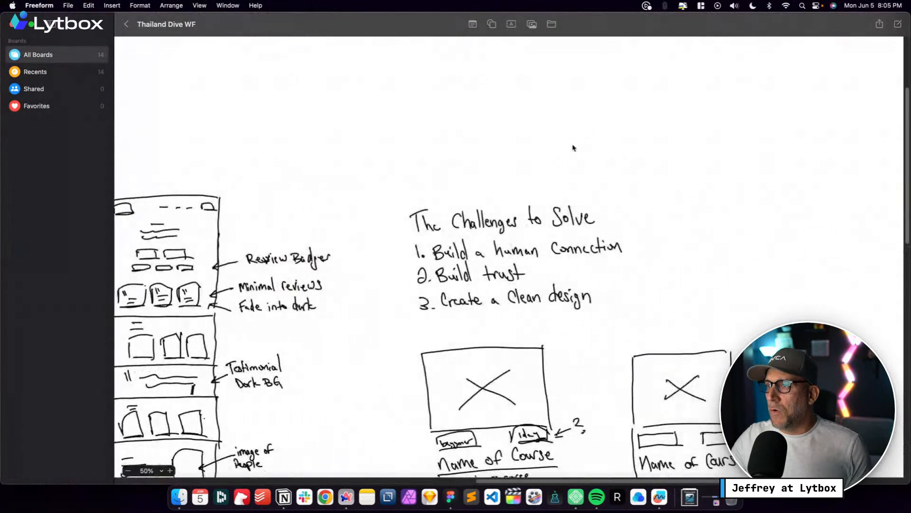
Enlarge the Thailand Dive WF board to 100% around the "The Challenges to Solve" list and read it
scroll(254, 431, down, 2)
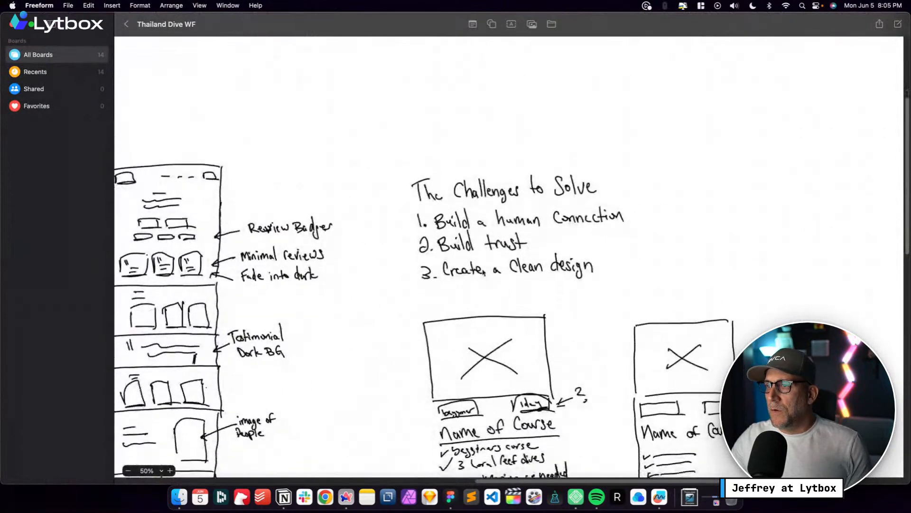
click(169, 470)
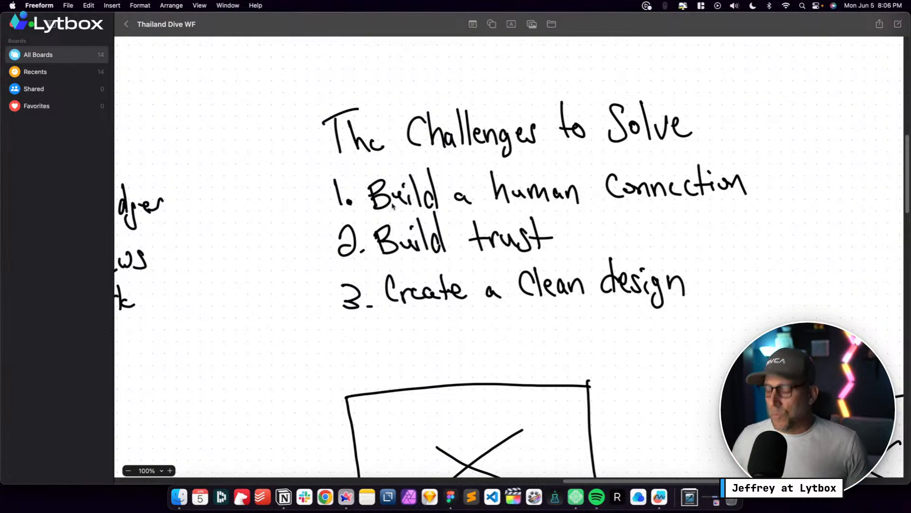
Switch to Arc to review the existing Thailand Divers homepage from hero to "Why Choose Thailand Divers?", then return to the Freeform challenges list
key(ctrl+Right)
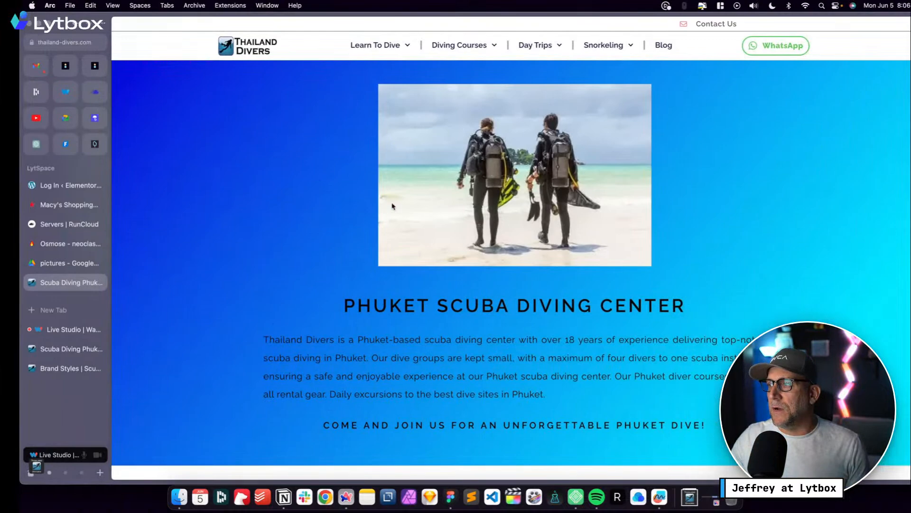
scroll(511, 199, down, 5)
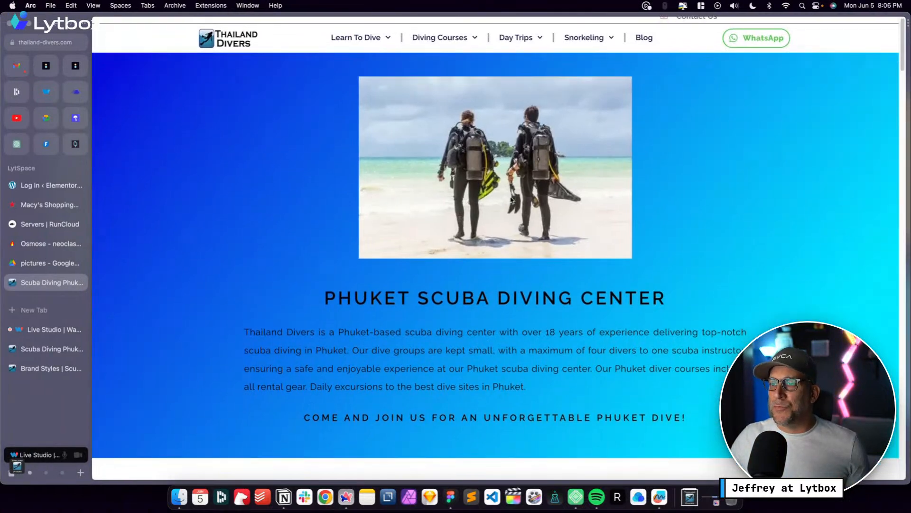
scroll(511, 199, down, 20)
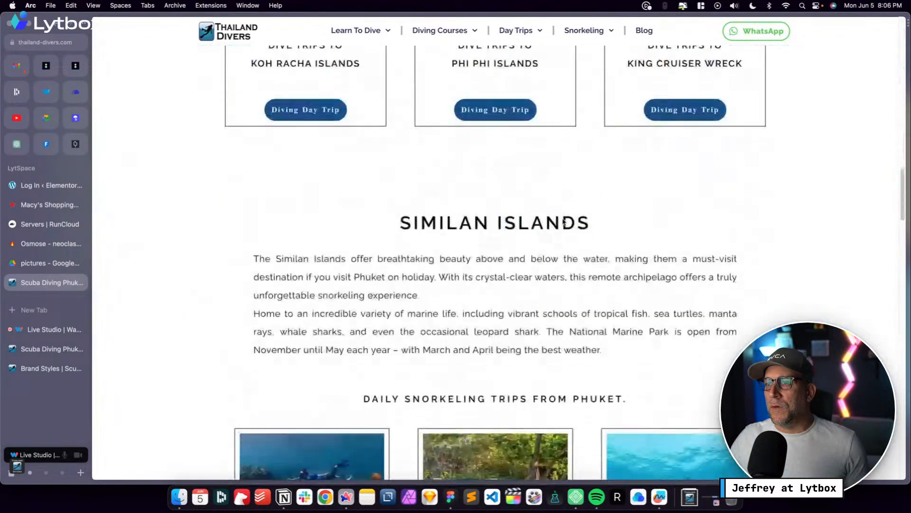
scroll(564, 222, down, 10)
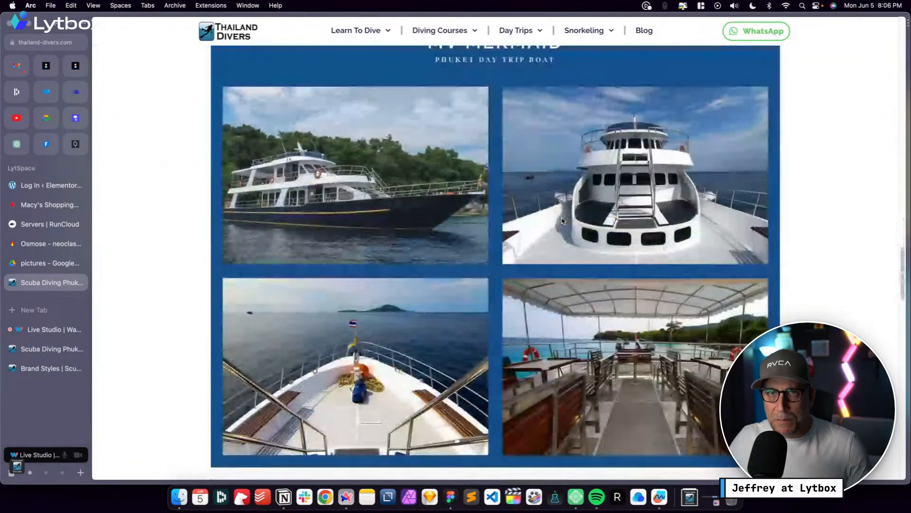
scroll(560, 218, down, 14)
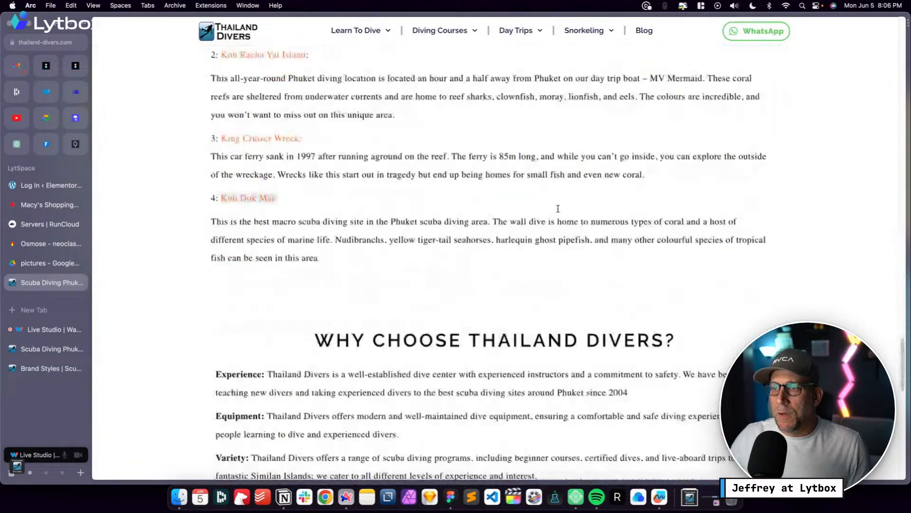
scroll(558, 212, up, 3)
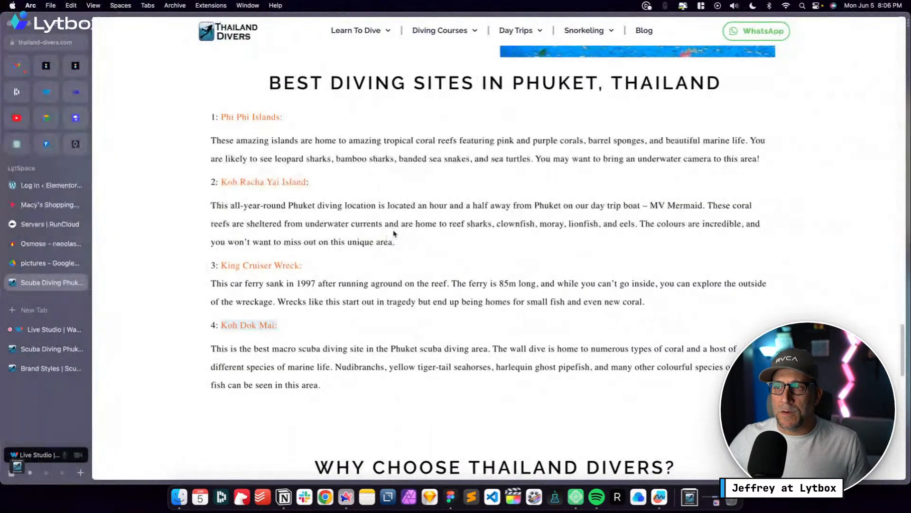
scroll(395, 236, up, 10)
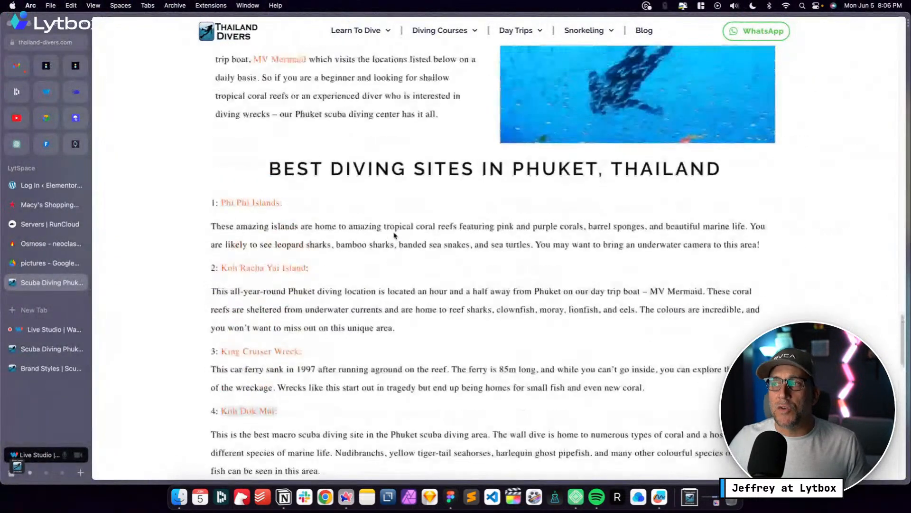
scroll(395, 235, up, 15)
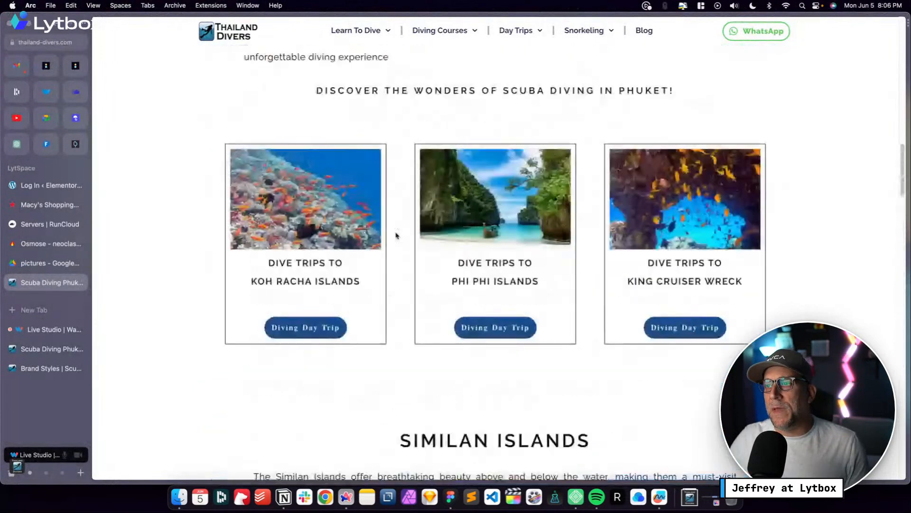
scroll(397, 236, up, 10)
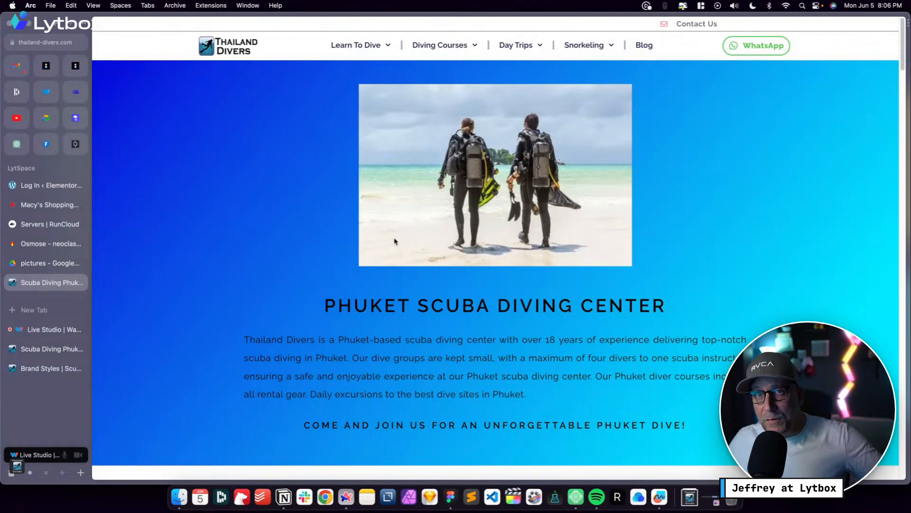
scroll(395, 242, down, 1)
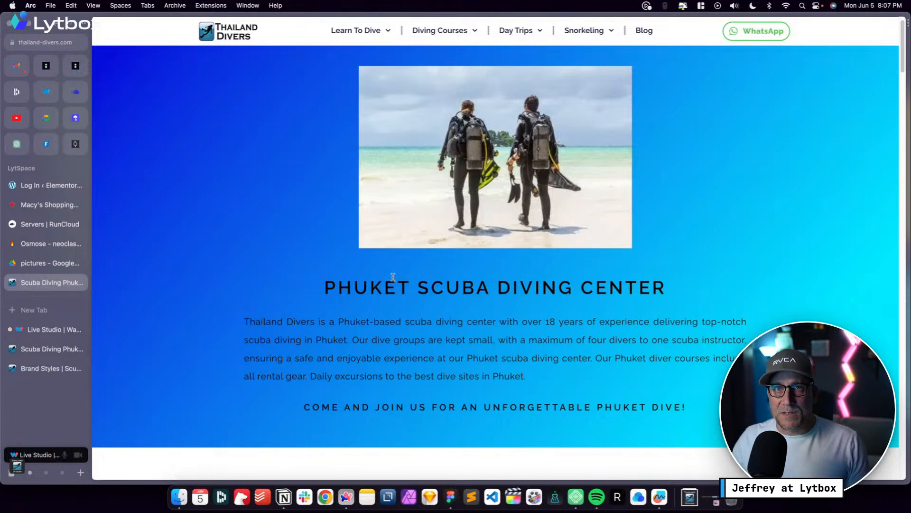
key(ctrl+Left)
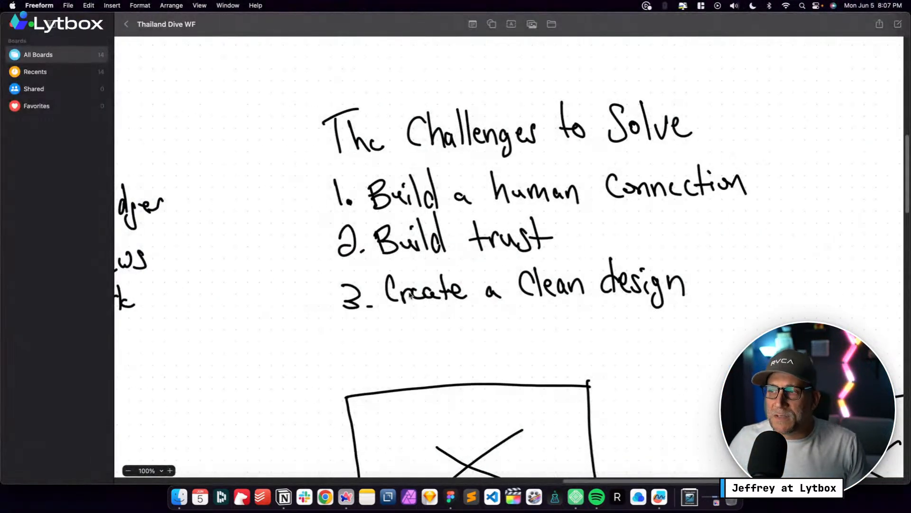
Switch back to Arc, open the Brand Styles page of the local site and examine its colour palette
key(ctrl+Right)
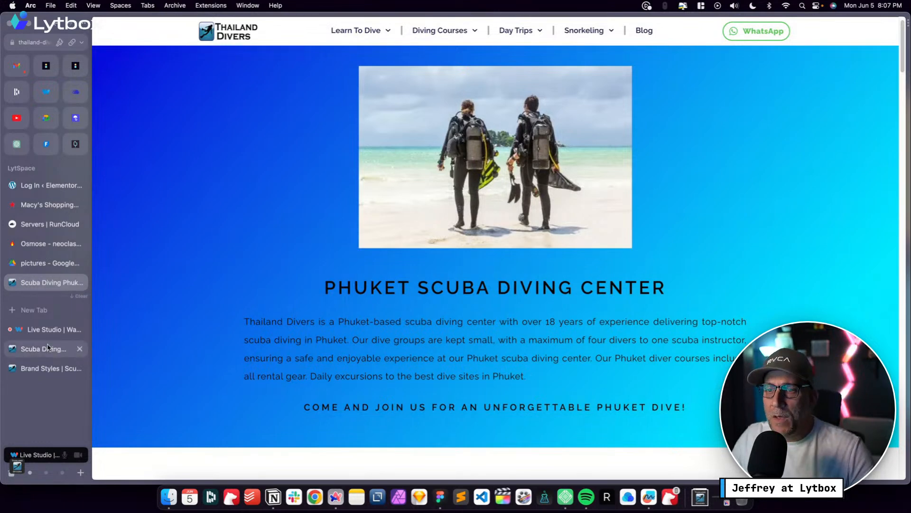
click(38, 369)
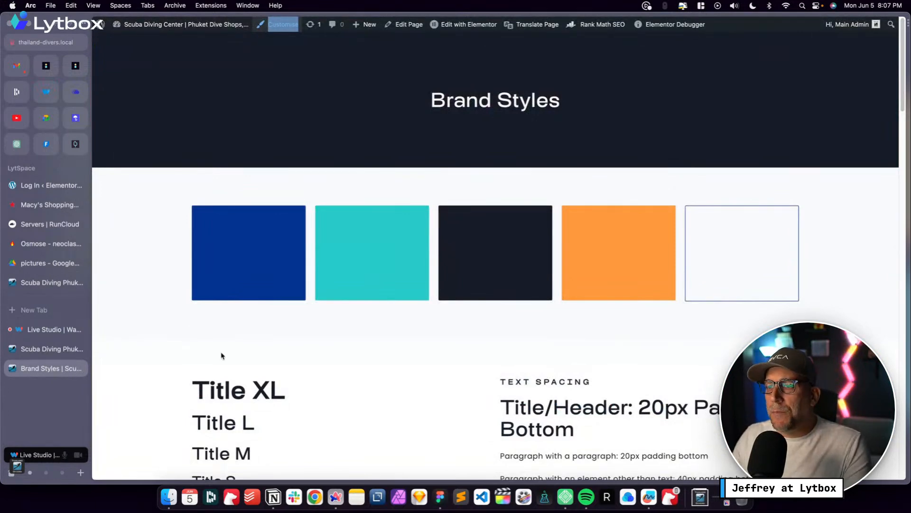
scroll(221, 354, down, 3)
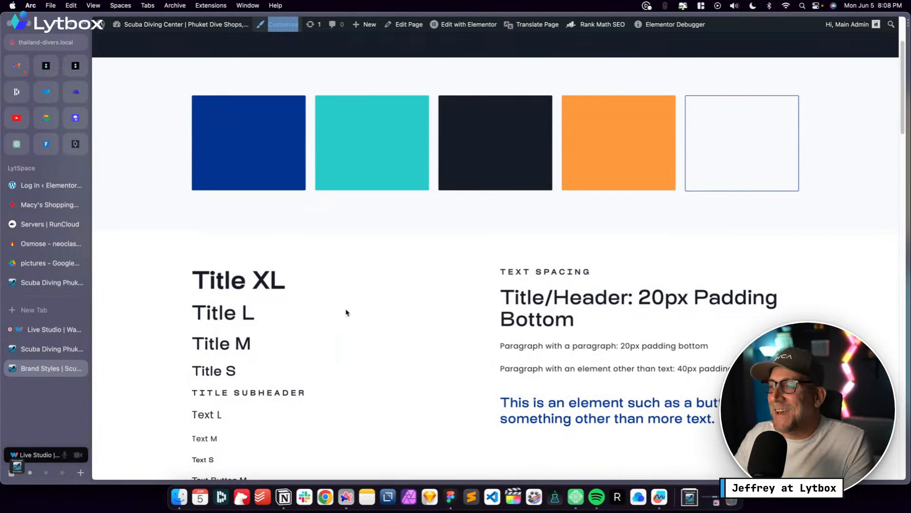
scroll(363, 322, up, 1)
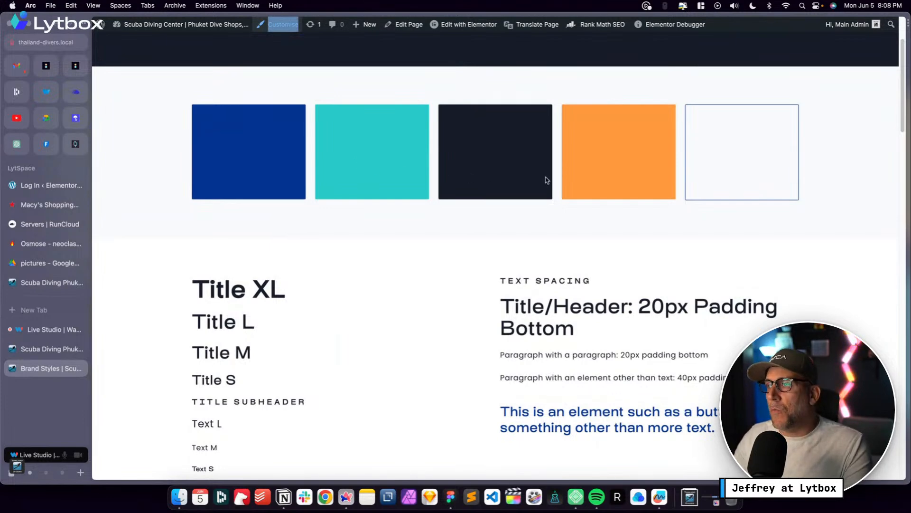
scroll(575, 226, up, 1)
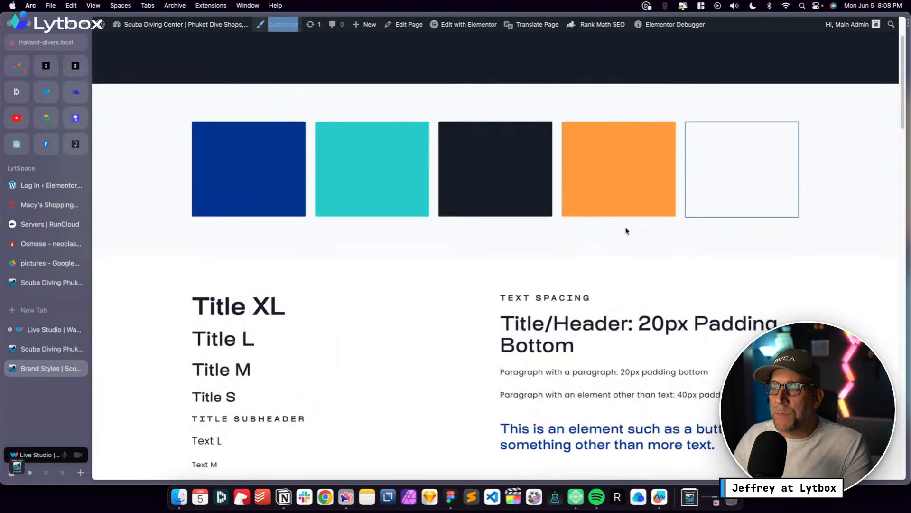
Examine the title and text styles and the text spacing rules on the Brand Styles page, highlighting the Title/Header padding rule
scroll(549, 247, down, 3)
scroll(453, 258, down, 1)
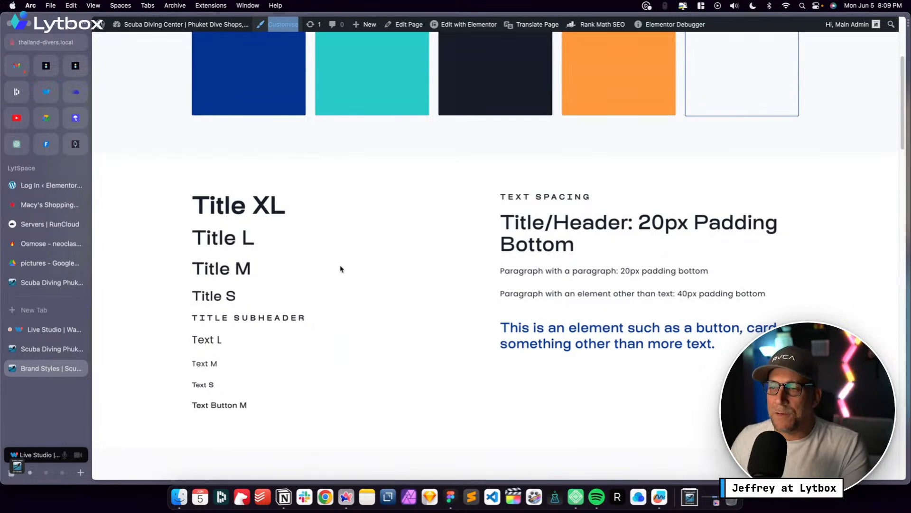
scroll(274, 294, down, 1)
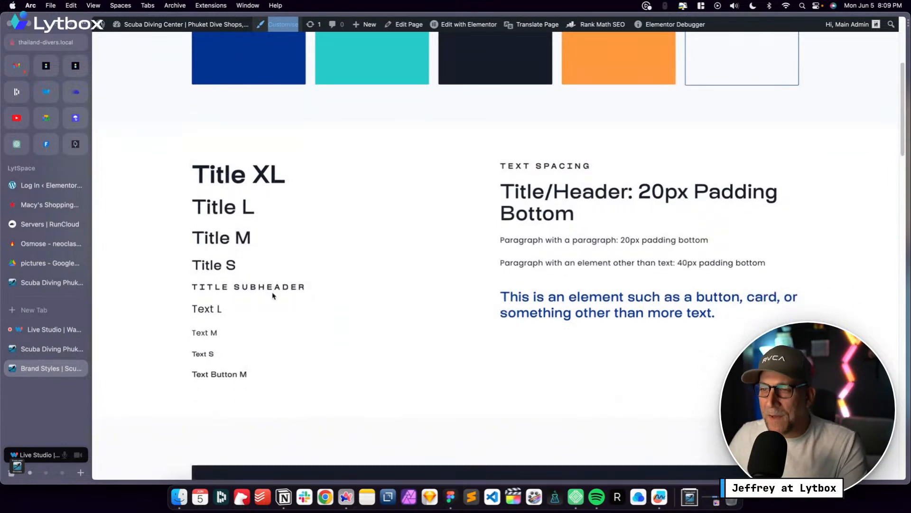
scroll(259, 381, down, 1)
scroll(352, 346, down, 2)
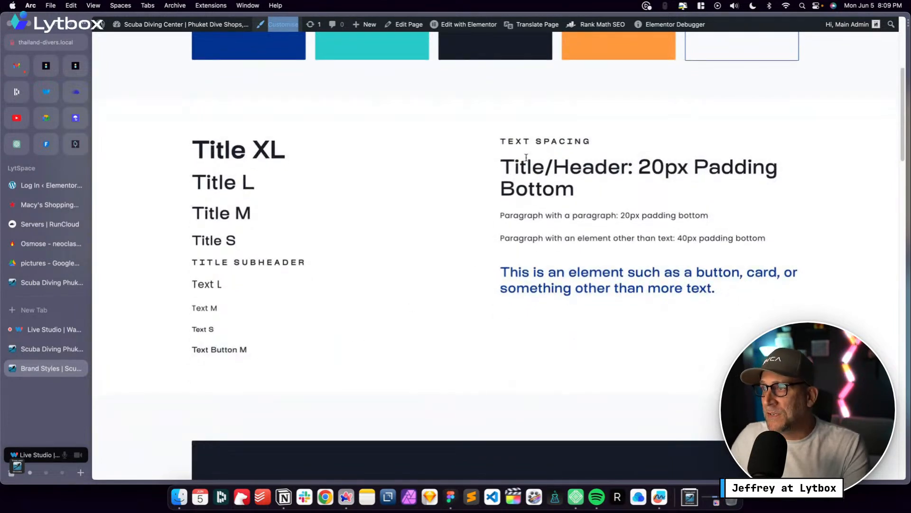
drag(502, 161, 588, 190)
click(589, 191)
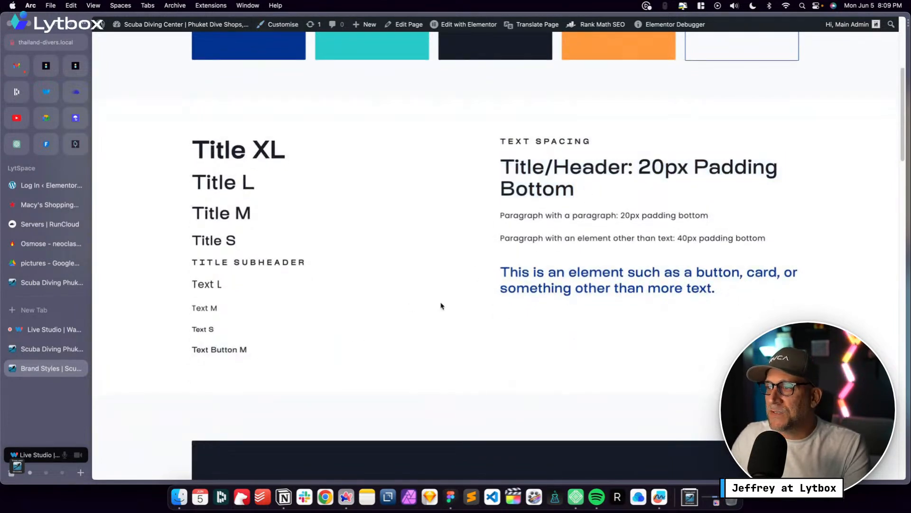
Review the large, medium and small container spacing guides, highlighting the wide Large Container label
scroll(441, 306, down, 1)
scroll(441, 306, down, 15)
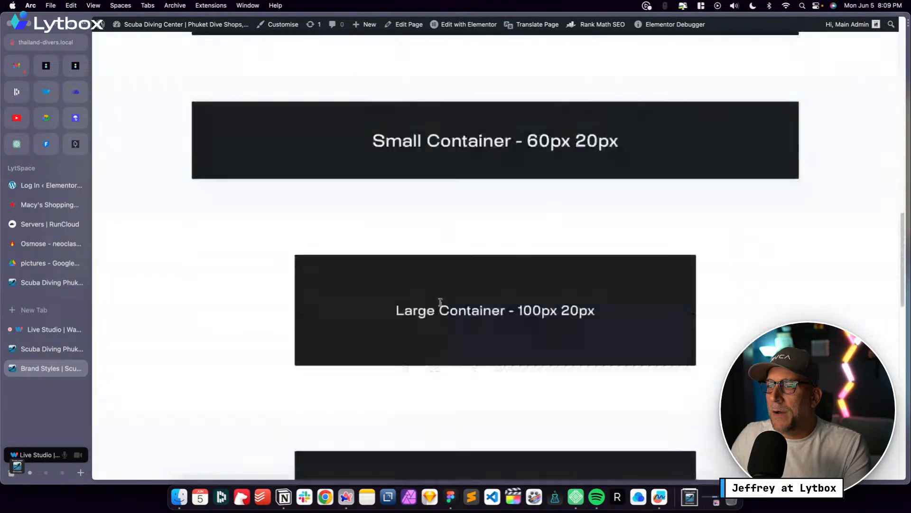
scroll(441, 302, down, 8)
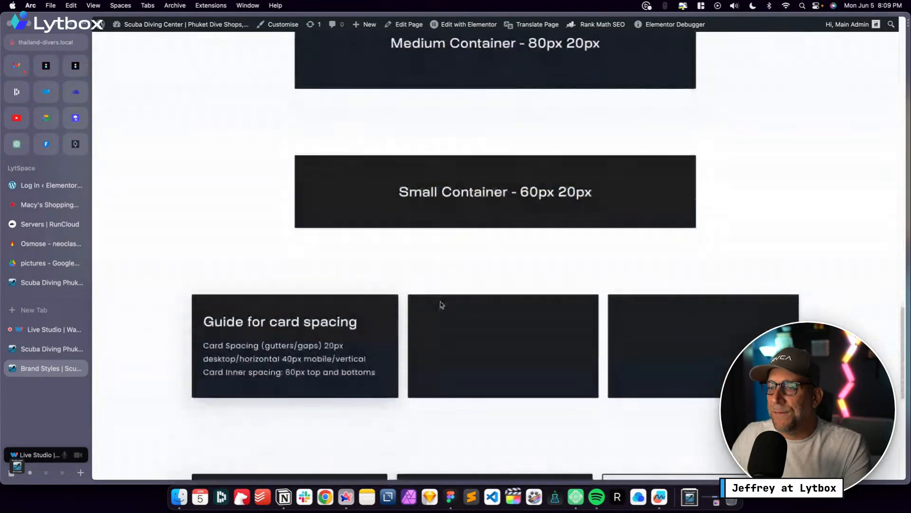
scroll(442, 306, up, 10)
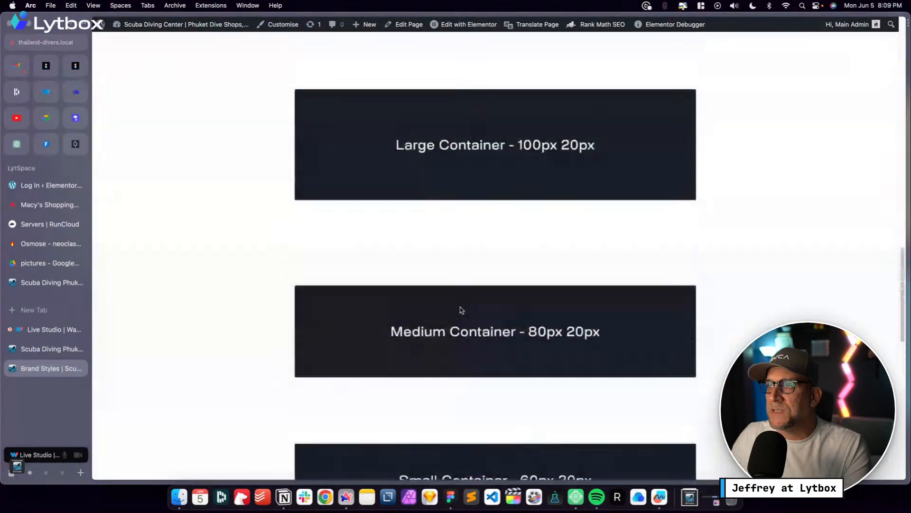
scroll(460, 310, up, 4)
scroll(508, 259, up, 3)
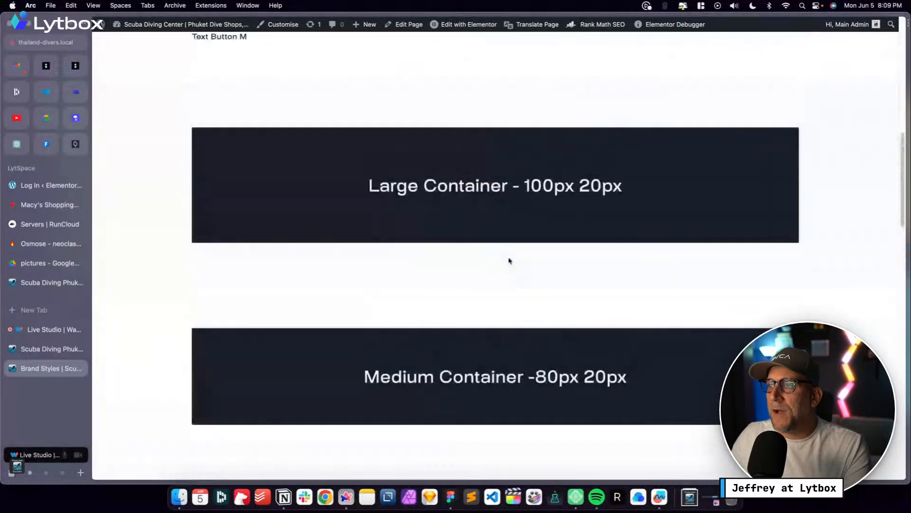
drag(367, 185, 631, 193)
click(605, 212)
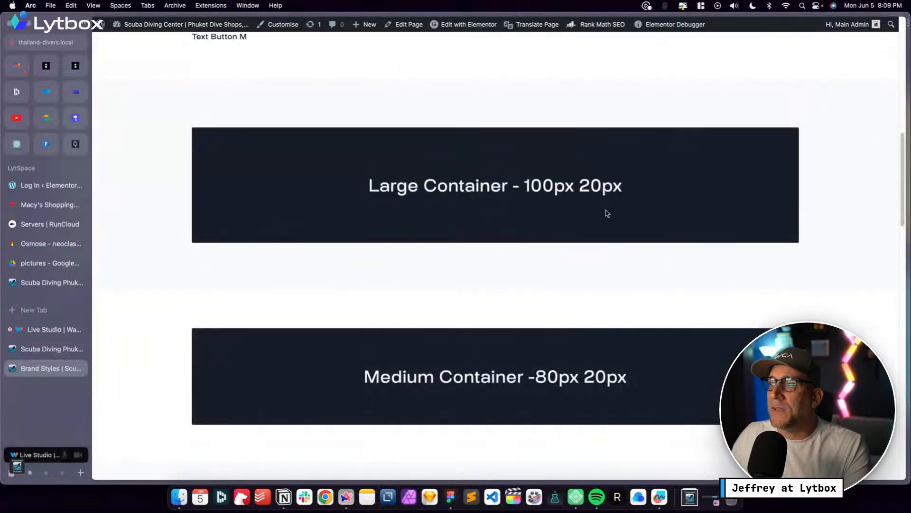
scroll(334, 283, down, 3)
scroll(335, 283, down, 4)
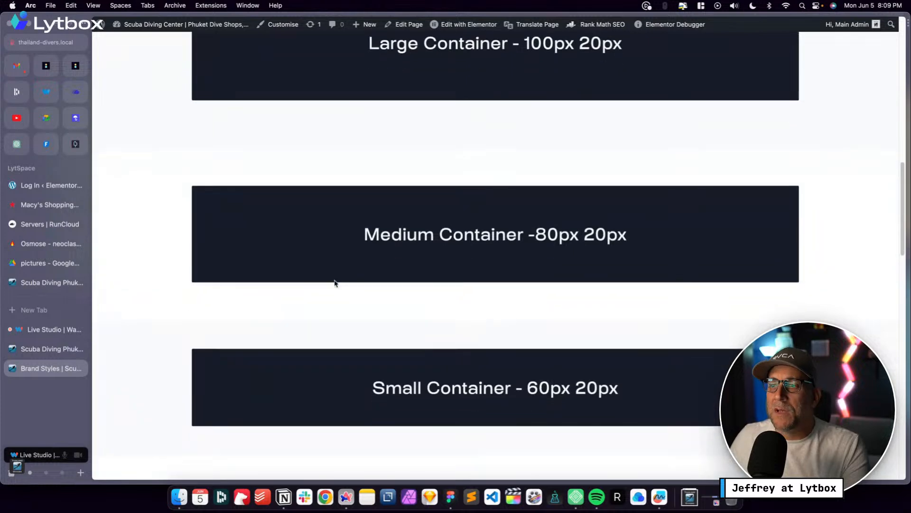
scroll(334, 284, up, 5)
Review the global card and button styles at the end of the Brand Styles page and return to the colour palette
scroll(352, 283, down, 12)
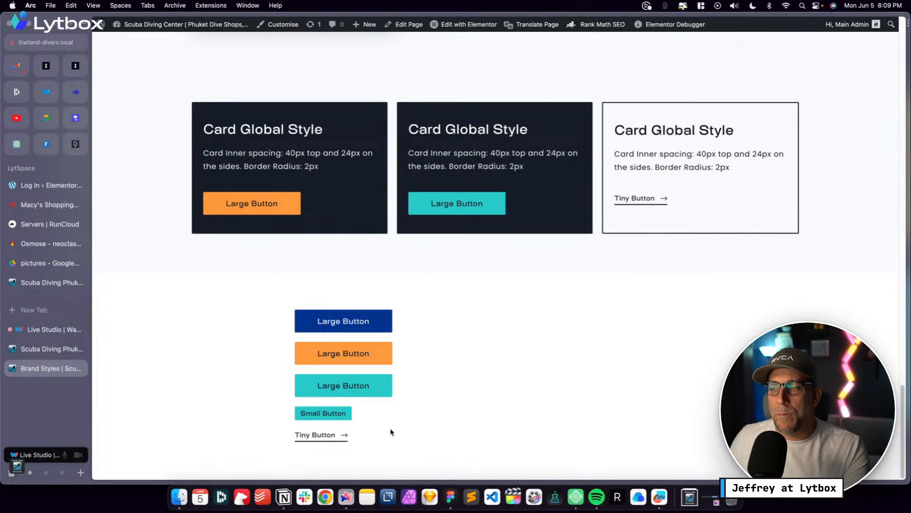
scroll(391, 432, up, 13)
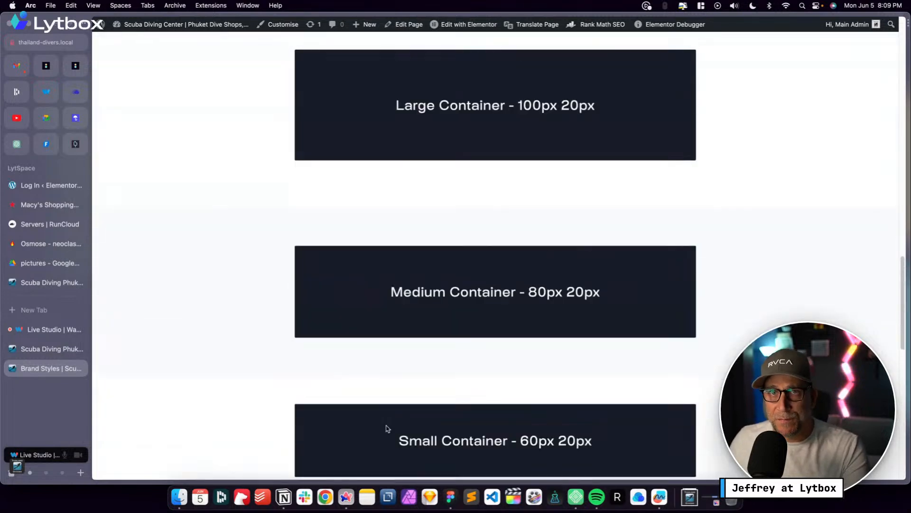
scroll(387, 429, up, 15)
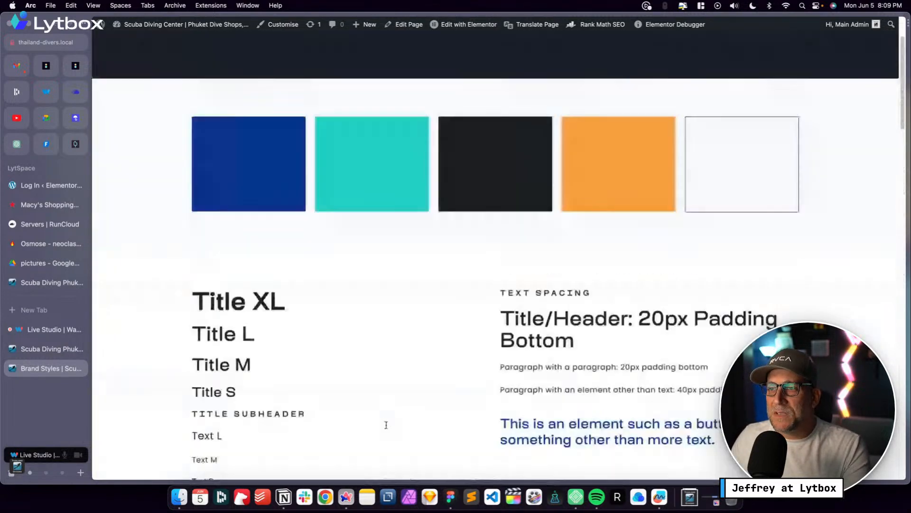
scroll(386, 424, up, 2)
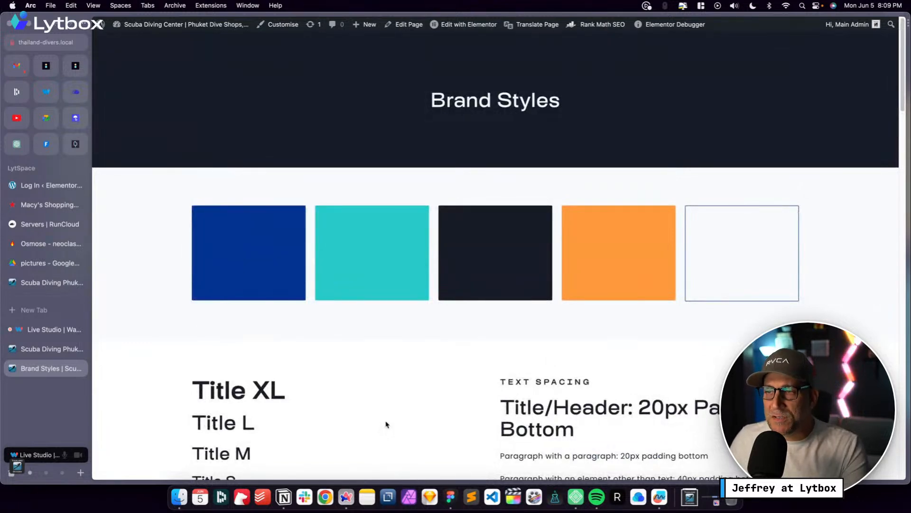
scroll(387, 424, down, 1)
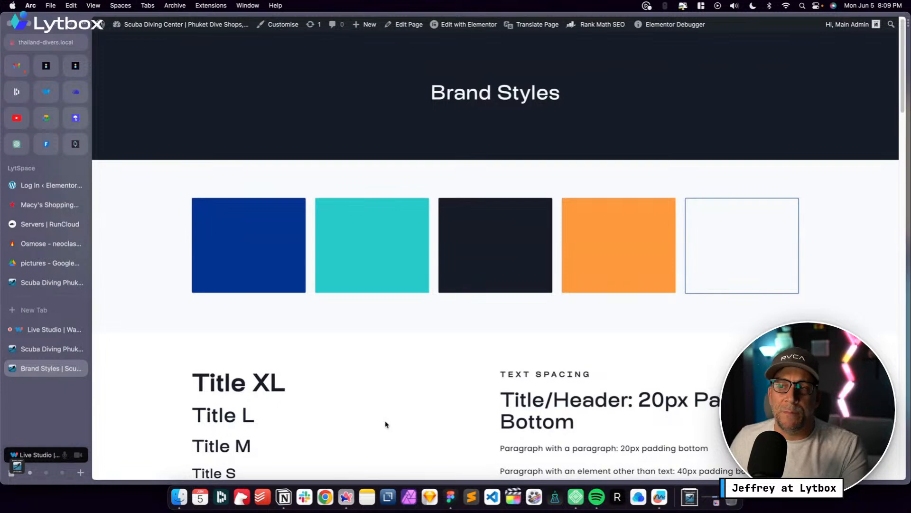
scroll(387, 424, down, 1)
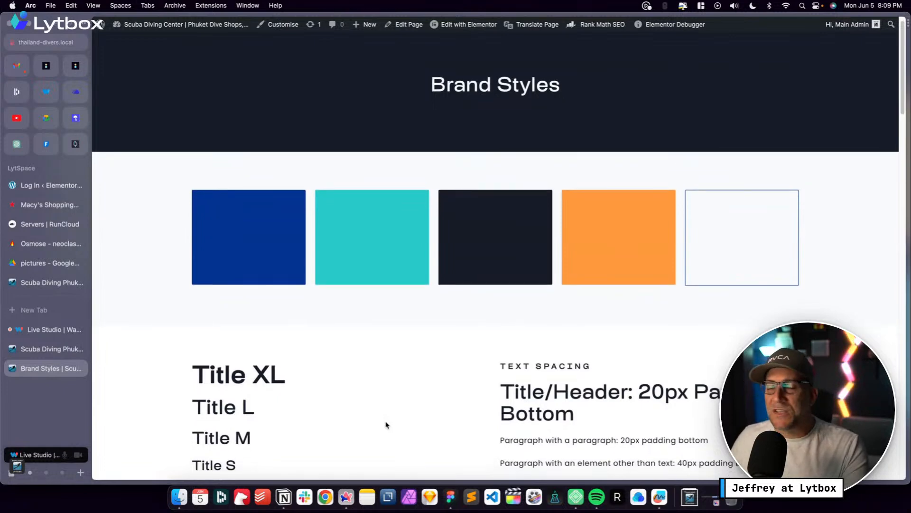
scroll(387, 424, down, 1)
scroll(386, 425, down, 4)
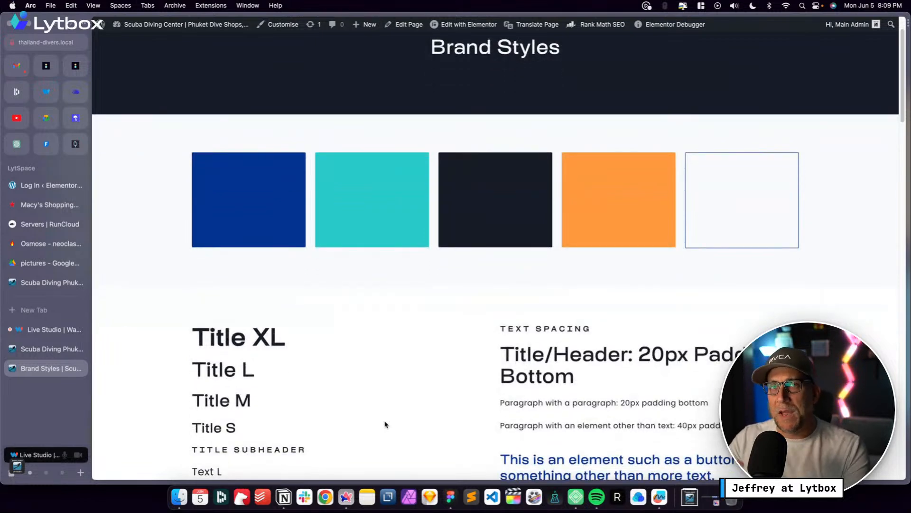
Switch to the Thailand Dive WF board in Freeform and bring the rough Wireframe HomePage sketch into view at 50% zoom
key(ctrl+Left)
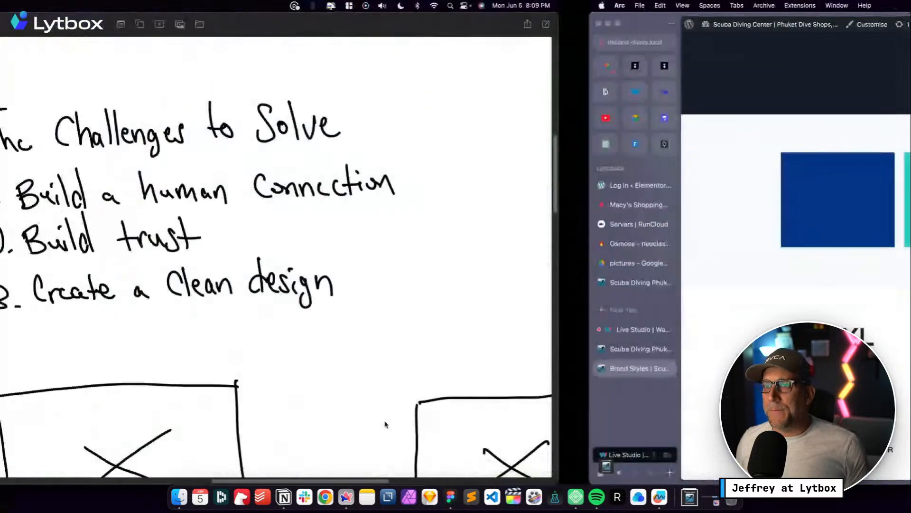
click(417, 394)
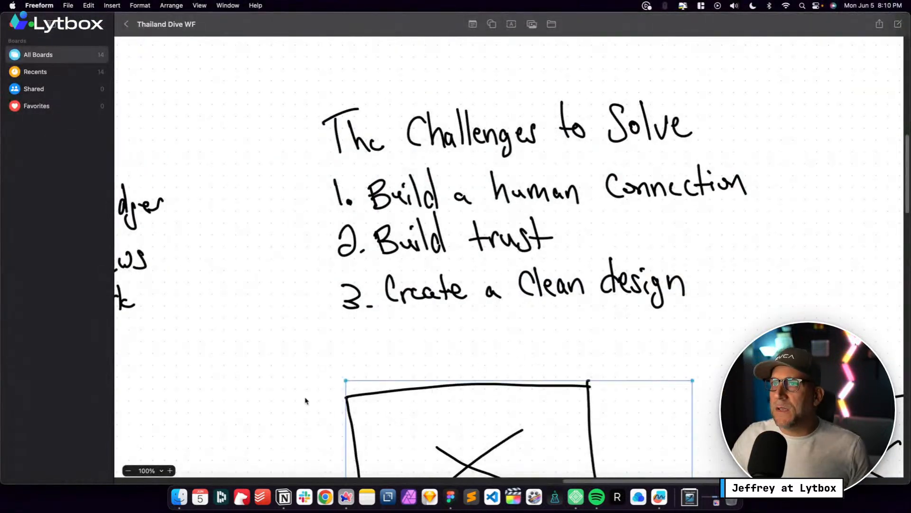
click(129, 471)
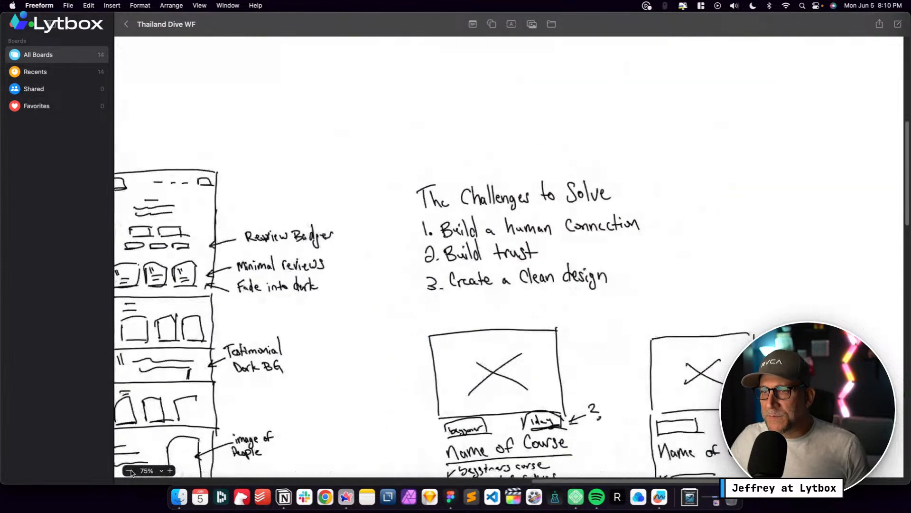
click(129, 471)
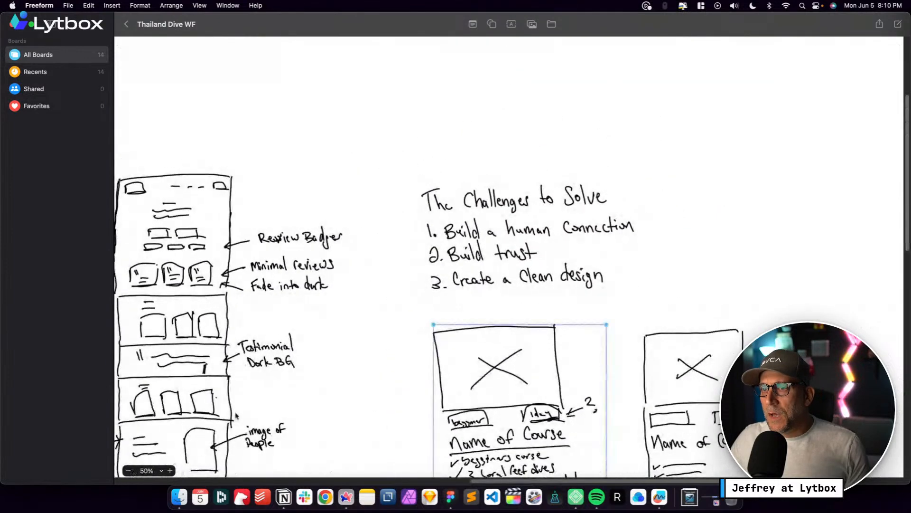
scroll(236, 414, left, 15)
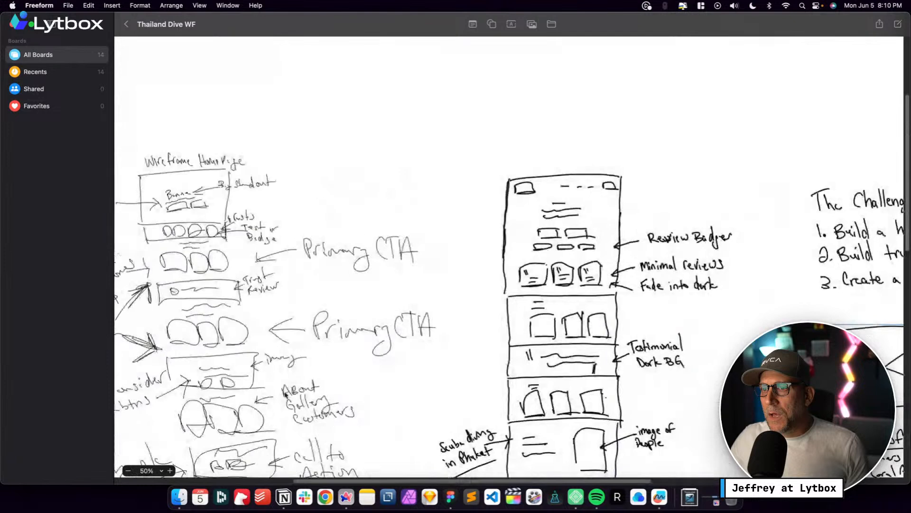
scroll(337, 376, left, 3)
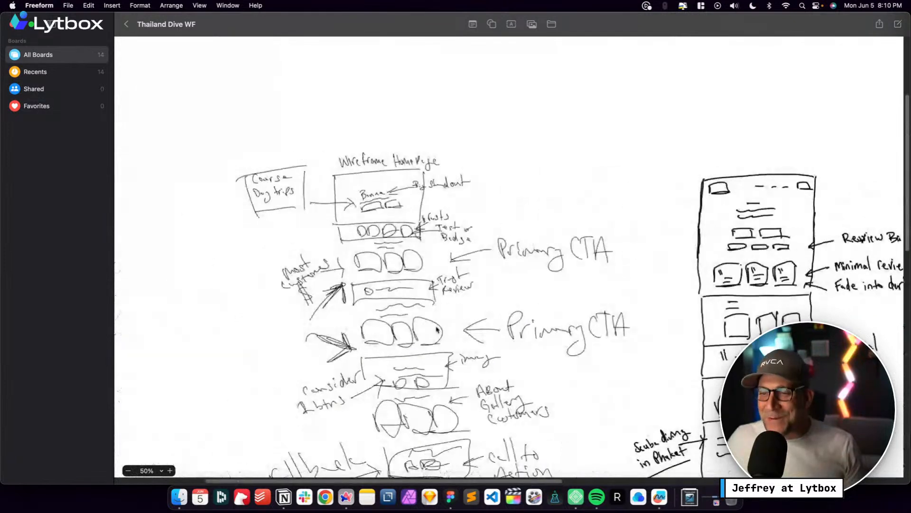
scroll(437, 331, down, 3)
scroll(437, 331, down, 1)
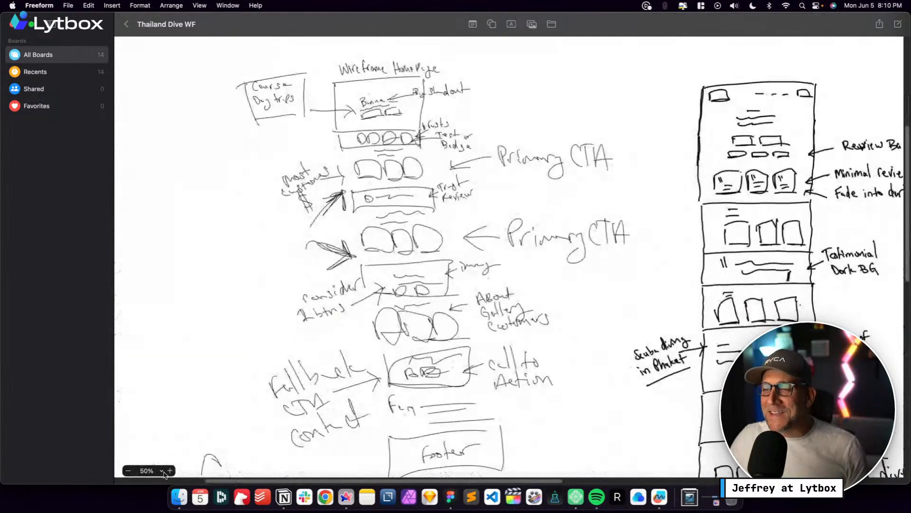
Examine the rough homepage wireframe at 75% zoom, from the banner and trust badges through the Primary CTA sections to the call to action
click(169, 470)
scroll(375, 421, left, 5)
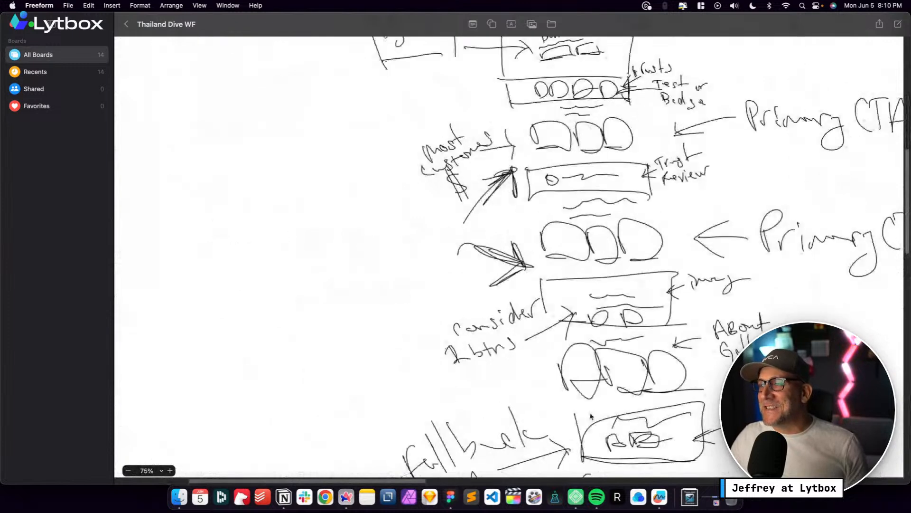
scroll(591, 416, up, 3)
scroll(591, 417, right, 3)
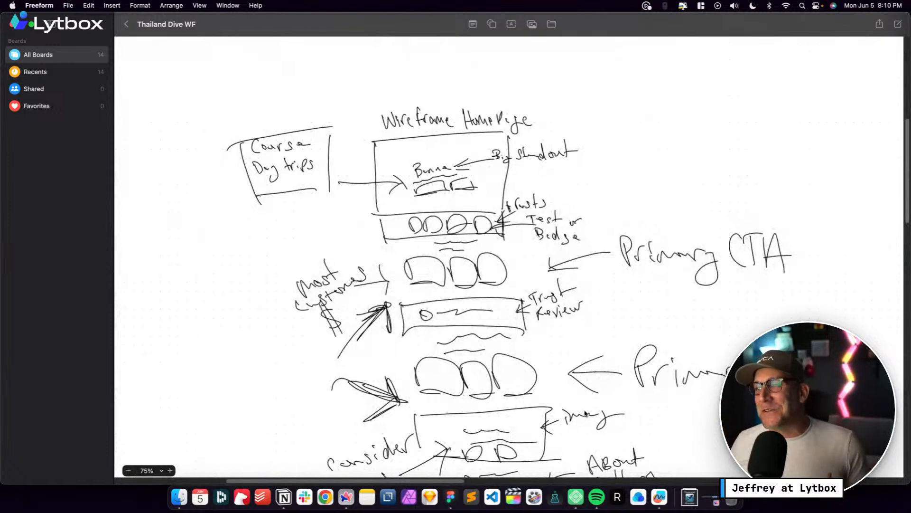
scroll(572, 336, down, 5)
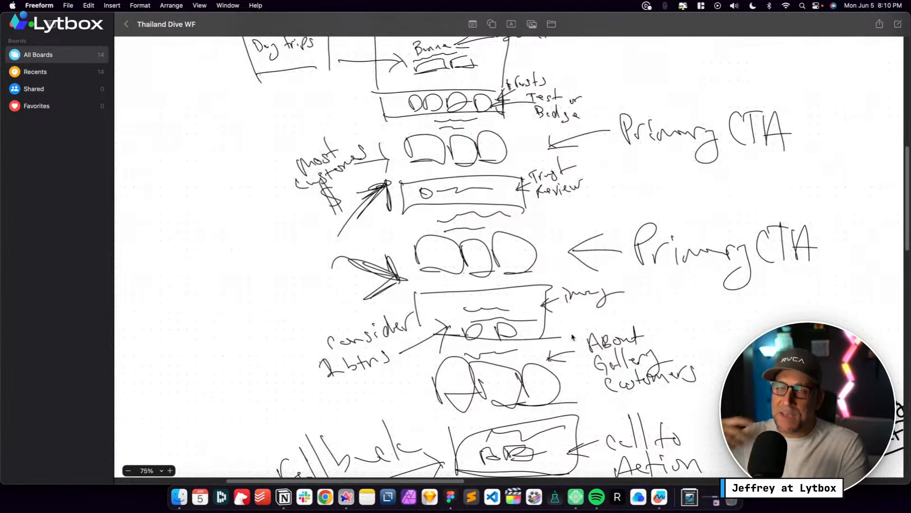
scroll(571, 333, right, 3)
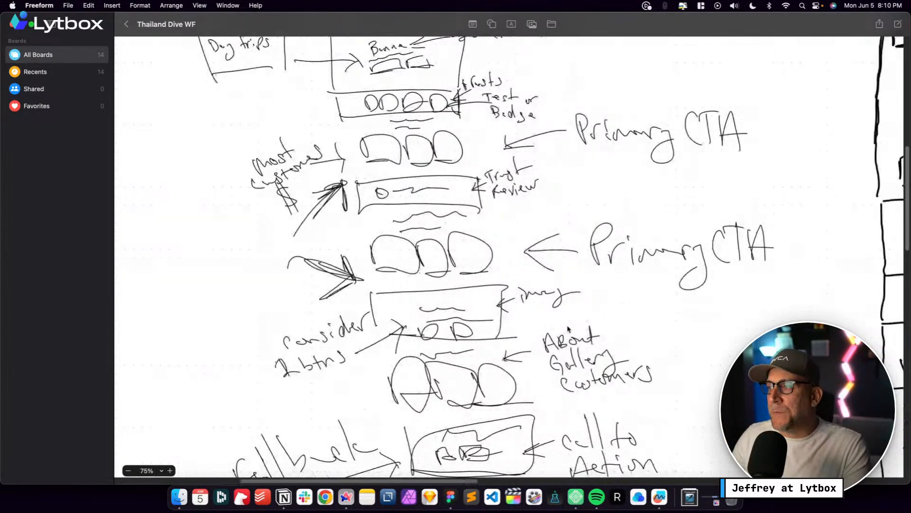
Review the upper half of the refined homepage wireframe at 100% zoom, from the header and review badges to the gallery section
scroll(569, 328, right, 15)
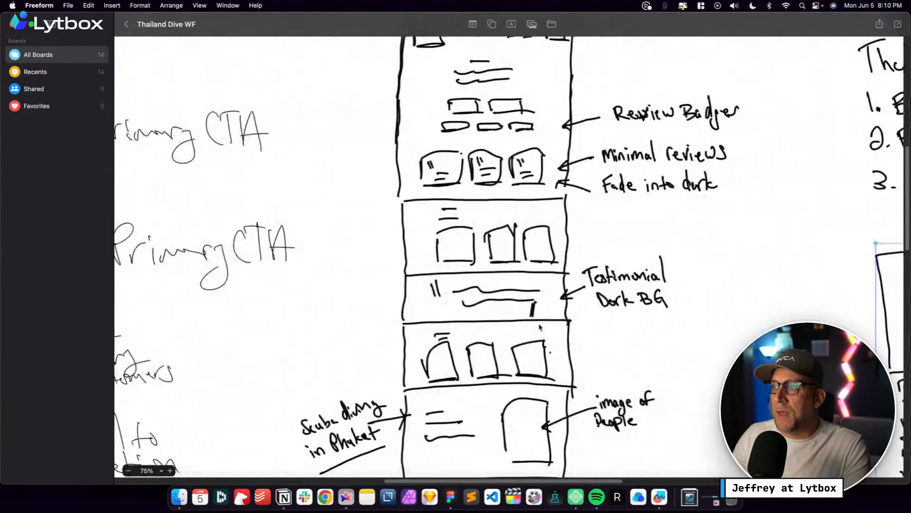
scroll(540, 328, up, 4)
scroll(539, 327, right, 2)
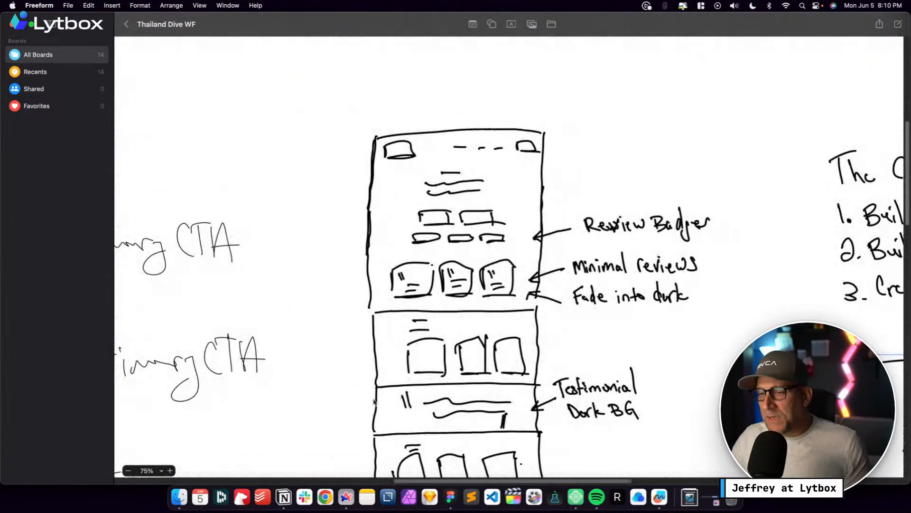
click(170, 470)
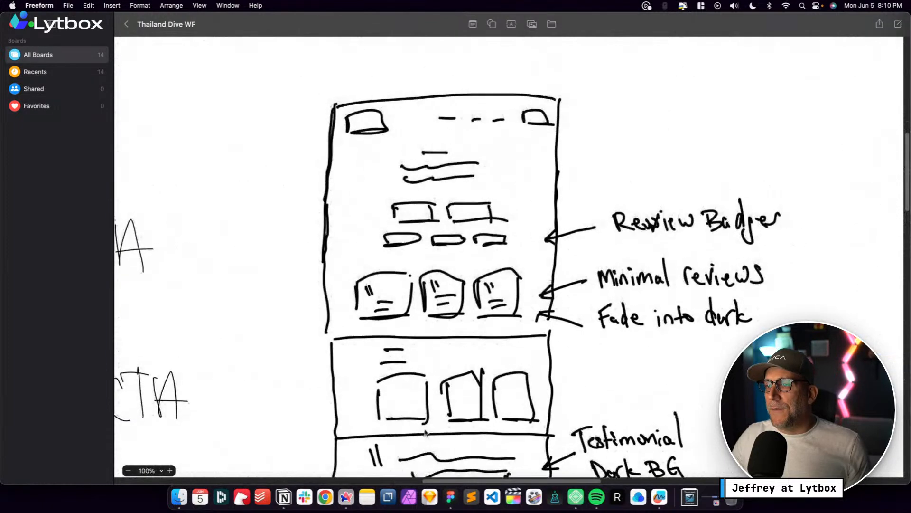
scroll(426, 432, down, 10)
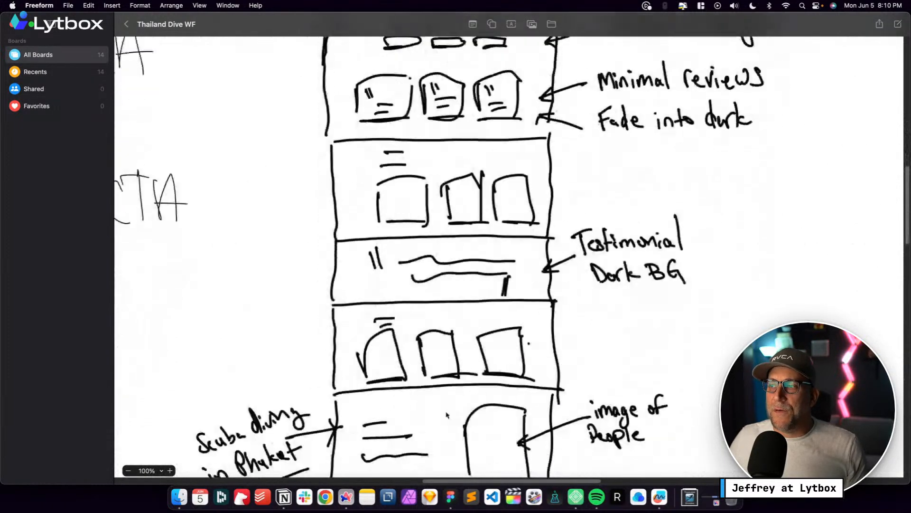
scroll(446, 416, down, 12)
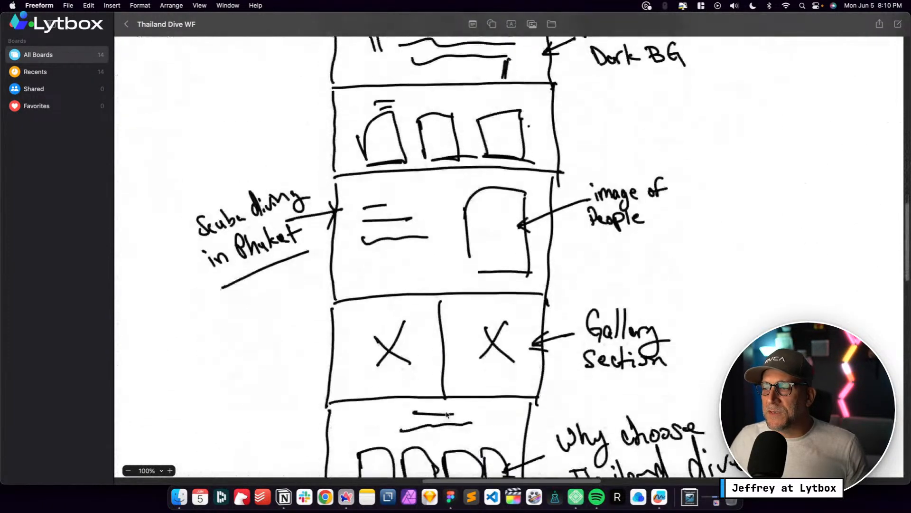
Review the refined wireframe's lower sections down to the FAQ and footer, and return to the Testimonial Dark BG section
scroll(446, 415, down, 14)
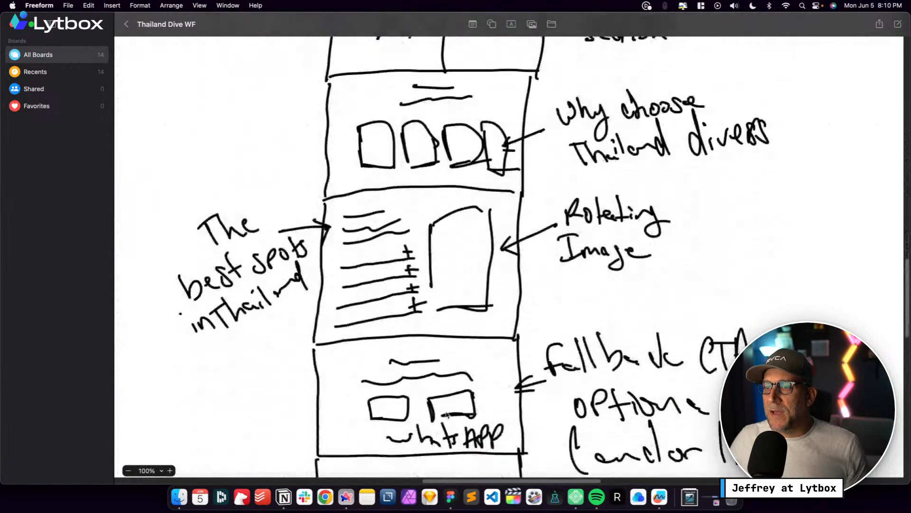
scroll(447, 416, down, 8)
scroll(446, 413, up, 1)
scroll(475, 417, down, 3)
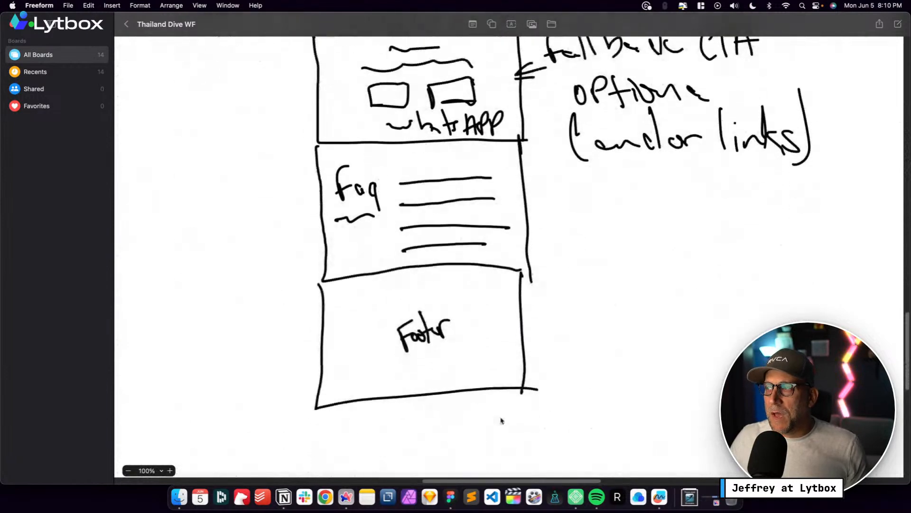
scroll(513, 420, up, 6)
scroll(513, 420, up, 17)
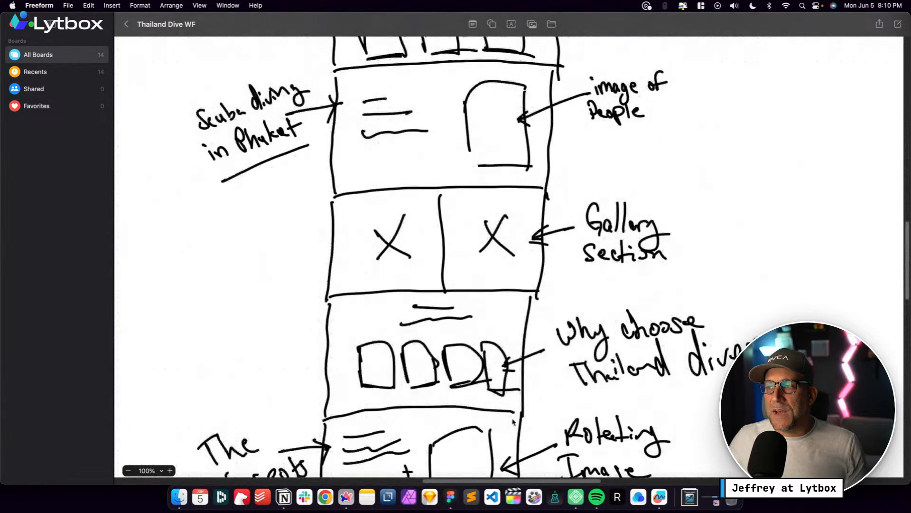
scroll(512, 421, up, 12)
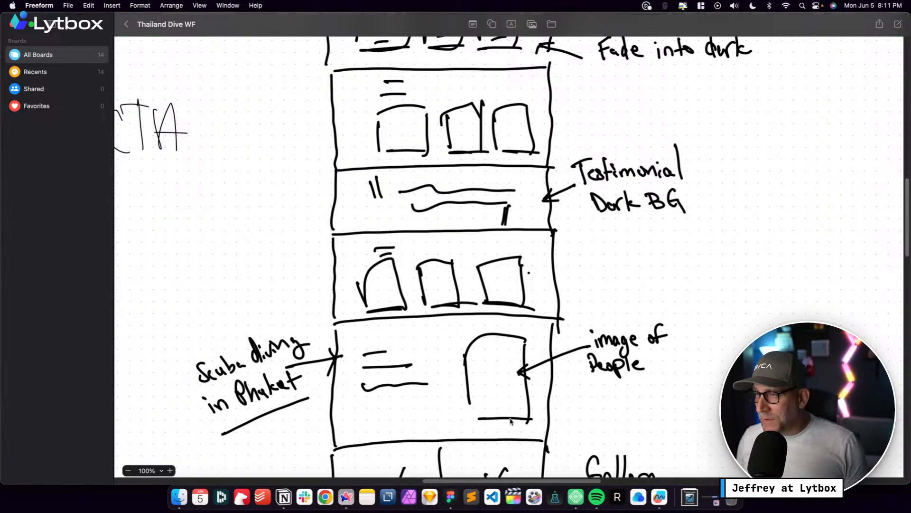
Switch to the Thailand Divers file in Figma and examine the colour swatches, draft hero and review badges
key(ctrl+Right)
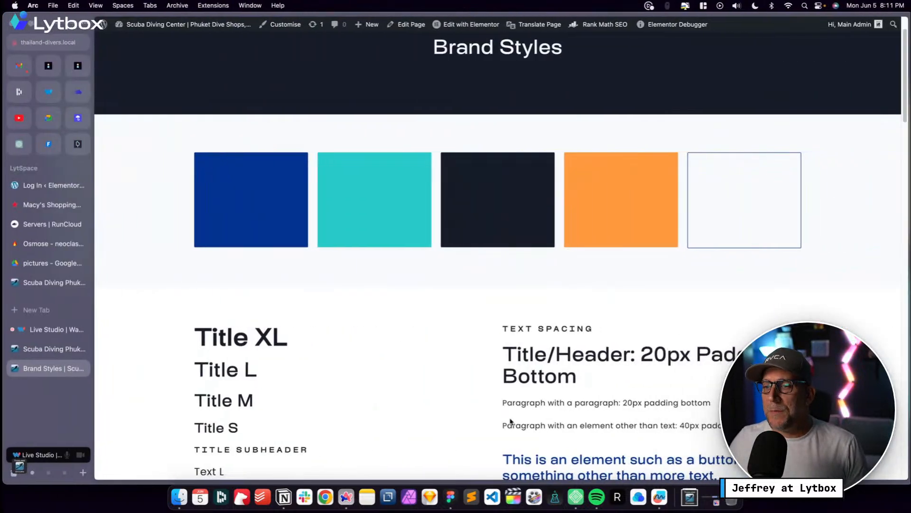
key(ctrl+Right)
scroll(447, 369, down, 1)
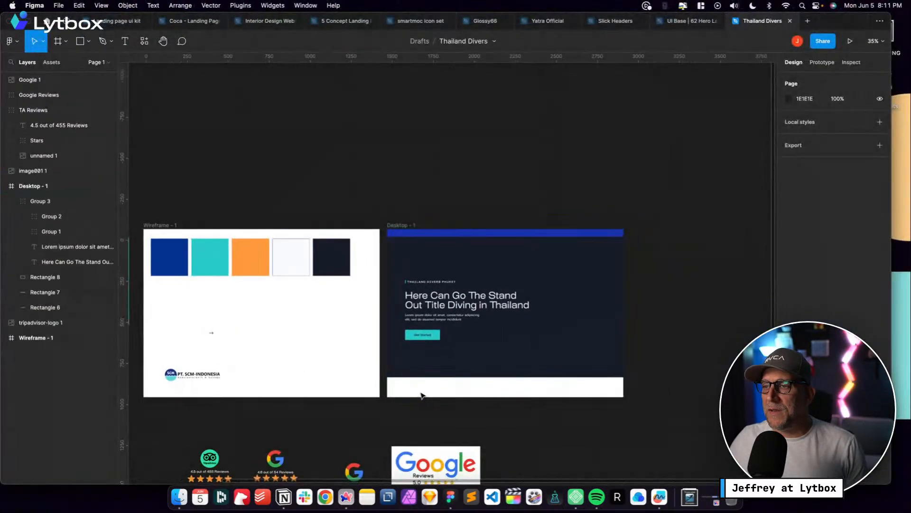
scroll(418, 397, left, 1)
scroll(398, 403, down, 3)
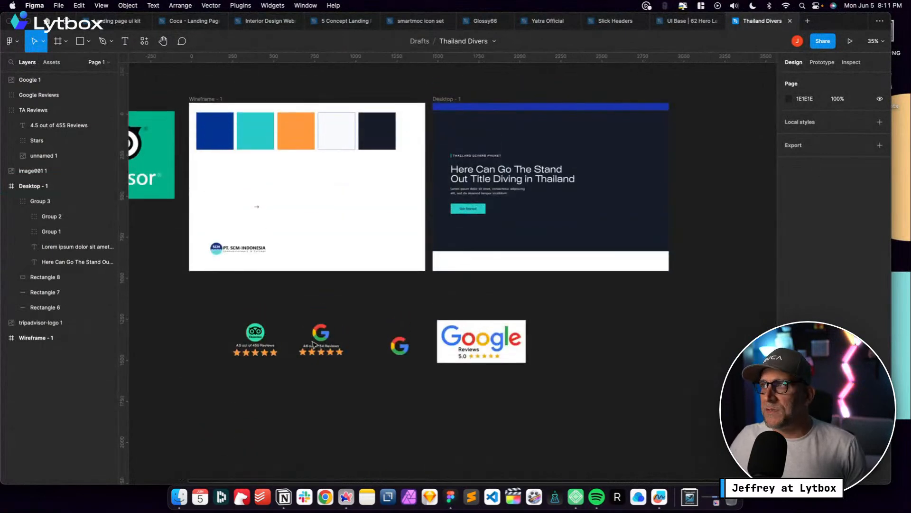
scroll(313, 344, up, 1)
Look through the reference design files, including UI Base hero screens, 5 Concept Landing Page, Interior Design and the Coca landing page kit
click(682, 23)
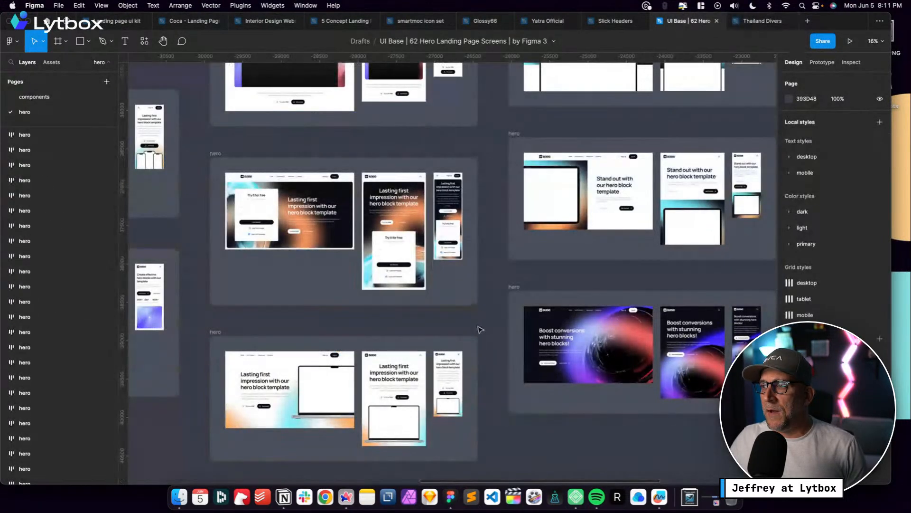
scroll(591, 331, down, 1)
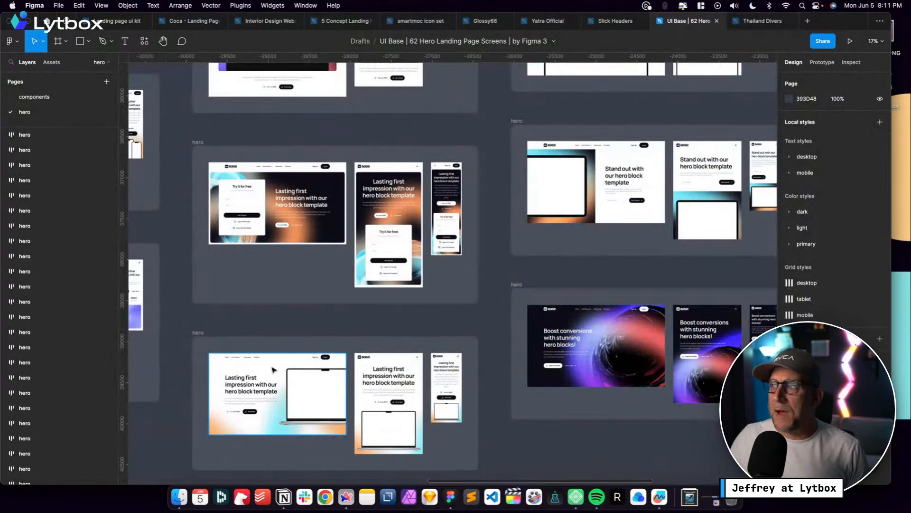
click(434, 21)
click(346, 21)
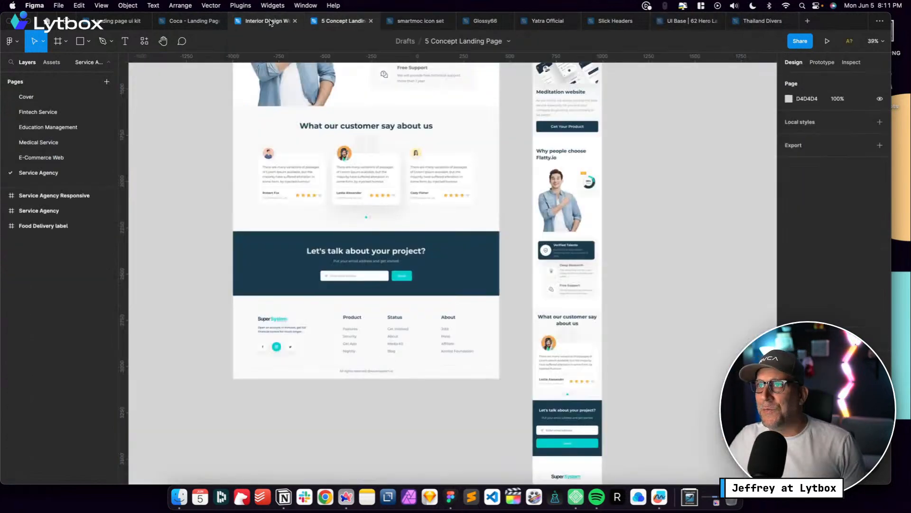
click(268, 21)
click(189, 21)
click(257, 21)
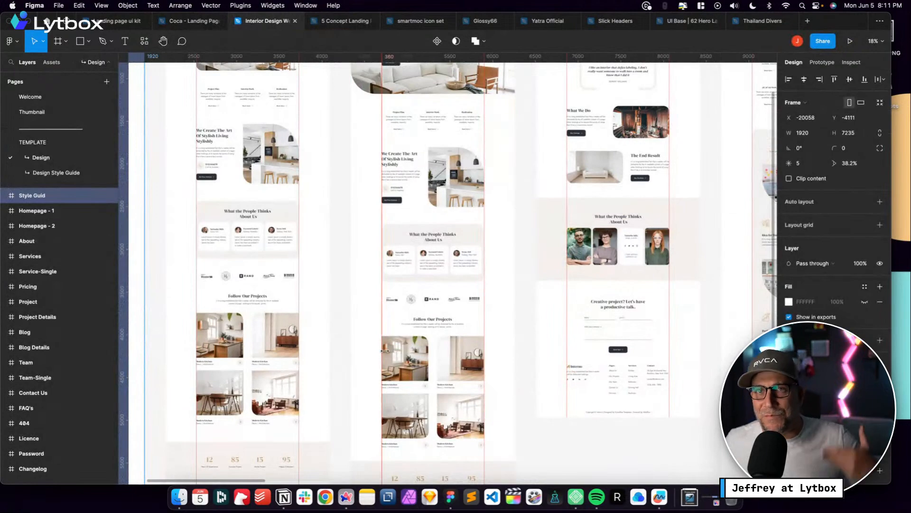
click(190, 21)
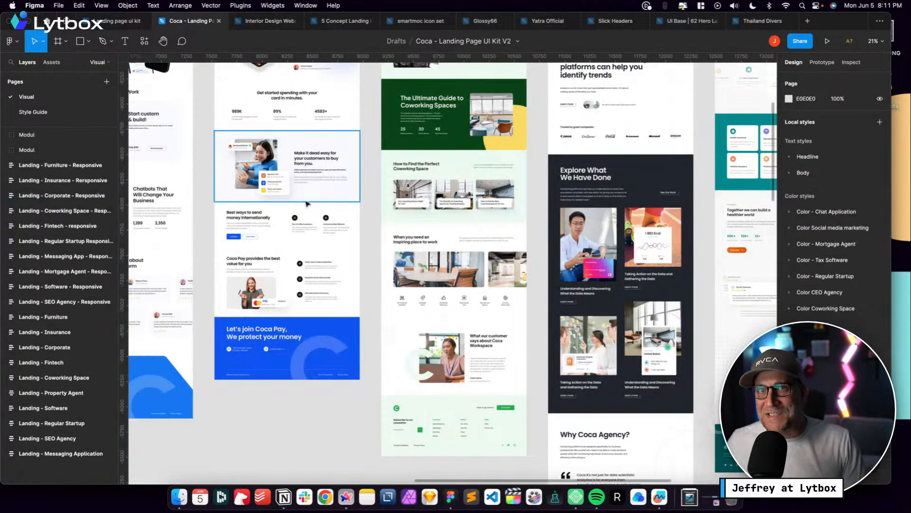
Switch back to Arc and open the Live Studio broadcast page to read the live chat
key(ctrl+Left)
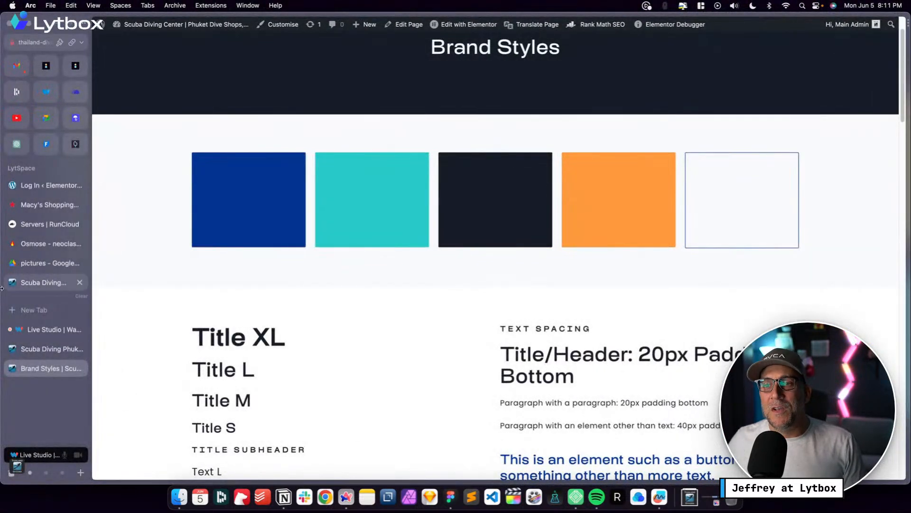
click(52, 329)
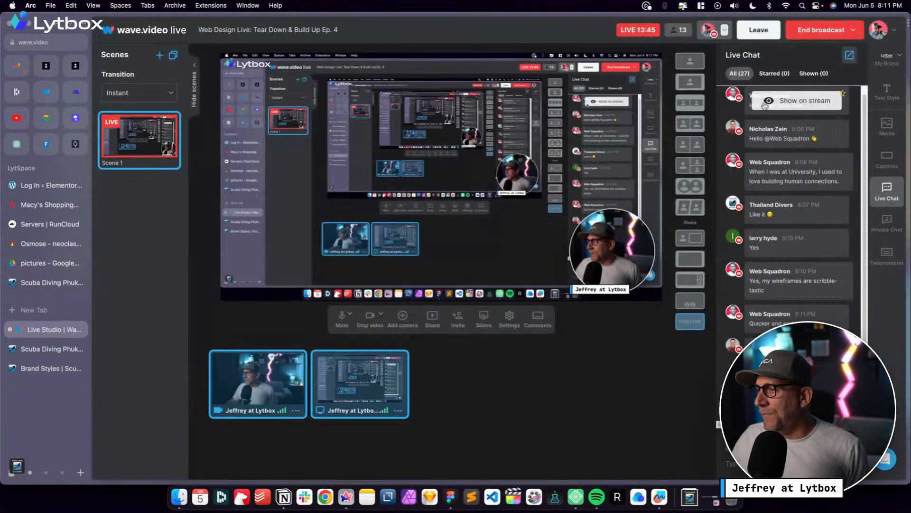
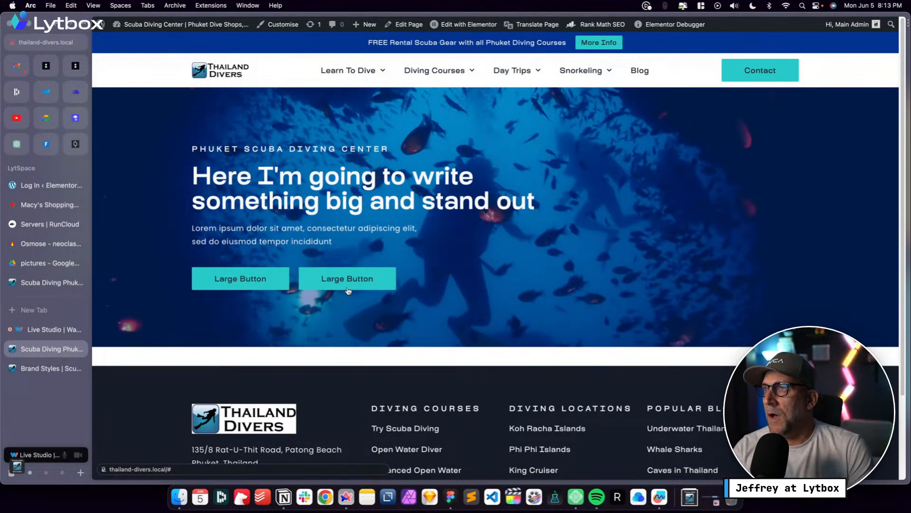
Try the second Large Button in the new homepage's hero and return to the refined wireframe in Freeform
click(348, 290)
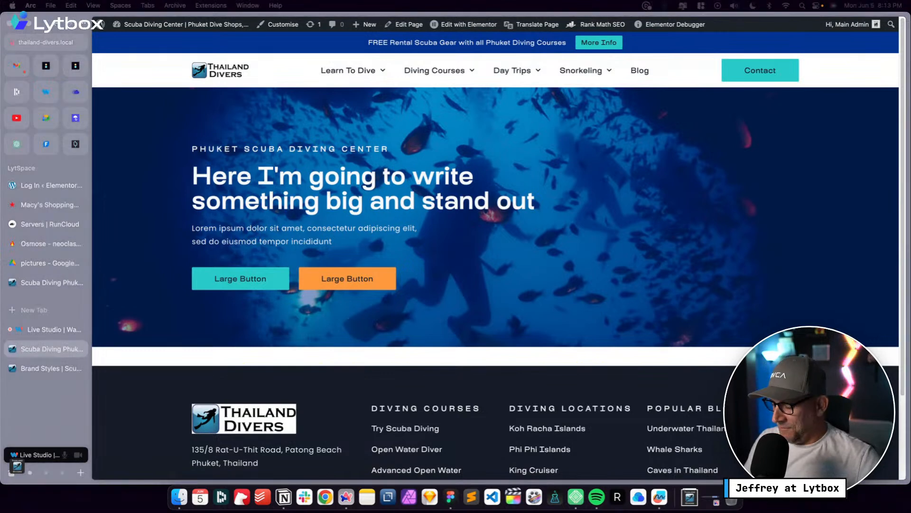
key(XF86AudioLowerVolume)
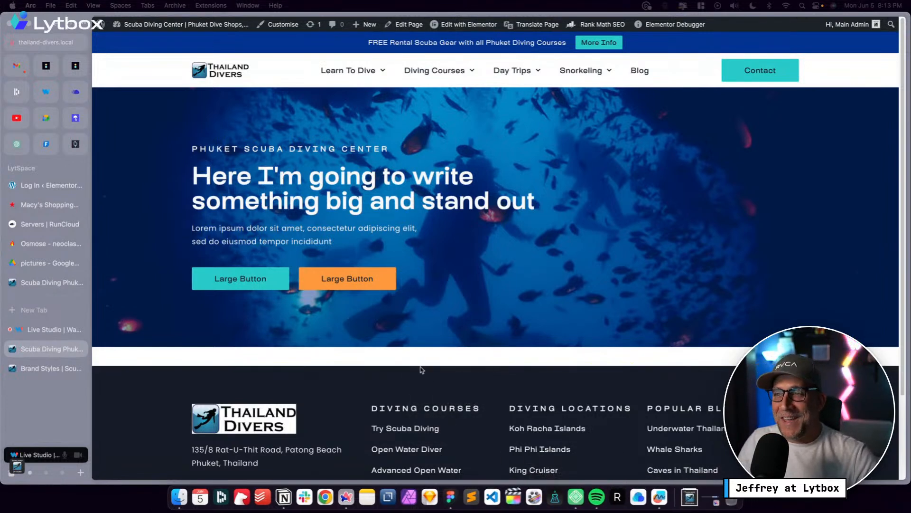
click(328, 135)
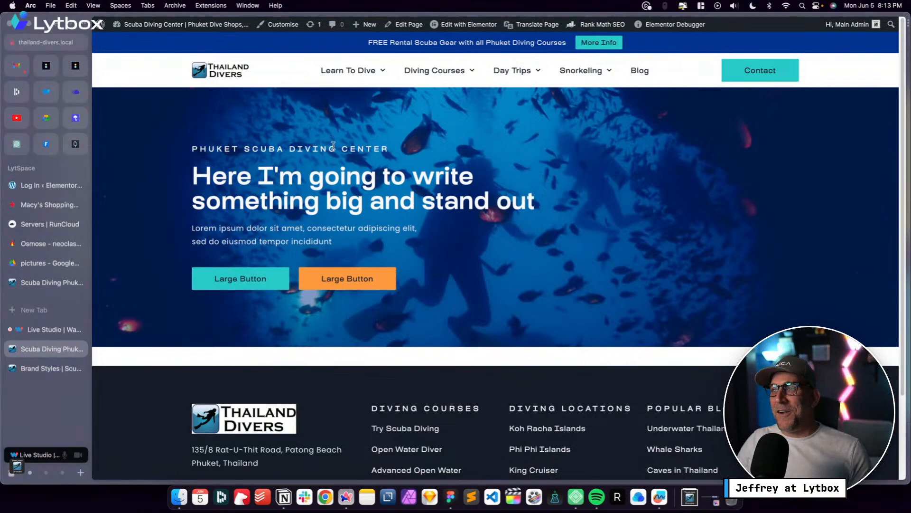
key(ctrl+Left)
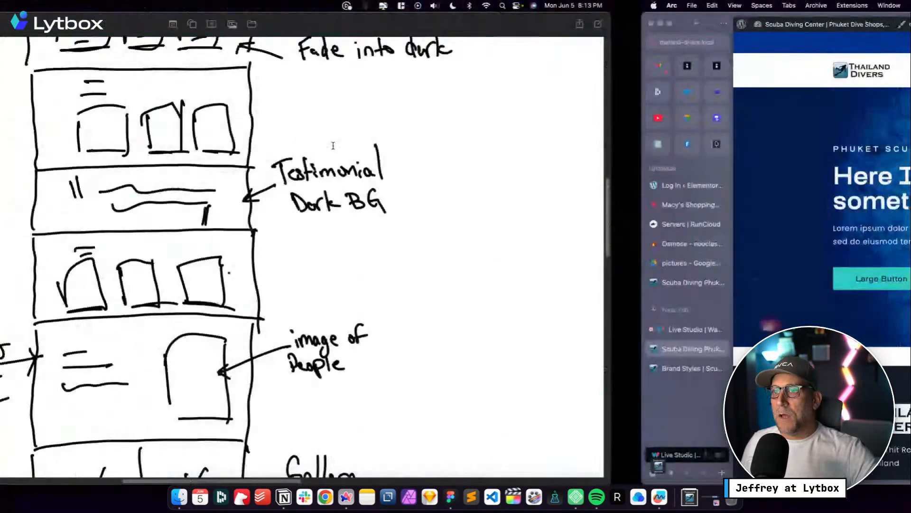
Look over the hero area of the refined homepage wireframe and switch back to the new homepage in Arc
scroll(452, 166, up, 3)
scroll(452, 165, up, 5)
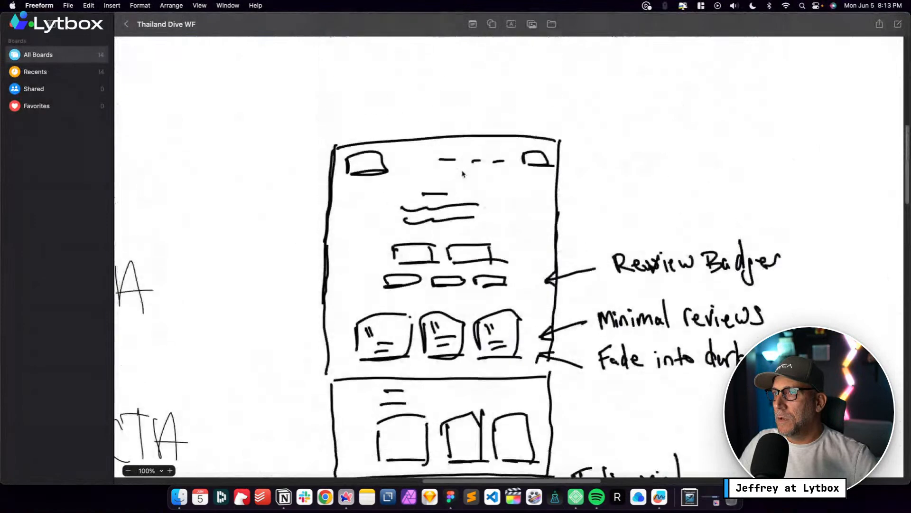
key(ctrl+Right)
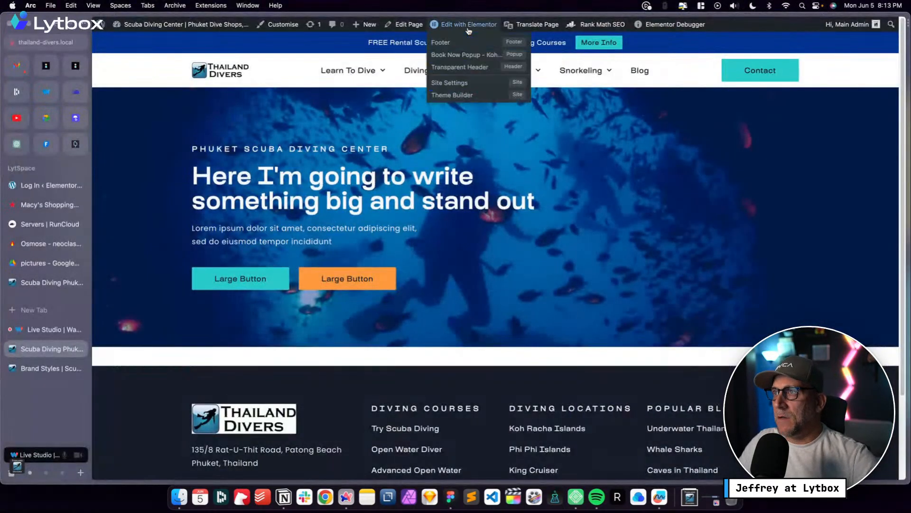
Open the homepage in Elementor, start editing its header and open the media library for the header logo image
click(469, 25)
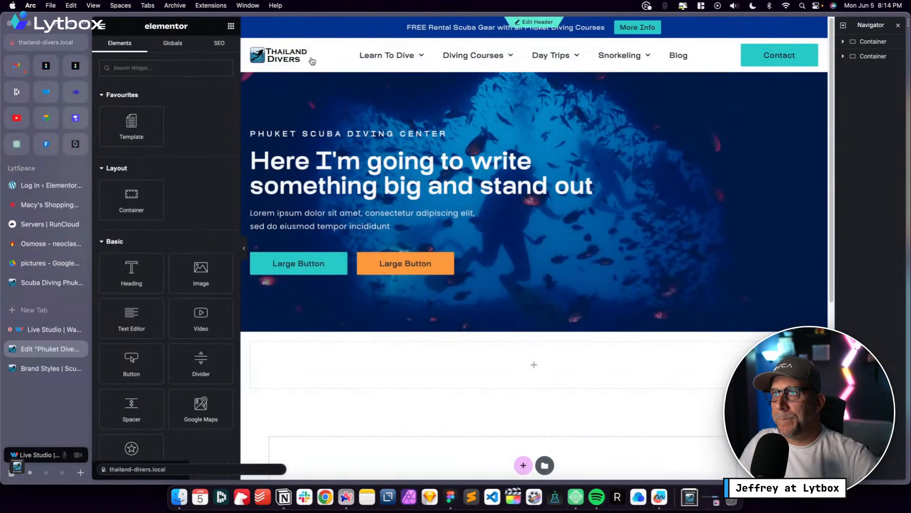
click(530, 23)
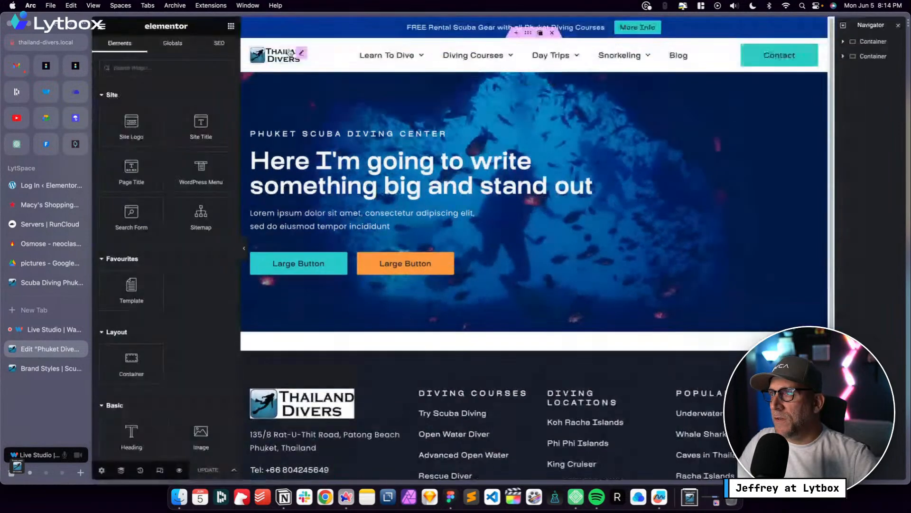
click(290, 52)
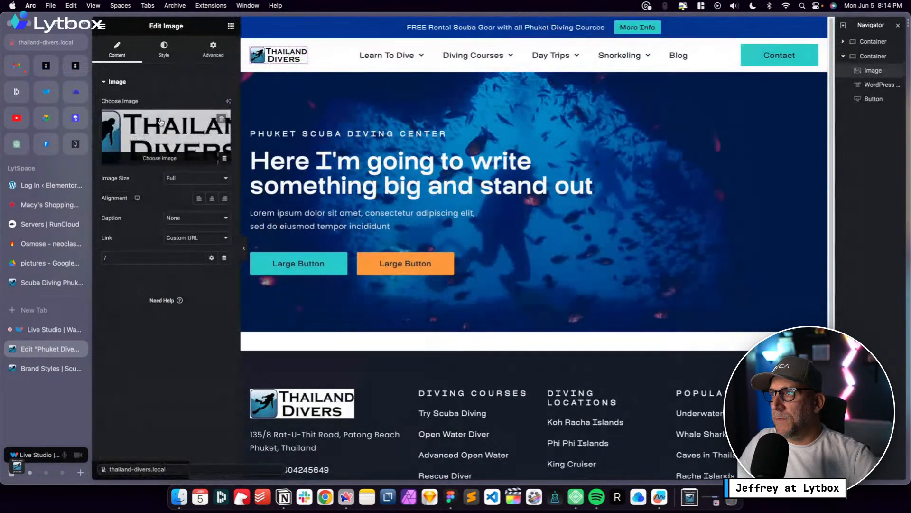
click(291, 53)
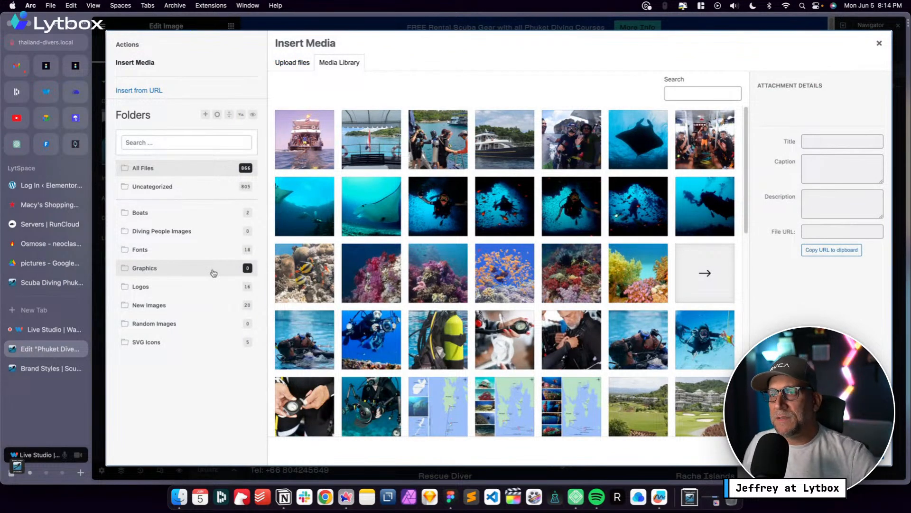
Examine the Brand Styles page's colours and container samples, highlighting the padding values in the Large Container heading
click(35, 371)
scroll(226, 181, up, 2)
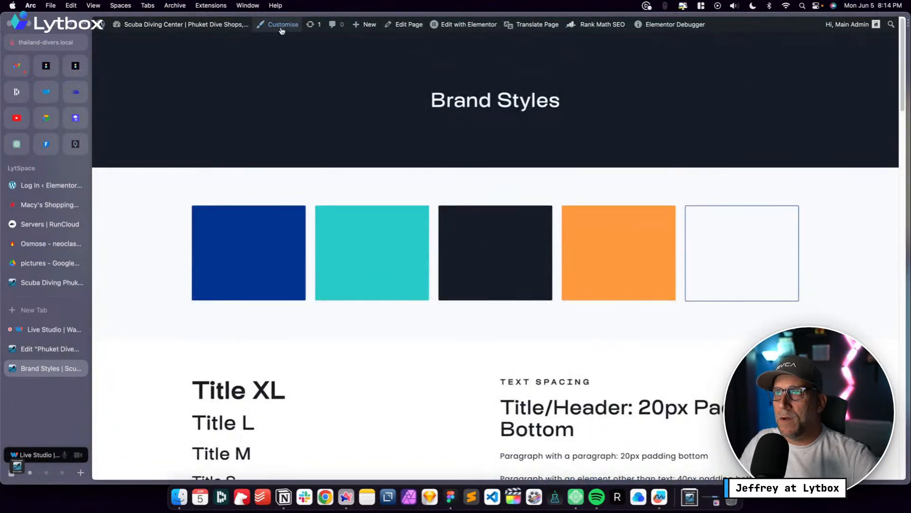
scroll(321, 331, down, 10)
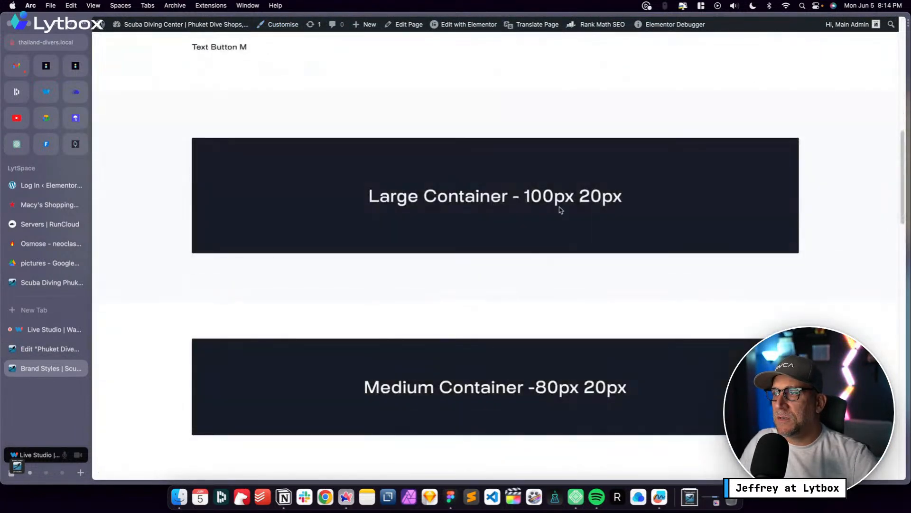
drag(653, 199, 526, 192)
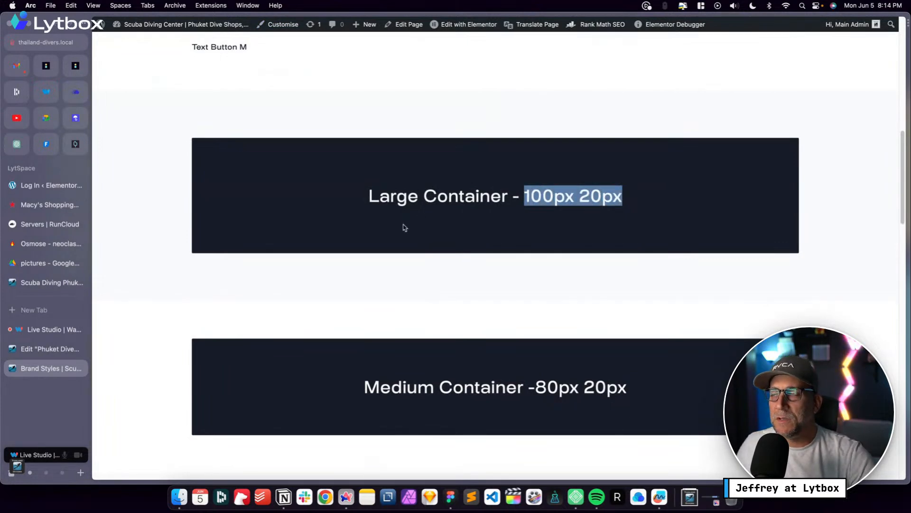
mouse_move(367, 196)
mouse_down()
mouse_move(623, 198)
mouse_move(357, 186)
mouse_up()
click(352, 186)
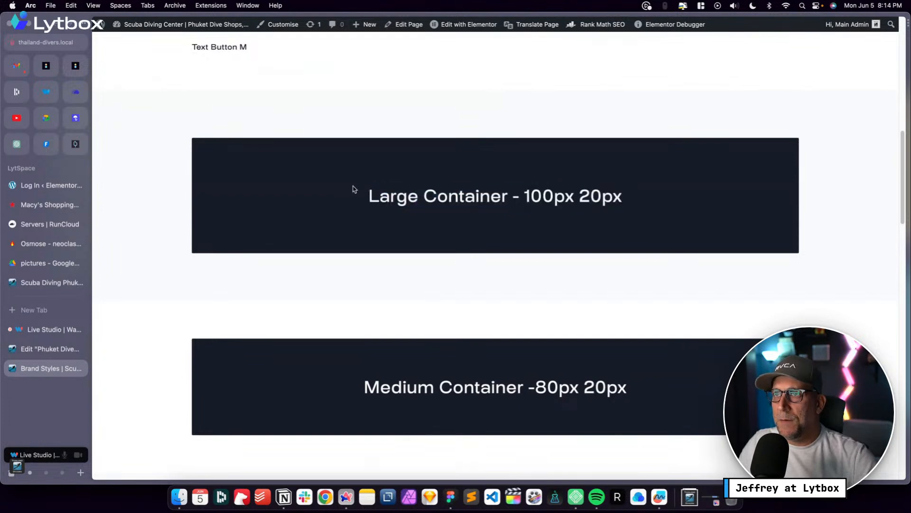
Examine the html font-size rule in the site's Additional CSS and leave the customiser
click(283, 26)
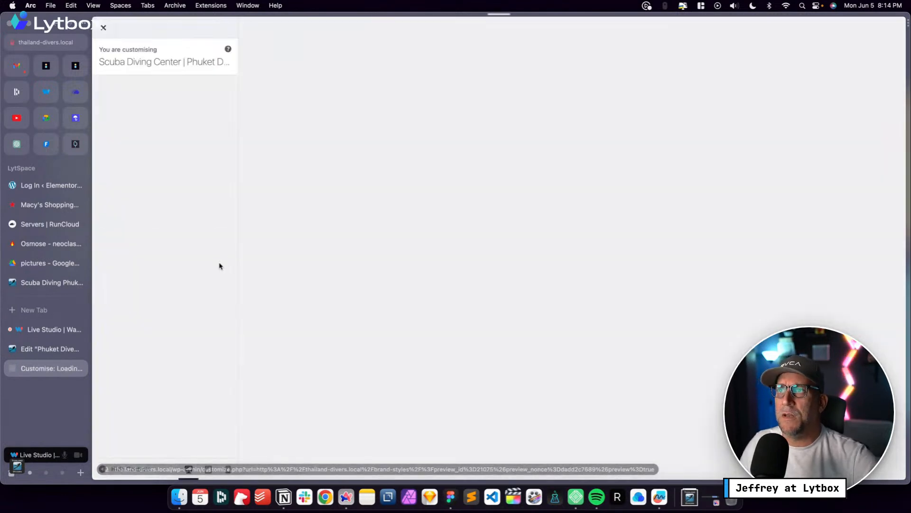
click(166, 210)
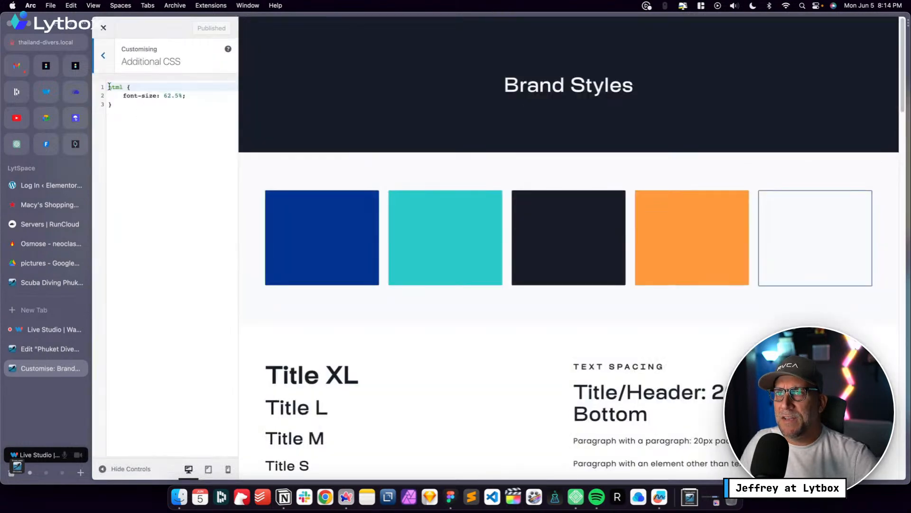
drag(109, 87, 178, 97)
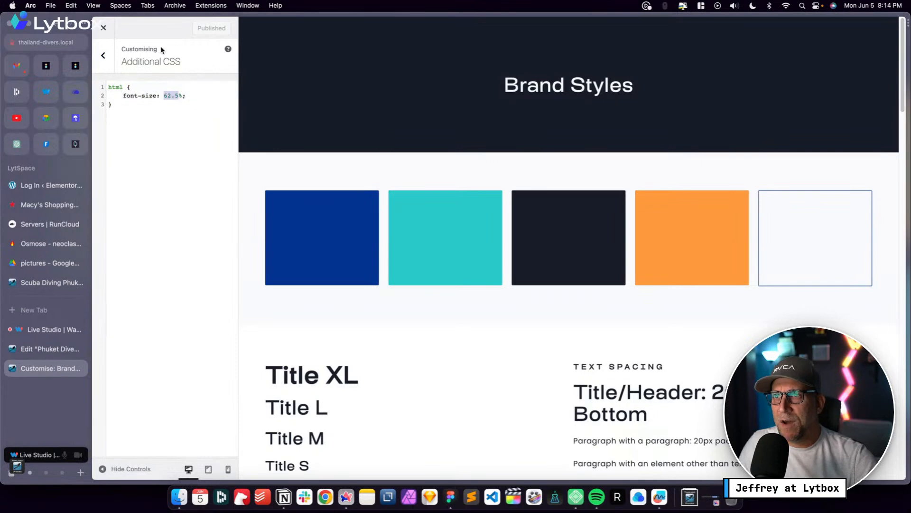
click(109, 28)
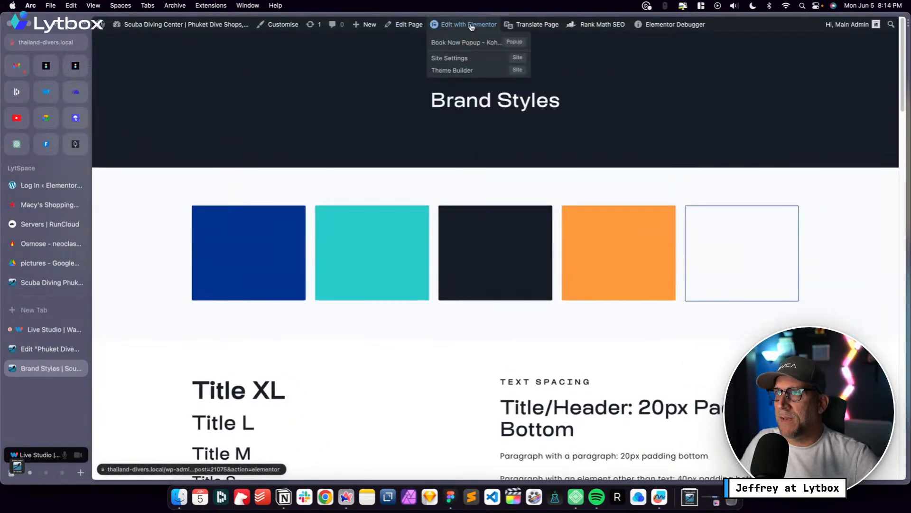
Open the Brand Styles page in Elementor and inspect the padding of the section holding the Large Container sample
click(471, 27)
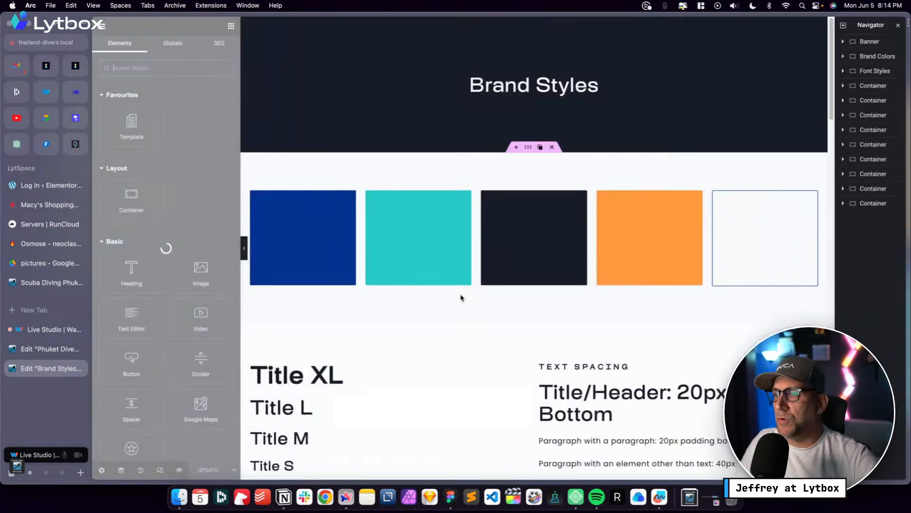
scroll(522, 280, down, 8)
scroll(555, 267, up, 6)
scroll(553, 267, up, 2)
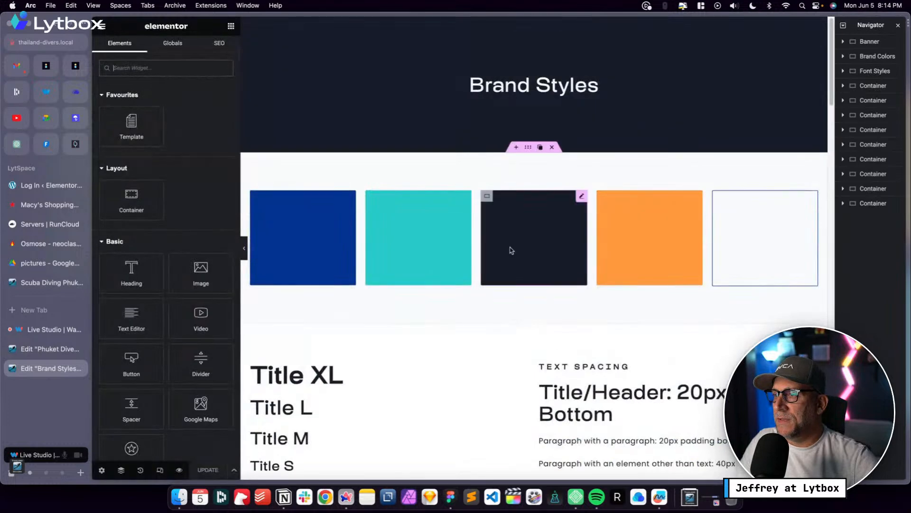
scroll(508, 248, down, 8)
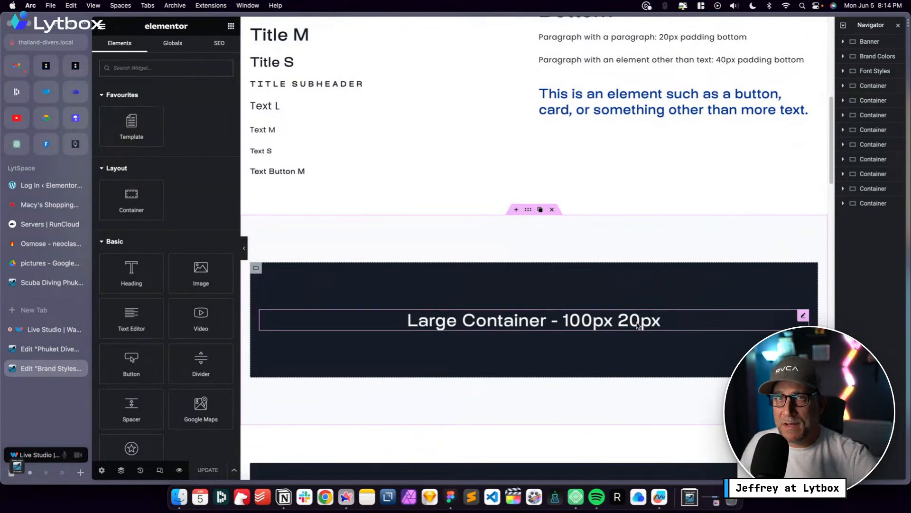
click(531, 215)
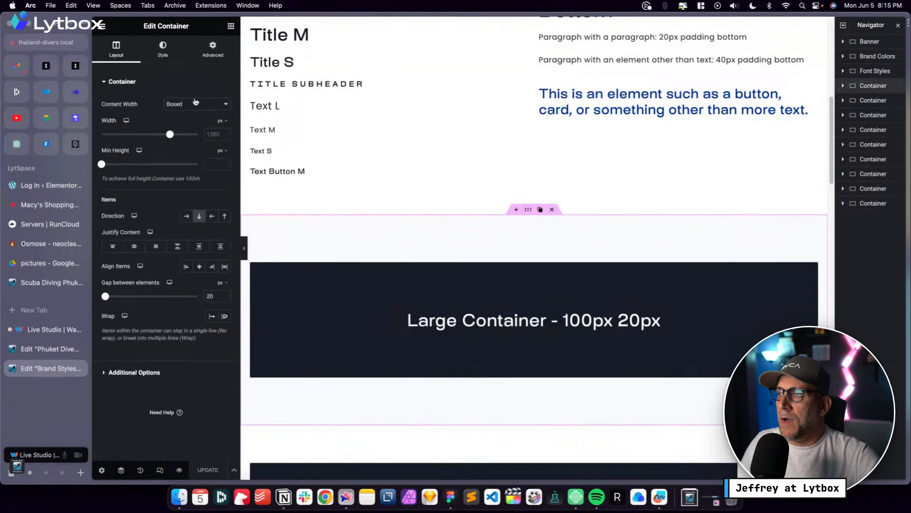
click(212, 49)
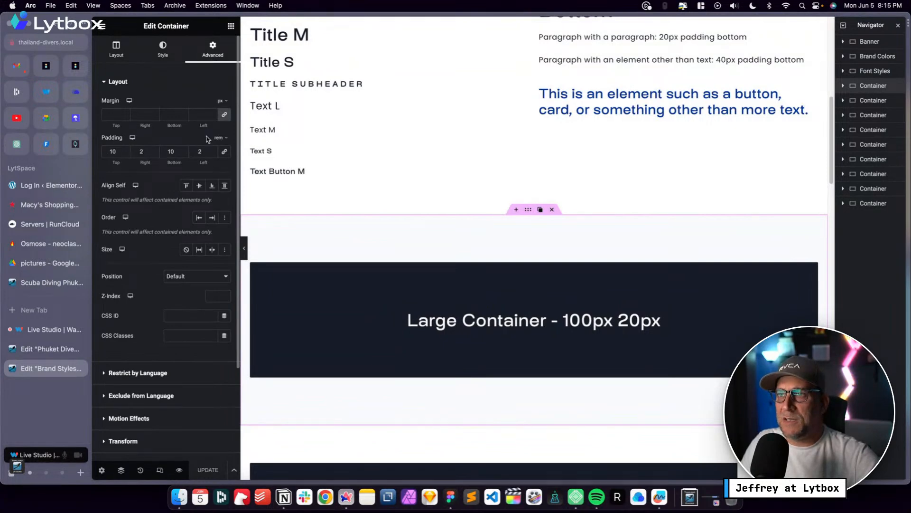
double_click(113, 152)
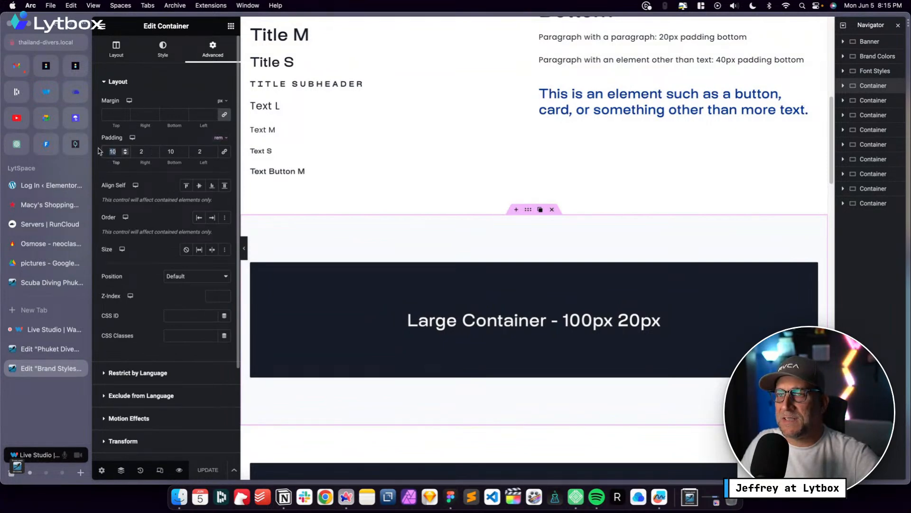
double_click(143, 151)
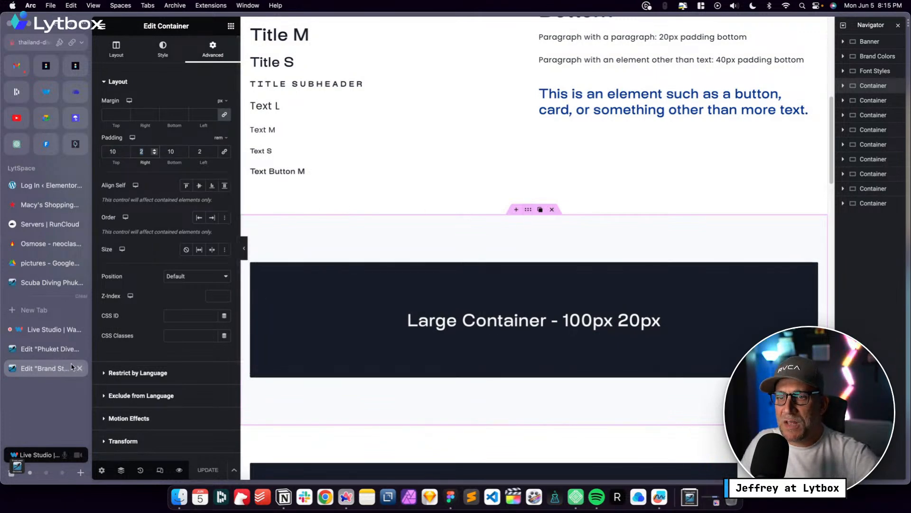
Exit the Brand Styles page's Elementor editor to the WordPress Pages list and look through the pages
click(101, 25)
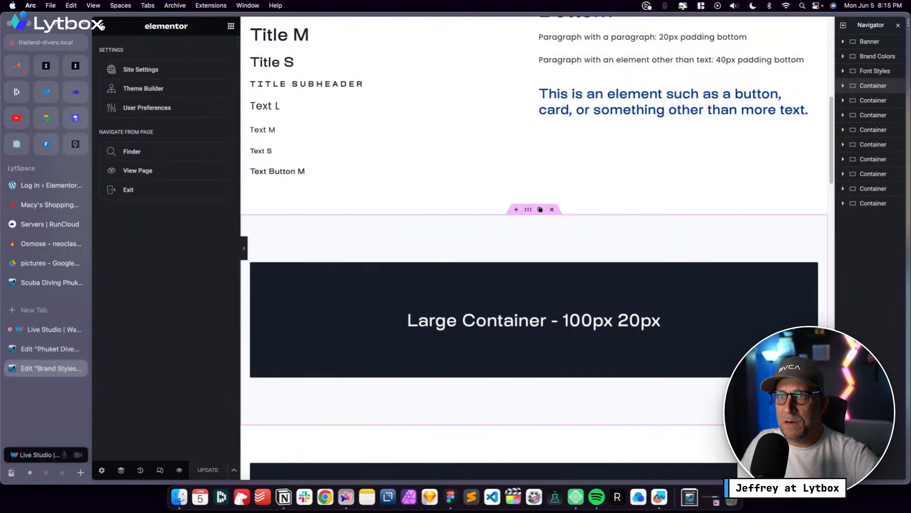
click(146, 195)
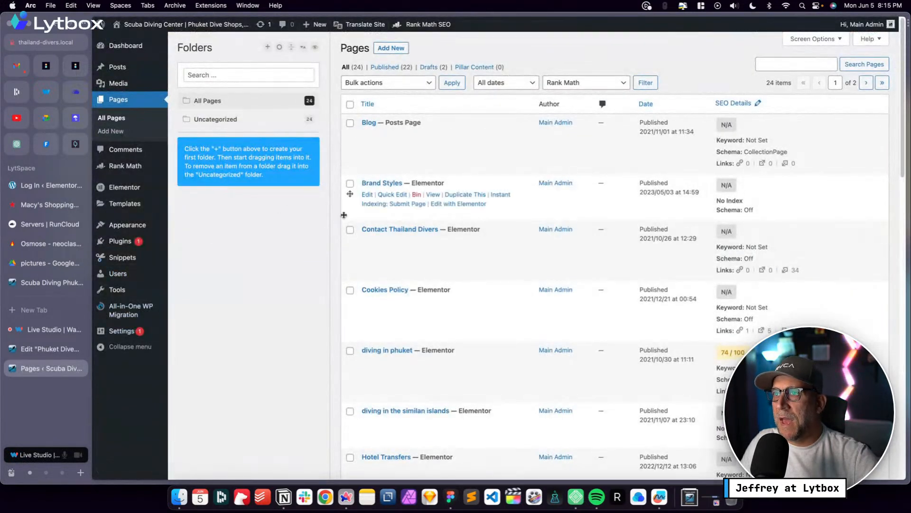
scroll(334, 269, down, 3)
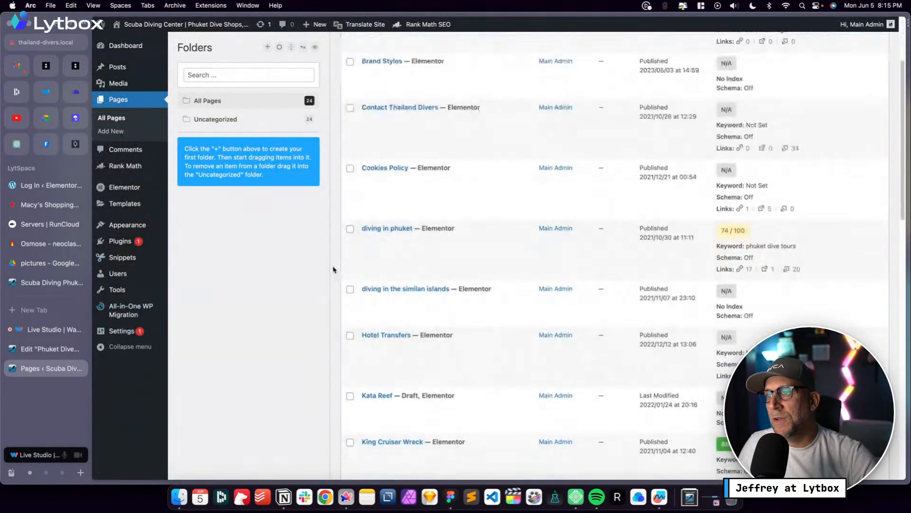
scroll(333, 269, up, 3)
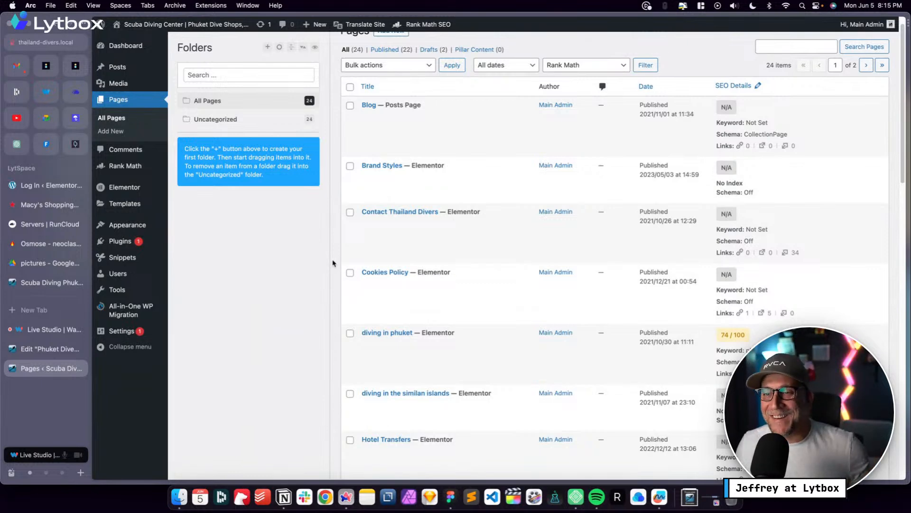
Upload Thailand-Divers-V1.svg from the Downloads folder to the WordPress media library
click(117, 87)
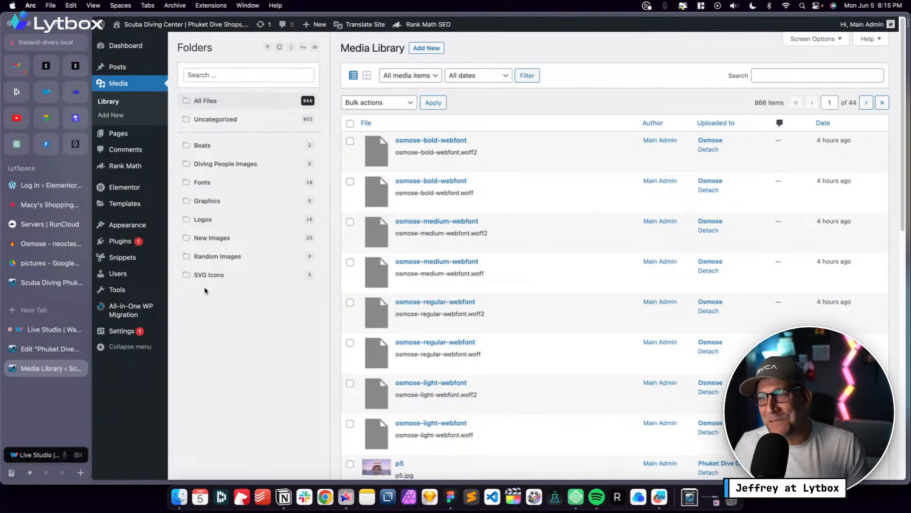
click(429, 48)
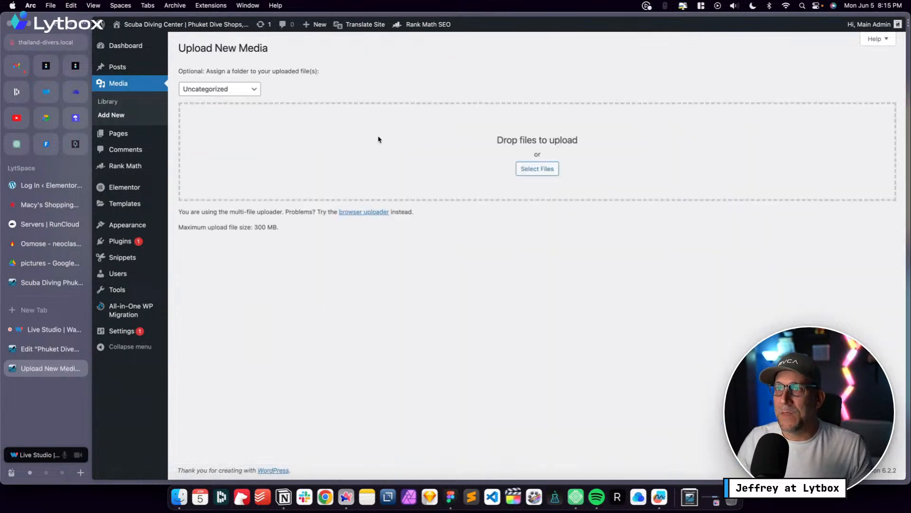
click(523, 172)
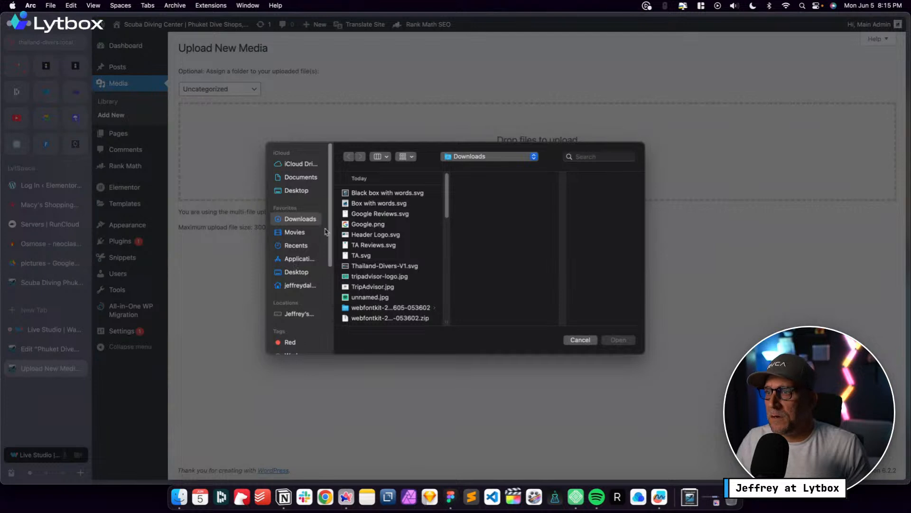
click(374, 234)
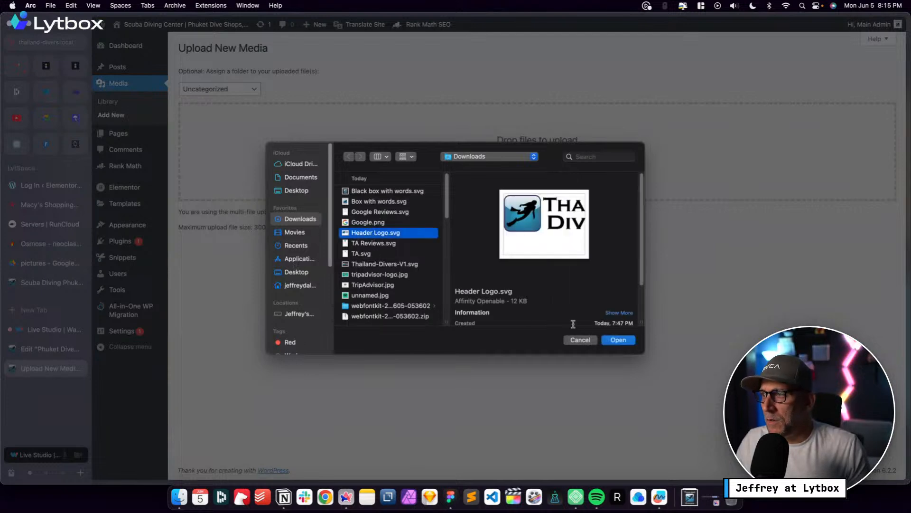
click(388, 262)
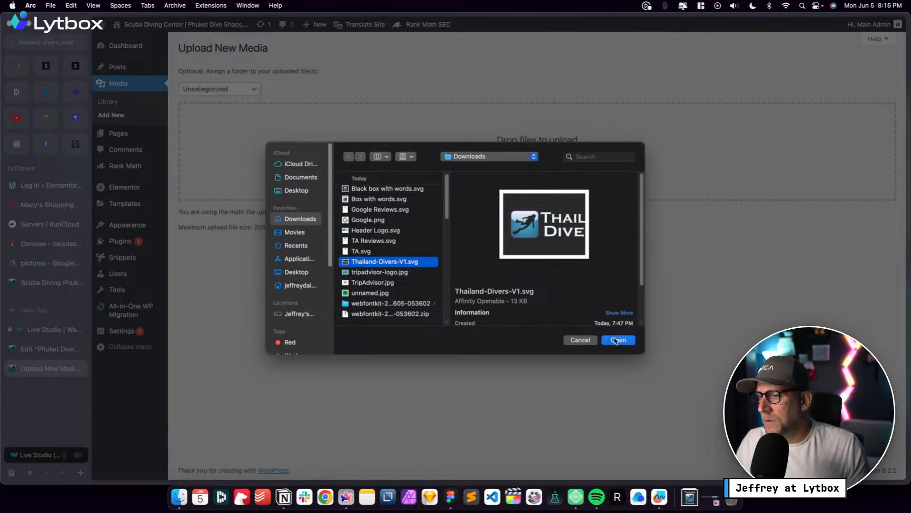
click(618, 340)
click(179, 496)
click(323, 357)
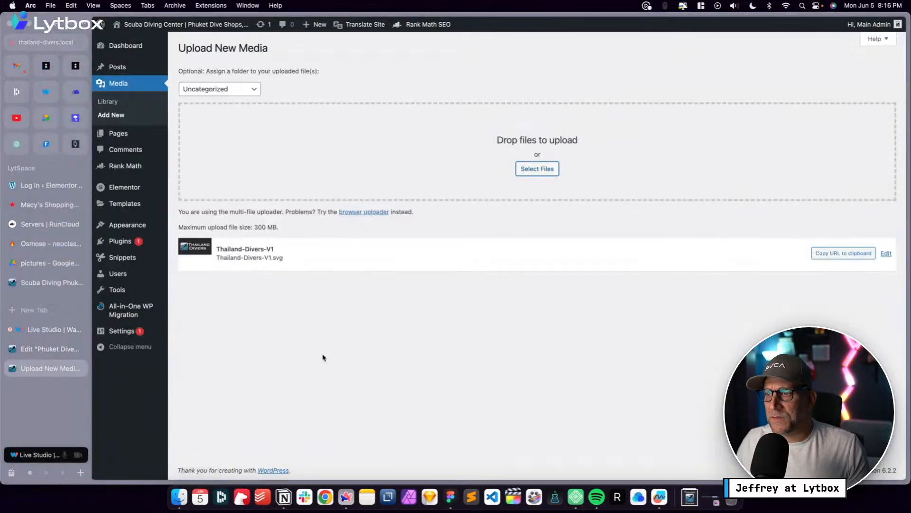
Return to the homepage's Elementor editor, recheck the header logo's media library and reload the editor to refresh it
click(50, 348)
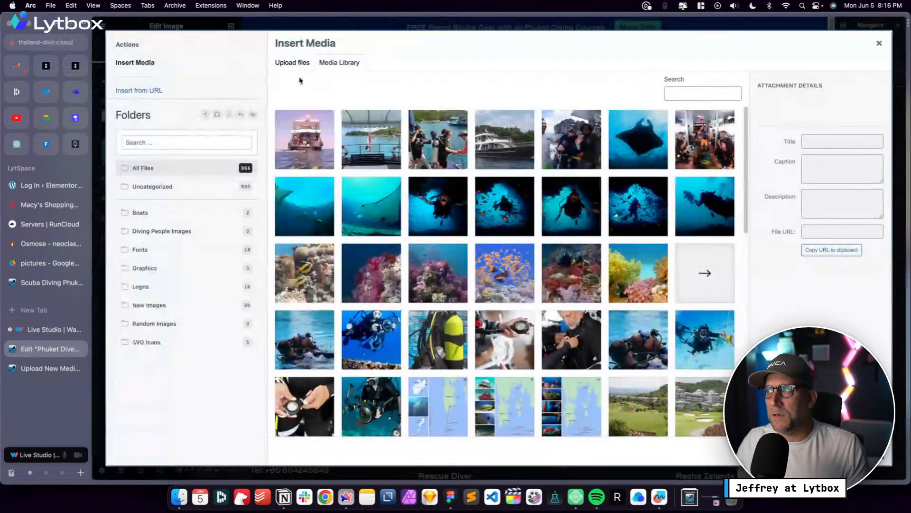
click(879, 43)
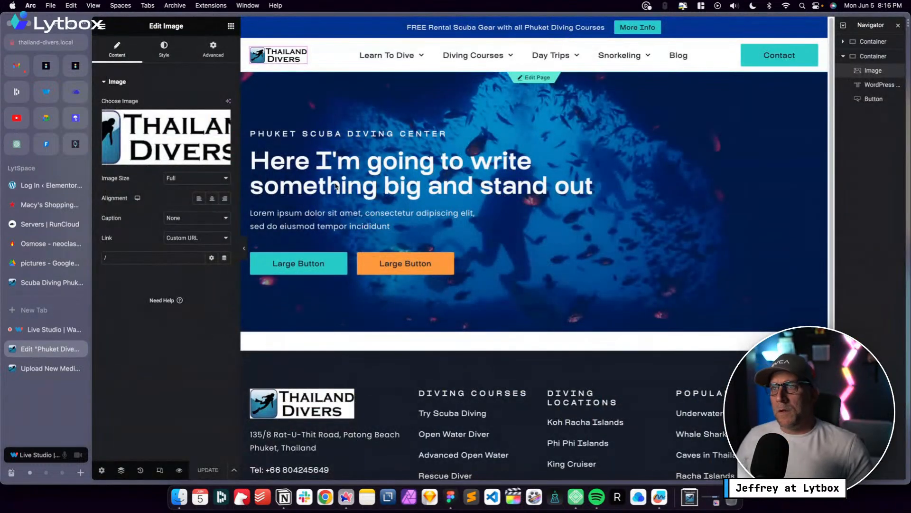
click(175, 139)
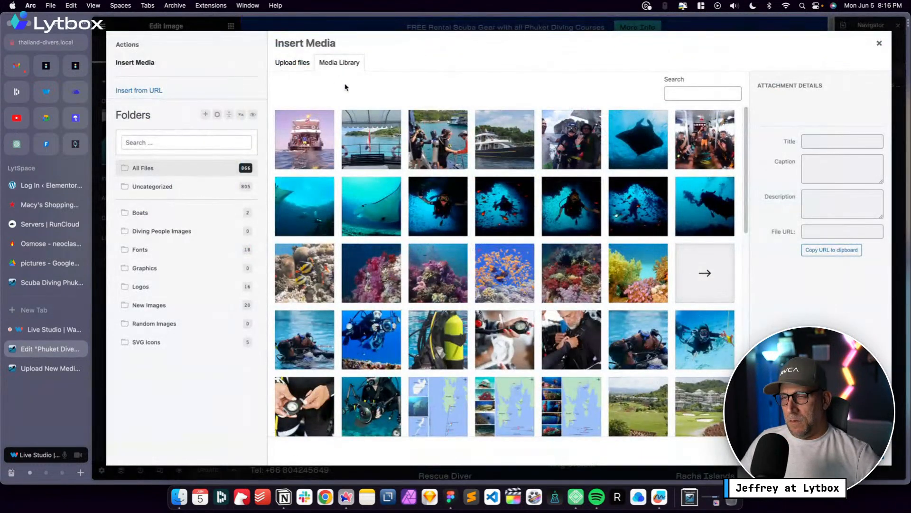
key(super+r)
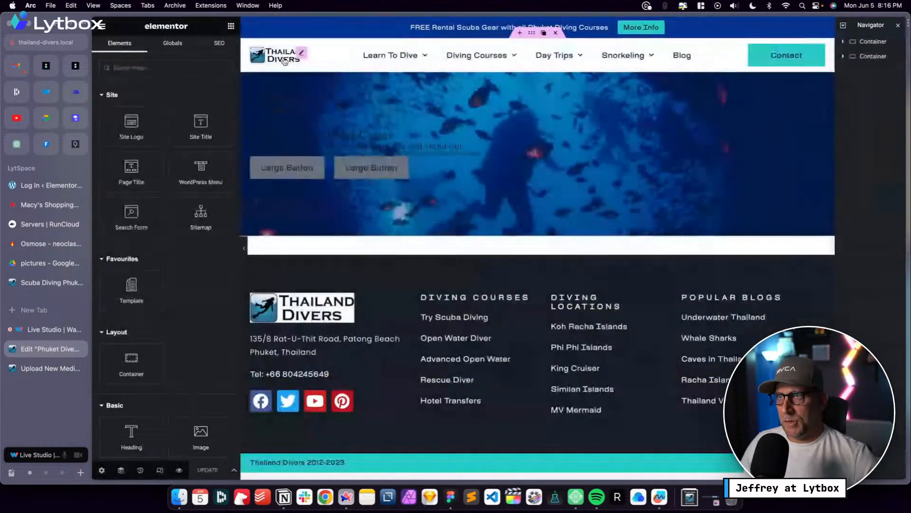
Replace the header logo image with the uploaded Thailand-Divers-V1.svg and save the header
click(285, 61)
click(208, 133)
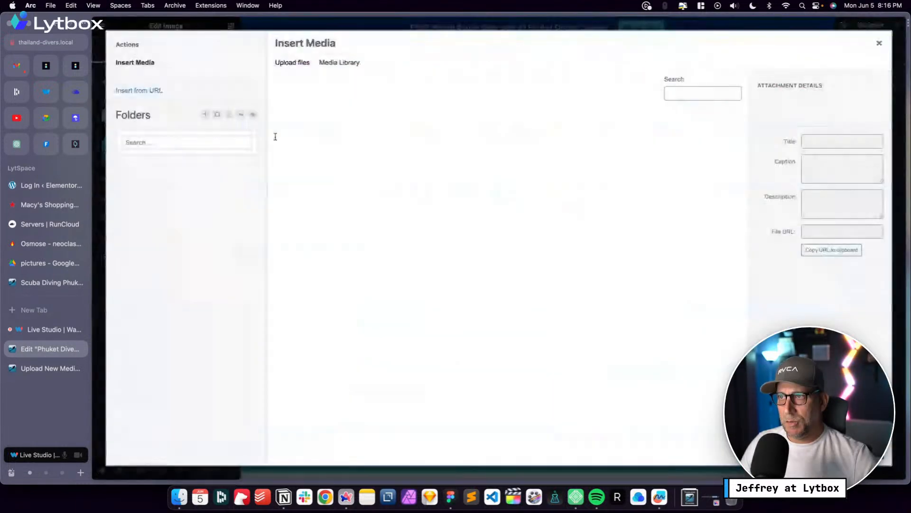
click(311, 144)
click(863, 452)
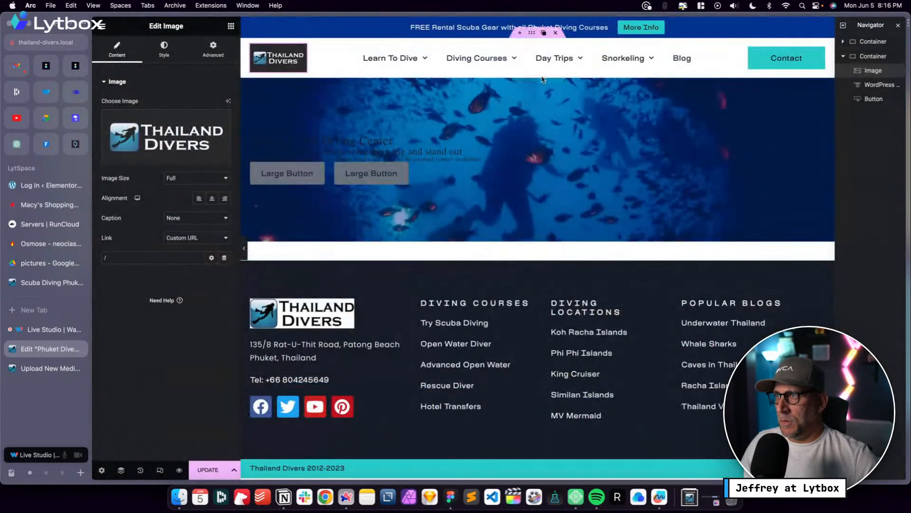
click(208, 469)
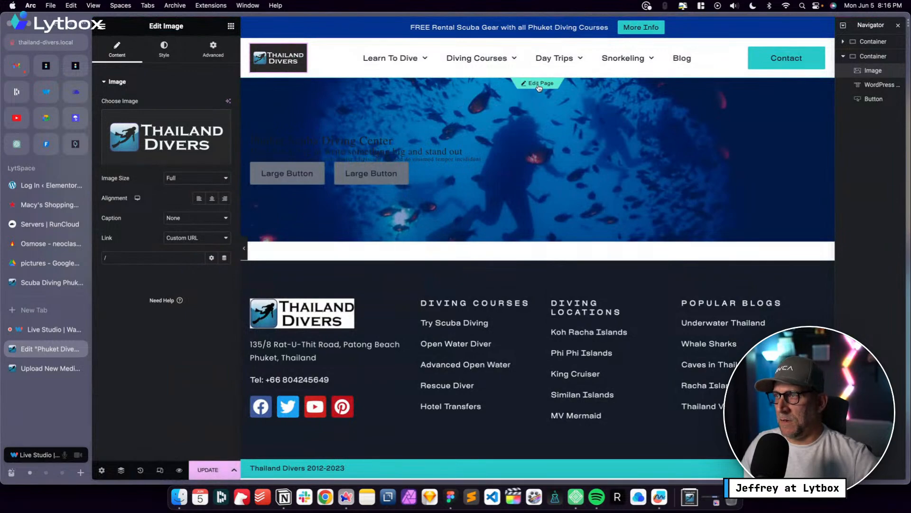
Switch to editing the homepage, set the hero container's top margin to -85 px and update the page
click(539, 85)
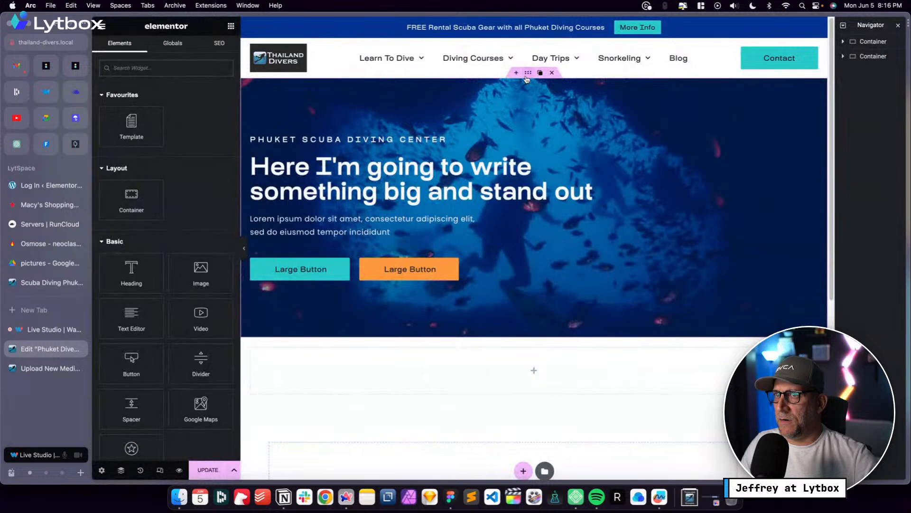
click(526, 76)
click(213, 48)
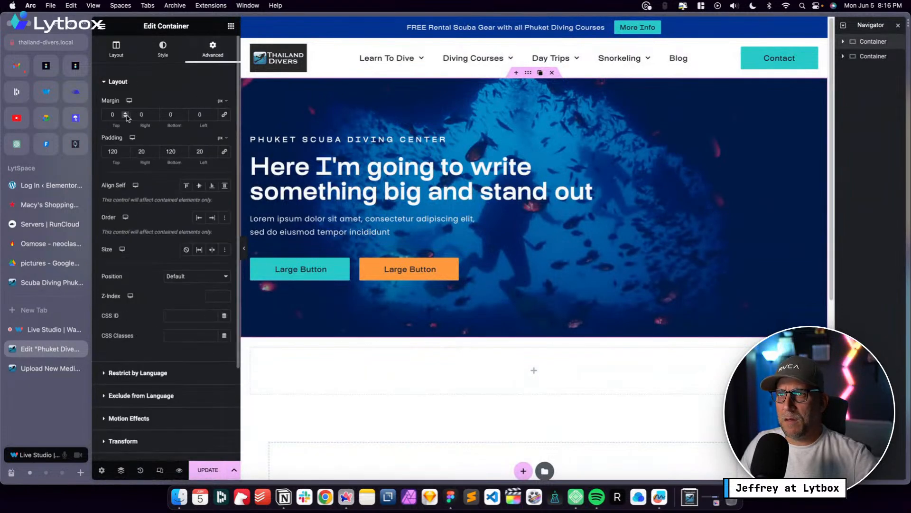
drag(126, 116, 127, 117)
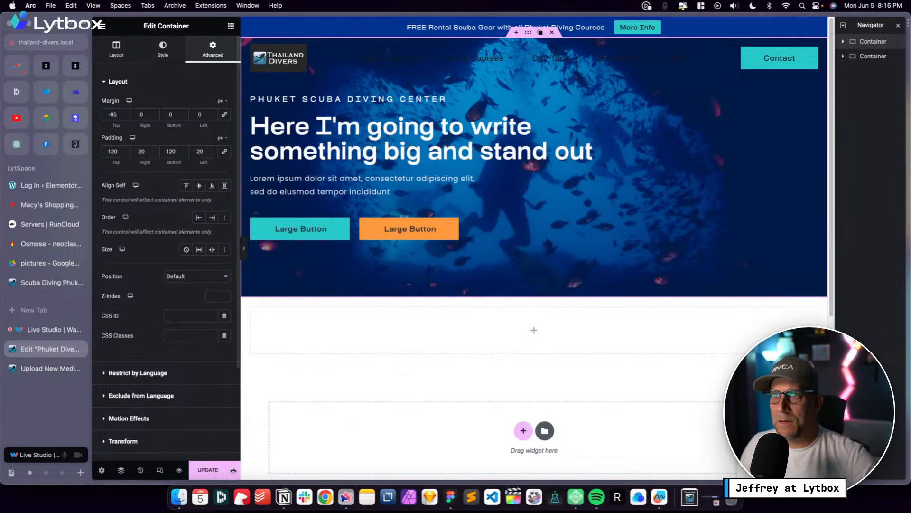
click(206, 470)
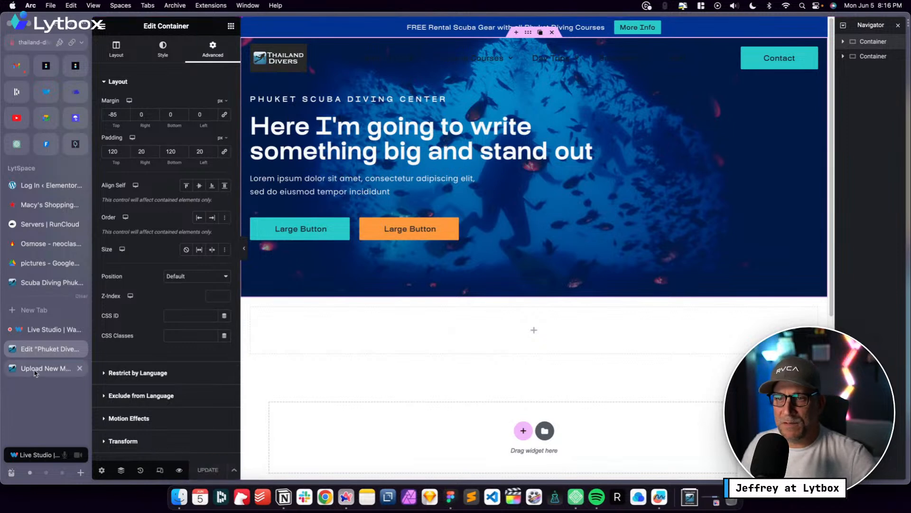
Preview the homepage and open its Transparent header template for editing in Elementor
click(179, 470)
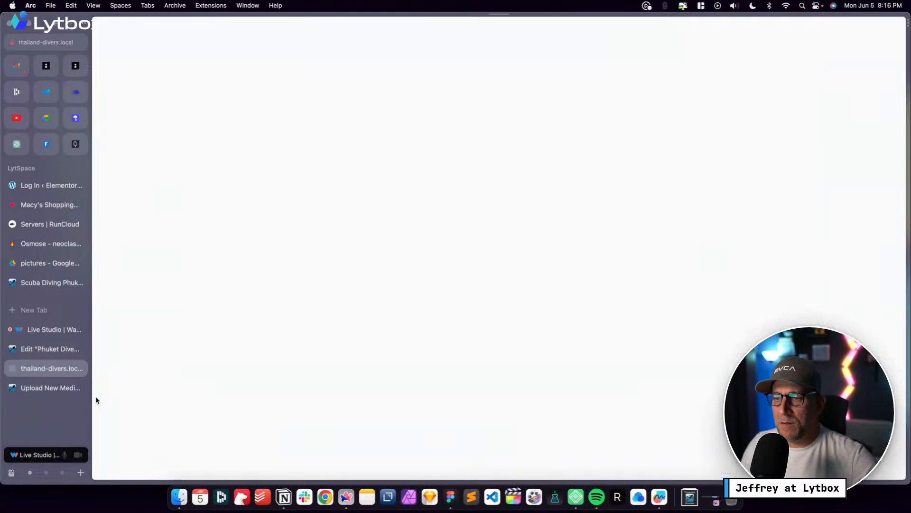
mouse_move(465, 25)
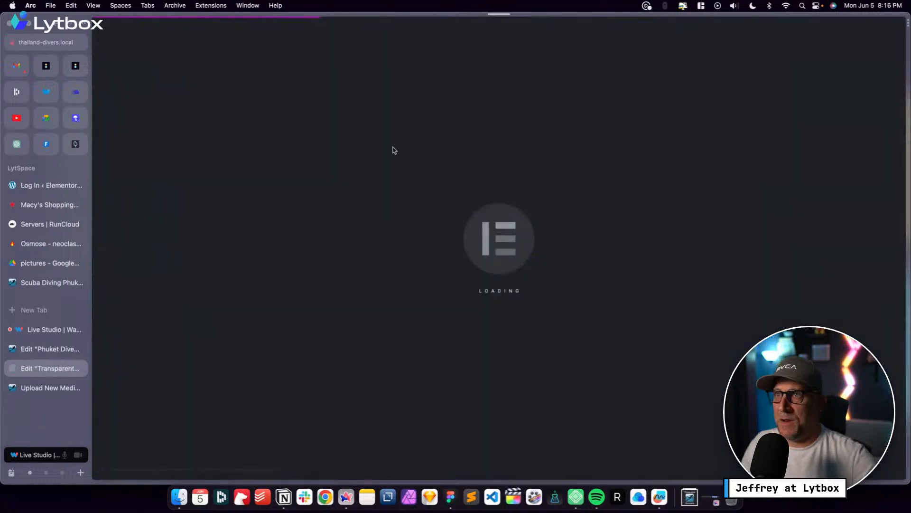
Switch to the Thailand Divers file in Figma and import Thailand-Divers-V1.svg from the Downloads folder below the wireframes
key(ctrl+Right)
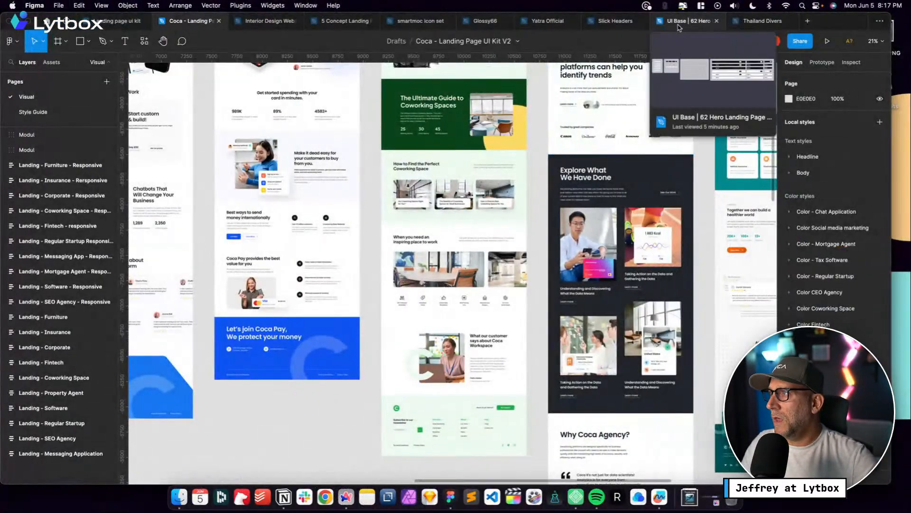
click(548, 21)
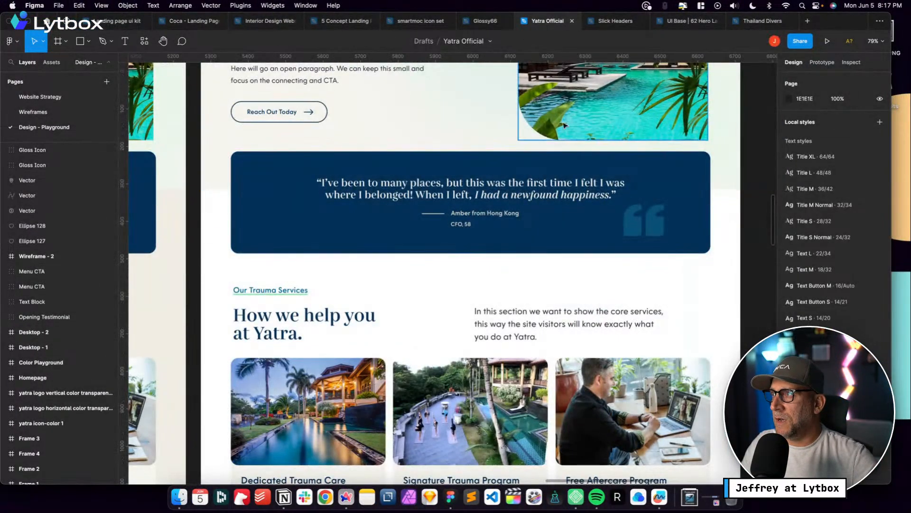
click(763, 20)
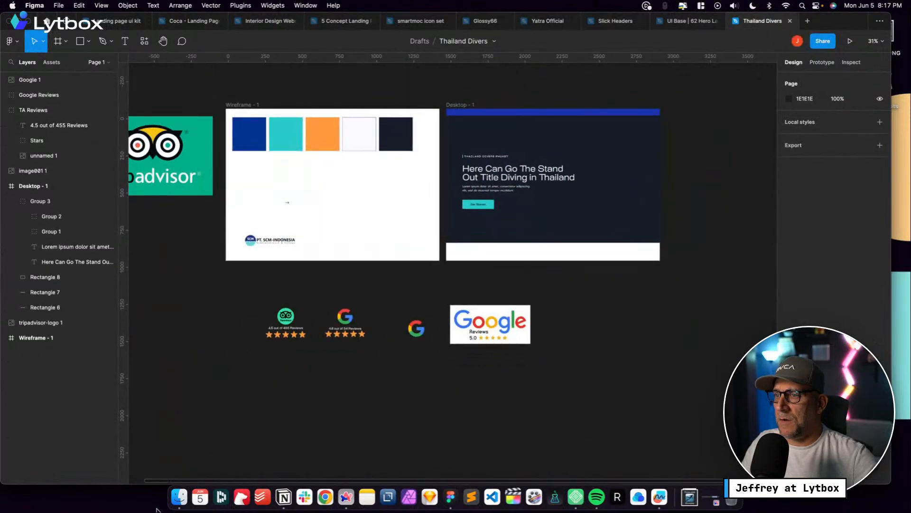
click(179, 497)
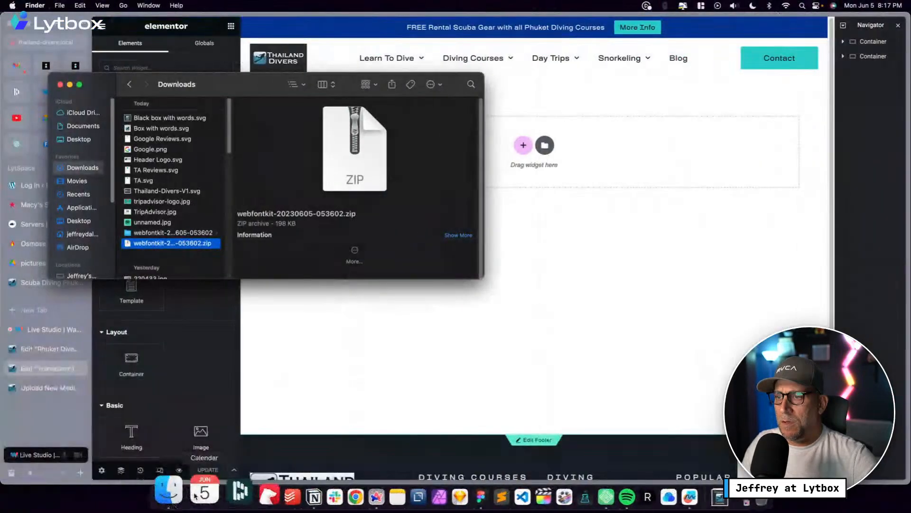
click(60, 85)
key(ctrl+Right)
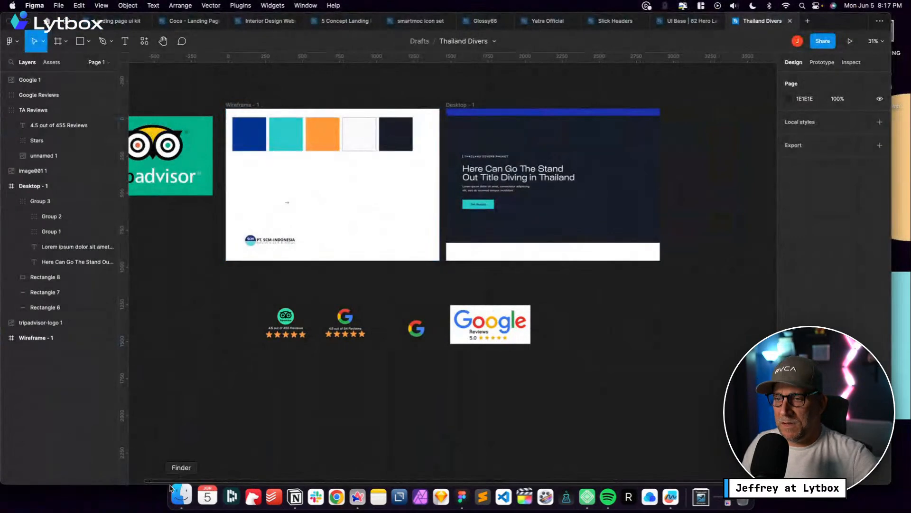
click(172, 489)
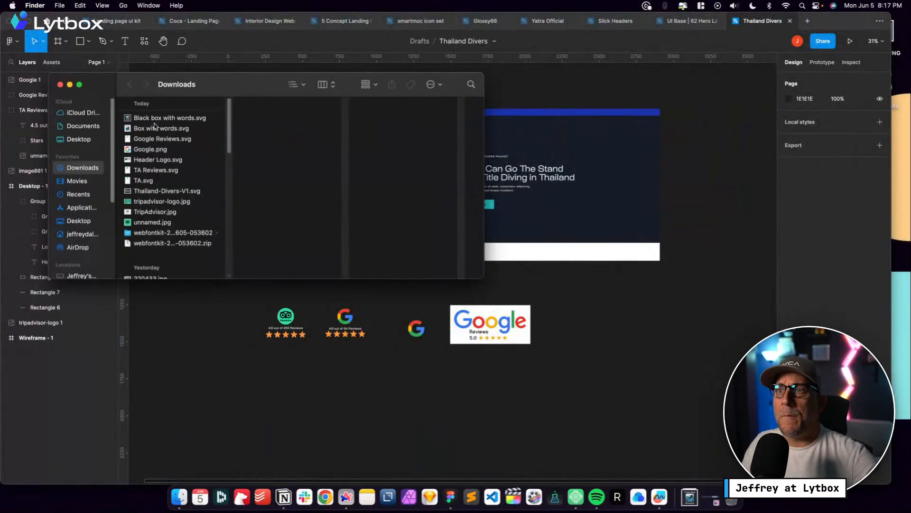
click(155, 119)
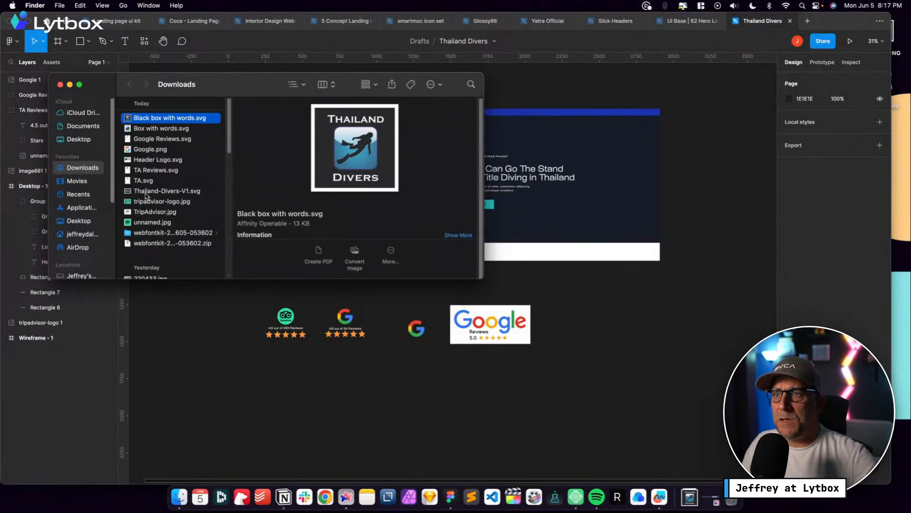
drag(146, 196, 471, 424)
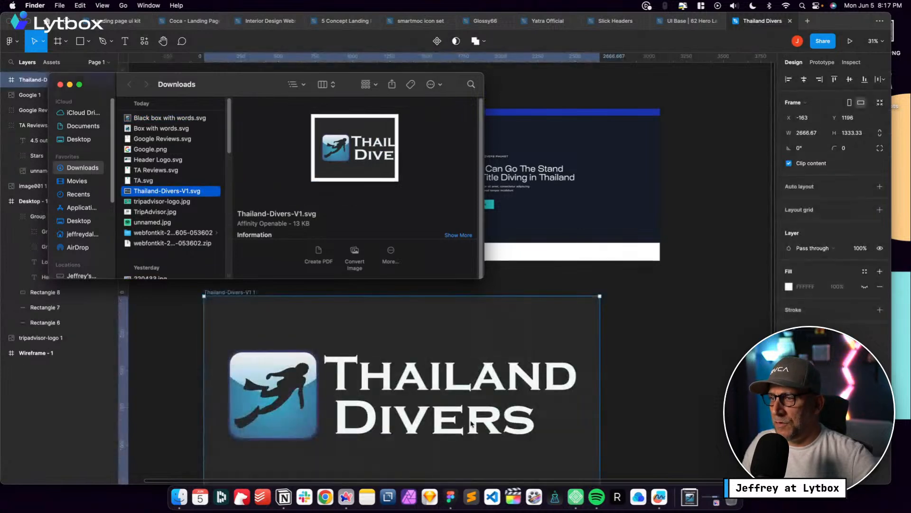
Delete the dark 292929 background vector at the base of the imported Thailand Divers logo's layer stack
click(568, 350)
super+click(454, 381)
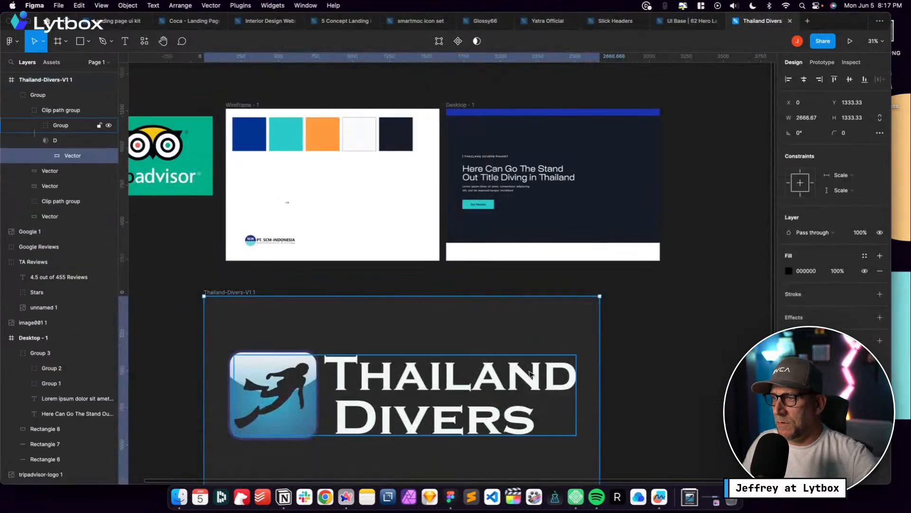
click(454, 380)
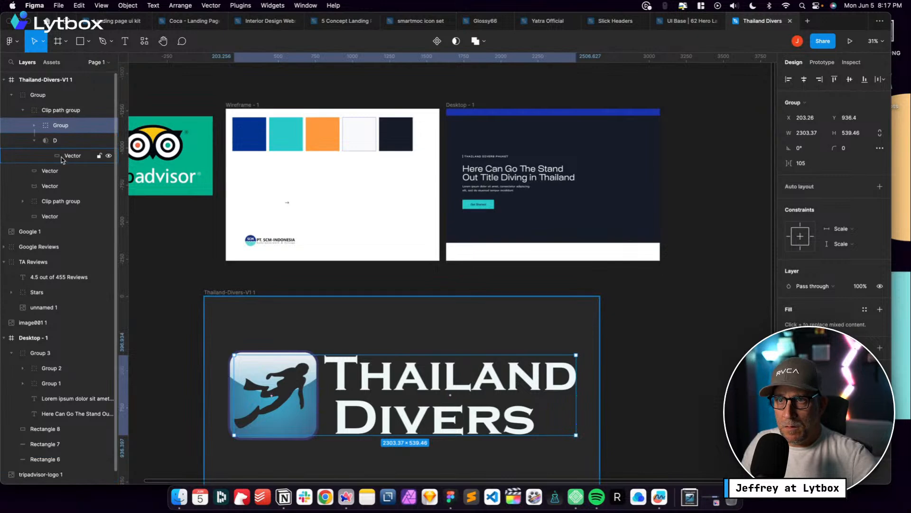
click(44, 202)
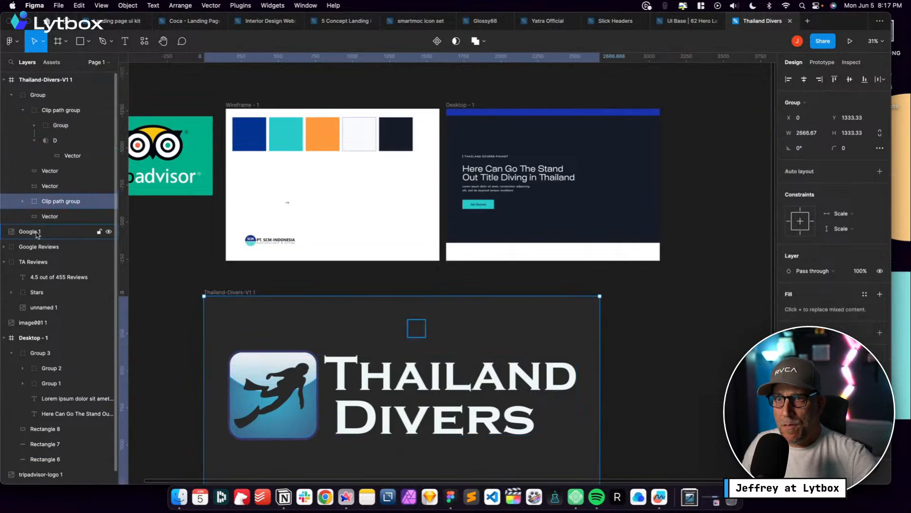
click(56, 217)
click(108, 217)
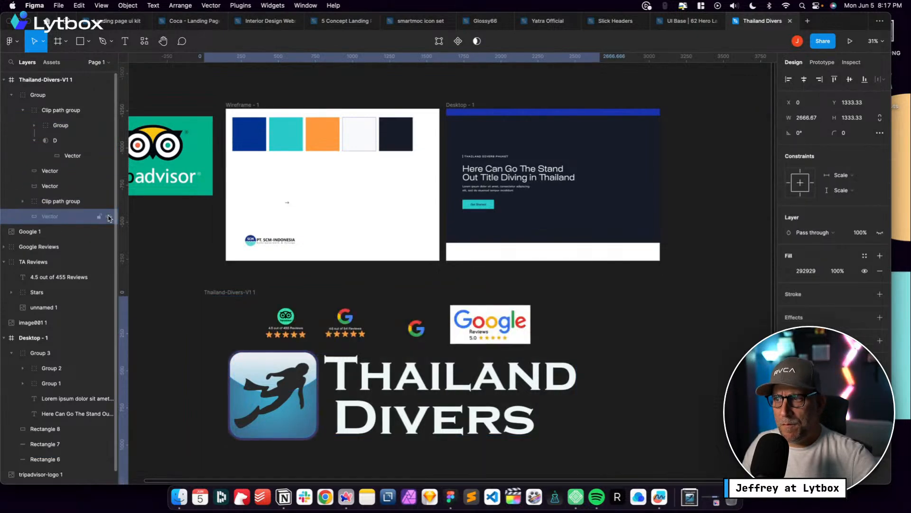
key(Delete)
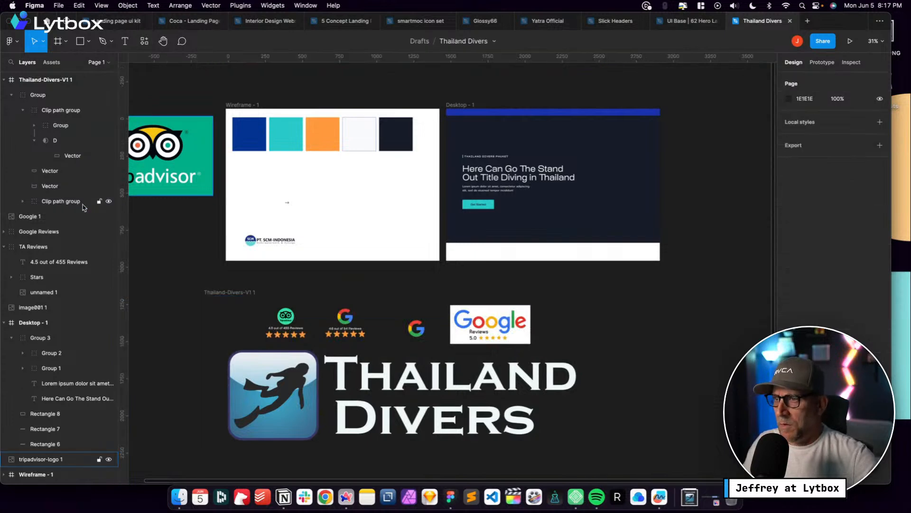
Try moving part of the imported logo and ungrouping its upper clip path group, undoing both changes
drag(351, 374, 462, 384)
key(super+z)
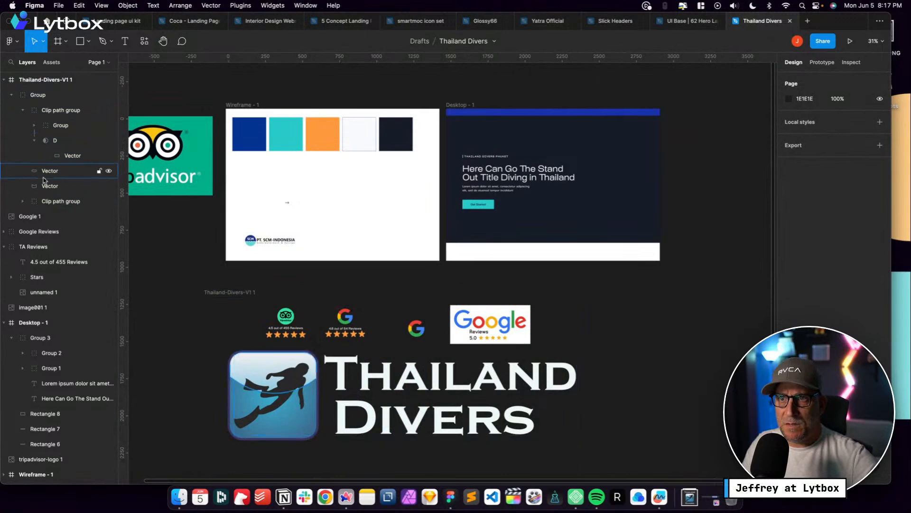
click(22, 112)
right_click(59, 110)
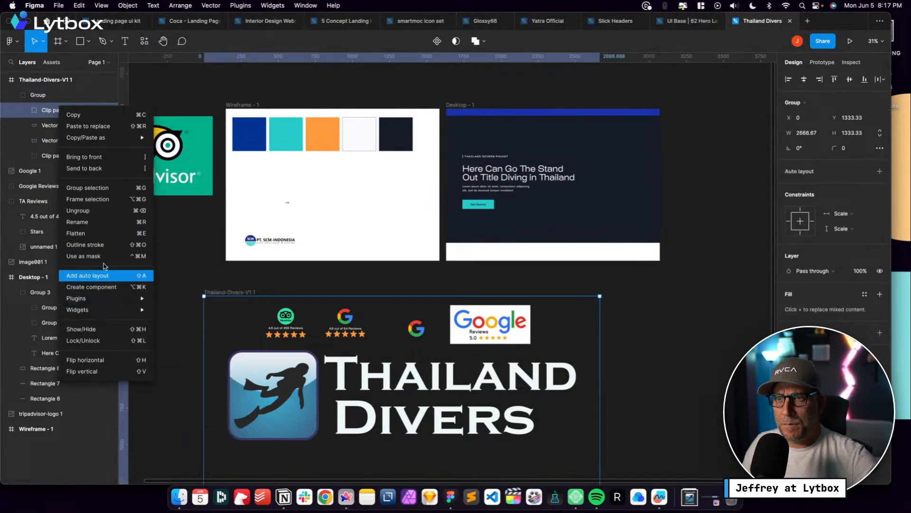
click(95, 211)
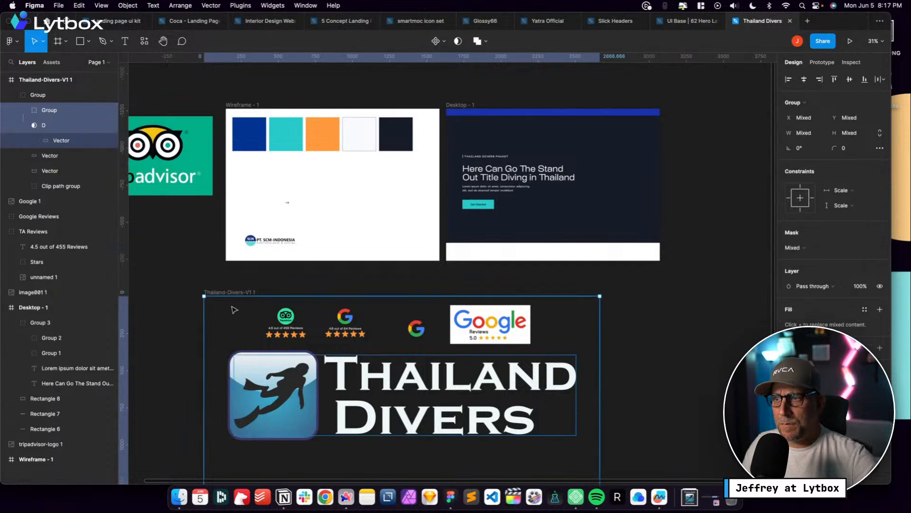
key(super+z)
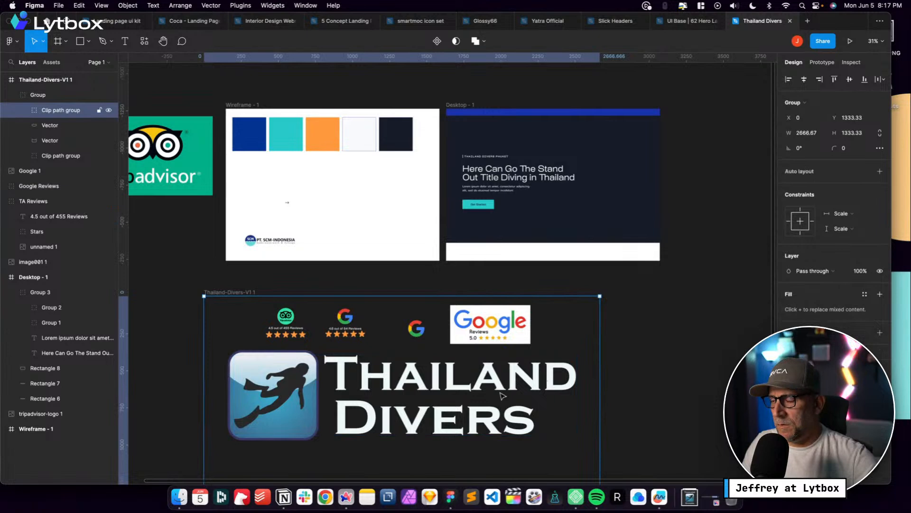
Move the logo group out of its Thailand-Divers-V1 1 frame onto the empty canvas beside the tripadvisor logo
scroll(576, 380, down, 1)
scroll(575, 378, down, 3)
drag(477, 368, 472, 425)
key(super+z)
click(683, 382)
click(338, 377)
drag(341, 370, 284, 293)
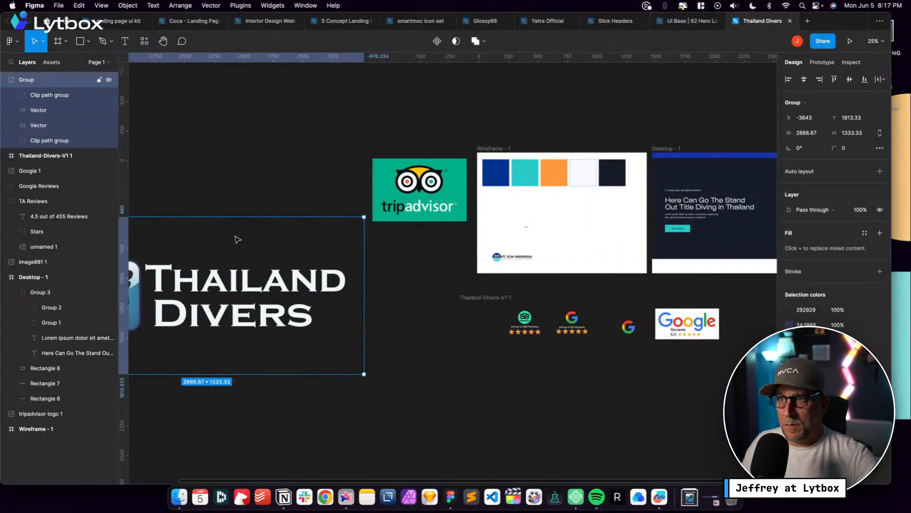
Try shrinking the logo group's bounds from its upper edge, undoing each attempt
drag(237, 217, 237, 257)
key(super+z)
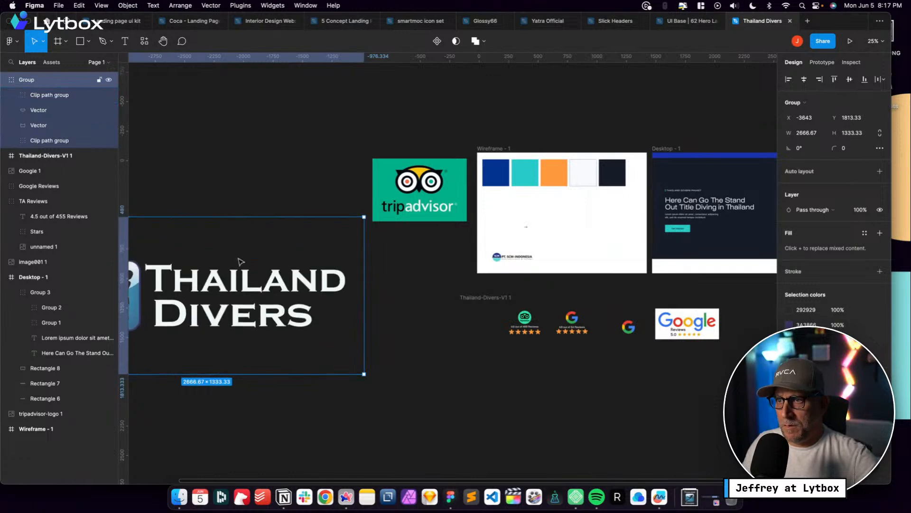
drag(246, 217, 246, 241)
key(super+z)
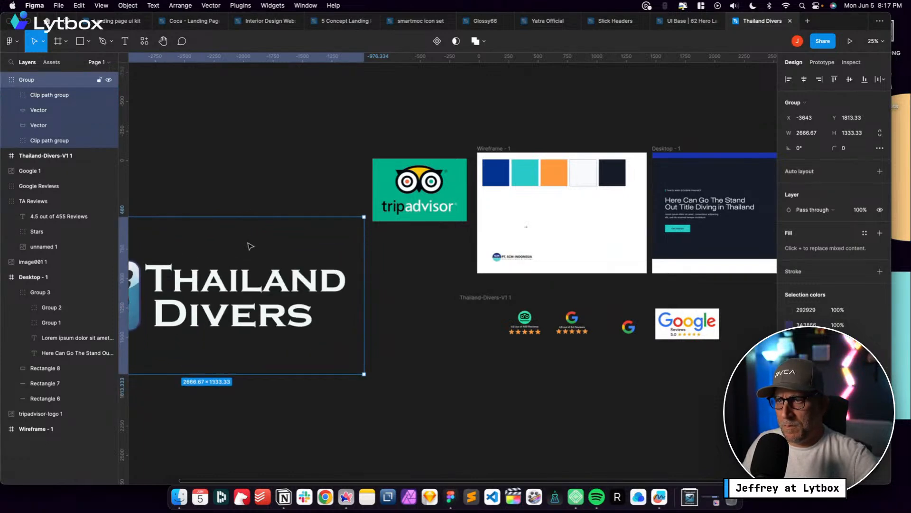
right_click(257, 231)
click(249, 232)
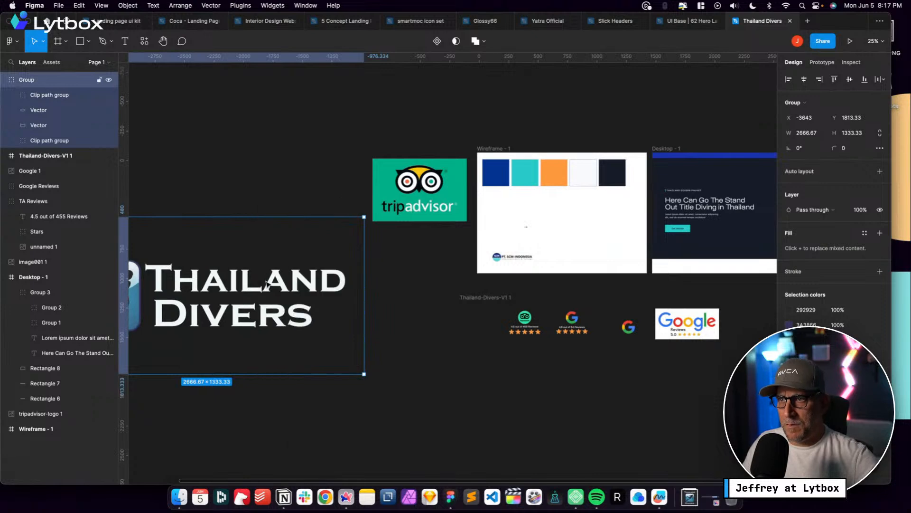
Expand the logo's upper clip path group and select the vector inside its D mask, trying out hiding it
scroll(267, 284, down, 5)
scroll(256, 287, up, 3)
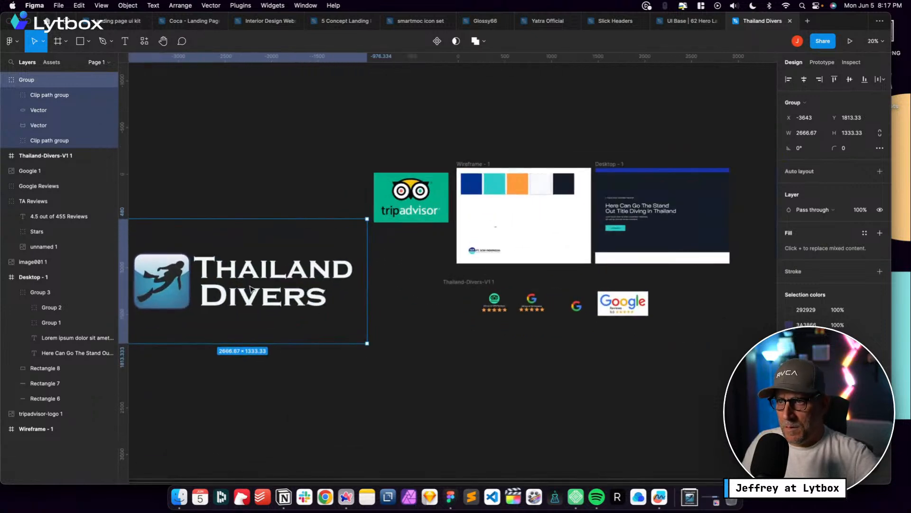
scroll(250, 289, left, 2)
double_click(239, 238)
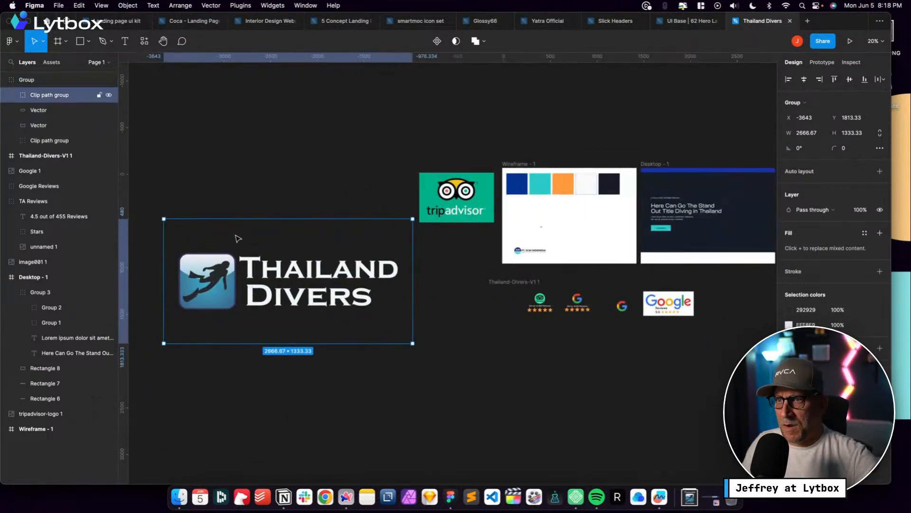
click(12, 95)
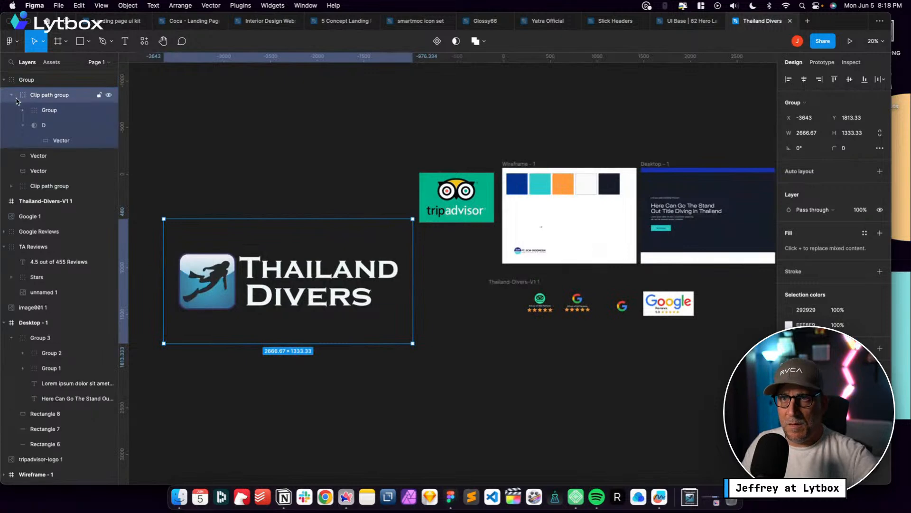
click(46, 113)
click(44, 125)
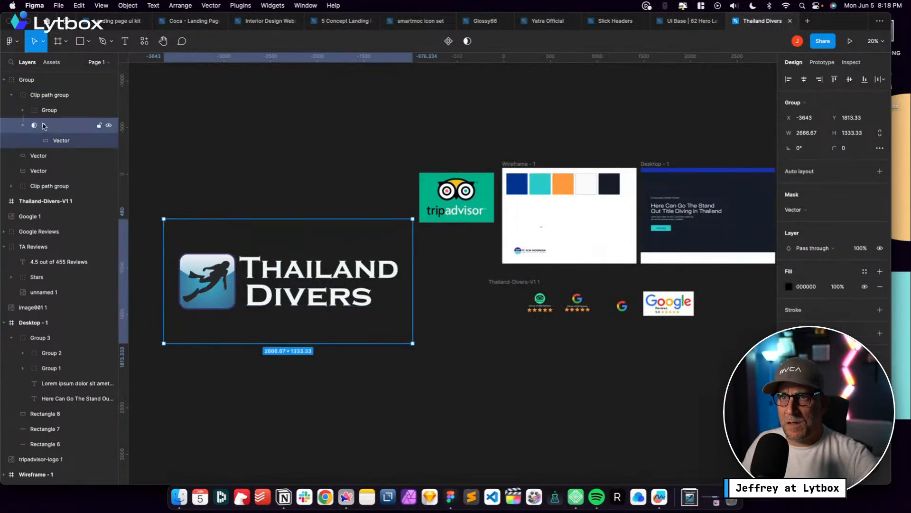
click(57, 144)
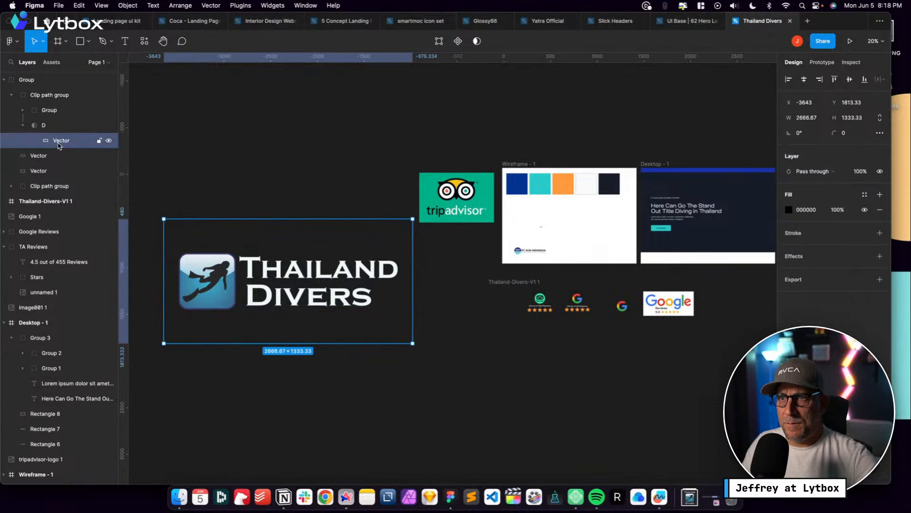
click(108, 141)
key(super+z)
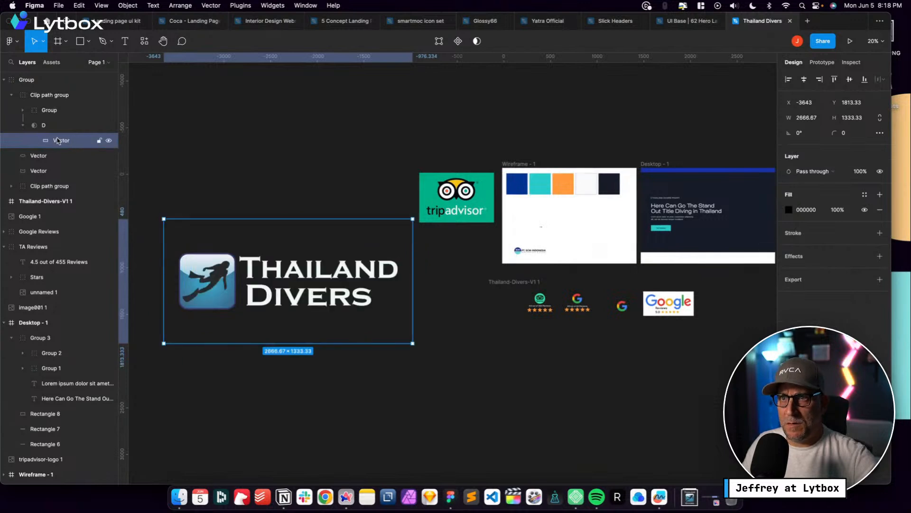
Shrink the D mask's vector from all four sides to about 2404 × 651, closely framing the Thailand Divers logo
drag(279, 221, 274, 251)
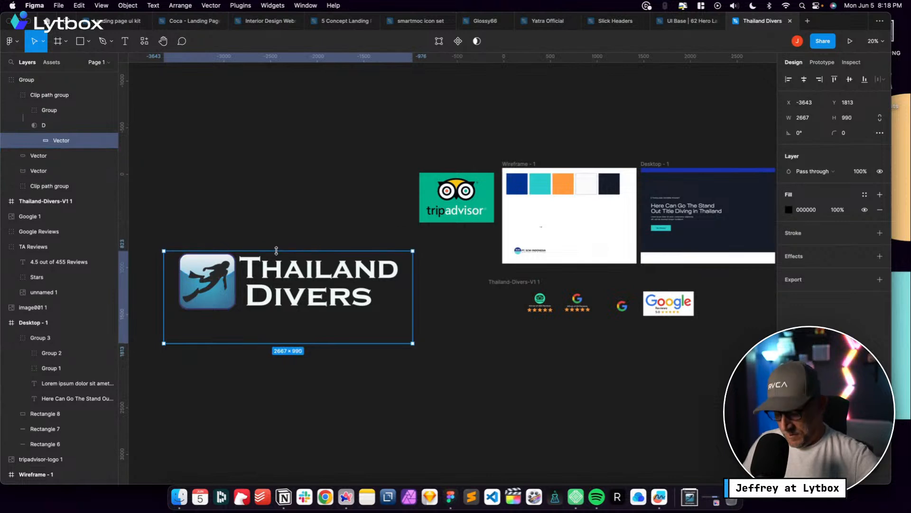
drag(277, 340, 279, 311)
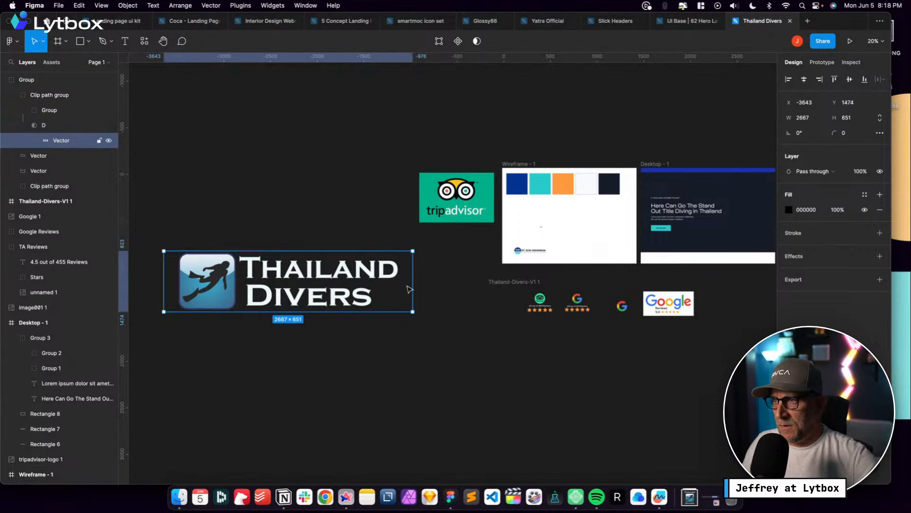
drag(410, 282, 399, 282)
drag(166, 281, 174, 281)
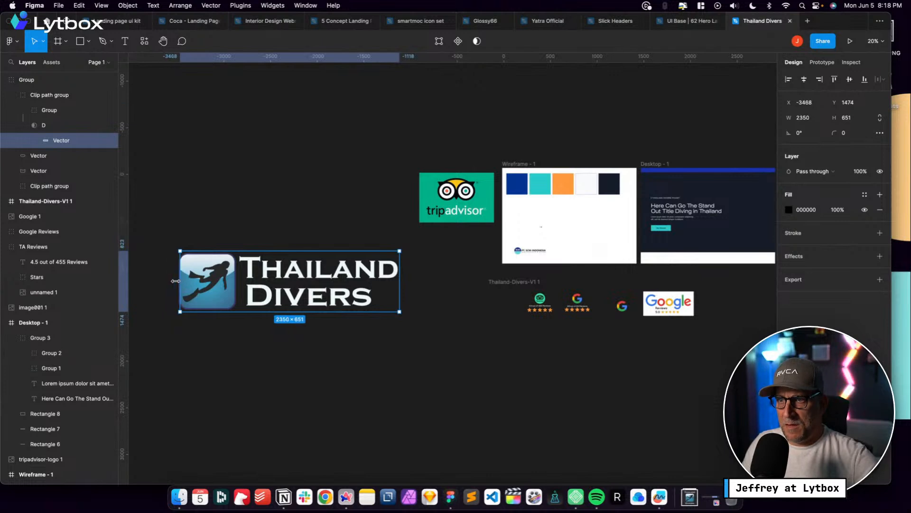
Try shrinking the logo's lower clip path group from its bottom edge, undoing the change
scroll(268, 339, up, 3)
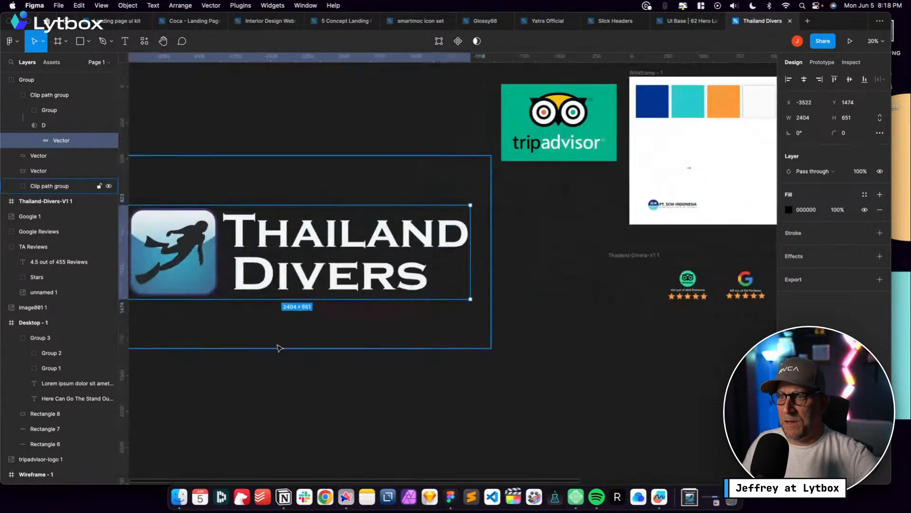
click(276, 344)
click(380, 327)
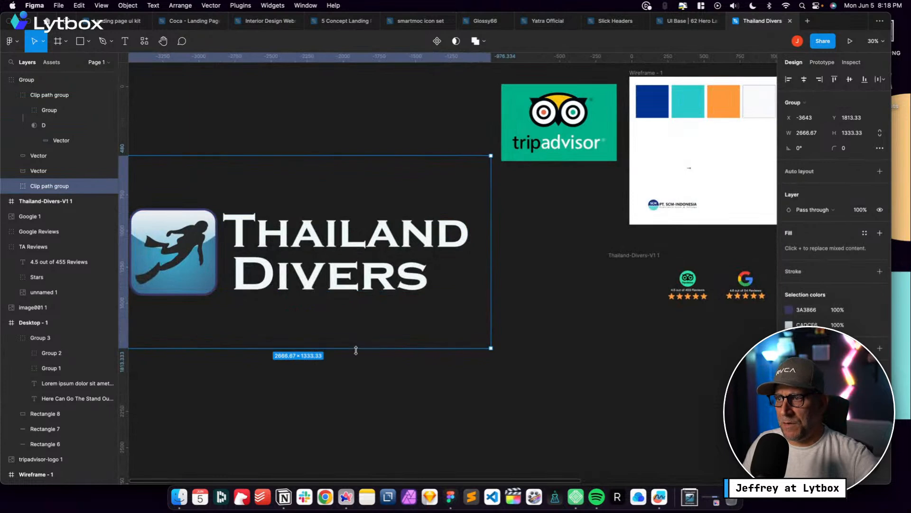
drag(356, 347, 358, 319)
key(super+z)
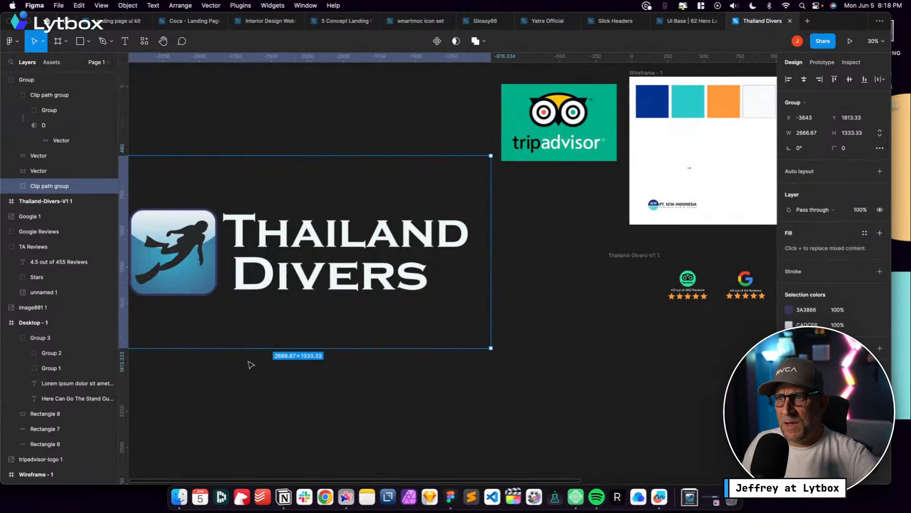
Delete the A mask from the logo's lower clip path group
click(11, 185)
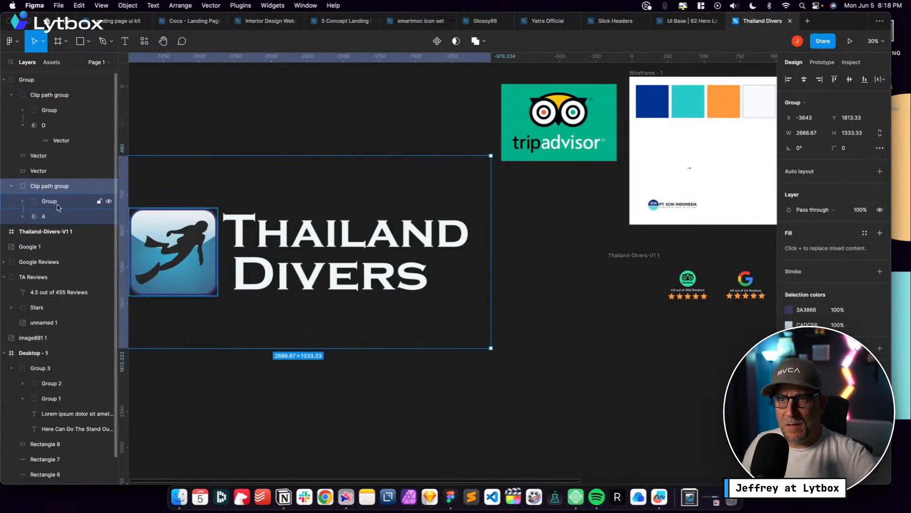
click(46, 201)
click(49, 217)
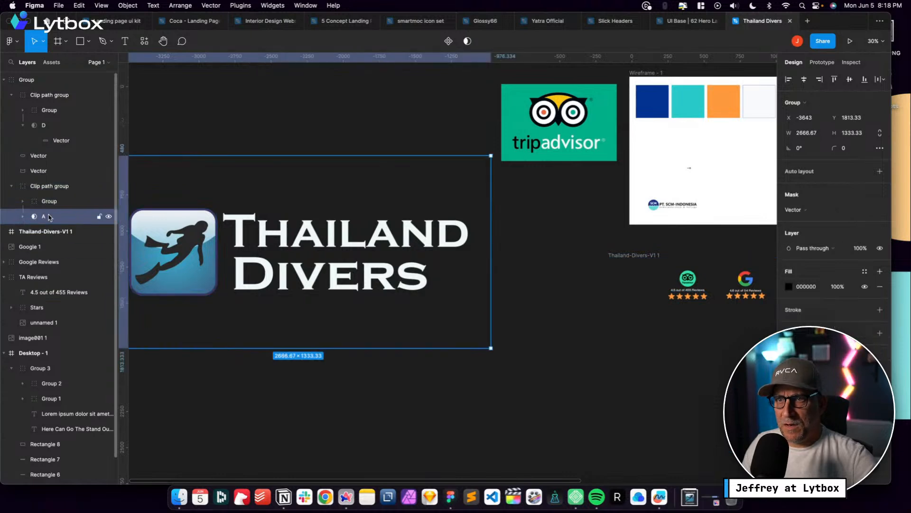
click(109, 217)
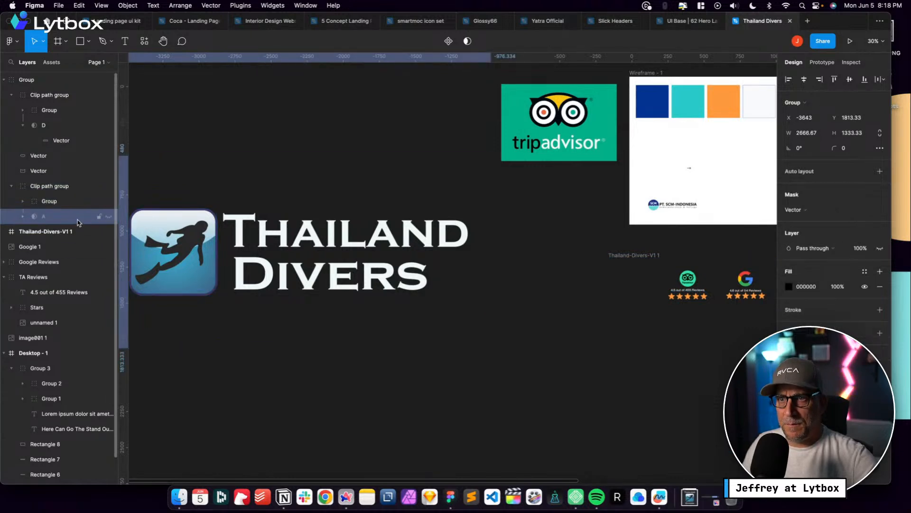
key(Delete)
click(253, 243)
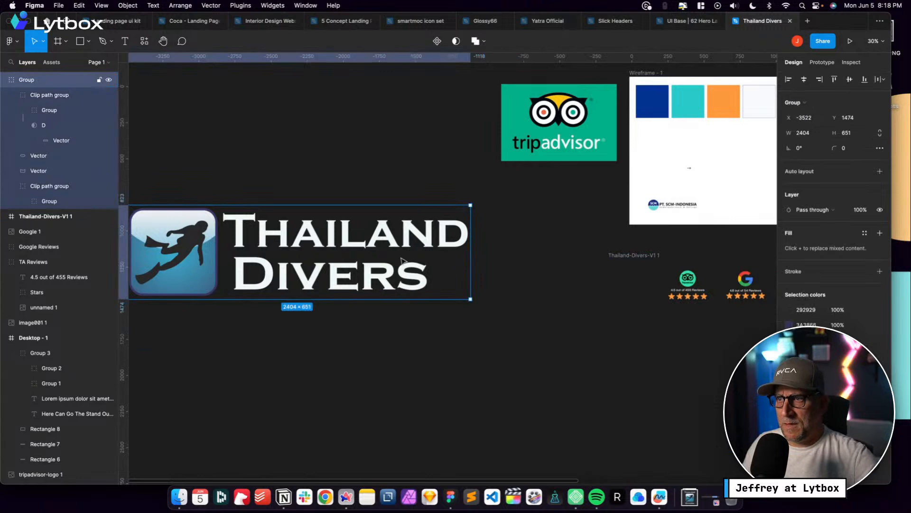
Trim the D mask vector's left edge to the border of the diver icon, making it about 2365 wide
scroll(453, 262, left, 3)
scroll(453, 263, right, 3)
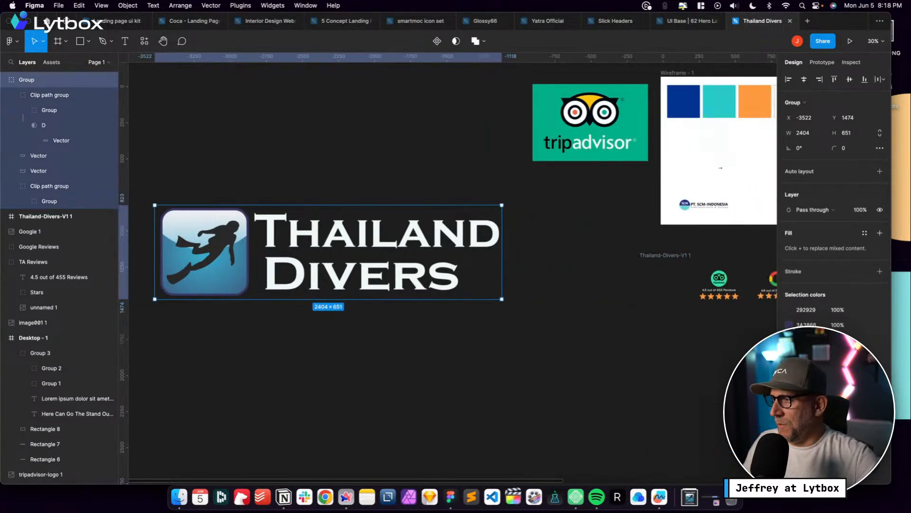
click(255, 328)
click(208, 248)
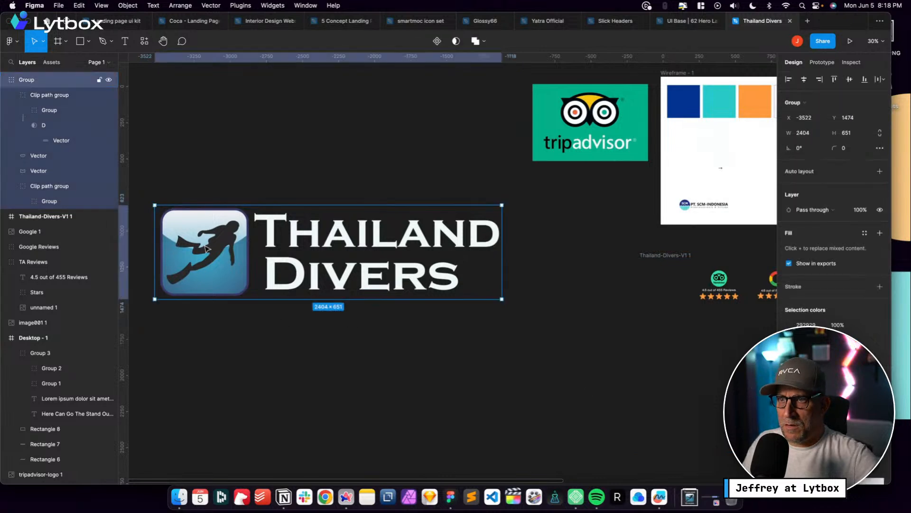
super+click(160, 250)
scroll(171, 273, up, 1)
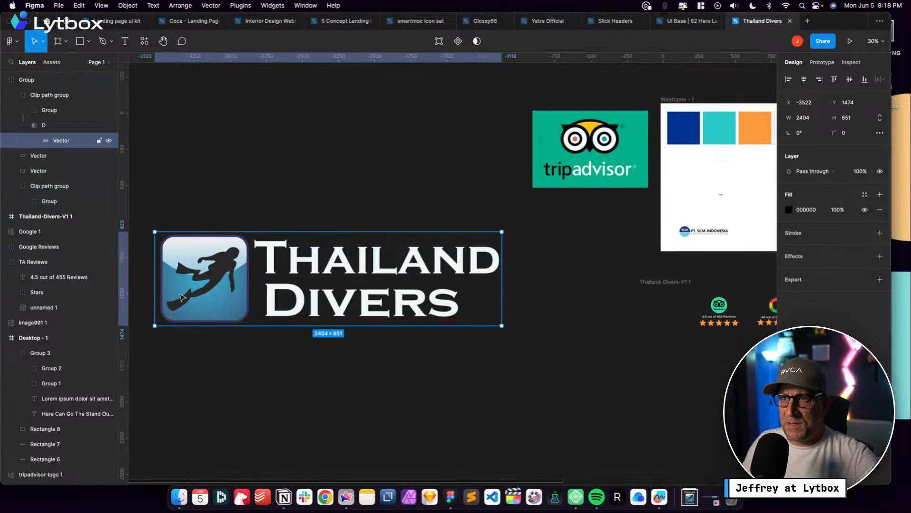
scroll(182, 295, up, 5)
scroll(183, 295, left, 3)
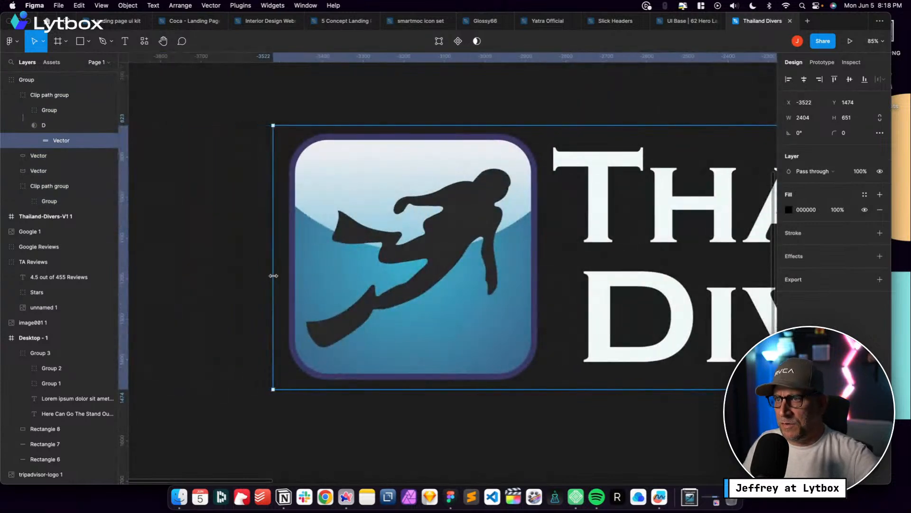
drag(270, 280, 288, 279)
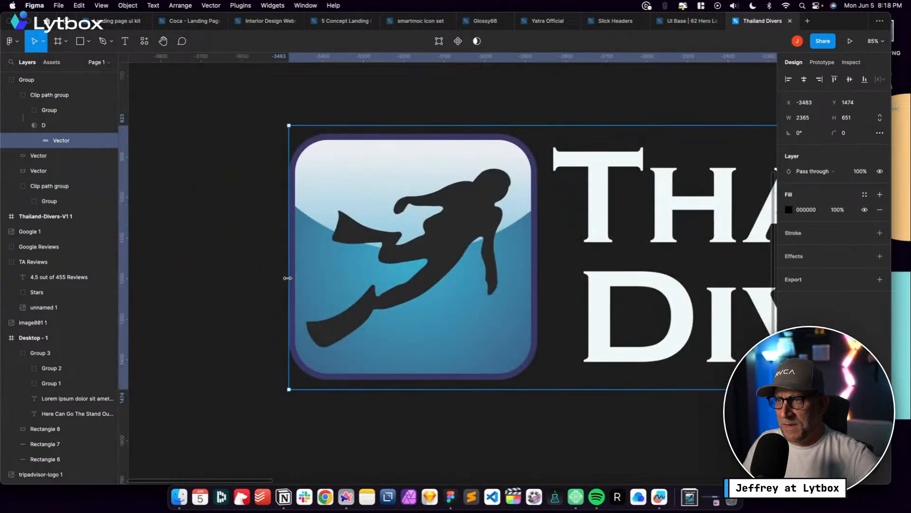
click(378, 422)
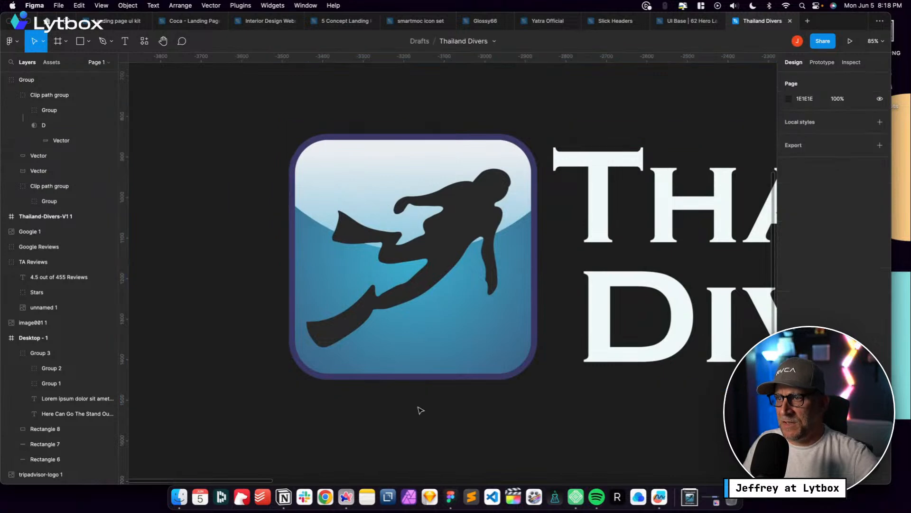
Export the whole logo group to the Downloads folder as Light Logo.svg
scroll(420, 409, down, 5)
scroll(474, 380, right, 3)
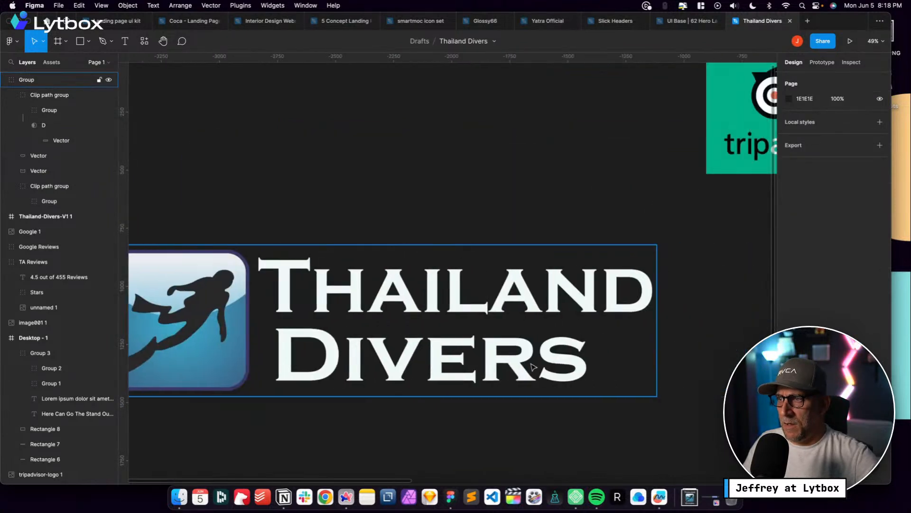
click(533, 367)
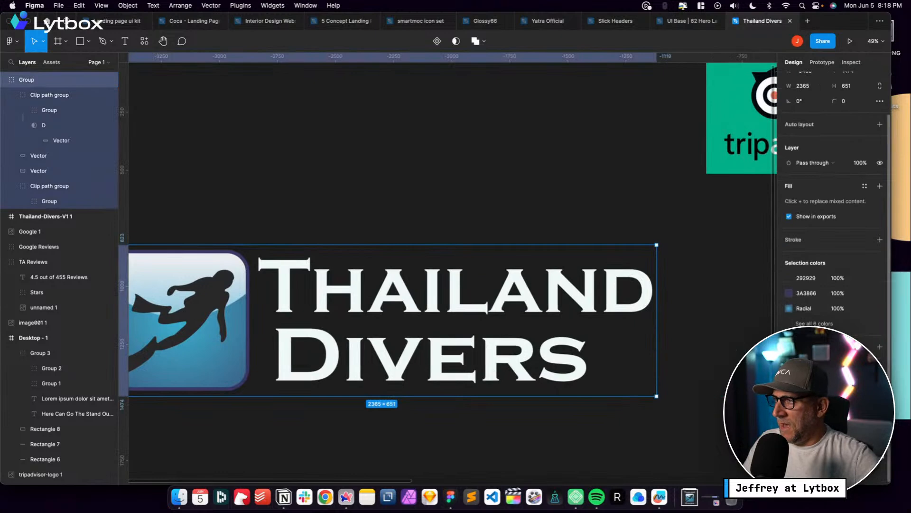
scroll(833, 218, down, 1)
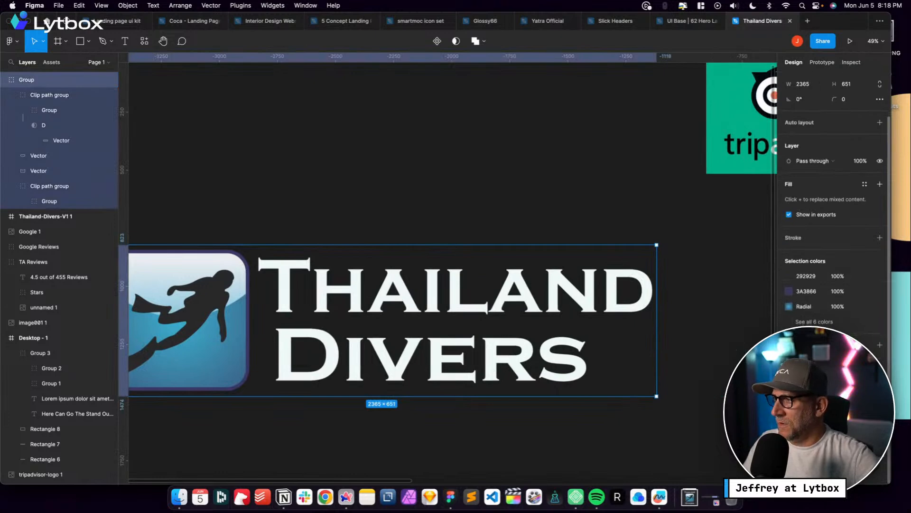
click(831, 400)
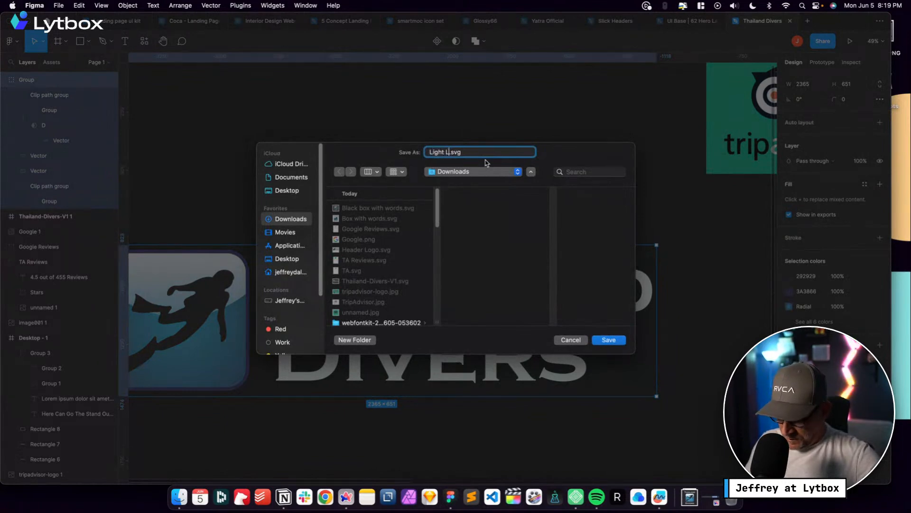
key(Return)
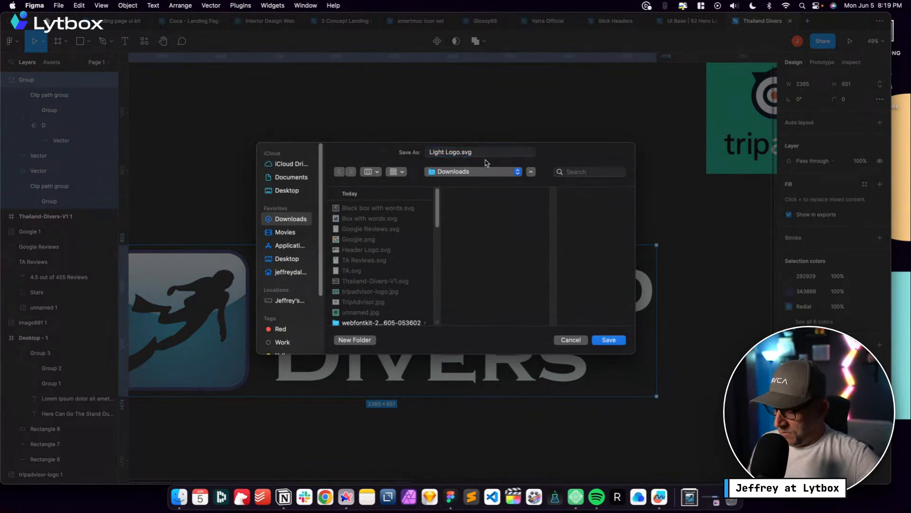
Switch to the Transparent Header template in Arc and browse the Logos folder in the header logo's media library
key(super+Tab)
click(280, 55)
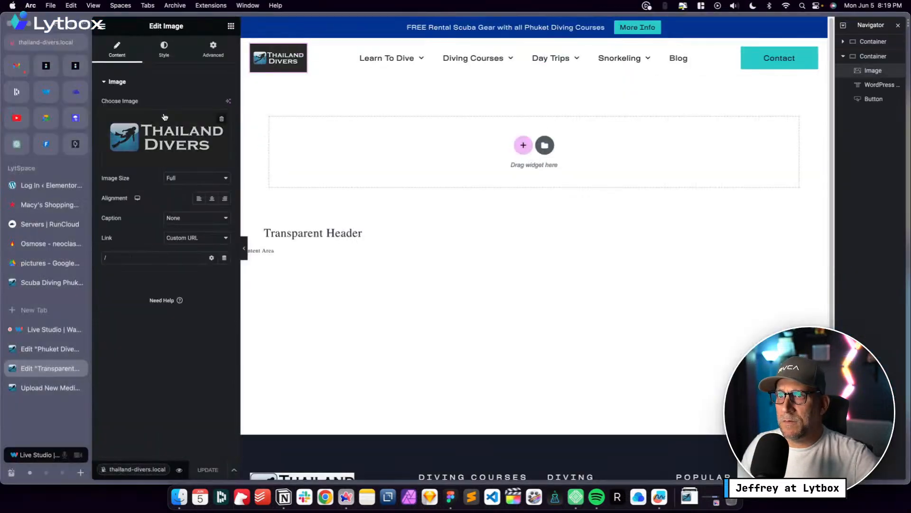
click(183, 148)
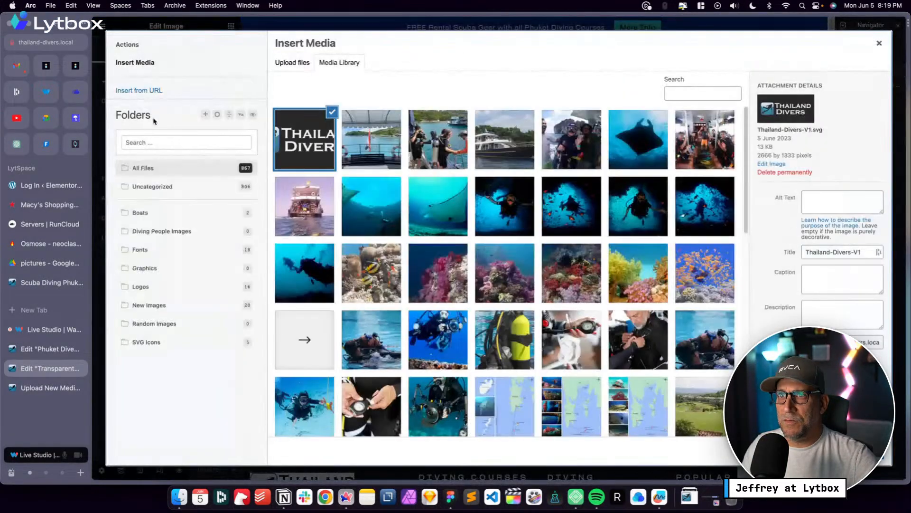
click(152, 290)
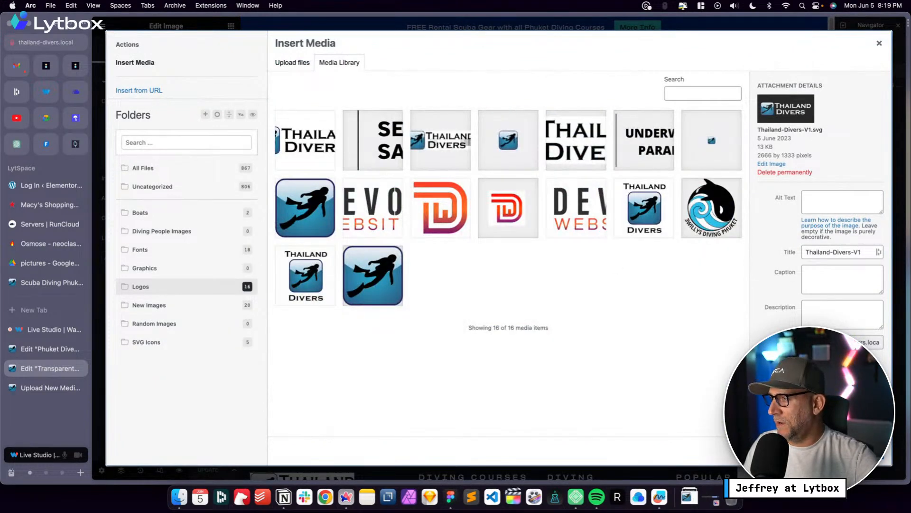
click(855, 451)
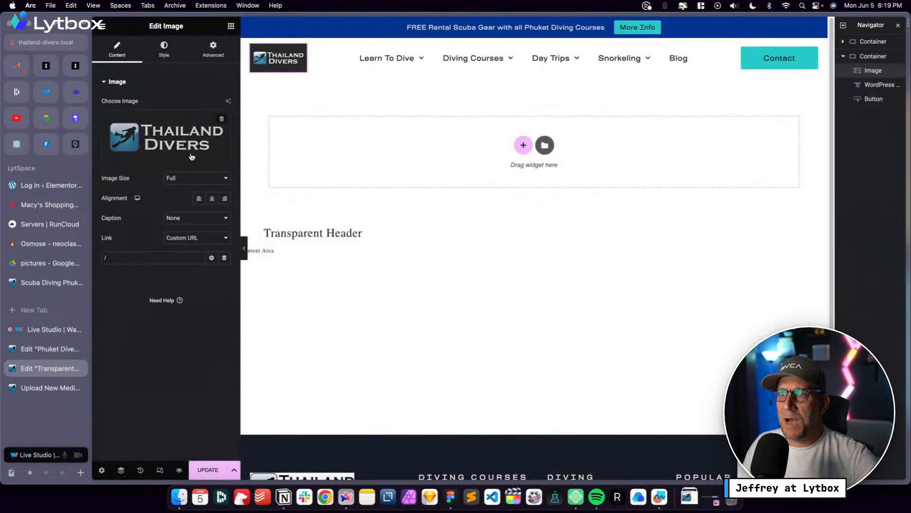
Upload Light Logo.svg from Downloads to the media library and insert it as the header's logo image
click(179, 132)
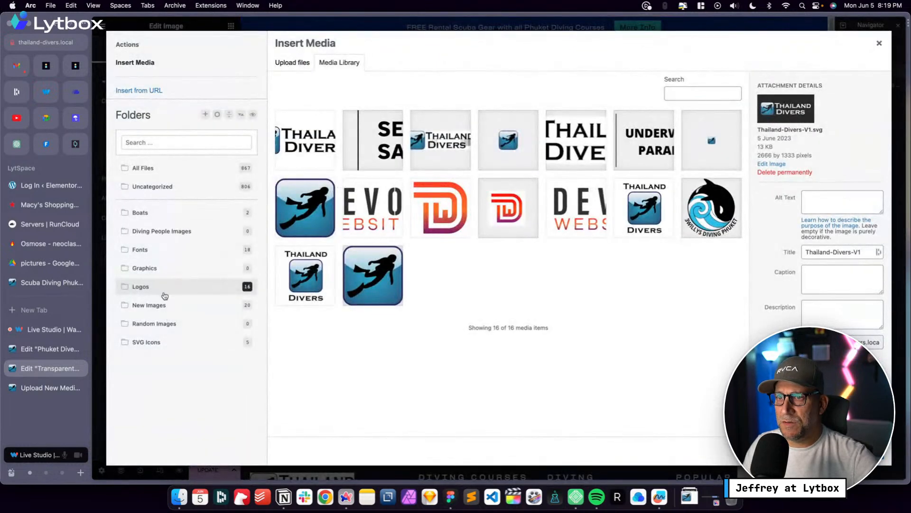
click(304, 64)
click(573, 228)
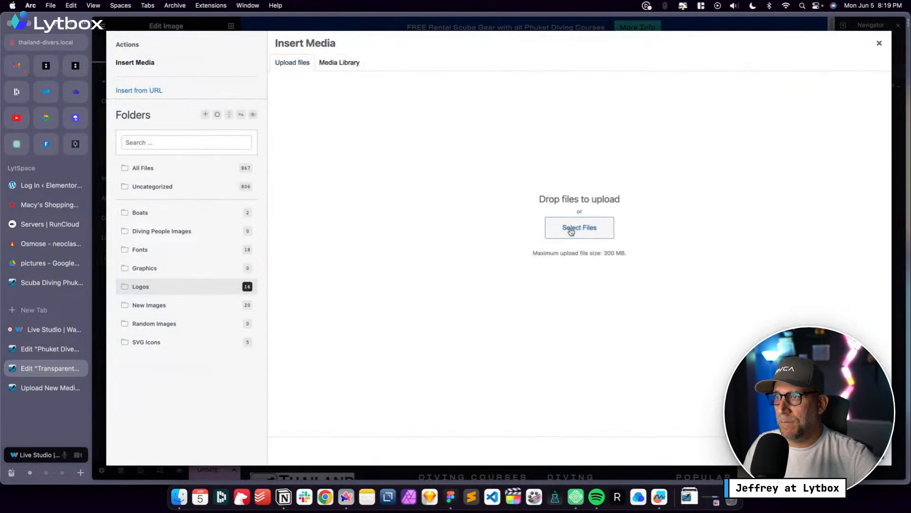
click(363, 244)
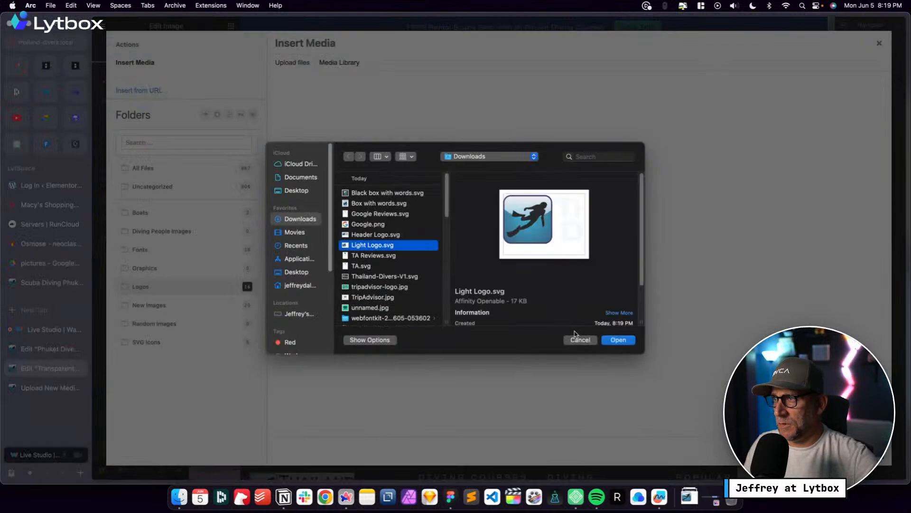
click(616, 340)
click(865, 451)
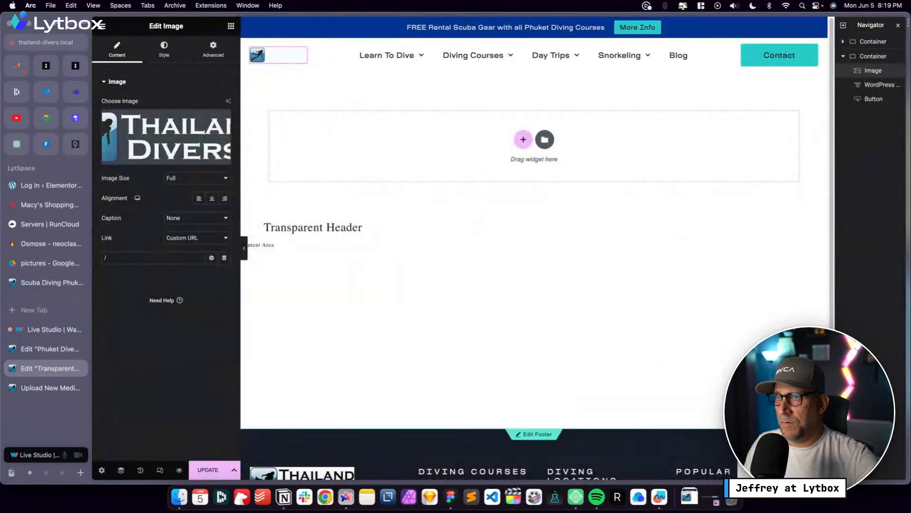
Set the header navigation menu's normal text colour to the global colour Off White
click(552, 56)
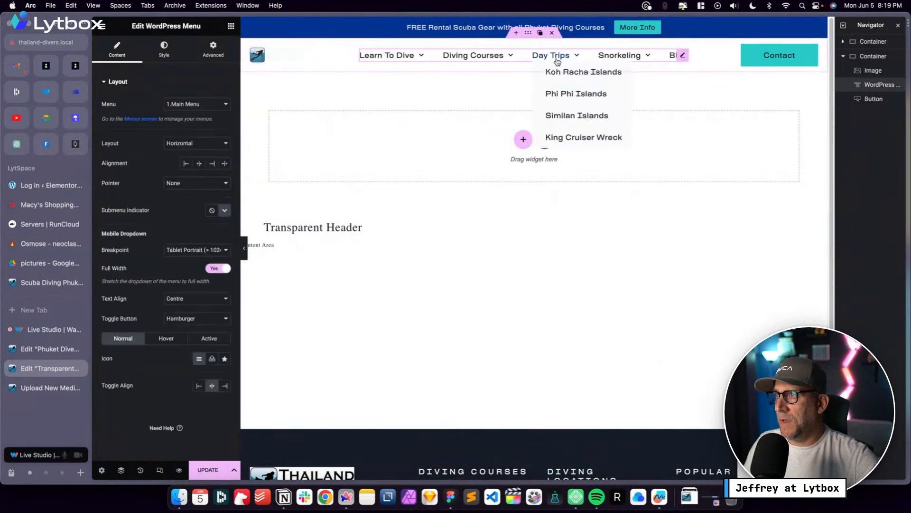
click(163, 49)
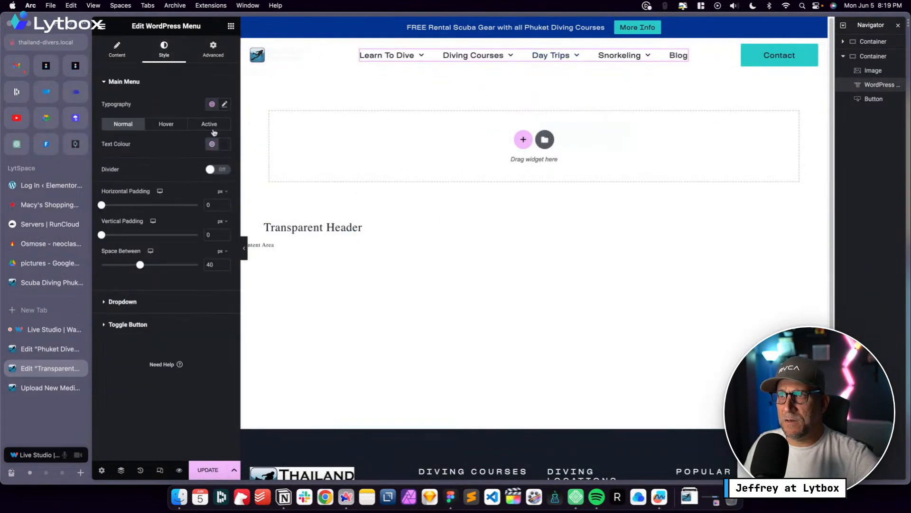
click(212, 144)
click(133, 254)
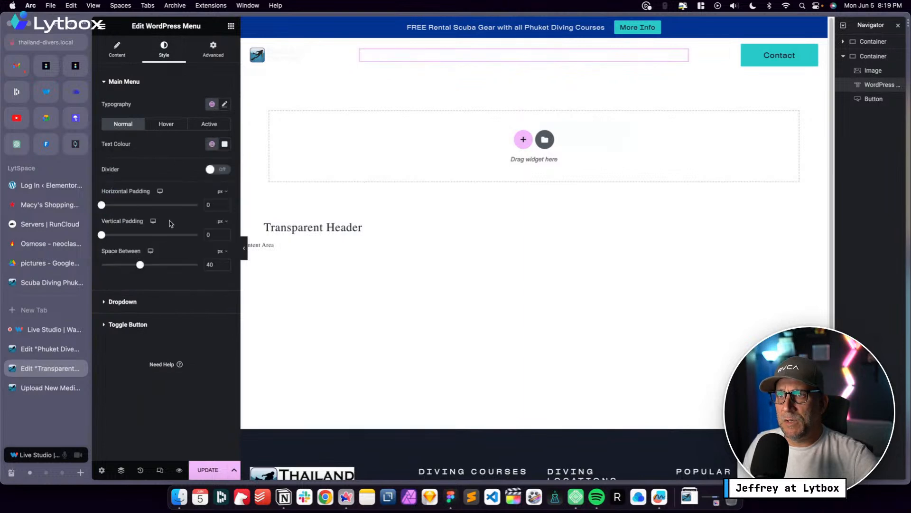
Set the menu's hover and active text colours to the global colour Sea Breeze and update the header template
click(166, 124)
click(212, 143)
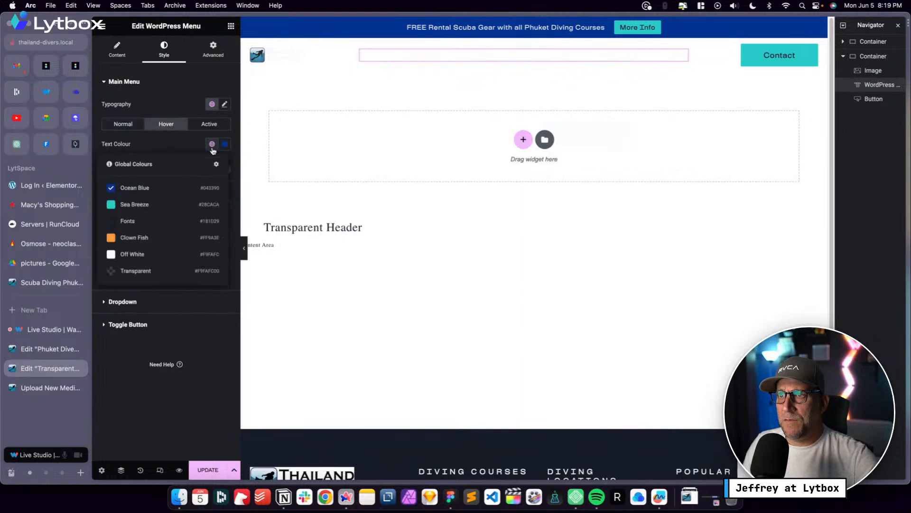
click(157, 211)
click(209, 124)
click(213, 144)
click(163, 205)
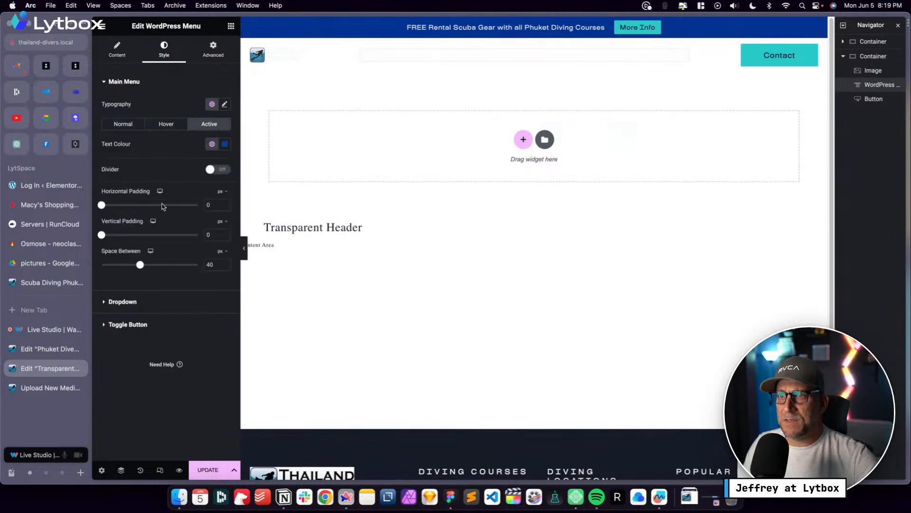
click(204, 469)
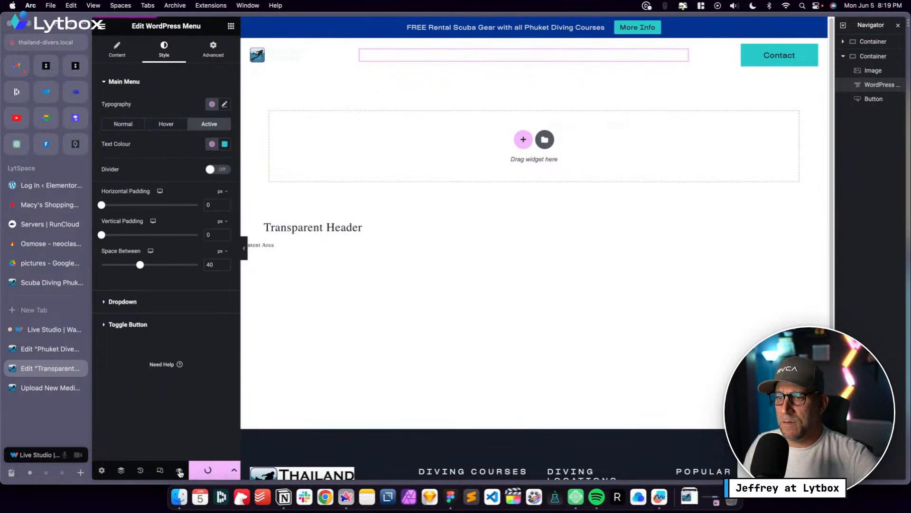
Preview the live homepage with the updated header, close the header template's tab, and return to the homepage editor
click(189, 449)
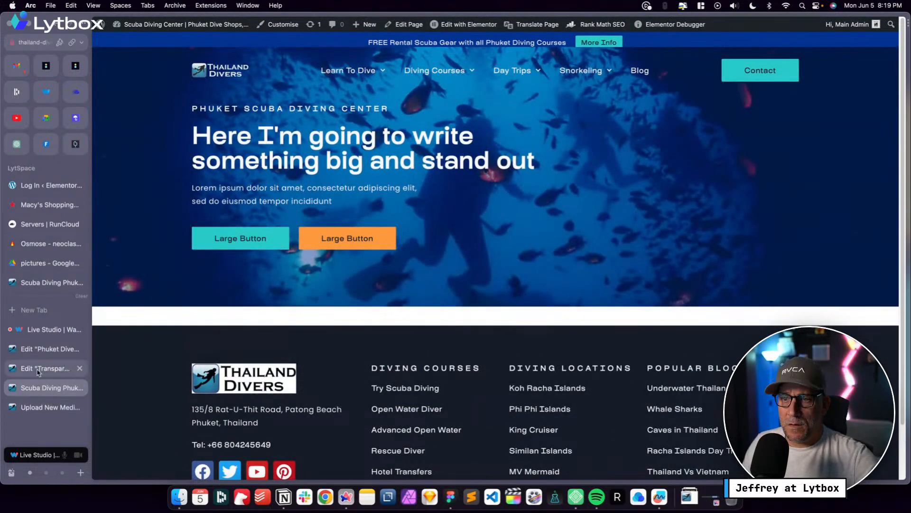
click(52, 369)
click(80, 370)
click(45, 385)
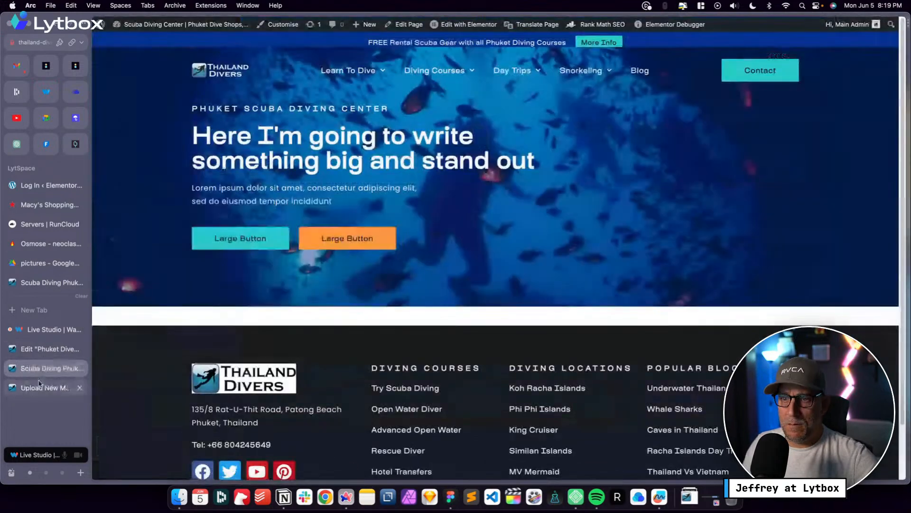
click(43, 372)
click(57, 349)
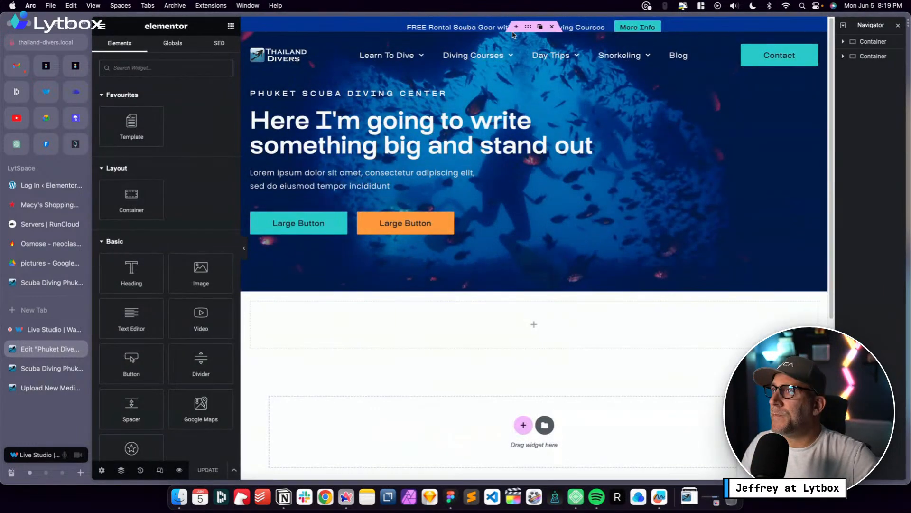
Set the hero container's top margin to -72 px
click(513, 34)
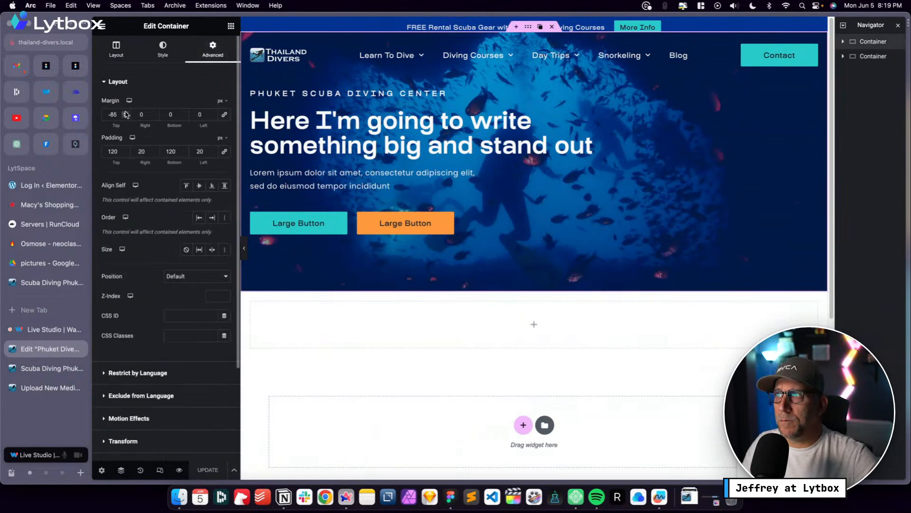
drag(126, 114, 127, 116)
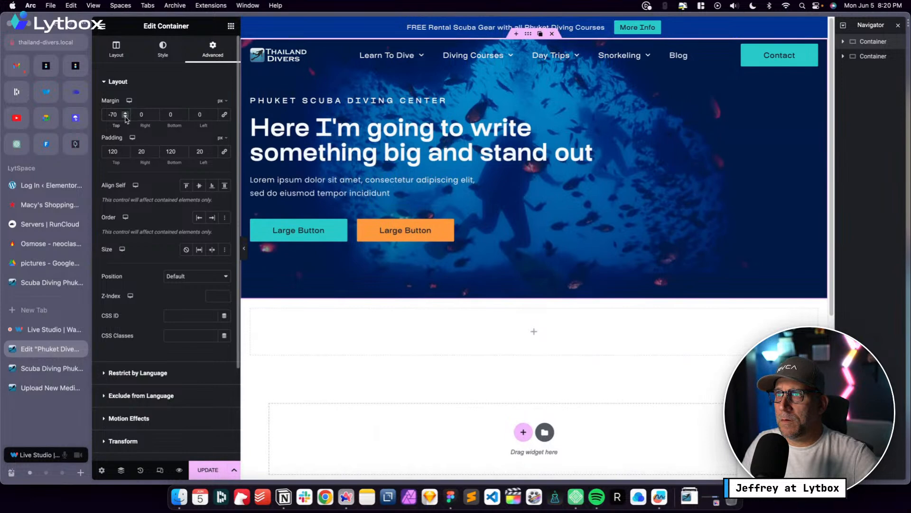
click(126, 118)
click(126, 118)
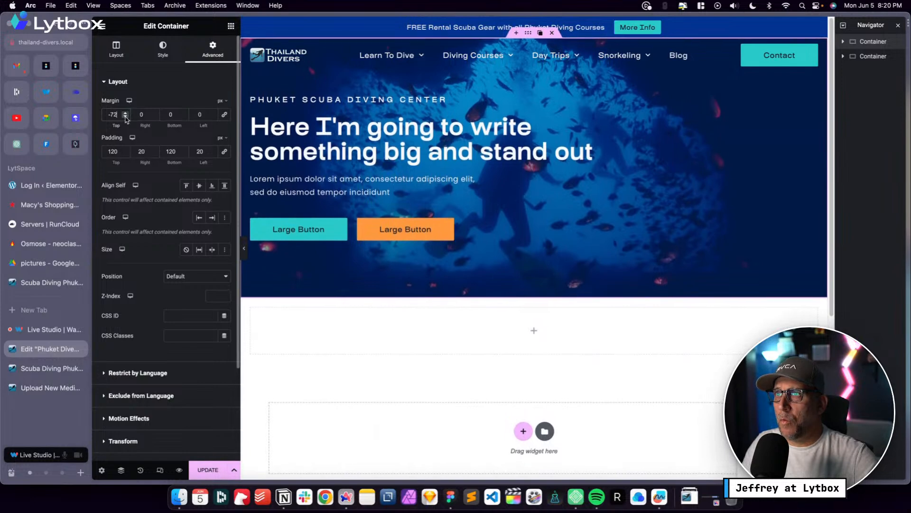
Open the Transparent Header template for editing in Elementor from the live homepage
click(31, 375)
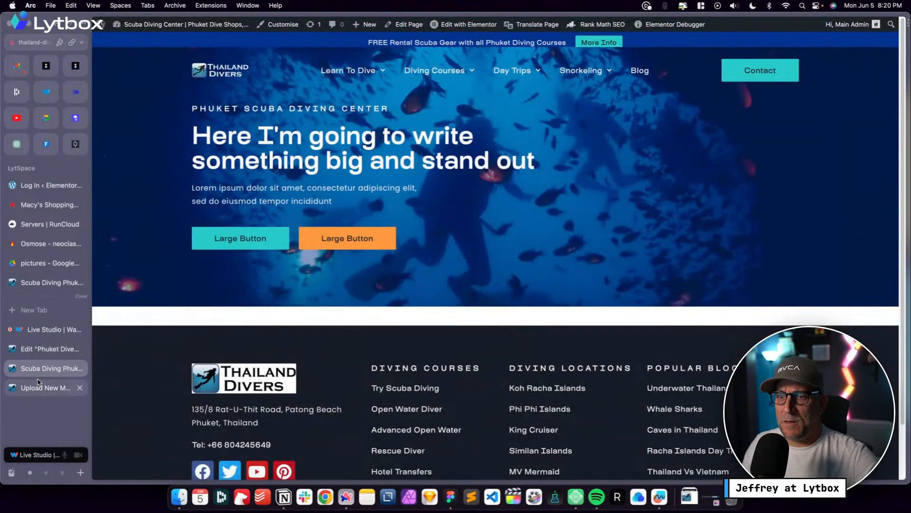
click(32, 390)
click(33, 369)
mouse_move(479, 28)
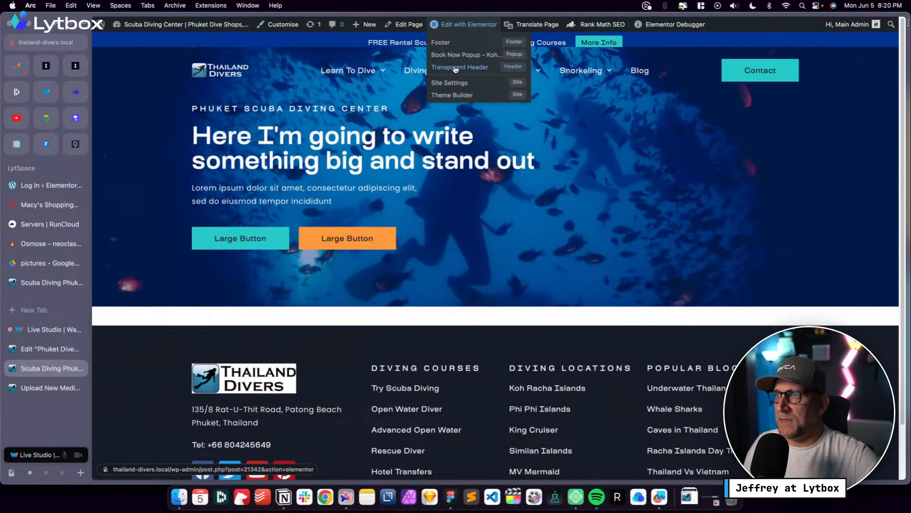
mouse_move(327, 70)
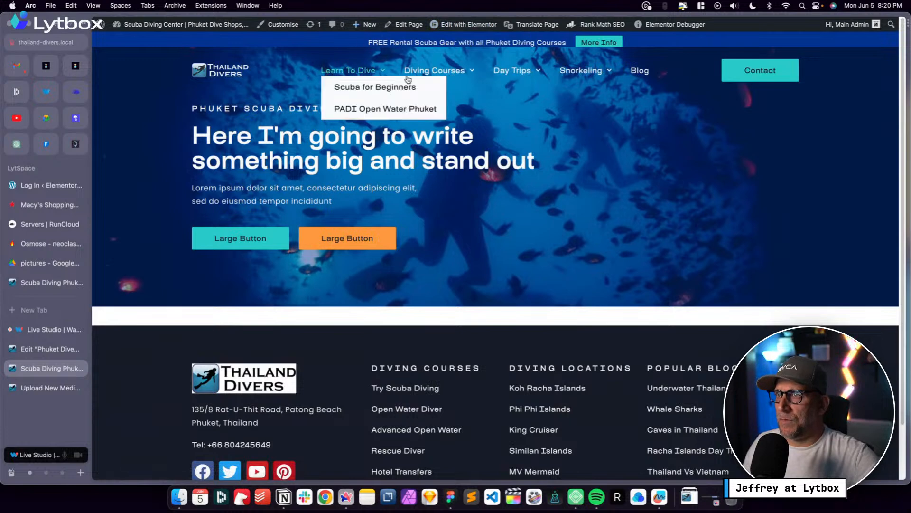
mouse_move(450, 28)
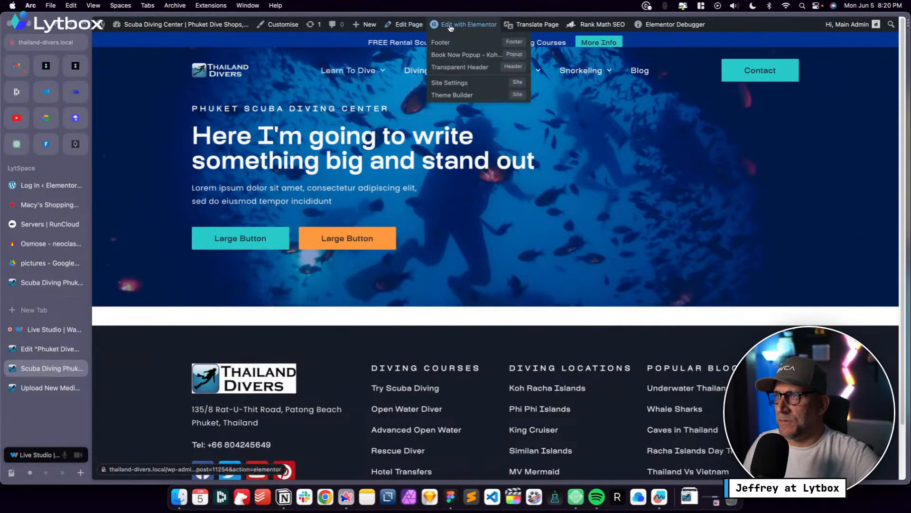
click(446, 66)
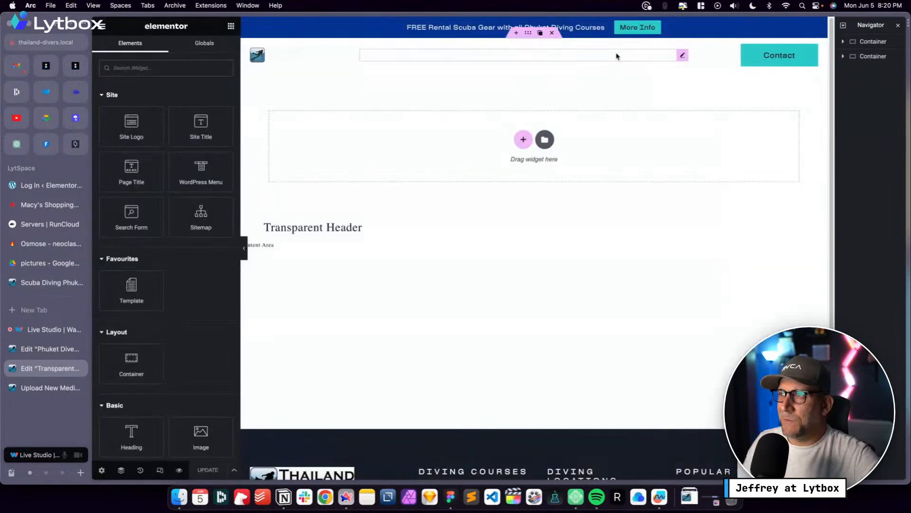
Set the Z-Index of the promo bar container above the navigation to 1002 and update the header template
click(306, 92)
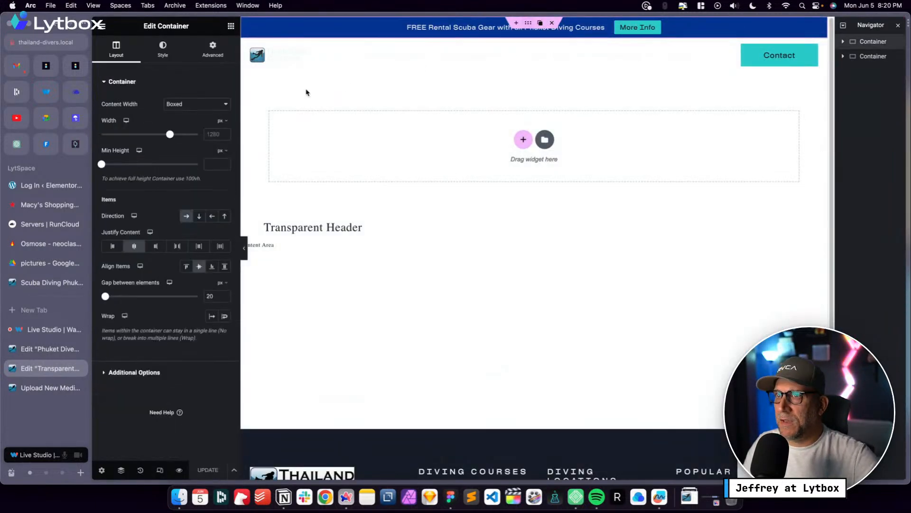
click(213, 53)
click(214, 293)
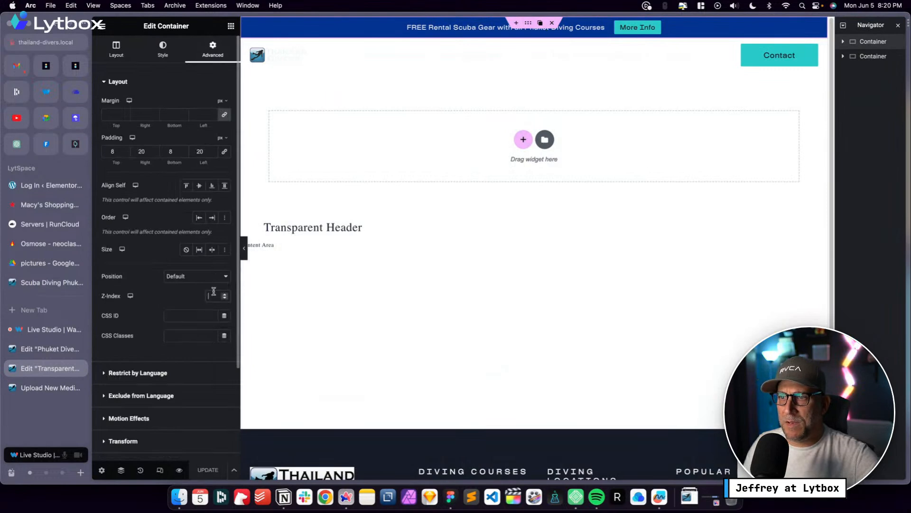
text(1002)
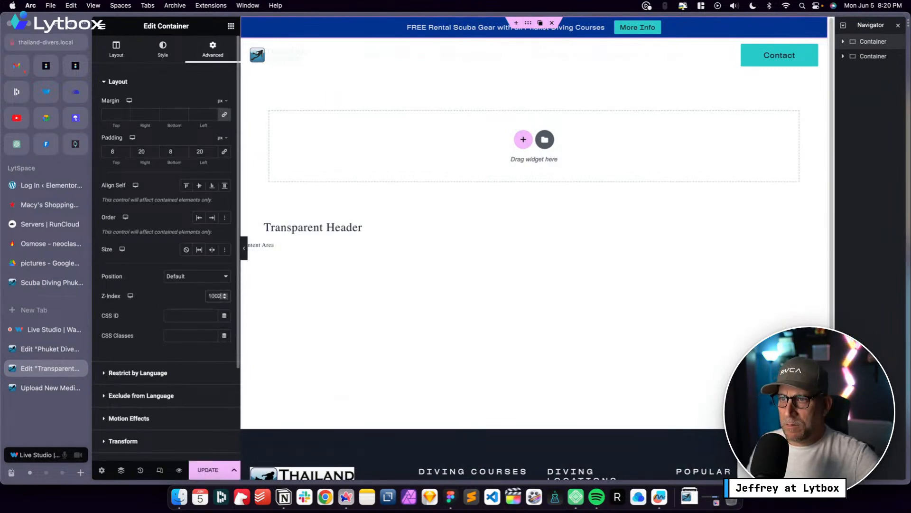
click(219, 457)
click(227, 494)
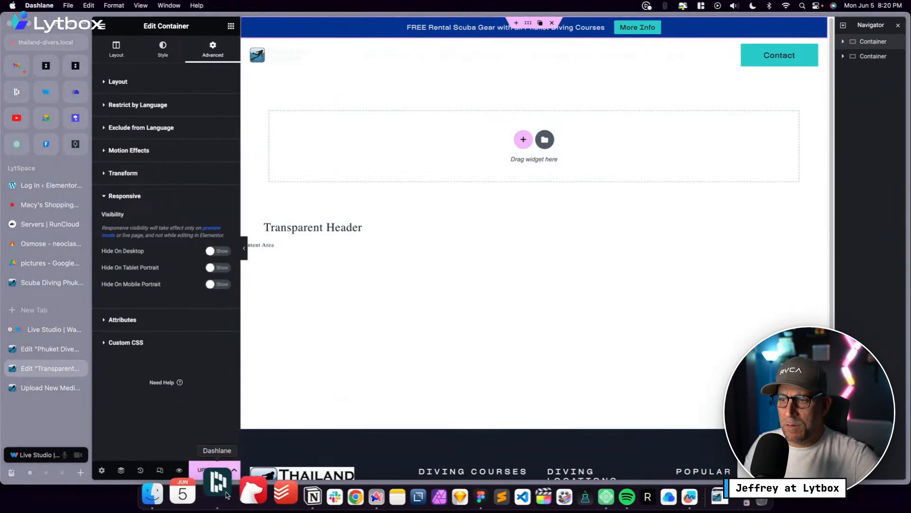
right_click(227, 494)
click(217, 440)
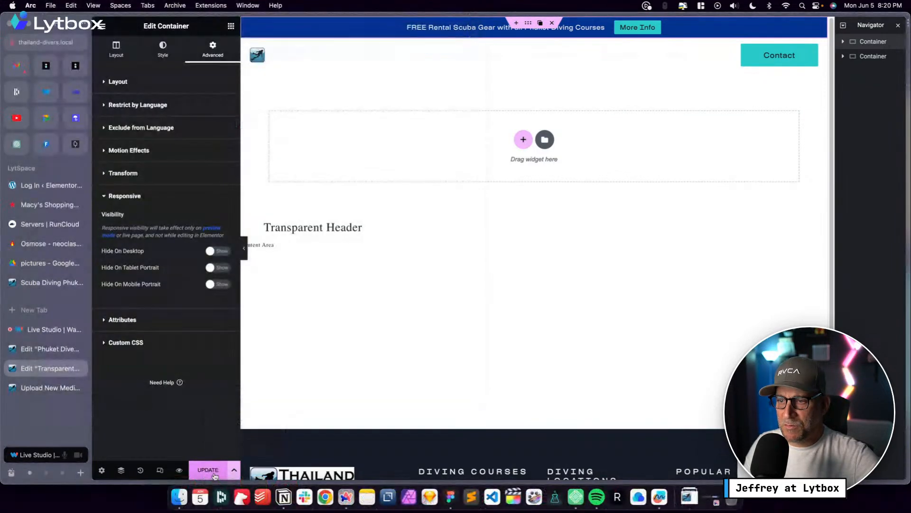
click(209, 470)
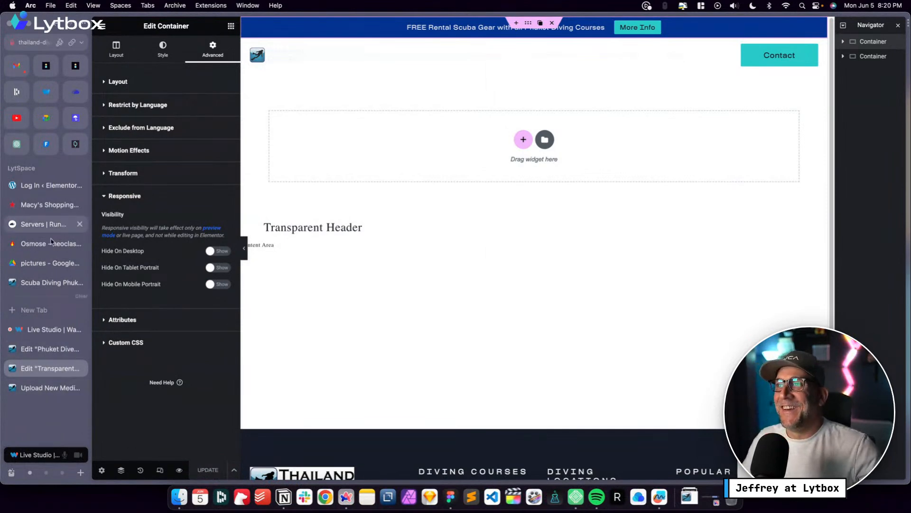
Reload the Phuket homepage editor without saving its pending changes
click(43, 351)
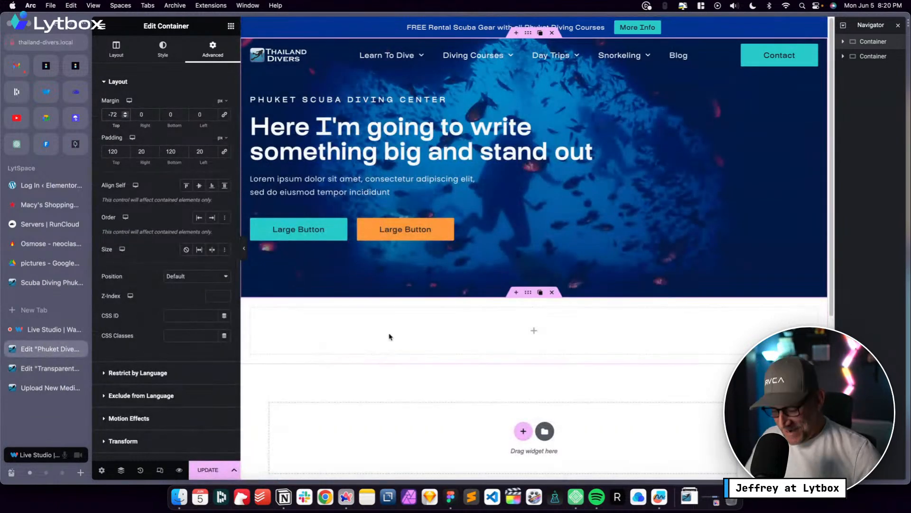
key(super+r)
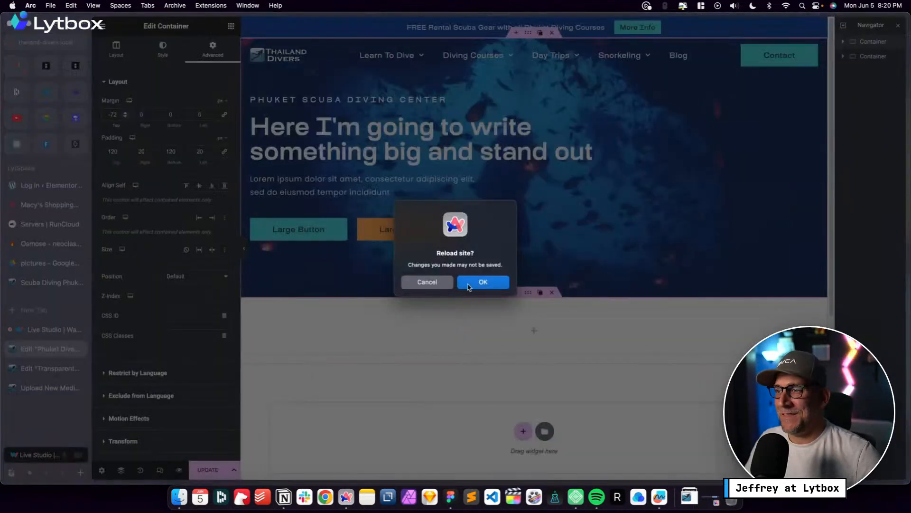
click(435, 285)
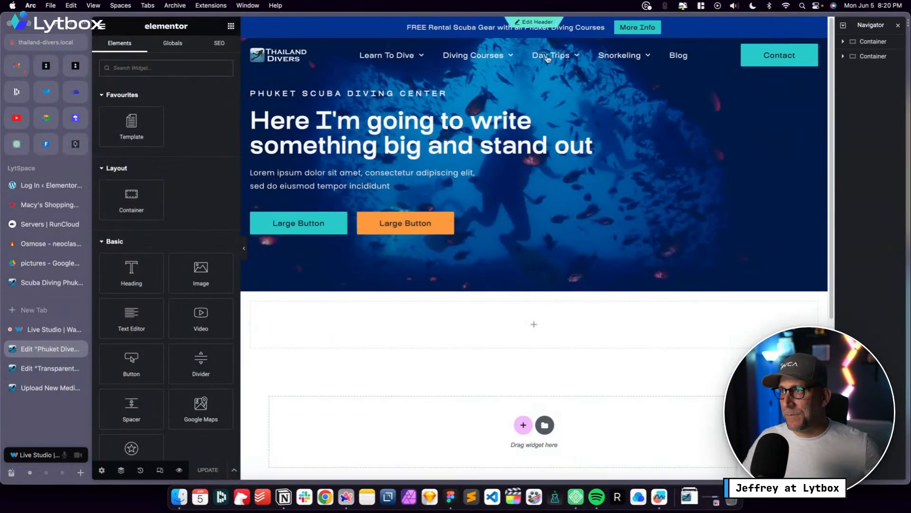
Rename the hero container as Banner Section in the Navigator and widen the Navigator pane
right_click(531, 78)
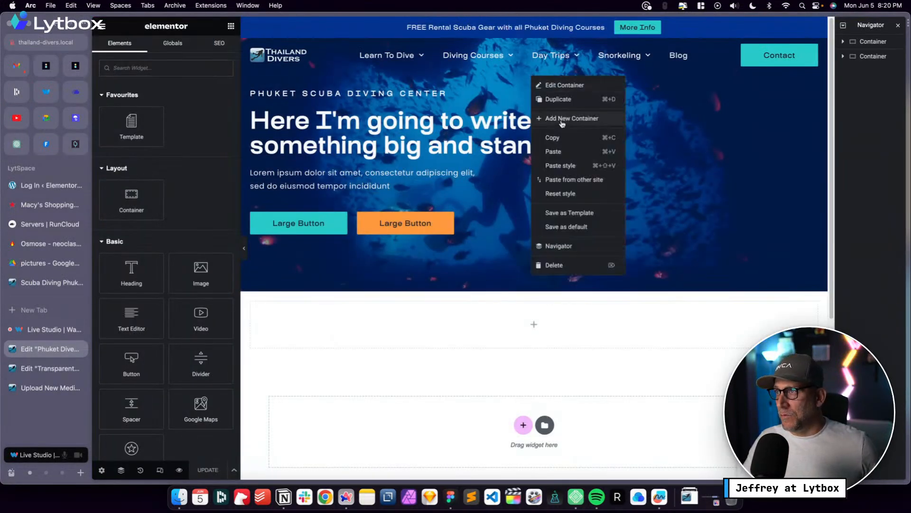
click(557, 245)
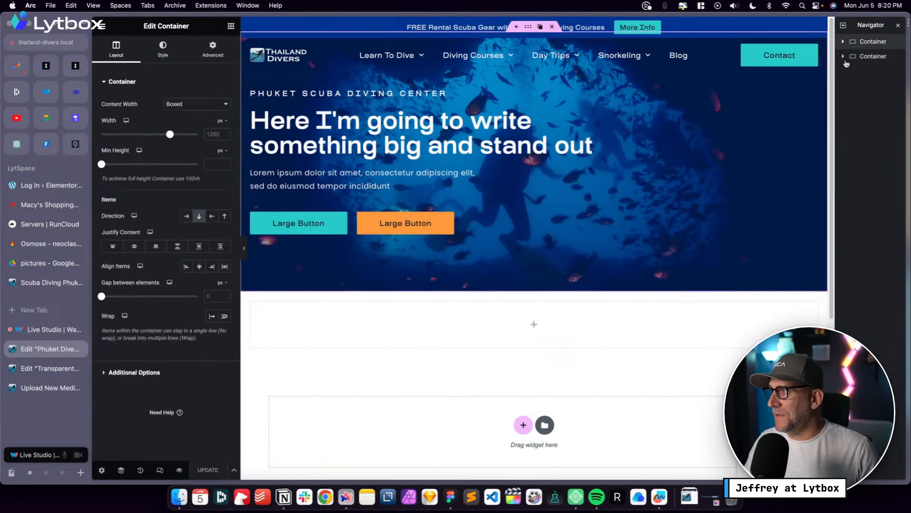
double_click(865, 42)
text(Banner Section)
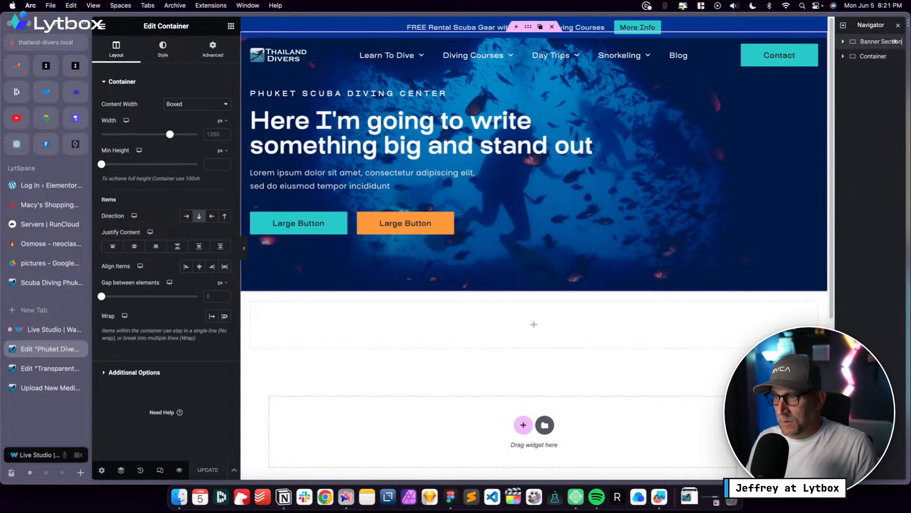
key(Return)
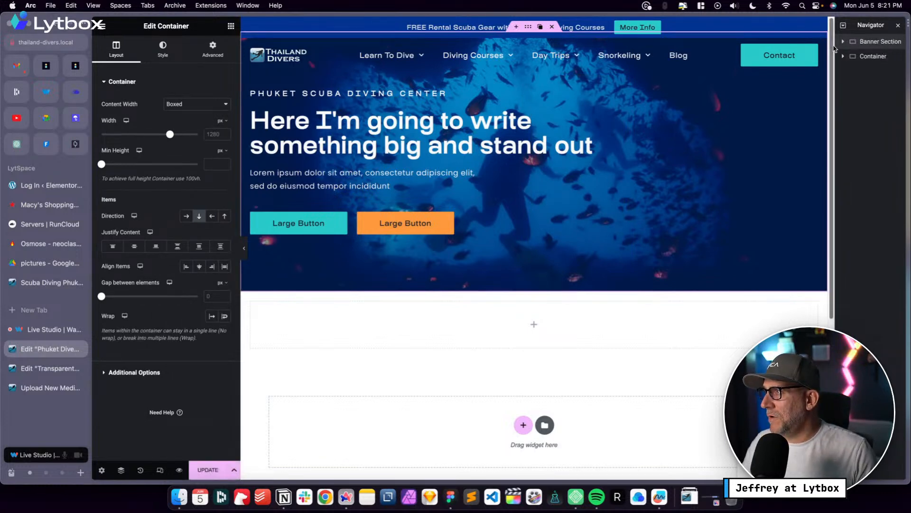
drag(834, 49, 802, 49)
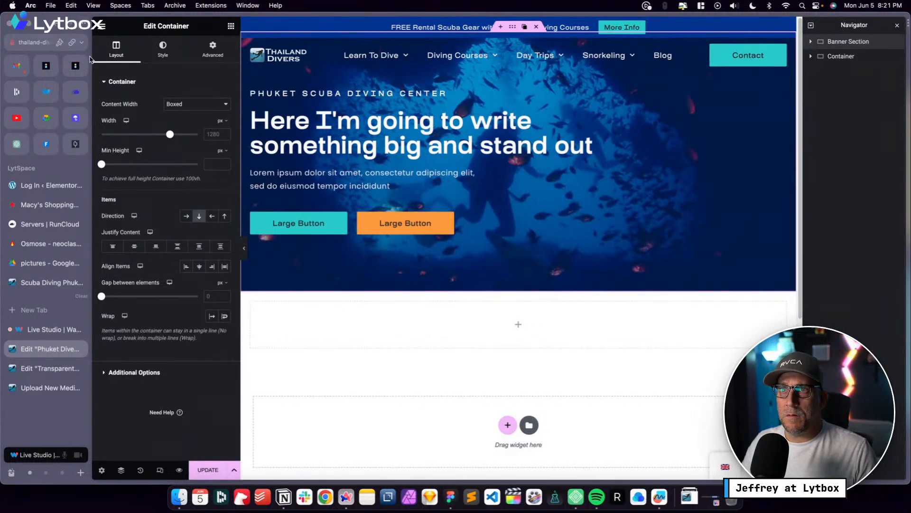
Hide the browser's tab sidebar and set the Banner Section's top margin to -74 px
key(super+s)
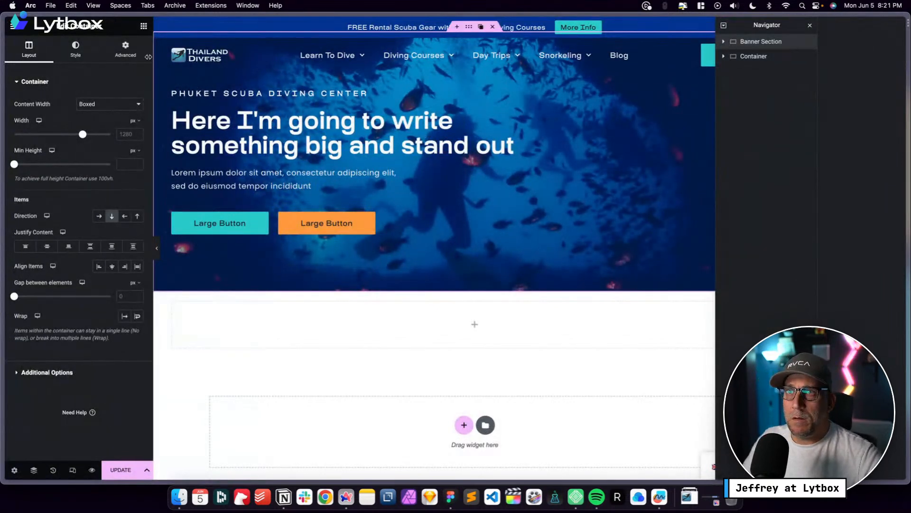
click(125, 50)
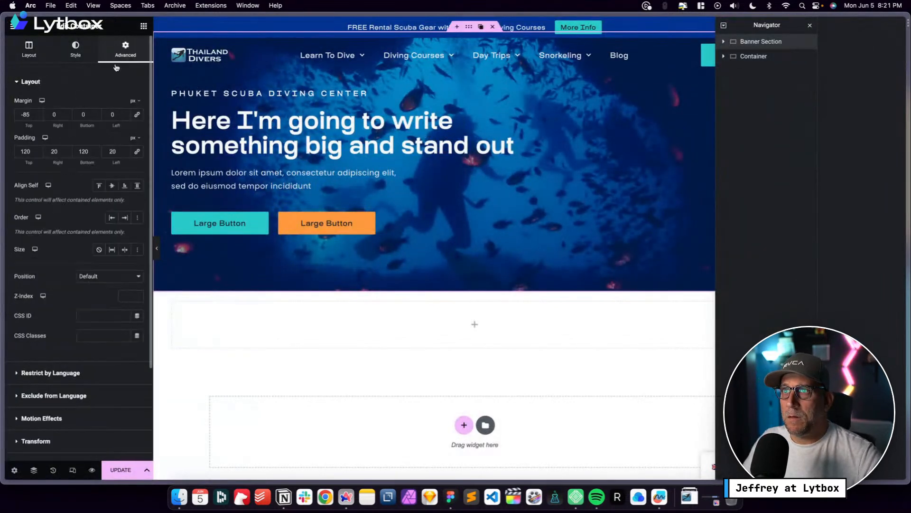
click(38, 113)
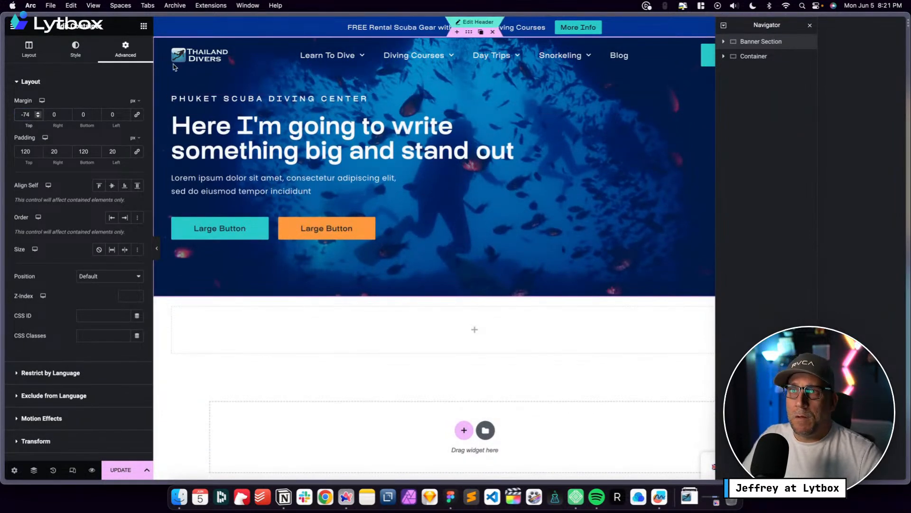
Clear the Banner Section's background colour, leaving its background image in place
click(78, 55)
click(125, 144)
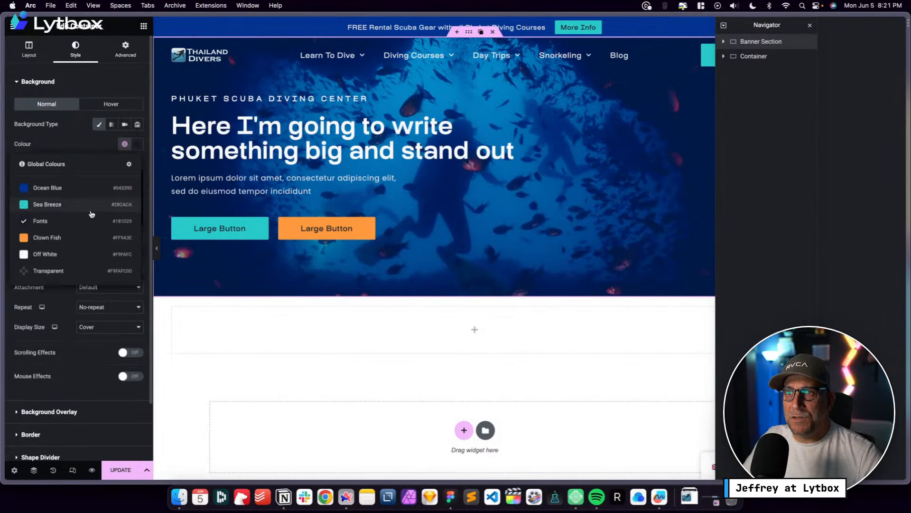
click(51, 225)
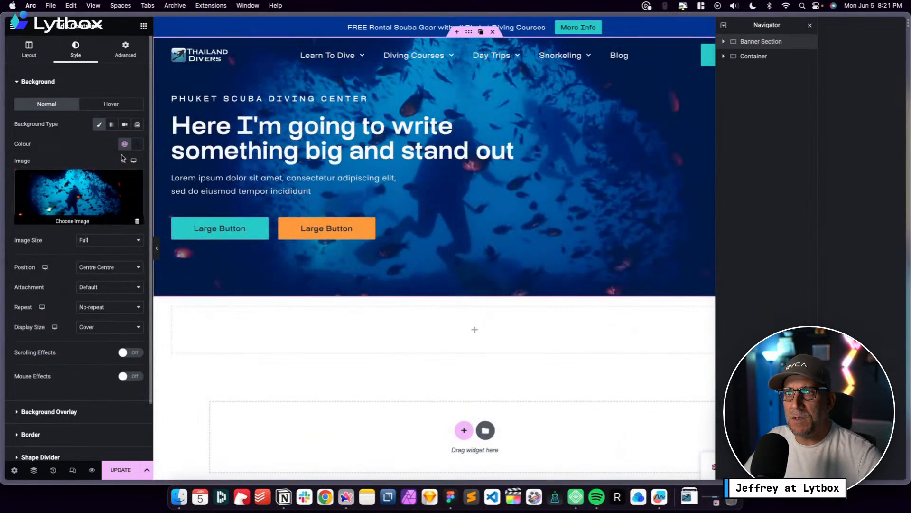
click(138, 147)
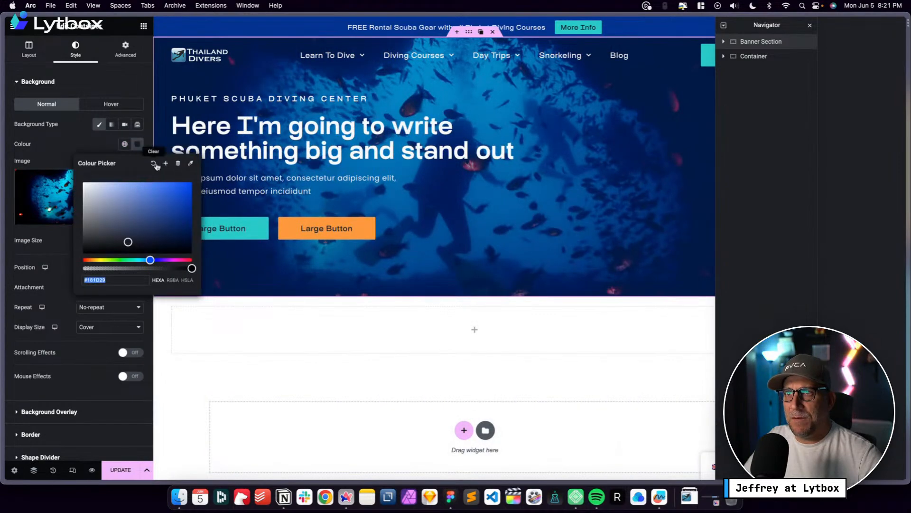
click(73, 149)
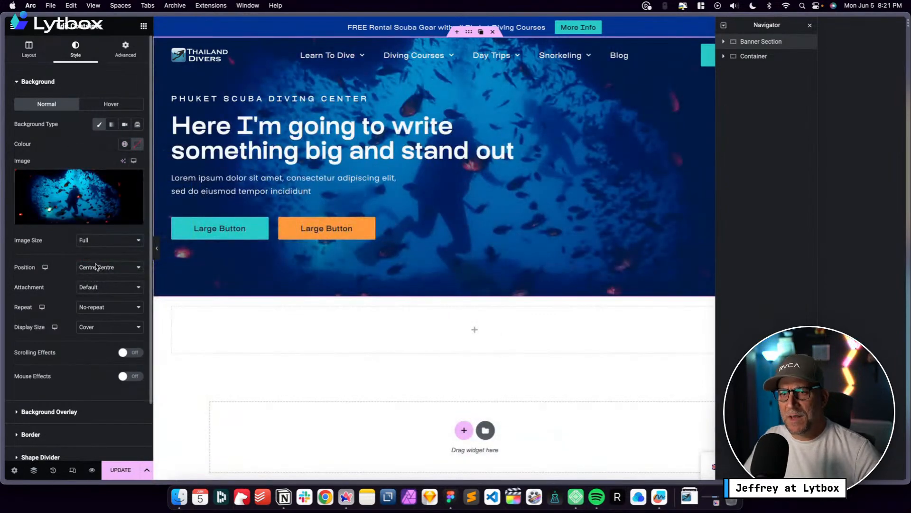
Replace the Banner Section's background overlay colour with the global Fonts colour and set the overlay opacity to 0.6
scroll(62, 214, down, 3)
click(56, 346)
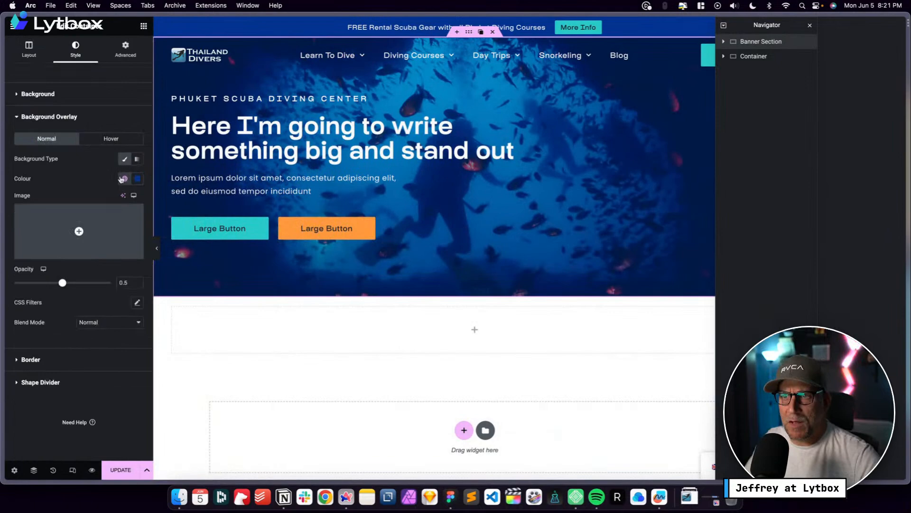
click(137, 179)
click(153, 197)
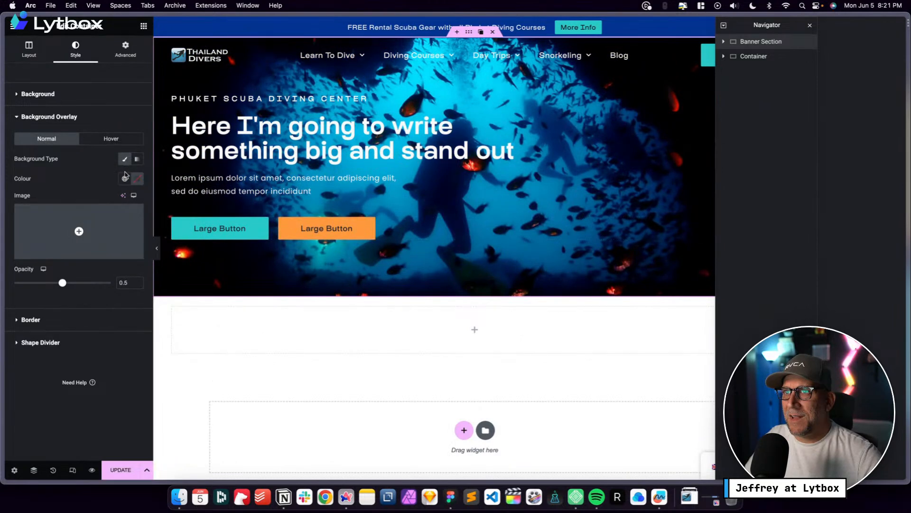
click(124, 178)
click(56, 260)
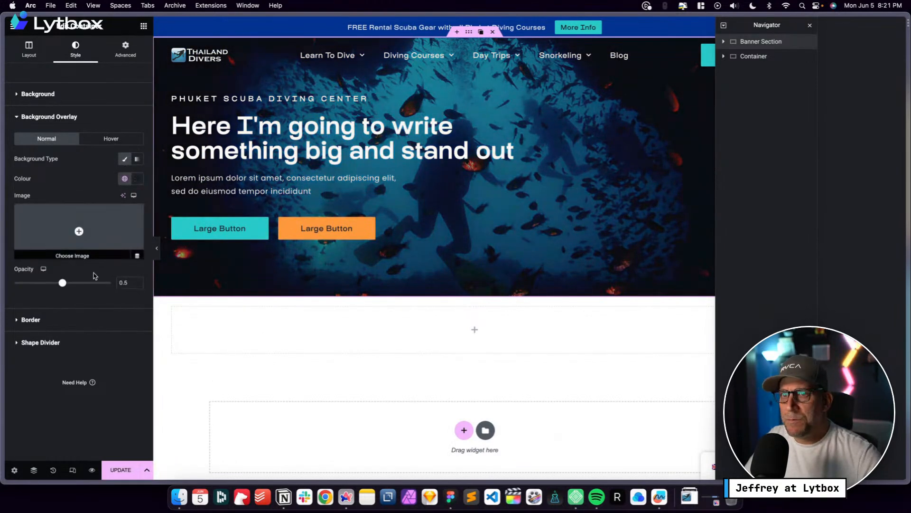
drag(63, 284, 70, 285)
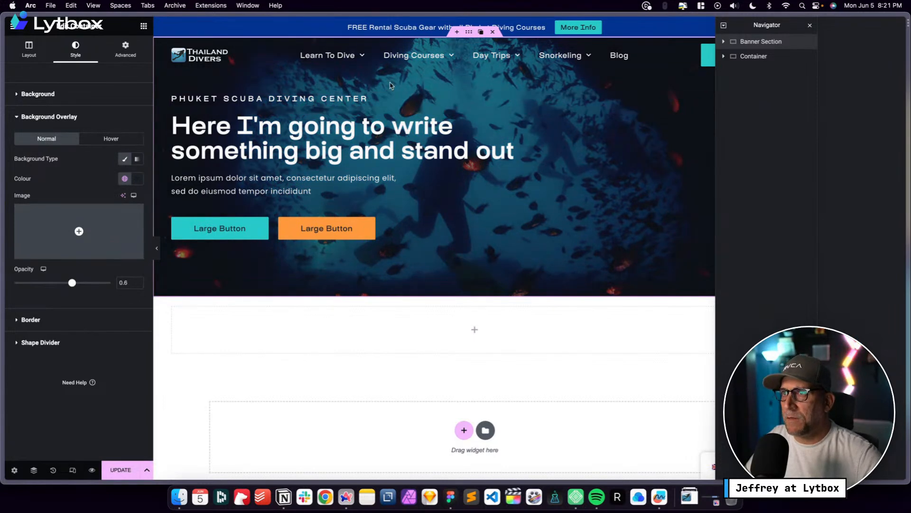
Switch the Banner Section's padding to rem, with 16 at the top and bottom and 2 at the right and left
click(125, 48)
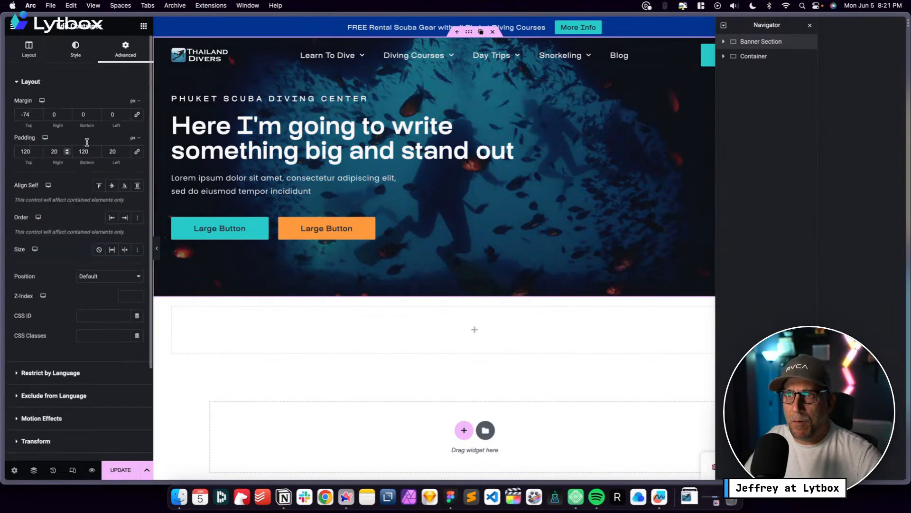
click(133, 137)
click(133, 182)
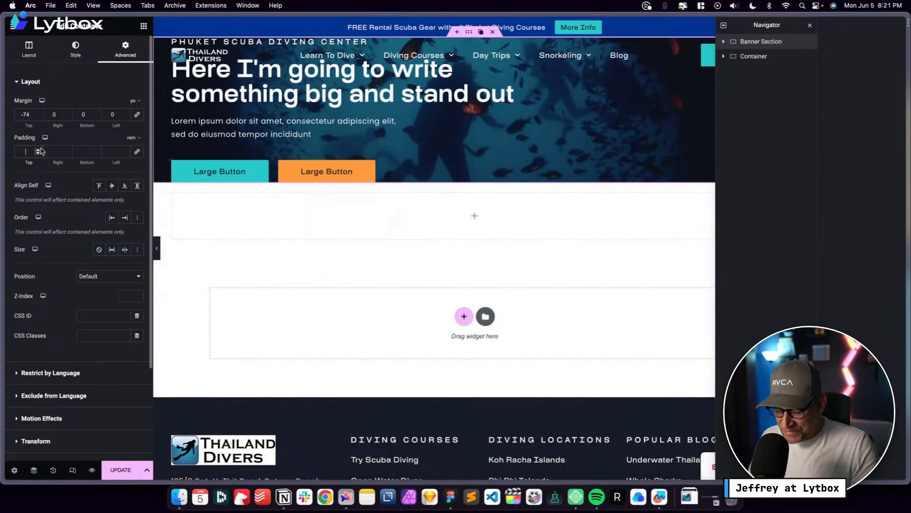
text(16)
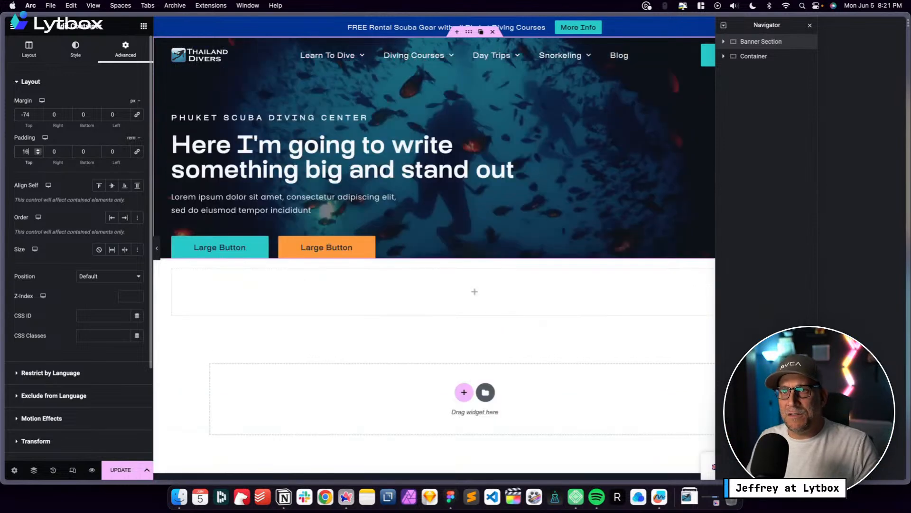
click(137, 151)
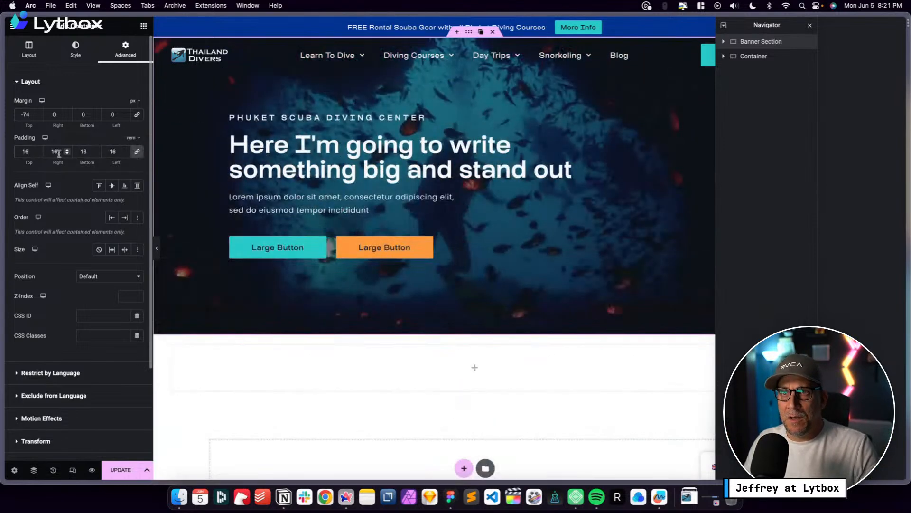
click(138, 153)
drag(64, 153, 46, 142)
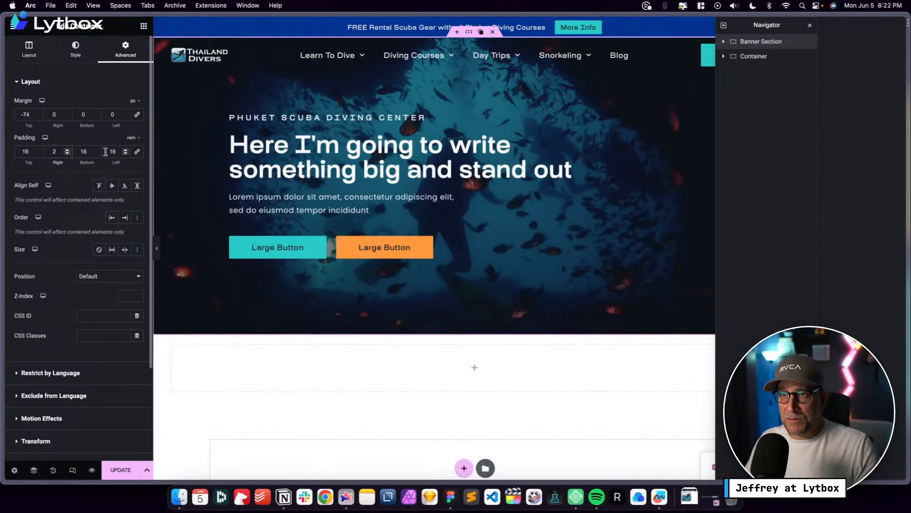
drag(117, 151, 108, 151)
text(2)
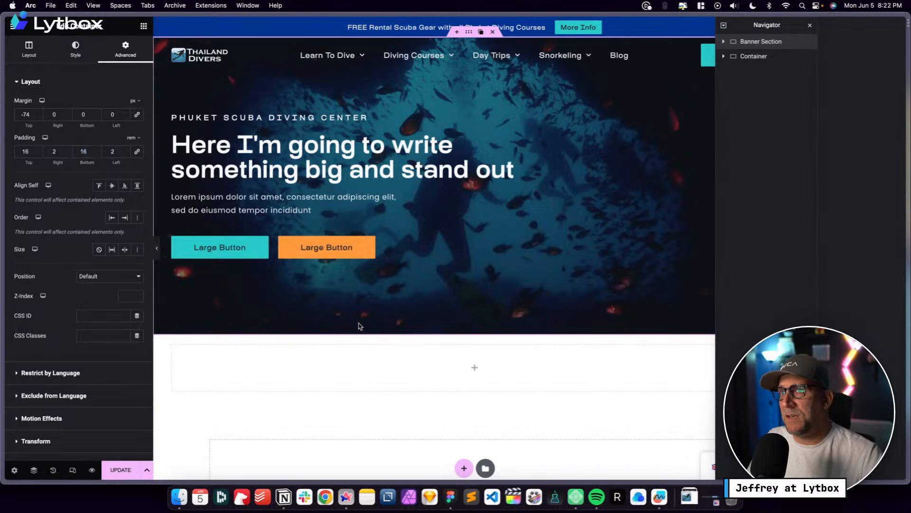
Increase the Banner Section's top padding to 20 rem
click(38, 150)
click(38, 151)
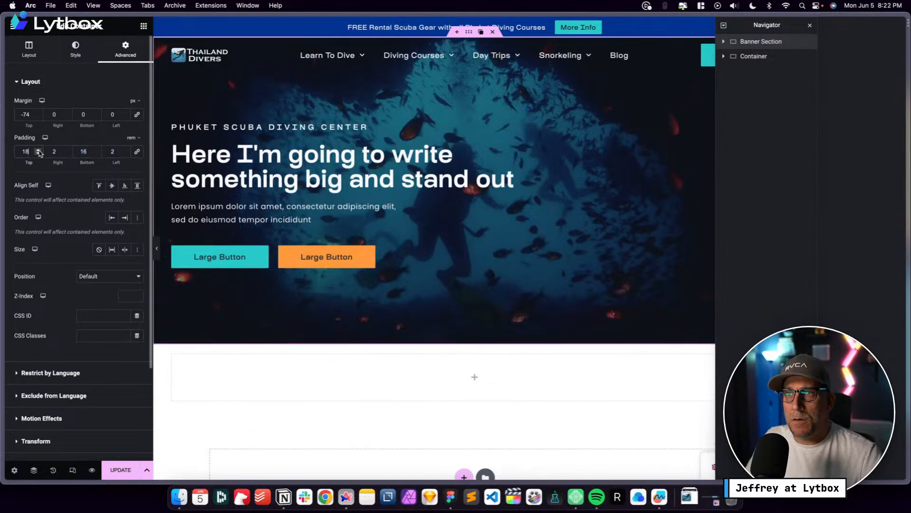
click(38, 150)
click(38, 151)
click(39, 151)
click(38, 150)
click(38, 150)
click(38, 150)
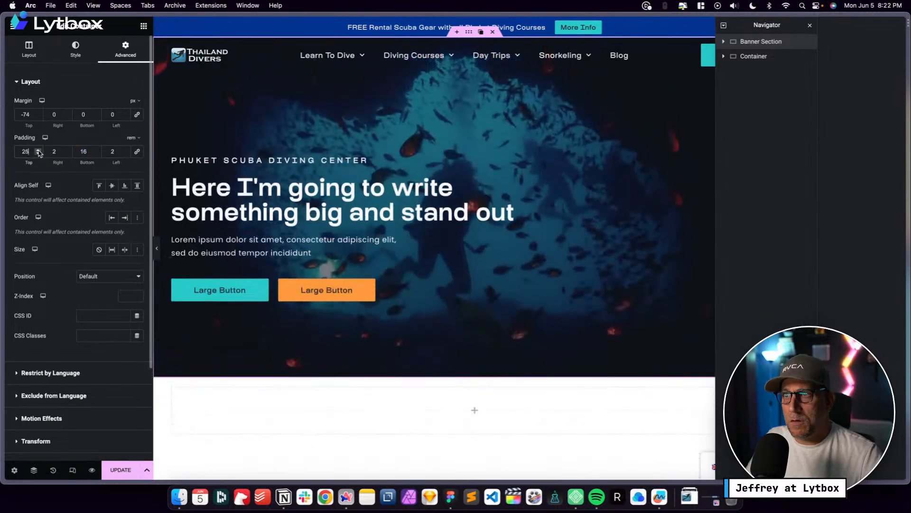
click(39, 150)
click(39, 151)
click(38, 154)
click(39, 154)
click(38, 153)
click(39, 154)
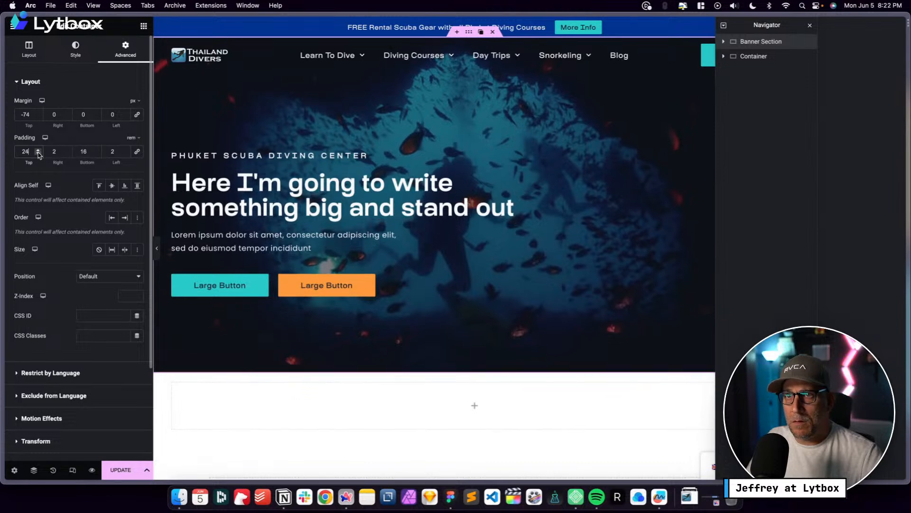
click(39, 154)
click(39, 154)
Increase the Banner Section's bottom padding to 20 rem and update the page
click(97, 150)
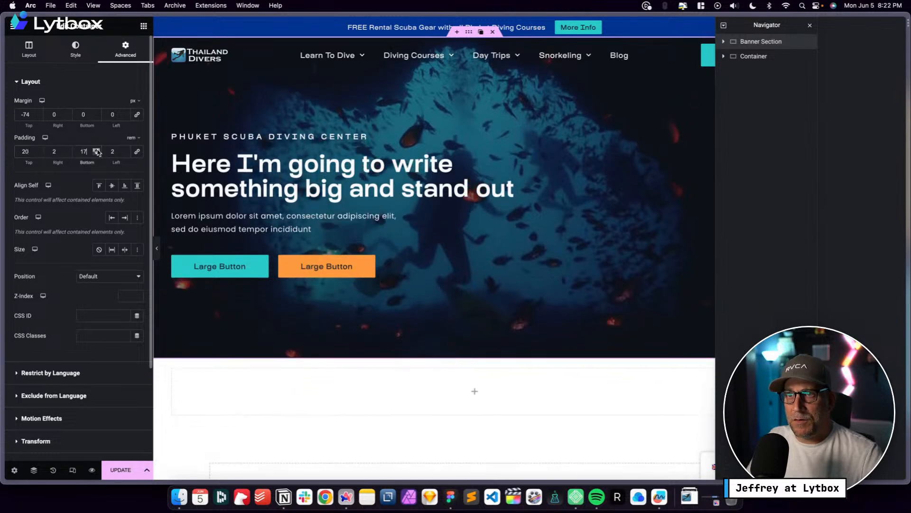
click(97, 151)
click(97, 150)
click(97, 150)
click(97, 150)
click(95, 153)
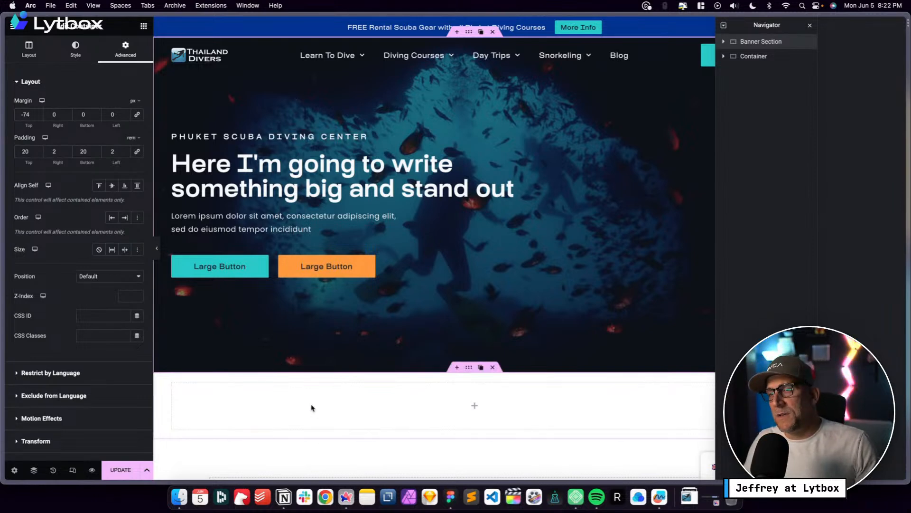
click(114, 478)
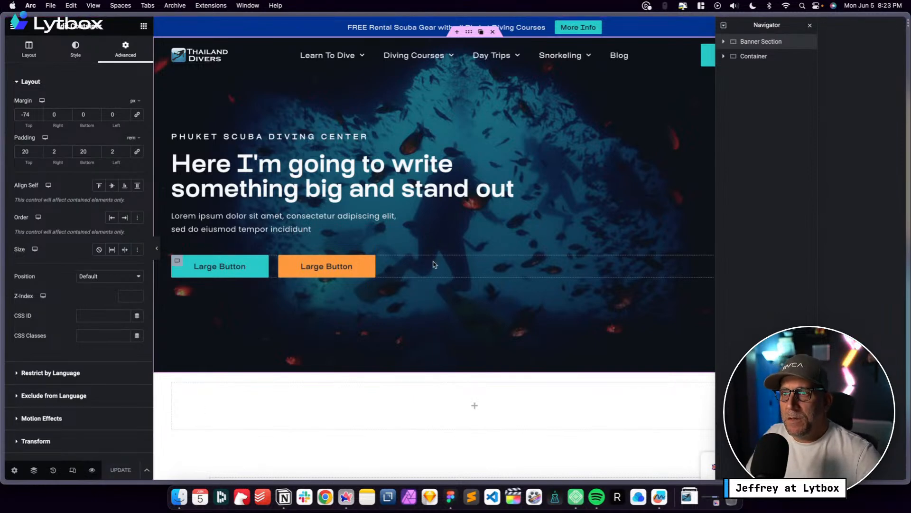
Centre-align the text of the Phuket Scuba Diving Center heading and the large headline below it
click(441, 139)
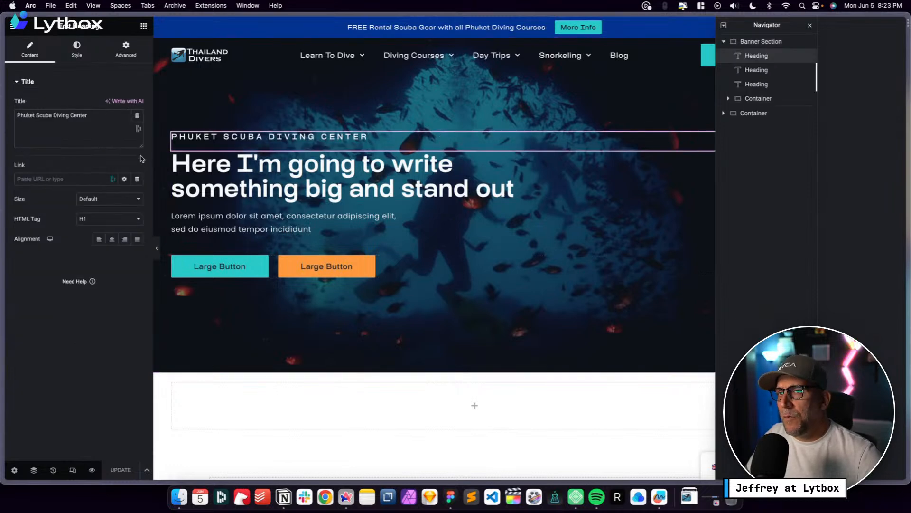
click(112, 238)
click(505, 157)
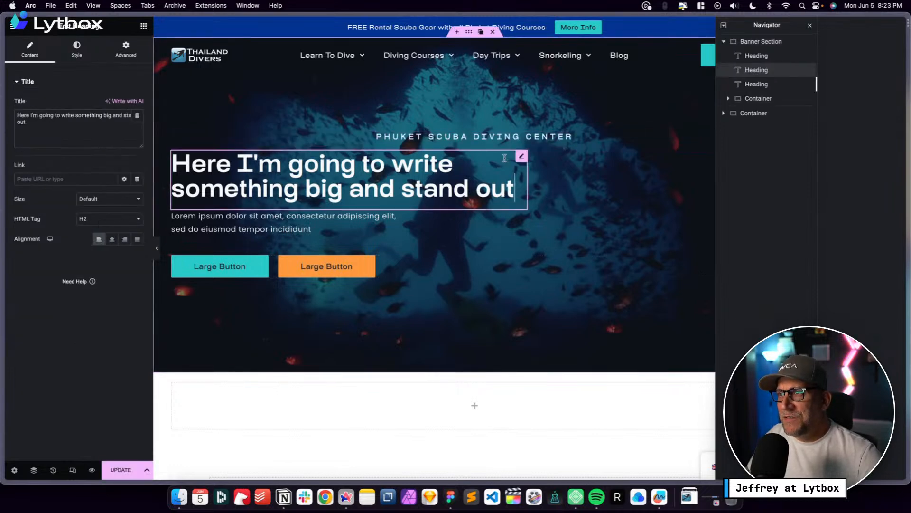
click(112, 239)
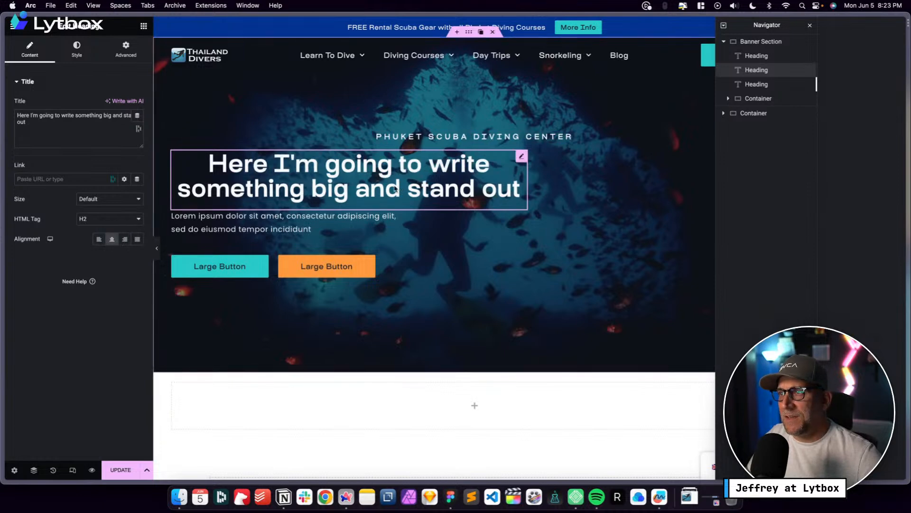
Set the Banner Section container's Align Items to Centre
right_click(413, 101)
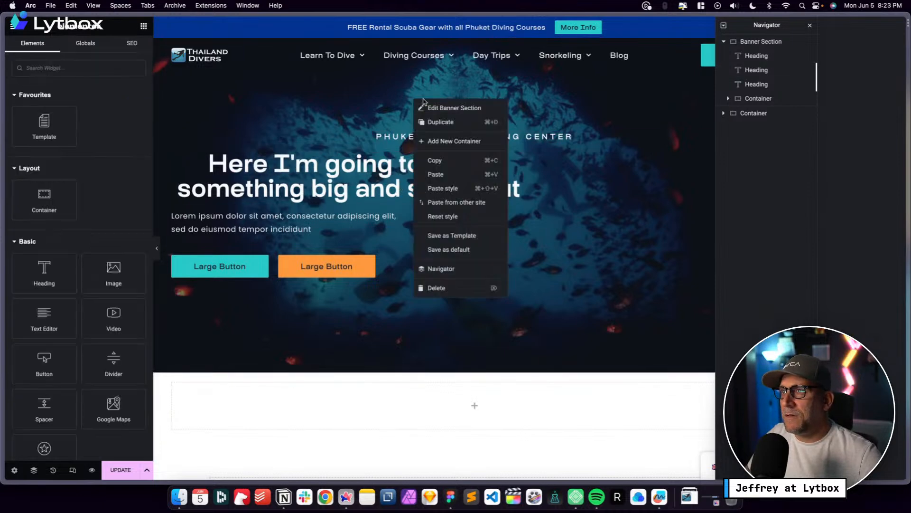
click(428, 106)
click(35, 52)
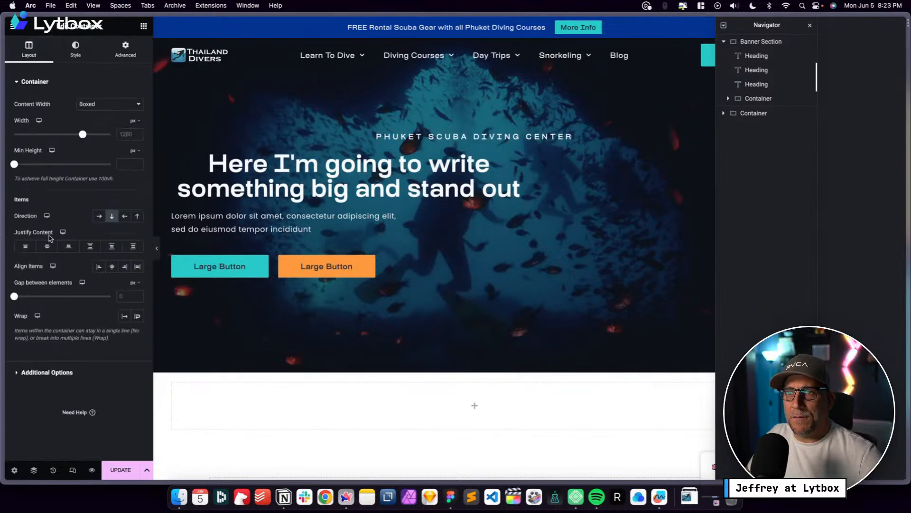
click(112, 266)
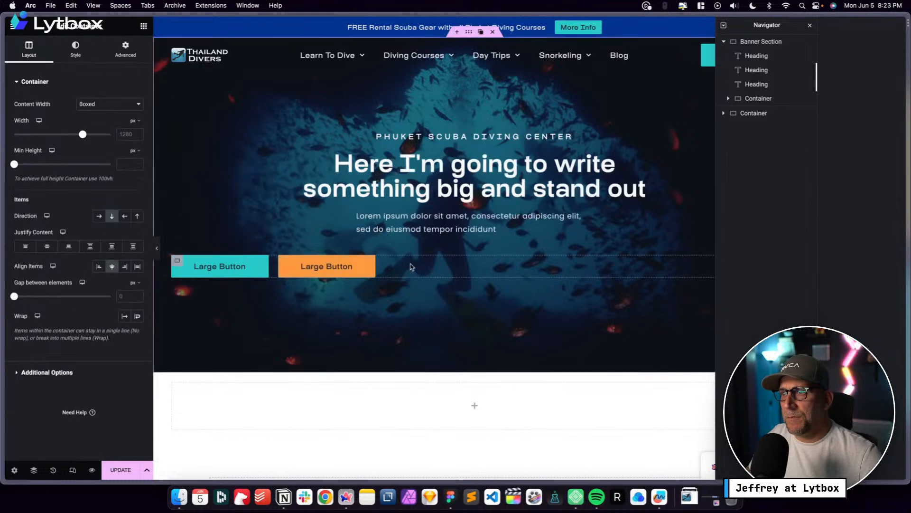
click(71, 47)
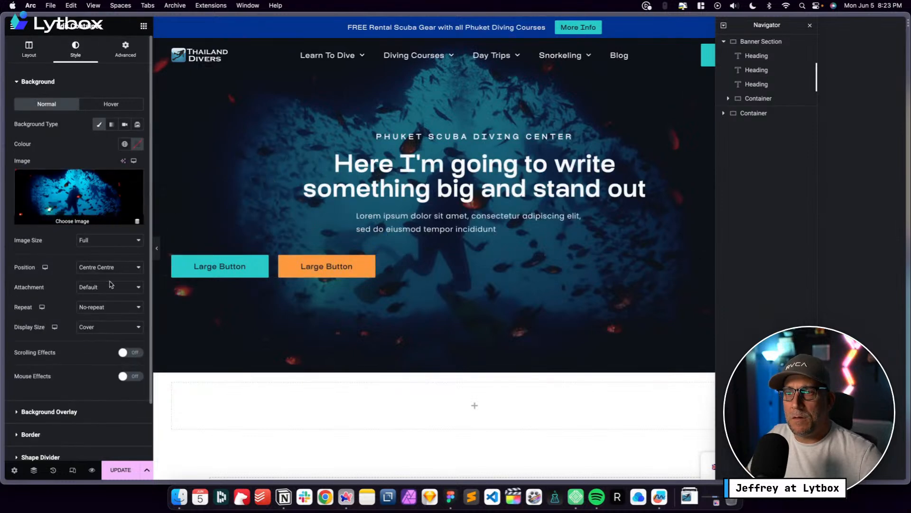
click(19, 49)
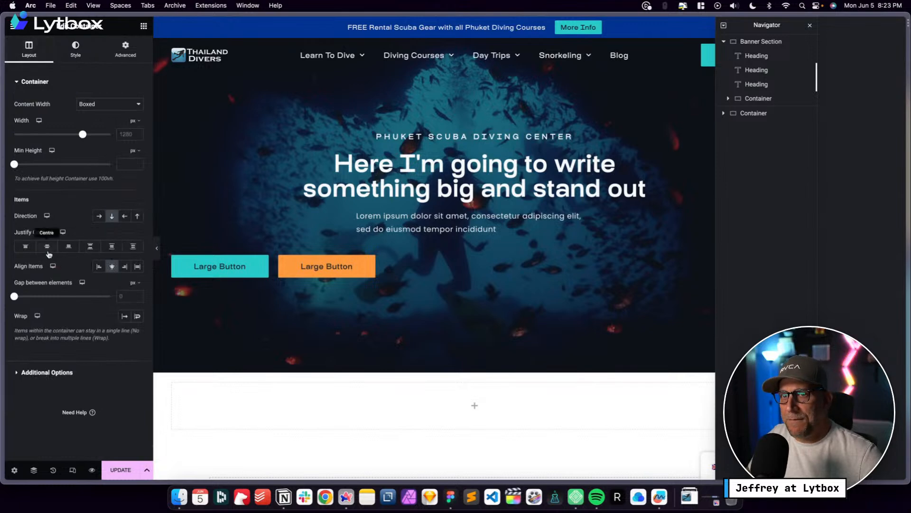
Centre the two large buttons in their container with both Justify Content and Align Items
click(758, 98)
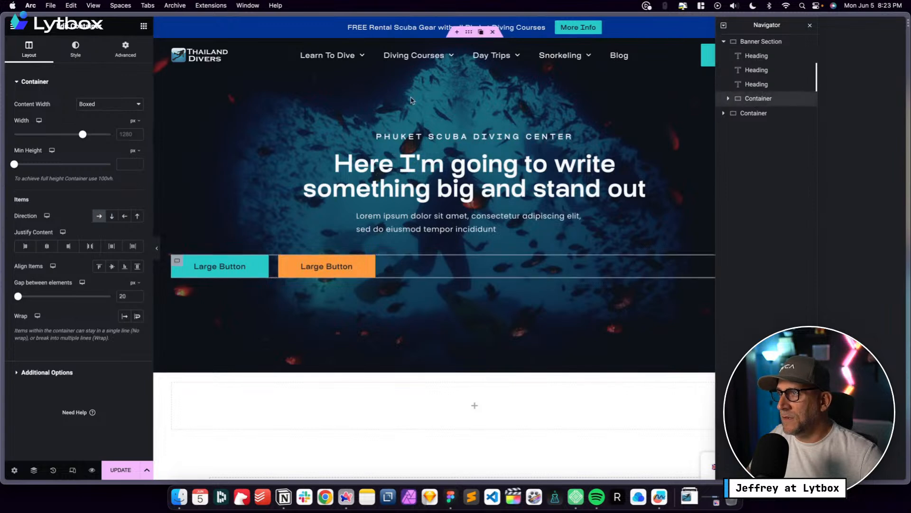
click(111, 267)
click(47, 246)
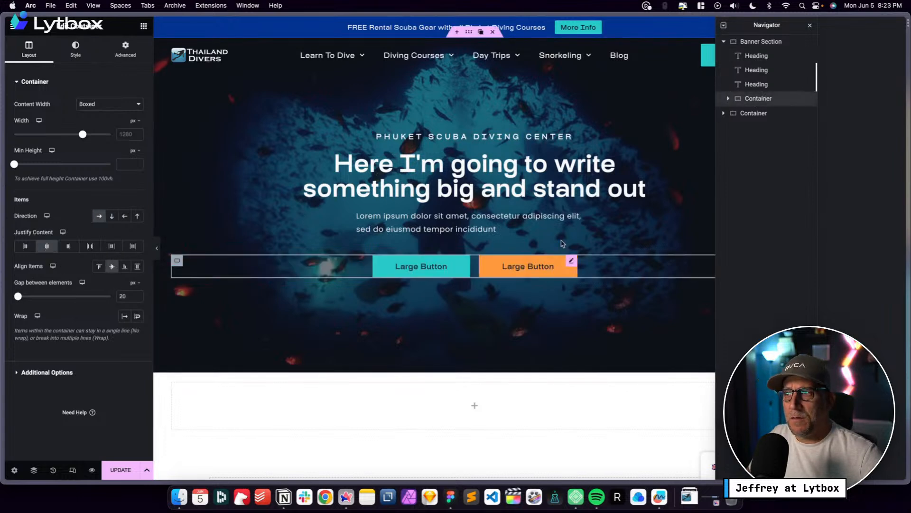
right_click(177, 260)
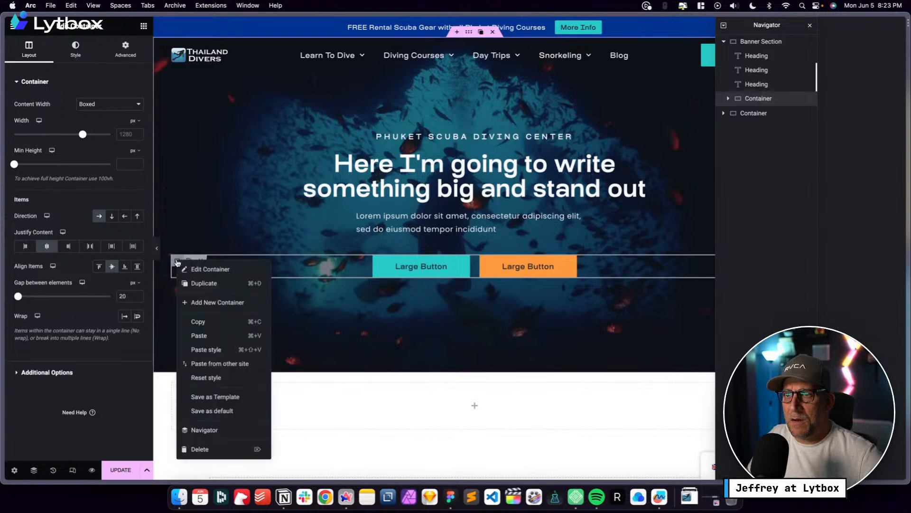
click(618, 257)
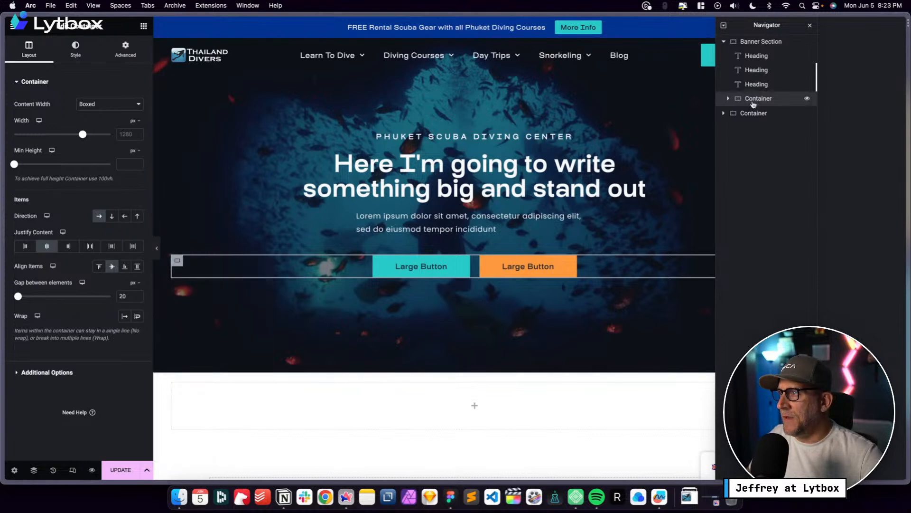
Add a new empty container inside the Banner Section, directly below the container with the two buttons
click(142, 27)
scroll(56, 253, down, 1)
drag(44, 187, 619, 283)
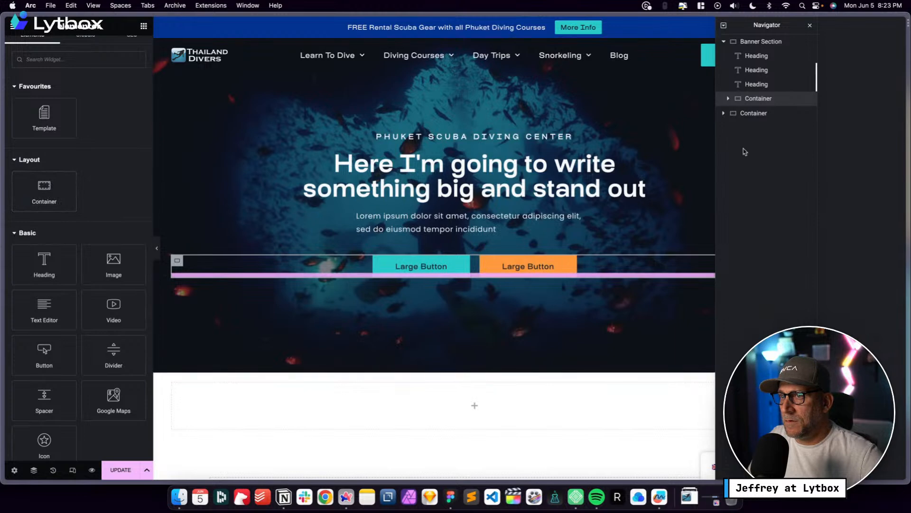
drag(58, 190, 245, 269)
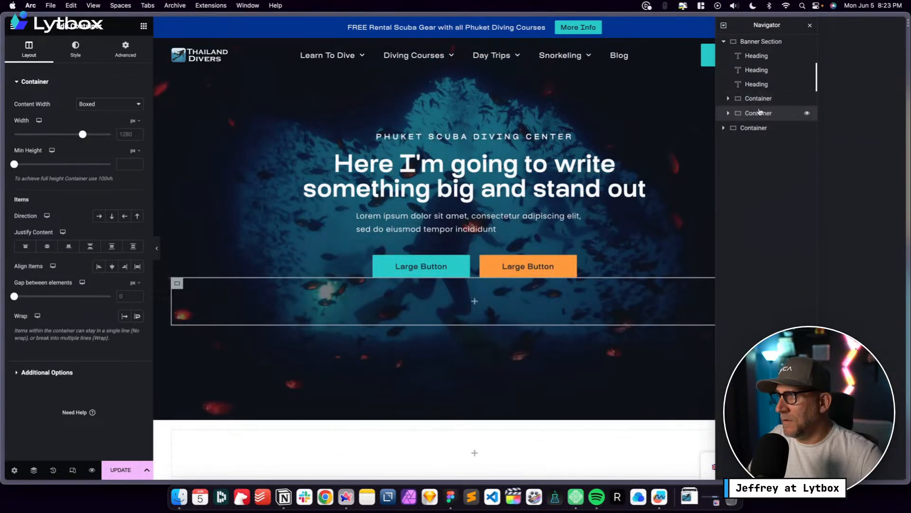
Rename the container holding the two buttons as CTAa and the empty container below it as Trust Badges
text(CTAa)
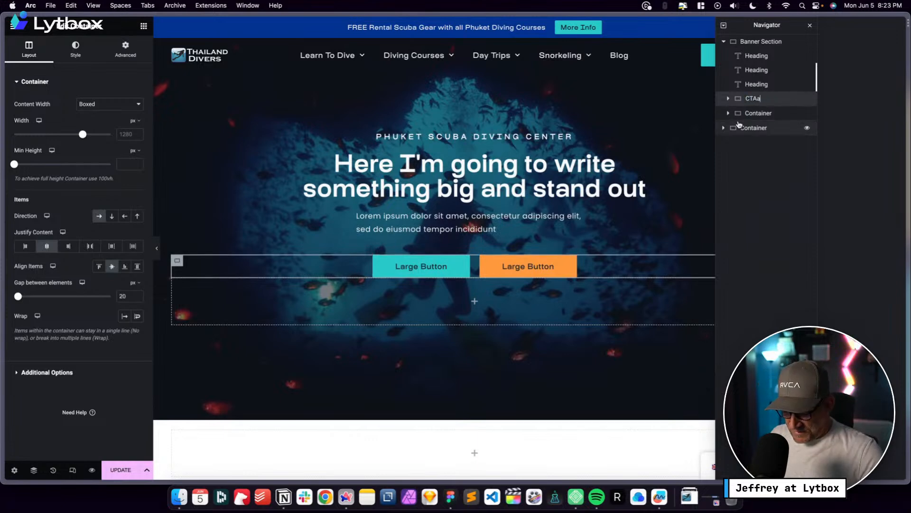
double_click(752, 115)
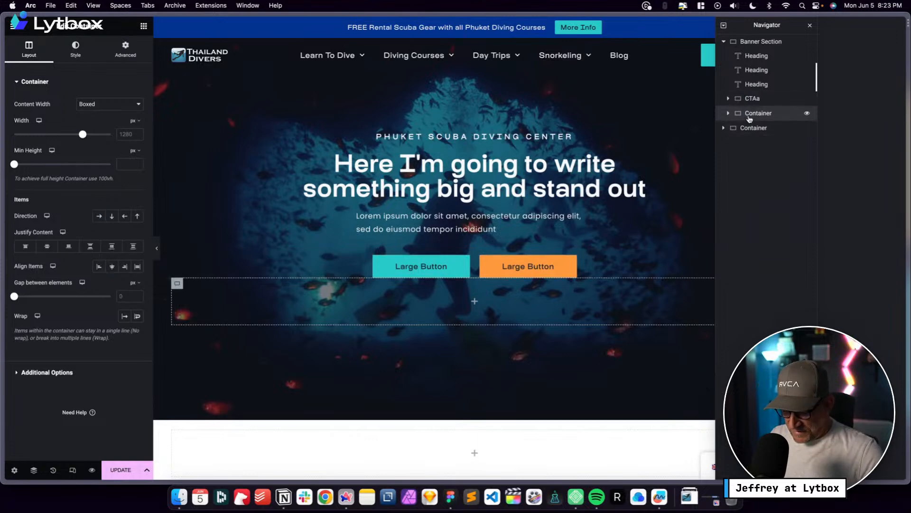
text(Trust Badges)
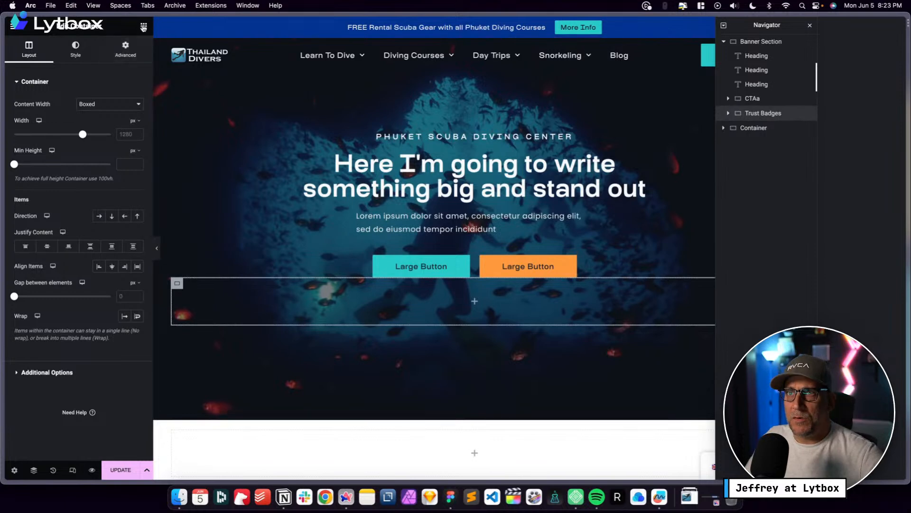
Add an Image widget inside the Trust Badges container
click(144, 26)
drag(114, 273, 242, 308)
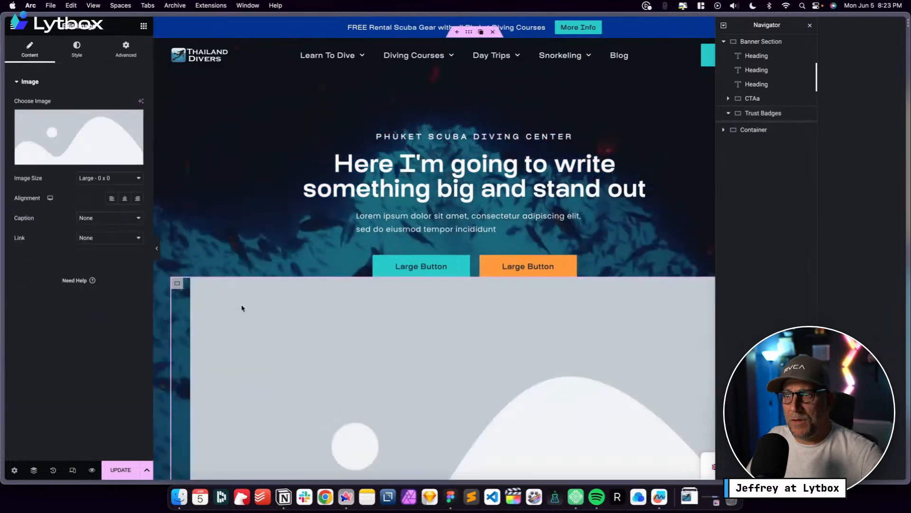
right_click(101, 144)
key(Escape)
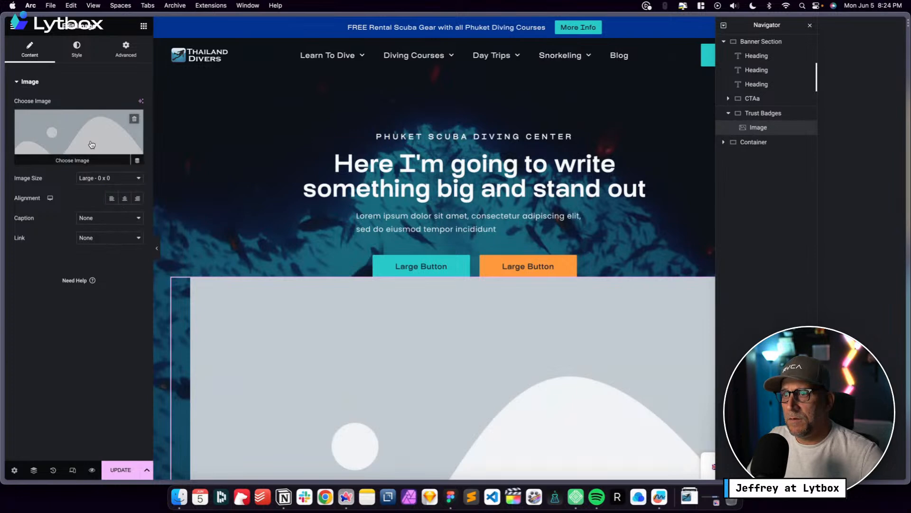
Upload TA Reviews.svg from Downloads into the Graphics media folder and insert it as the widget's image
click(92, 145)
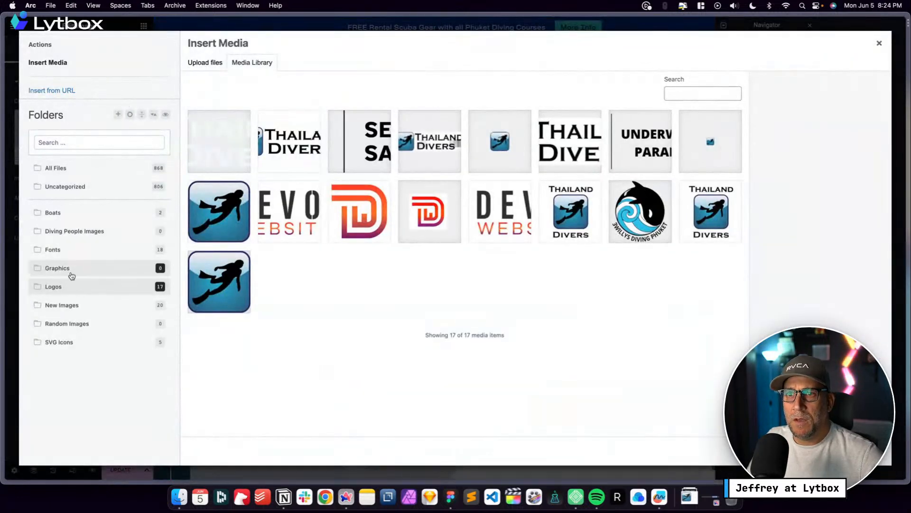
click(72, 275)
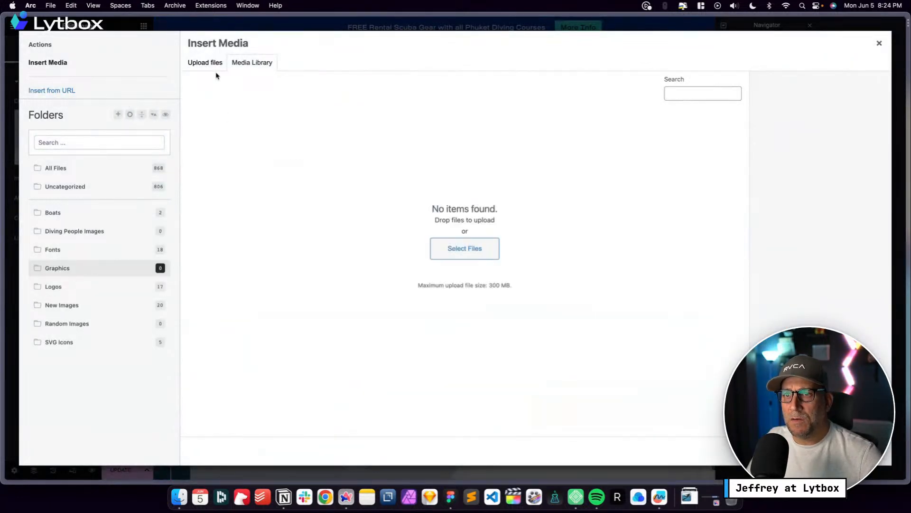
click(209, 64)
click(537, 231)
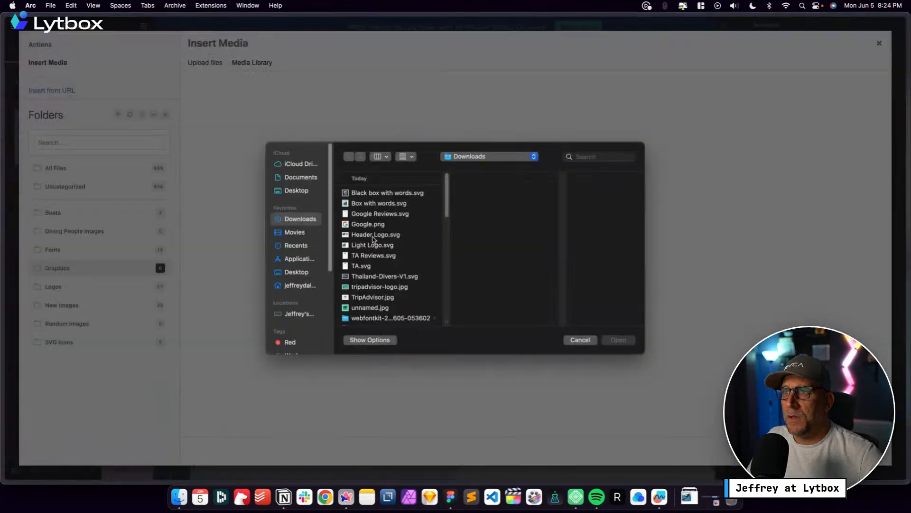
click(362, 234)
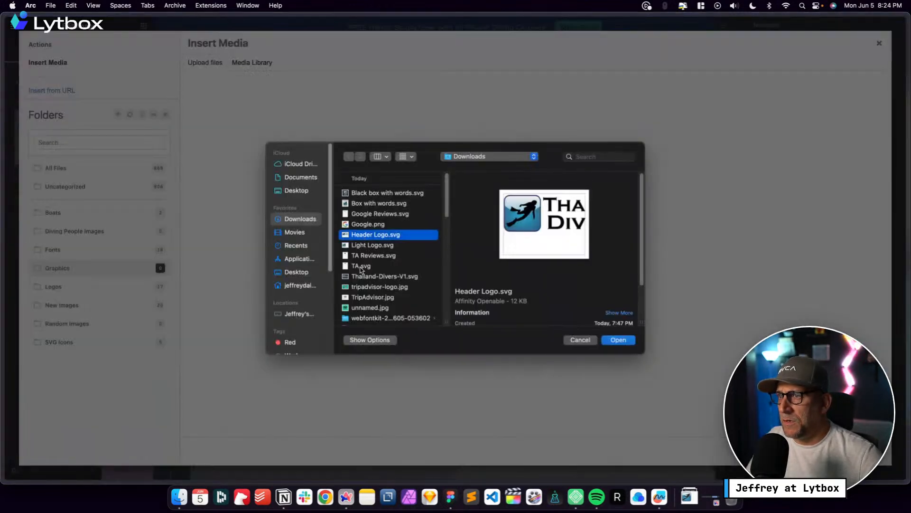
click(370, 257)
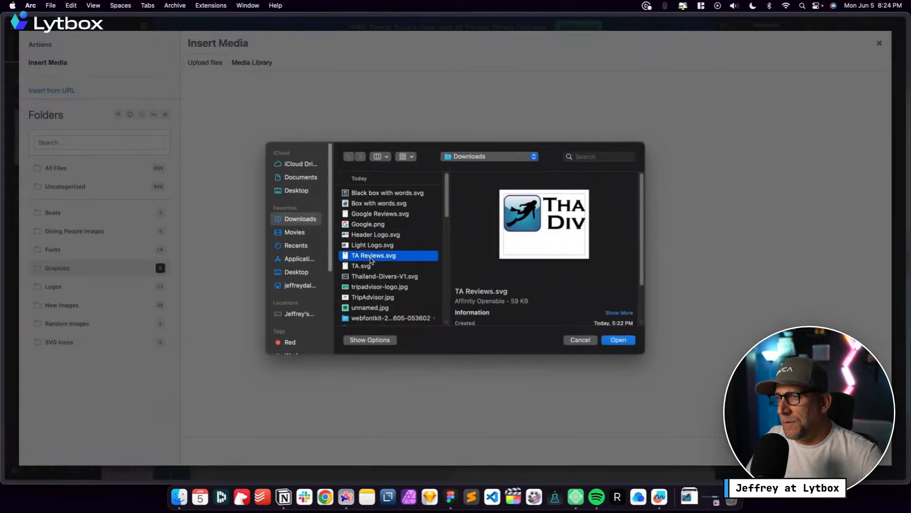
click(619, 344)
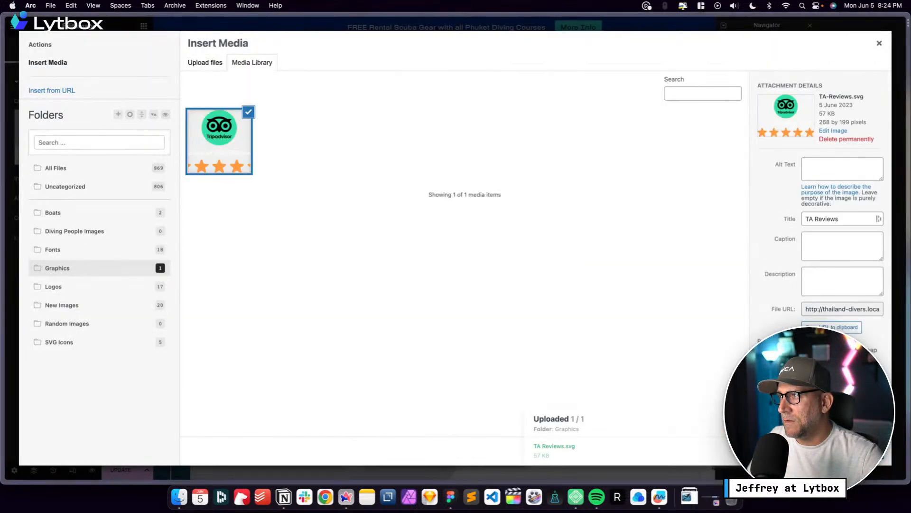
click(867, 450)
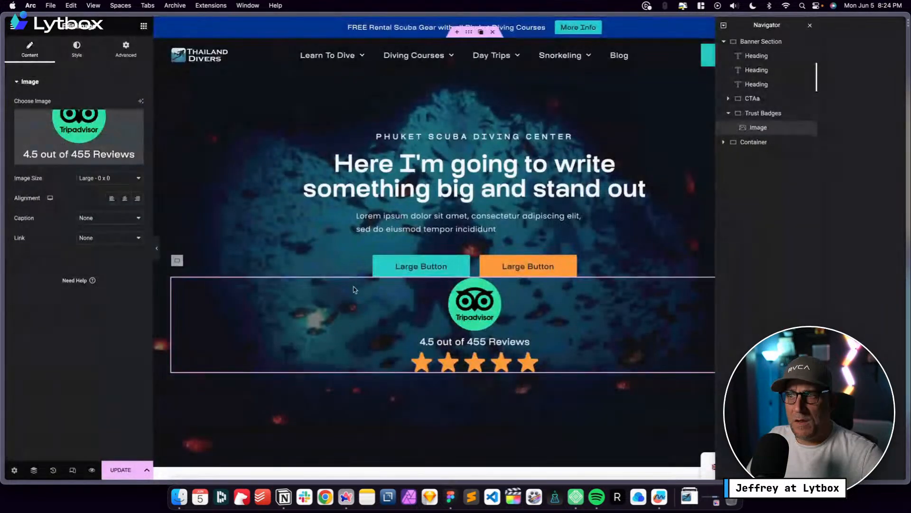
Duplicate the Tripadvisor image and replace the copy's picture with Google Reviews.svg uploaded from Downloads
right_click(555, 303)
click(582, 323)
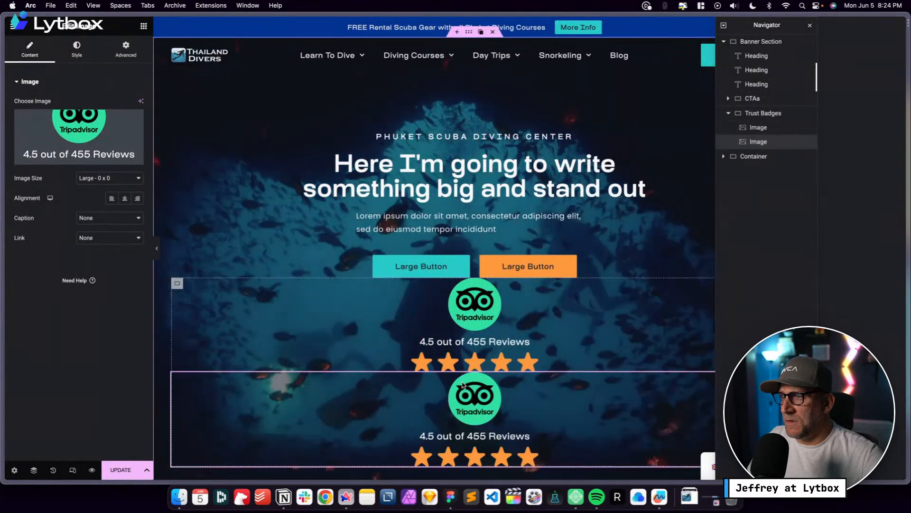
click(108, 139)
click(204, 62)
click(528, 228)
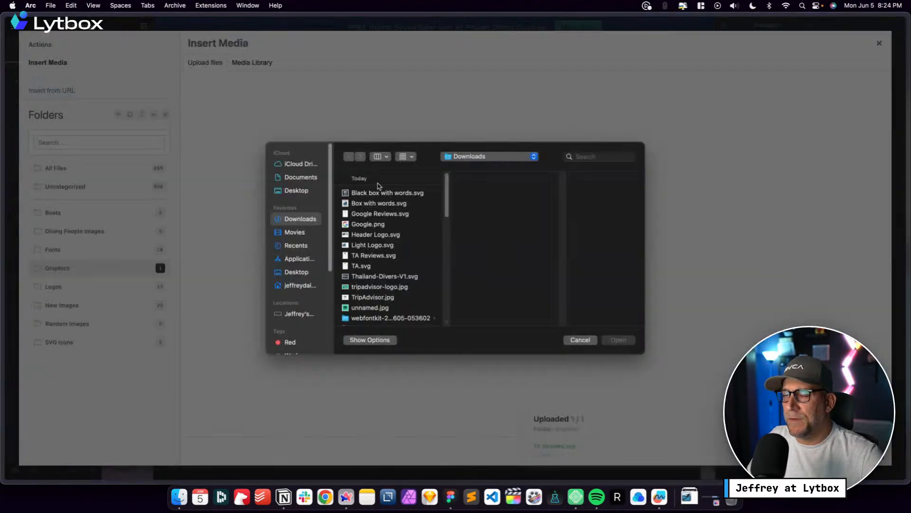
click(373, 214)
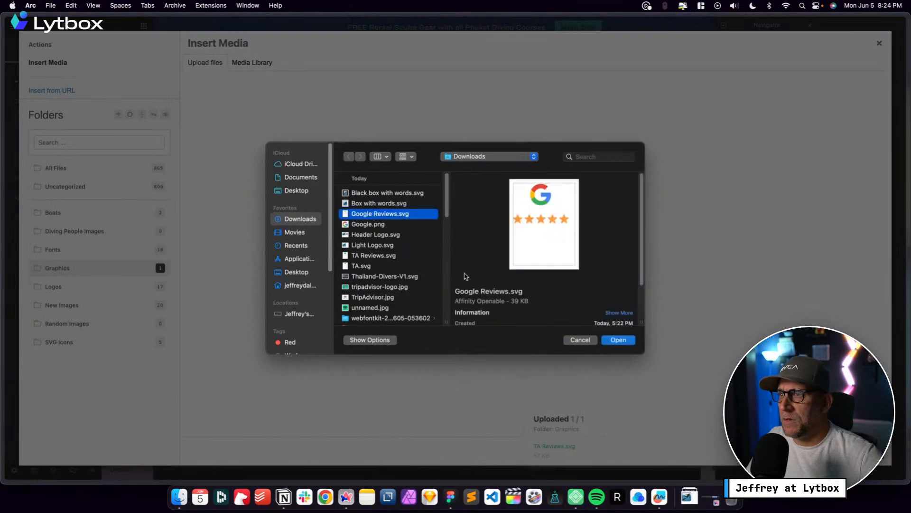
click(621, 342)
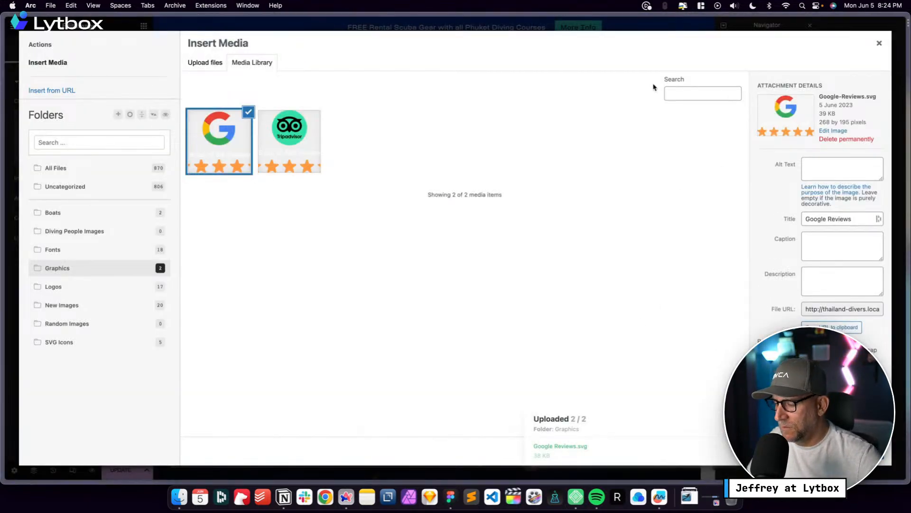
click(862, 451)
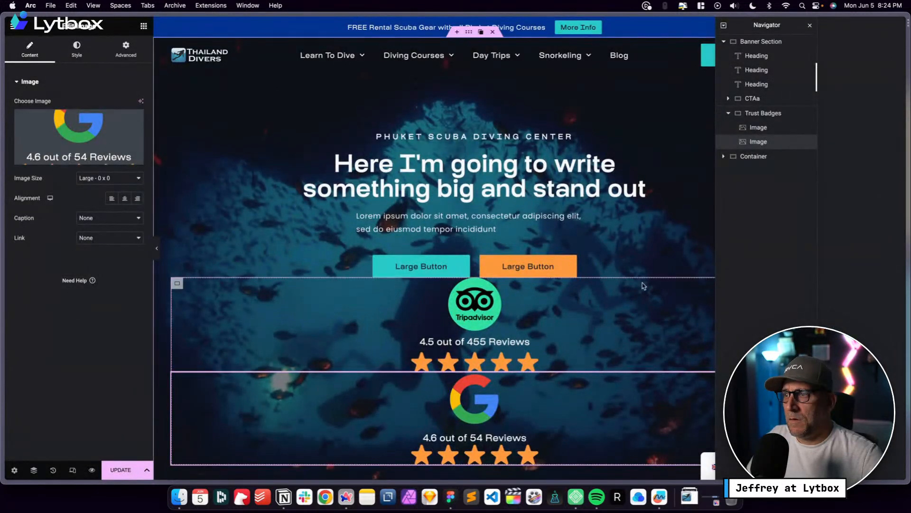
Arrange the Trust Badges container's items in a horizontal row, with Justify Content and Align Items set to Centre
click(751, 114)
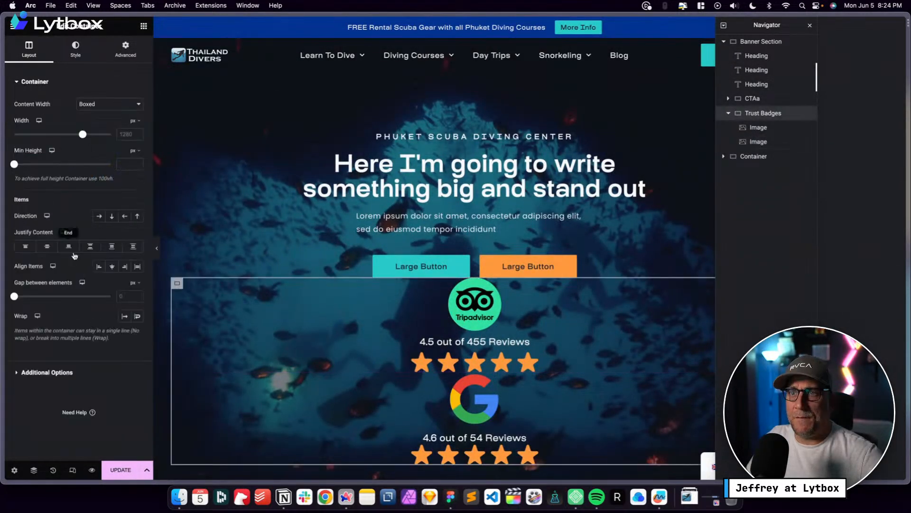
click(99, 217)
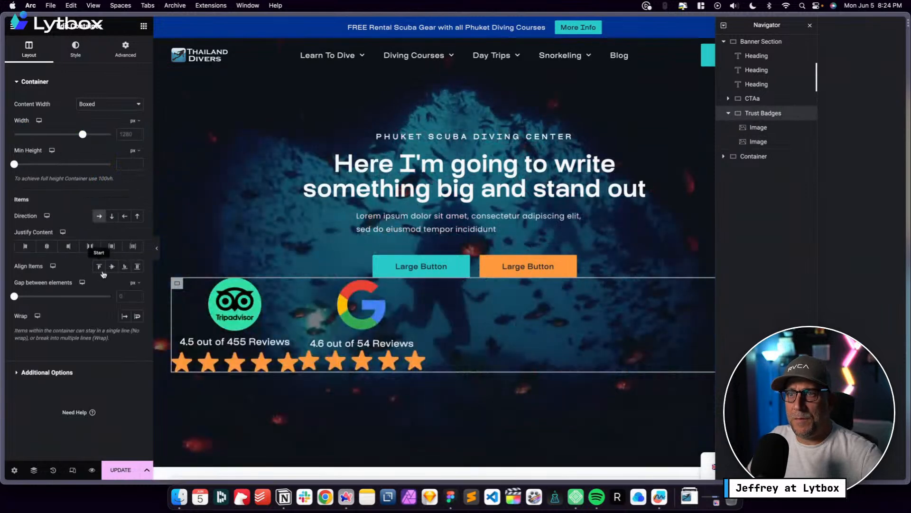
click(47, 247)
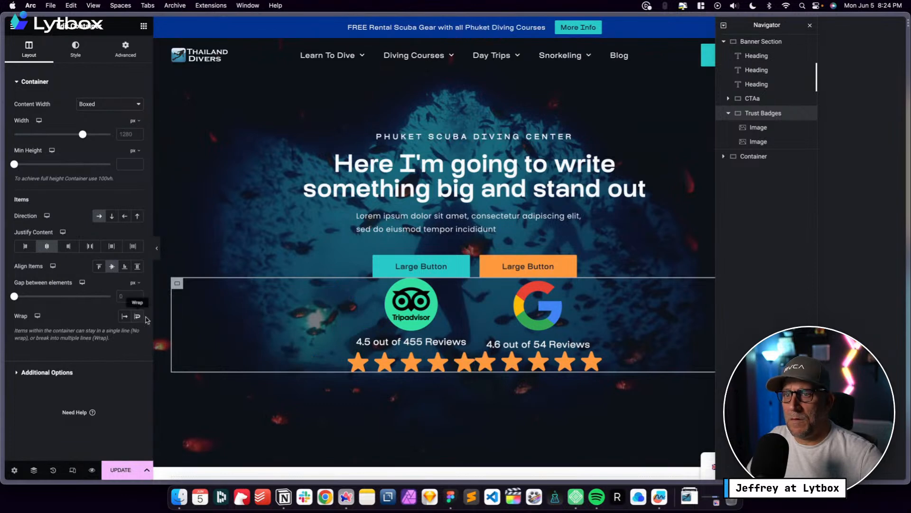
Set the gap between elements in the Trust Badges container to 2 rem
click(133, 284)
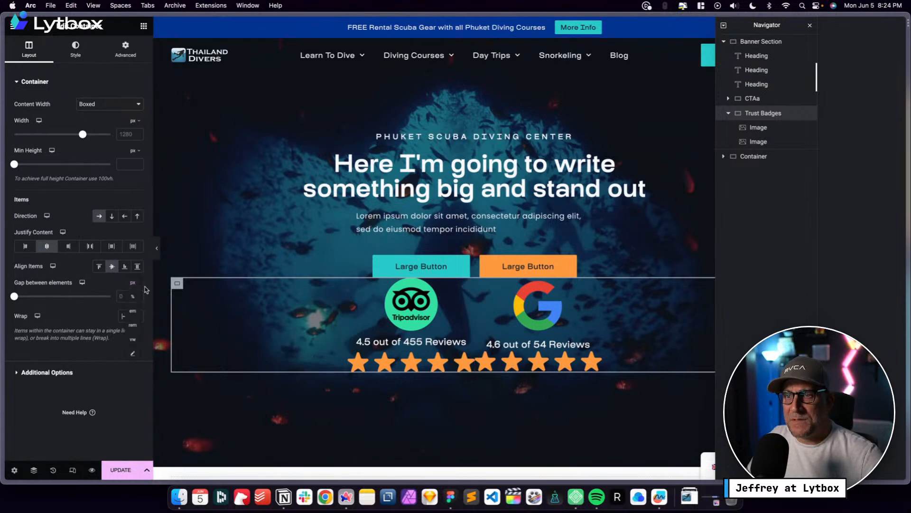
click(133, 325)
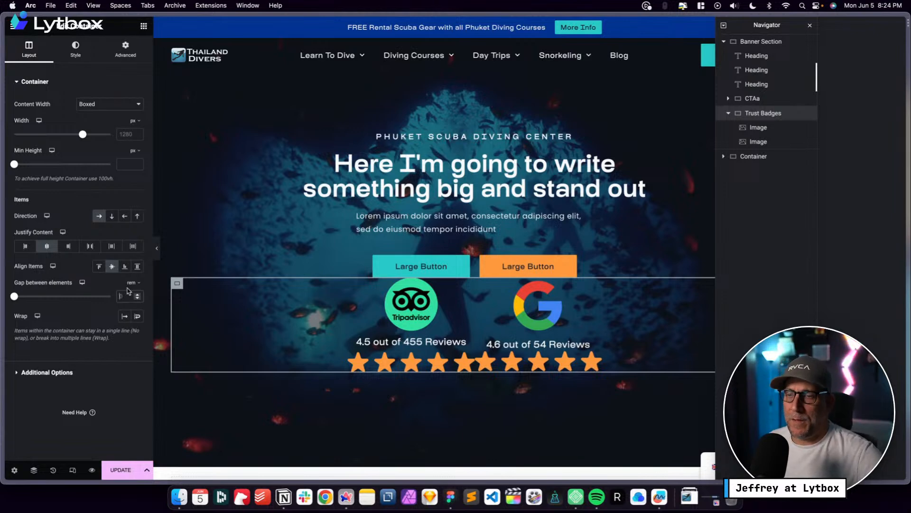
click(127, 292)
text(2)
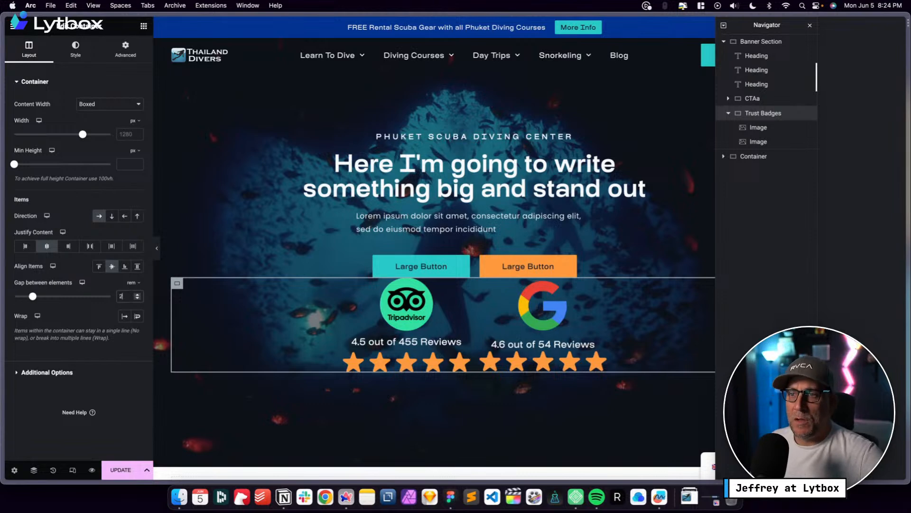
Set the Tripadvisor badge image's width to 120 px
click(394, 306)
click(78, 52)
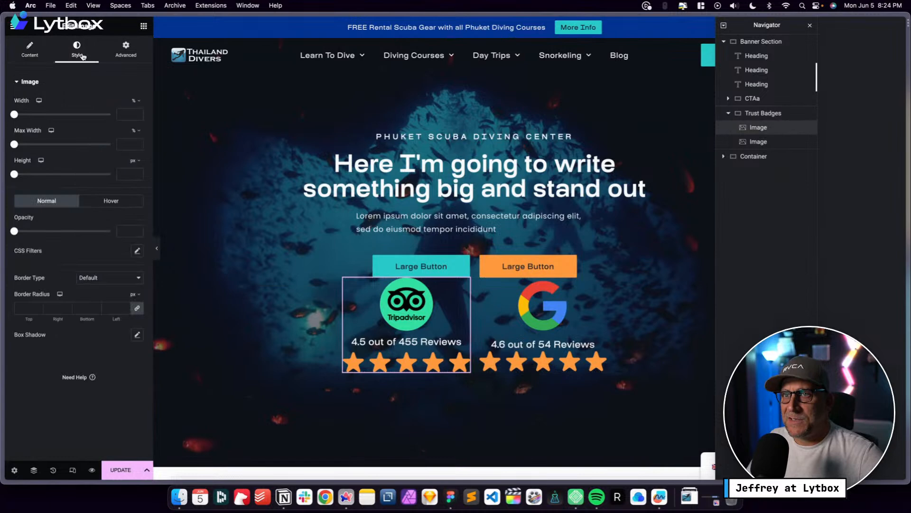
click(138, 101)
click(137, 102)
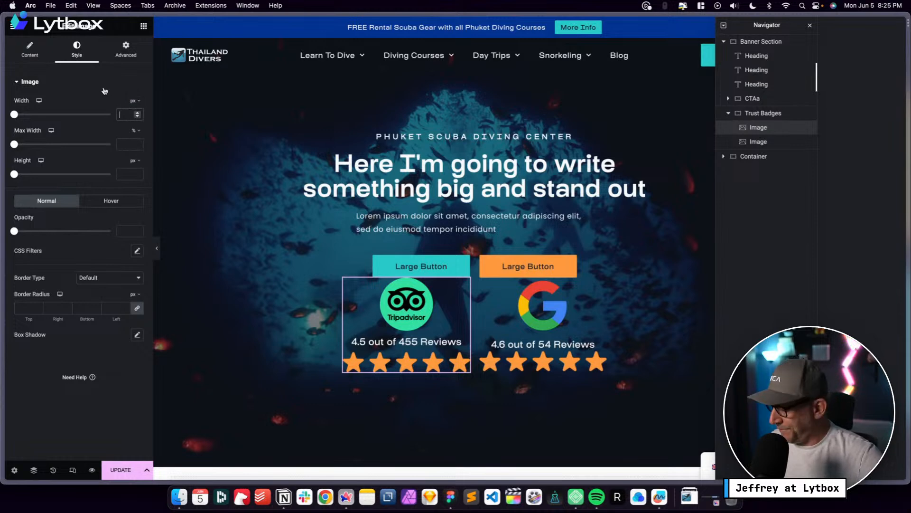
text(120)
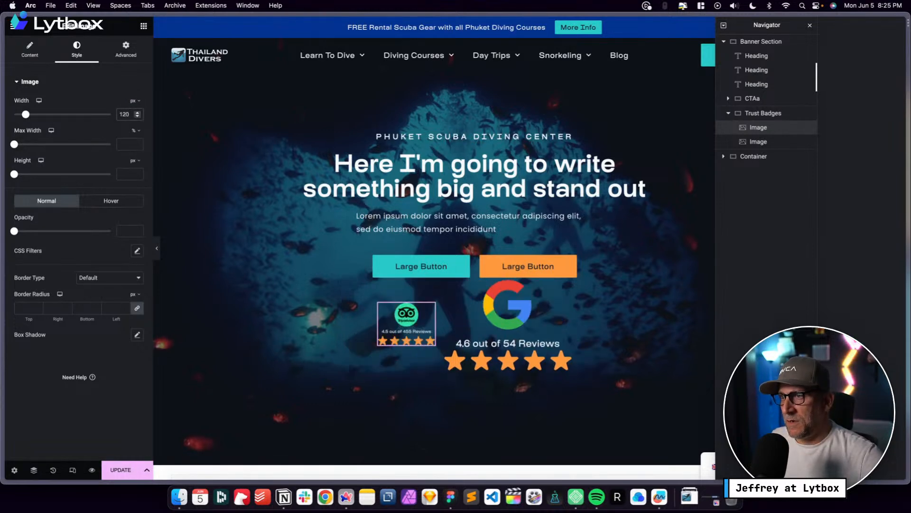
Set the Google reviews badge image's width to 120 px
click(536, 305)
click(87, 60)
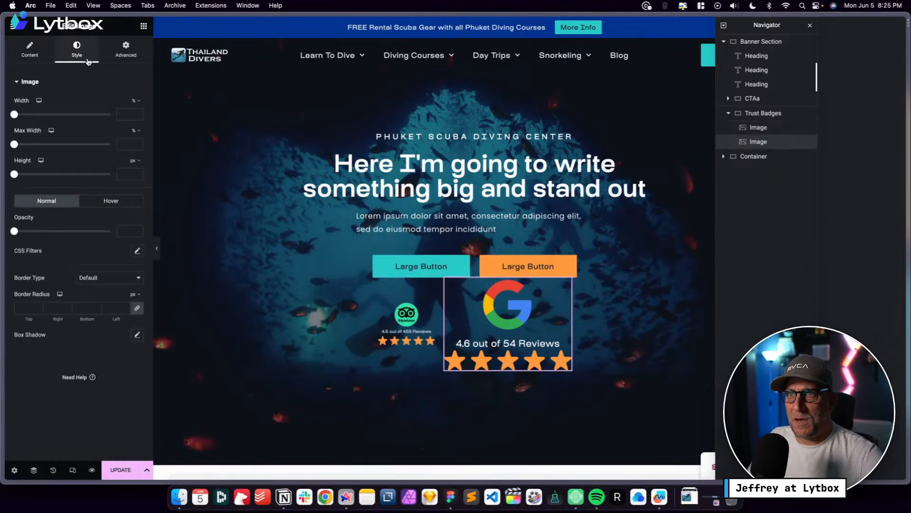
click(136, 101)
click(136, 101)
click(126, 113)
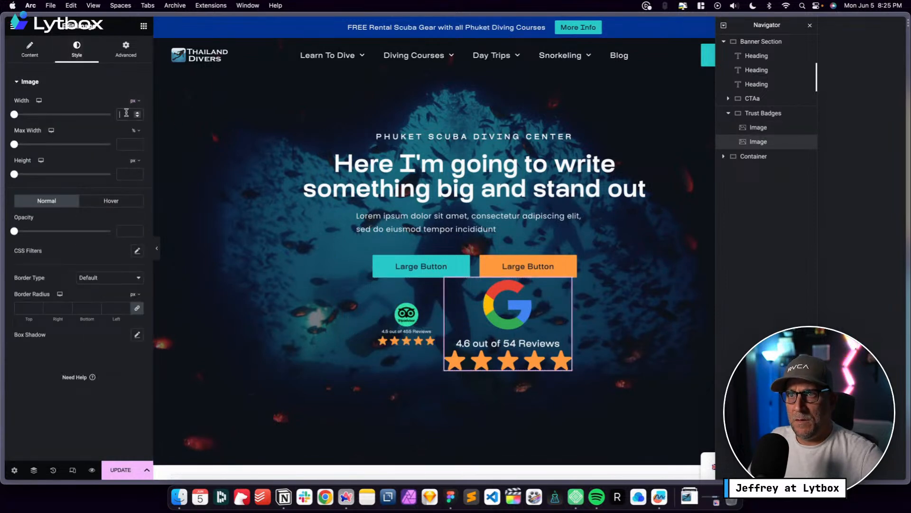
text(120)
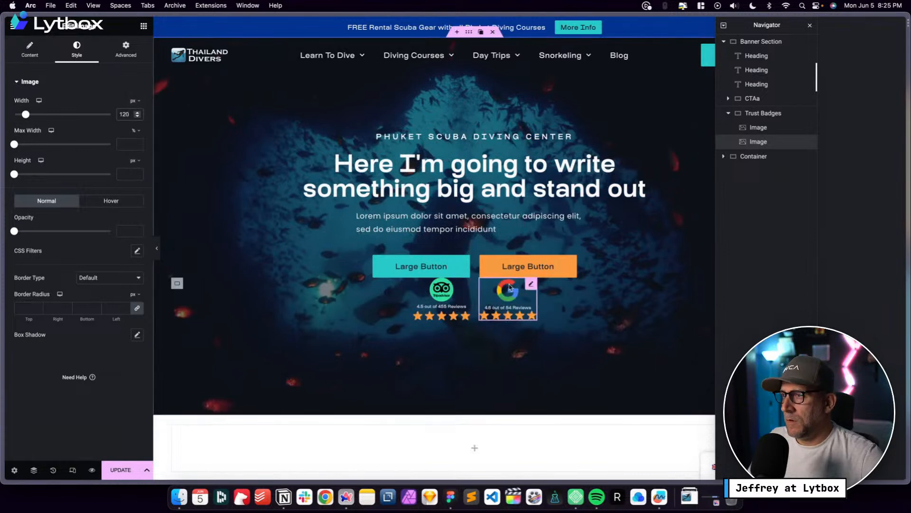
Try a bottom padding of 4 rem on the Google reviews badge image, and reset it to 0
click(125, 48)
click(136, 137)
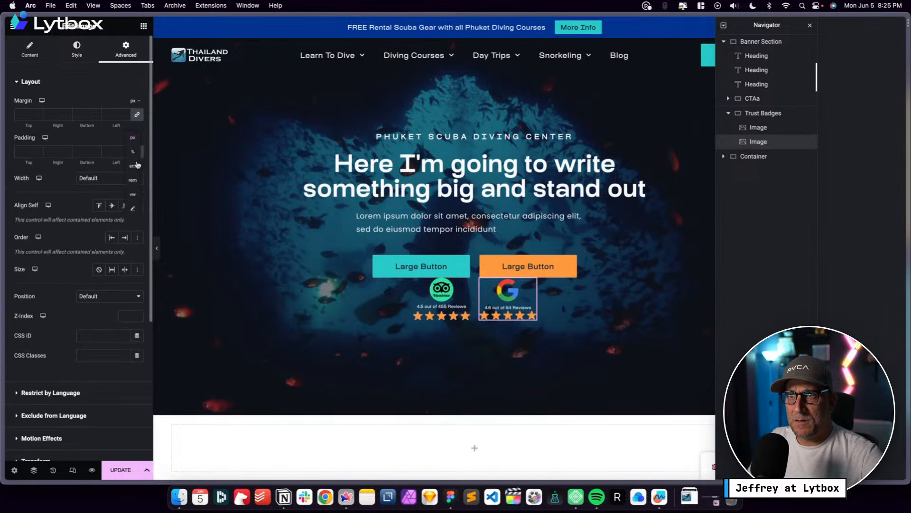
double_click(84, 152)
text(4)
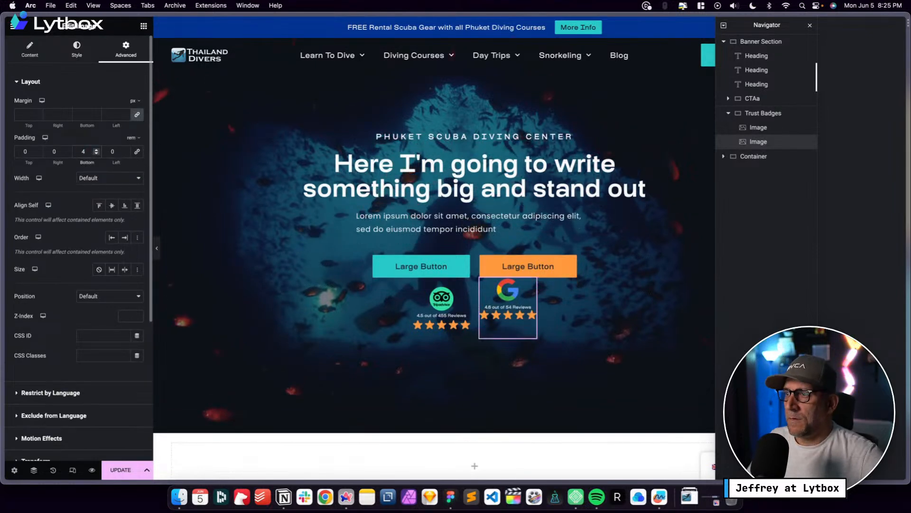
key(BackSpace)
text(0)
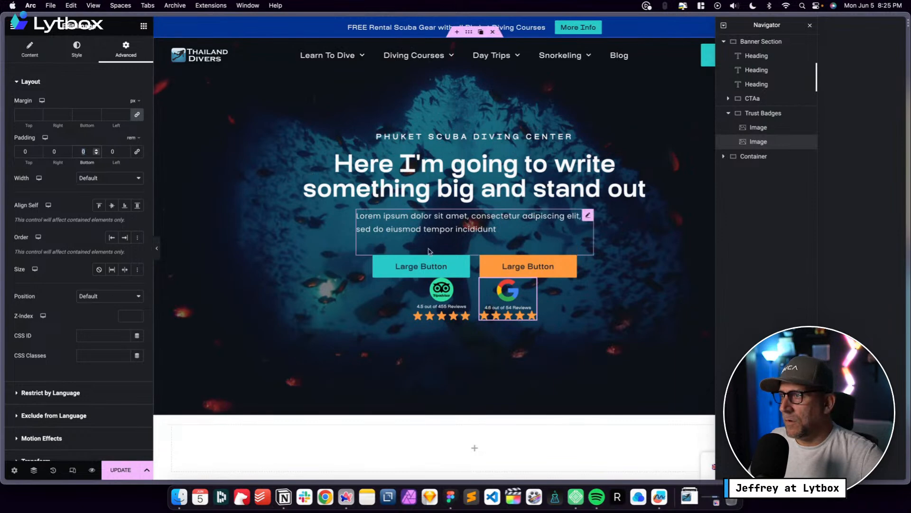
Unlink the CTAa container's margins and set its bottom margin to 4 rem
click(753, 101)
click(729, 113)
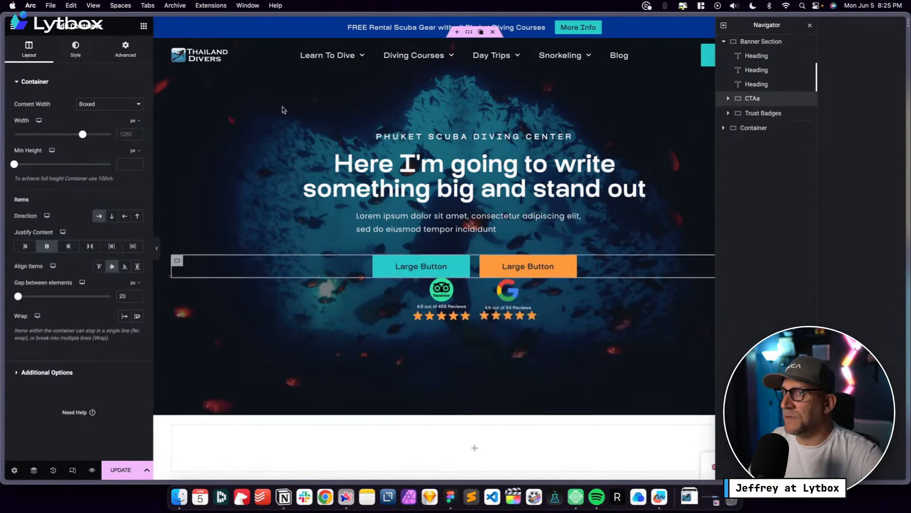
click(125, 47)
click(137, 152)
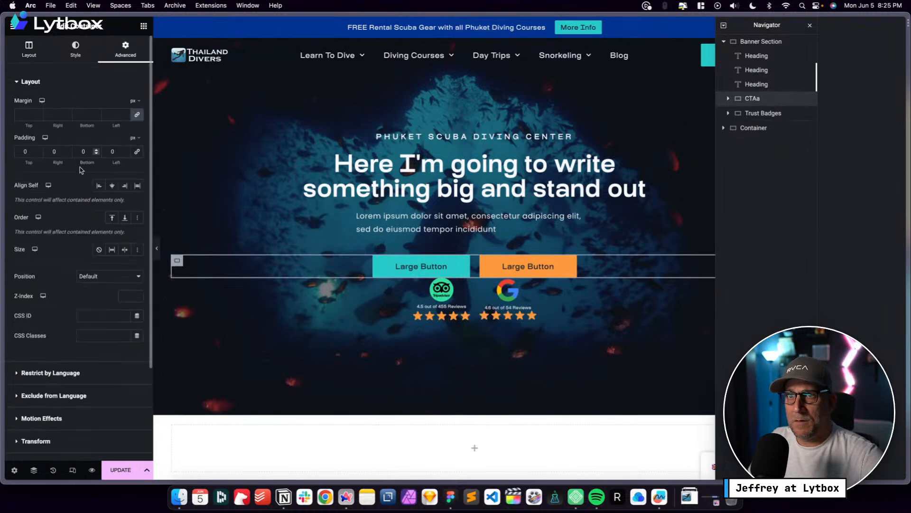
click(137, 115)
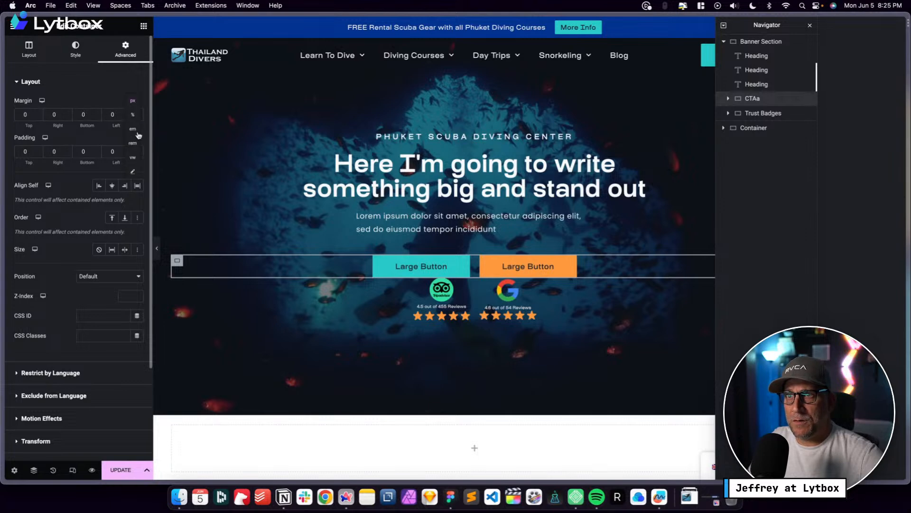
click(135, 144)
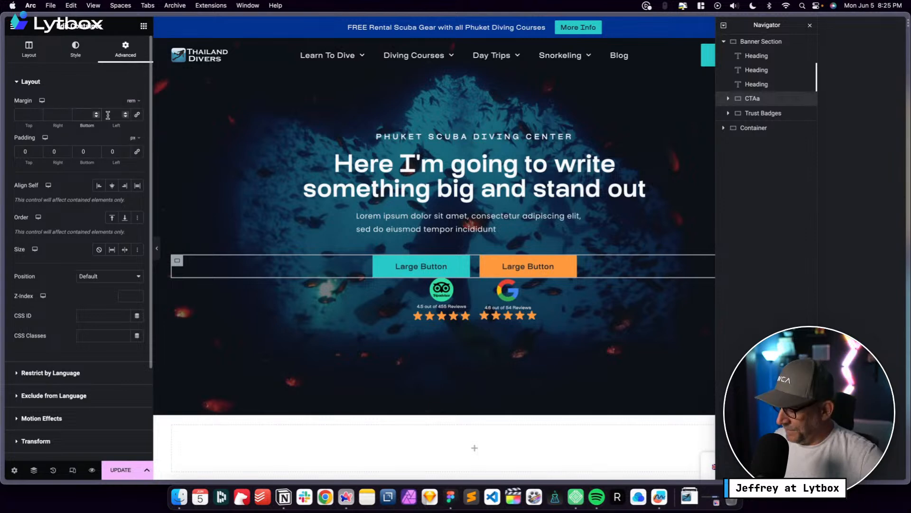
text(4)
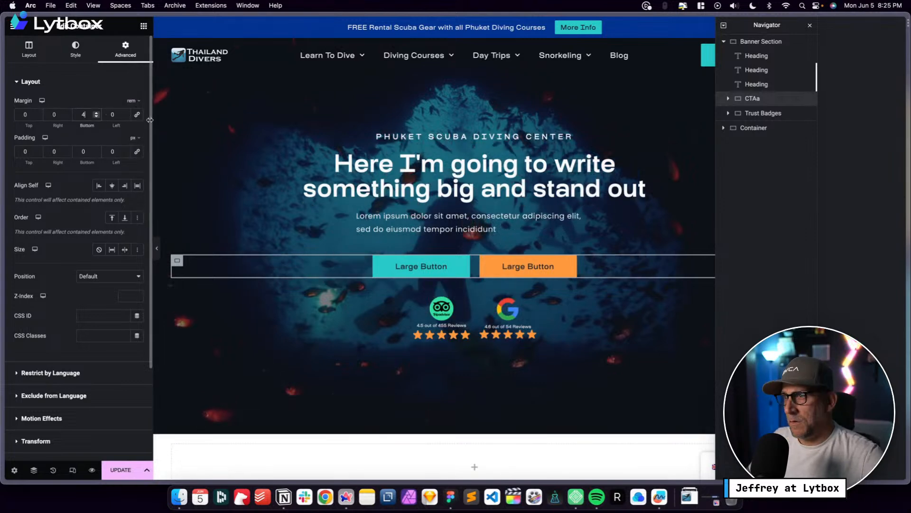
Close the Navigator and update the page to save the banner changes
click(439, 311)
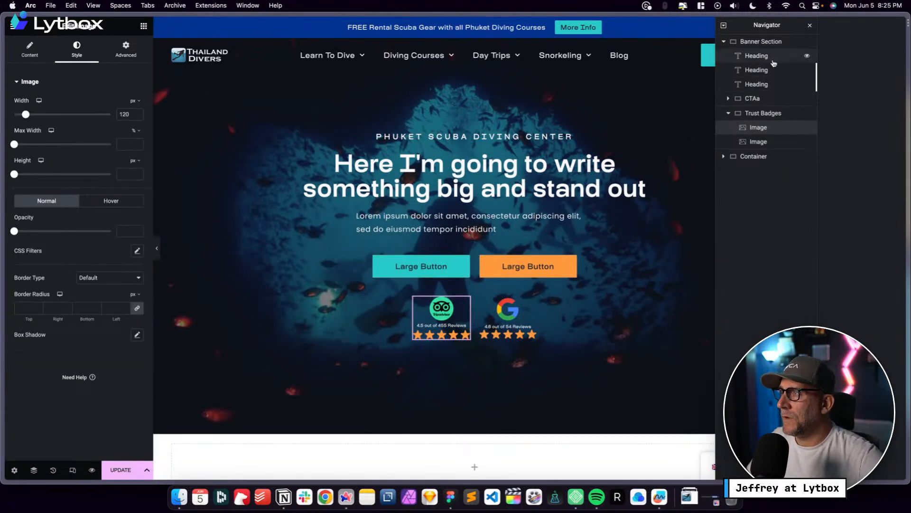
click(816, 71)
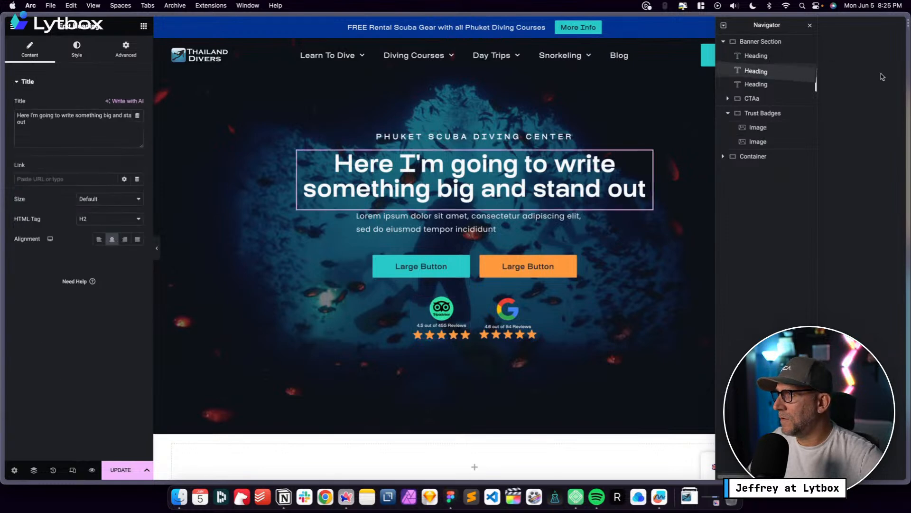
click(810, 25)
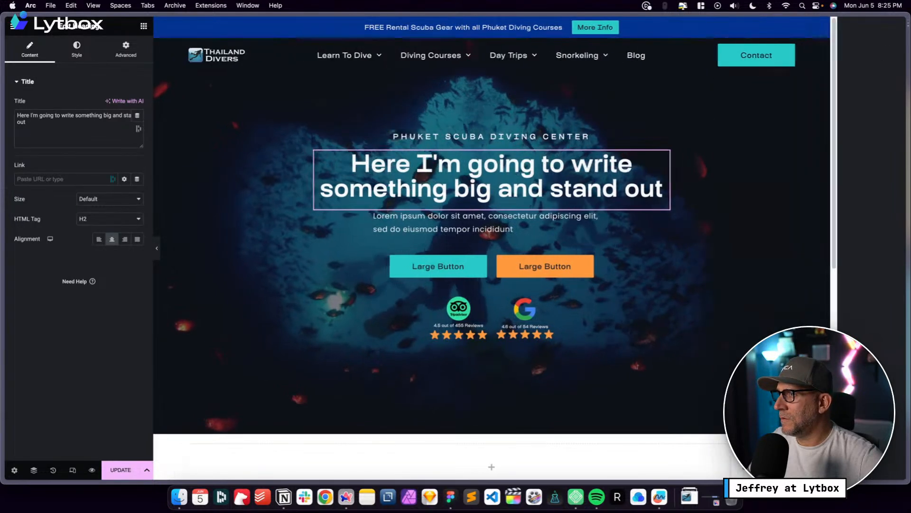
click(122, 469)
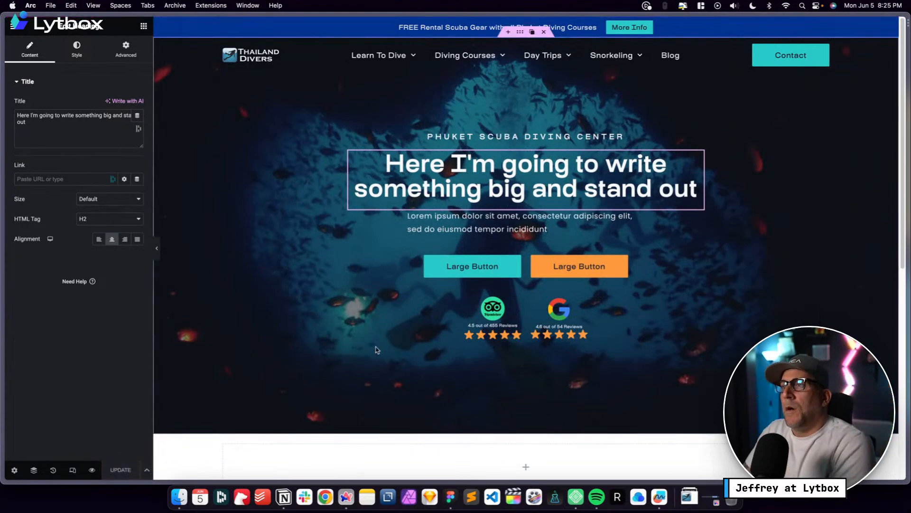
Centre-align the lorem ipsum paragraph below the main banner heading
scroll(362, 306, down, 3)
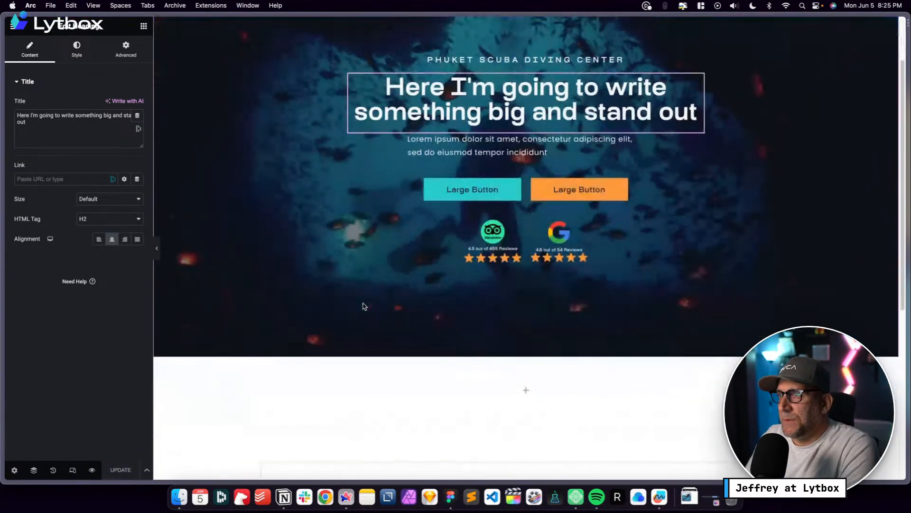
scroll(362, 305, up, 3)
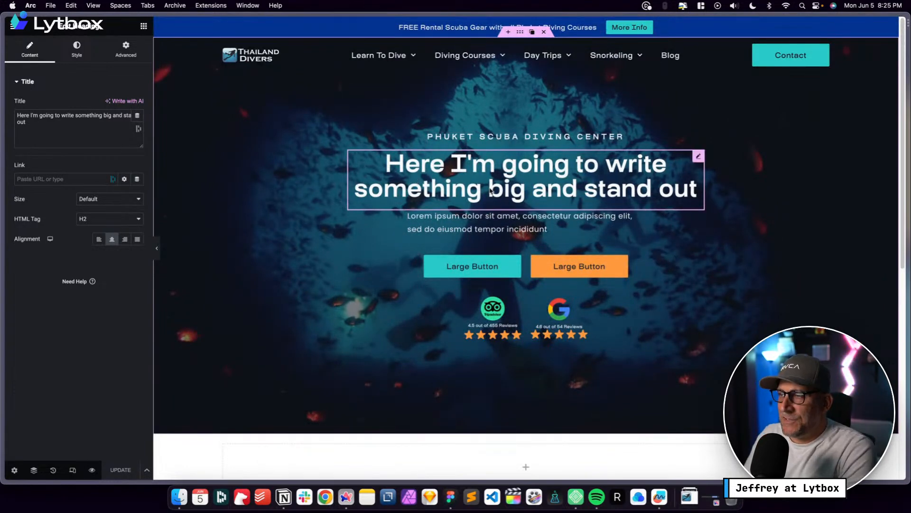
click(524, 223)
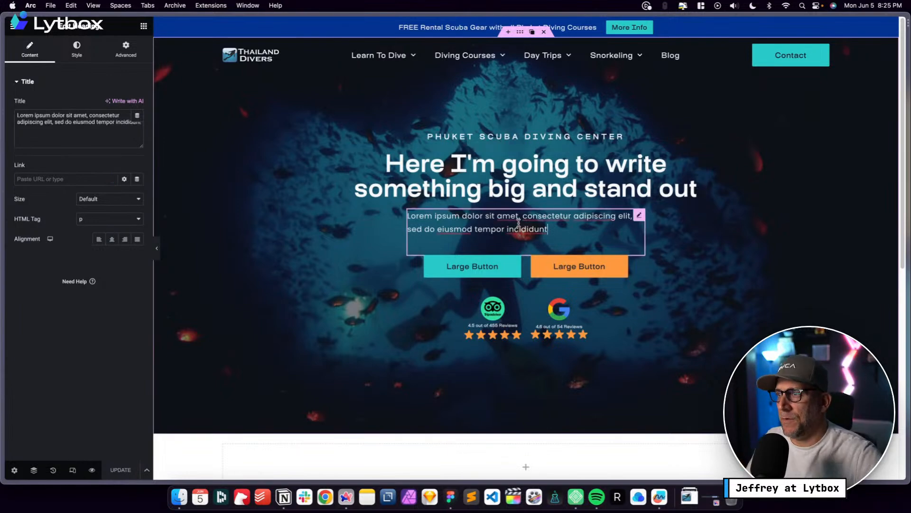
click(112, 239)
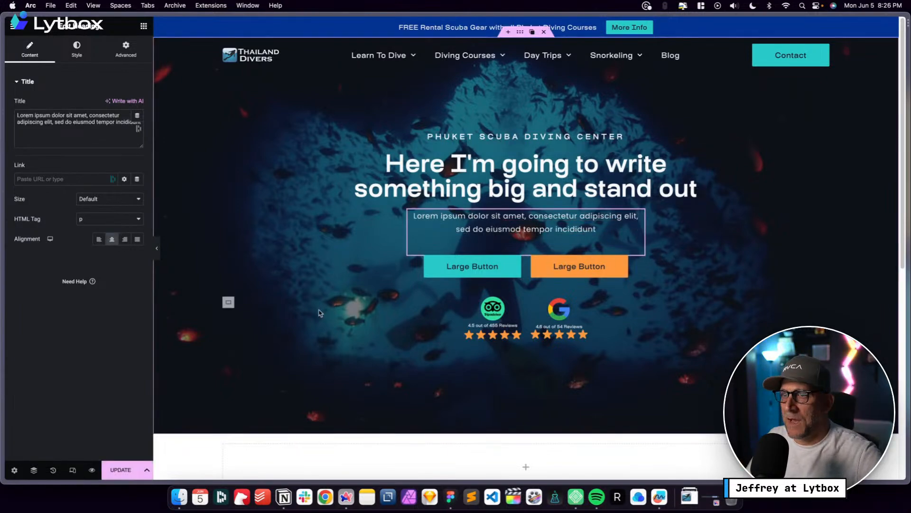
Switch to the Thailand Dive WF board in Freeform and compare its hero, review badge and primary CTA sketches with the banner
key(ctrl+Left)
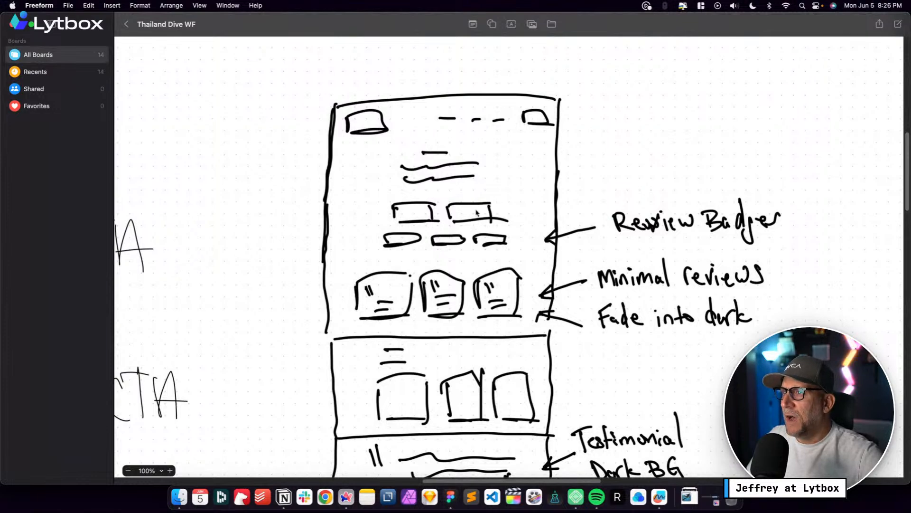
key(ctrl+Right)
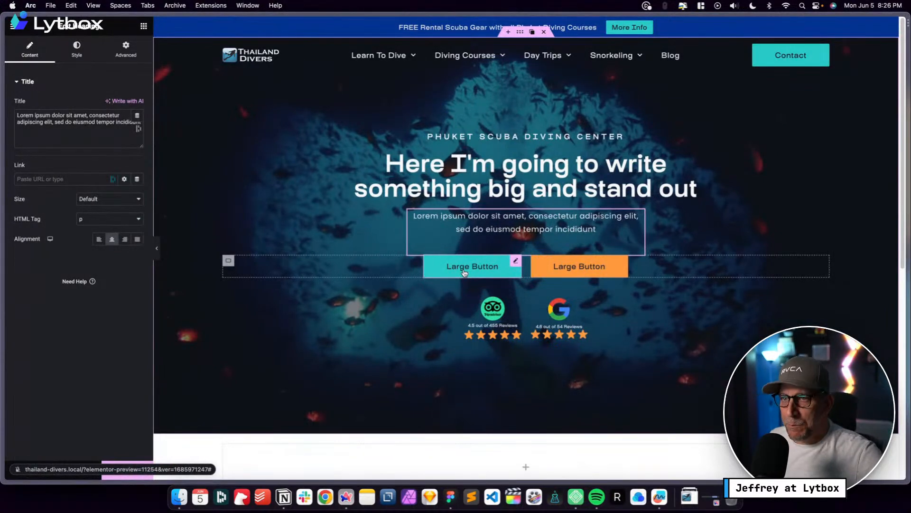
key(ctrl+Left)
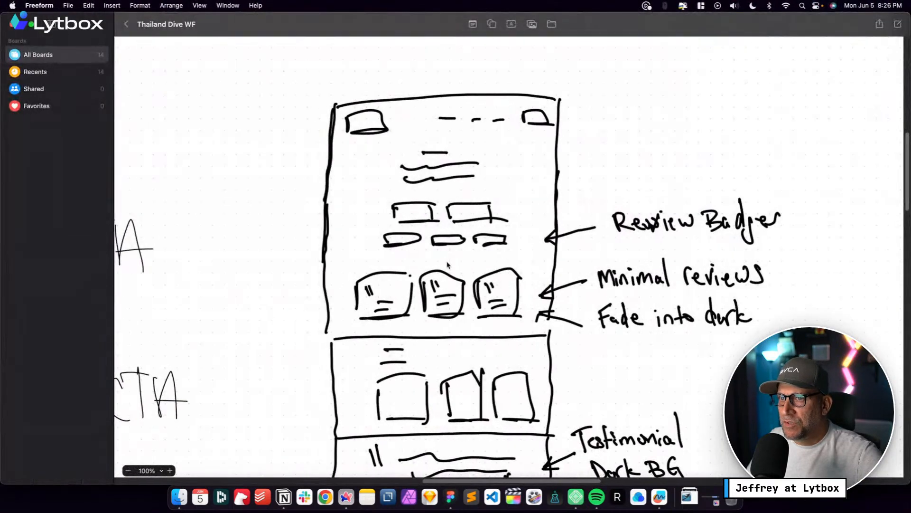
scroll(449, 265, left, 5)
scroll(448, 264, left, 10)
scroll(449, 265, down, 3)
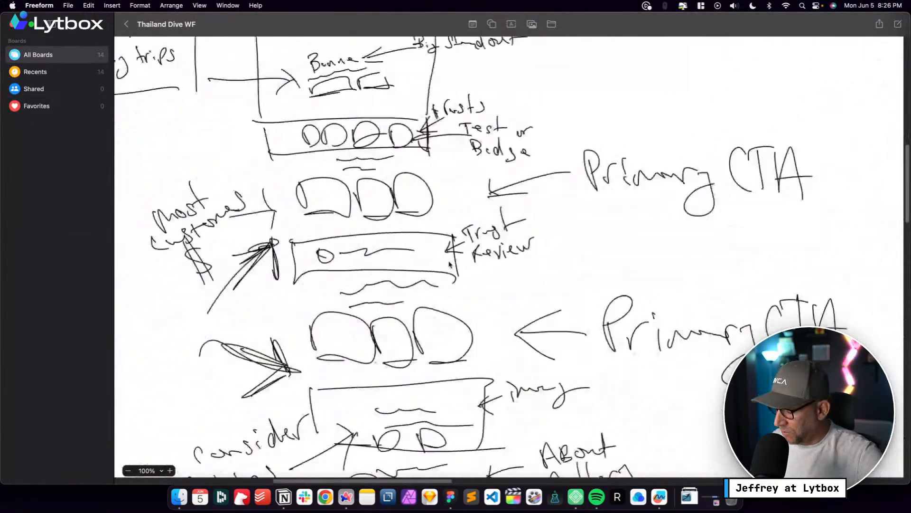
key(ctrl+Right)
Open the existing Thailand Divers site and examine the course cards in the Explore Scuba Diving in Phuket section
mouse_move(2, 285)
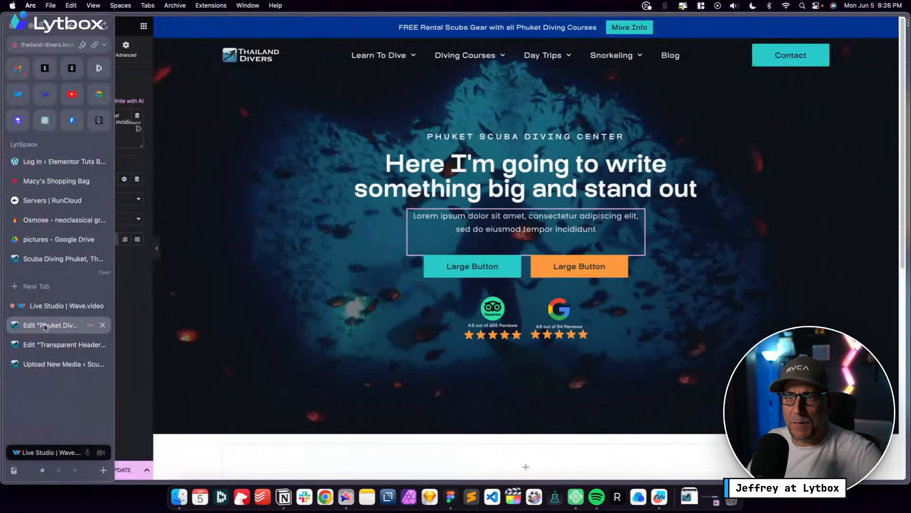
click(57, 259)
scroll(379, 260, down, 10)
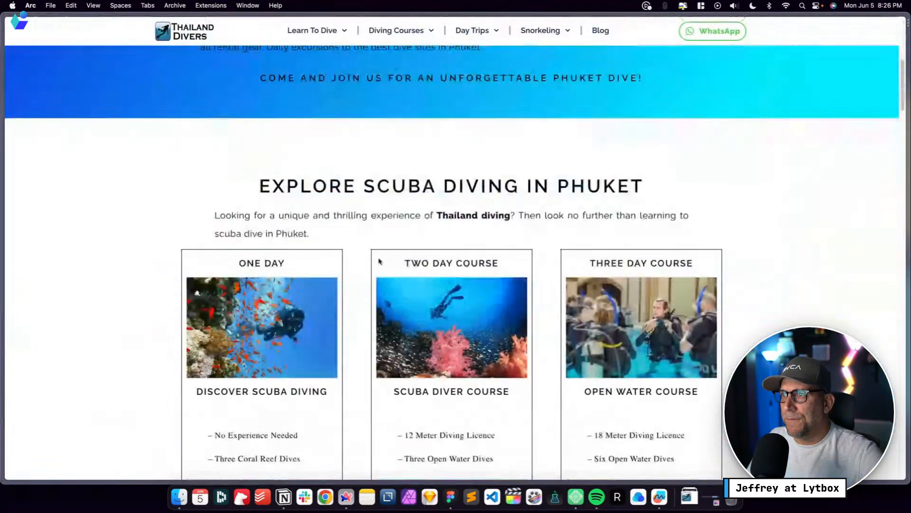
scroll(381, 260, down, 2)
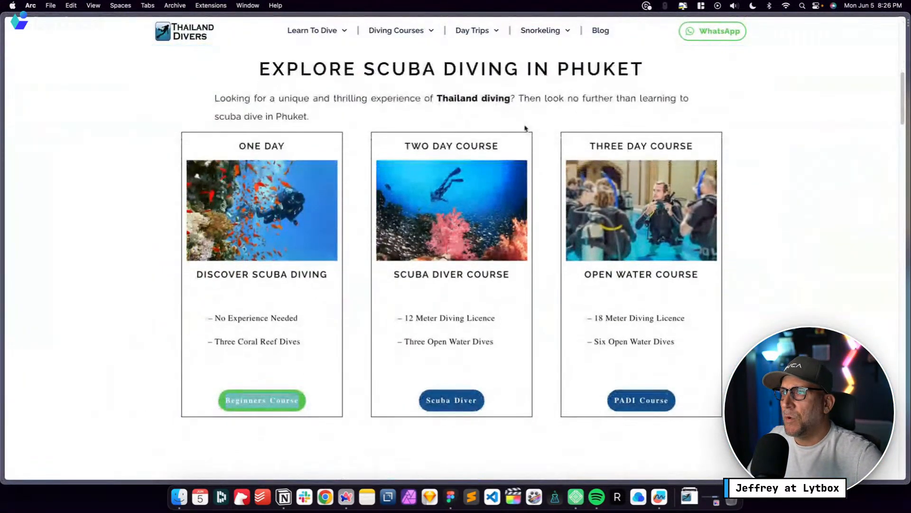
drag(408, 146, 525, 149)
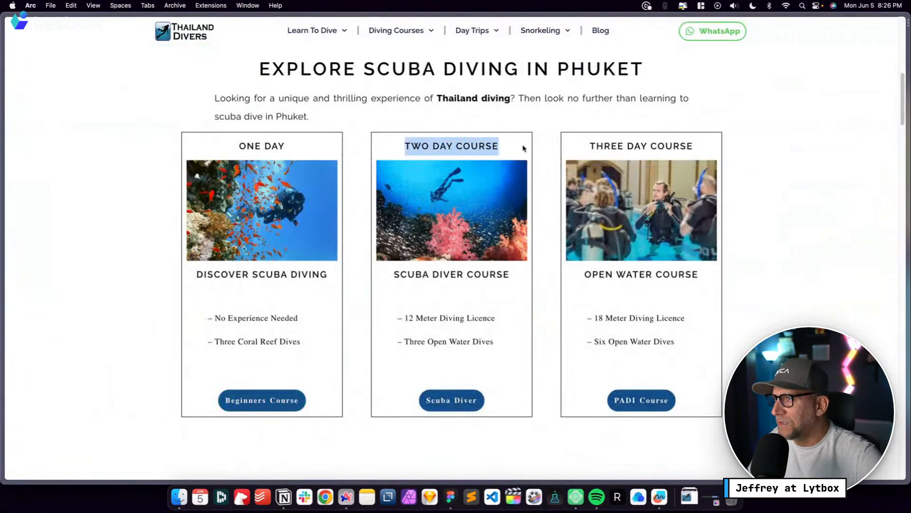
click(524, 149)
scroll(578, 200, down, 2)
scroll(577, 200, down, 1)
scroll(469, 162, up, 4)
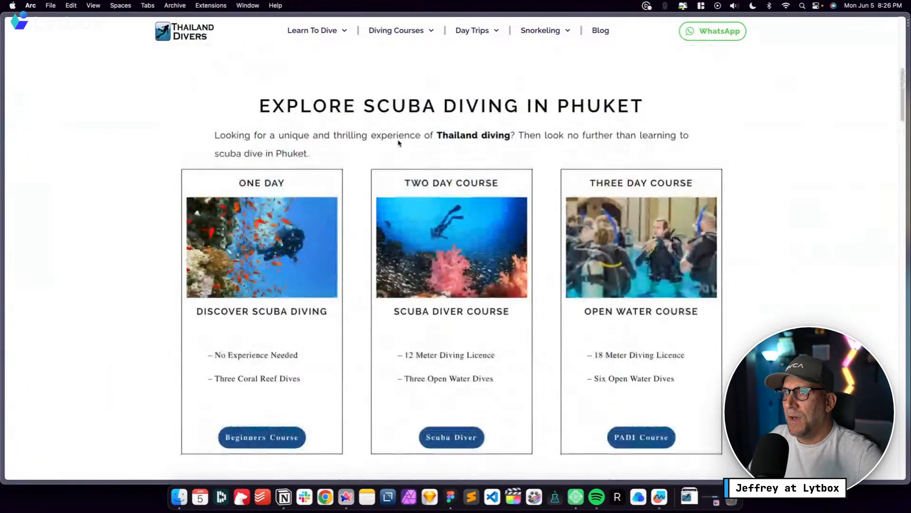
key(ctrl+Left)
key(ctrl+Right)
key(ctrl+Right)
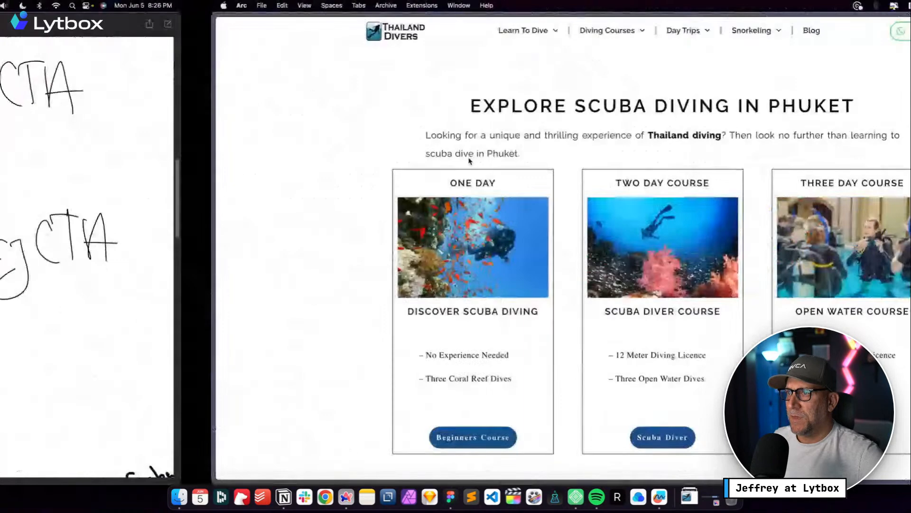
key(ctrl+Left)
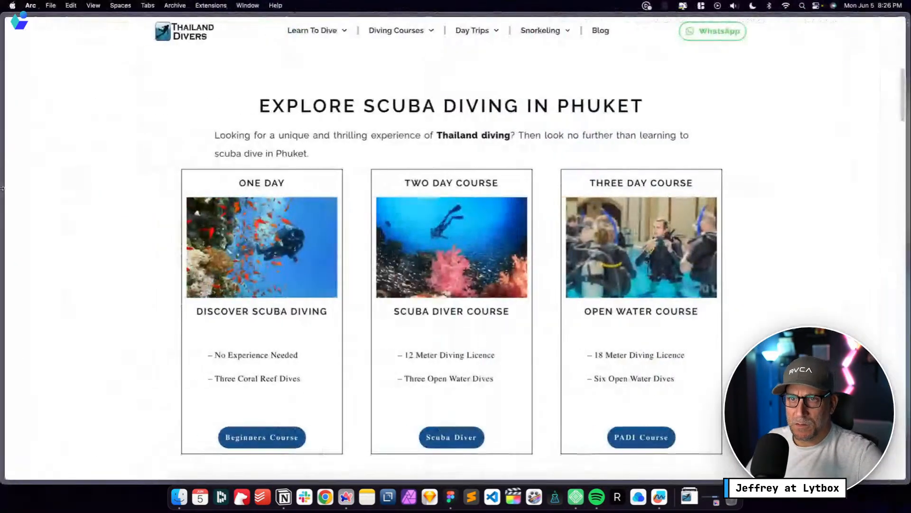
Return to the Phuket Dive Center page in Elementor and change the teal banner button's text to "Diving Courses"
mouse_move(39, 309)
click(41, 325)
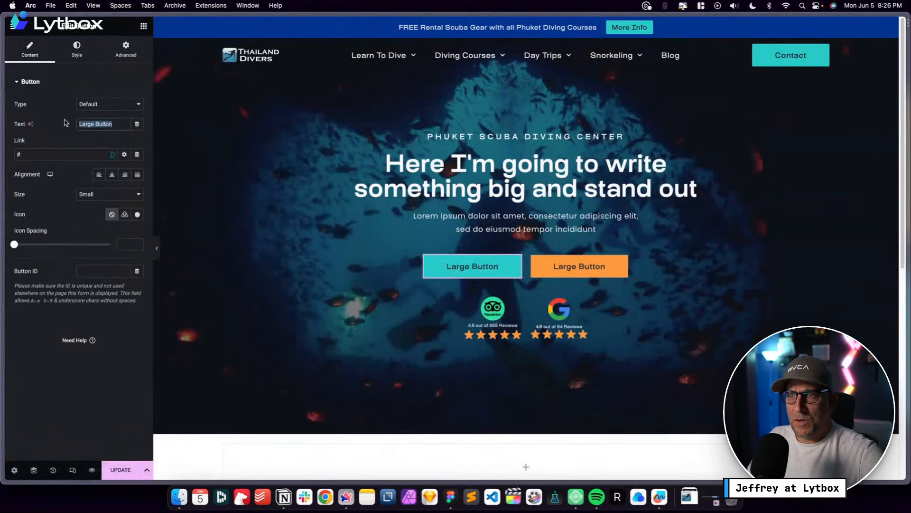
text(Di)
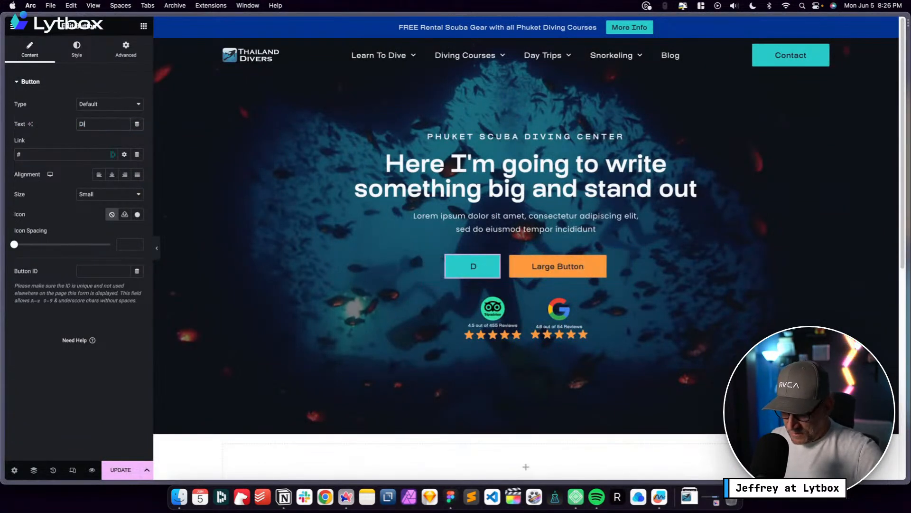
text(ving Course)
text(ses)
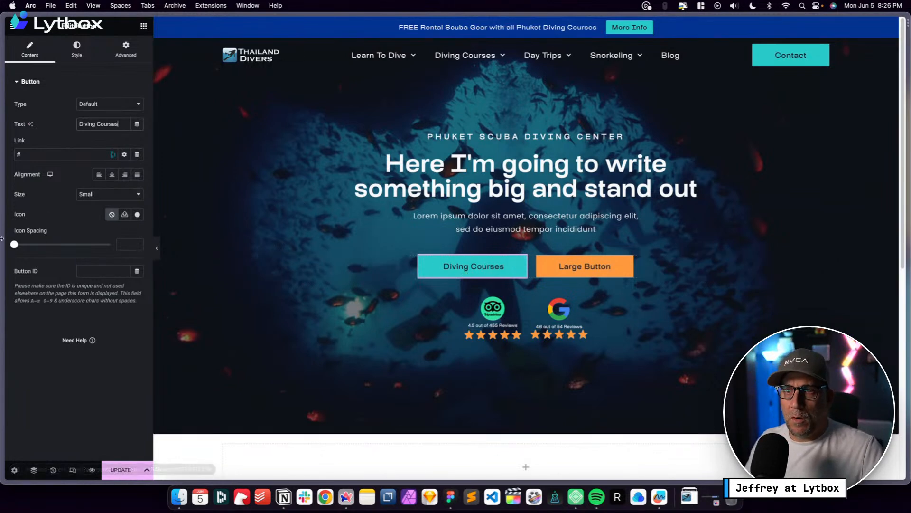
Switch to the existing Thailand Divers site and examine its dive trips cards for the second button's wording
mouse_move(3, 247)
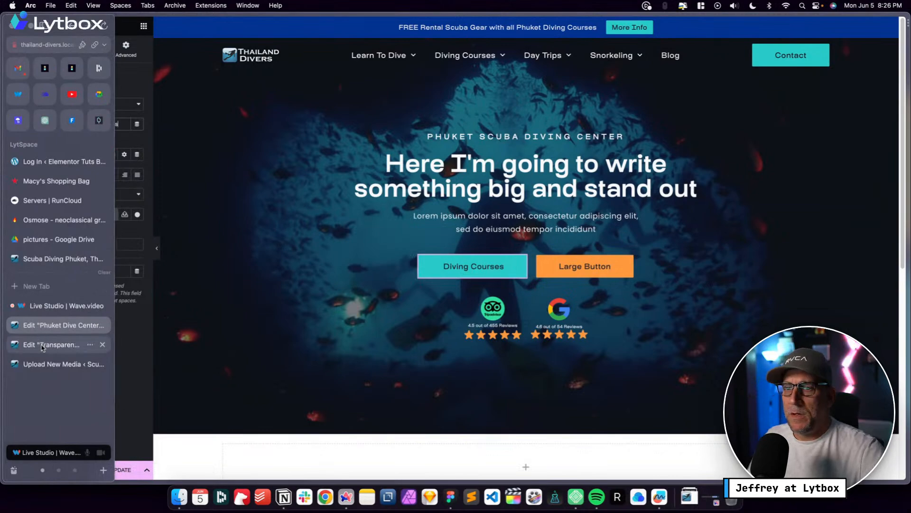
click(57, 259)
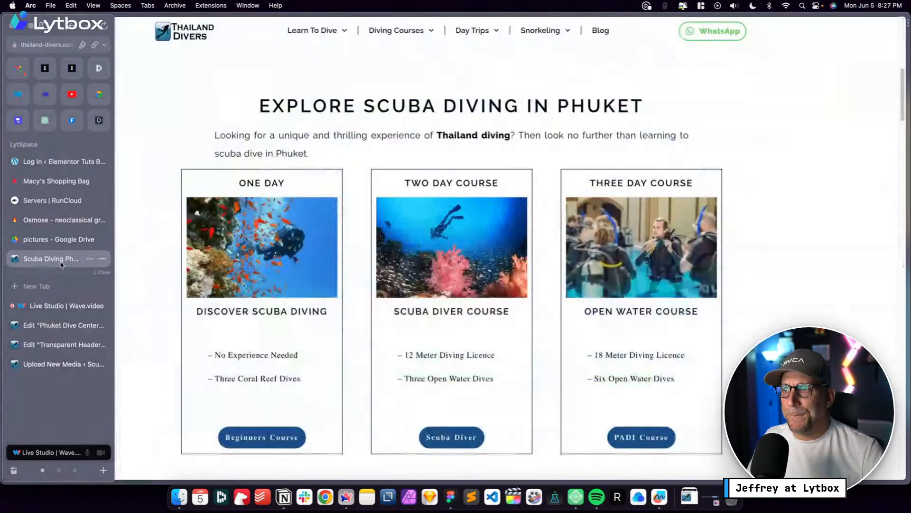
scroll(427, 312, down, 12)
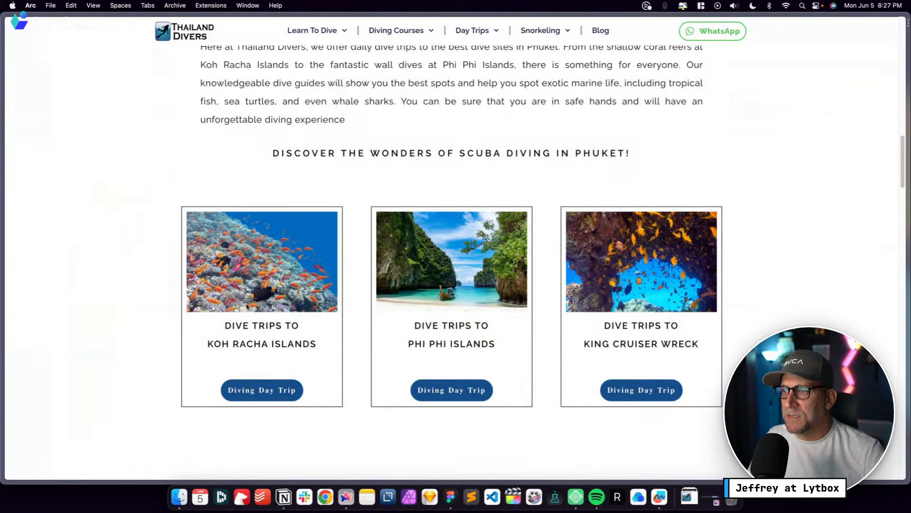
Return to the Phuket Dive Center page in Elementor and change the orange banner button's text to "Dive Trips"
mouse_move(2, 308)
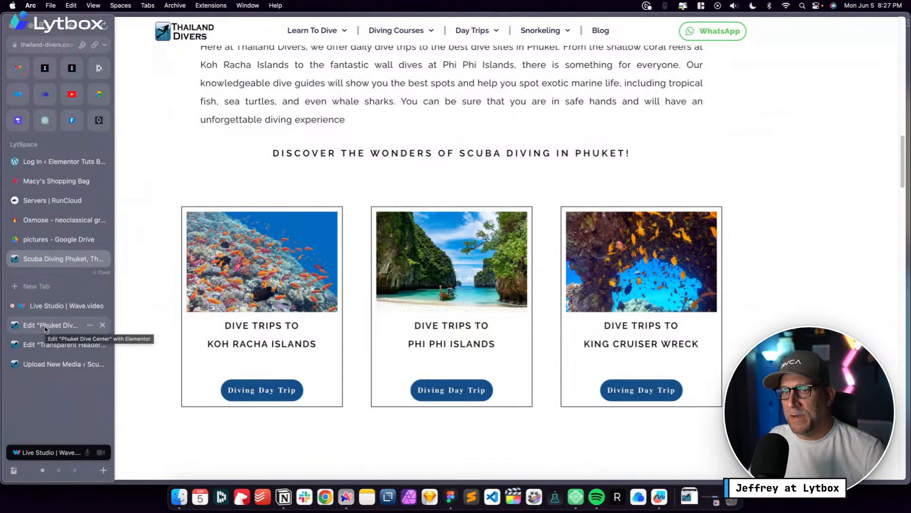
click(48, 325)
click(626, 264)
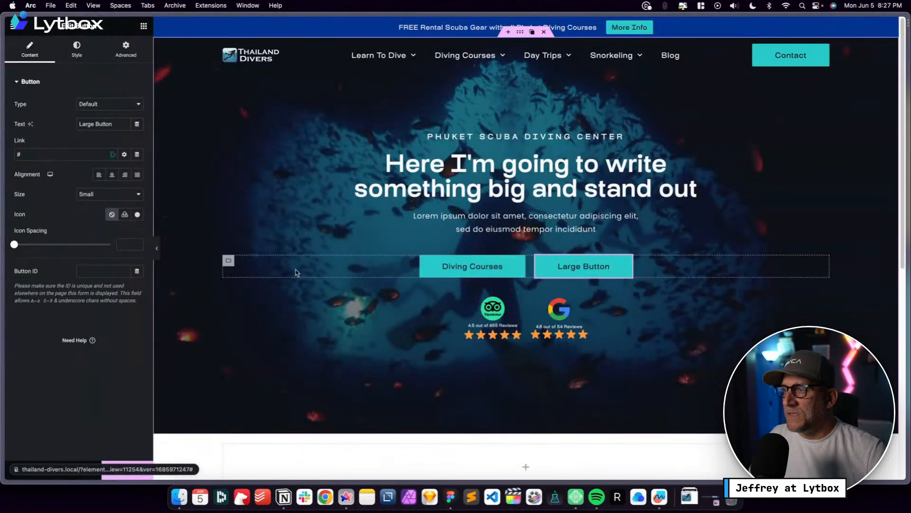
triple_click(114, 125)
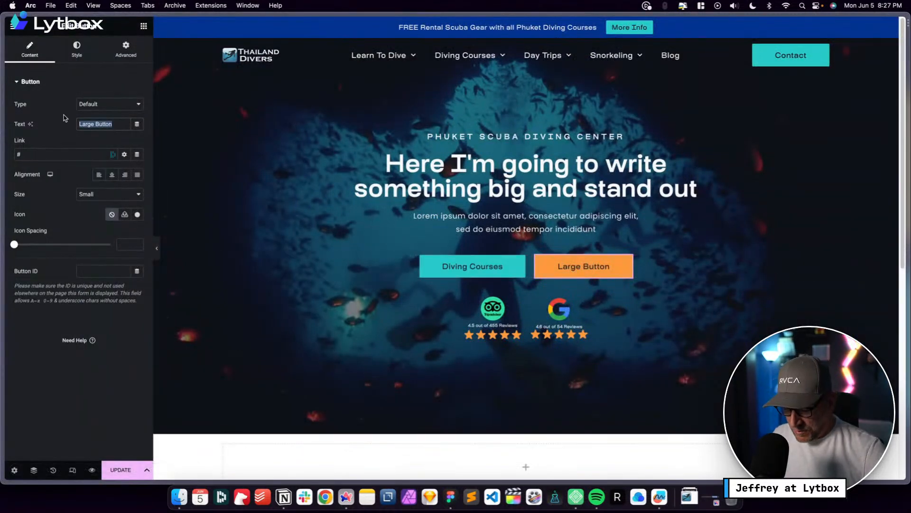
text(Drive Tr)
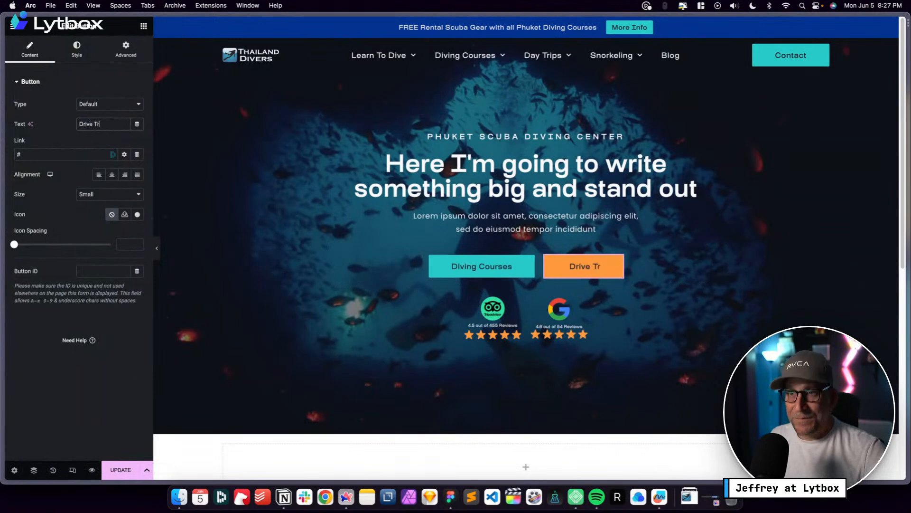
key(BackSpace)
key(BackSpace)
key(BackSpace)
key(BackSpace)
key(BackSpace)
key(BackSpace)
key(BackSpace)
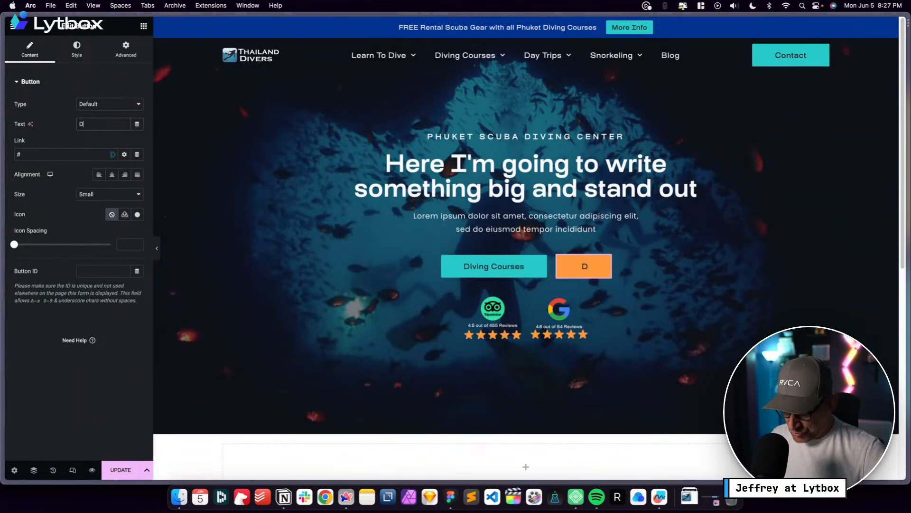
text(ive Trips)
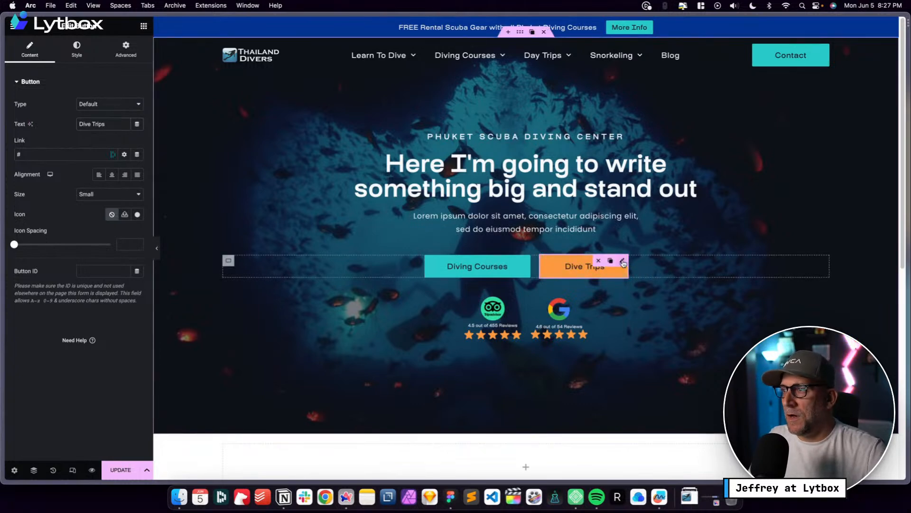
Try a custom width of 240 px on the Dive Trips button
click(126, 50)
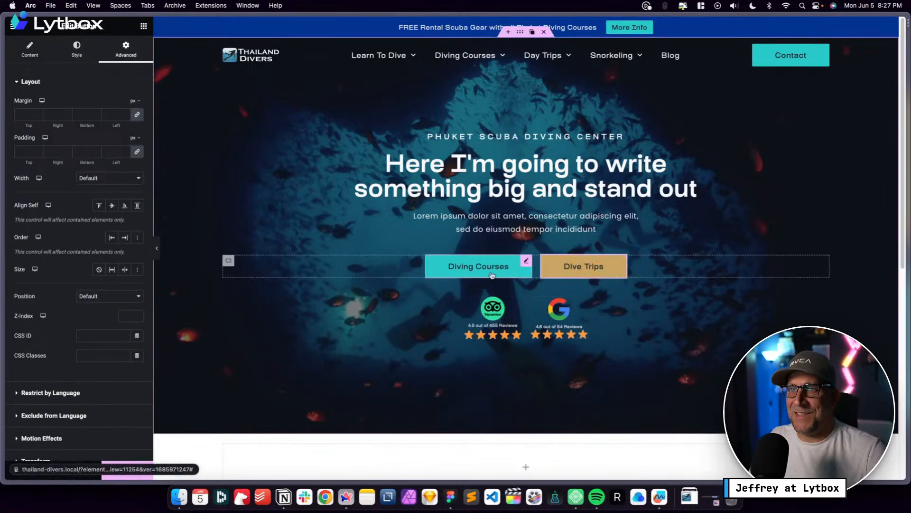
click(108, 178)
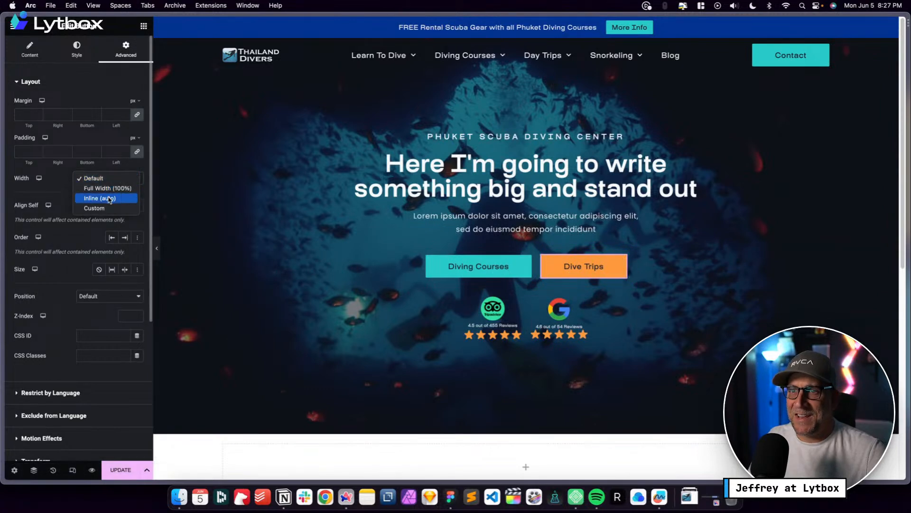
click(95, 208)
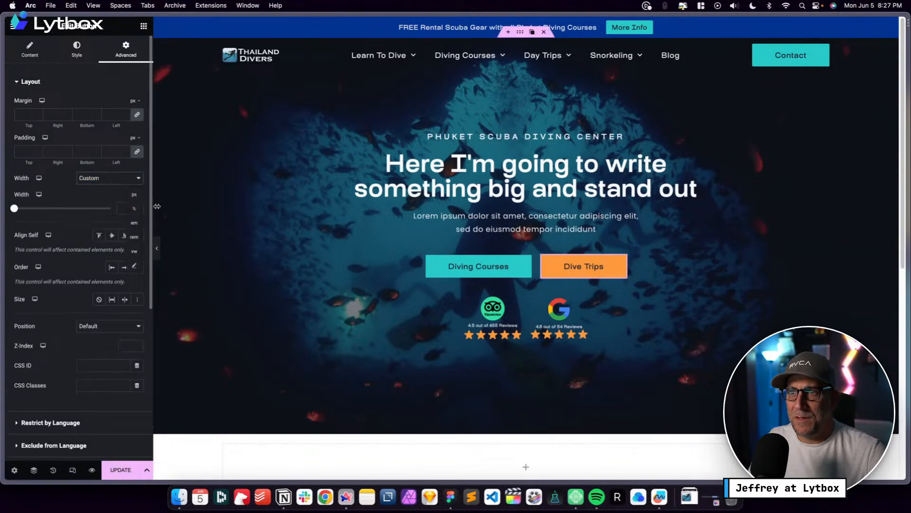
click(123, 208)
text(12)
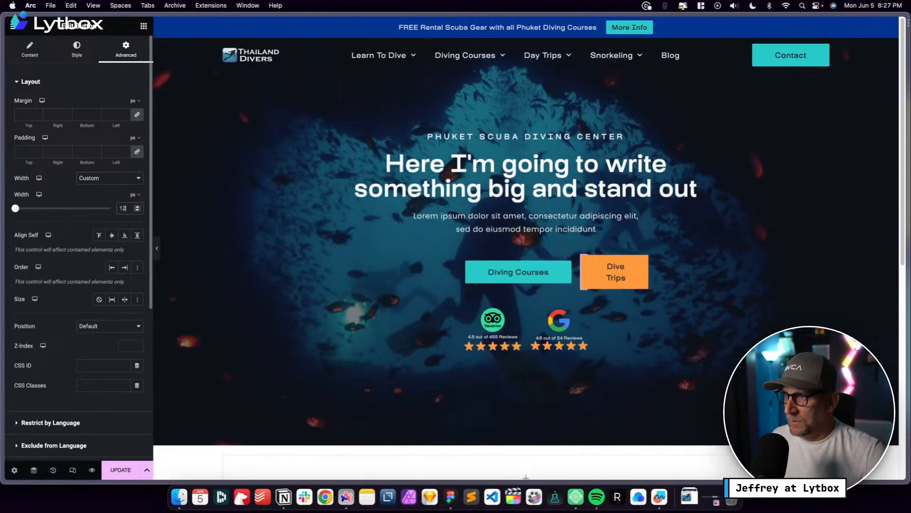
text(2)
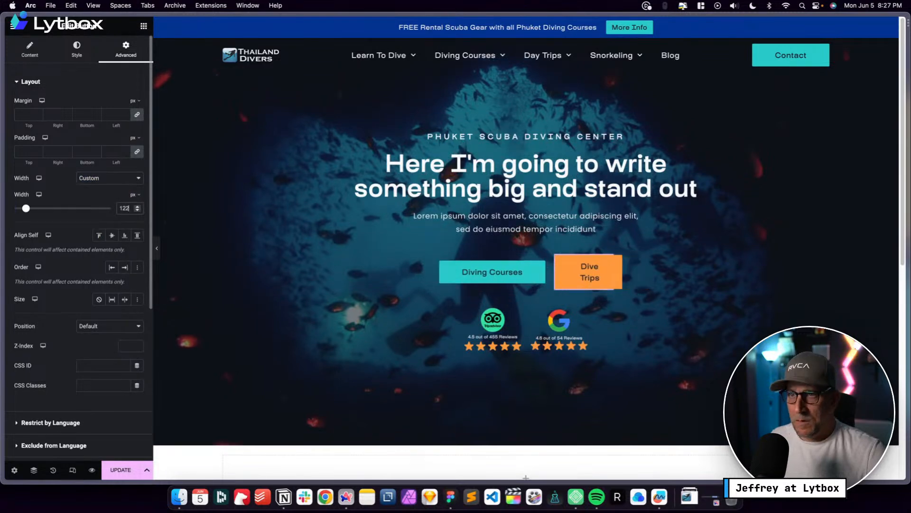
key(BackSpace)
key(BackSpace)
key(BackSpace)
text(2)
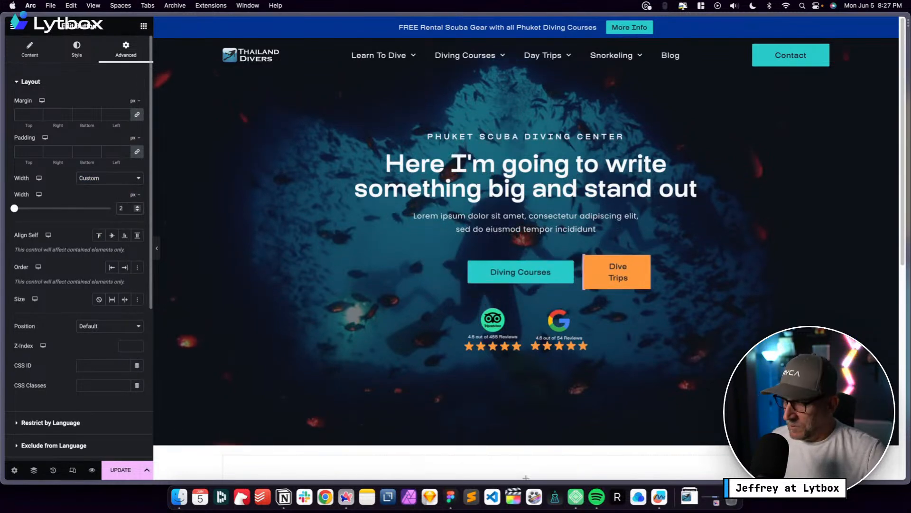
text(40)
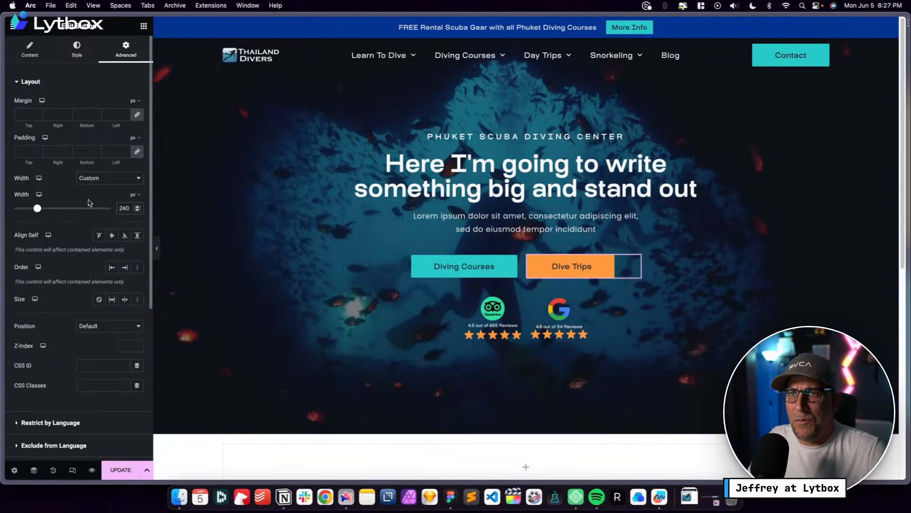
Clear the custom width value of the Dive Trips button
click(136, 238)
click(136, 239)
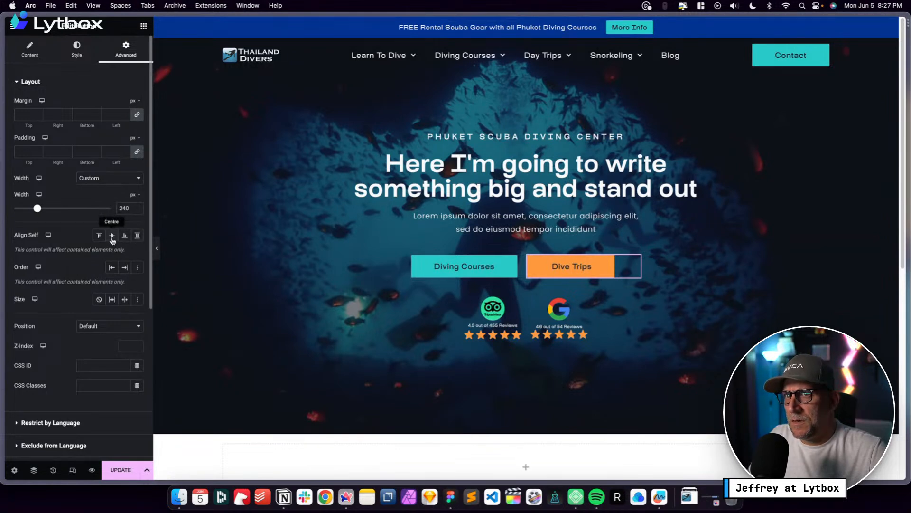
scroll(112, 240, down, 1)
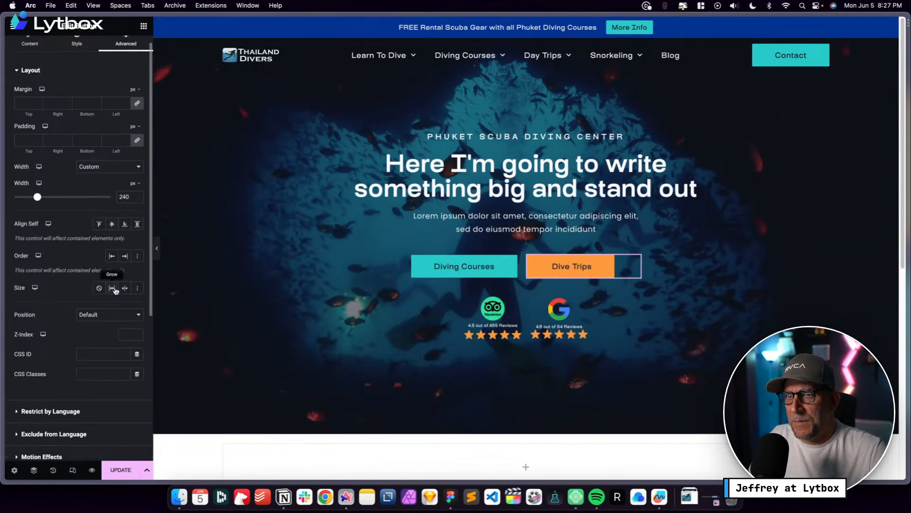
click(587, 268)
scroll(94, 163, up, 1)
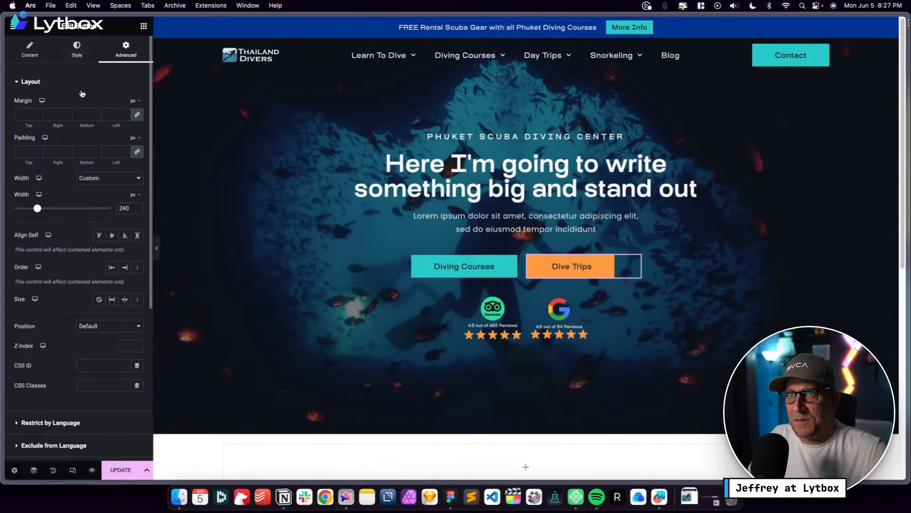
double_click(124, 208)
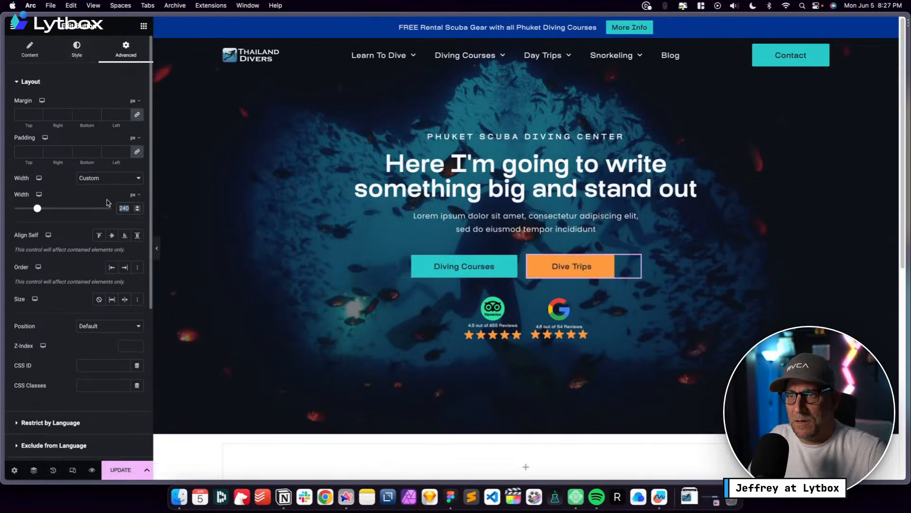
key(BackSpace)
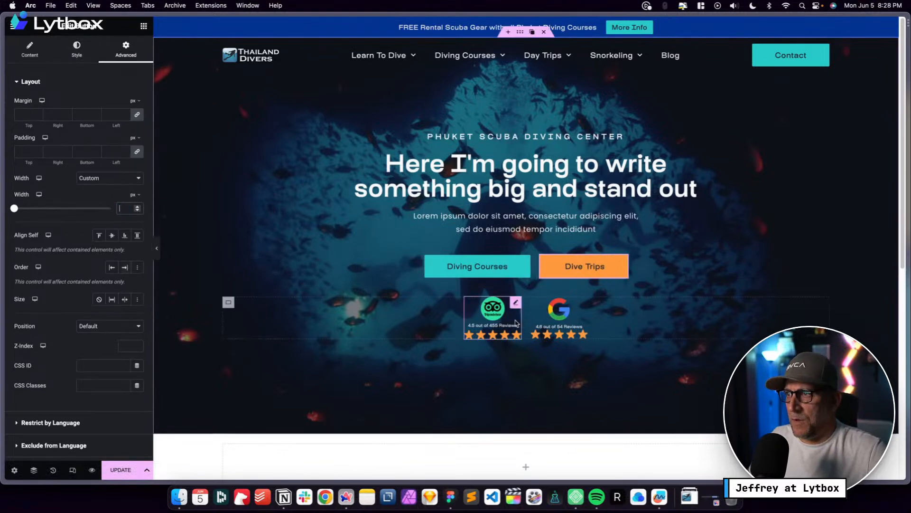
scroll(516, 359, down, 3)
scroll(516, 359, down, 1)
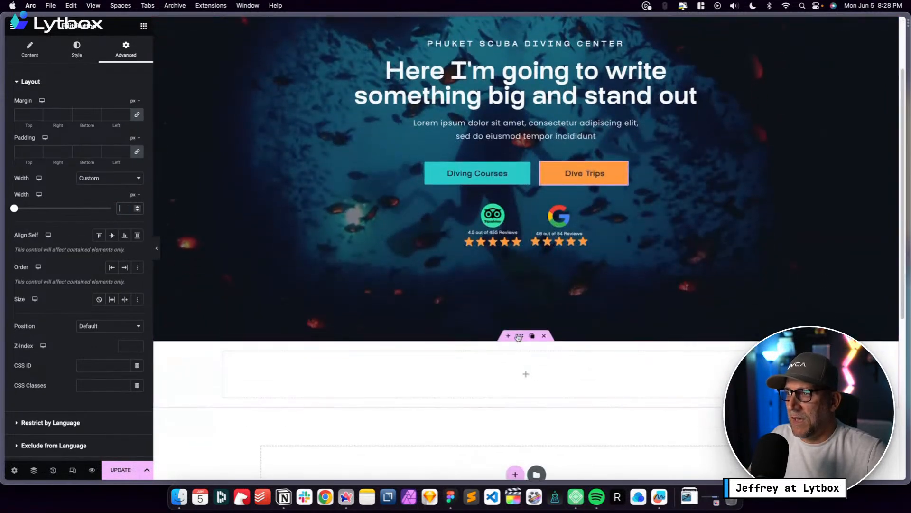
click(521, 343)
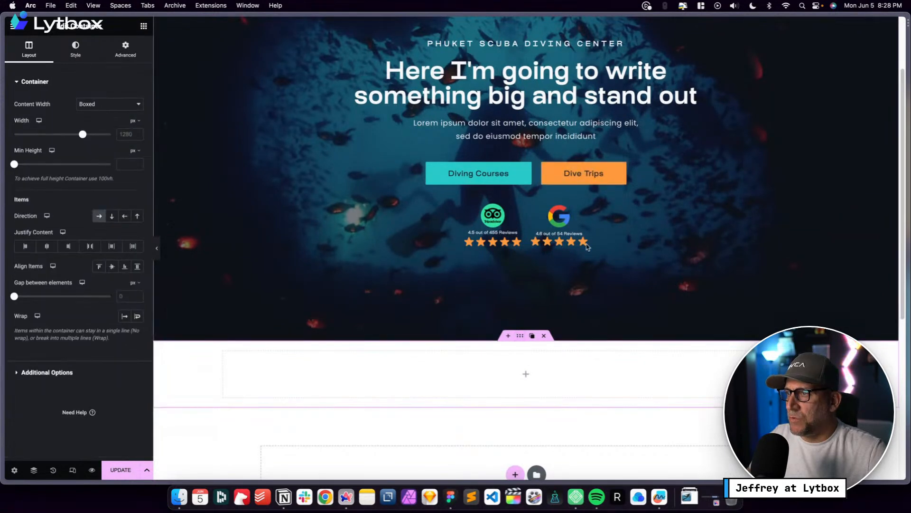
scroll(496, 320, up, 4)
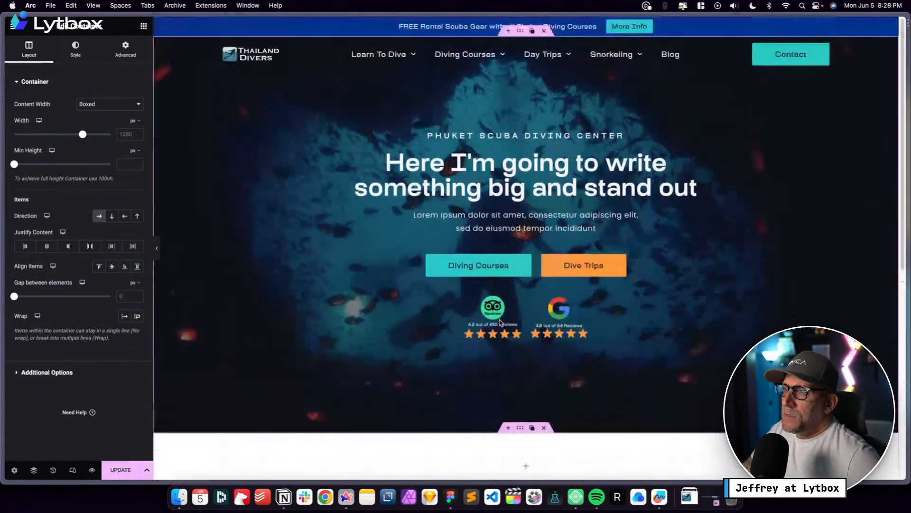
scroll(428, 321, down, 2)
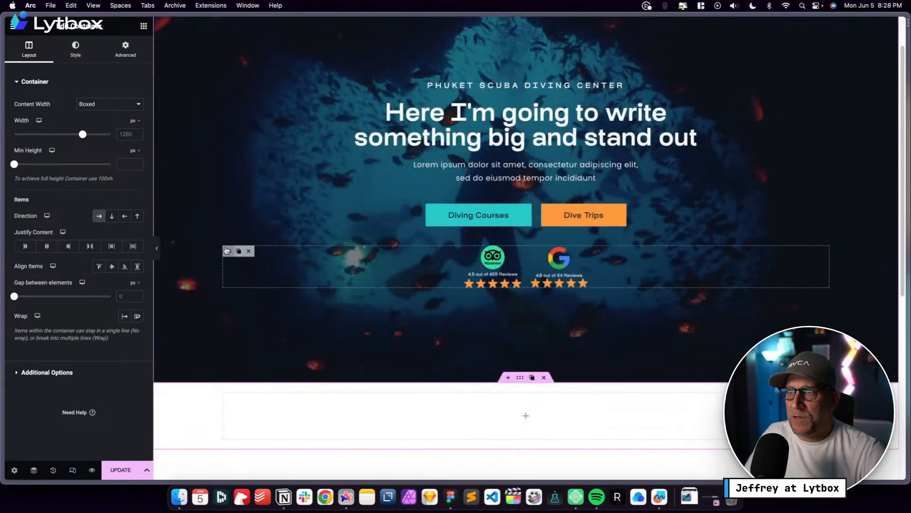
Add a container below the trust badges row in the banner section and name it "Banner Reviews"
click(236, 250)
click(144, 26)
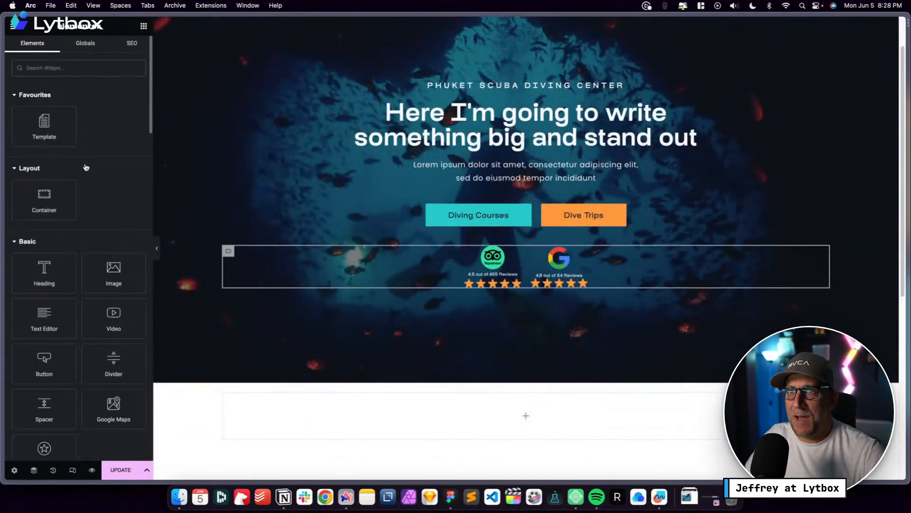
drag(45, 207, 260, 289)
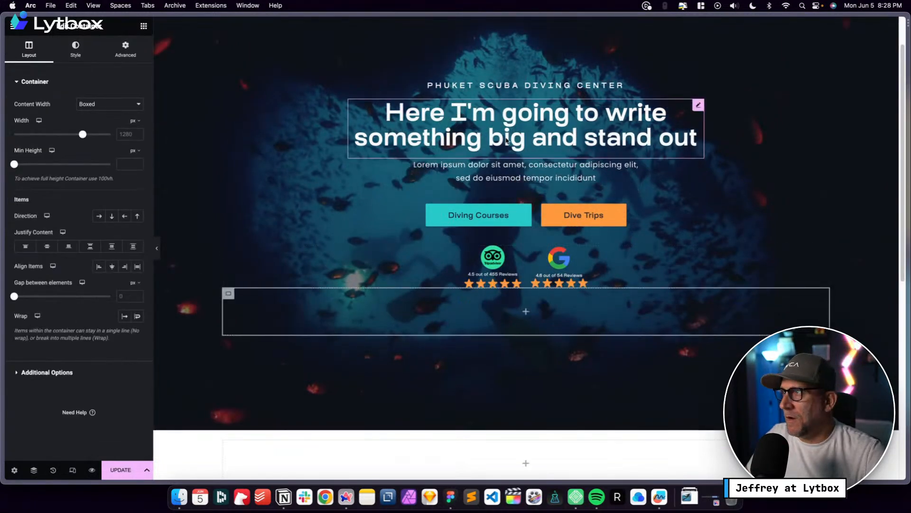
right_click(233, 290)
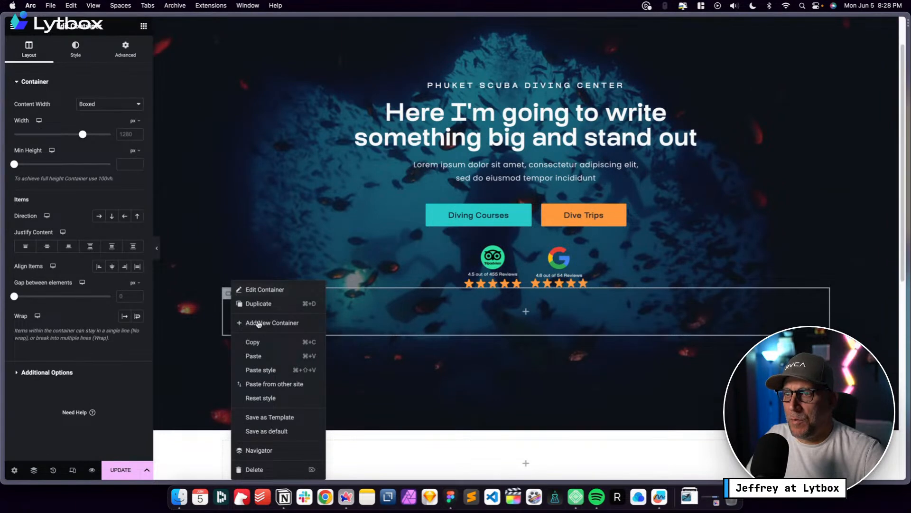
click(265, 450)
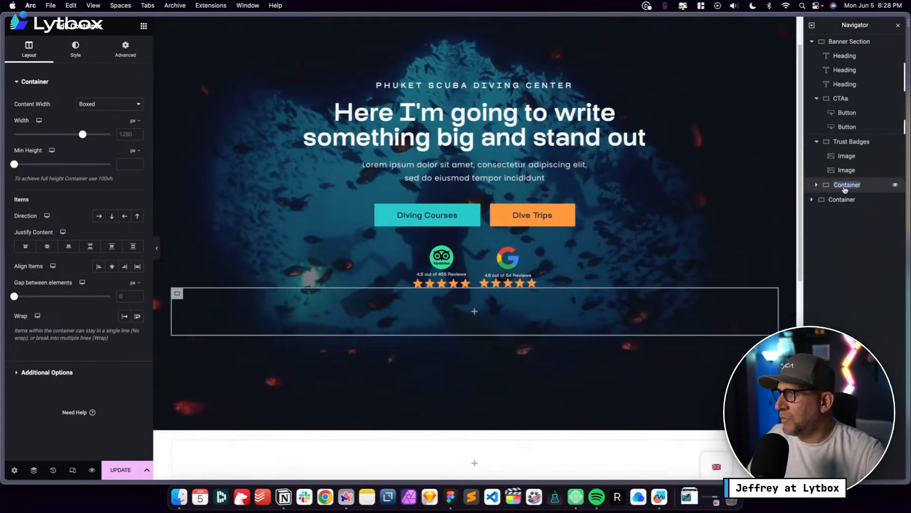
text(Banner Reviews)
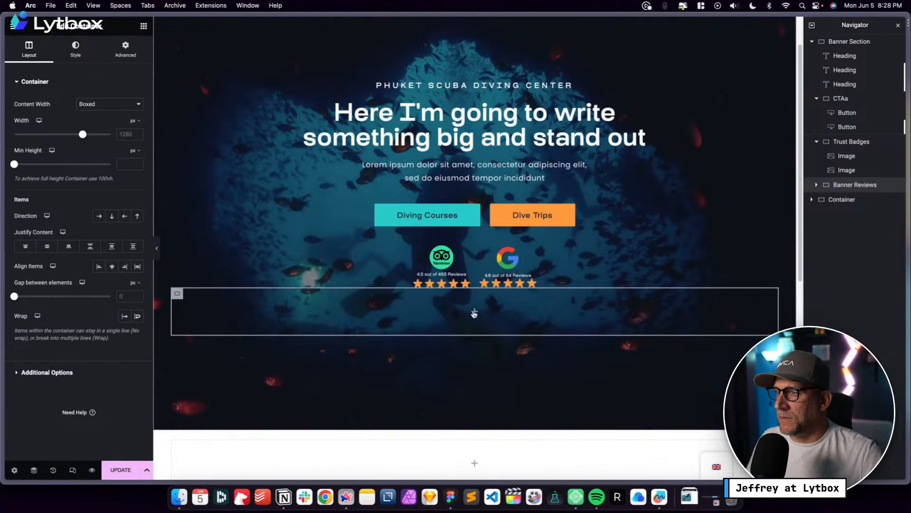
Nest a new container inside the Banner Reviews container
click(475, 311)
drag(40, 204, 323, 300)
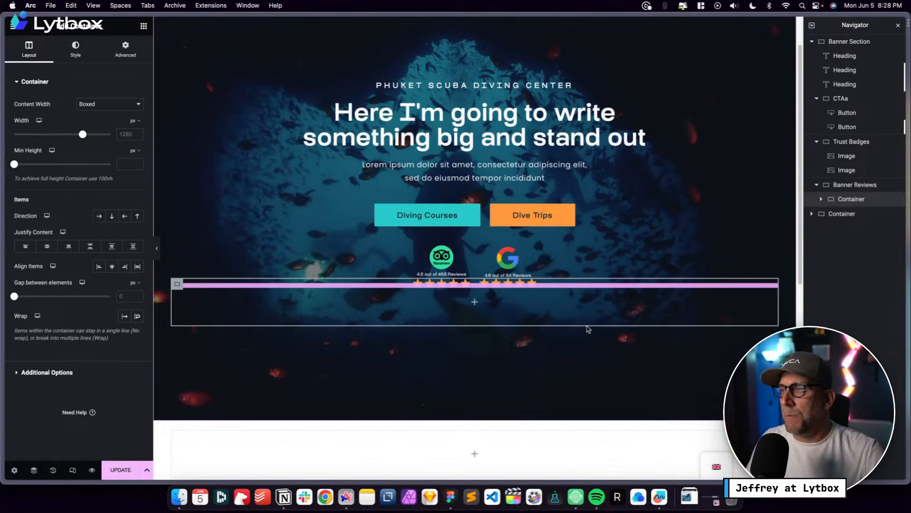
scroll(562, 317, up, 2)
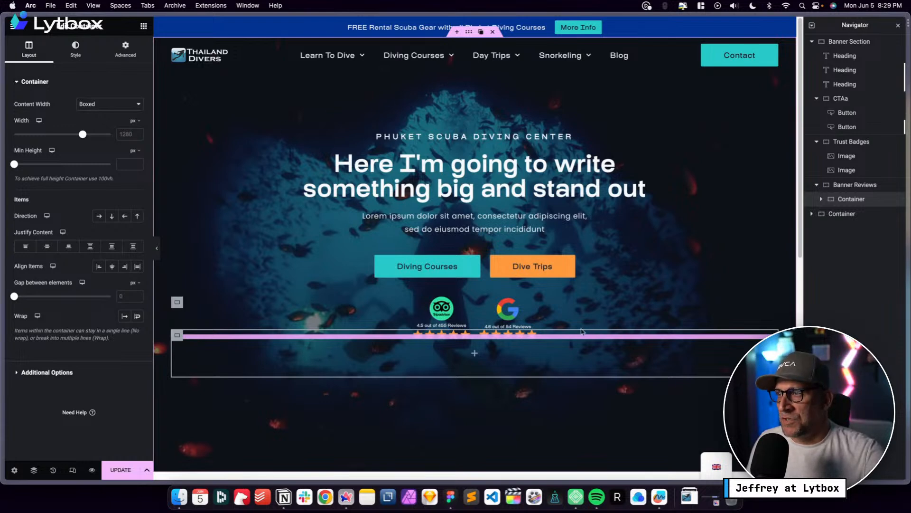
scroll(311, 147, down, 4)
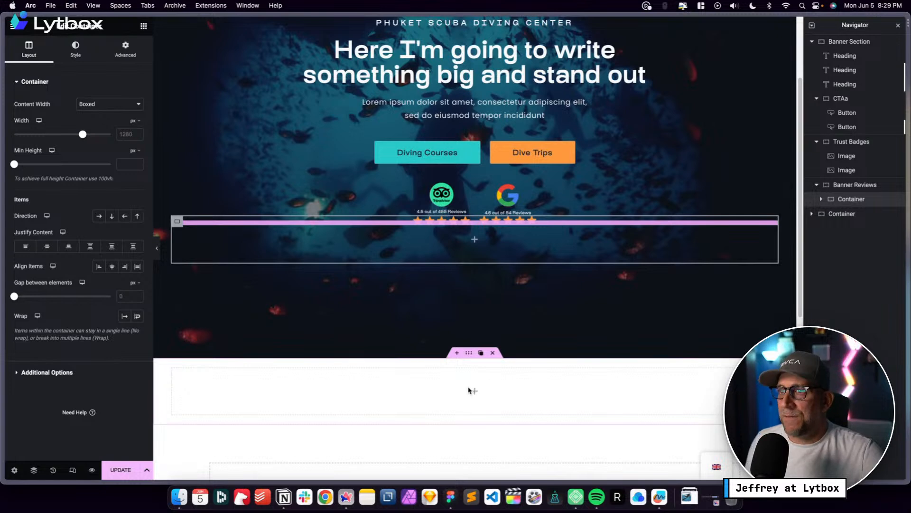
scroll(375, 266, up, 3)
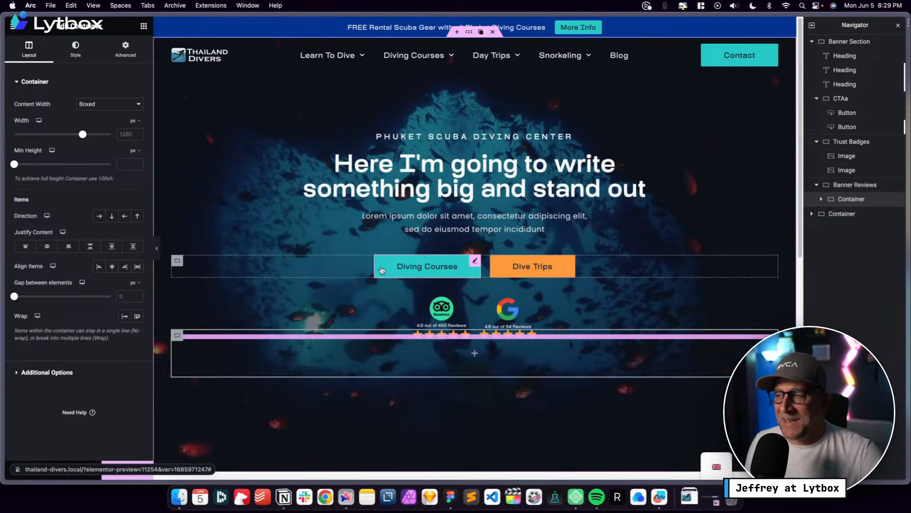
scroll(381, 269, down, 3)
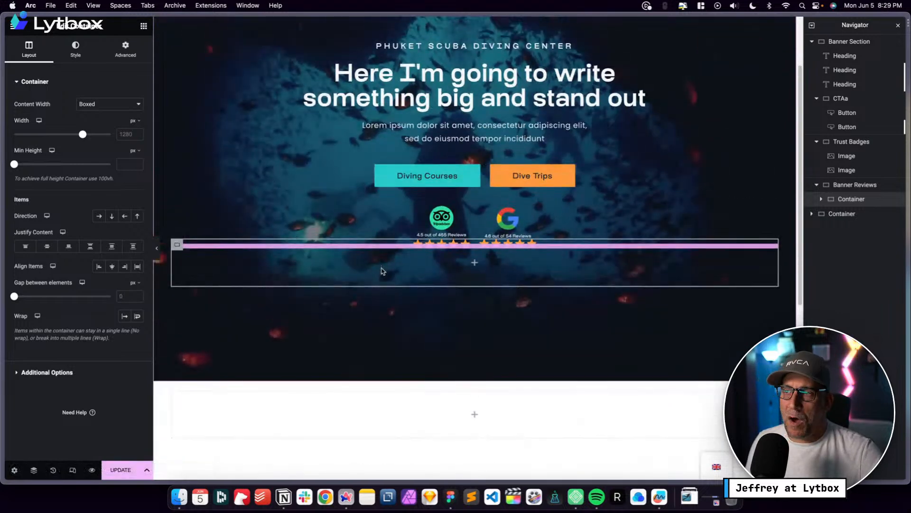
scroll(383, 270, down, 8)
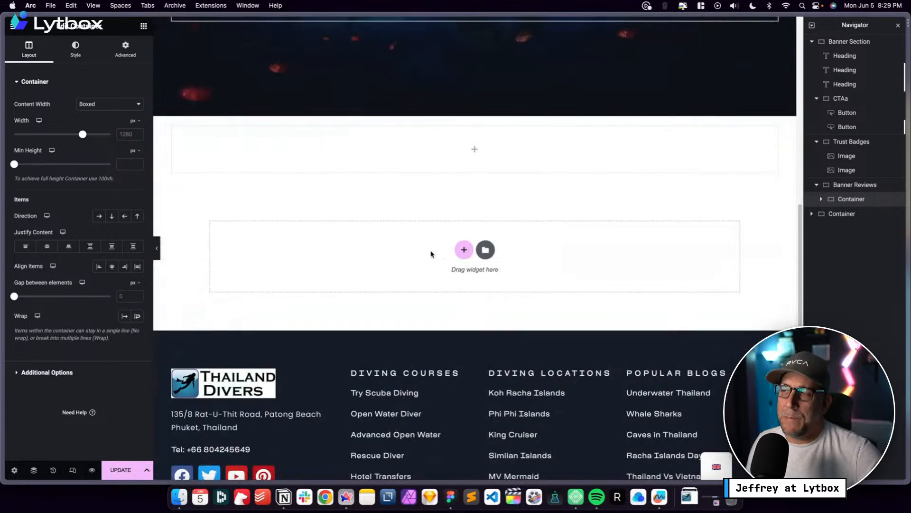
scroll(431, 254, down, 1)
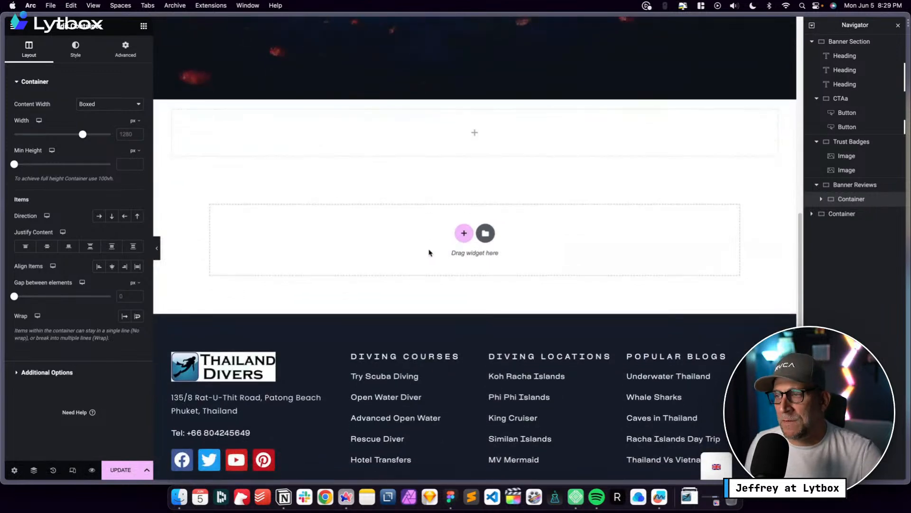
scroll(451, 267, up, 7)
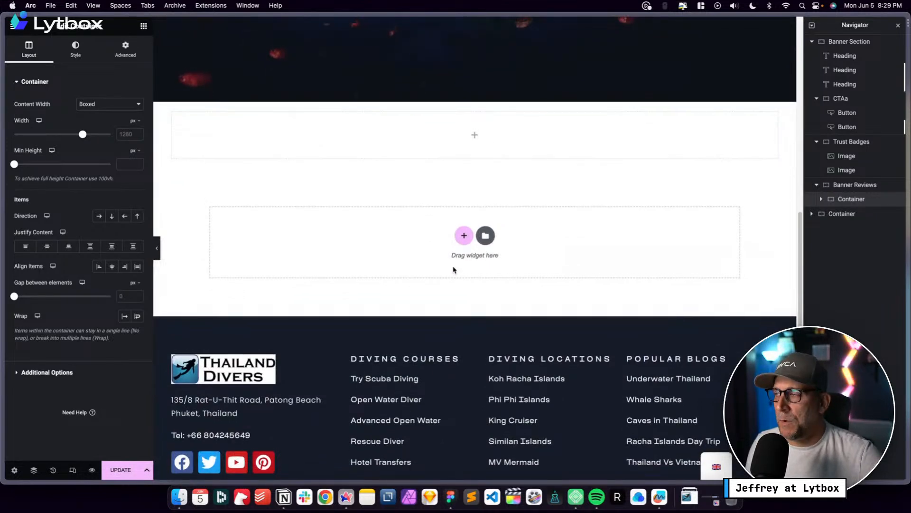
Rename the container nested inside Banner Reviews as "Review"
scroll(454, 269, up, 1)
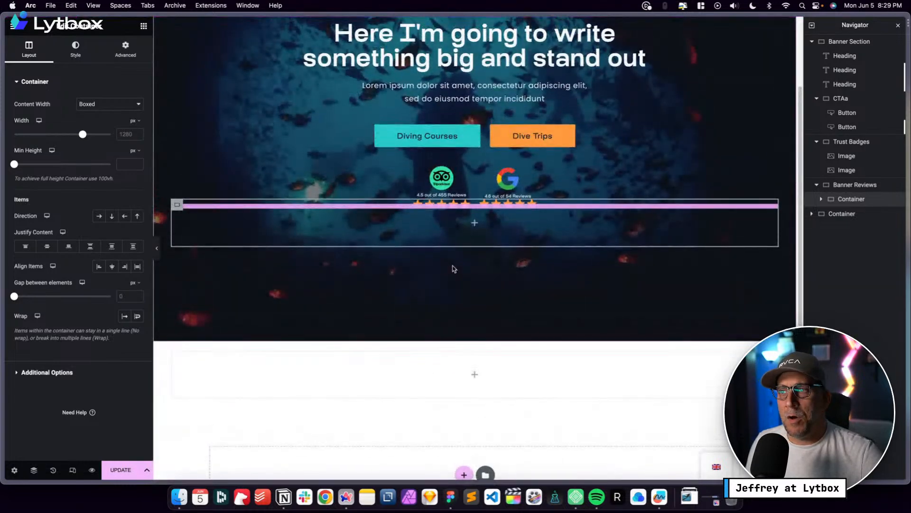
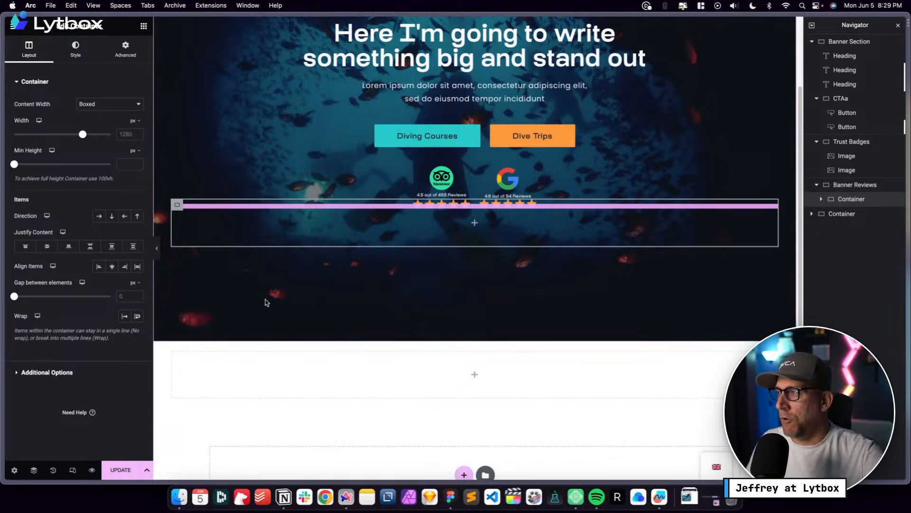
right_click(835, 199)
click(810, 196)
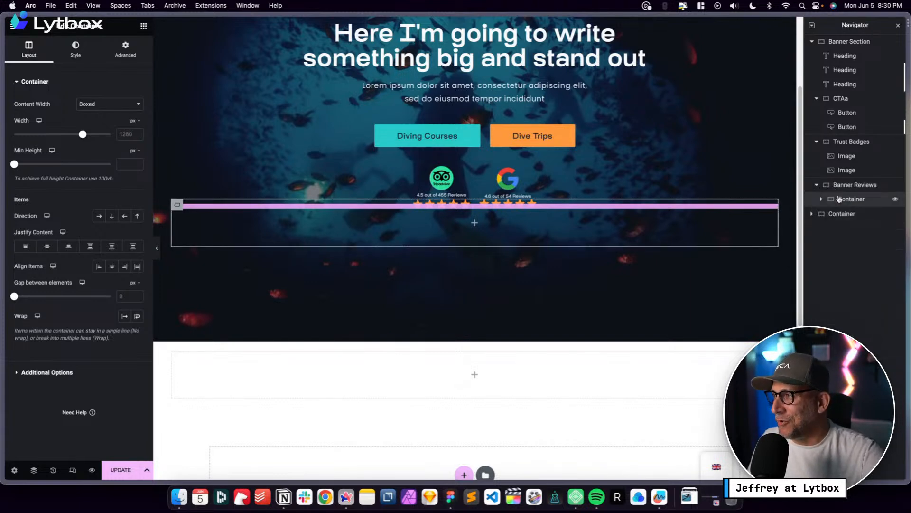
double_click(848, 199)
text(Review)
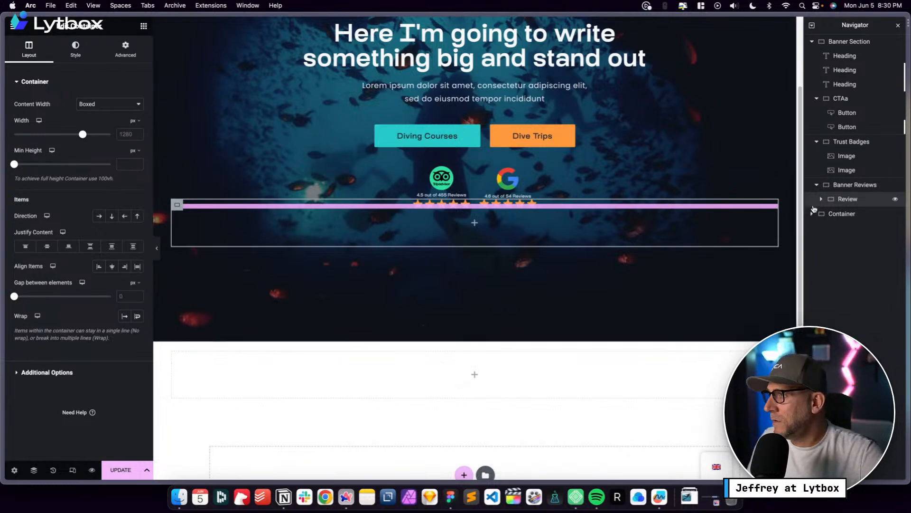
Add a Heading widget inside the Review container
click(822, 199)
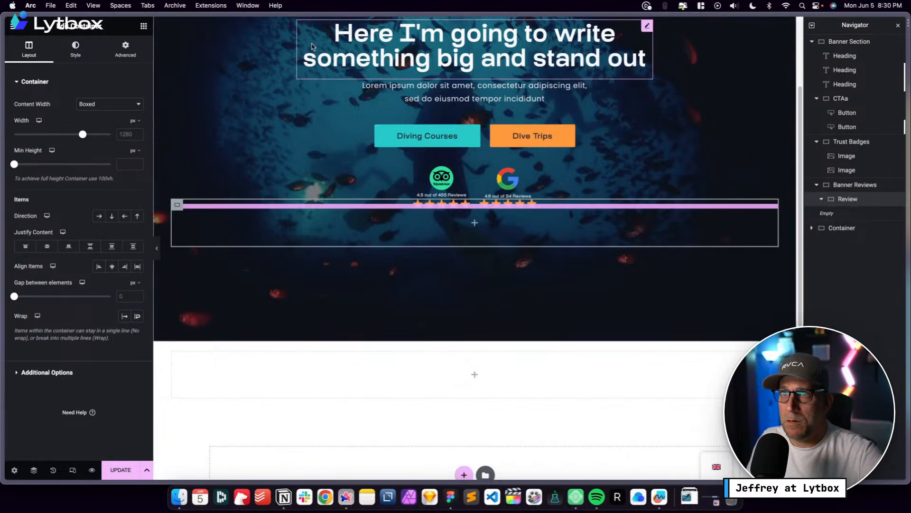
click(143, 26)
drag(44, 271, 204, 228)
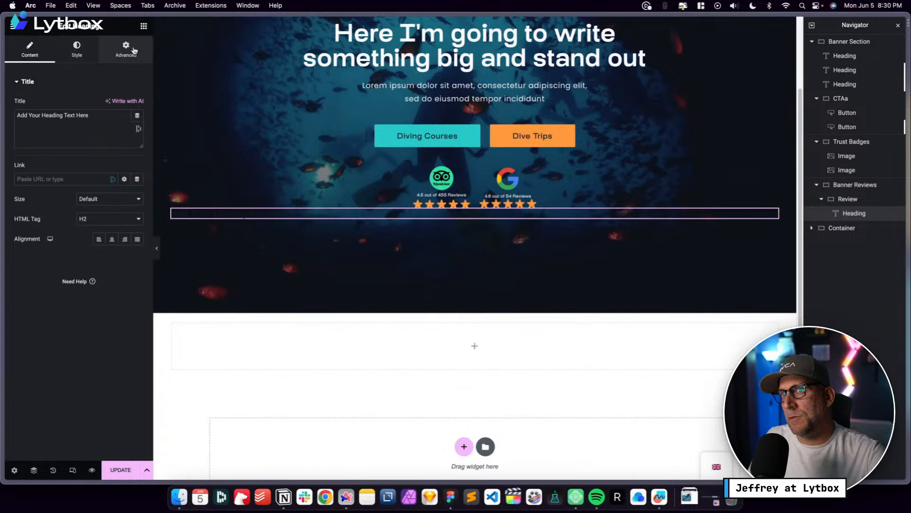
Add an Image widget above the heading in the Review container and open its media chooser
click(143, 26)
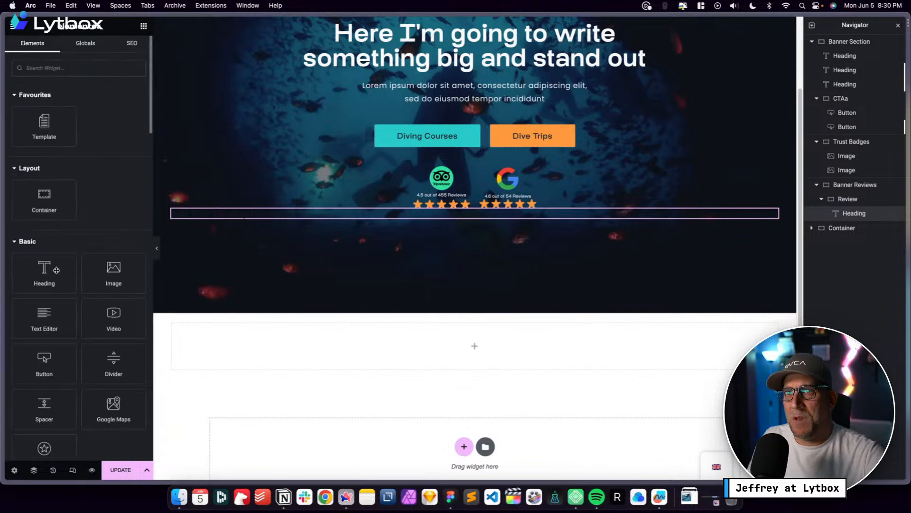
scroll(64, 279, down, 2)
scroll(64, 278, down, 3)
scroll(120, 232, up, 4)
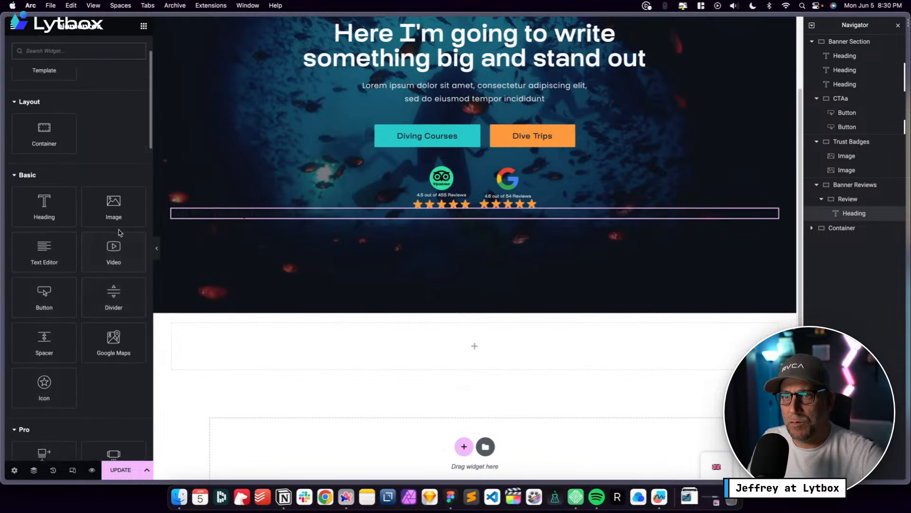
drag(114, 212, 240, 215)
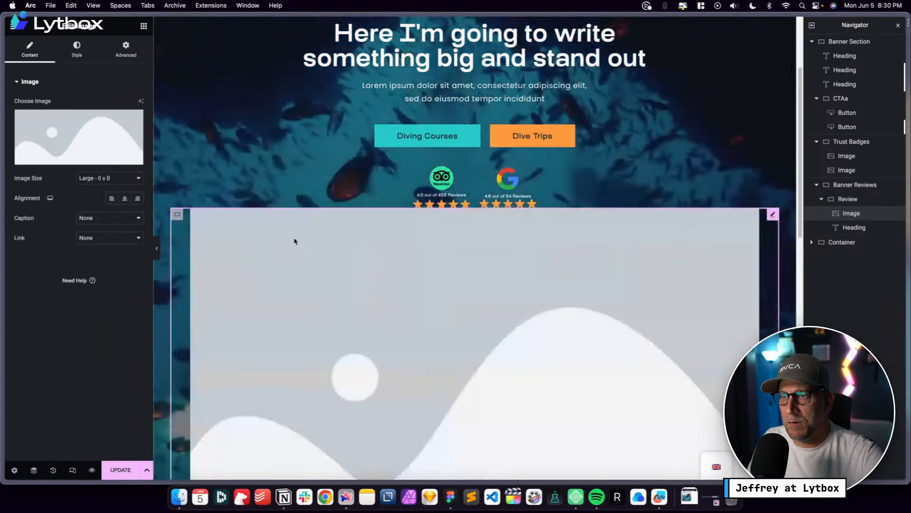
click(73, 143)
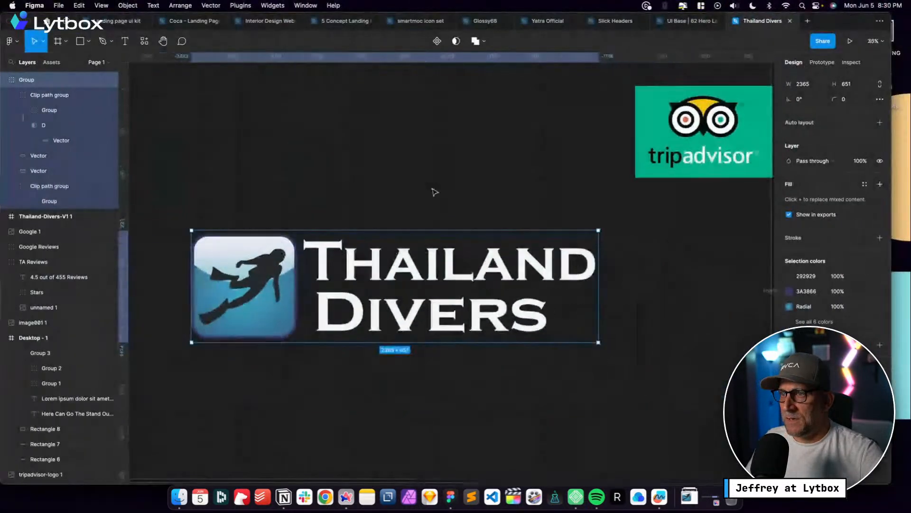
Switch to Figma and add a double quotation mark as text above the Thailand Divers logo, with font size 300
key(t)
click(381, 176)
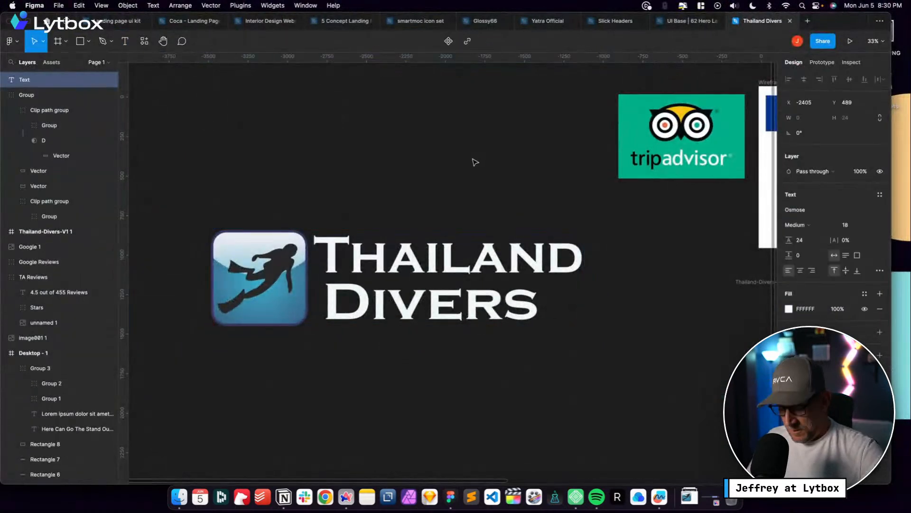
text(-)
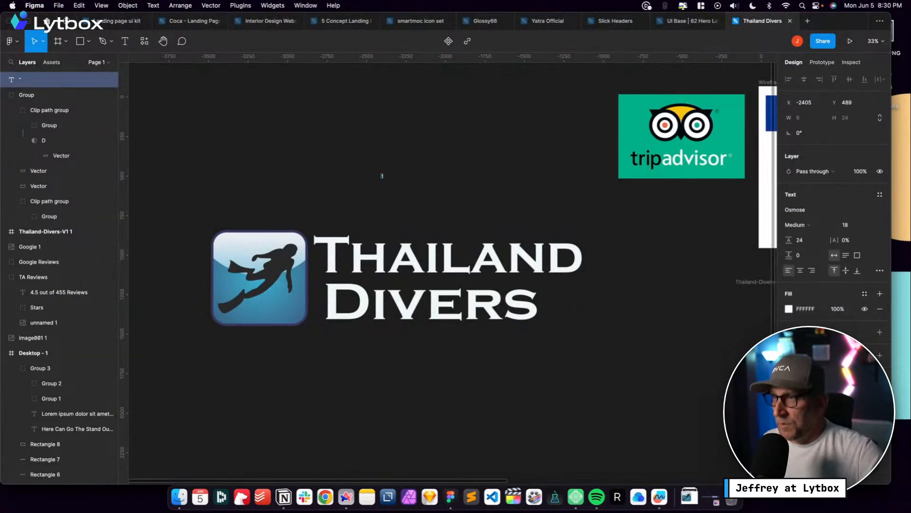
key(Escape)
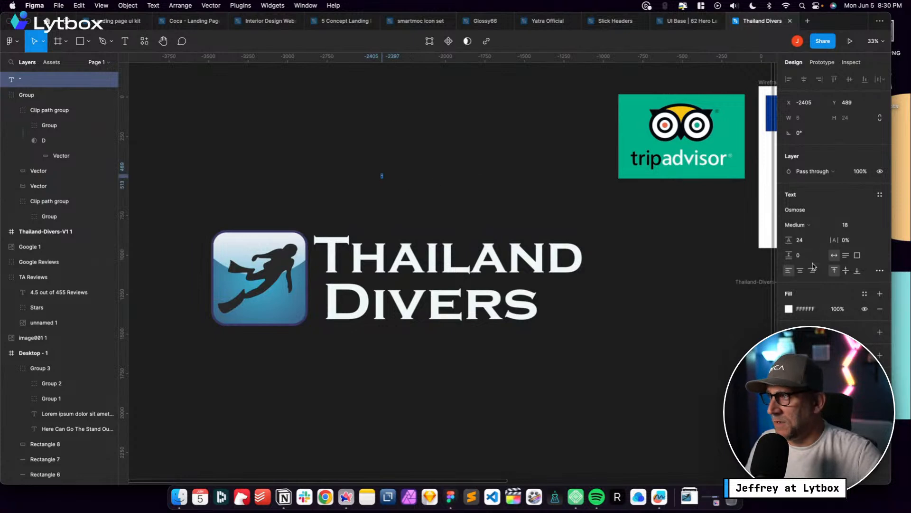
click(862, 224)
text(300)
key(Return)
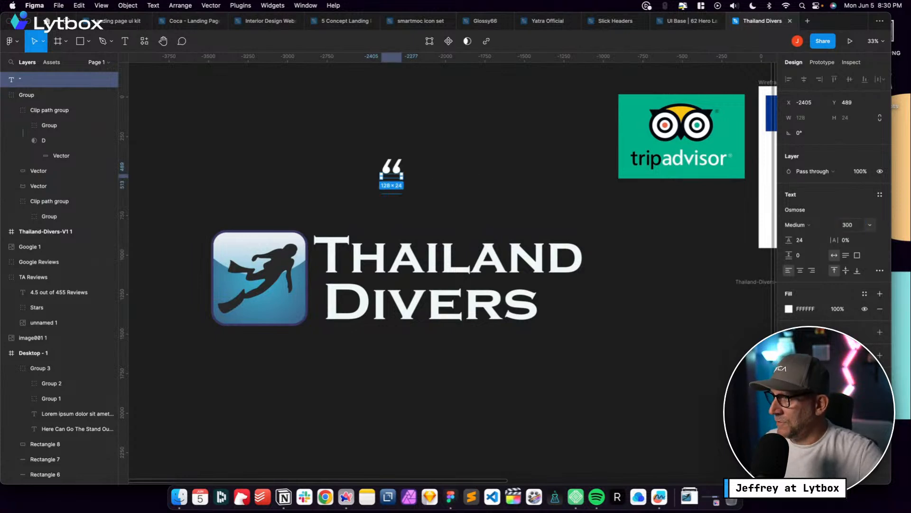
click(421, 171)
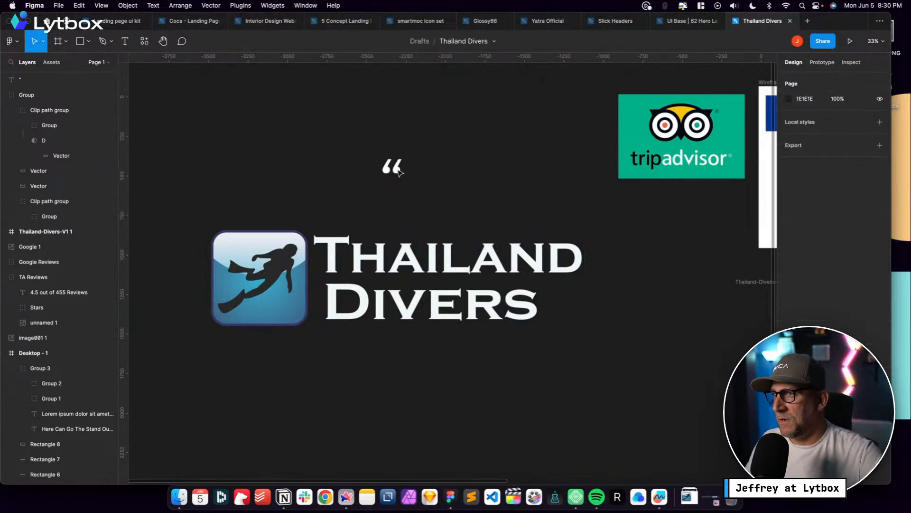
Set the quotation mark's font weight to Bold
click(401, 175)
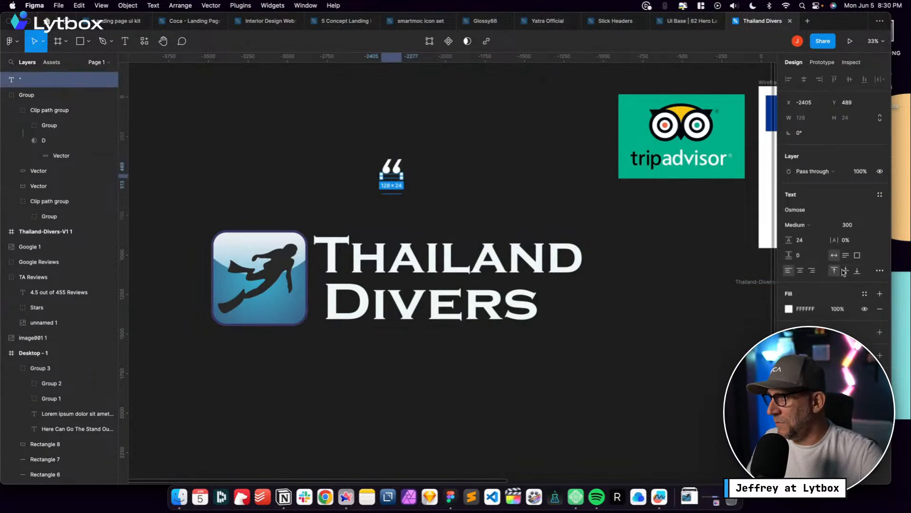
click(795, 226)
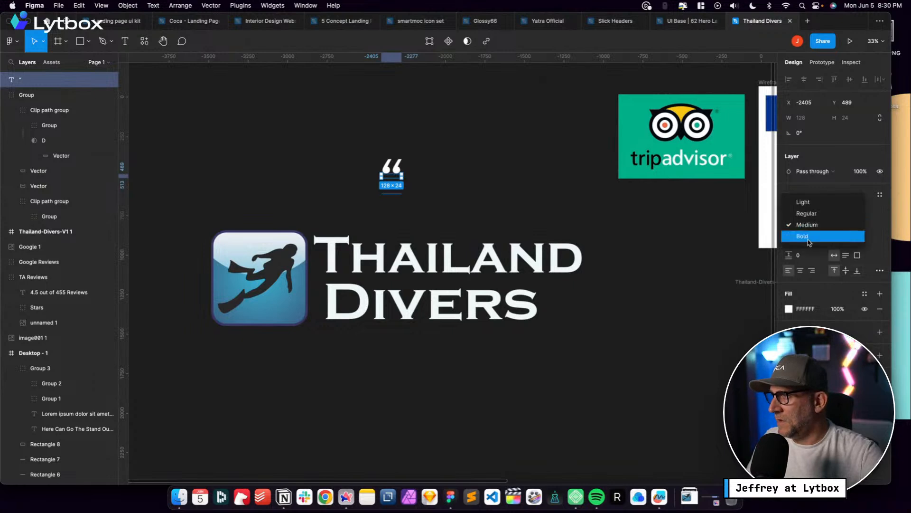
click(809, 236)
Convert the quotation mark text into a vector shape with Outline Stroke
right_click(396, 169)
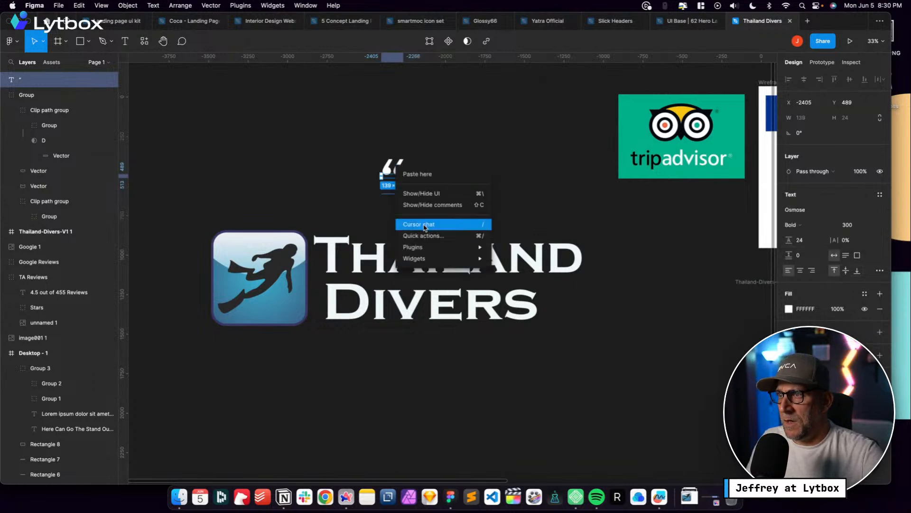
click(380, 198)
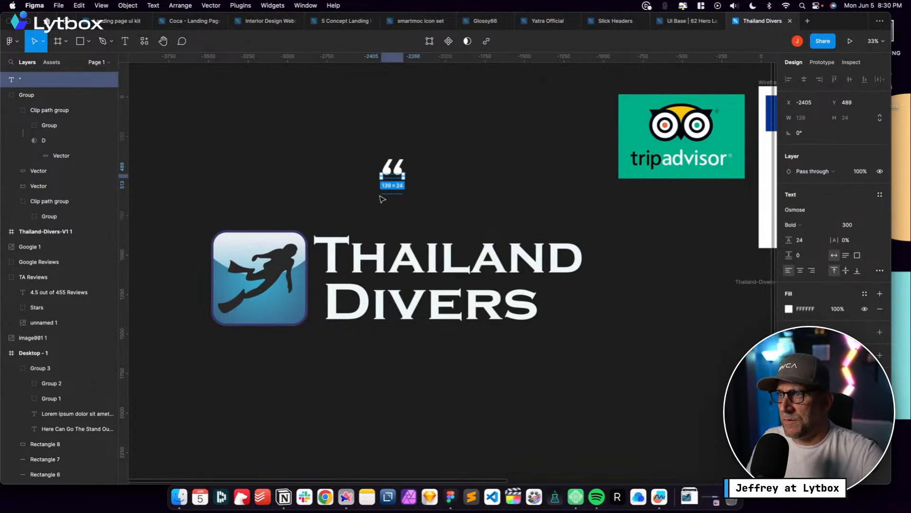
mouse_move(398, 174)
mouse_down()
mouse_move(398, 154)
mouse_move(398, 173)
mouse_up()
right_click(399, 170)
click(391, 176)
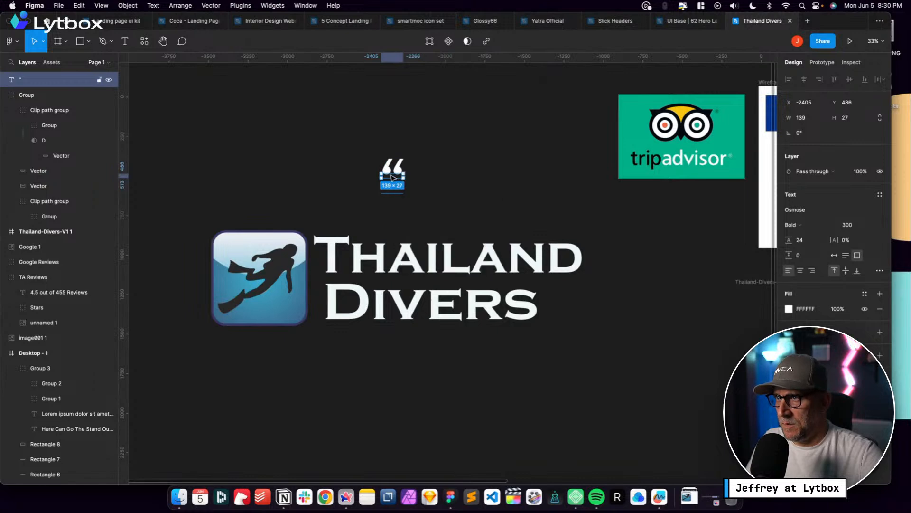
right_click(391, 176)
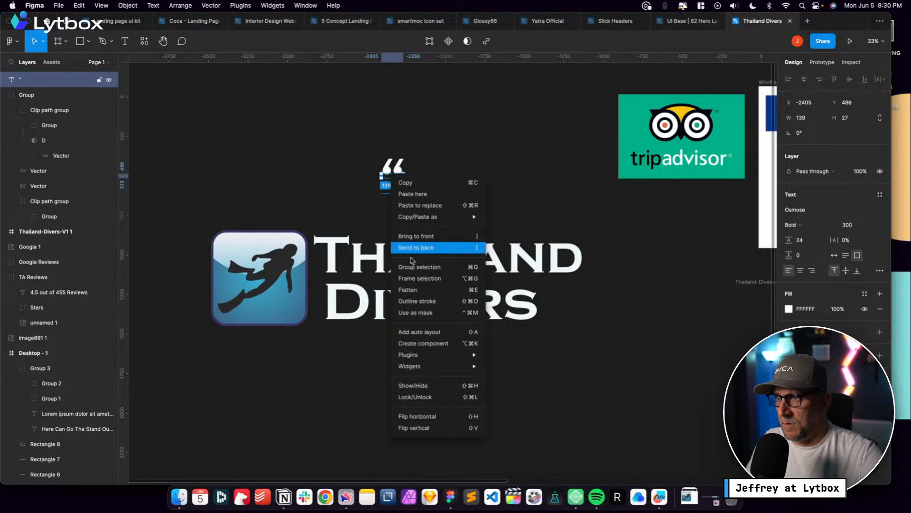
click(418, 301)
click(429, 199)
Fill the quotation mark shape with the blue document colour 1C33AD
click(391, 171)
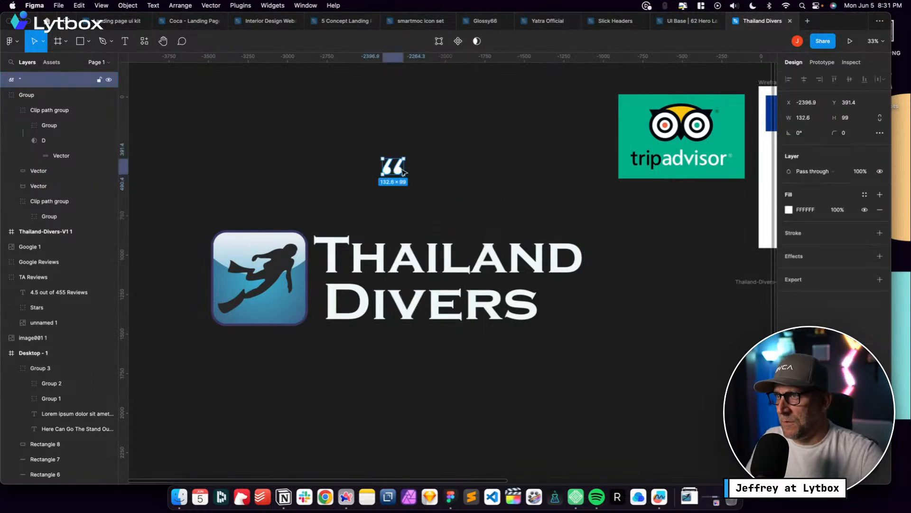
click(789, 210)
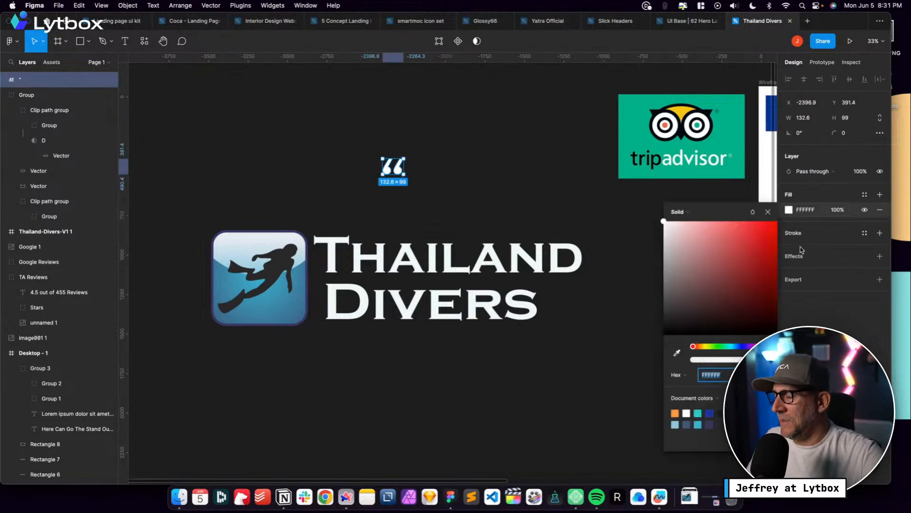
click(709, 413)
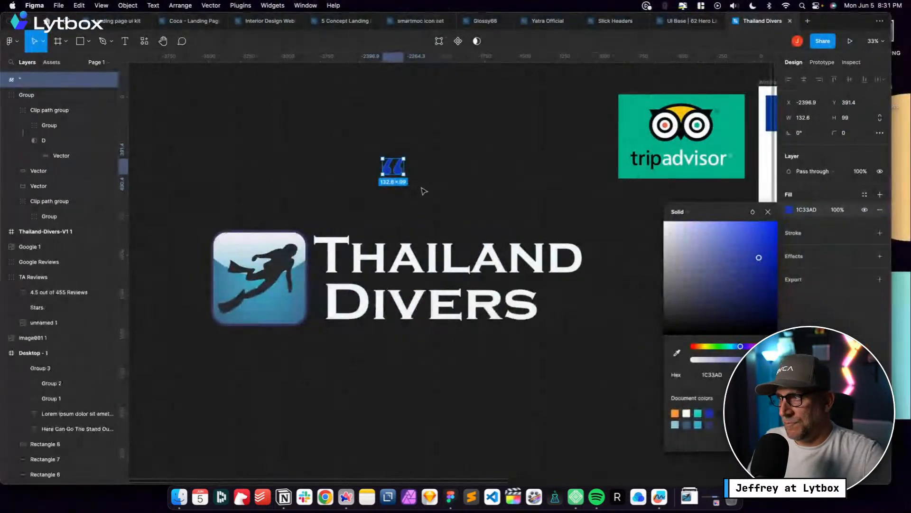
click(427, 183)
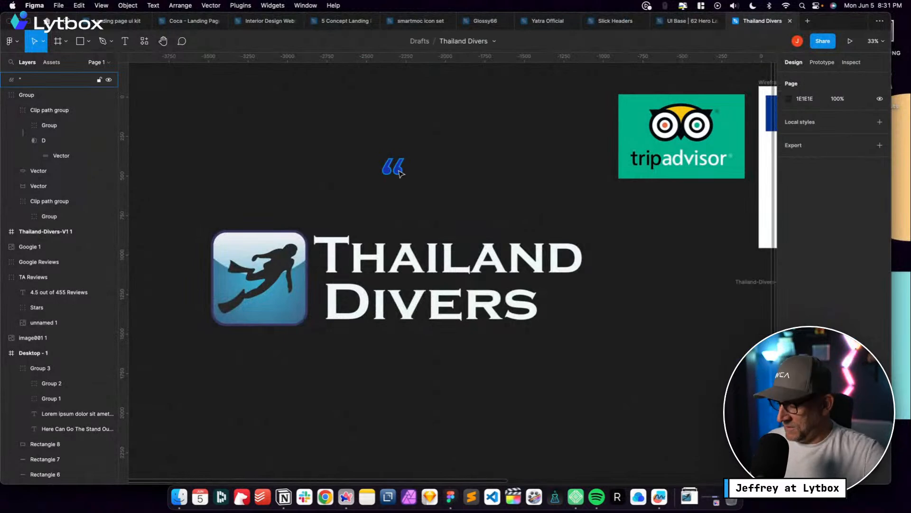
Export the blue quotation mark as an SVG named "Blue Quote" to the Downloads folder
click(399, 172)
click(880, 279)
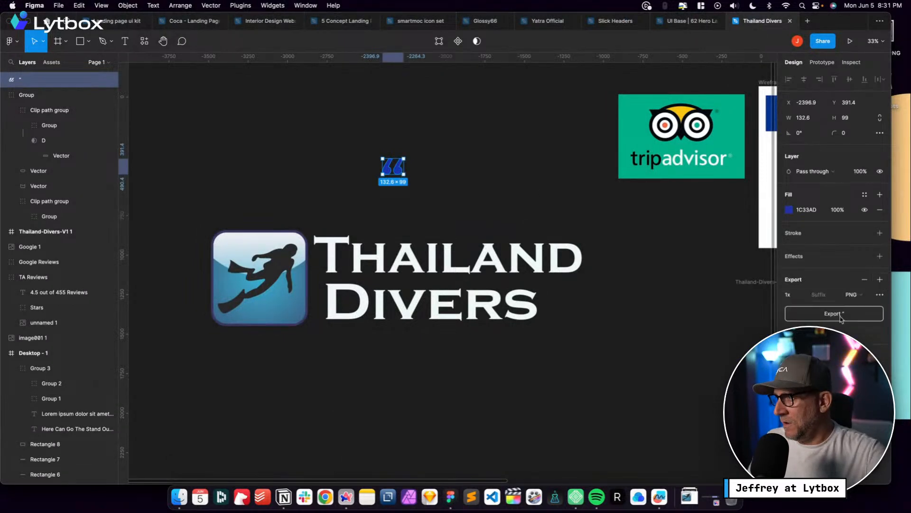
click(858, 296)
click(860, 312)
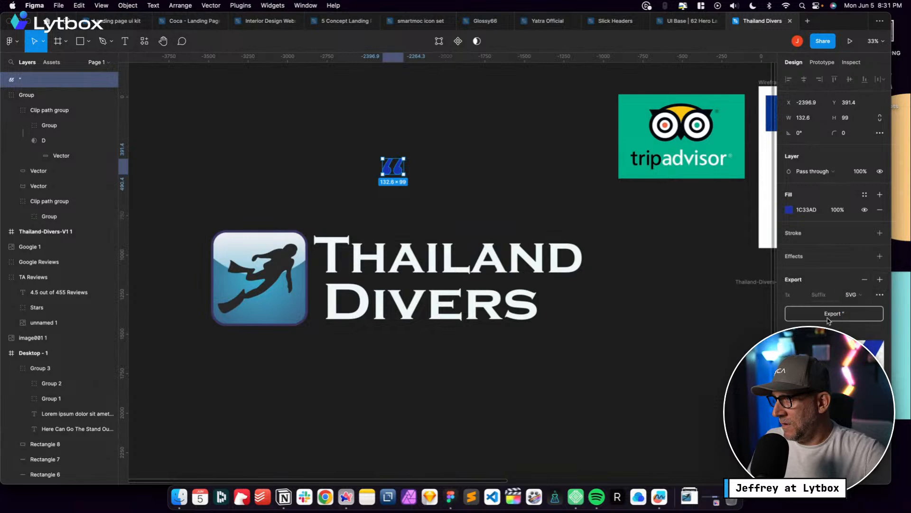
click(823, 317)
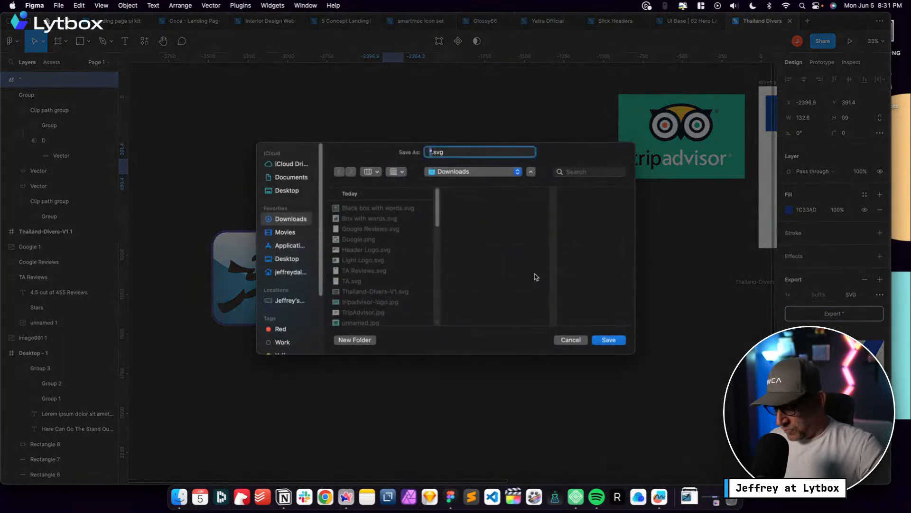
text(Blue Q)
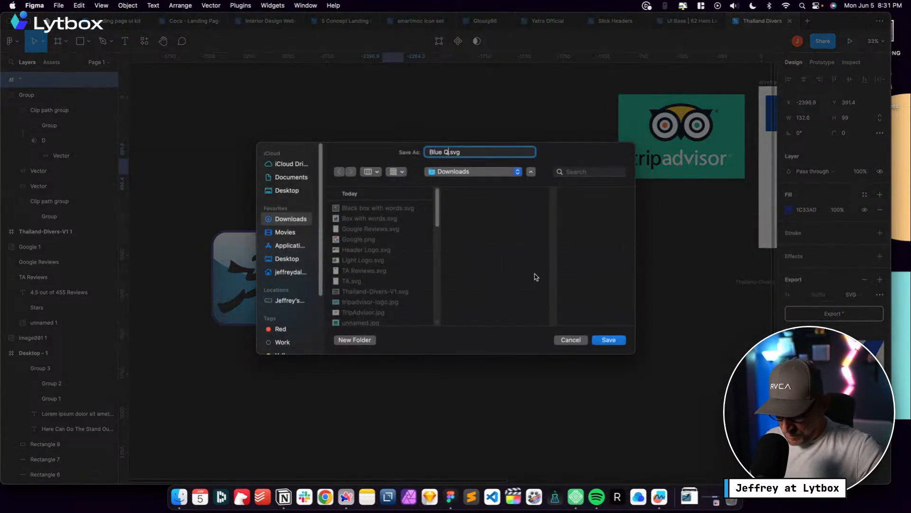
text(uote)
key(Return)
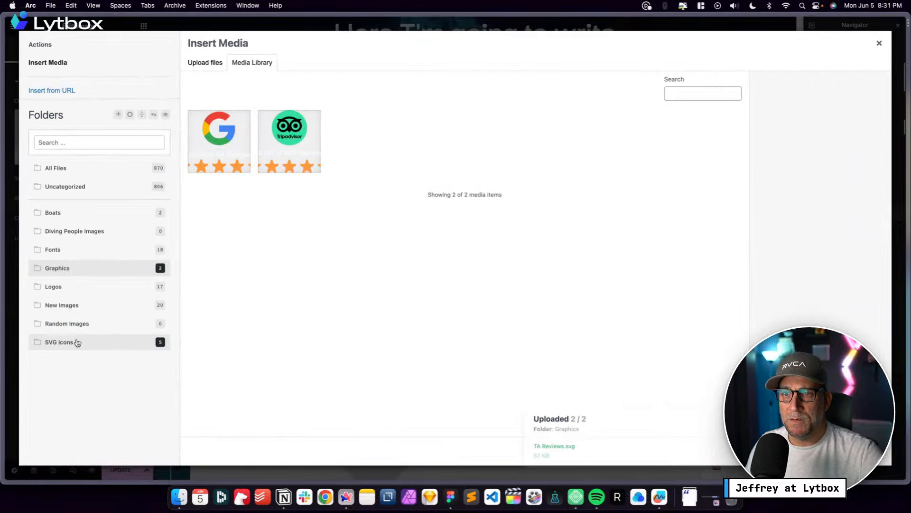
Back in Elementor, upload Blue Quote.svg to the SVG Icons media folder and insert it into the Review container's Image widget
click(76, 342)
click(205, 63)
click(553, 226)
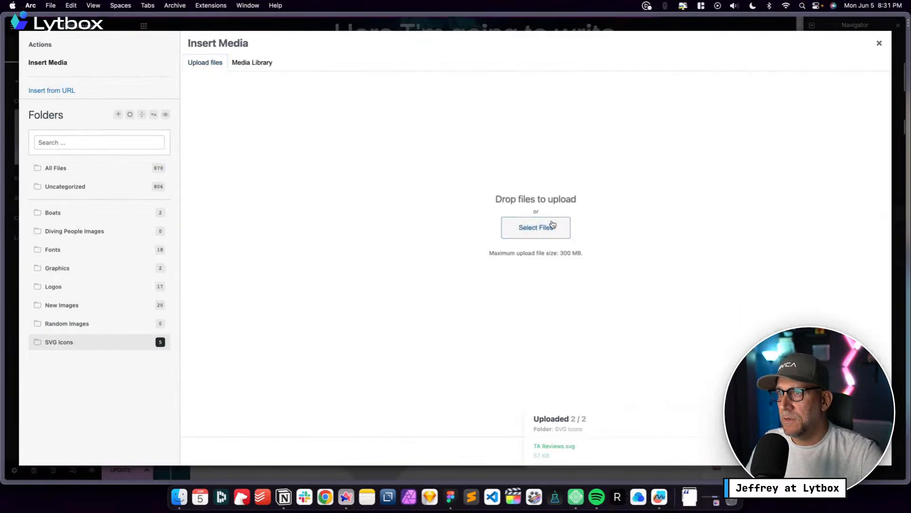
click(372, 204)
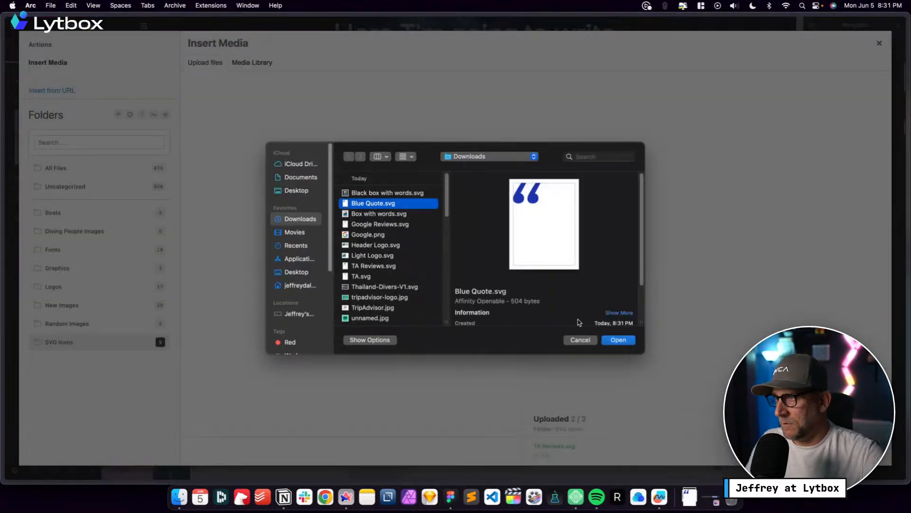
click(618, 340)
click(859, 451)
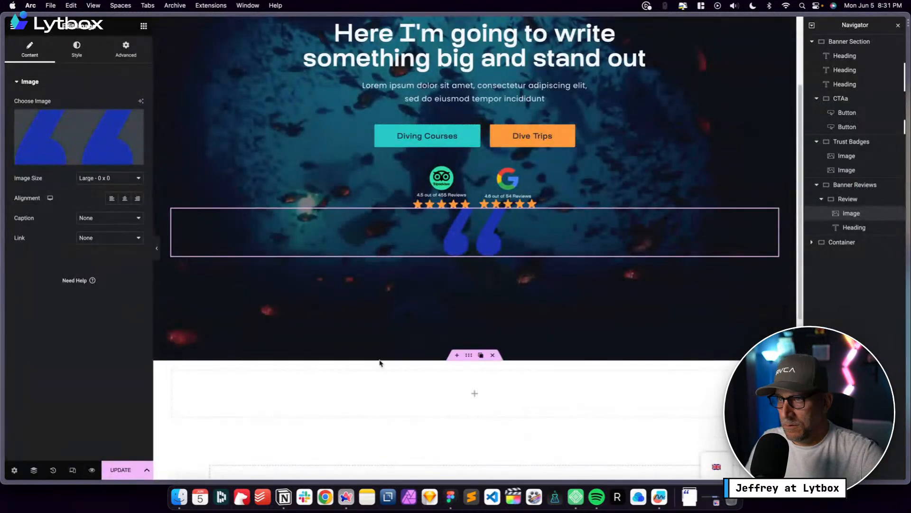
Select the heading below the quote image and open the Lorem Ipsum generator site in a new browser tab
click(239, 262)
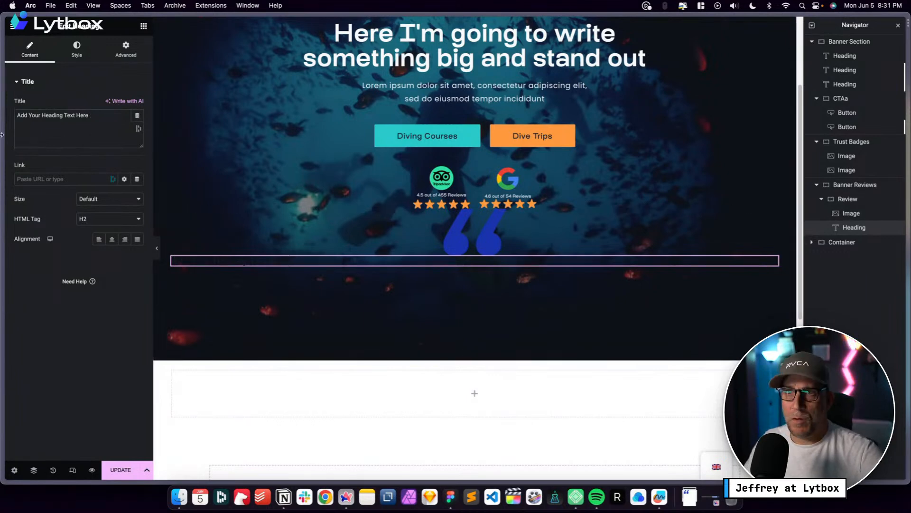
mouse_move(2, 135)
click(43, 286)
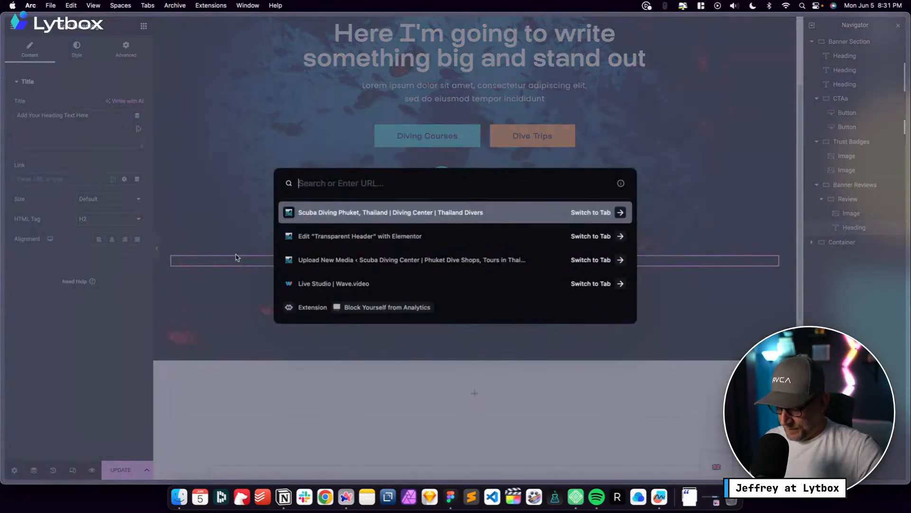
text(Lorem)
key(Return)
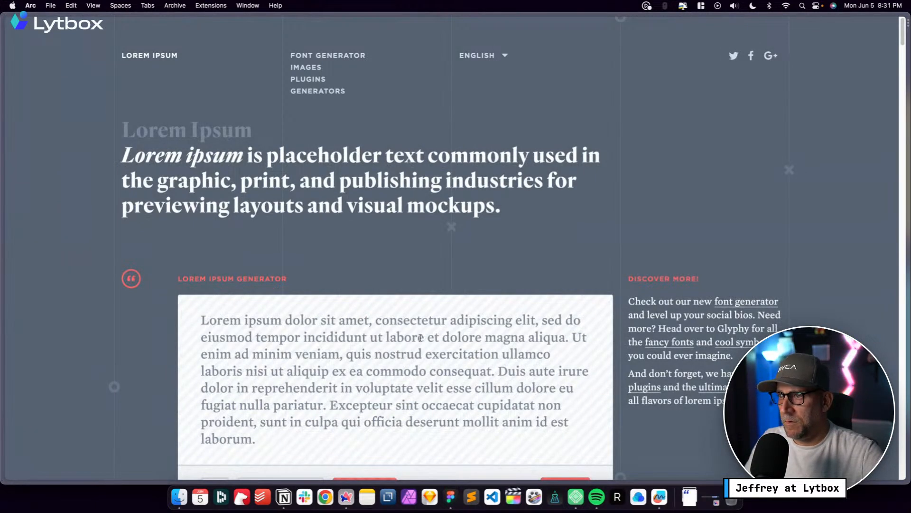
Select the generator's sample text from "Lorem ipsum dolor sit amet" through "incididunt ut labore"
drag(421, 338, 190, 320)
right_click(221, 328)
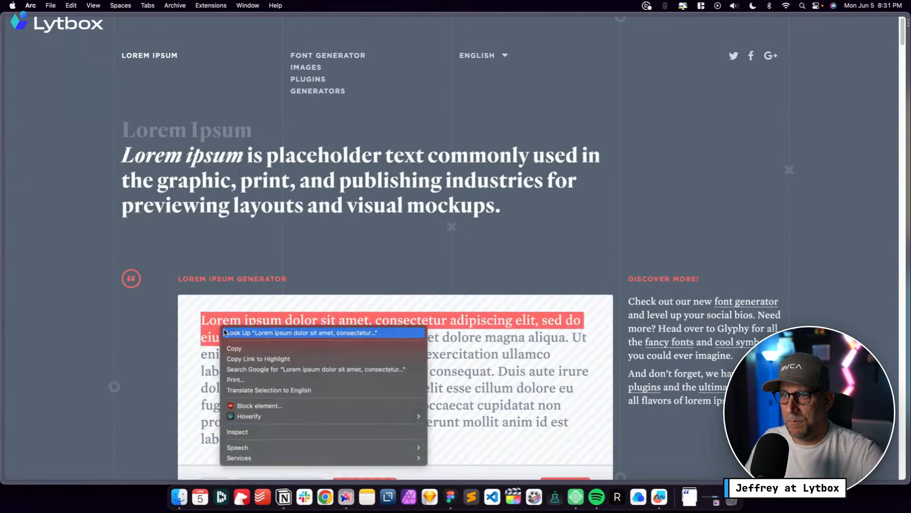
click(239, 432)
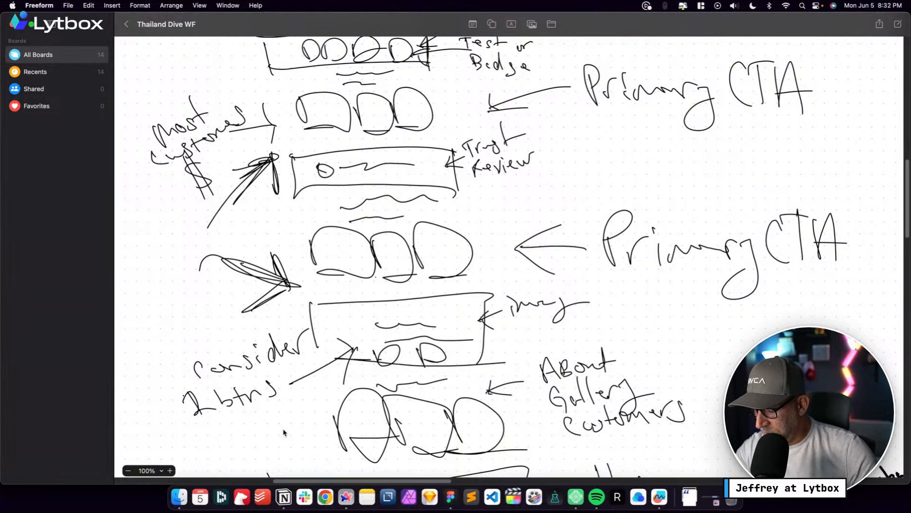
key(ctrl+Right)
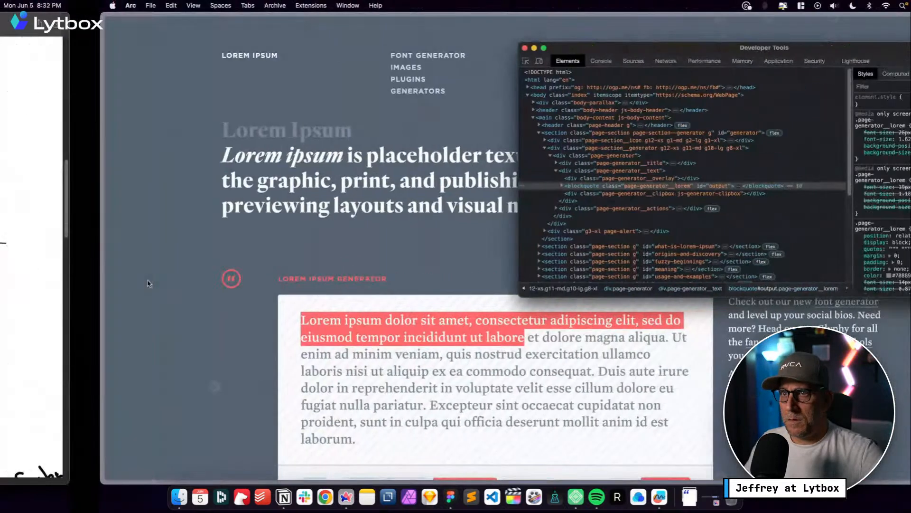
key(ctrl+Right)
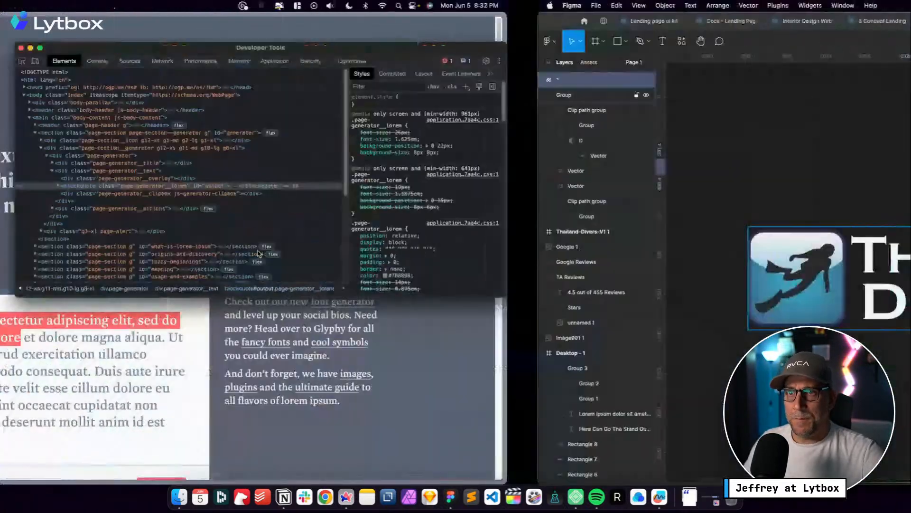
key(ctrl+Left)
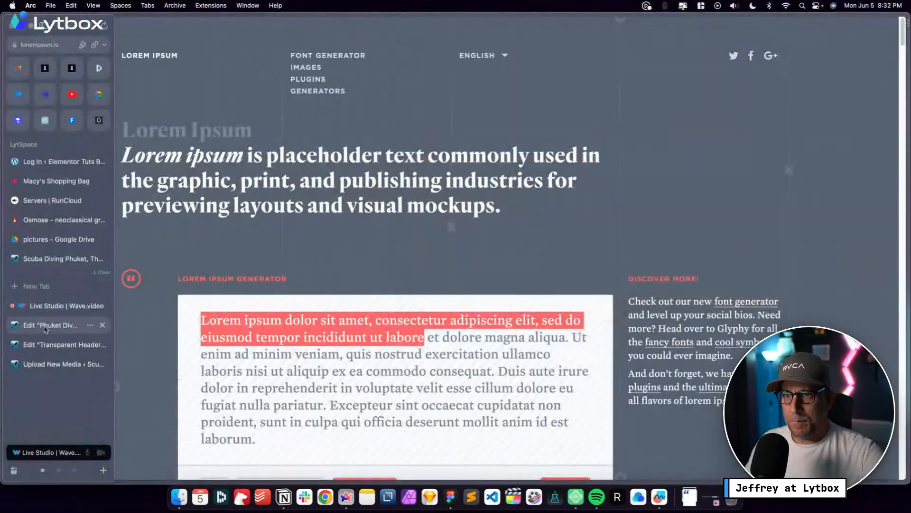
In the page editor, replace the review heading's title with an opening quotation mark and undo the wrongly pasted clipboard content
click(76, 109)
key(super+a)
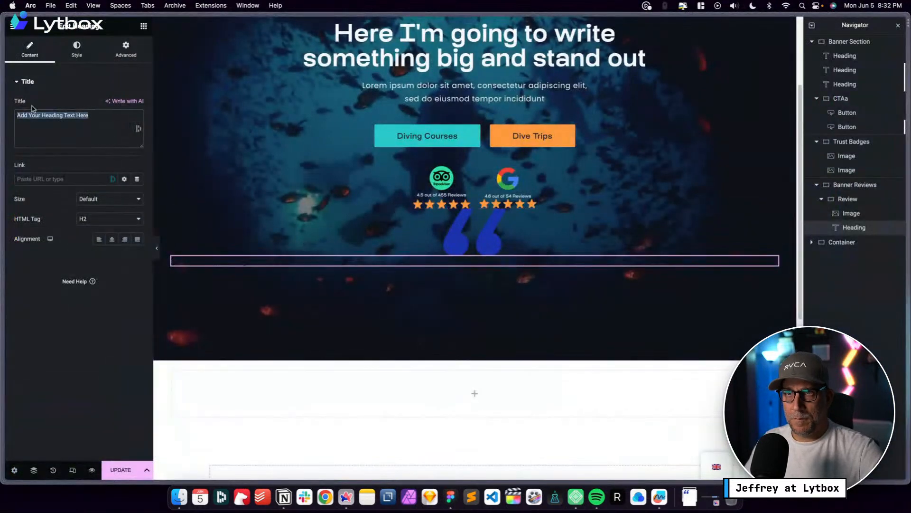
text(")
key(super+v)
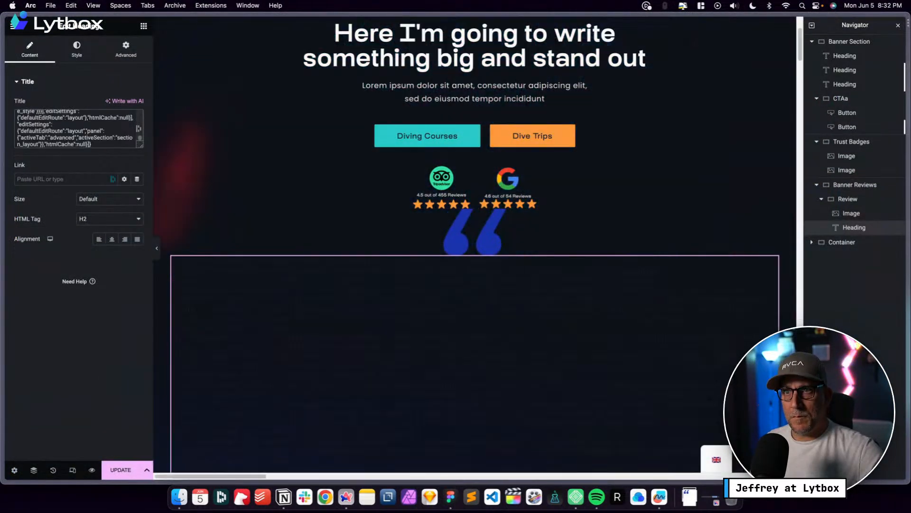
key(super+z)
Return to the Lorem Ipsum page and copy the highlighted sample text
mouse_move(2, 264)
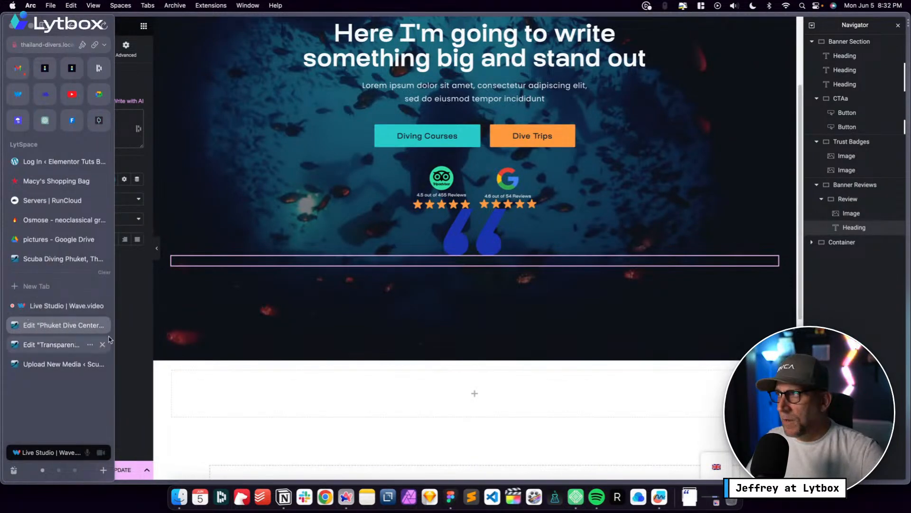
key(ctrl+Up)
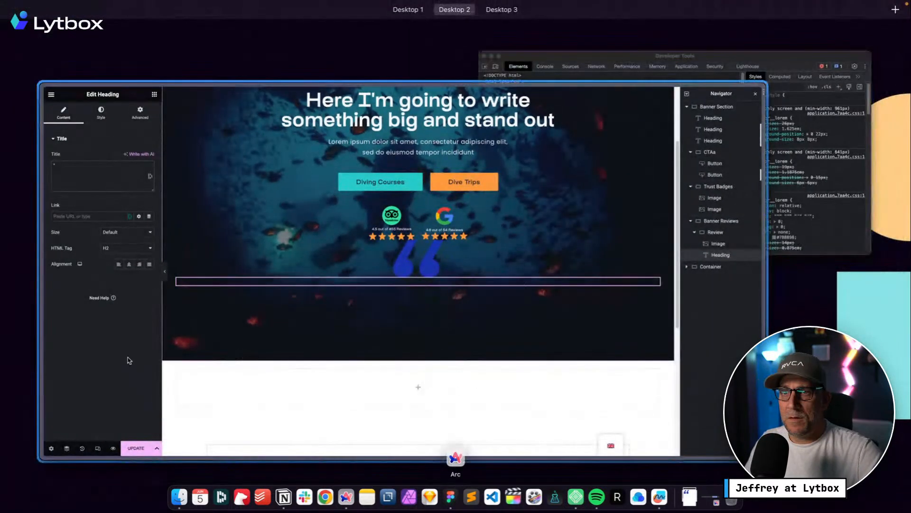
click(81, 329)
mouse_move(5, 314)
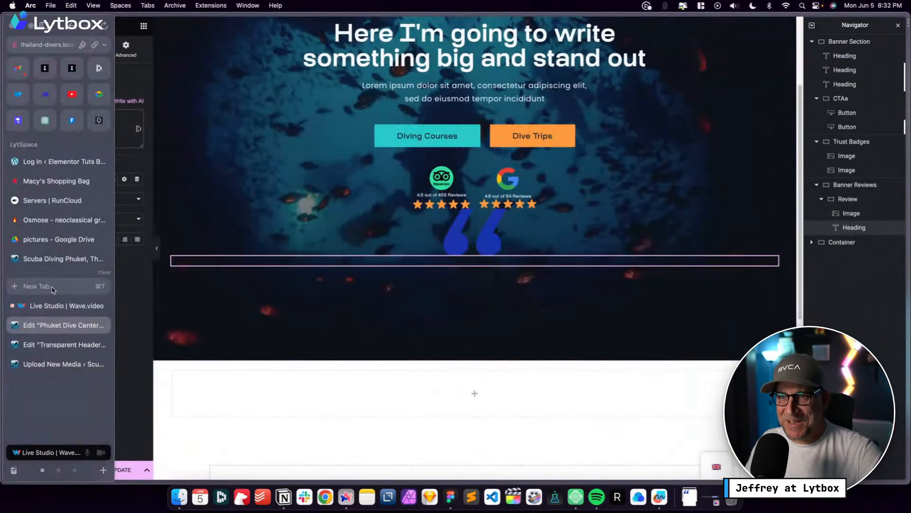
key(super+t)
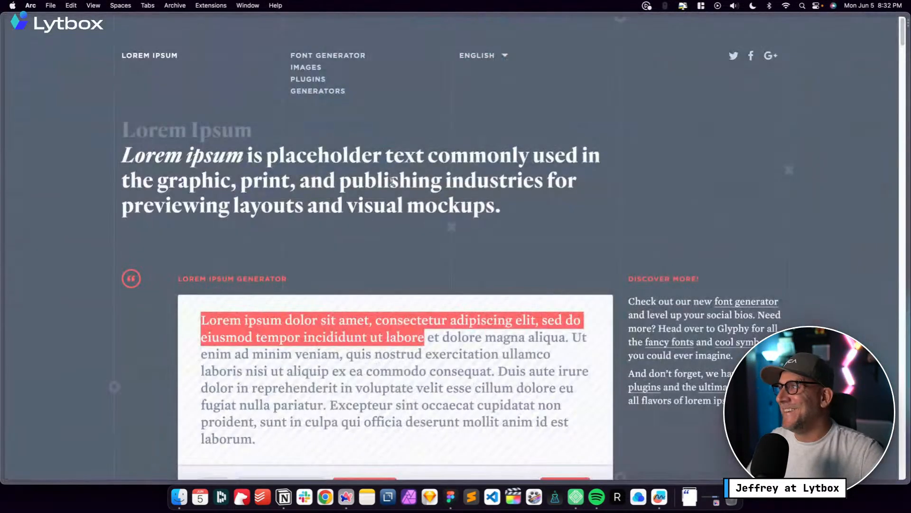
mouse_move(9, 193)
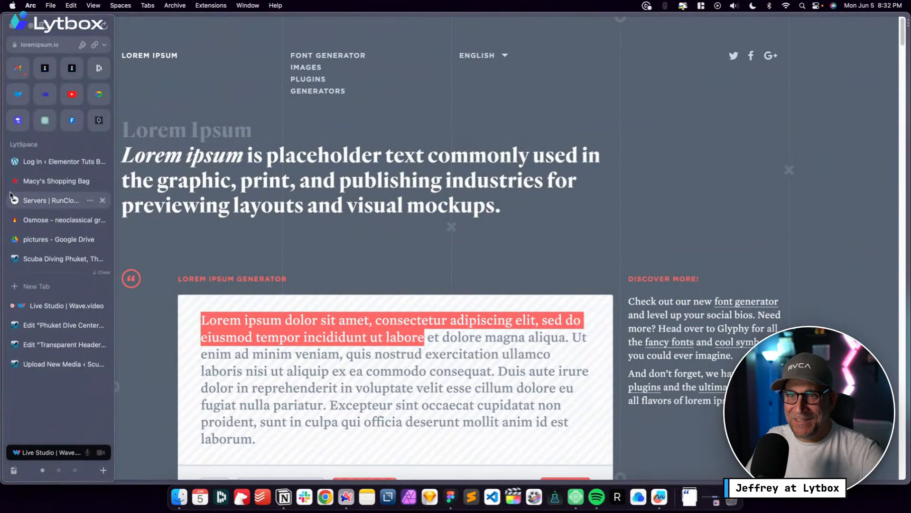
right_click(284, 333)
click(300, 354)
key(ctrl+Up)
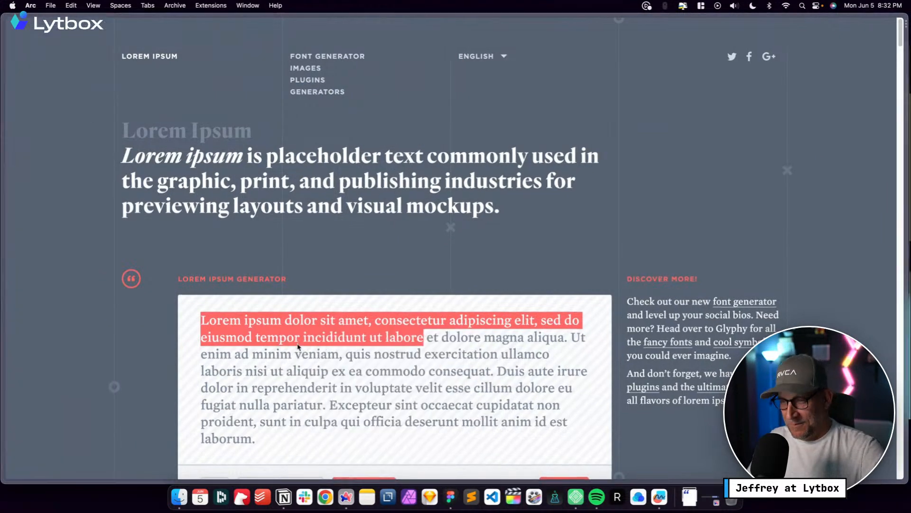
click(242, 229)
Complete the review heading's title in the page editor as "Lorem ipsum dolor sit amet, consectetur adipiscing elit, sed do eiusmod tempor incididunt ut labore", including quotation marks
mouse_move(7, 238)
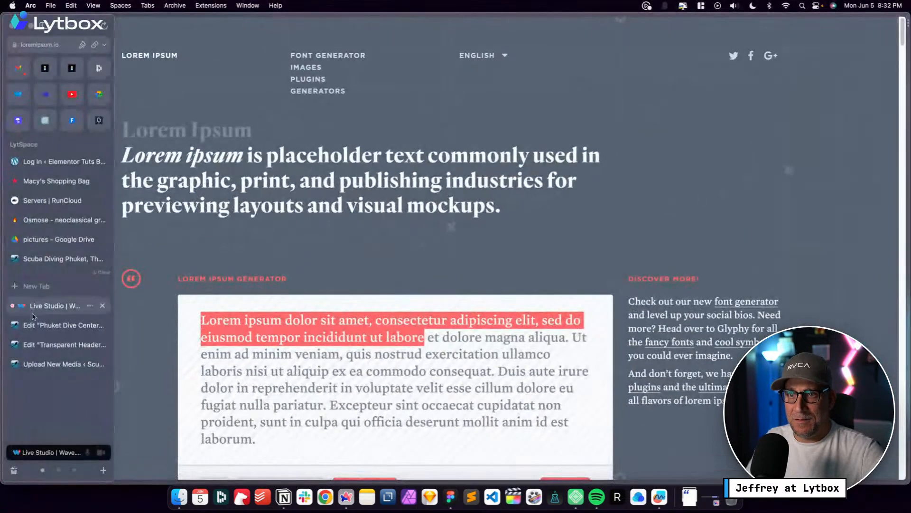
click(34, 332)
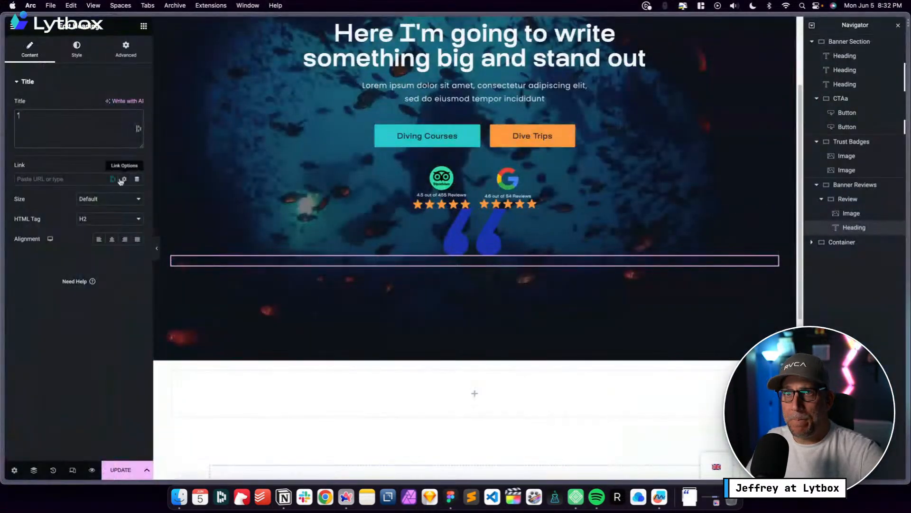
click(20, 110)
key(super+v)
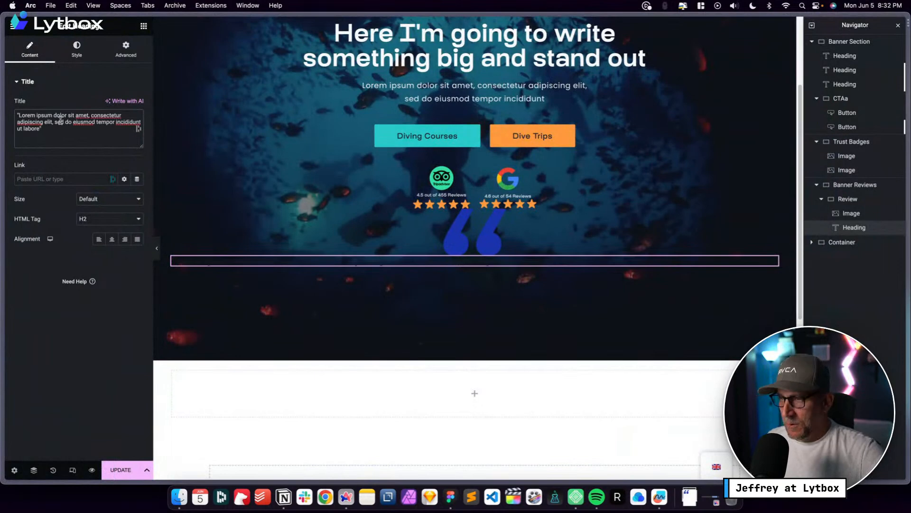
Set the review heading's text colour to the global white
click(75, 51)
click(125, 104)
click(45, 214)
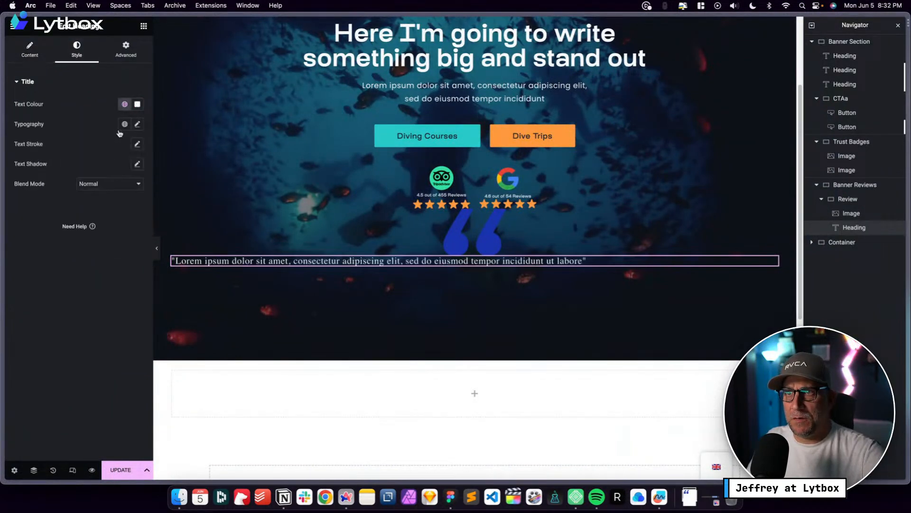
Look through the global fonts available for the review heading's typography
click(124, 124)
scroll(58, 243, down, 5)
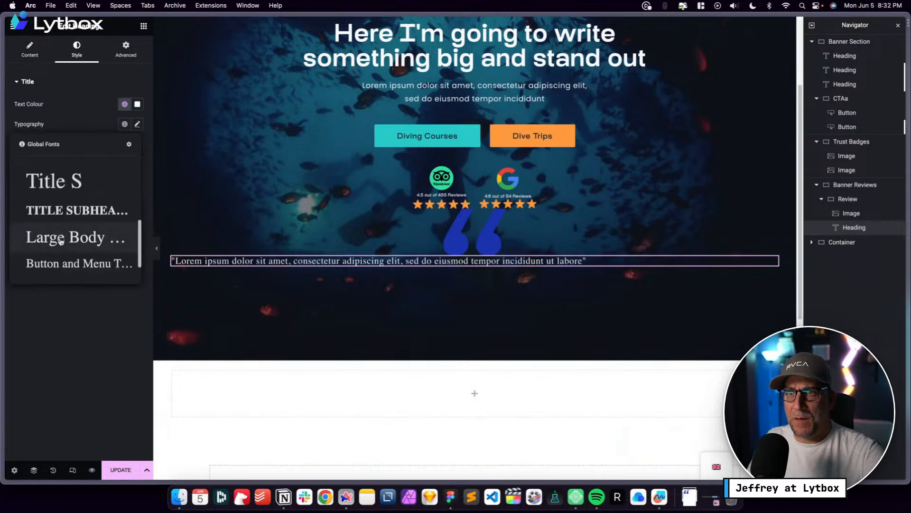
scroll(83, 212, down, 1)
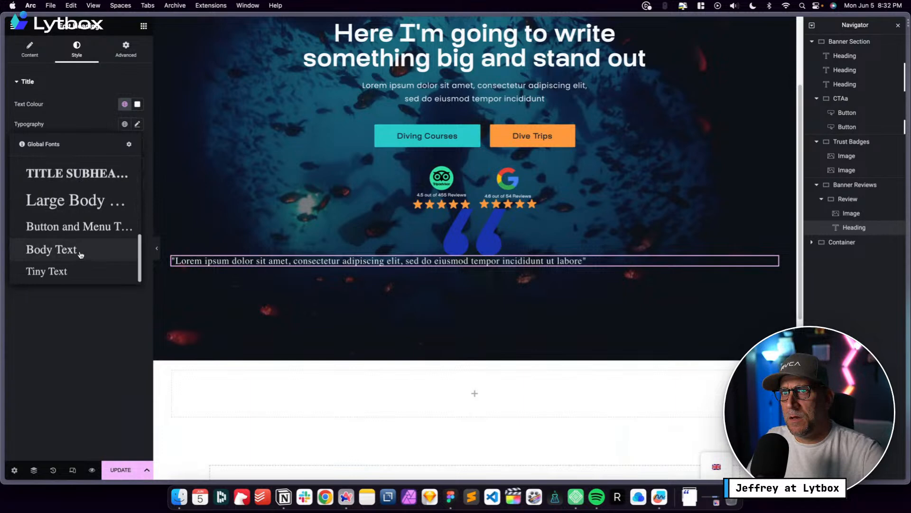
click(109, 359)
Save the page and open the Global Fonts section of the site settings
click(121, 467)
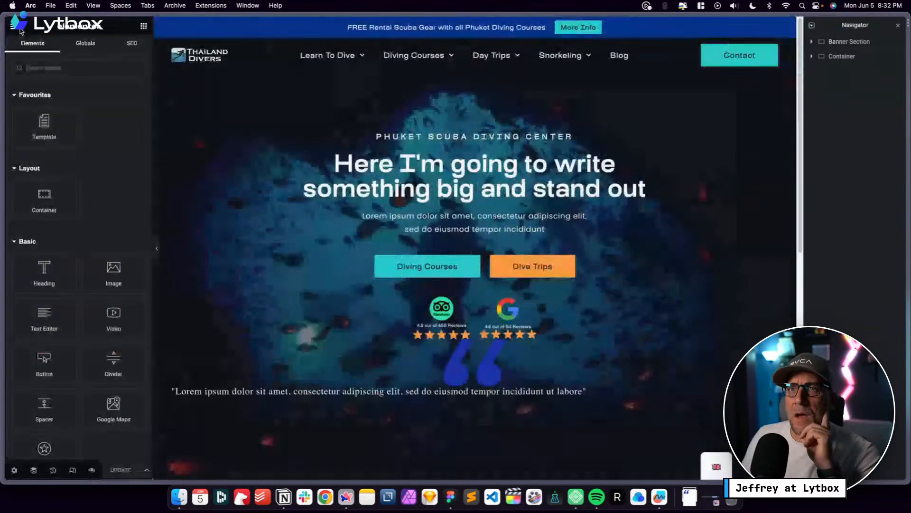
click(18, 31)
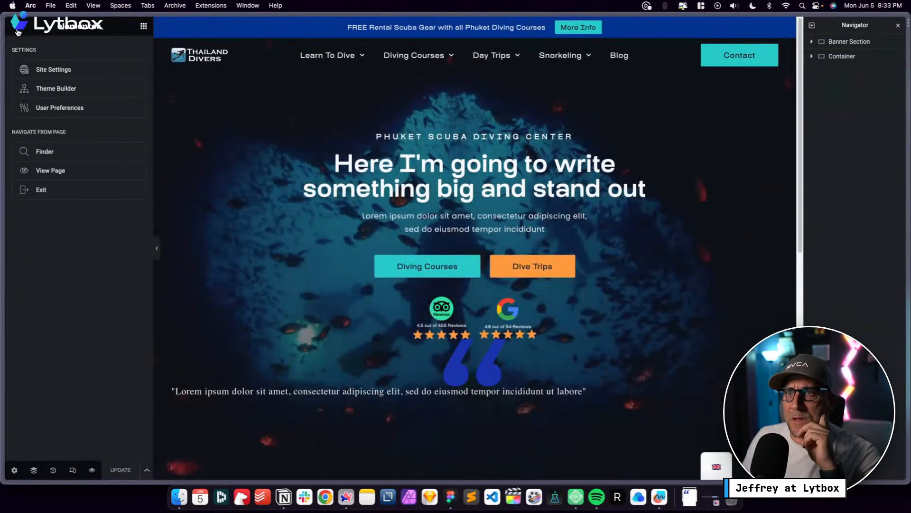
click(53, 69)
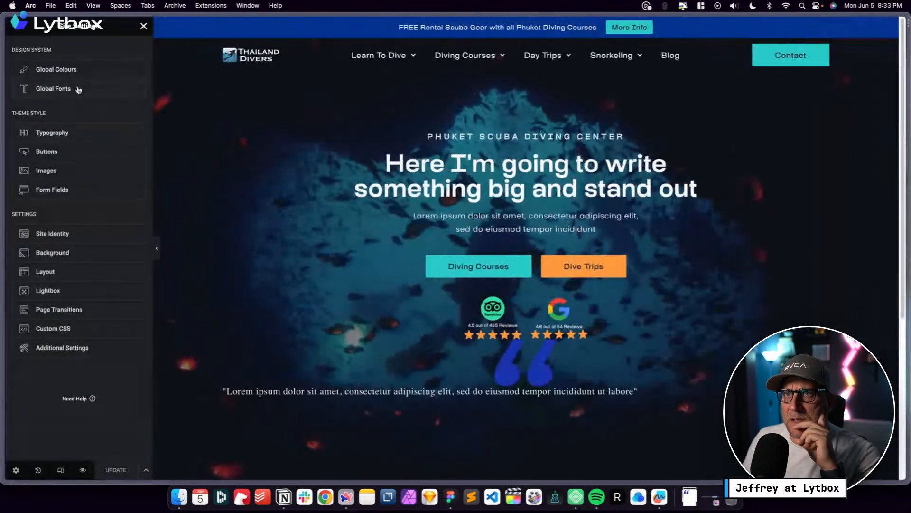
click(77, 90)
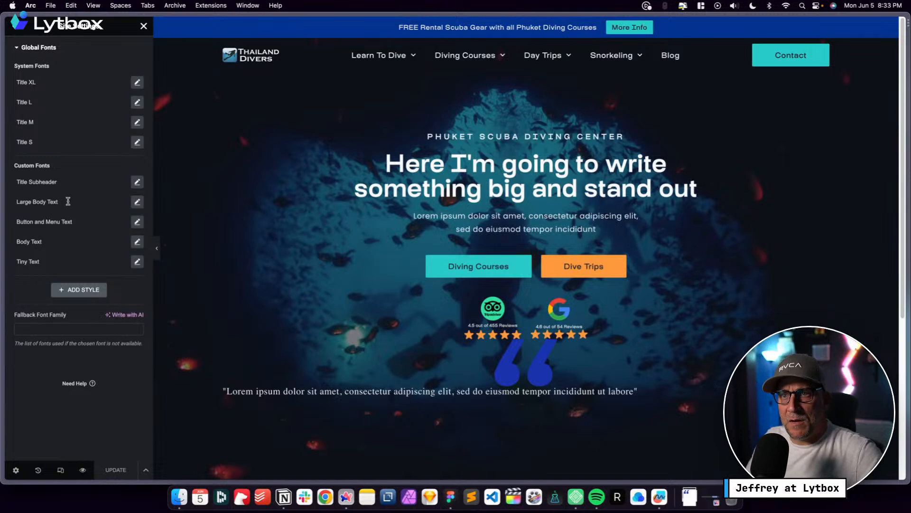
Rename the custom font Body Text as "Text M" and Large Body Text as "Text L"
drag(67, 202, 17, 203)
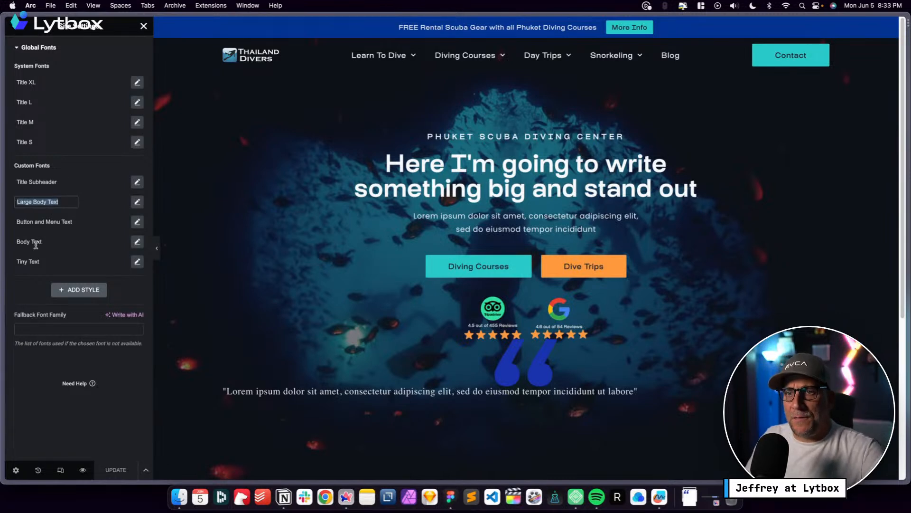
drag(49, 241, 10, 243)
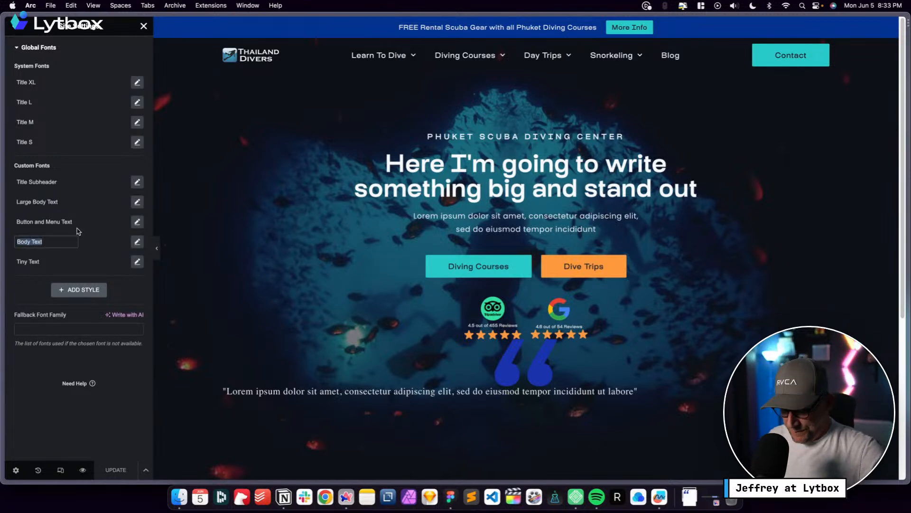
text(Text M)
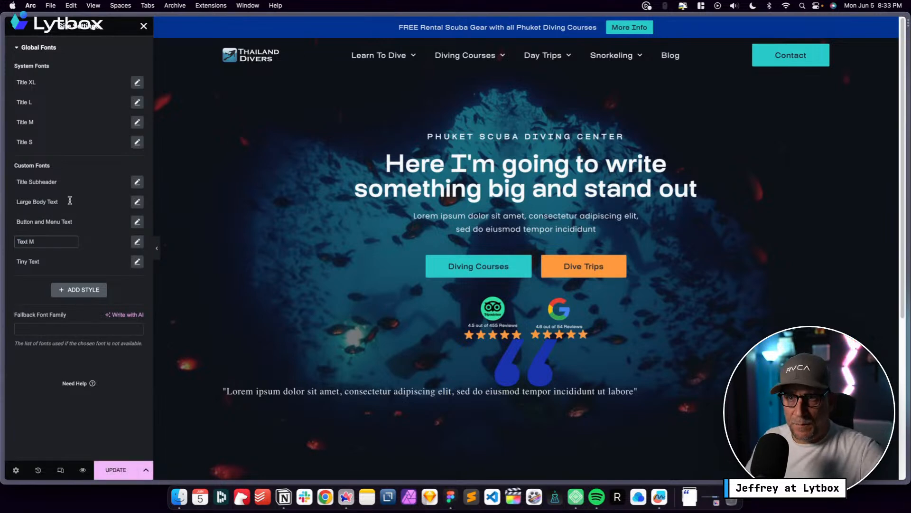
drag(70, 200, 11, 205)
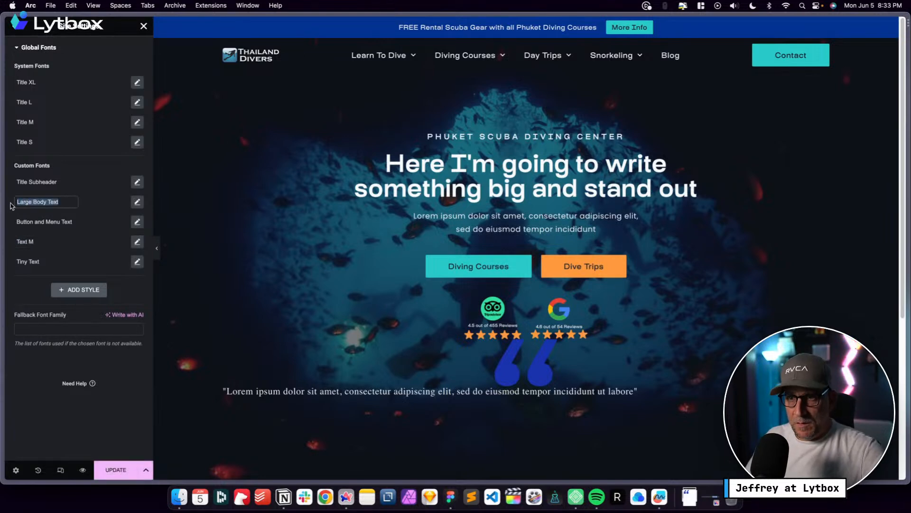
text(Text L)
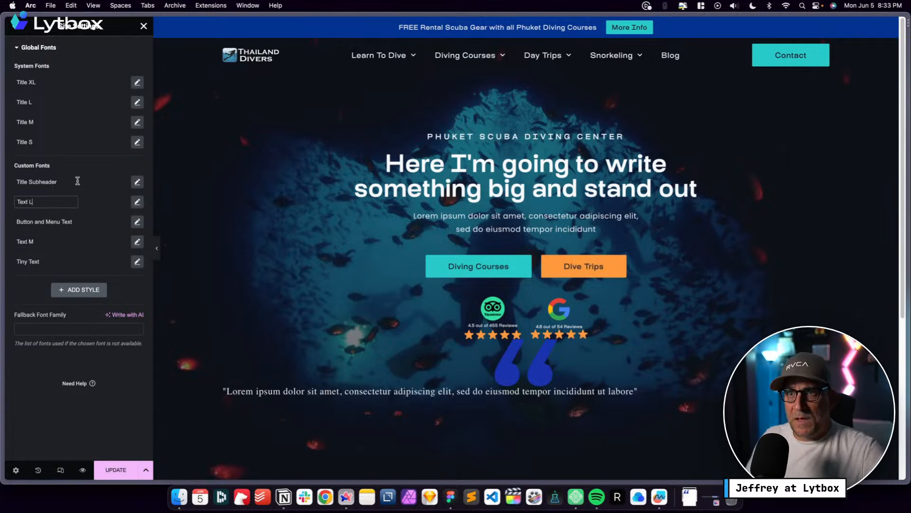
click(77, 181)
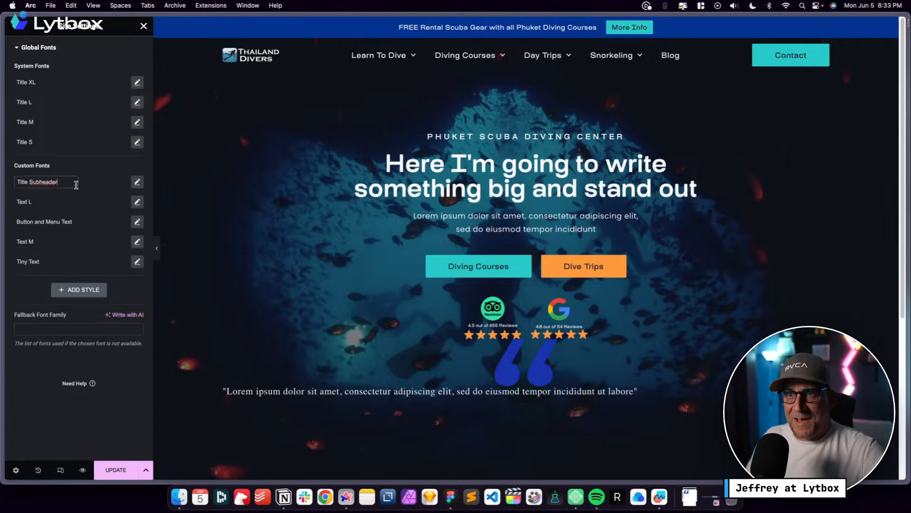
key(Return)
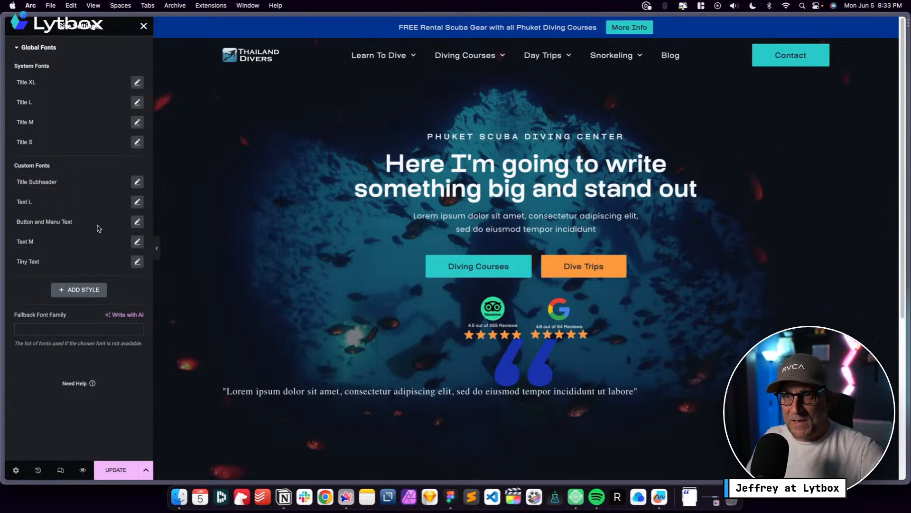
Rename the custom font Button and Menu Text as "Text Button M"
double_click(76, 222)
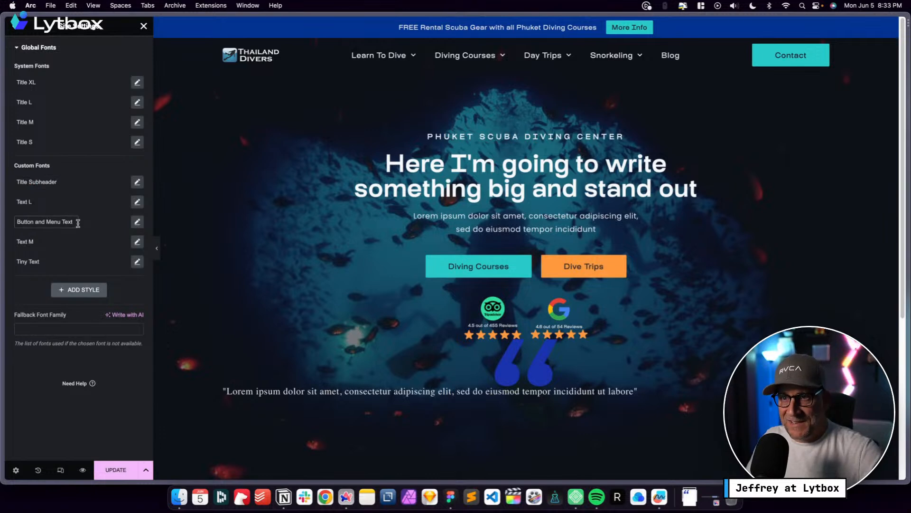
drag(78, 224, 18, 220)
text(Text Button M)
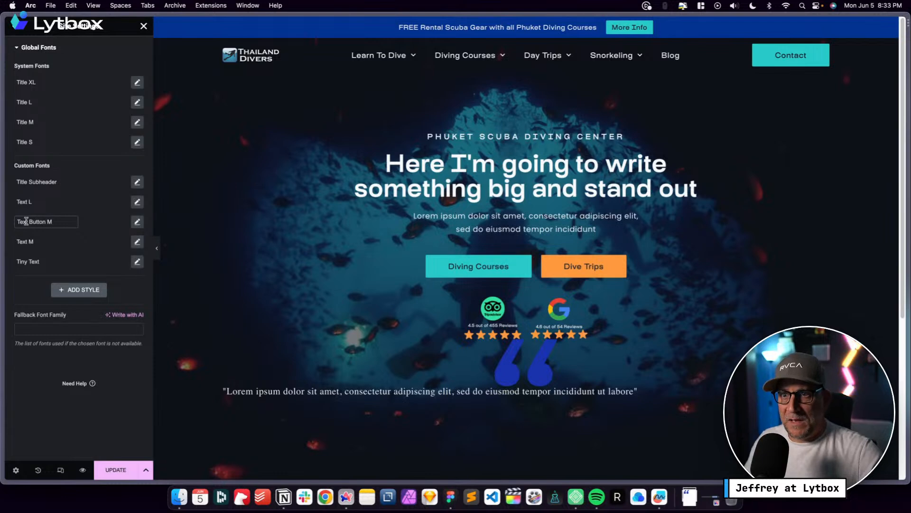
Rename the custom font Tiny Text as "Text S"
double_click(16, 260)
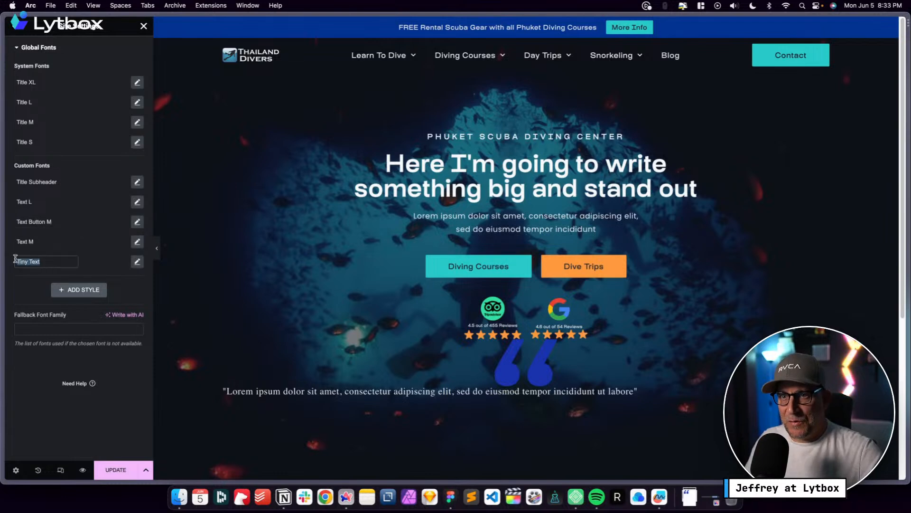
text(Text S)
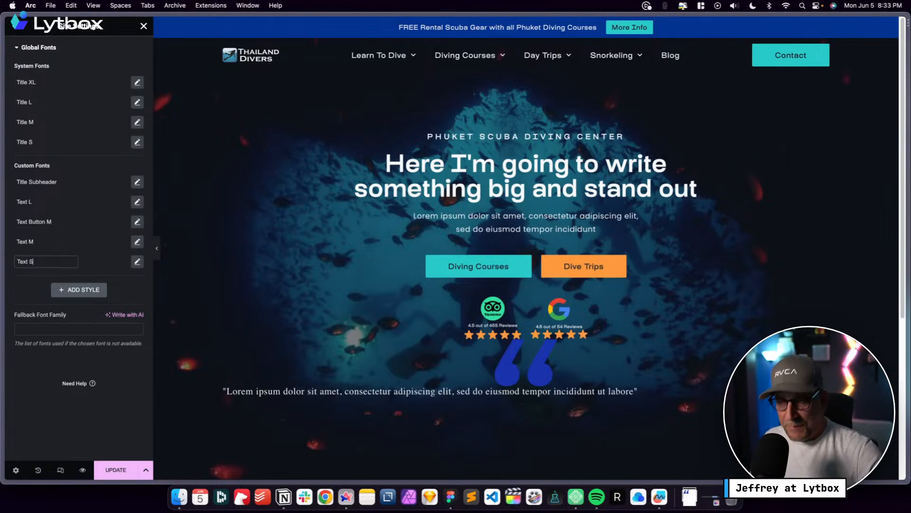
double_click(73, 236)
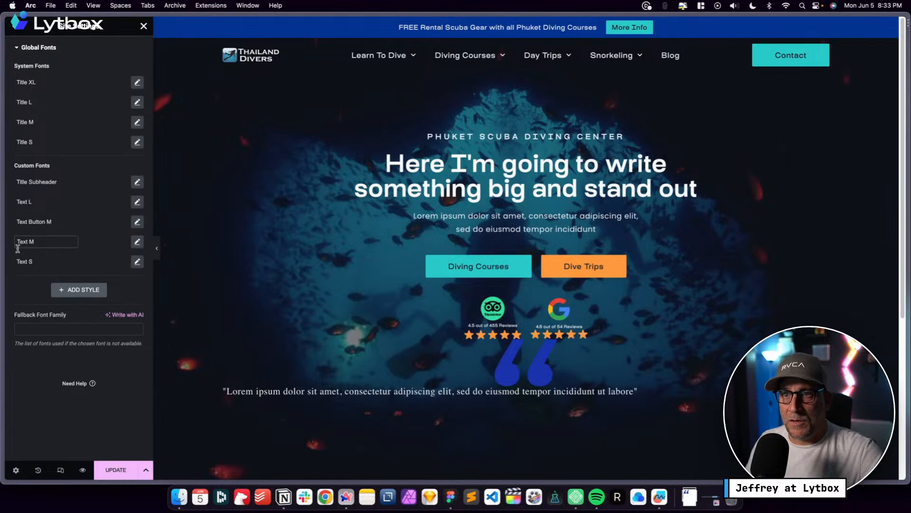
click(30, 281)
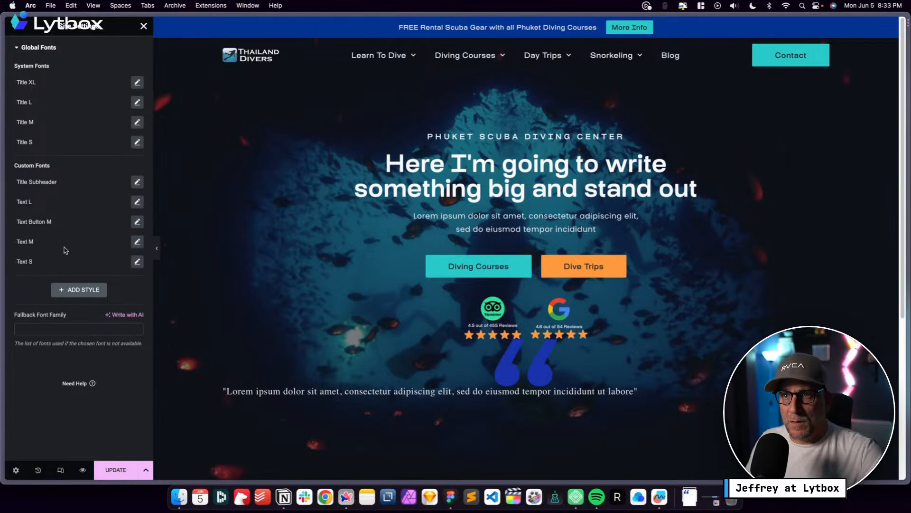
Move the custom font Text M directly above Text Button M, then save and close the site settings
drag(119, 242, 110, 218)
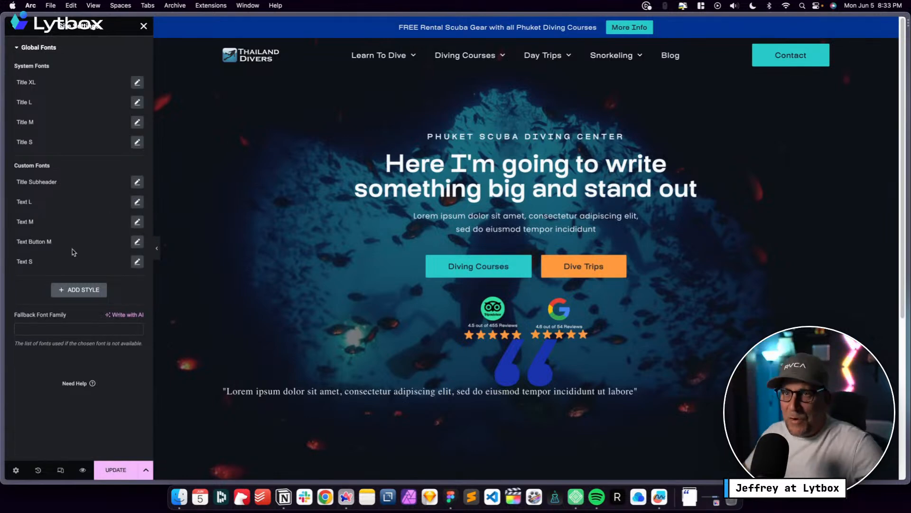
click(116, 468)
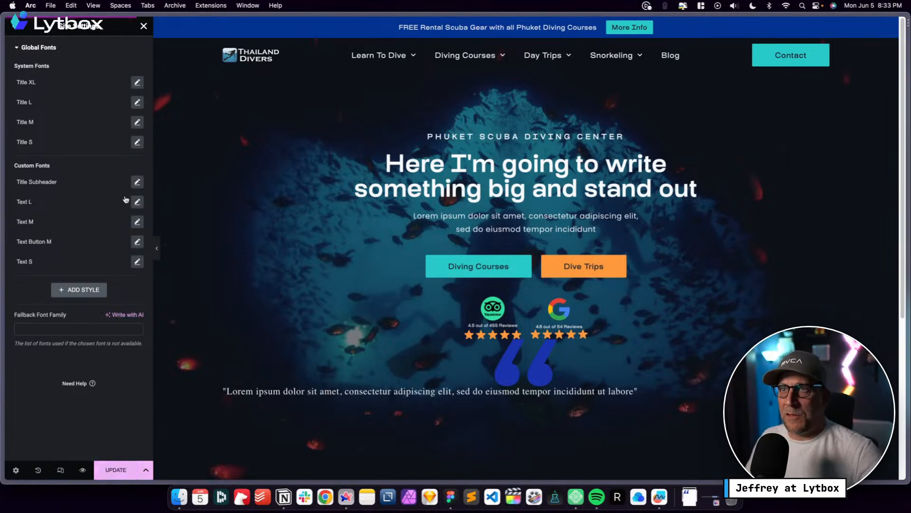
click(144, 27)
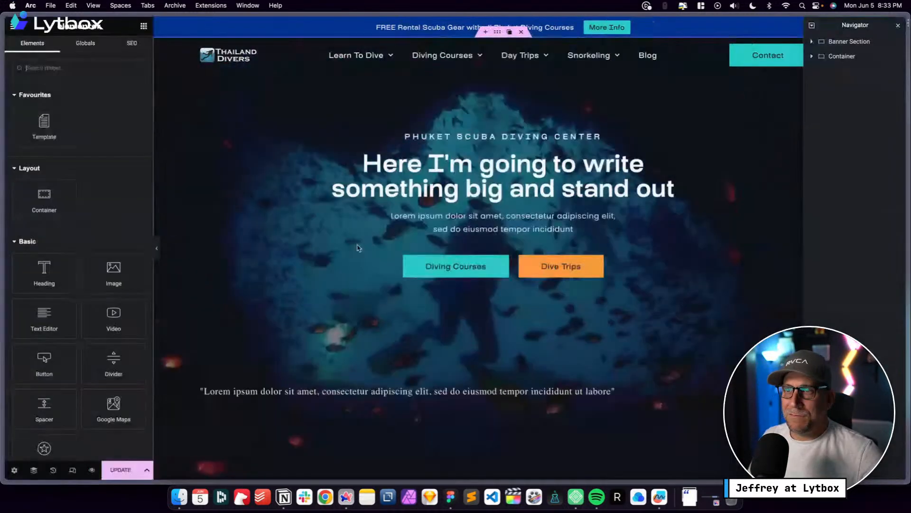
Apply the global font Text M to the review quote heading's typography
click(309, 394)
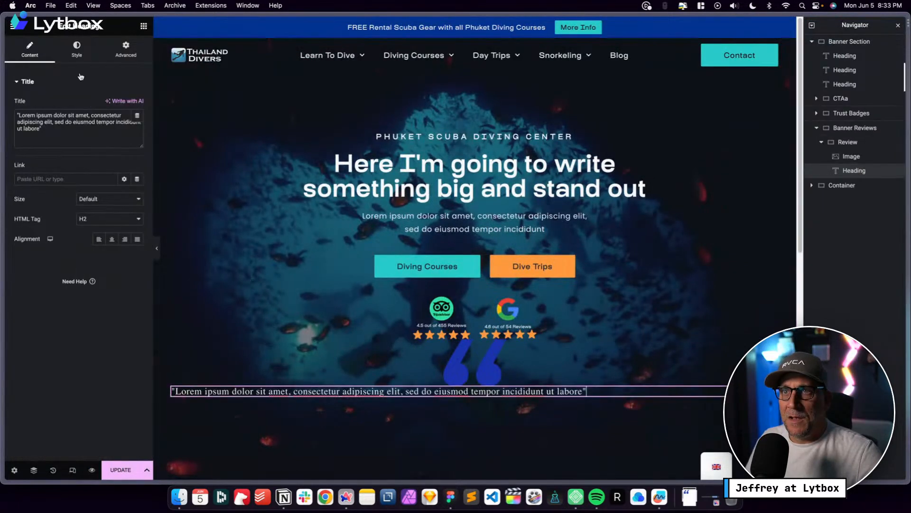
click(77, 51)
click(125, 124)
scroll(66, 242, down, 3)
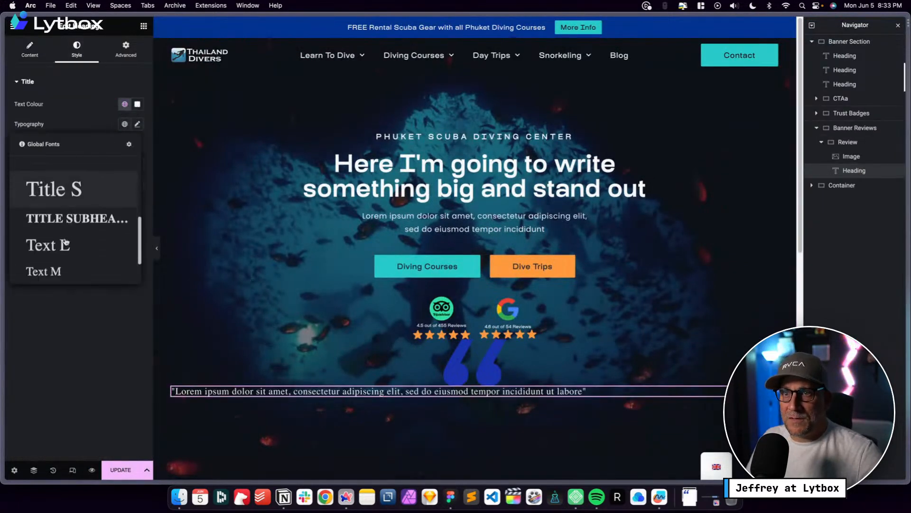
click(61, 268)
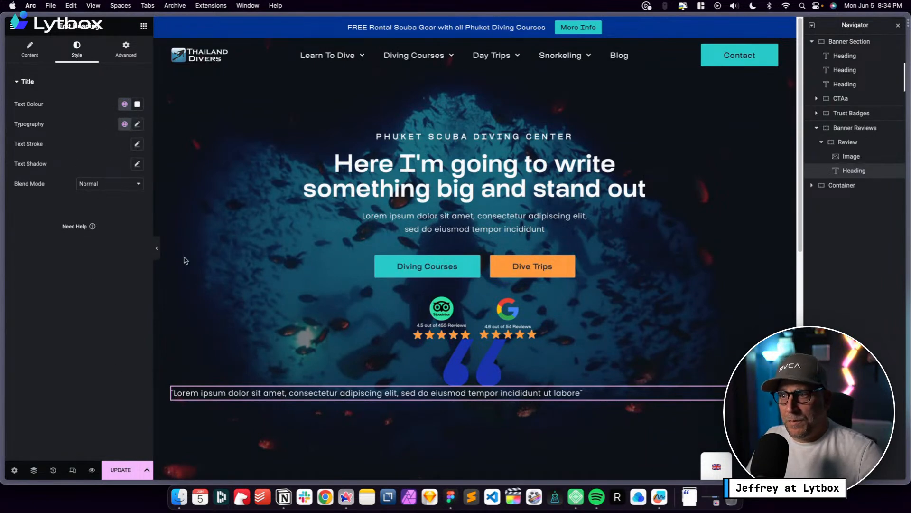
Set the review's quotation-mark image to a width of 80 px and align it left
scroll(185, 259, down, 2)
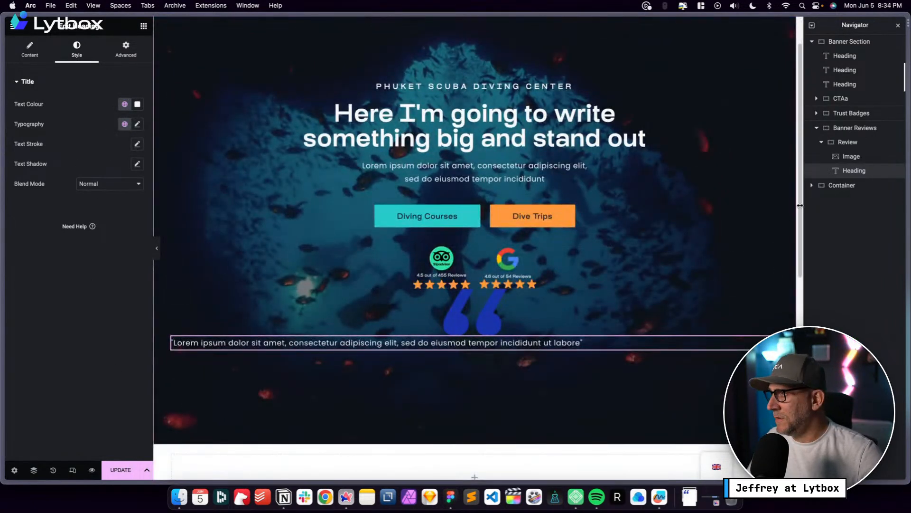
click(824, 143)
click(823, 143)
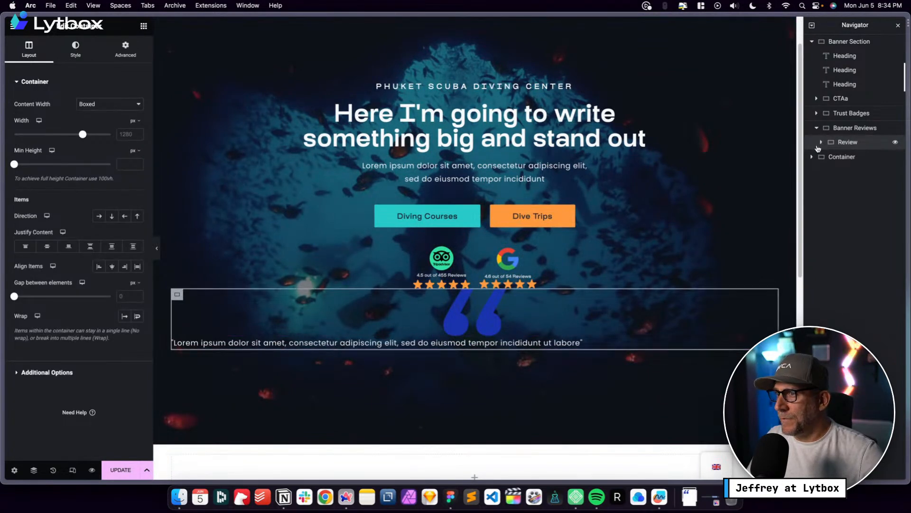
click(506, 309)
click(76, 48)
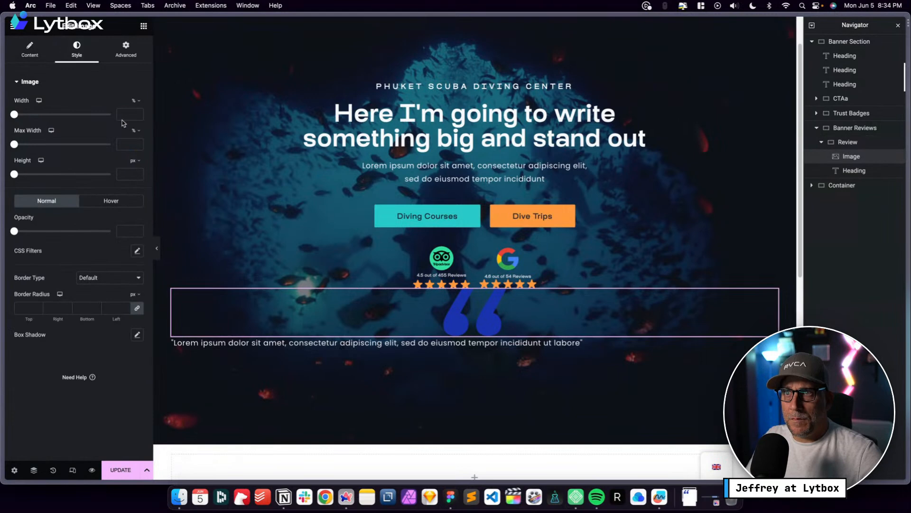
click(133, 101)
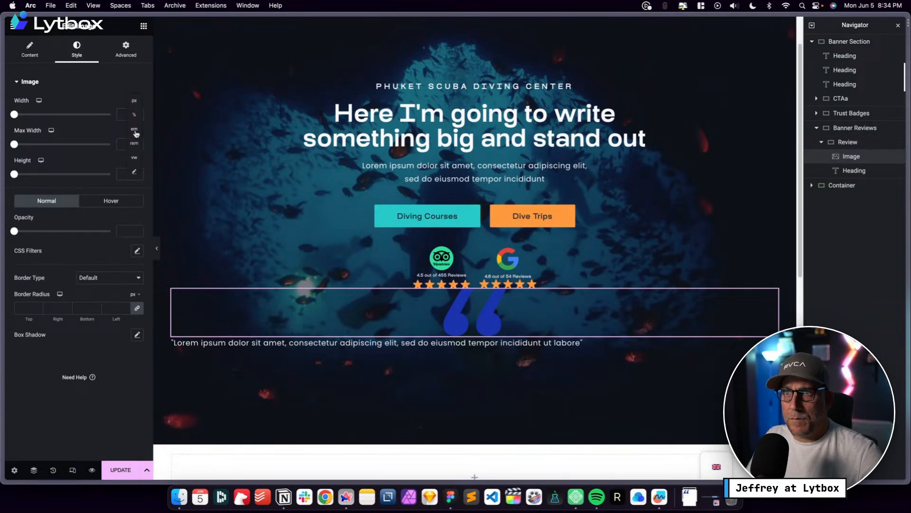
click(134, 101)
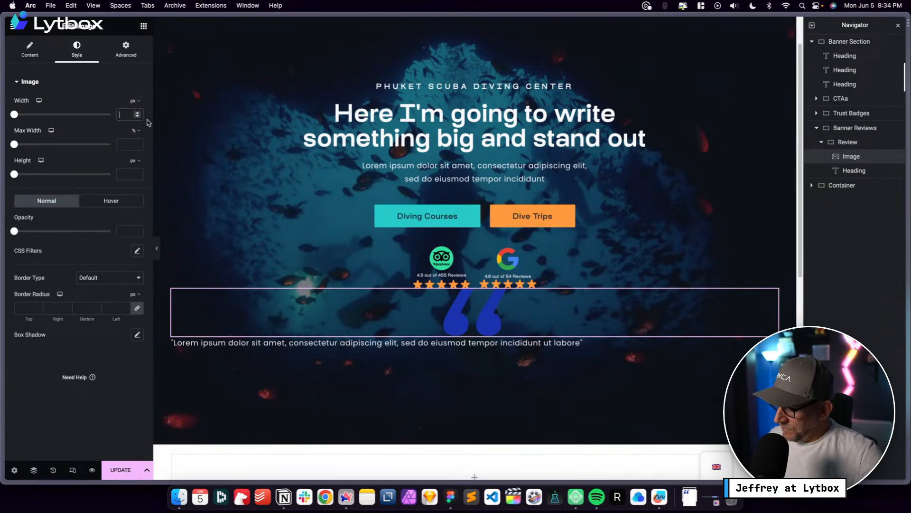
text(80)
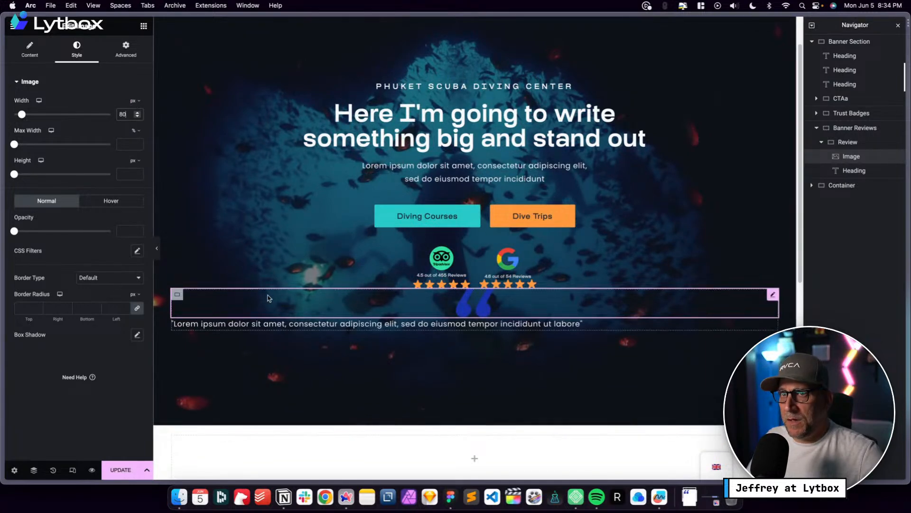
click(30, 47)
click(112, 198)
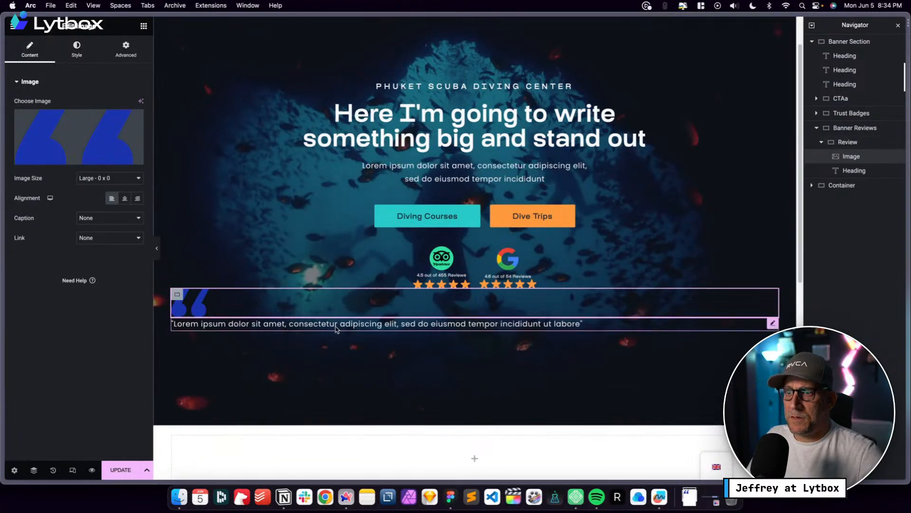
Give the Review container 2 em of padding on all sides
click(847, 142)
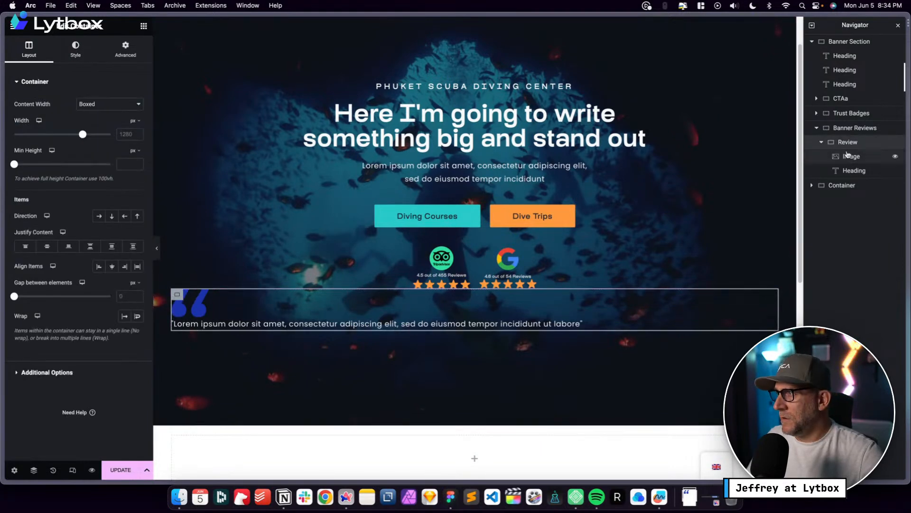
click(125, 48)
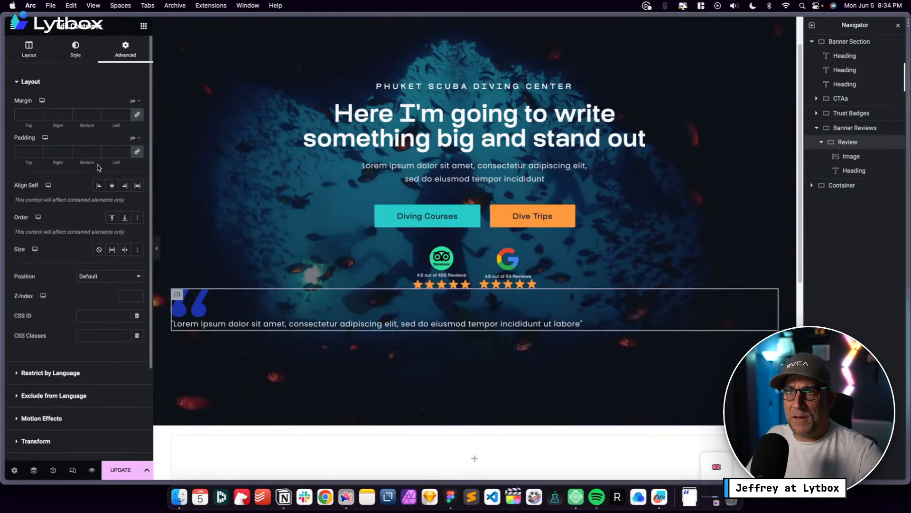
click(135, 138)
click(136, 152)
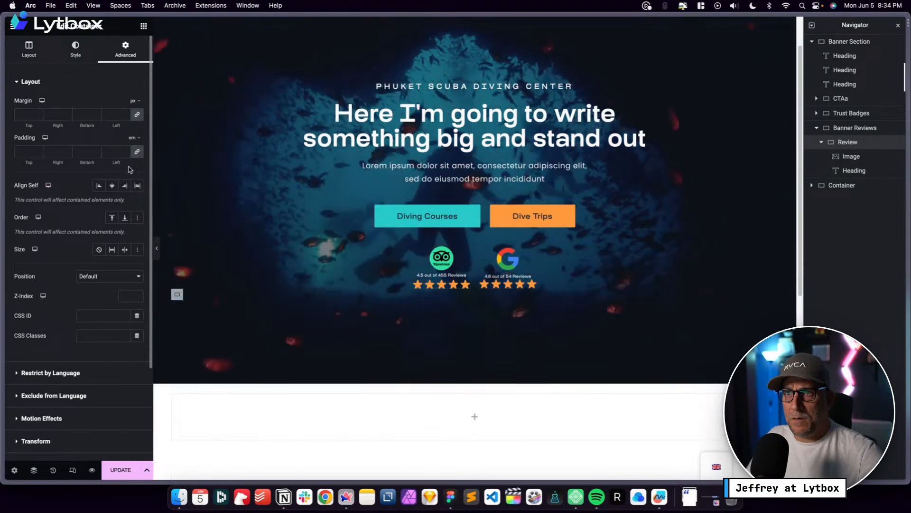
click(115, 151)
text(2)
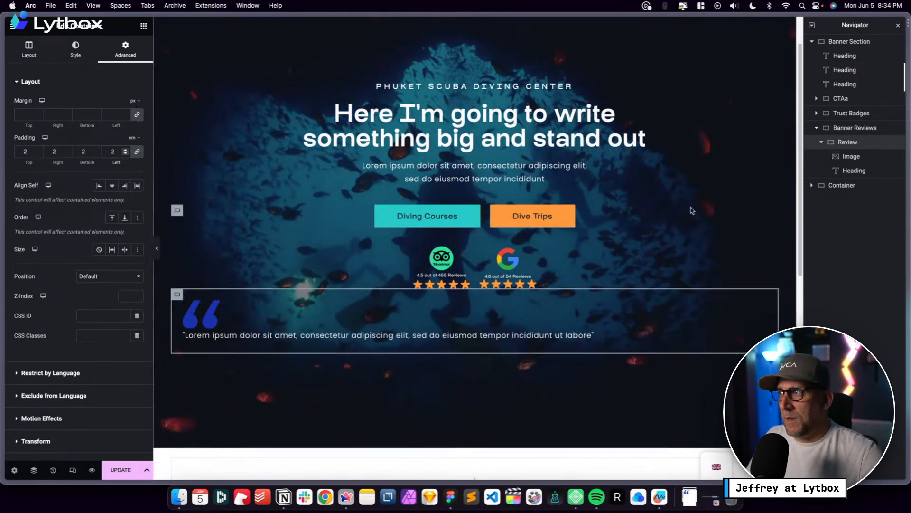
Duplicate the Review container twice and lay out the Banner Reviews container's items in a horizontal row
click(823, 144)
right_click(841, 143)
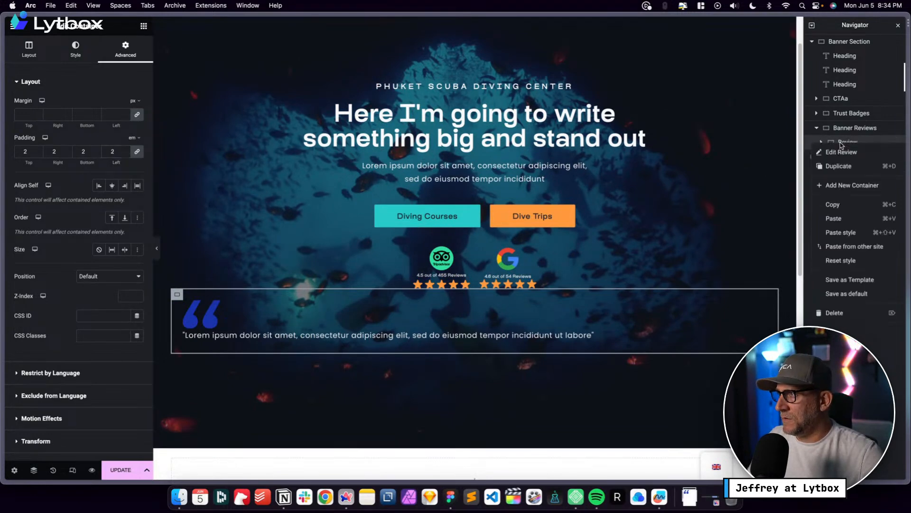
click(839, 166)
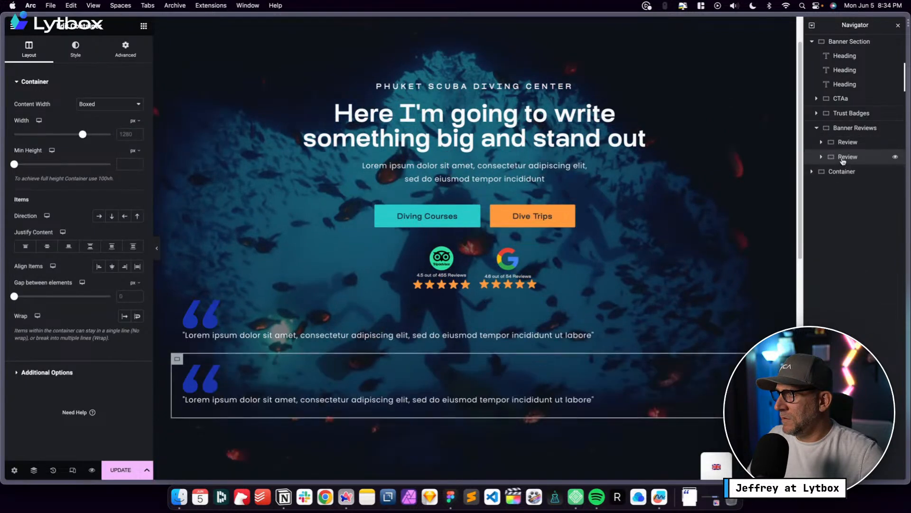
right_click(843, 159)
click(853, 180)
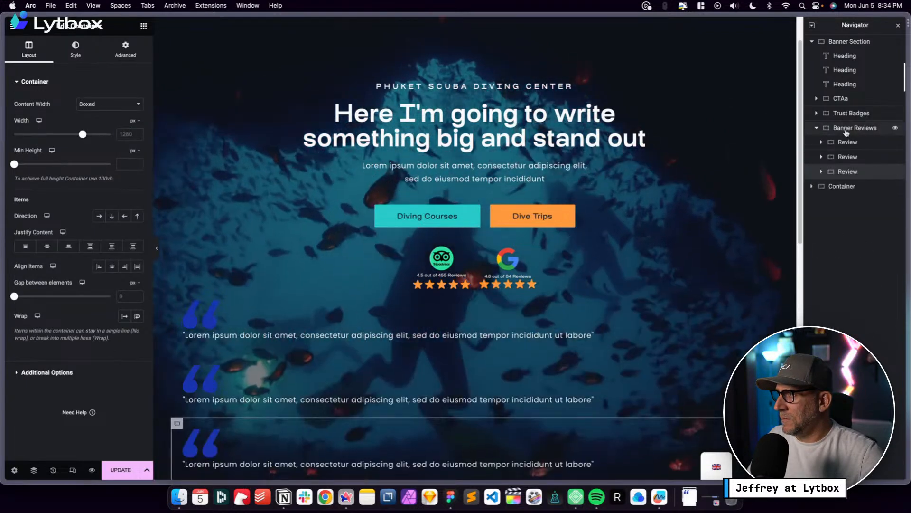
click(100, 217)
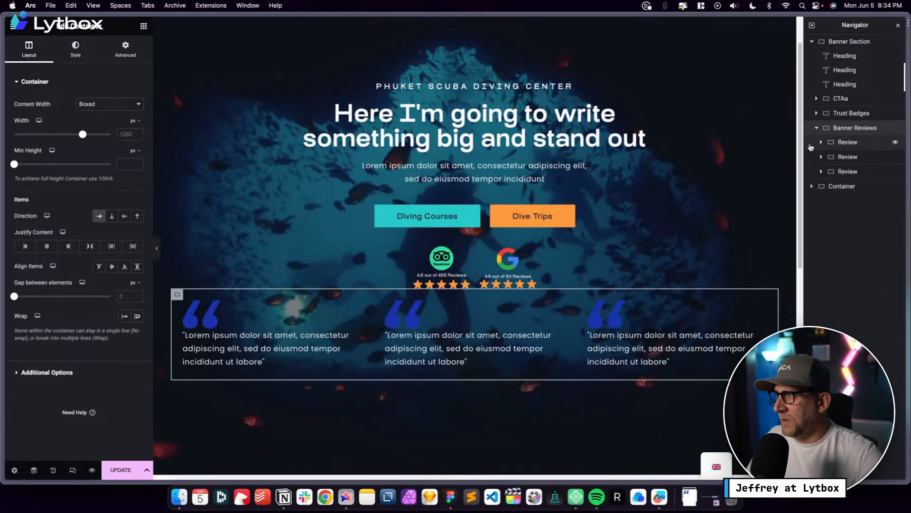
Switch the Trust Badges container's margin unit to rem and set only its bottom margin to 6
click(850, 113)
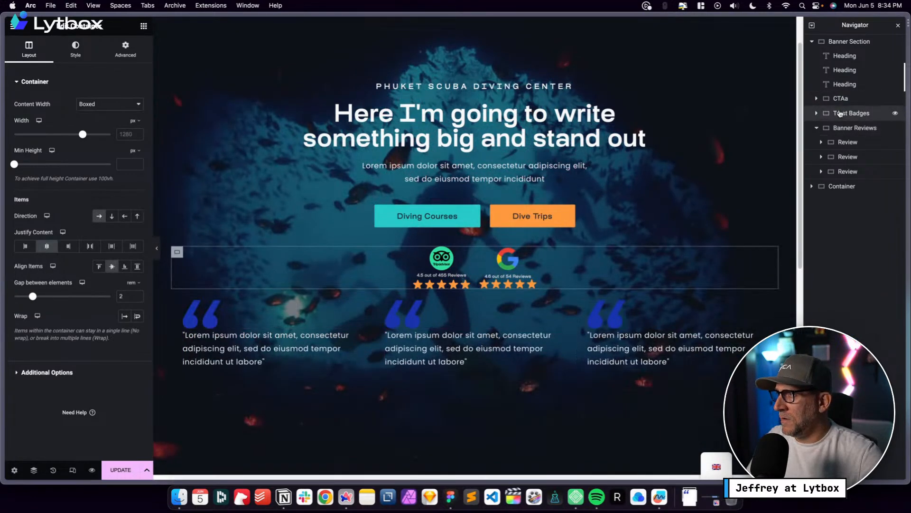
click(128, 50)
click(135, 101)
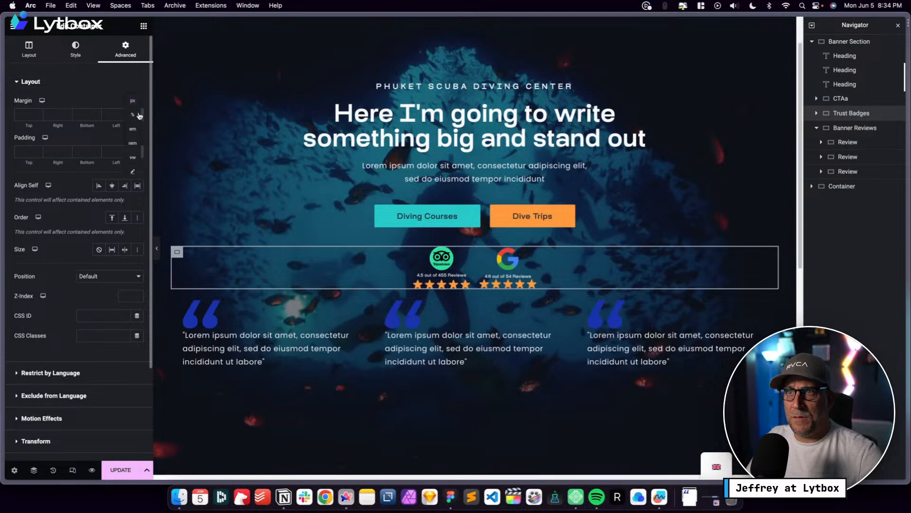
click(133, 142)
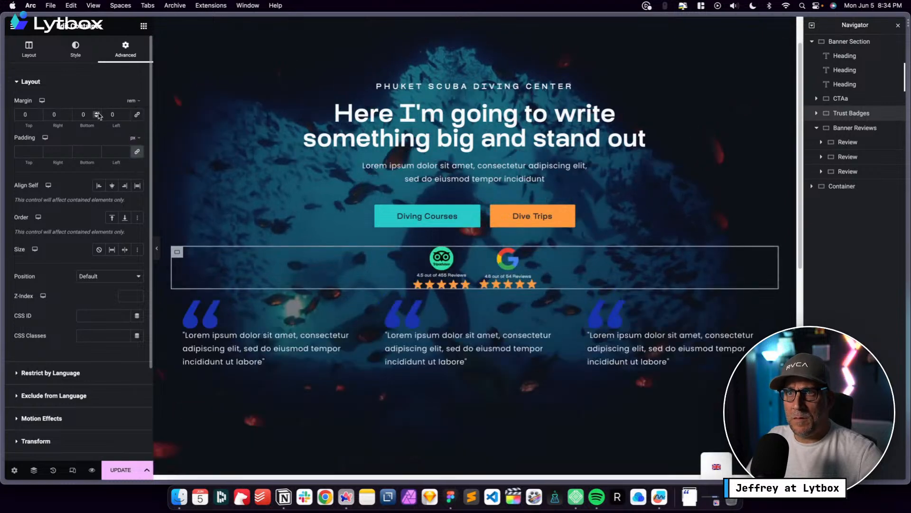
double_click(89, 114)
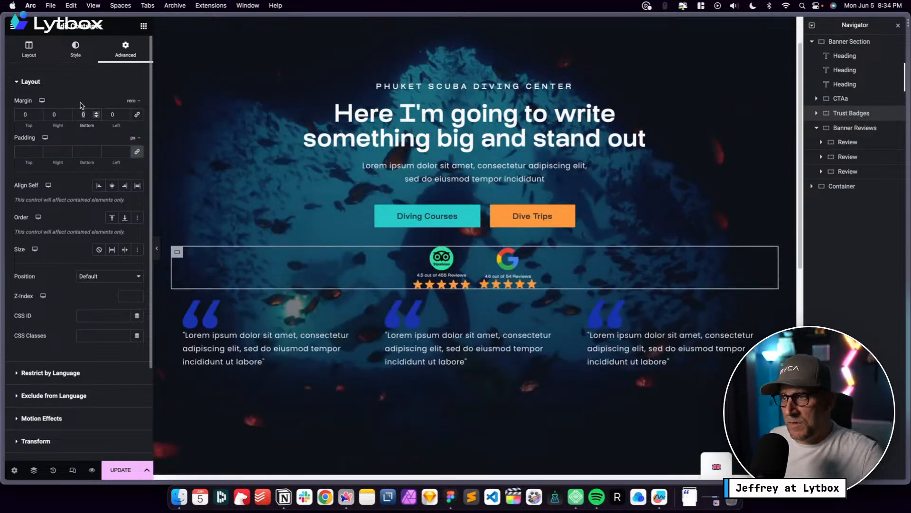
text(4)
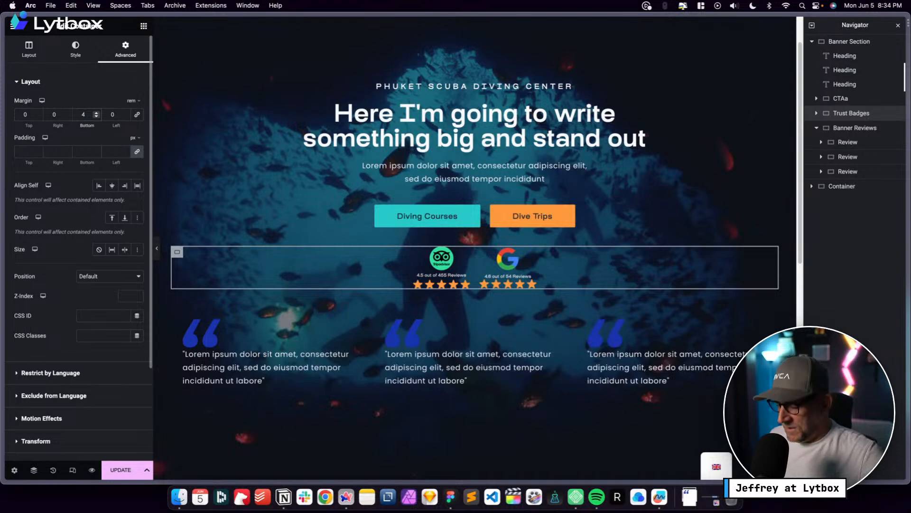
key(BackSpace)
text(6)
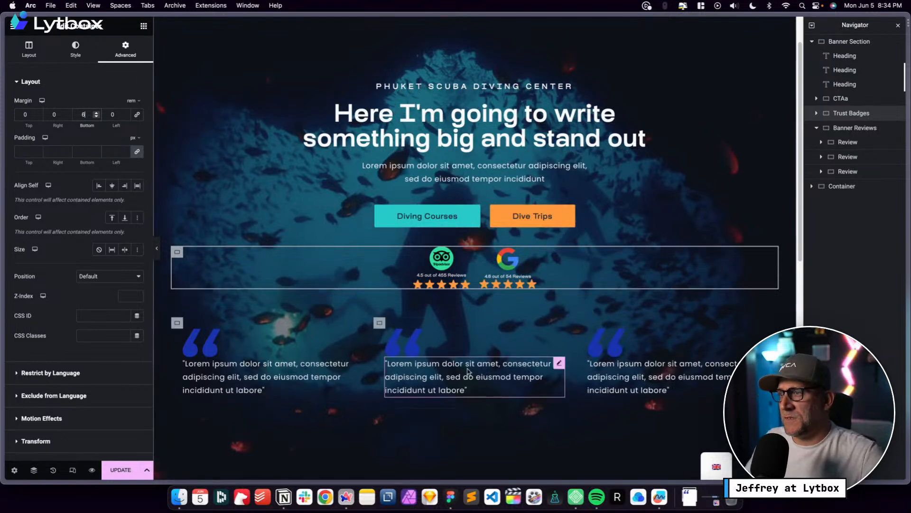
Increase the Trust Badges container's bottom margin to 13 rem
scroll(606, 365, down, 2)
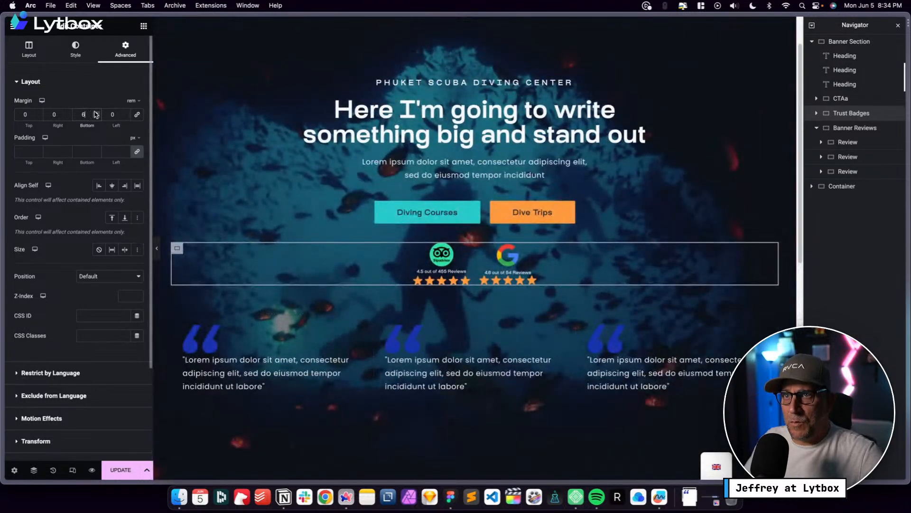
key(Up)
key(Up)
key(Up)
key(Up)
key(Up)
key(Up)
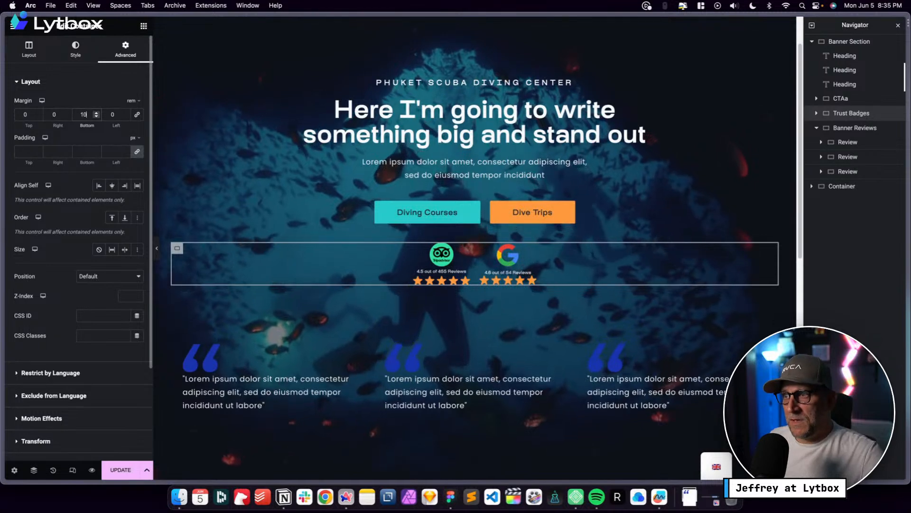
key(Up)
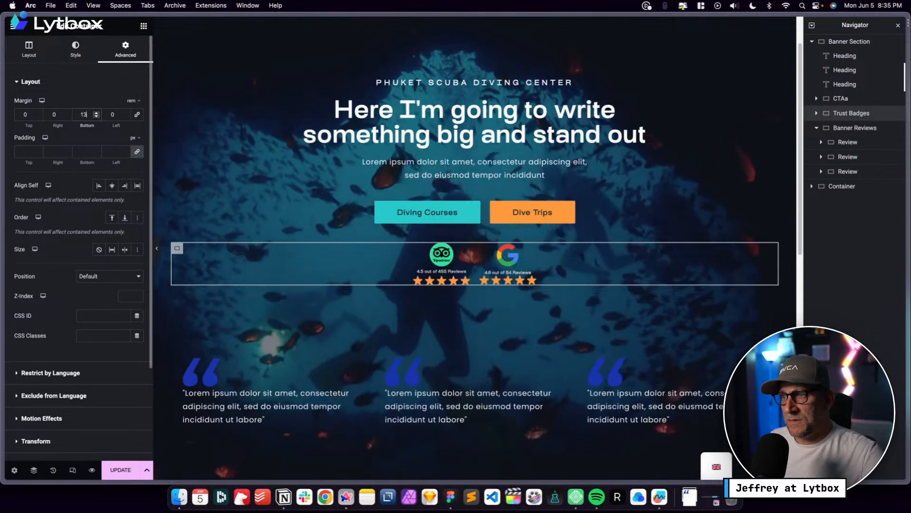
Reduce the Banner Section container's bottom padding to 6 rem
click(849, 42)
scroll(310, 62, up, 2)
click(125, 49)
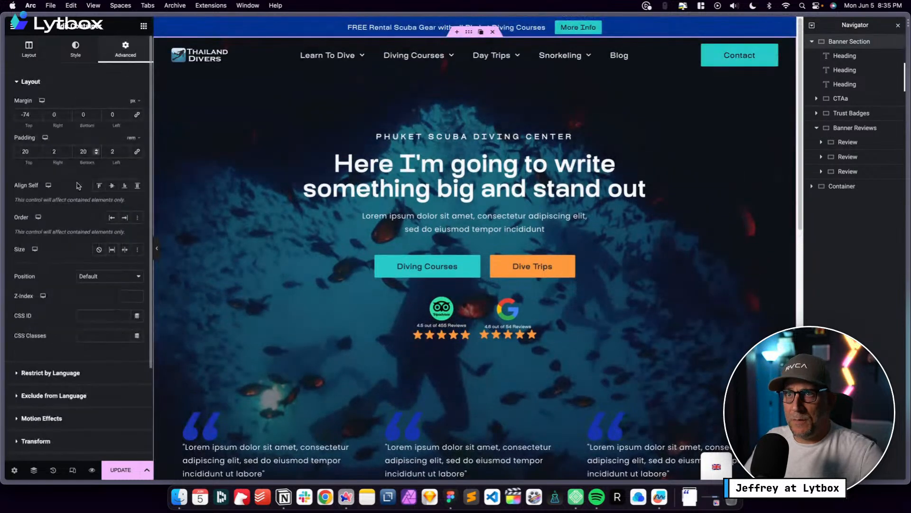
scroll(222, 179, down, 3)
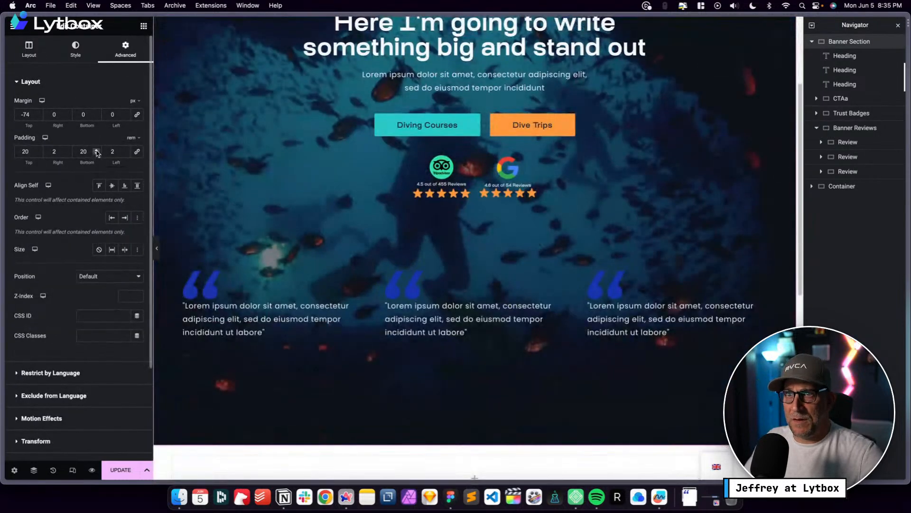
key(Down)
key(Down)
key(Down)
key(Down)
key(Down)
key(Down)
key(Down)
key(Down)
key(Down)
key(Down)
key(Down)
key(Down)
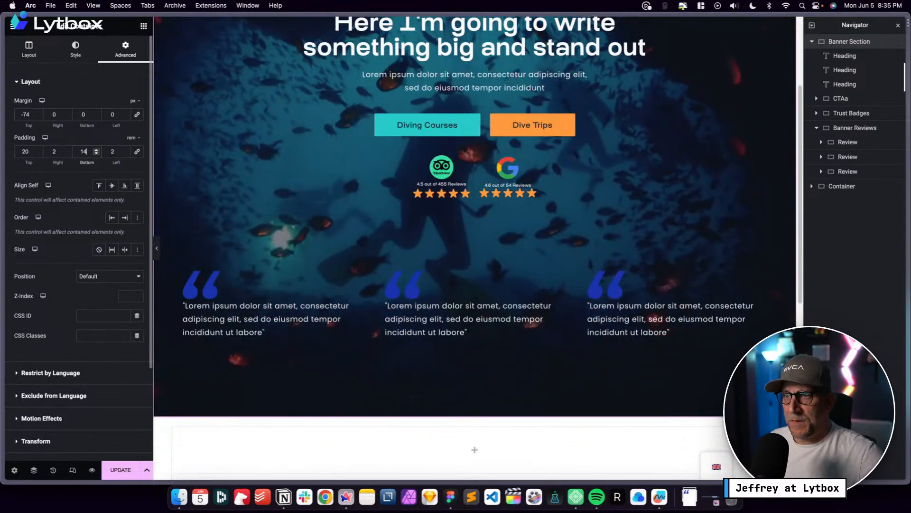
key(Down)
key(Down)
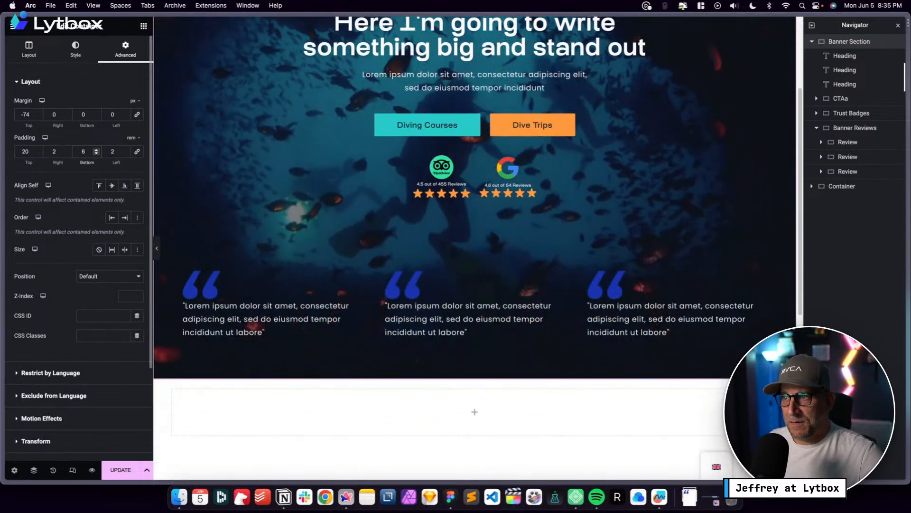
scroll(506, 409, up, 5)
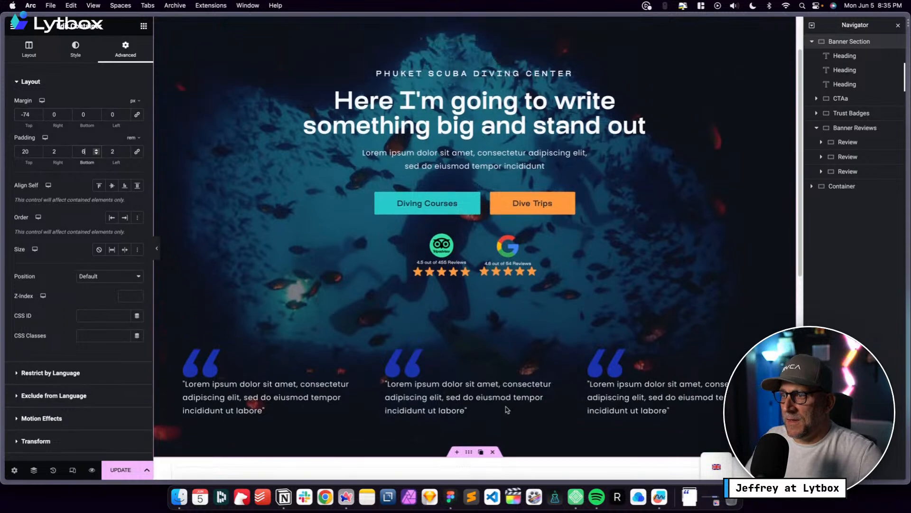
scroll(507, 409, down, 3)
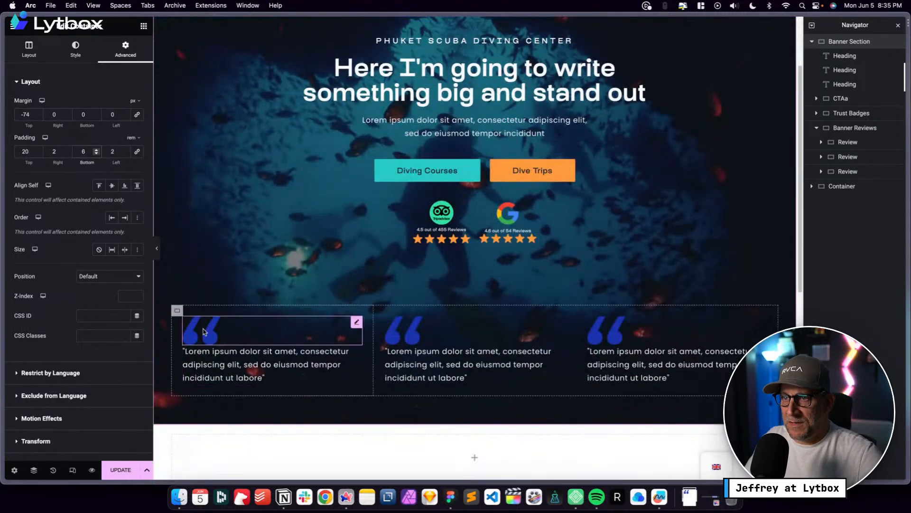
click(284, 333)
click(404, 331)
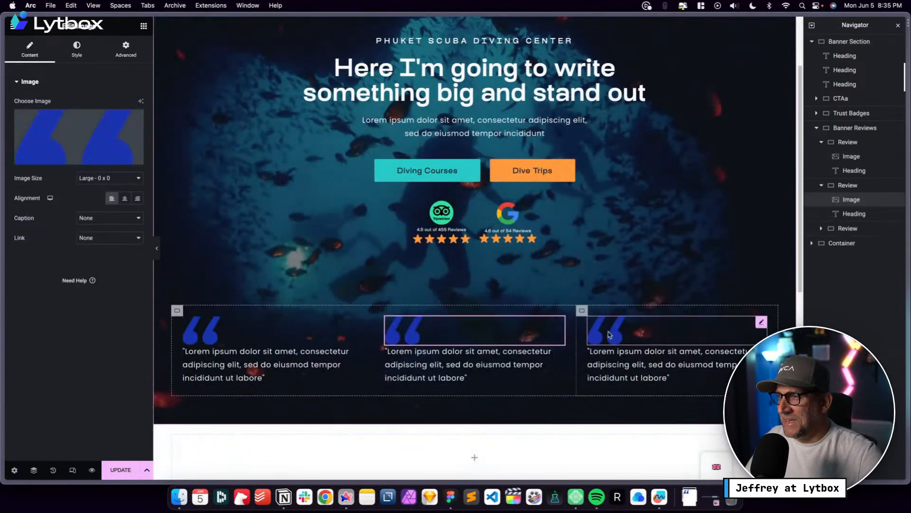
click(607, 330)
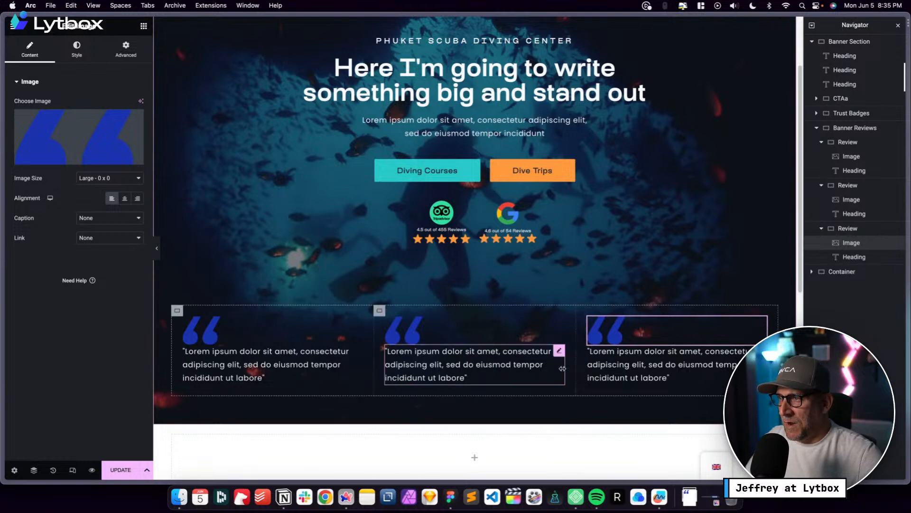
Give the first Review container a solid border with a width of 1 px on its right side only
click(177, 311)
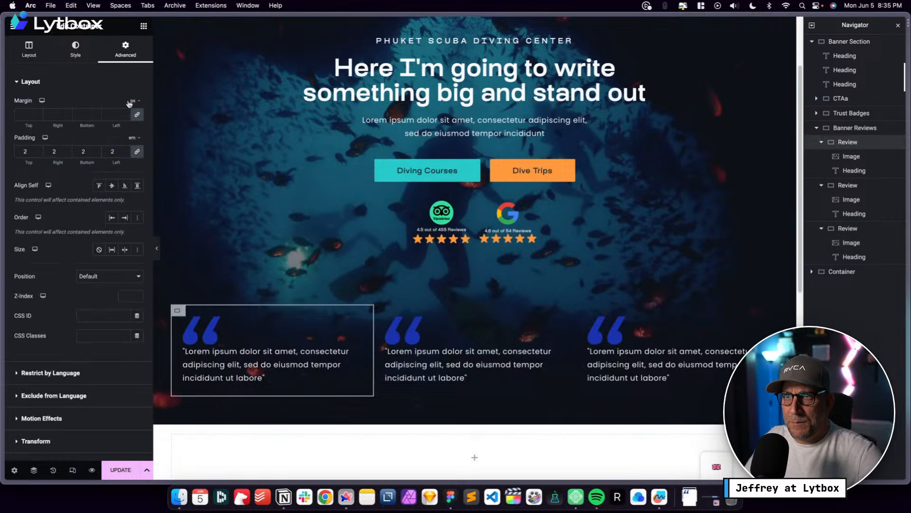
click(75, 48)
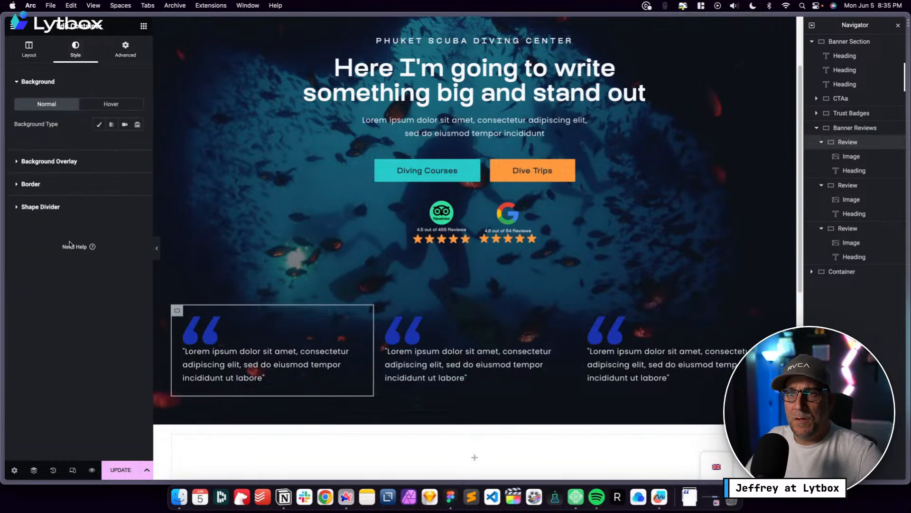
click(41, 181)
click(108, 182)
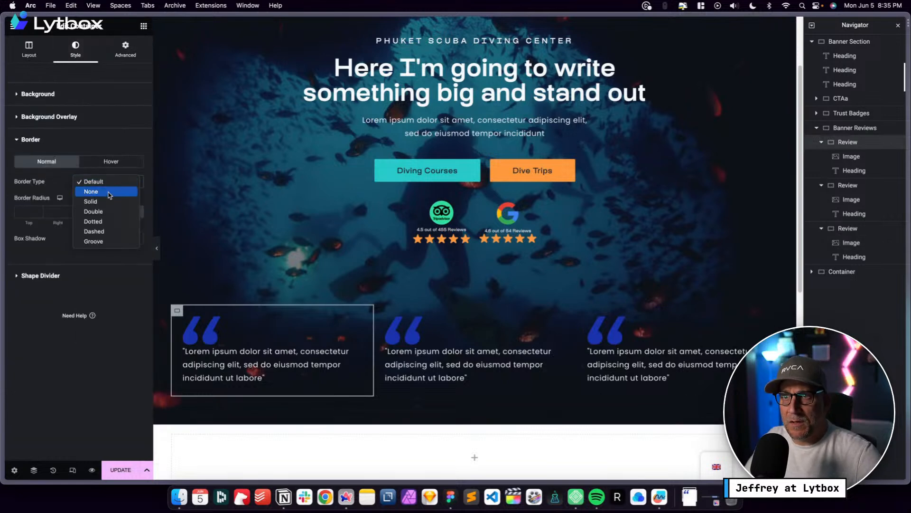
click(109, 191)
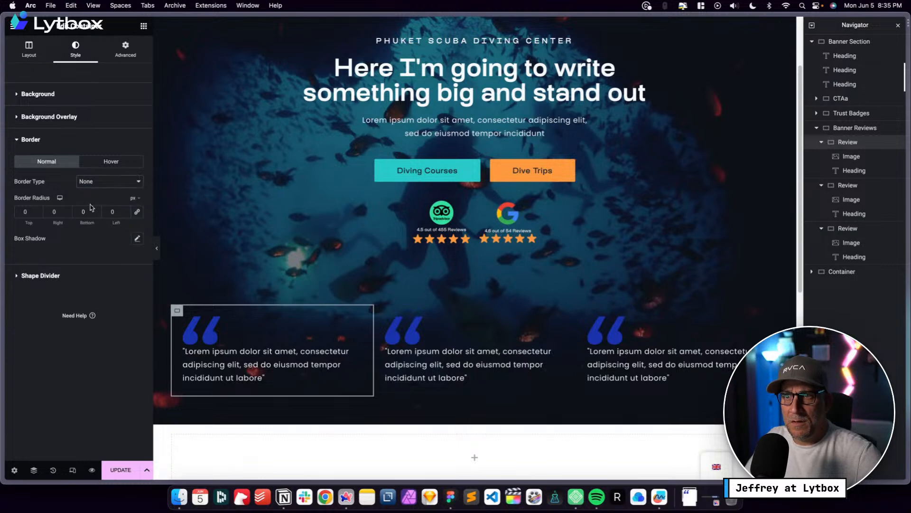
click(136, 238)
click(136, 238)
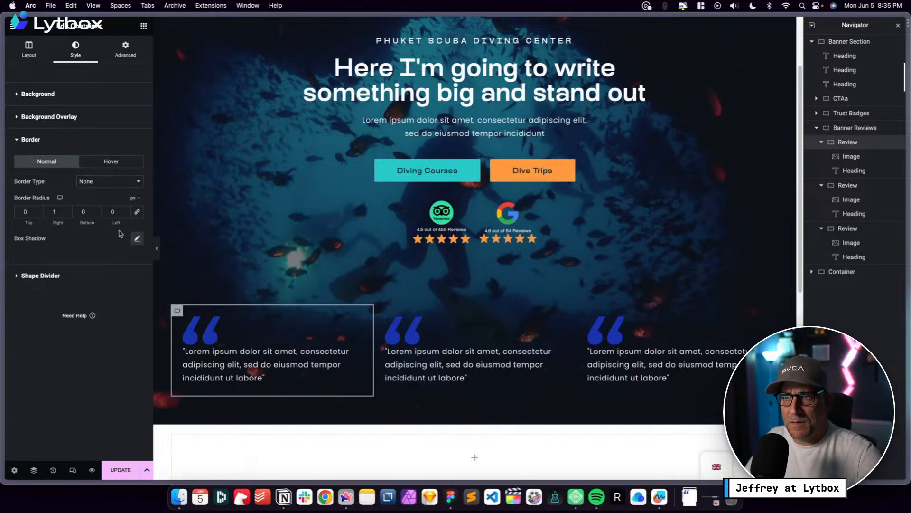
click(104, 184)
click(95, 192)
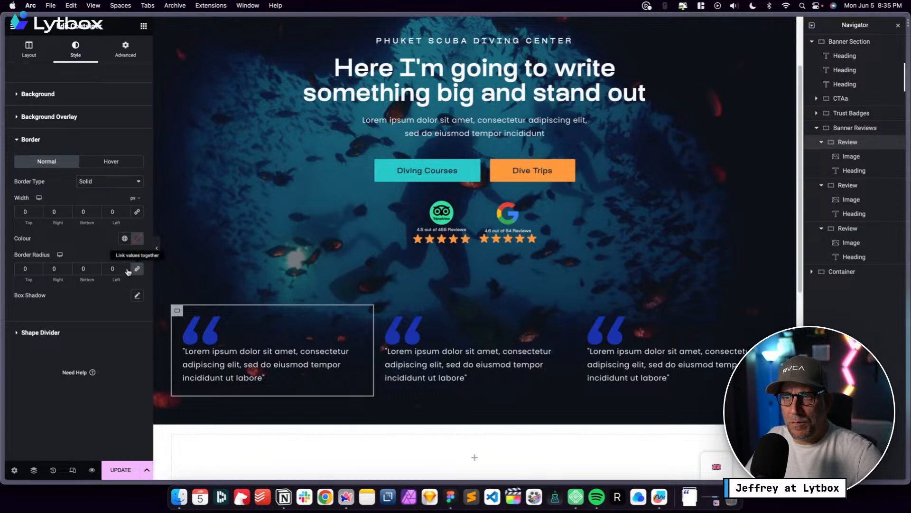
click(114, 269)
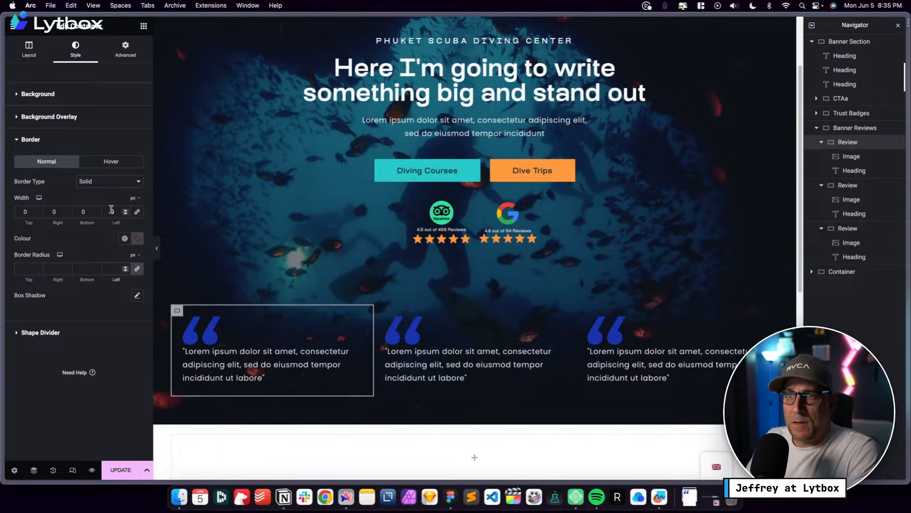
click(67, 211)
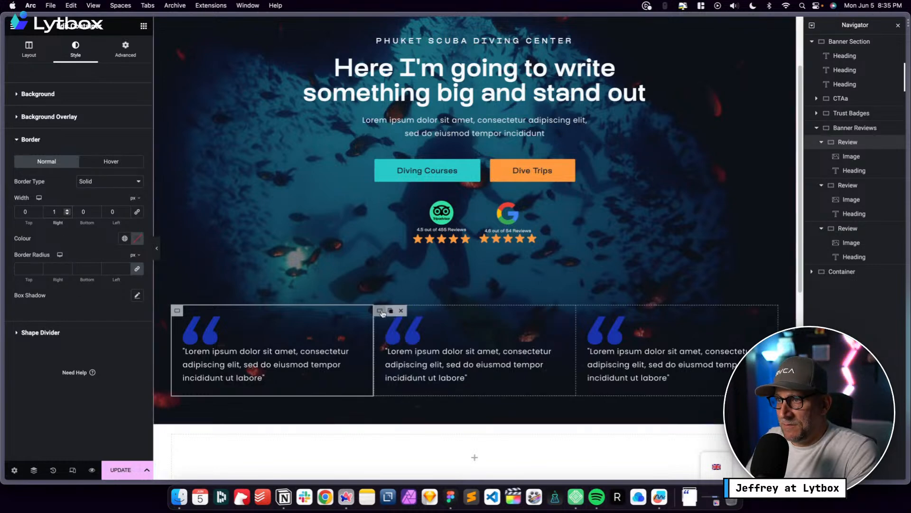
Give the second Review container a solid Off White border with a width of 1 px on its bottom side only
click(477, 371)
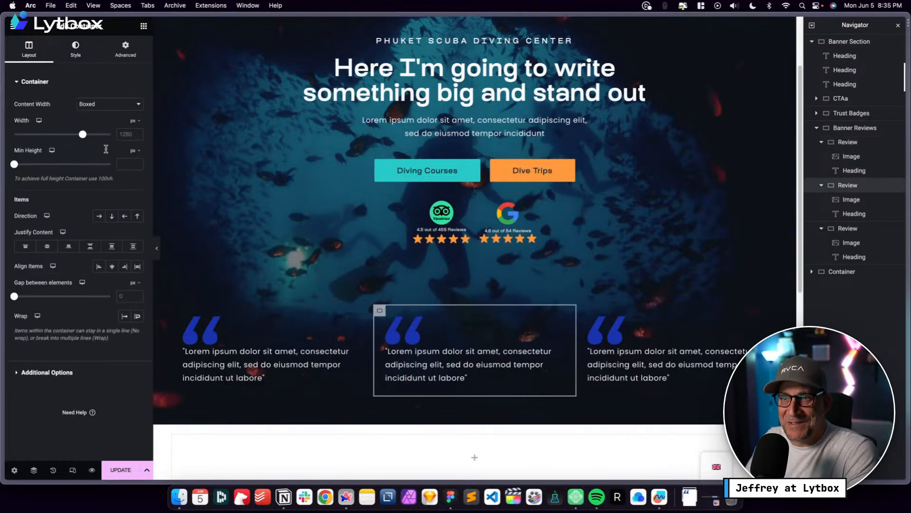
click(126, 47)
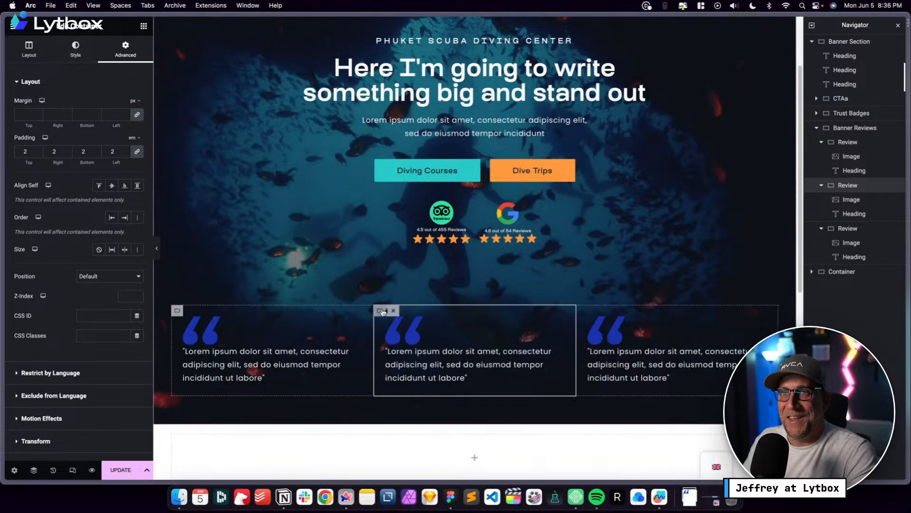
click(78, 45)
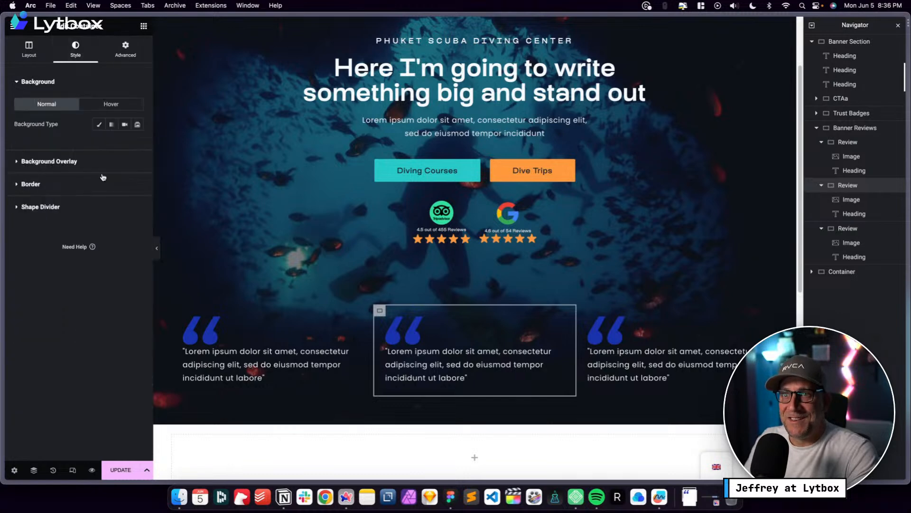
click(58, 190)
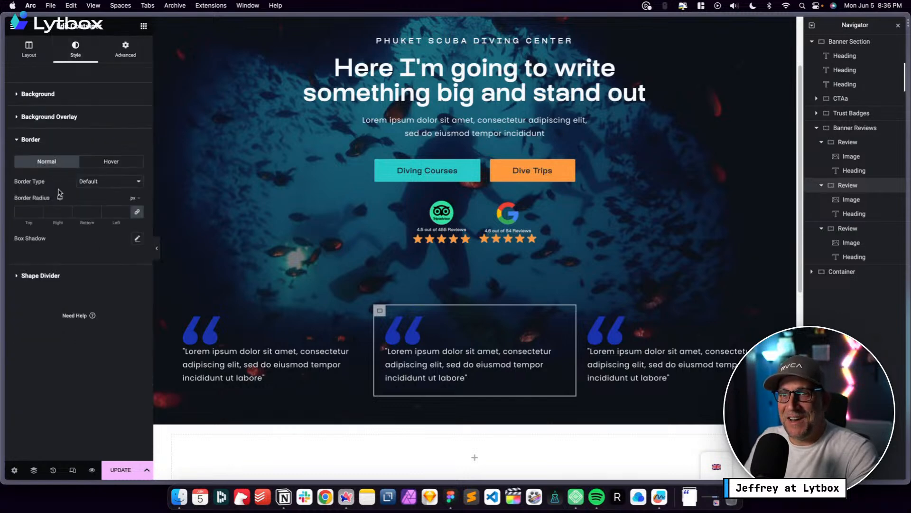
click(111, 185)
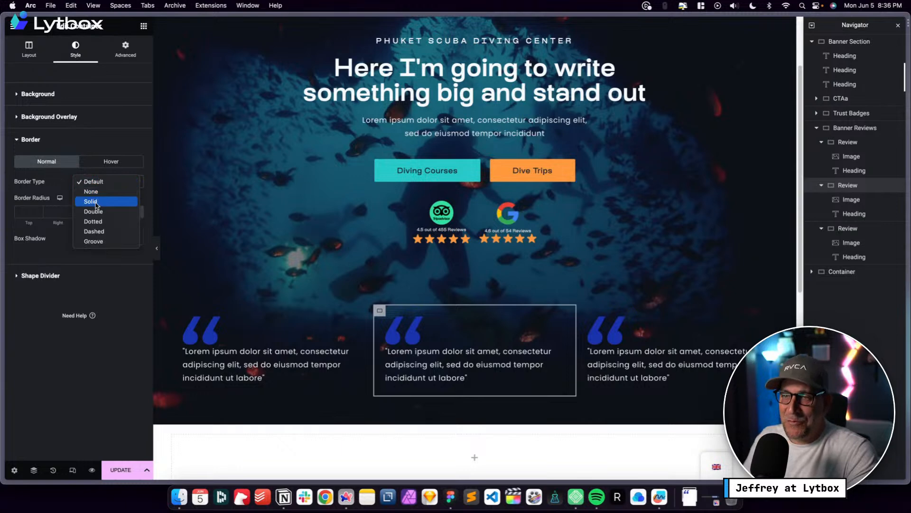
click(96, 203)
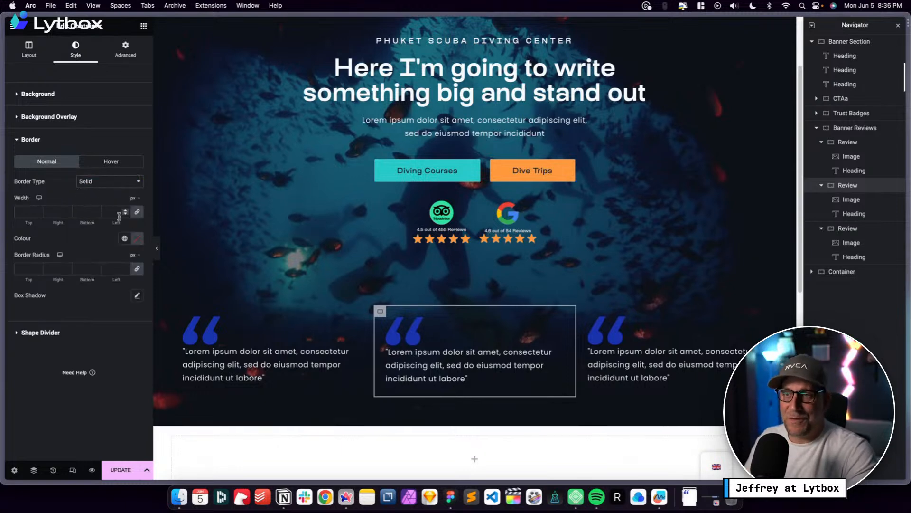
click(137, 212)
click(96, 212)
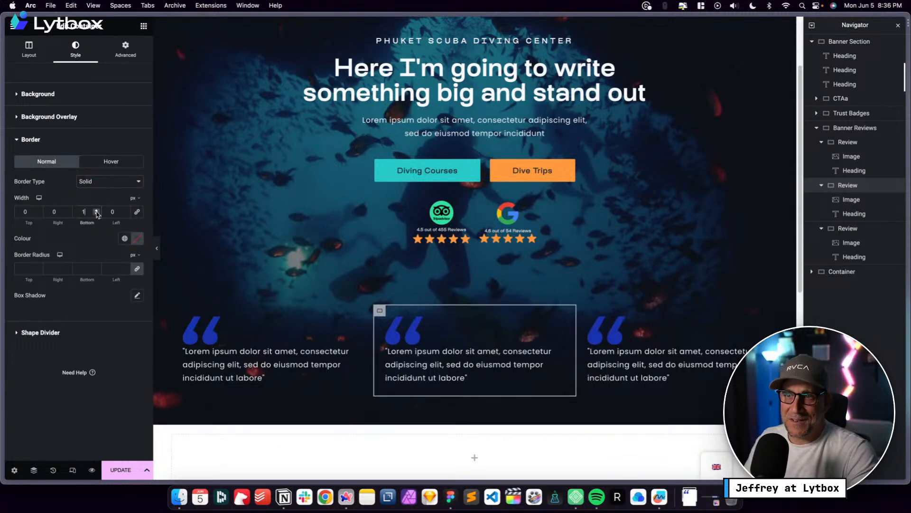
click(124, 239)
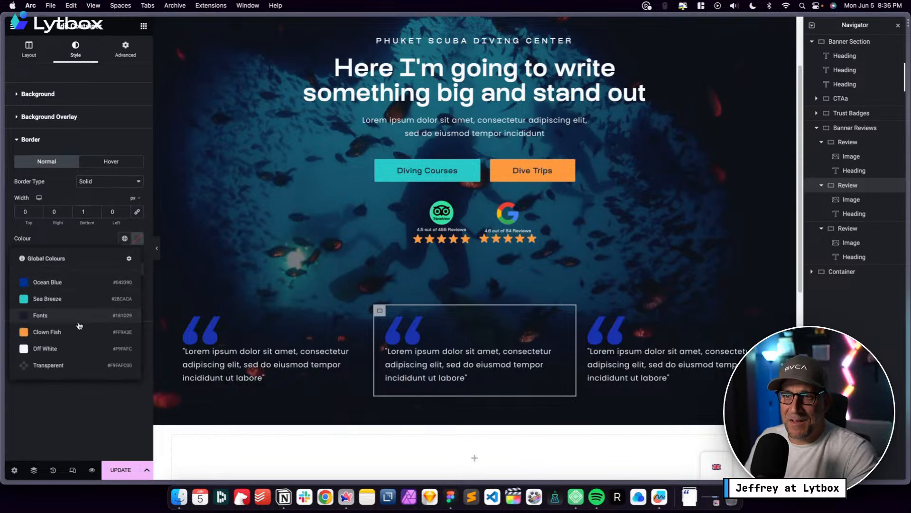
click(58, 348)
Save the page and preview the review row's borders on the site, returning to the page editor
click(120, 470)
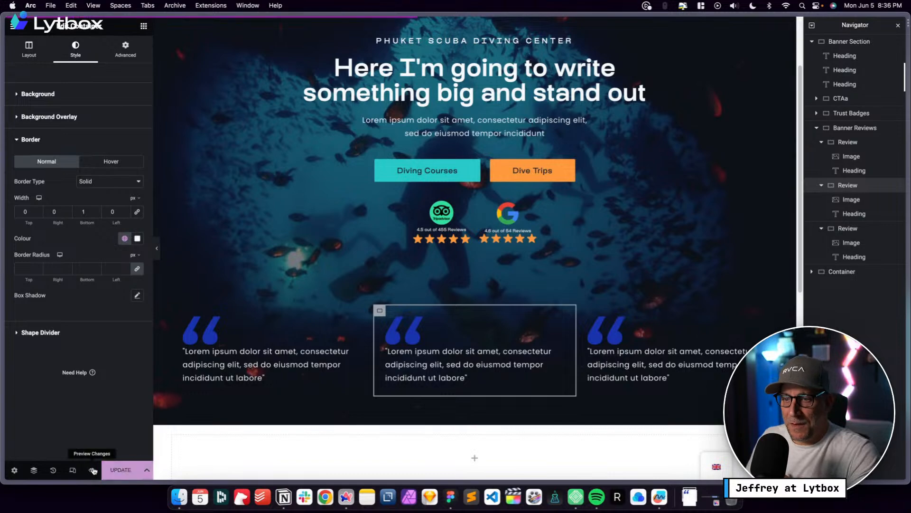
click(94, 470)
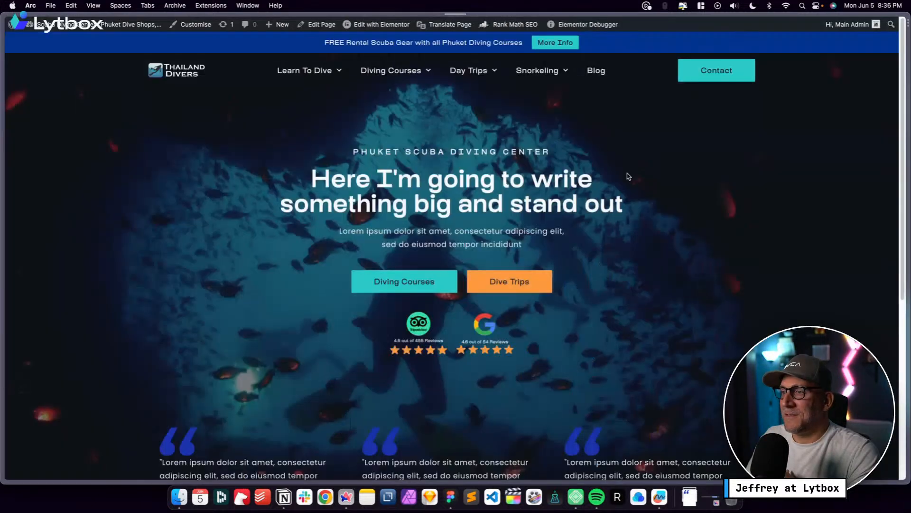
scroll(550, 270, down, 5)
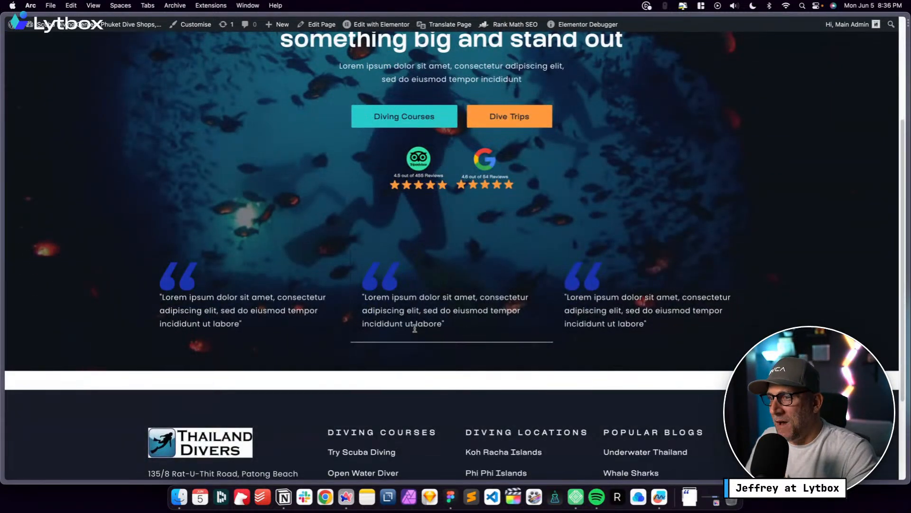
mouse_move(4, 218)
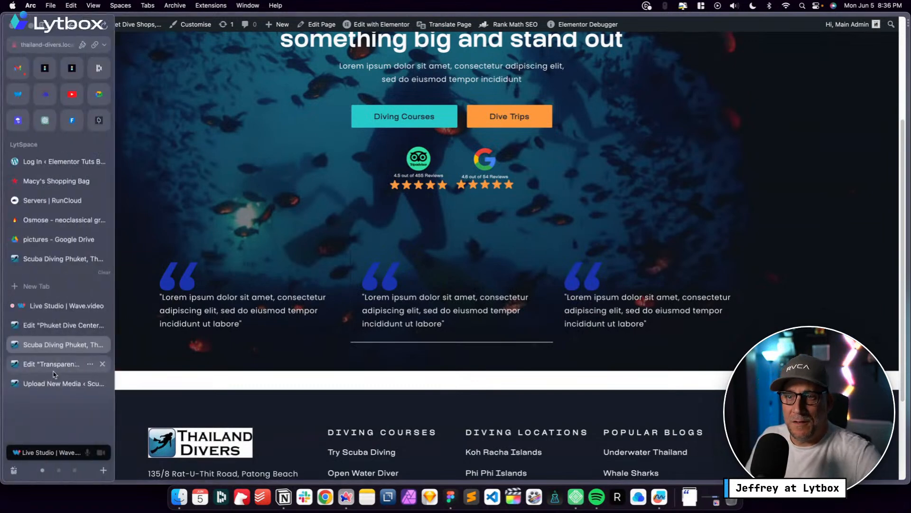
click(52, 328)
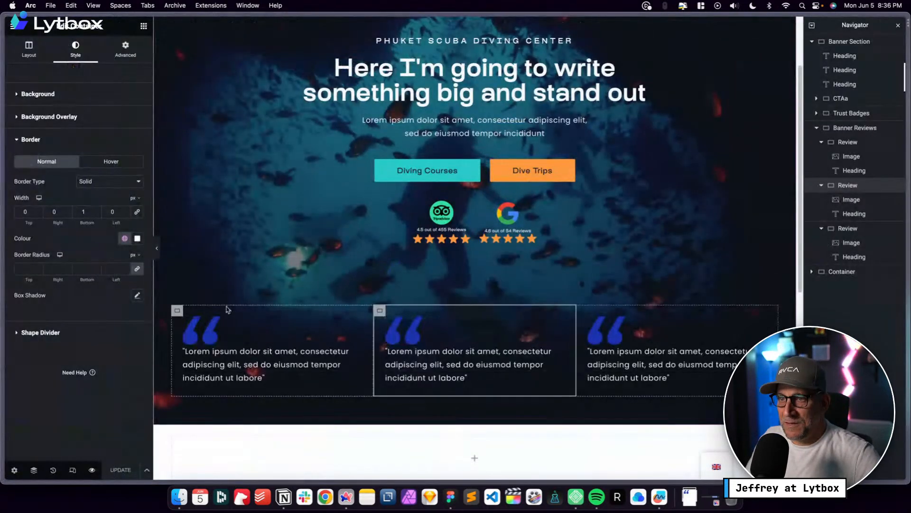
Set the first Review container's border colour to the global Off White
click(177, 310)
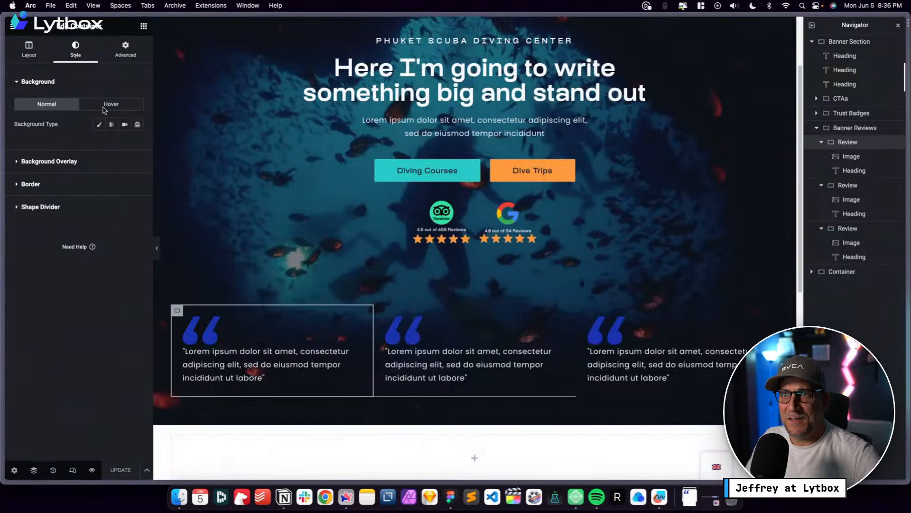
click(86, 185)
click(125, 237)
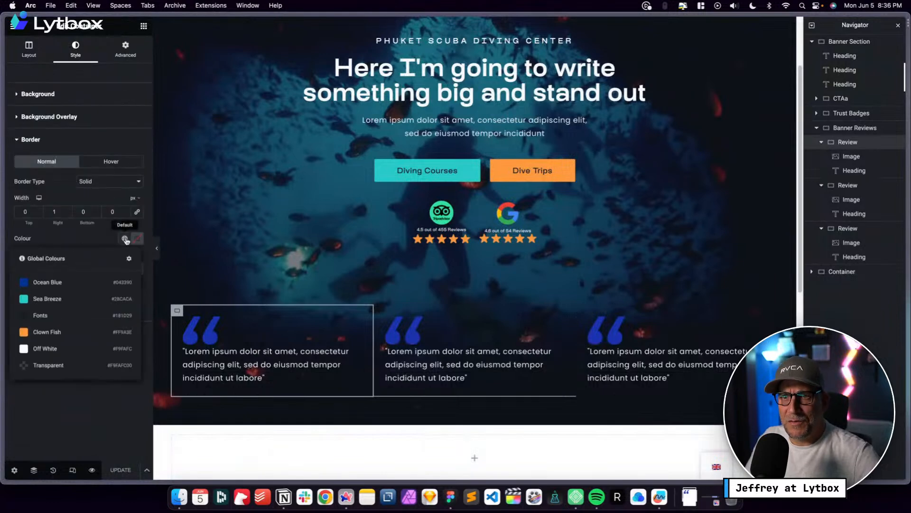
click(70, 348)
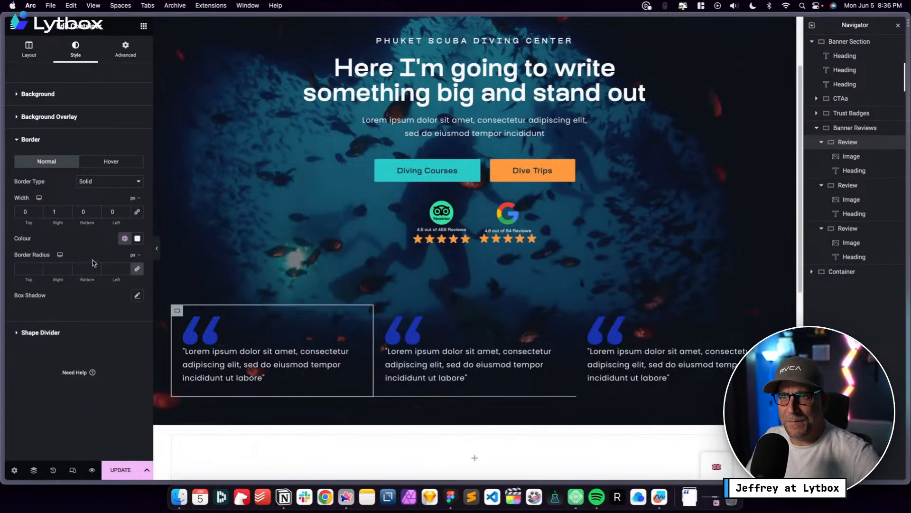
Change the second Review container's border widths to 0 on the bottom and 1 px on the right
click(379, 311)
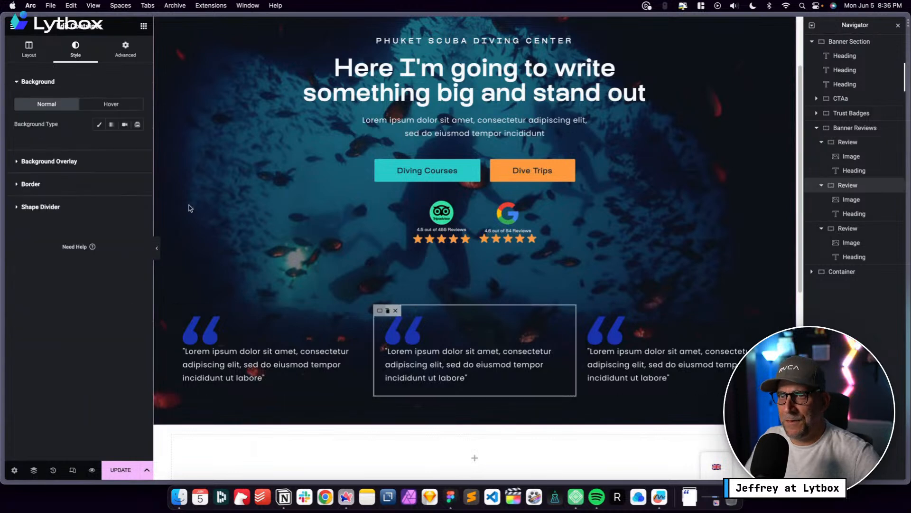
click(61, 185)
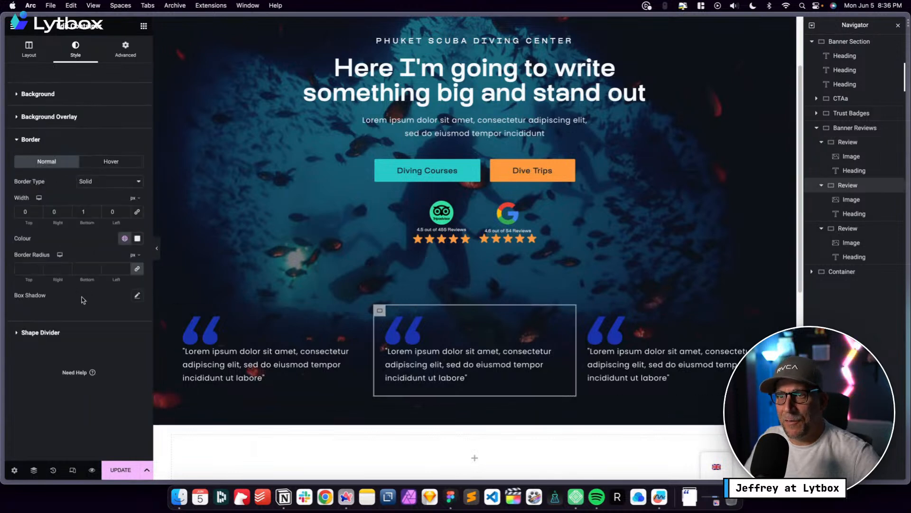
click(97, 215)
click(69, 211)
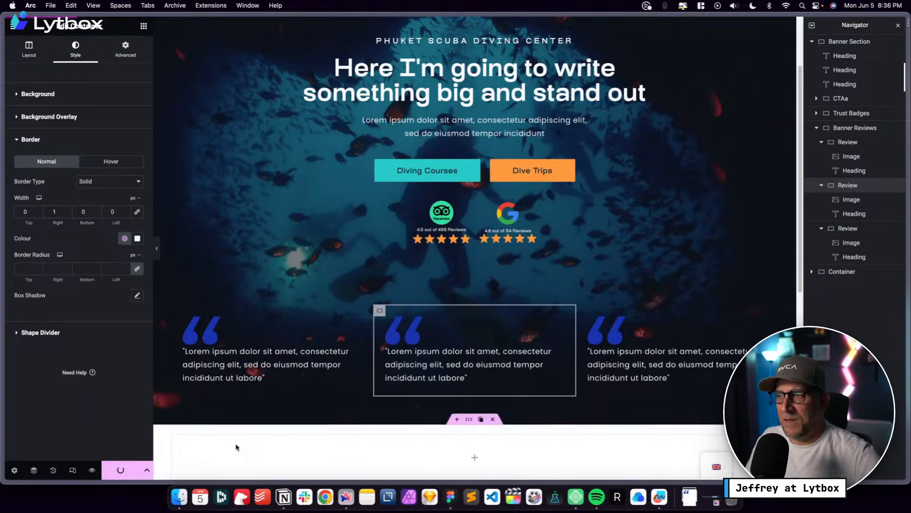
Switch to Figma and change the quotation mark's fill to the teal document colour 28CACA
click(198, 338)
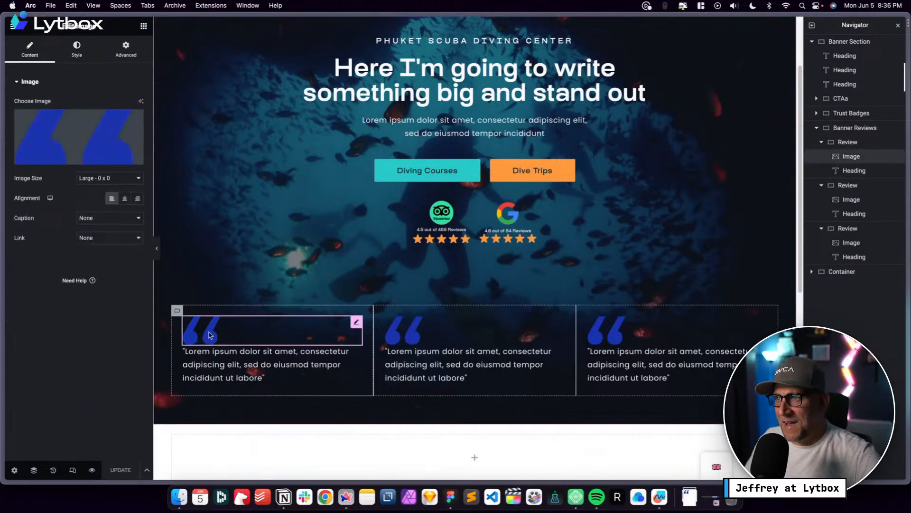
scroll(366, 206, up, 1)
mouse_move(1, 309)
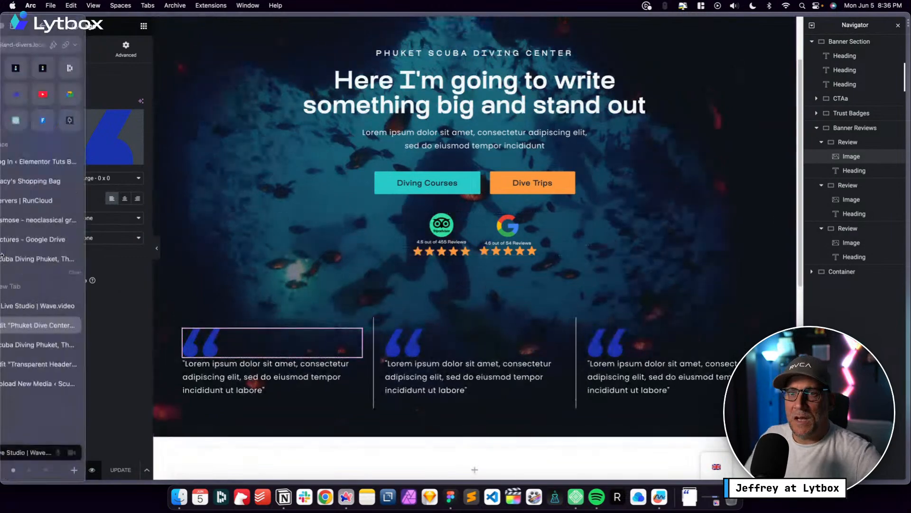
click(43, 379)
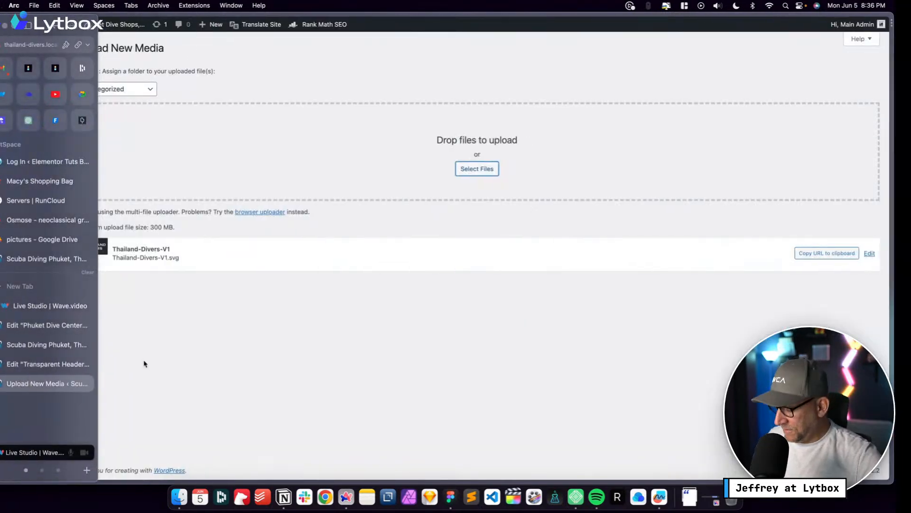
key(ctrl+Right)
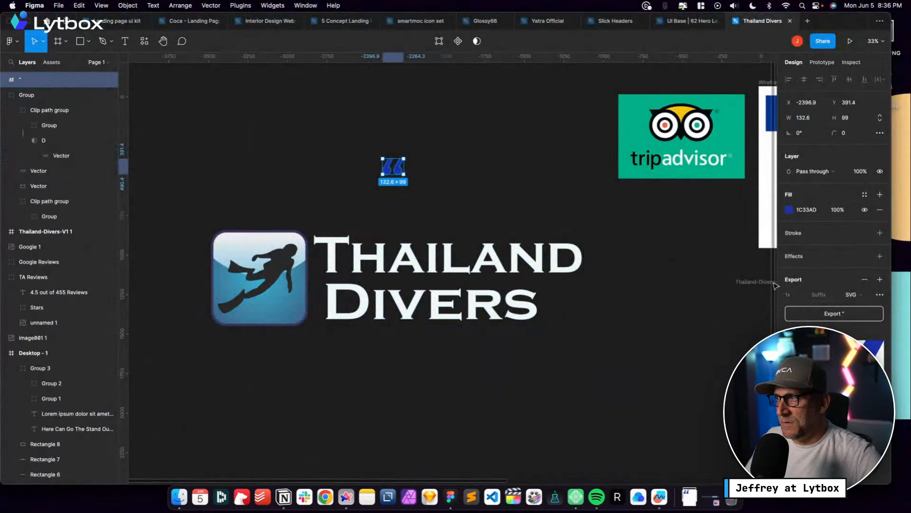
click(788, 211)
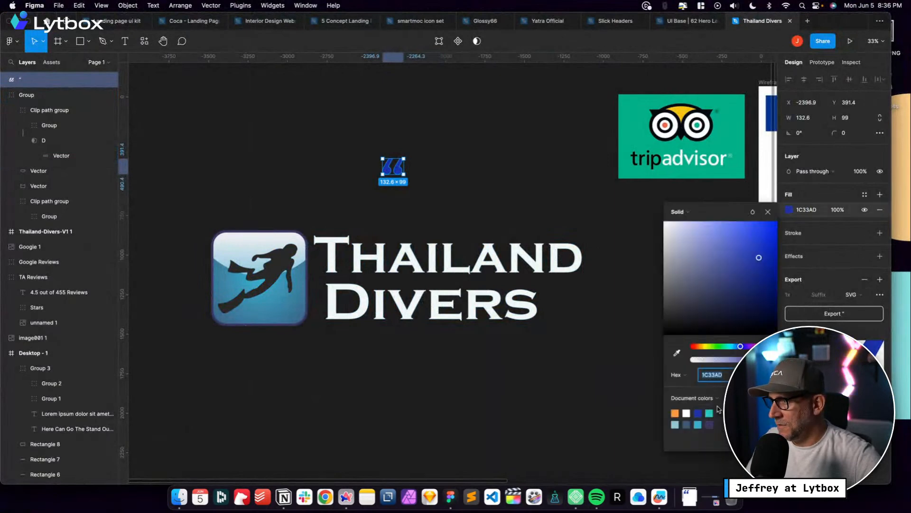
click(709, 412)
click(512, 210)
click(404, 171)
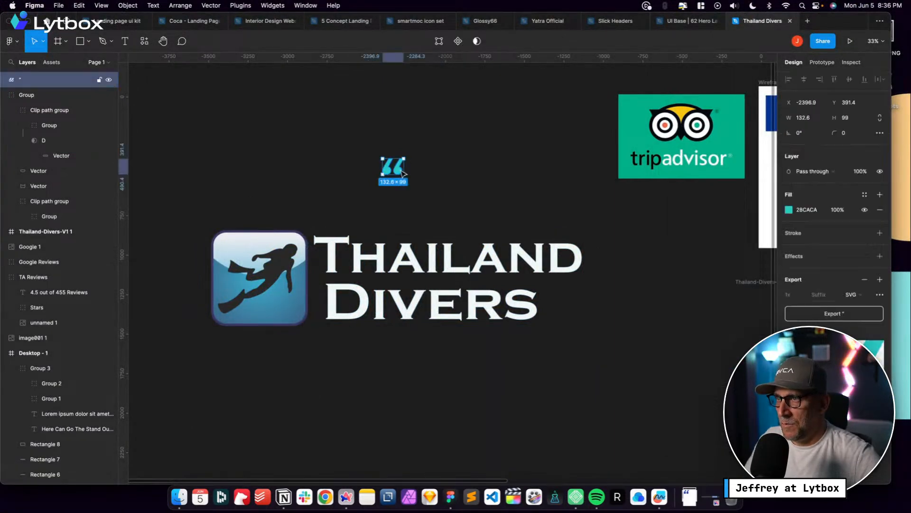
Try to export the teal quotation mark to Downloads as an SVG named green quotes
click(834, 313)
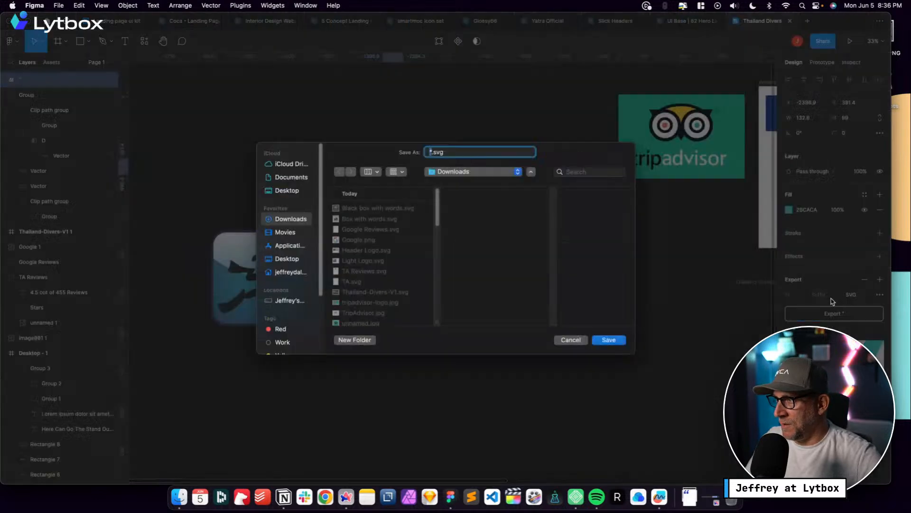
text(g)
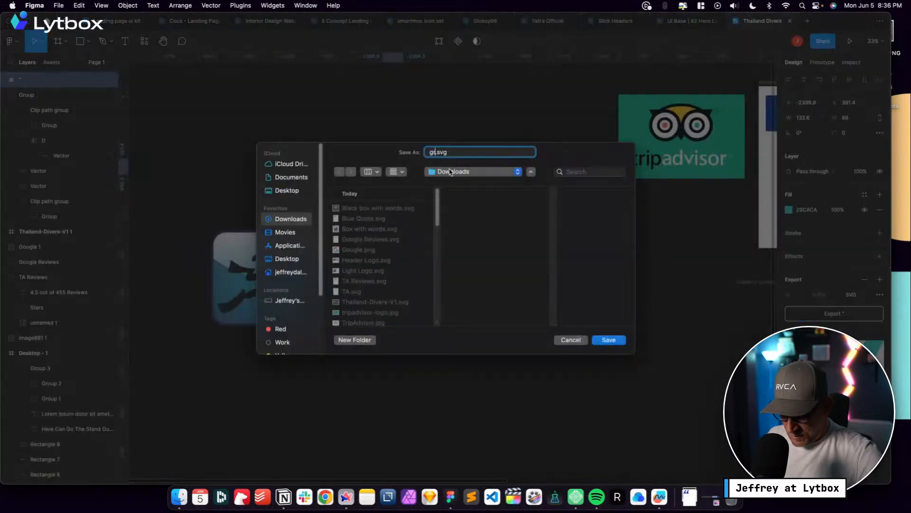
text(reen quotes)
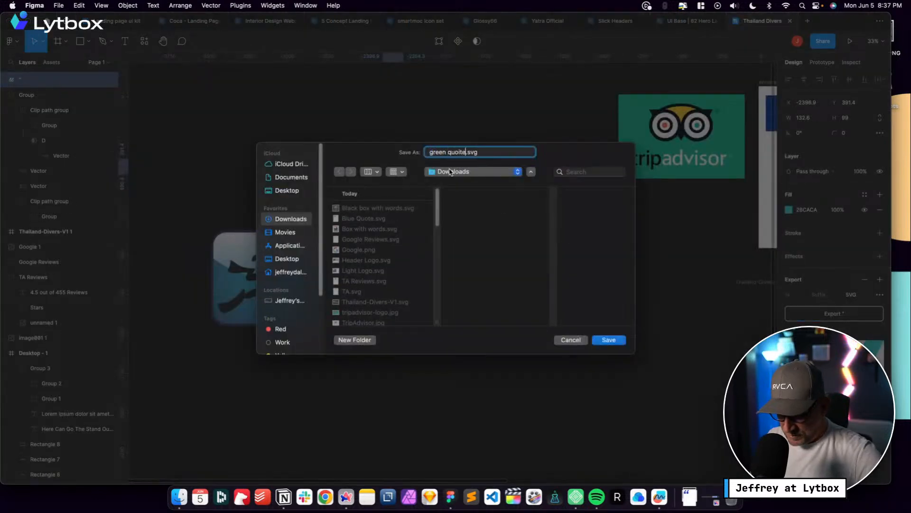
key(Return)
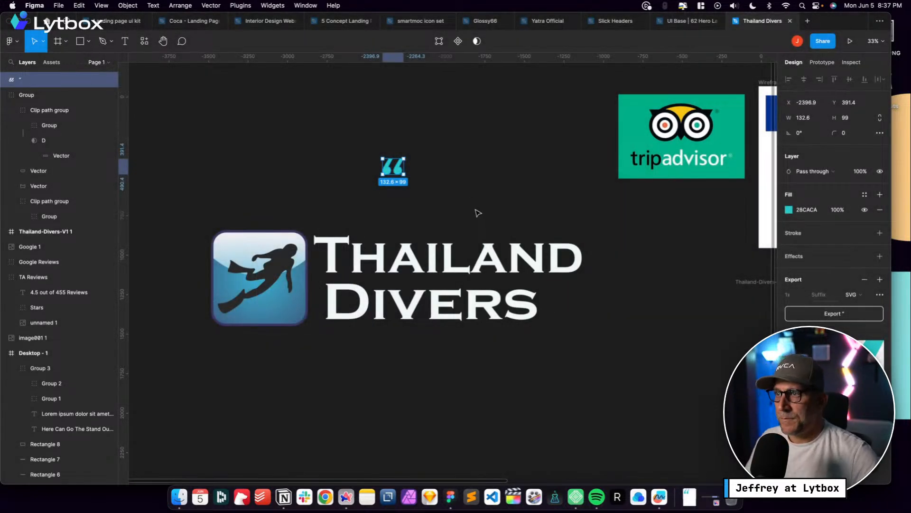
Switch back to Arc and return to the dive center page in the Elementor editor
key(ctrl+Left)
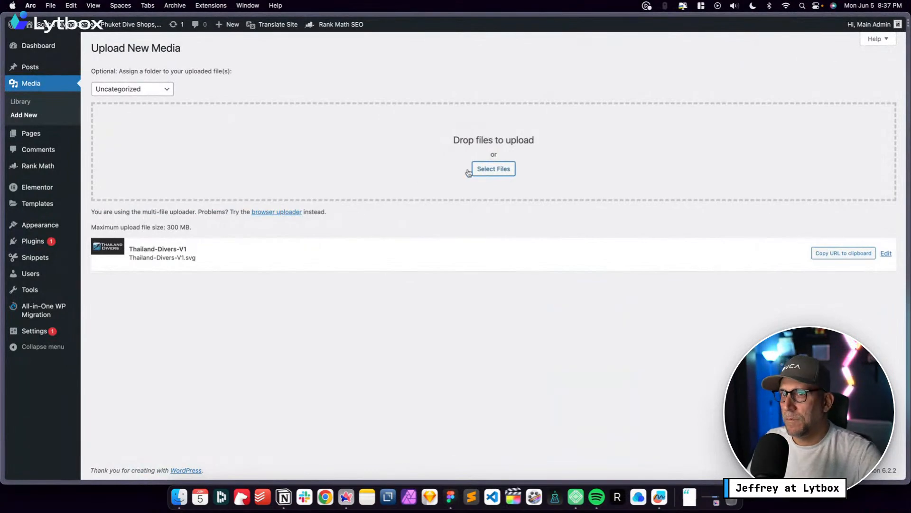
mouse_move(3, 366)
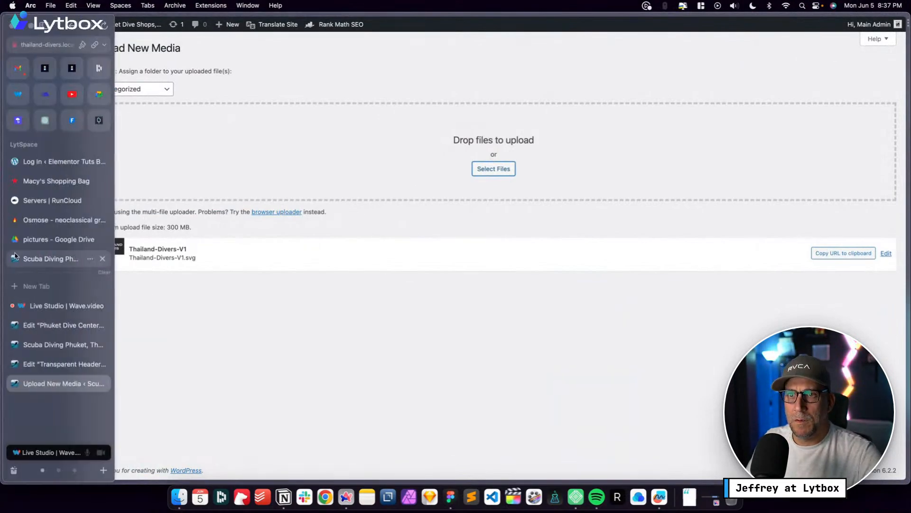
click(43, 364)
click(44, 346)
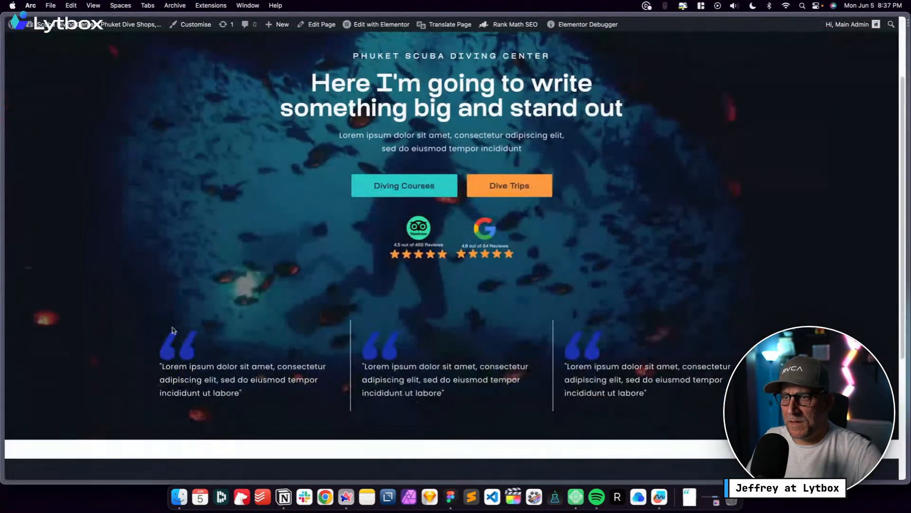
mouse_move(2, 327)
click(47, 324)
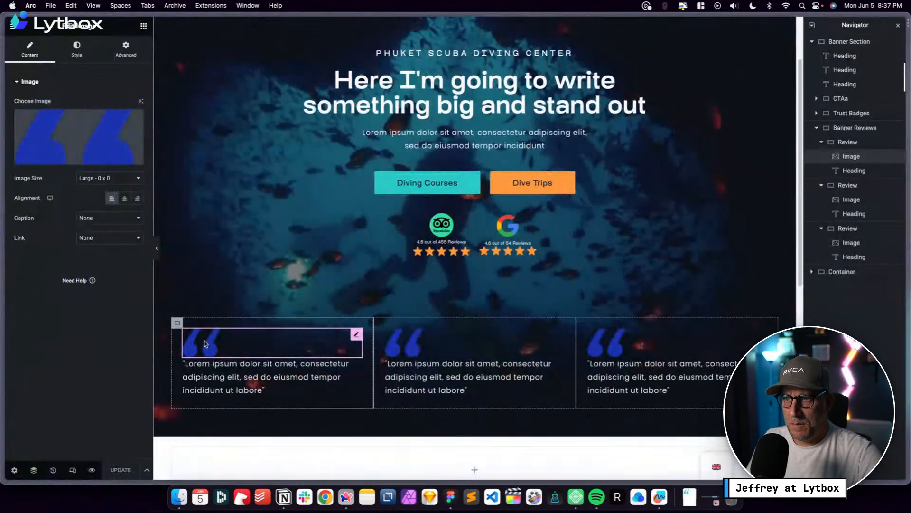
Upload '.svg from Downloads as the first review's quote image and delete that image widget from the page
click(87, 151)
click(199, 61)
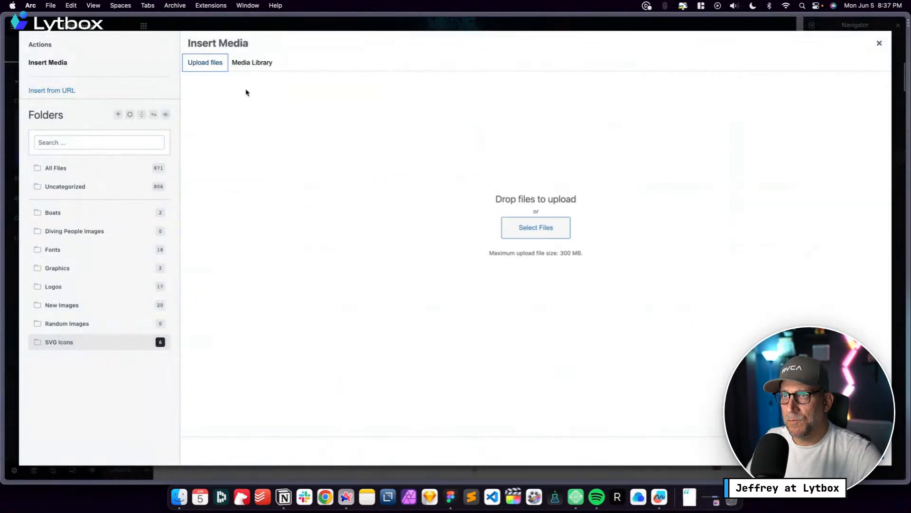
click(509, 228)
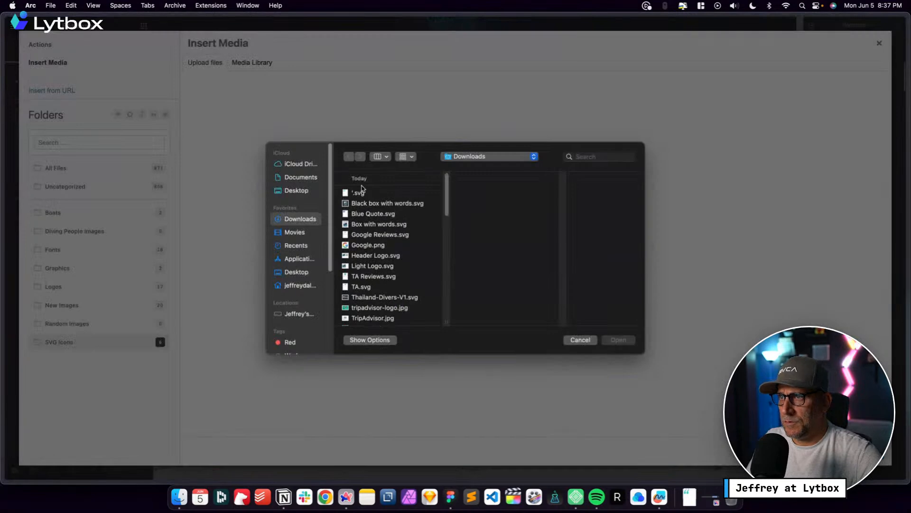
click(361, 192)
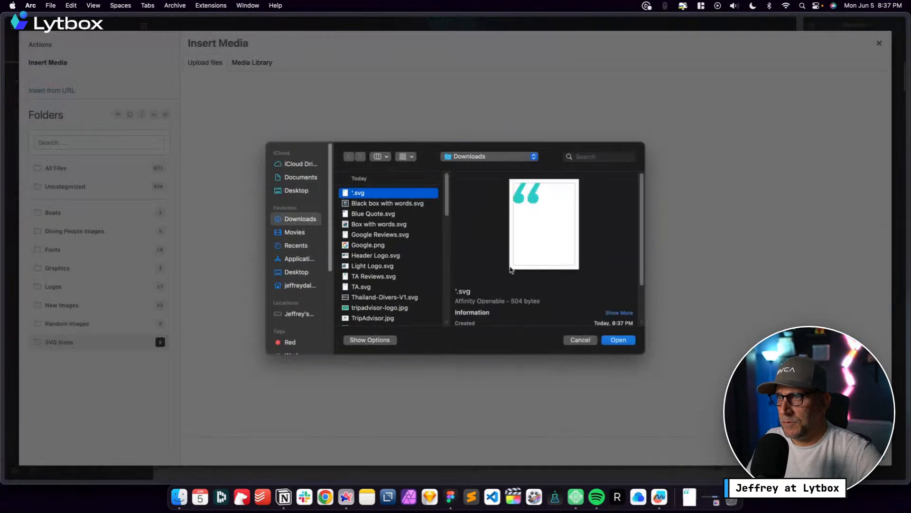
click(619, 340)
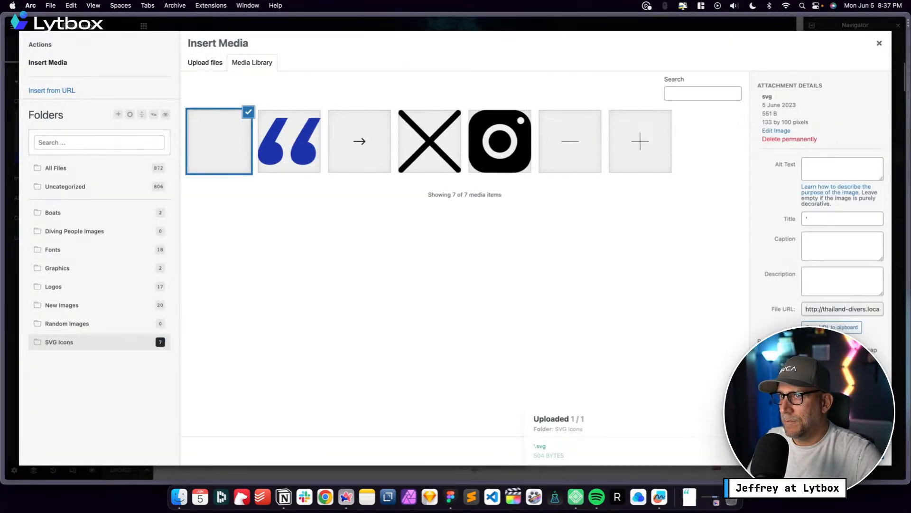
click(868, 451)
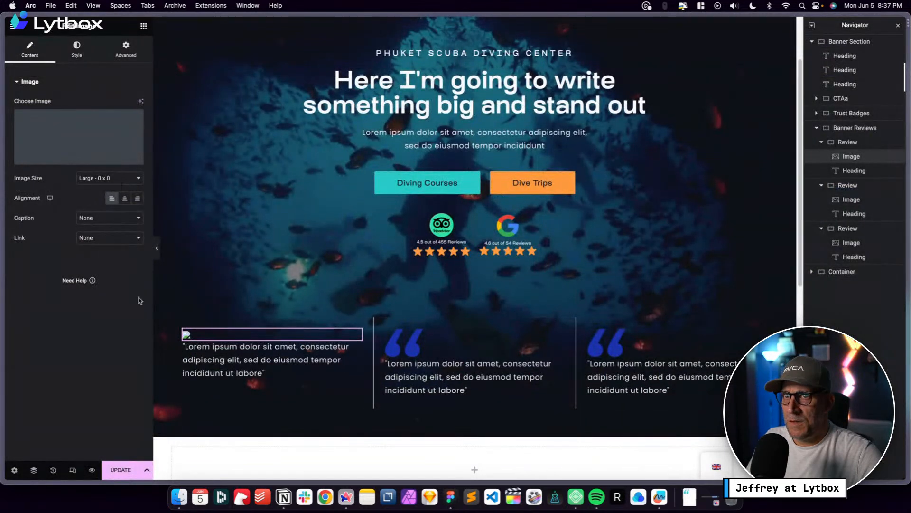
right_click(353, 334)
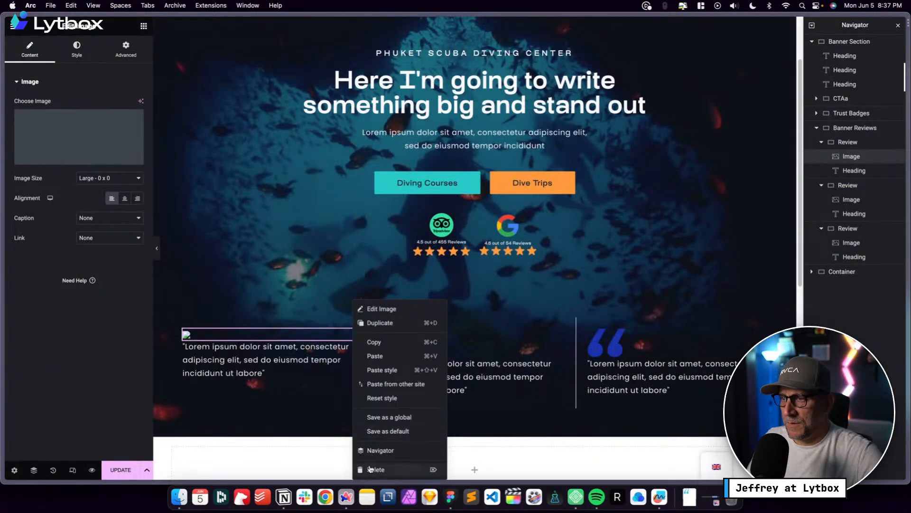
click(373, 469)
Switch to Figma and export the teal quotation mark to Downloads as green quotes.svg
key(ctrl+Right)
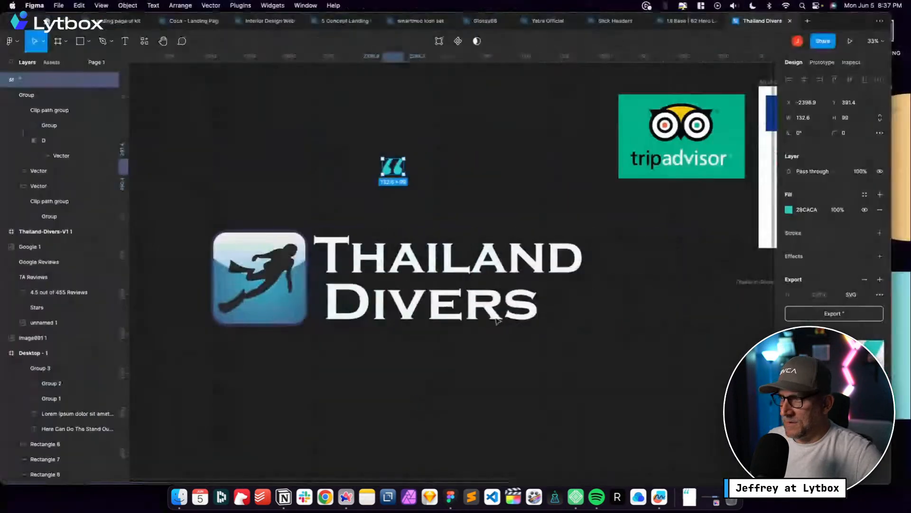
click(833, 315)
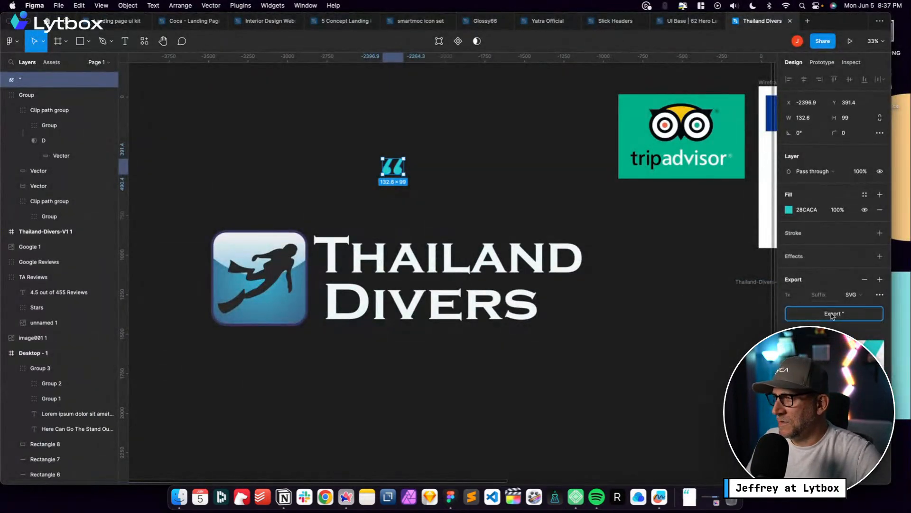
text(gree)
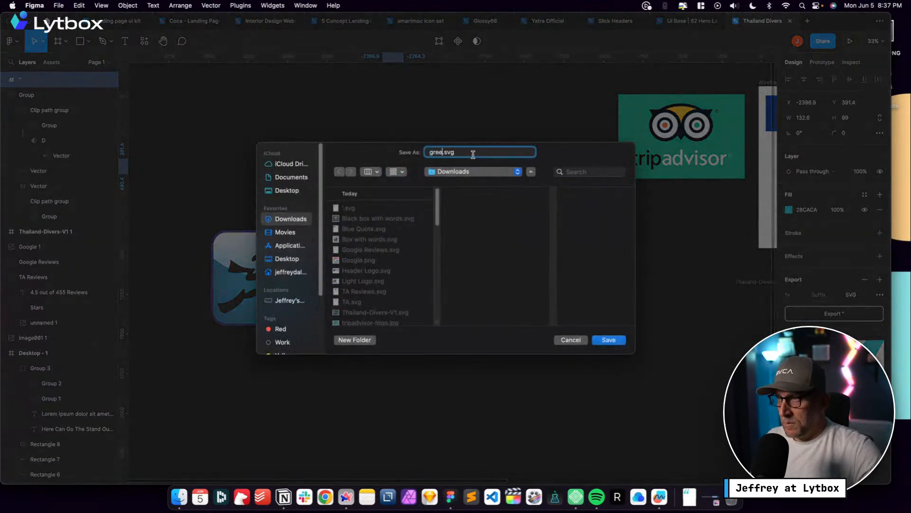
text(n quotes)
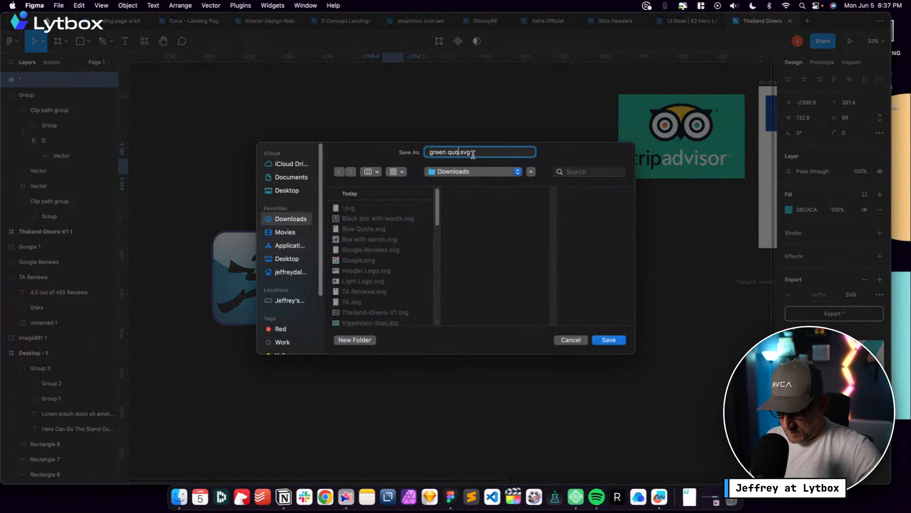
key(Return)
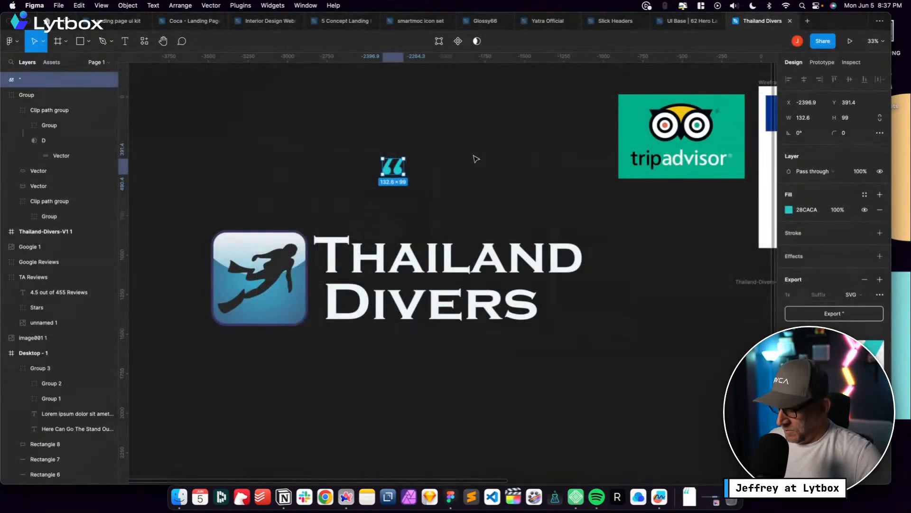
Restore the first review's image widget in the Arc page editor and permanently delete its '.svg file from the media library
key(ctrl+Left)
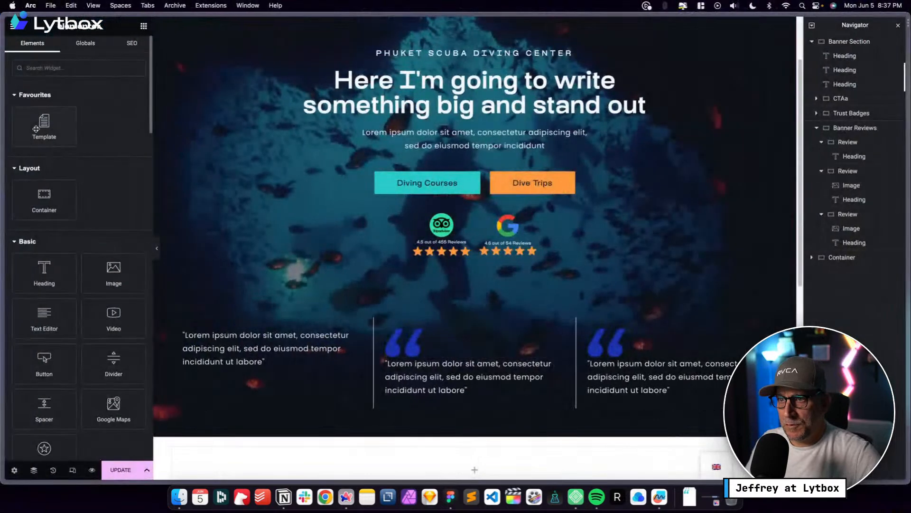
click(189, 336)
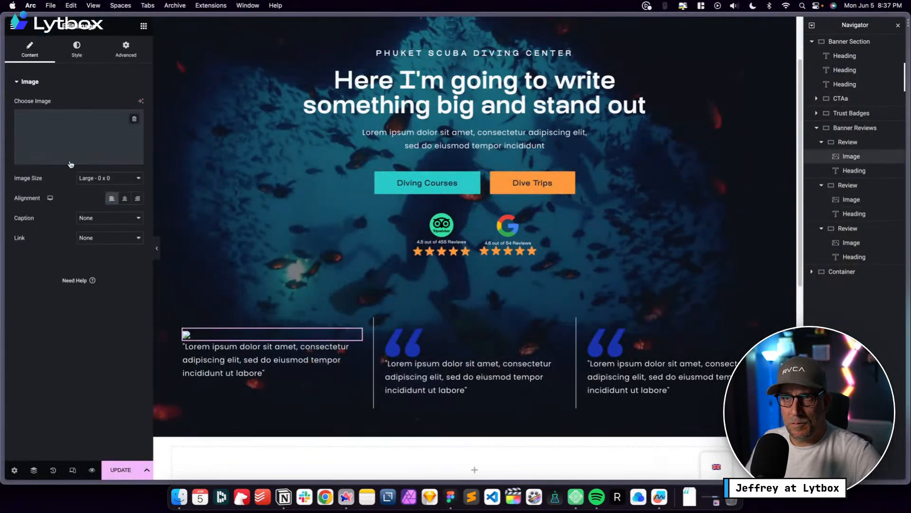
click(76, 137)
click(769, 140)
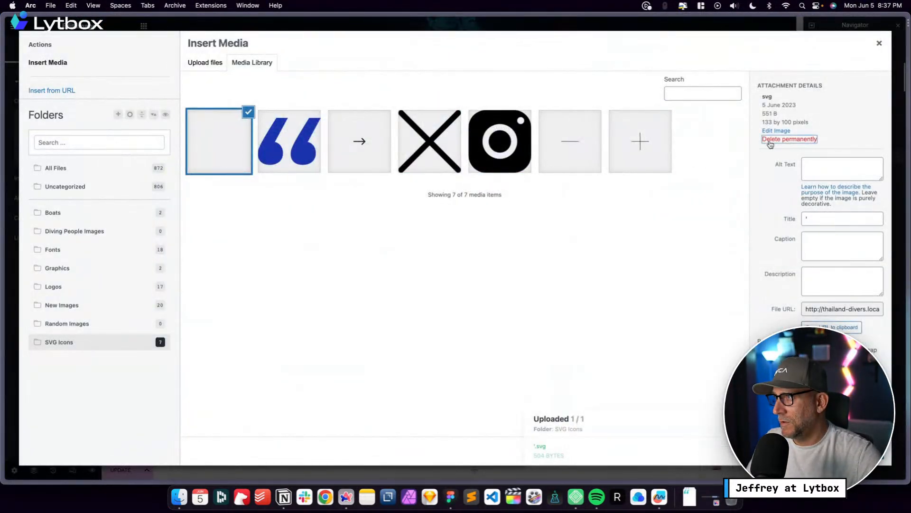
click(490, 293)
Upload green quotes.svg from Downloads and insert it as the first review's quote image
click(205, 63)
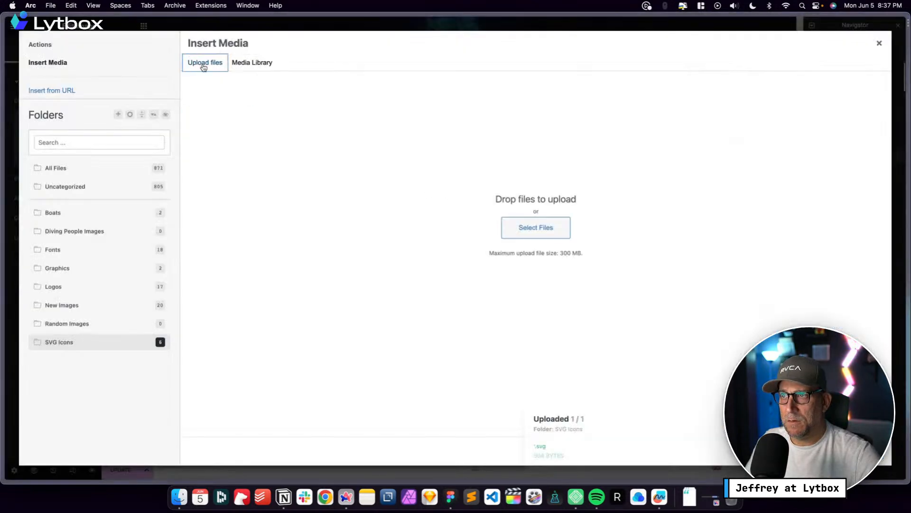
click(533, 233)
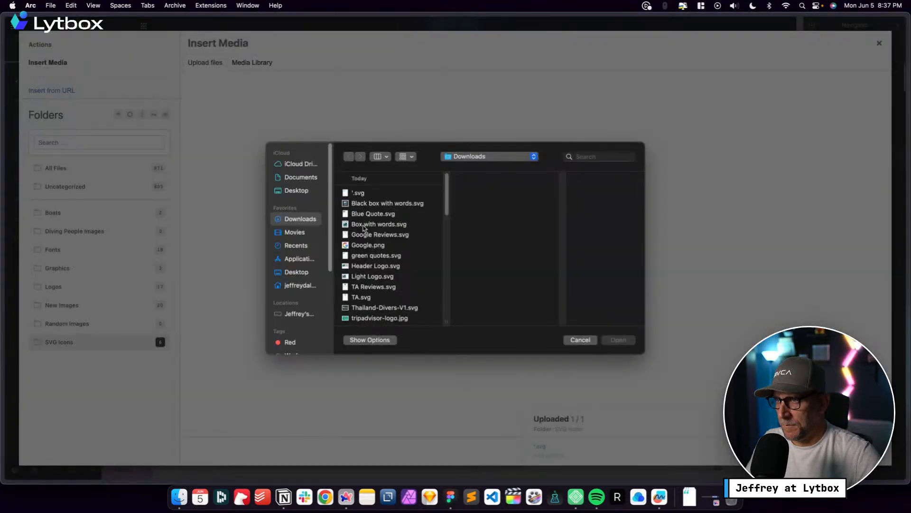
click(363, 256)
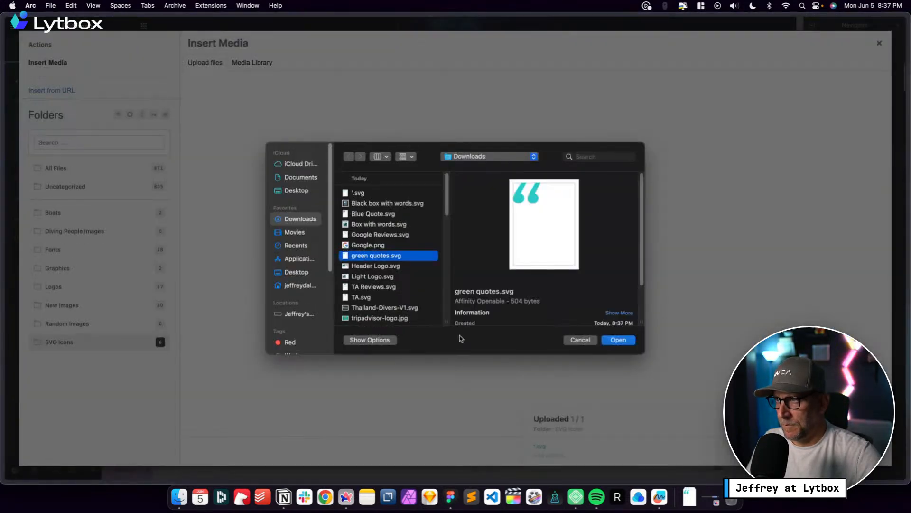
click(618, 339)
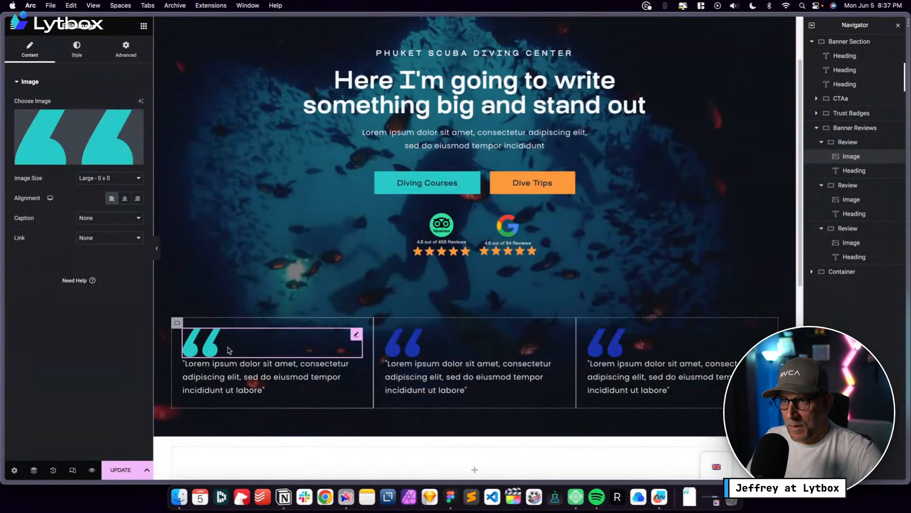
Set the first review's quote image padding unit to rem and its bottom padding to 2 rem
click(126, 47)
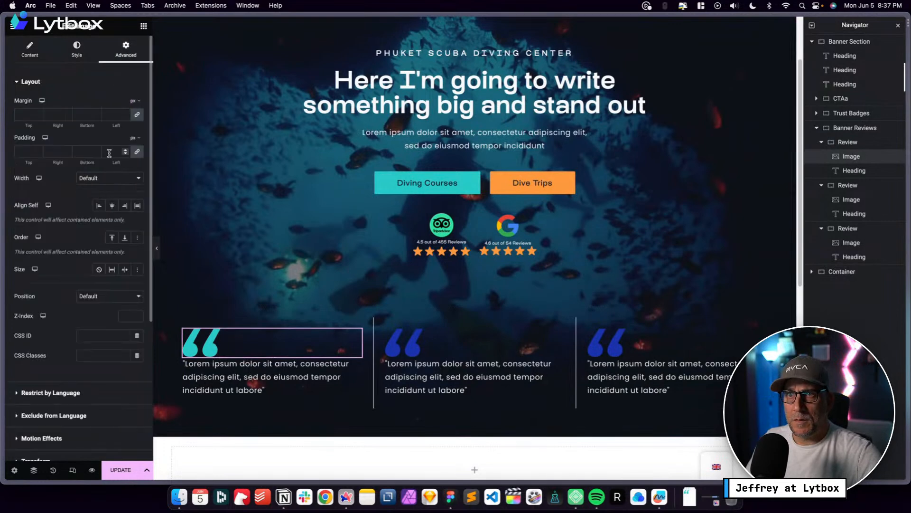
mouse_move(133, 137)
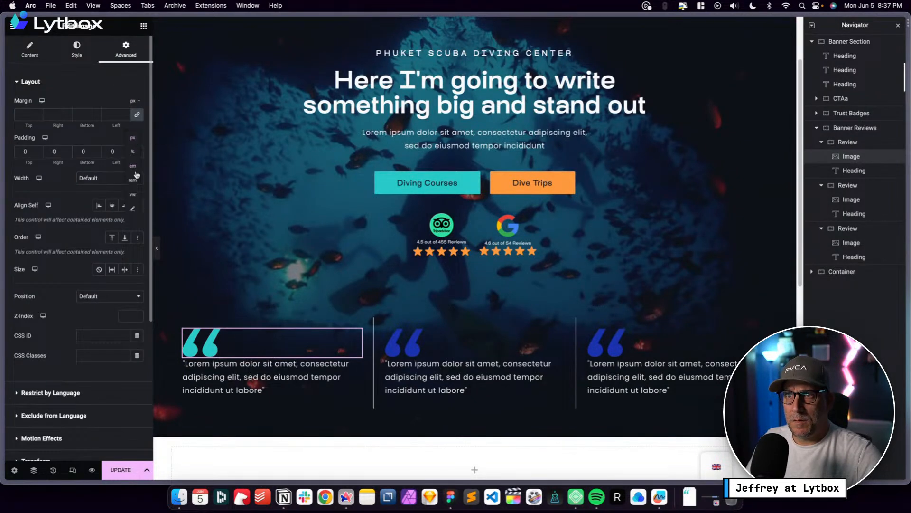
click(133, 180)
click(93, 152)
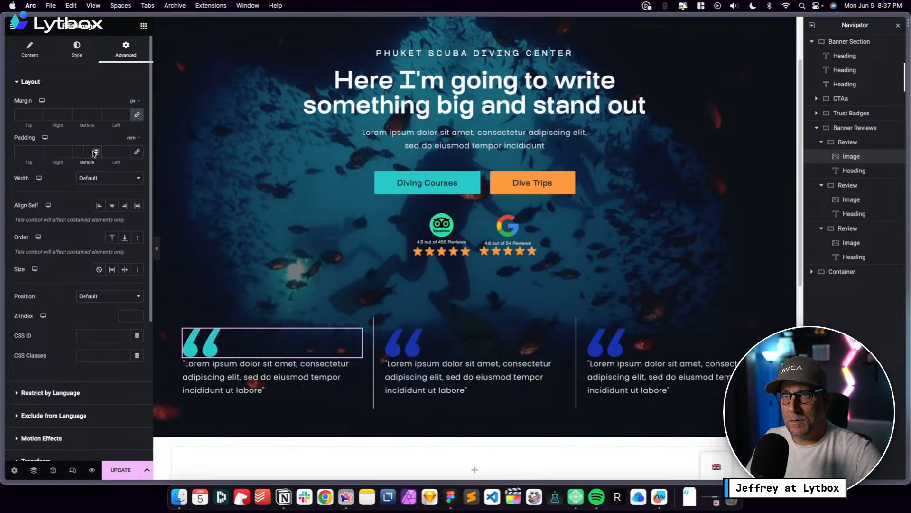
text(2)
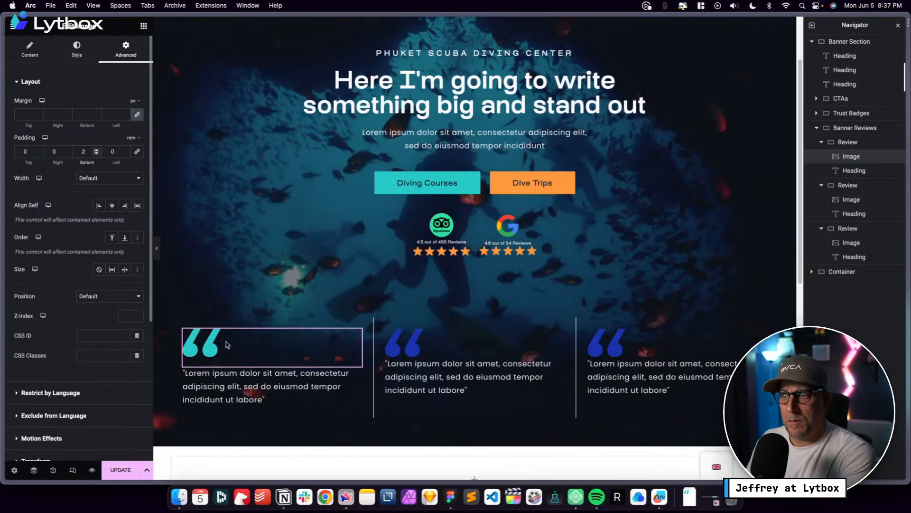
Replace the second review's blue quote image with a copy of the first review's teal quote image
right_click(359, 332)
click(386, 343)
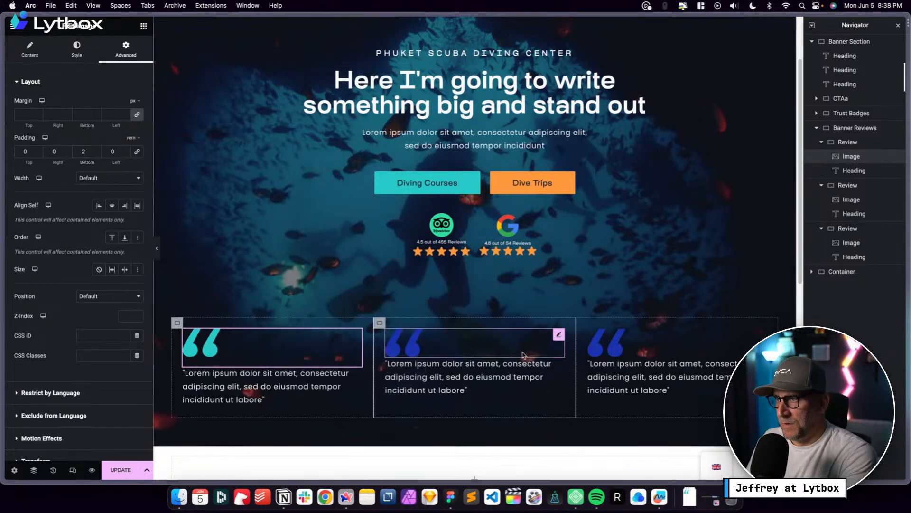
right_click(554, 349)
click(575, 428)
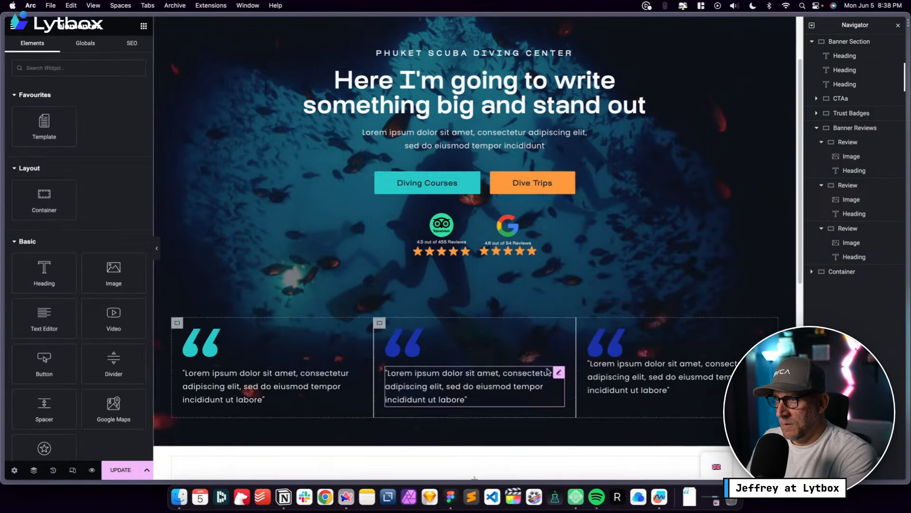
right_click(560, 332)
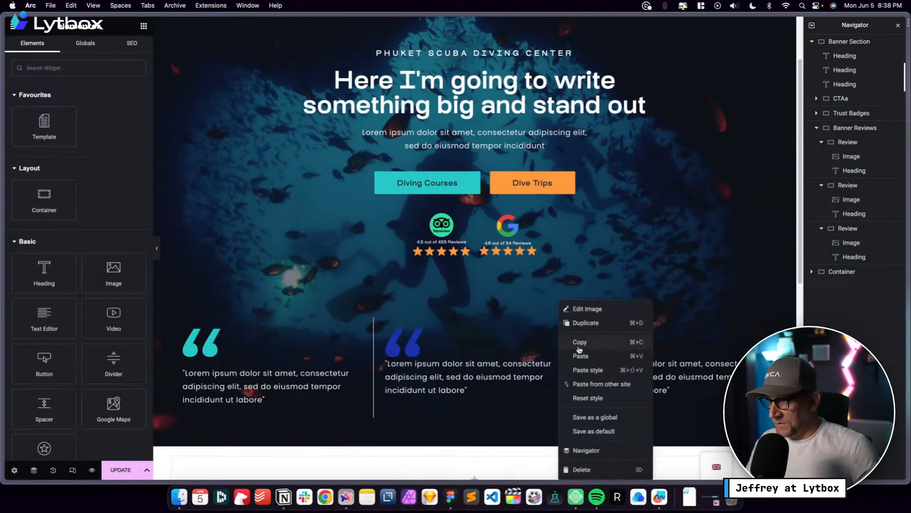
click(580, 356)
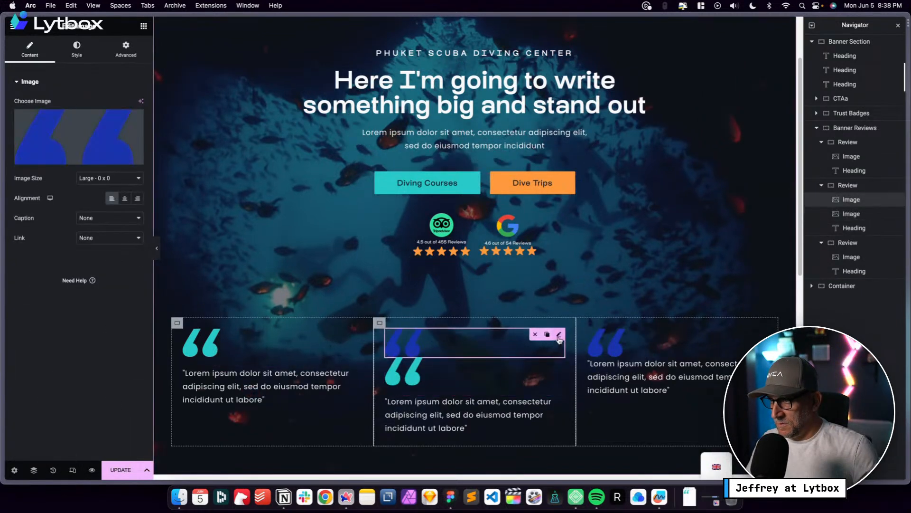
right_click(559, 339)
click(577, 470)
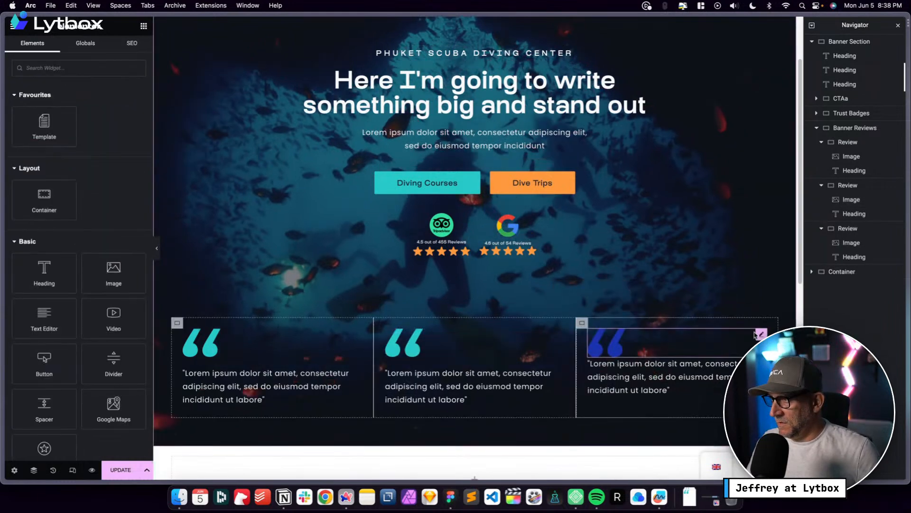
Replace the third review's blue quote image with a copy of the teal one and save the page
right_click(759, 335)
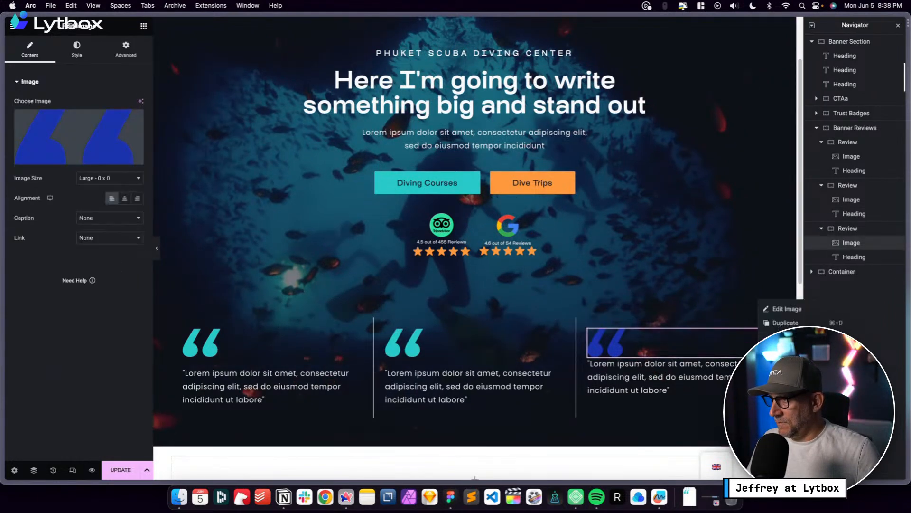
click(779, 356)
right_click(761, 338)
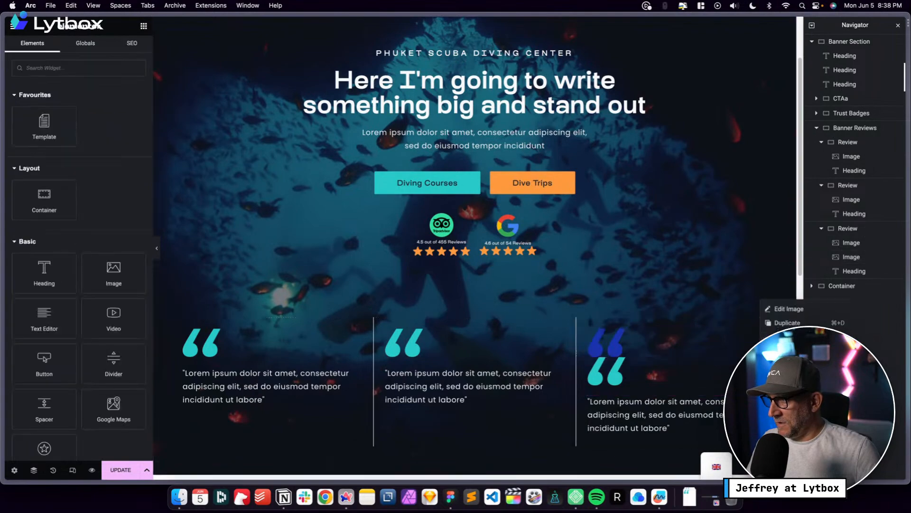
click(784, 431)
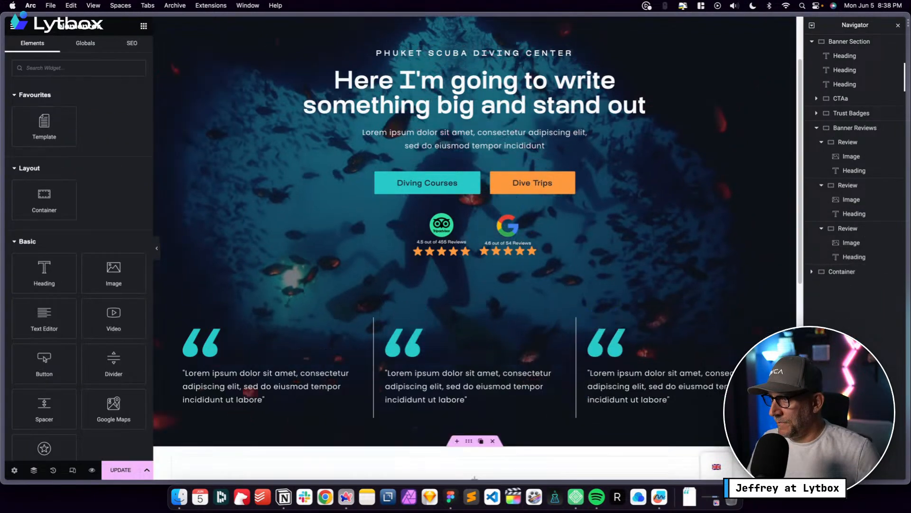
scroll(688, 374, down, 3)
scroll(624, 363, up, 5)
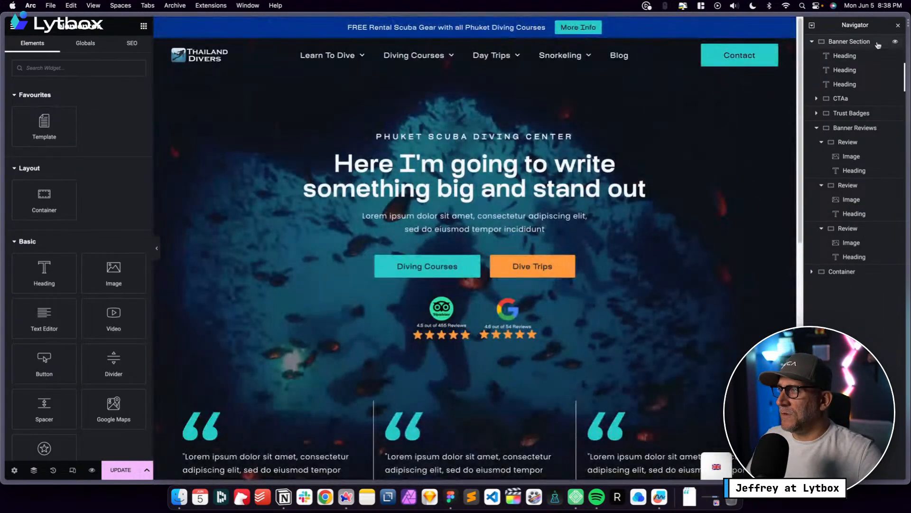
key(super+s)
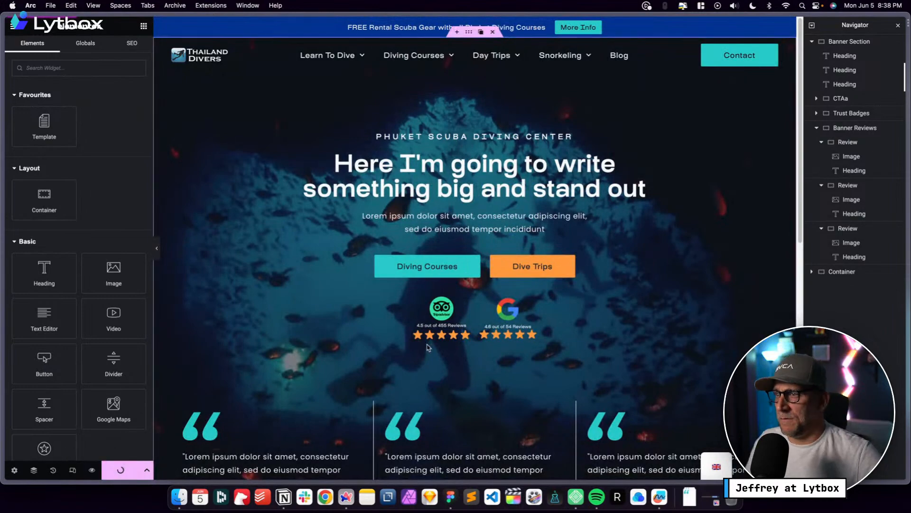
Open the settings of the empty container directly below the banner section
scroll(509, 336, down, 3)
scroll(508, 336, down, 3)
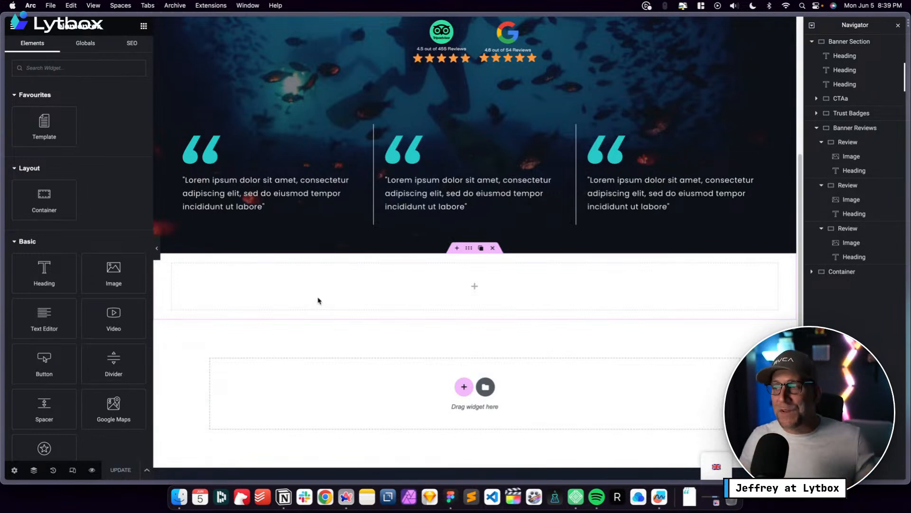
click(470, 254)
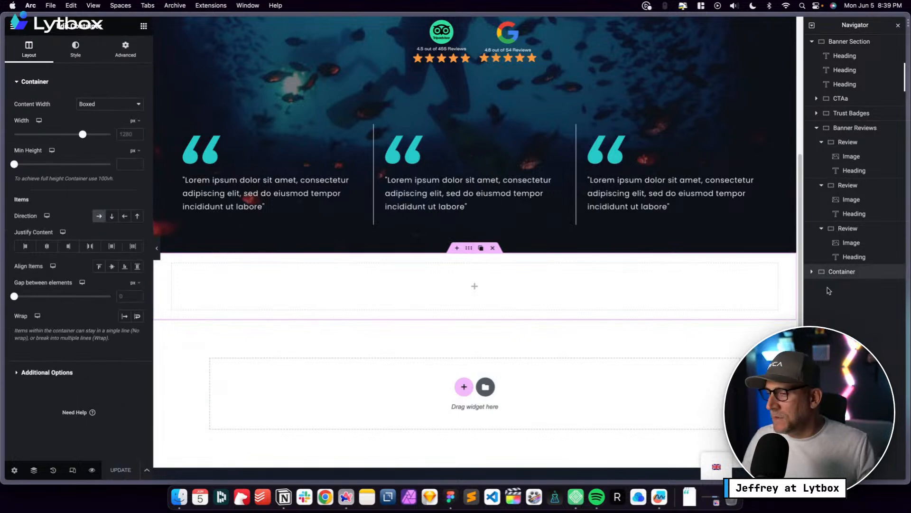
Switch to Freeform and examine the Thailand Dive WF wireframe for the section that follows the minimal reviews
key(ctrl+Left)
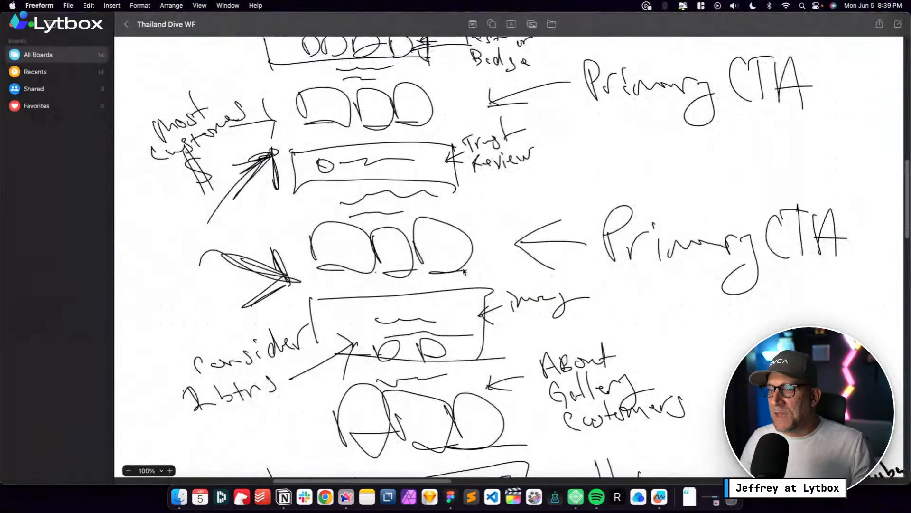
scroll(471, 350, right, 15)
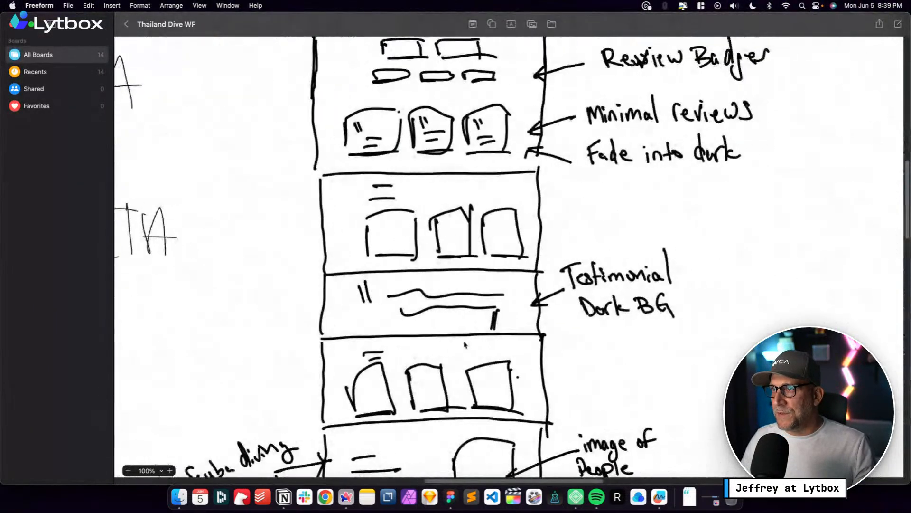
scroll(442, 338, up, 4)
scroll(443, 338, down, 6)
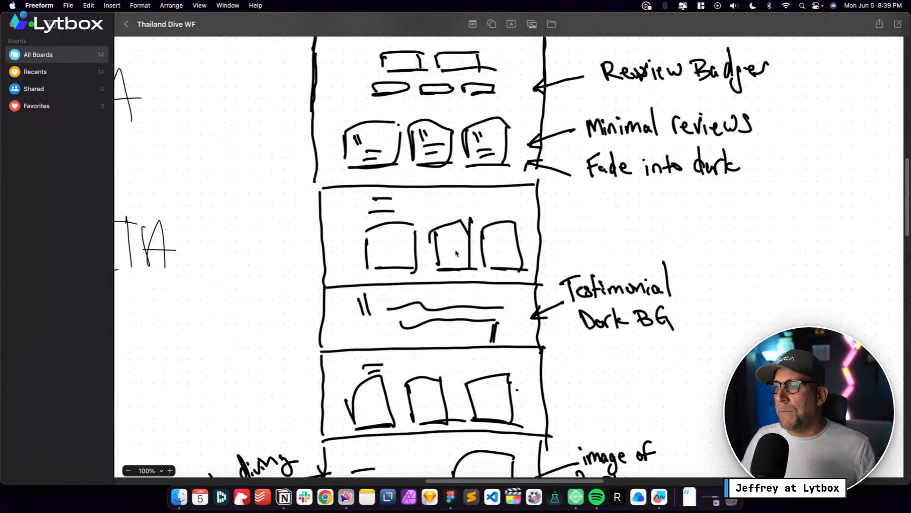
scroll(456, 253, down, 1)
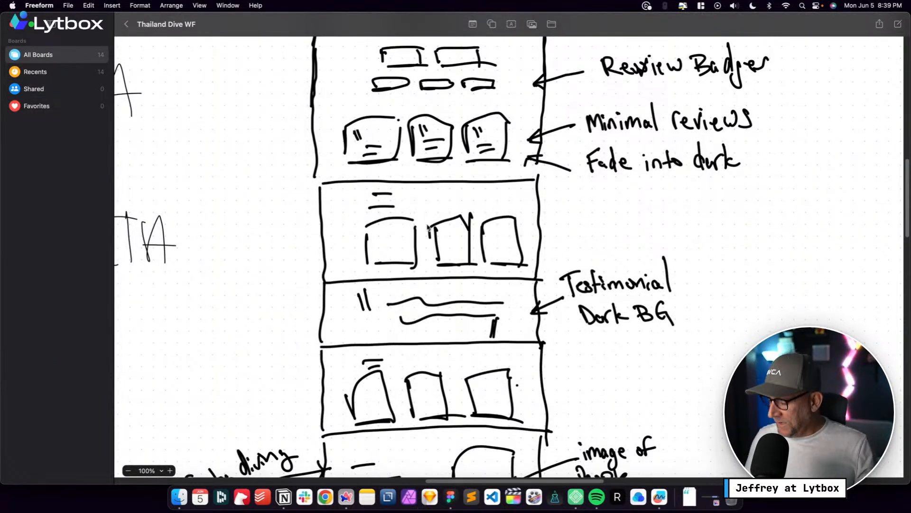
Switch to Arc and examine the existing dive site's Explore Scuba Diving in Phuket section and its three course cards
key(ctrl+Right)
mouse_move(1, 188)
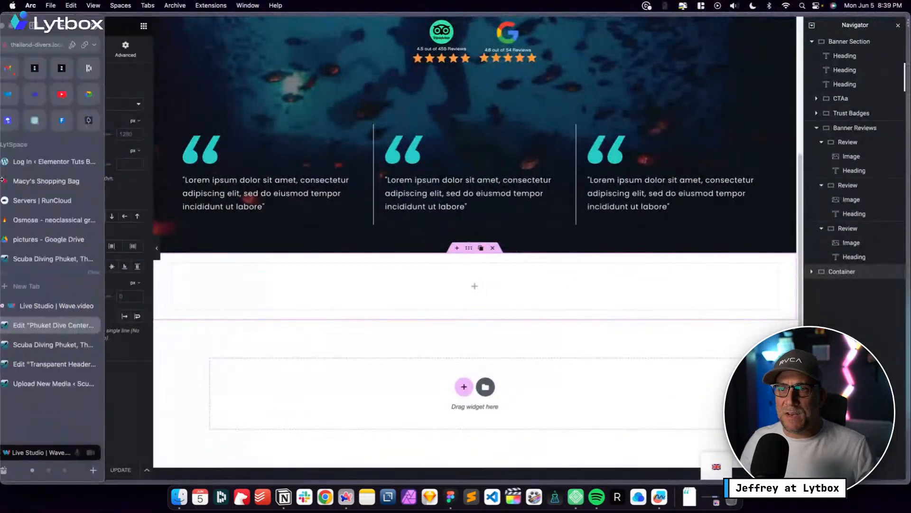
click(48, 258)
scroll(355, 294, up, 10)
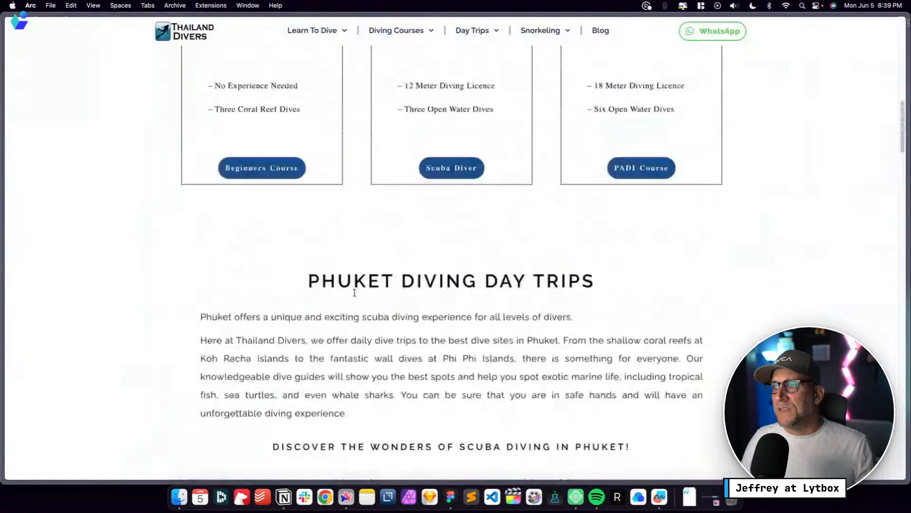
scroll(355, 294, up, 5)
scroll(355, 295, down, 4)
scroll(355, 295, up, 10)
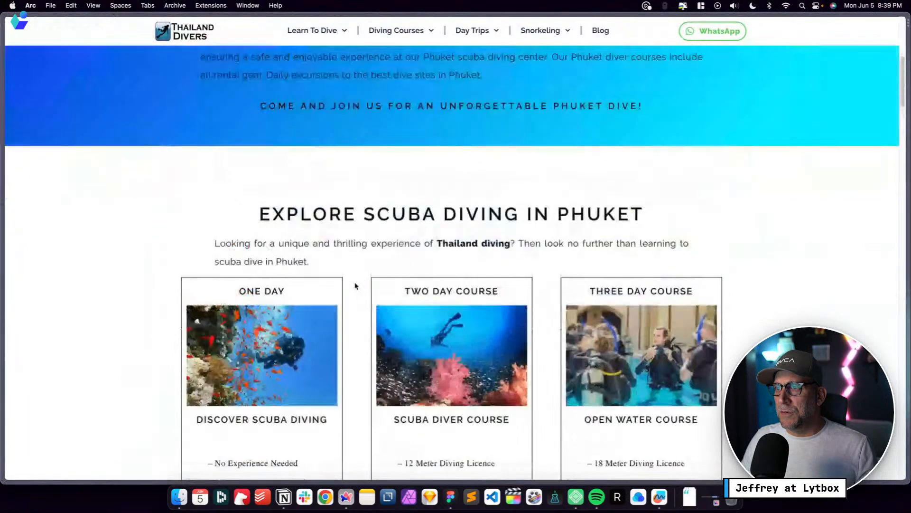
scroll(356, 285, down, 8)
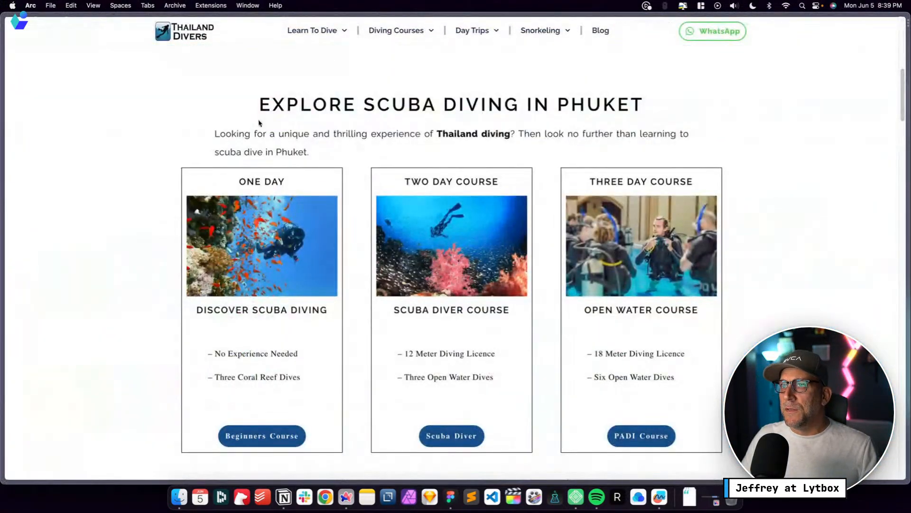
Examine the course card sketches in the Freeform wireframe and compare them with the existing site's course cards in Arc
key(ctrl+Left)
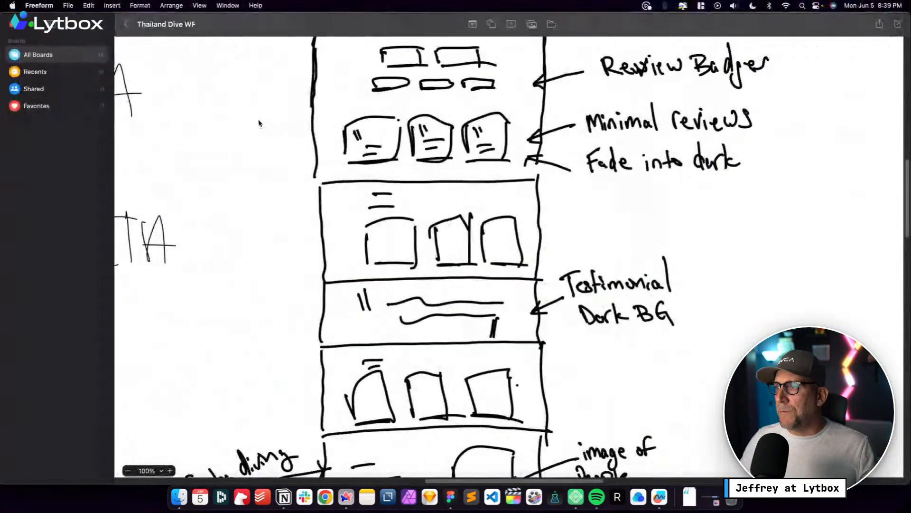
scroll(622, 169, right, 8)
scroll(621, 168, right, 10)
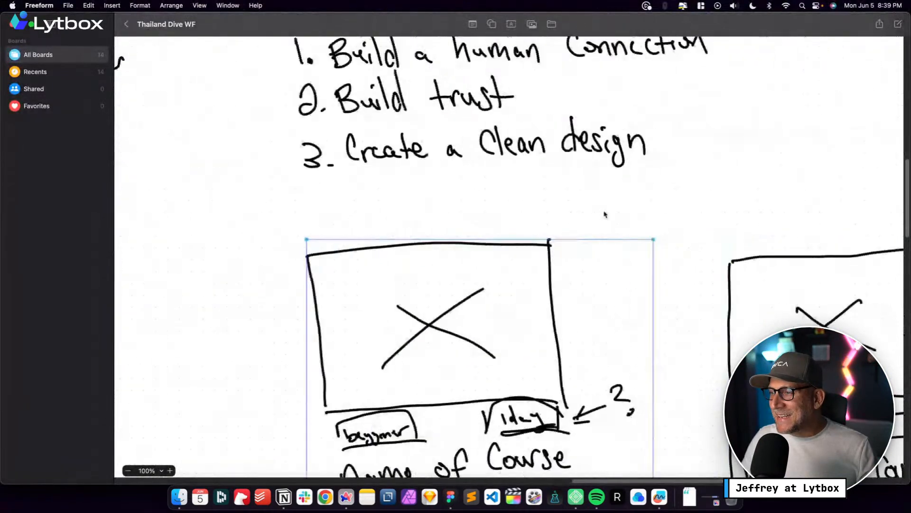
scroll(603, 213, down, 10)
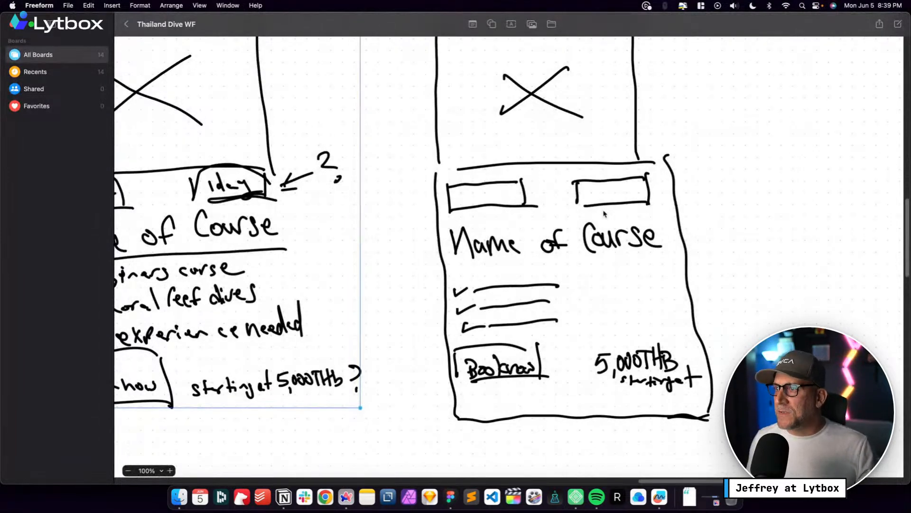
key(ctrl+Right)
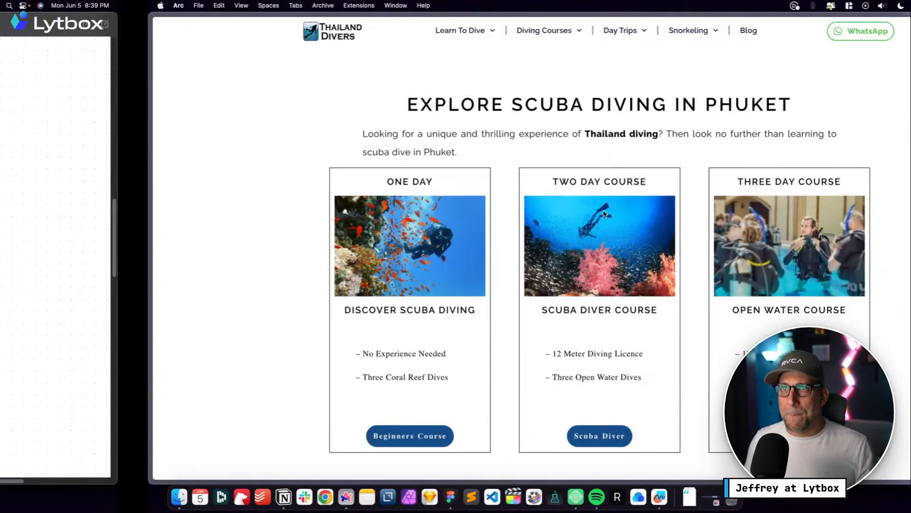
key(ctrl+Left)
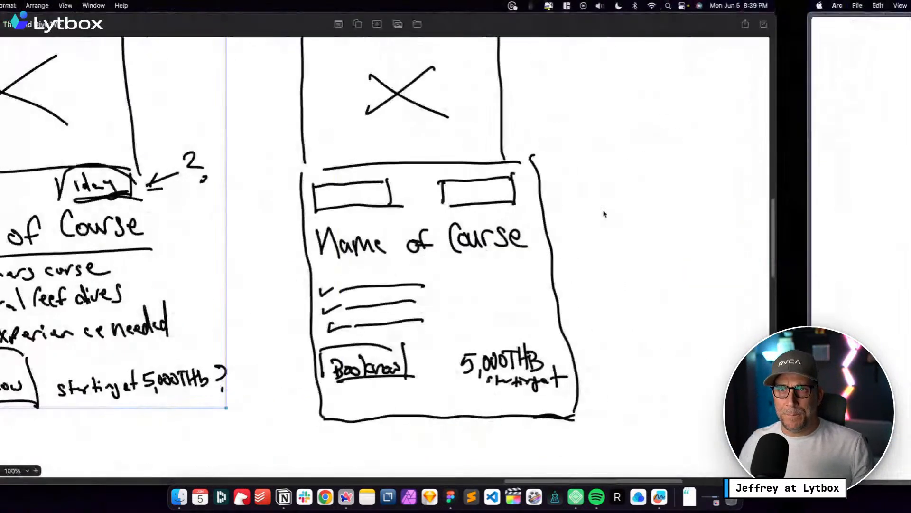
key(ctrl+Right)
Return to the Phuket Dive Center page editor and close the Transparent Header editor and lower Scuba Diving Phuket tabs
mouse_move(5, 366)
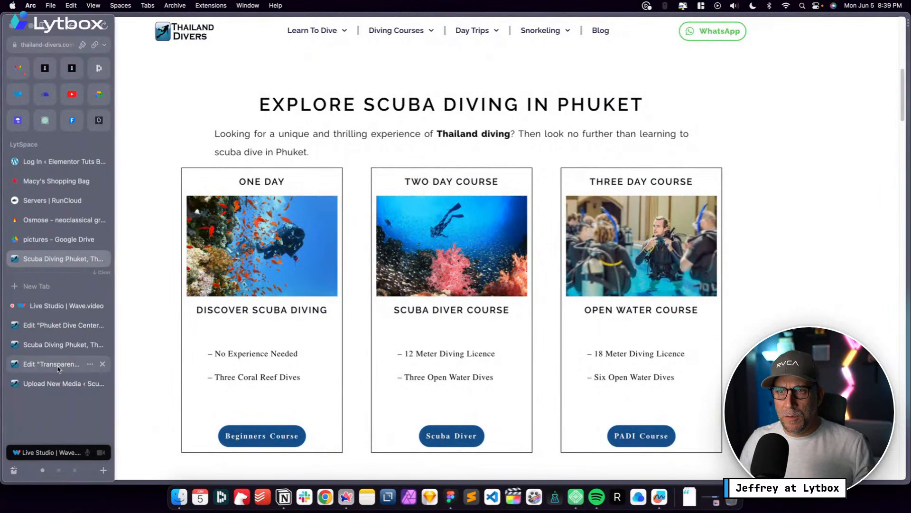
click(51, 327)
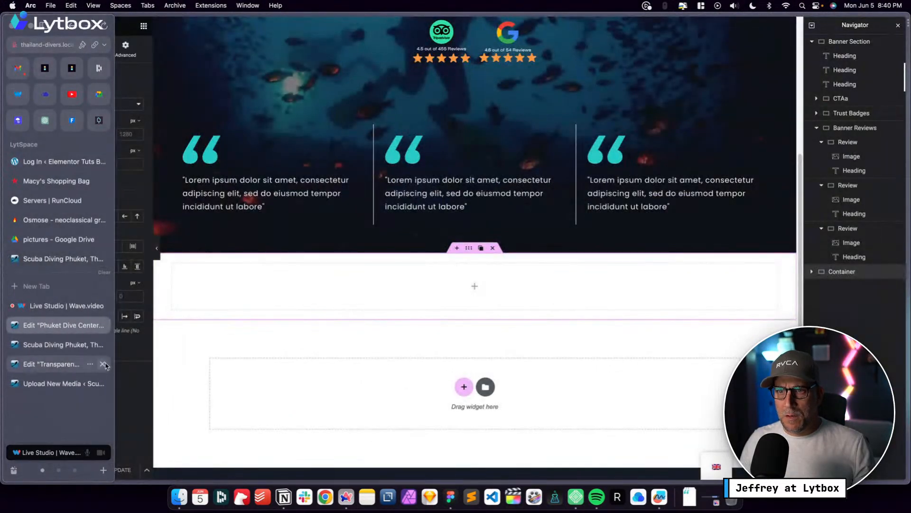
click(102, 364)
right_click(98, 348)
click(53, 347)
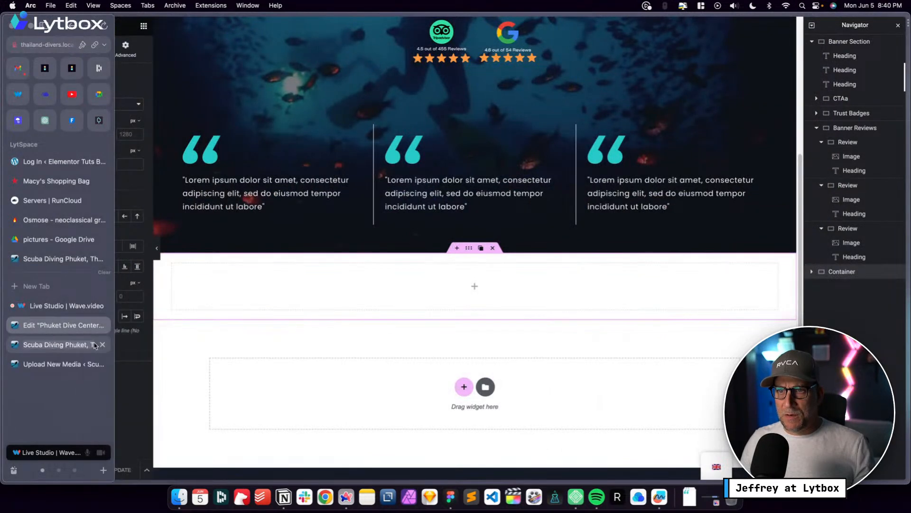
click(102, 345)
Set the new empty container's padding to 10 rem at the top and bottom and 2 rem on the right and left
scroll(471, 263, up, 1)
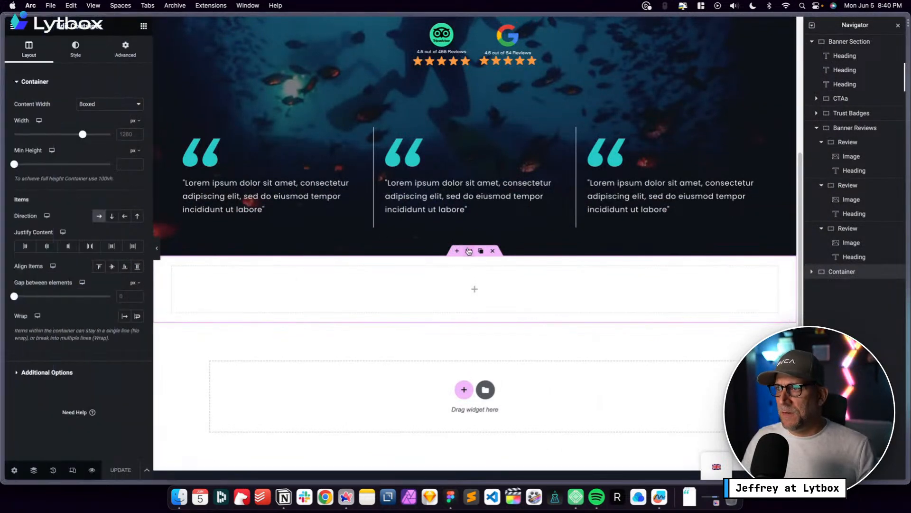
click(126, 49)
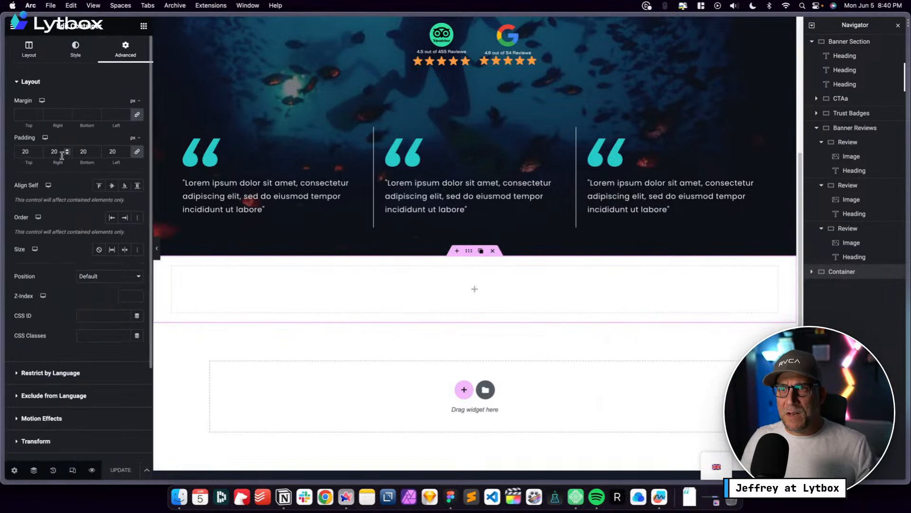
mouse_move(134, 139)
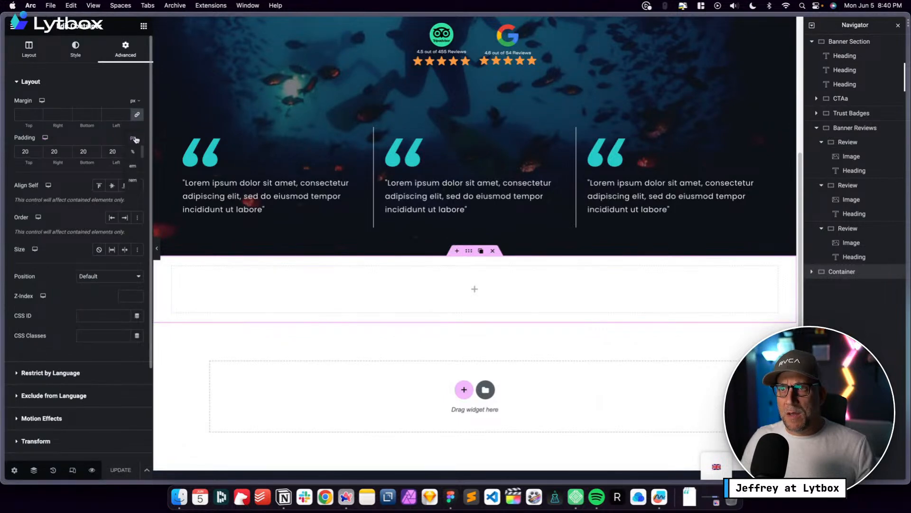
click(133, 180)
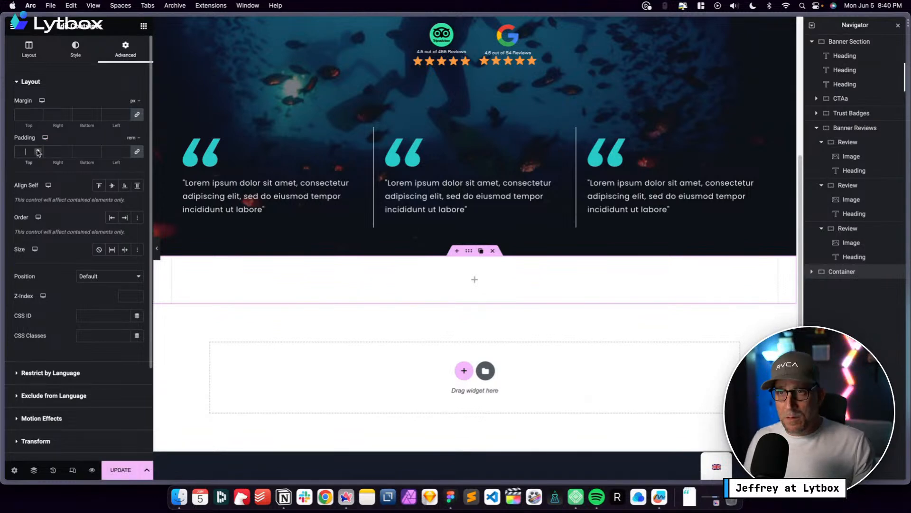
text(10 )
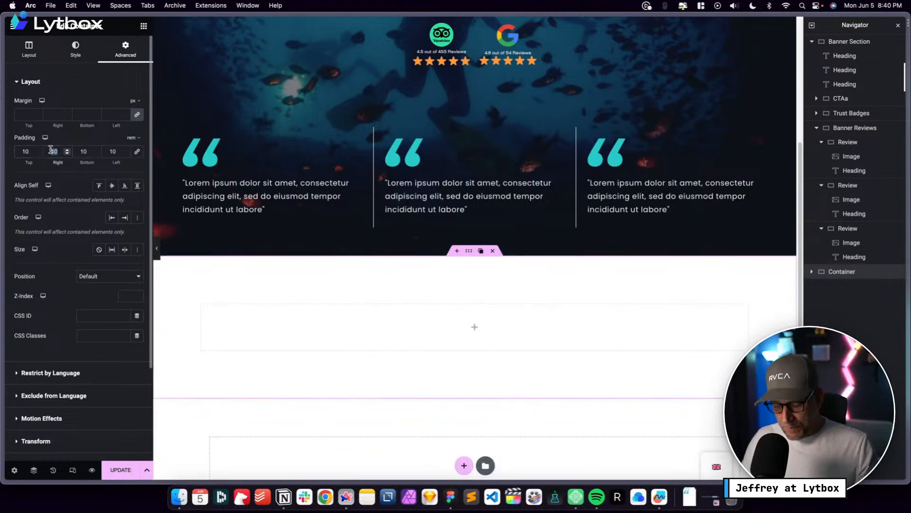
text(2)
double_click(112, 151)
text(2)
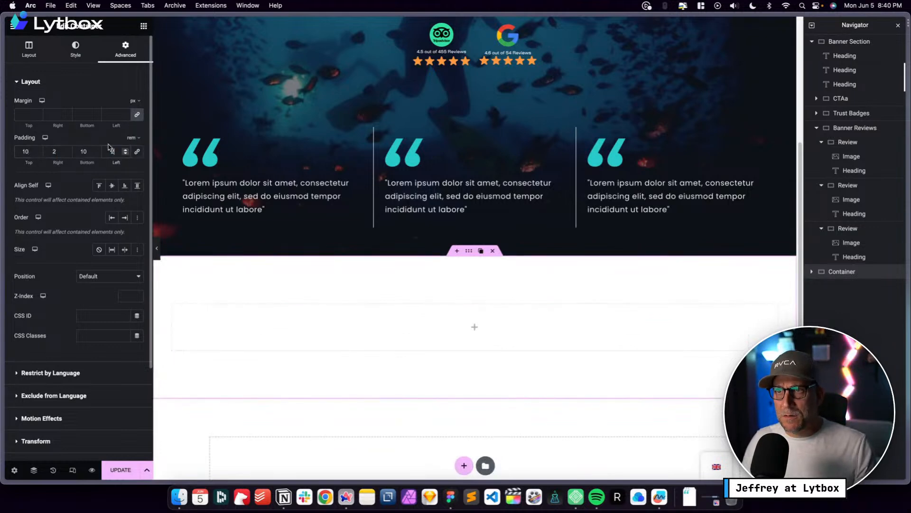
Add a Heading widget to the new container and duplicate it twice for three headings in total
click(474, 327)
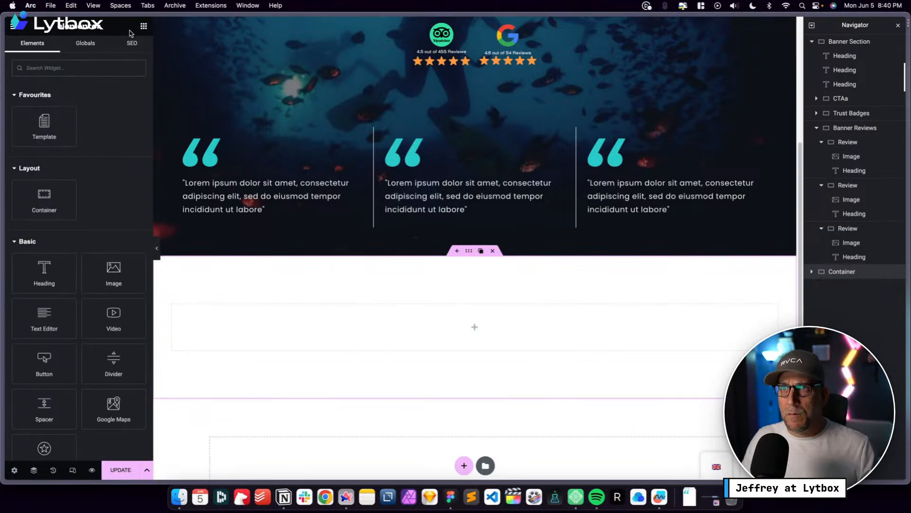
drag(44, 273, 256, 323)
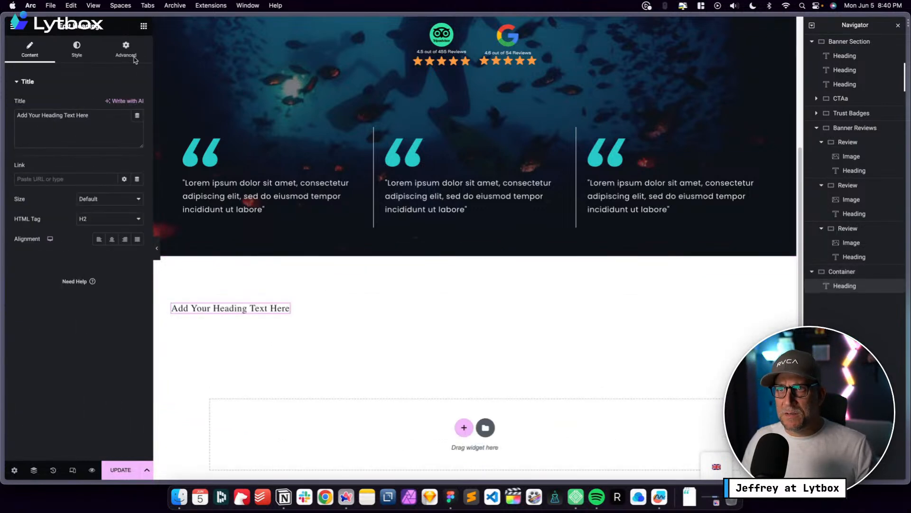
right_click(285, 310)
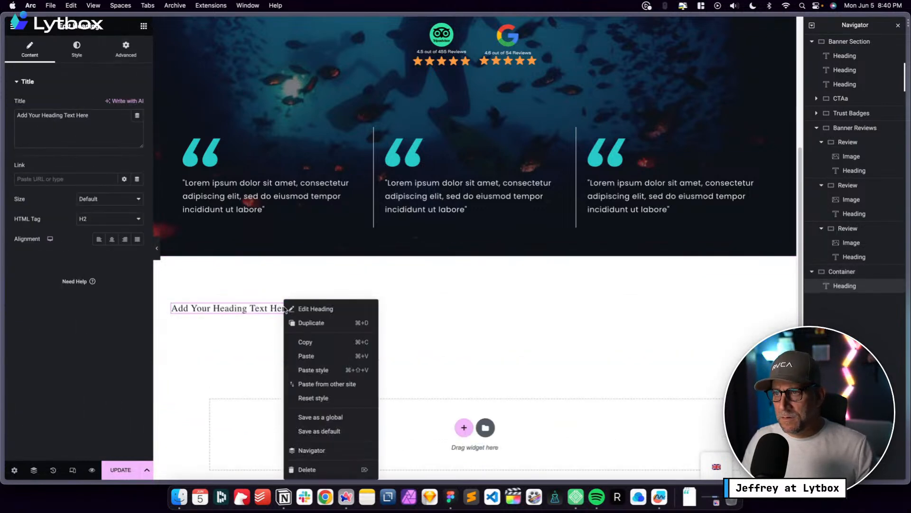
click(315, 323)
right_click(401, 309)
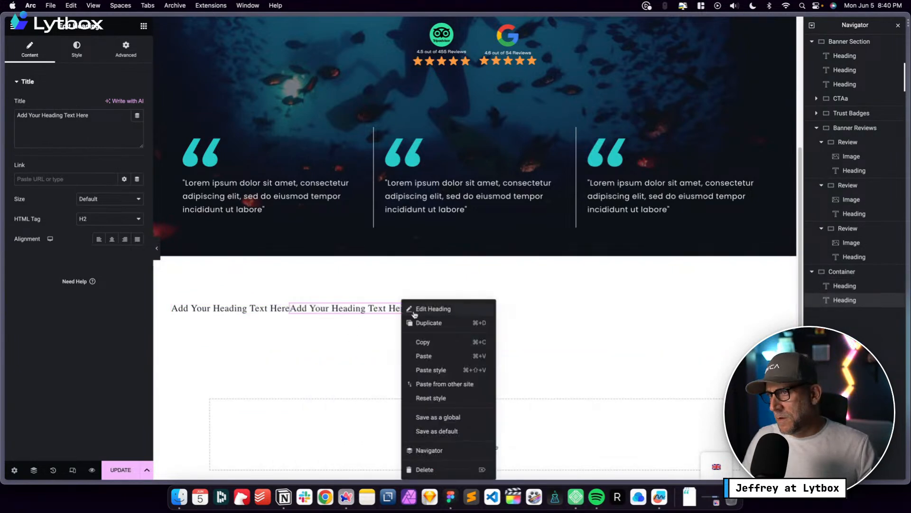
click(425, 323)
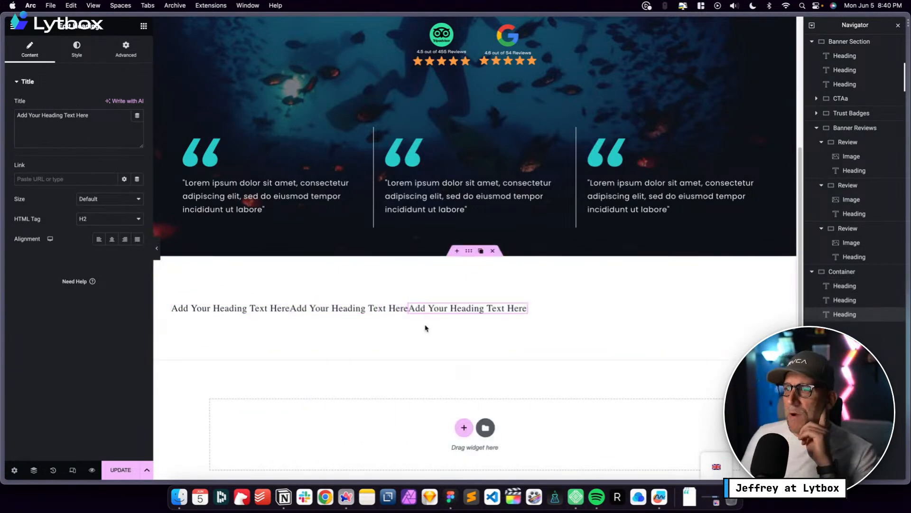
Change the new container's direction to column so its three headings stack vertically
scroll(423, 332, up, 5)
scroll(422, 334, down, 5)
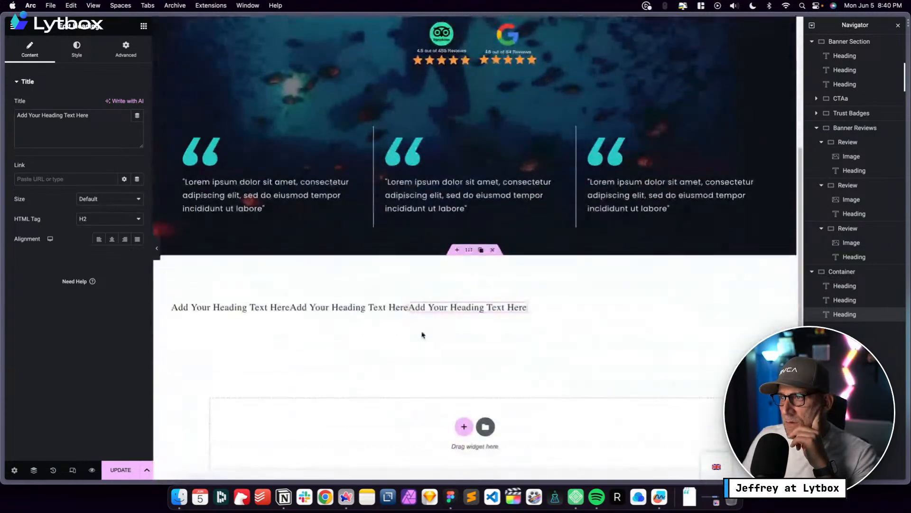
click(422, 332)
click(34, 60)
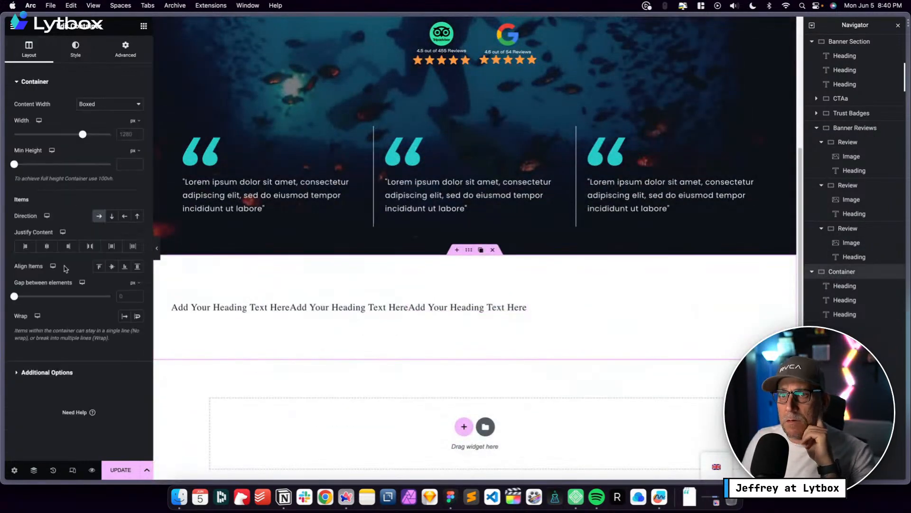
click(112, 216)
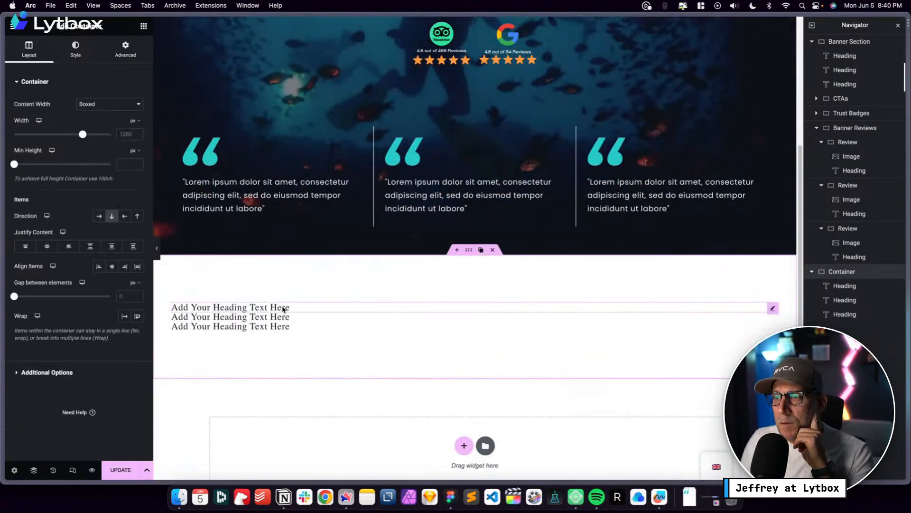
Keep the browser sidebar open, copy the Explore Scuba Diving in Phuket heading from the existing dive site, and return to the page editor
click(280, 308)
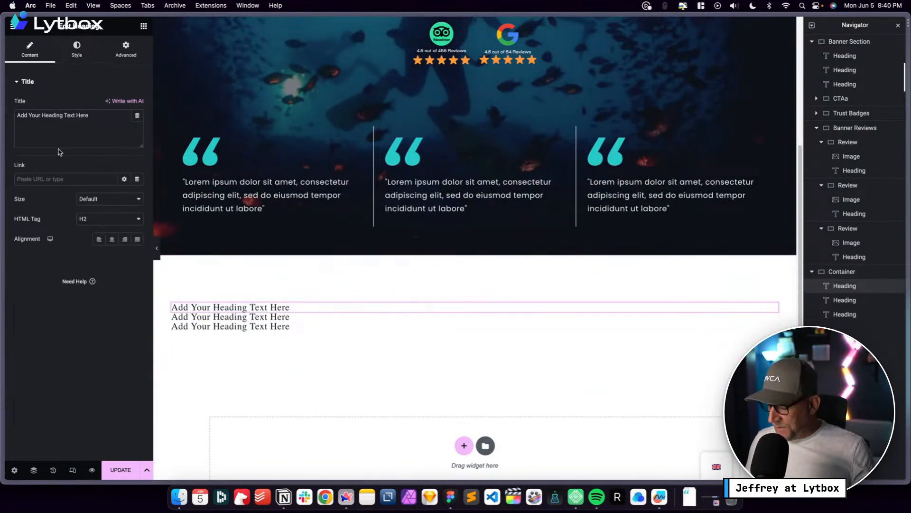
mouse_move(1, 75)
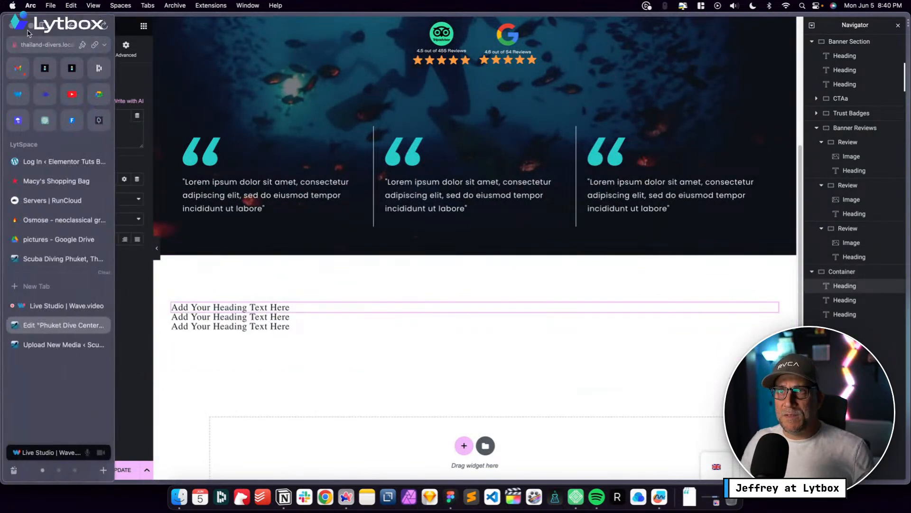
click(41, 23)
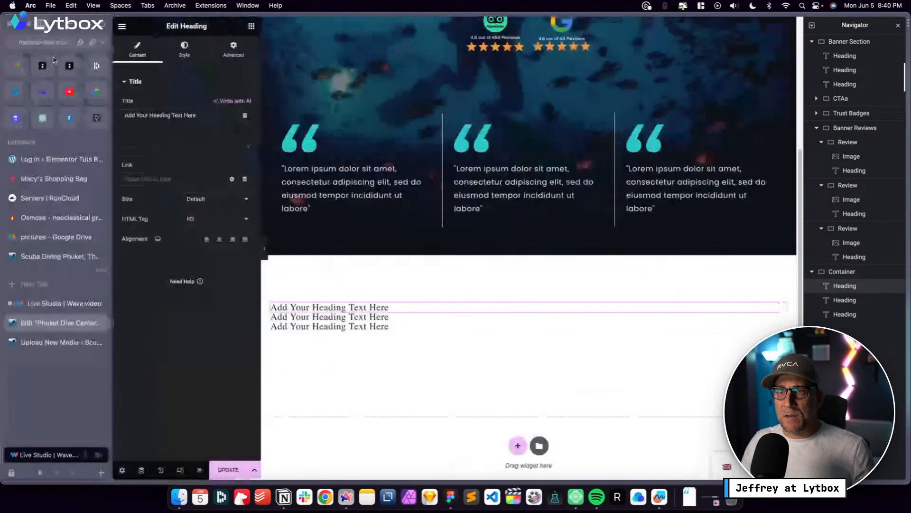
click(54, 256)
scroll(378, 203, up, 3)
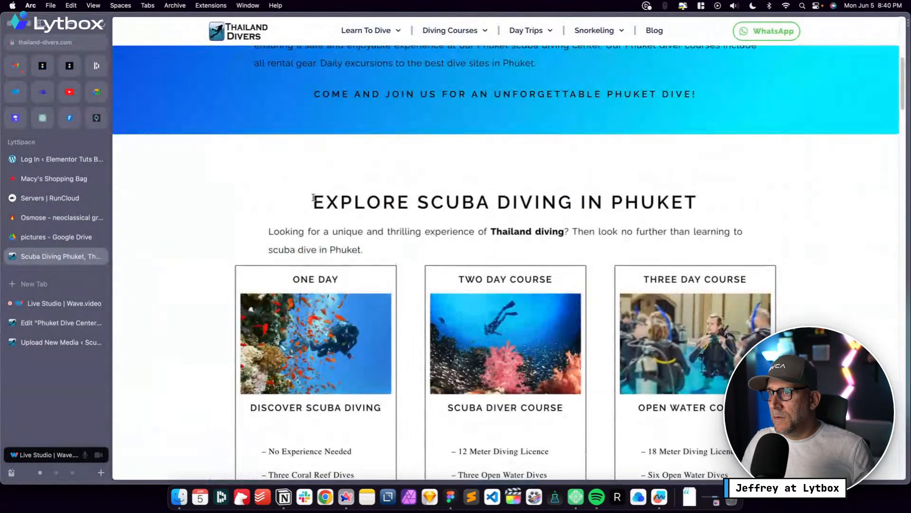
drag(314, 199, 707, 203)
right_click(667, 198)
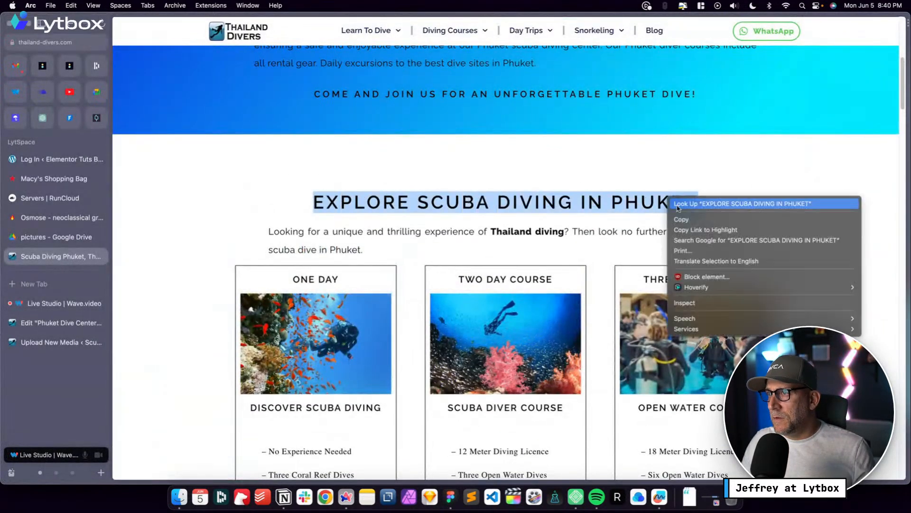
click(683, 217)
click(61, 322)
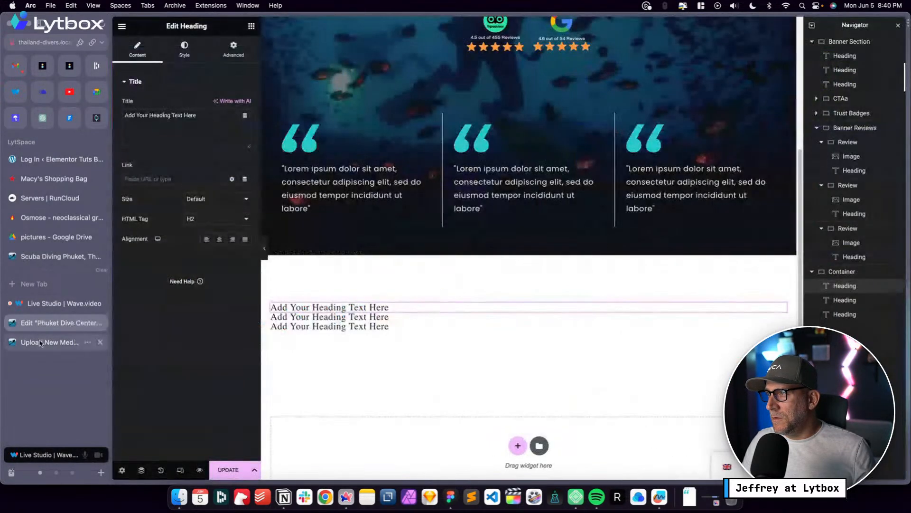
Replace the first heading's placeholder text with "Diving Courses Phuket"
click(203, 112)
key(super+a)
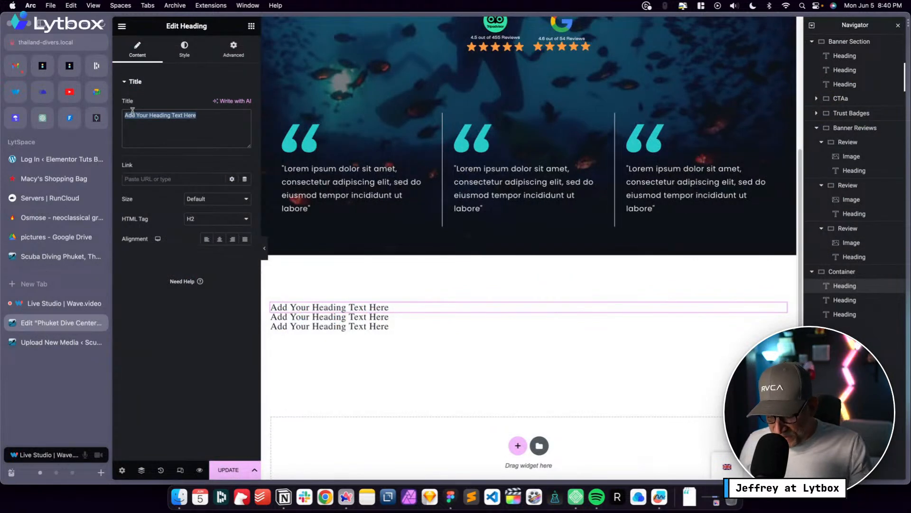
text(Diving C)
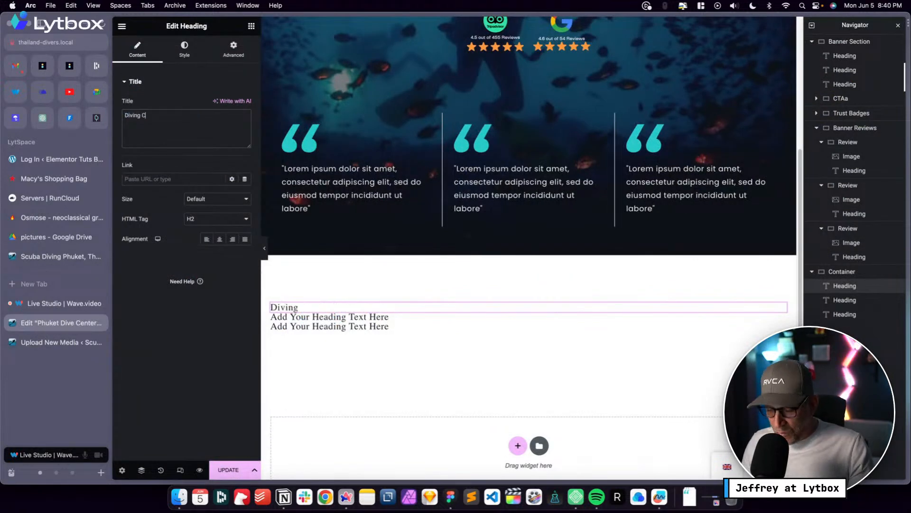
text(ourses P)
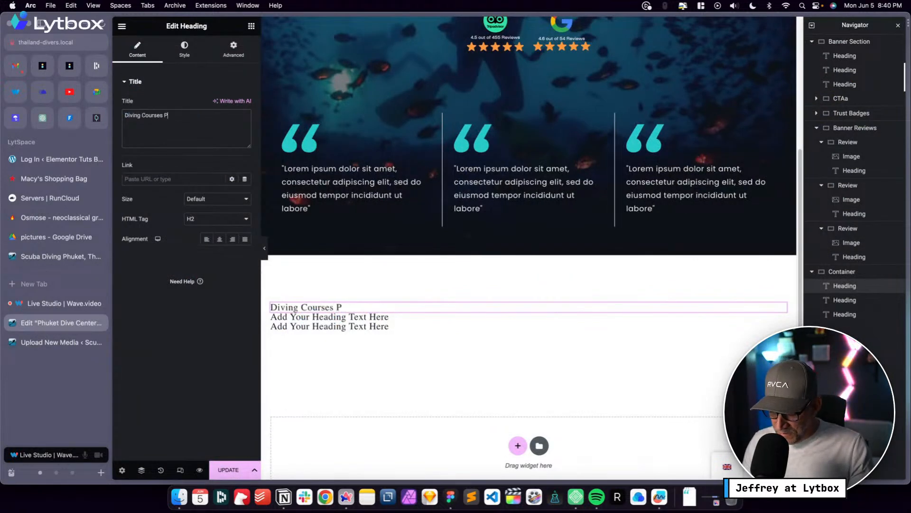
text(huket)
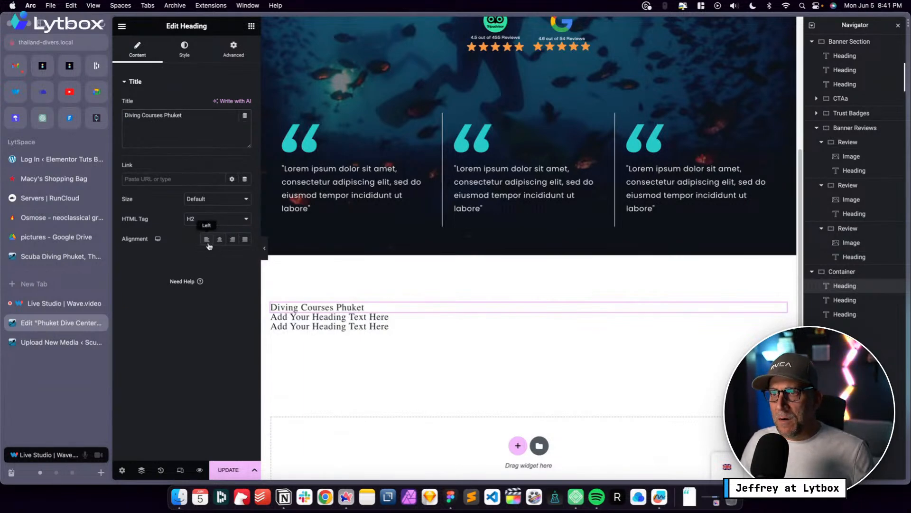
Give the Diving Courses Phuket heading the global Fonts text colour and the global title subheading typography
click(185, 48)
click(232, 105)
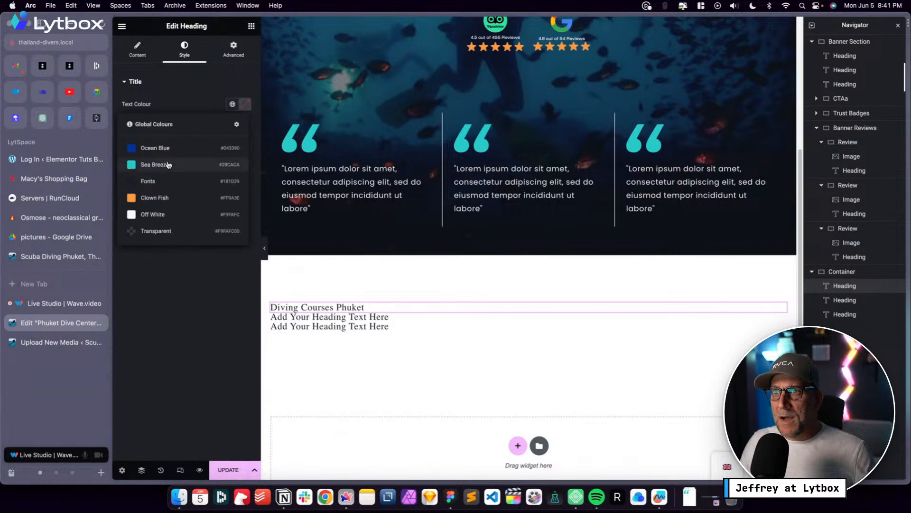
click(155, 183)
click(231, 123)
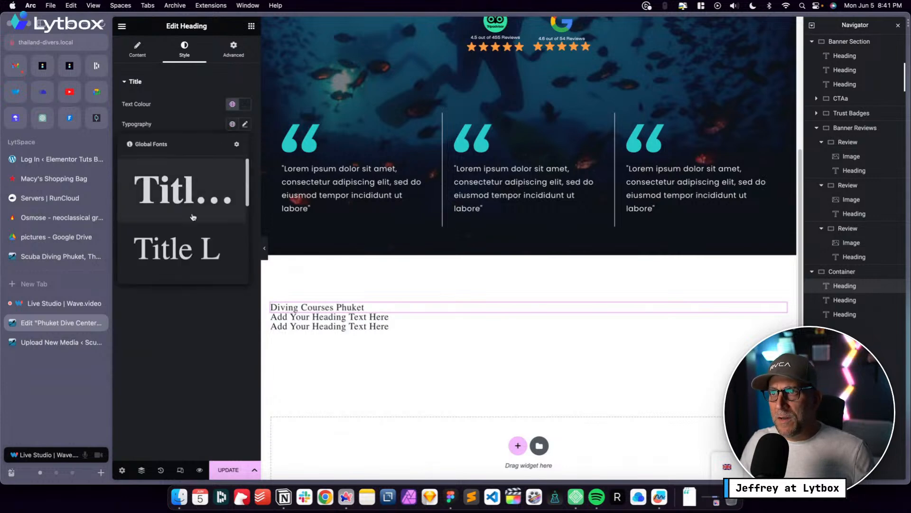
scroll(192, 219, down, 5)
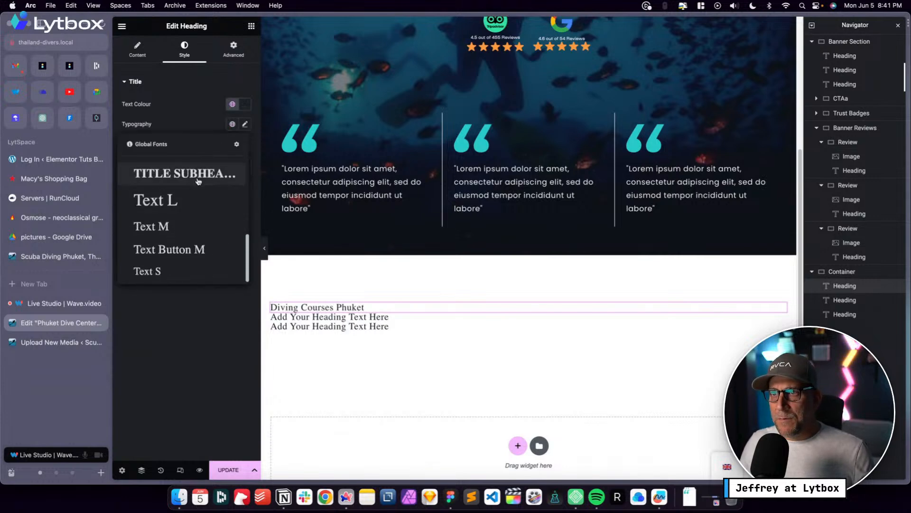
click(198, 180)
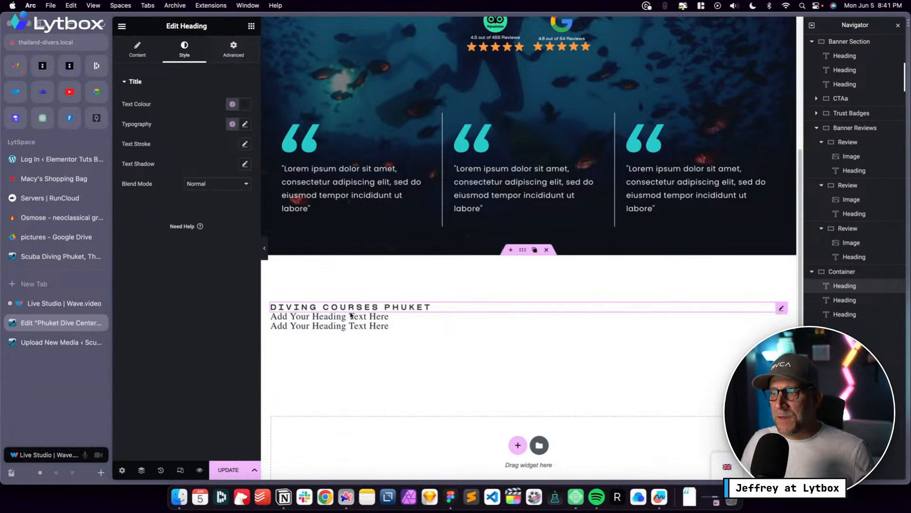
Set a gap in rem between the elements of the container holding the three headings
click(428, 317)
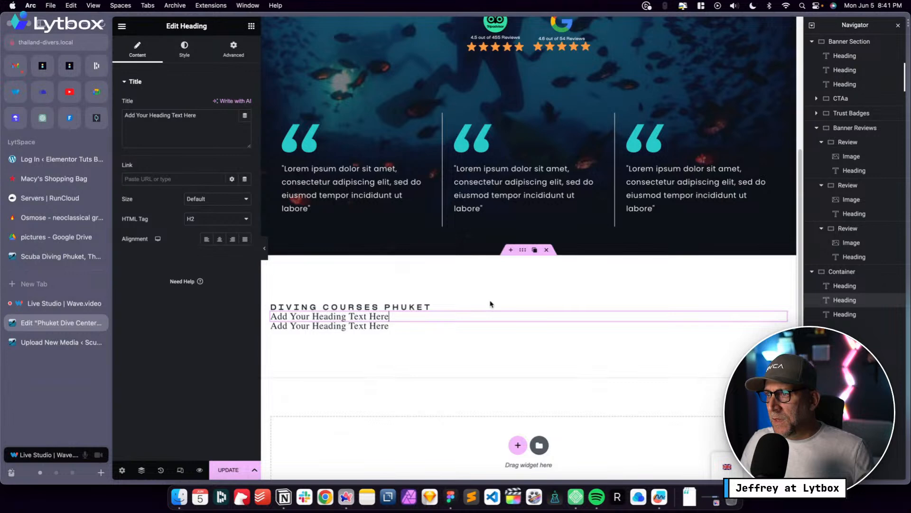
click(523, 250)
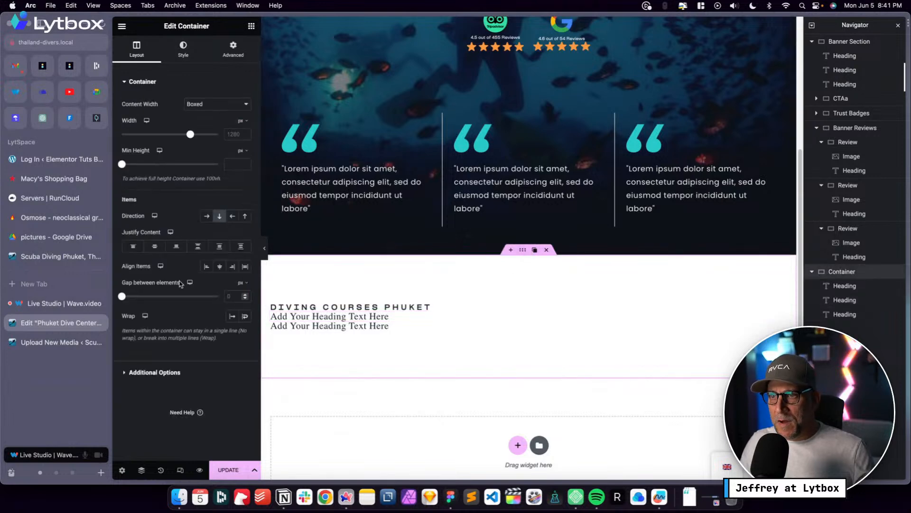
mouse_move(248, 285)
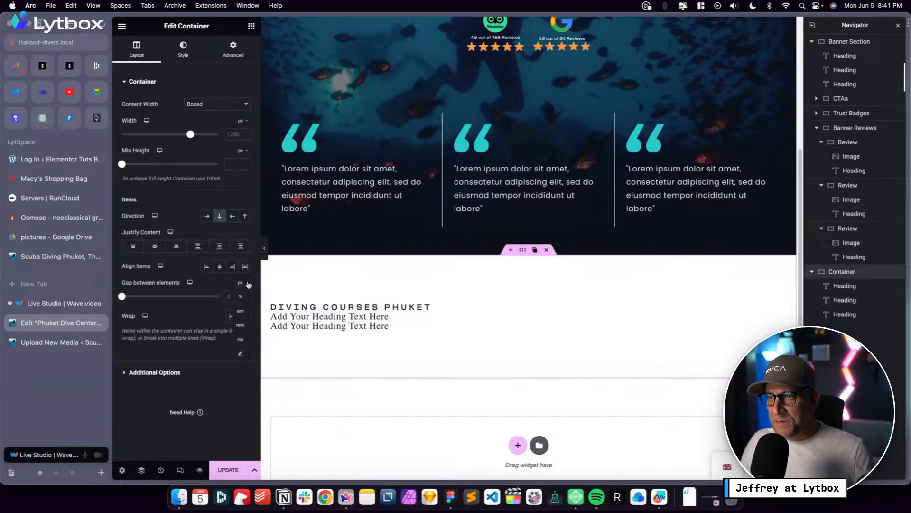
click(241, 324)
Replace the second heading's placeholder text with "Explore Scuba Diving in Phuket"
click(409, 323)
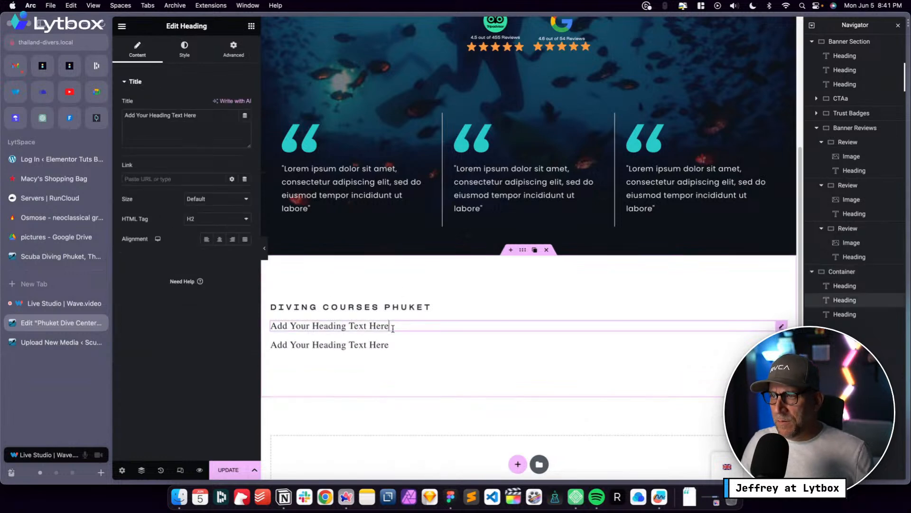
drag(200, 121, 138, 114)
key(super+v)
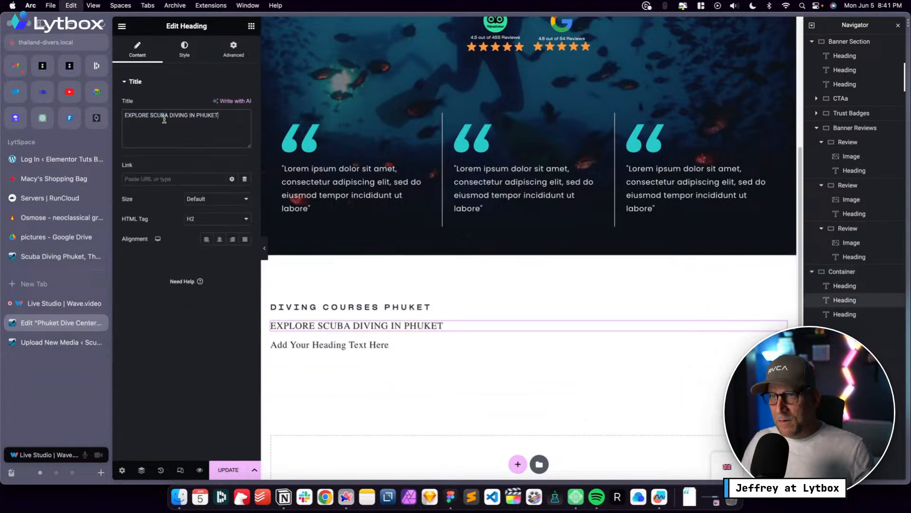
drag(223, 115, 130, 106)
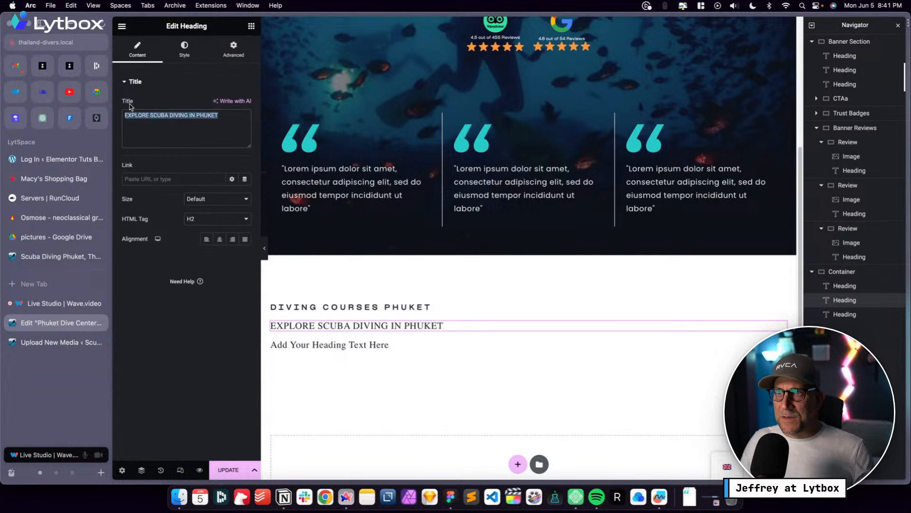
text(Explore)
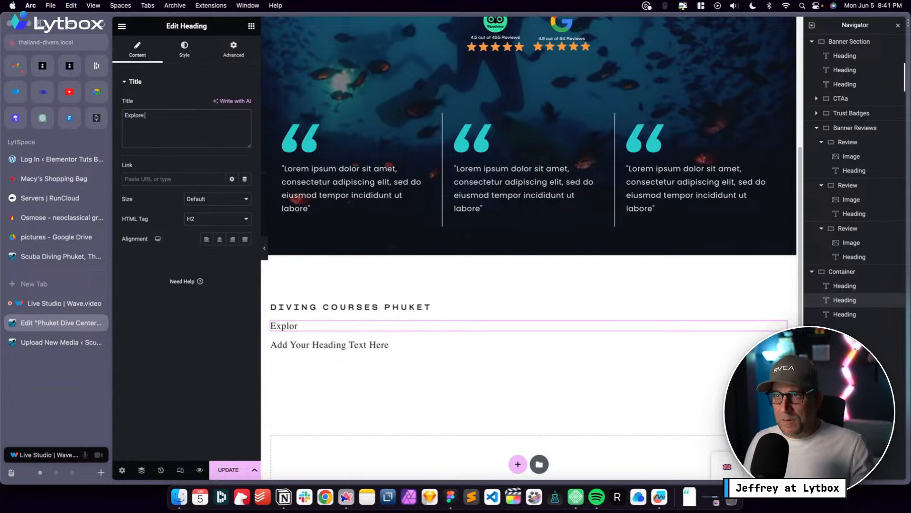
click(57, 256)
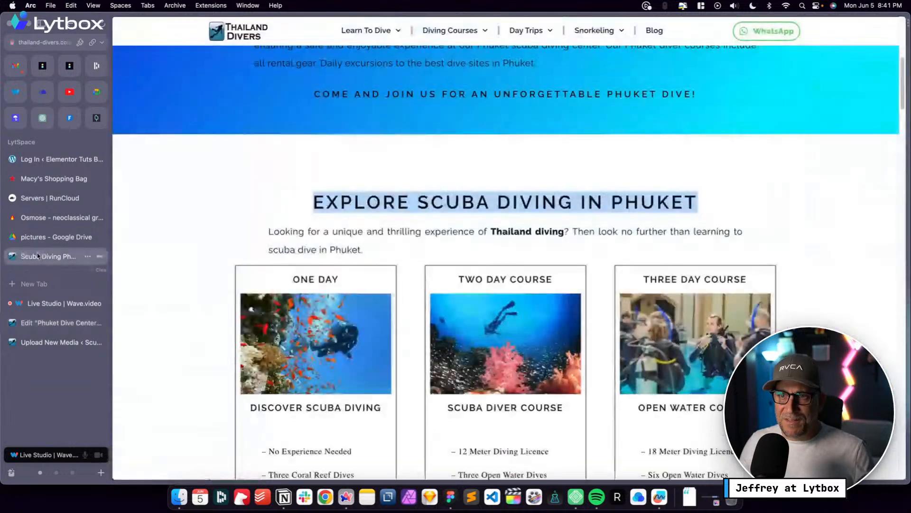
click(42, 323)
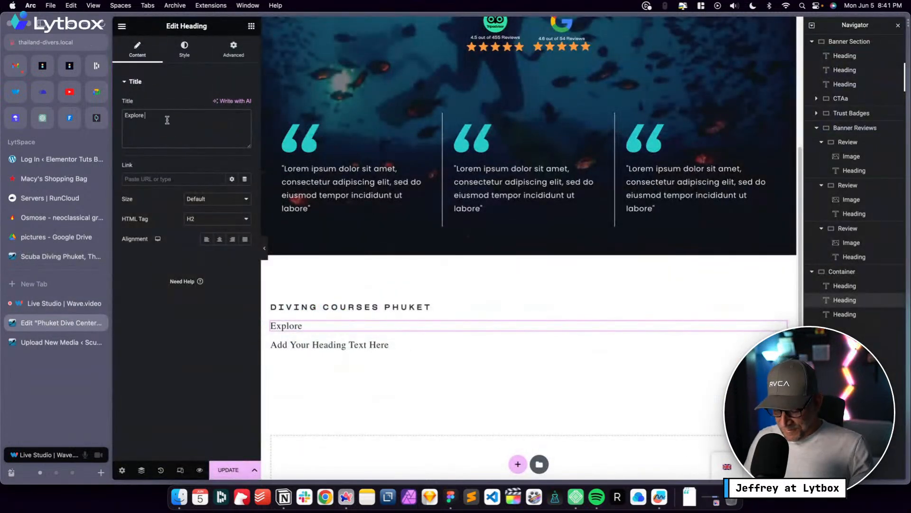
text(Scuba Diving in Phuket)
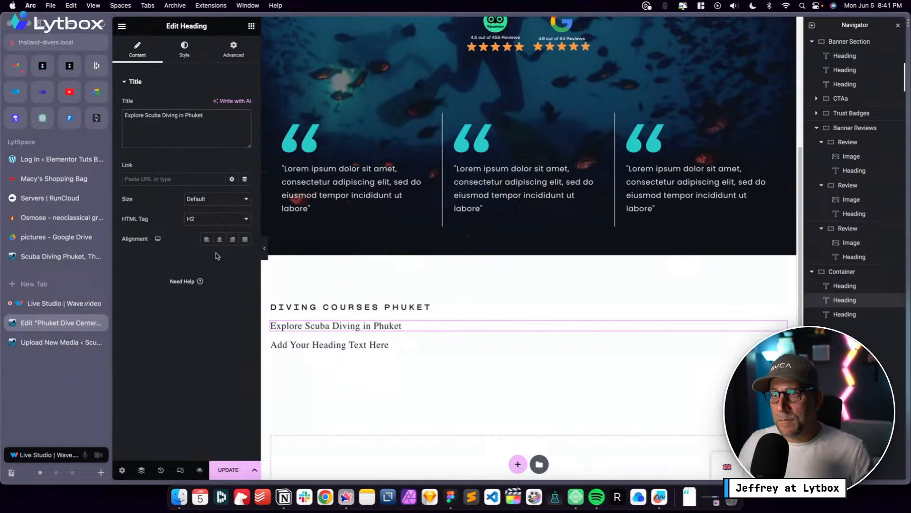
Keep the Explore Scuba Diving in Phuket heading's HTML tag as H2 and align it left
click(209, 220)
click(160, 224)
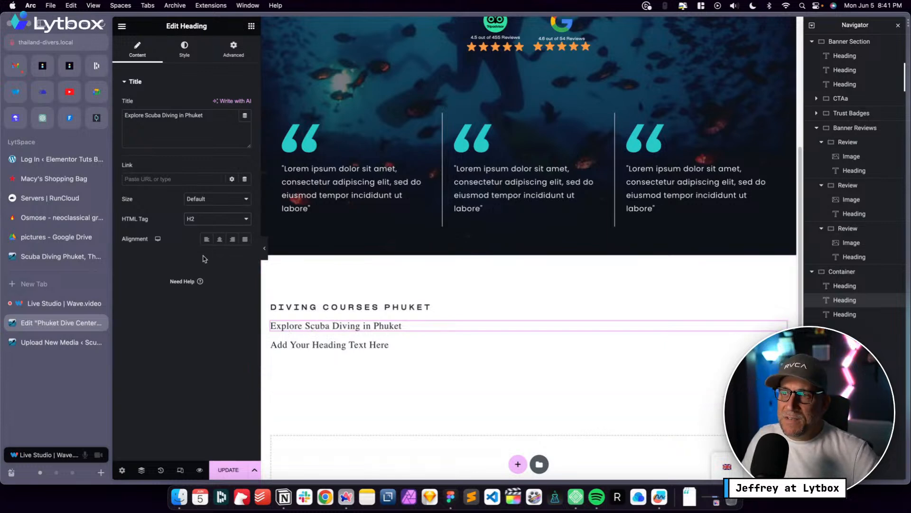
click(206, 238)
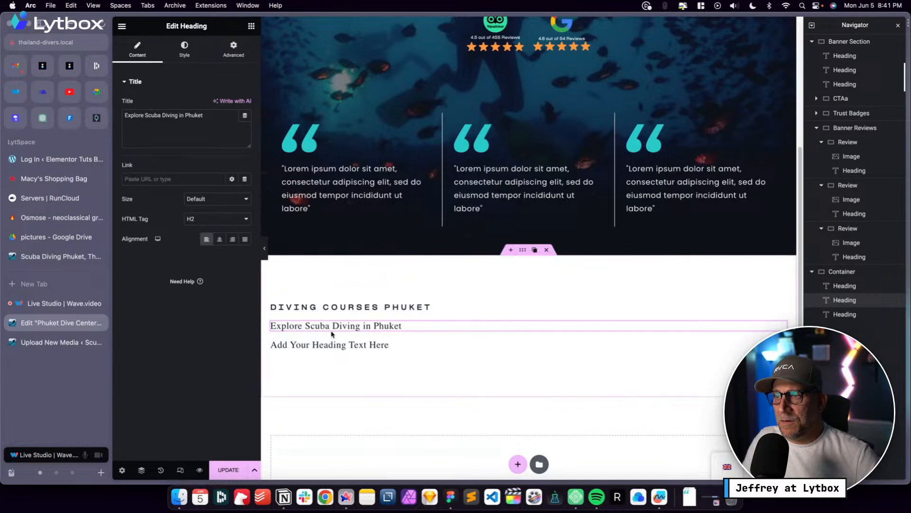
Give the Explore Scuba Diving in Phuket heading the global Fonts text colour and a large global title typography
click(185, 49)
click(232, 103)
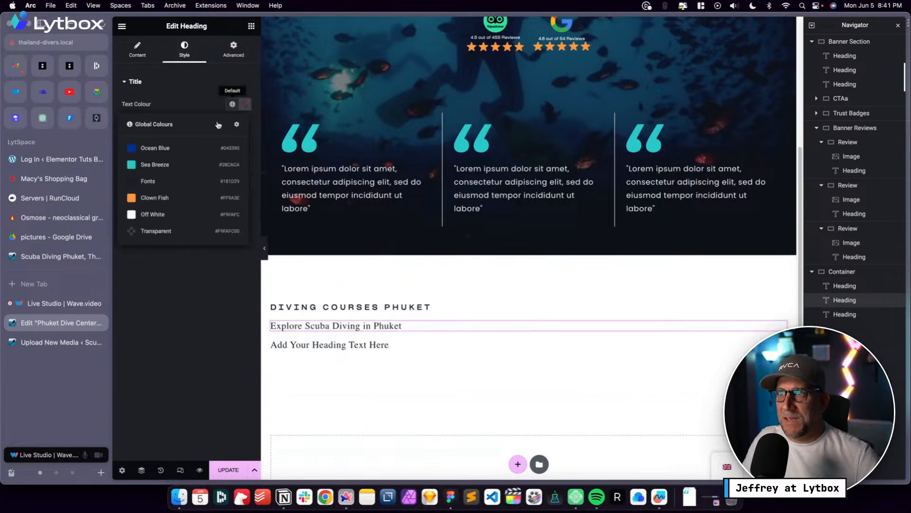
click(154, 179)
click(232, 124)
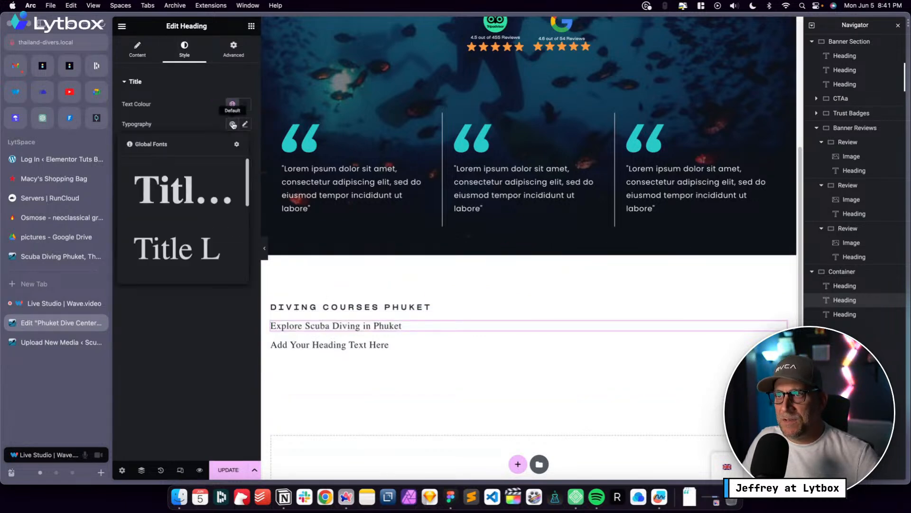
scroll(208, 184, down, 2)
click(207, 185)
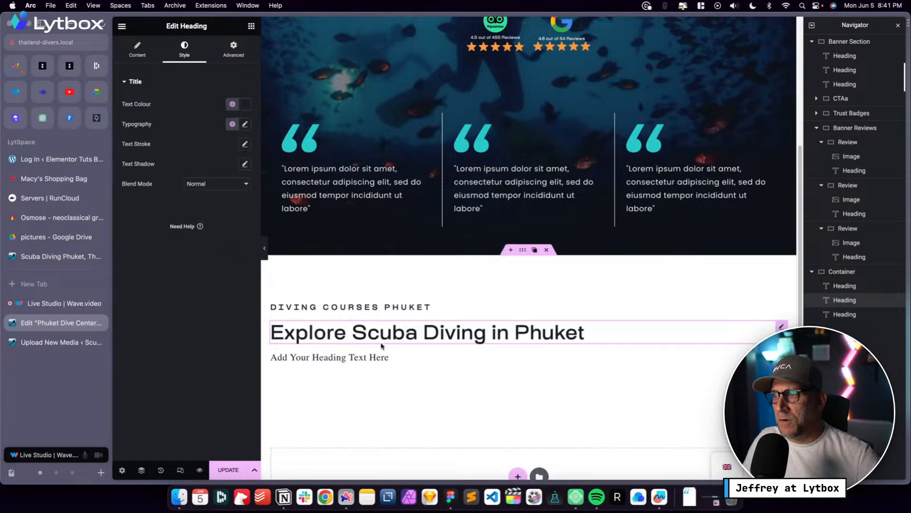
Select the third heading for editing and switch to the loremipsum.io placeholder text generator
click(455, 353)
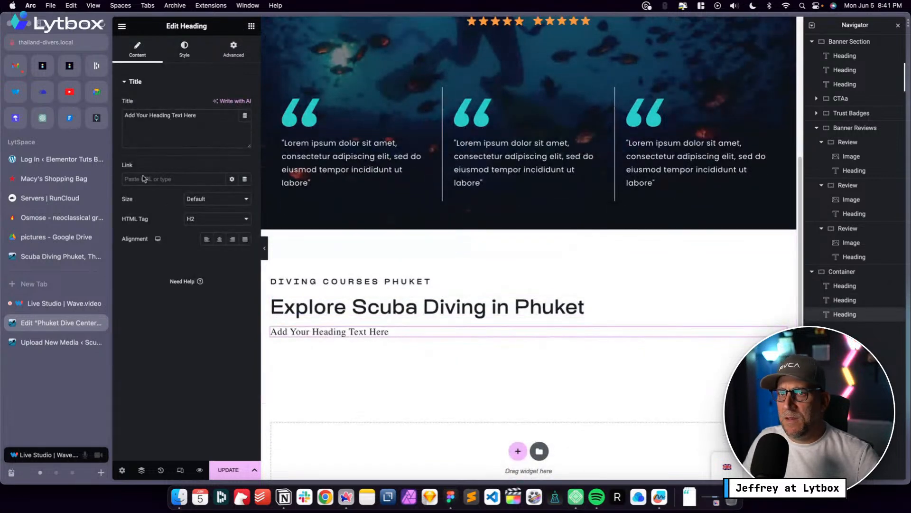
click(19, 68)
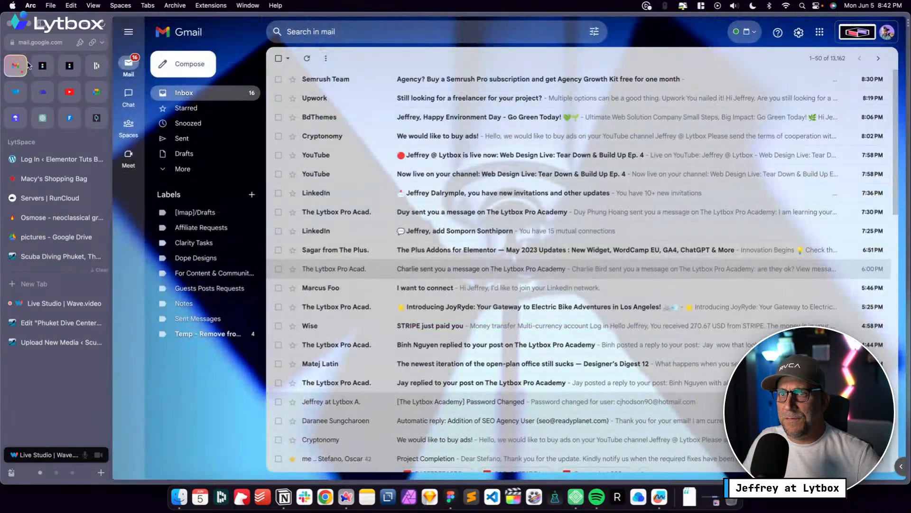
click(43, 66)
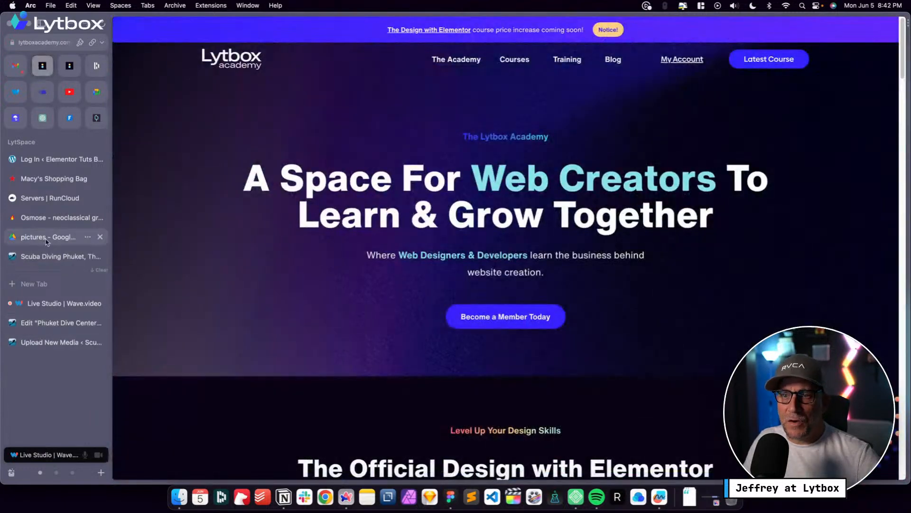
click(37, 285)
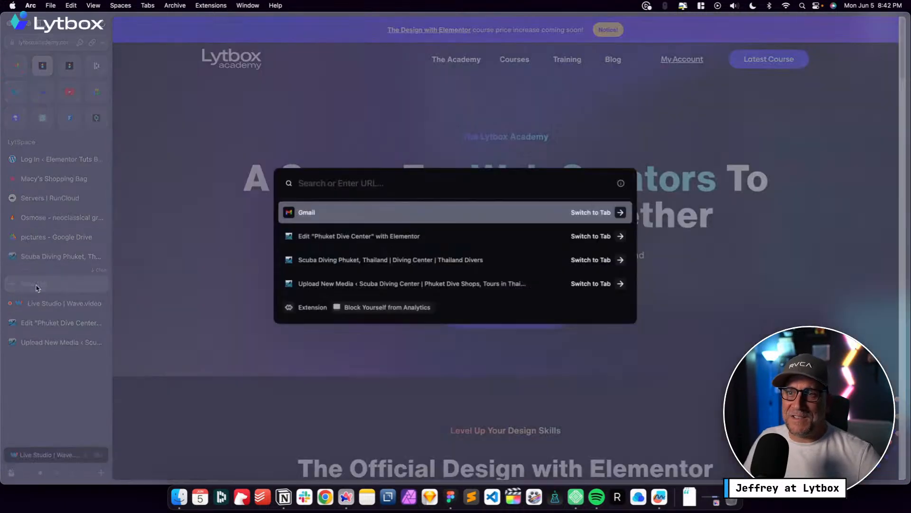
text(lore)
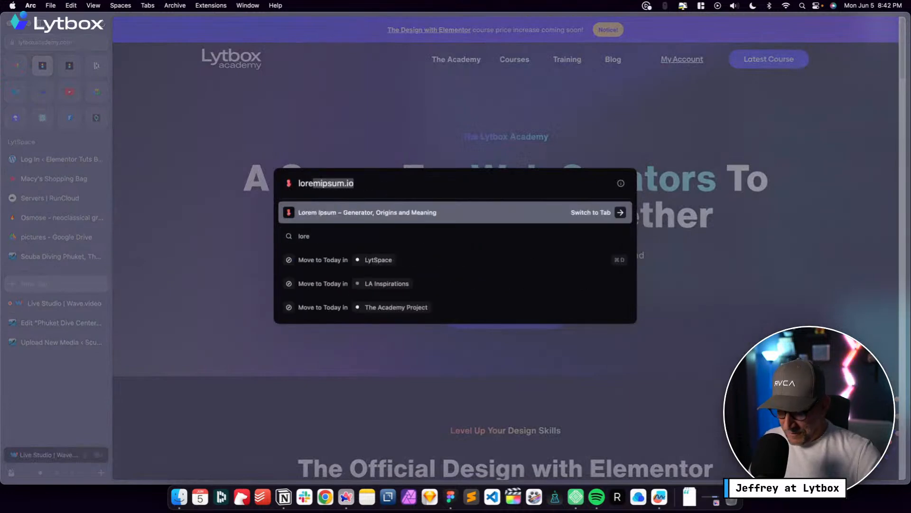
key(Return)
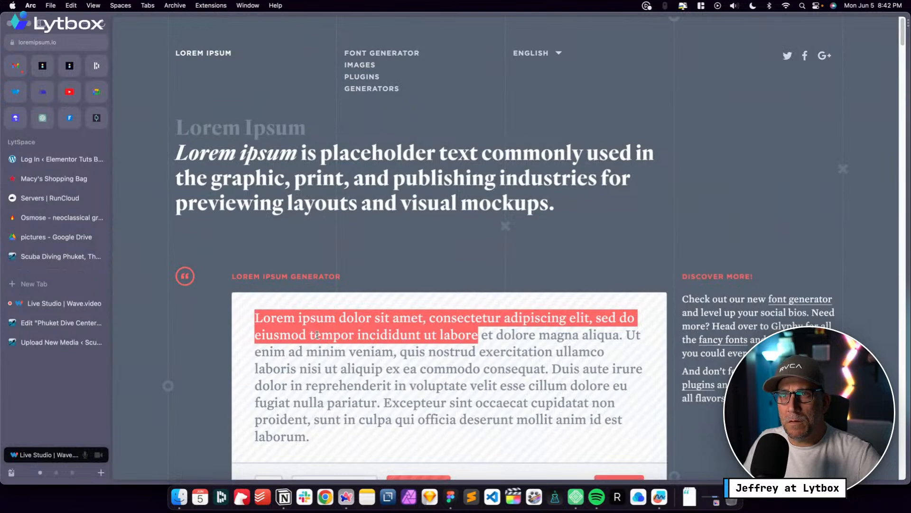
right_click(347, 335)
click(392, 357)
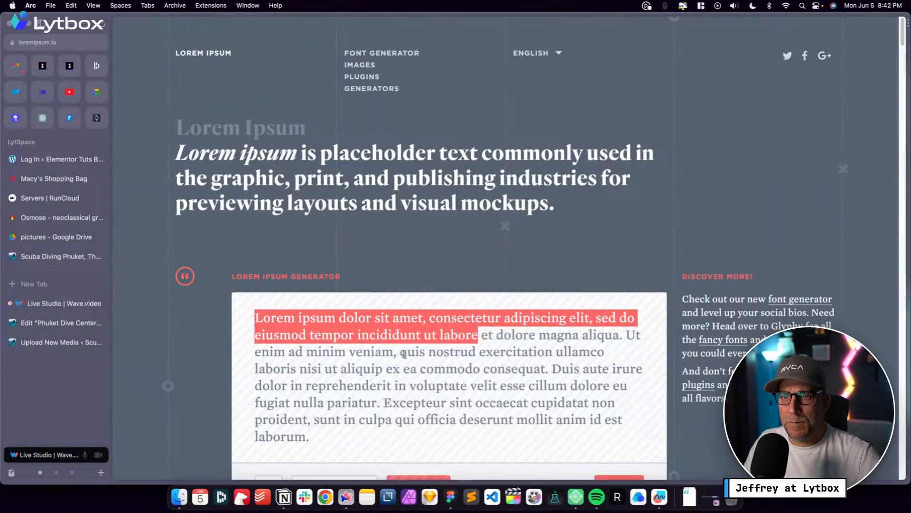
click(582, 355)
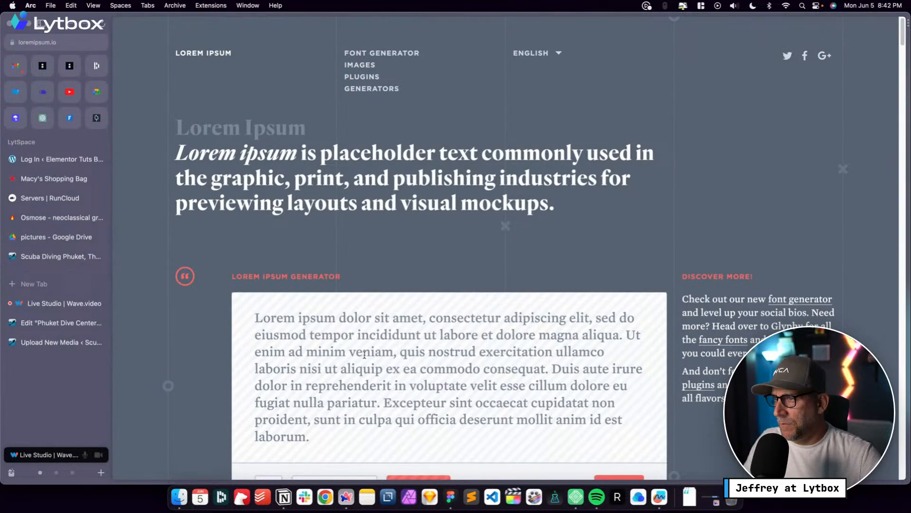
Copy the generator passage from "Lorem ipsum dolor sit amet" through "Ut enim ad minim veniam" and paste it over the third heading's placeholder text
drag(393, 351, 254, 315)
right_click(268, 323)
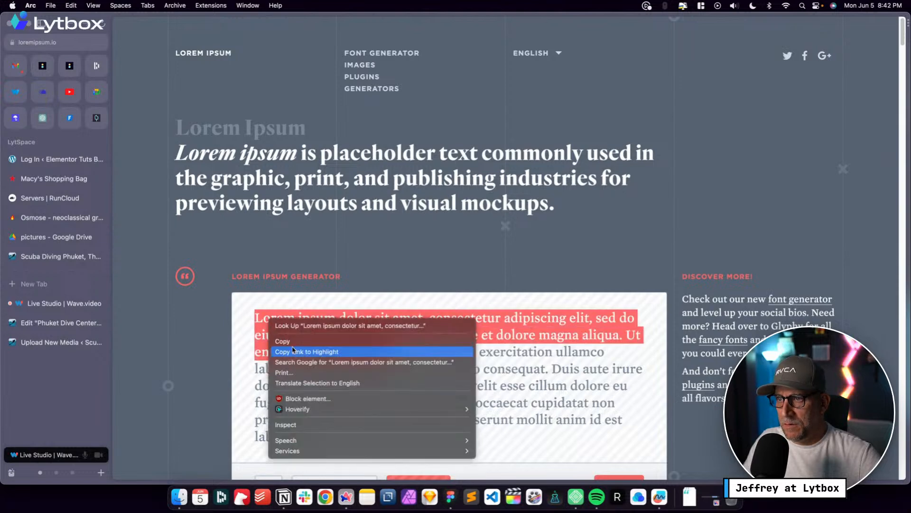
click(285, 340)
click(60, 323)
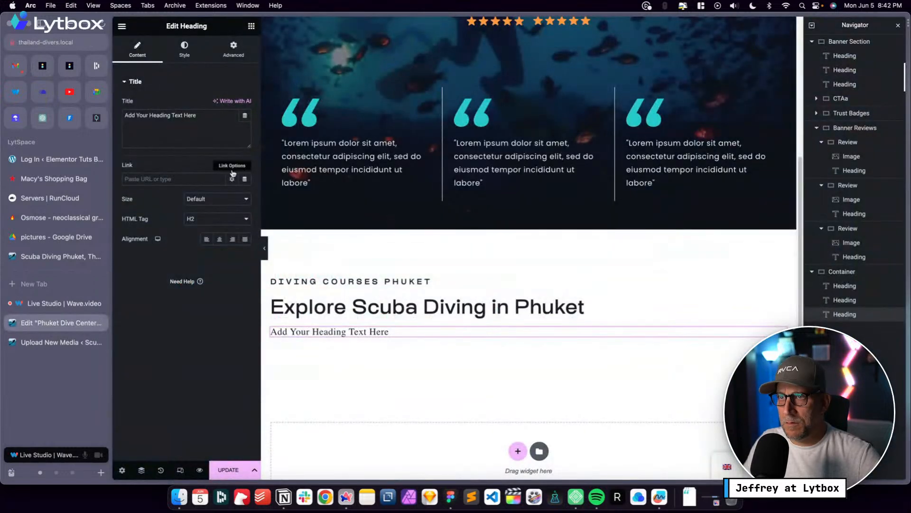
click(206, 118)
key(super+a)
key(super+v)
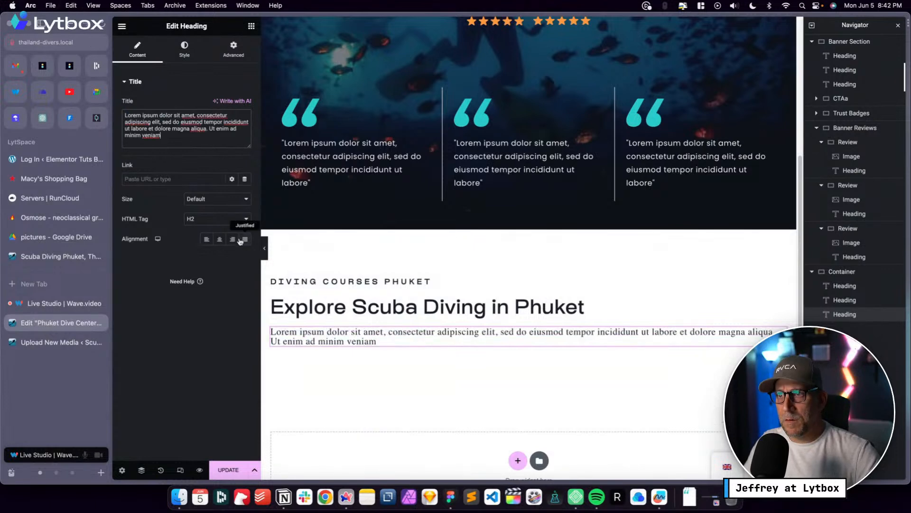
Set the lorem ipsum heading's HTML tag to p and its alignment to left, and enlarge its title text box
click(218, 219)
click(207, 289)
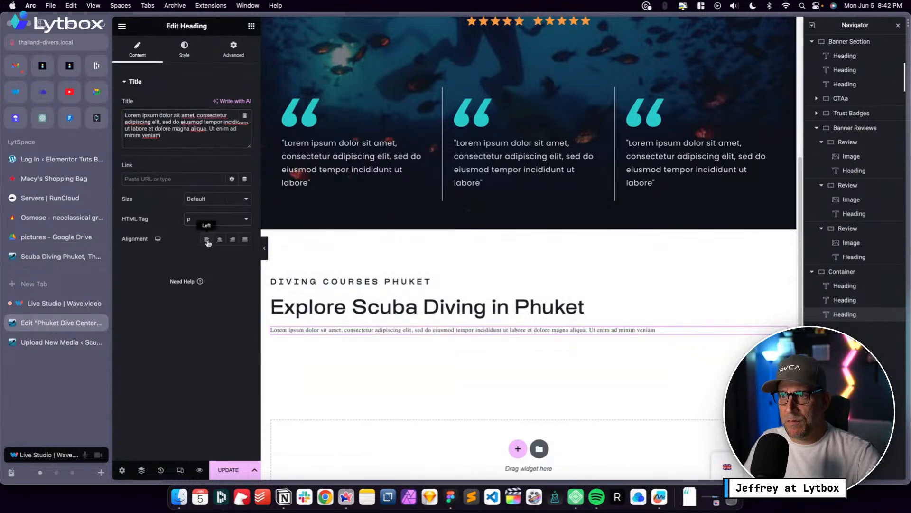
drag(248, 145, 248, 224)
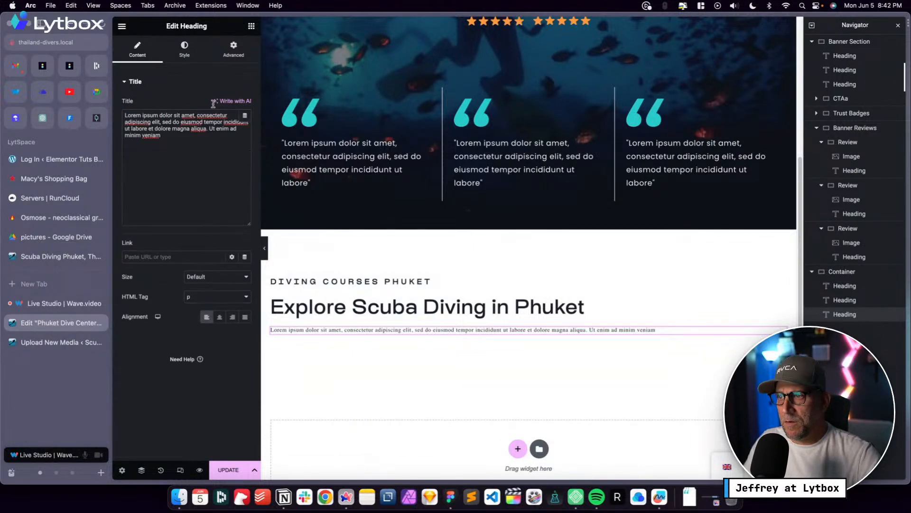
Give the lorem ipsum text the global Fonts text colour and the global Text L typography
click(184, 47)
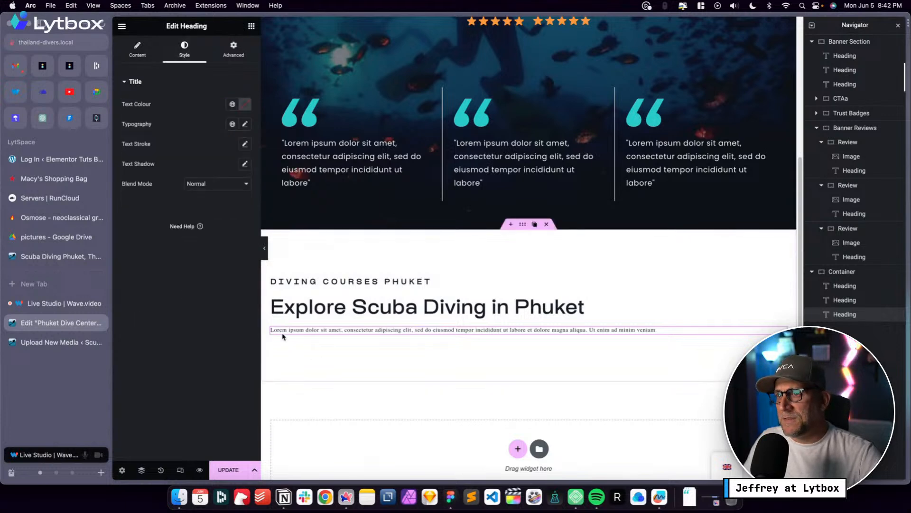
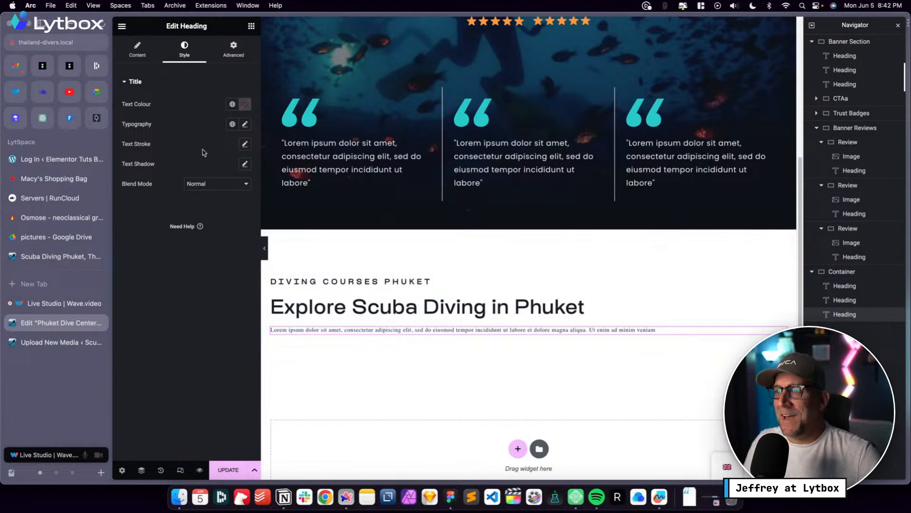
click(232, 104)
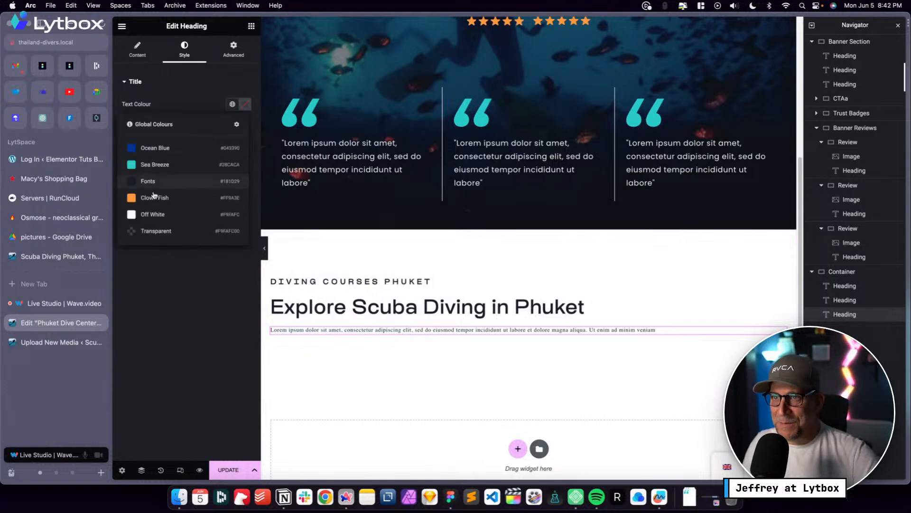
click(155, 185)
click(232, 124)
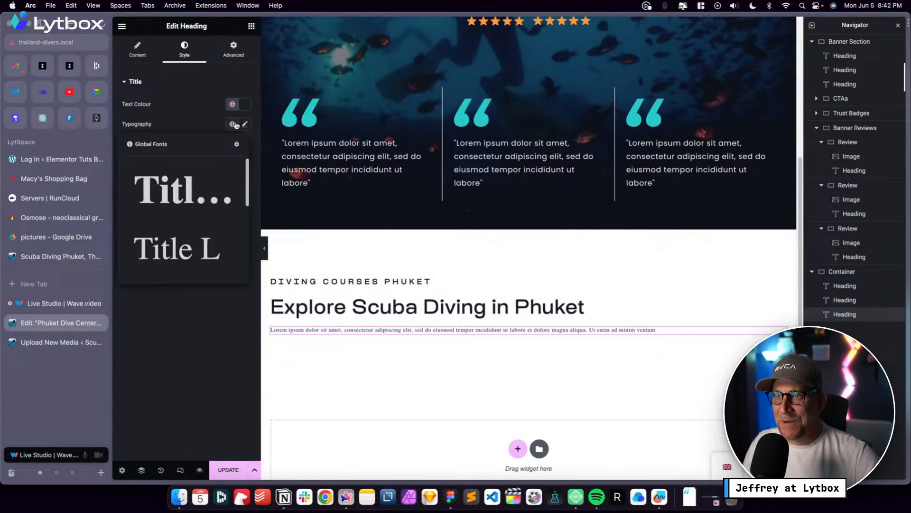
scroll(216, 201, down, 5)
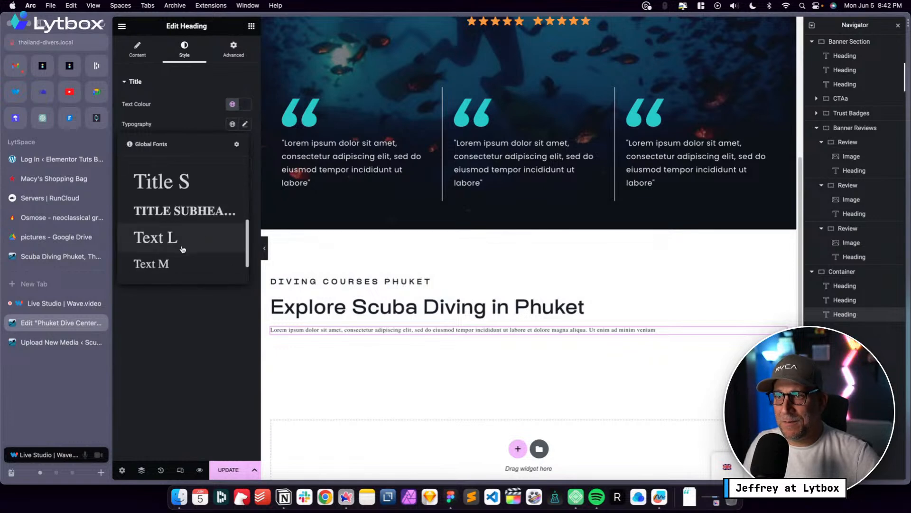
click(179, 246)
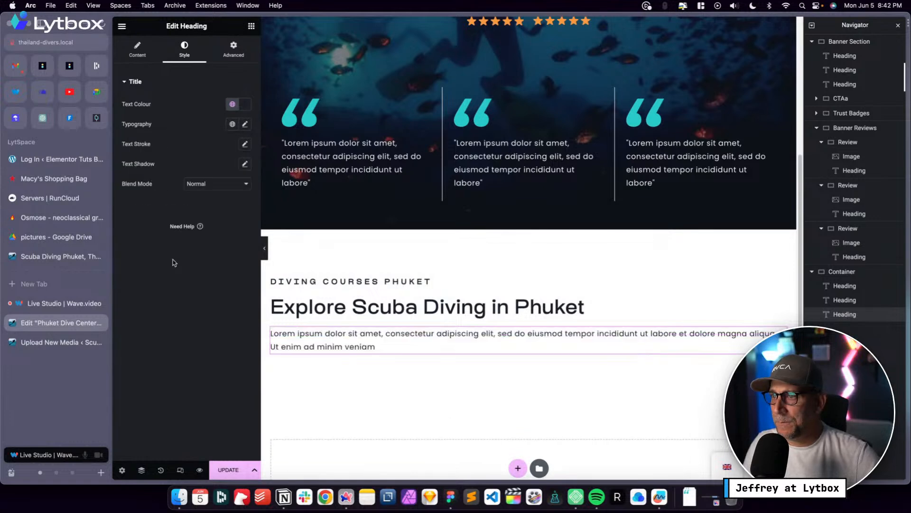
Switch the lorem ipsum text to a custom width in pixels and set it to 604 px
click(234, 47)
click(218, 179)
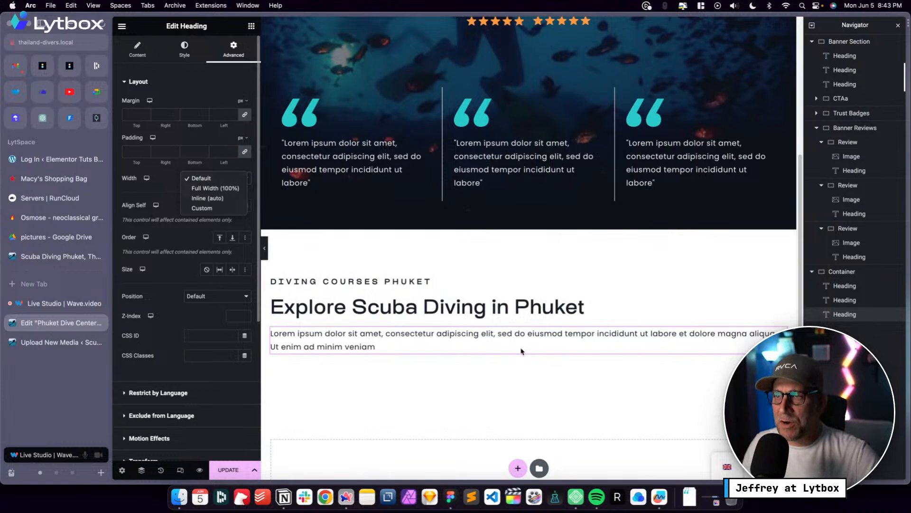
click(202, 207)
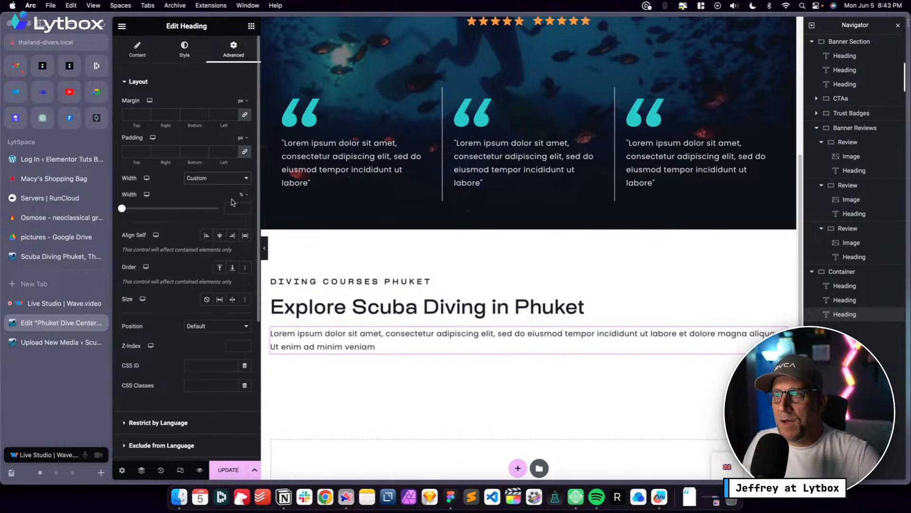
mouse_move(243, 195)
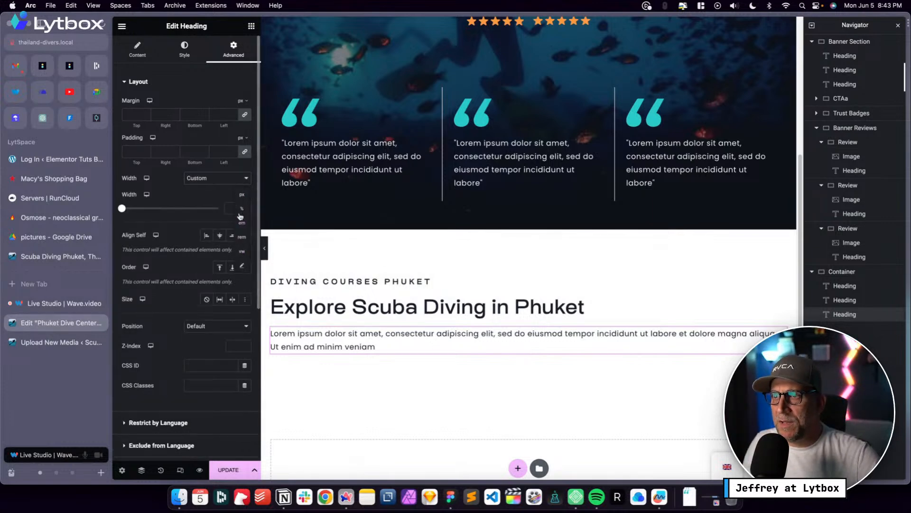
drag(121, 208, 180, 207)
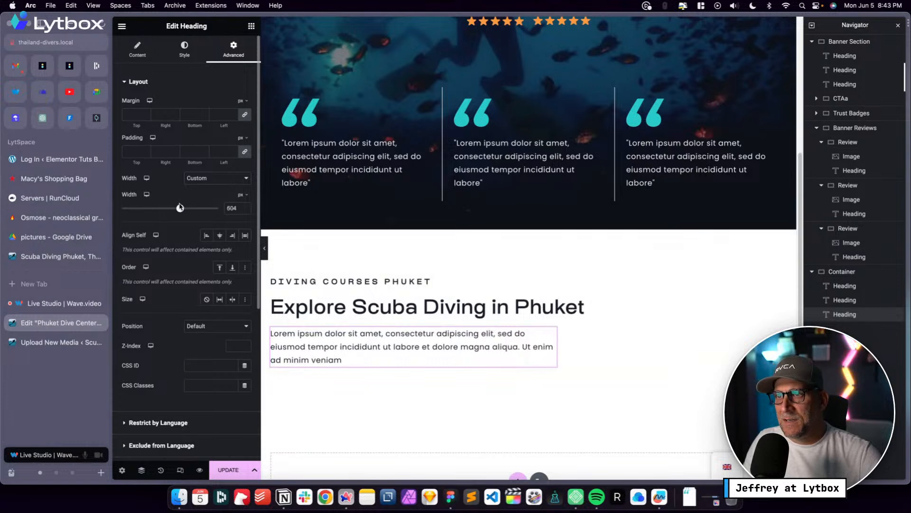
Set the lorem ipsum text's width to 600 px and align the two headings above it to the start of their container
click(245, 210)
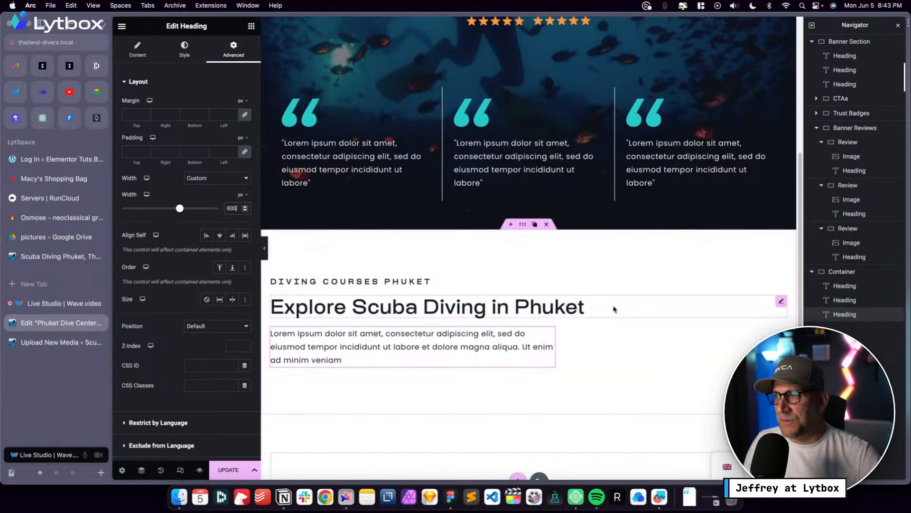
click(776, 300)
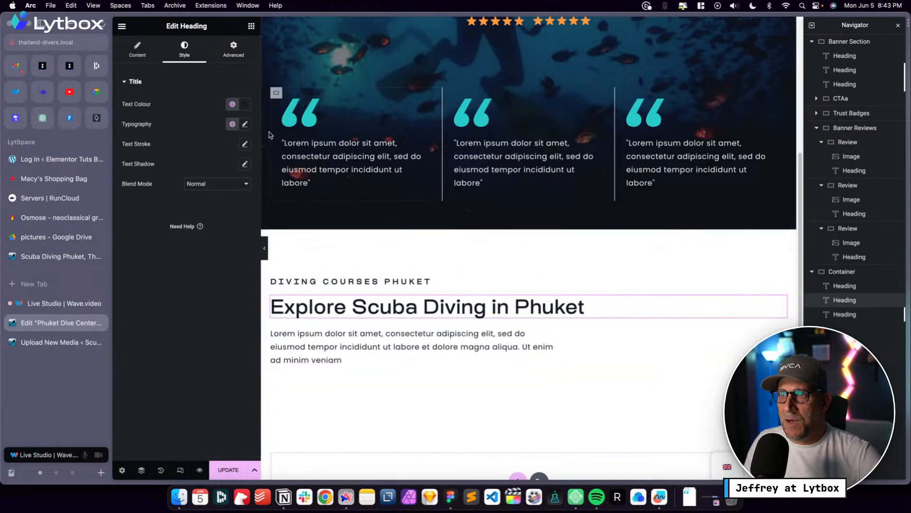
click(234, 49)
click(207, 205)
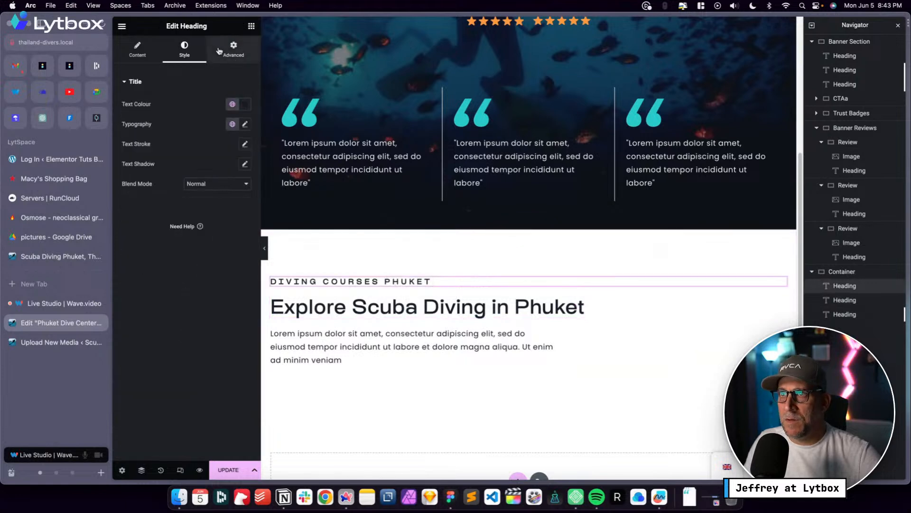
click(233, 50)
Rename the container holding the three diving courses headings as "Section 1 Text Section"
scroll(448, 344, down, 3)
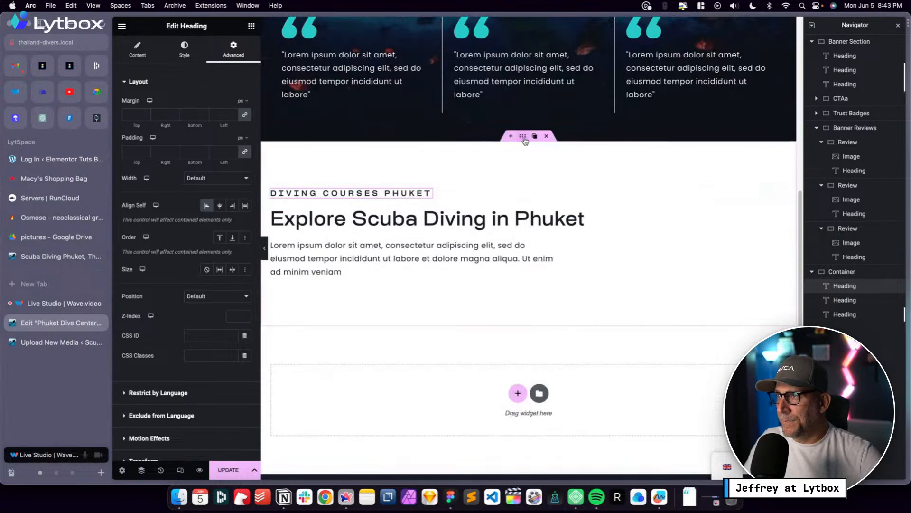
click(712, 246)
click(811, 272)
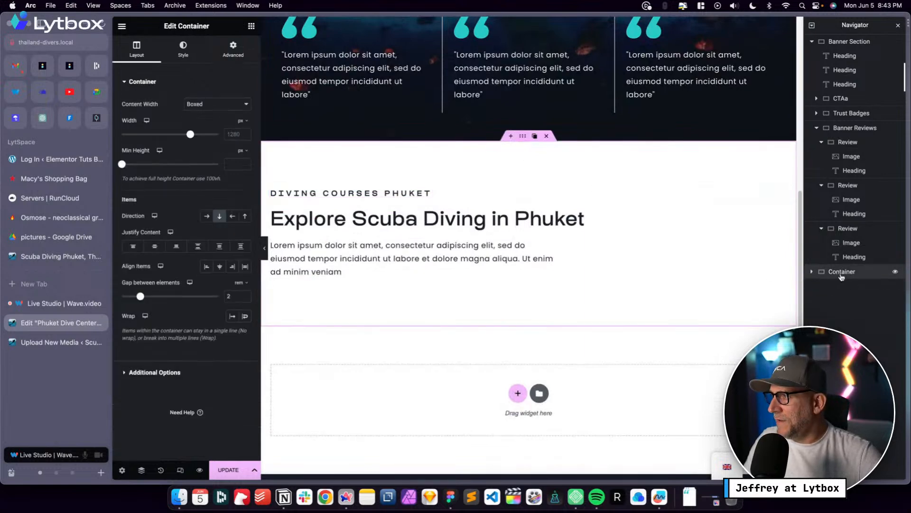
text(Op)
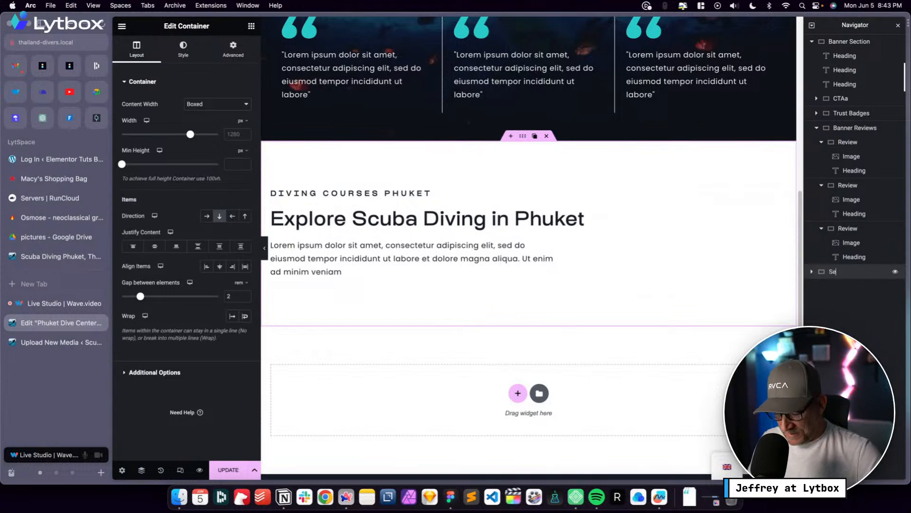
text(Section 1 Text Sectio)
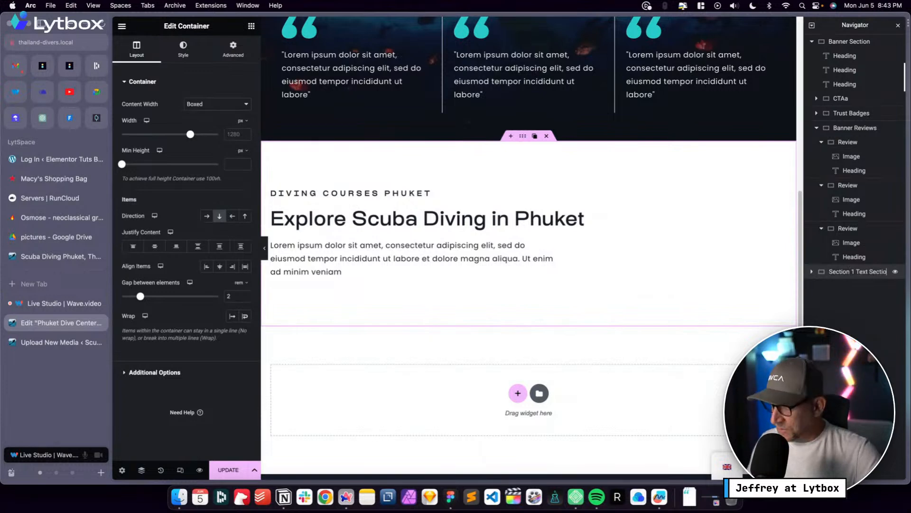
text(n)
key(Return)
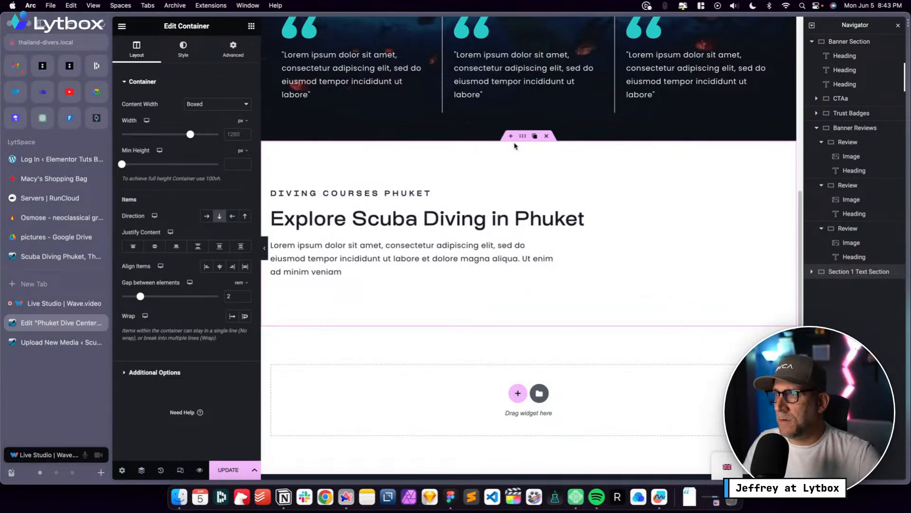
Set the bottom padding of the Section 1 Text Section container to 1 rem
click(235, 51)
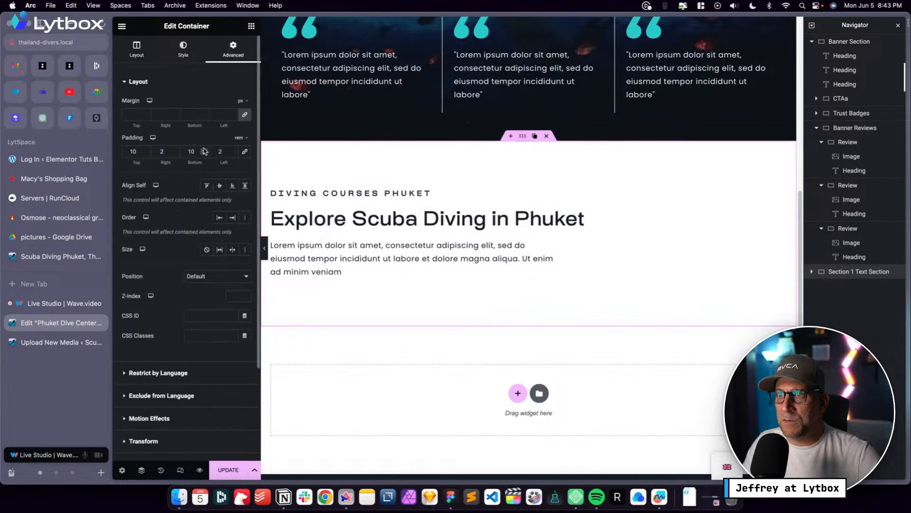
double_click(194, 151)
text(1)
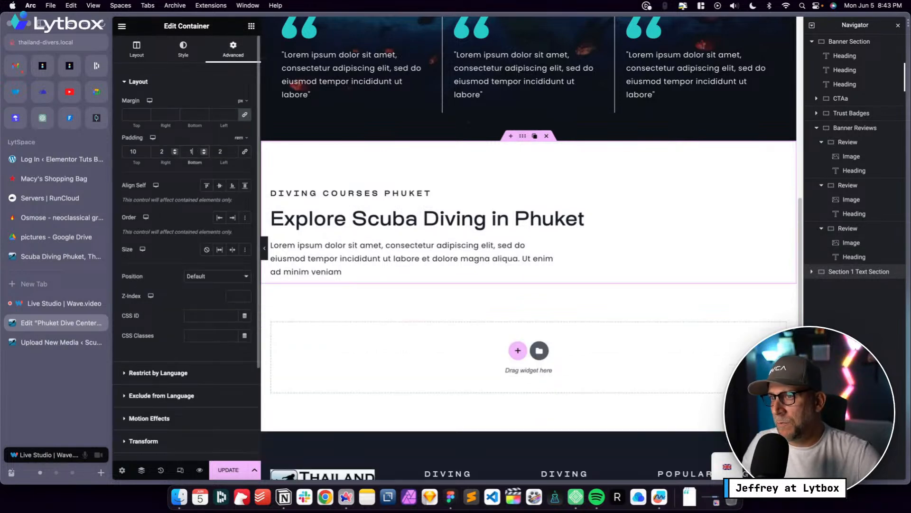
Add a single-column container below the Section 1 Text Section and unlink its padding sides
click(252, 28)
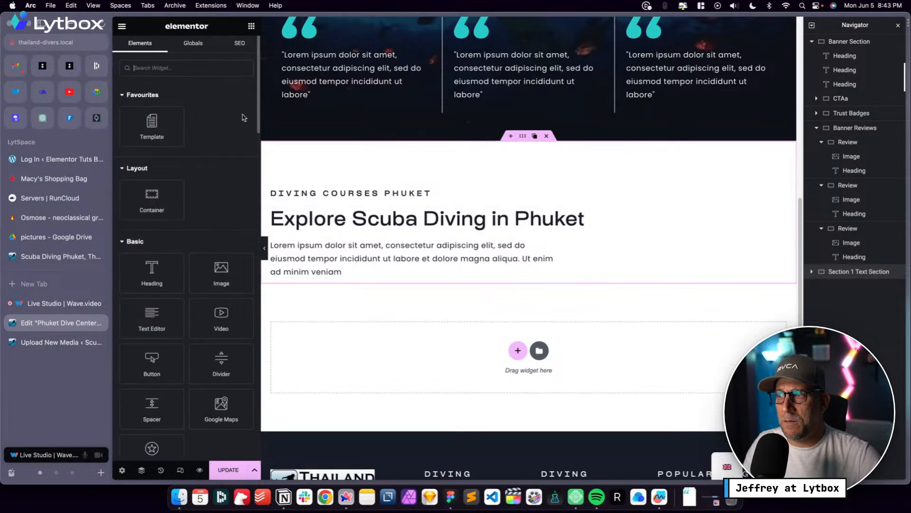
click(517, 350)
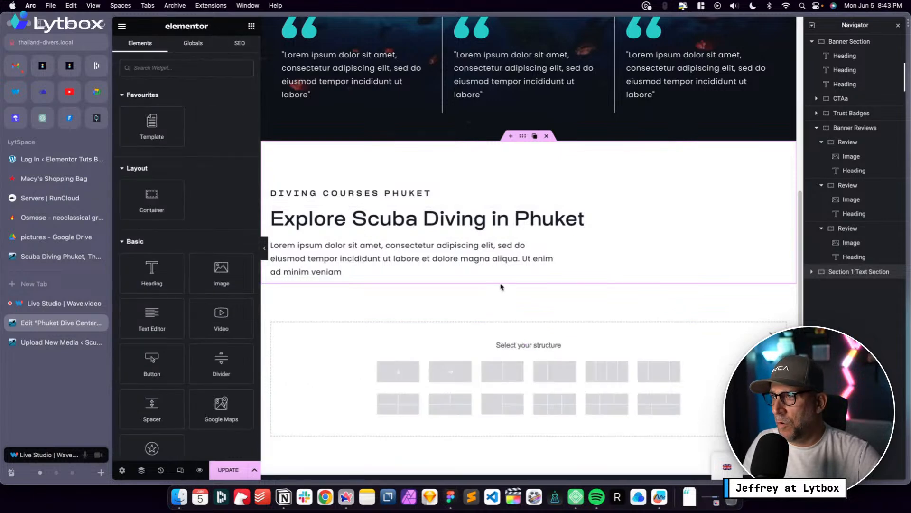
click(400, 373)
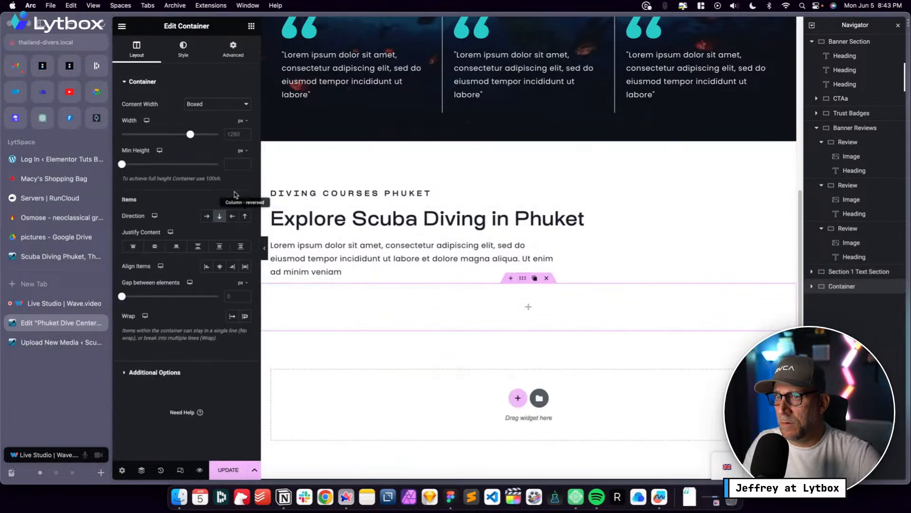
click(240, 56)
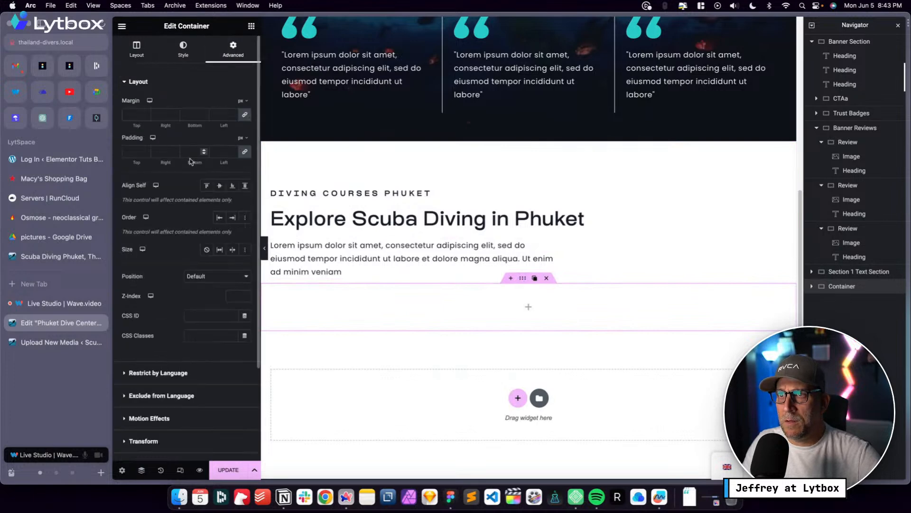
click(244, 152)
Set the new container's top, right and left padding to 2 px each
click(162, 151)
text(2)
click(222, 152)
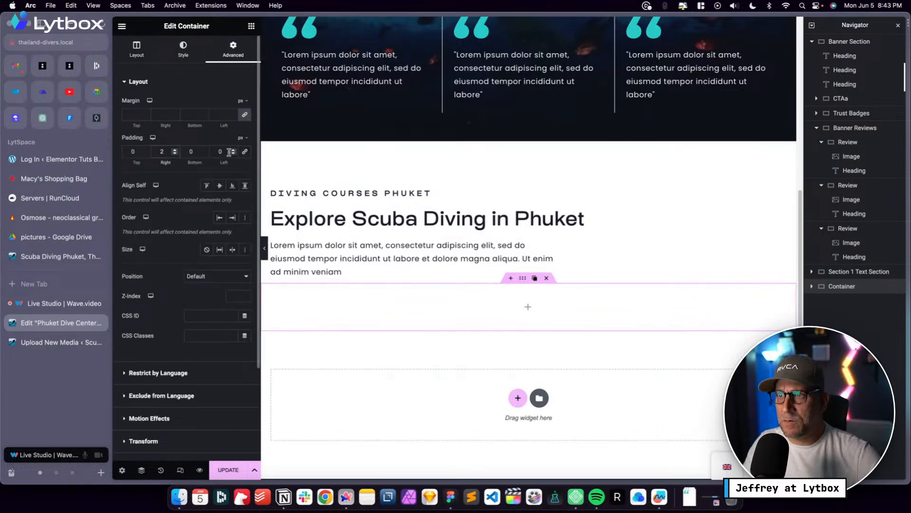
text(2)
click(133, 152)
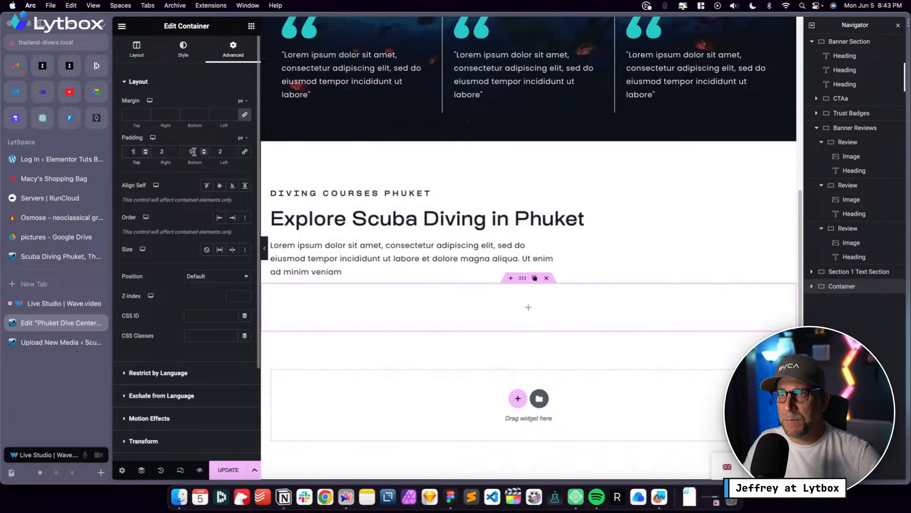
text(1)
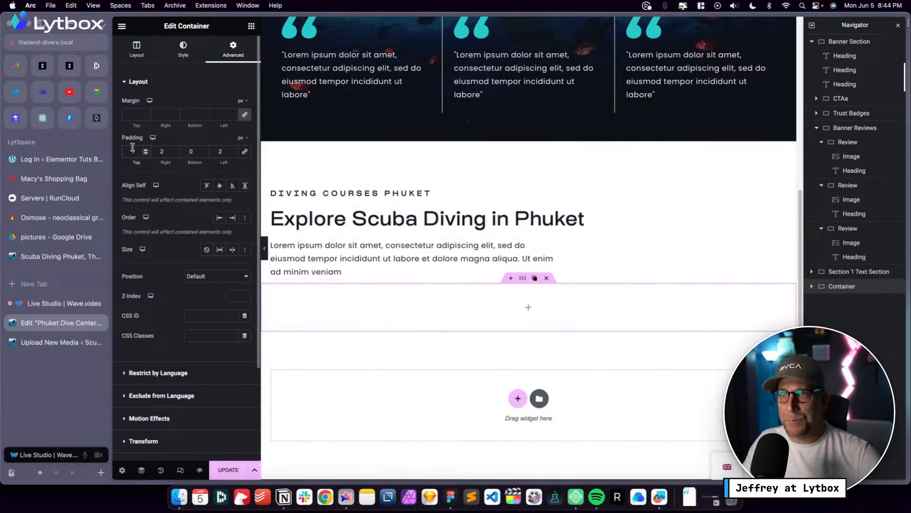
drag(135, 150, 126, 148)
text(2)
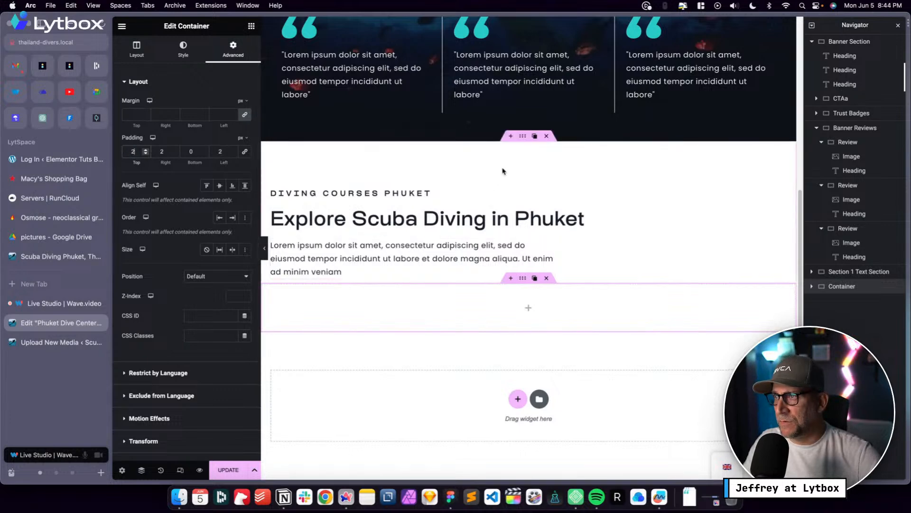
Set the bottom padding of the Section 1 Text Section container to 2 rem
click(522, 138)
drag(197, 152, 181, 151)
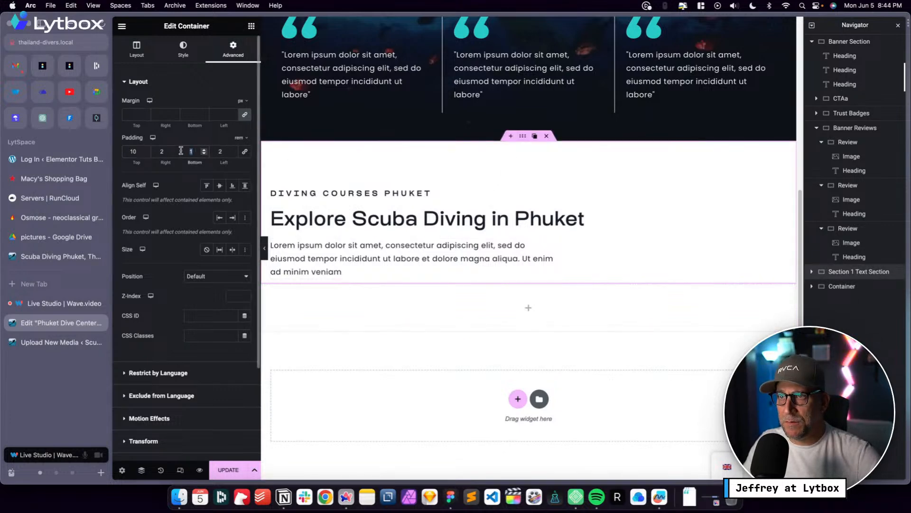
text(2)
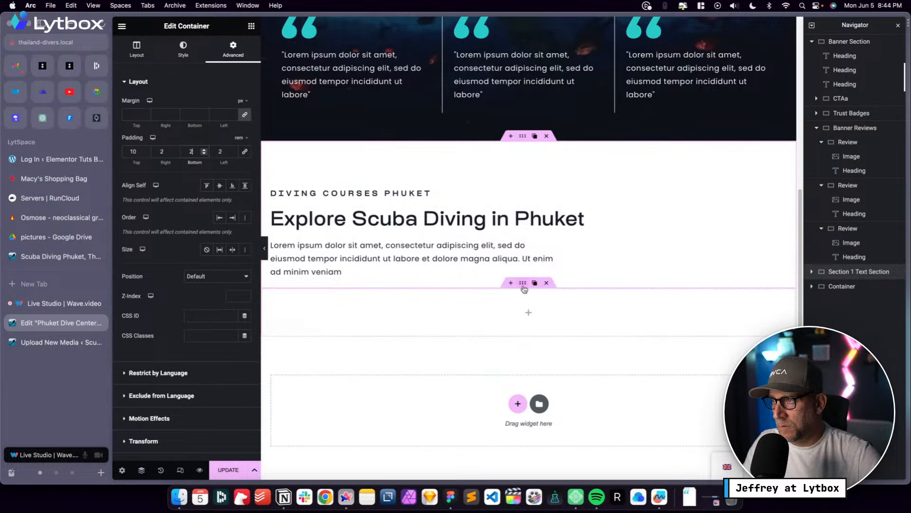
Set the new lower container's bottom padding to 100 px
click(522, 285)
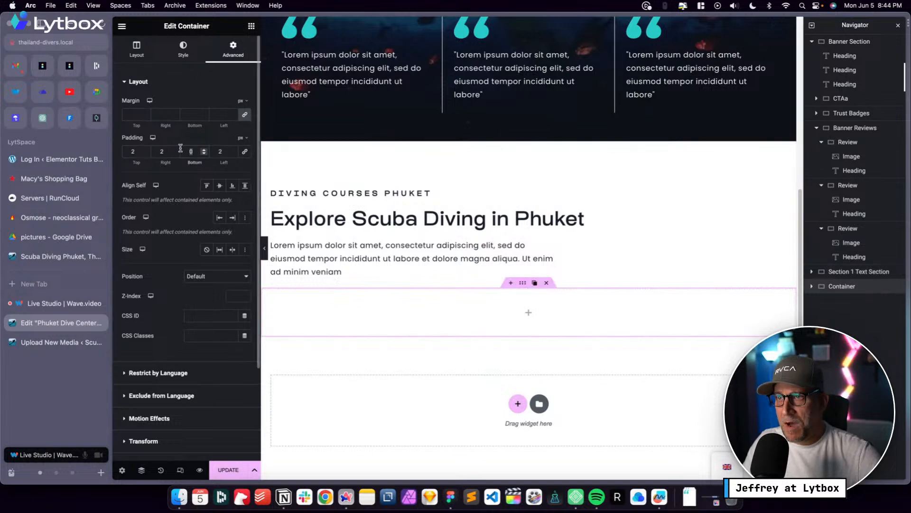
text(100)
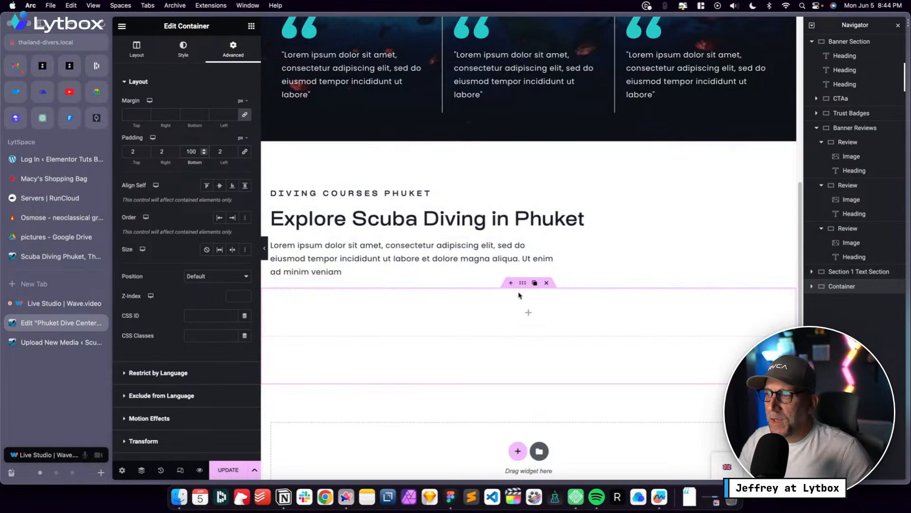
Nest a Container element inside the empty container below the Section 1 Text Section
click(526, 311)
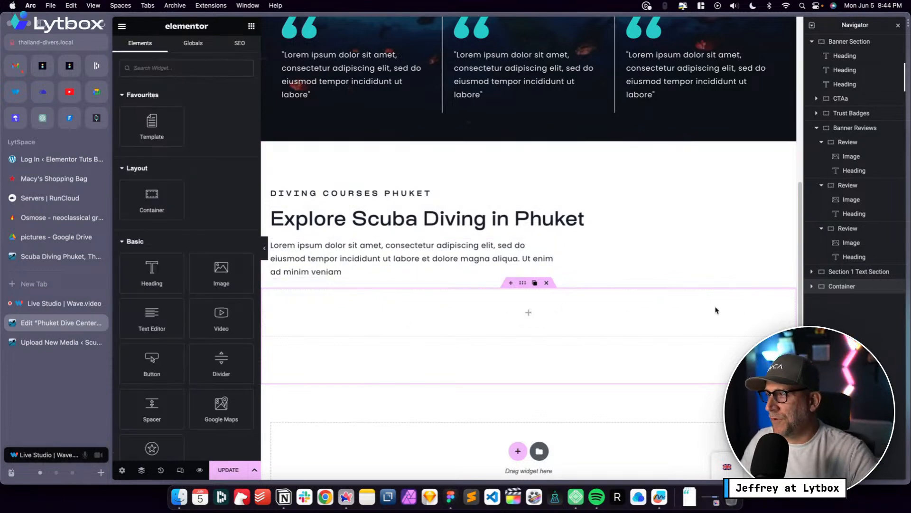
click(524, 284)
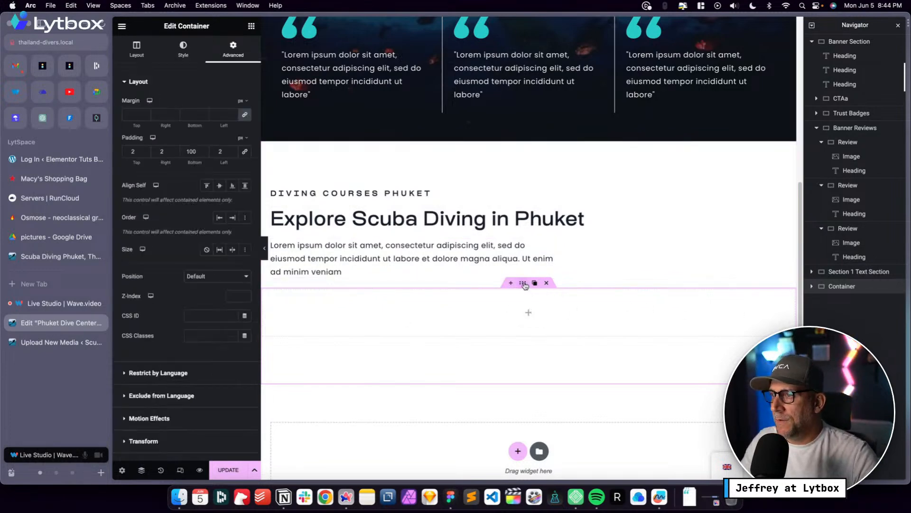
click(528, 312)
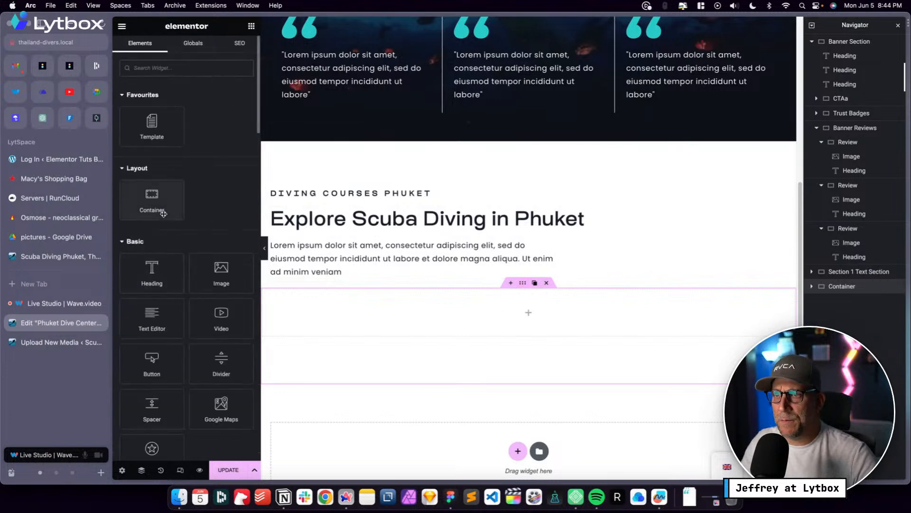
drag(152, 197, 420, 323)
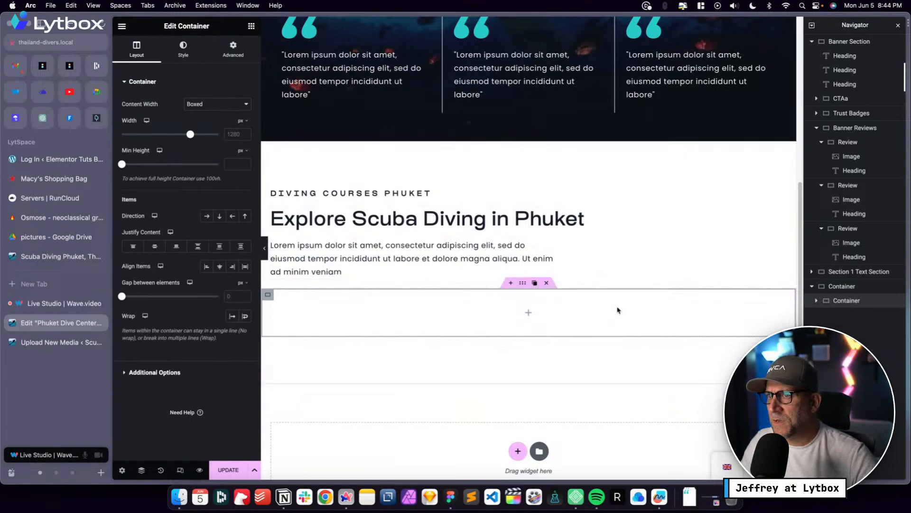
Switch the outer container's padding unit to rem and set it to 2 top, 2 right, 10 bottom and 2 left
click(848, 291)
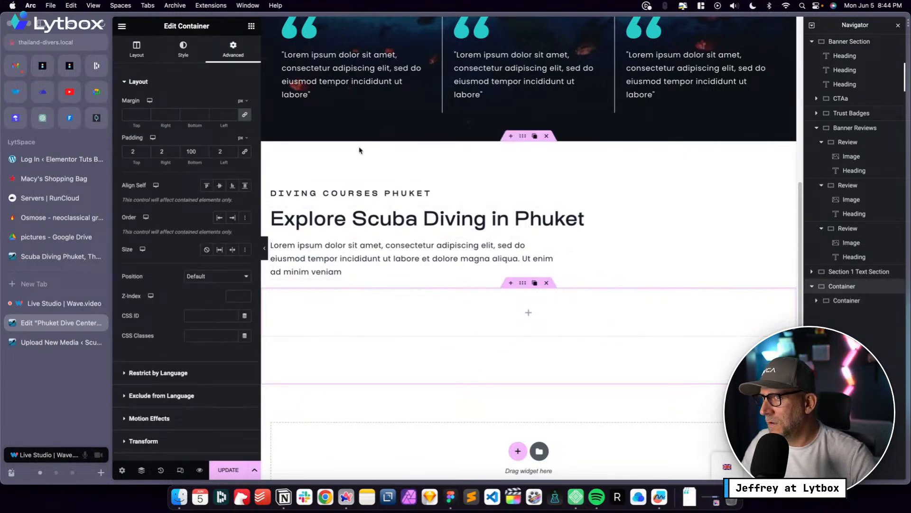
click(240, 138)
click(240, 180)
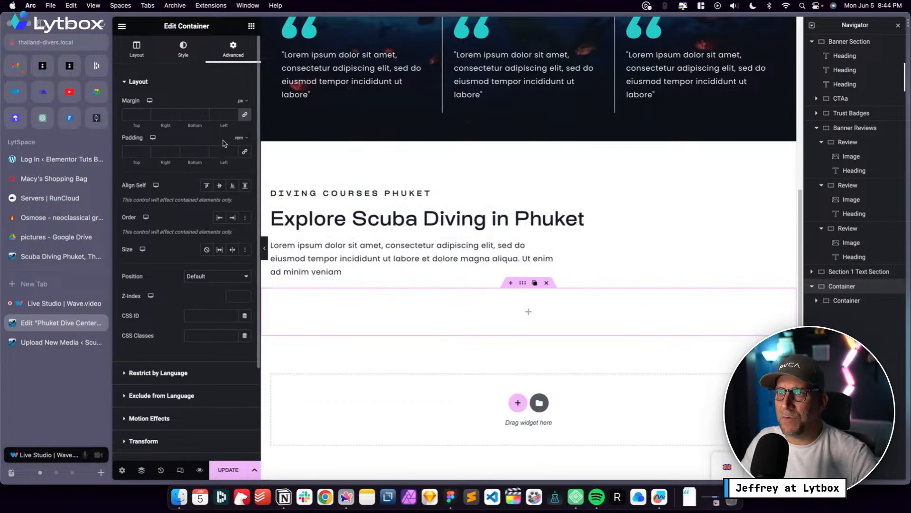
click(149, 151)
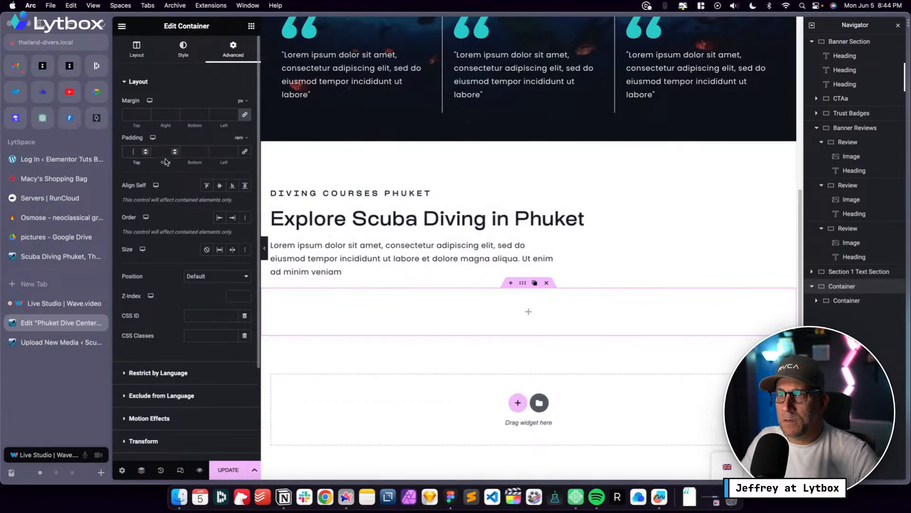
click(243, 138)
click(238, 181)
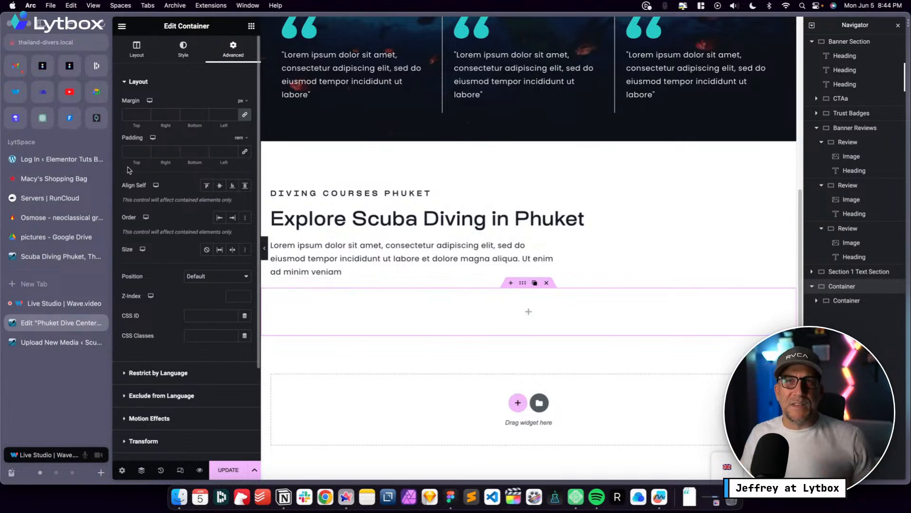
click(150, 153)
text(2)
key(Tab)
text(2)
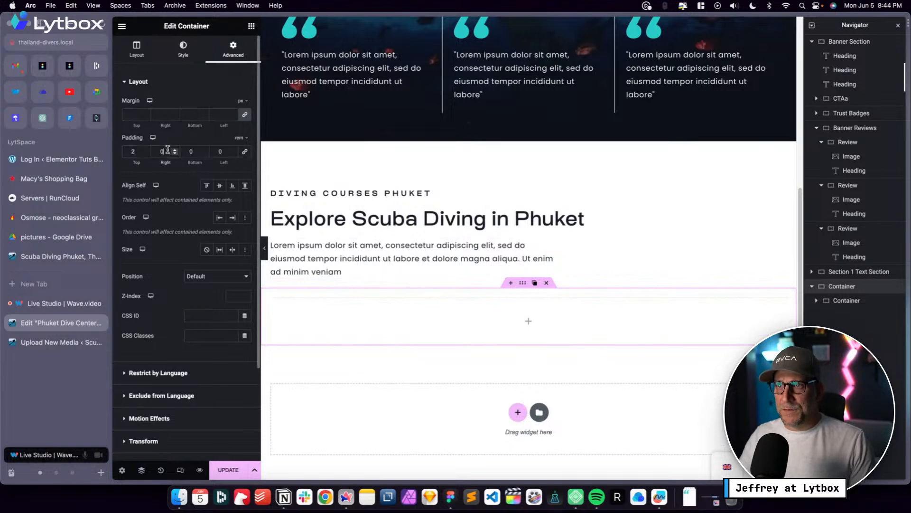
key(Tab)
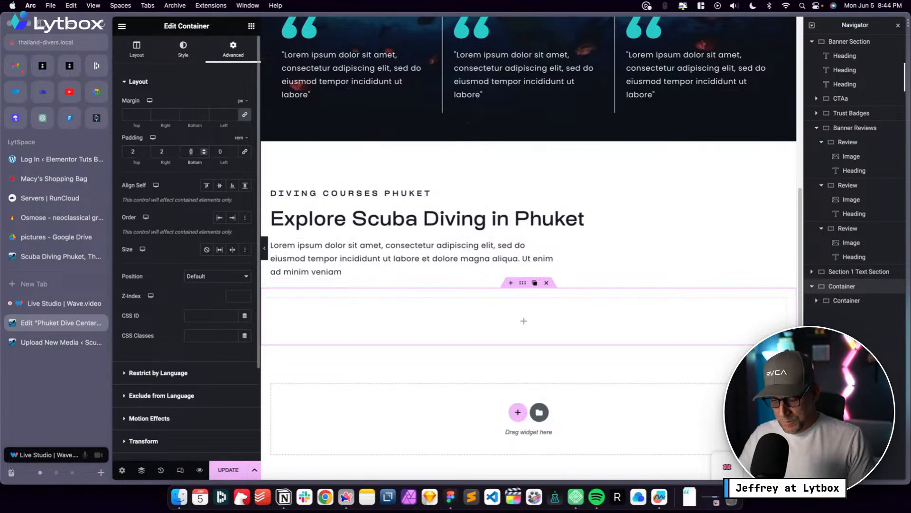
text(10)
key(Tab)
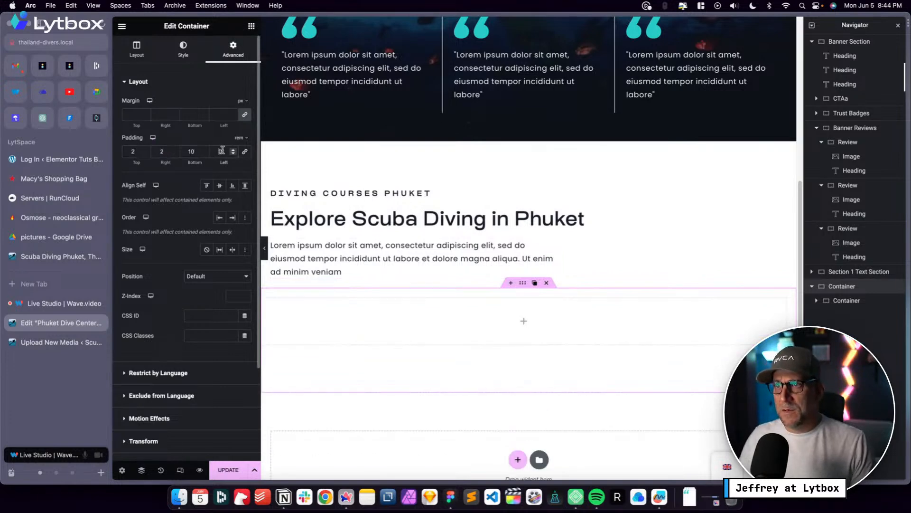
text(2)
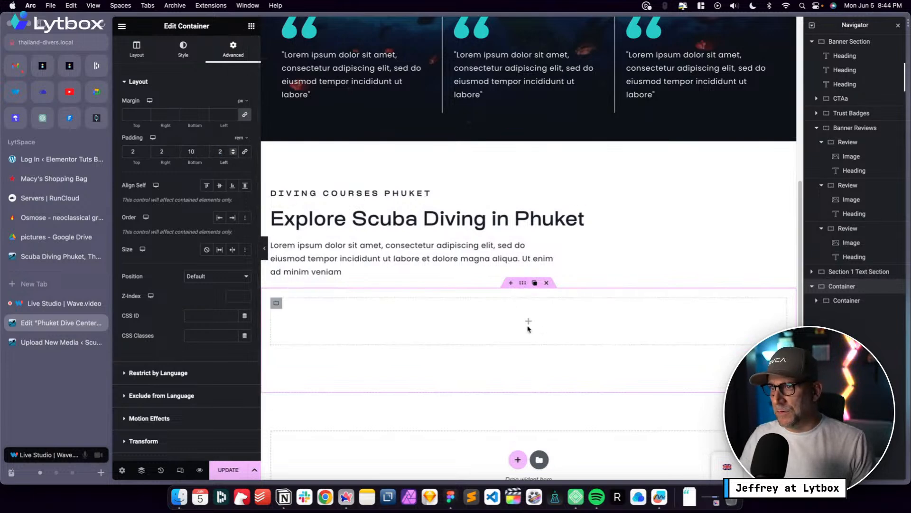
Rename the outer container Courses Section and the container nested inside it Course Card
click(858, 302)
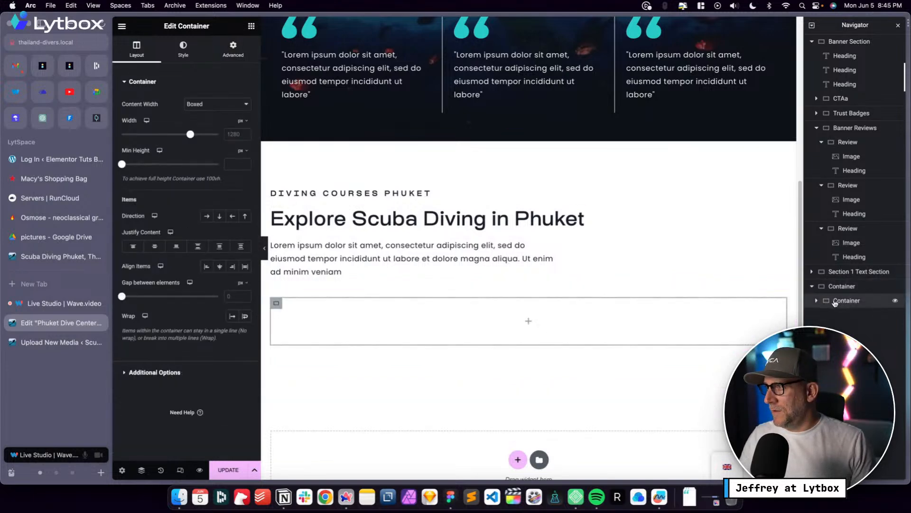
click(843, 287)
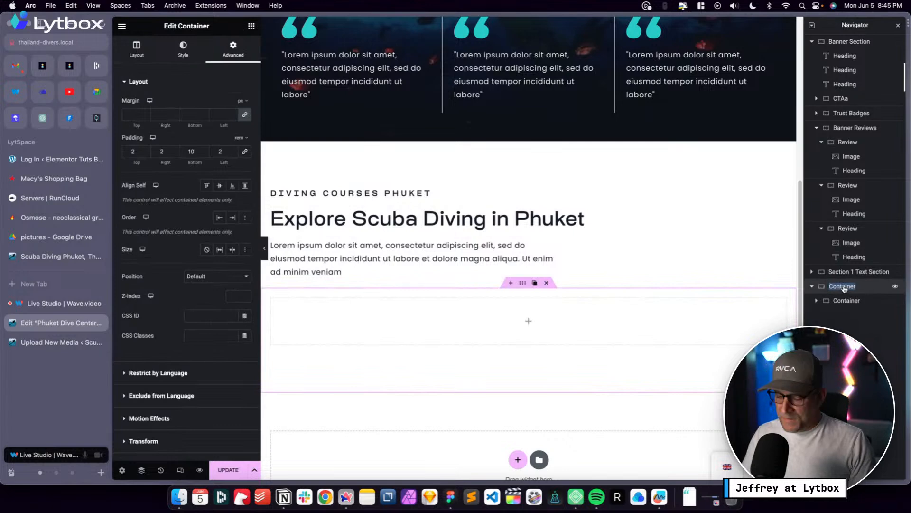
text(Courses Section)
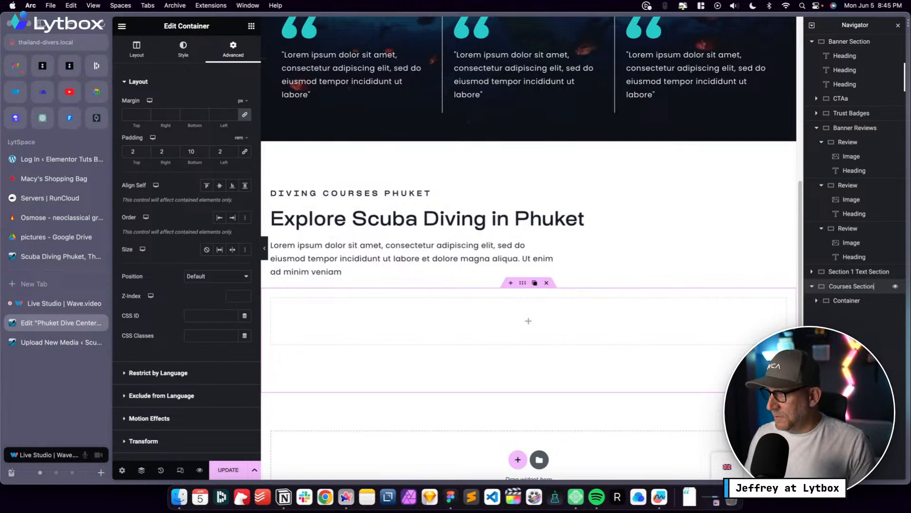
click(848, 301)
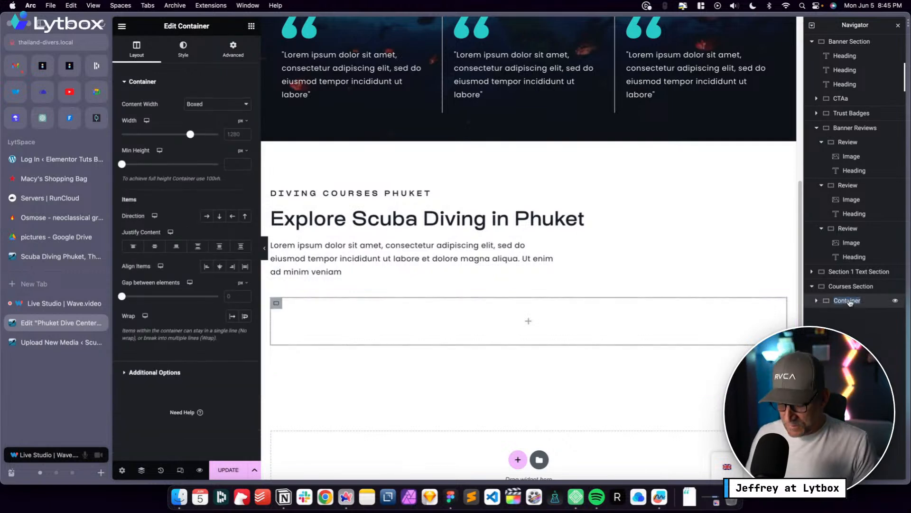
text(Course Card)
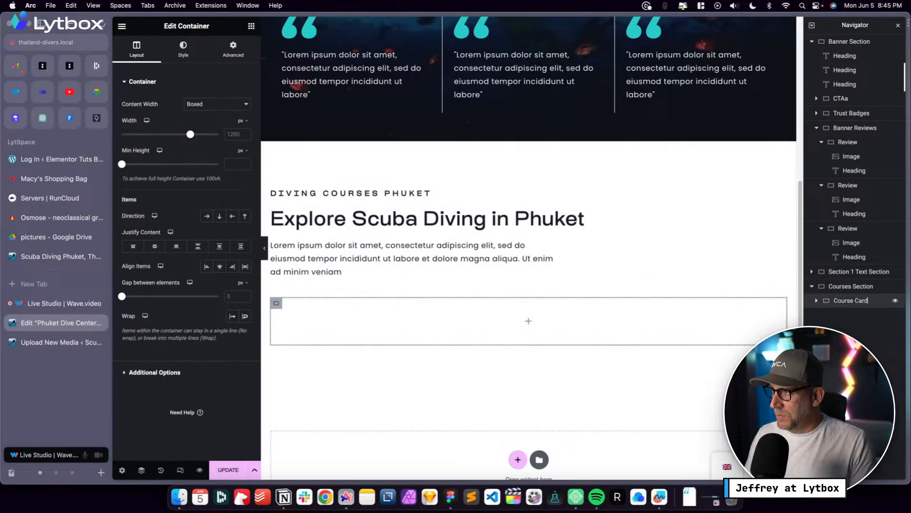
key(Return)
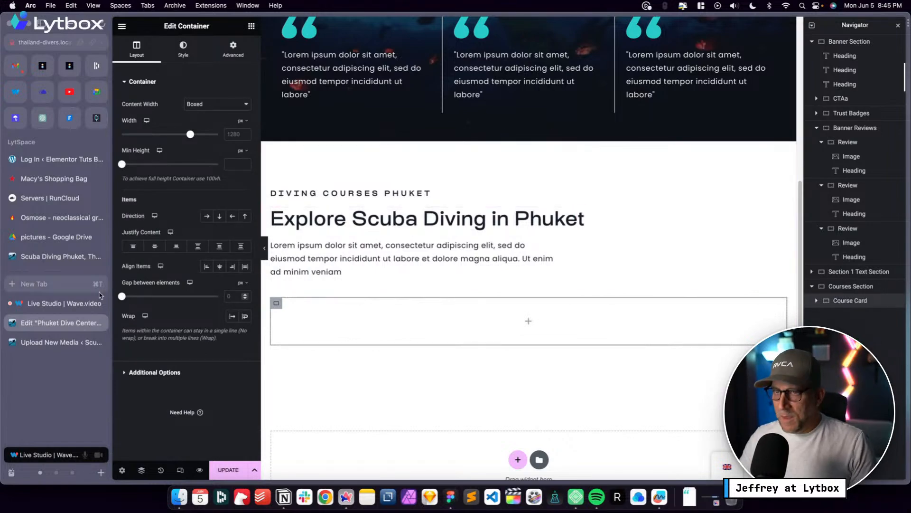
Switch to the Thailand Dive WF board in Freeform and examine the layout of the two course card sketches
key(ctrl+Left)
scroll(486, 273, up, 2)
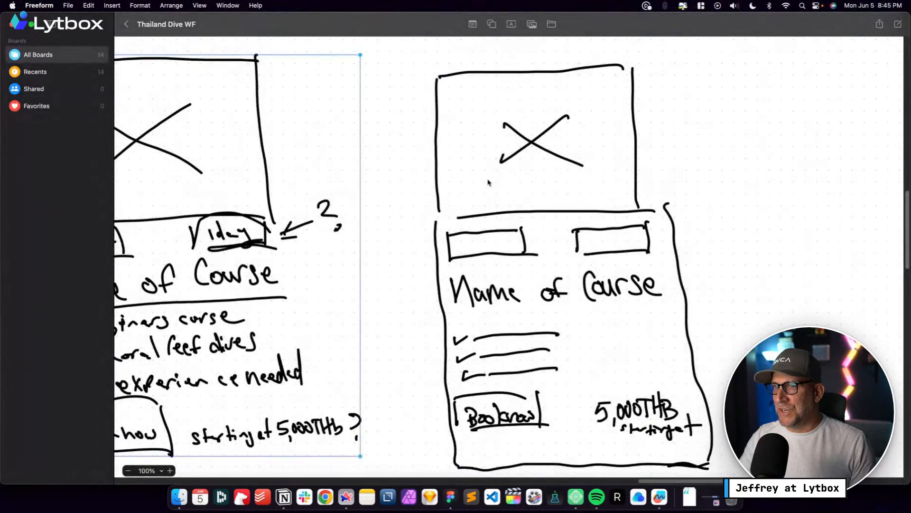
scroll(523, 259, left, 5)
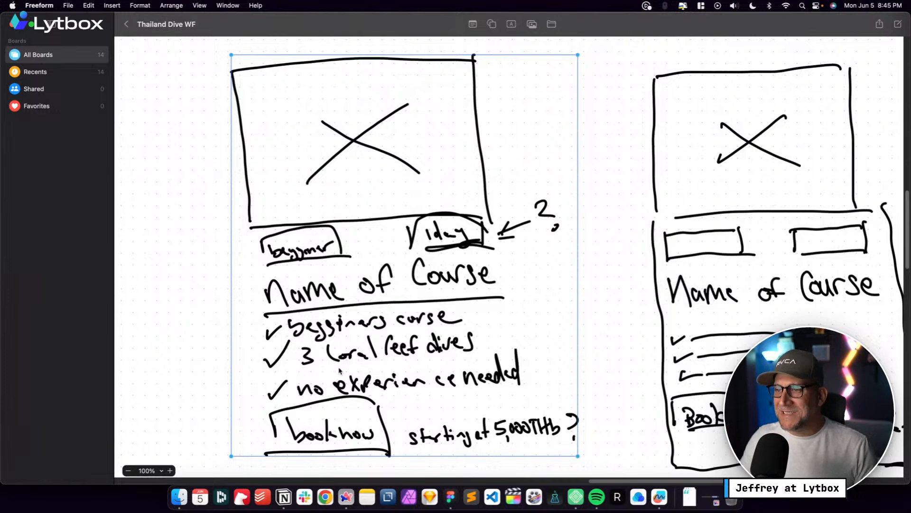
scroll(368, 345, down, 3)
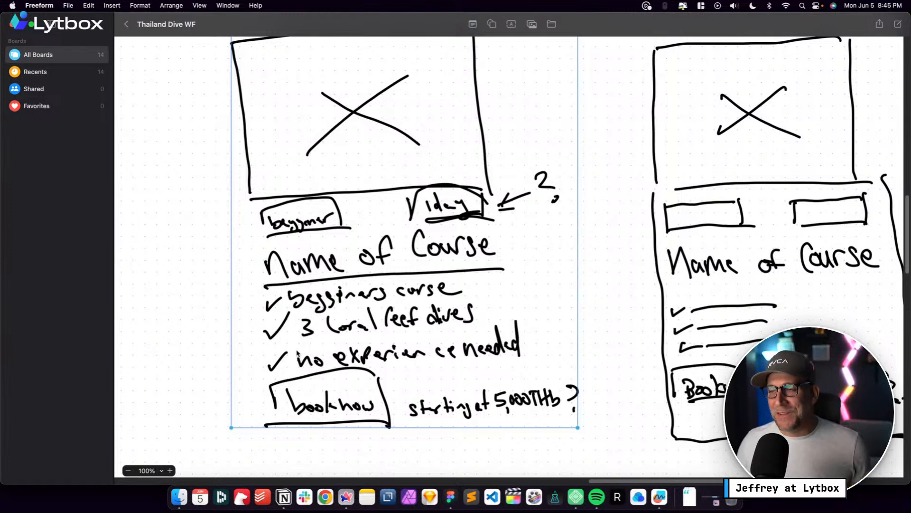
scroll(373, 365, down, 3)
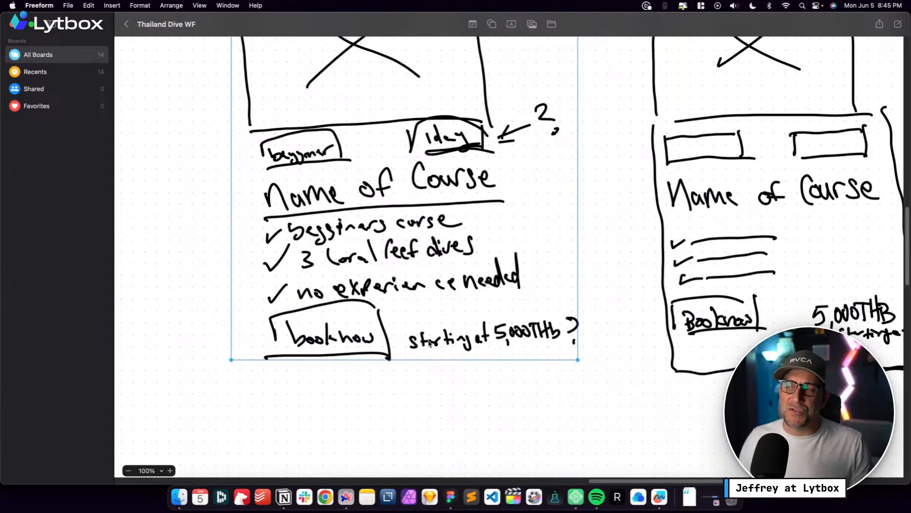
scroll(621, 351, right, 8)
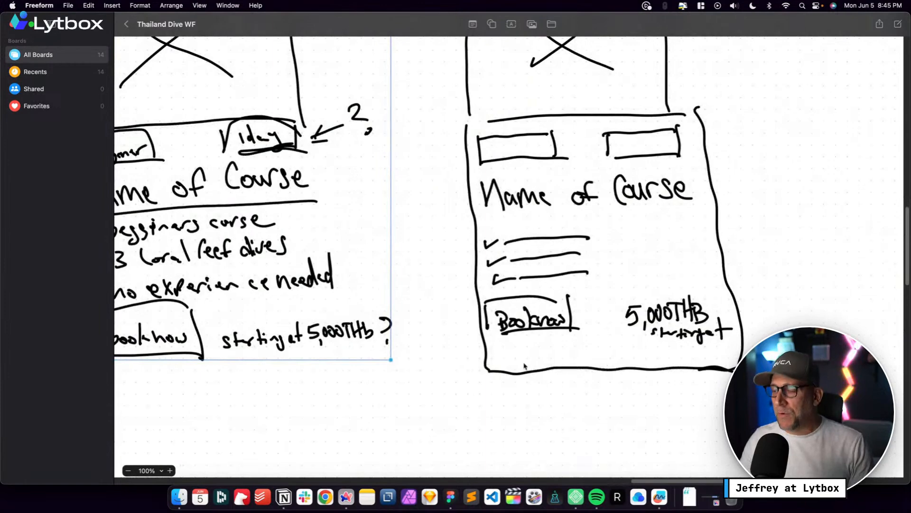
key(ctrl+Right)
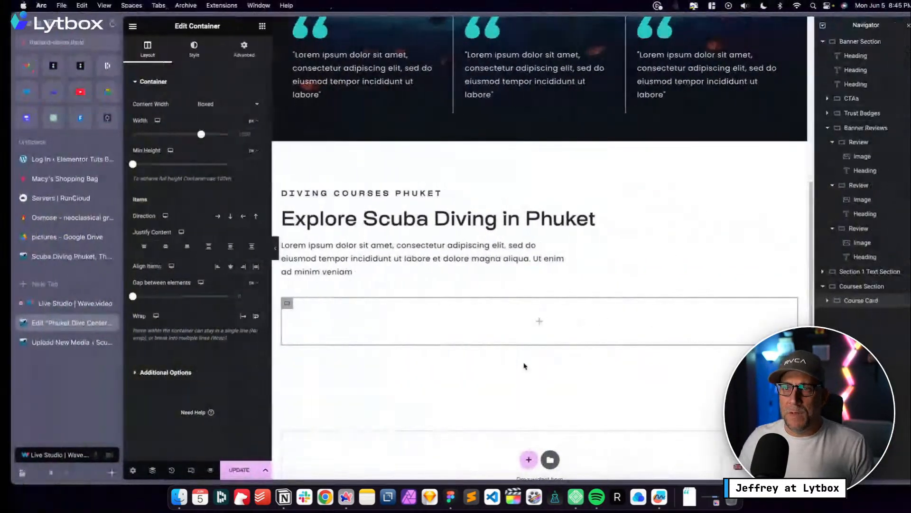
Examine the three course cards on the existing Thailand Divers website and return to the page editor
click(60, 257)
scroll(356, 347, down, 5)
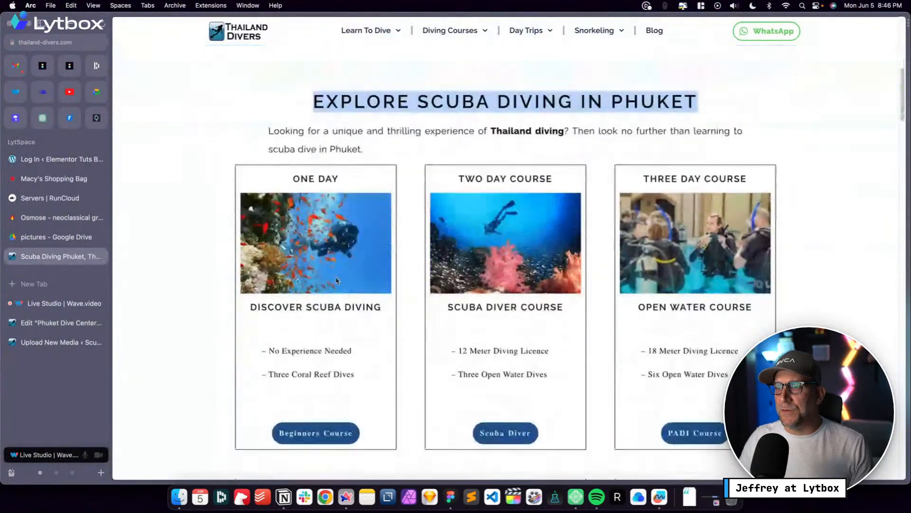
scroll(365, 403, down, 1)
scroll(655, 366, up, 1)
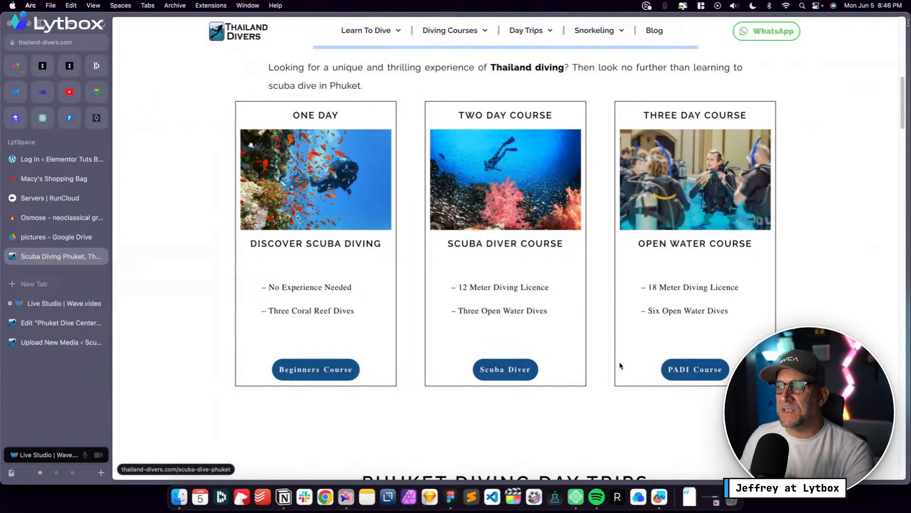
scroll(636, 345, down, 1)
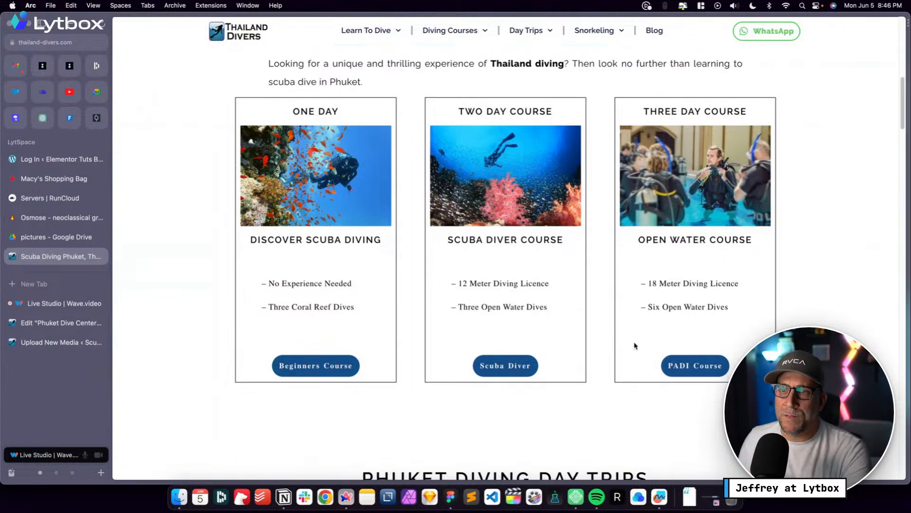
click(36, 328)
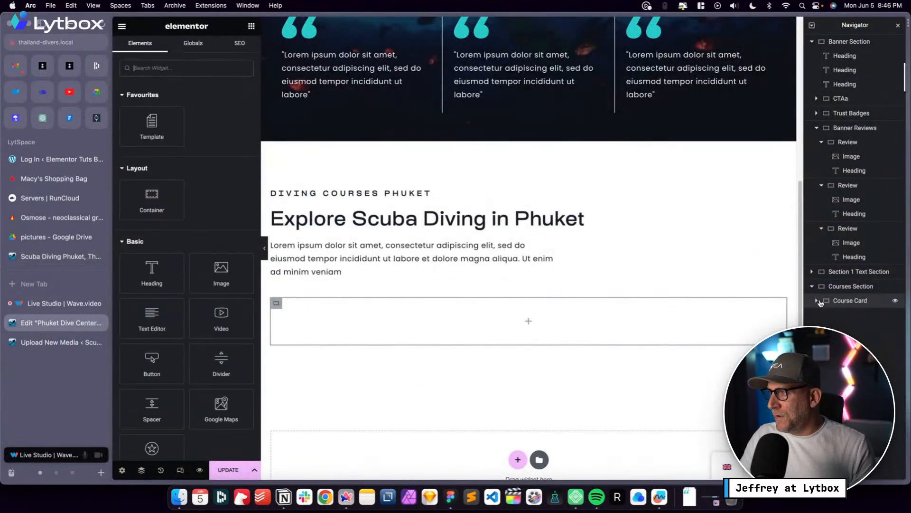
Duplicate the Course Card container twice to make three cards in the Courses Section
right_click(837, 303)
click(839, 320)
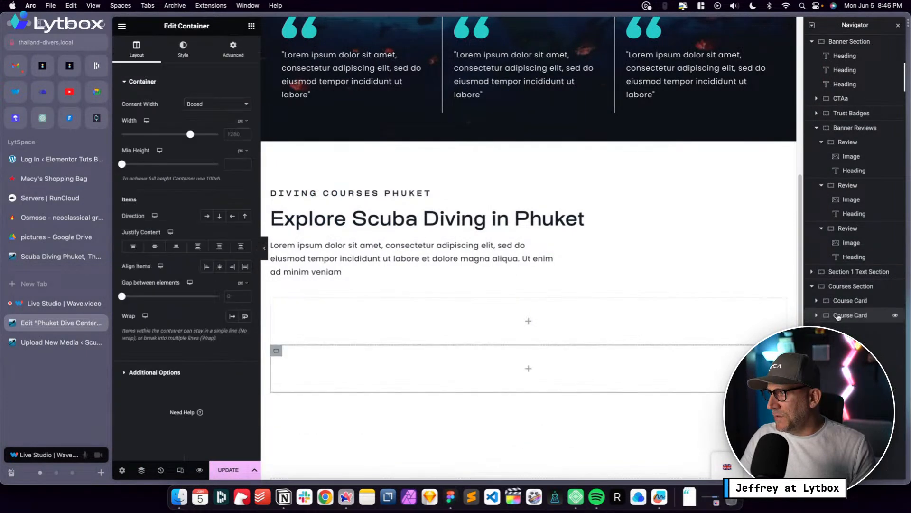
right_click(838, 317)
click(840, 322)
Set the Courses Section container's direction to horizontal row and its gap between elements to 2 rem
click(832, 289)
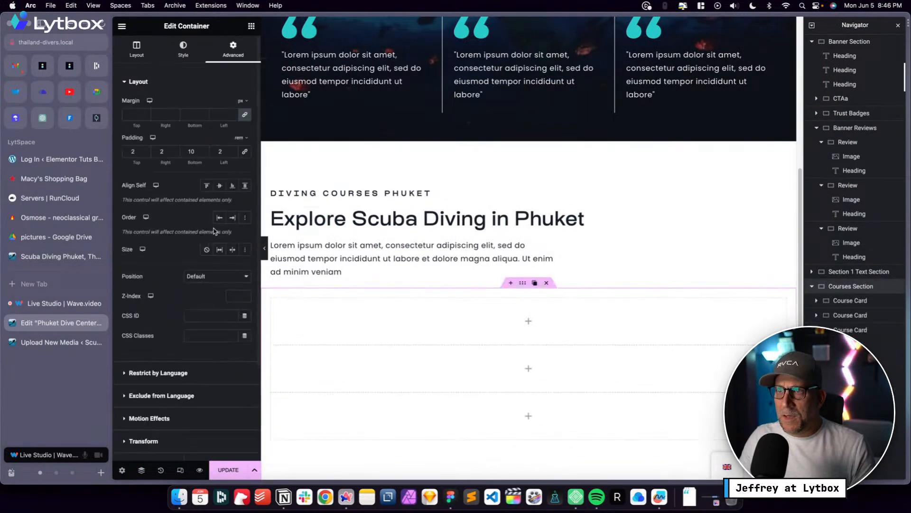
click(138, 51)
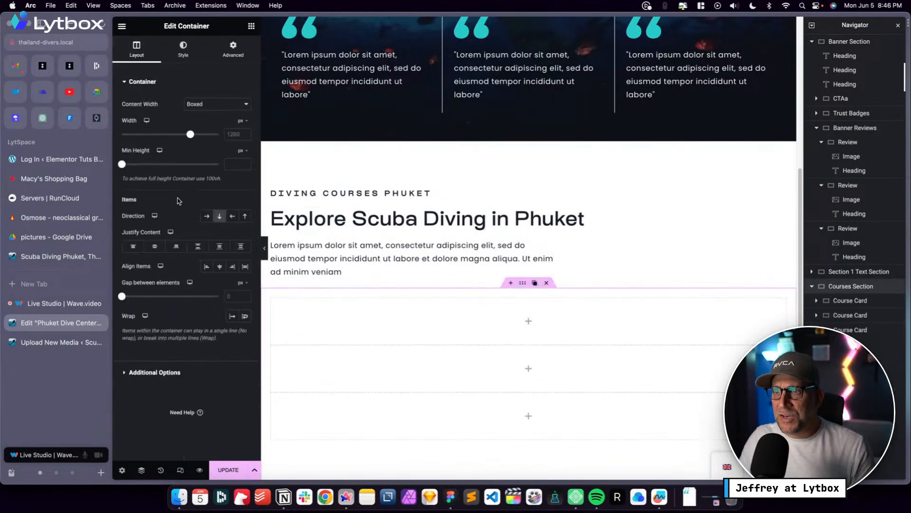
click(206, 216)
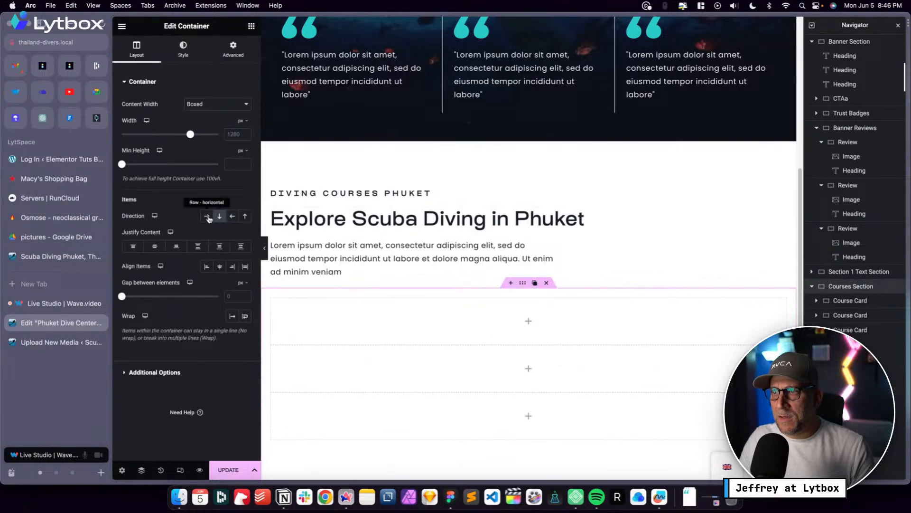
click(240, 283)
click(241, 325)
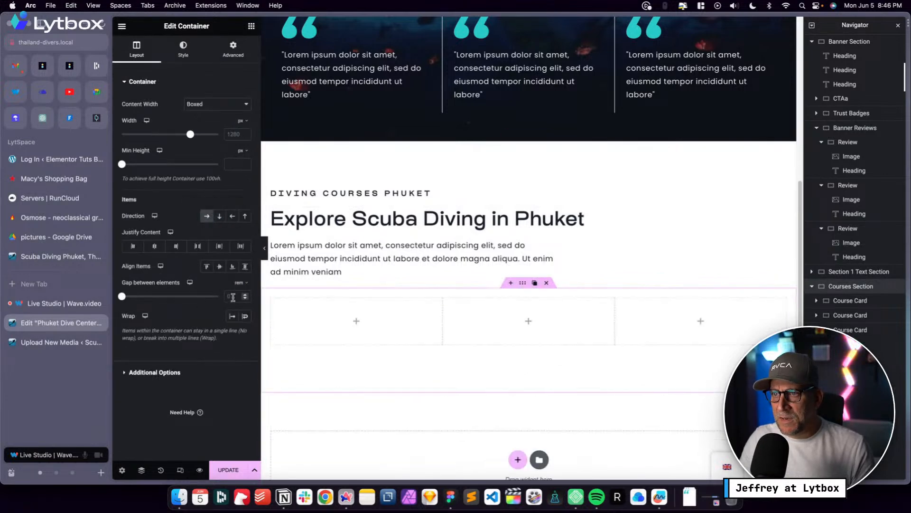
click(234, 295)
text(2)
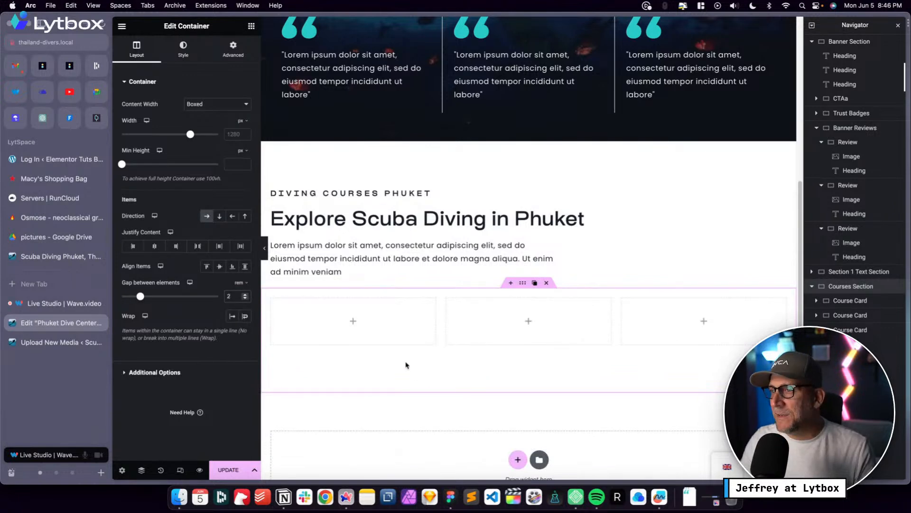
Add an Image widget to the first Course Card and insert p6.jpg from the New Images media folder
click(251, 26)
drag(221, 268, 350, 319)
click(196, 138)
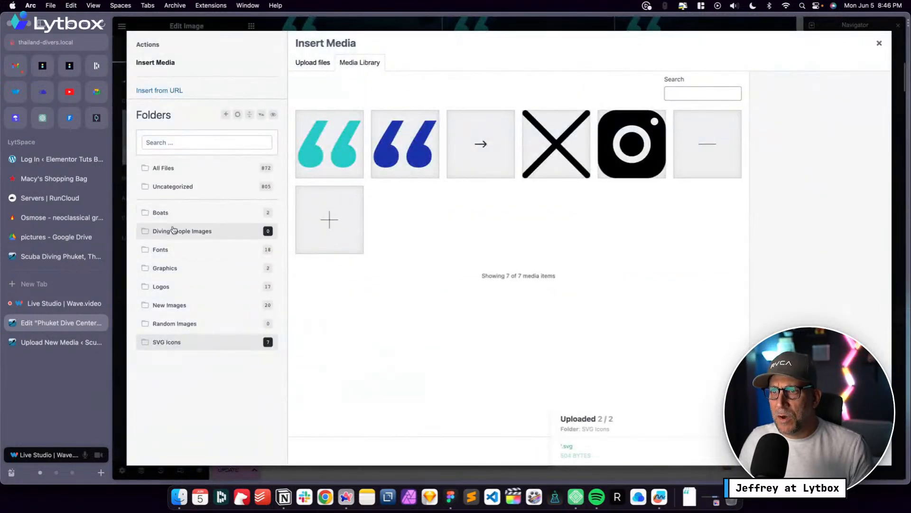
click(171, 305)
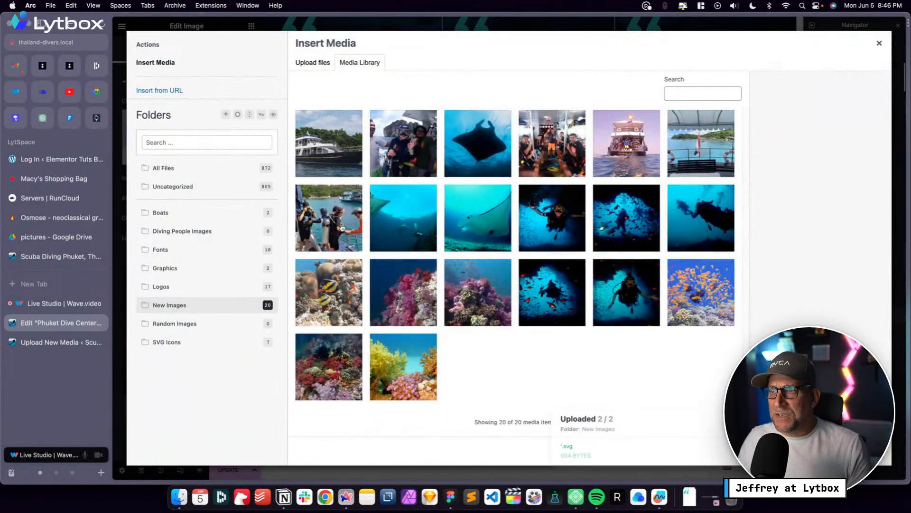
click(342, 228)
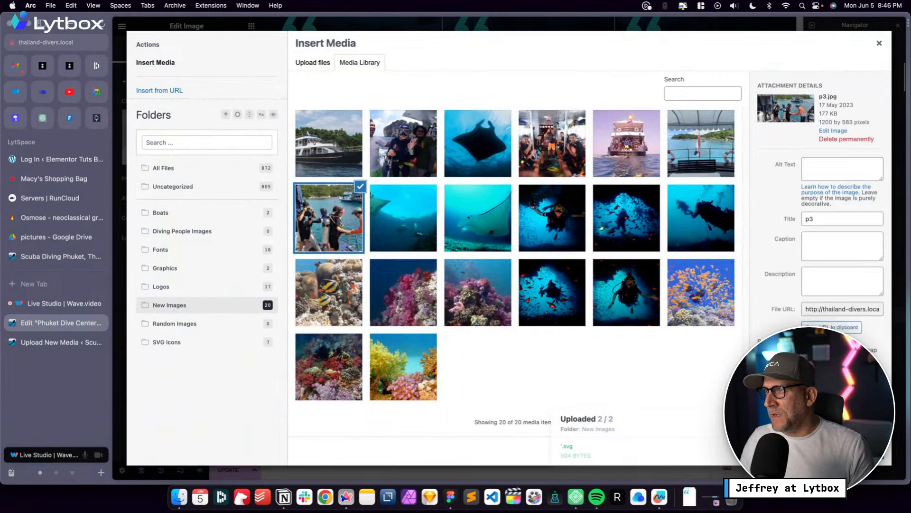
click(564, 163)
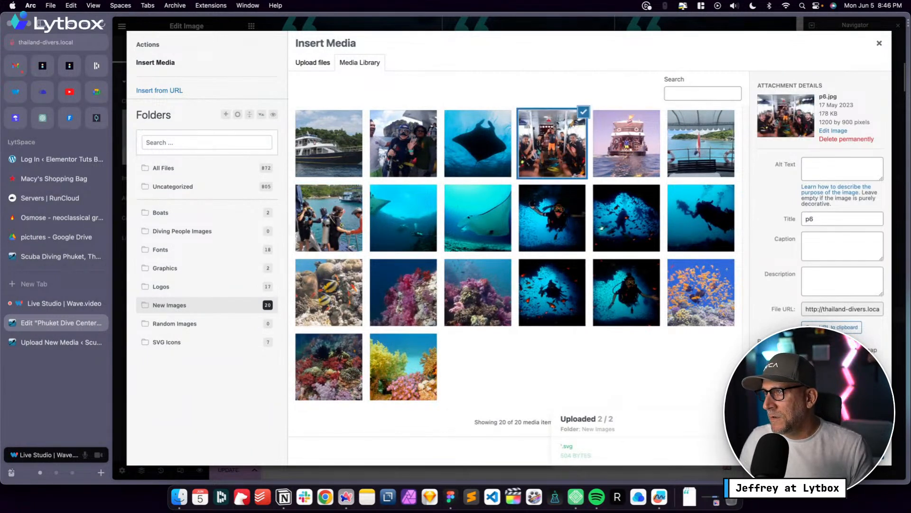
click(865, 451)
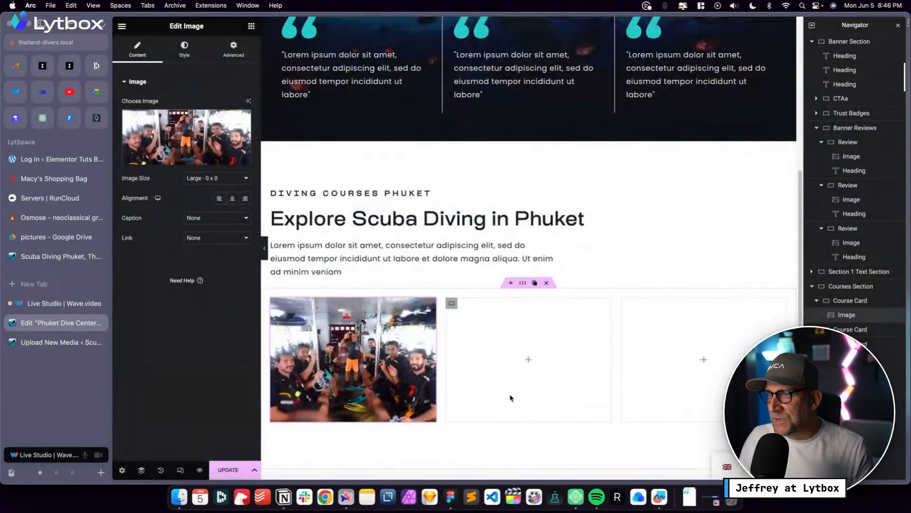
Set the first card image's height to 250 px and its object fit to Cover
click(207, 175)
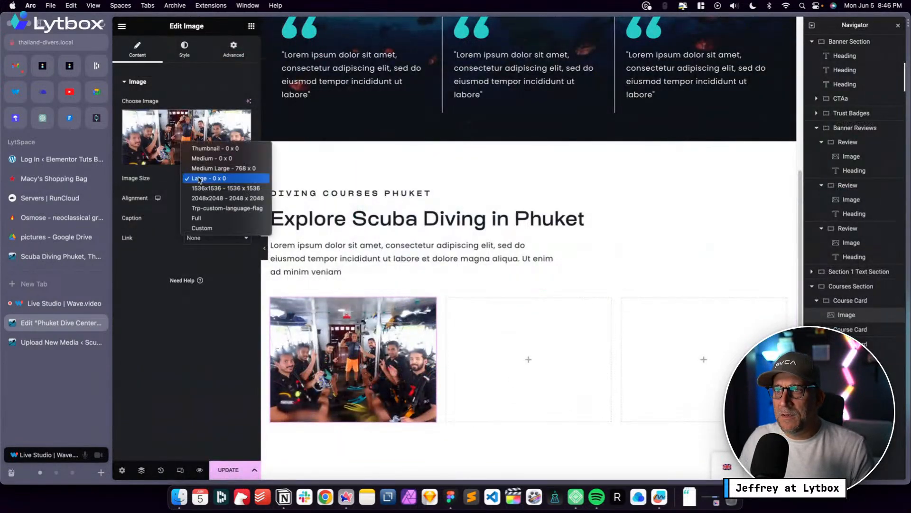
click(172, 192)
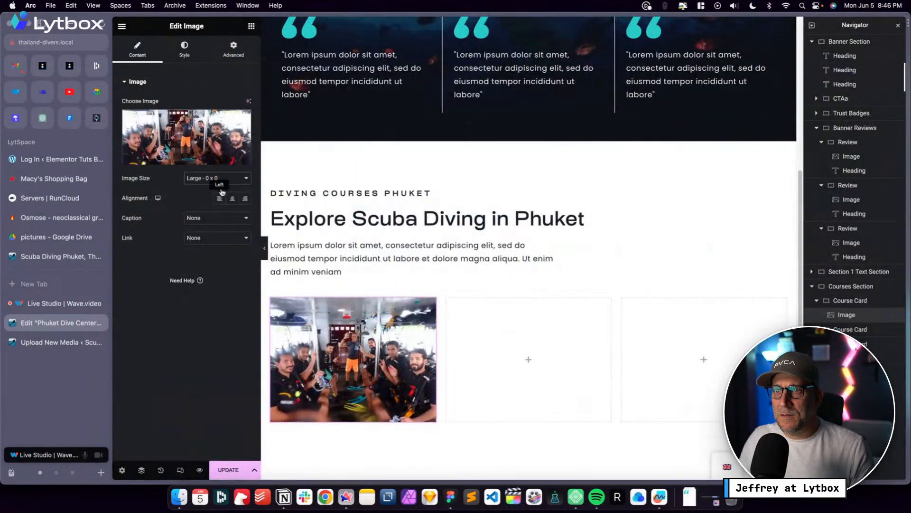
click(184, 48)
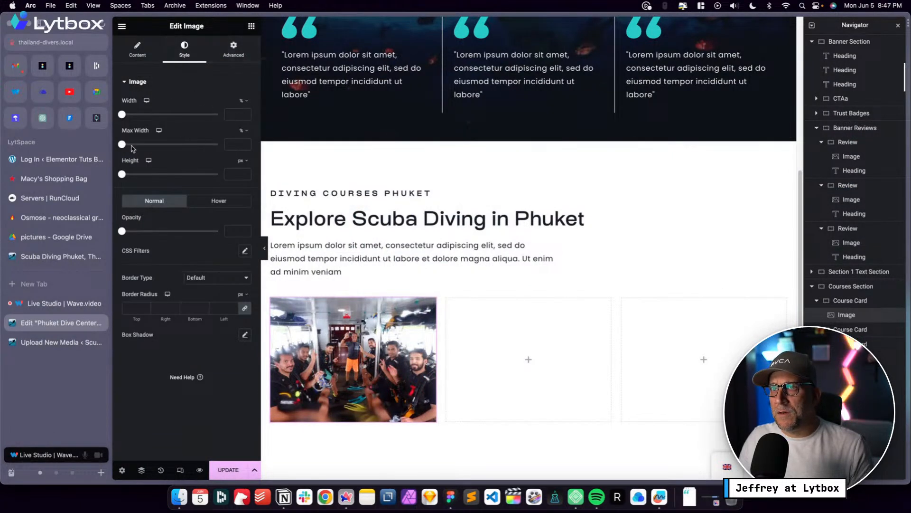
drag(122, 174, 170, 174)
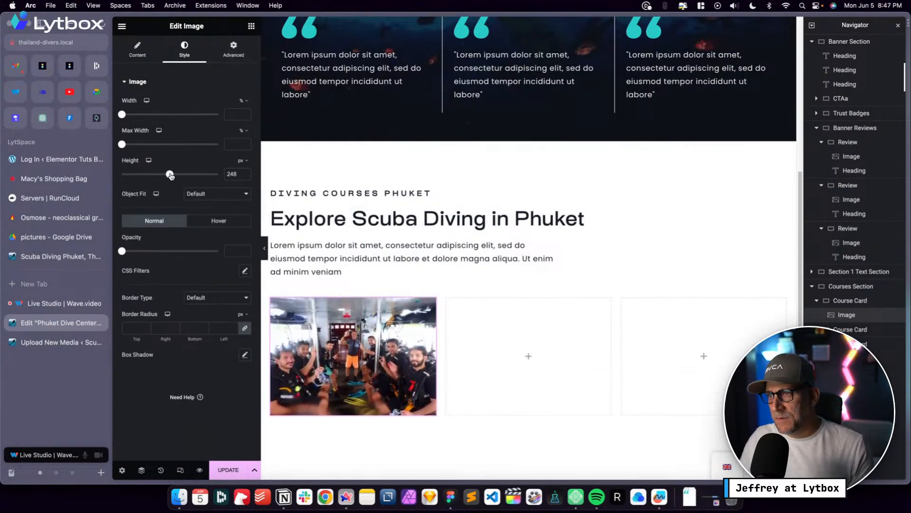
click(245, 177)
click(217, 194)
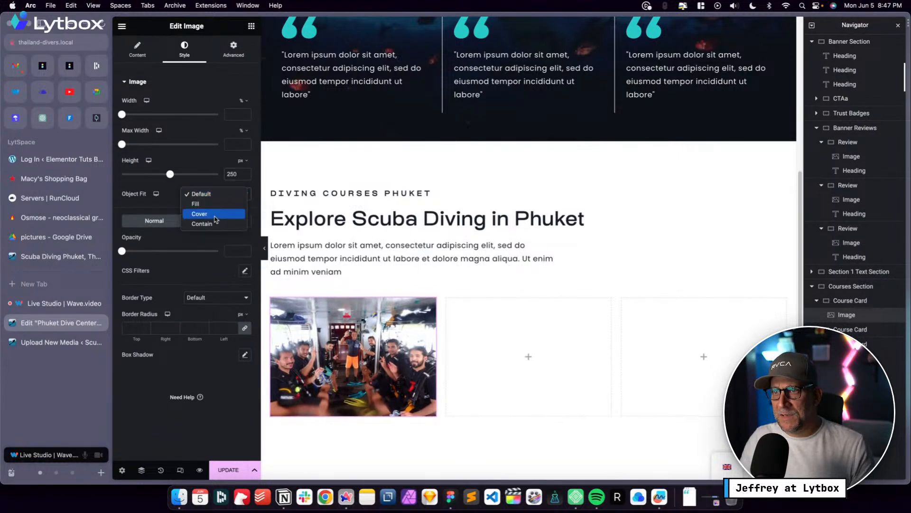
click(211, 212)
Check the course card wireframe in Freeform, then add a Container below the image in the first Course Card
scroll(378, 417, down, 1)
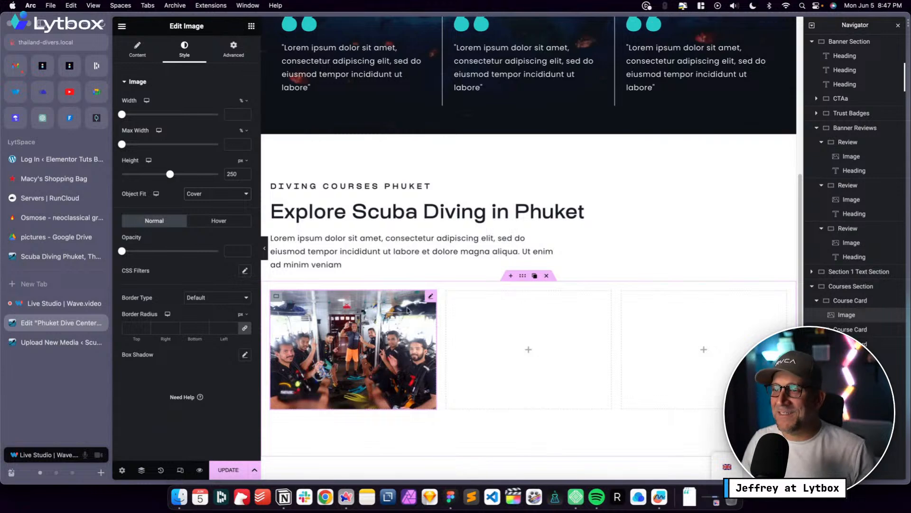
scroll(406, 368, down, 2)
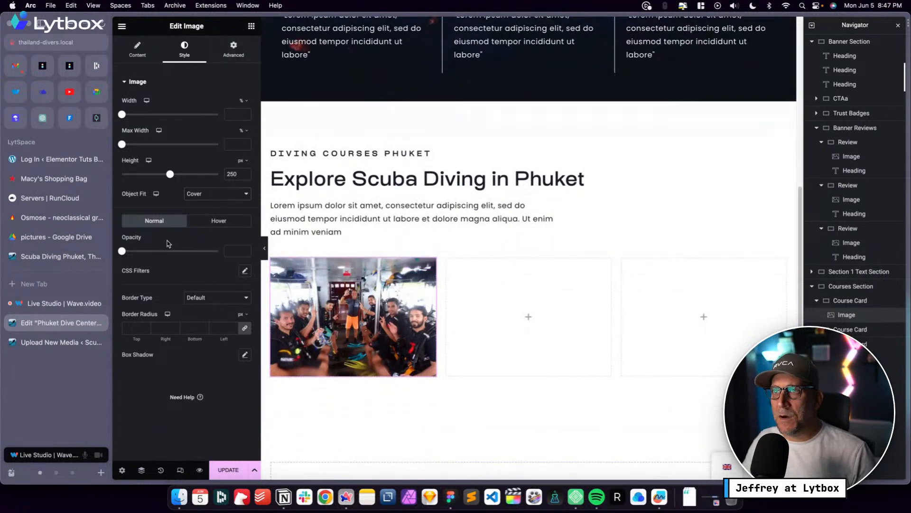
key(ctrl+Left)
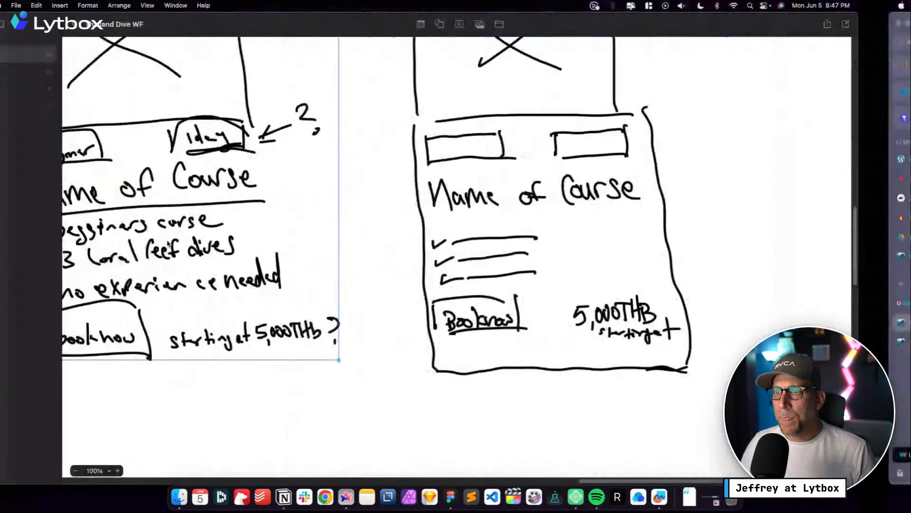
scroll(326, 138, left, 5)
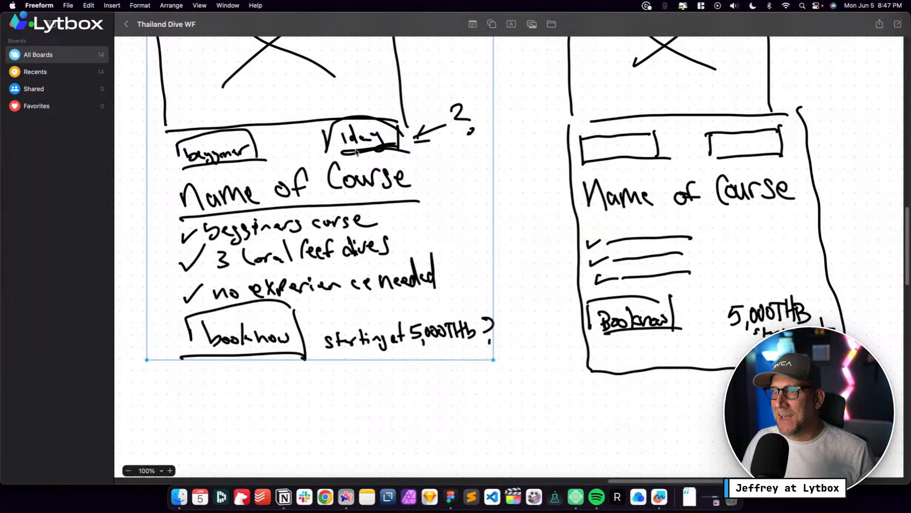
key(ctrl+Right)
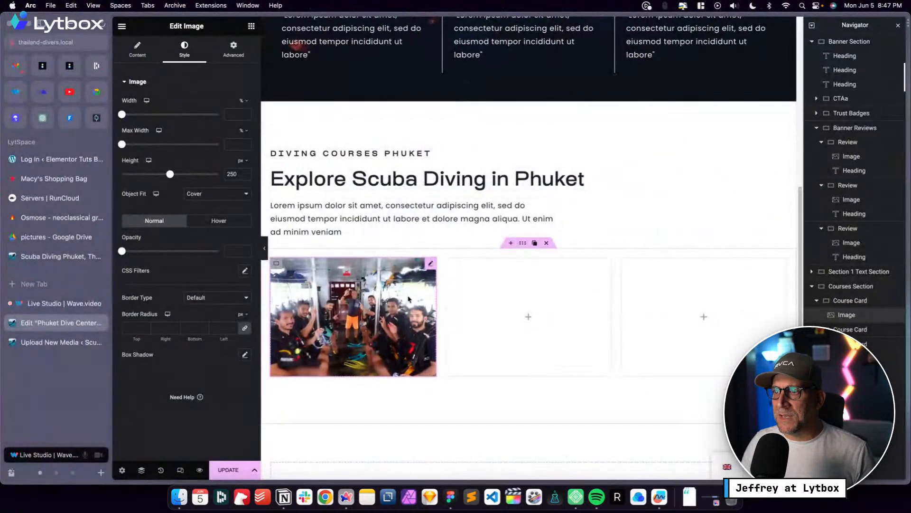
click(251, 25)
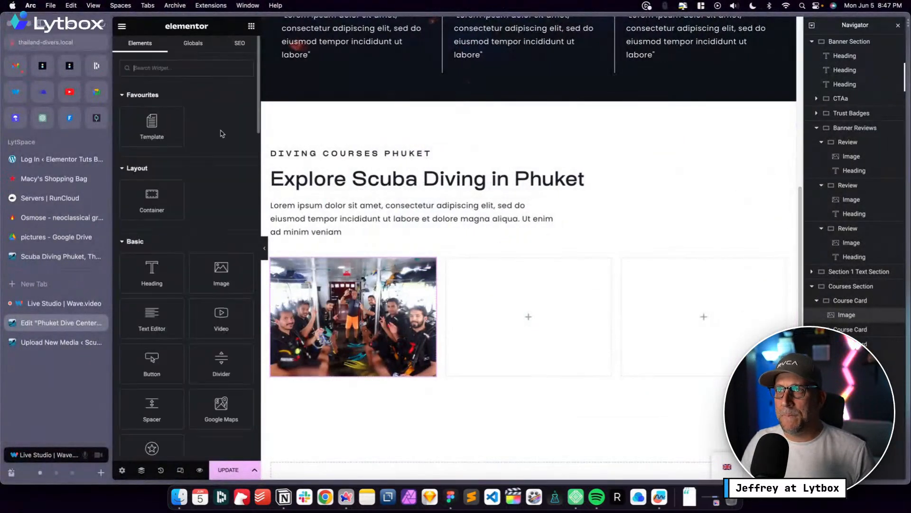
scroll(149, 261, down, 1)
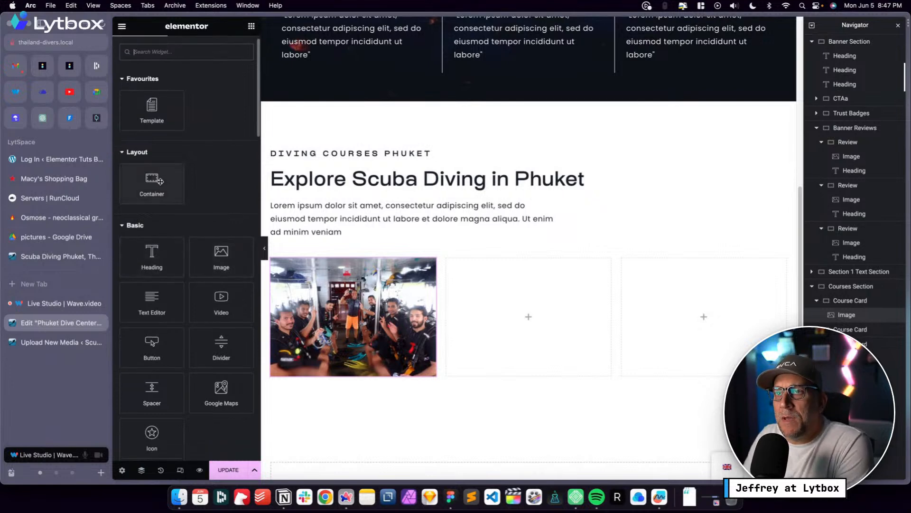
drag(160, 181, 329, 349)
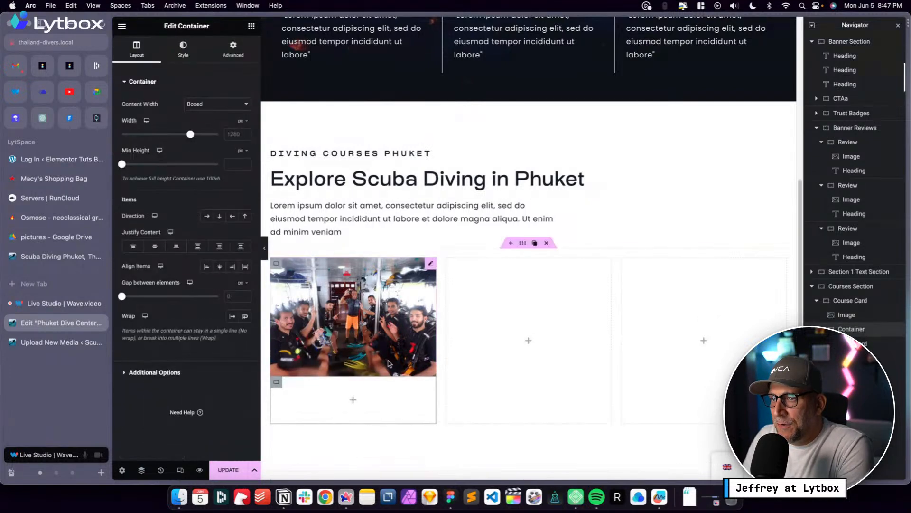
Add a Heading widget to the new container below the first card's image and title it "Beginner"
click(353, 399)
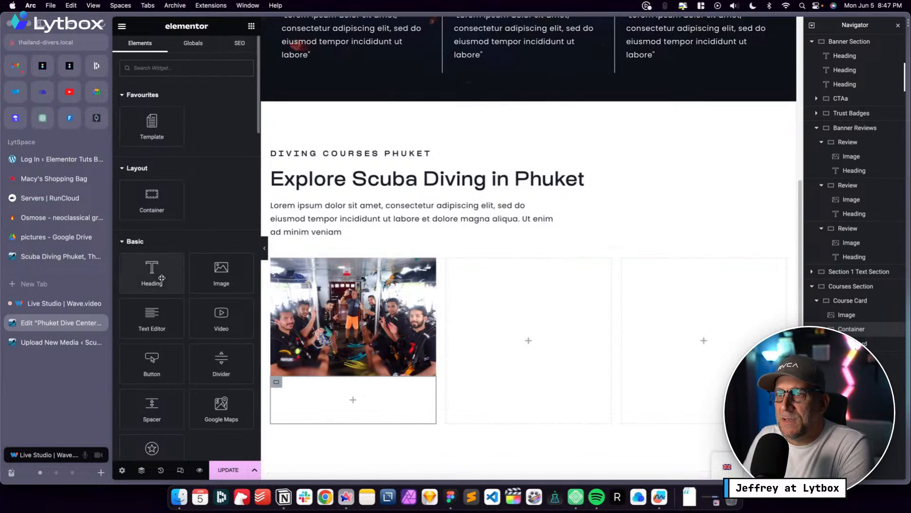
drag(152, 271, 340, 399)
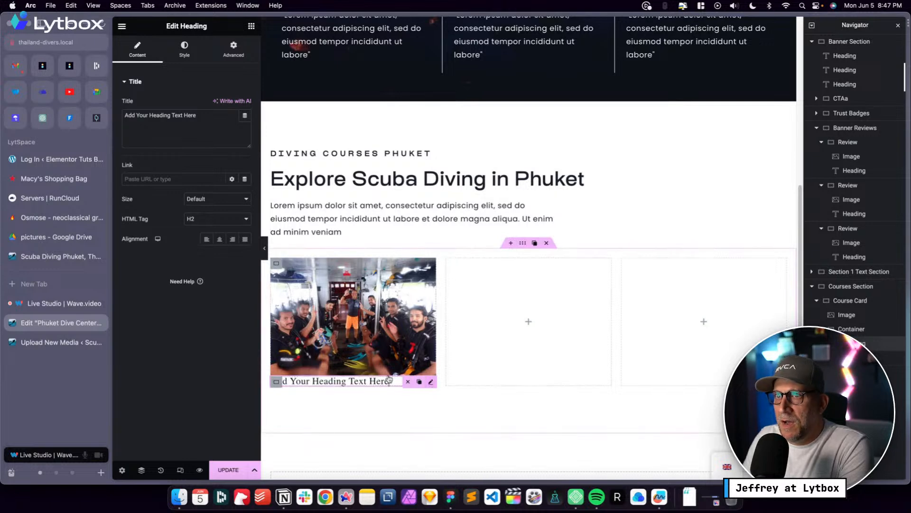
drag(197, 115, 121, 113)
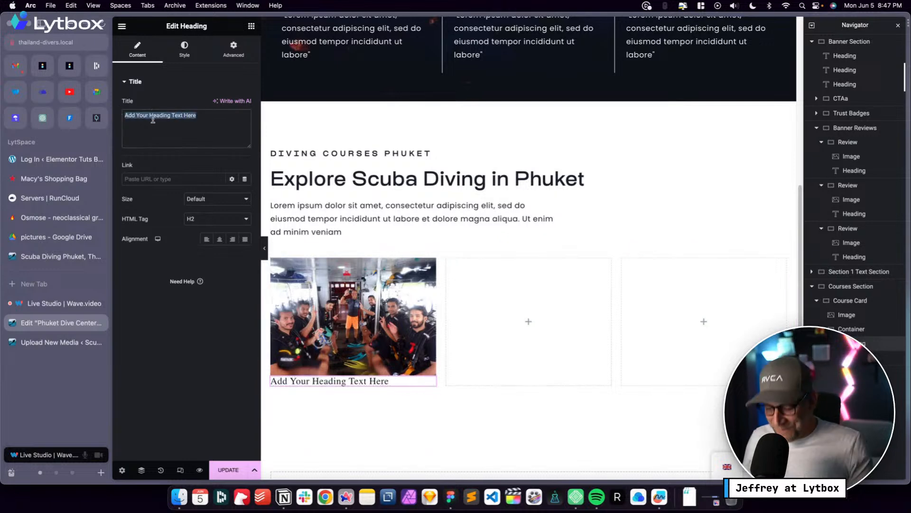
text(Begginer)
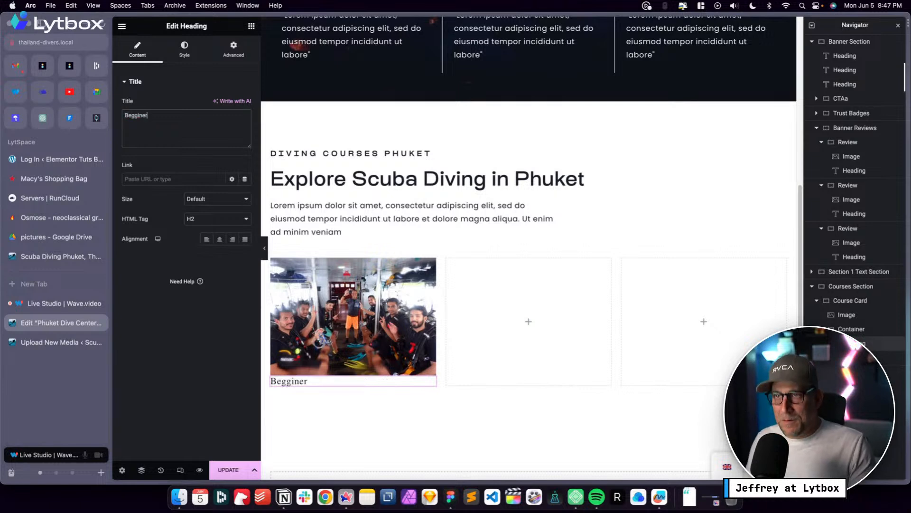
right_click(132, 116)
click(161, 120)
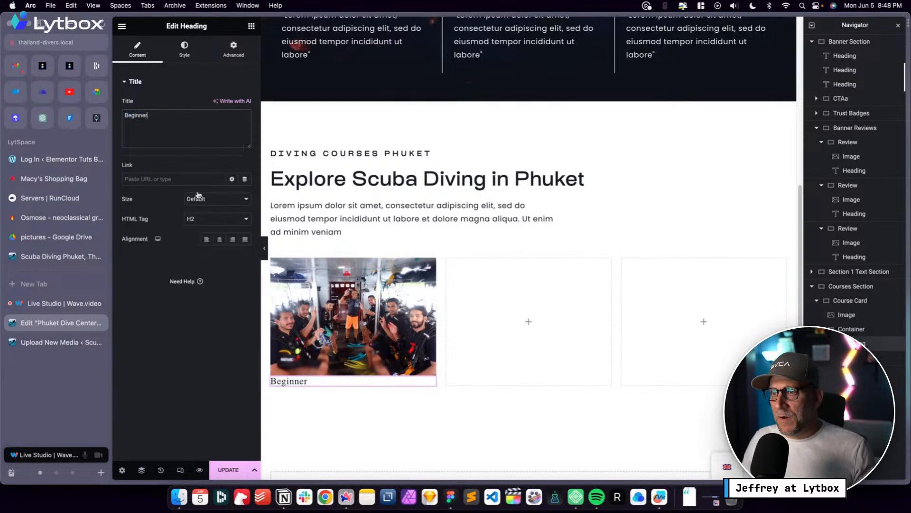
Set the HTML tag of the Beginner heading to div
click(196, 219)
click(198, 278)
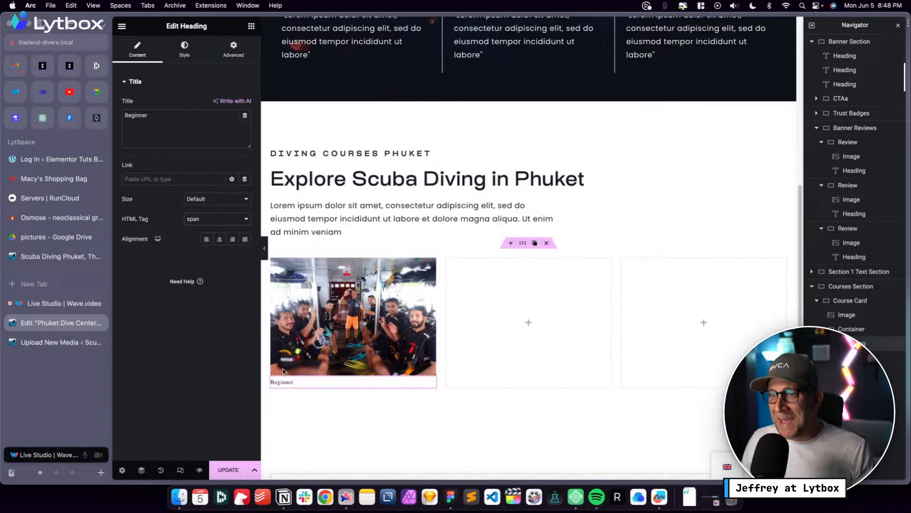
click(216, 218)
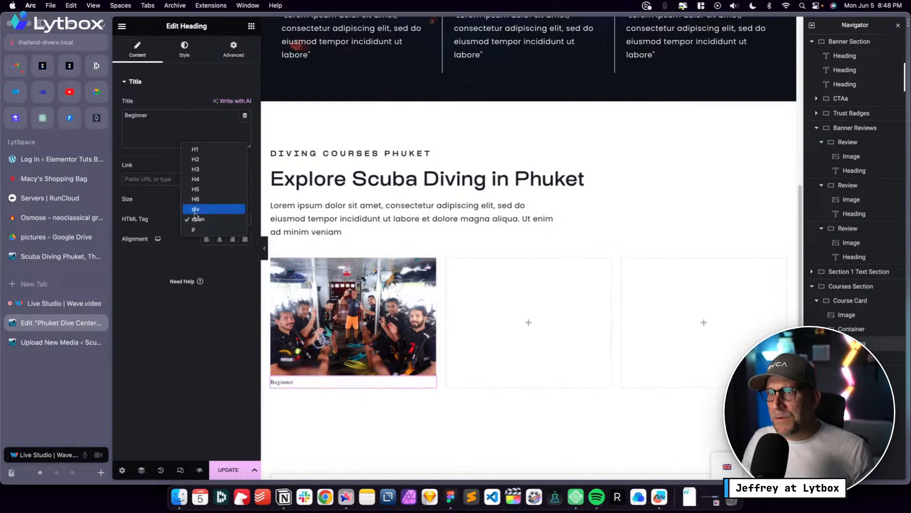
click(195, 210)
Duplicate the Beginner heading and change the copy's title to "1 Day"
right_click(431, 380)
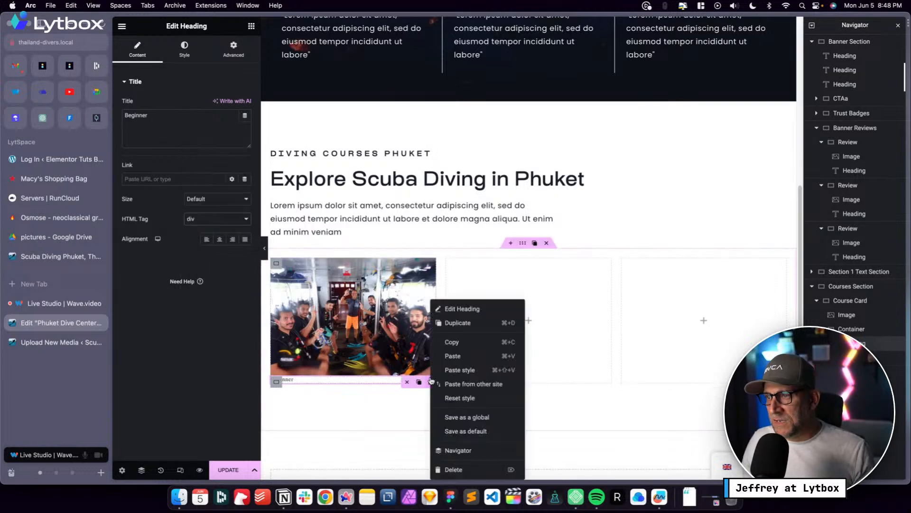
click(451, 322)
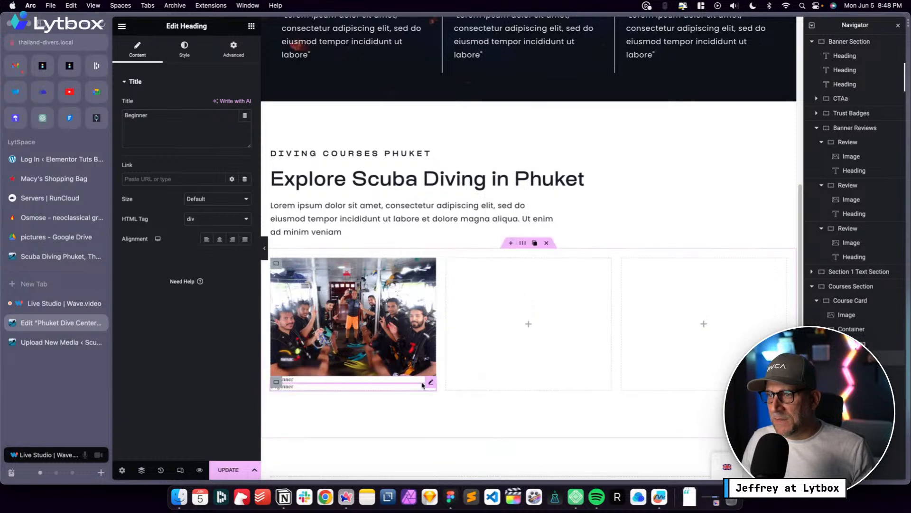
drag(160, 117, 125, 111)
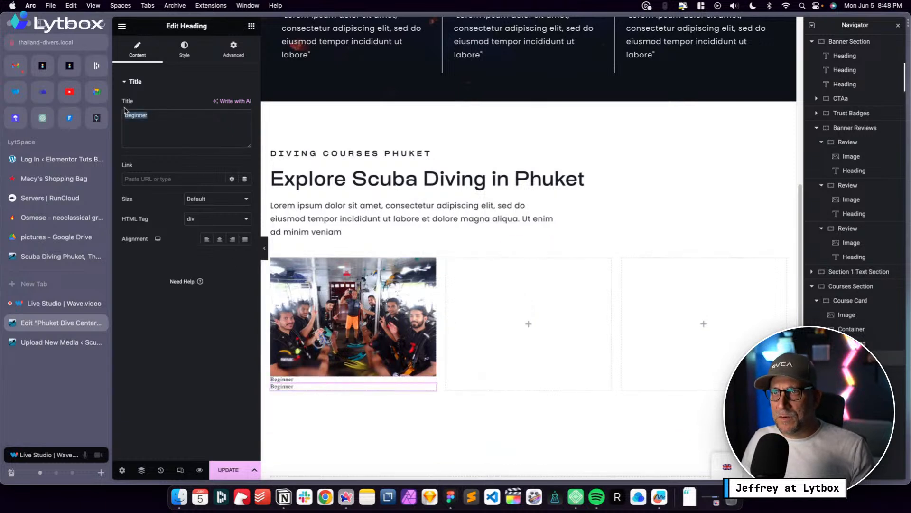
text(1 Day)
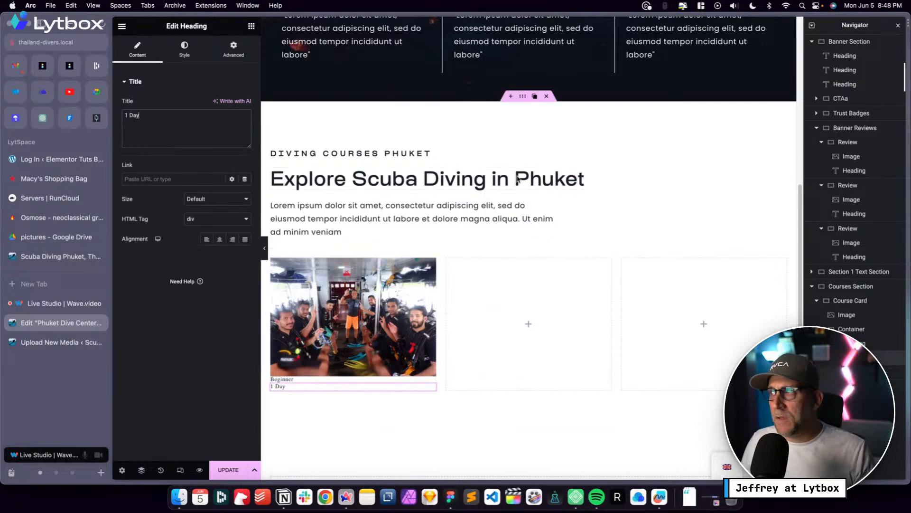
Rename the container holding both headings as Tags Container and lay it out as a horizontal row with space-between justification
click(850, 329)
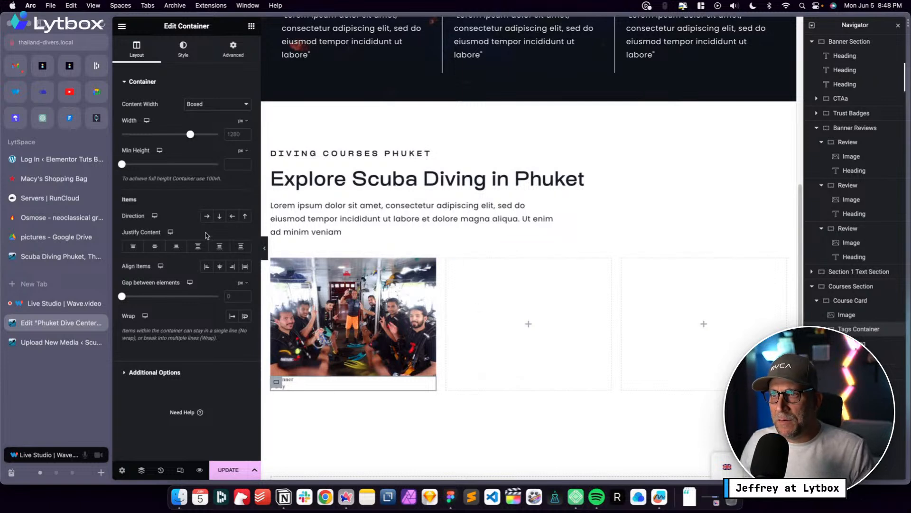
click(207, 216)
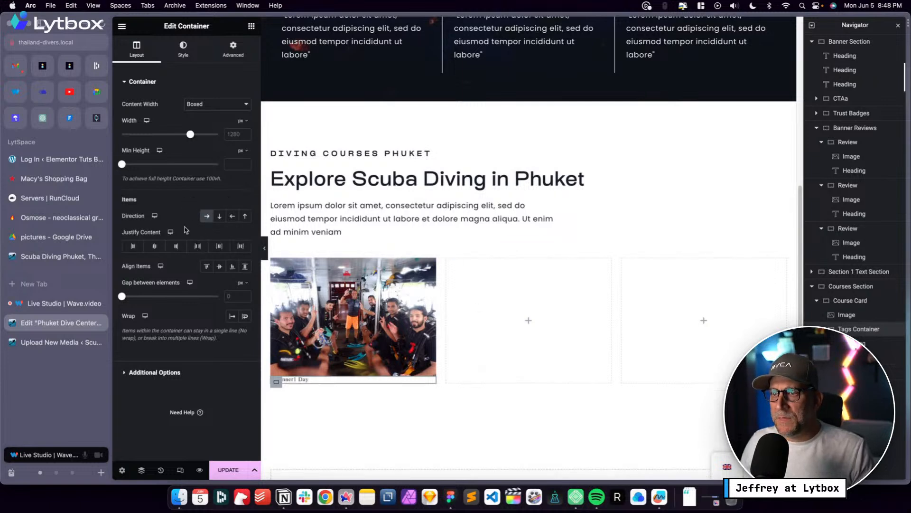
click(194, 250)
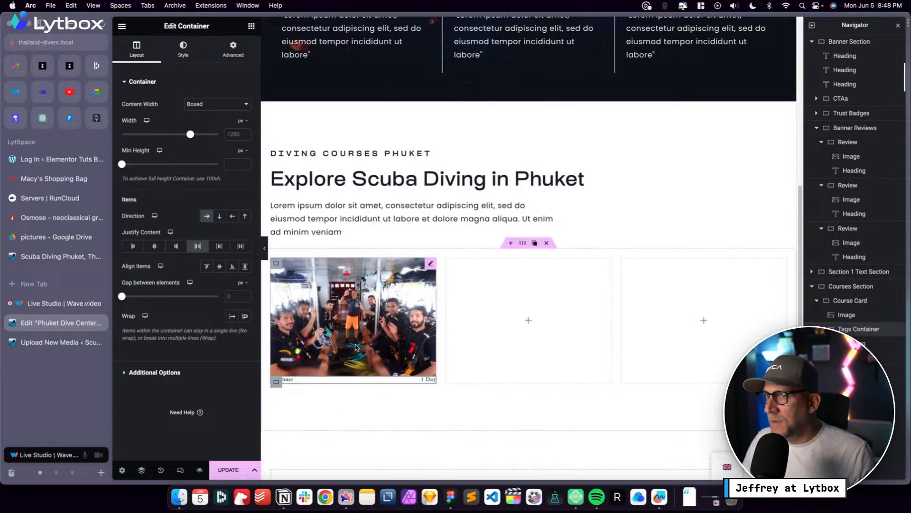
click(234, 58)
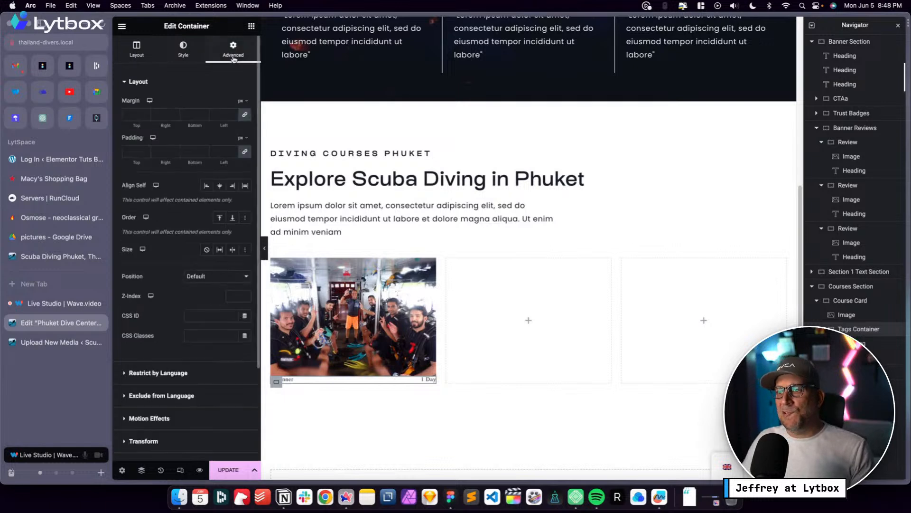
click(243, 139)
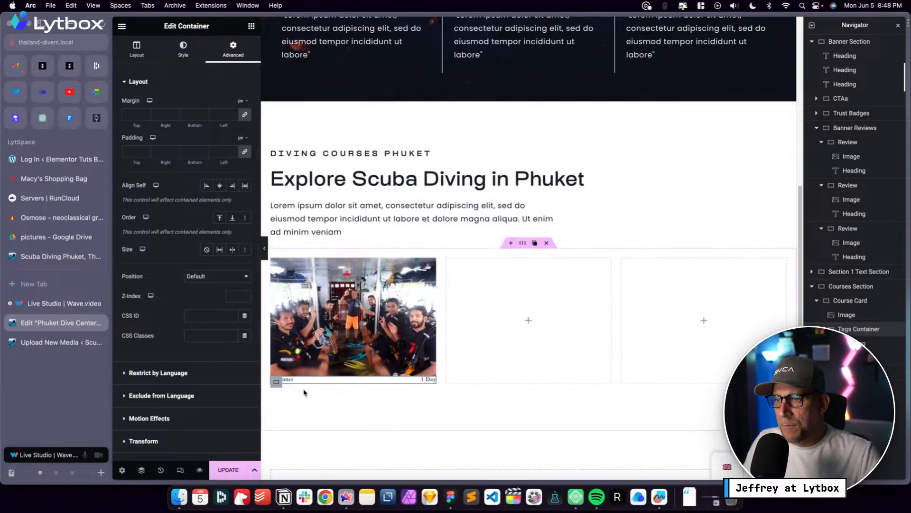
Apply the global font Text S to the Beginner heading's typography
click(290, 383)
click(184, 50)
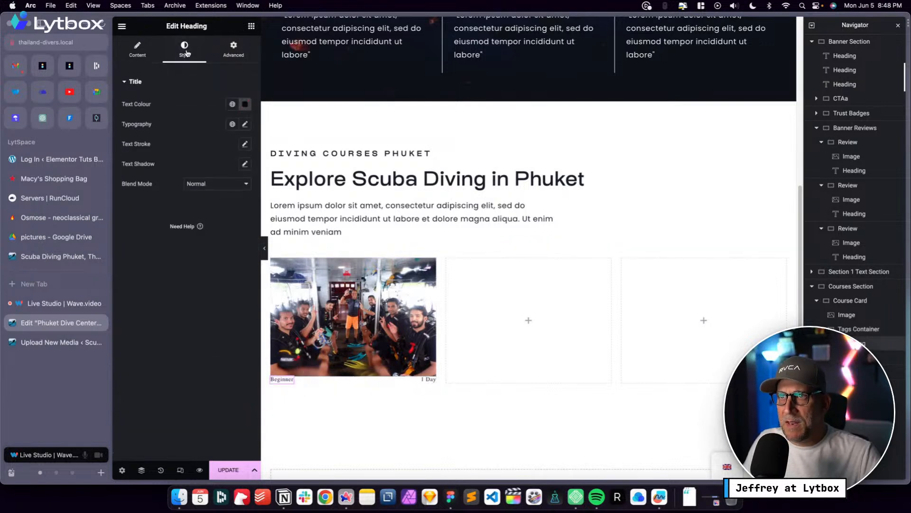
click(233, 104)
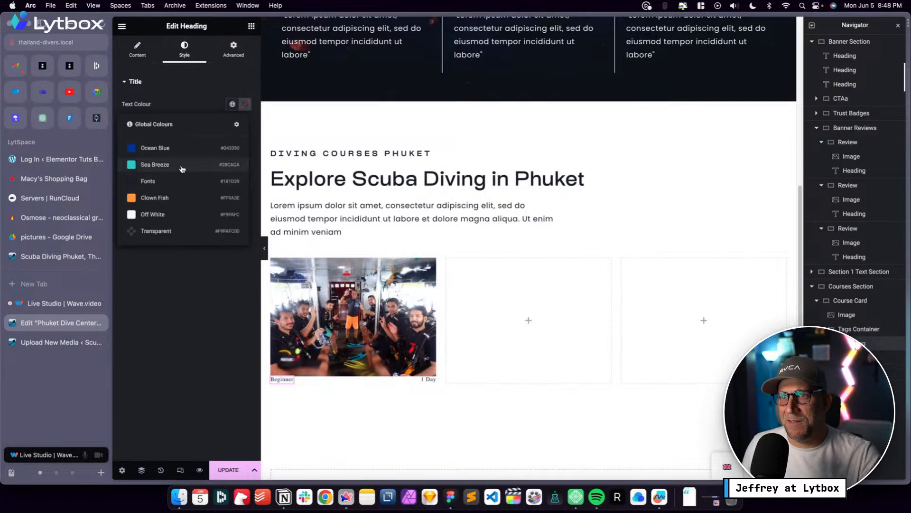
click(207, 101)
click(232, 124)
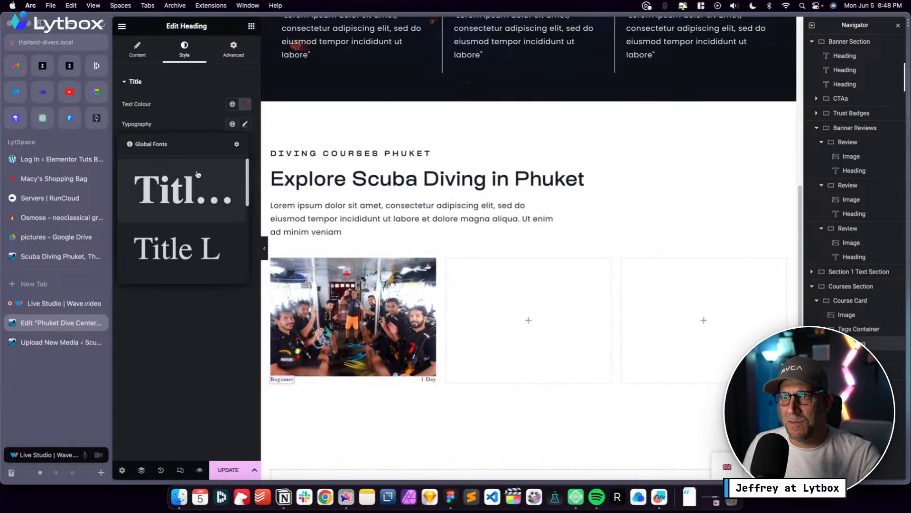
scroll(185, 228, down, 5)
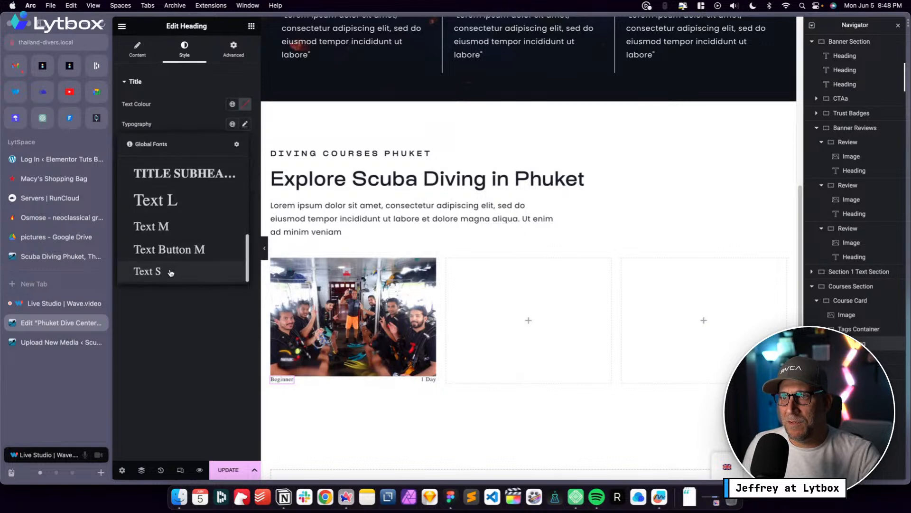
click(171, 272)
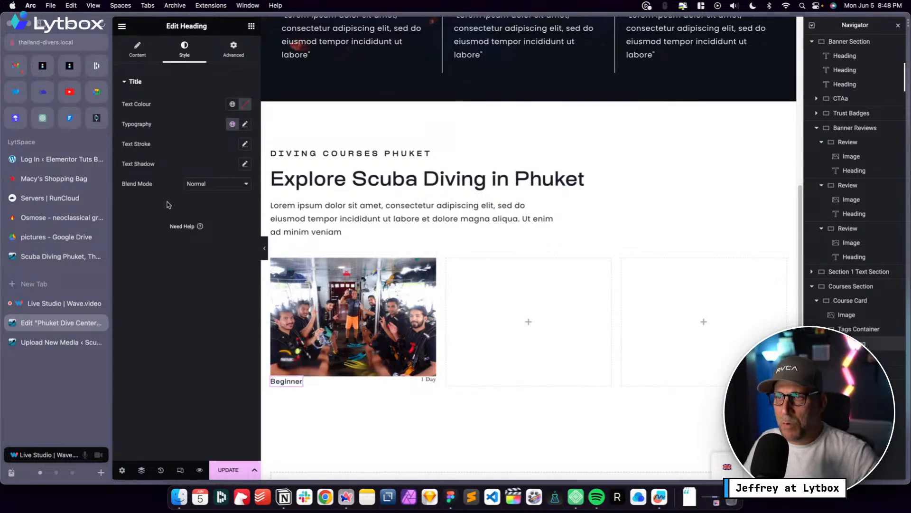
Switch the Beginner heading's padding unit to rem and set the padding to .6 on all sides
click(234, 47)
scroll(169, 361, down, 5)
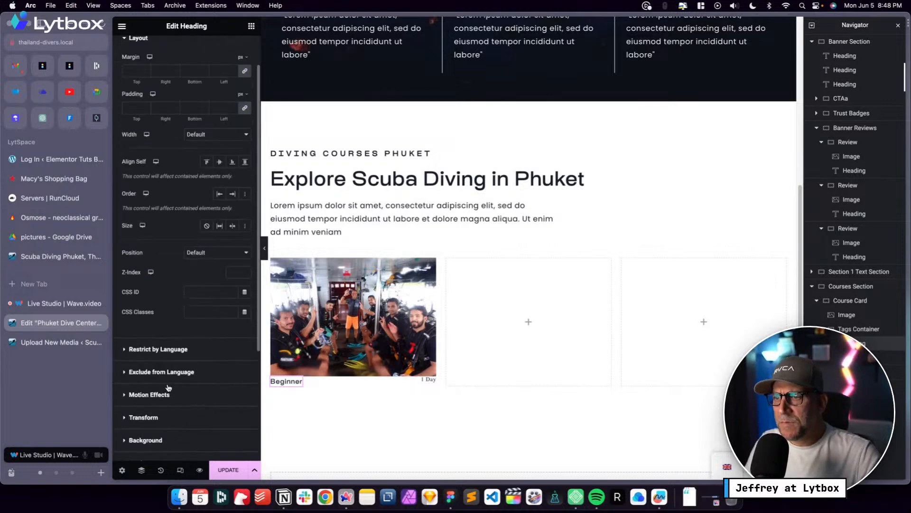
scroll(154, 301, up, 3)
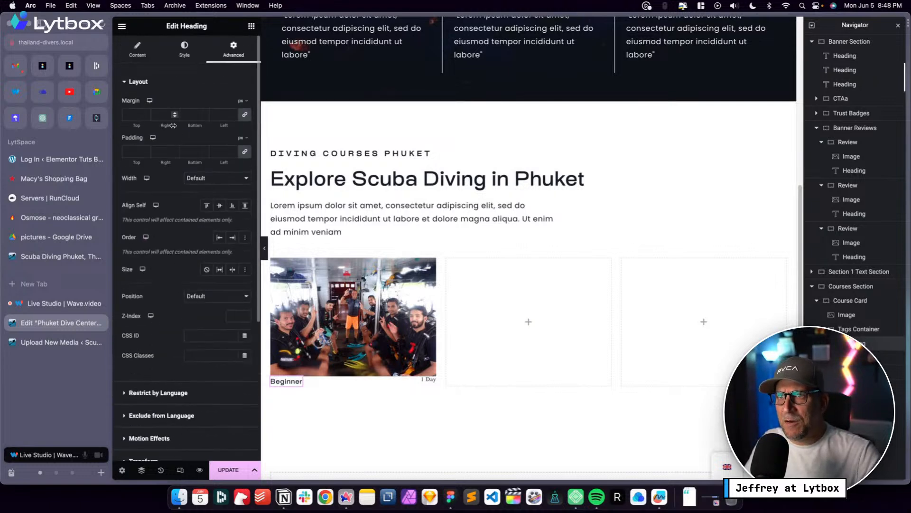
click(247, 139)
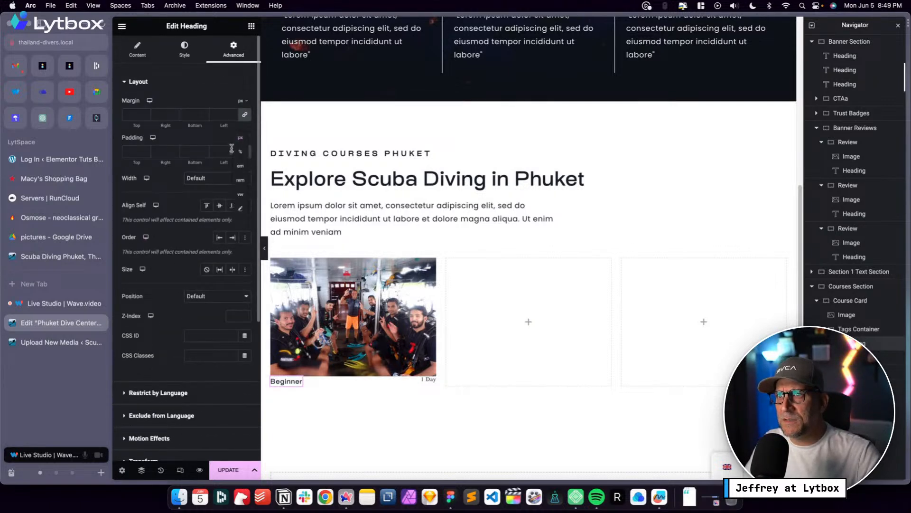
click(244, 179)
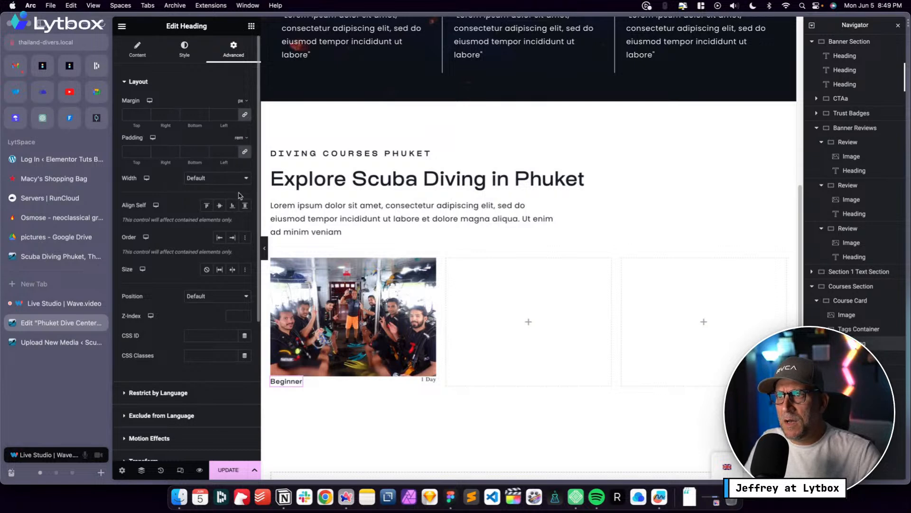
click(137, 152)
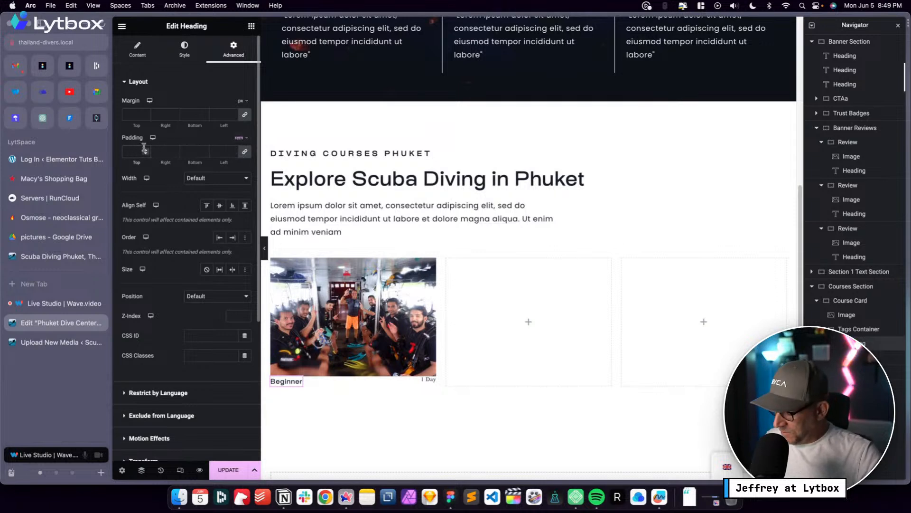
text(6)
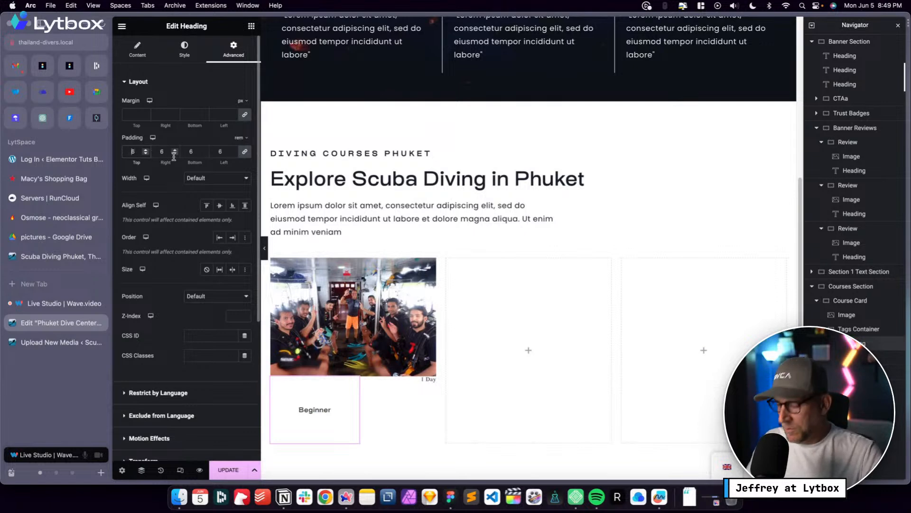
click(132, 152)
text(.)
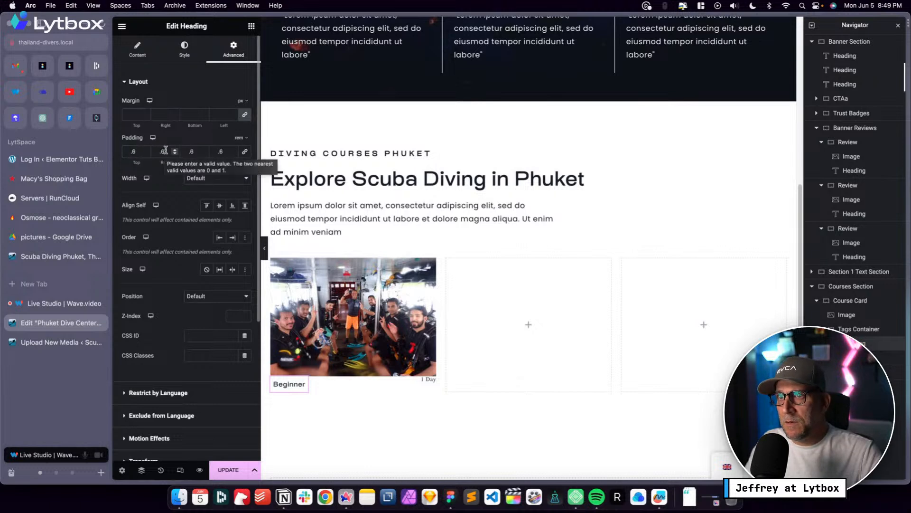
Set the Beginner heading's right and left padding to 1.2 rem, independently of the other sides
text(1)
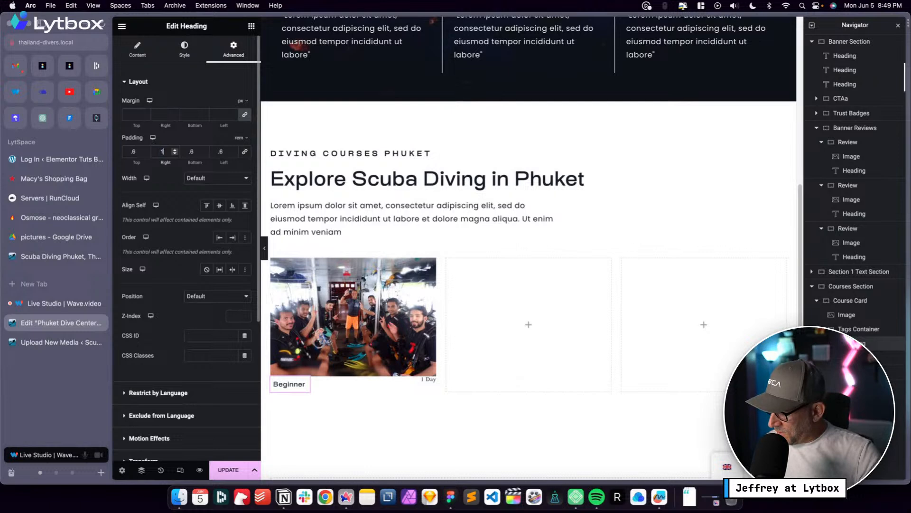
double_click(214, 147)
text(1.2)
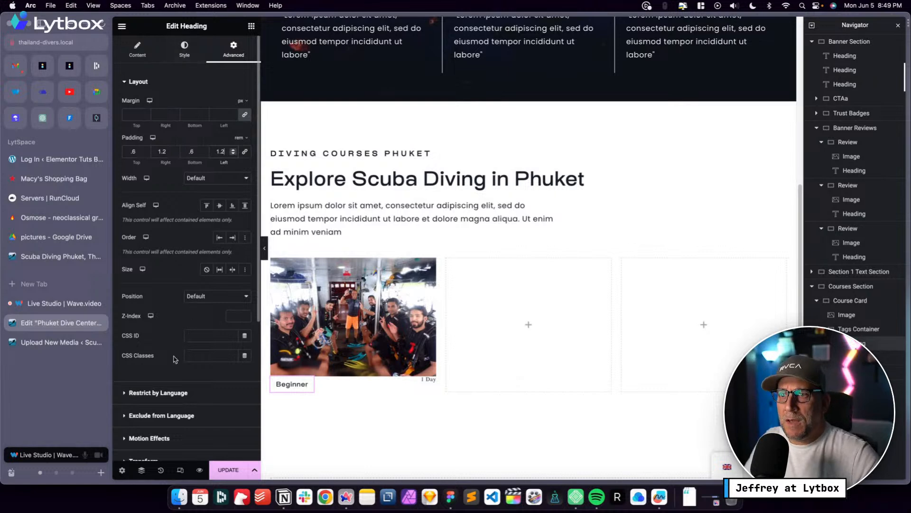
Round the Beginner heading's corners with a border radius of 4 px on all sides
scroll(173, 383, down, 5)
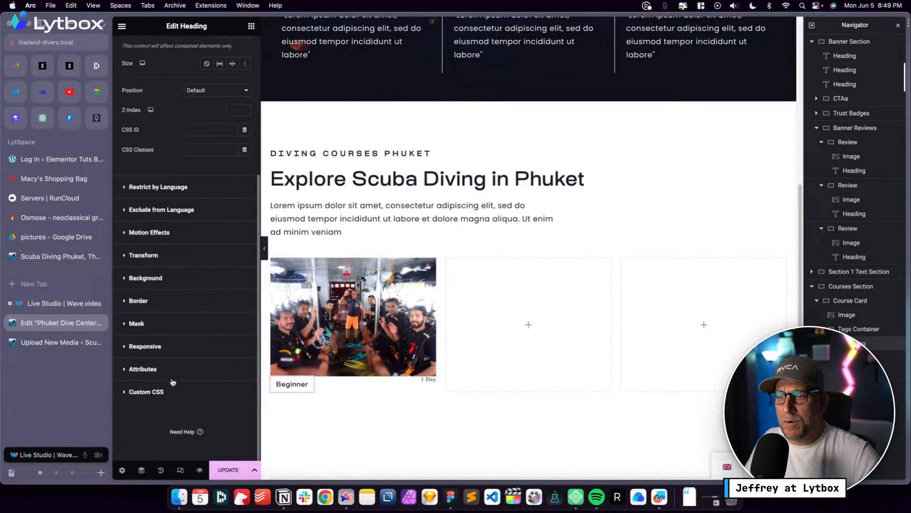
click(174, 302)
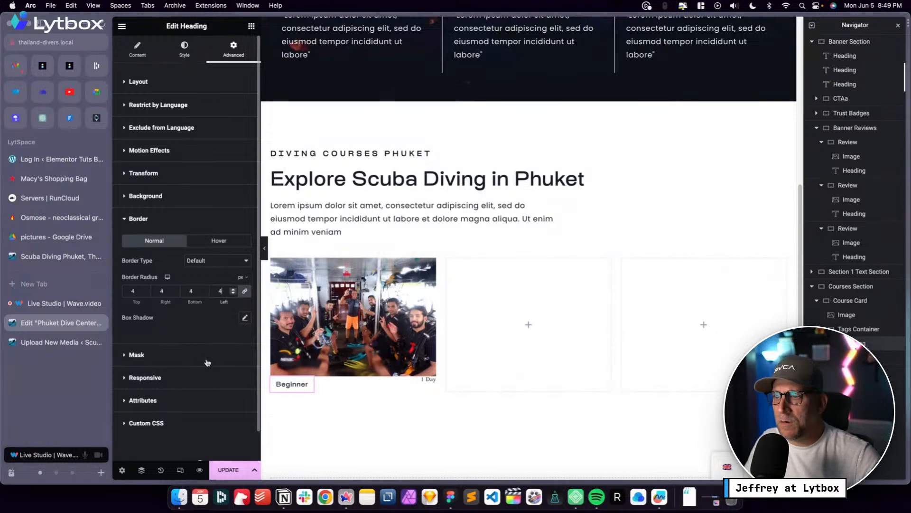
click(184, 49)
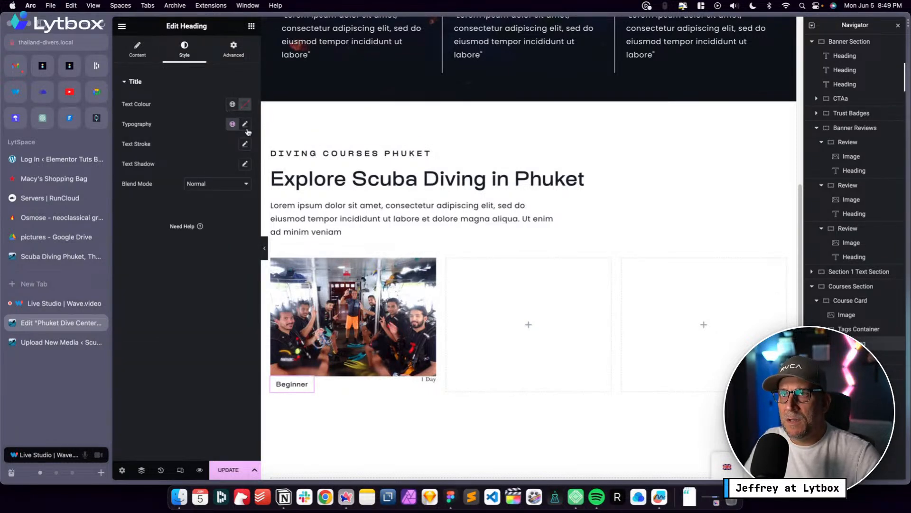
Give the Beginner heading a classic background in the global colour Sea Breeze
click(234, 49)
scroll(153, 379, down, 3)
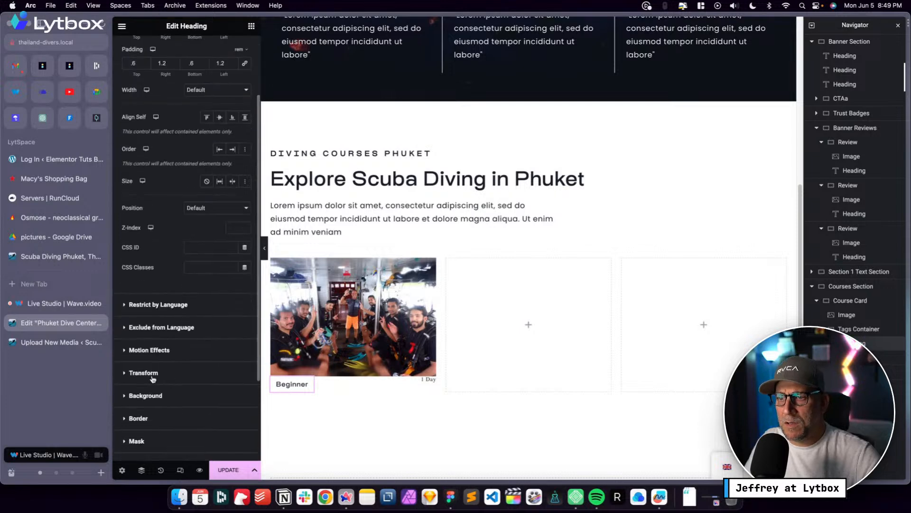
click(161, 396)
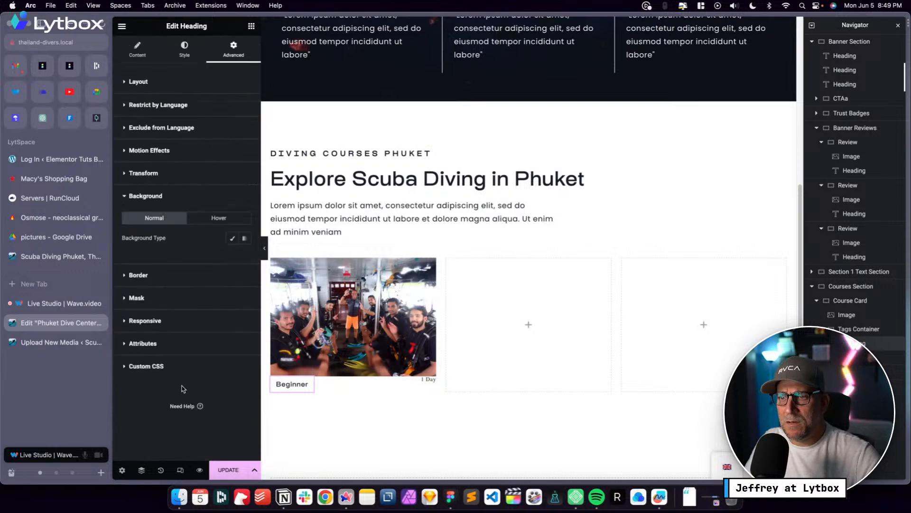
click(236, 237)
scroll(232, 199, down, 2)
click(232, 197)
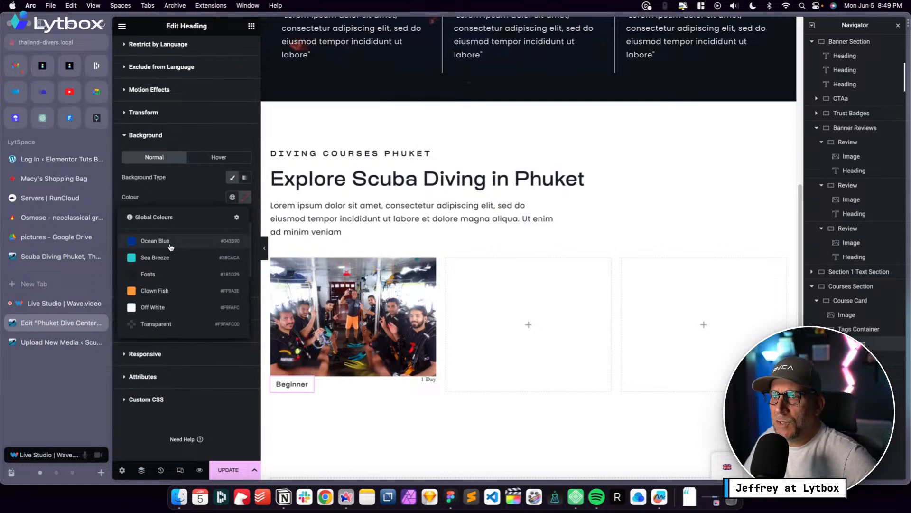
click(167, 257)
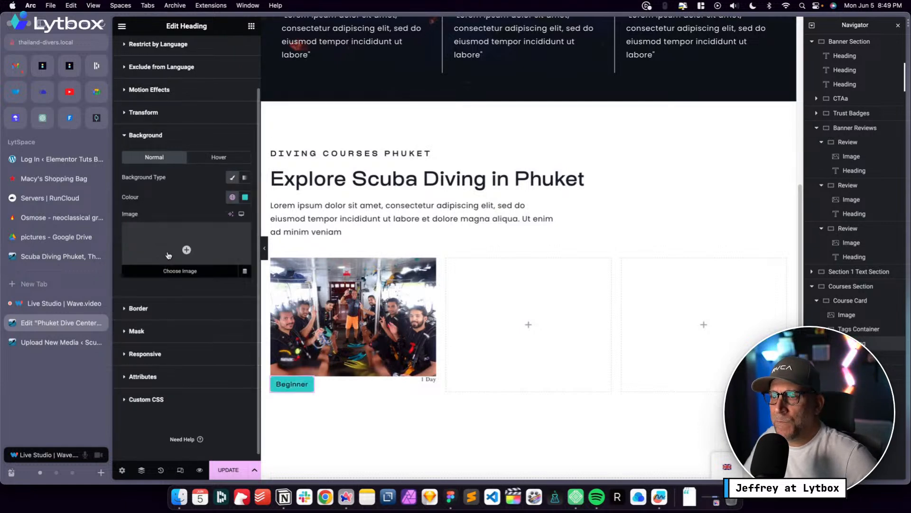
Reduce the opacity of the Beginner heading's Sea Breeze background to get #28CACA3D
click(245, 197)
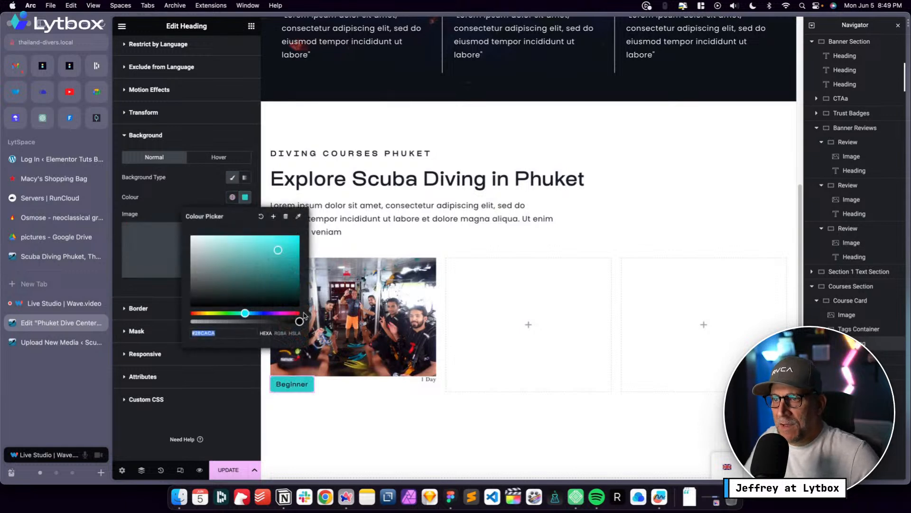
drag(299, 321, 217, 321)
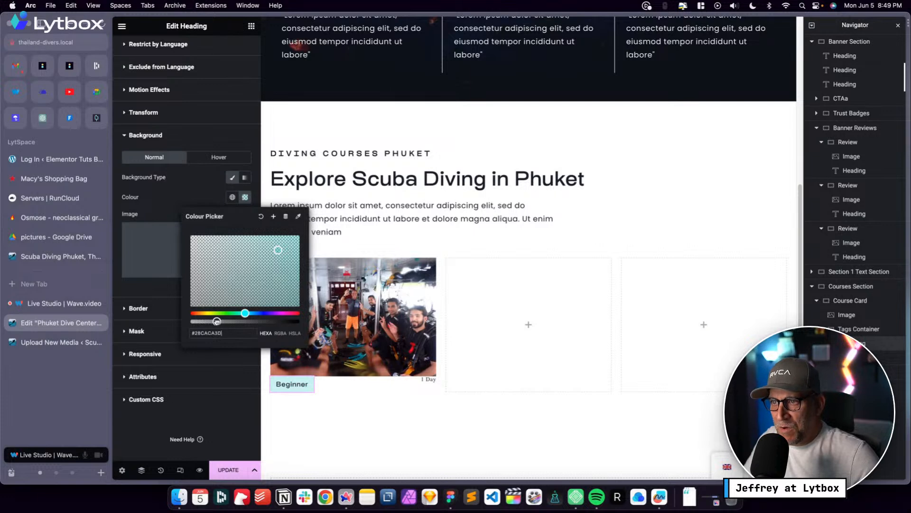
click(197, 191)
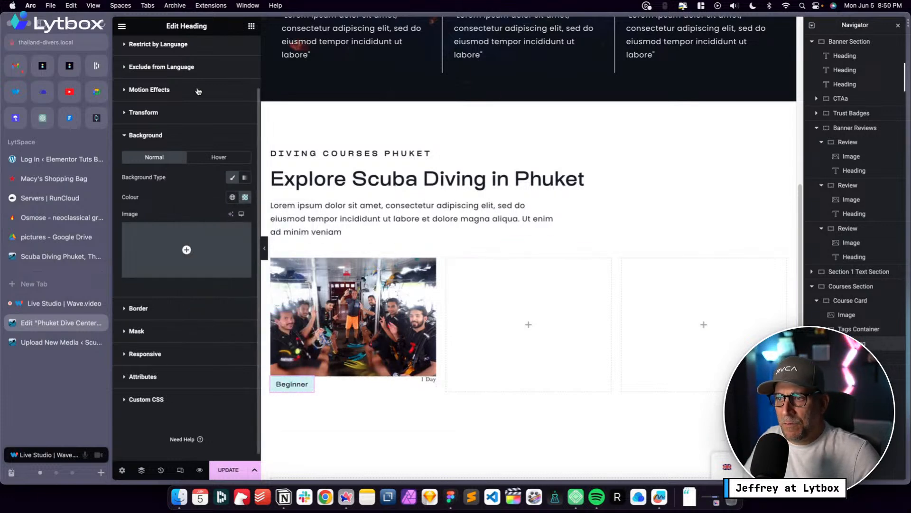
Apply the global colour Sea Breeze to the Beginner heading's text
scroll(180, 71, up, 3)
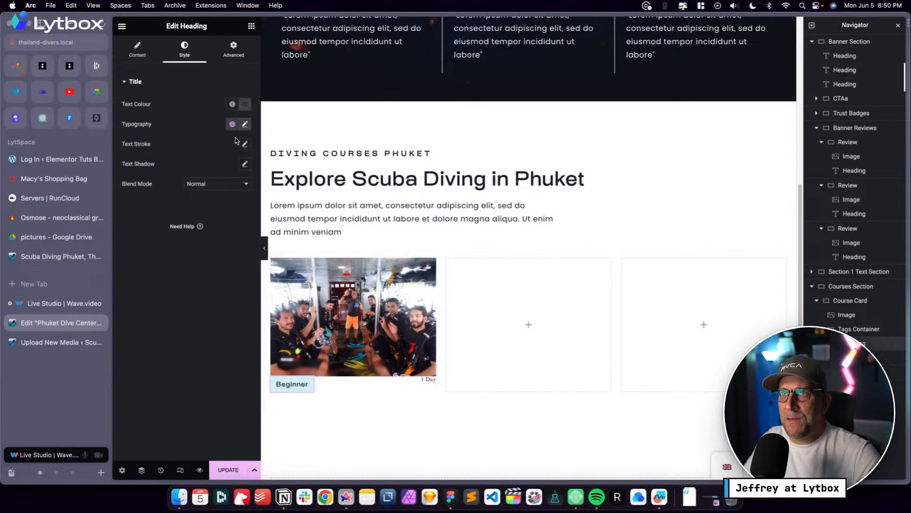
click(245, 104)
click(162, 166)
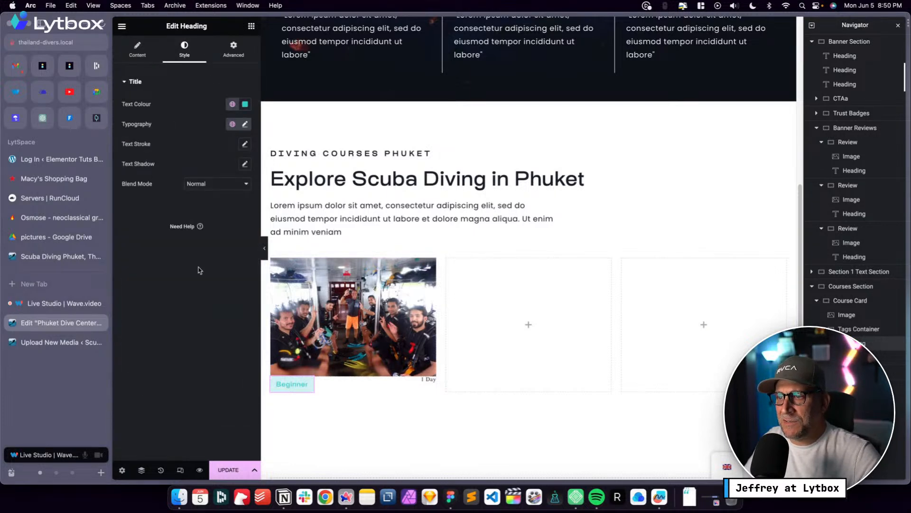
click(232, 103)
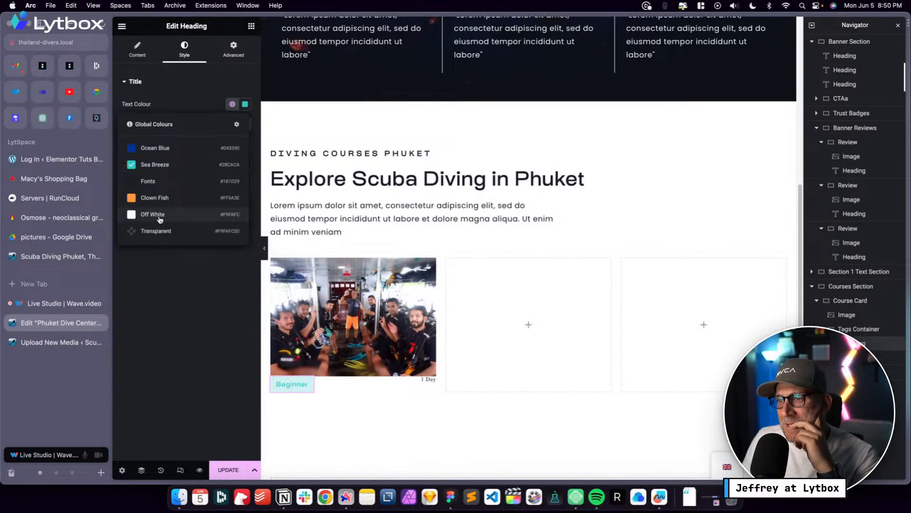
click(178, 105)
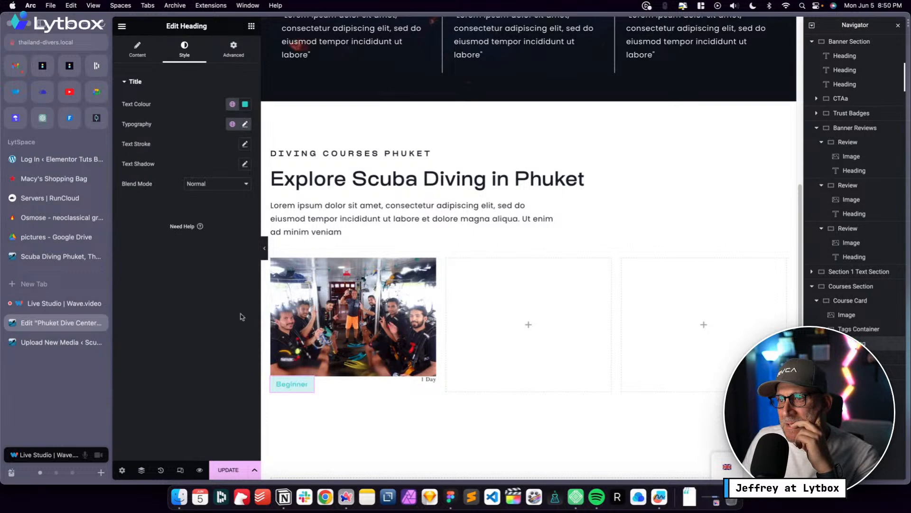
click(245, 105)
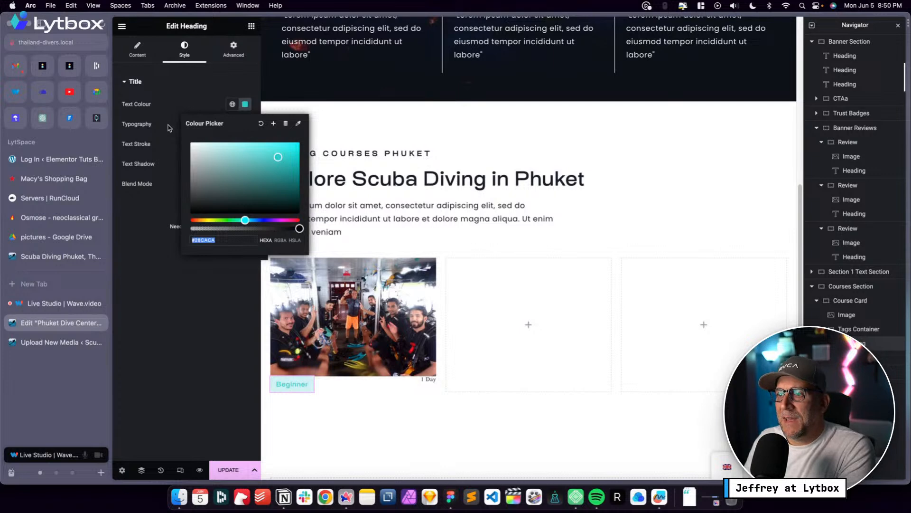
click(163, 98)
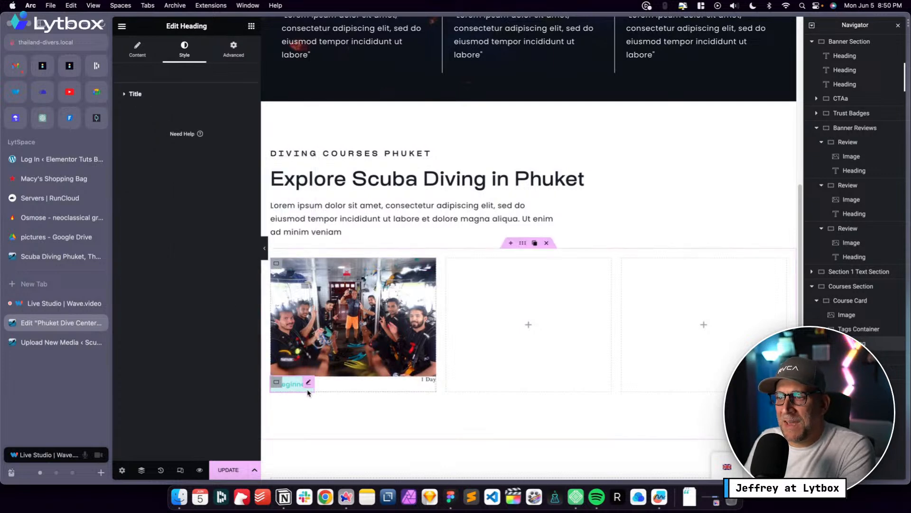
click(233, 48)
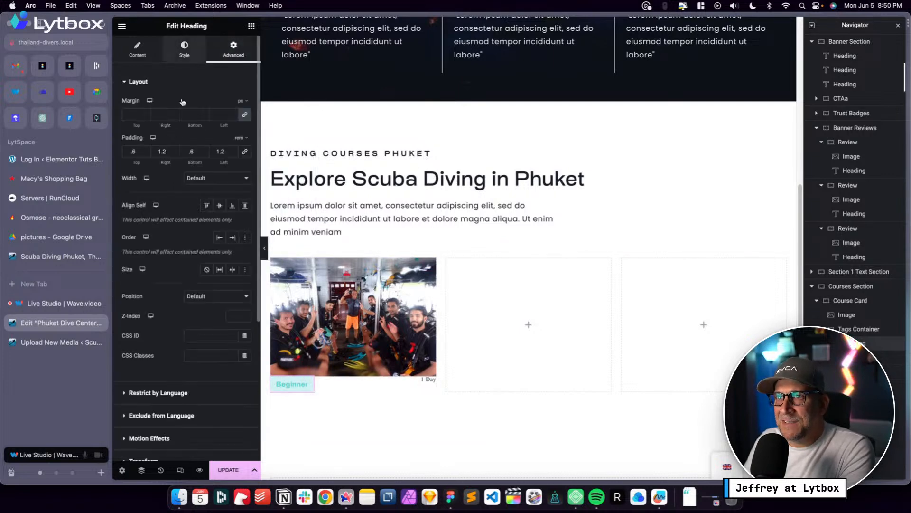
click(185, 49)
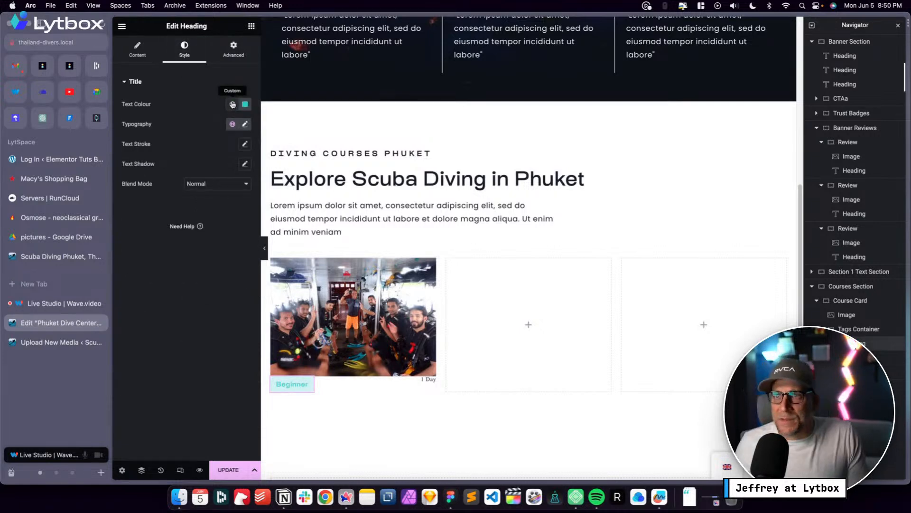
click(233, 49)
scroll(218, 308, down, 5)
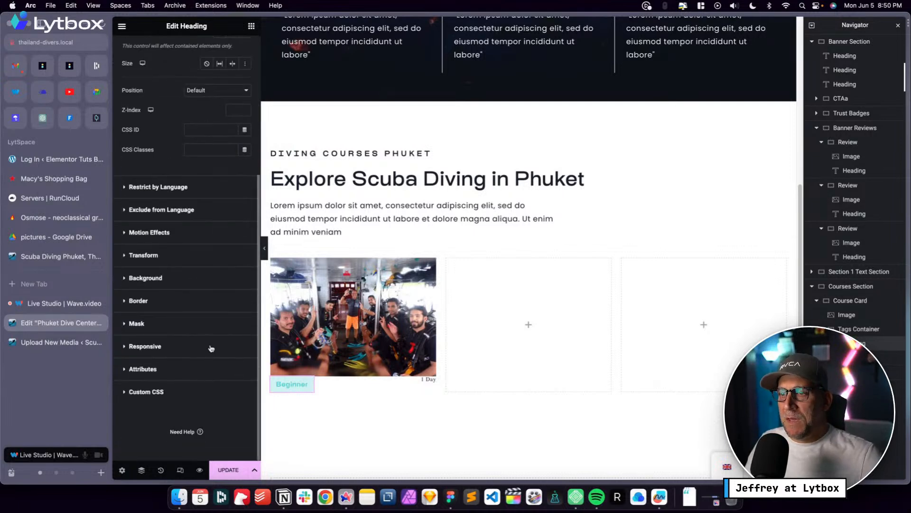
scroll(200, 236, up, 5)
click(185, 49)
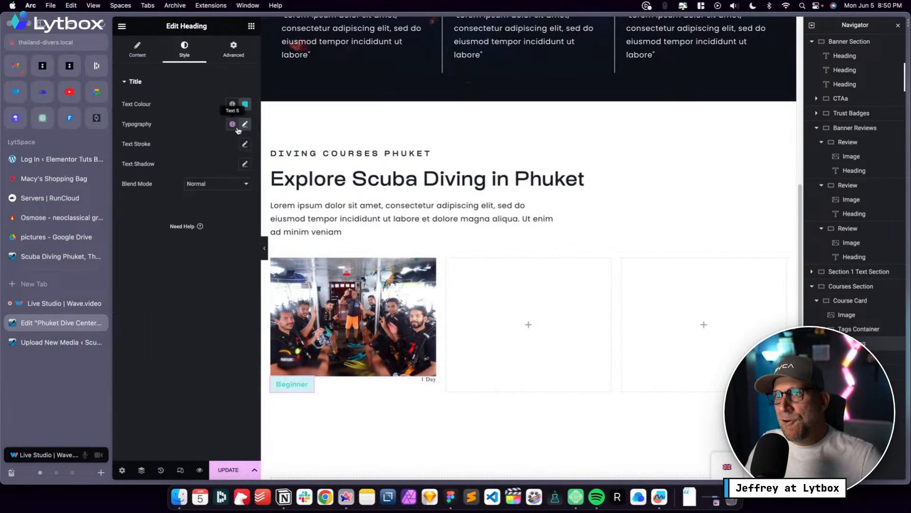
Change the Beginner heading's background to the global colour Clown Fish
click(233, 49)
scroll(156, 335, down, 5)
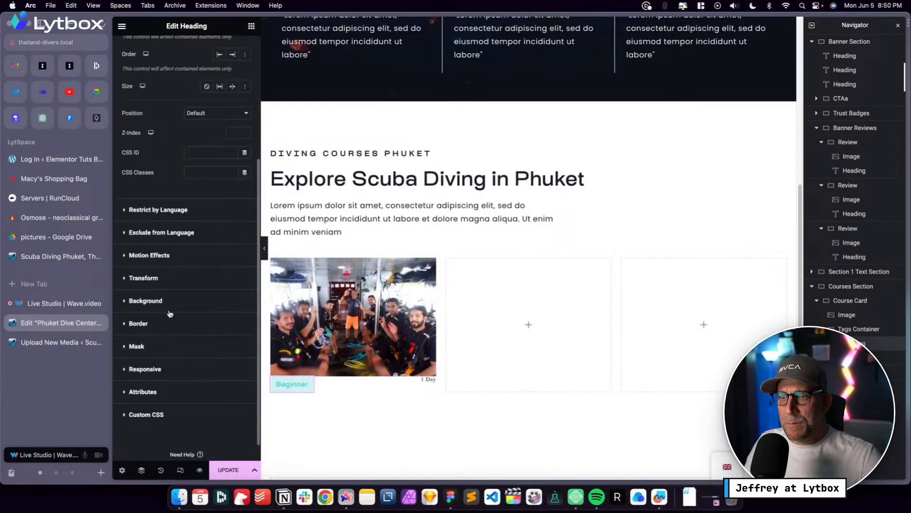
click(172, 306)
click(237, 258)
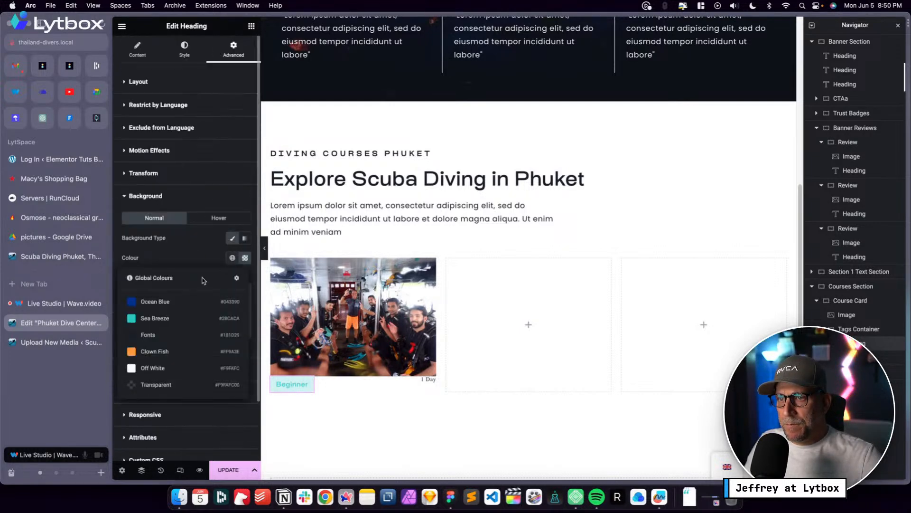
click(166, 358)
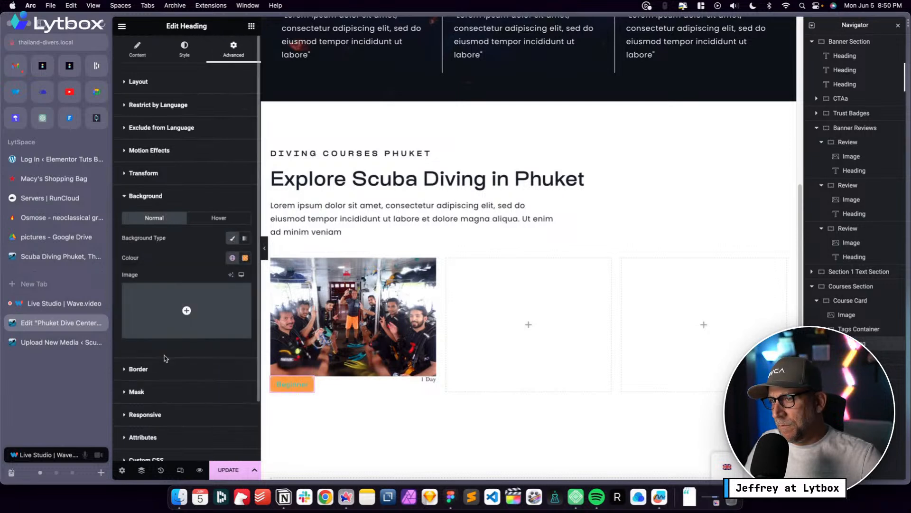
Lower the opacity of the Beginner heading's Clown Fish background to get #FF9A3E26
click(245, 258)
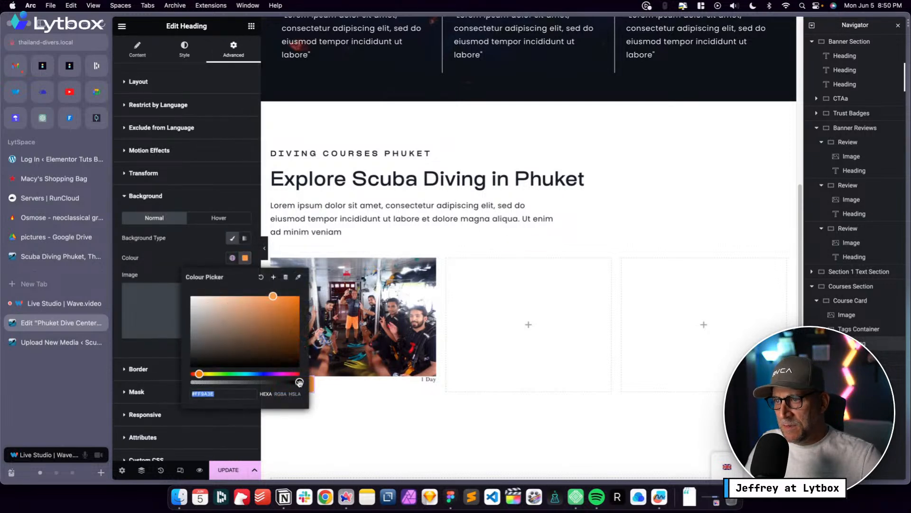
drag(299, 383, 256, 258)
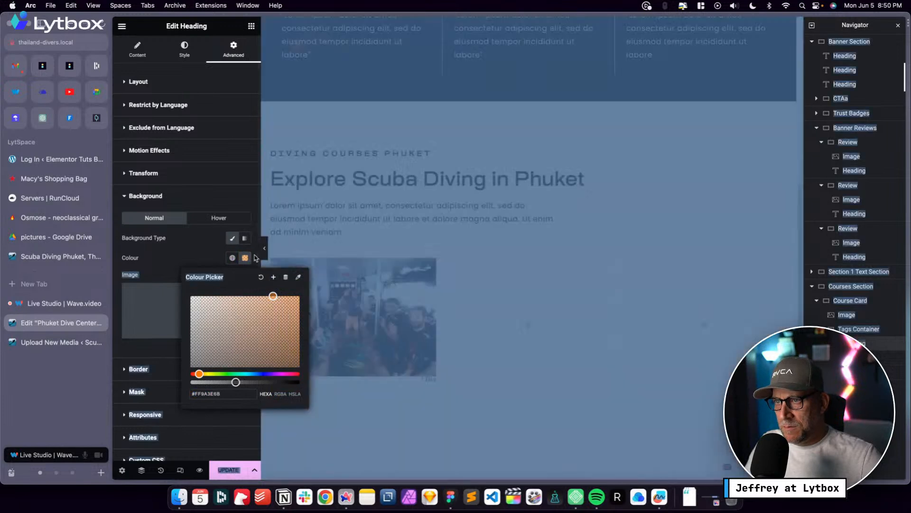
click(337, 432)
scroll(340, 428, down, 5)
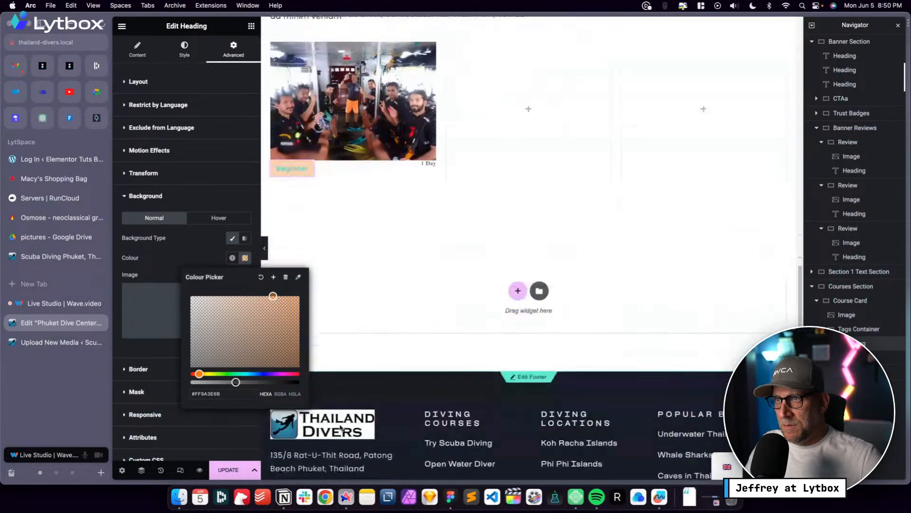
scroll(340, 427, down, 2)
drag(237, 382, 207, 382)
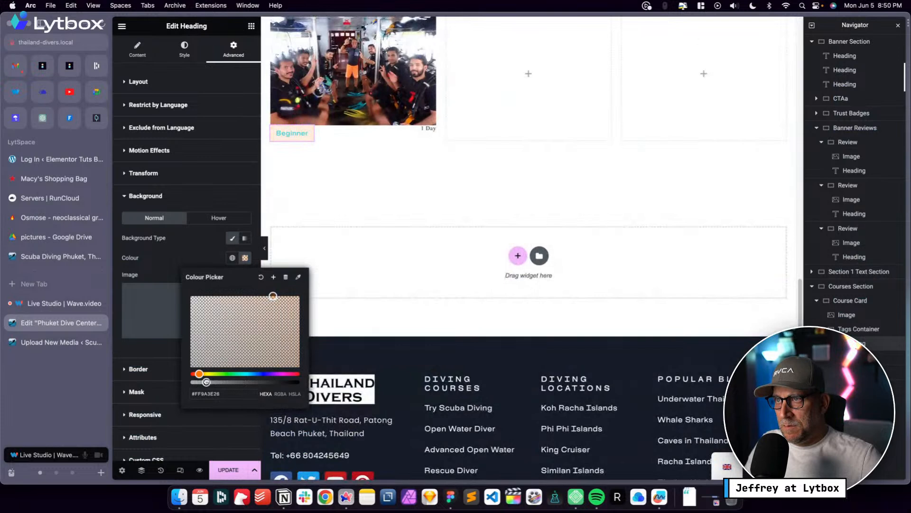
Apply the global colour Clown Fish to the Beginner heading's text and keep that heading selected for editing
click(185, 48)
click(232, 104)
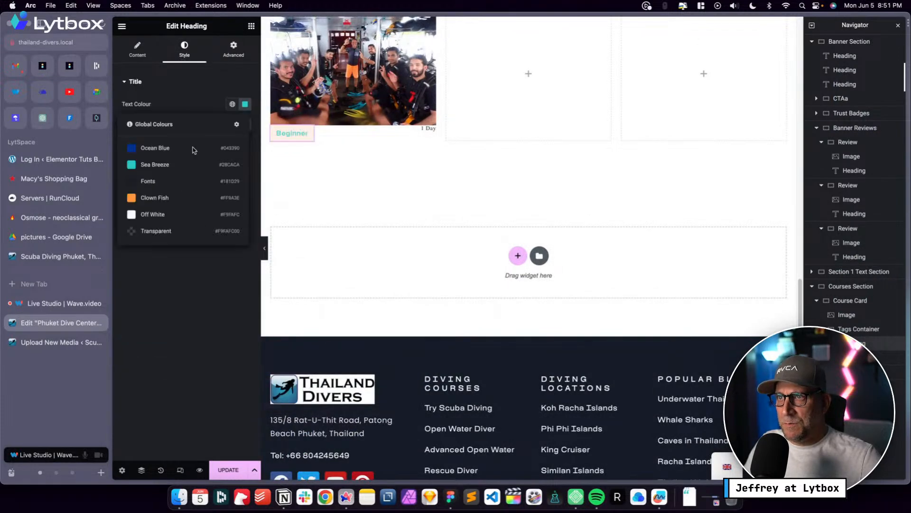
click(175, 198)
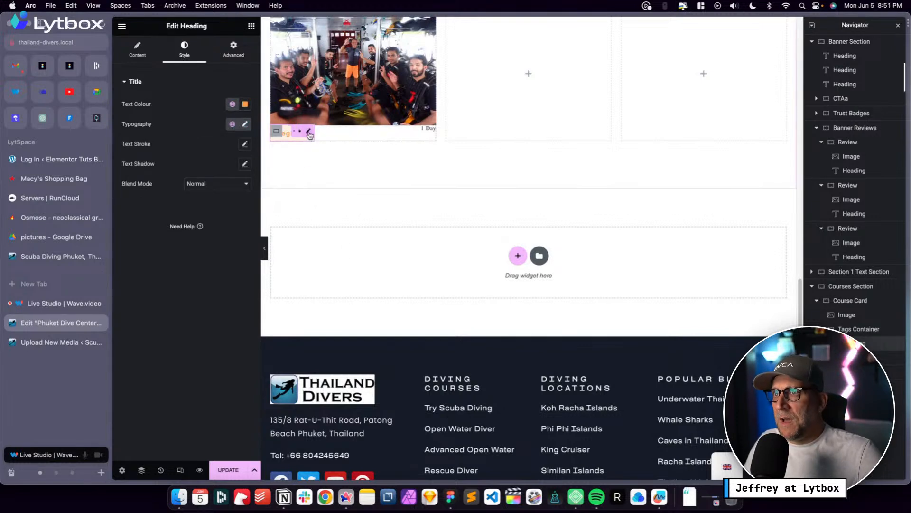
click(309, 132)
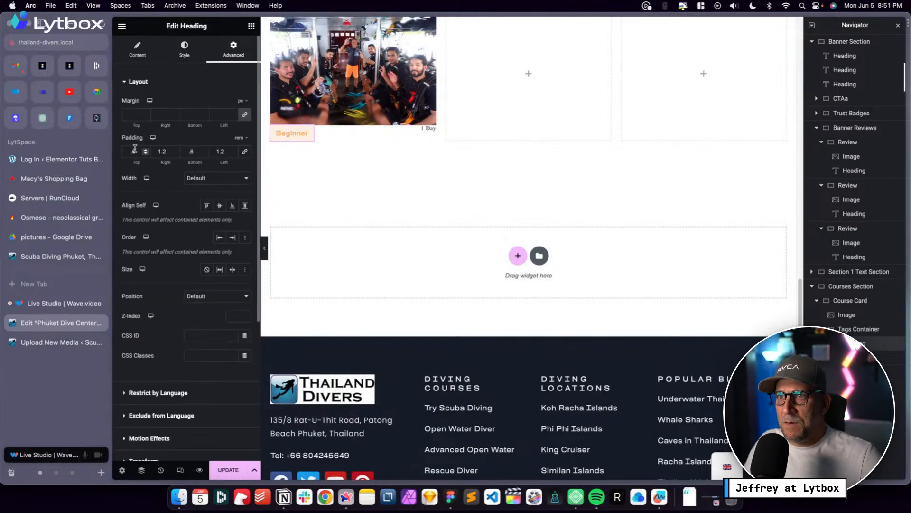
Set the Beginner tag's top and bottom padding to 0.4 rem
key(BackSpace)
text(4)
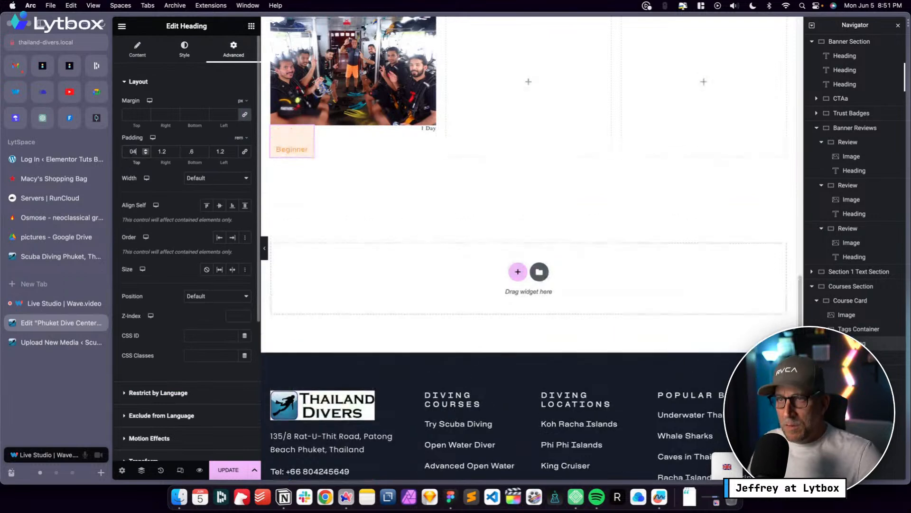
key(BackSpace)
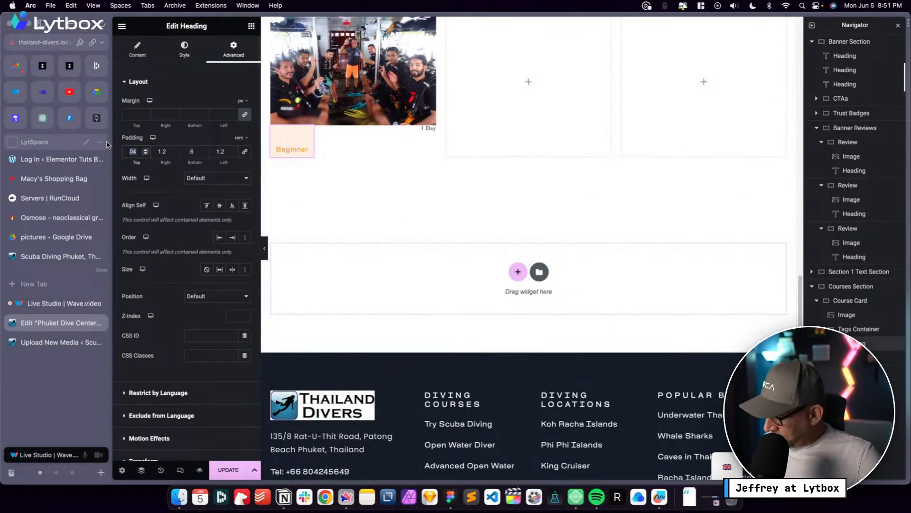
text(4)
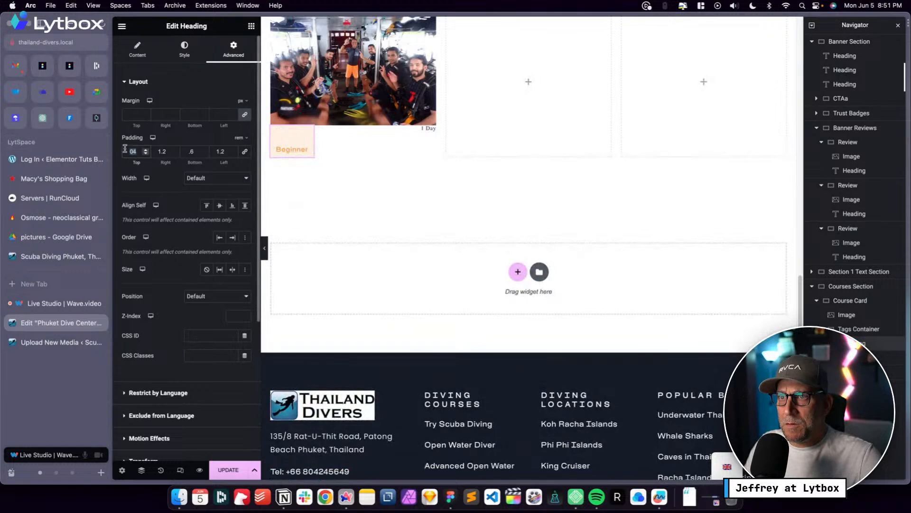
key(BackSpace)
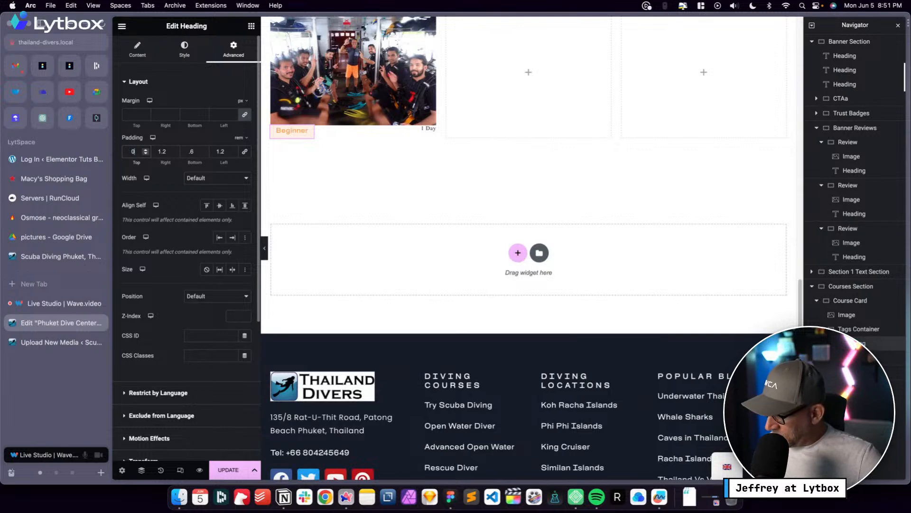
text(.4)
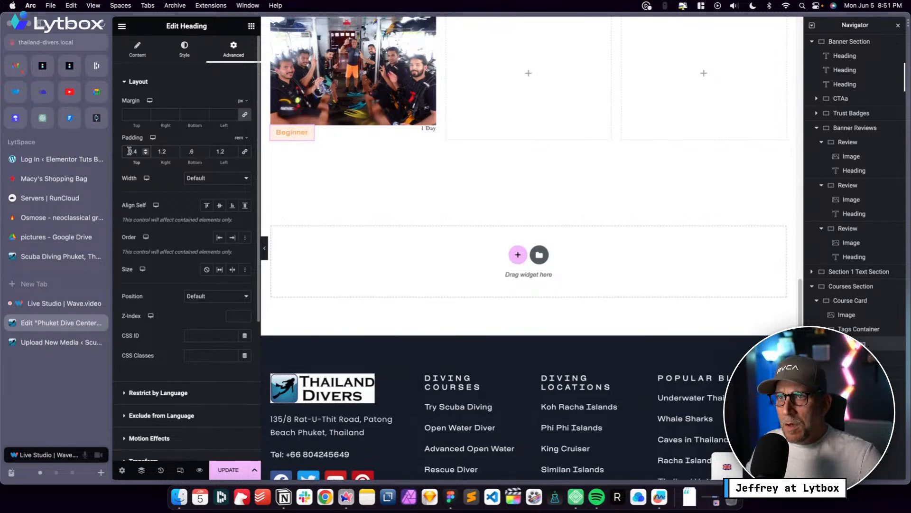
double_click(197, 151)
text(0)
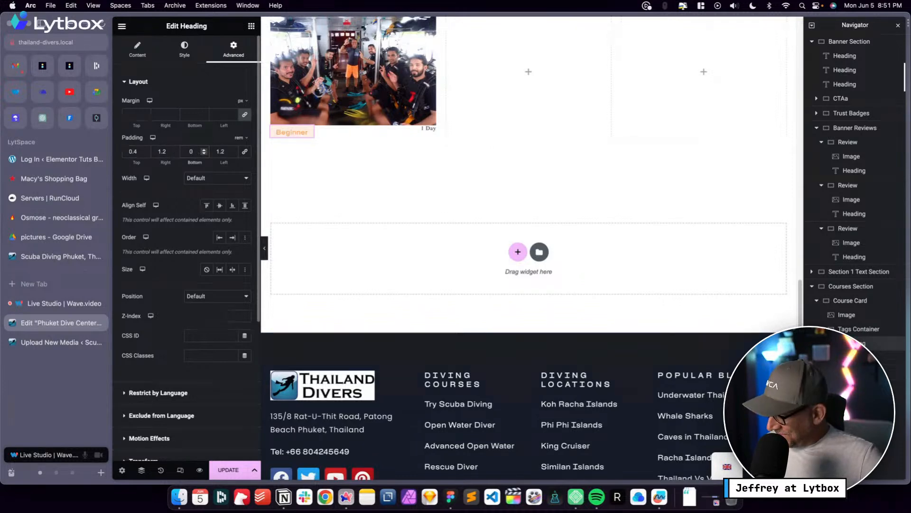
text(.4)
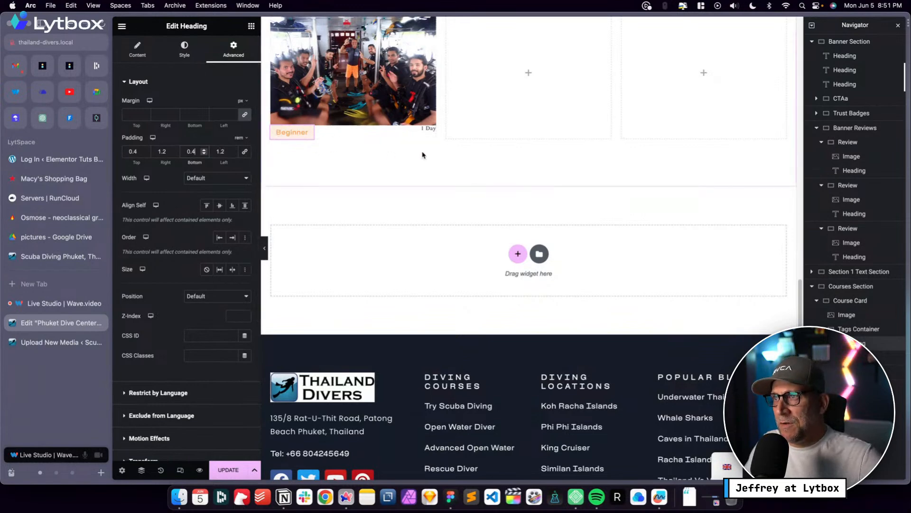
Copy the Beginner tag and apply its style to the 1 Day heading
right_click(310, 129)
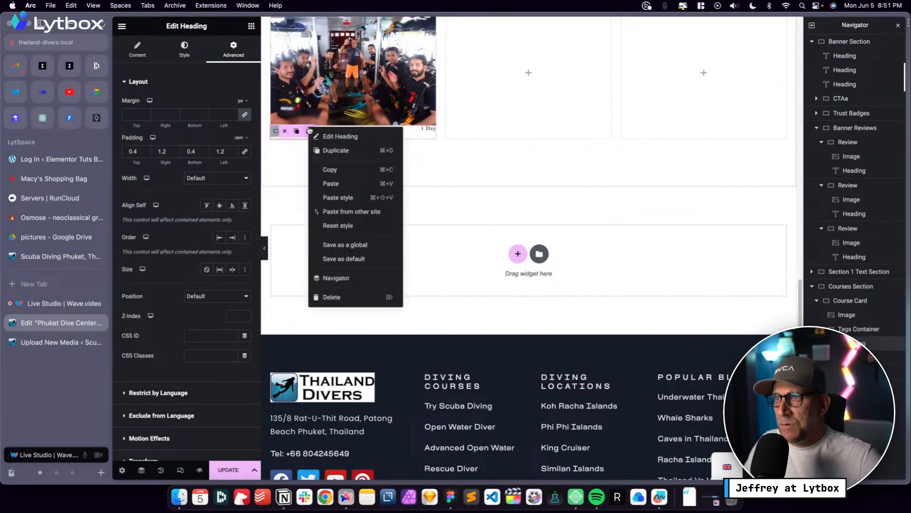
click(324, 170)
right_click(429, 131)
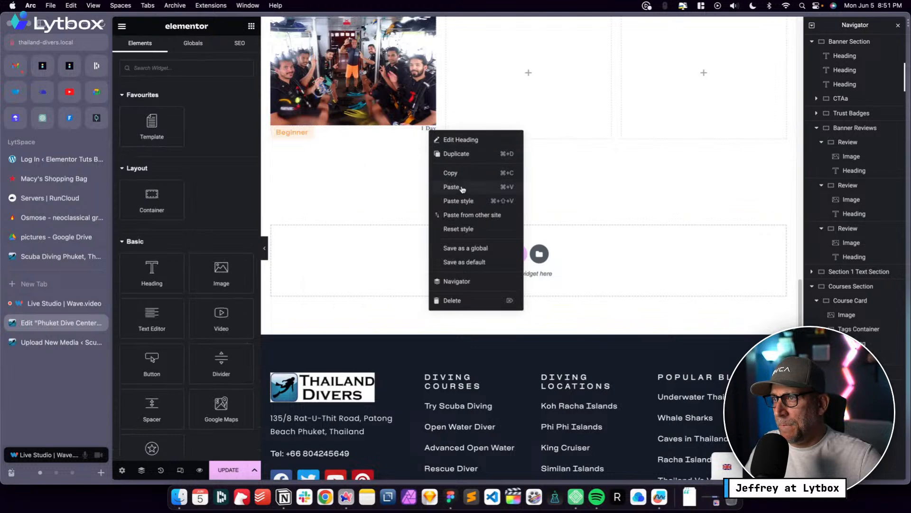
click(461, 201)
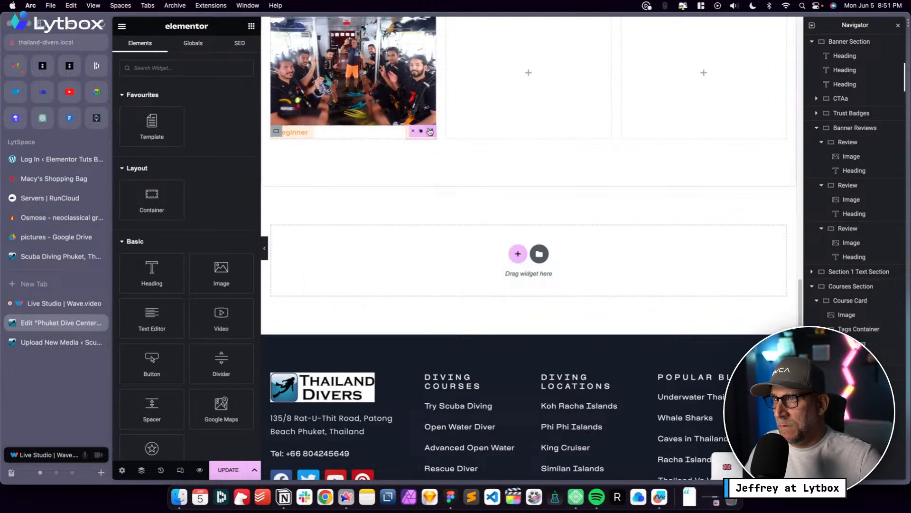
Change the 1 Day tag's text colour to the global dark blue
click(184, 49)
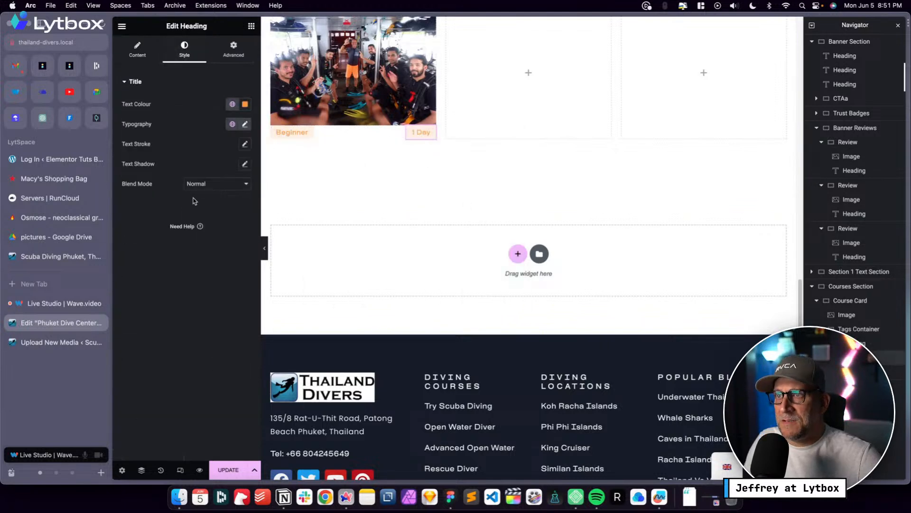
click(233, 101)
click(152, 147)
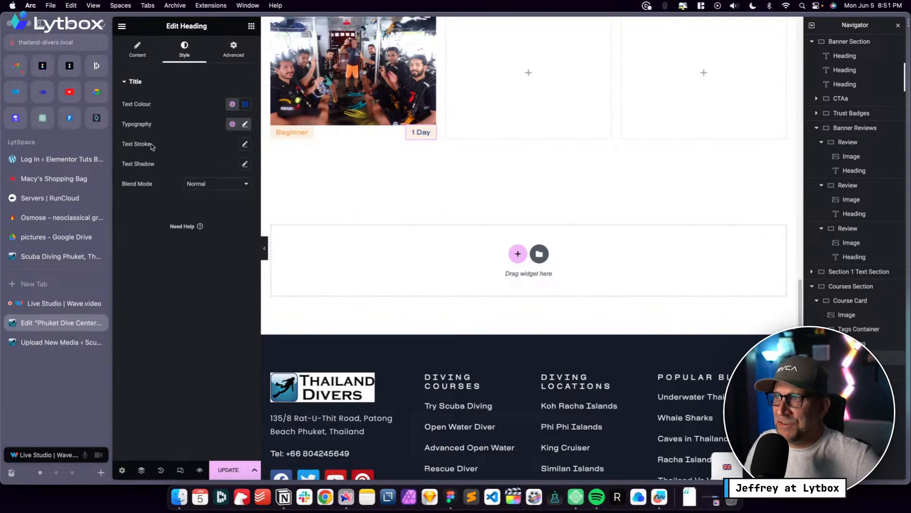
Give the 1 Day tag the global dark blue background and lower its opacity to a faint tint, #0433901F
click(234, 49)
scroll(192, 306, down, 4)
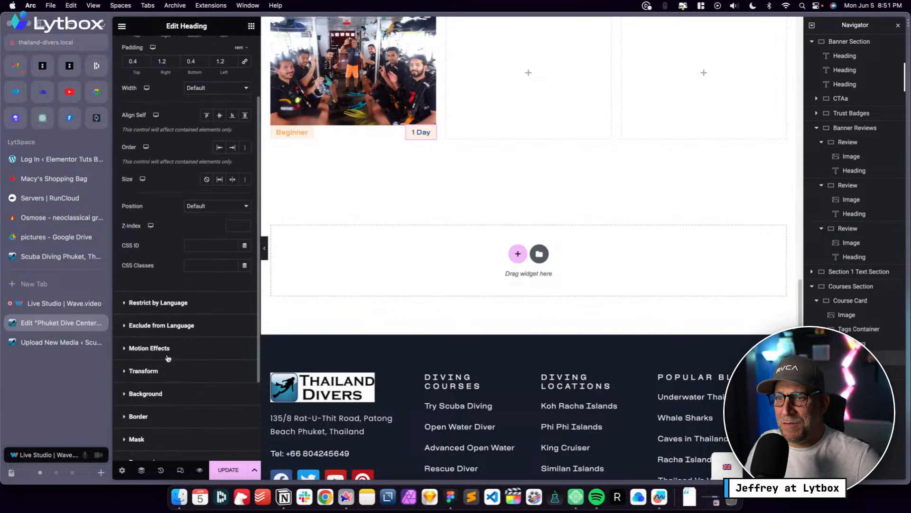
click(165, 387)
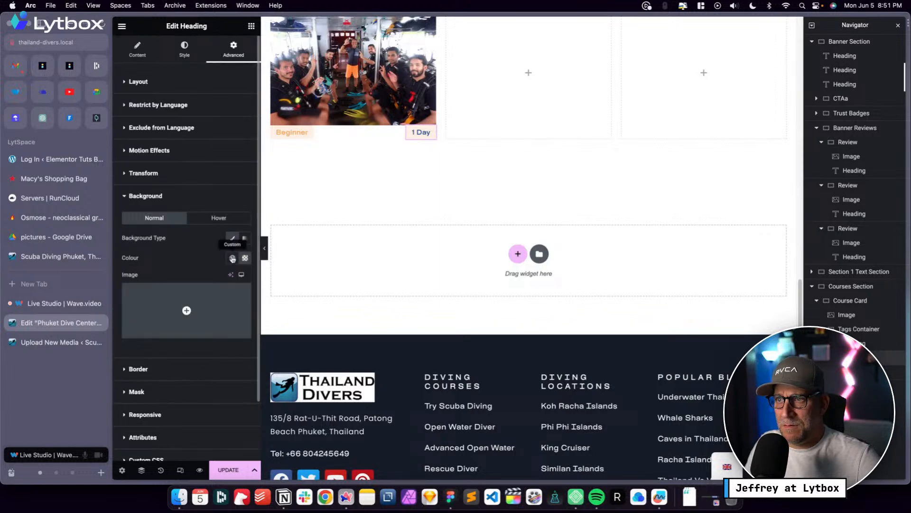
click(232, 258)
click(171, 300)
click(245, 258)
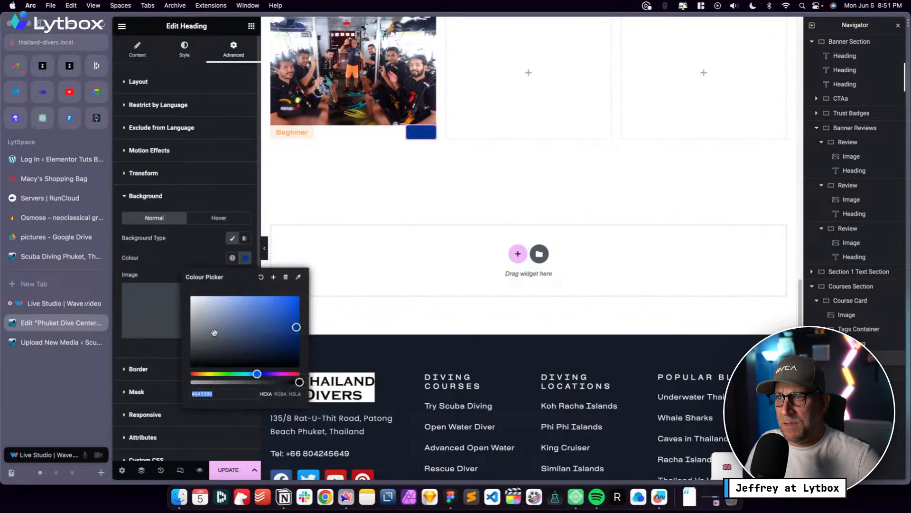
drag(298, 382, 203, 381)
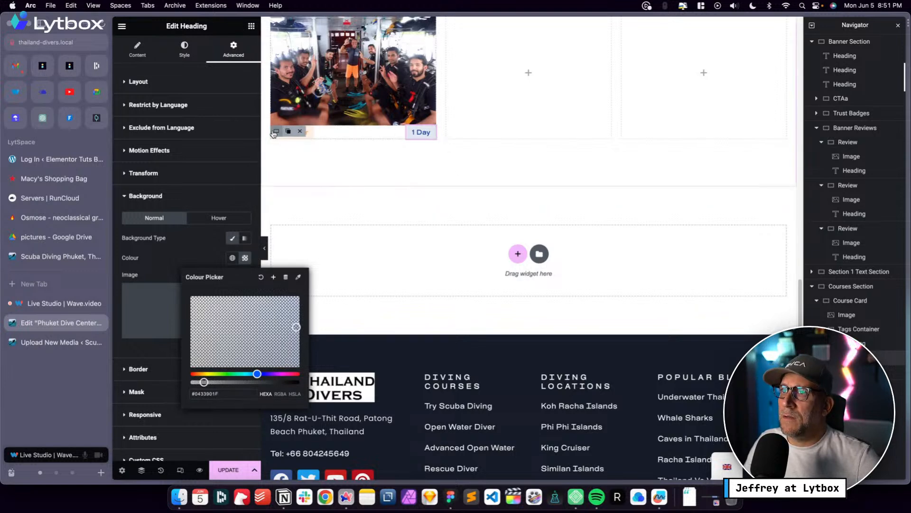
Set the Tags Container's top and bottom padding to 1.2 rem, leaving the sides at 0, and update the page
click(276, 131)
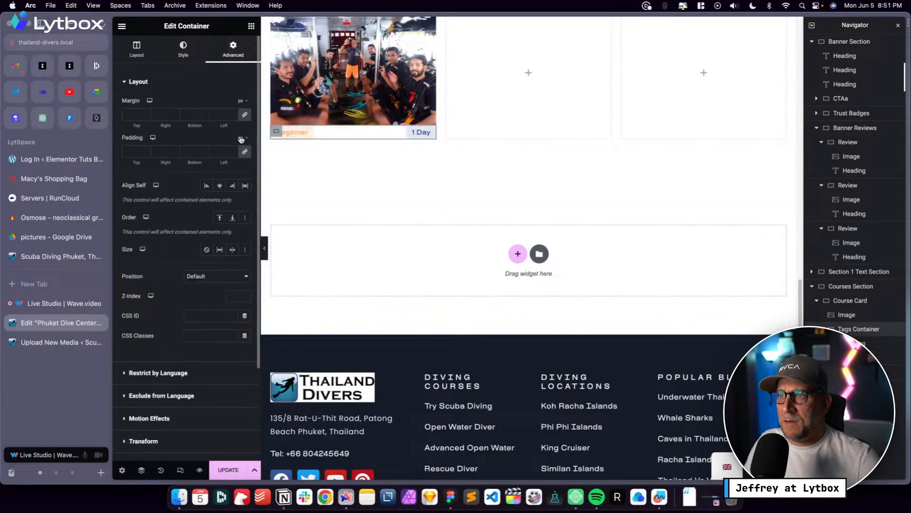
mouse_move(247, 157)
click(241, 180)
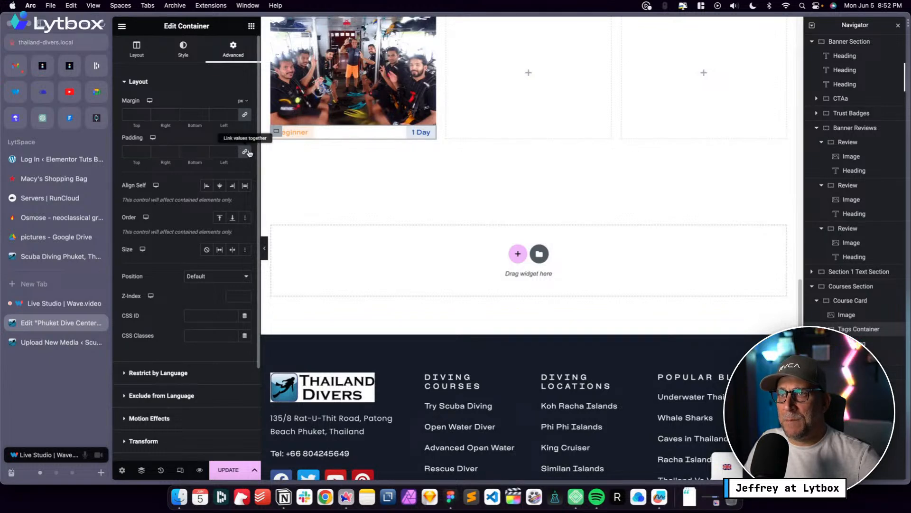
click(136, 151)
text(0)
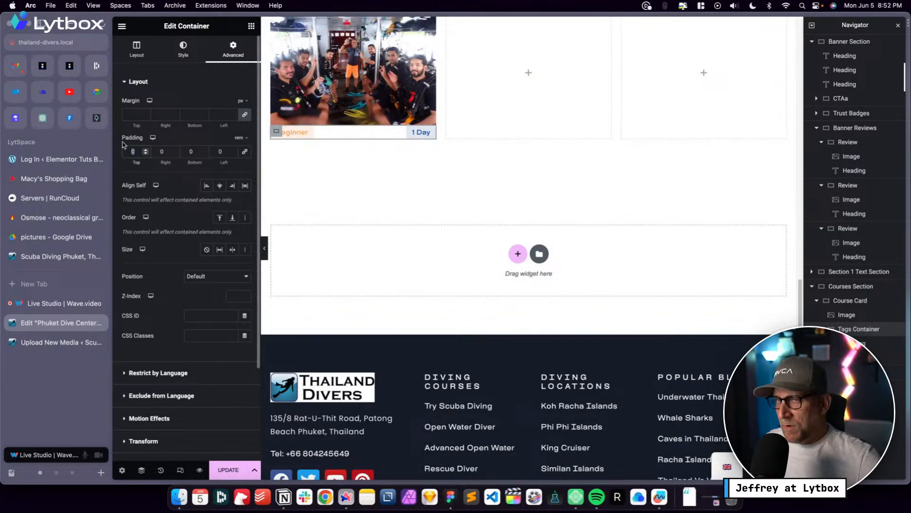
text(1.2)
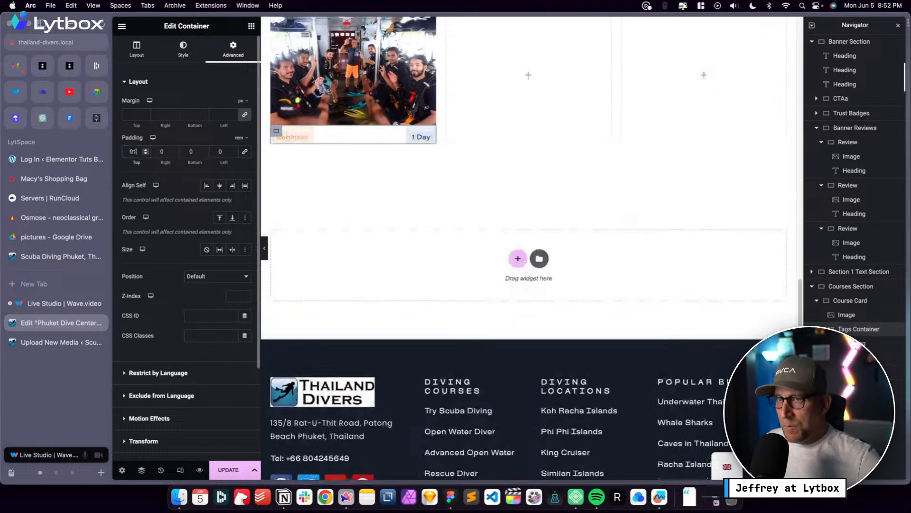
click(198, 151)
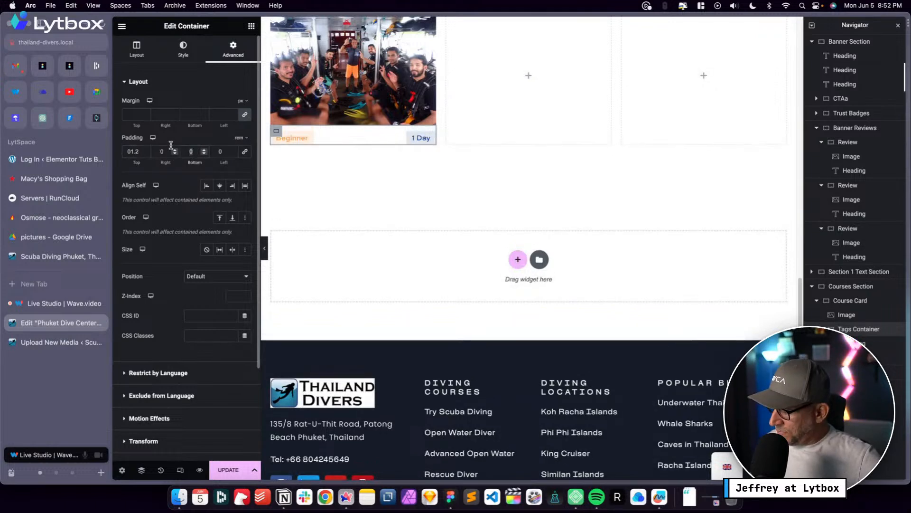
text(1.2)
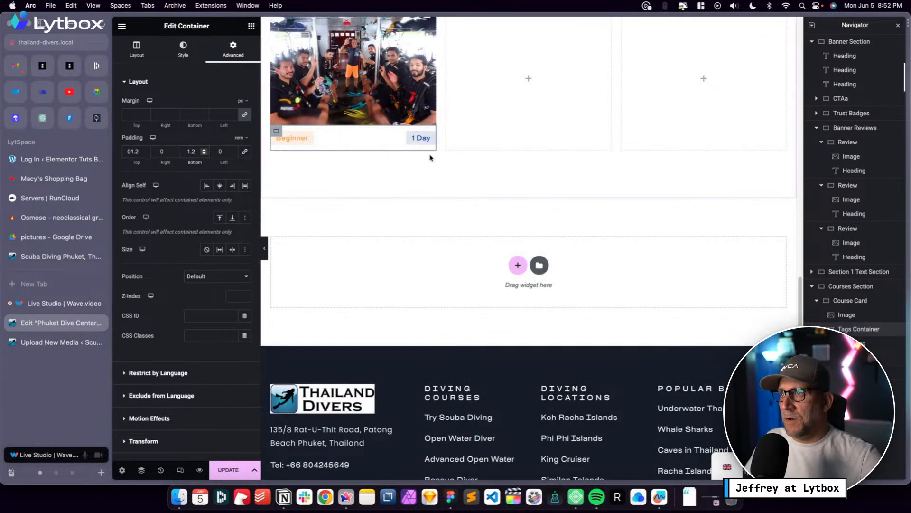
click(219, 467)
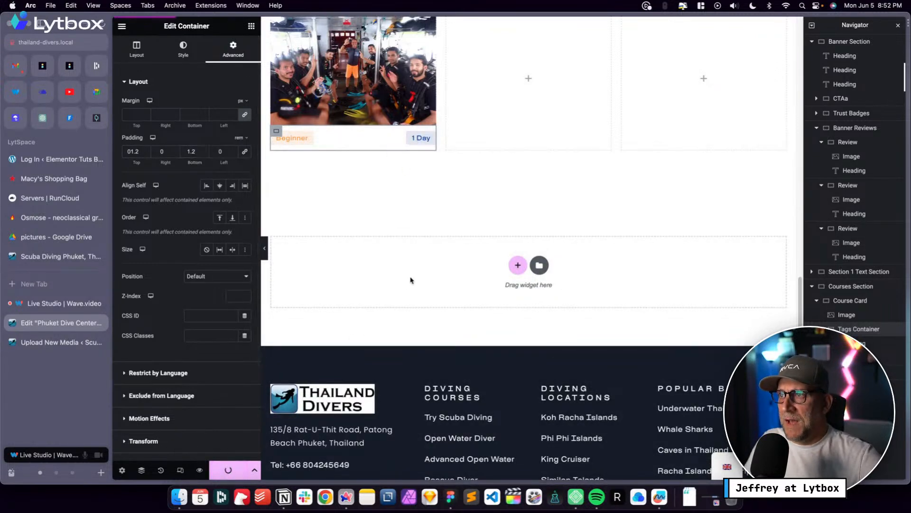
Add a Heading widget to the first course card, directly below the Beginner and 1 Day tags
scroll(421, 279, up, 3)
scroll(422, 279, up, 1)
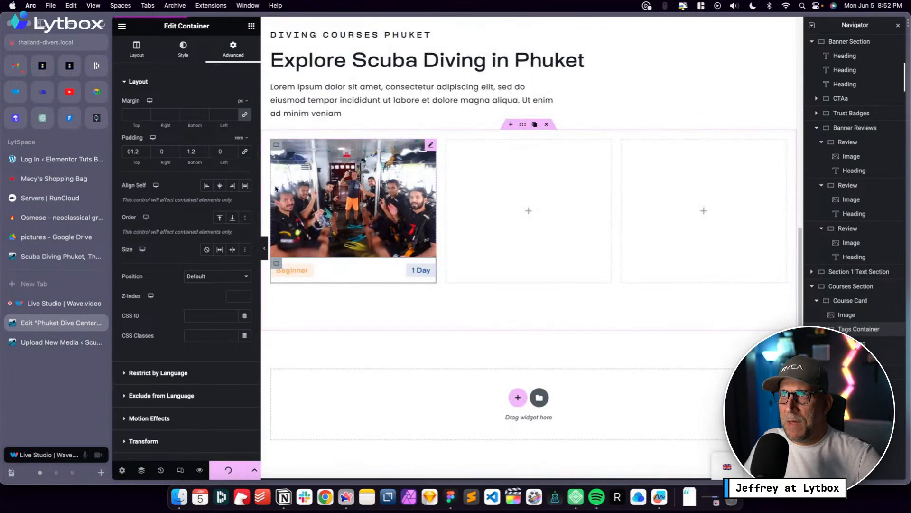
click(251, 26)
drag(155, 280, 317, 280)
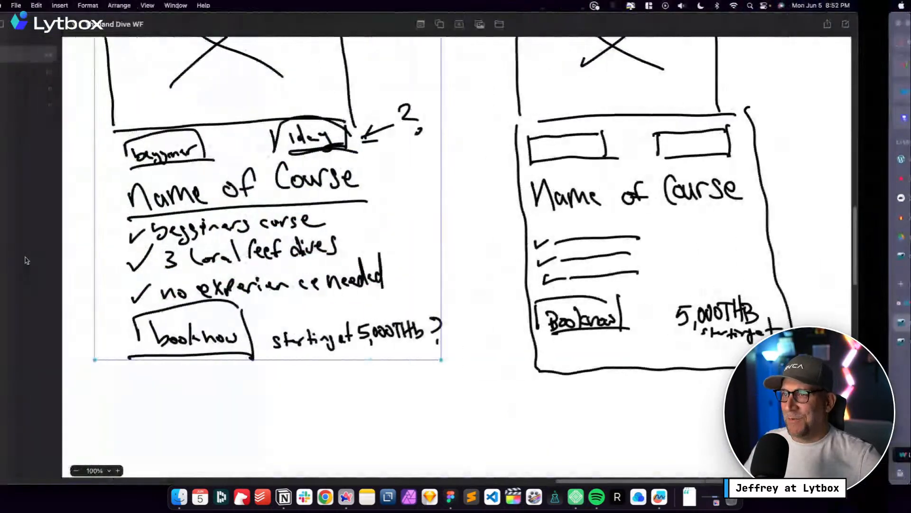
Review the course card and page layout sketches on the Thailand Dive WF board in Freeform, and return to the browser
scroll(307, 280, up, 5)
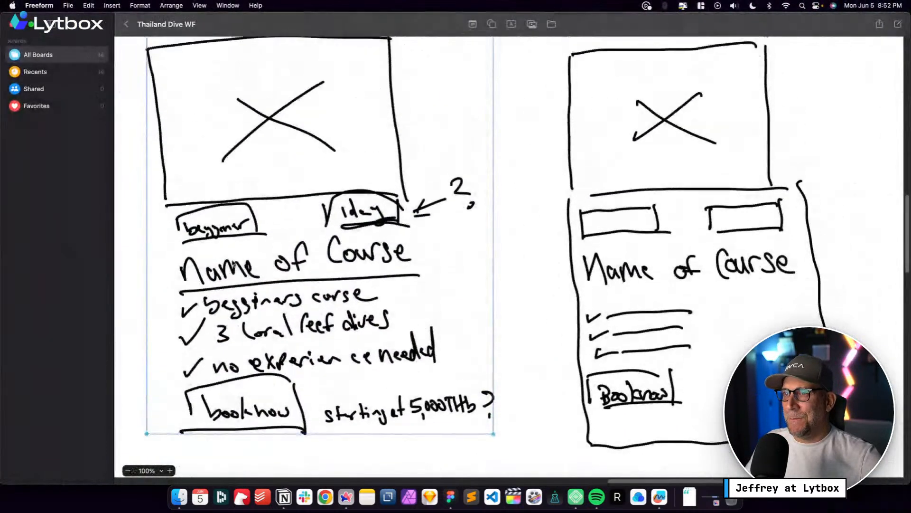
click(128, 470)
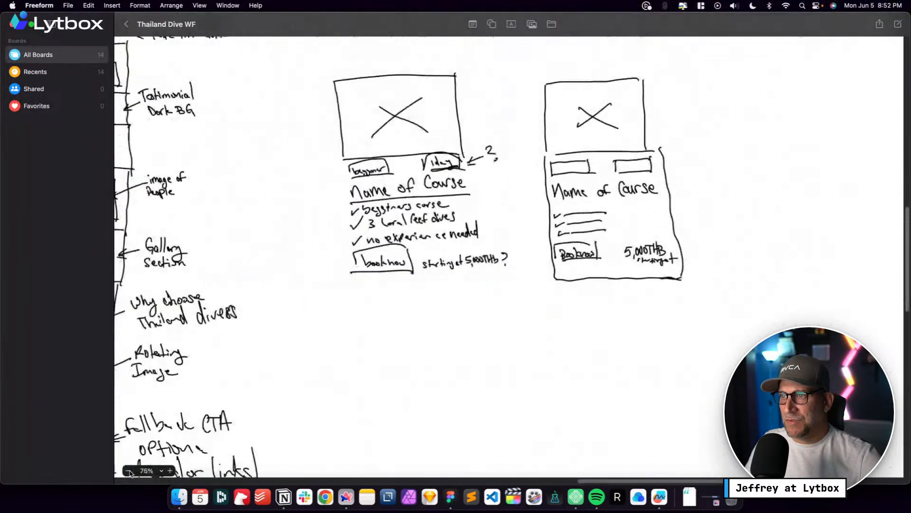
scroll(508, 258, left, 5)
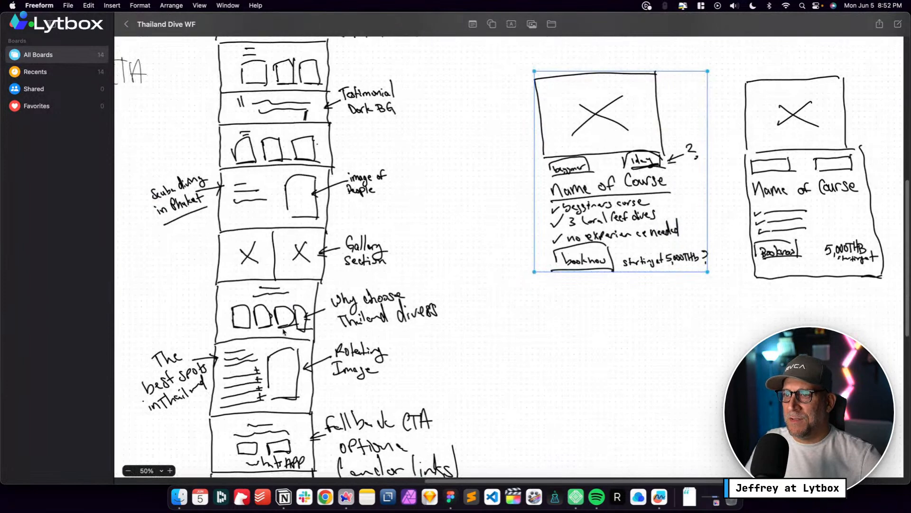
scroll(298, 313, down, 4)
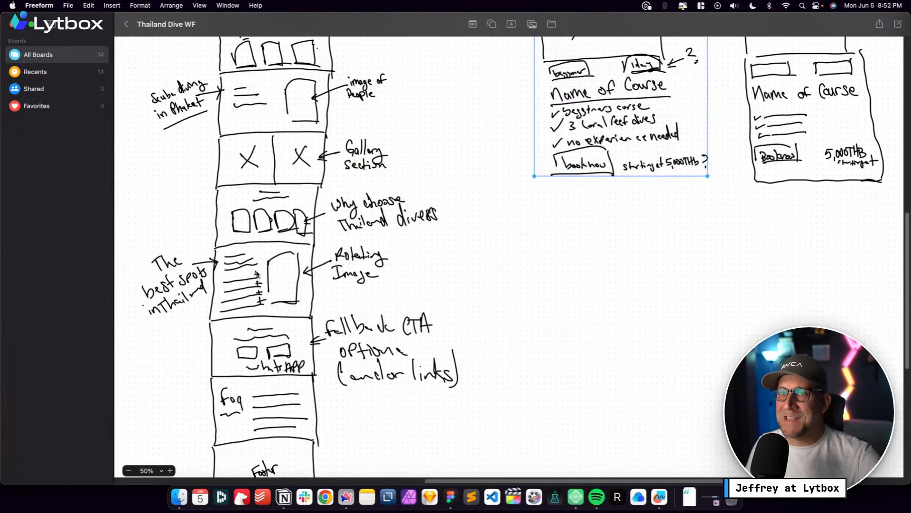
key(ctrl+Right)
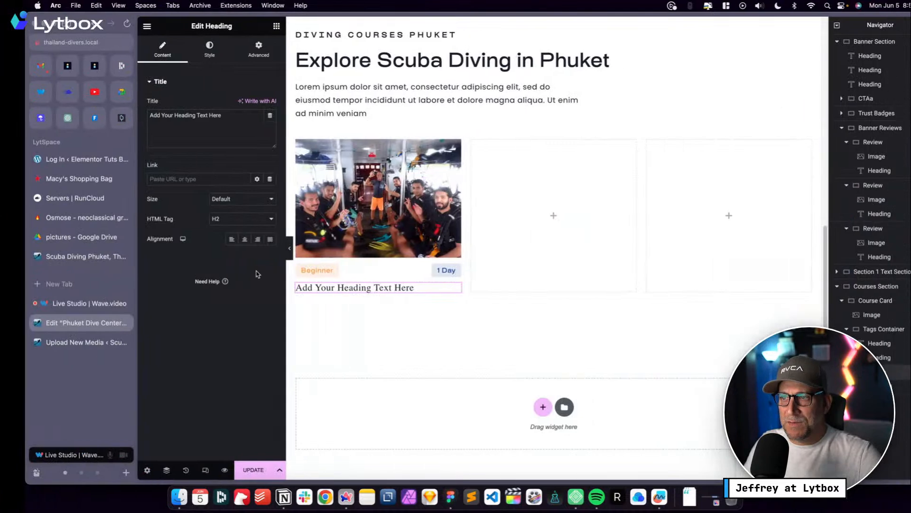
Inspect the HTML heading tag of "Discover Scuba Diving" in the existing site's One Day card
click(66, 257)
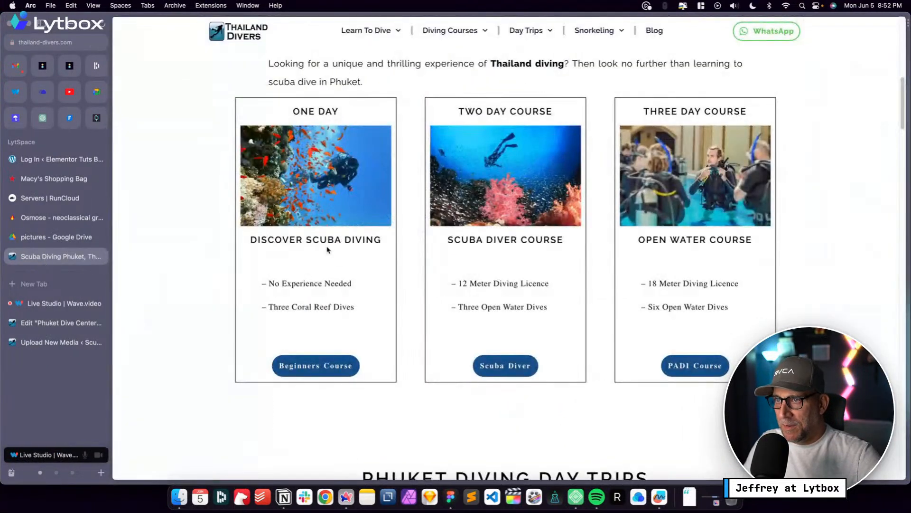
drag(385, 243, 250, 241)
right_click(277, 240)
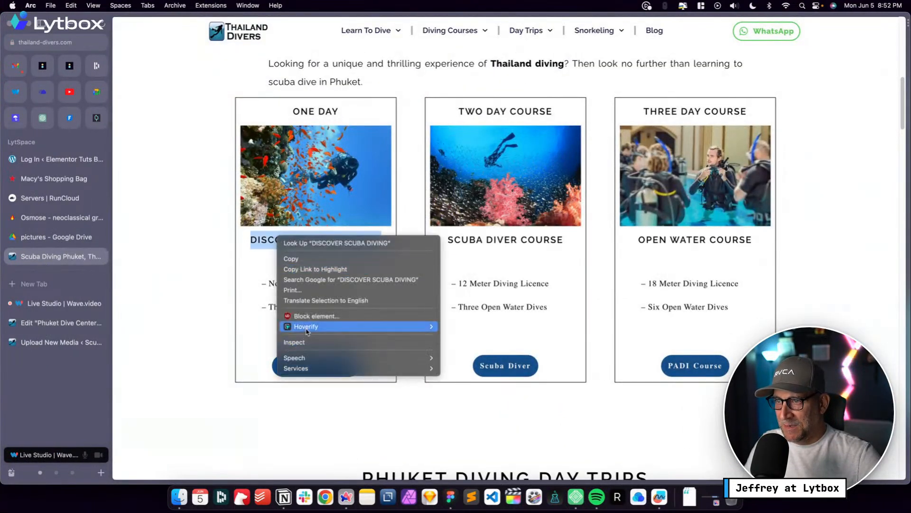
click(299, 342)
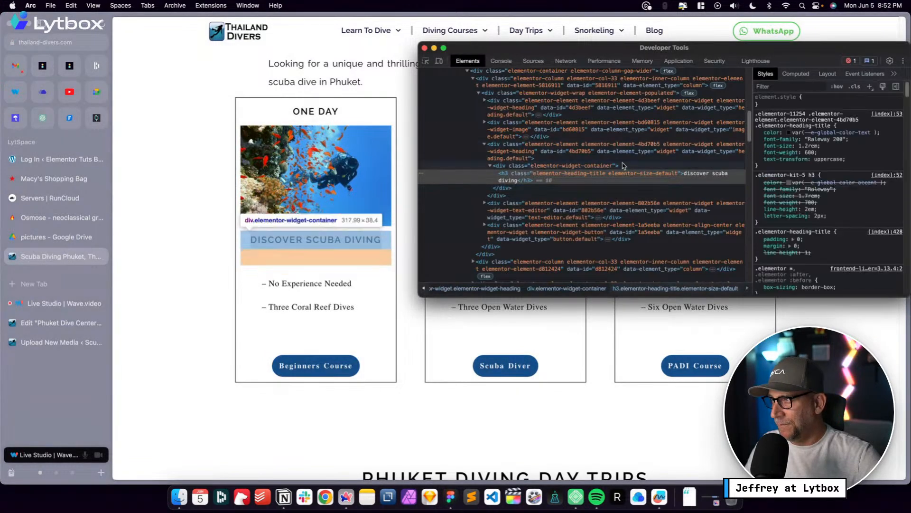
click(377, 236)
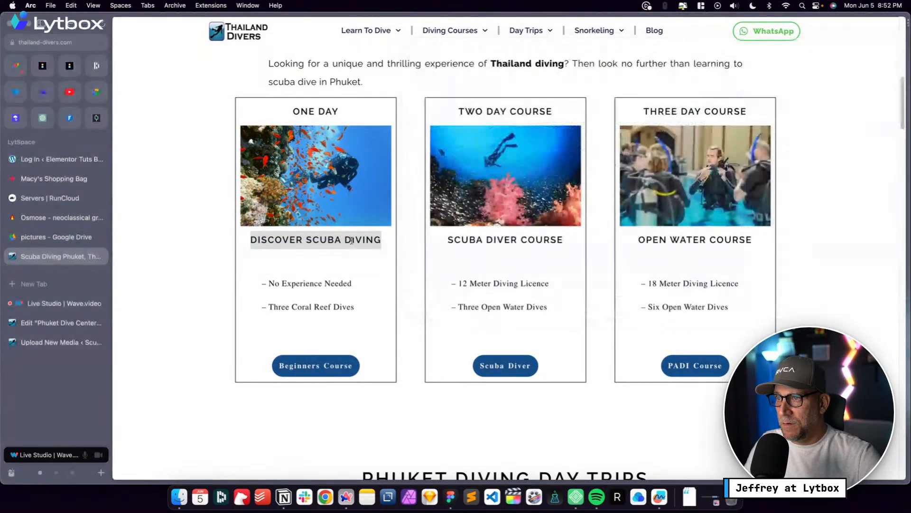
click(378, 239)
drag(378, 238, 256, 240)
right_click(256, 239)
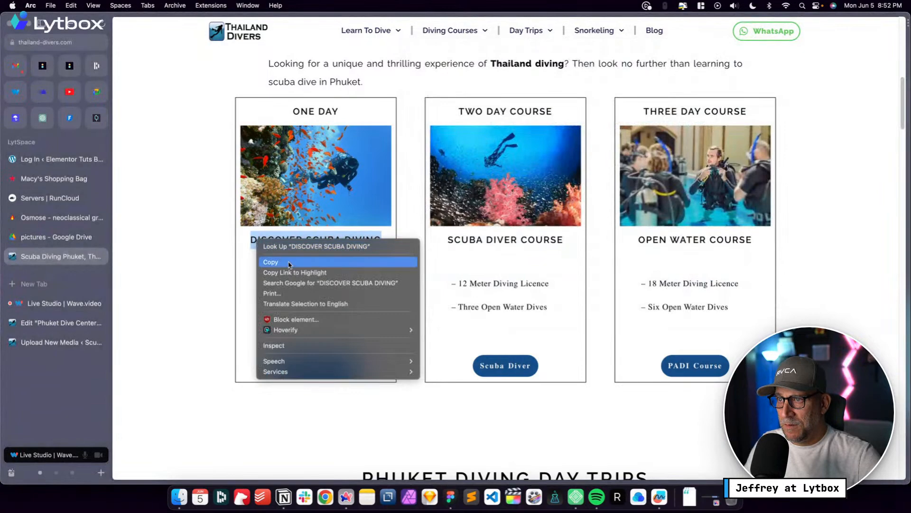
click(279, 345)
click(29, 323)
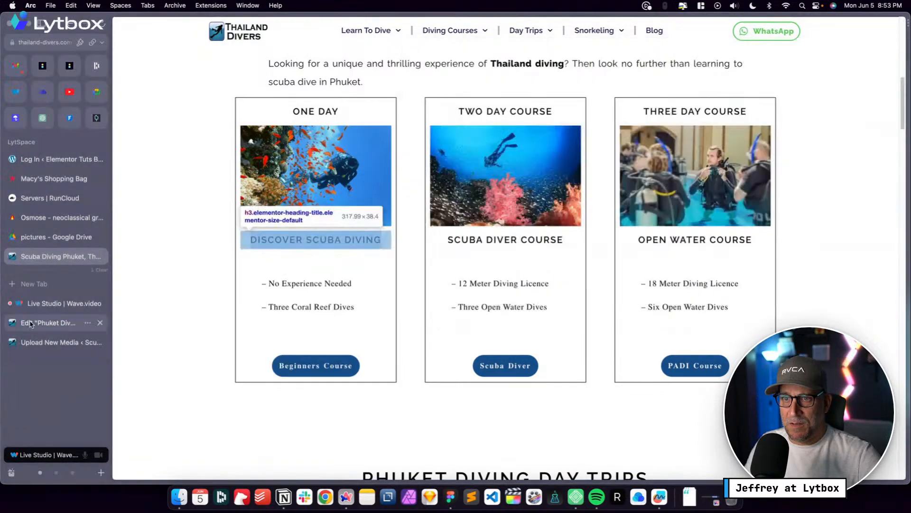
click(49, 324)
drag(203, 115, 126, 115)
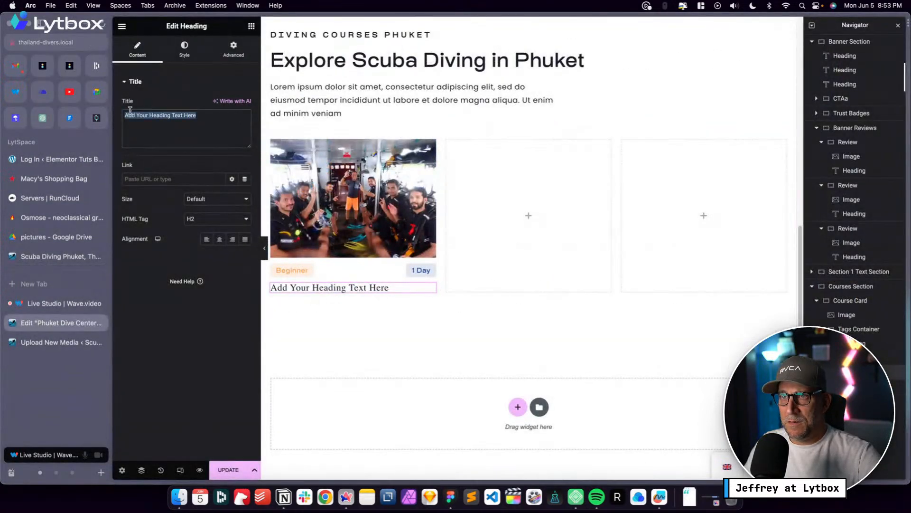
key(super+v)
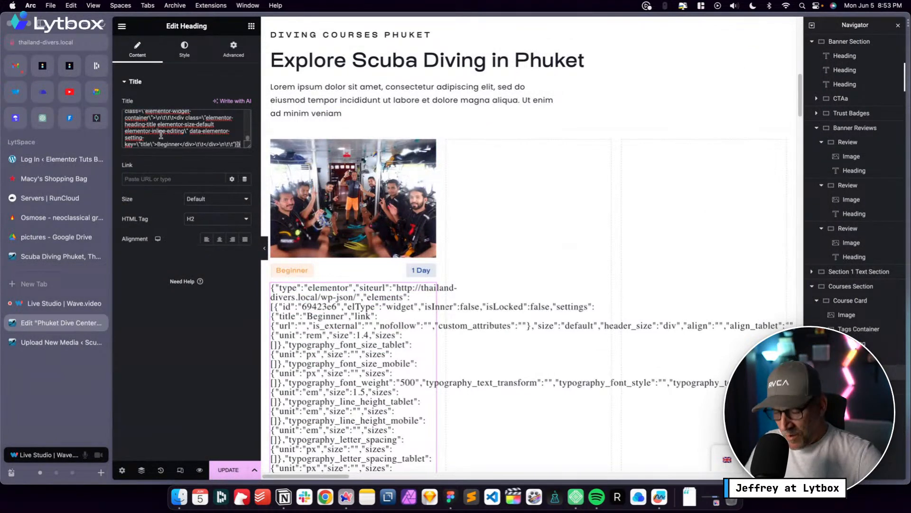
key(super+z)
Copy the course name "DISCOVER SCUBA DIVING" from the existing site's One Day card into the first course card's heading
click(57, 257)
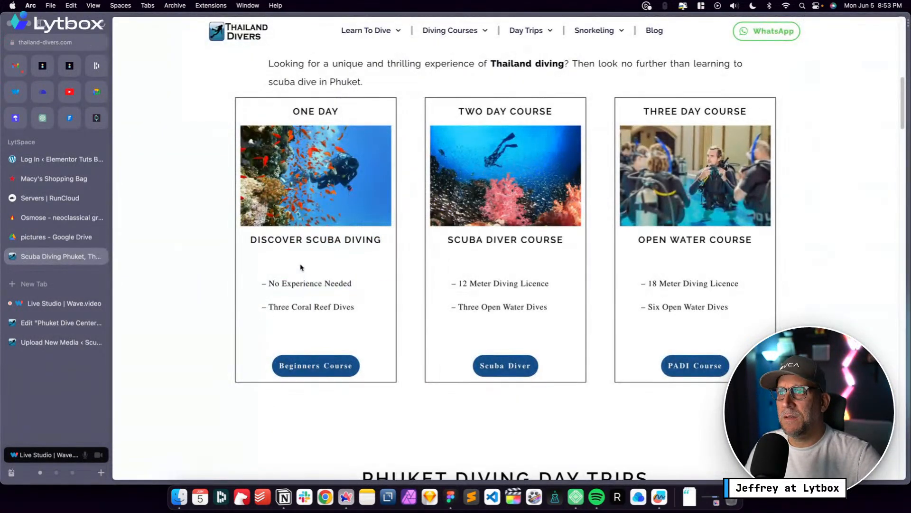
drag(394, 233, 251, 240)
key(super+c)
right_click(257, 239)
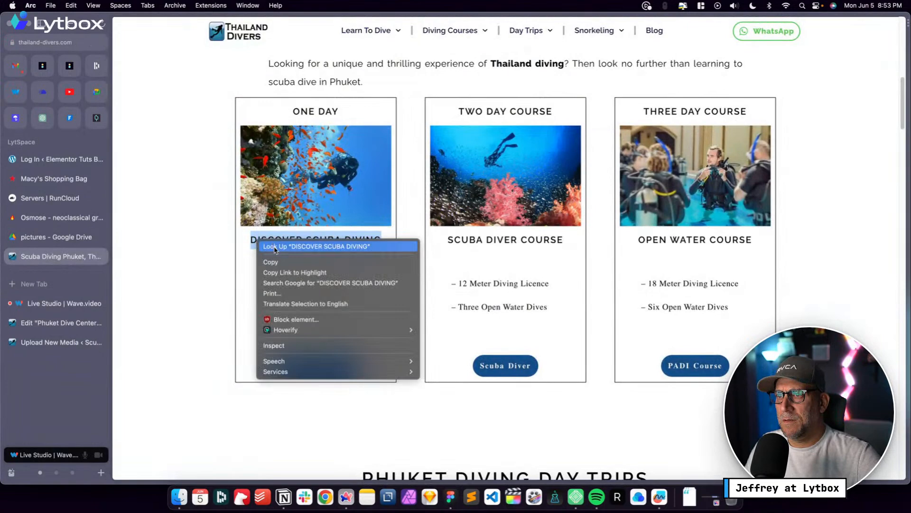
click(275, 345)
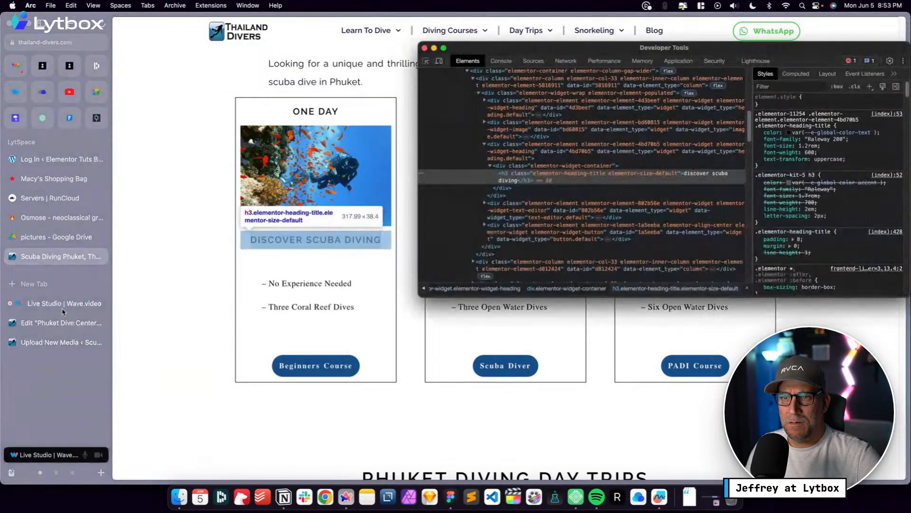
click(426, 49)
right_click(304, 236)
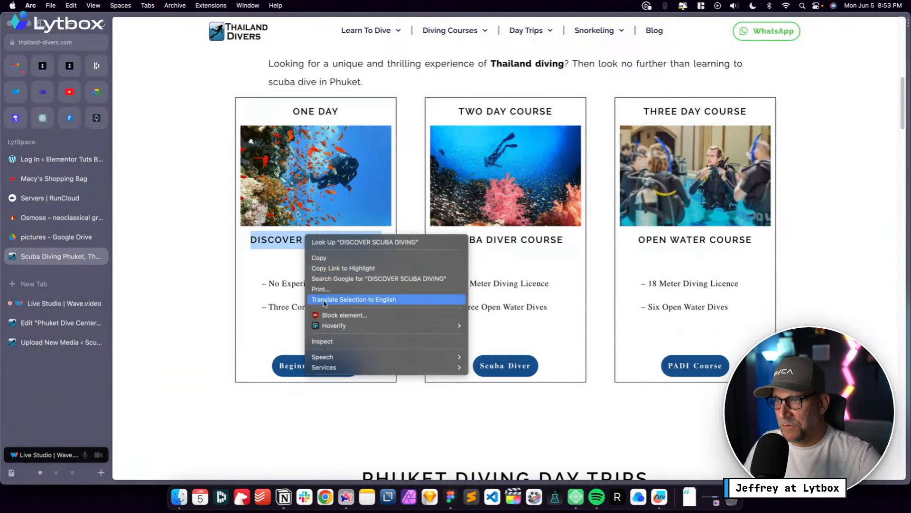
click(287, 245)
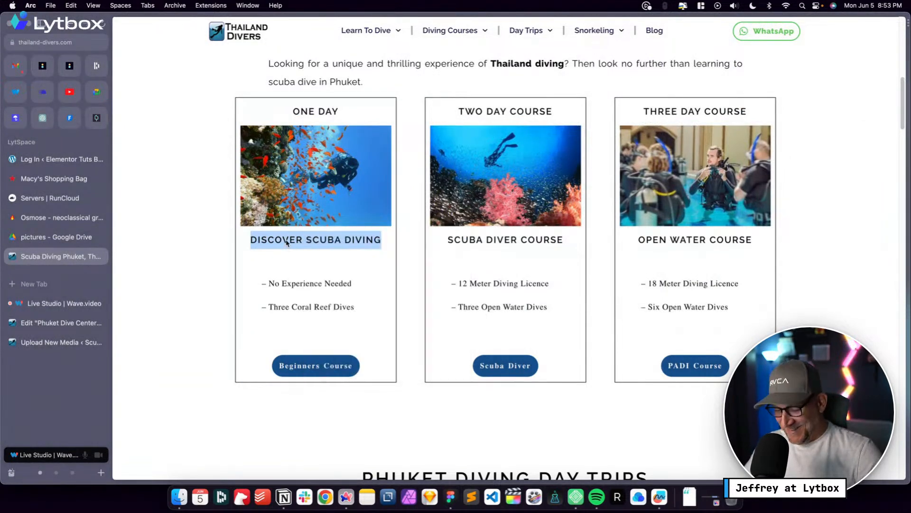
click(57, 322)
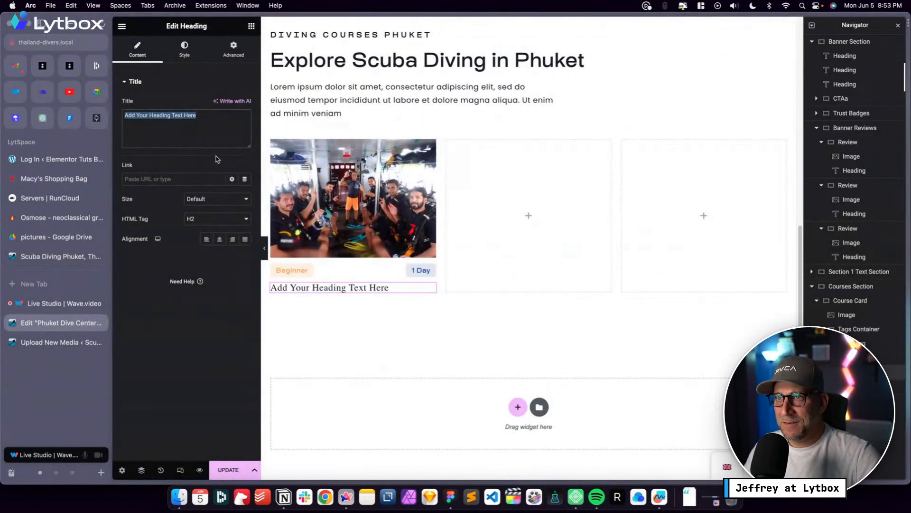
click(208, 115)
key(super+a)
key(super+v)
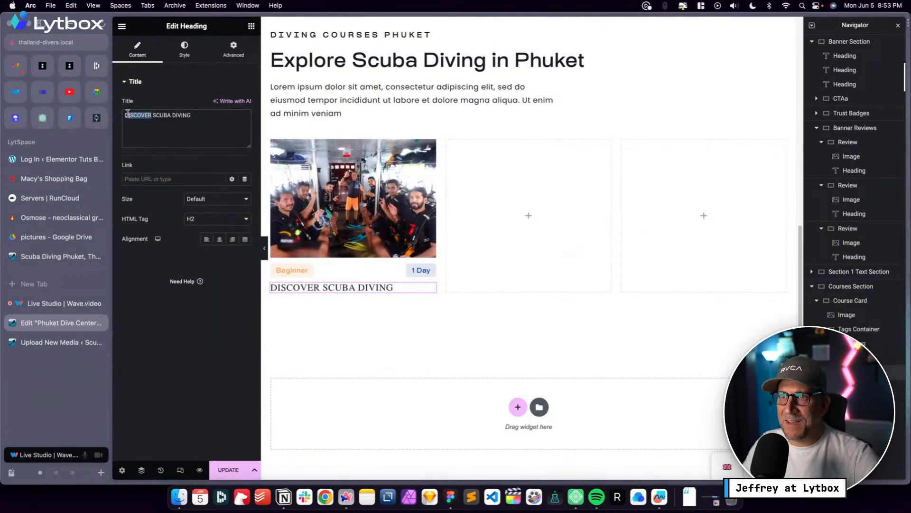
Rewrite the first course card's heading in title case as "Discover Scuba Diving"
text(Discover)
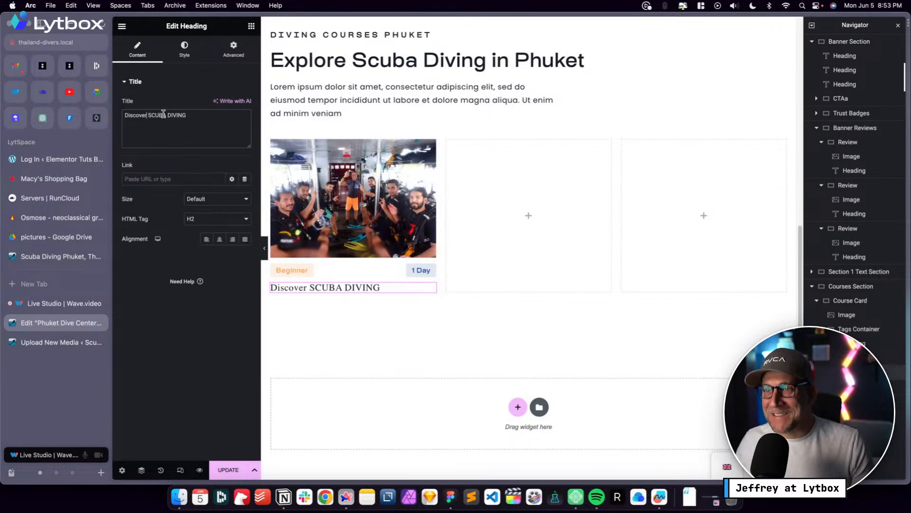
key(BackSpace)
key(BackSpace)
key(BackSpace)
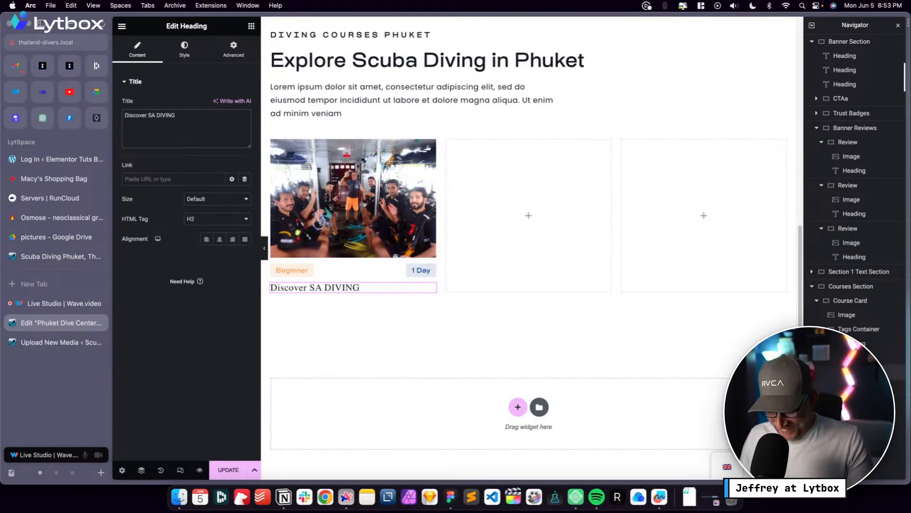
text(cuba)
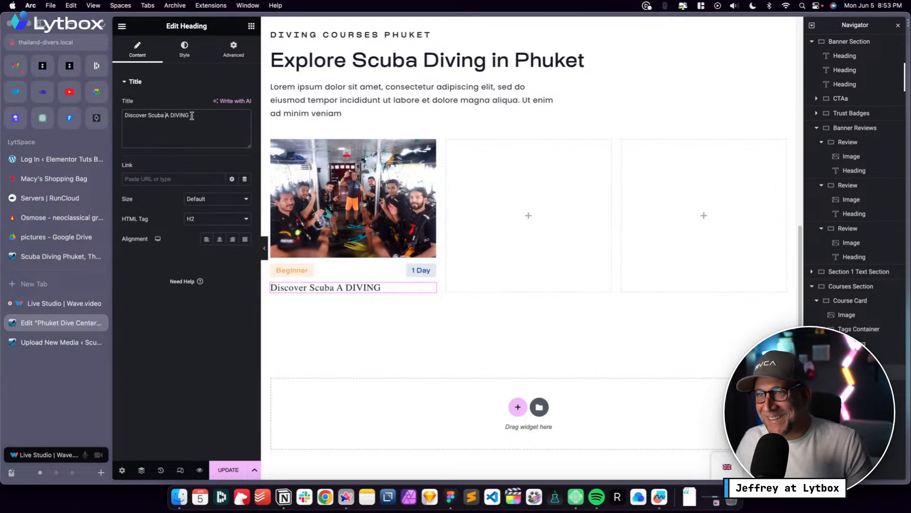
drag(192, 116, 167, 116)
text(D)
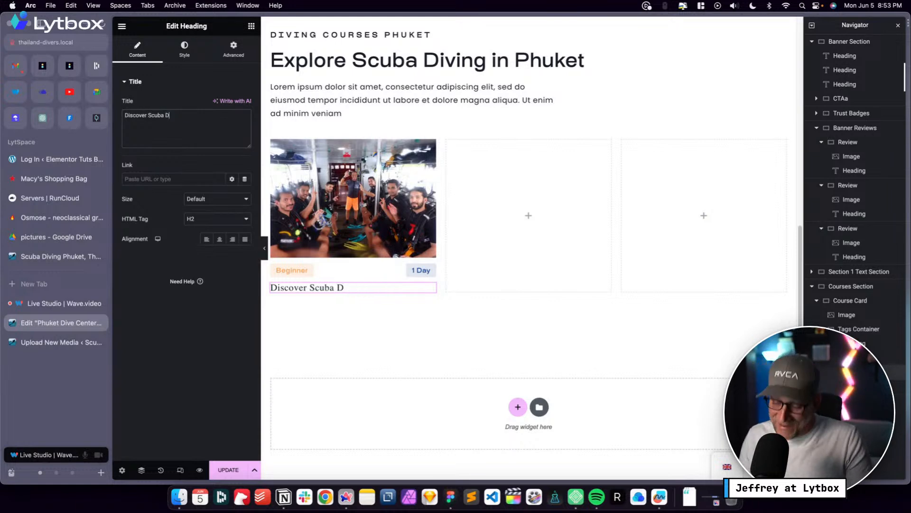
text(iving)
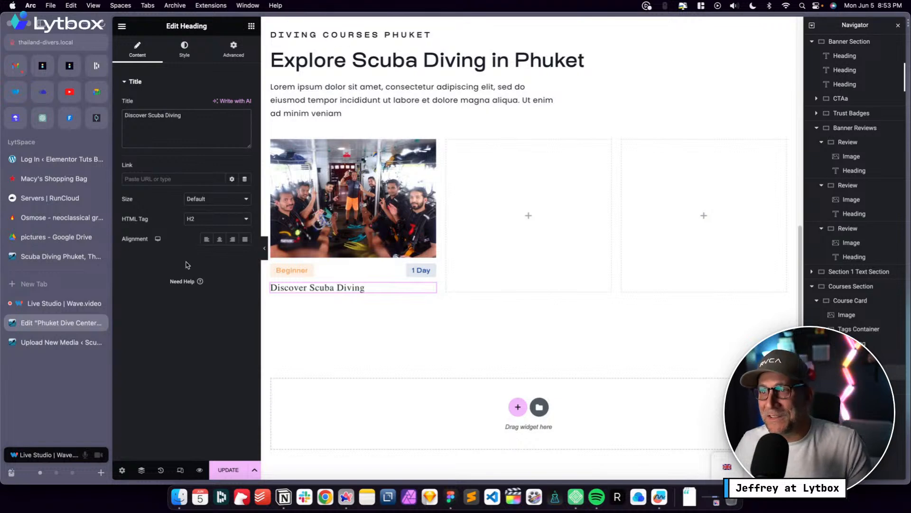
Apply a global text colour and a global title font to the "Discover Scuba Diving" heading
click(184, 48)
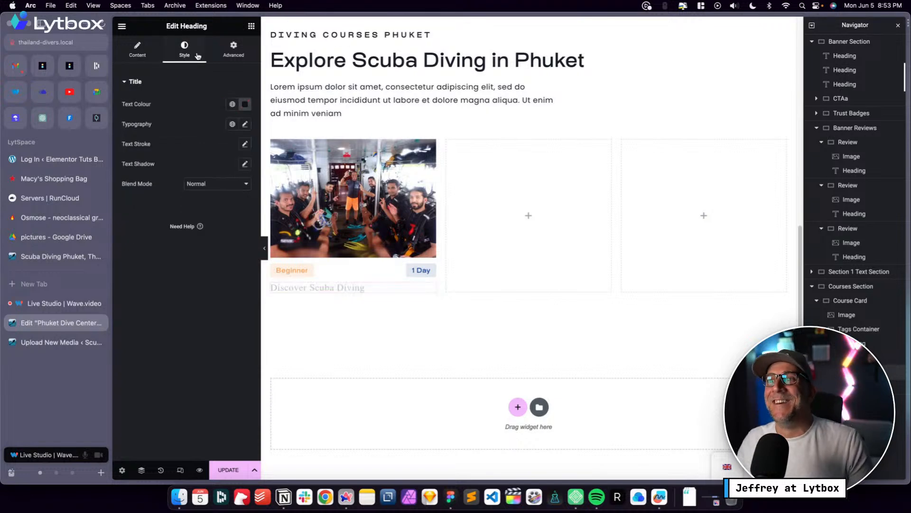
click(232, 104)
click(148, 180)
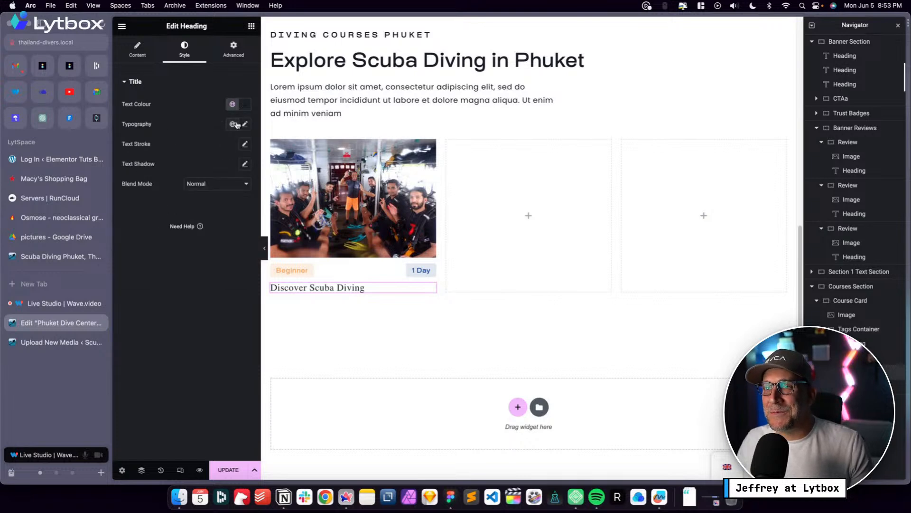
click(232, 124)
scroll(189, 239, down, 1)
scroll(189, 239, down, 2)
click(185, 239)
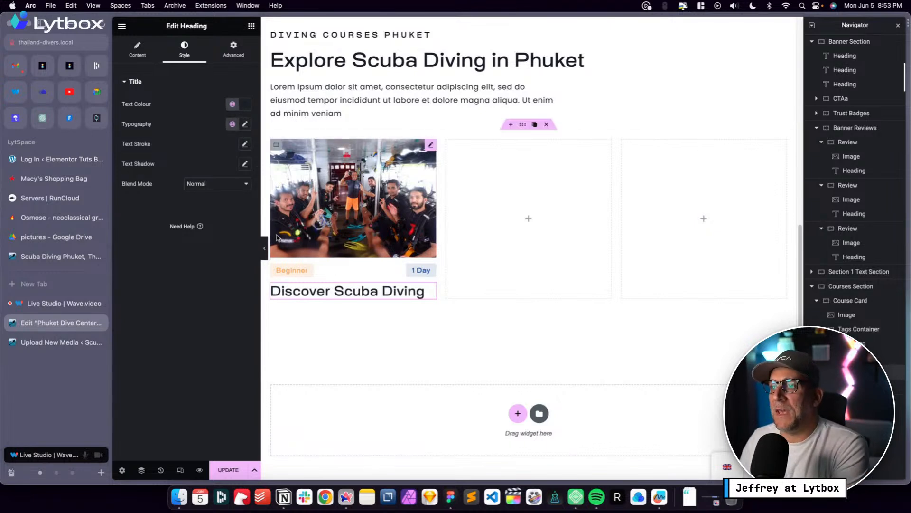
Open the Brand Styles page in Elementor and examine its title font sizes, selecting the Title S sample
scroll(359, 293, up, 1)
scroll(359, 292, up, 2)
click(61, 342)
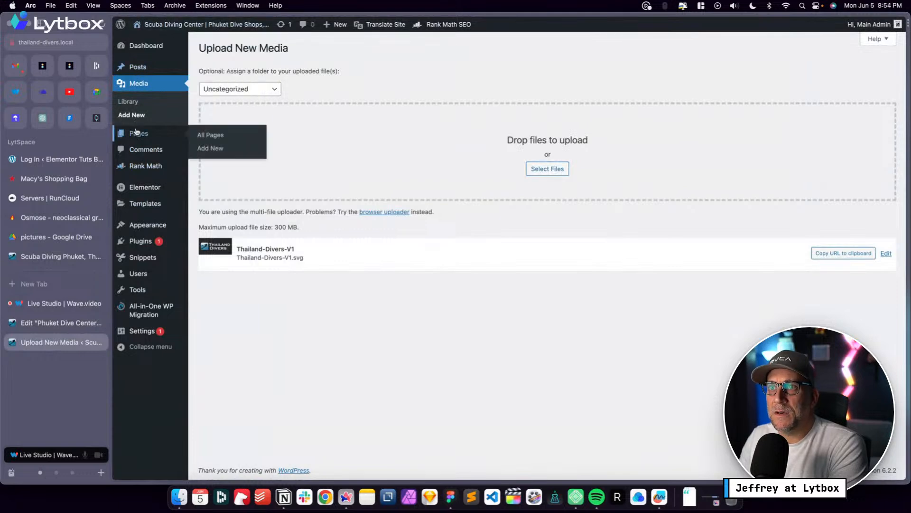
click(203, 133)
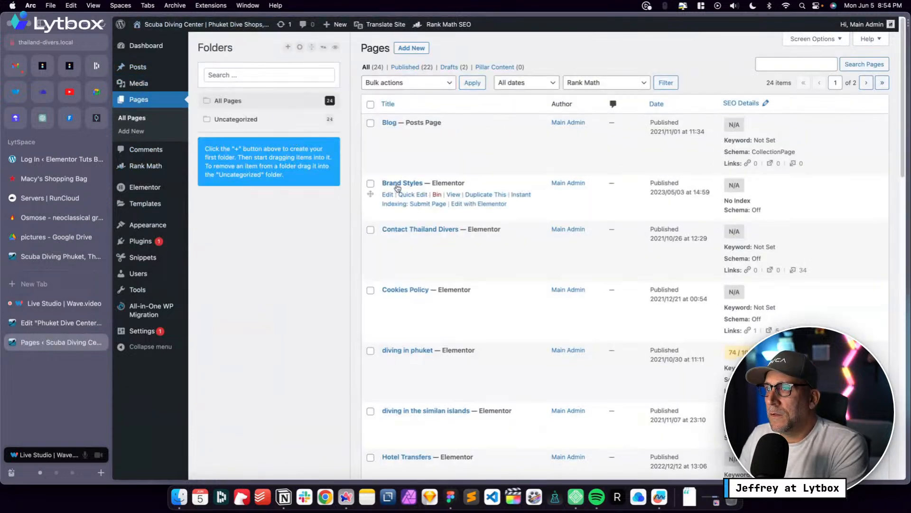
click(398, 185)
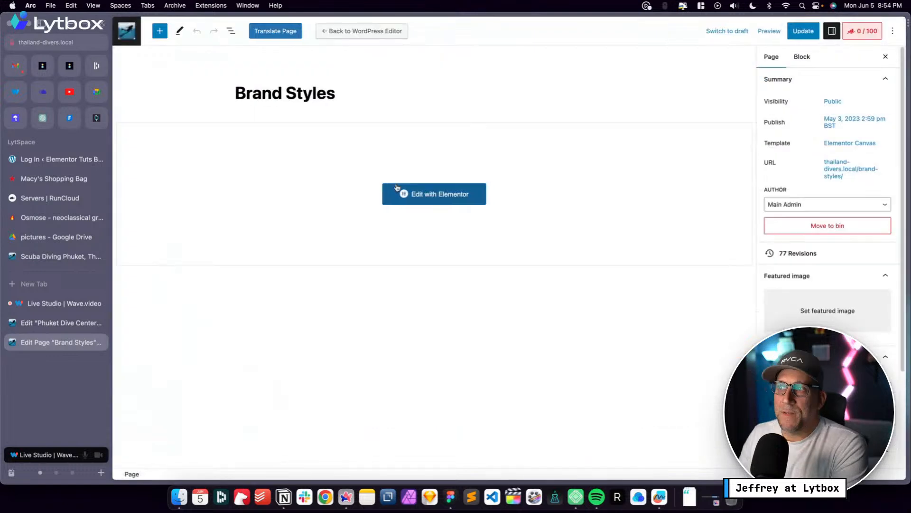
click(402, 189)
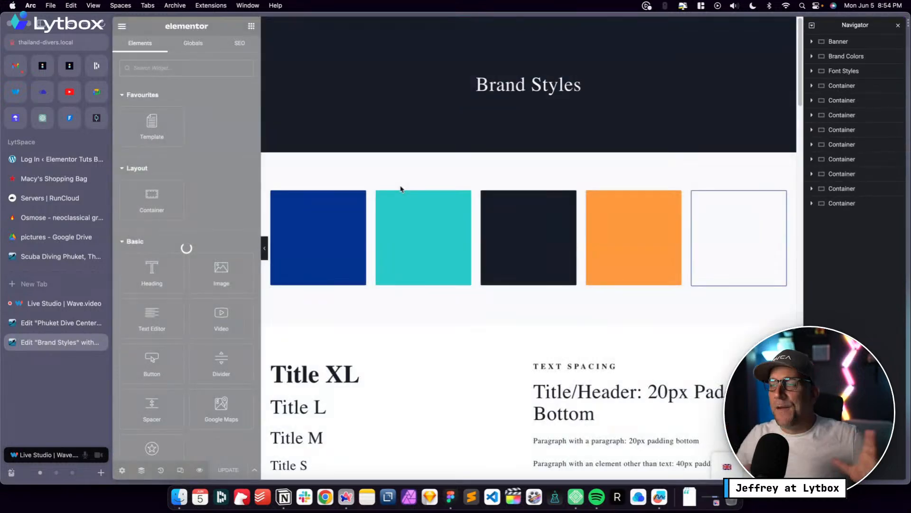
scroll(380, 315, down, 5)
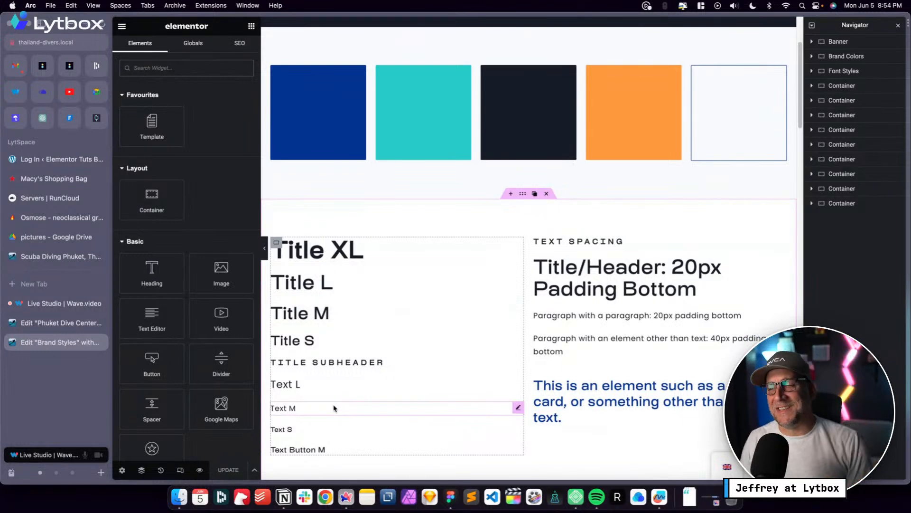
click(337, 344)
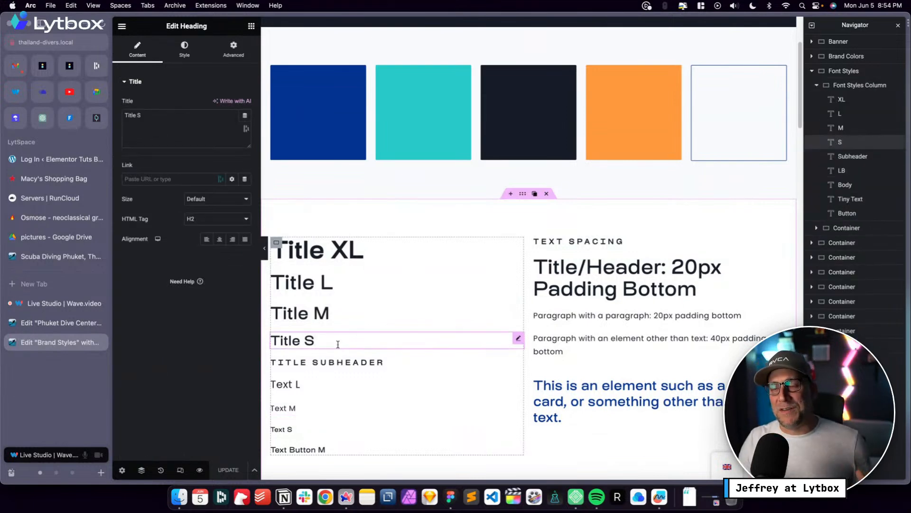
Return to the Phuket dive page, check the "Discover Scuba Diving" heading's typography settings and reapply a global title font
click(61, 322)
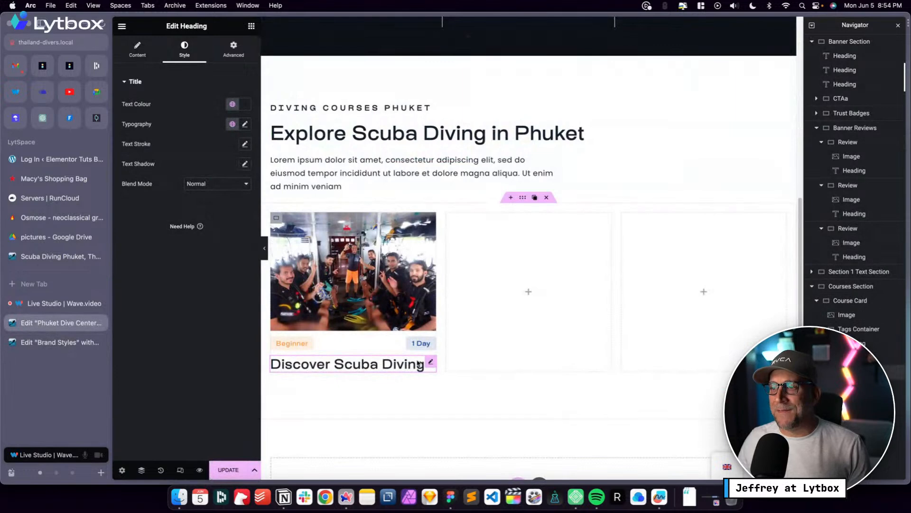
click(245, 124)
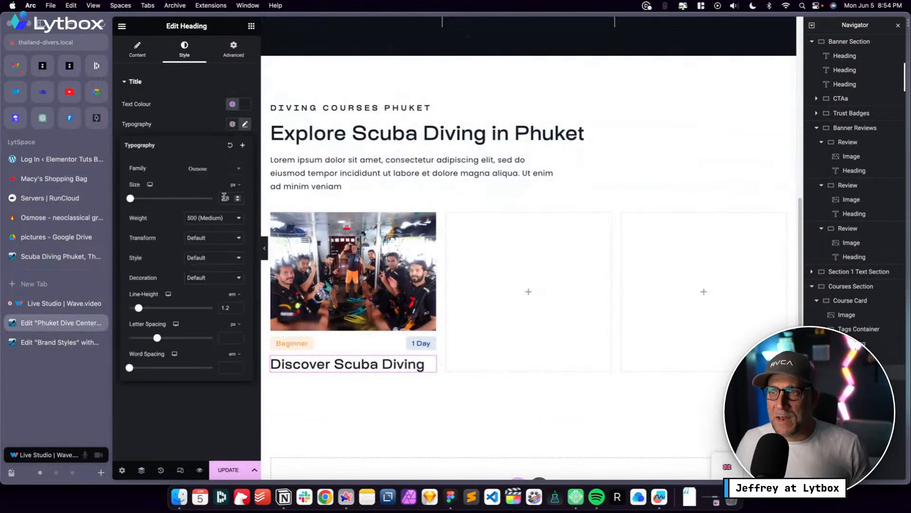
click(232, 124)
scroll(202, 231, down, 5)
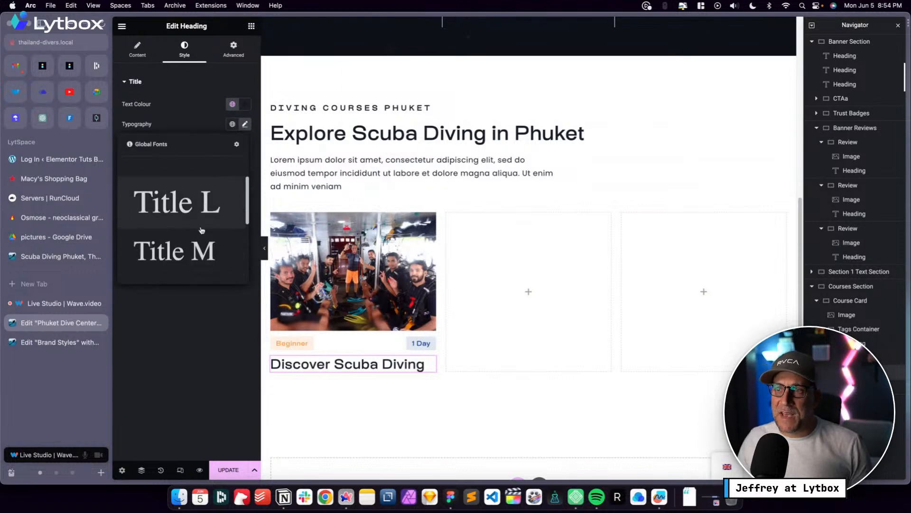
click(197, 241)
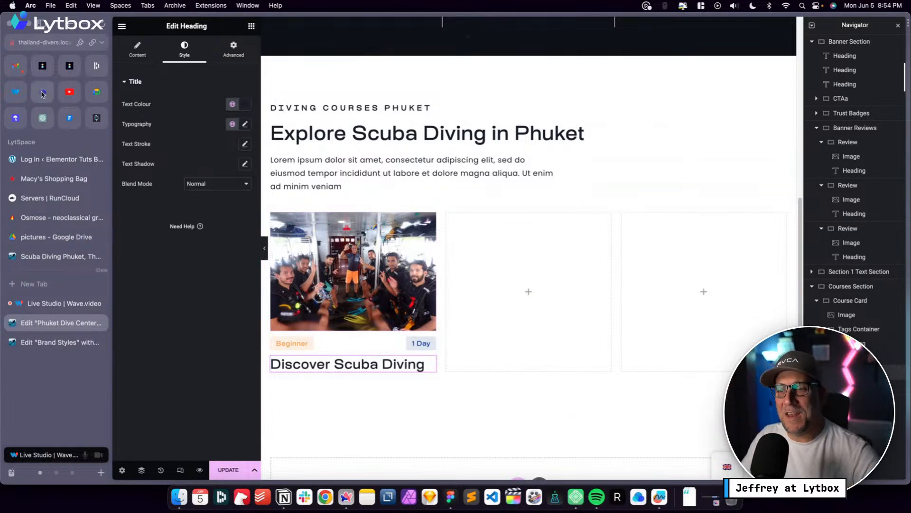
click(62, 304)
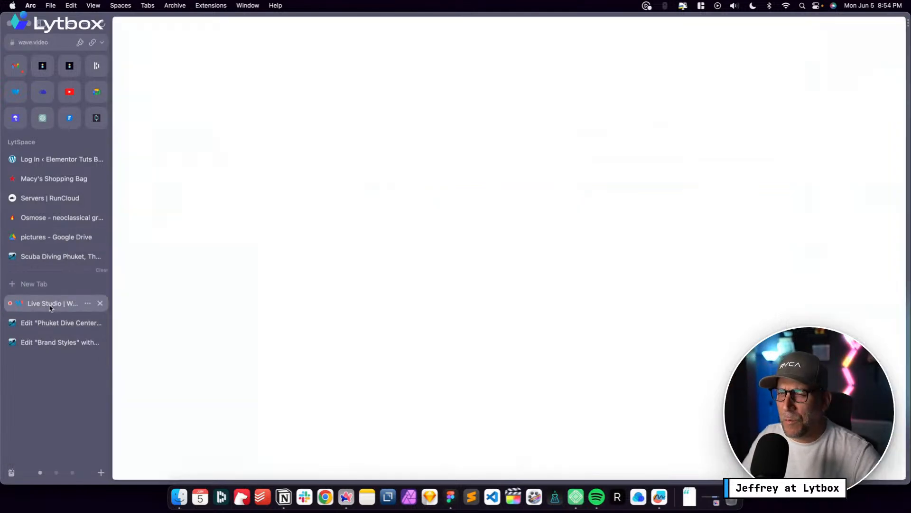
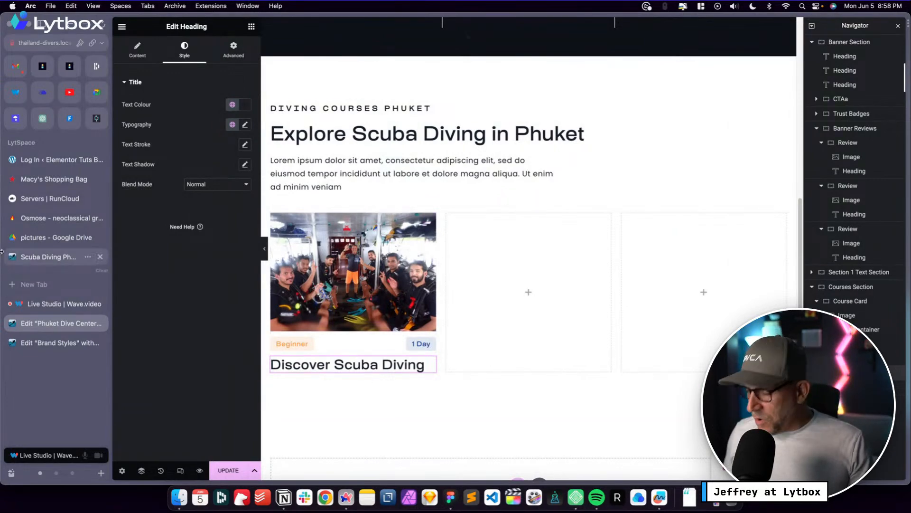
Review what follows the course name in the Freeform course card sketches, and return to the page editor
key(ctrl+Left)
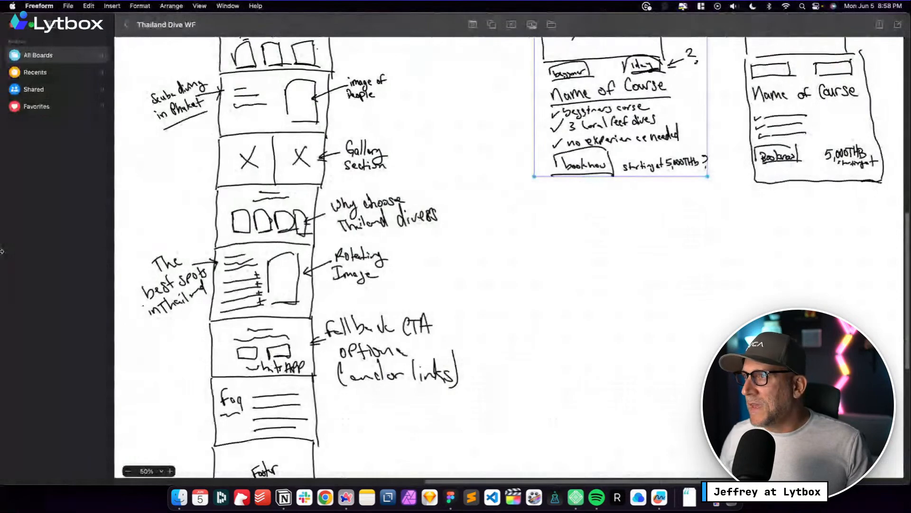
scroll(715, 169, right, 5)
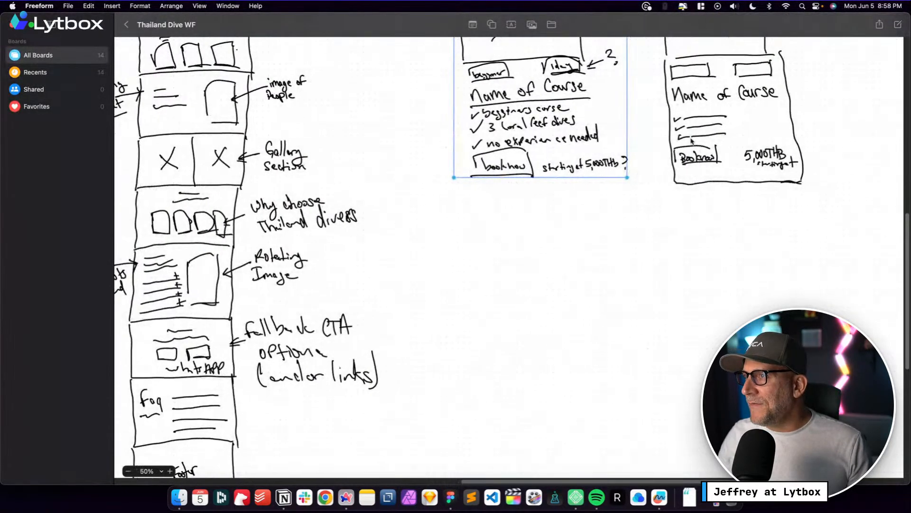
key(ctrl+Right)
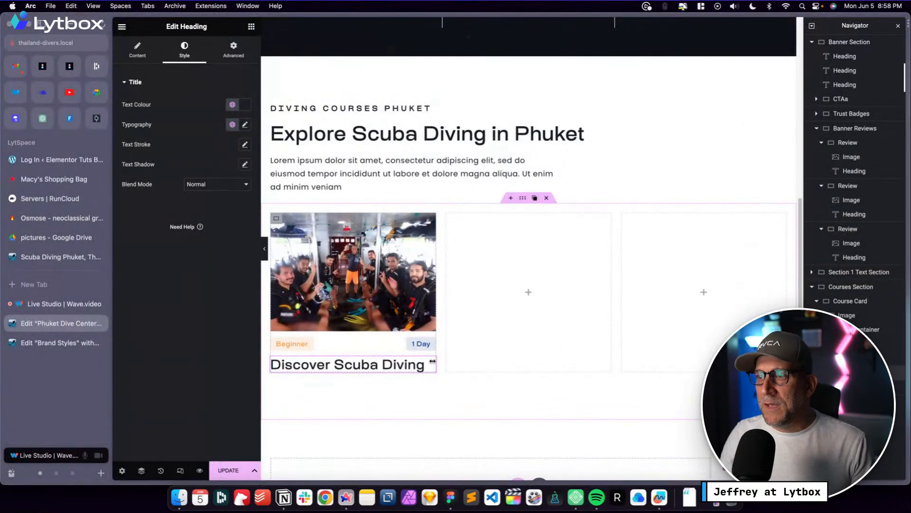
Add an Icon List below the "Discover Scuba Diving" heading and remove its second and third items
click(251, 26)
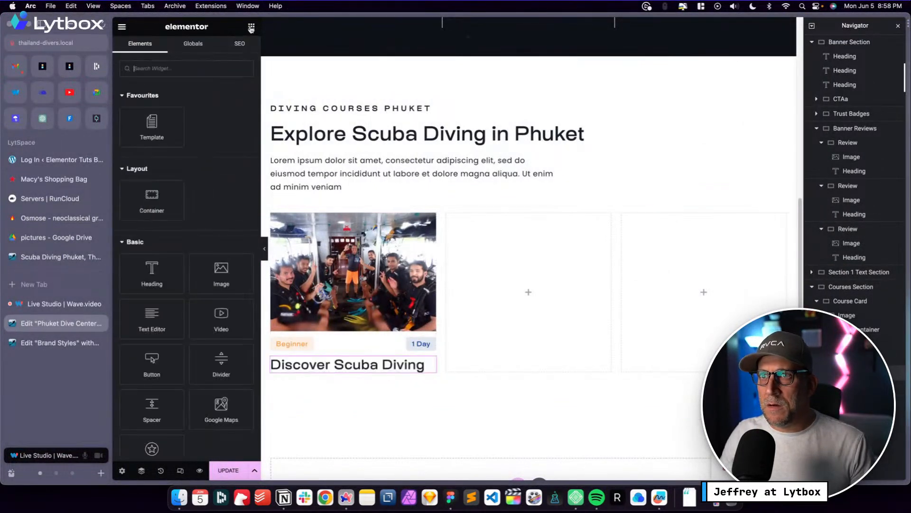
text(icon)
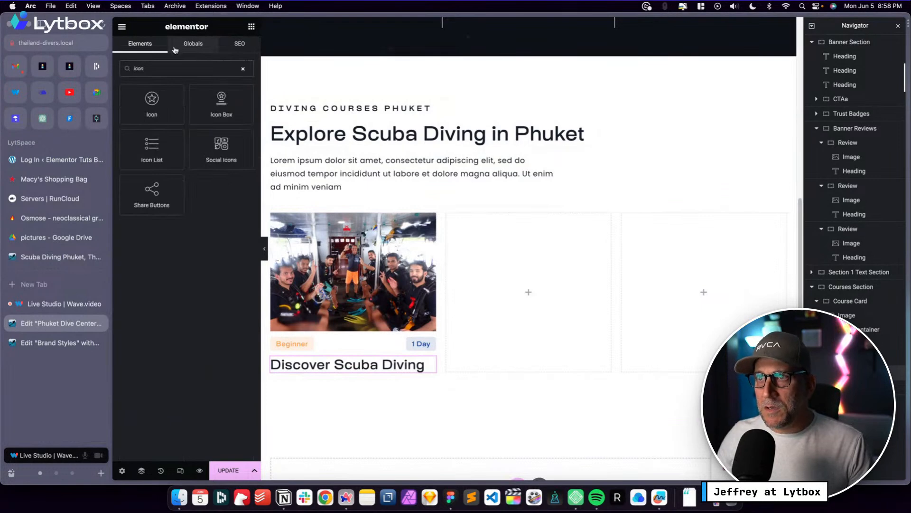
drag(142, 147, 304, 372)
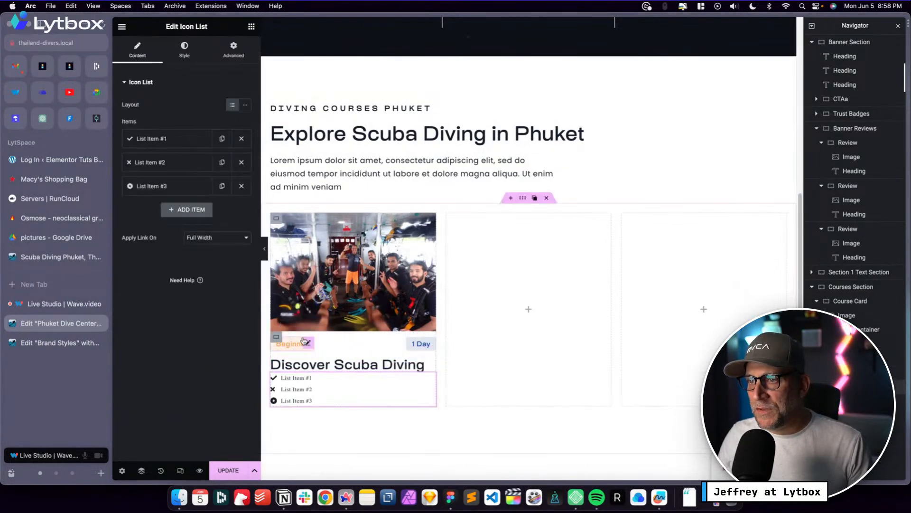
click(242, 162)
click(242, 162)
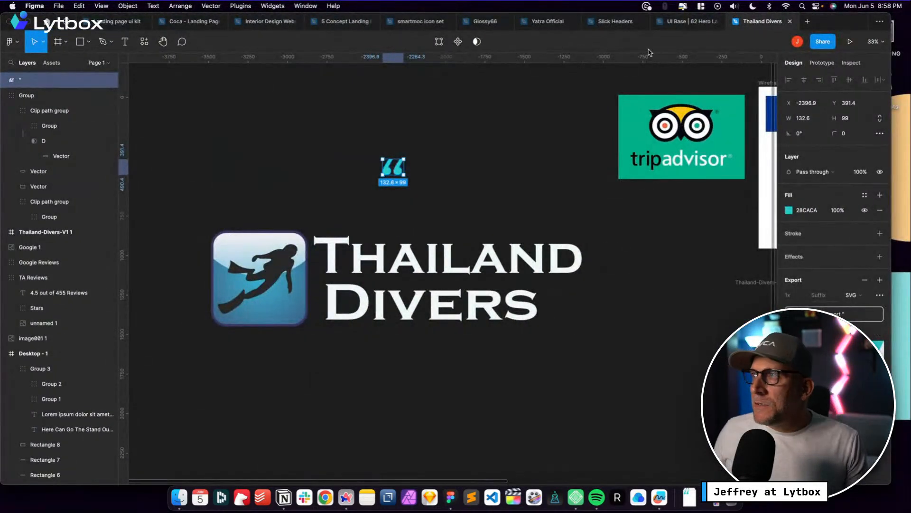
Switch to Figma and look through the outline icons in the smartmoc icon set for a suitable list icon
click(688, 23)
click(614, 22)
click(396, 24)
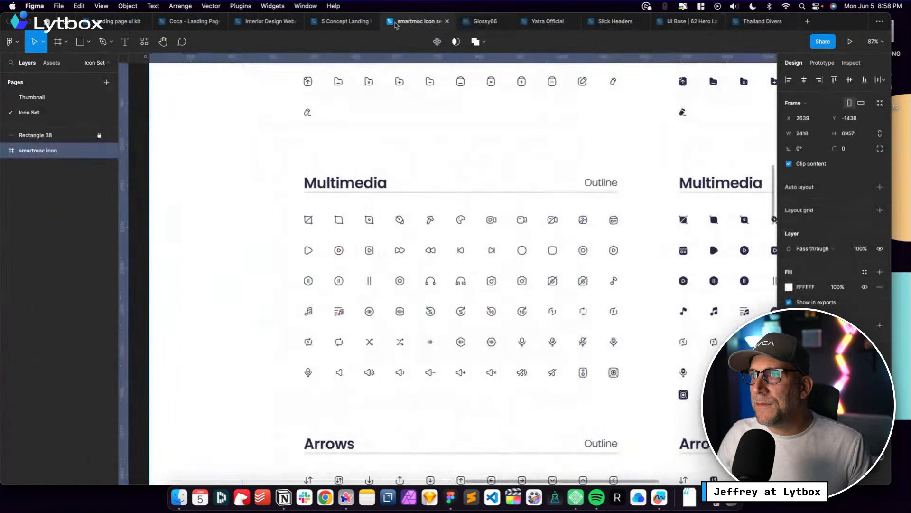
scroll(452, 142, down, 1)
scroll(452, 171, up, 10)
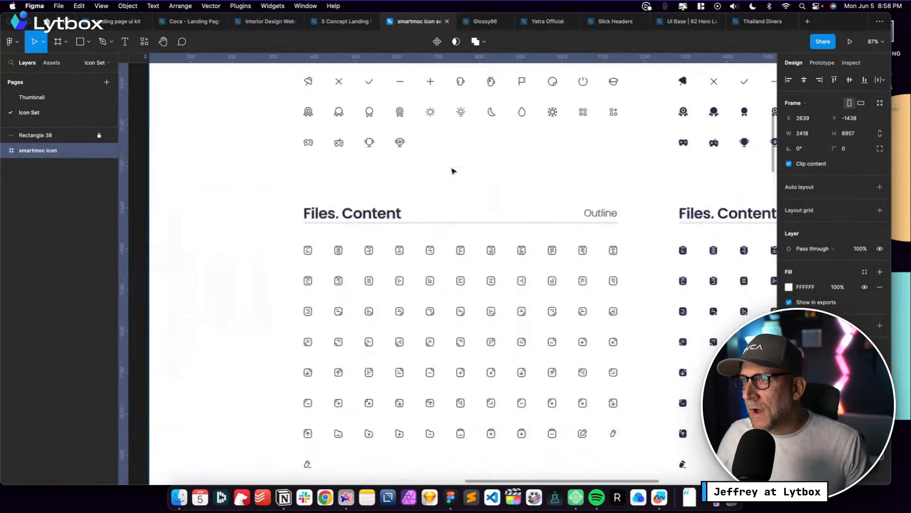
scroll(488, 224, up, 5)
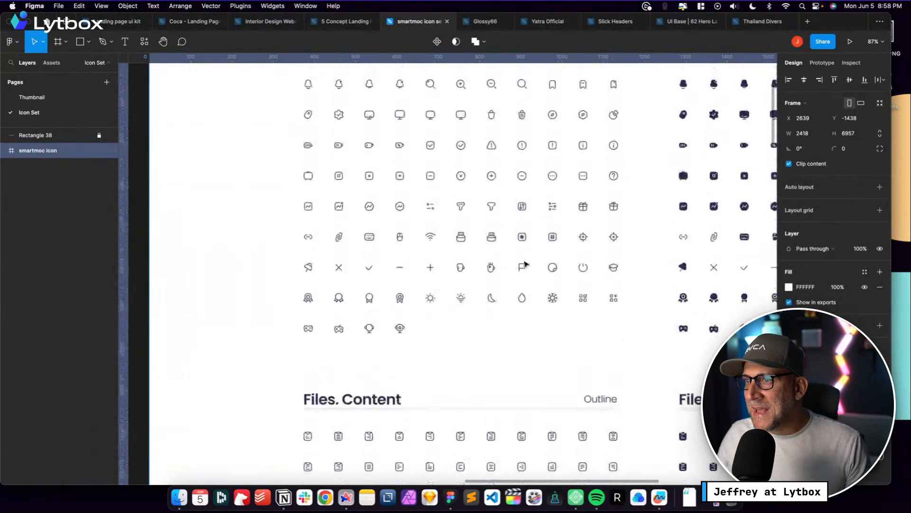
scroll(471, 268, up, 6)
scroll(519, 258, down, 8)
scroll(522, 259, up, 5)
scroll(498, 308, down, 2)
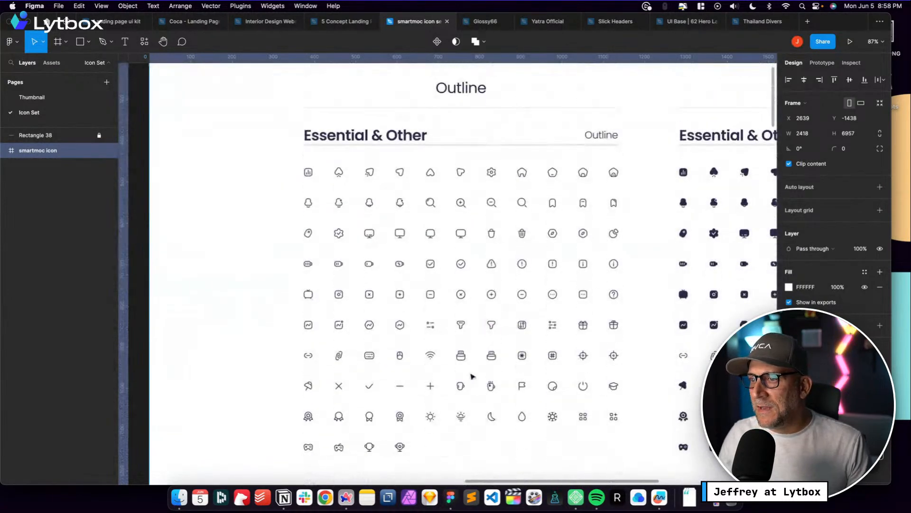
scroll(544, 423, right, 2)
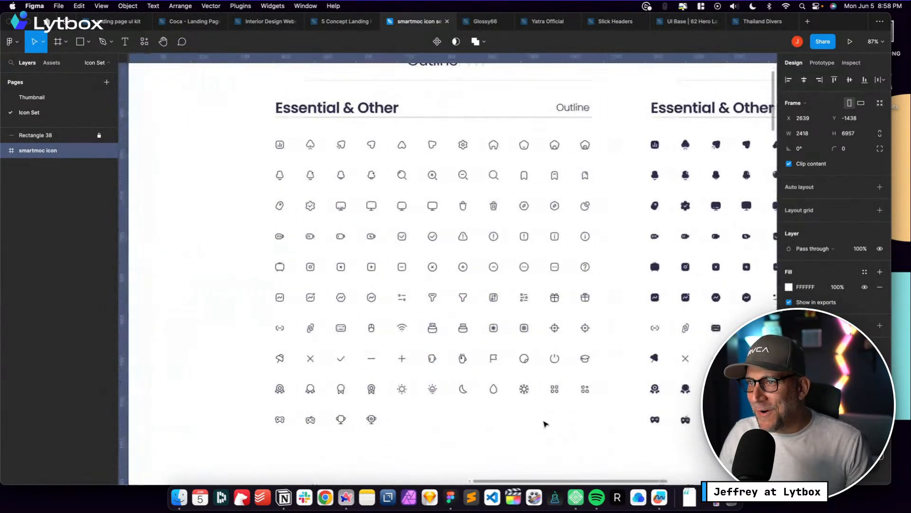
scroll(546, 423, down, 10)
scroll(584, 366, up, 1)
scroll(585, 366, down, 8)
scroll(597, 375, up, 2)
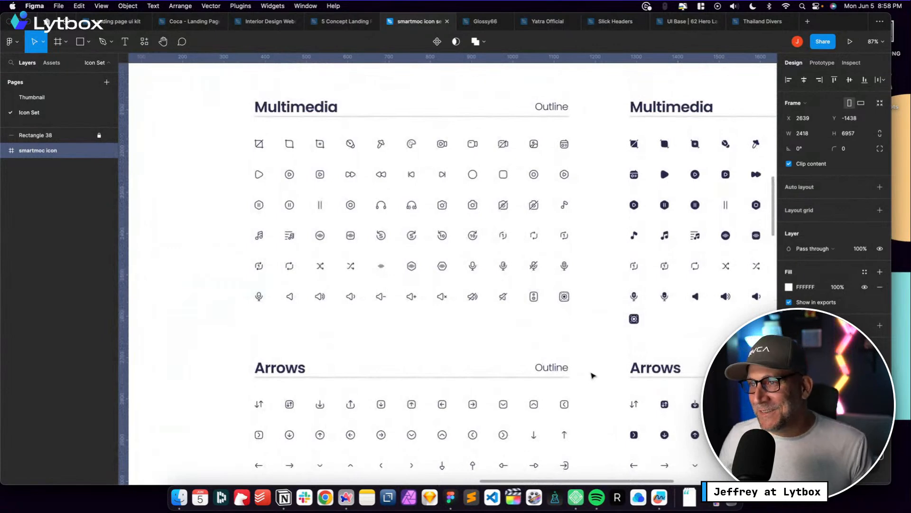
scroll(592, 376, down, 5)
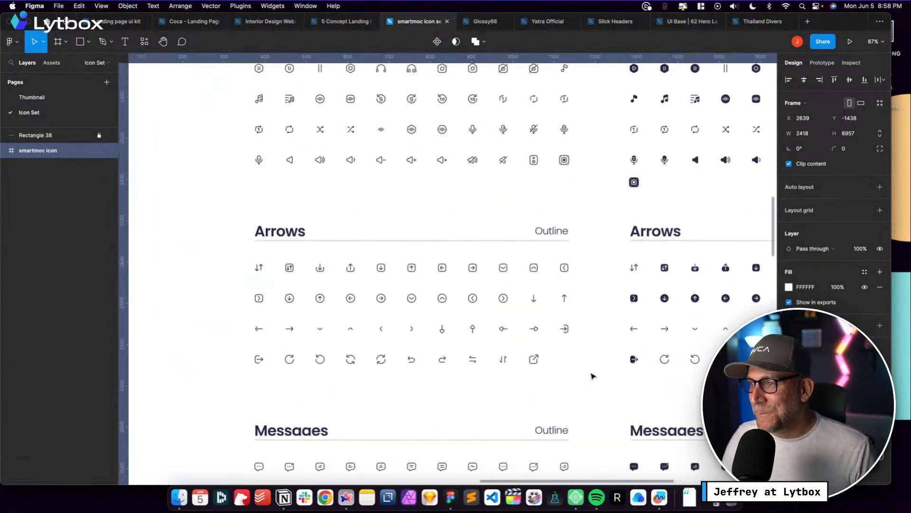
Copy the outline Right Circle 2 arrow icon and paste it beside the quote mark in the Thailand Divers file
click(504, 263)
right_click(504, 263)
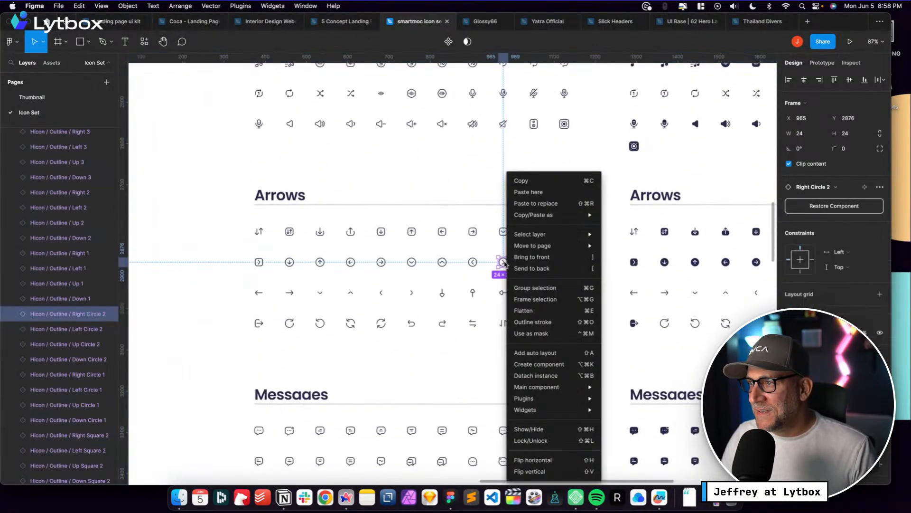
click(532, 180)
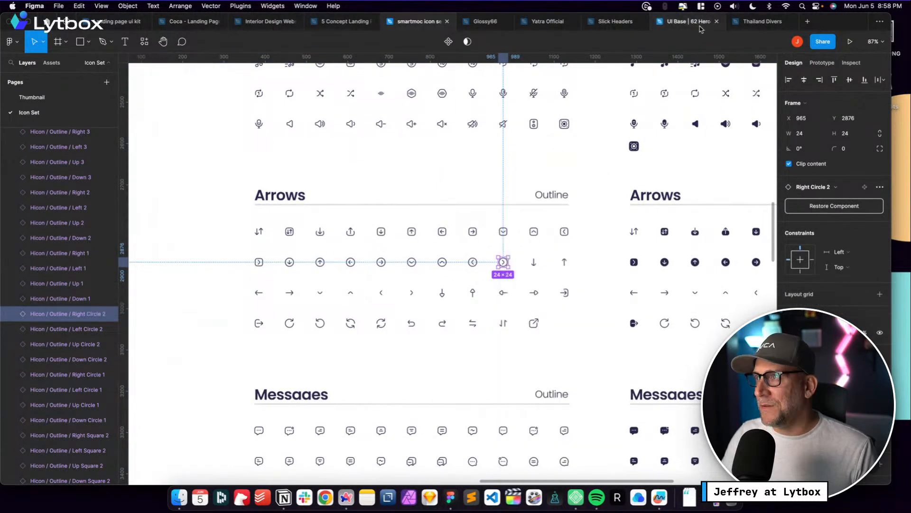
click(762, 22)
click(282, 180)
right_click(283, 180)
click(310, 184)
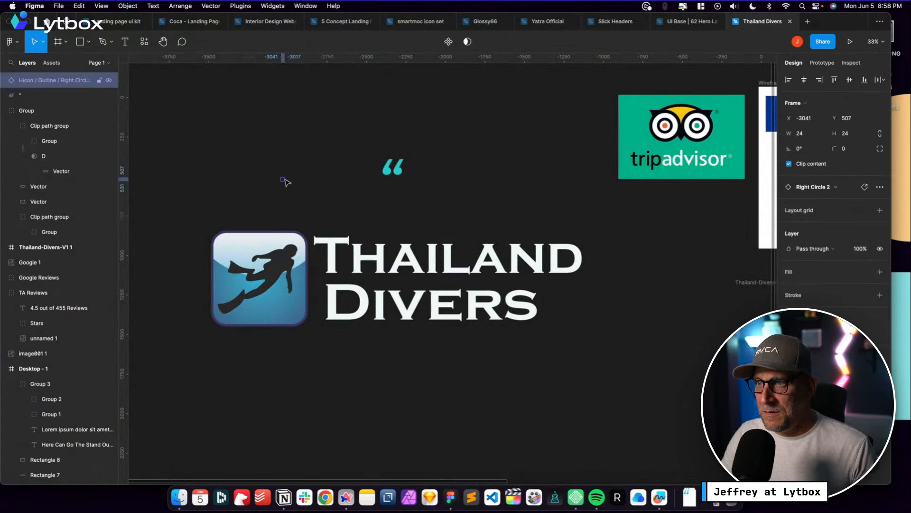
Enlarge the pasted circle arrow icon to about 105 × 105 and detach its instance
scroll(281, 186, up, 5)
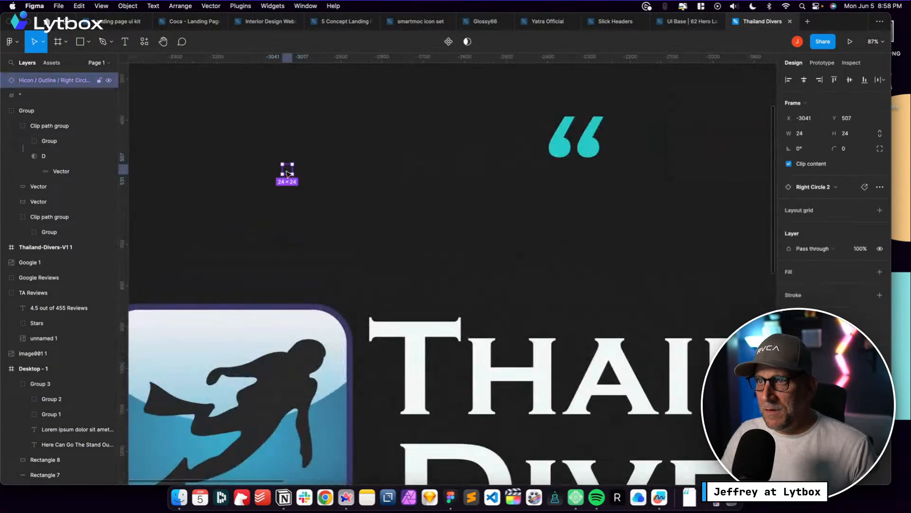
drag(295, 163, 327, 147)
right_click(307, 156)
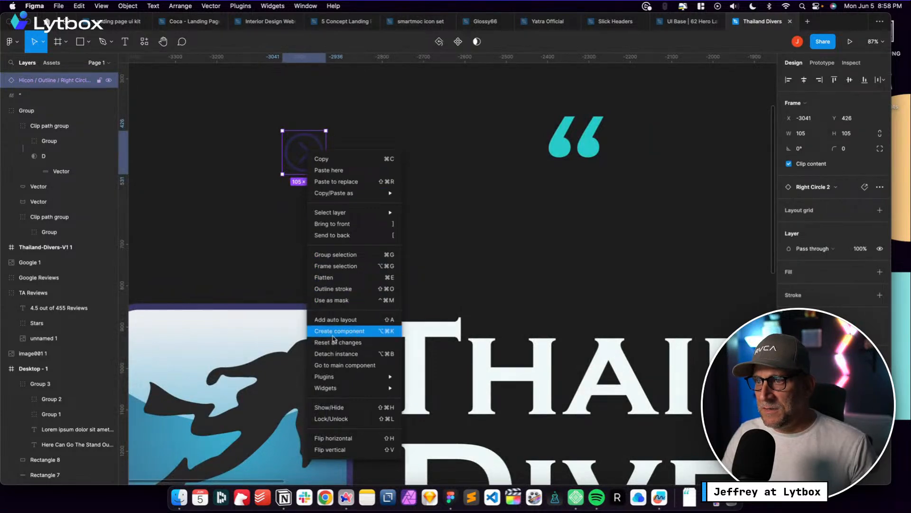
click(335, 354)
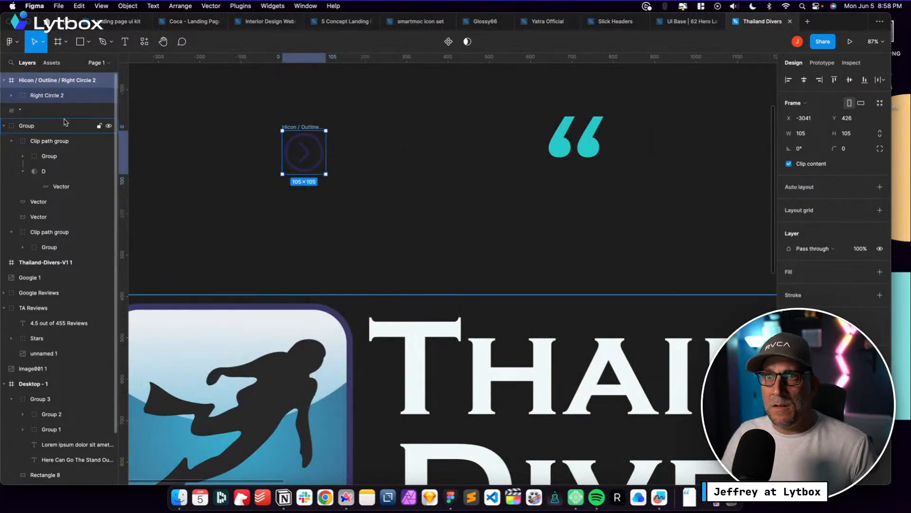
Move the circle arrow group out of its frame and delete the empty frame
double_click(307, 154)
drag(308, 154, 425, 151)
click(312, 128)
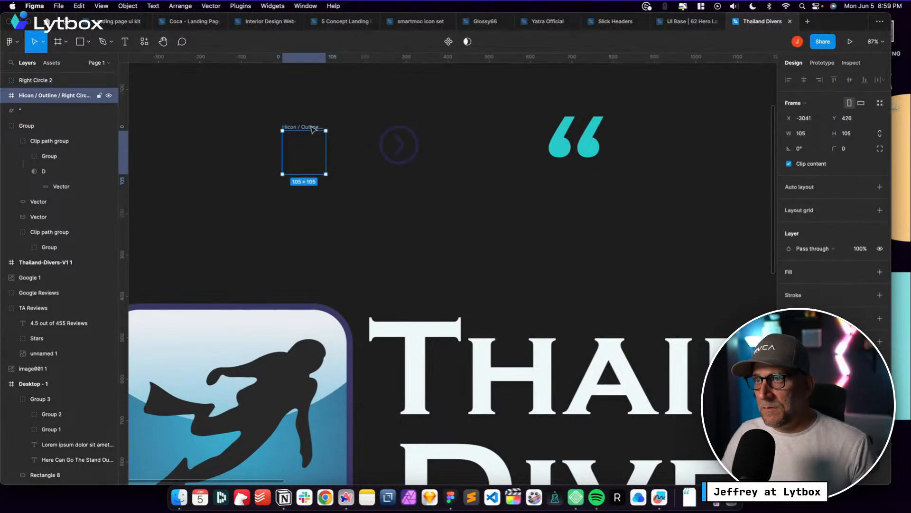
key(Delete)
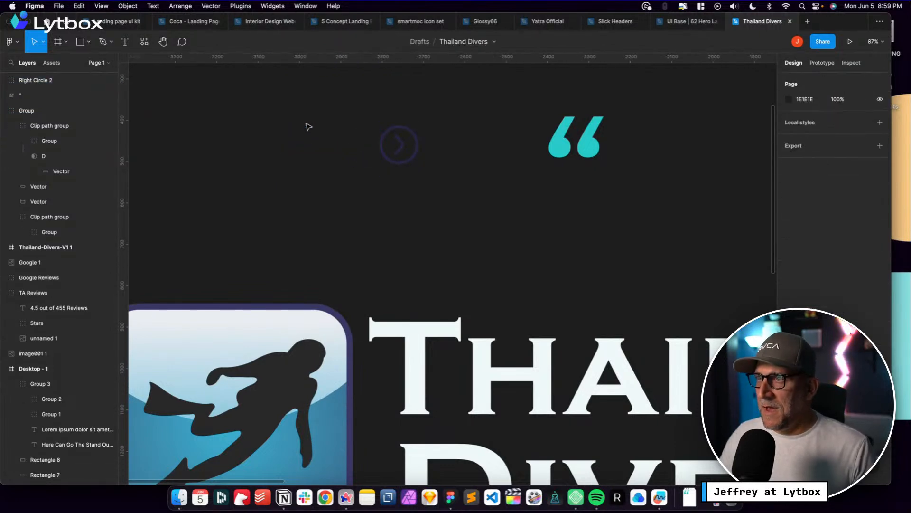
Change the circle arrow's fill to the teal document colour 28CACA
click(403, 147)
click(790, 248)
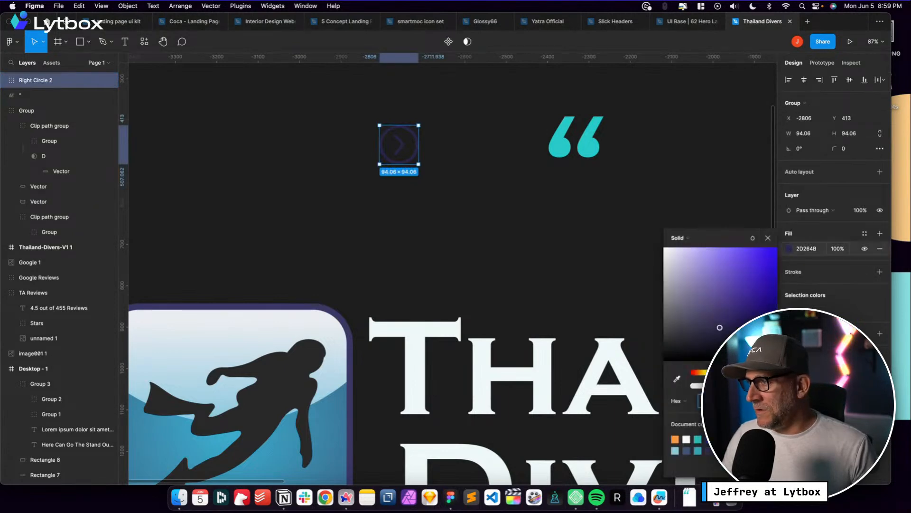
click(693, 440)
click(450, 205)
Export the circle arrow to the Downloads folder as "Right Circle Arrow.svg"
click(403, 150)
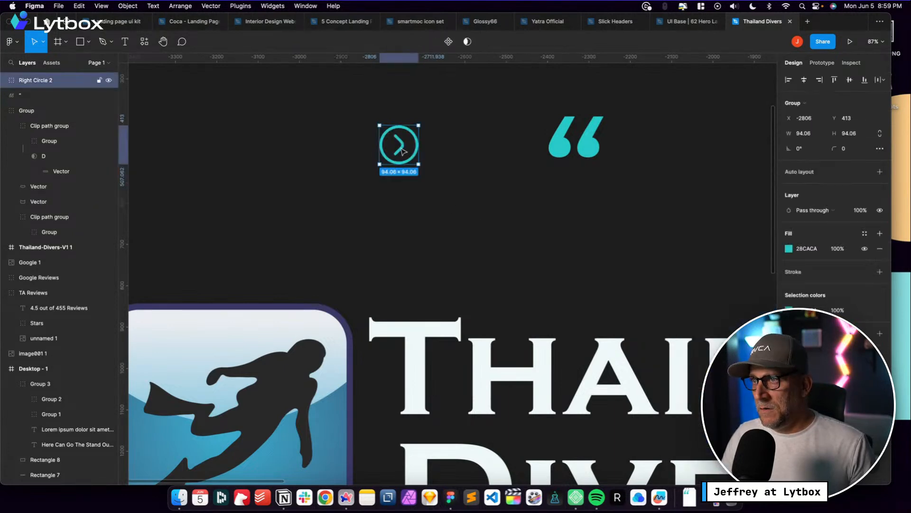
click(880, 356)
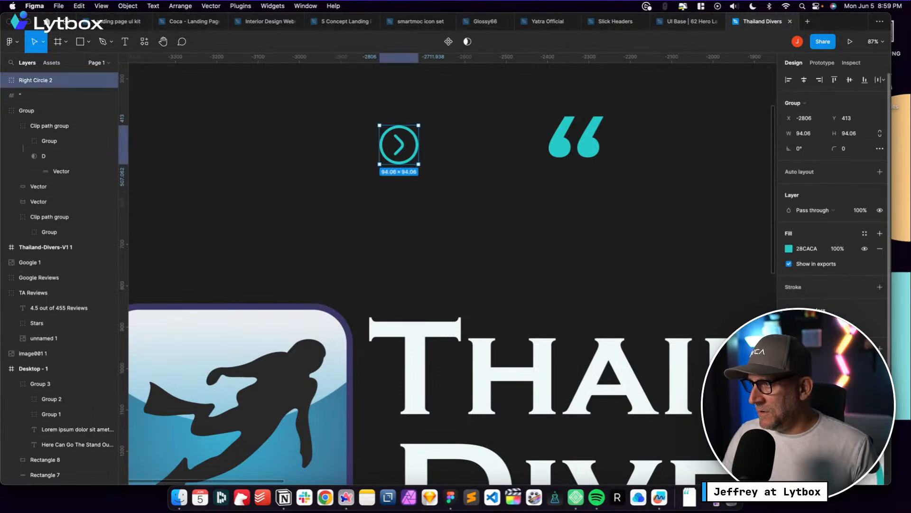
click(834, 403)
text(Right Circle Arrow.svg)
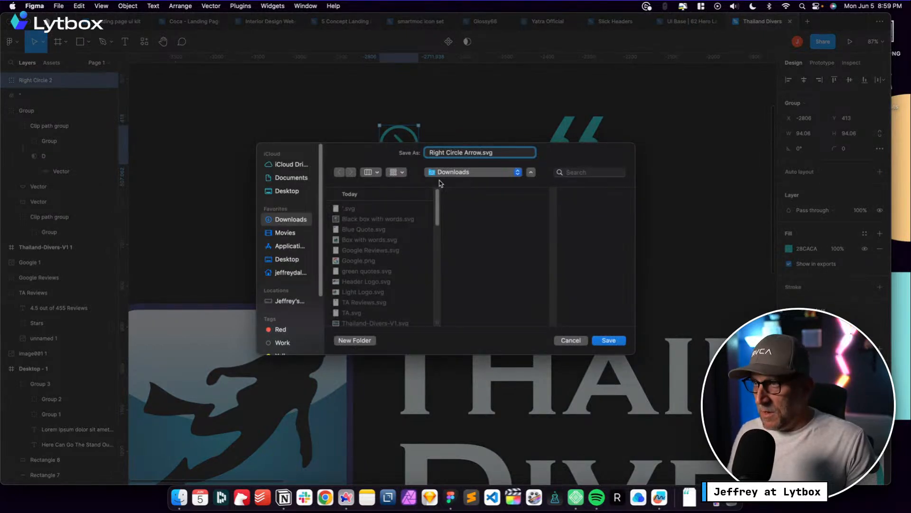
key(Return)
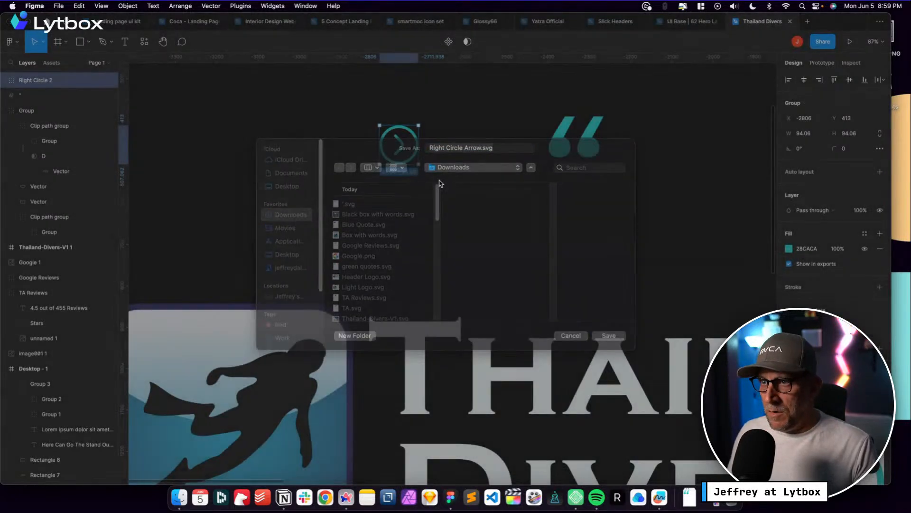
Back in the Elementor page, upload Right Circle Arrow.svg to the SVG Icons folder and insert it as List Item #1's icon
key(ctrl+Left)
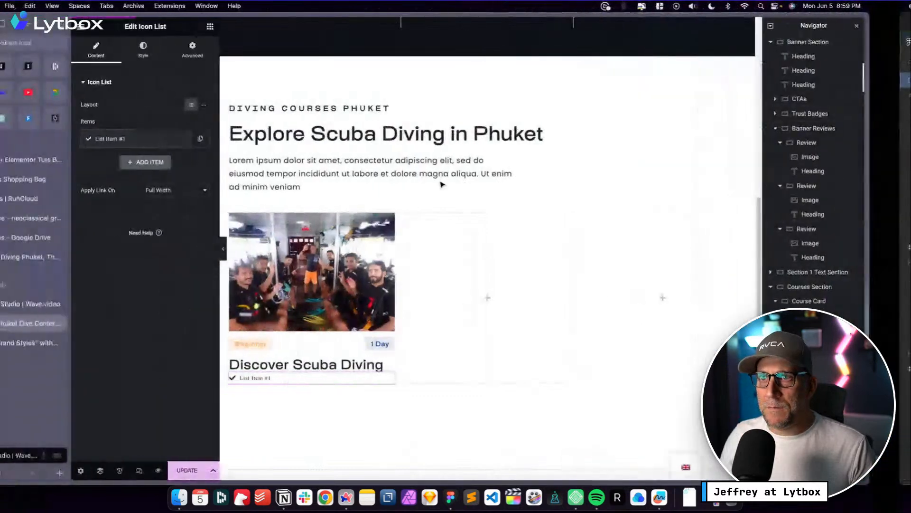
click(152, 138)
click(222, 244)
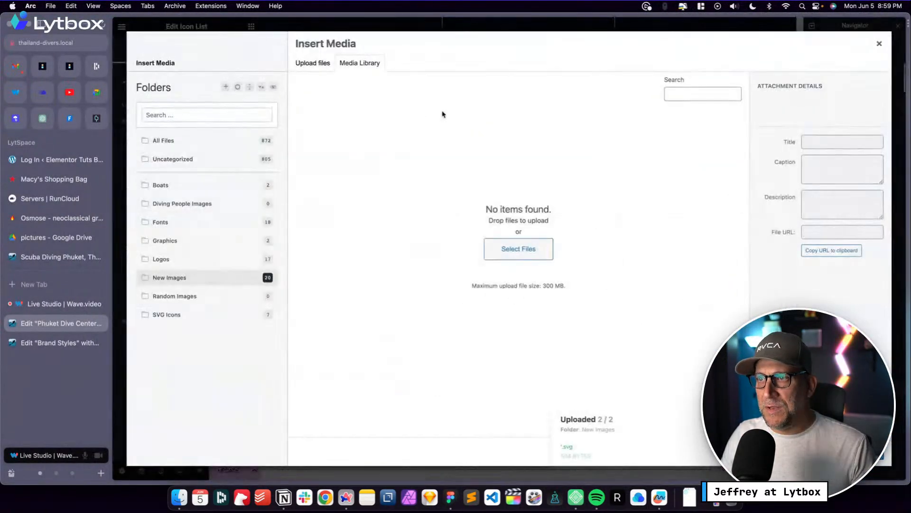
click(311, 65)
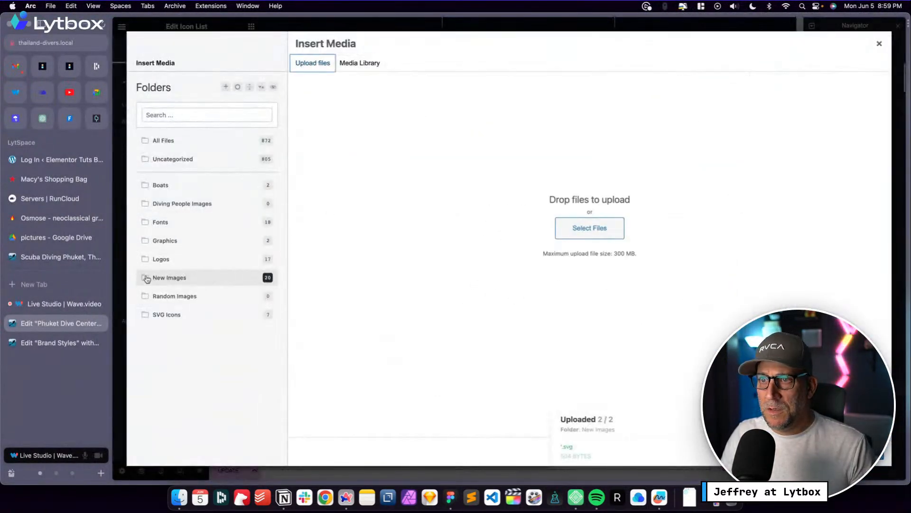
click(169, 315)
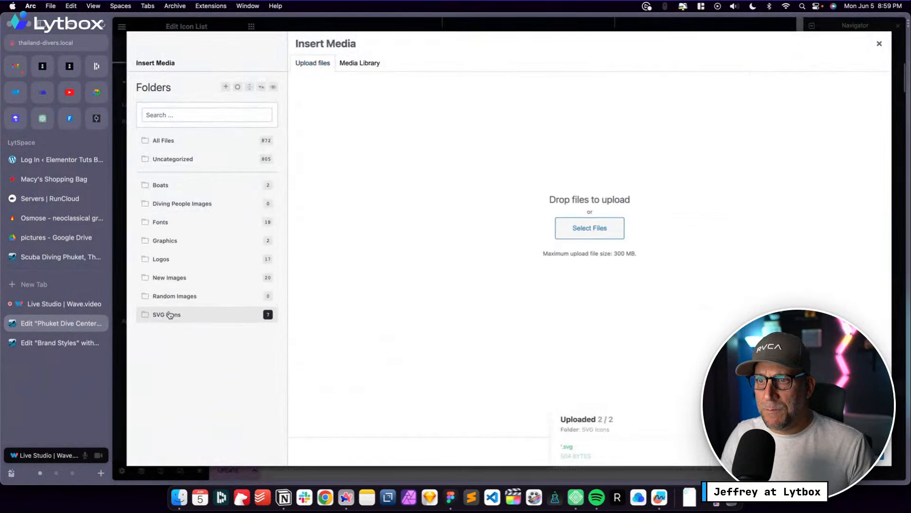
click(579, 232)
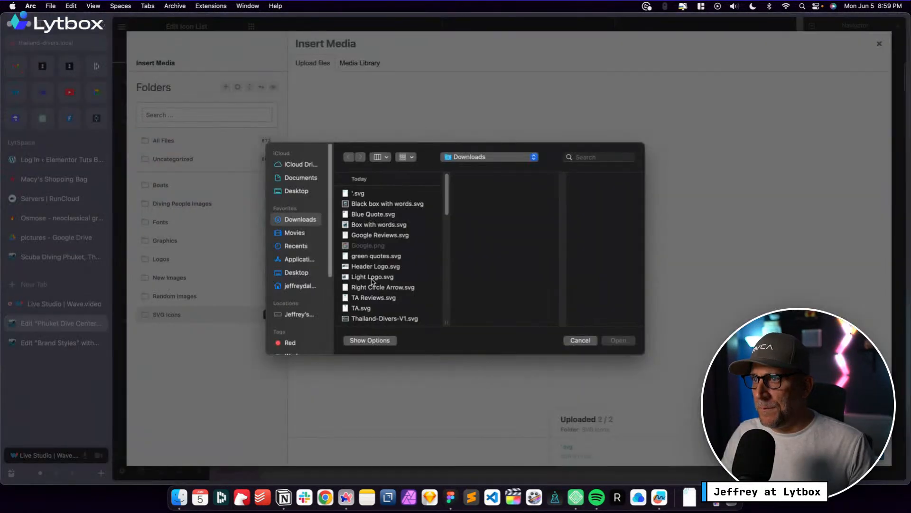
scroll(372, 281, down, 3)
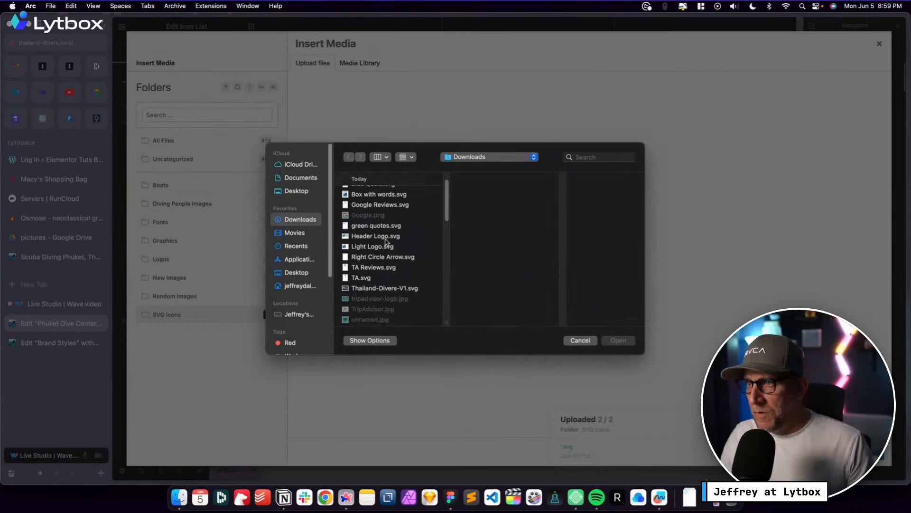
click(377, 257)
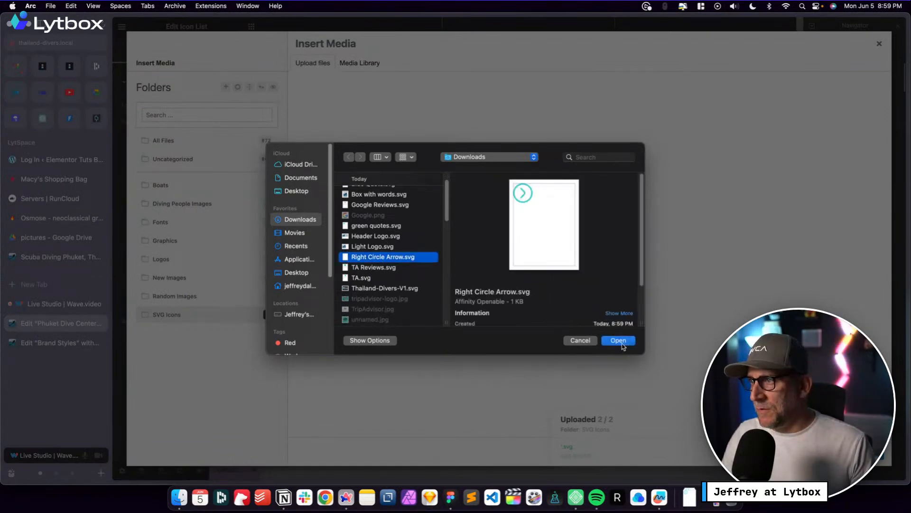
click(619, 341)
click(861, 455)
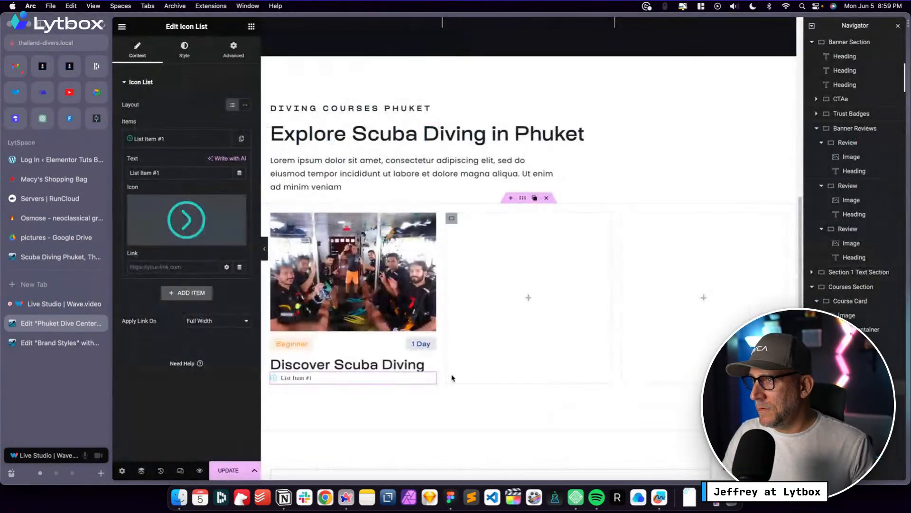
Check the Discover Scuba Diving bullet points on the existing Thailand Divers site and in the Freeform card sketch
click(31, 260)
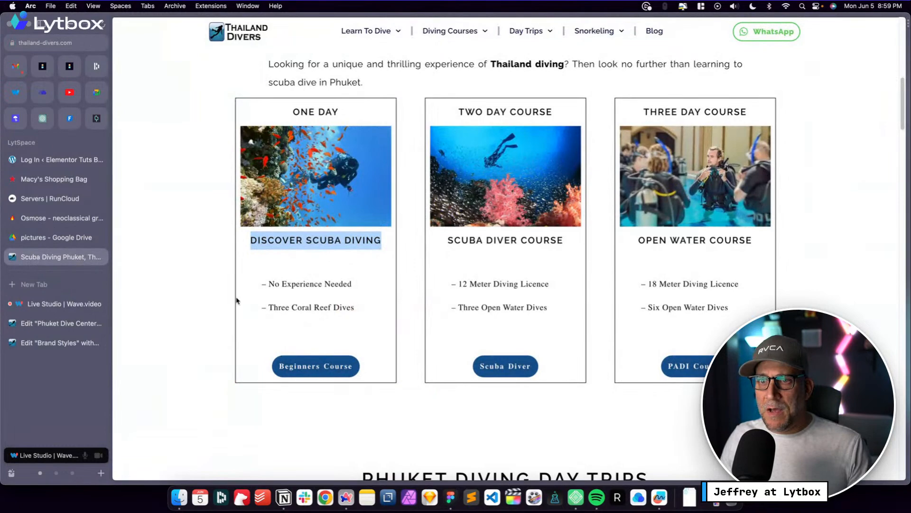
key(ctrl+Left)
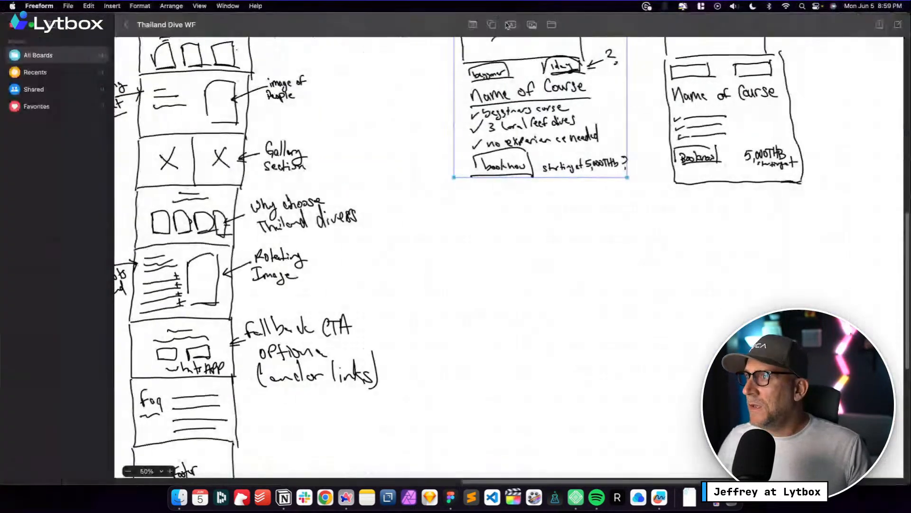
key(ctrl+Right)
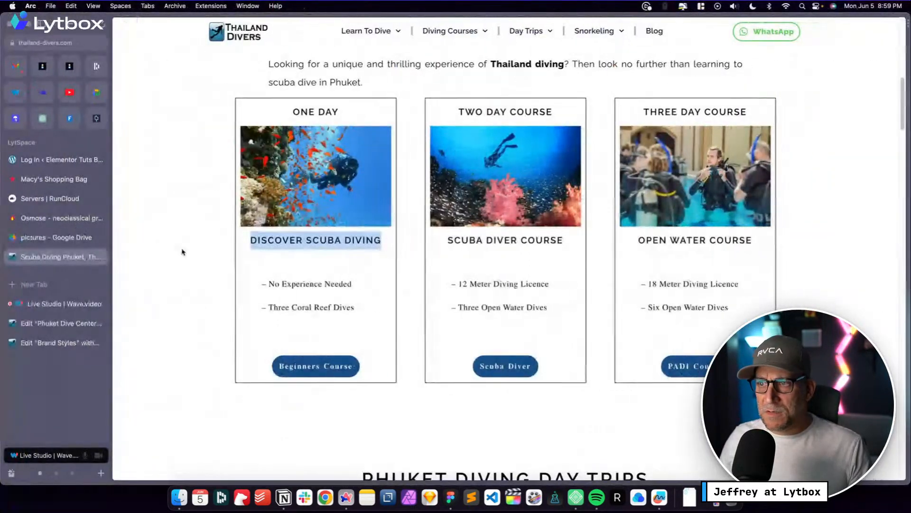
Copy "No Experience Needed" from the Thailand Divers site and set it as the icon list's first item text in Elementor
drag(352, 284, 271, 283)
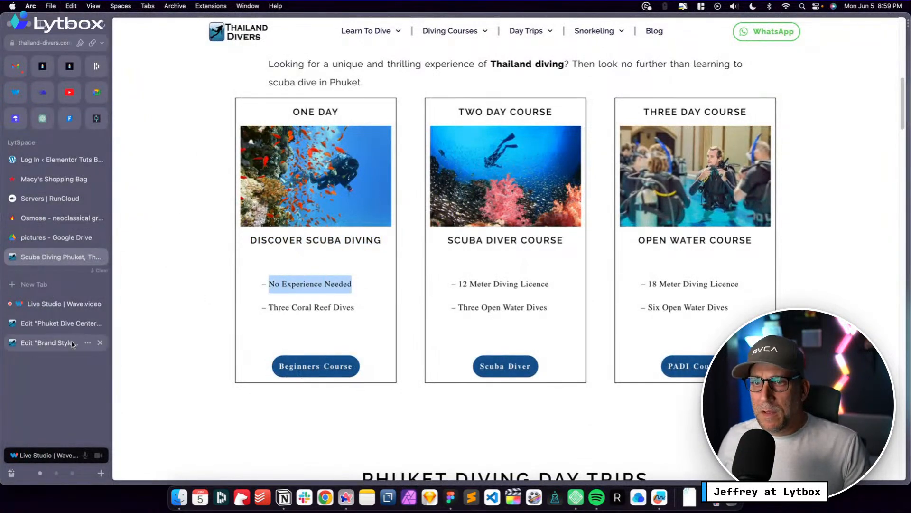
click(61, 323)
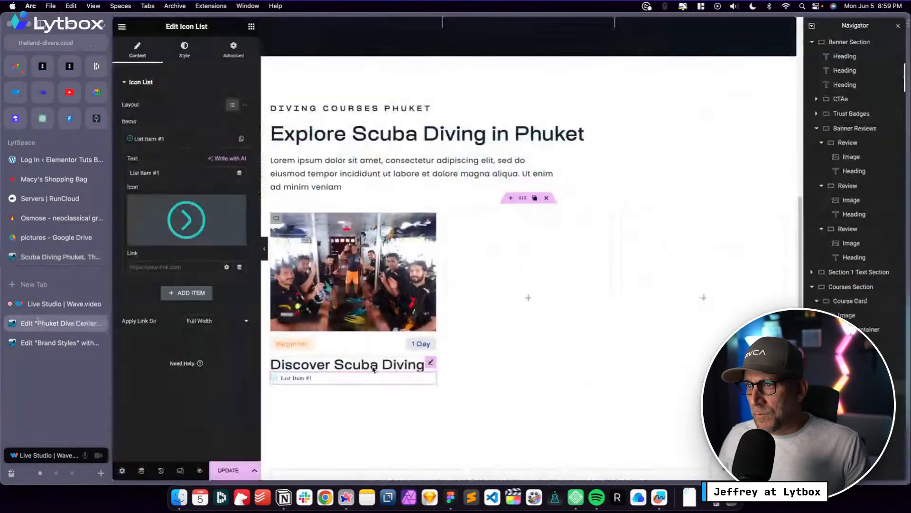
triple_click(147, 172)
text(No Experience Needed)
click(184, 140)
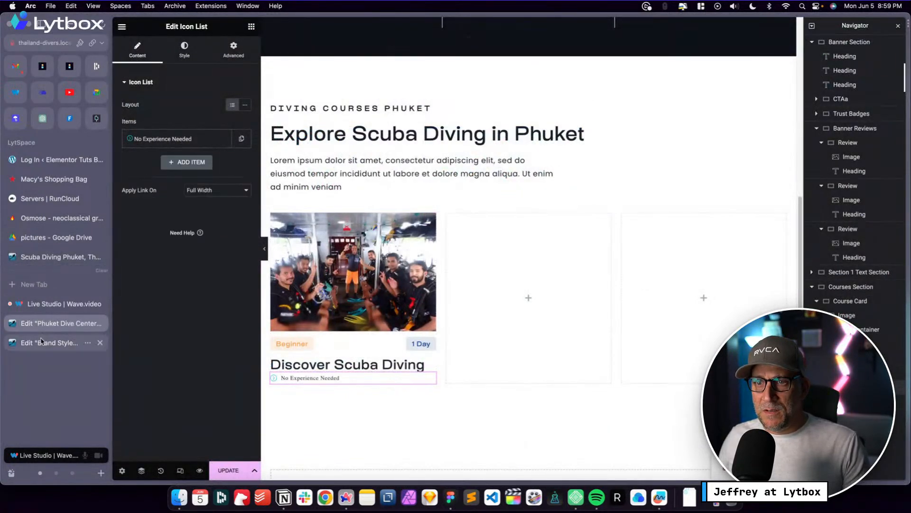
Copy "Three Coral Reef Dives" from the Discover Scuba Diving card on the existing site and return to the Phuket page editor
click(40, 260)
drag(355, 308, 270, 305)
key(super+c)
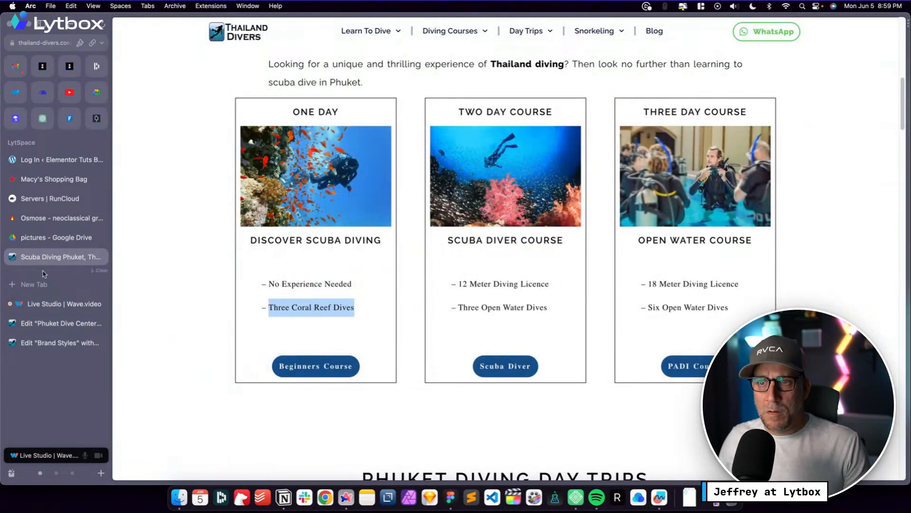
click(57, 323)
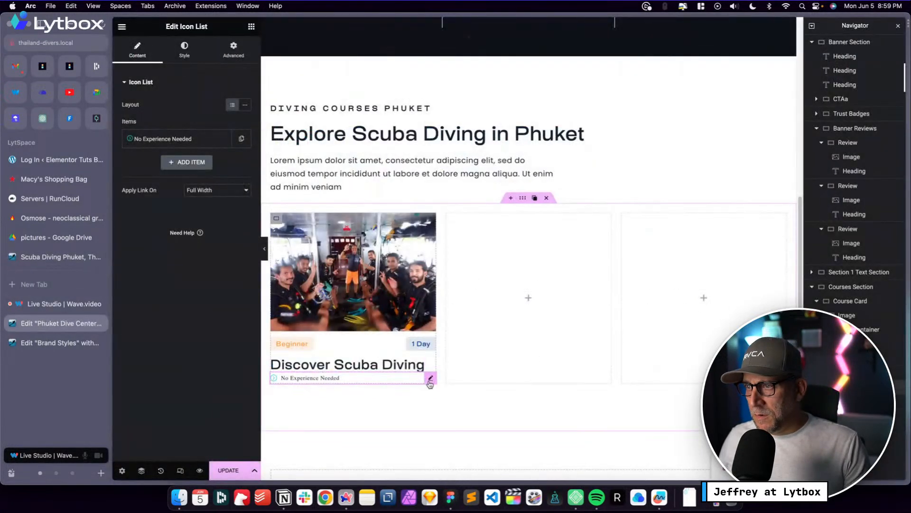
Duplicate the "No Experience Needed" list item twice and replace the second item's text with "Three Coral Reef Dives"
click(241, 139)
click(221, 163)
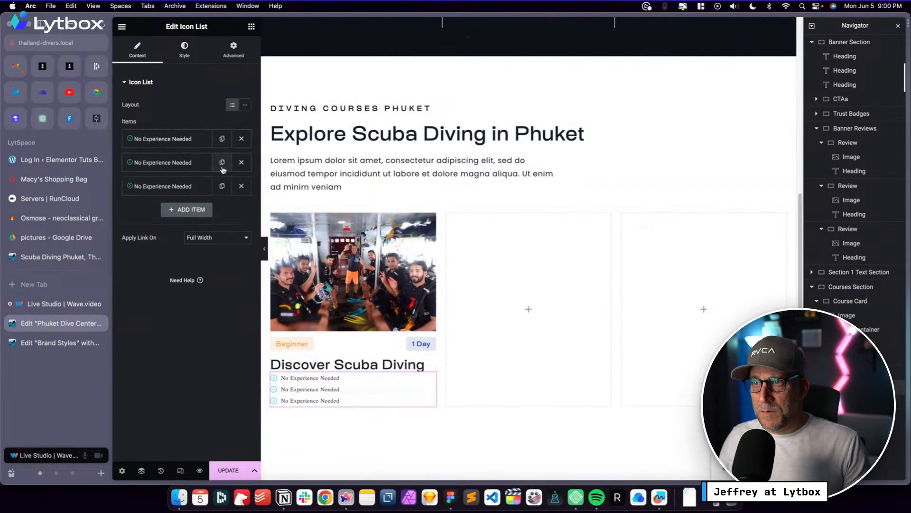
click(187, 170)
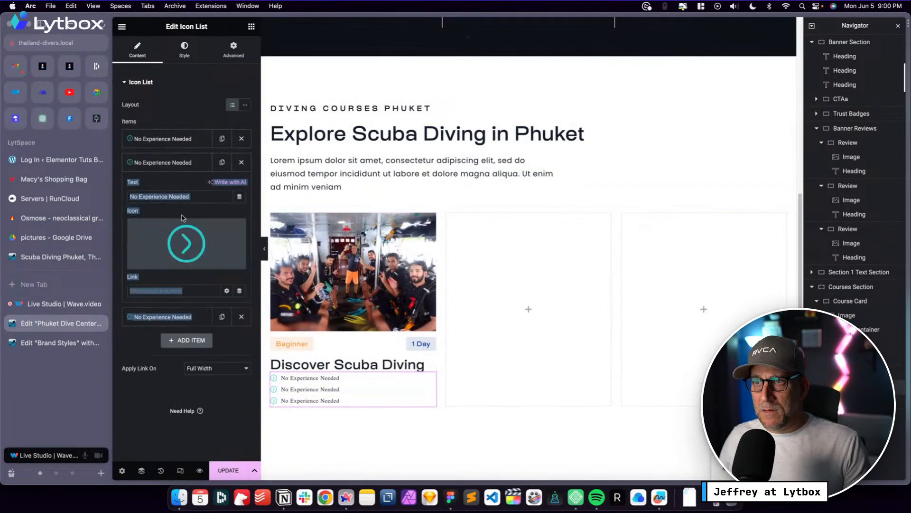
click(197, 195)
key(super+a)
key(super+v)
click(170, 162)
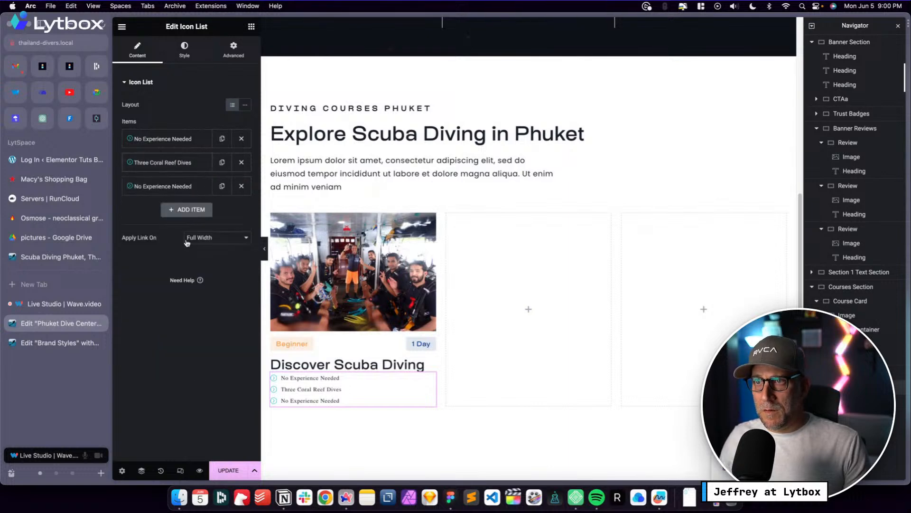
Change the third list item's text to "For beginners"
click(166, 186)
drag(192, 220, 129, 219)
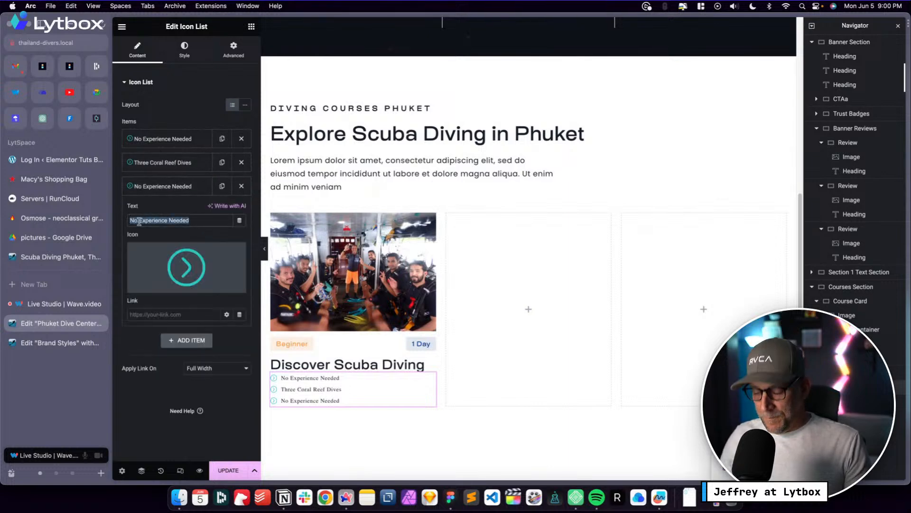
text(For)
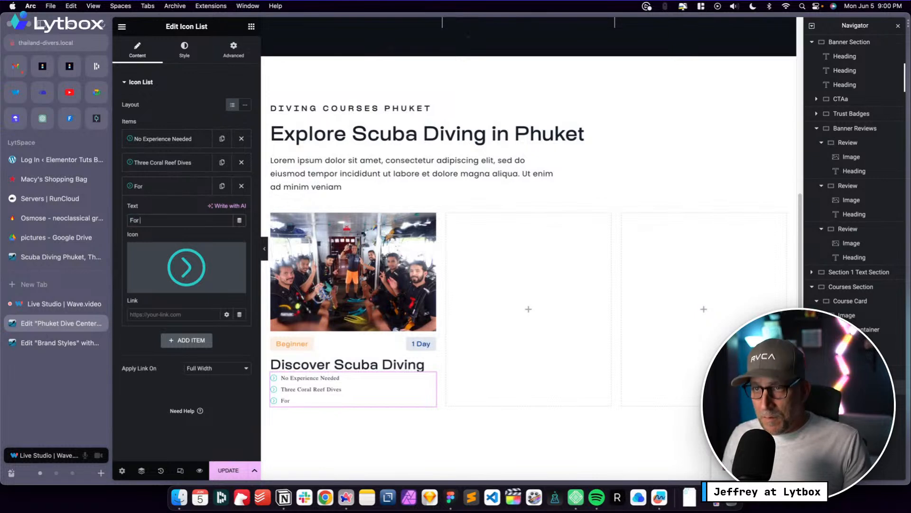
text( beginn)
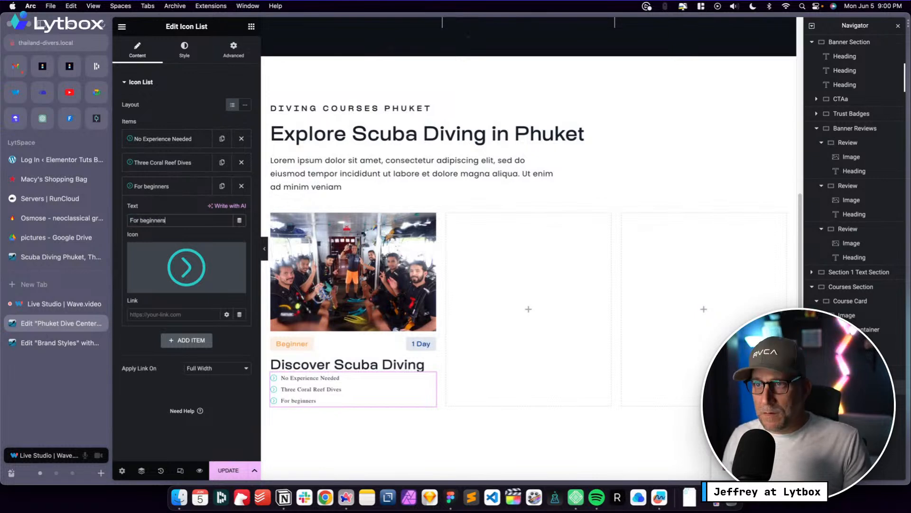
text(ers)
click(166, 186)
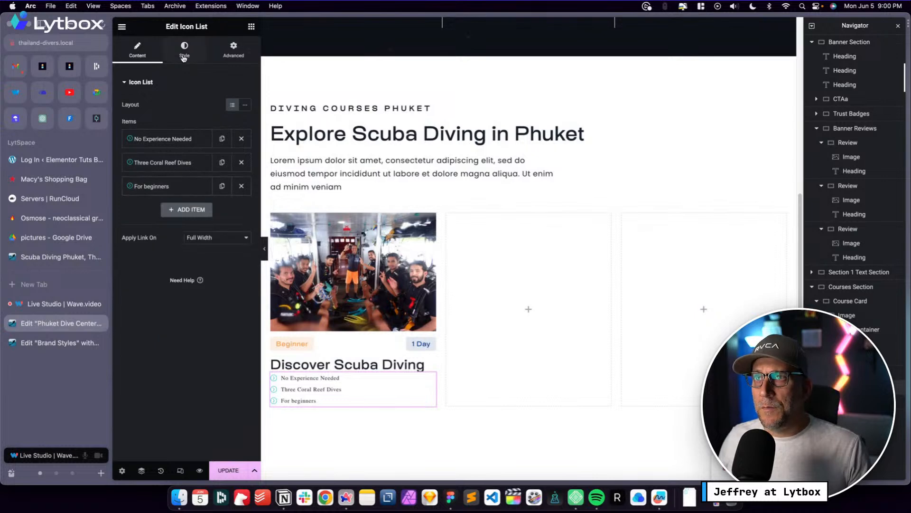
Set the feature list's icon size to 24 px and its icon gap to 0
click(183, 58)
click(135, 196)
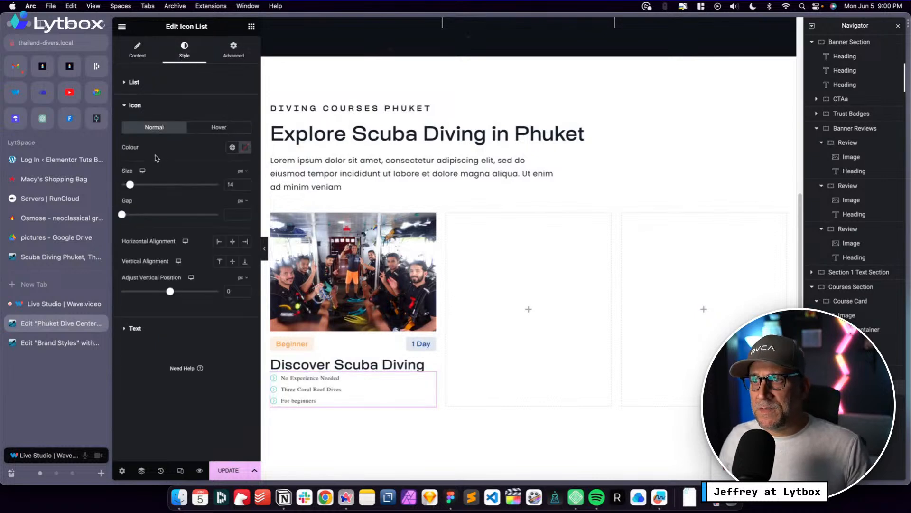
drag(132, 186, 136, 185)
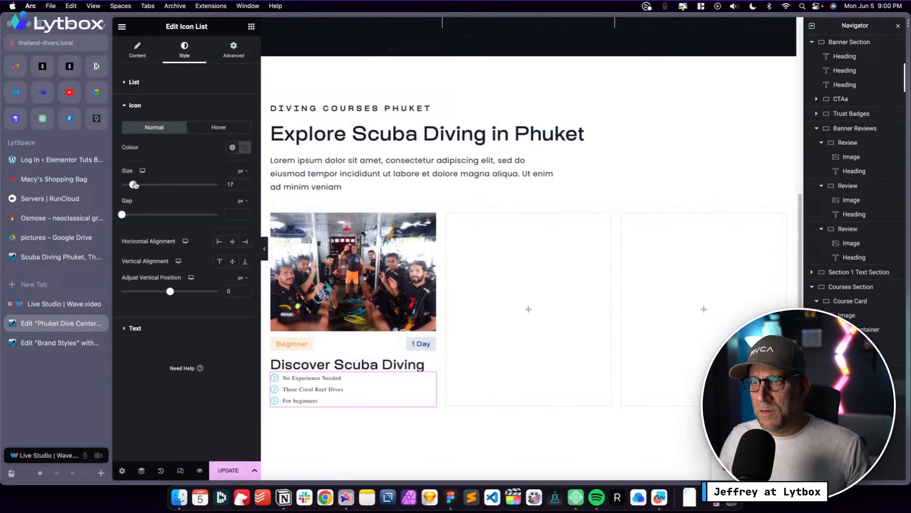
click(245, 184)
click(245, 183)
click(245, 184)
click(245, 183)
click(245, 184)
click(245, 183)
click(245, 184)
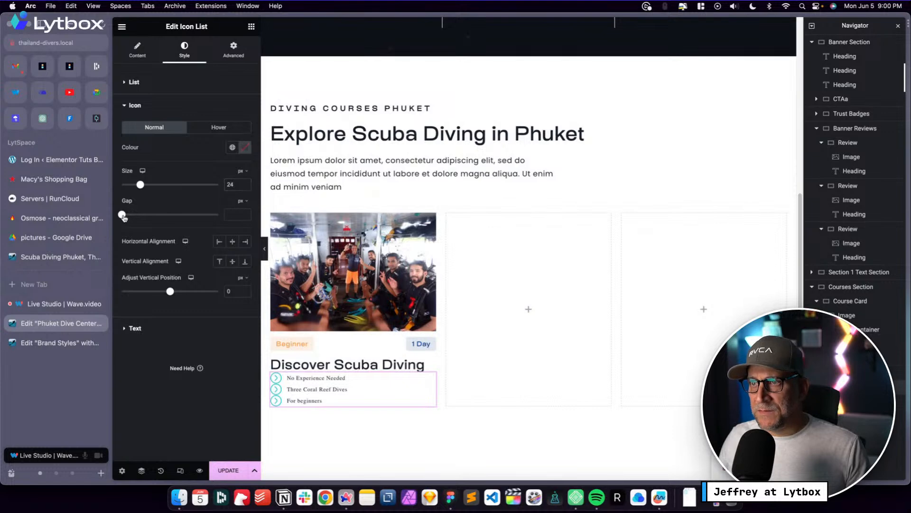
mouse_move(129, 215)
mouse_down()
mouse_move(152, 213)
mouse_move(118, 210)
mouse_up()
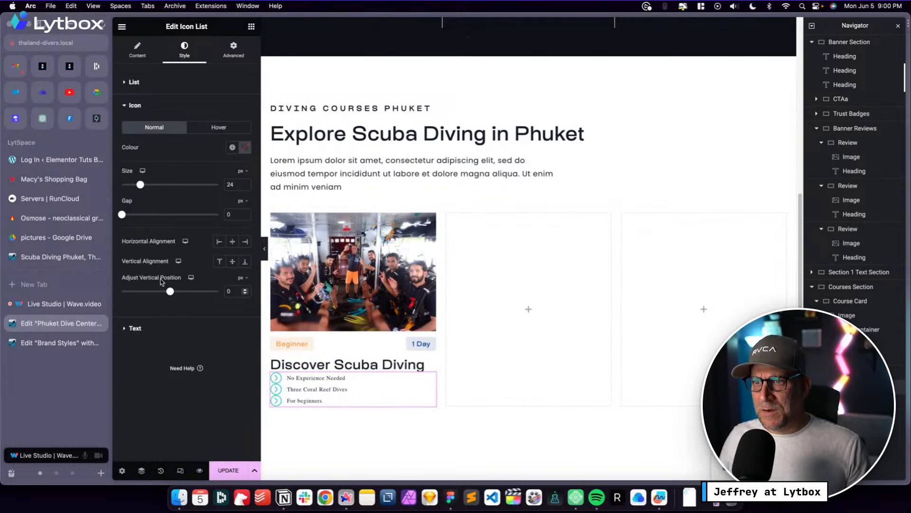
mouse_move(171, 294)
mouse_down()
mouse_move(121, 292)
mouse_move(164, 292)
mouse_up()
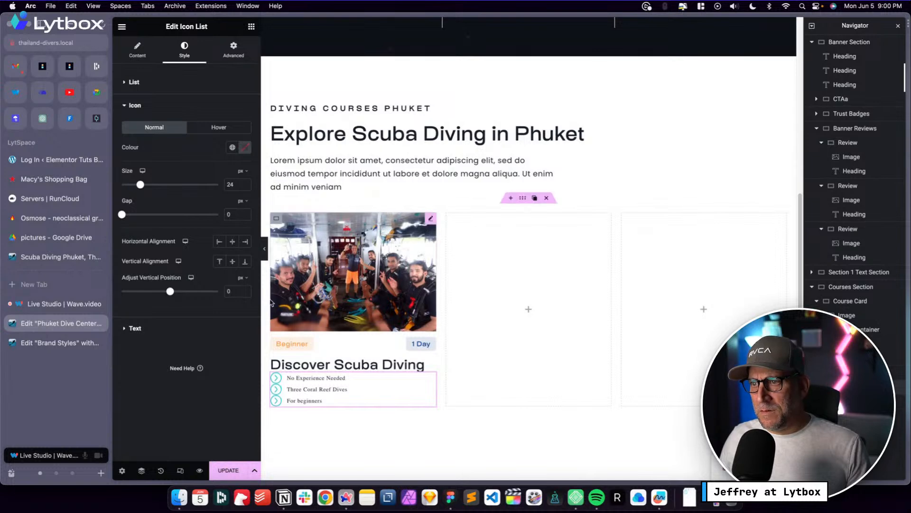
Set the space between the feature list's items to 8 px
click(154, 85)
mouse_move(123, 115)
mouse_down()
mouse_move(147, 117)
mouse_move(139, 116)
mouse_up()
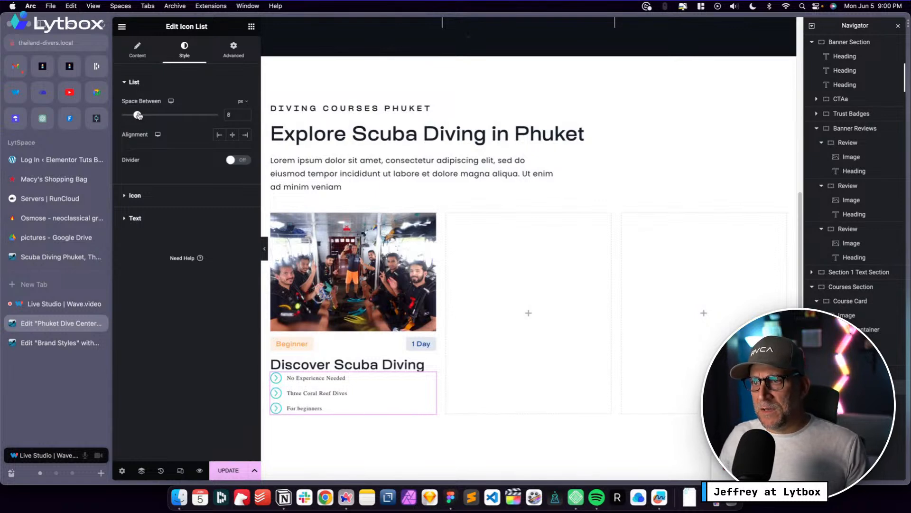
click(134, 197)
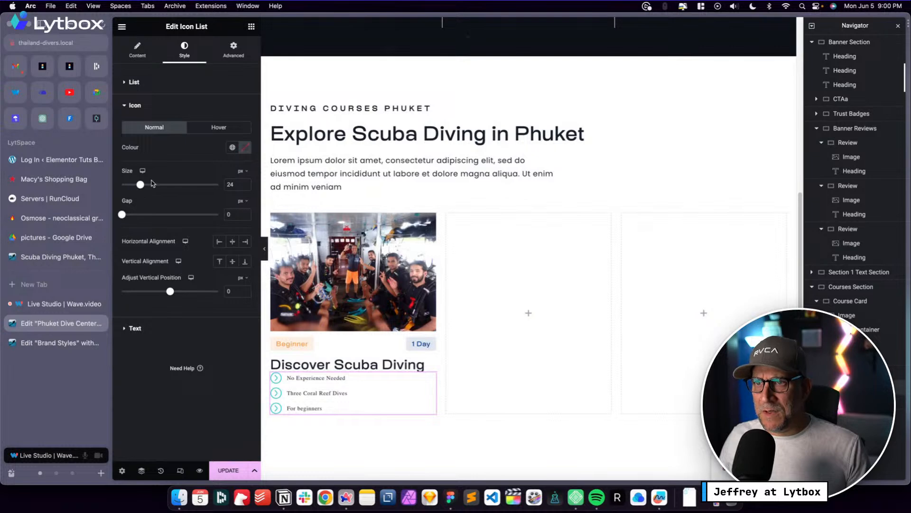
Apply the Text S global font to the feature list's text
click(235, 51)
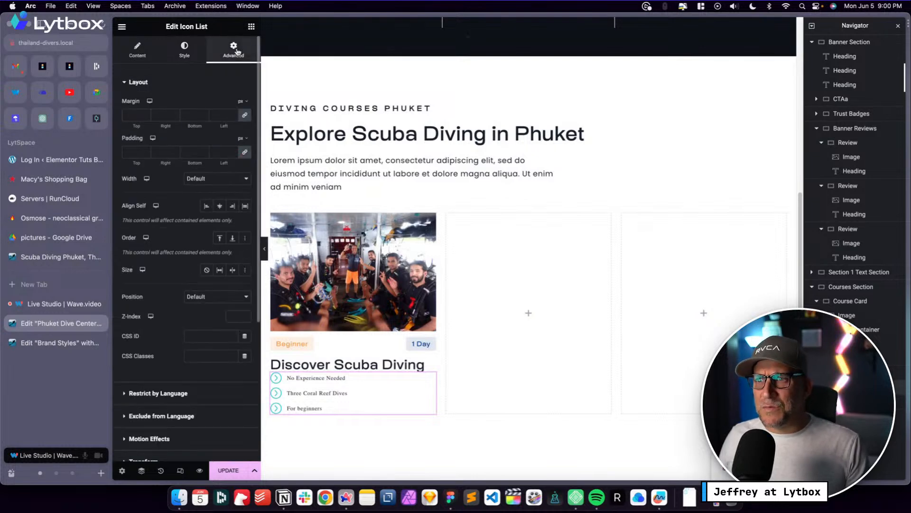
click(173, 51)
click(151, 223)
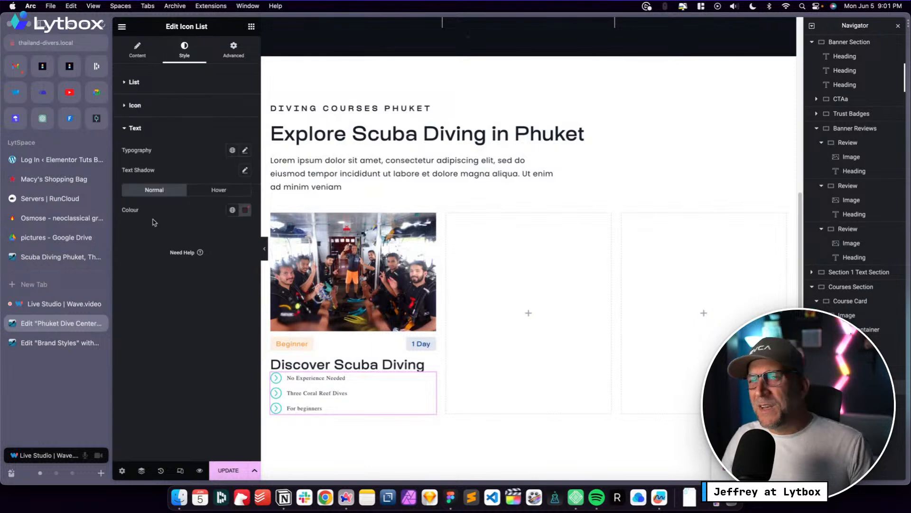
click(232, 150)
scroll(199, 265, down, 3)
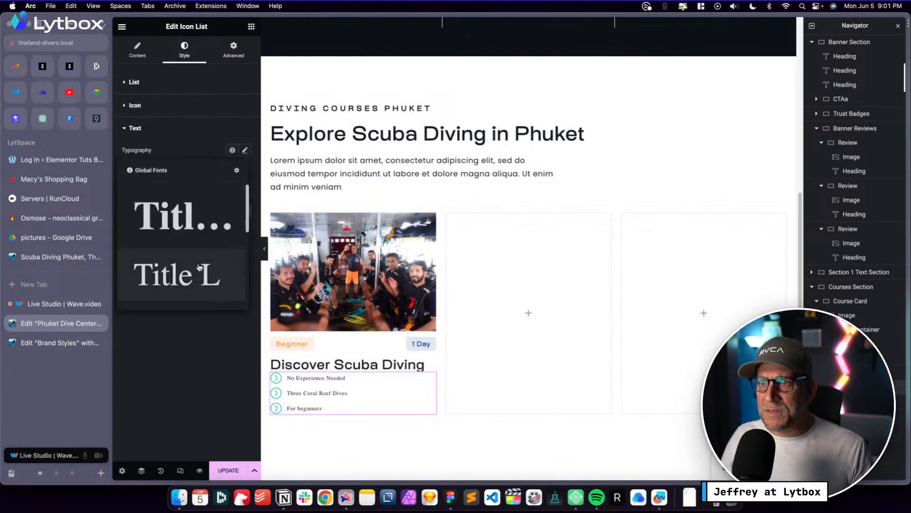
scroll(199, 265, down, 5)
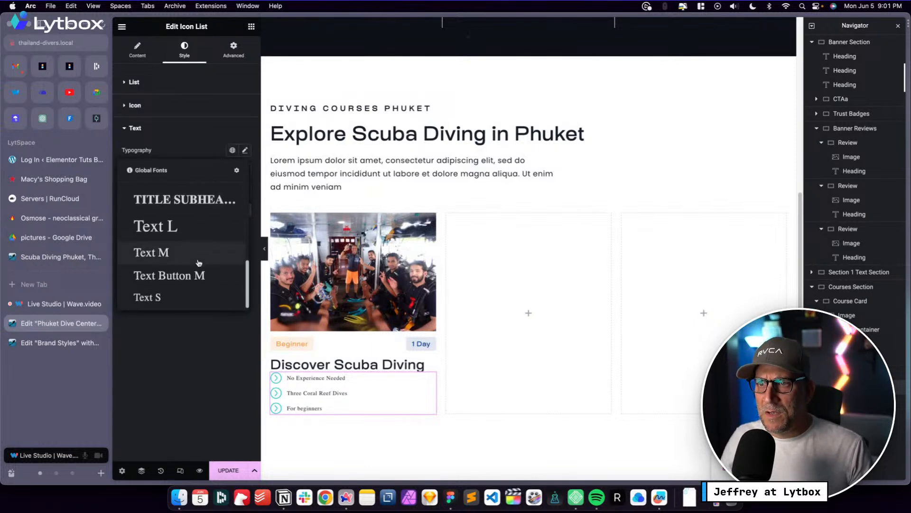
click(151, 296)
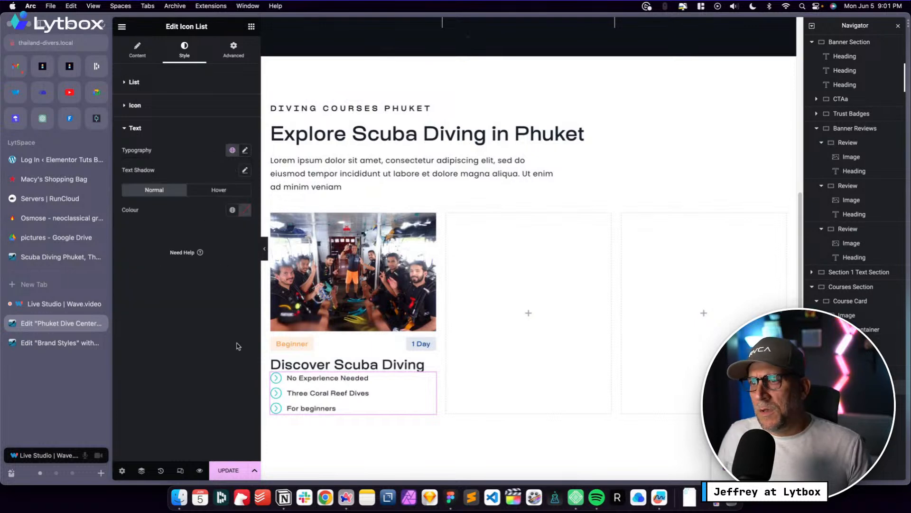
Give the Discover Scuba Diving heading 1.2 rem of bottom padding, with no padding on its other sides
click(429, 365)
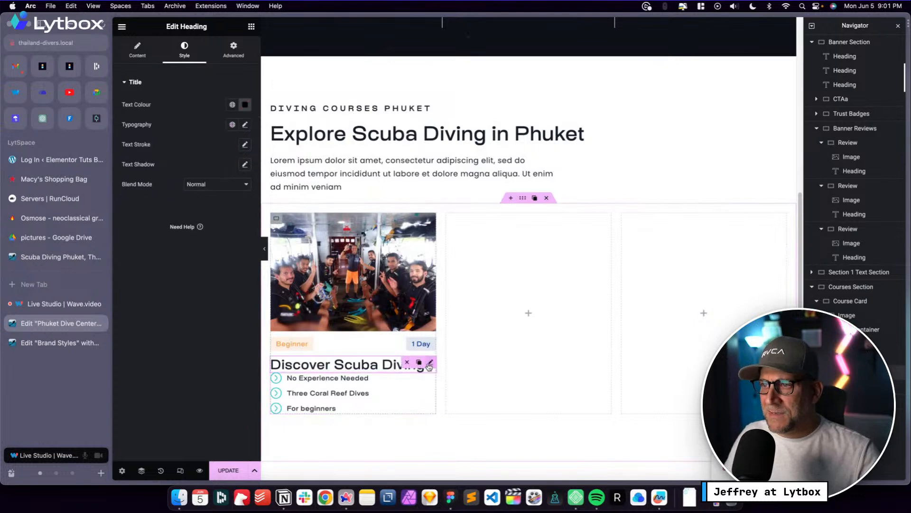
click(233, 56)
click(239, 140)
click(241, 181)
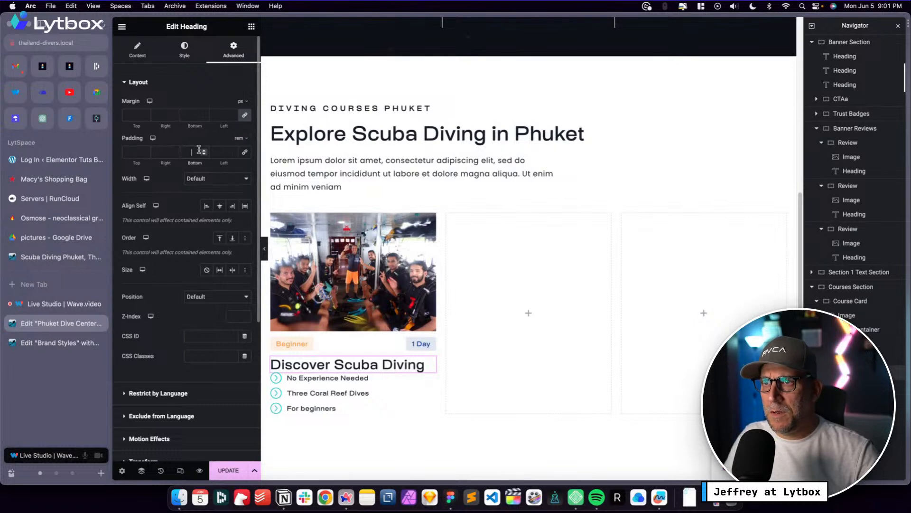
click(198, 151)
text(1.2)
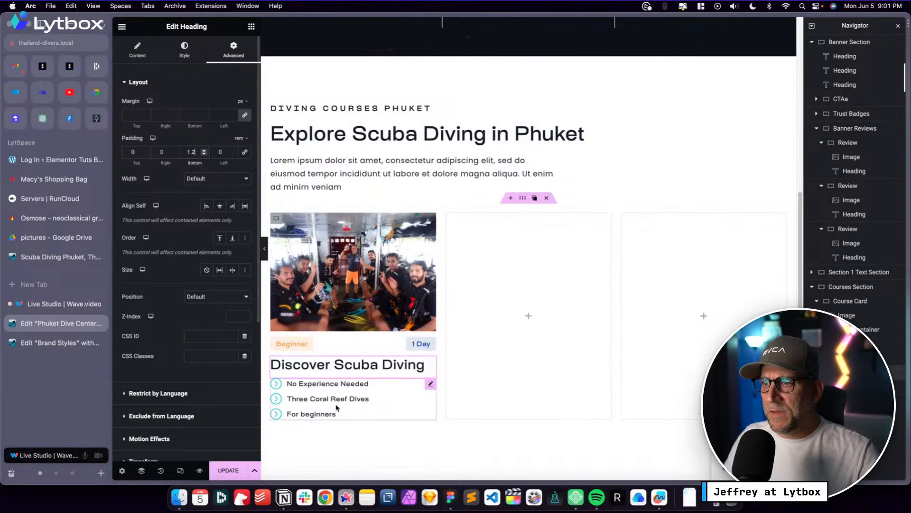
Check the Freeform card sketch for what belongs below the feature list
scroll(377, 413, down, 2)
click(429, 346)
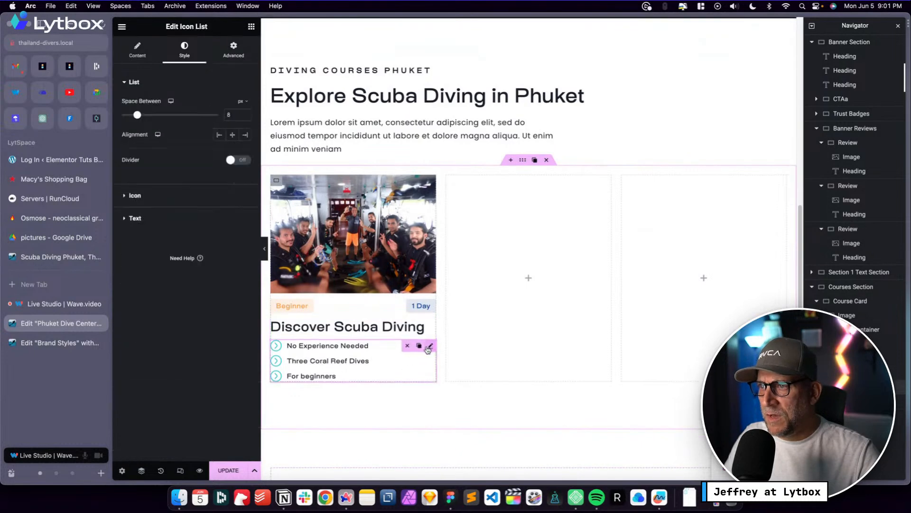
scroll(327, 377, down, 1)
scroll(411, 334, down, 2)
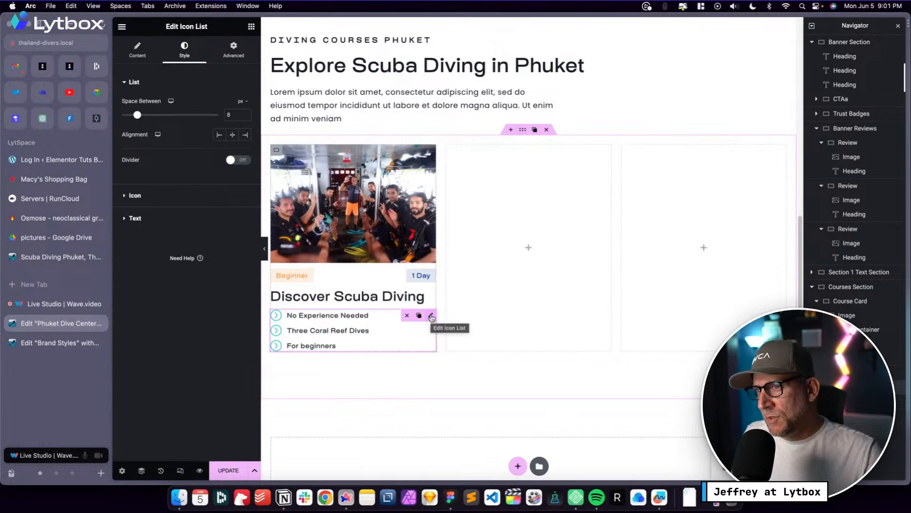
key(ctrl+Left)
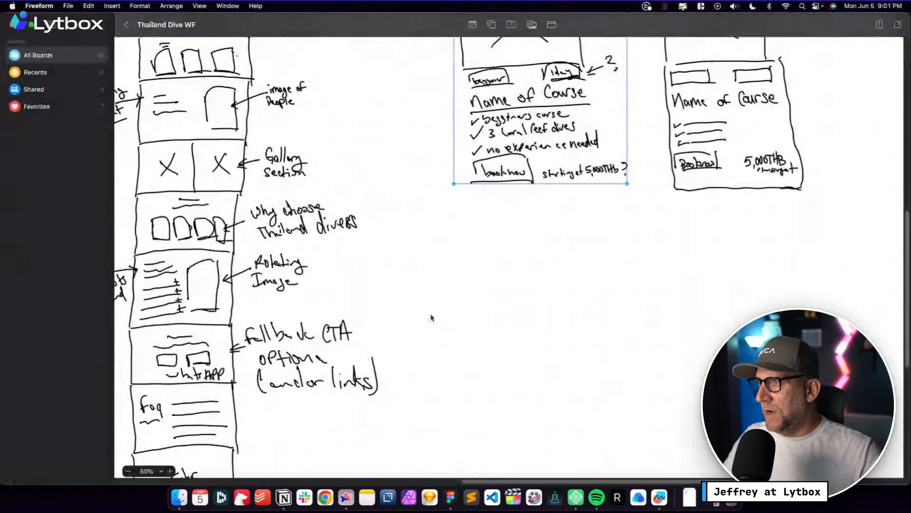
key(ctrl+Right)
Copy the teal Large Button from the Brand Styles page and paste it below the course card's feature list
key(ctrl+Tab)
scroll(403, 254, down, 15)
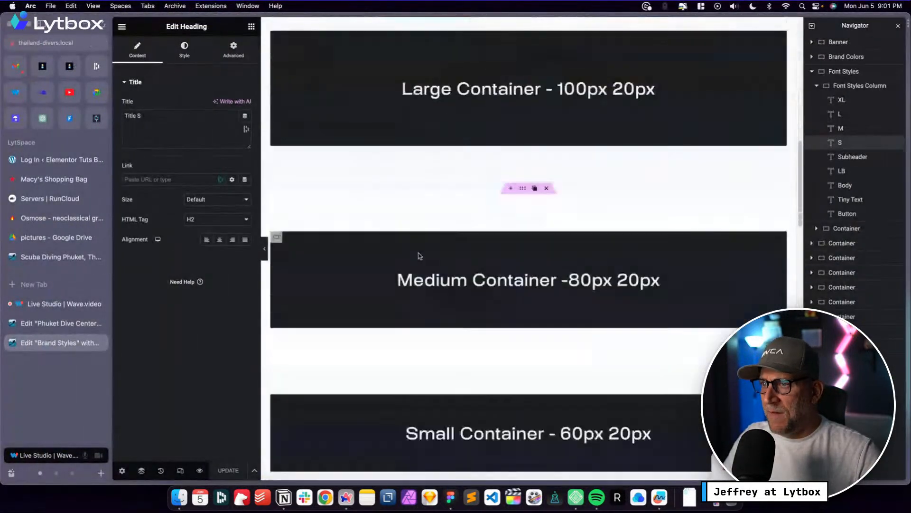
scroll(460, 254, down, 5)
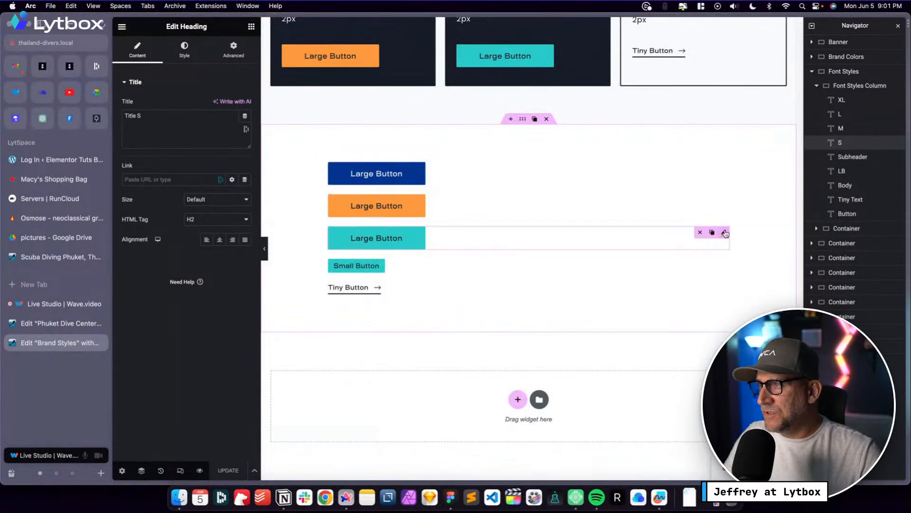
right_click(725, 232)
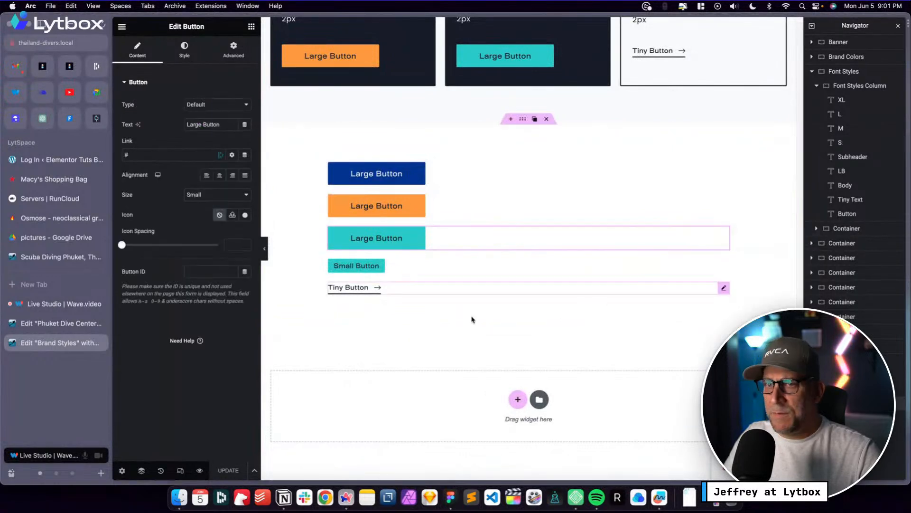
click(76, 328)
right_click(429, 316)
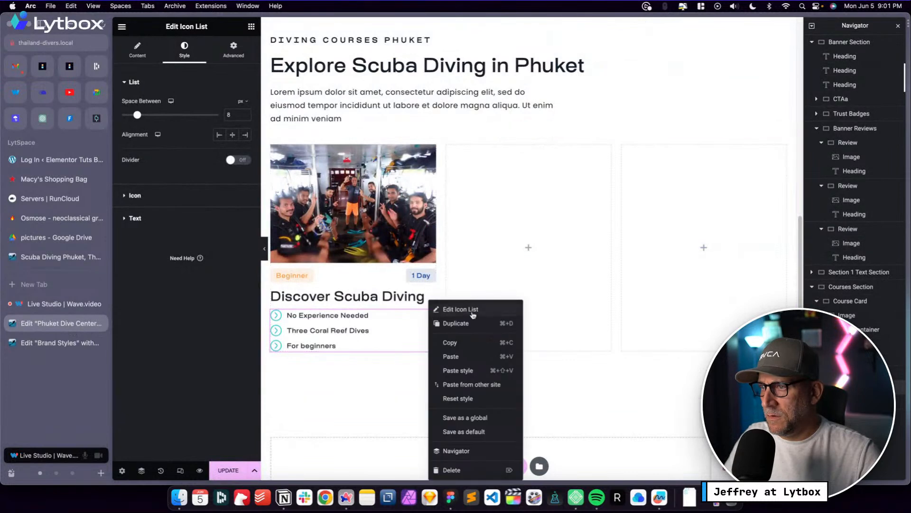
click(460, 358)
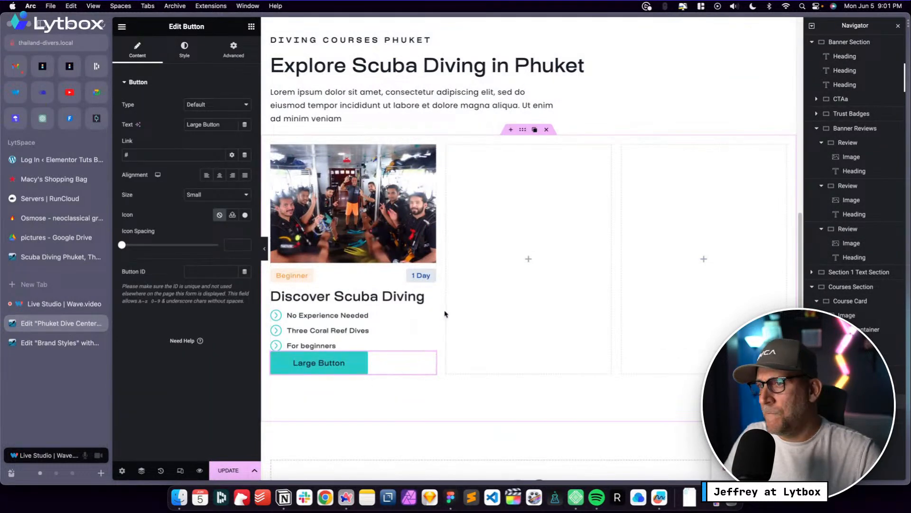
Give the course card's feature list 2 rem of bottom padding, with zero padding on its other sides
click(427, 317)
click(234, 50)
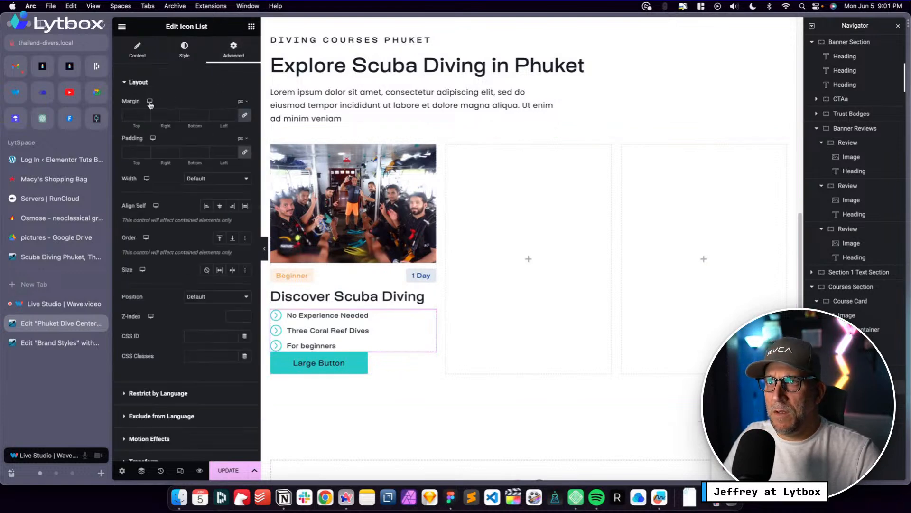
click(245, 153)
drag(195, 153, 179, 147)
click(242, 140)
click(241, 181)
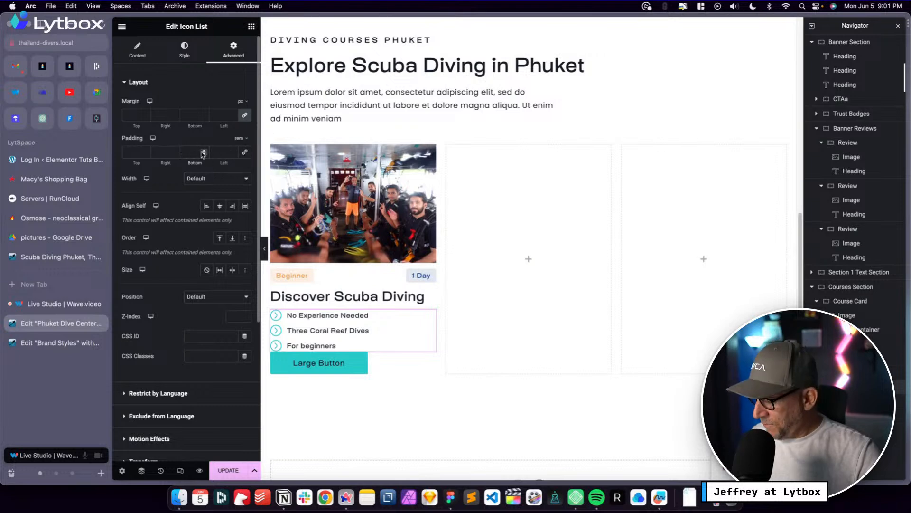
text(2)
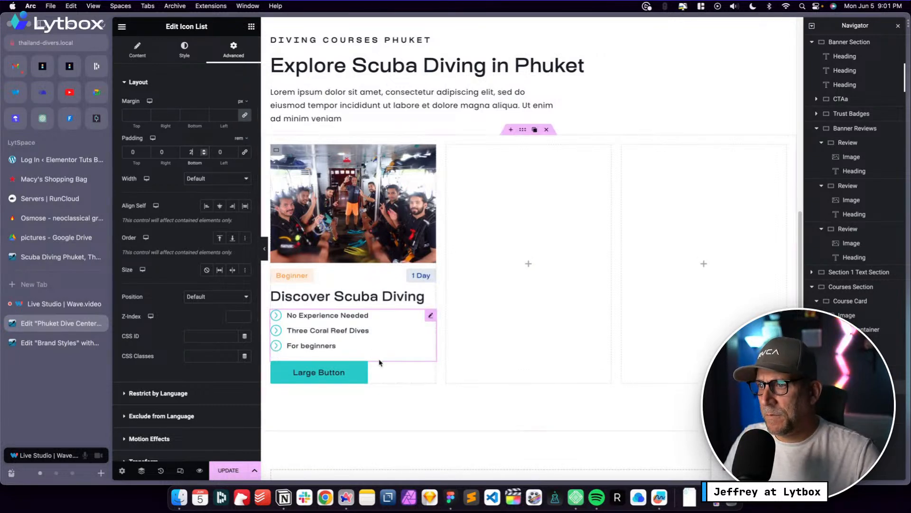
Change the text of the button below the feature list to "Book now"
click(151, 52)
click(348, 382)
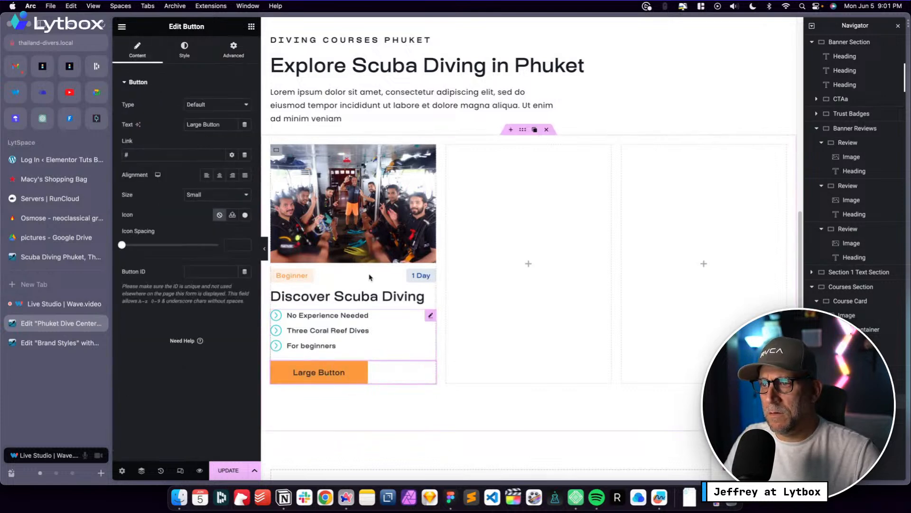
drag(225, 124, 180, 121)
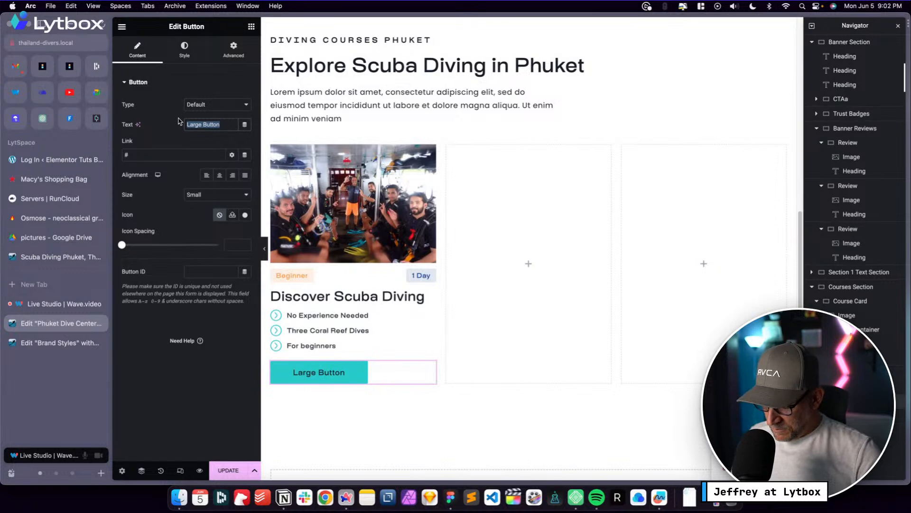
text(Book Now)
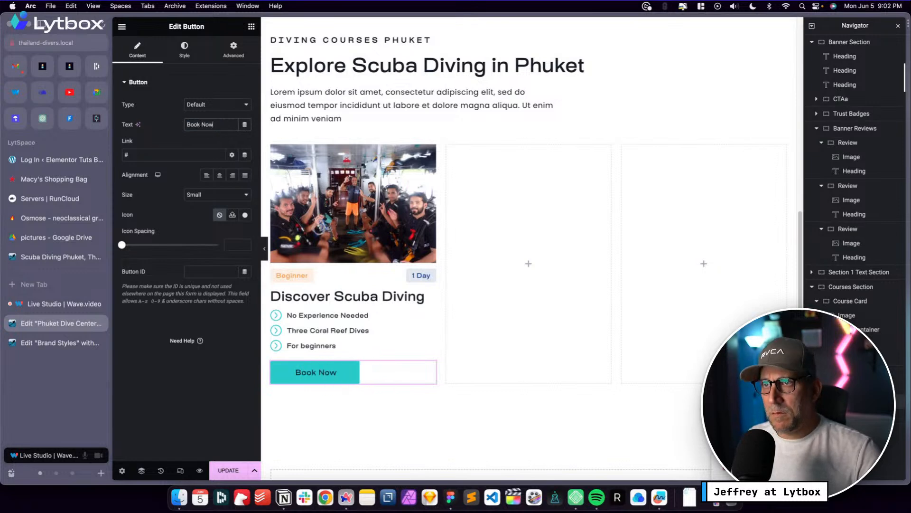
key(BackSpace)
key(BackSpace)
key(BackSpace)
key(BackSpace)
text(now)
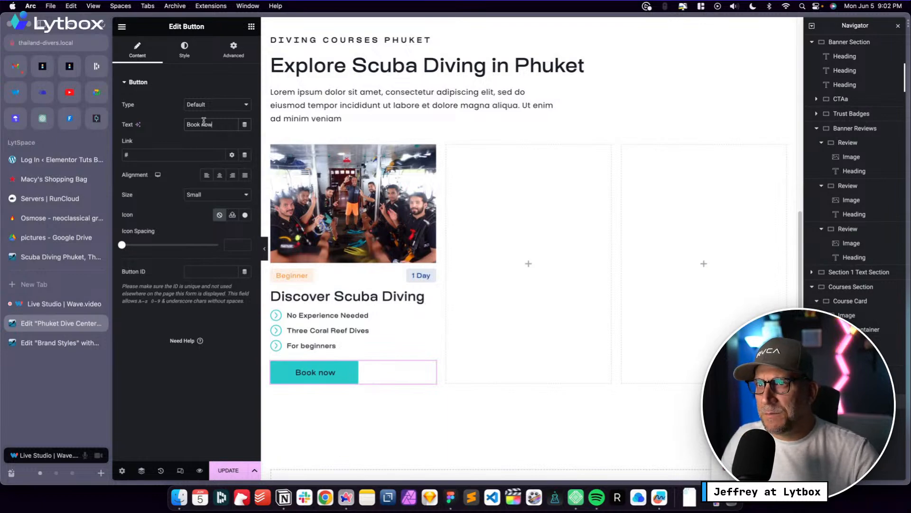
Check the card sketch and set the Book now button's alignment to Justified so it spans the card's width
key(ctrl+Left)
scroll(686, 188, right, 2)
scroll(686, 188, right, 3)
scroll(651, 192, up, 3)
key(ctrl+Right)
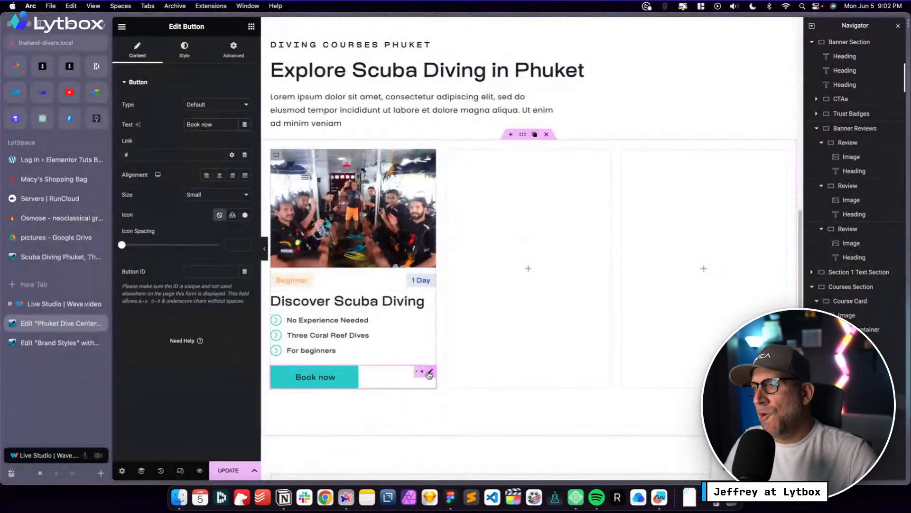
click(245, 175)
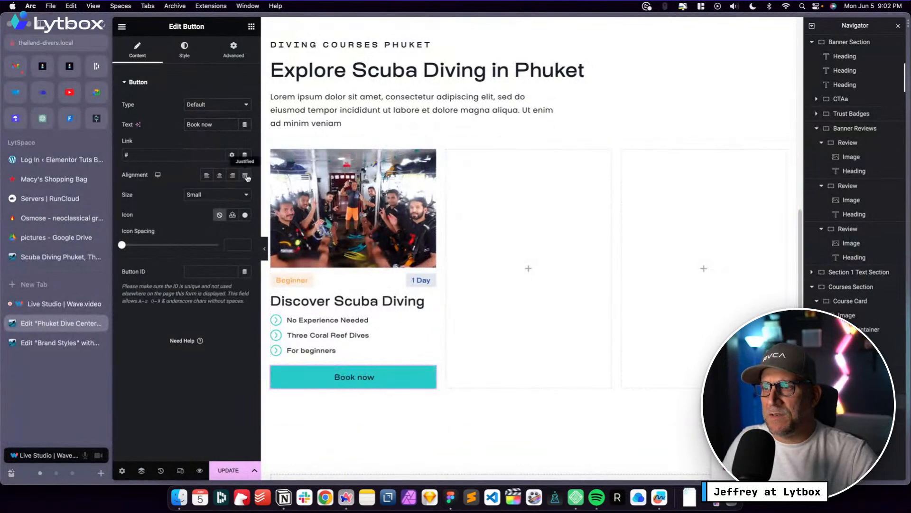
scroll(367, 432, up, 1)
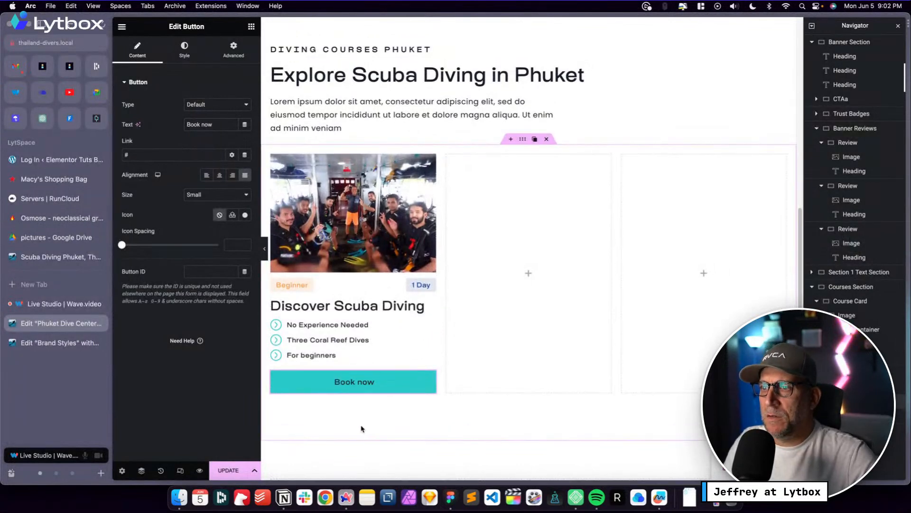
scroll(363, 426, up, 3)
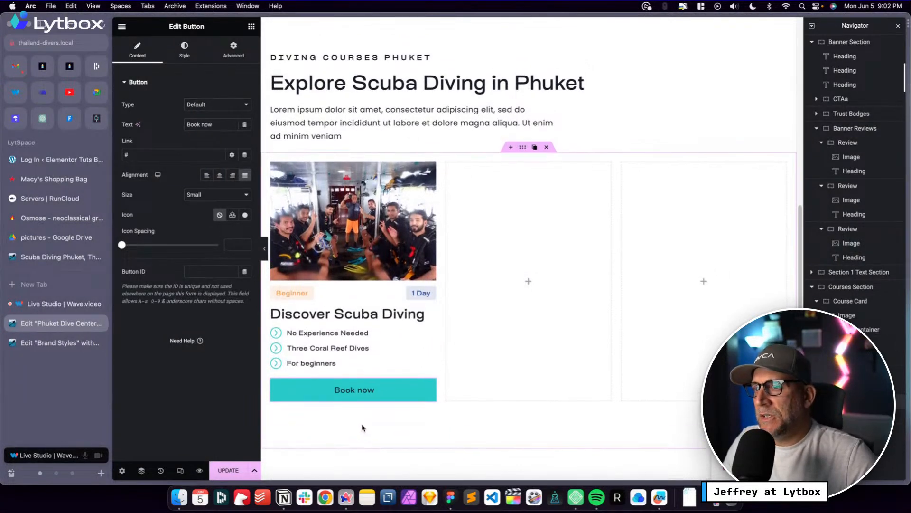
Delete the two empty course card containers beside the Discover Scuba Diving card
mouse_move(450, 181)
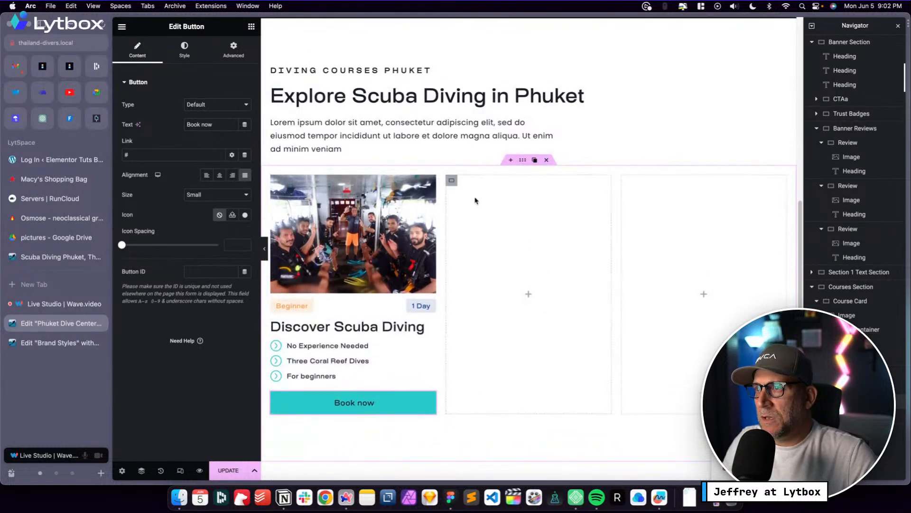
right_click(452, 181)
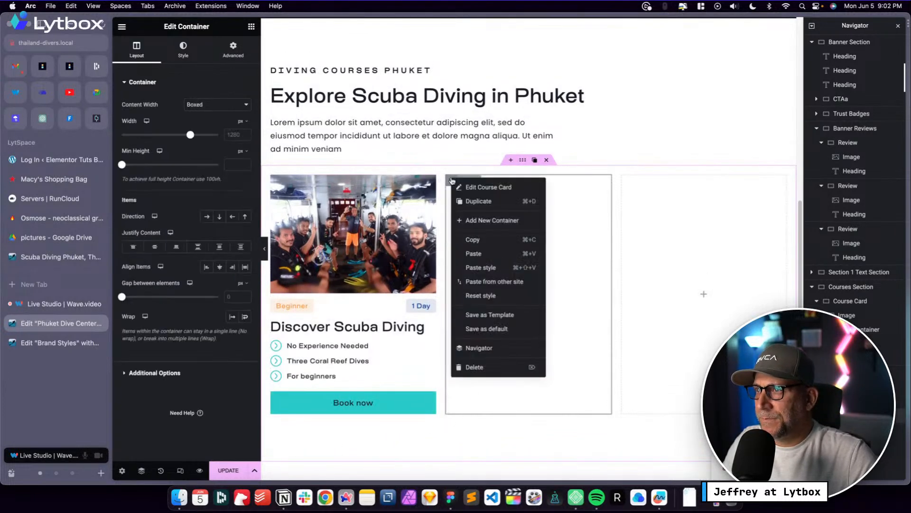
click(475, 366)
right_click(534, 179)
click(556, 369)
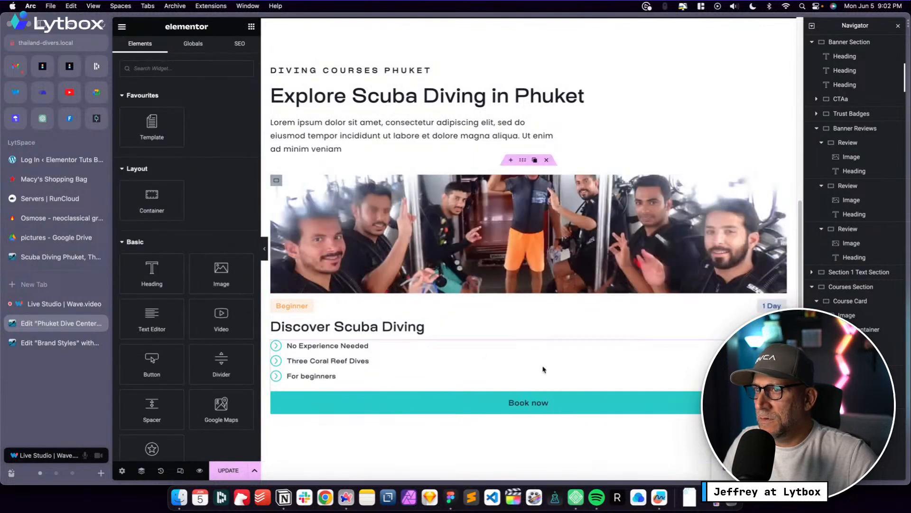
Duplicate the Discover Scuba Diving course card twice to fill the three-column row
right_click(278, 180)
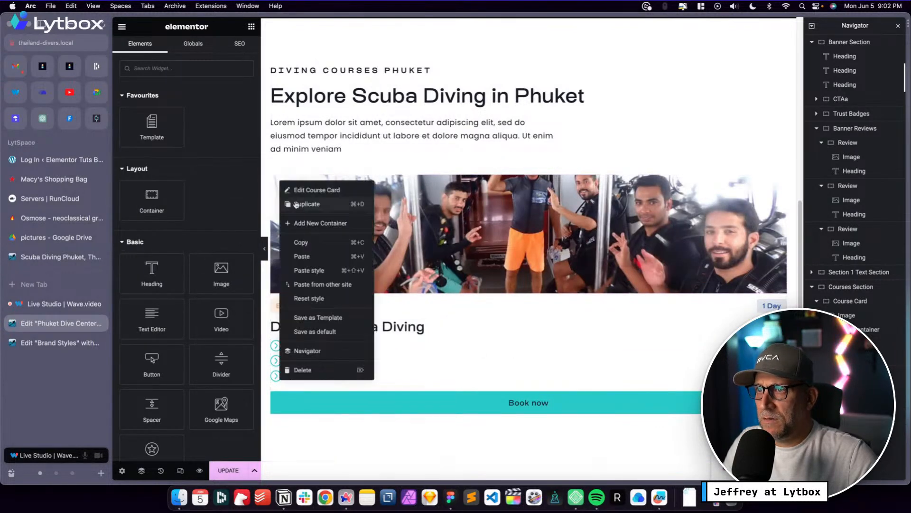
click(302, 205)
right_click(277, 180)
click(302, 204)
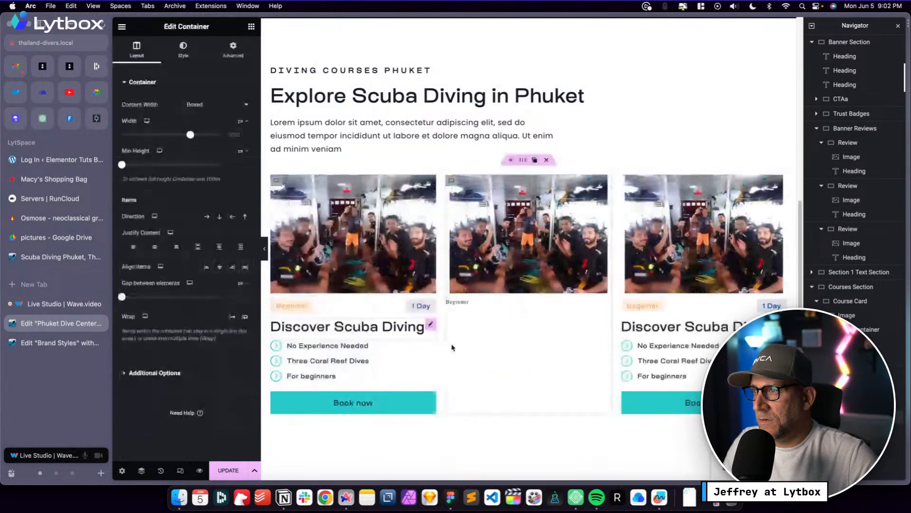
Replace the second course card's image with the photo of three people on the boat from the New Images folder
click(528, 246)
click(169, 141)
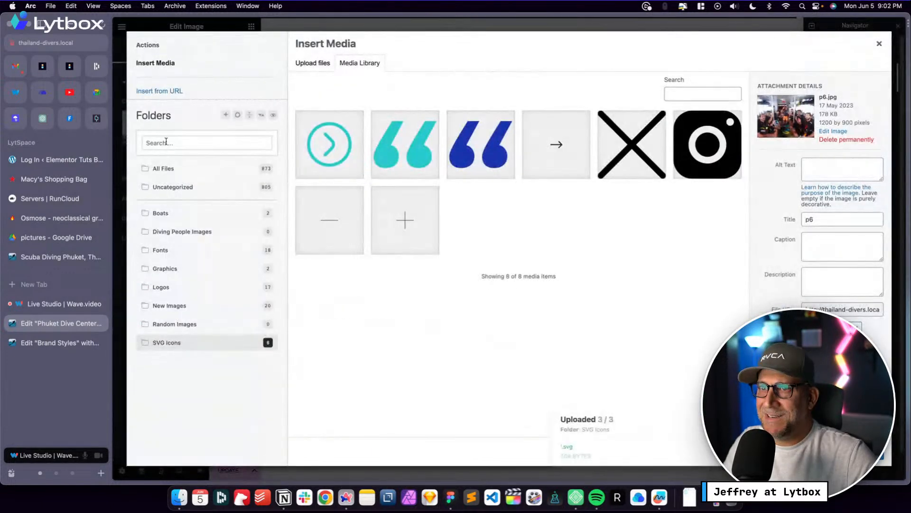
click(178, 232)
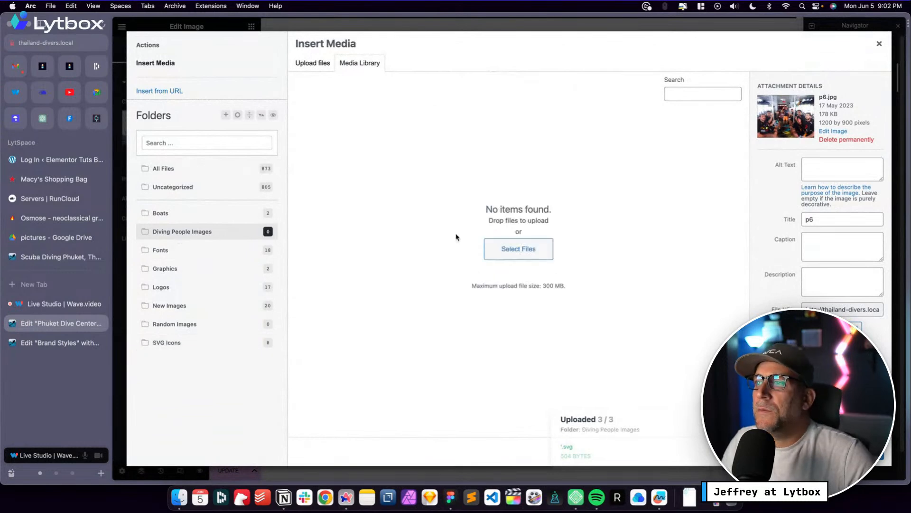
click(176, 305)
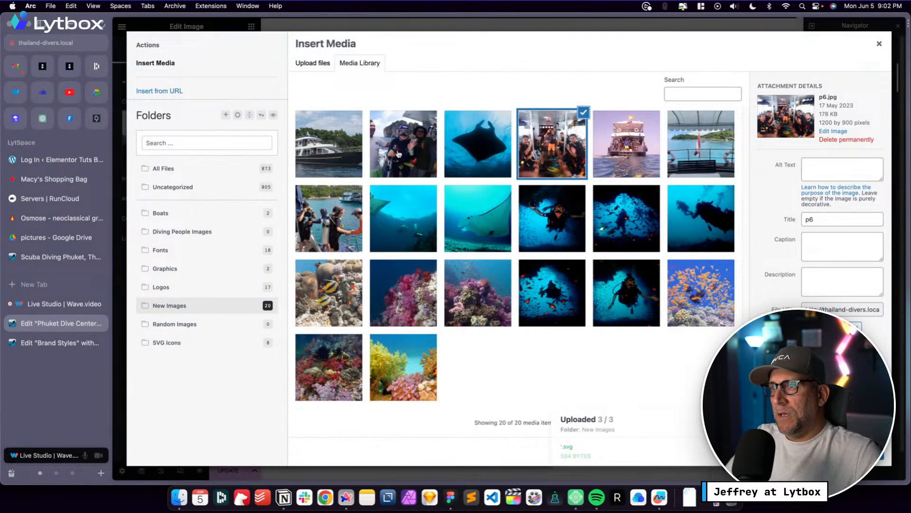
click(399, 155)
click(888, 459)
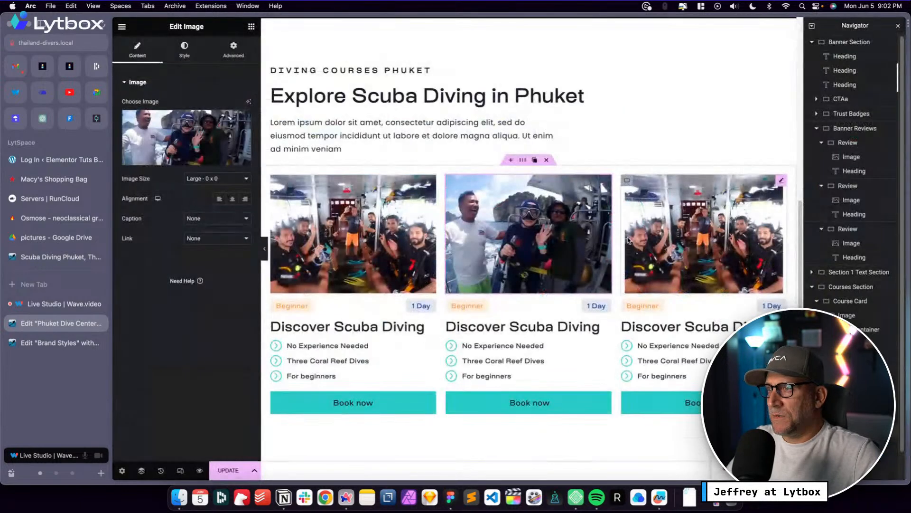
Replace the third course card's image with the underwater diver photo d5.jpg from the New Images folder
click(682, 229)
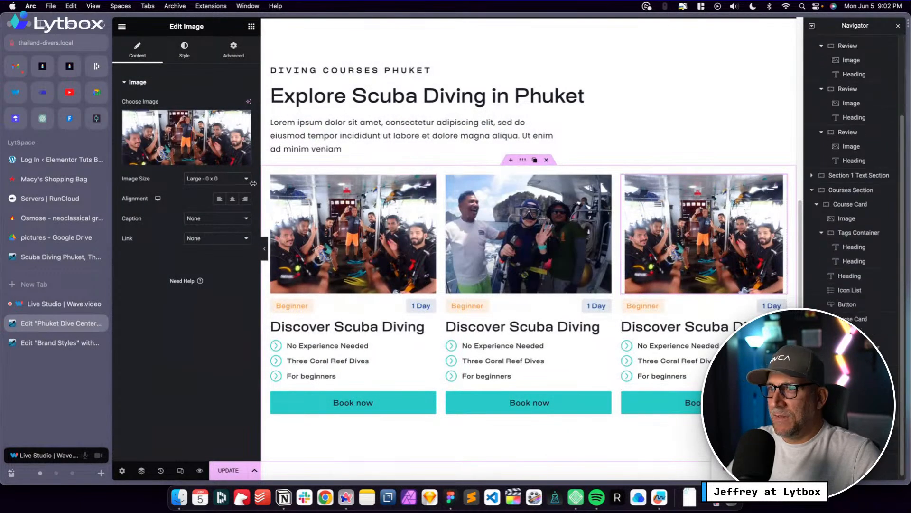
click(185, 134)
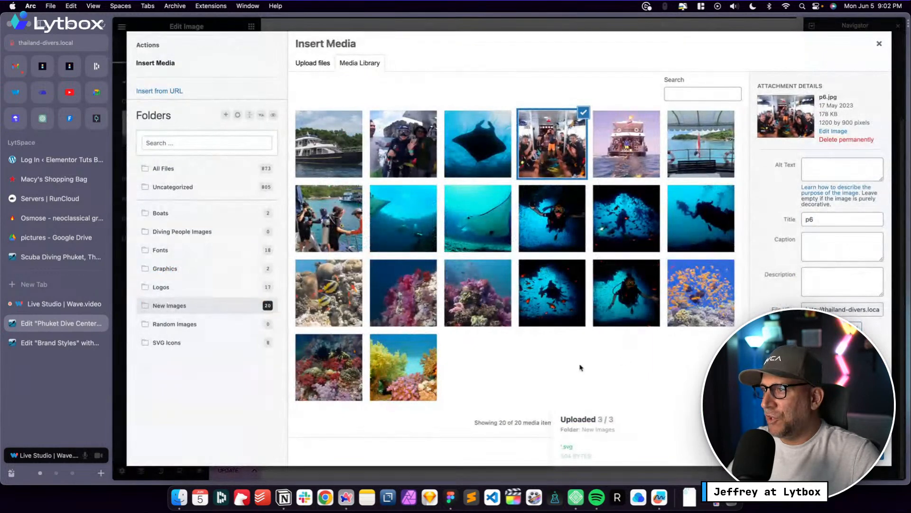
click(557, 214)
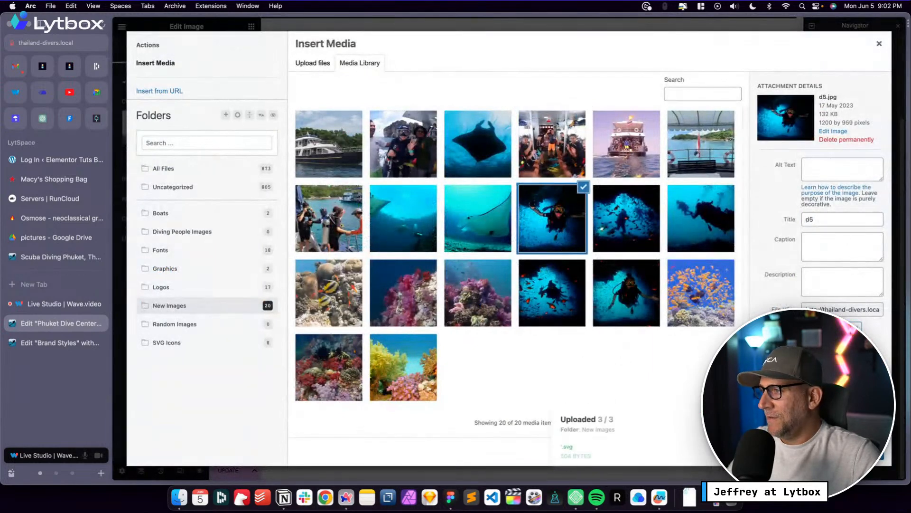
click(869, 453)
Give the "Diving Courses Phuket" heading 2 rem of left padding, with zero padding on its other sides
scroll(489, 294, down, 2)
scroll(489, 294, up, 4)
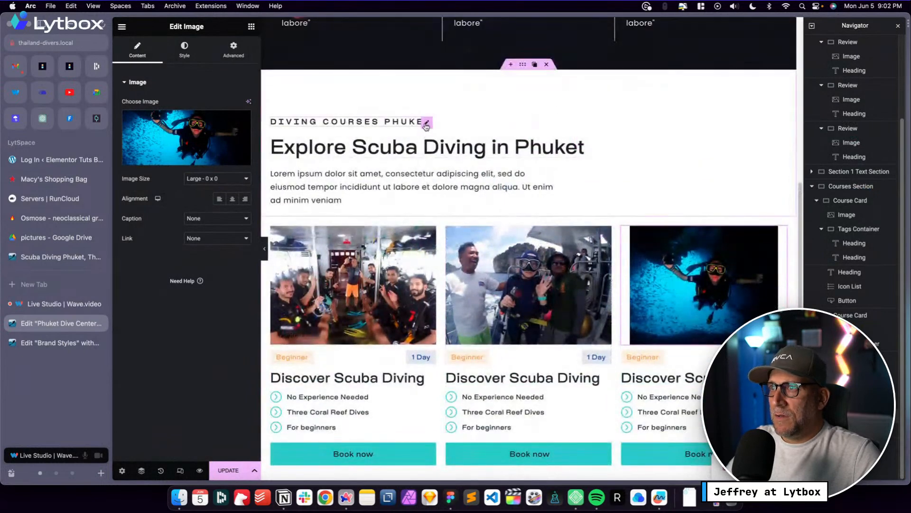
click(420, 122)
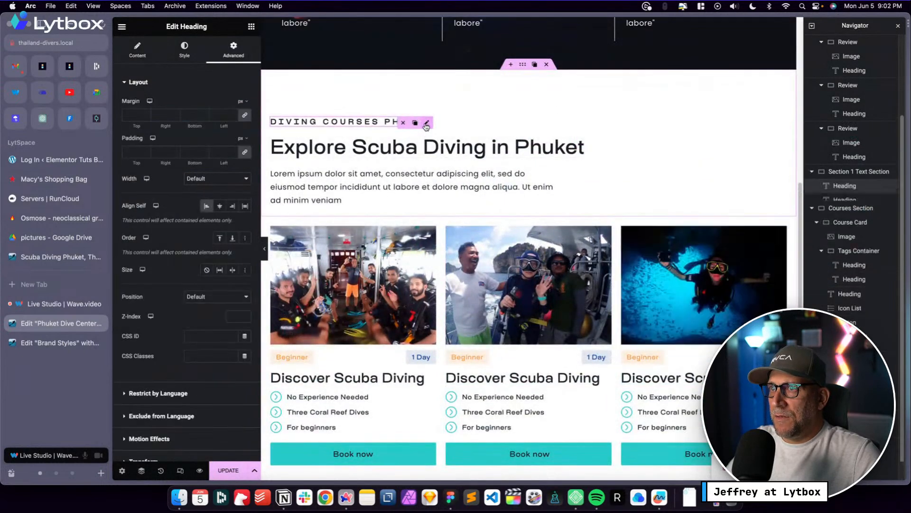
click(242, 138)
click(240, 154)
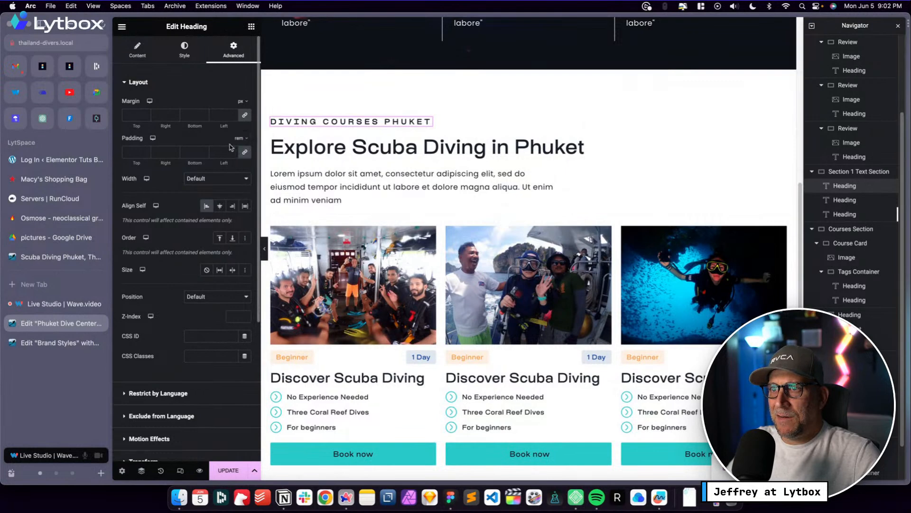
click(223, 151)
text(0)
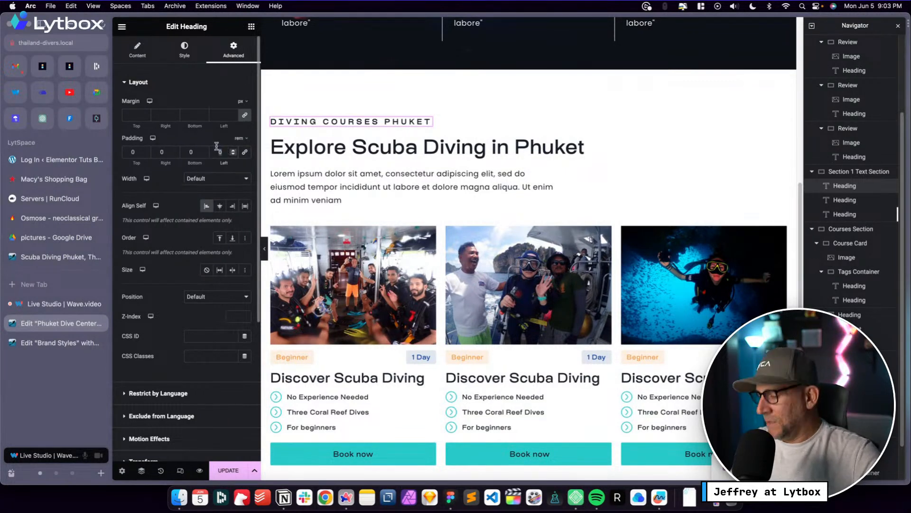
key(BackSpace)
text(2)
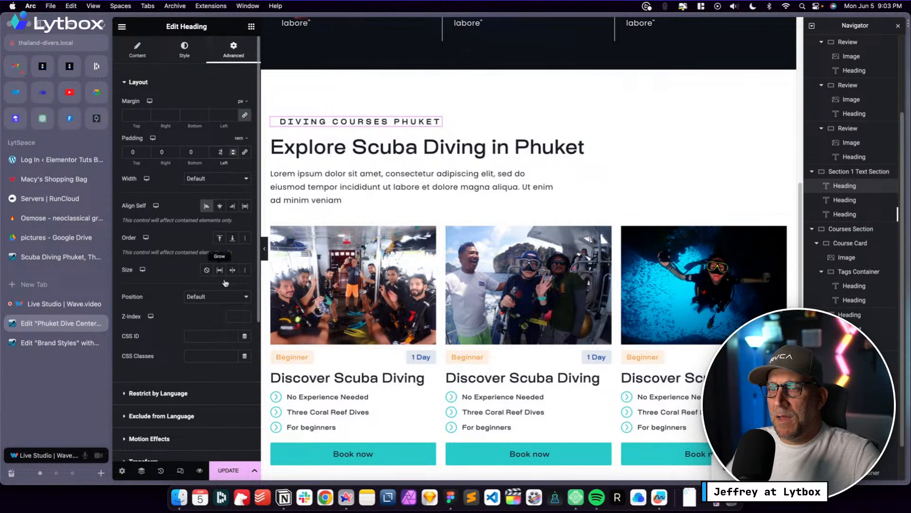
Give the "Diving Courses Phuket" heading a solid border 0.4 rem wide on its left side and 0 on the other sides
scroll(143, 320, down, 5)
click(165, 352)
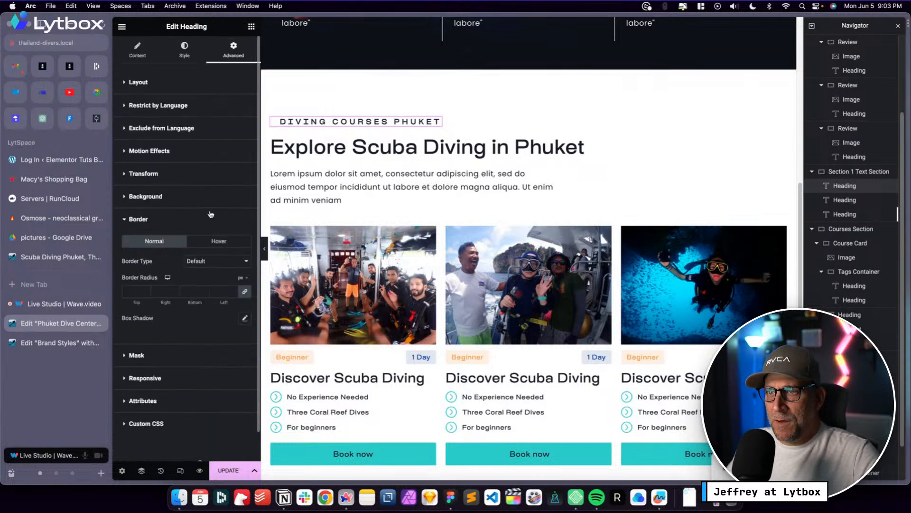
click(222, 263)
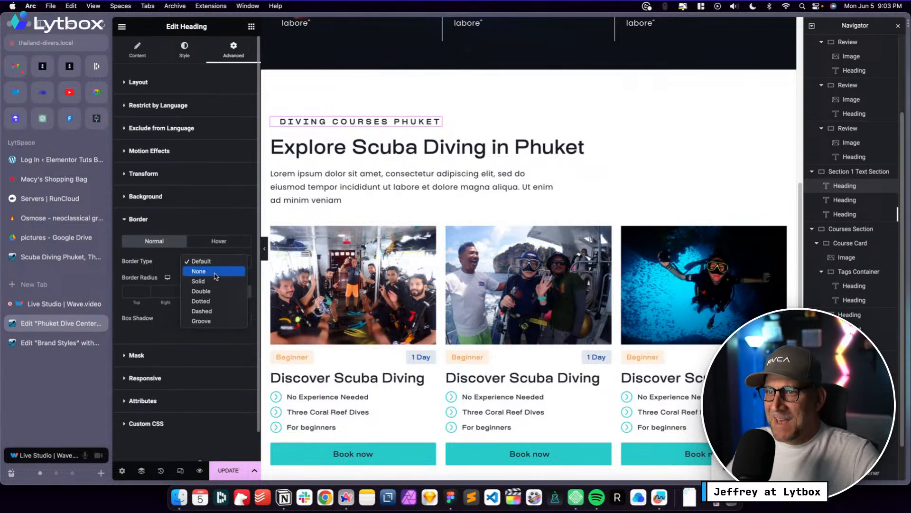
click(198, 281)
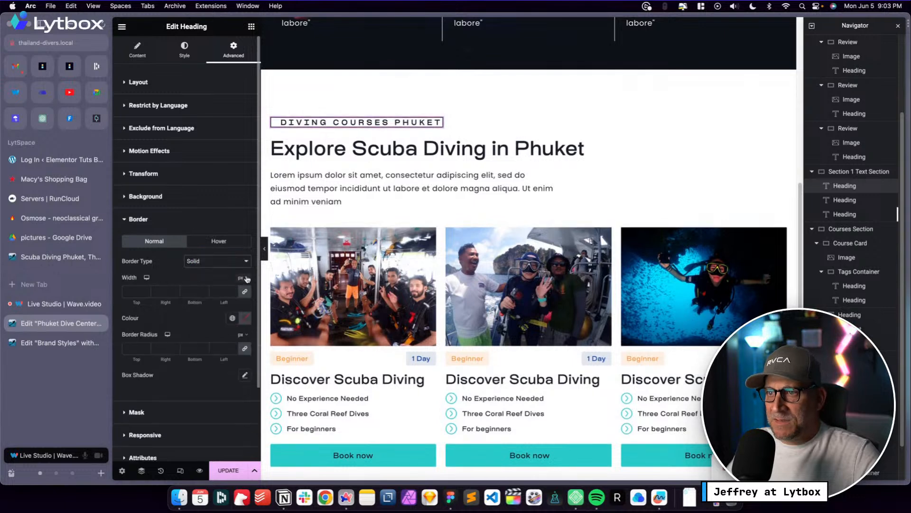
click(223, 291)
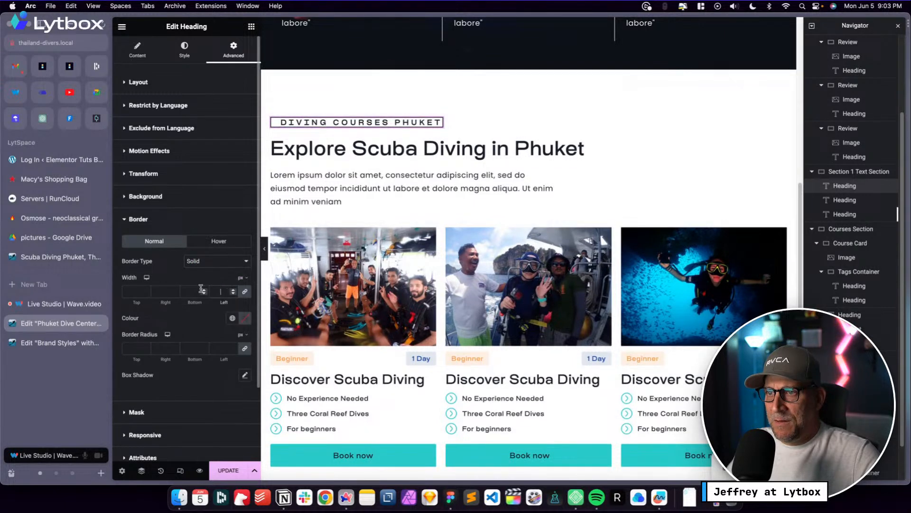
click(242, 279)
click(241, 306)
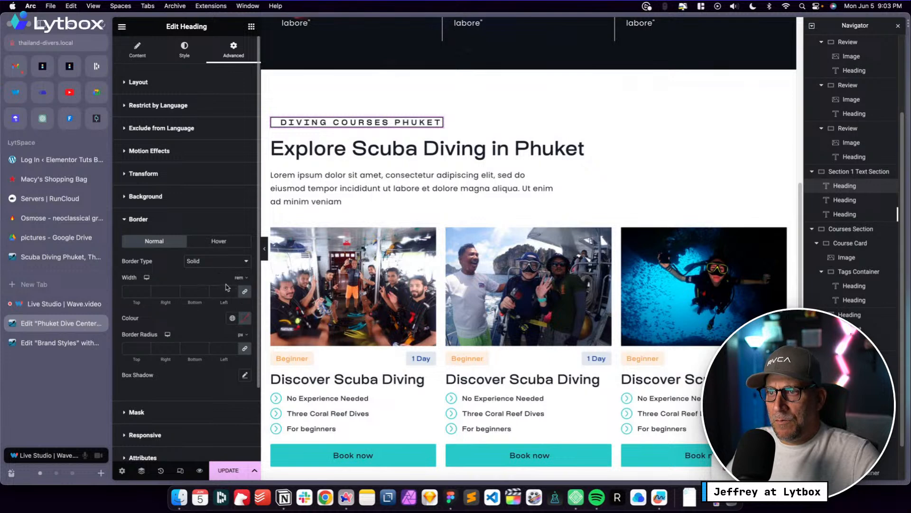
click(235, 292)
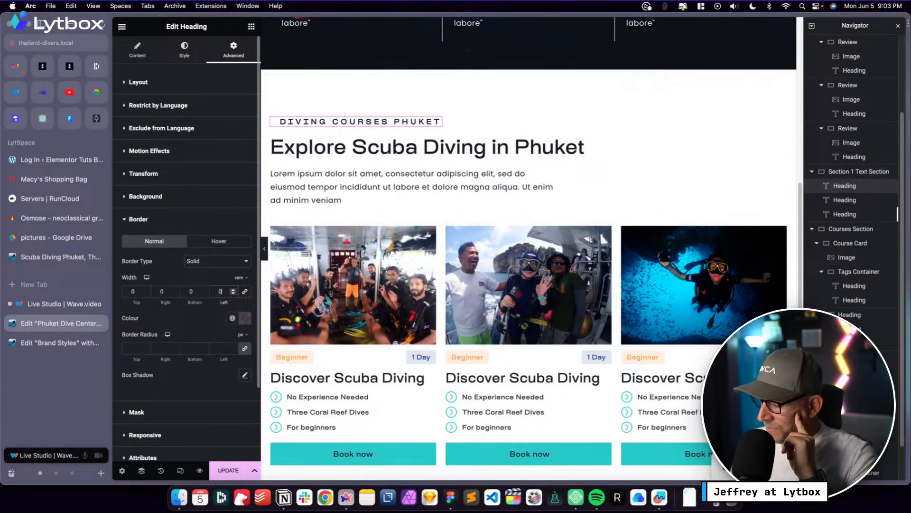
text(4)
drag(226, 291, 213, 286)
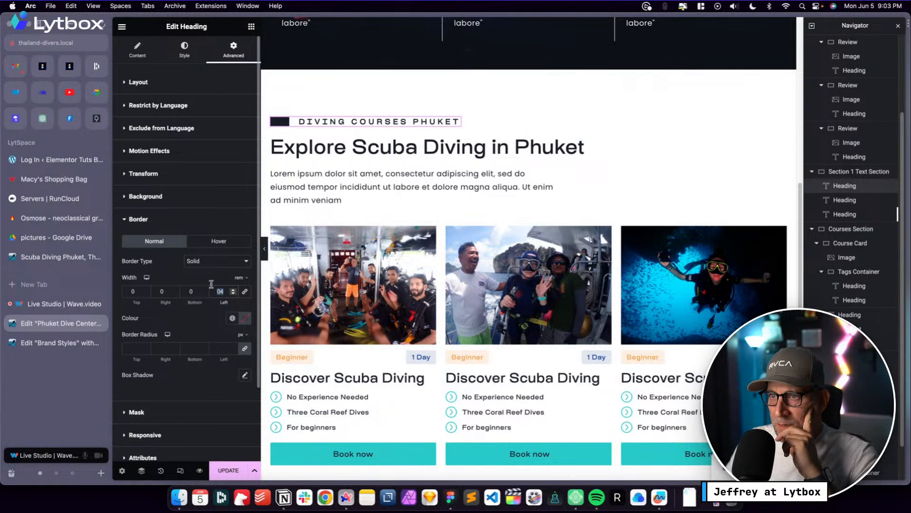
text(0.4)
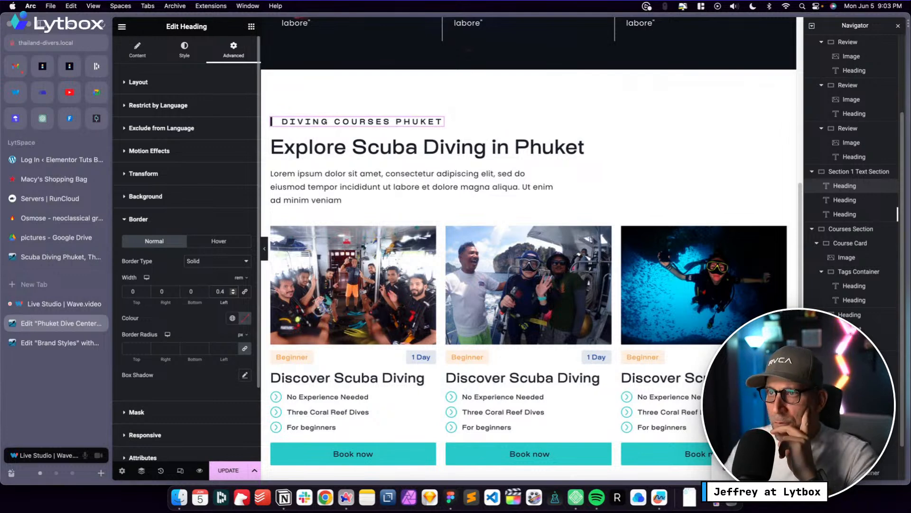
Colour the small heading's left border with the global Sea Breeze colour and save the page
click(233, 319)
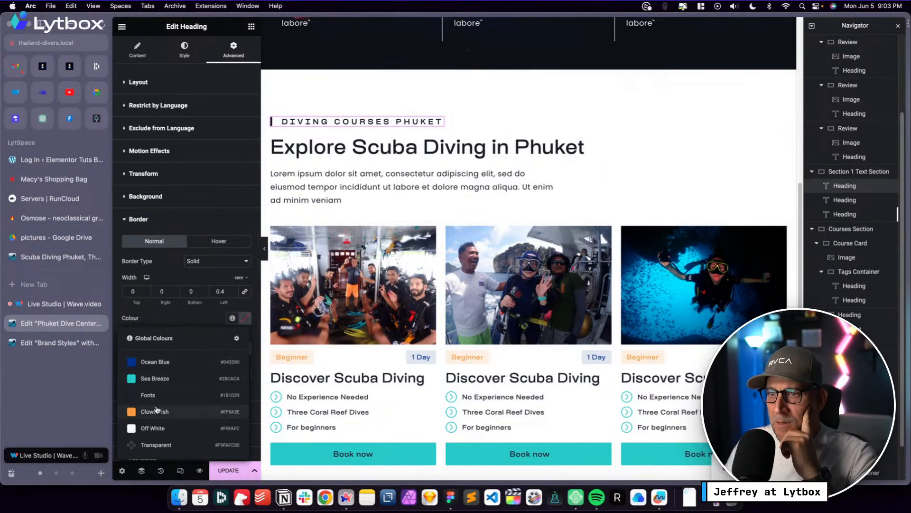
click(159, 378)
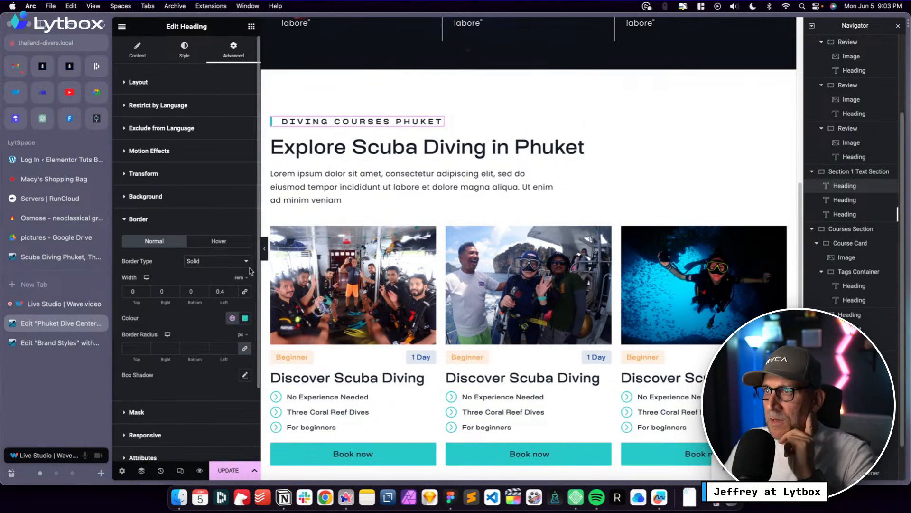
key(super+s)
Open the structure choices for a new container below the course cards
scroll(454, 385, down, 3)
scroll(455, 385, down, 1)
scroll(521, 373, up, 4)
scroll(563, 348, down, 4)
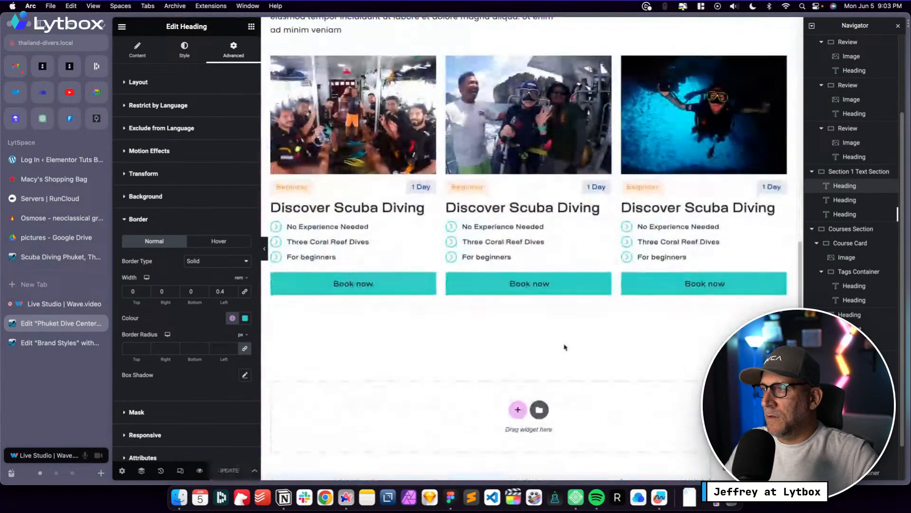
scroll(411, 285, down, 5)
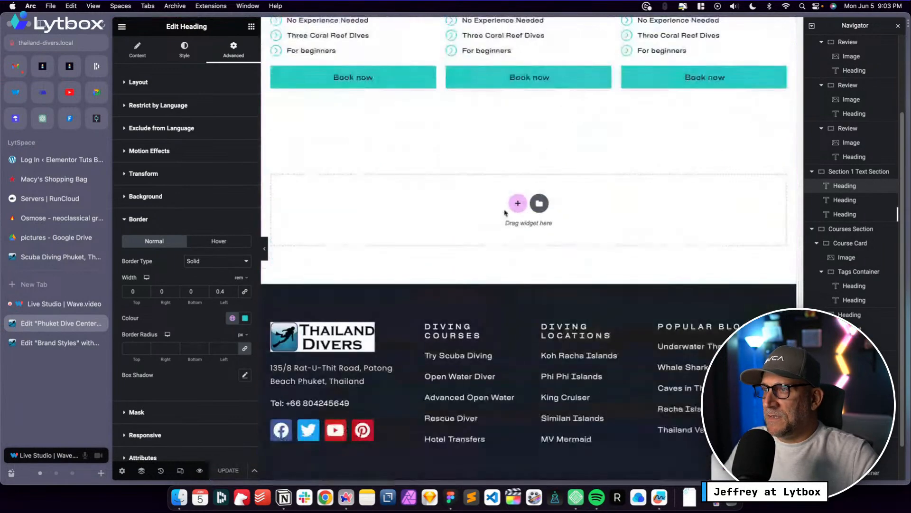
click(518, 203)
scroll(448, 240, up, 1)
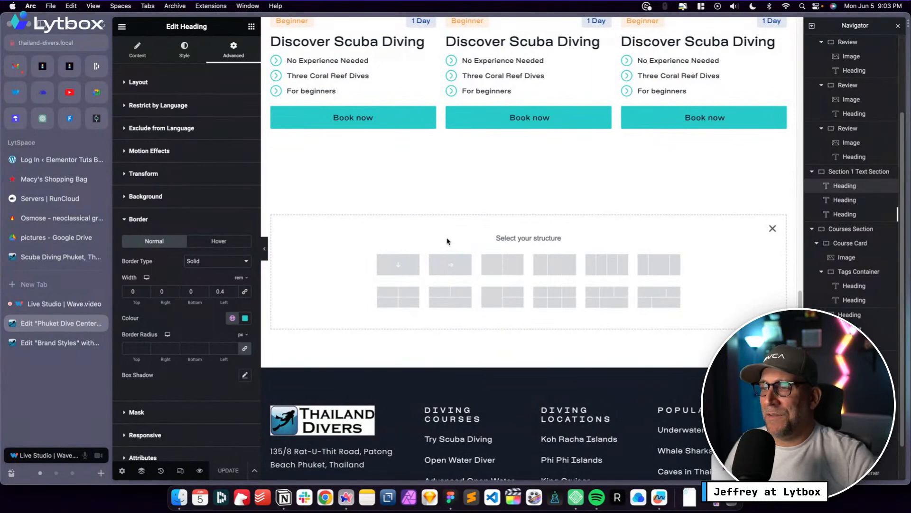
scroll(446, 239, up, 4)
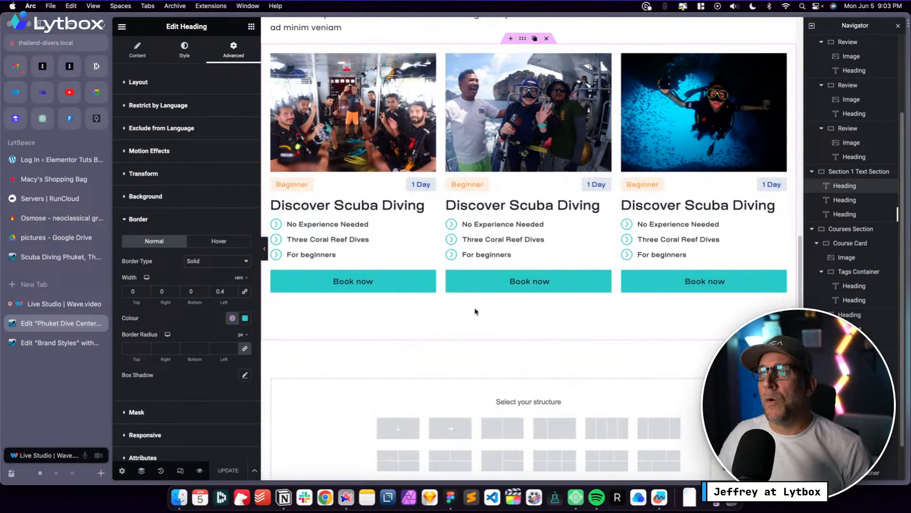
Set the gap between elements in the banner's Trust Badges container to 4 rem
scroll(476, 312, up, 15)
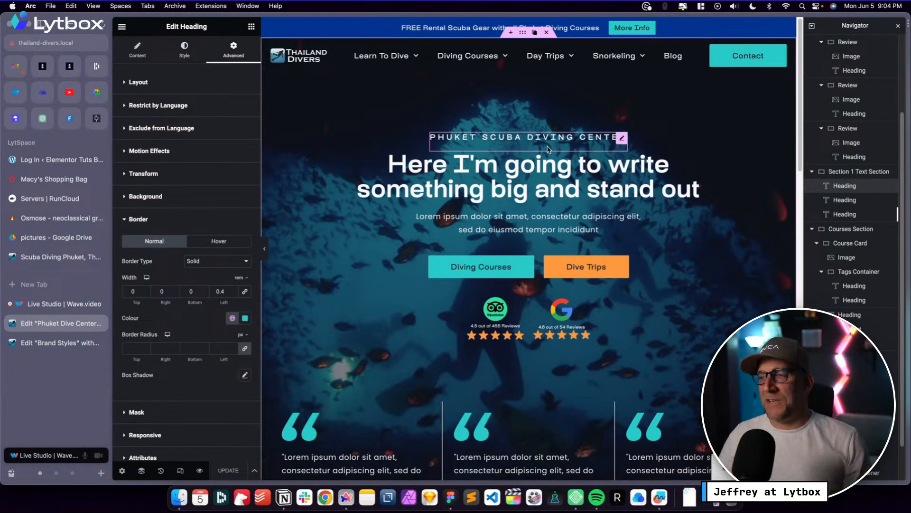
scroll(411, 292, down, 1)
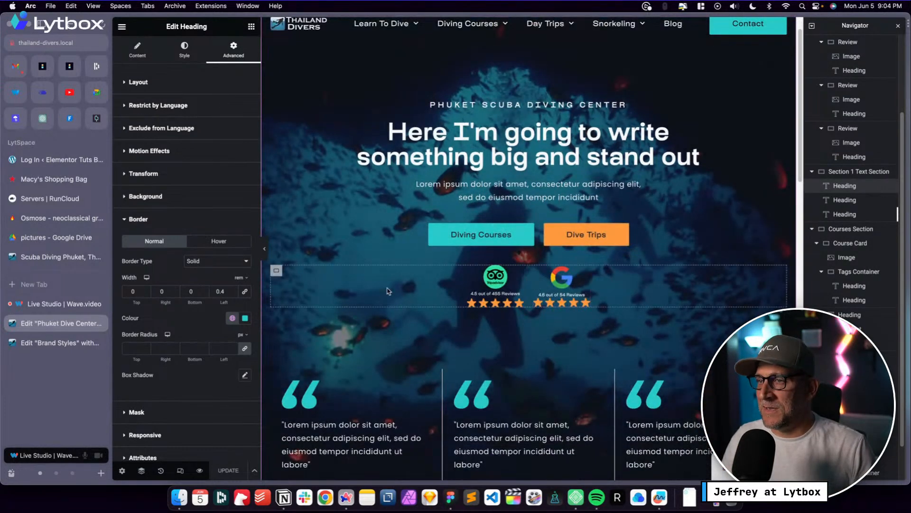
click(276, 271)
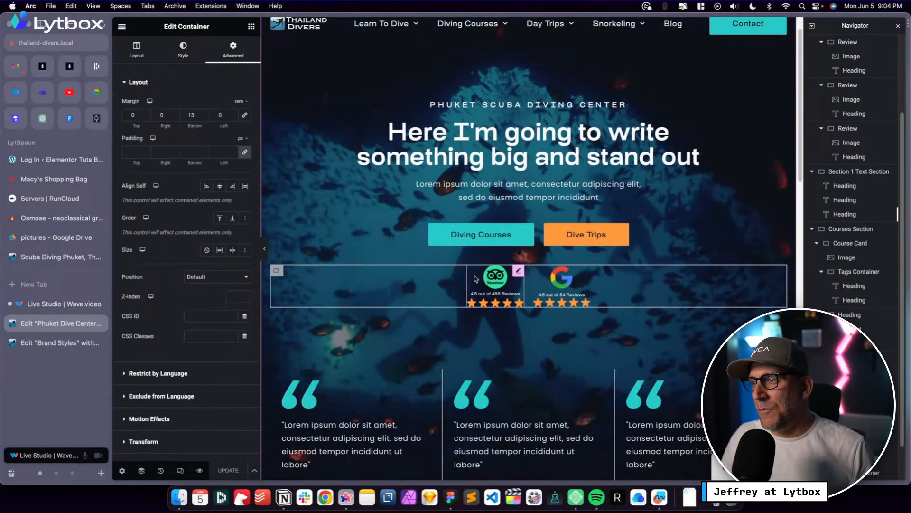
click(137, 49)
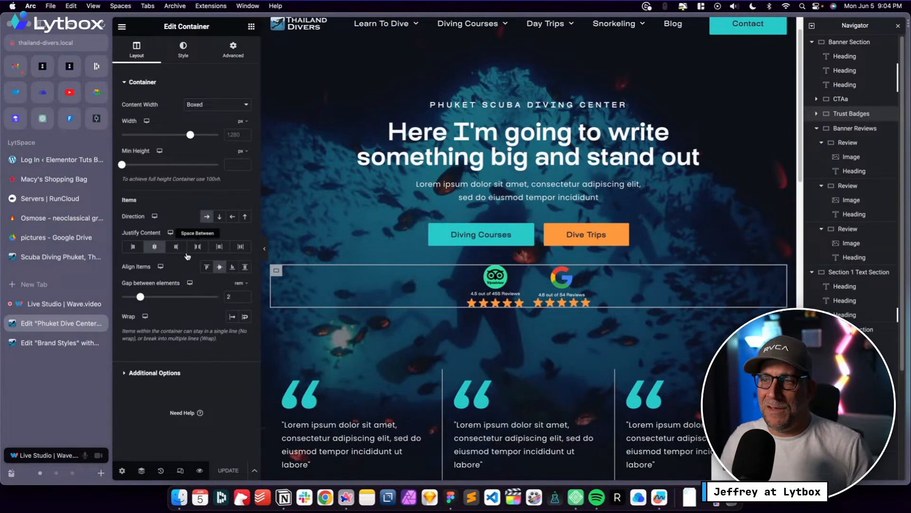
click(245, 297)
click(245, 297)
click(245, 297)
click(245, 296)
click(245, 296)
click(245, 296)
click(245, 296)
click(245, 296)
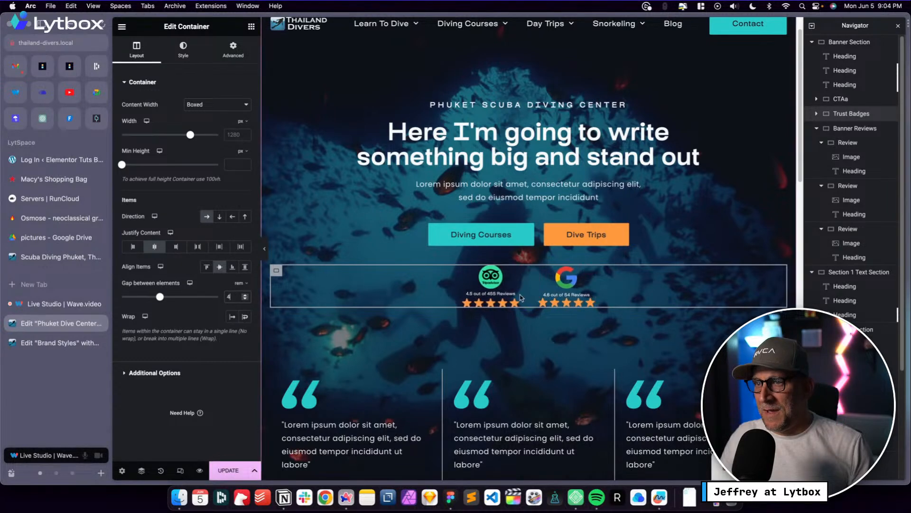
Add a new single-column container with vertical direction below the courses section
scroll(512, 329, down, 15)
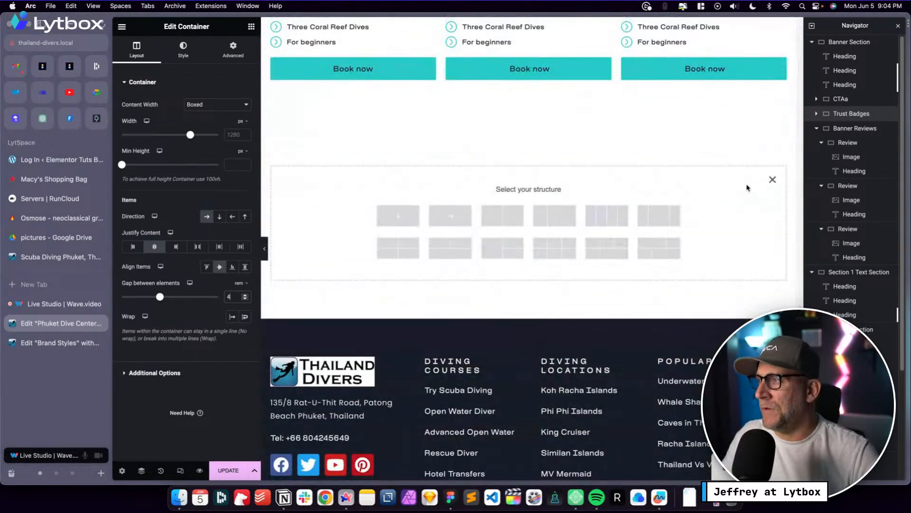
click(398, 215)
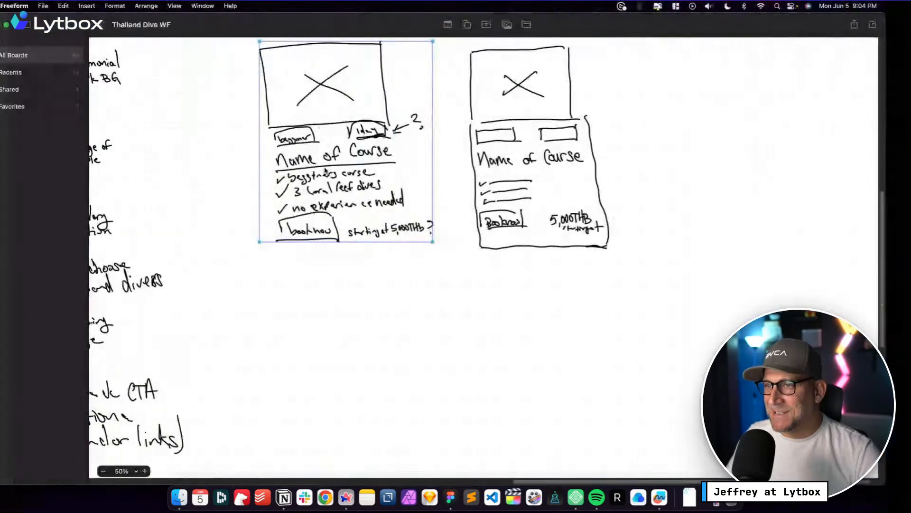
Examine the Freeform wireframe for the section planned below the course cards, then return to the page editor
scroll(513, 257, left, 5)
ctrl+scroll(513, 256, up, 3)
scroll(381, 304, up, 5)
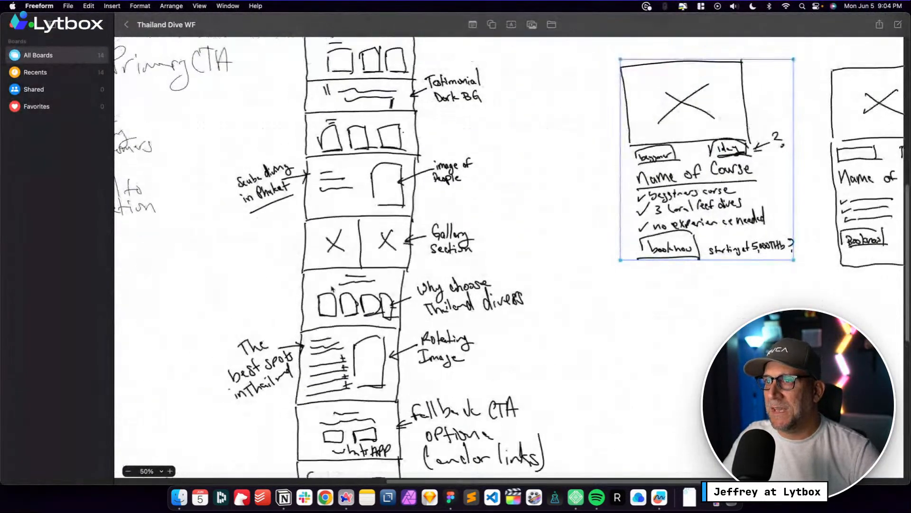
scroll(382, 304, up, 3)
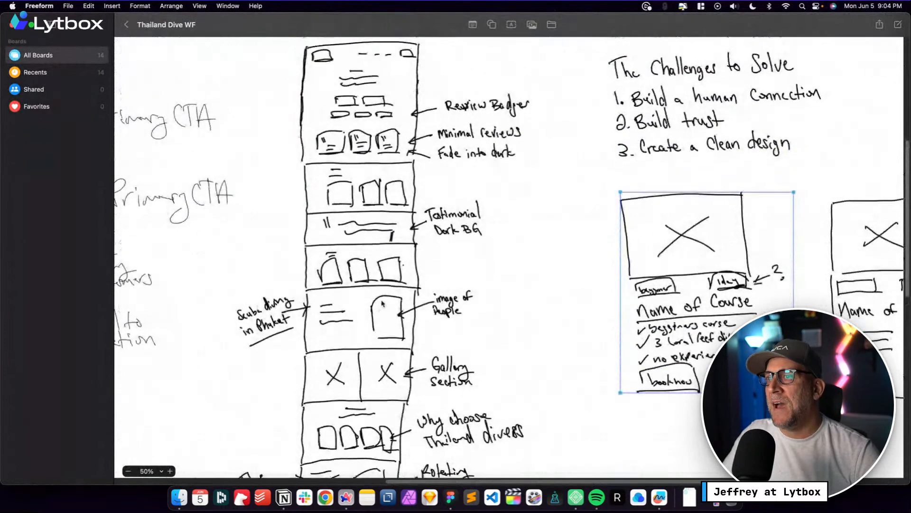
scroll(361, 235, up, 2)
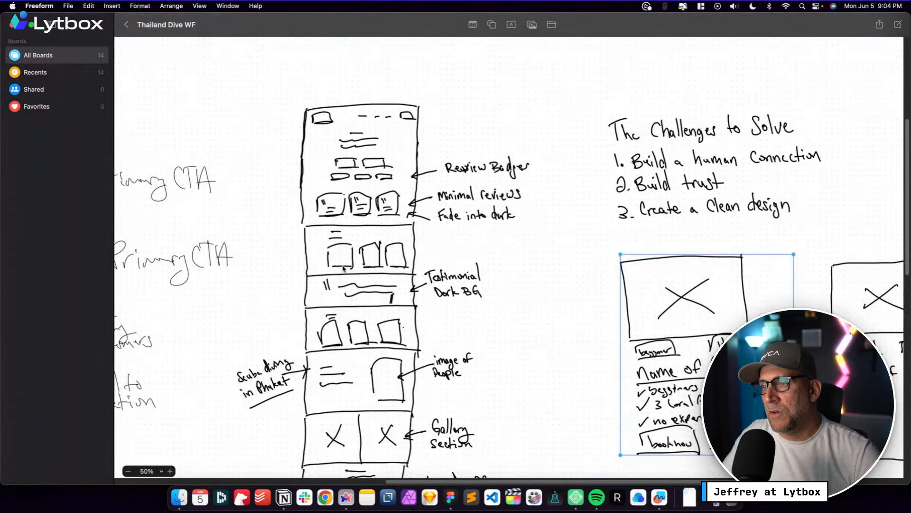
scroll(349, 314, down, 2)
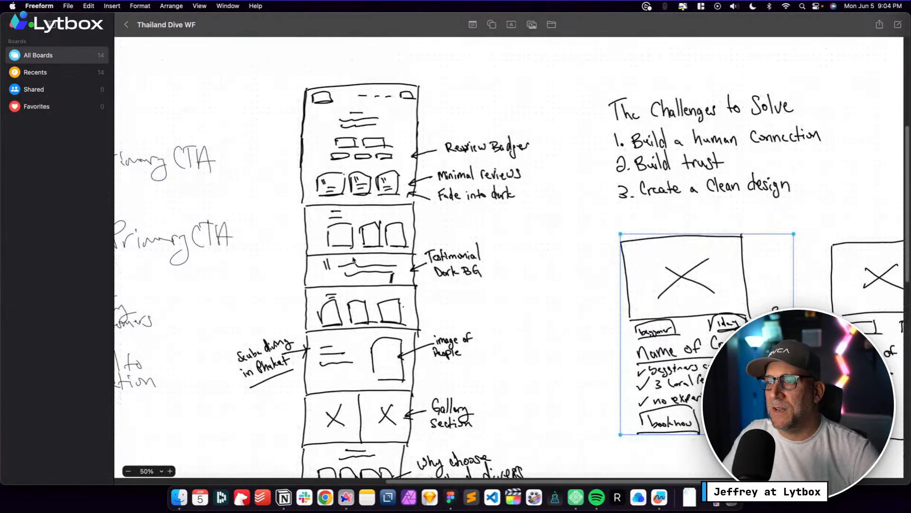
key(ctrl+Right)
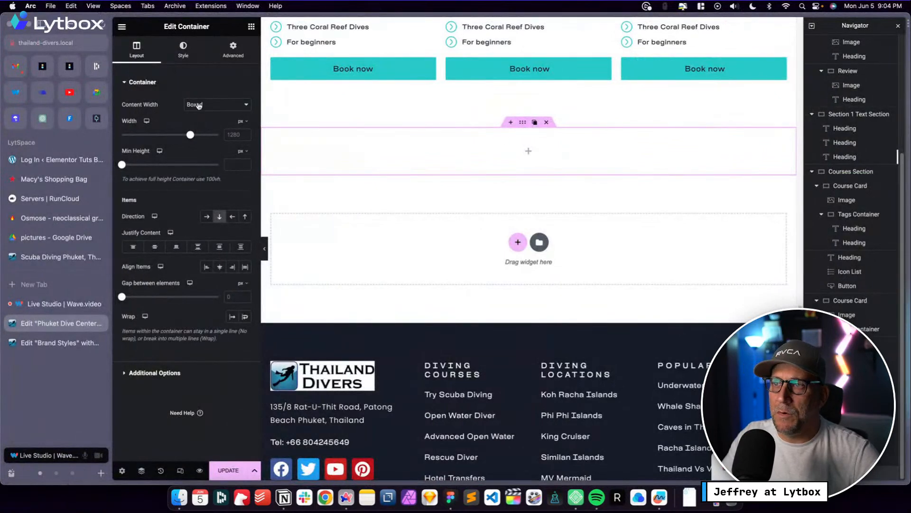
Copy the "Small Container - 60px 20px" container from the Brand Styles page
click(234, 48)
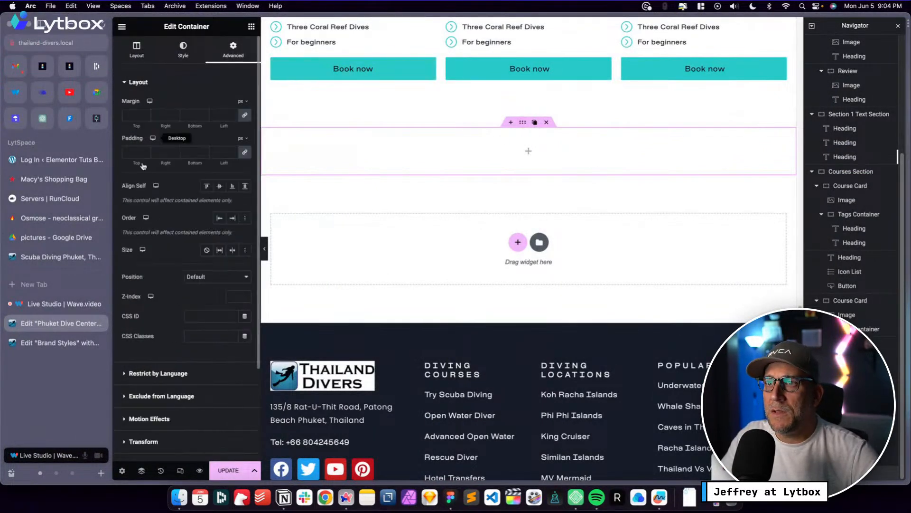
click(55, 343)
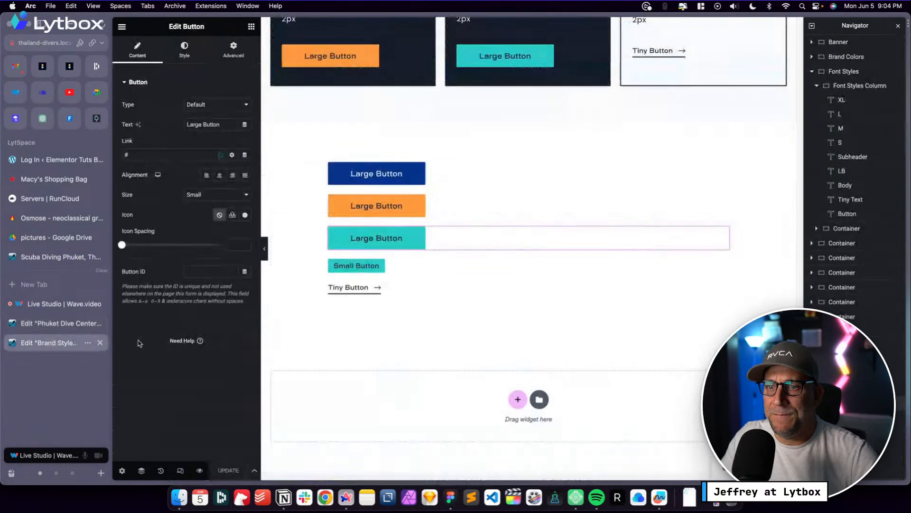
scroll(501, 224, up, 7)
scroll(502, 223, down, 3)
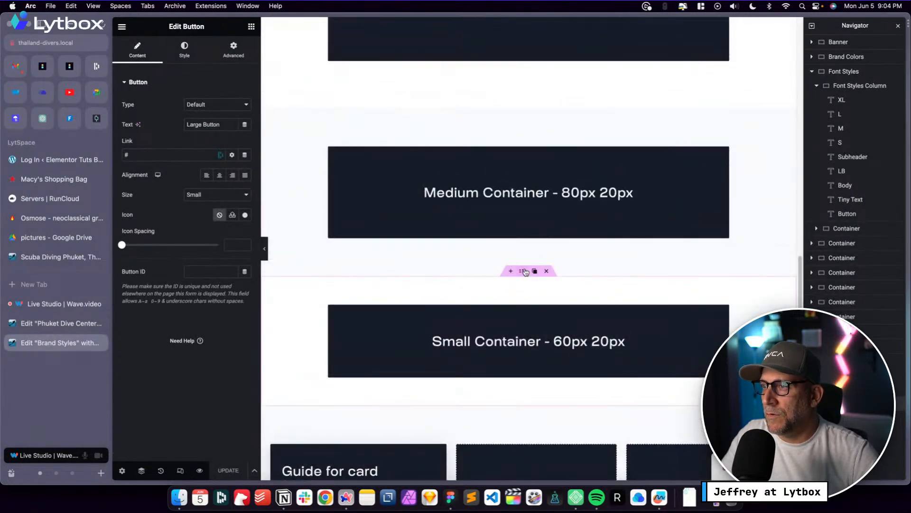
scroll(513, 248, up, 2)
scroll(517, 246, down, 3)
click(524, 219)
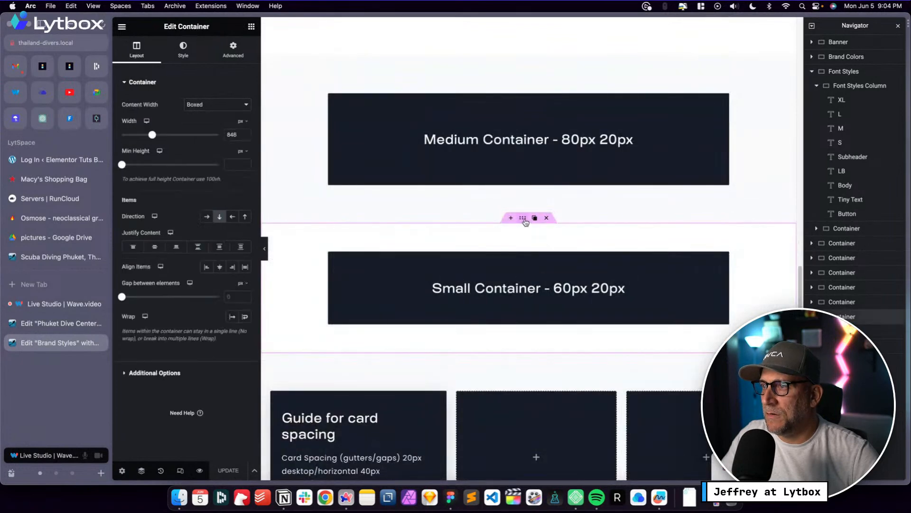
right_click(525, 220)
click(548, 281)
Paste the copied small container's style onto the new empty container on the Phuket Dive Center page
key(ctrl+Tab)
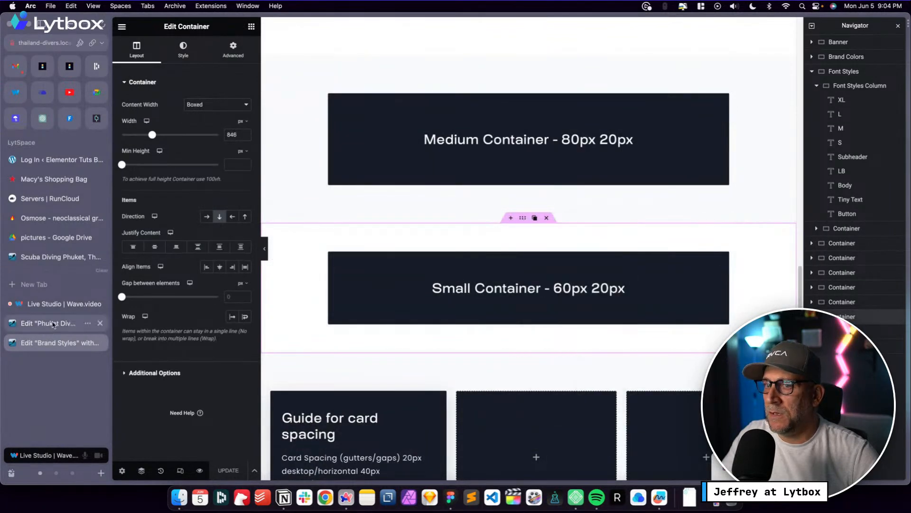
right_click(522, 125)
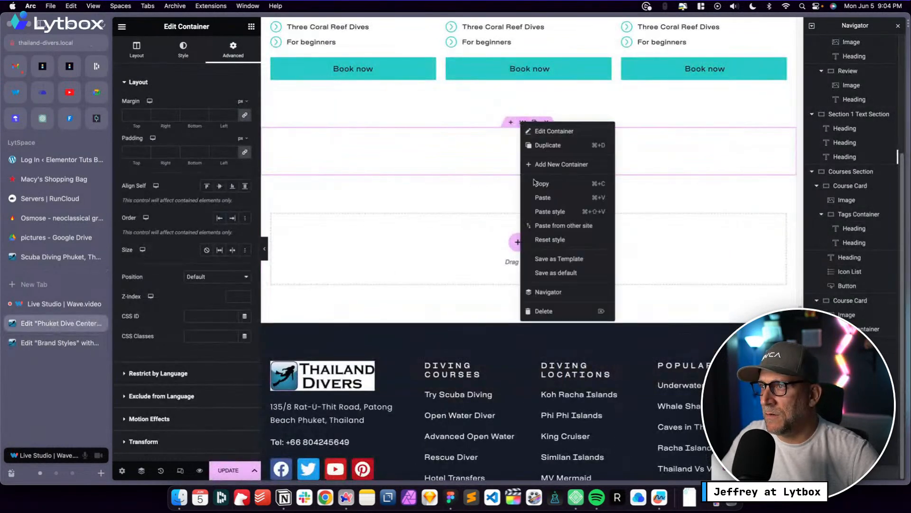
click(549, 214)
click(45, 342)
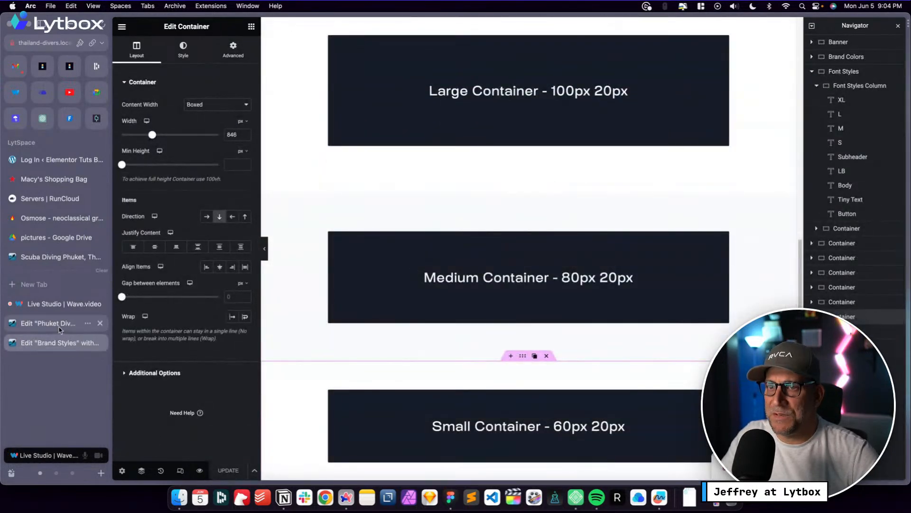
click(59, 328)
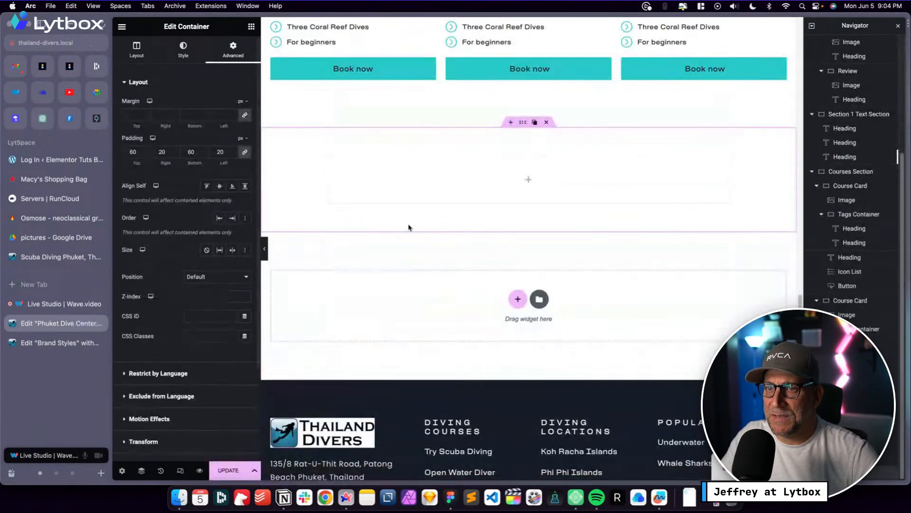
Give the new empty container a classic background in the global Fonts colour
click(184, 48)
click(207, 125)
click(233, 145)
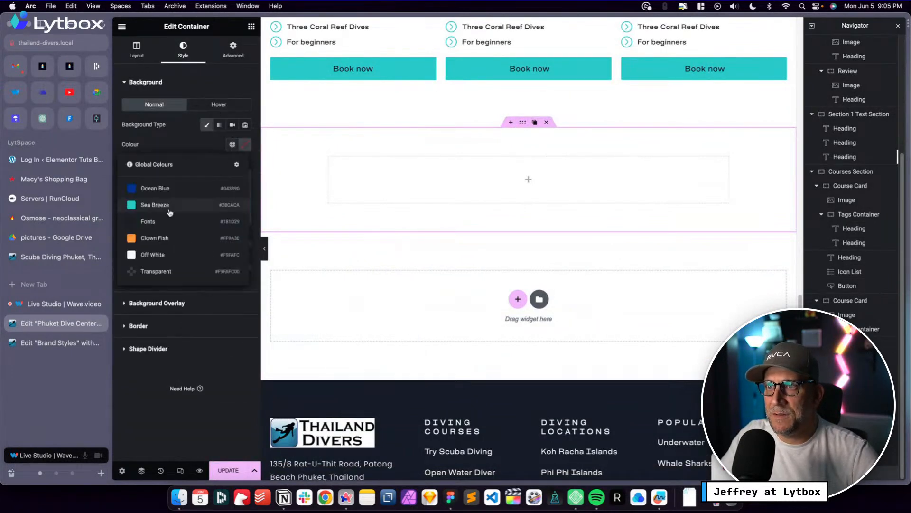
click(160, 188)
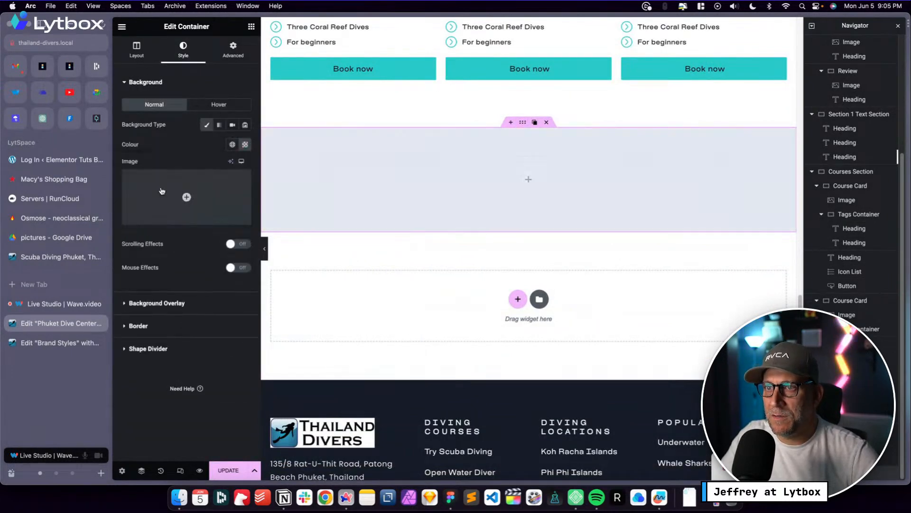
click(233, 145)
click(159, 204)
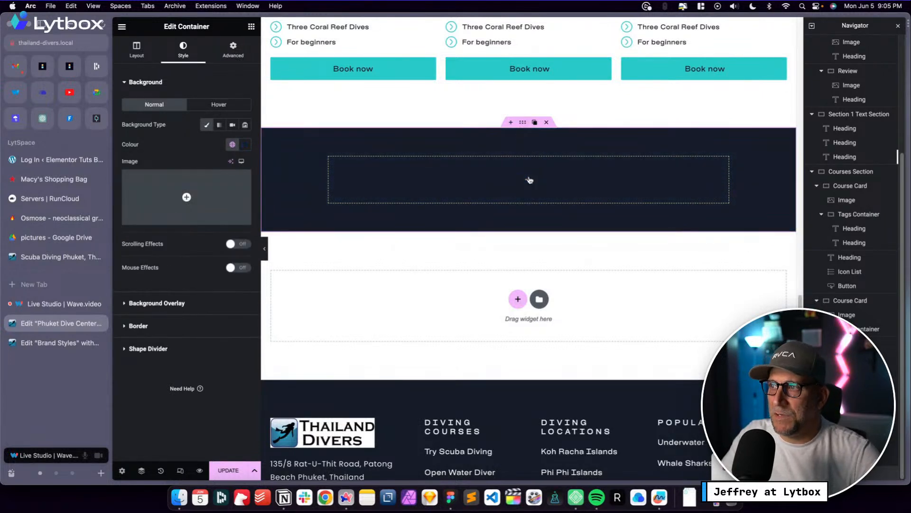
Add a Heading widget to the dark container and copy the opening Lorem ipsum text through "minim veniam" from loremipsum.io
click(529, 180)
drag(152, 273, 537, 182)
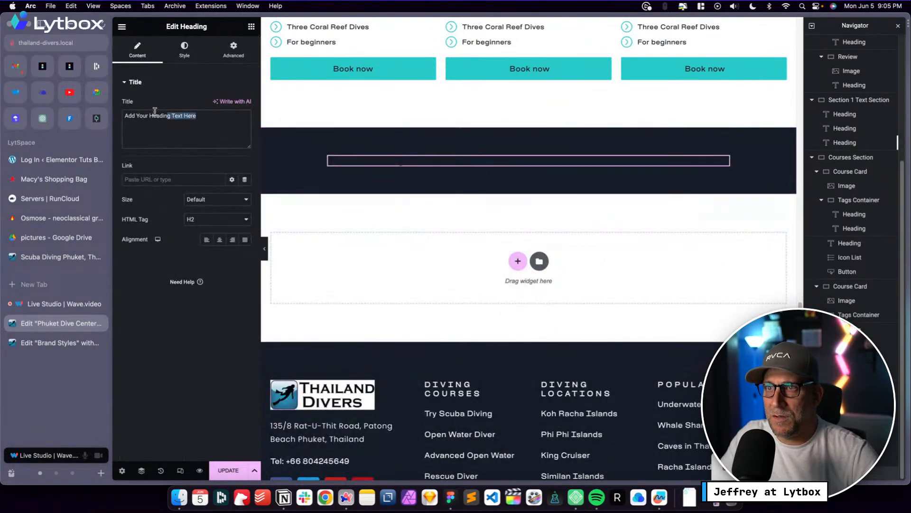
click(34, 284)
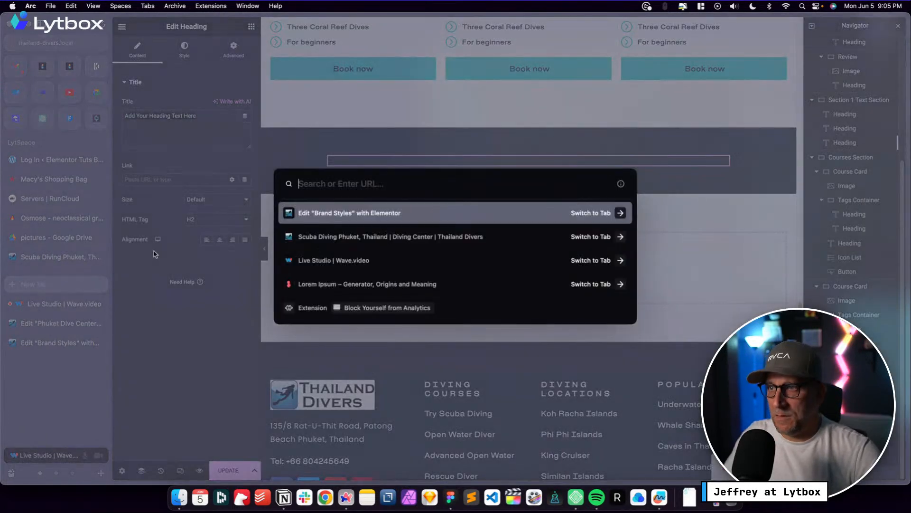
text(loremipsum.io)
key(Return)
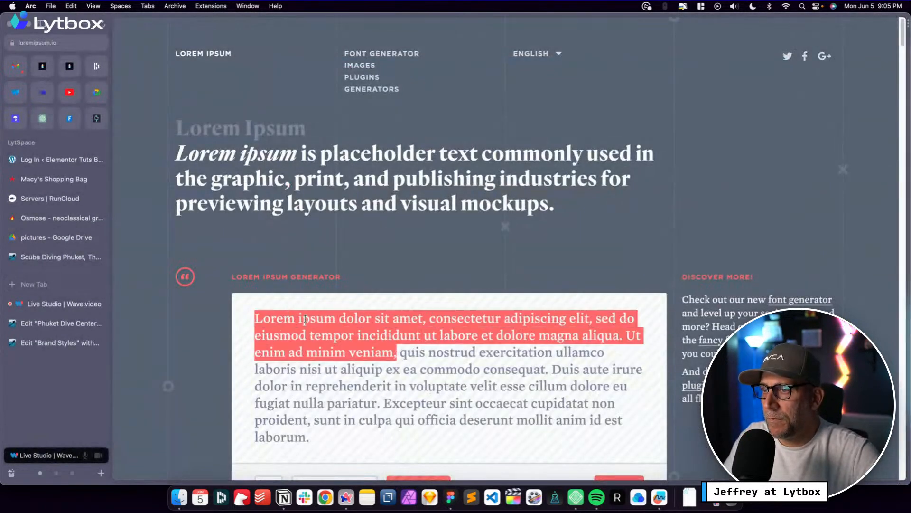
drag(257, 317, 393, 354)
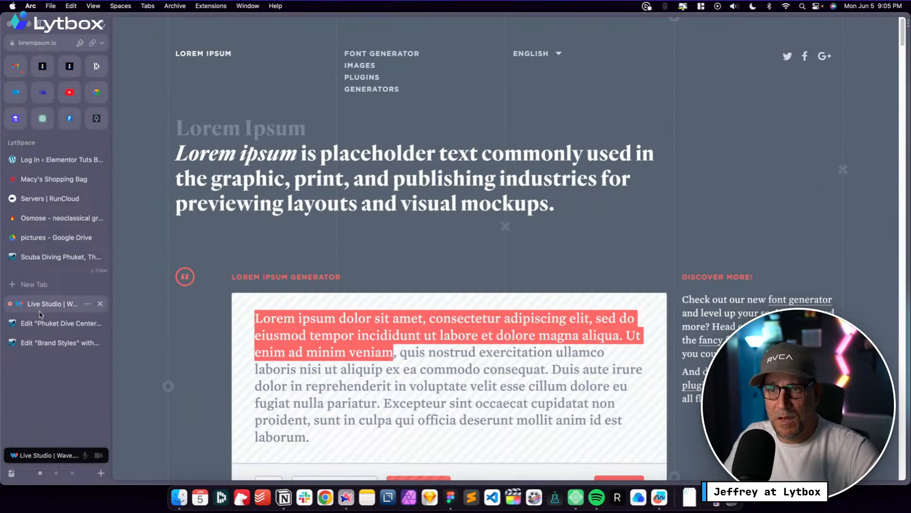
Replace the heading's title on the Phuket Dive Center page with the copied Lorem ipsum text, wrapped in quotation marks
click(57, 322)
text(Lorem ipsum dolor sit amet, consectetur adipiscing elit, sed do eiusmod tempor incididunt ut labore et dolore magna aliqua. Ut enim ad minim veniam)
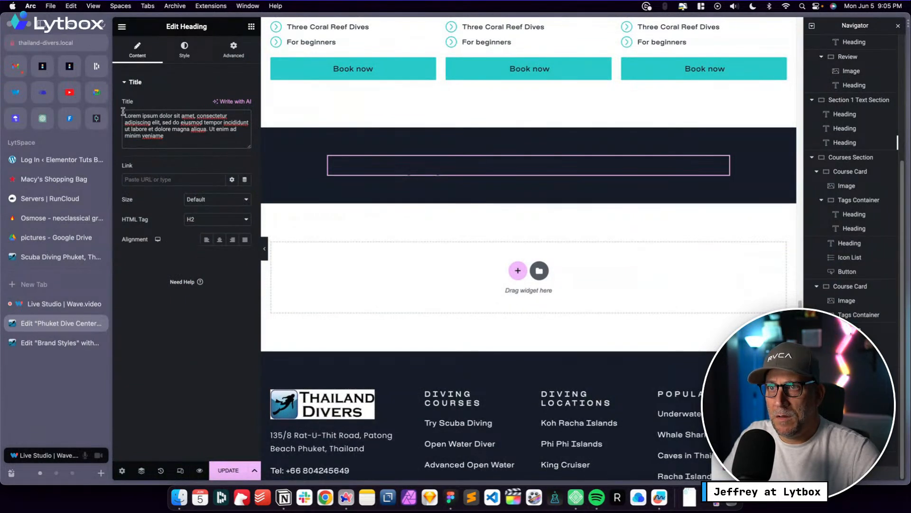
shift+click(178, 139)
click(176, 138)
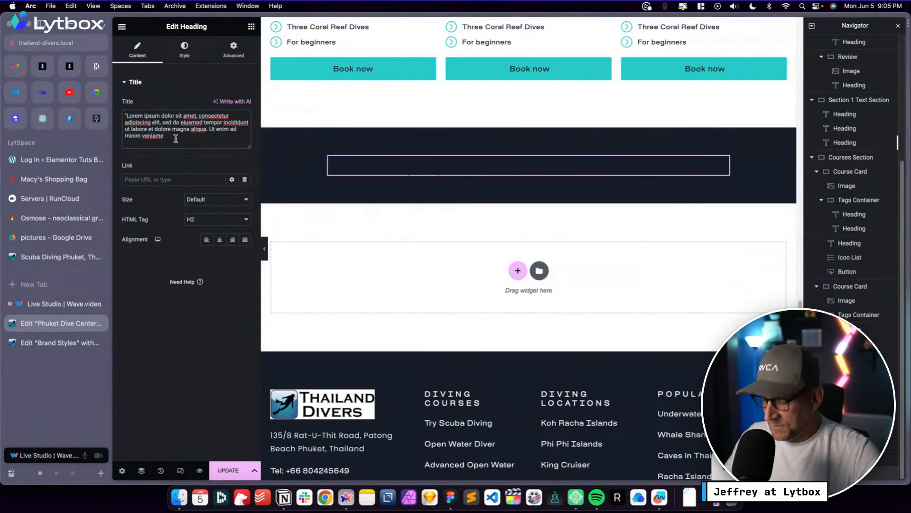
Change the quote heading's HTML tag and centre its text
click(217, 219)
click(199, 291)
click(220, 241)
Set the quote heading's text colour to the global Off White
click(186, 53)
click(233, 105)
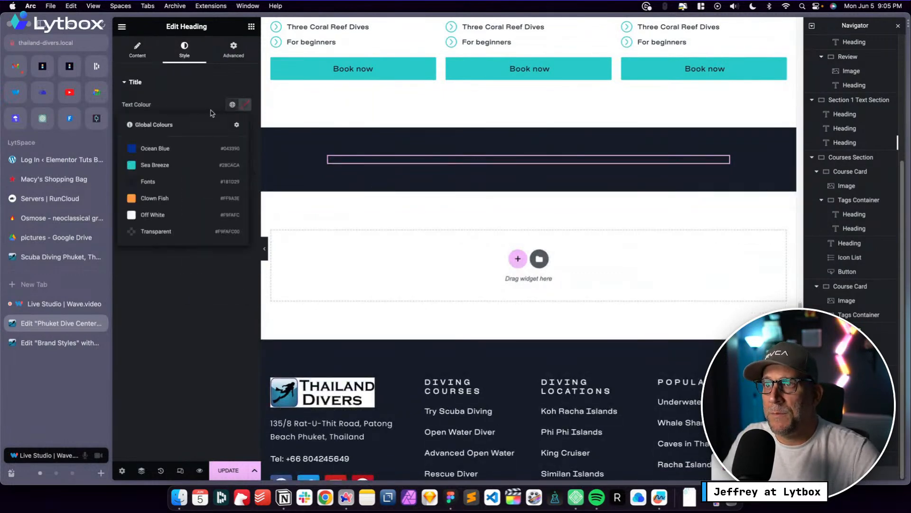
click(157, 214)
Try the global Title S typography on the quote heading
click(232, 125)
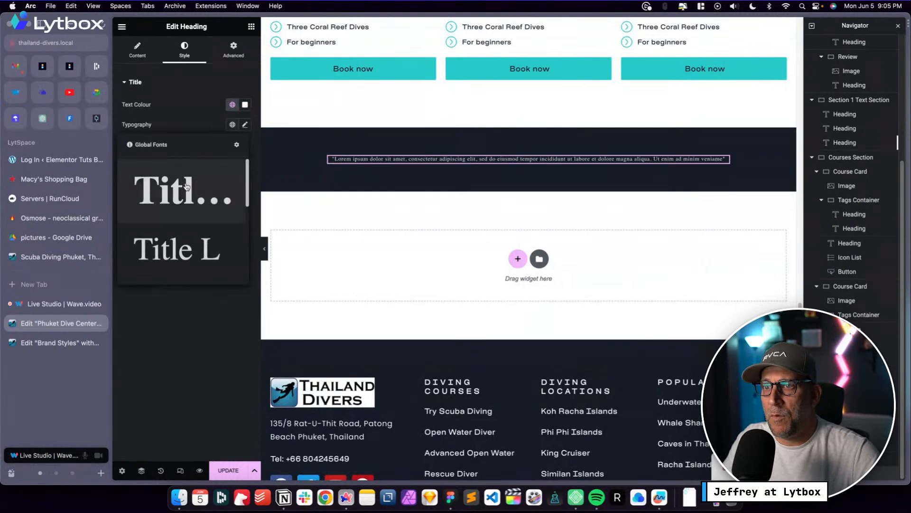
scroll(190, 199, down, 3)
scroll(218, 231, up, 1)
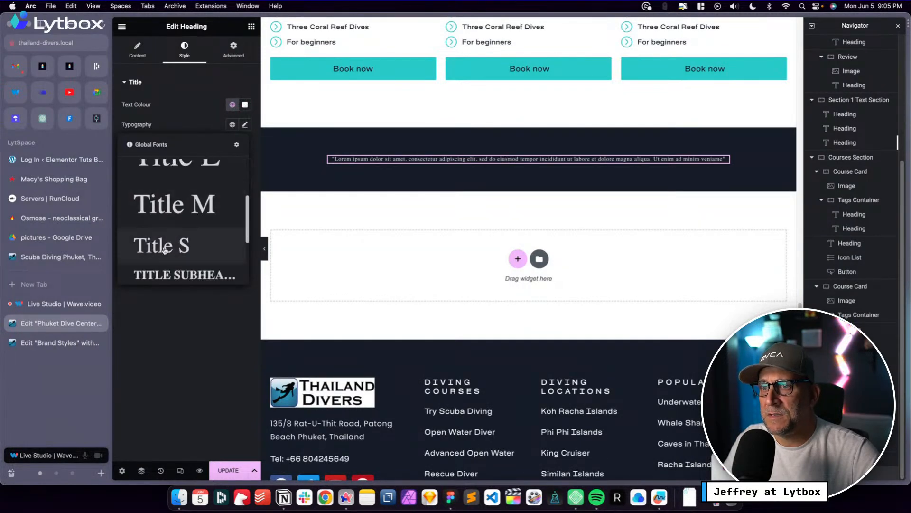
scroll(166, 245, down, 2)
click(173, 242)
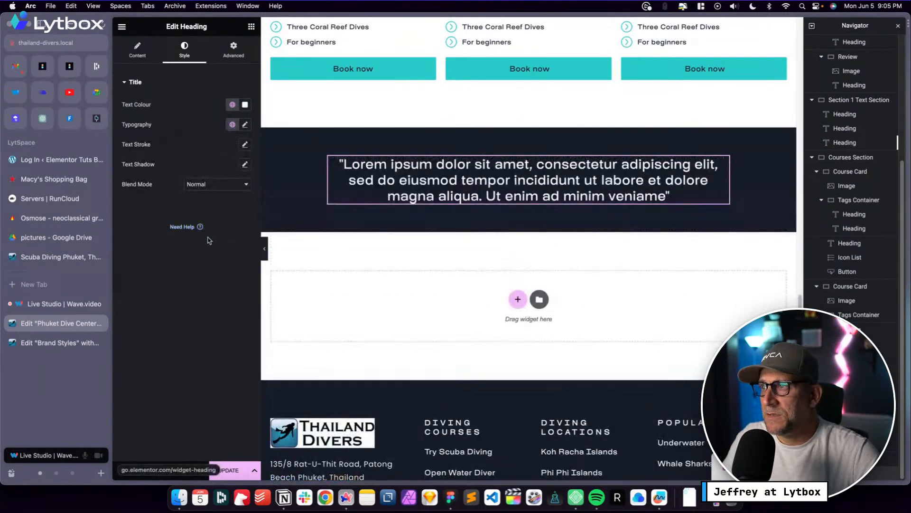
Apply the global Text L typography to the quote heading
click(233, 125)
scroll(190, 204, down, 5)
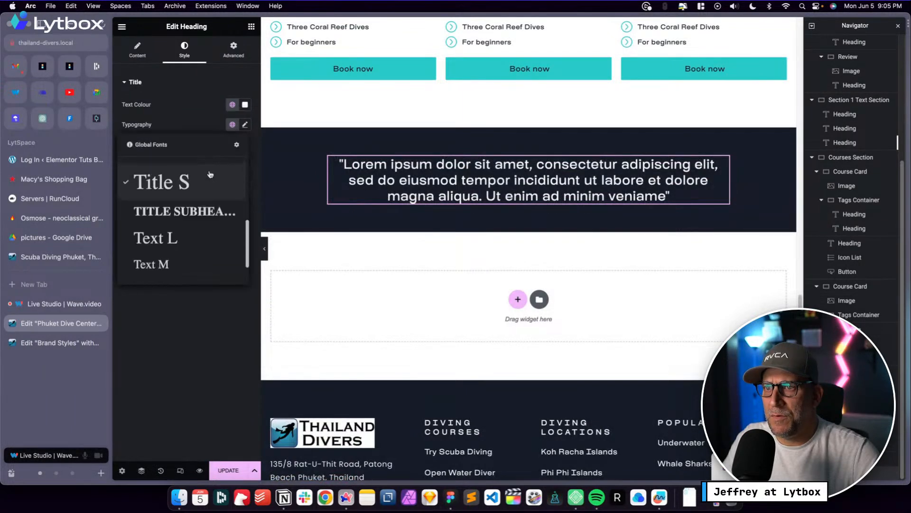
click(189, 206)
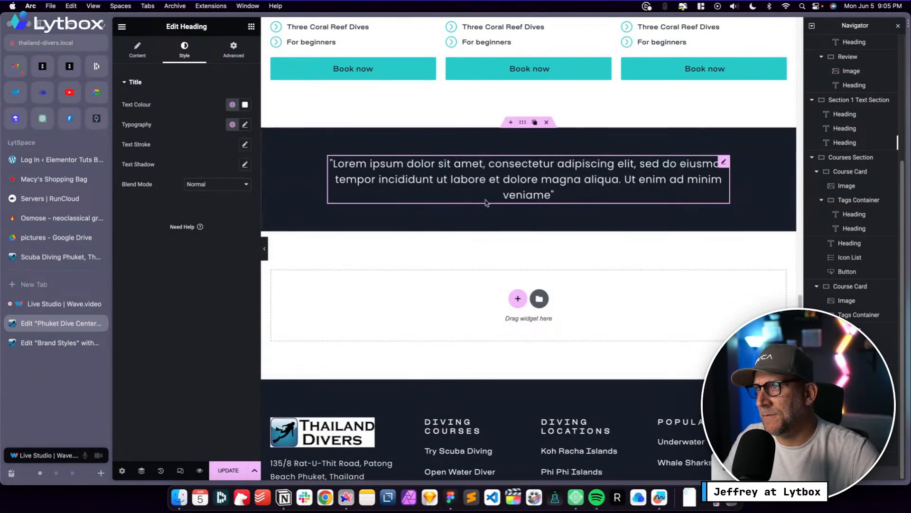
Set the quote heading to a custom width of 750 px and centre-align the items in its container
click(522, 123)
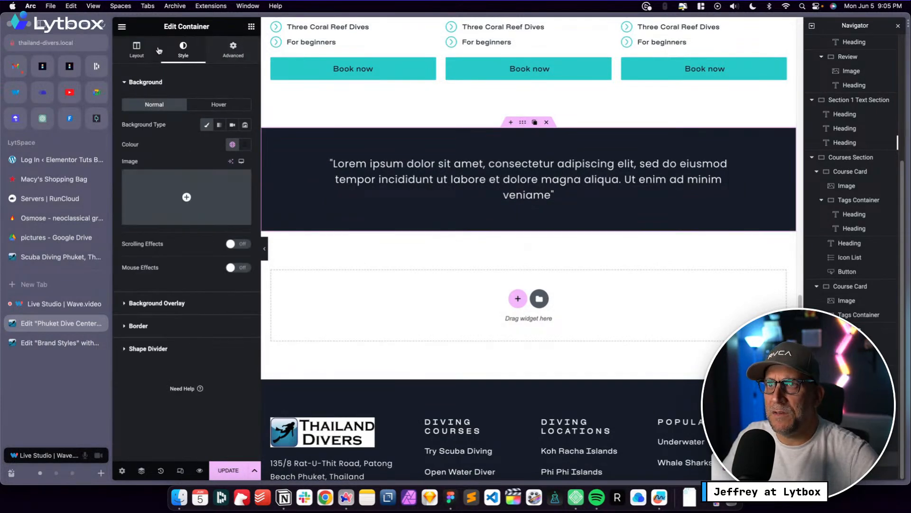
click(136, 50)
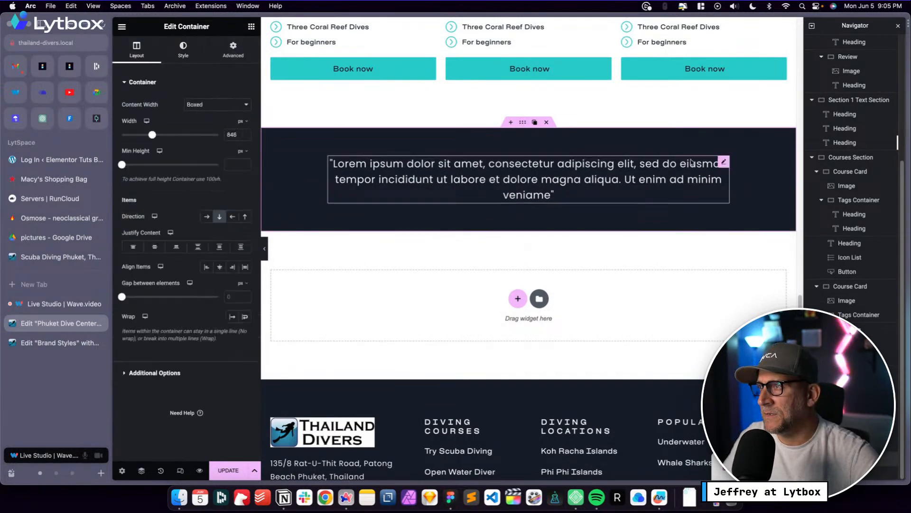
click(722, 161)
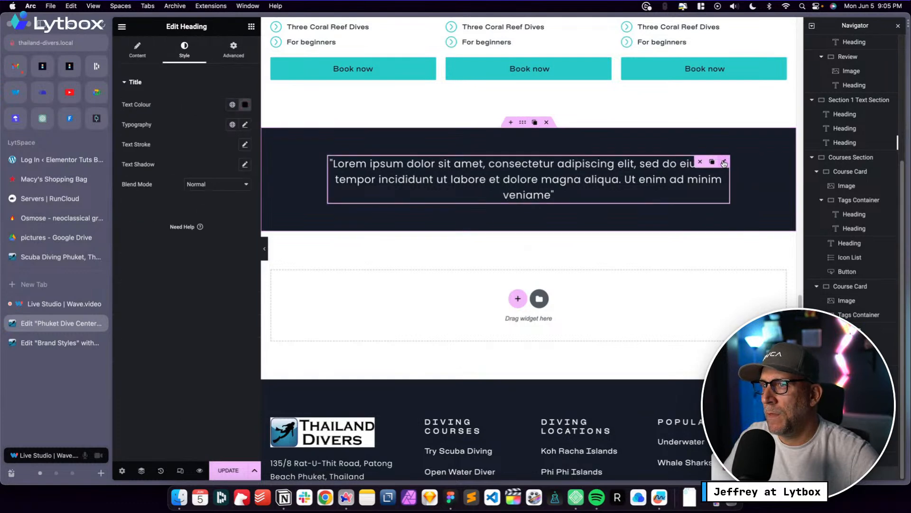
click(232, 45)
click(233, 178)
click(221, 213)
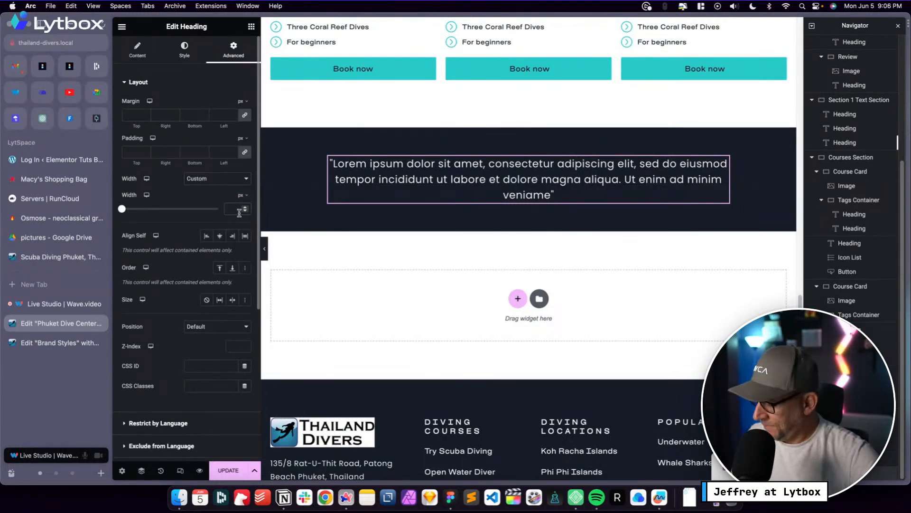
text(750)
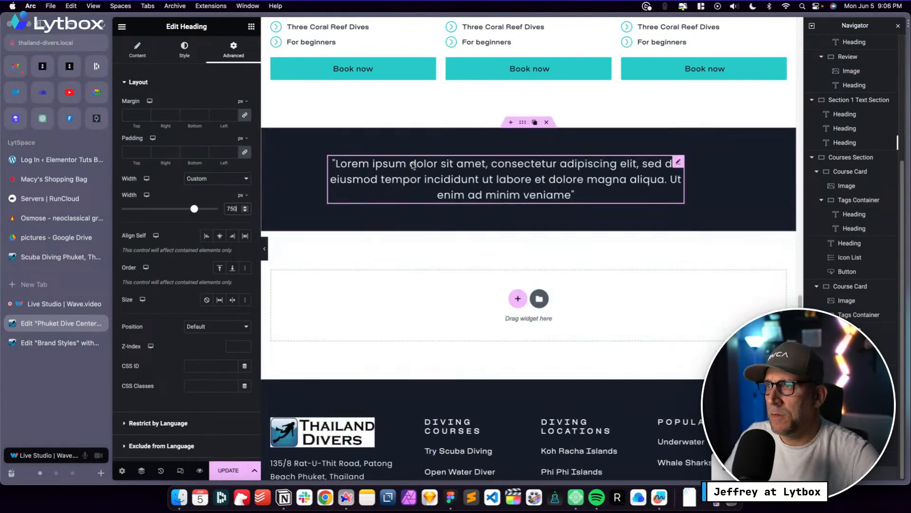
click(523, 123)
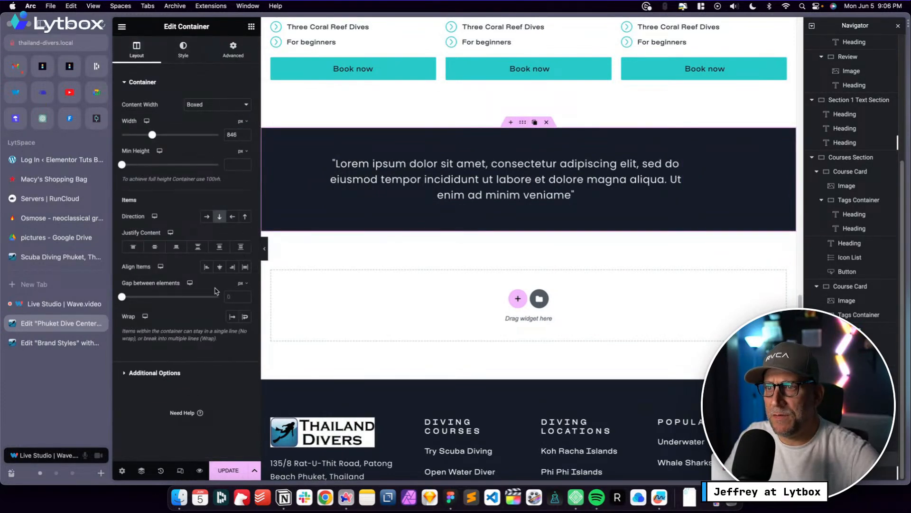
click(219, 266)
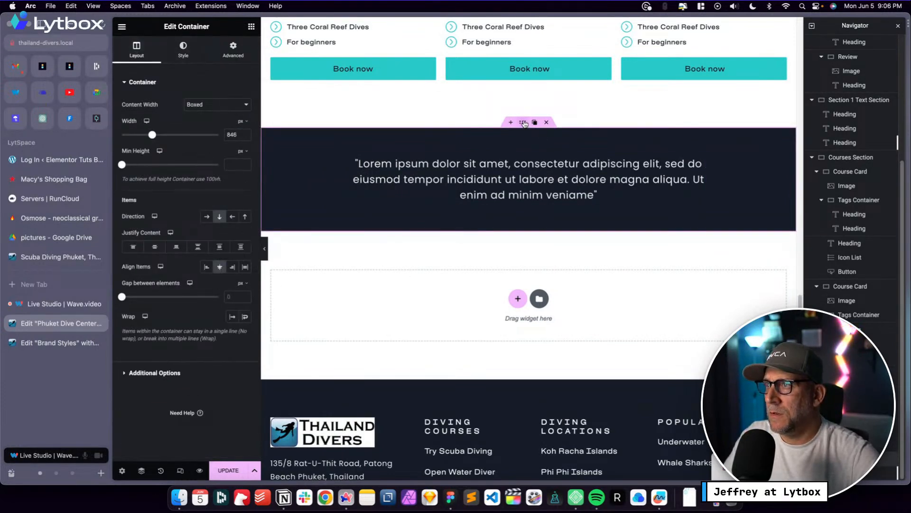
Add an Image widget above the quote and insert Scuba-diving-equipment.webp from the media library's full file collection
click(251, 27)
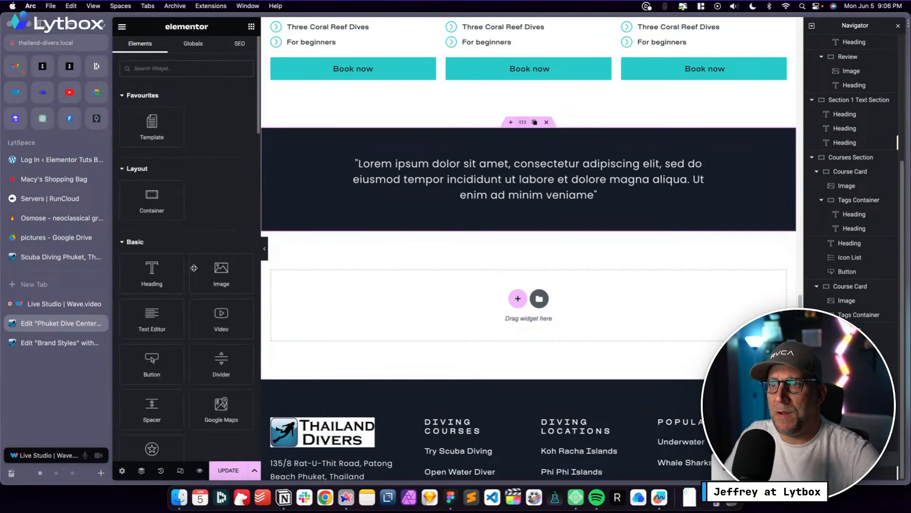
drag(220, 276, 556, 170)
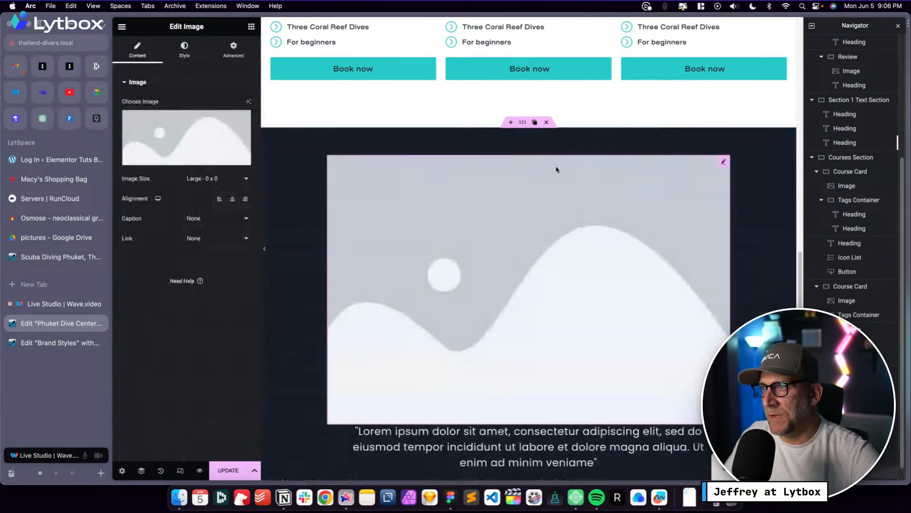
click(187, 140)
click(313, 63)
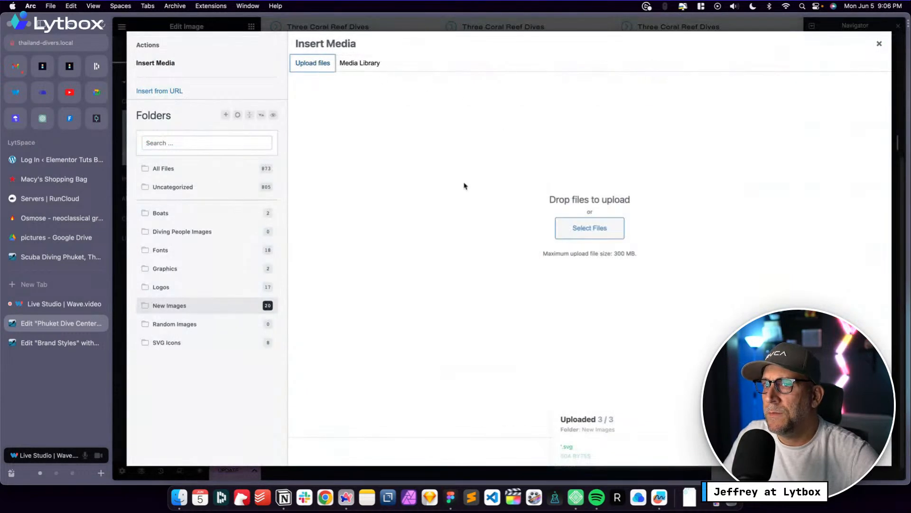
click(176, 188)
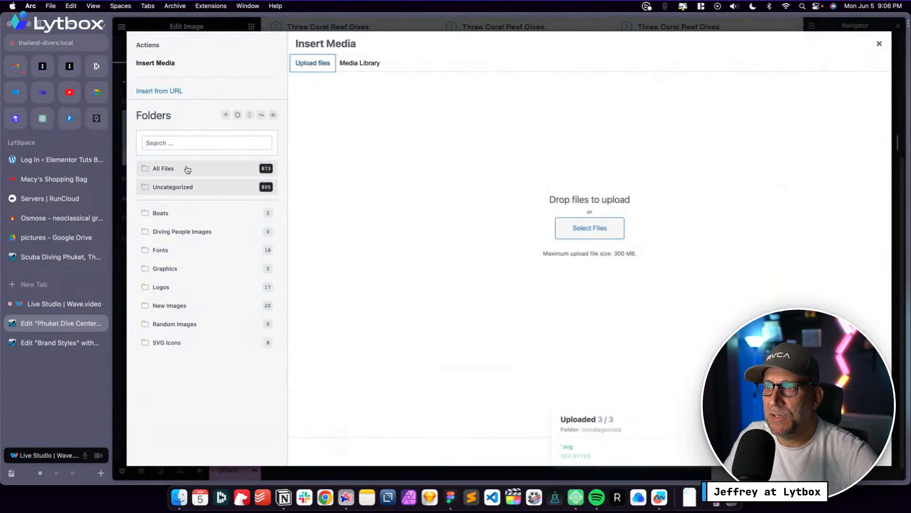
click(213, 168)
click(347, 66)
scroll(392, 241, down, 8)
scroll(392, 241, down, 10)
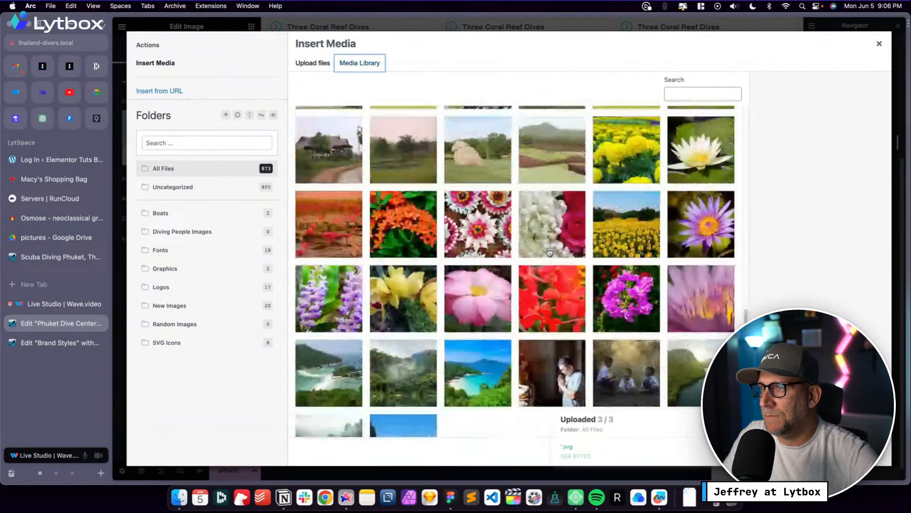
scroll(550, 252, up, 5)
click(507, 232)
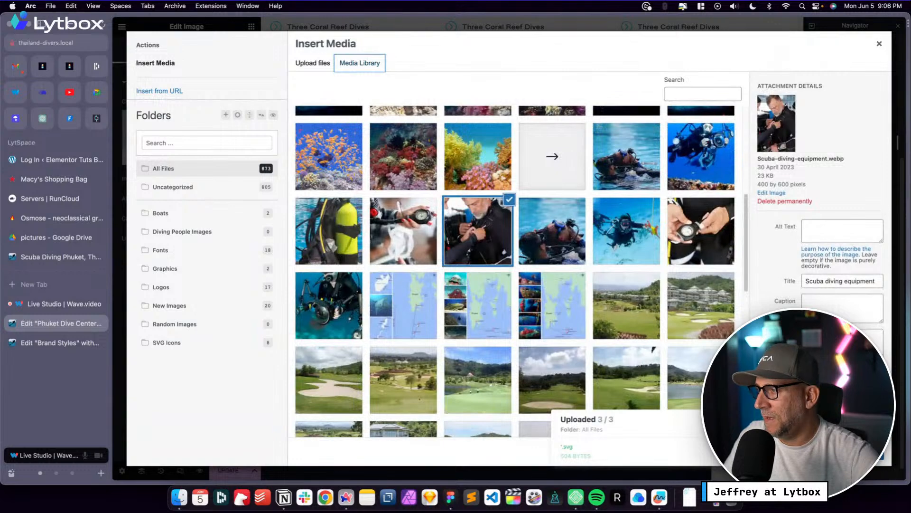
click(869, 455)
Size the diver image to 120 by 120 px with Cover object fit and a border radius of 100 px on all corners
click(209, 179)
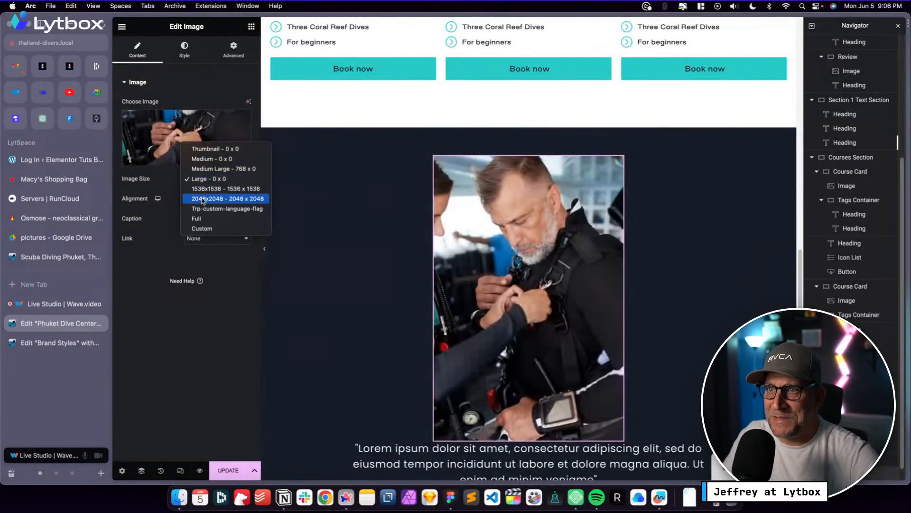
click(205, 179)
click(184, 49)
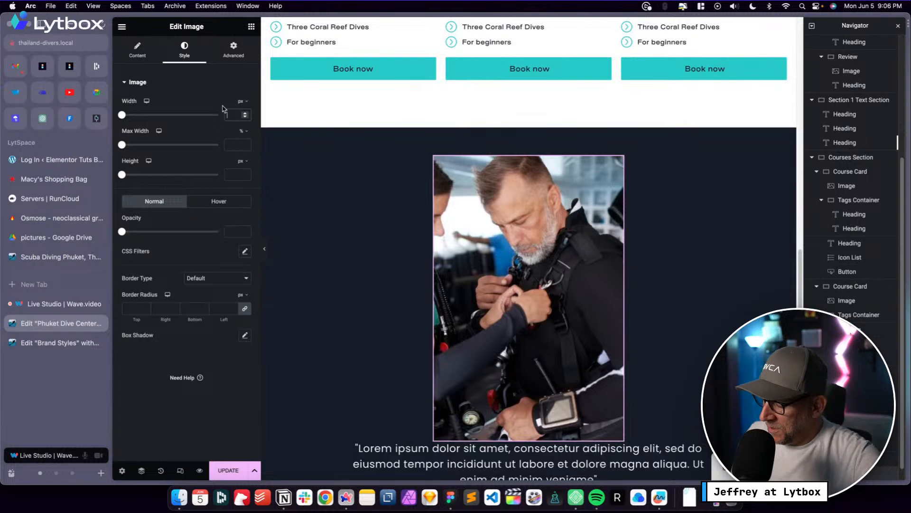
text(120)
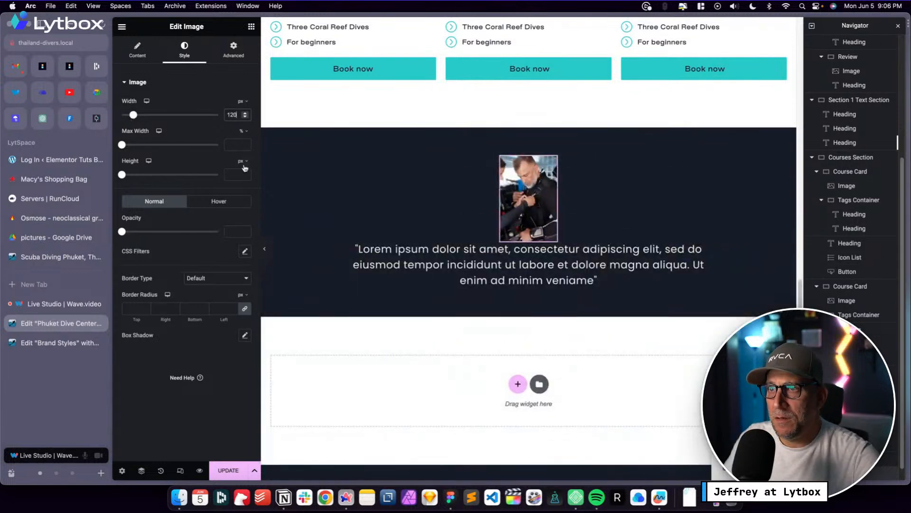
text(120)
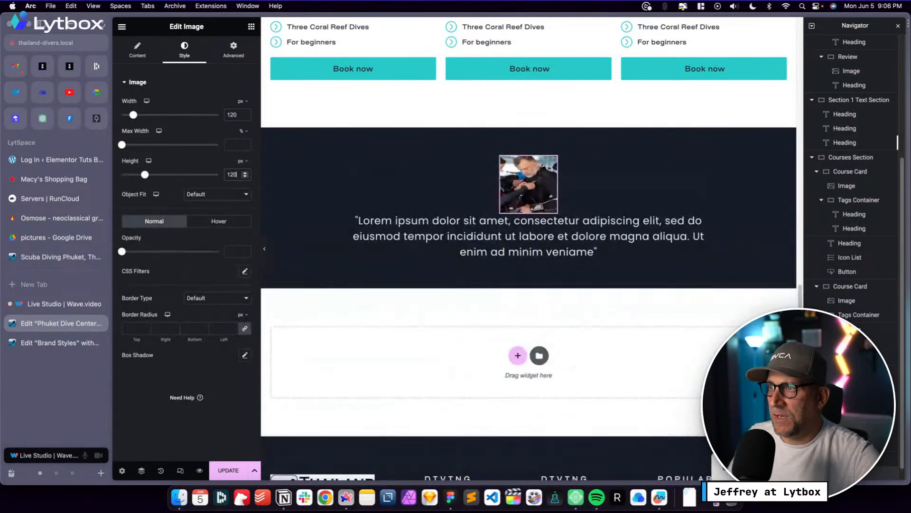
click(205, 195)
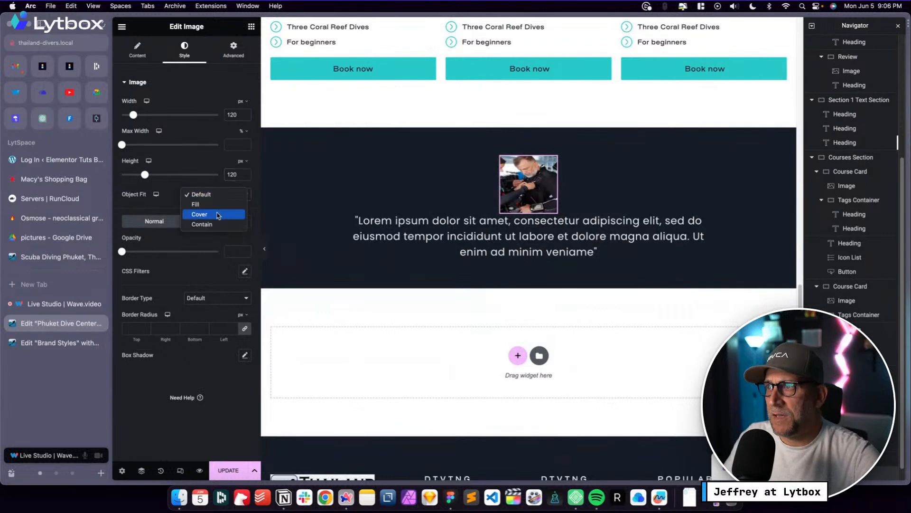
click(218, 215)
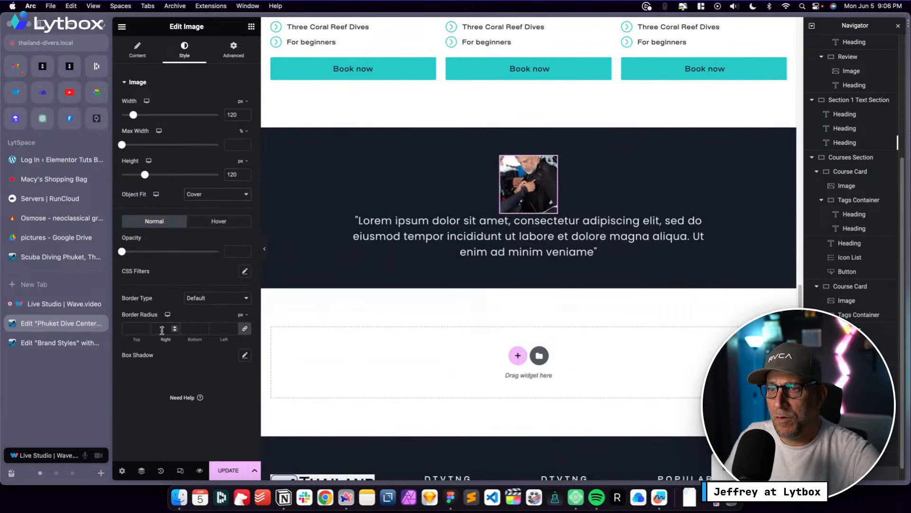
text(100)
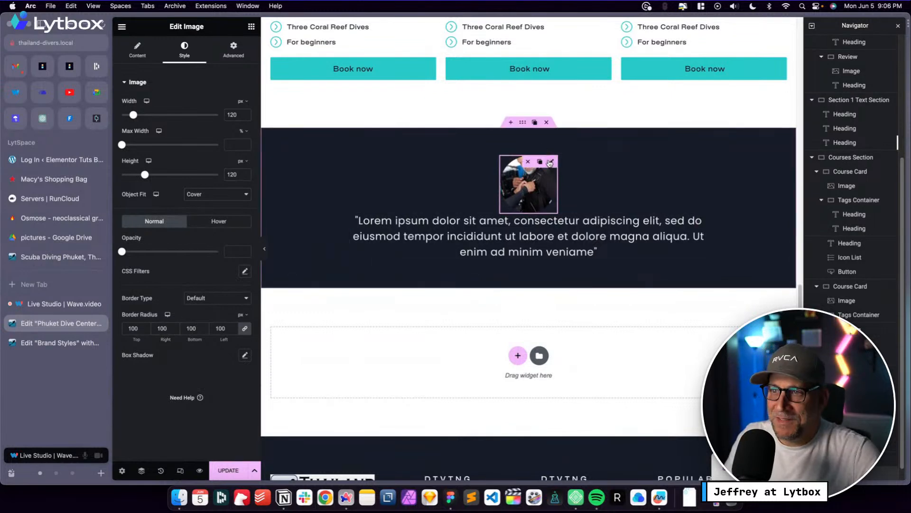
Set the diver image's padding to 2 rem at the bottom and 0 on the other sides
click(234, 50)
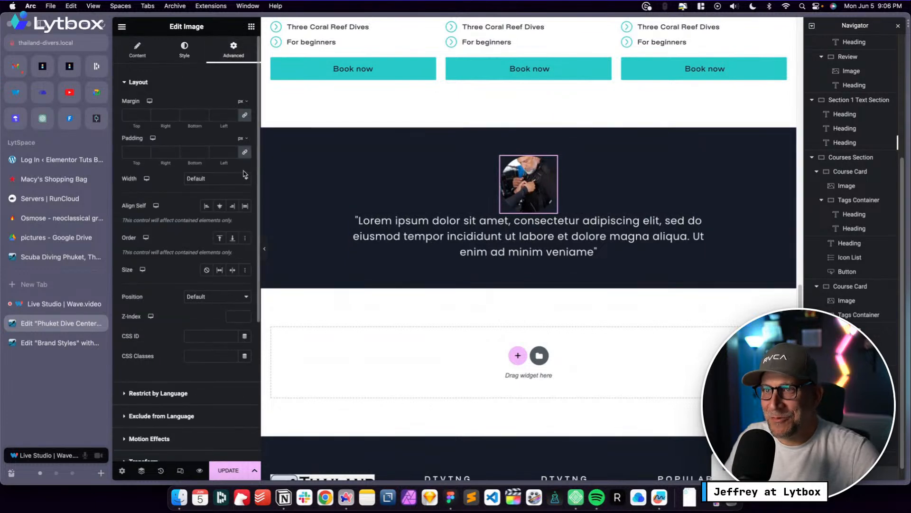
click(246, 141)
click(241, 181)
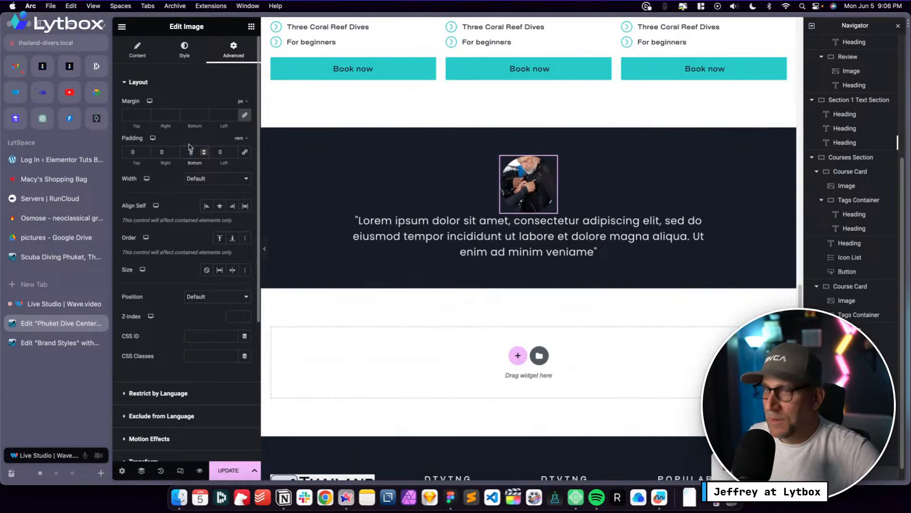
text(2)
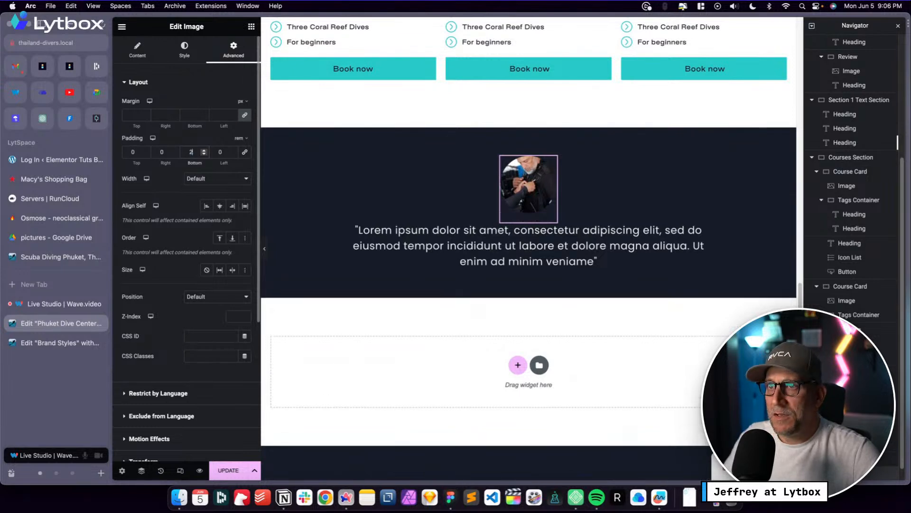
click(703, 237)
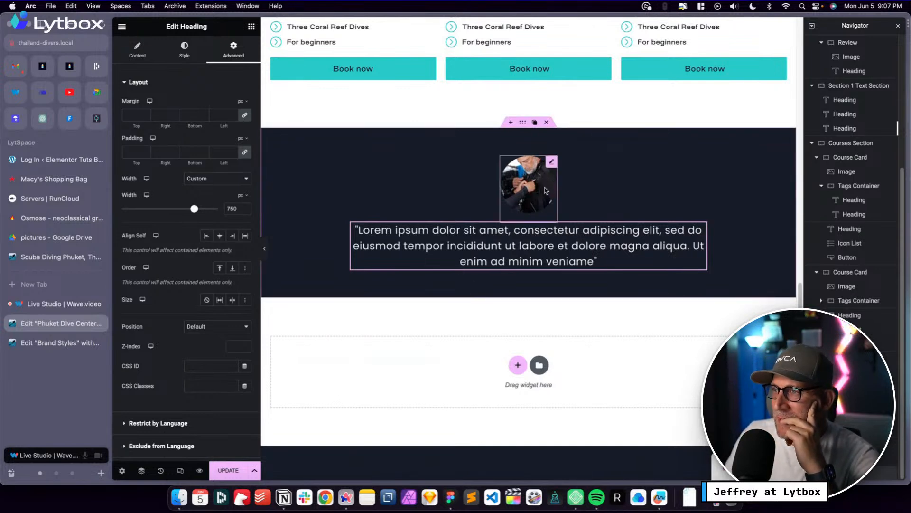
Duplicate the round diver image and move the copy below the quote text
click(552, 163)
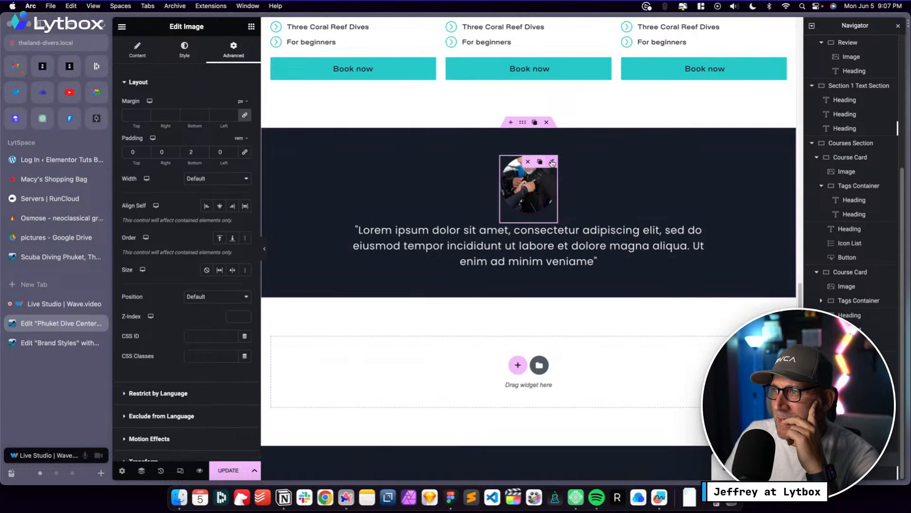
click(540, 163)
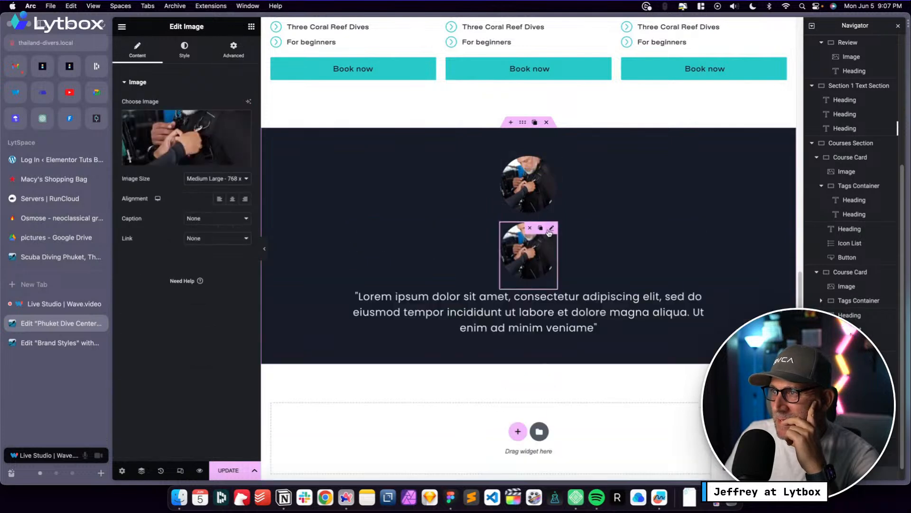
drag(549, 232, 546, 339)
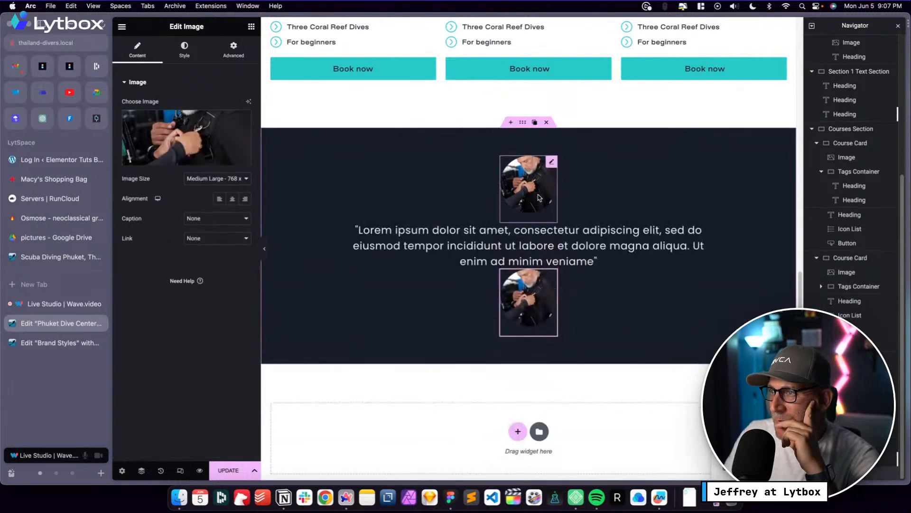
Replace the image above the quote with green-quotes.svg from the media library
click(552, 162)
click(137, 49)
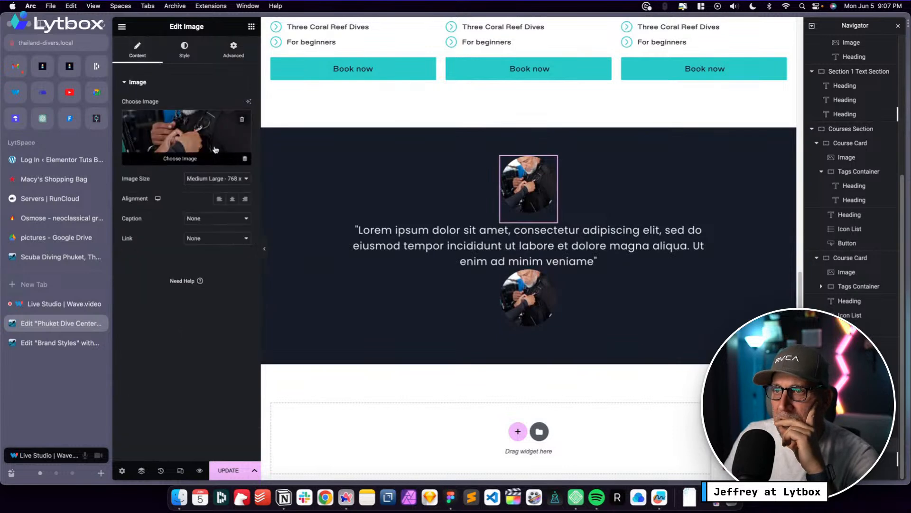
click(185, 138)
click(399, 143)
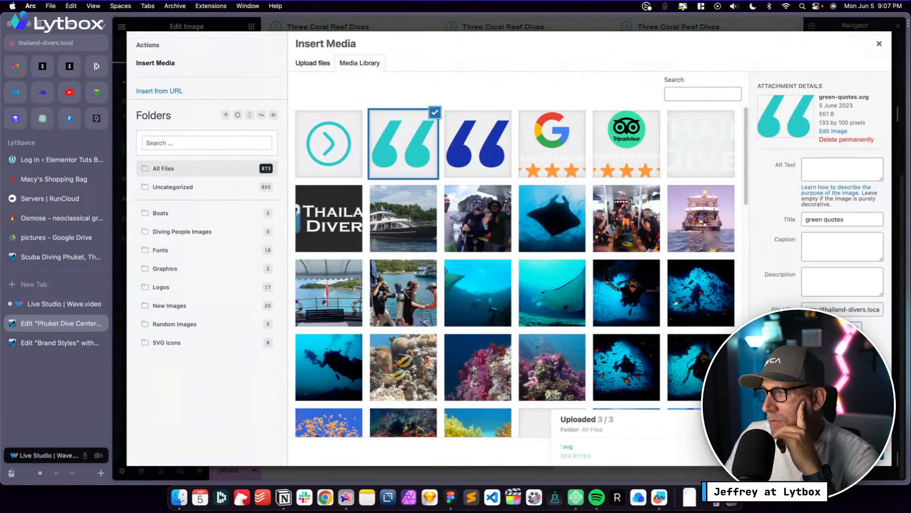
click(867, 454)
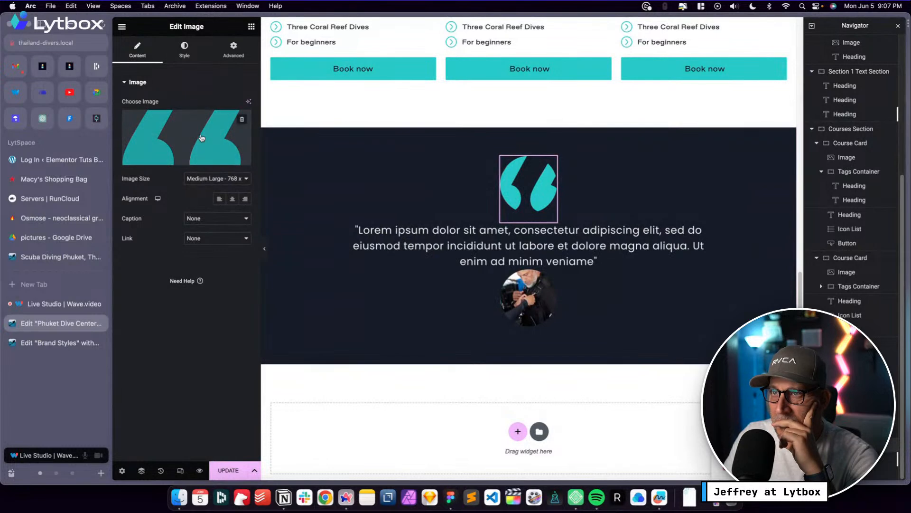
Clear the quote-mark image's width, height and border radius values
click(185, 49)
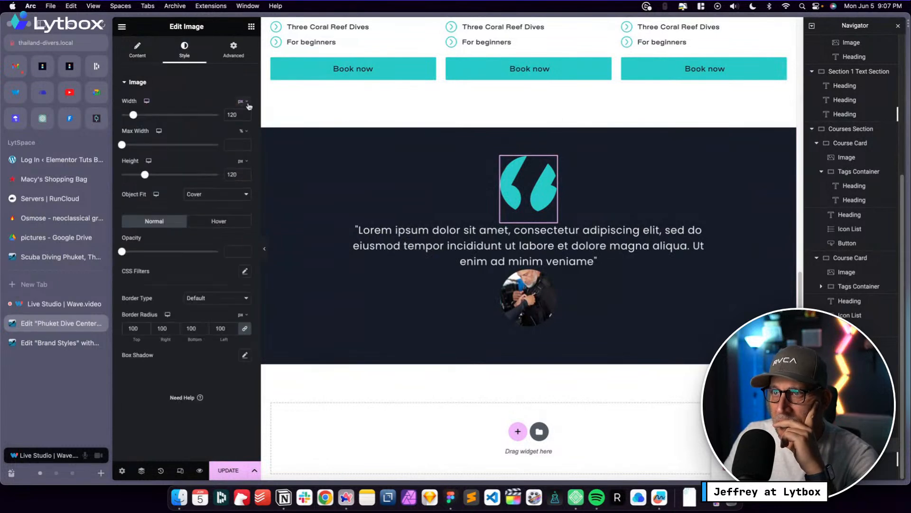
double_click(232, 115)
key(BackSpace)
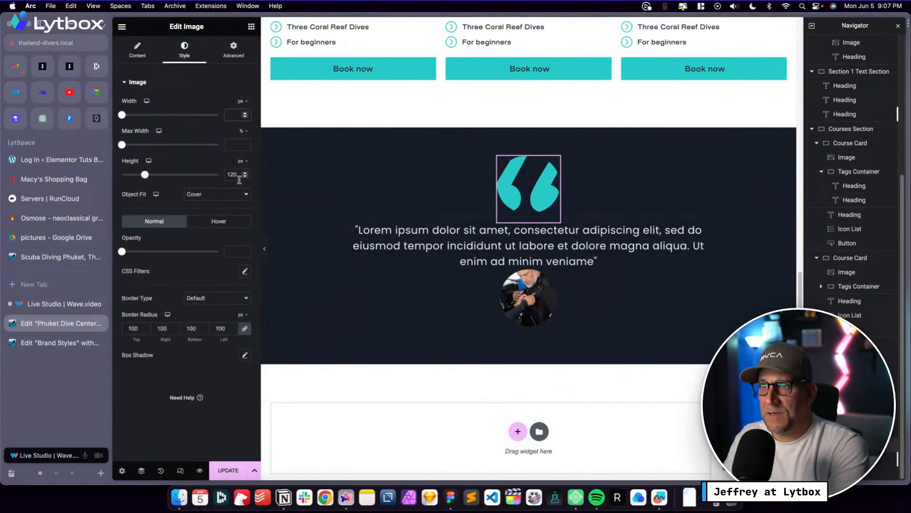
double_click(239, 176)
key(BackSpace)
key(BackSpace)
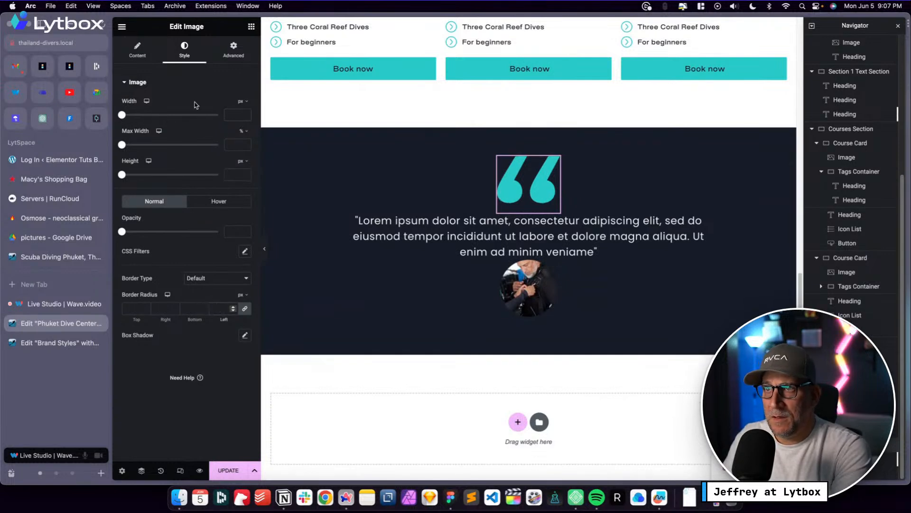
Set the quote-mark image's width to 48 px
drag(122, 115, 129, 117)
click(246, 115)
click(246, 115)
click(245, 114)
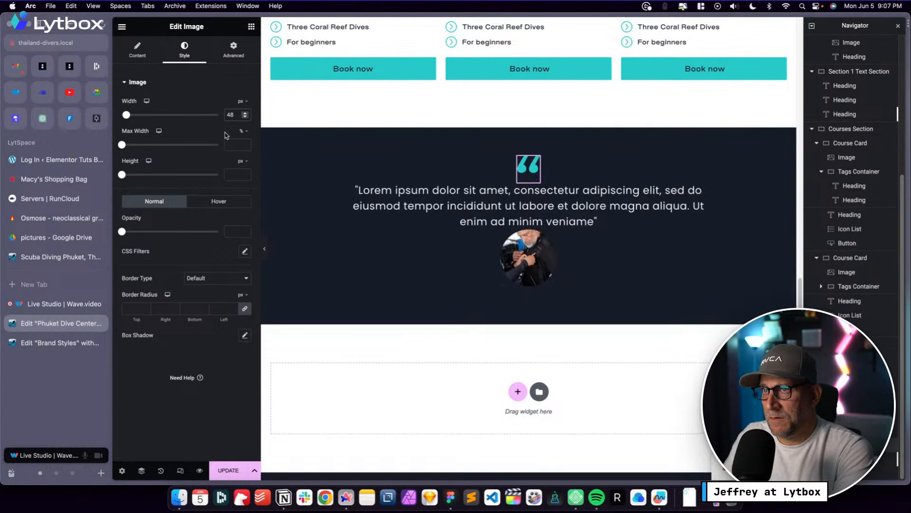
Set the bottom padding of the portrait below the quote to 0
click(539, 238)
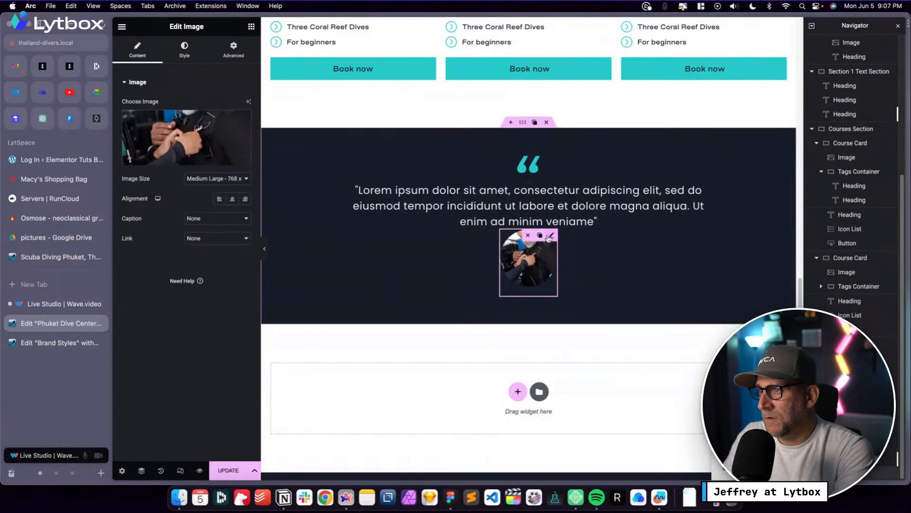
click(233, 50)
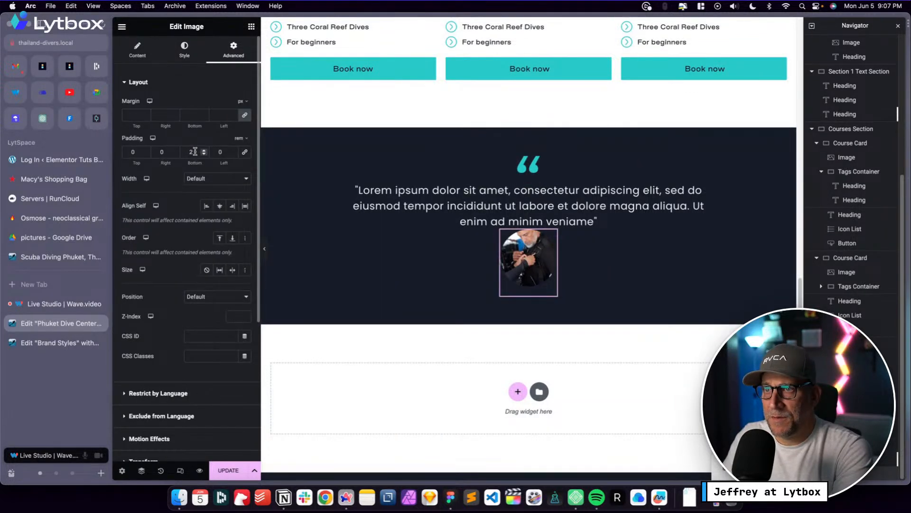
text(0)
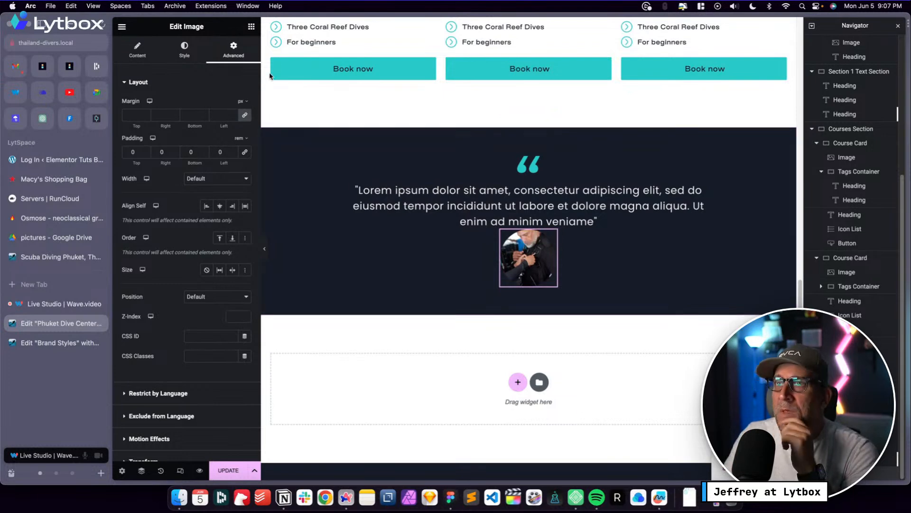
Add a container between the quote and the portrait and move the portrait into it
click(251, 26)
drag(152, 200, 519, 243)
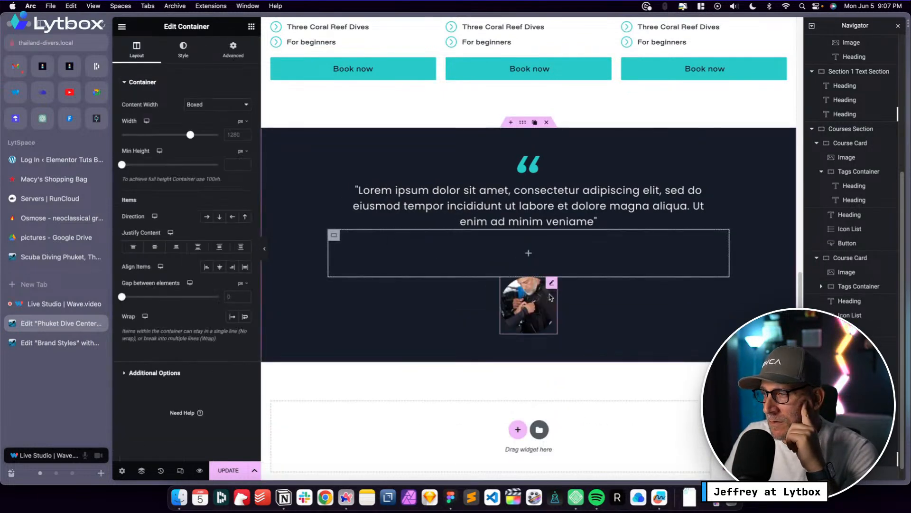
drag(527, 308, 528, 252)
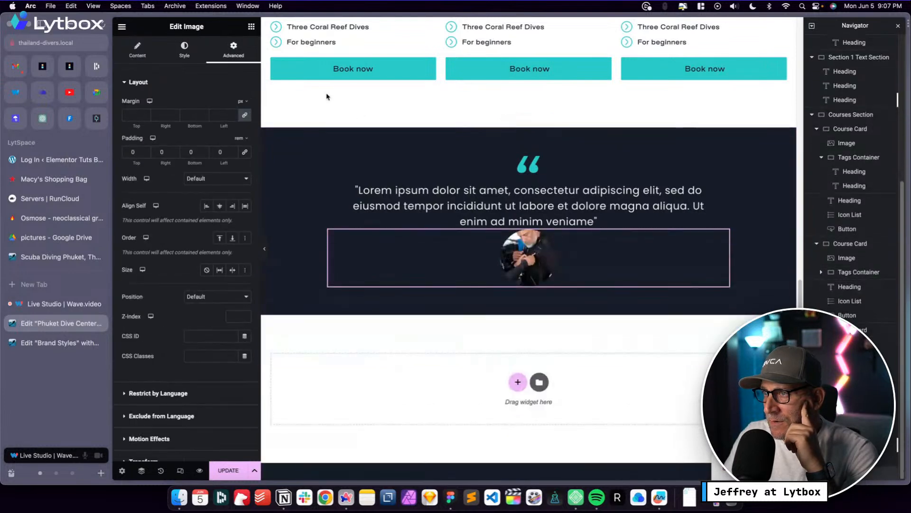
Add a centred div heading below the portrait with the reviewer's name, a line break and an opening span tag styled "font-size: .8rem;"
click(252, 26)
drag(149, 269, 578, 272)
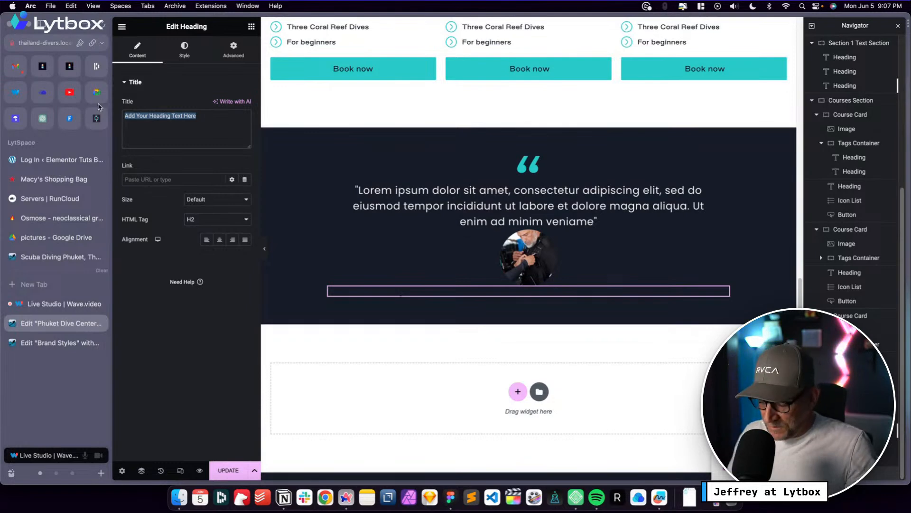
text(John <br>)
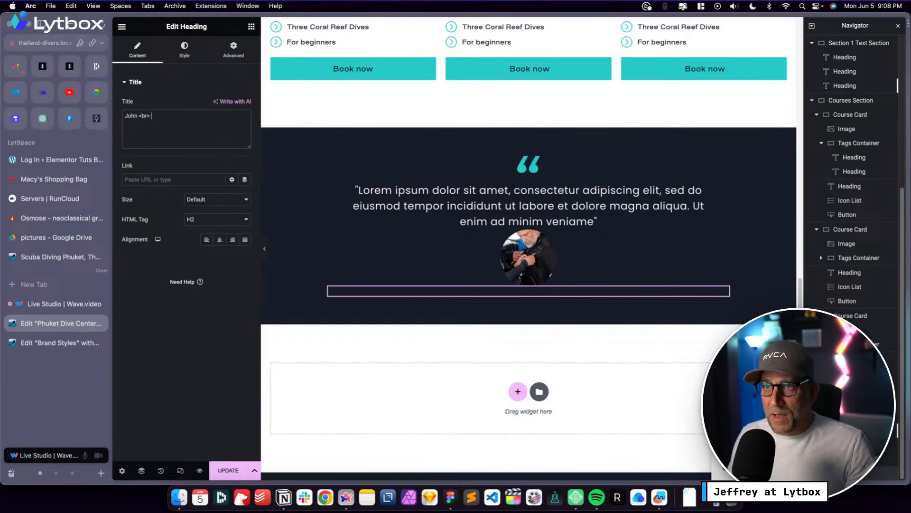
text(<)
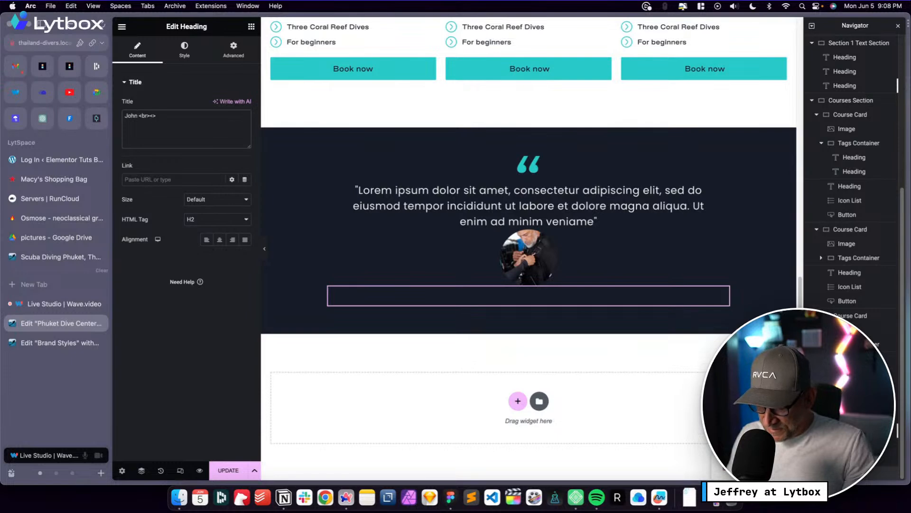
text(span style="font-size: .8re)
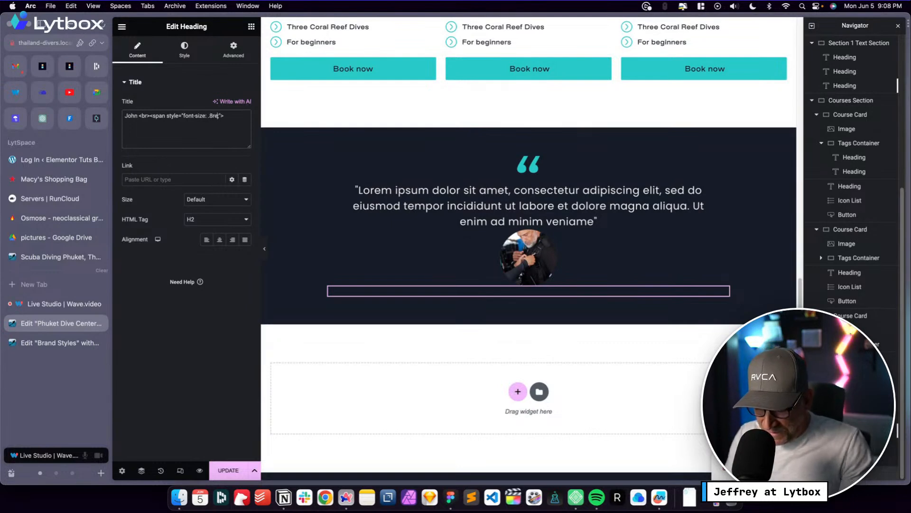
click(217, 221)
click(204, 268)
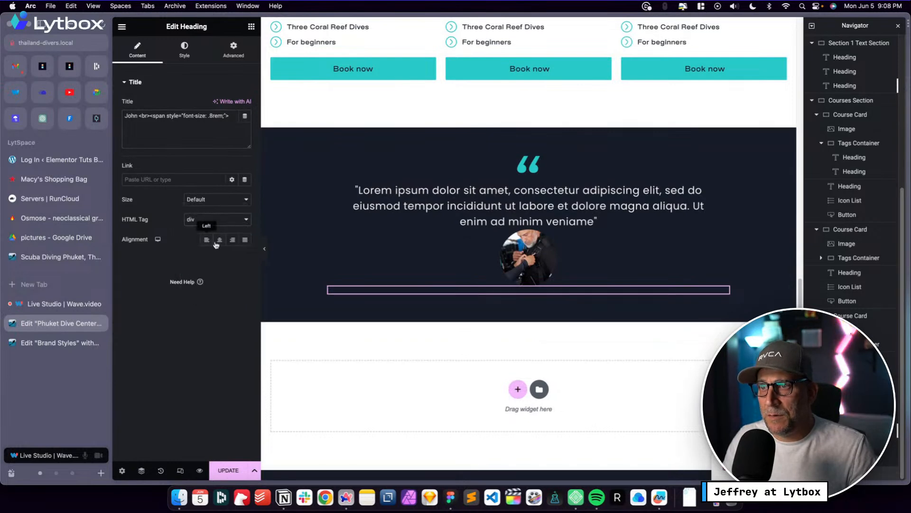
Apply the white global text colour and the Text S global typography to the reviewer's name heading
click(184, 49)
click(232, 104)
click(162, 215)
click(232, 124)
scroll(195, 228, down, 5)
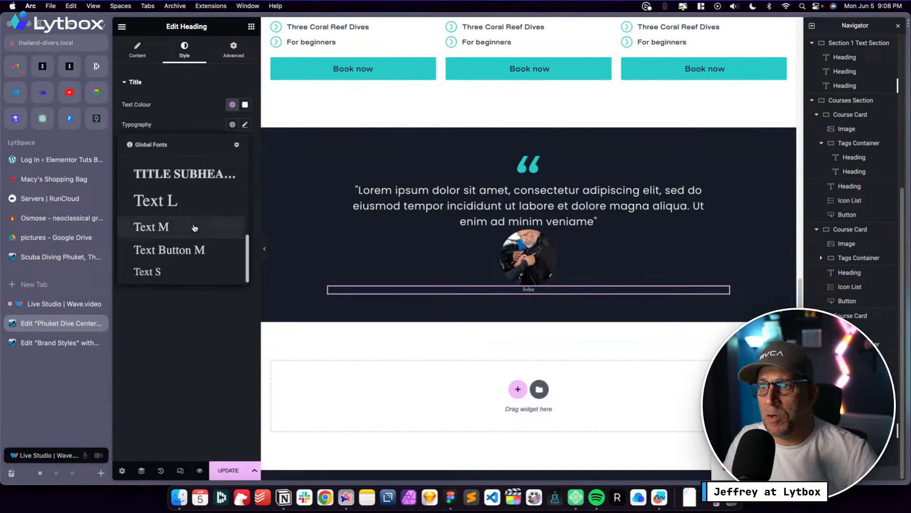
click(170, 272)
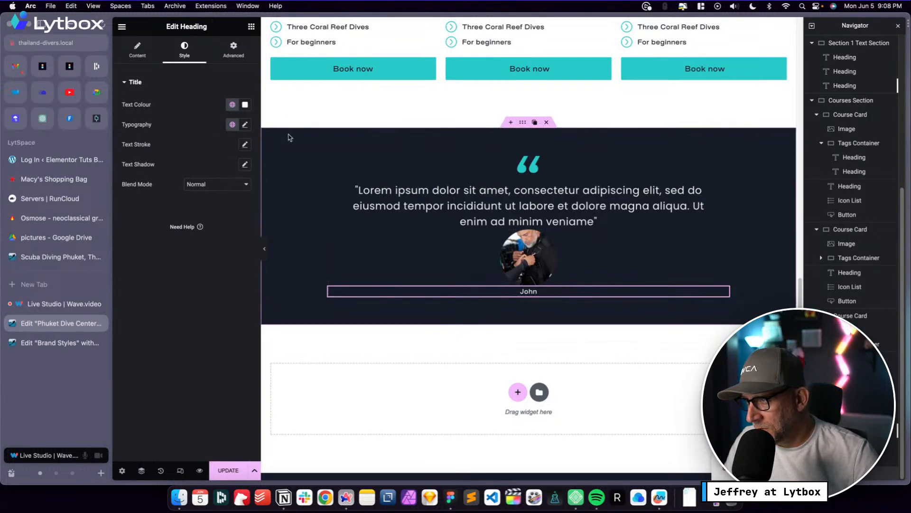
Append "From Australia" after the span tag in the reviewer's heading, correcting the spelling of the country
click(137, 50)
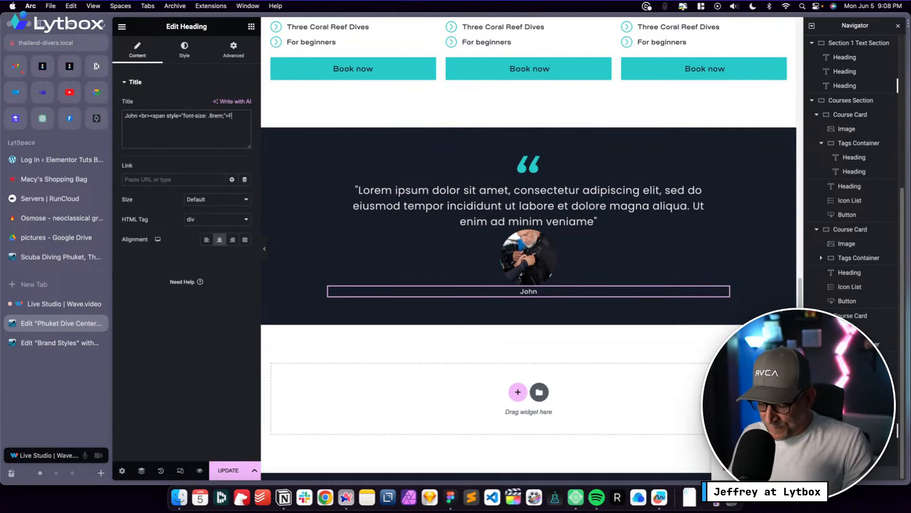
text(rom Austral)
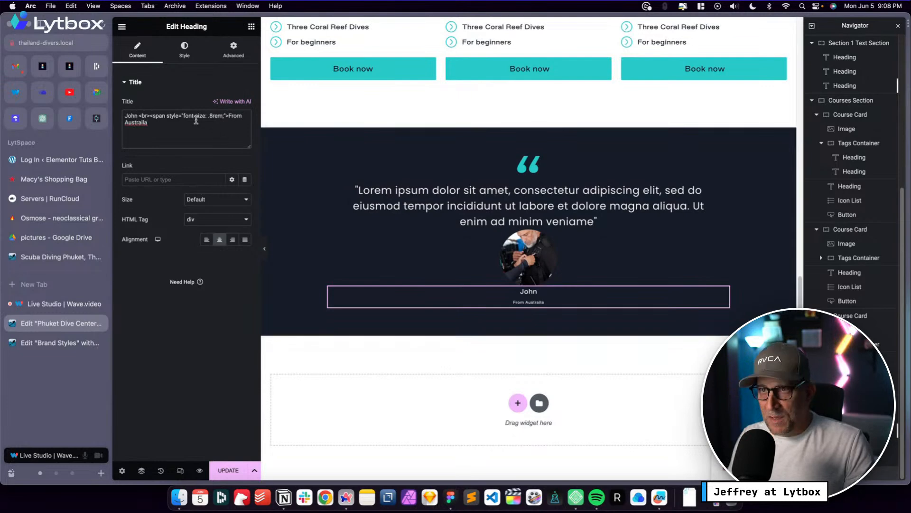
right_click(138, 124)
click(156, 130)
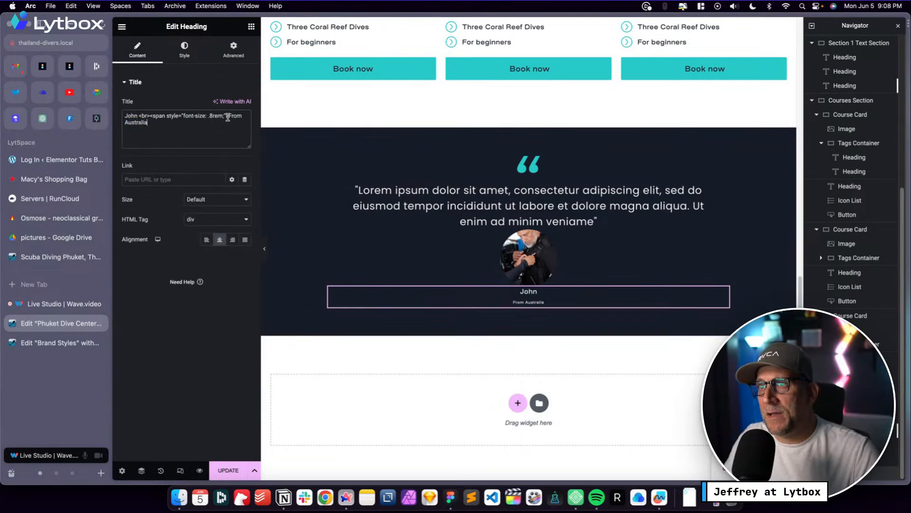
click(138, 117)
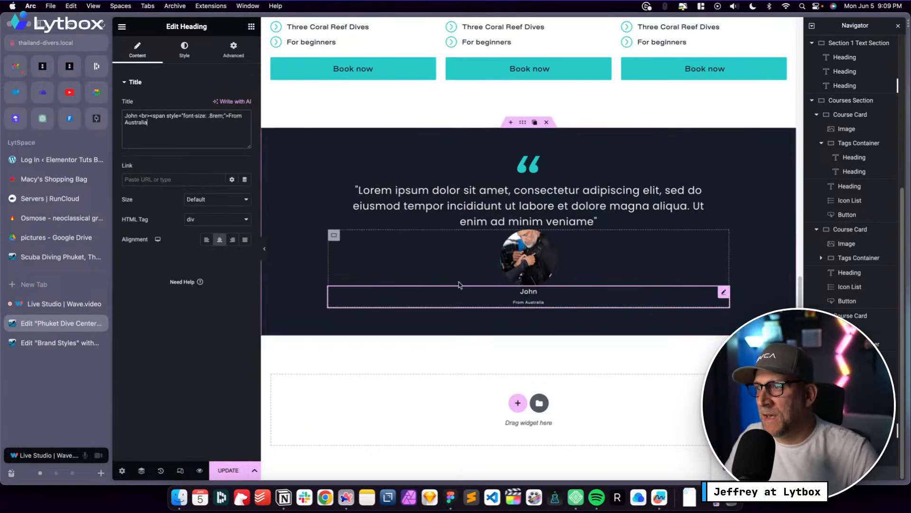
Left-align the reviewer's heading and change the span's font size to .875rem
click(206, 239)
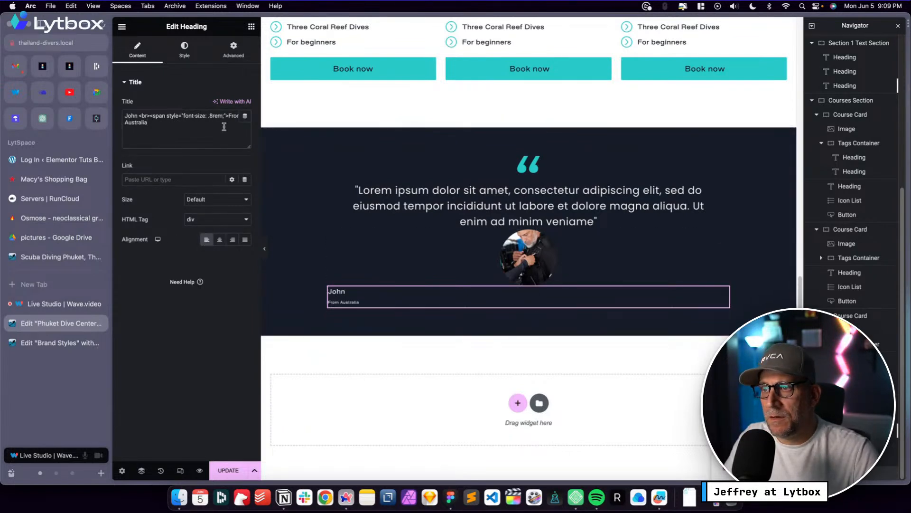
drag(210, 115, 214, 115)
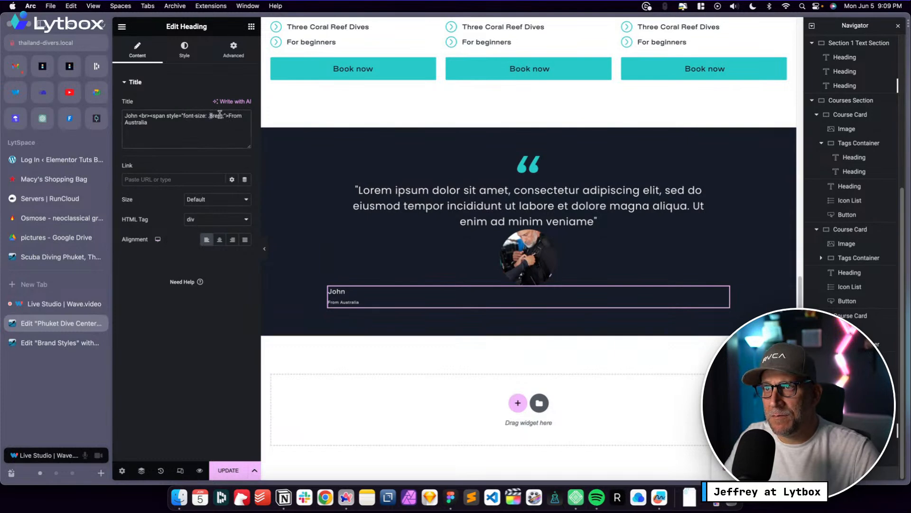
key(BackSpace)
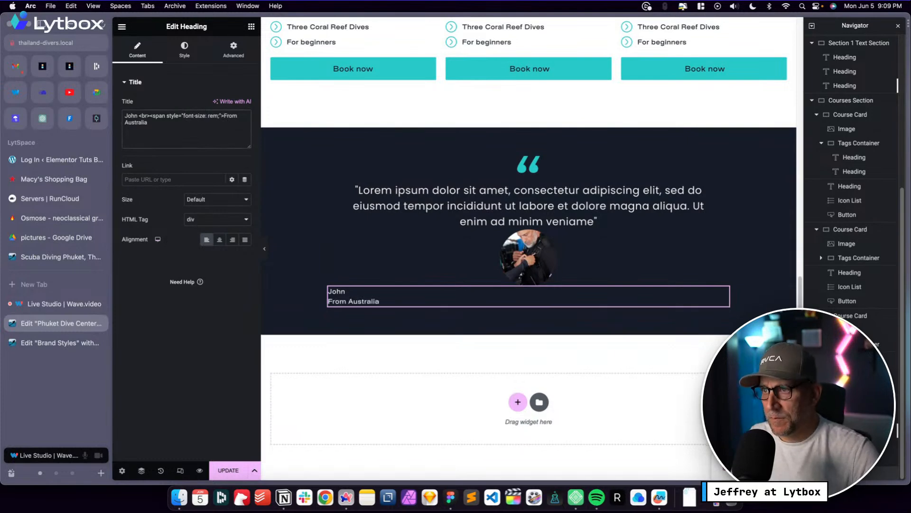
text(.875)
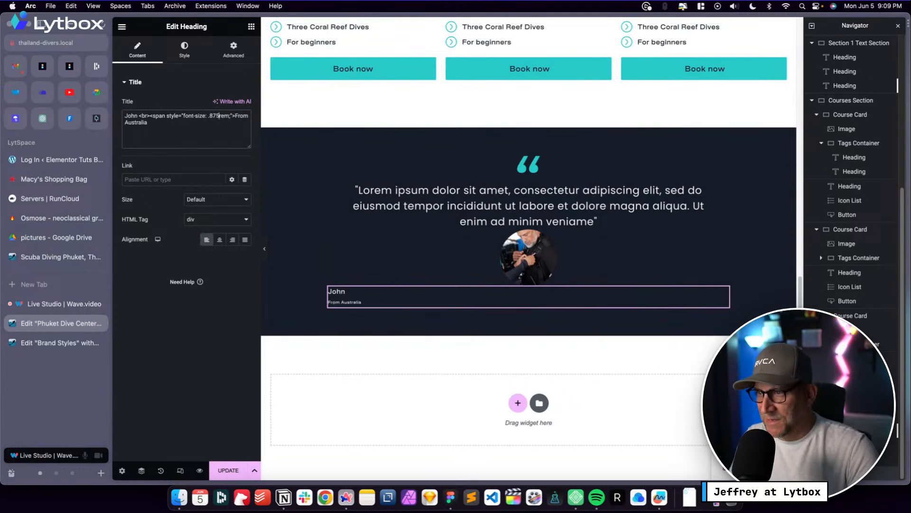
click(186, 51)
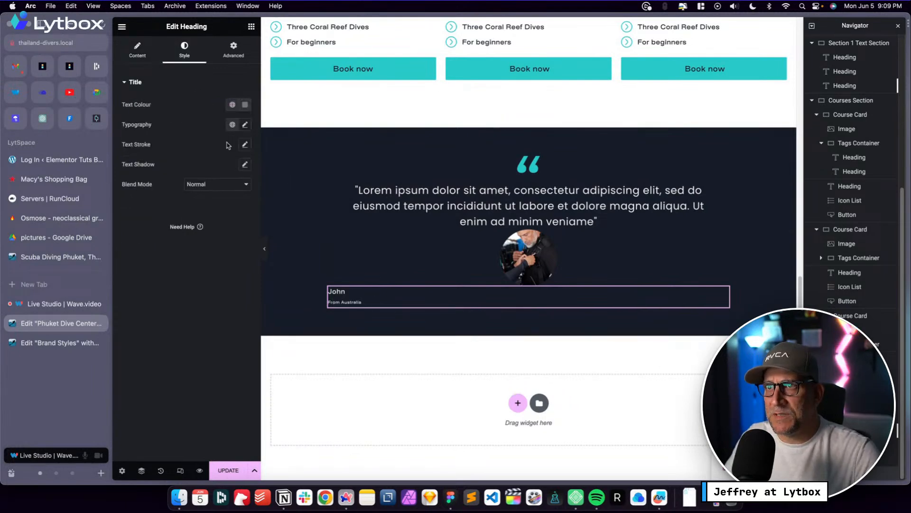
Apply a larger global text typography to the reviewer's name heading
click(232, 124)
scroll(185, 265, down, 10)
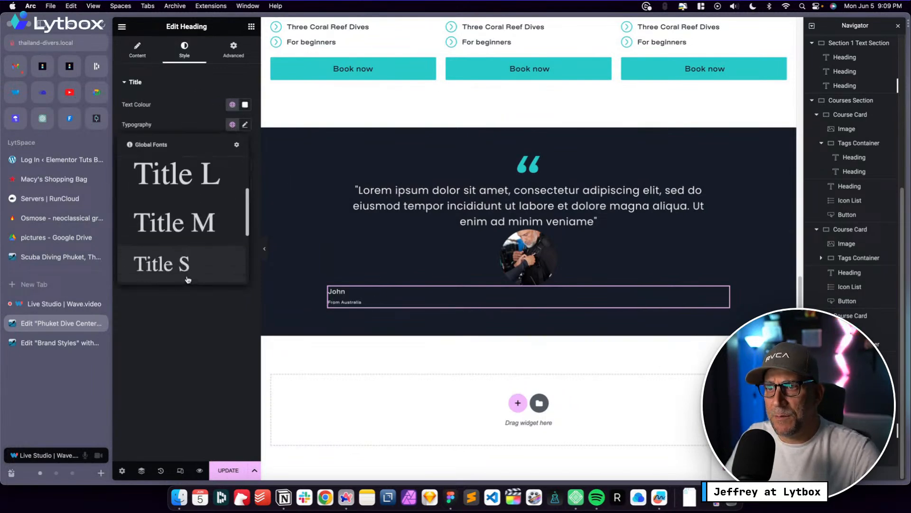
click(194, 225)
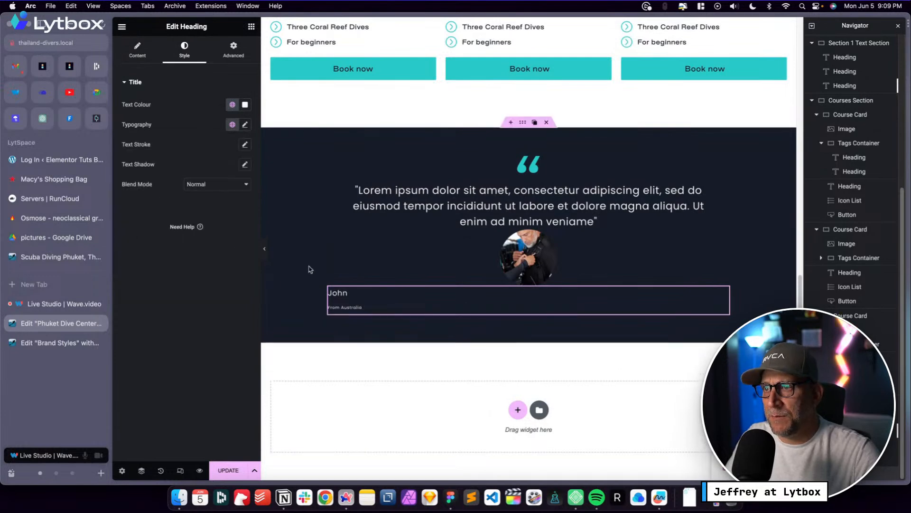
Set the line height of the reviewer's name heading to 1 em
click(235, 53)
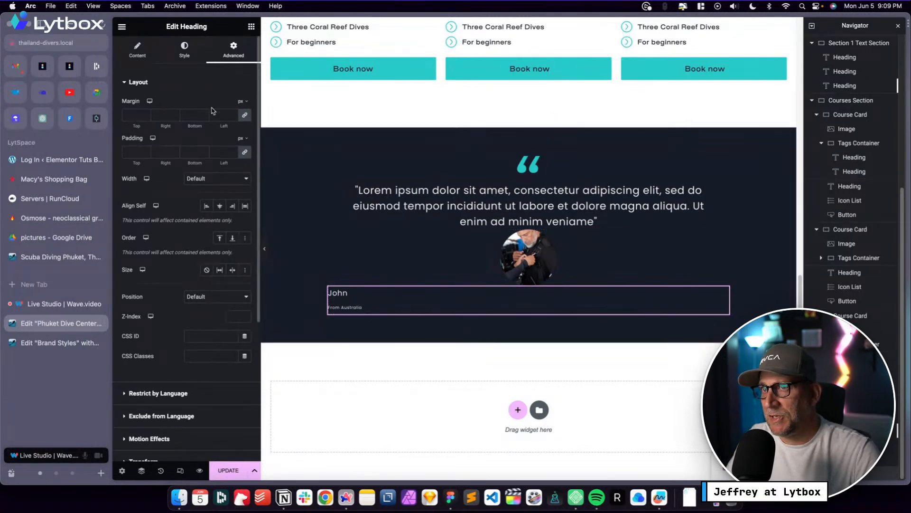
click(184, 48)
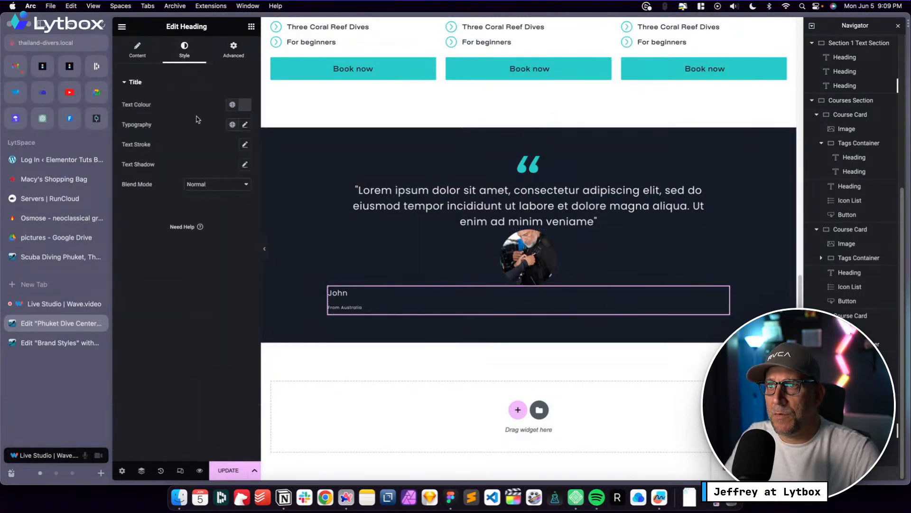
click(245, 125)
double_click(225, 307)
text(2)
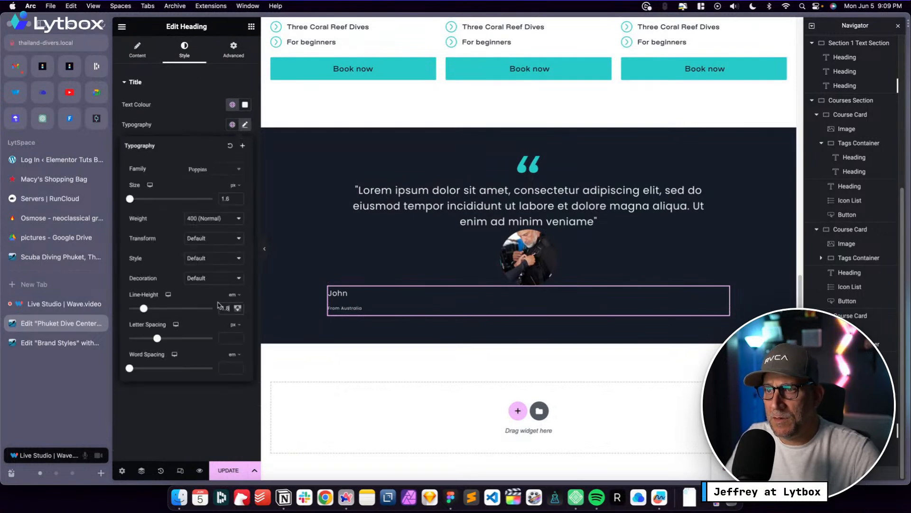
key(BackSpace)
text(1)
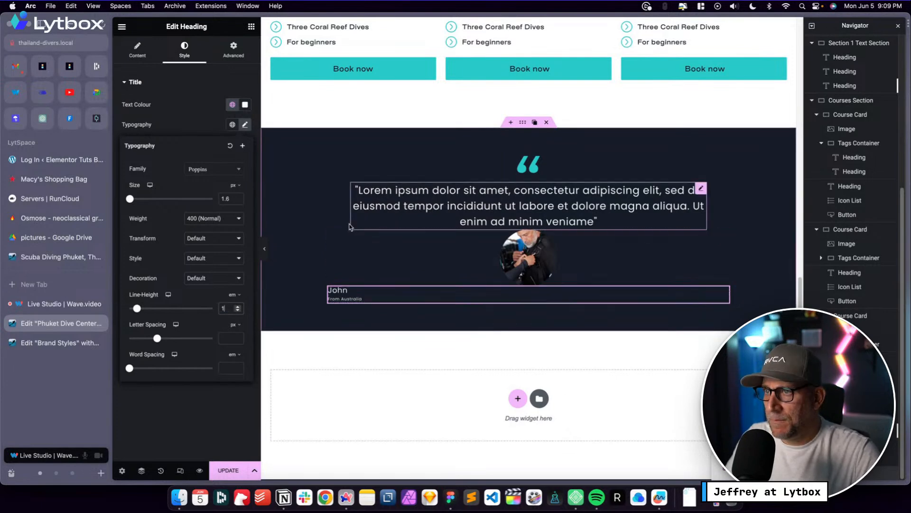
Arrange the portrait and reviewer name container as a horizontal row, with its content justified and its items aligned to the centre
click(334, 236)
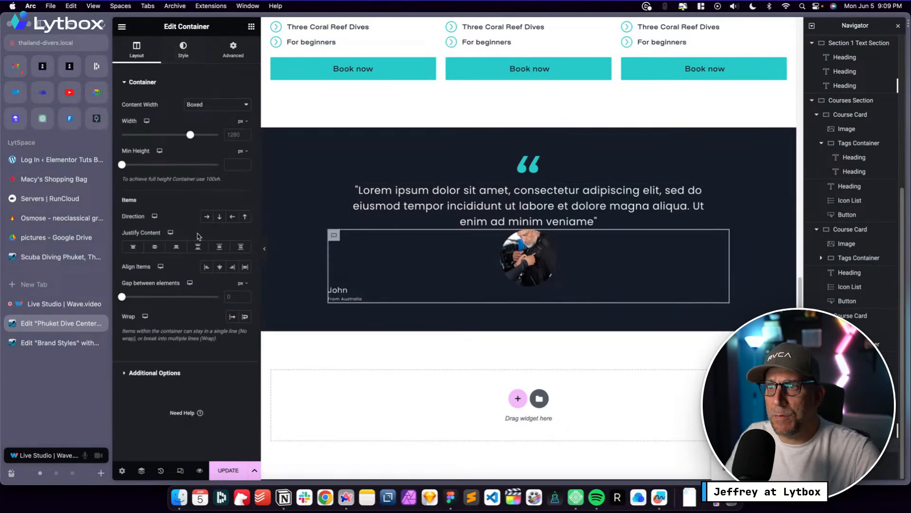
click(207, 216)
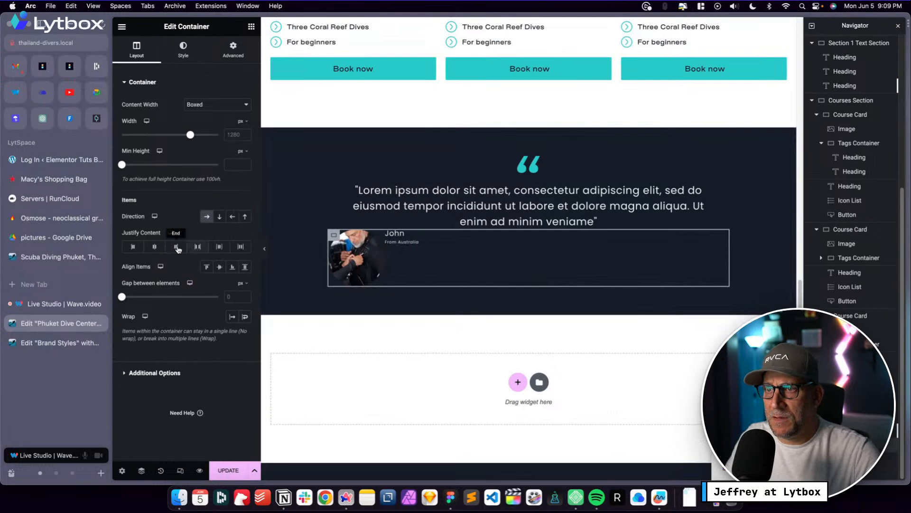
click(154, 247)
click(219, 266)
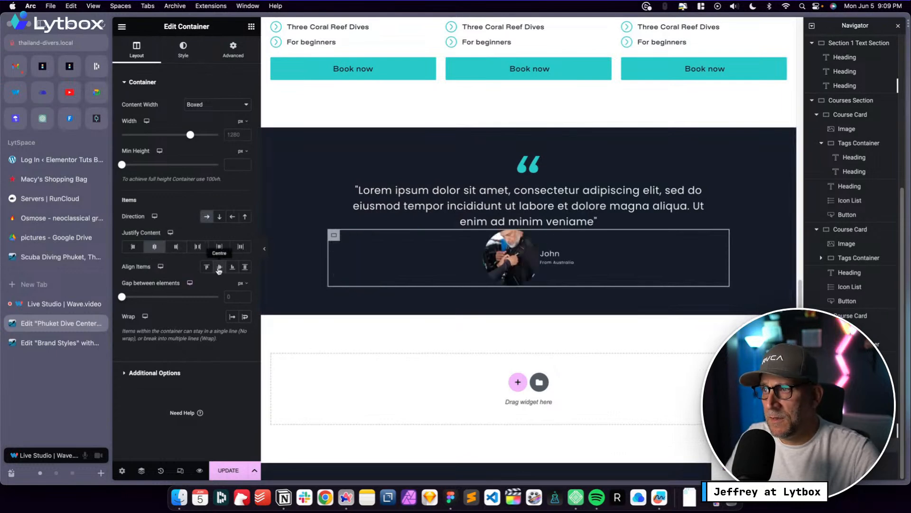
Set the gap between the portrait and the reviewer's name to 2 rem
click(240, 283)
click(241, 326)
click(231, 297)
text(2)
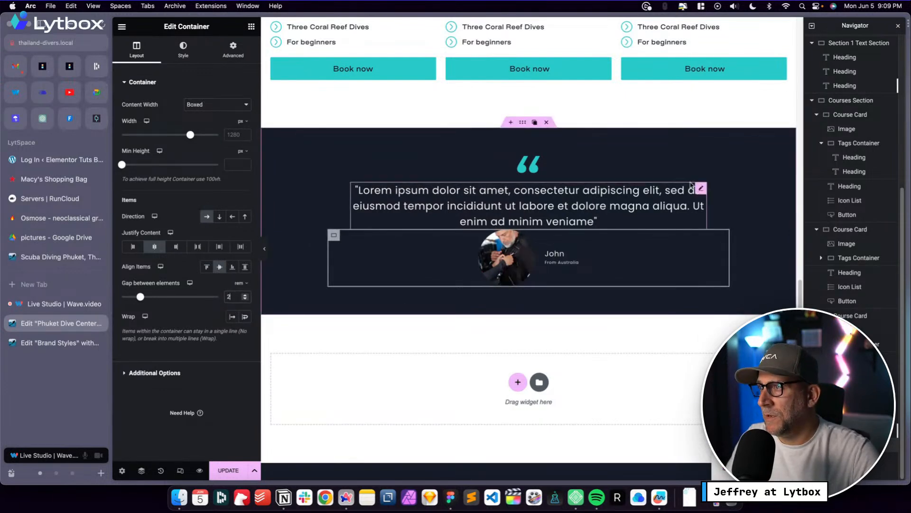
Set the quote heading's padding to 2 rem at the bottom only, with 0 on the other sides
click(560, 219)
click(225, 46)
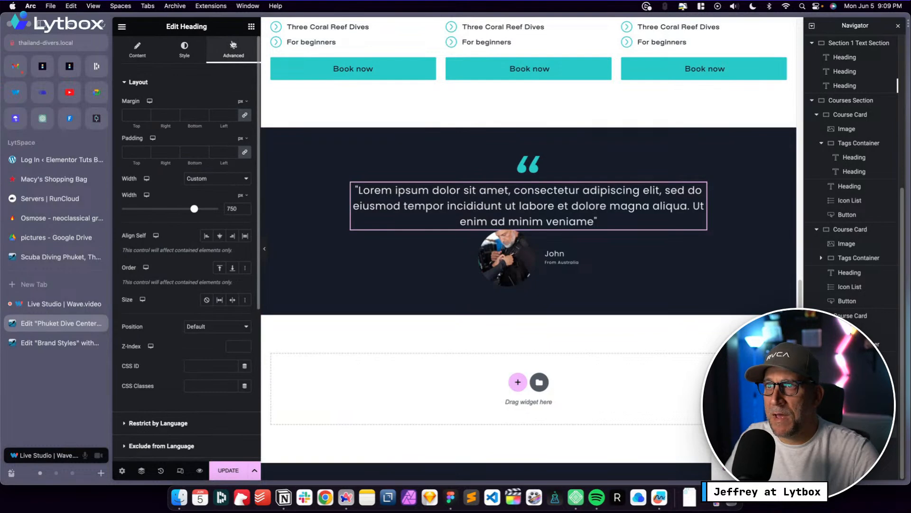
click(220, 152)
text(0)
click(240, 138)
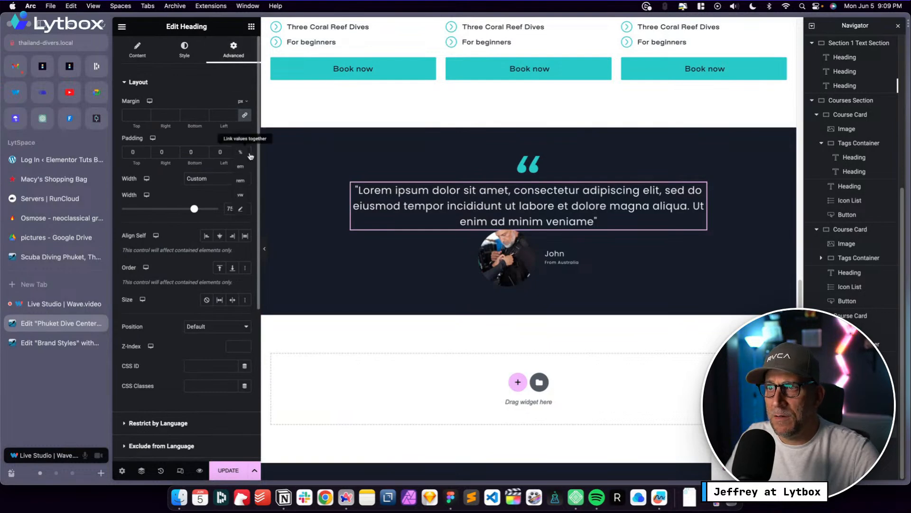
click(241, 181)
click(199, 152)
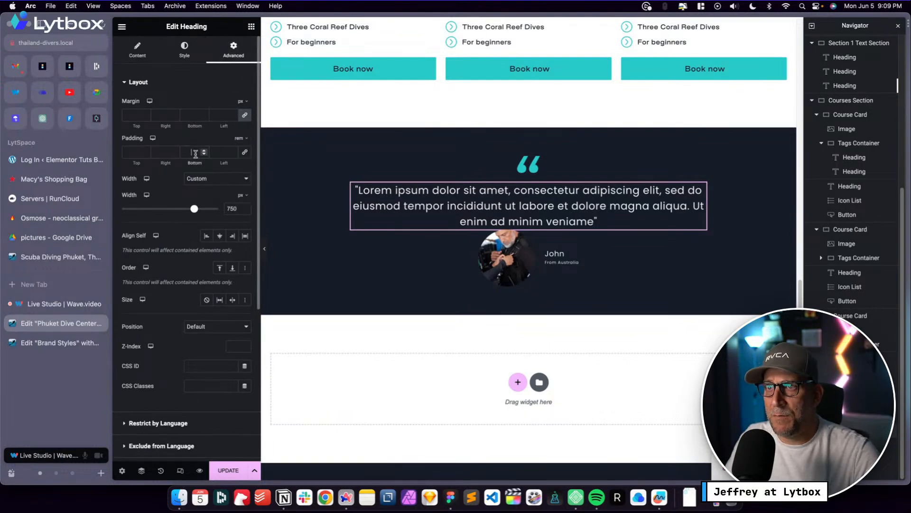
text(4)
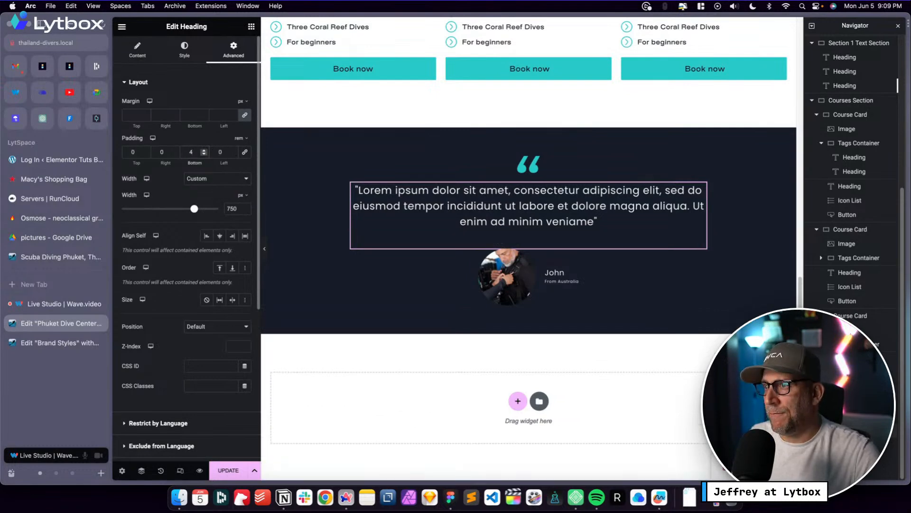
key(BackSpace)
text(2)
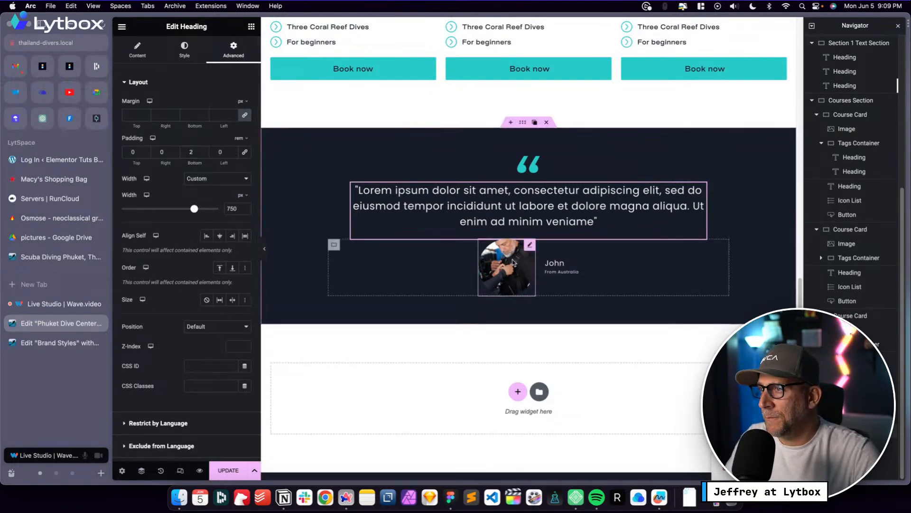
Resize the reviewer's portrait to 80 px wide and 80 px high and update the page
click(513, 264)
click(184, 49)
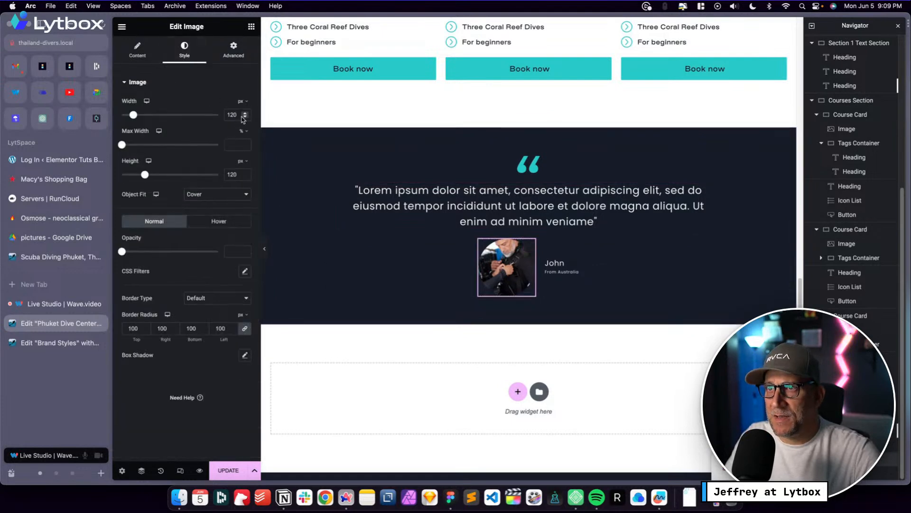
drag(239, 115, 216, 110)
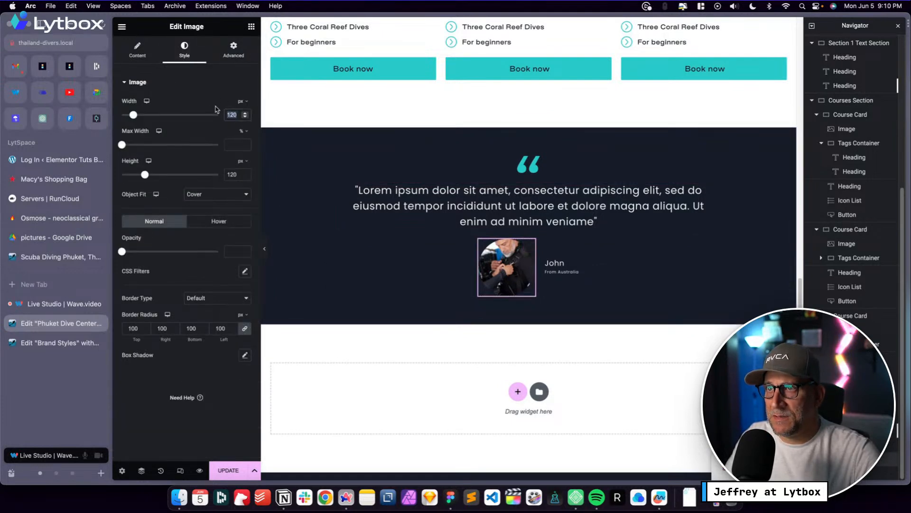
text(80)
click(236, 174)
double_click(236, 174)
text(80)
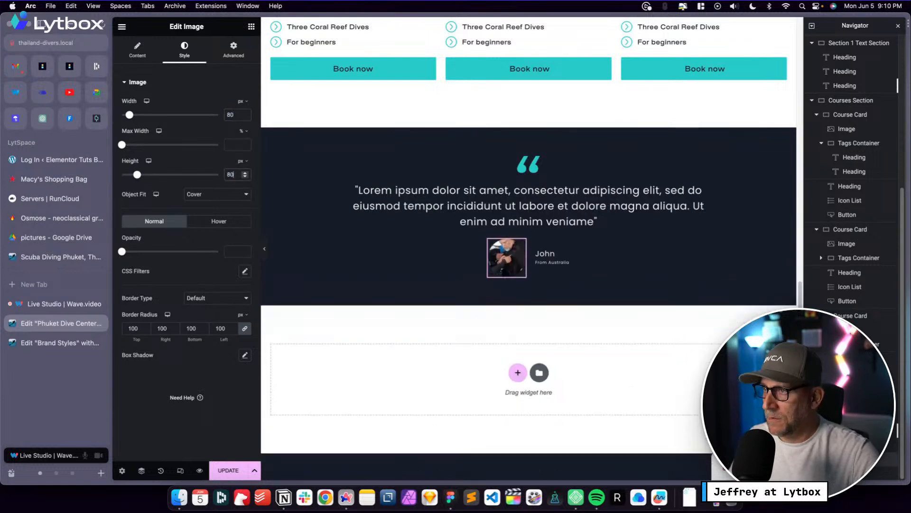
click(226, 471)
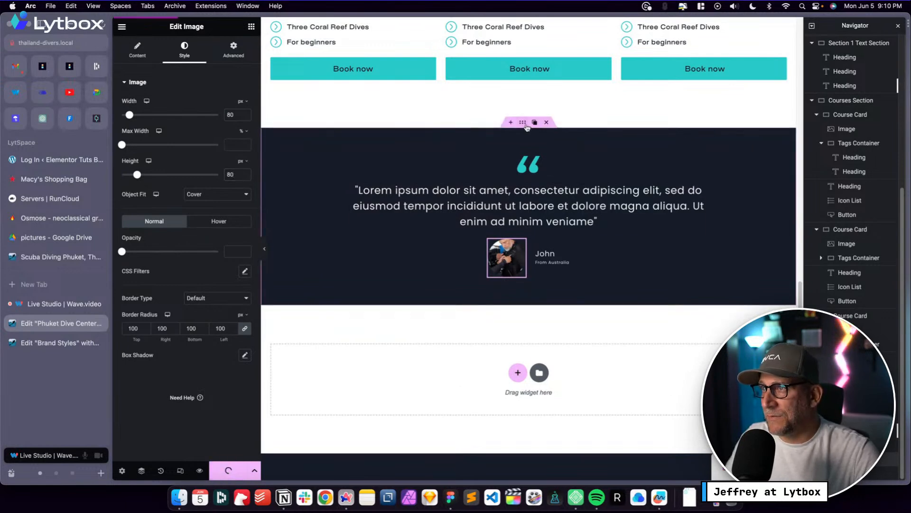
Set the manta ray photo m1.jpg as the background image of the testimonial section container
click(523, 123)
click(184, 48)
click(211, 198)
scroll(557, 265, down, 2)
scroll(557, 265, down, 1)
click(561, 265)
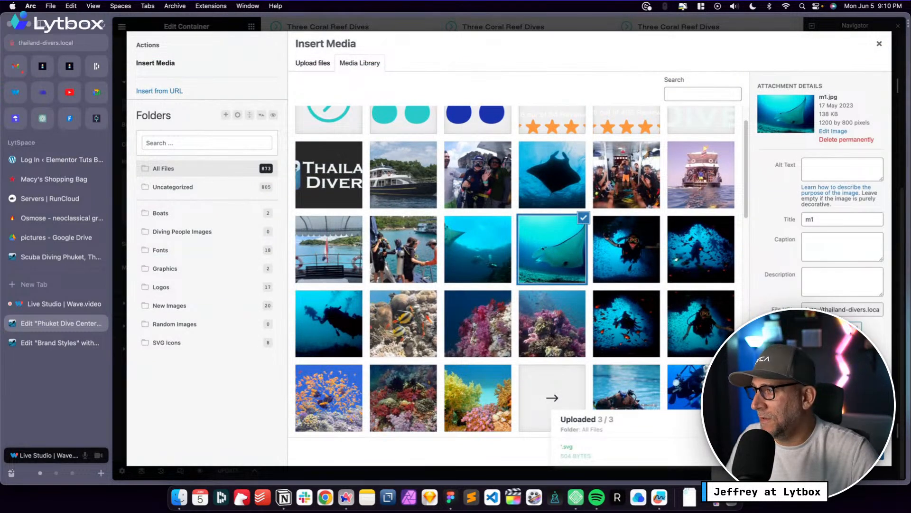
click(860, 455)
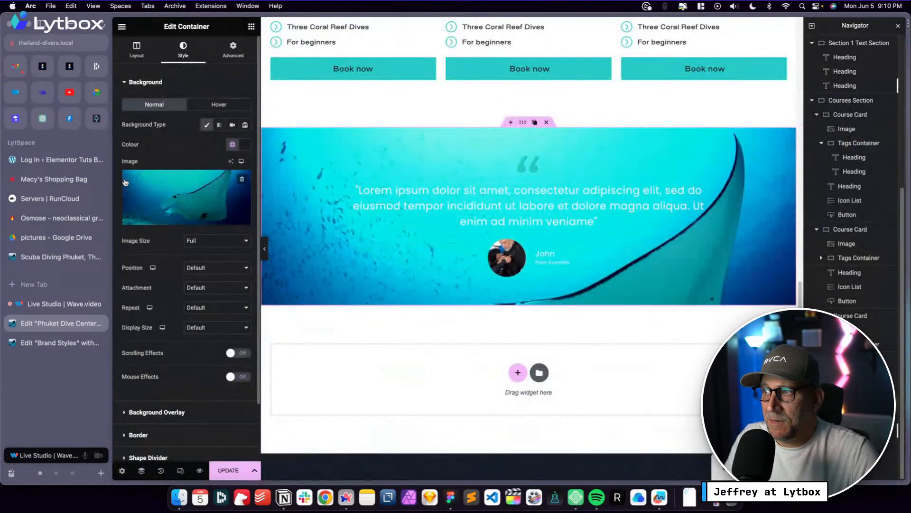
Set the testimonial background image's position to Centre Centre, its repeat to No-repeat and its display size to Cover
click(205, 269)
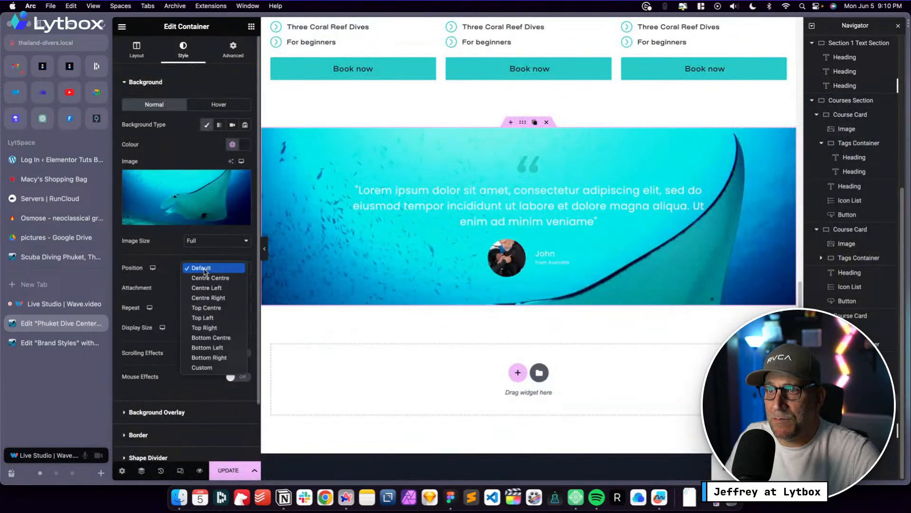
click(207, 279)
click(207, 310)
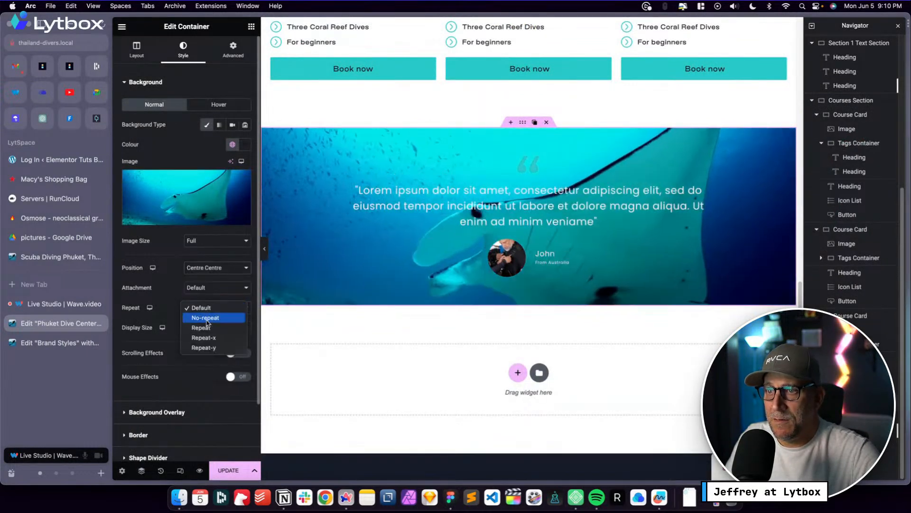
click(207, 318)
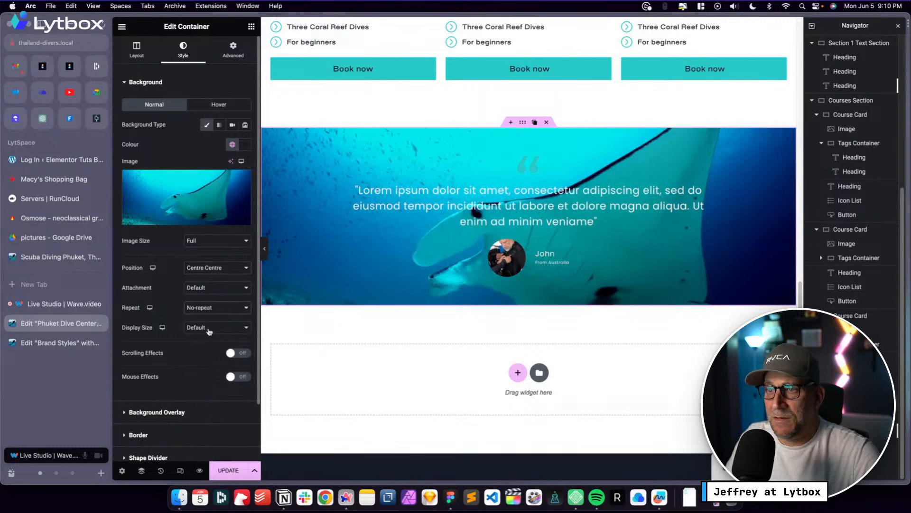
click(209, 330)
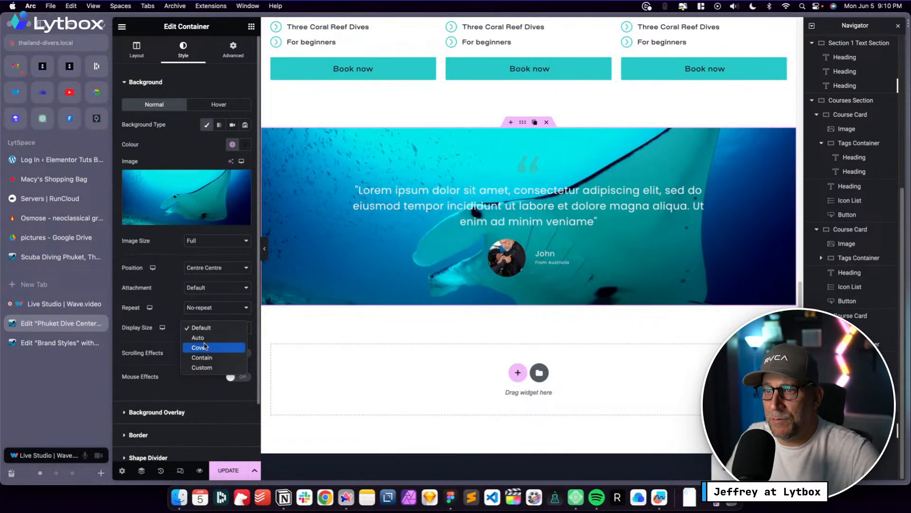
click(204, 348)
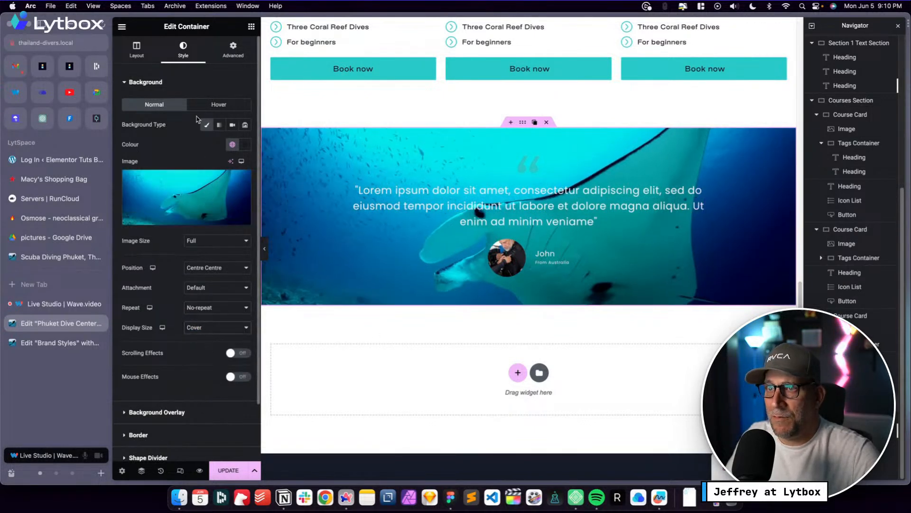
Add a classic background overlay to the testimonial section in the Fonts global colour with an opacity of 0.8
scroll(184, 370, down, 3)
click(184, 354)
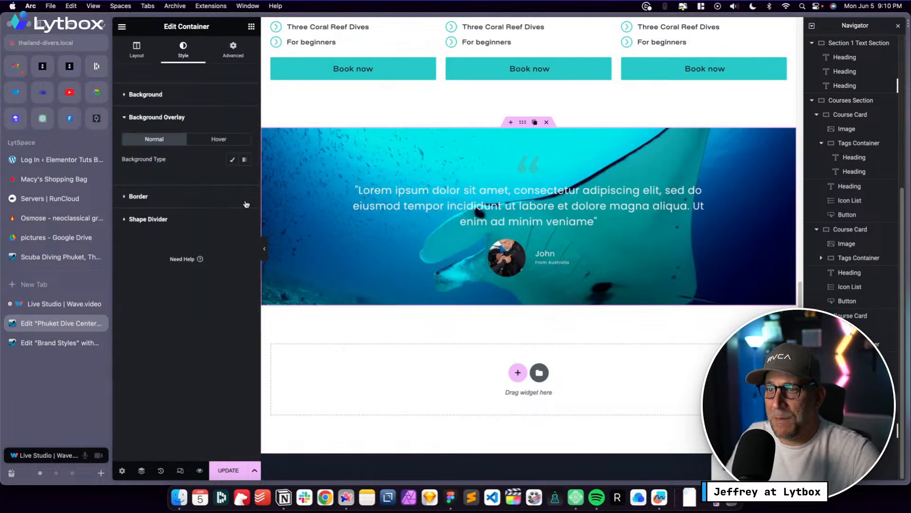
click(232, 159)
click(241, 180)
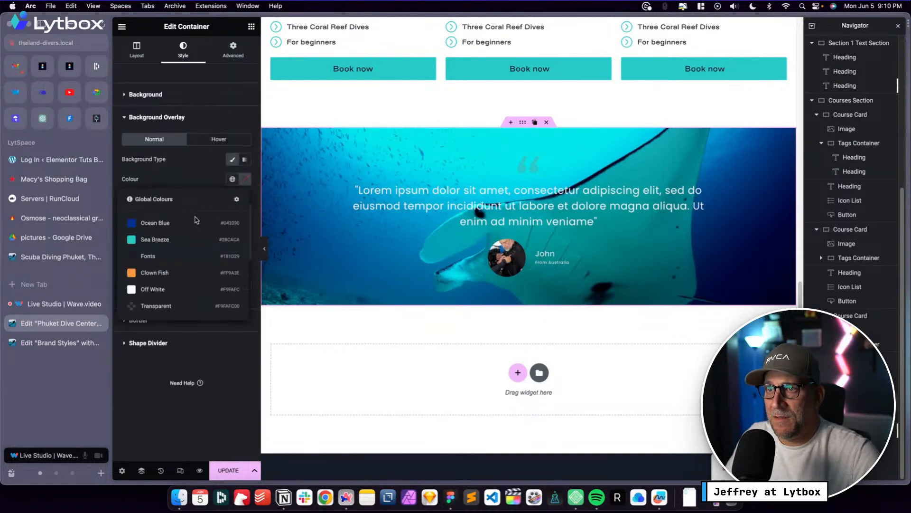
click(161, 256)
drag(170, 284, 199, 283)
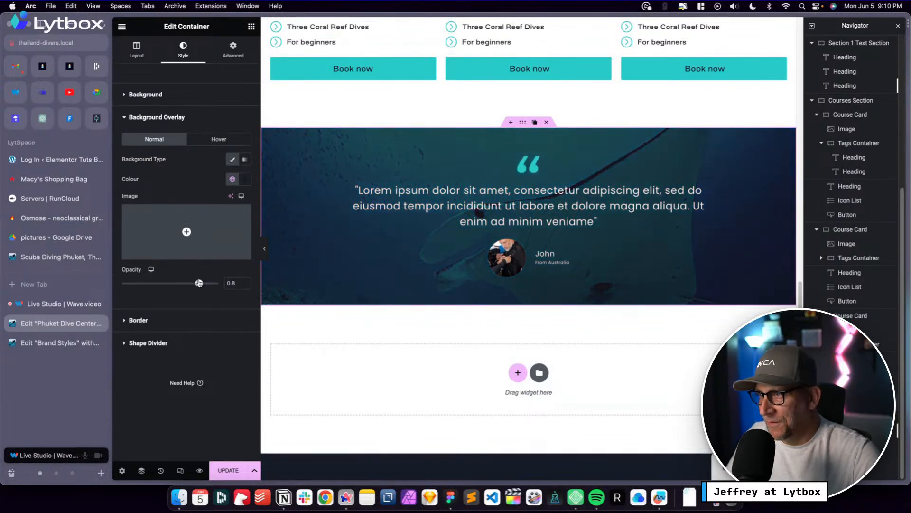
Give the reviewer's portrait a 2 px solid border in the Sea Breeze global colour and save the page
click(522, 260)
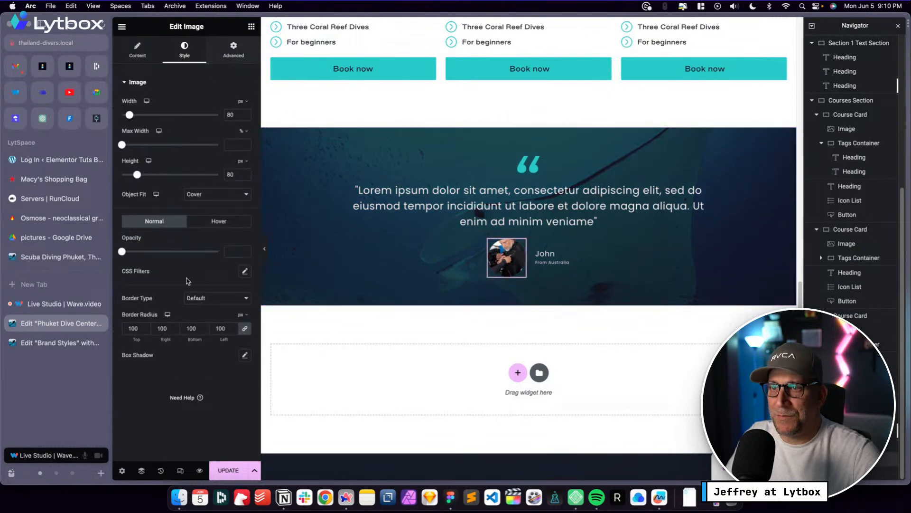
click(217, 298)
click(207, 318)
click(232, 357)
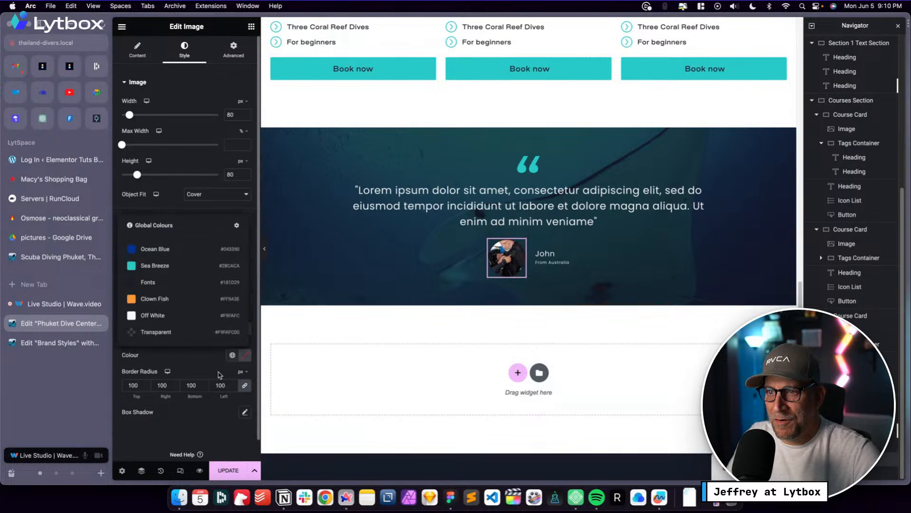
click(155, 265)
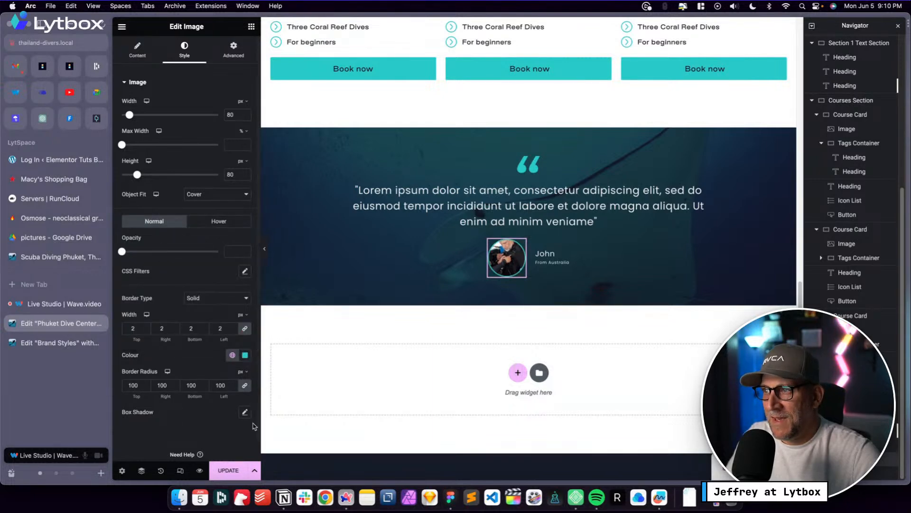
key(super+s)
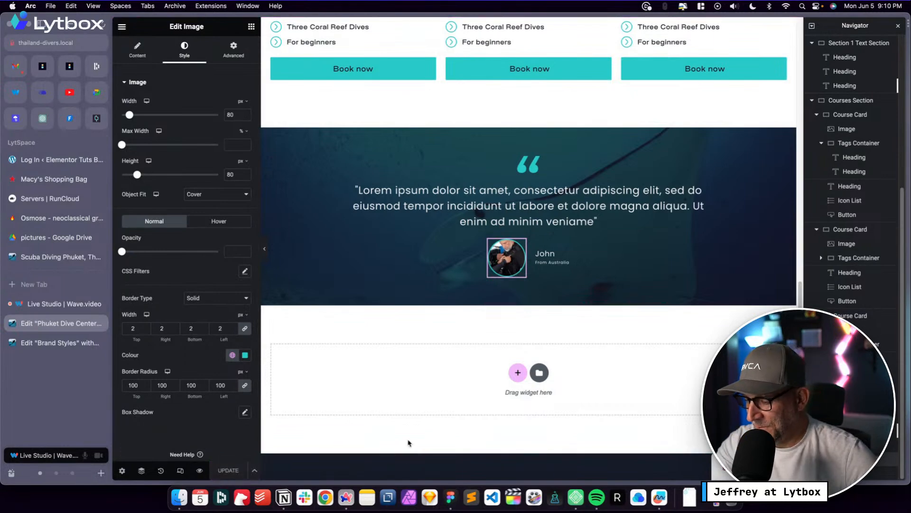
Switch to the Thailand Dive WF board in Freeform to check which section follows the testimonial
key(ctrl+Left)
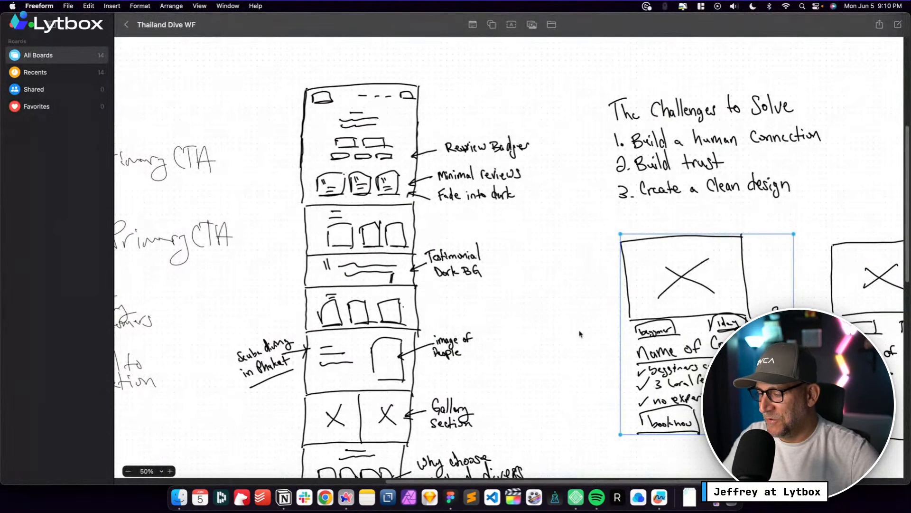
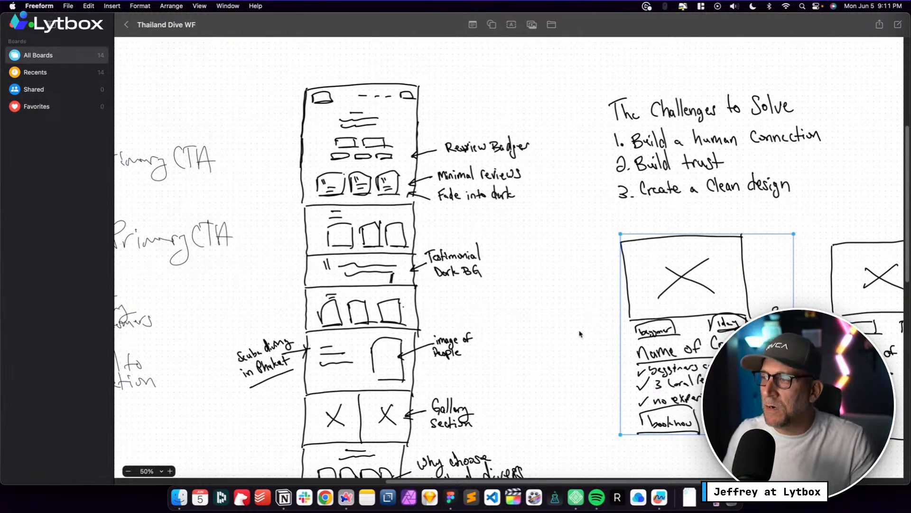
Switch back to the Elementor page in Arc and duplicate the "Explore Scuba Diving in Phuket" intro text section
click(563, 303)
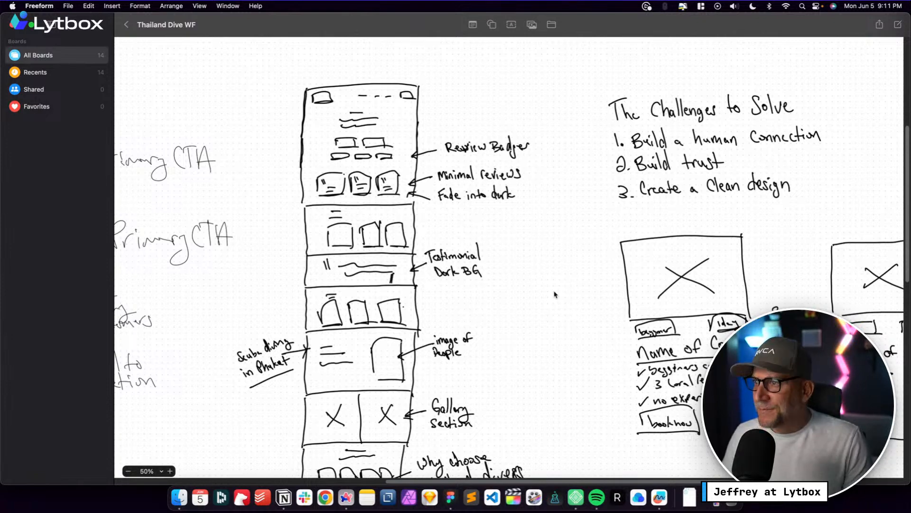
key(ctrl+Right)
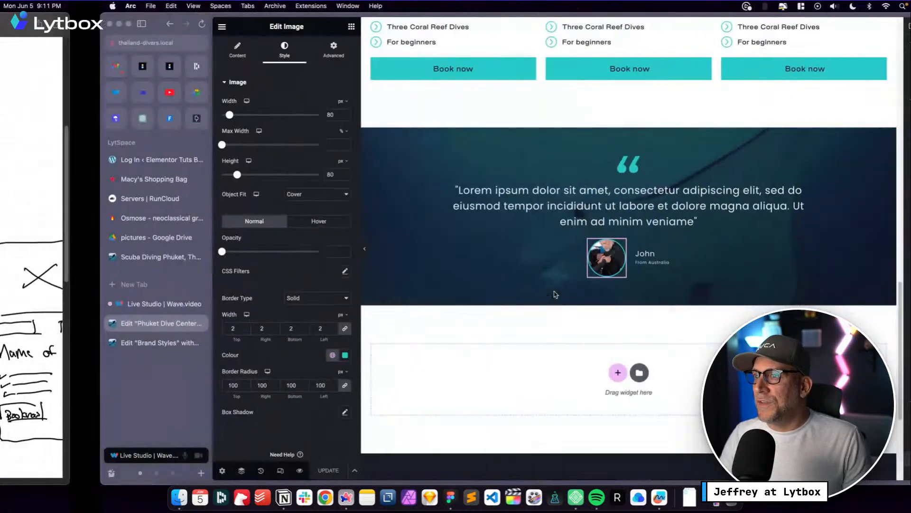
key(ctrl+Left)
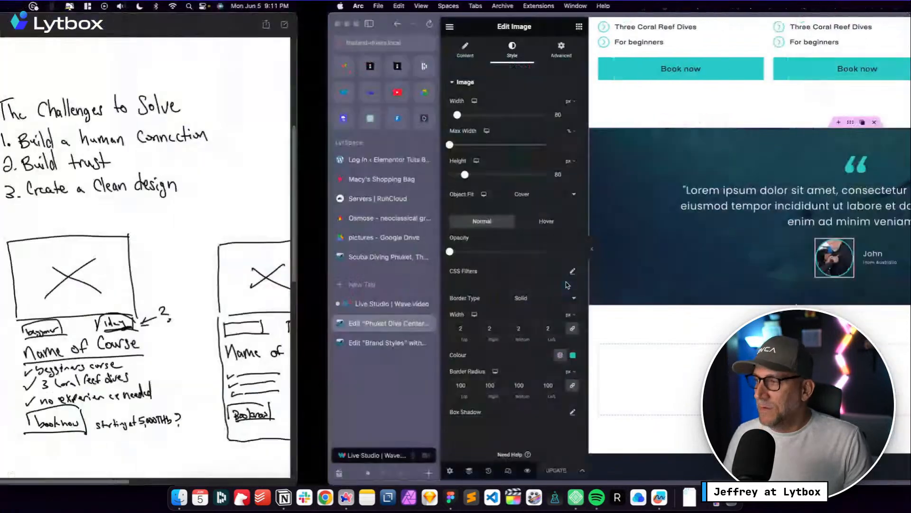
scroll(569, 266, left, 2)
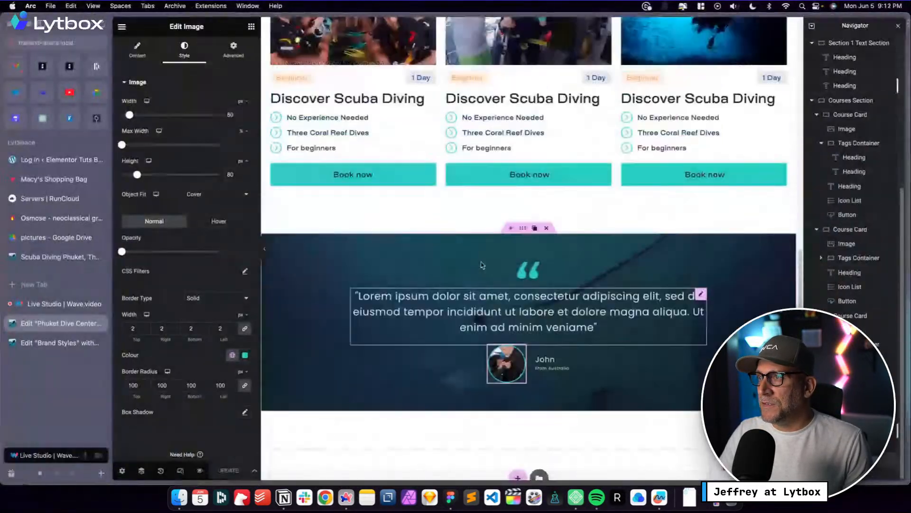
scroll(524, 119, up, 5)
scroll(523, 120, up, 3)
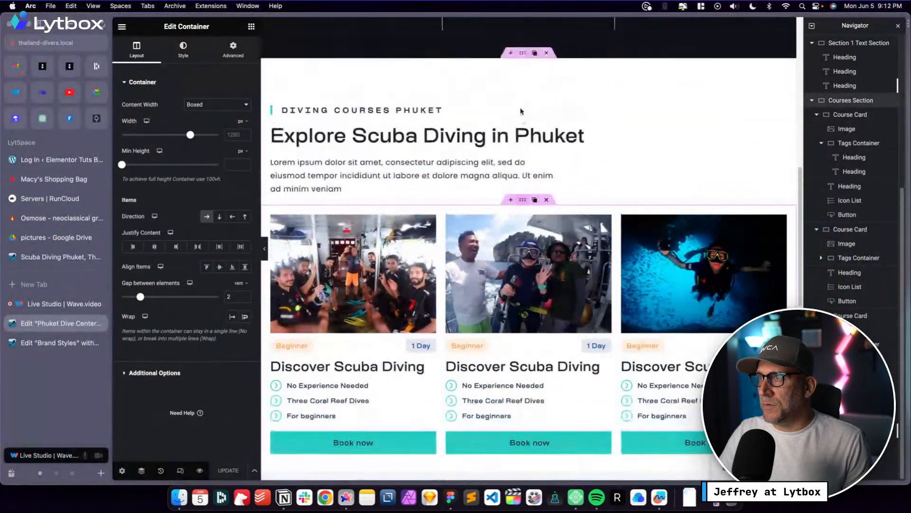
right_click(525, 52)
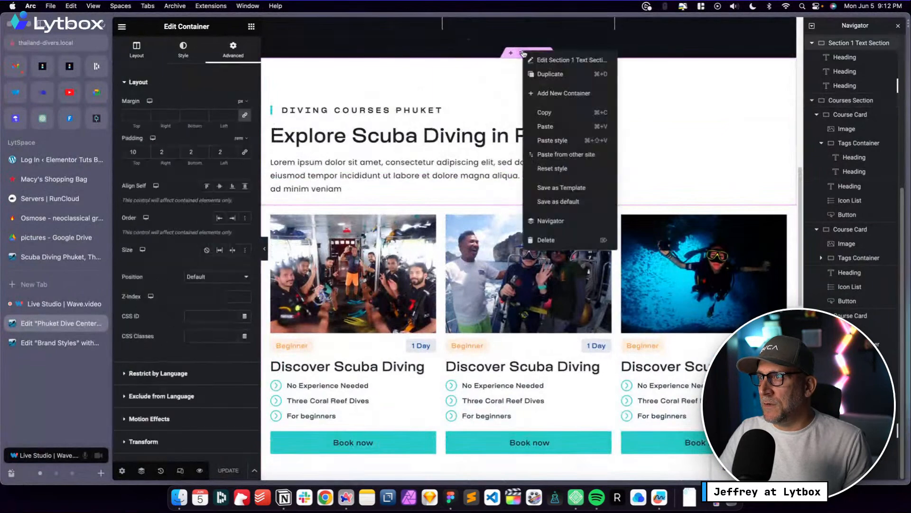
click(541, 75)
Duplicate the course cards section and move the copied intro text and cards below the testimonial section
scroll(523, 233, down, 3)
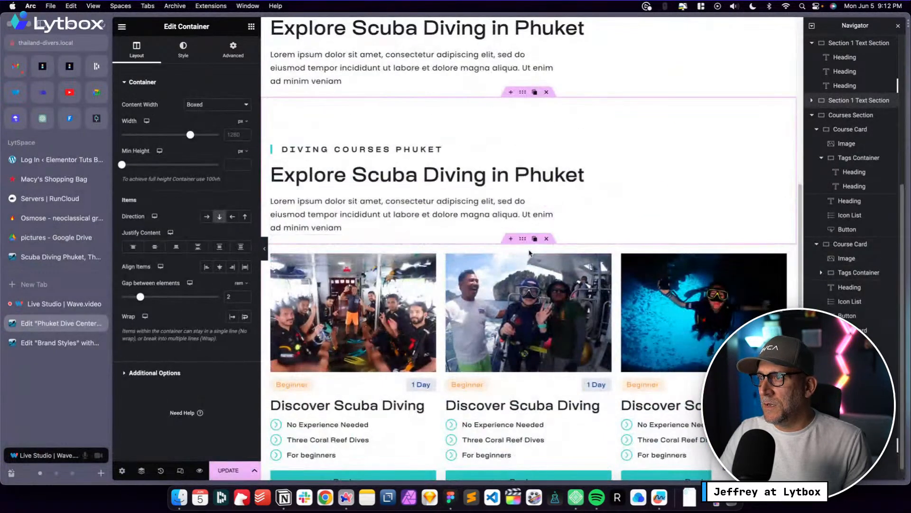
right_click(529, 242)
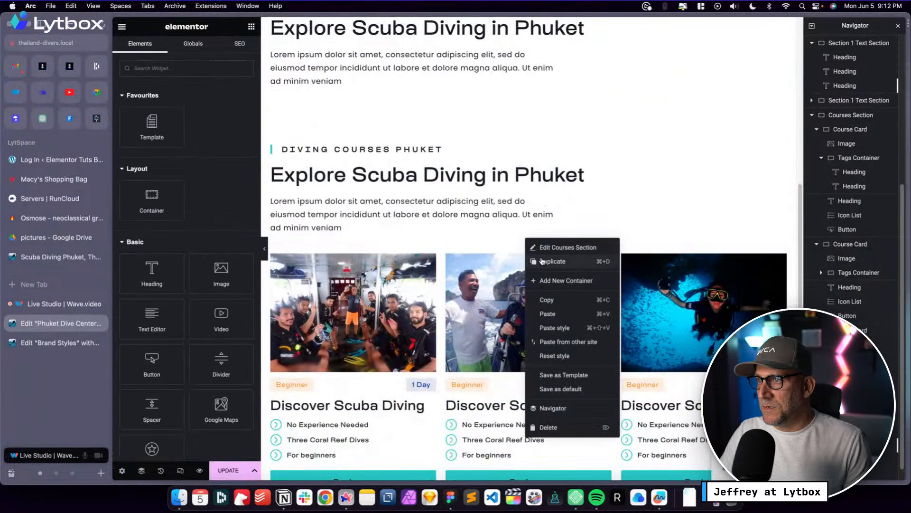
drag(523, 92, 528, 282)
scroll(519, 266, down, 12)
scroll(530, 280, up, 8)
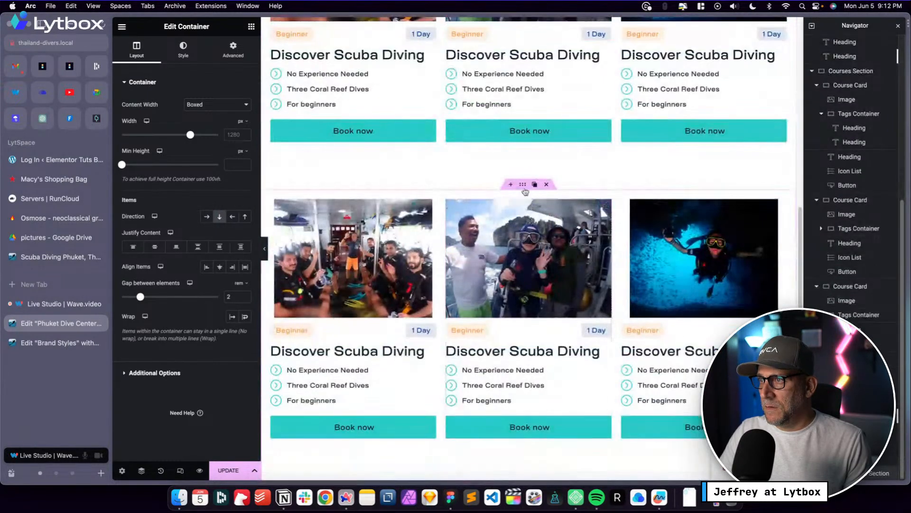
scroll(505, 313, down, 12)
mouse_move(522, 185)
mouse_down()
mouse_move(504, 314)
mouse_move(490, 222)
mouse_up()
drag(609, 247, 607, 250)
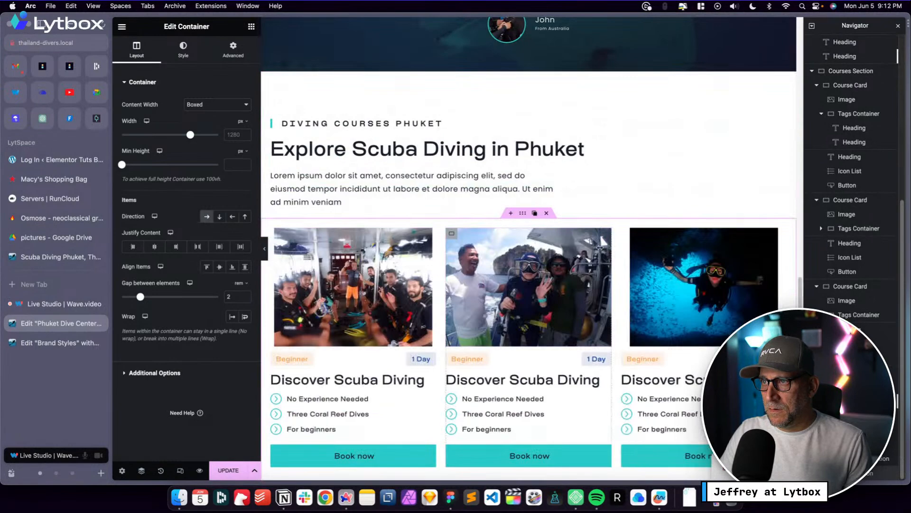
Copy the description paragraphs under "Phuket Diving Day Trips" on the live Thailand Divers website
click(61, 257)
scroll(513, 263, down, 5)
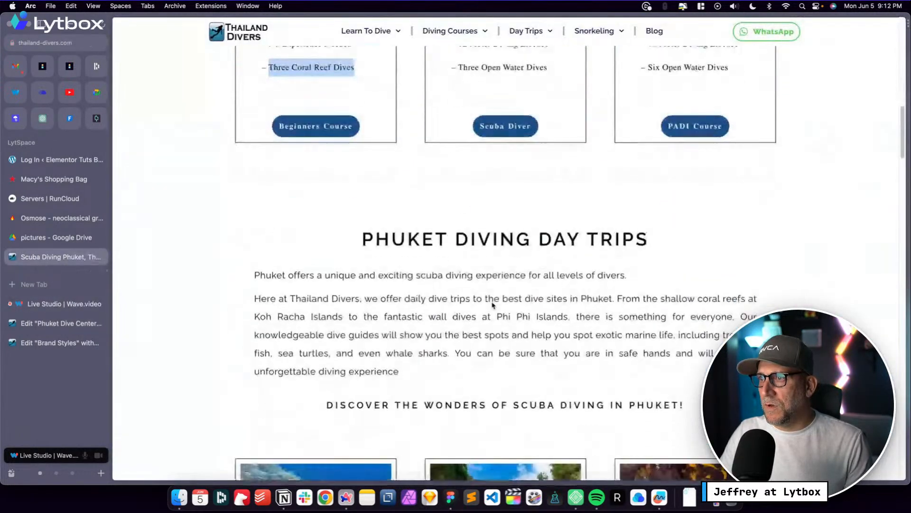
scroll(513, 261, down, 3)
scroll(512, 261, up, 2)
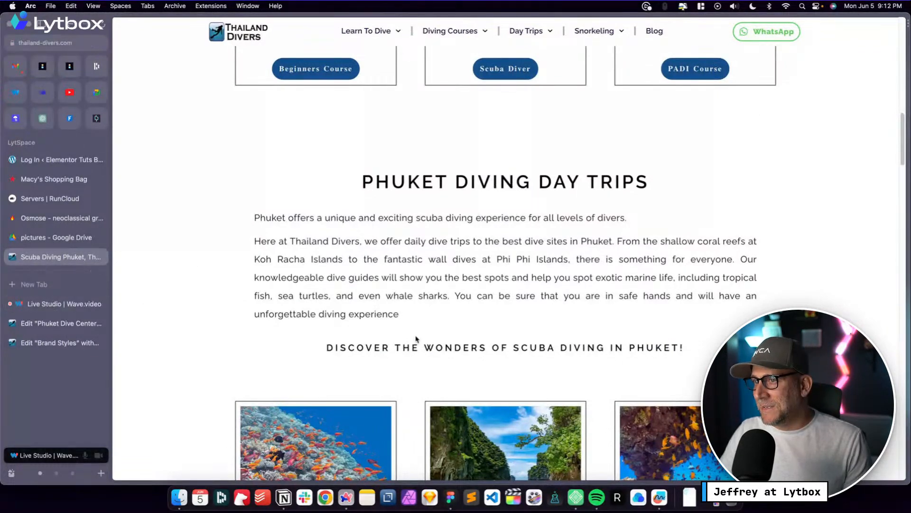
scroll(417, 339, down, 3)
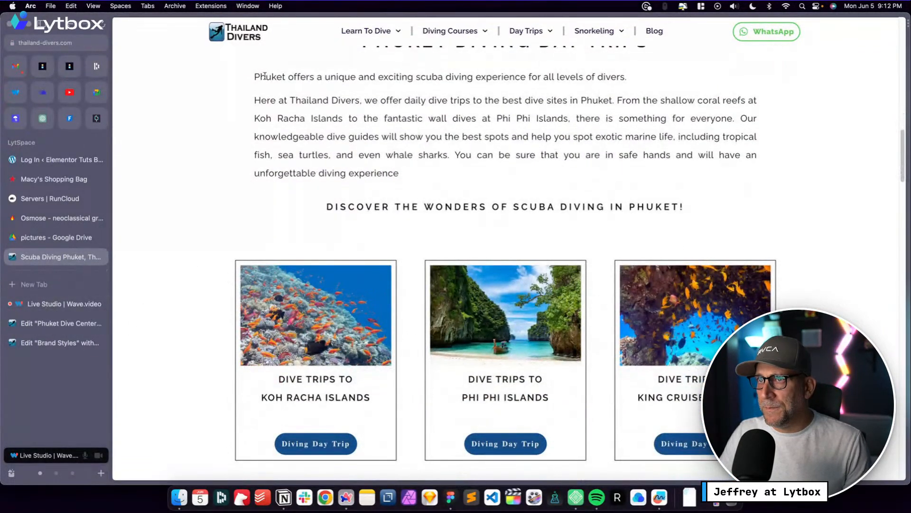
scroll(200, 253, up, 1)
drag(404, 213, 255, 114)
right_click(264, 115)
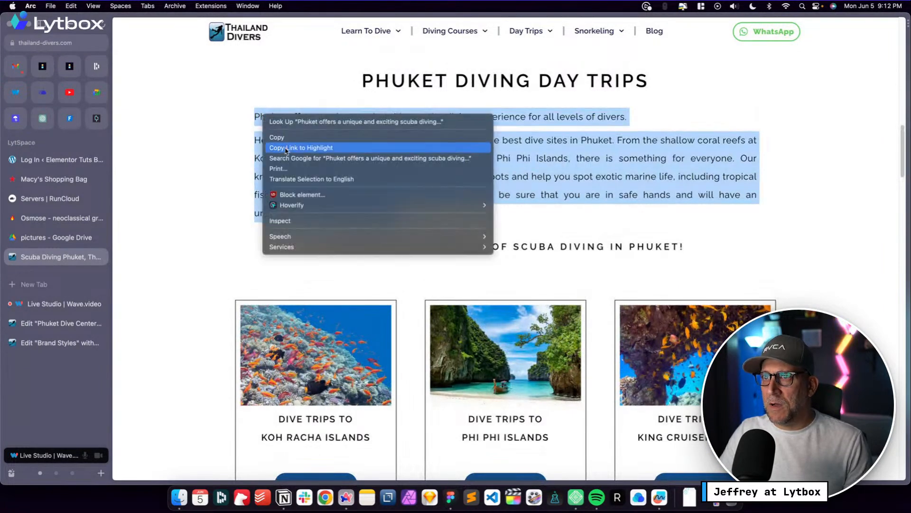
click(286, 141)
Return to the Elementor page and change the copied section's small heading to "Diving Trip in Phuket"
click(61, 322)
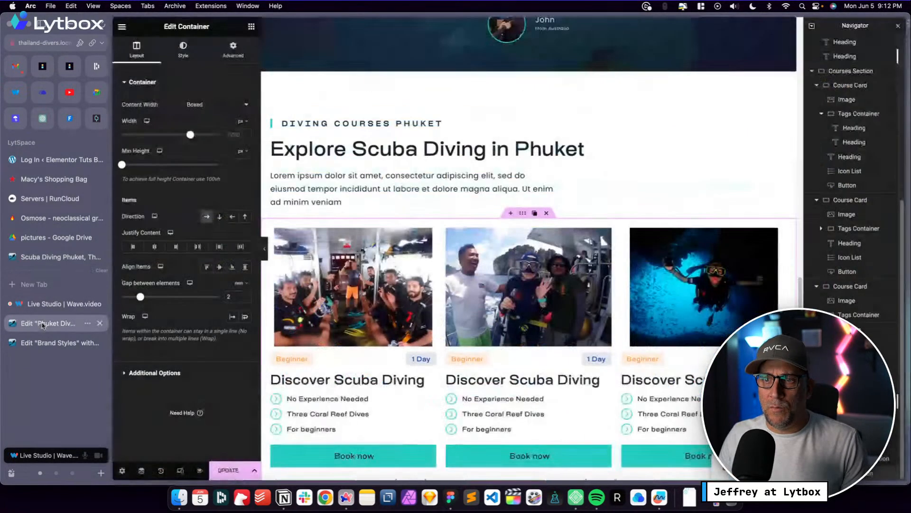
scroll(414, 268, down, 3)
scroll(414, 267, up, 2)
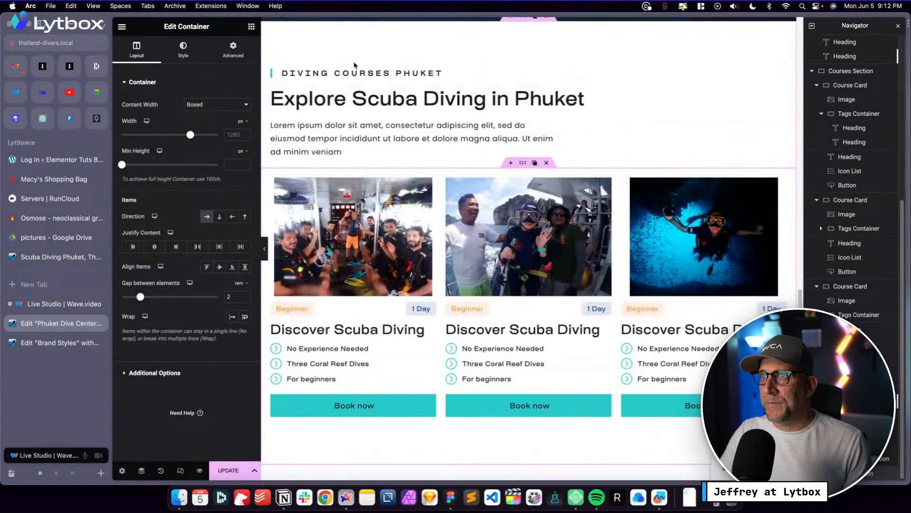
click(384, 72)
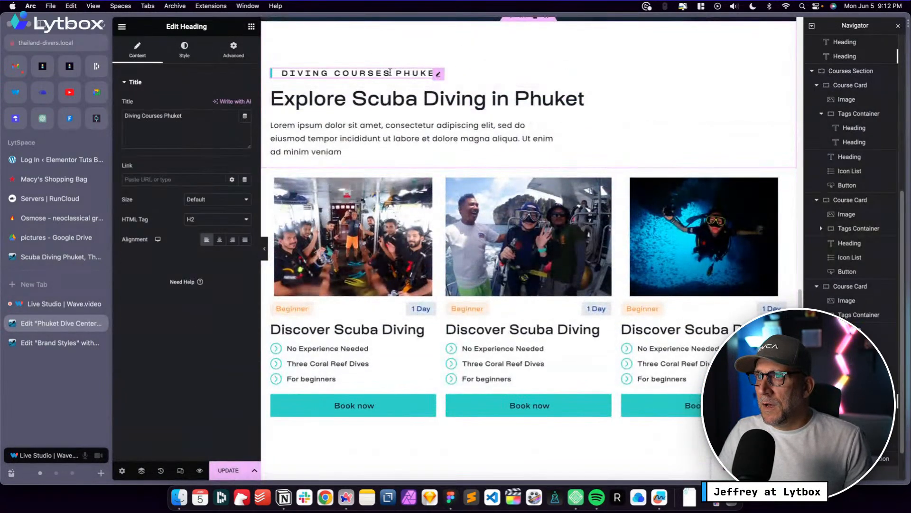
key(BackSpace)
key(BackSpace)
key(BackSpace)
key(BackSpace)
key(BackSpace)
key(BackSpace)
key(BackSpace)
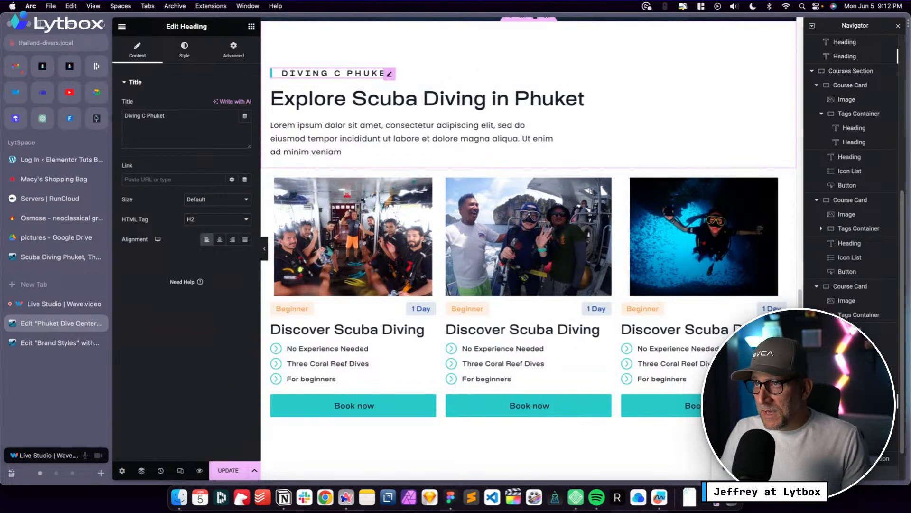
text(Trip in)
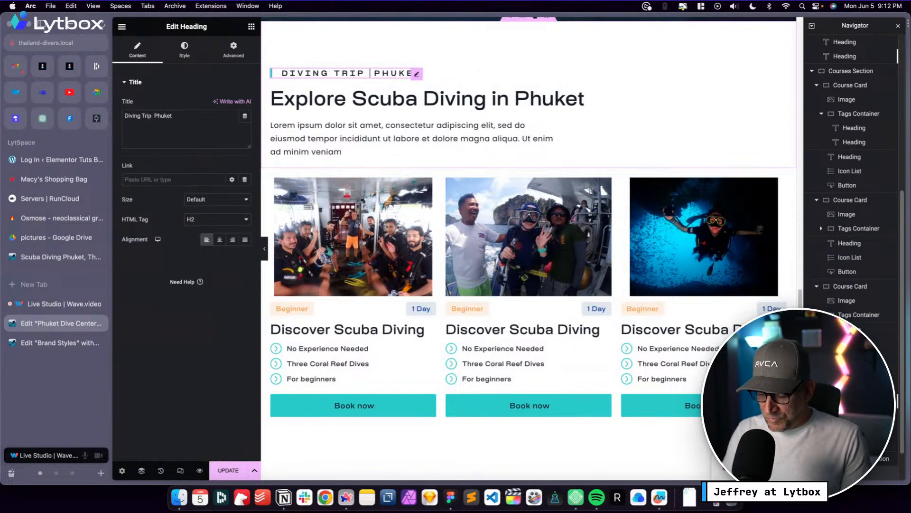
Copy the "Phuket Diving Day Trips" heading from the live Thailand Divers website
click(580, 95)
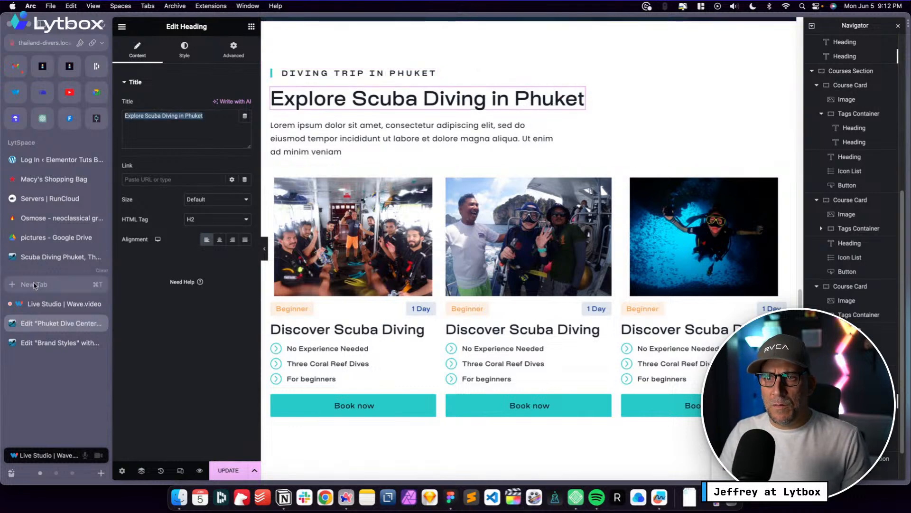
click(61, 257)
scroll(497, 211, up, 1)
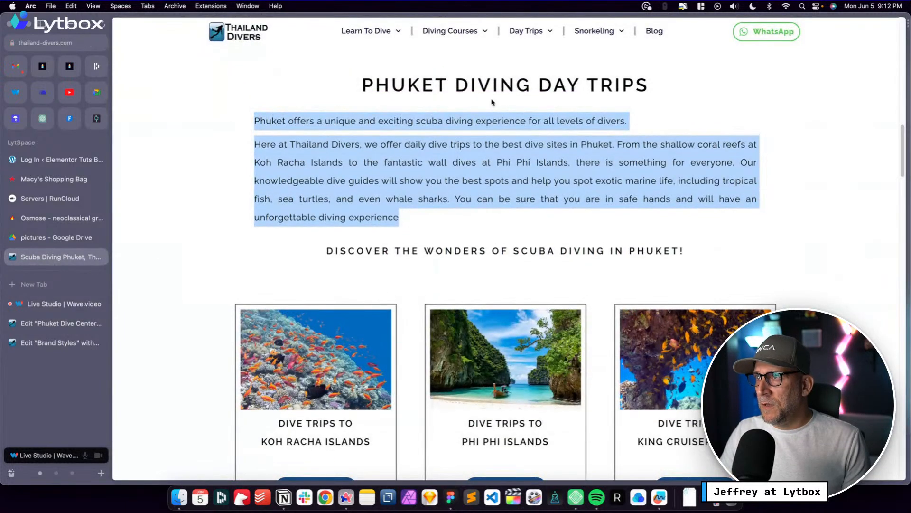
scroll(494, 104, up, 3)
click(43, 324)
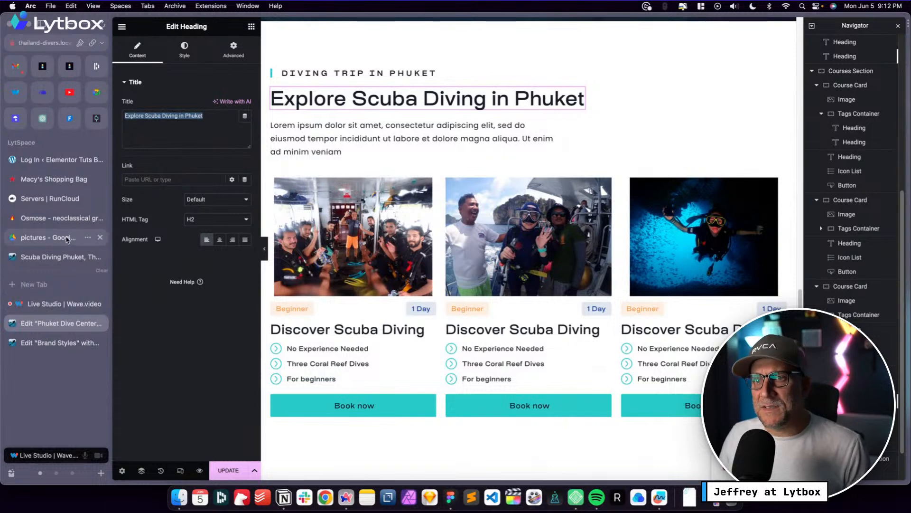
click(59, 257)
drag(353, 145, 654, 138)
right_click(639, 134)
click(658, 152)
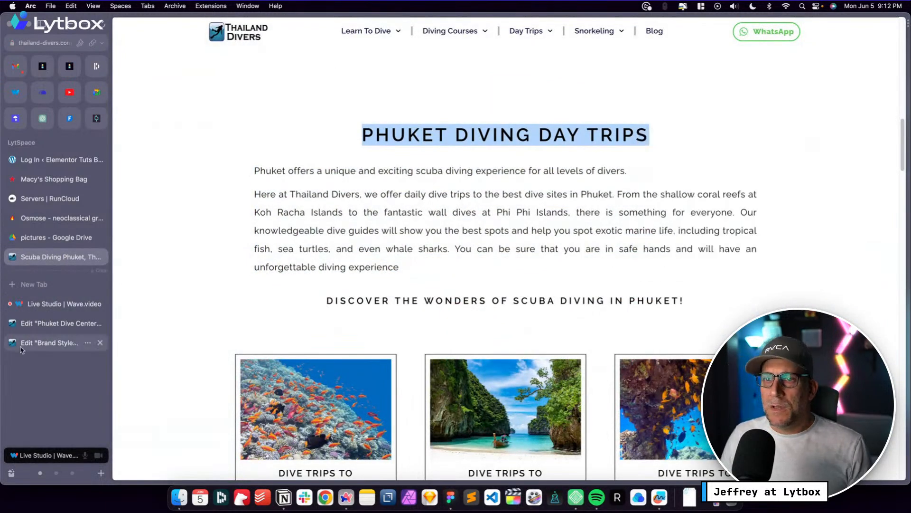
Replace the small heading below the testimonial on the Elementor page with the copied text "PHUKET DIVING DAY TRIPS"
click(41, 329)
click(418, 74)
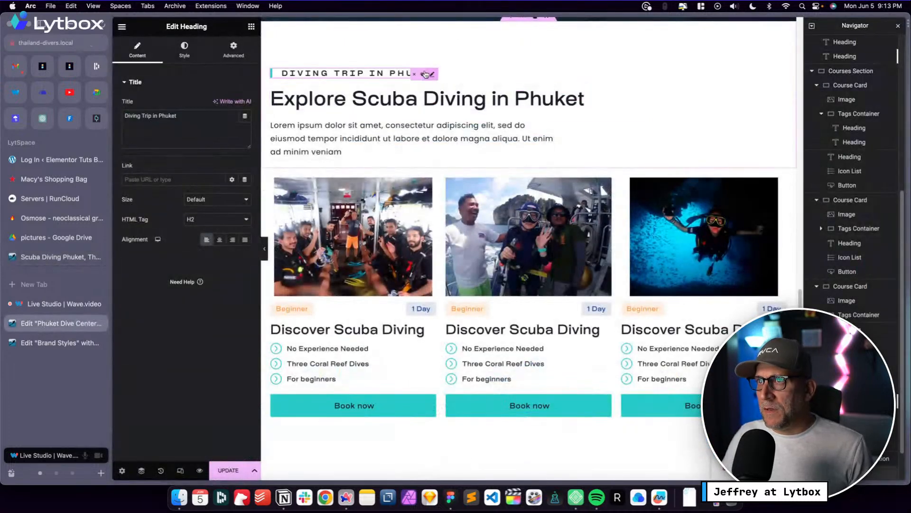
drag(189, 117, 122, 110)
key(super+v)
click(194, 220)
click(160, 203)
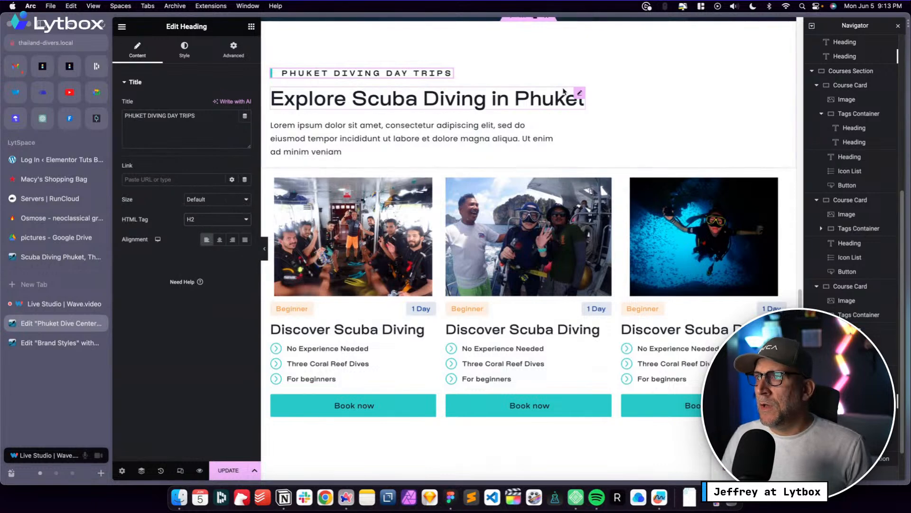
Change the copied section's main heading to "Explore the Best Dive Spots in Thailand"
click(575, 95)
drag(194, 114, 133, 109)
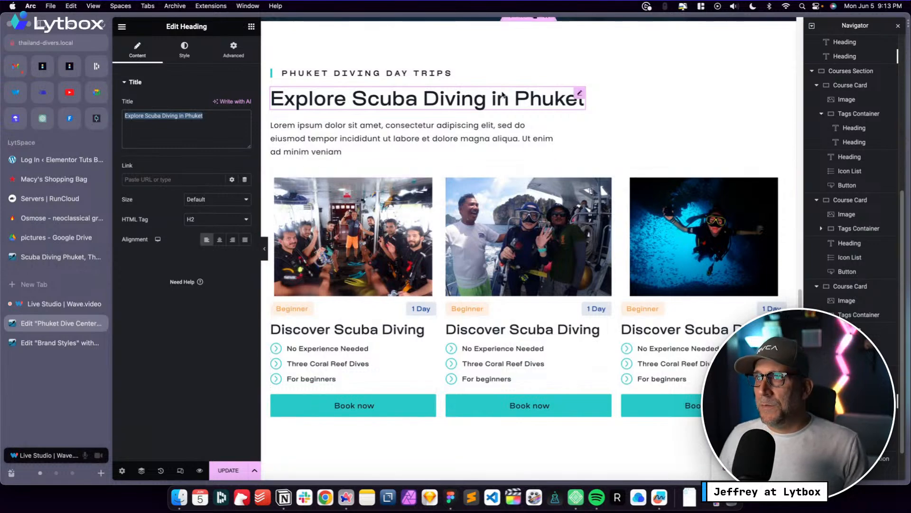
click(579, 92)
scroll(656, 124, up, 3)
scroll(655, 125, up, 3)
scroll(623, 142, down, 2)
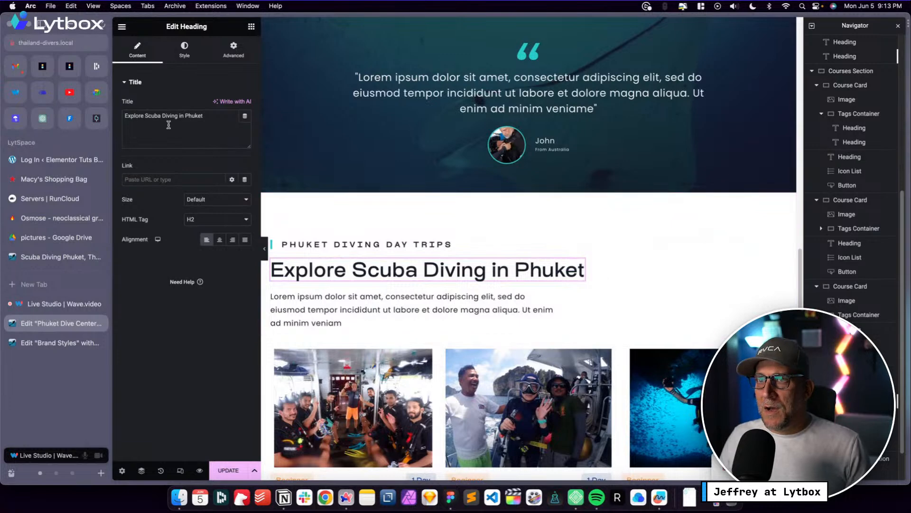
click(219, 116)
drag(219, 116, 145, 114)
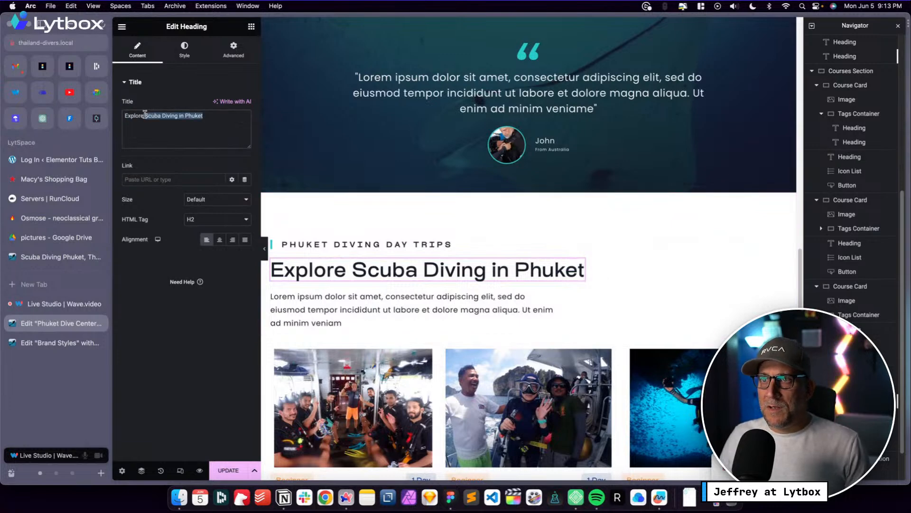
text(the )
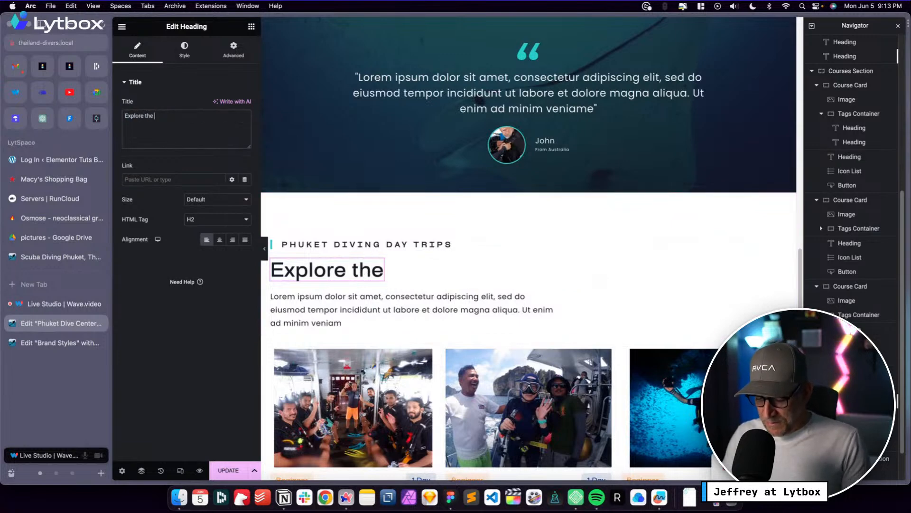
text(Best Dive Spots in)
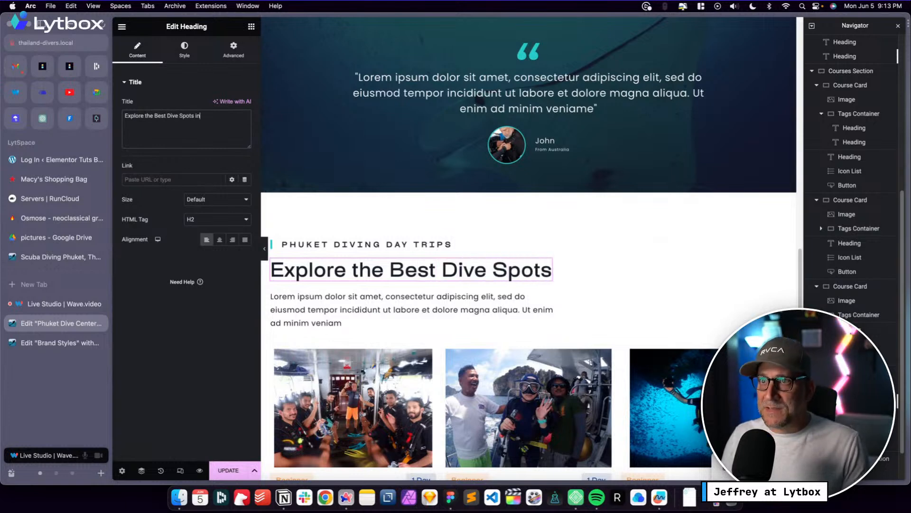
text( Thailand)
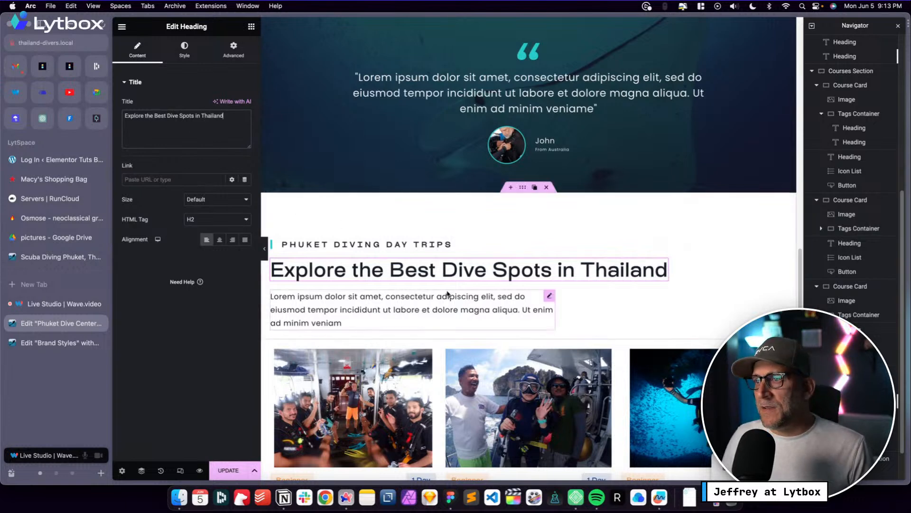
click(506, 297)
scroll(371, 360, down, 3)
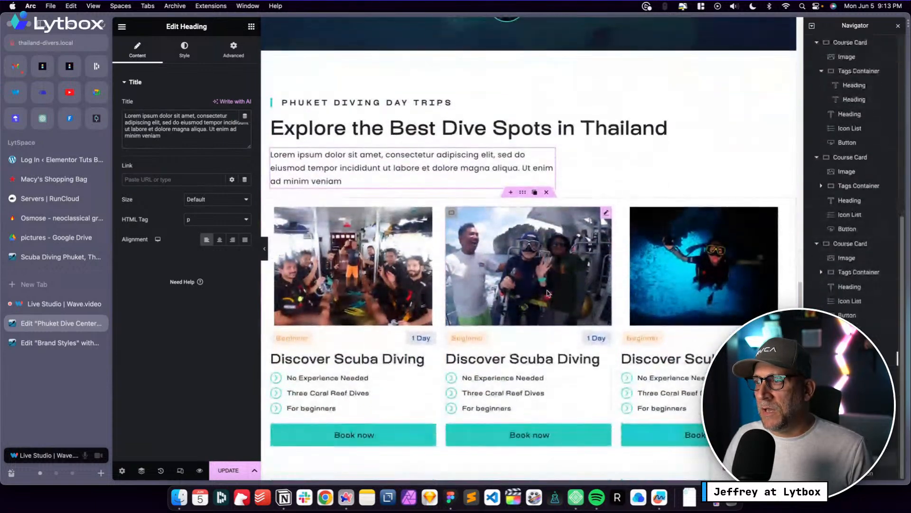
click(370, 360)
scroll(633, 348, down, 3)
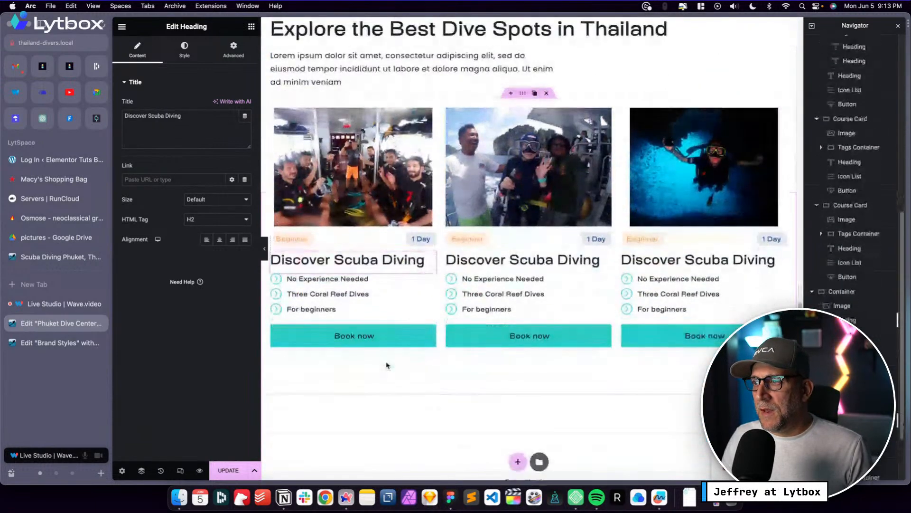
Replace the first day trip card's image with the silhouetted divers photo and the second card's image with the striped fish coral reef photo
scroll(499, 393, up, 3)
click(383, 268)
click(187, 138)
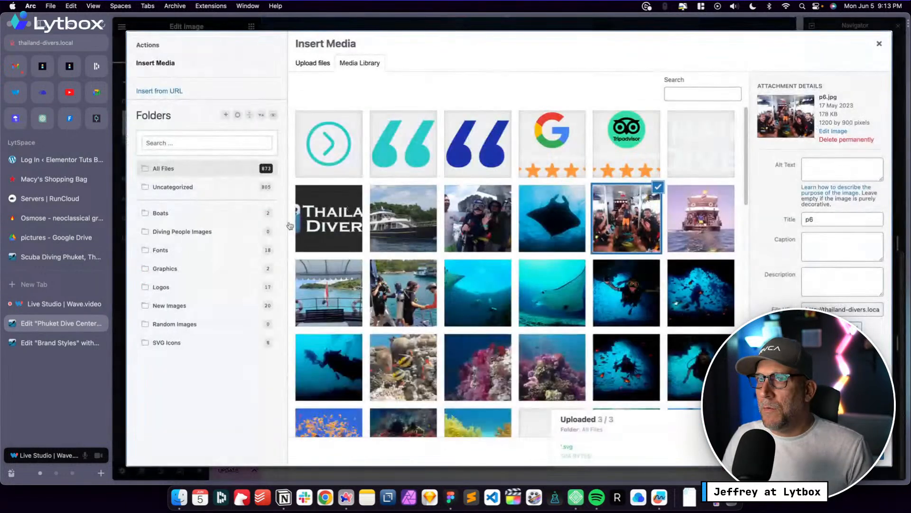
scroll(423, 297, down, 2)
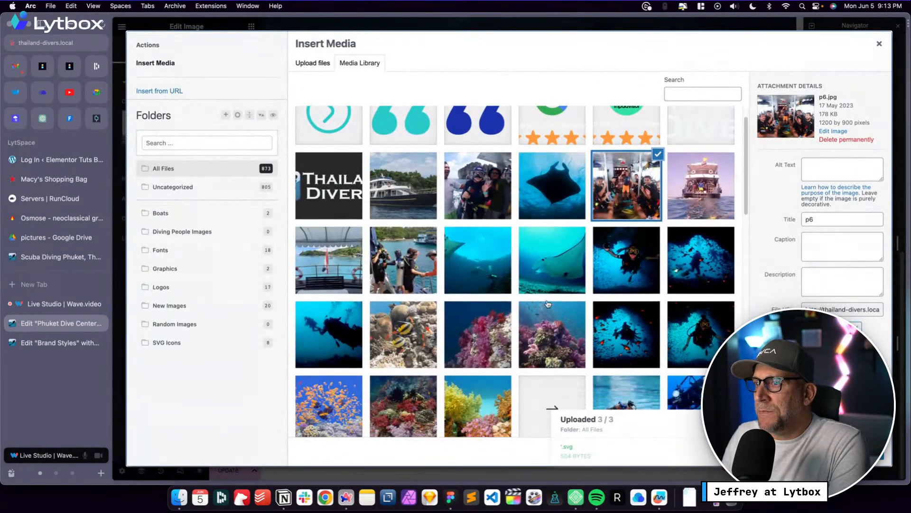
scroll(422, 297, down, 2)
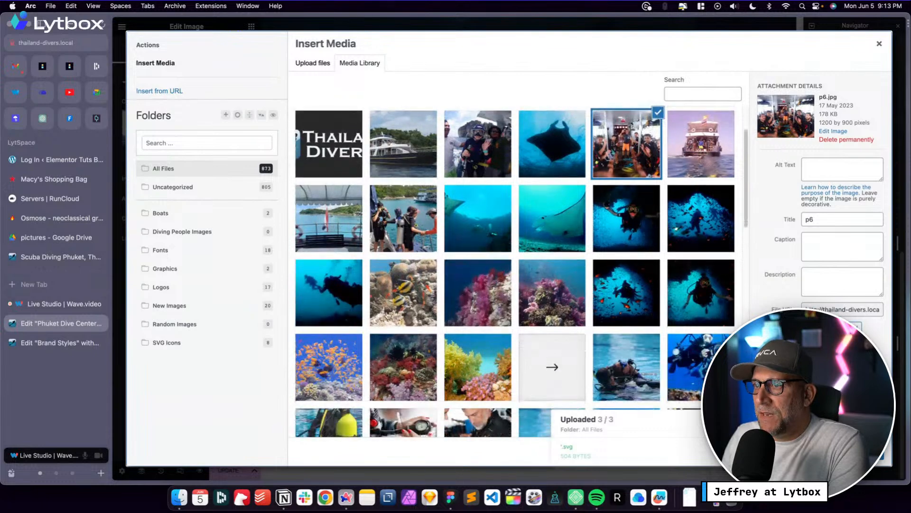
click(338, 306)
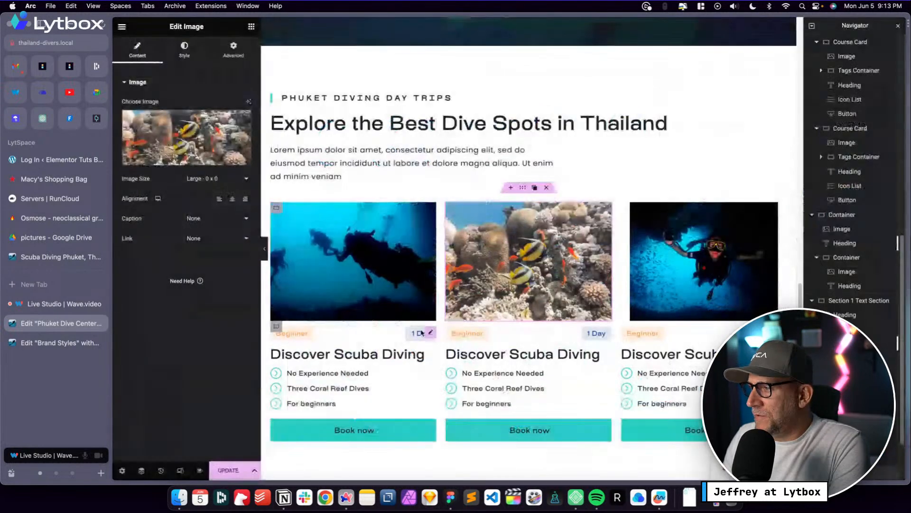
Try the Phuket-underwater-photography.webp photo as the third day trip card's image
click(700, 283)
click(185, 140)
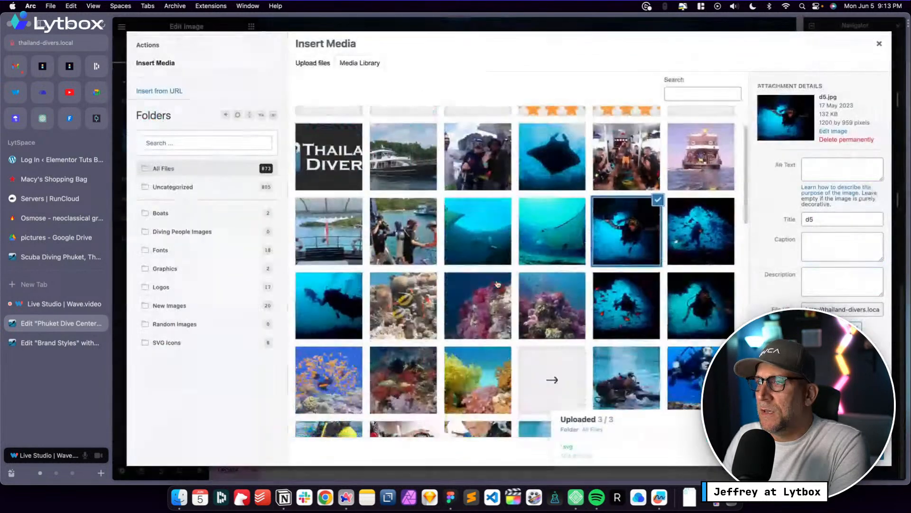
scroll(498, 285, down, 3)
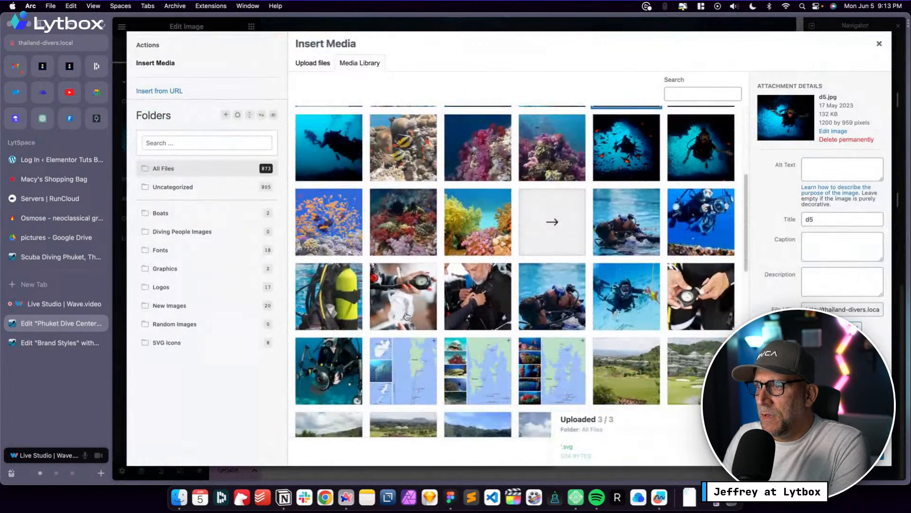
scroll(612, 323, down, 1)
click(618, 286)
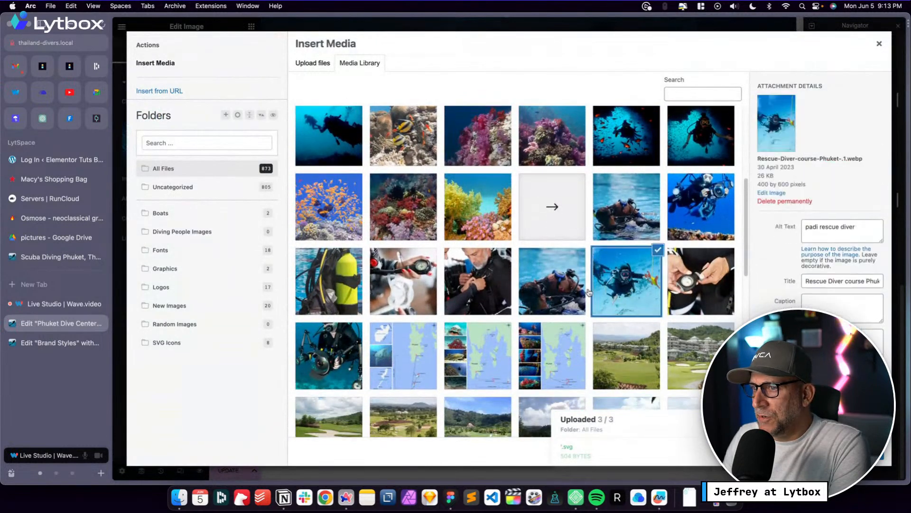
click(345, 370)
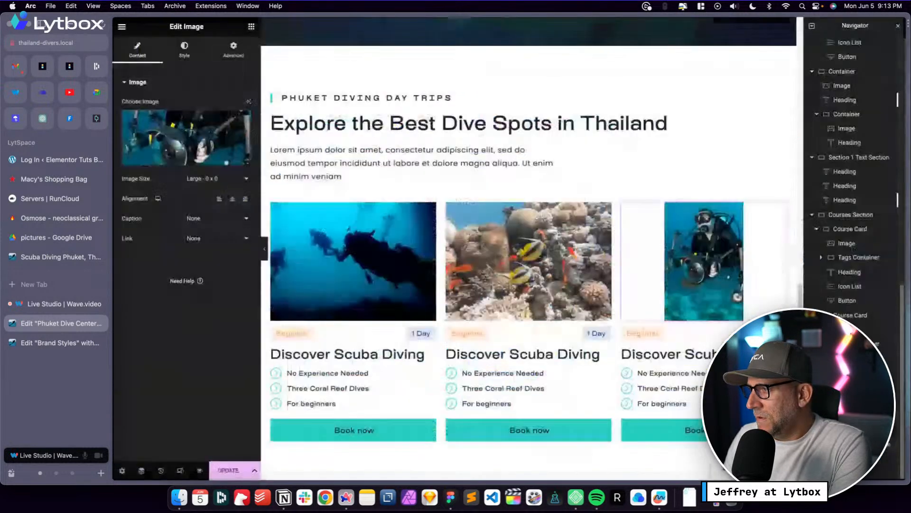
click(869, 456)
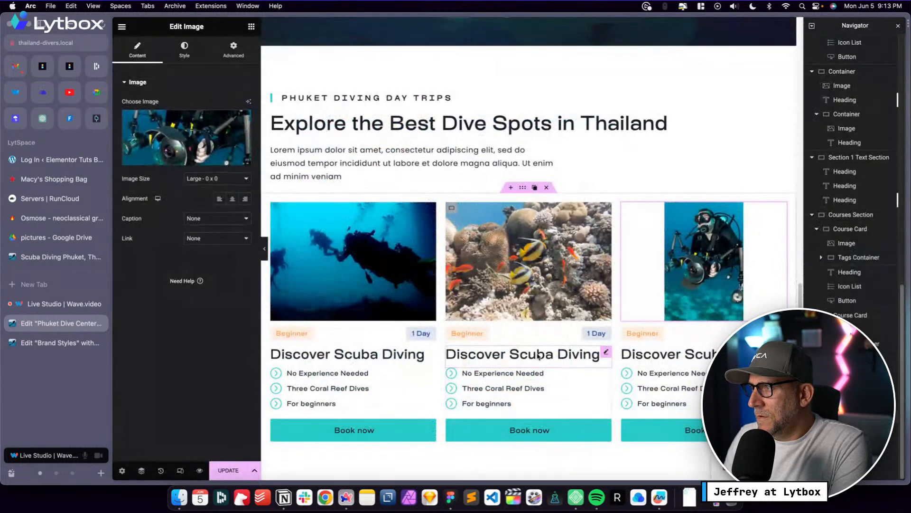
Try d1.jpg from the New Images folder as the third day trip card's image
click(202, 134)
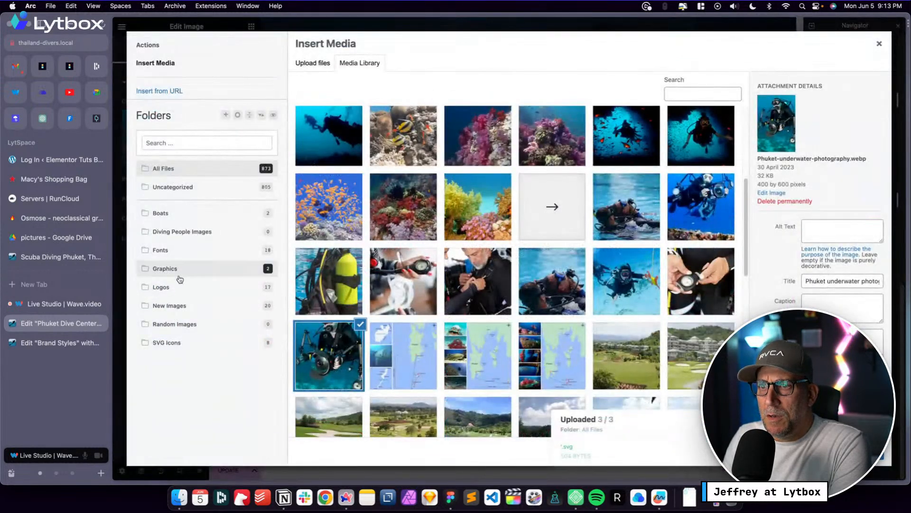
click(179, 306)
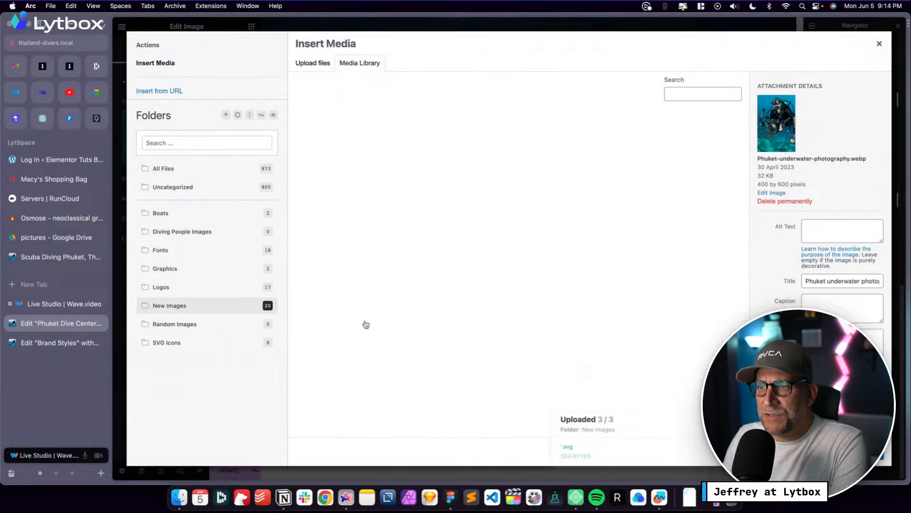
click(675, 201)
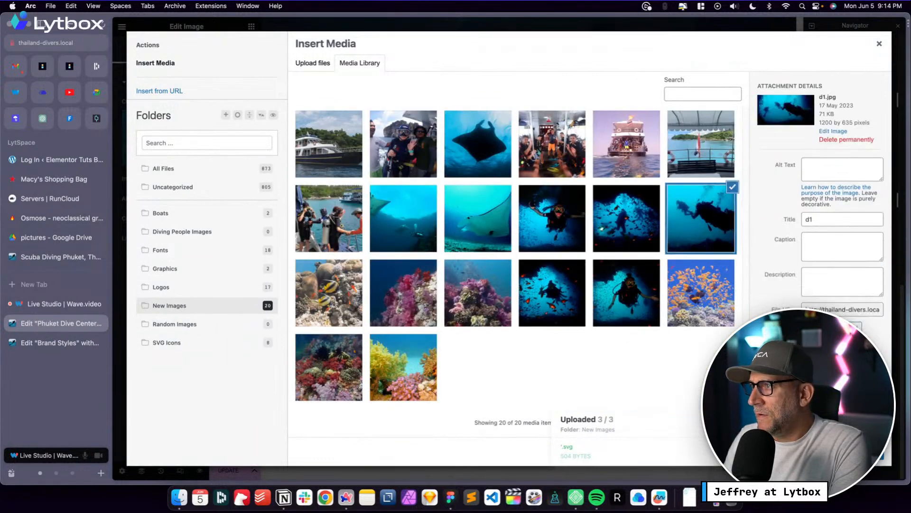
click(860, 451)
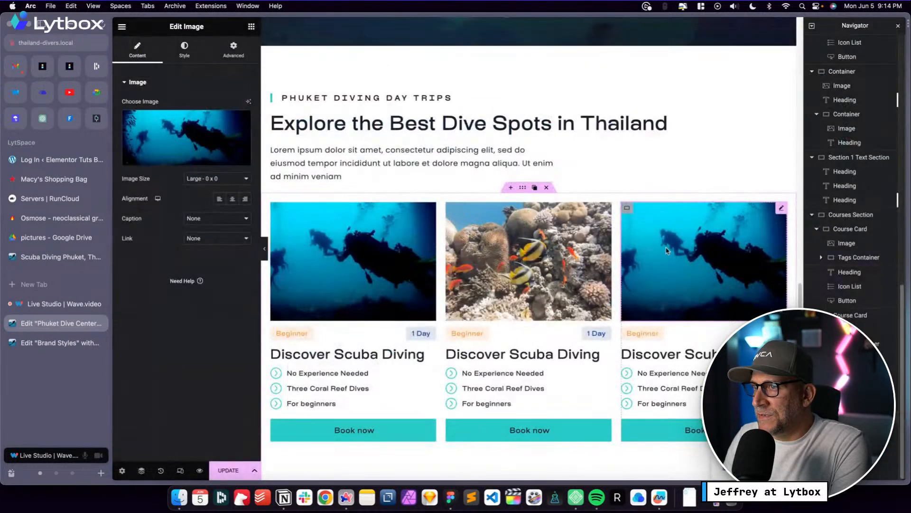
Set the third day trip card's image to the manta ray photo from the New Images folder and save the page
click(158, 119)
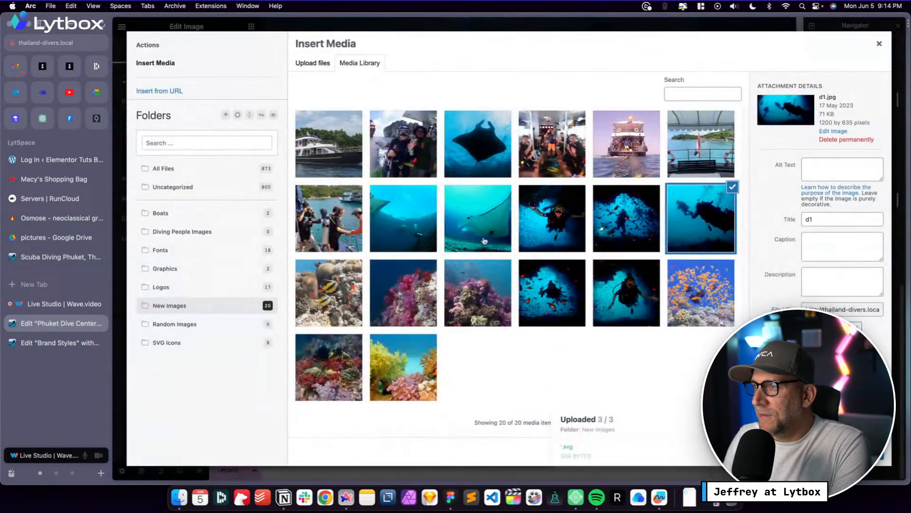
click(482, 216)
click(860, 450)
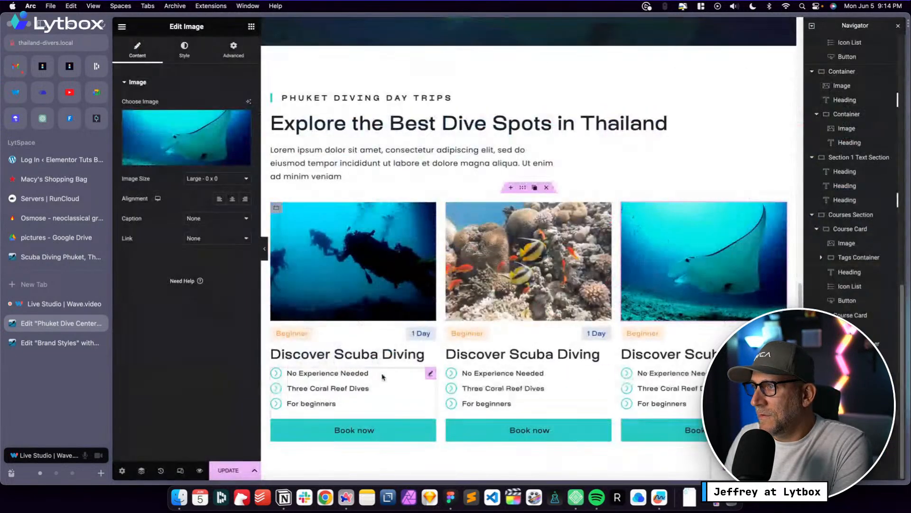
scroll(361, 362, down, 2)
key(super+s)
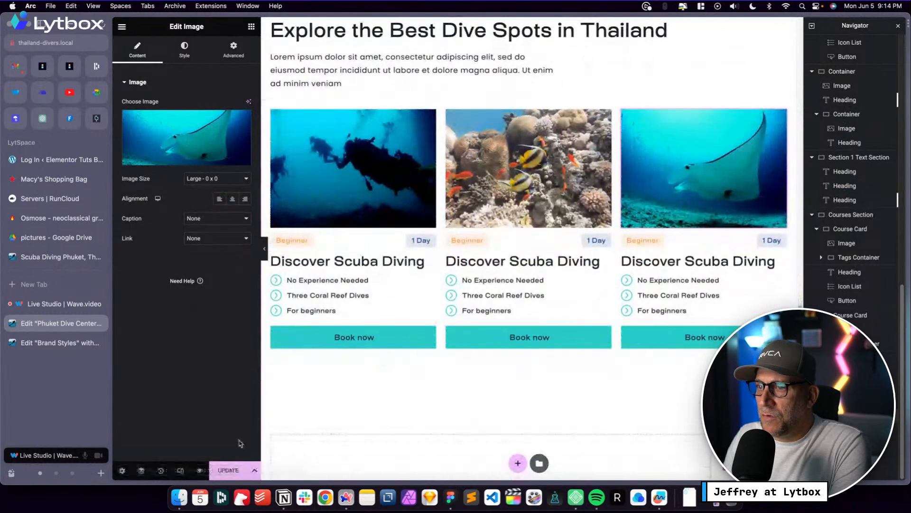
Switch to the Freeform wireframe and check which sections follow the day trips cards
scroll(421, 432, up, 5)
scroll(421, 432, down, 2)
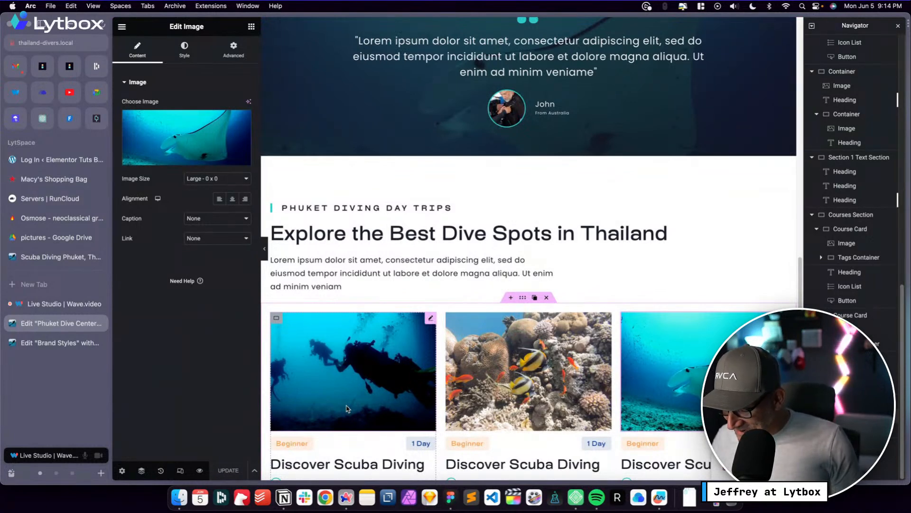
key(ctrl+Left)
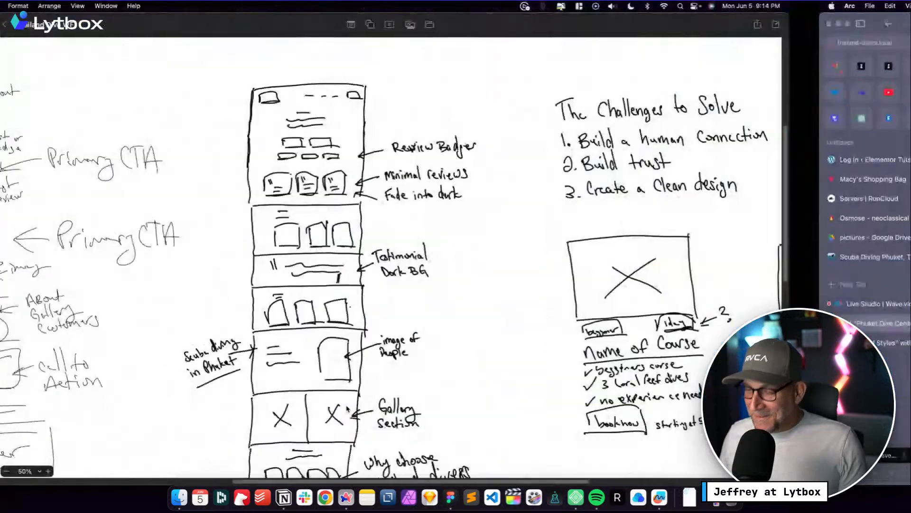
scroll(605, 335, down, 5)
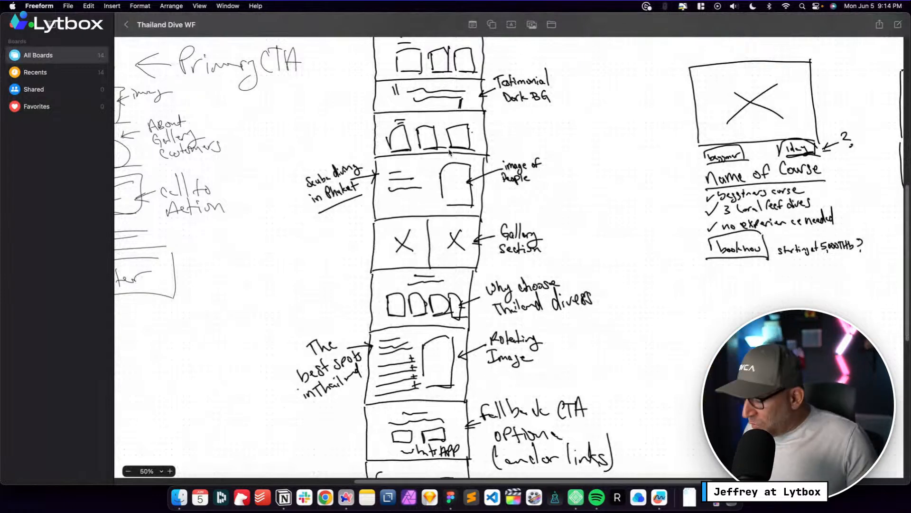
Review the live Thailand Divers website's sections below the day trips and compare them with the Freeform wireframe's next sections
key(ctrl+Right)
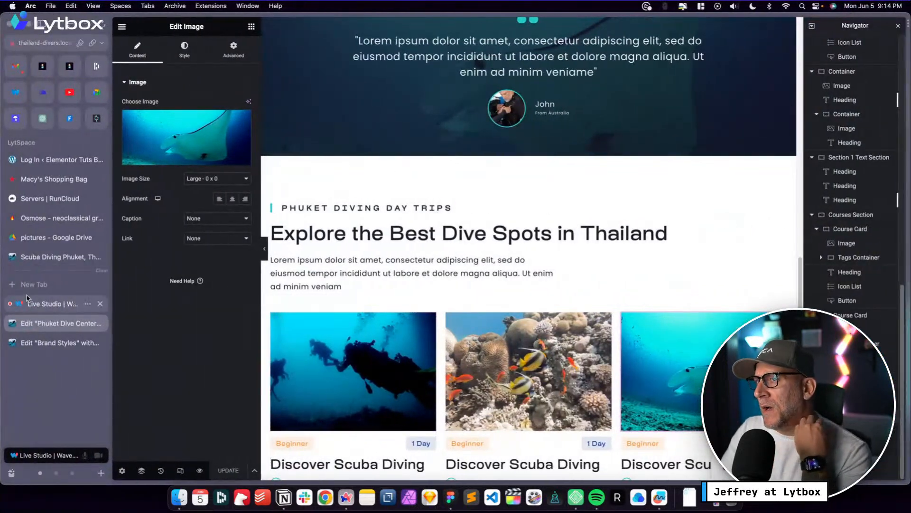
click(57, 257)
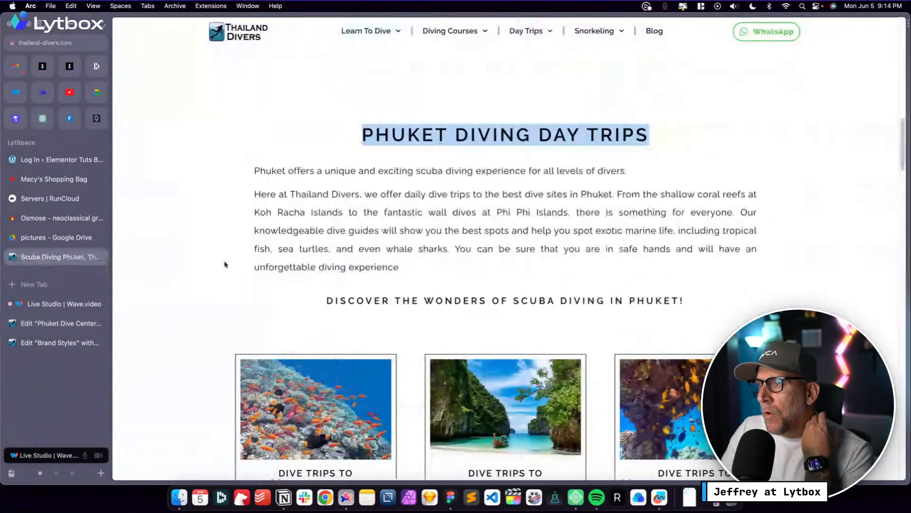
scroll(413, 309, down, 10)
scroll(494, 262, up, 4)
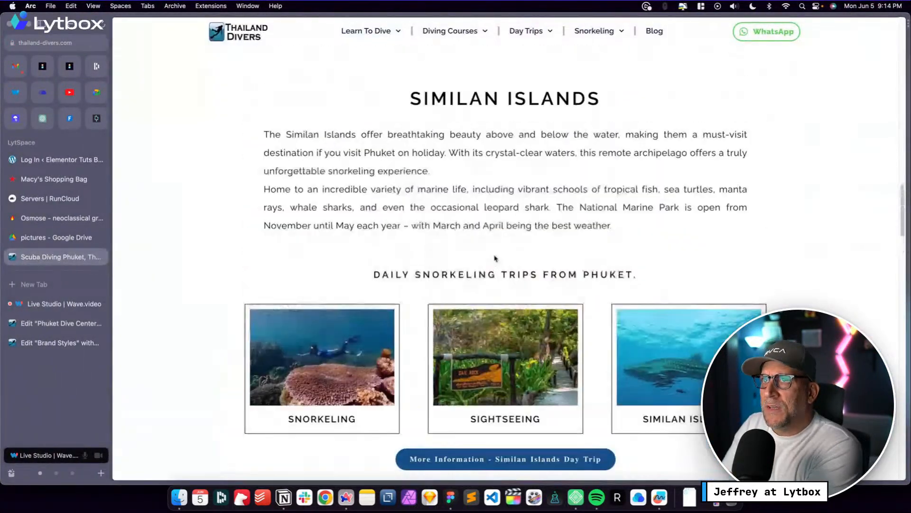
scroll(541, 228, down, 2)
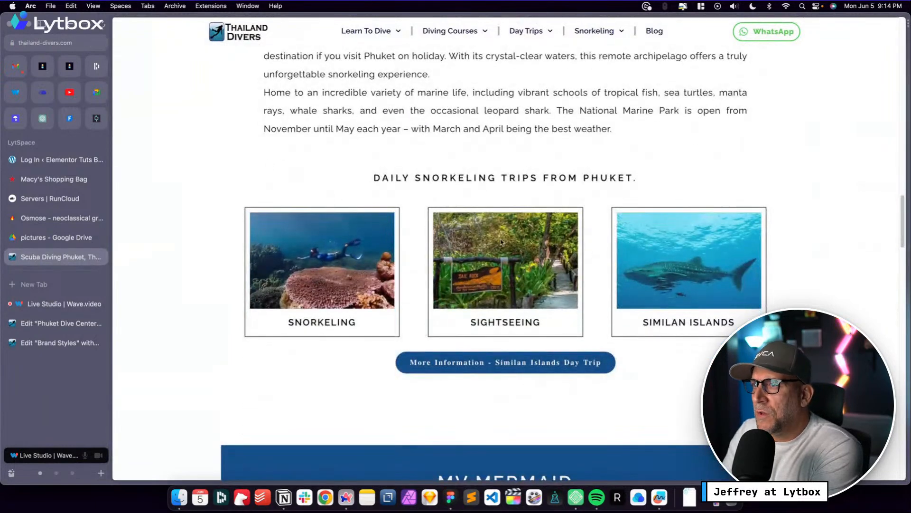
scroll(527, 319, down, 8)
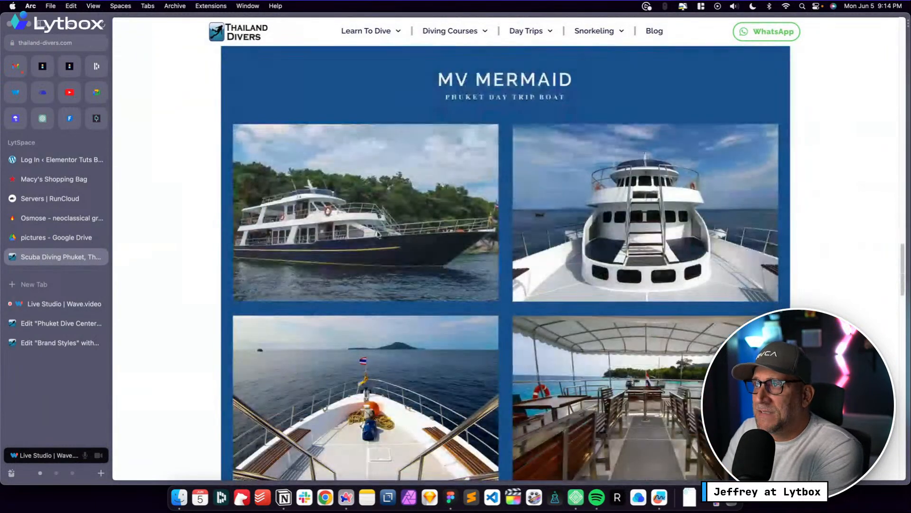
scroll(327, 347, down, 8)
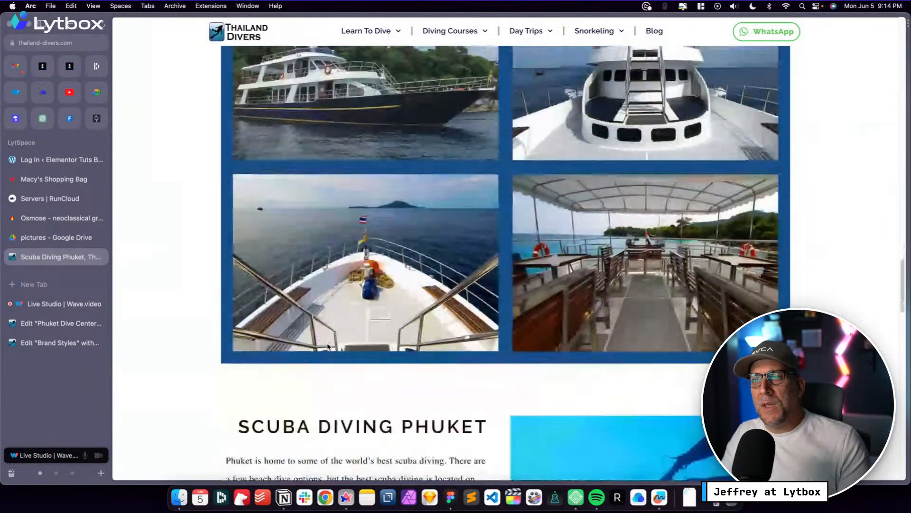
scroll(332, 342, up, 5)
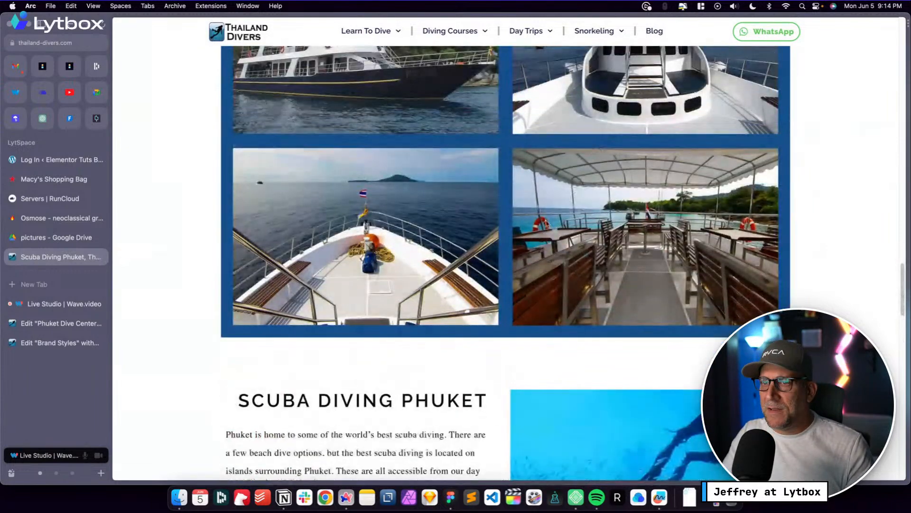
scroll(340, 344, down, 6)
scroll(333, 289, down, 5)
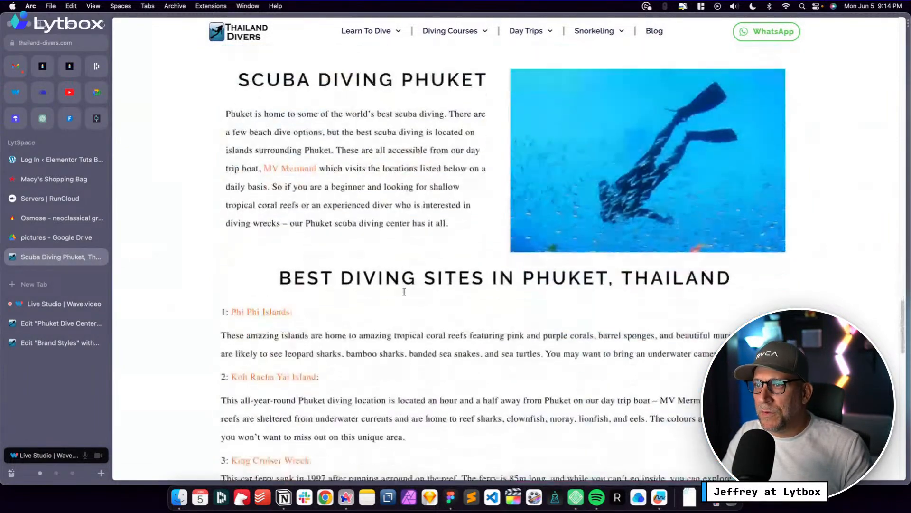
key(ctrl+Left)
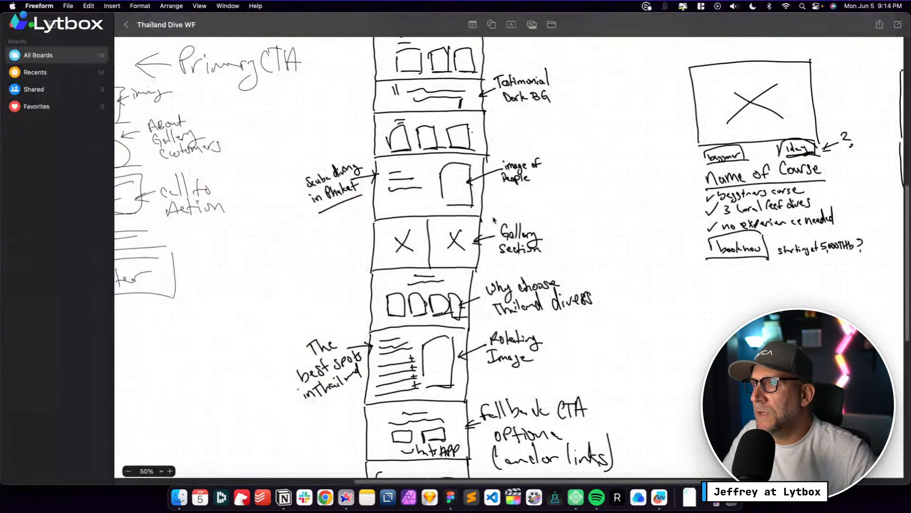
scroll(494, 220, up, 3)
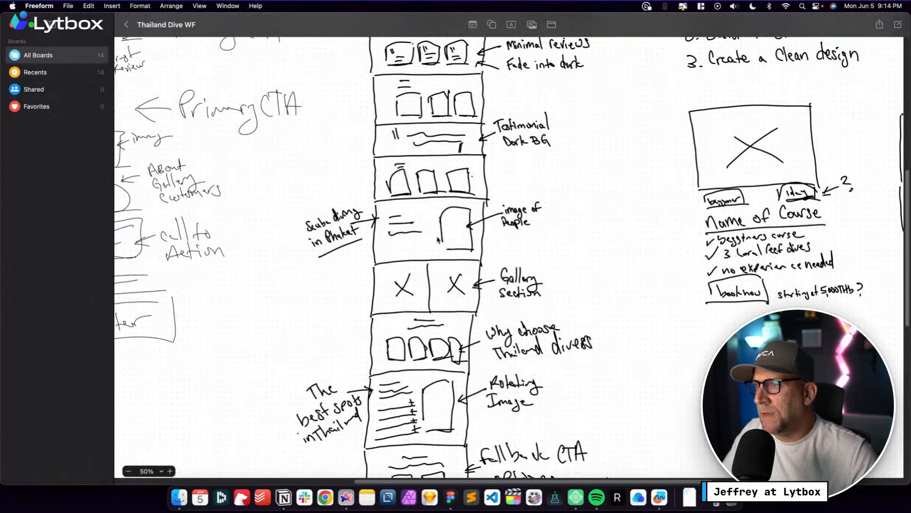
Switch to the live Thailand Divers page in the browser and copy the paragraph under the Scuba Diving Phuket heading
key(ctrl+Right)
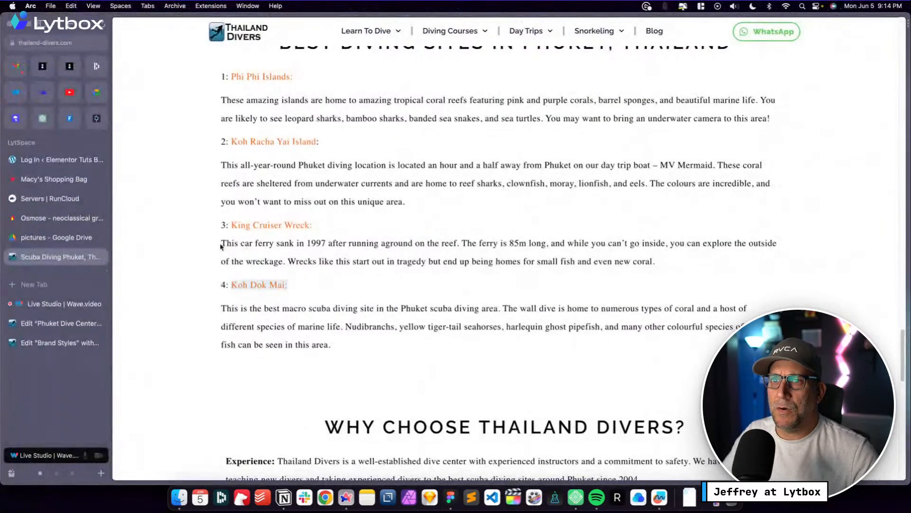
scroll(249, 263, up, 5)
scroll(249, 262, up, 5)
drag(239, 205, 507, 205)
click(481, 207)
drag(446, 351, 227, 238)
right_click(259, 242)
click(274, 264)
Add a new row-direction container below the Discover Scuba Diving course cards on the Phuket Dive Center page
click(61, 322)
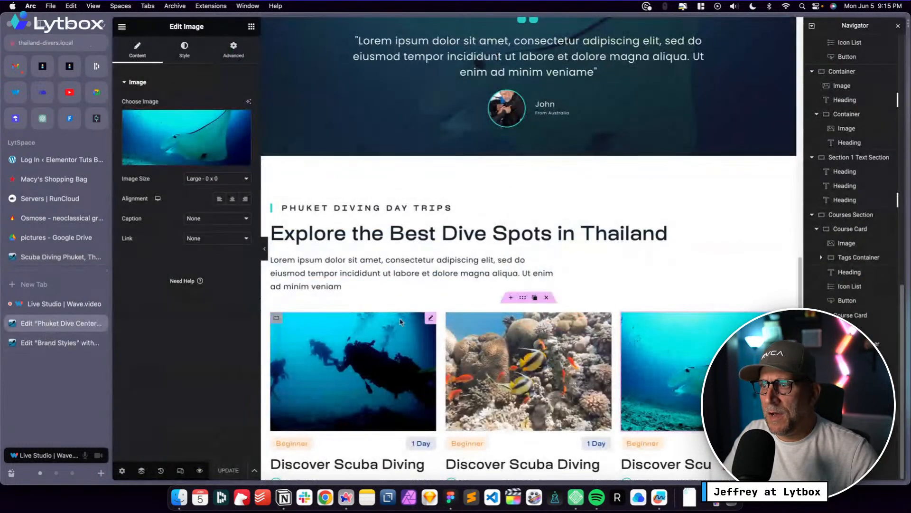
scroll(295, 326, down, 8)
click(517, 327)
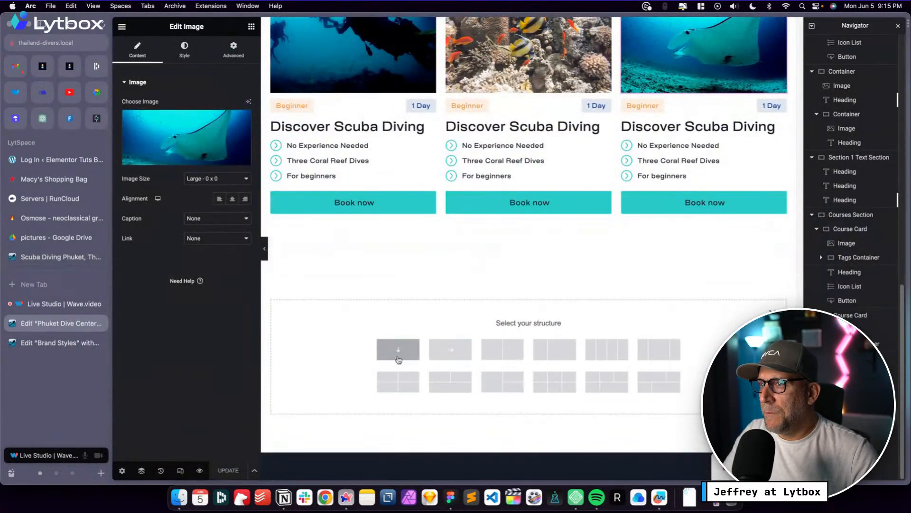
click(446, 349)
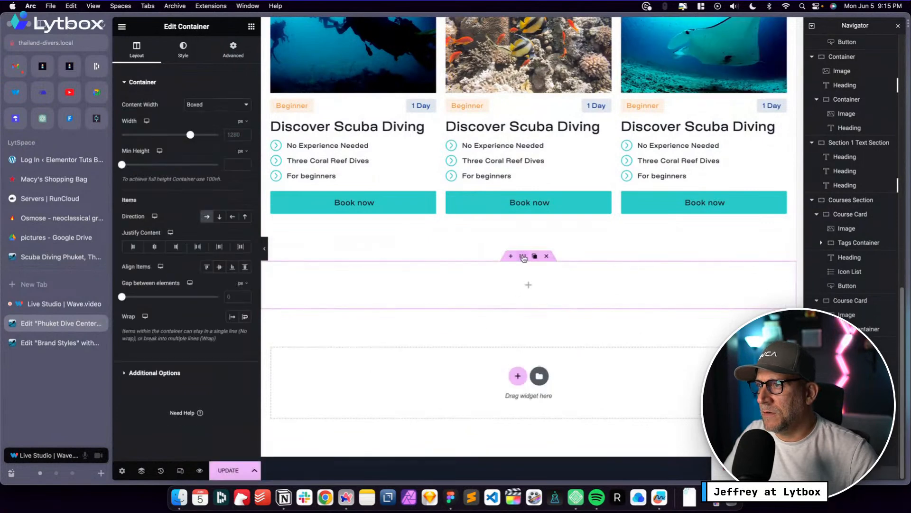
Copy the Large Container from the Brand Styles page and paste its style onto the new empty container
click(233, 50)
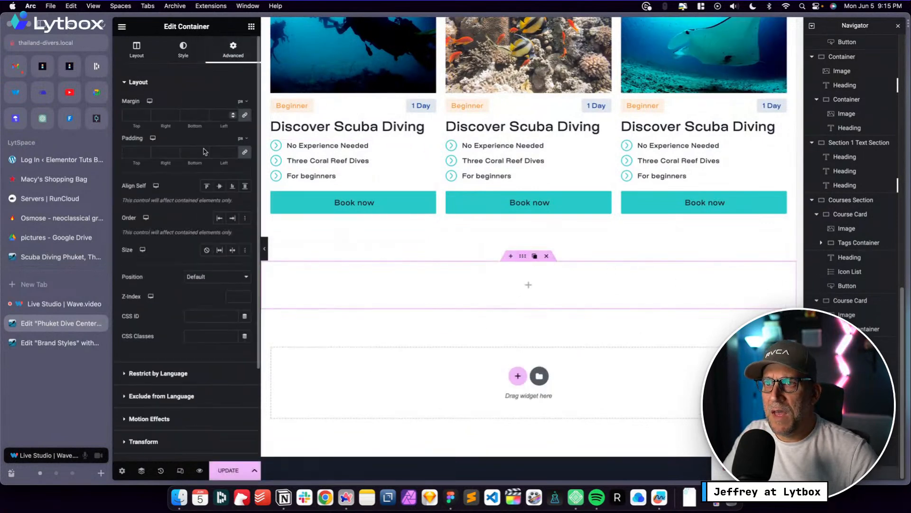
click(243, 141)
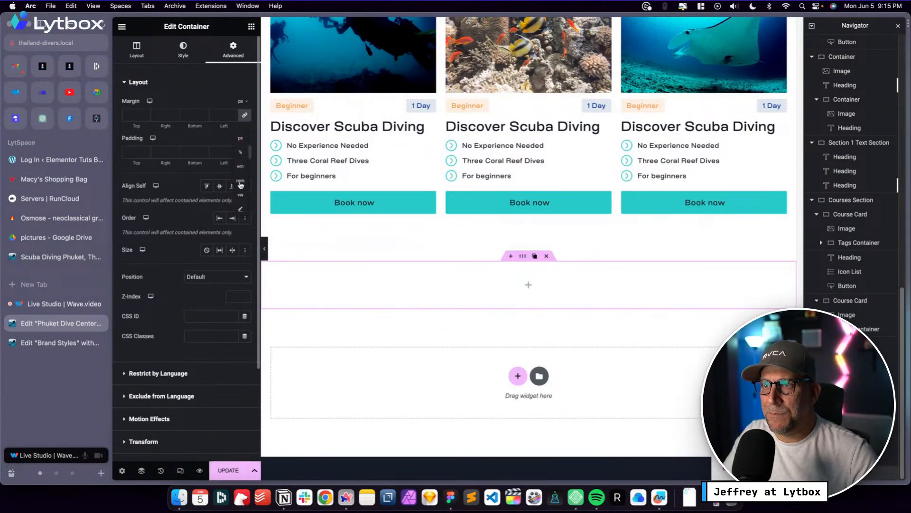
click(57, 342)
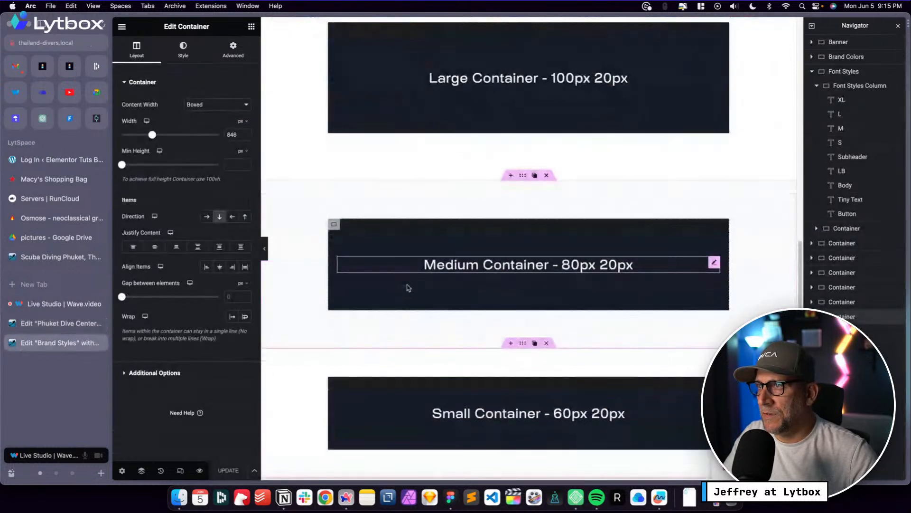
scroll(407, 288, up, 10)
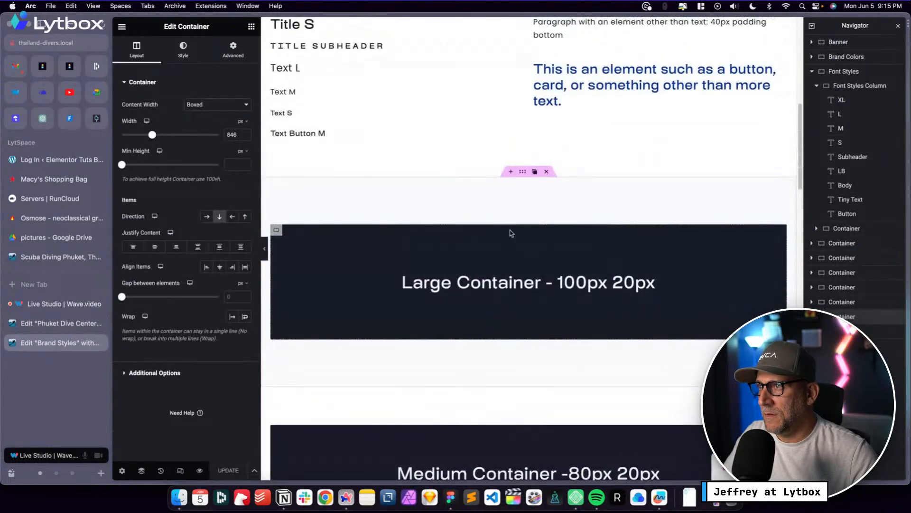
right_click(523, 172)
click(546, 237)
key(ctrl+Tab)
right_click(524, 258)
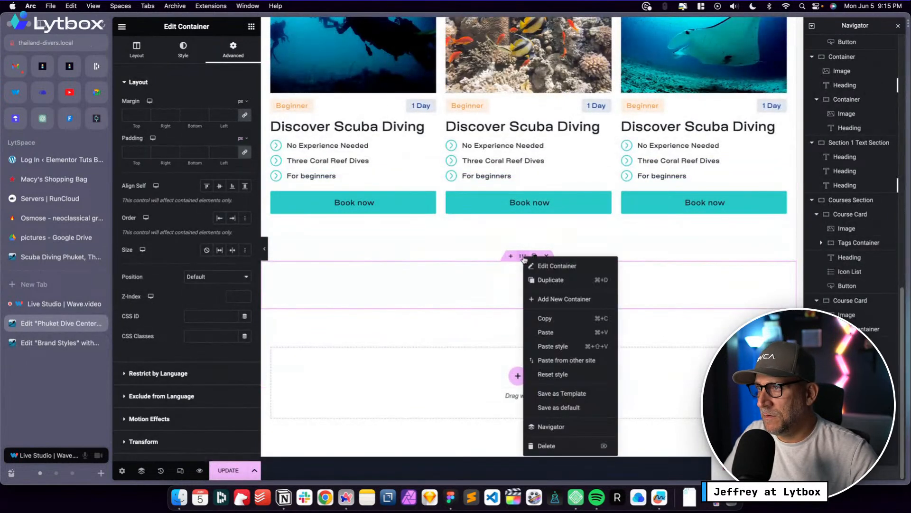
click(549, 347)
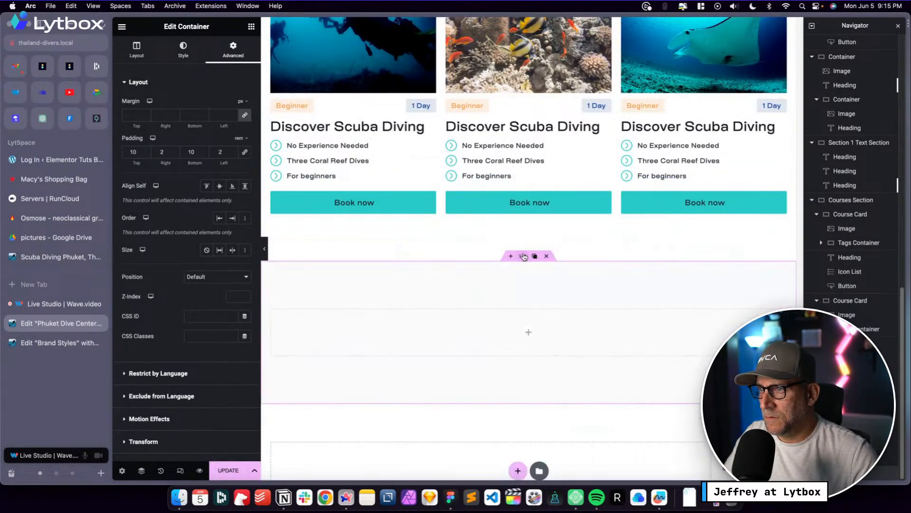
Add an inner container to the new section and duplicate it to make two
click(251, 27)
drag(152, 200, 437, 332)
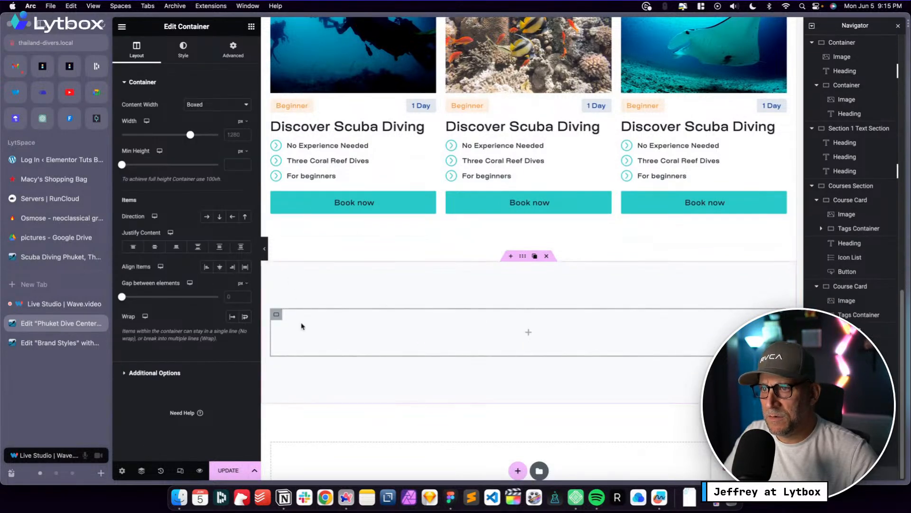
right_click(278, 314)
click(304, 305)
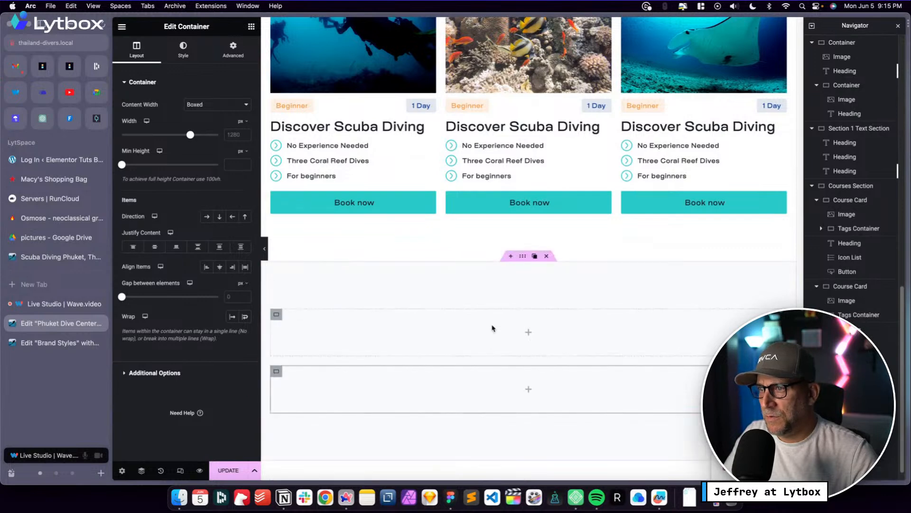
Arrange the section's two inner containers in a row with a 2 rem gap between elements
click(136, 49)
click(207, 216)
click(241, 283)
click(240, 325)
click(229, 297)
text(2)
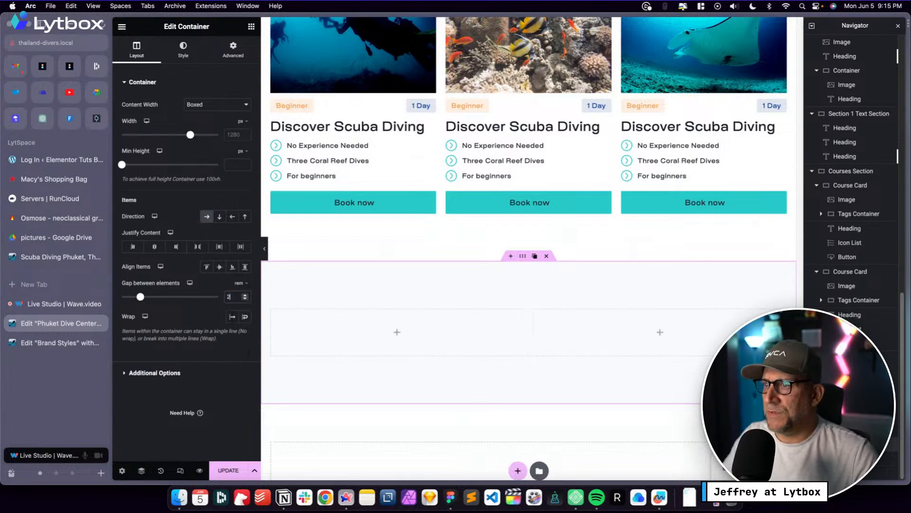
Copy the PHUKET DIVING DAY TRIPS subheading and paste it into the first column of the new section
click(400, 332)
scroll(407, 244, up, 5)
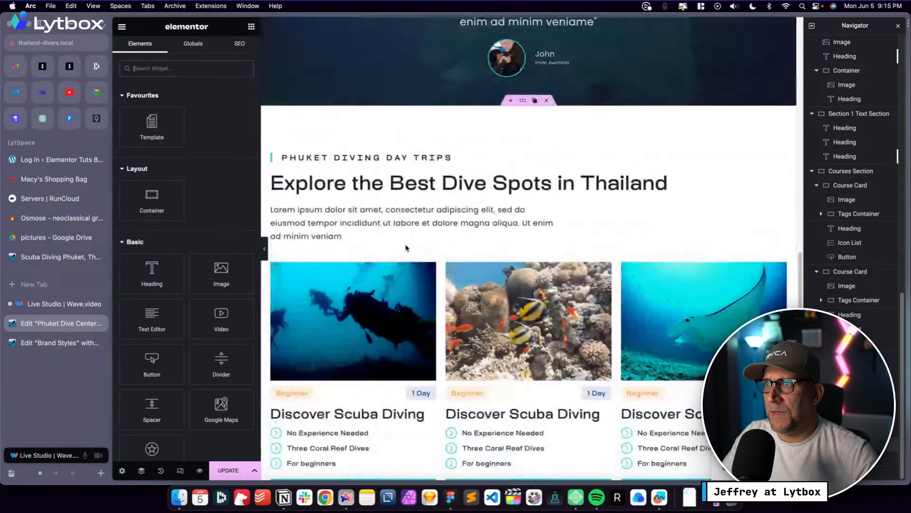
right_click(449, 158)
click(469, 200)
scroll(393, 346, down, 6)
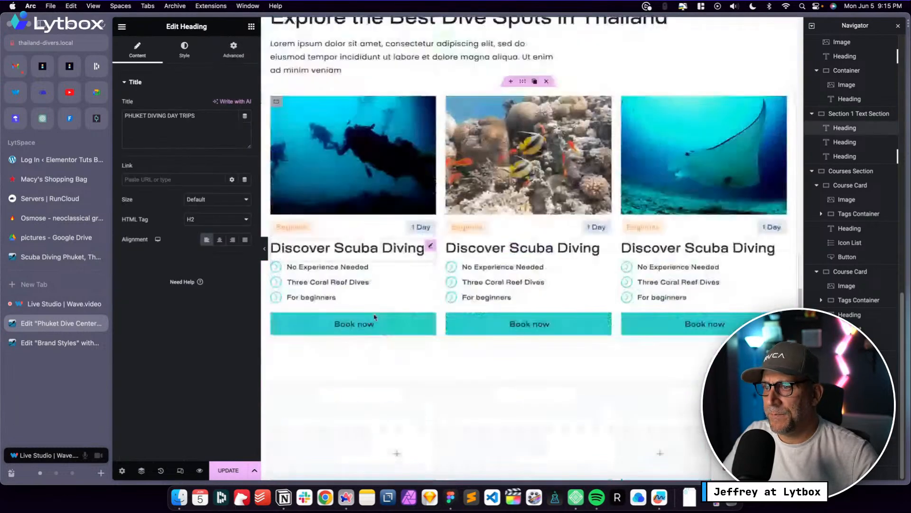
right_click(397, 356)
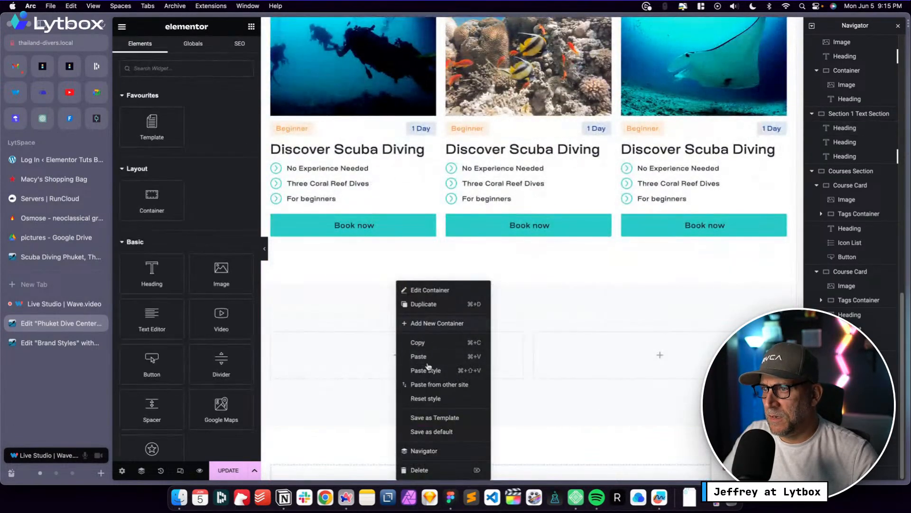
click(420, 356)
Copy the "Explore the Best Dive Spots in Thailand" heading and paste it below the new section's subheading
scroll(426, 358, up, 3)
scroll(426, 358, up, 5)
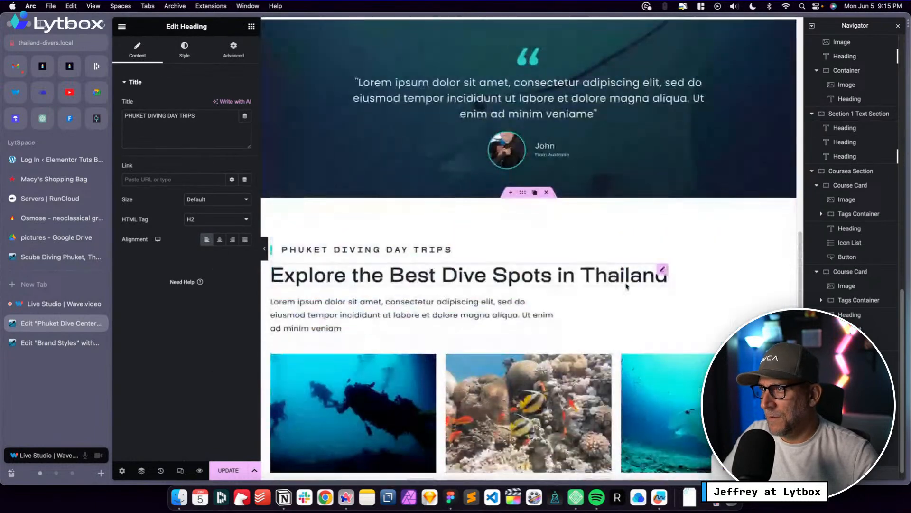
right_click(661, 274)
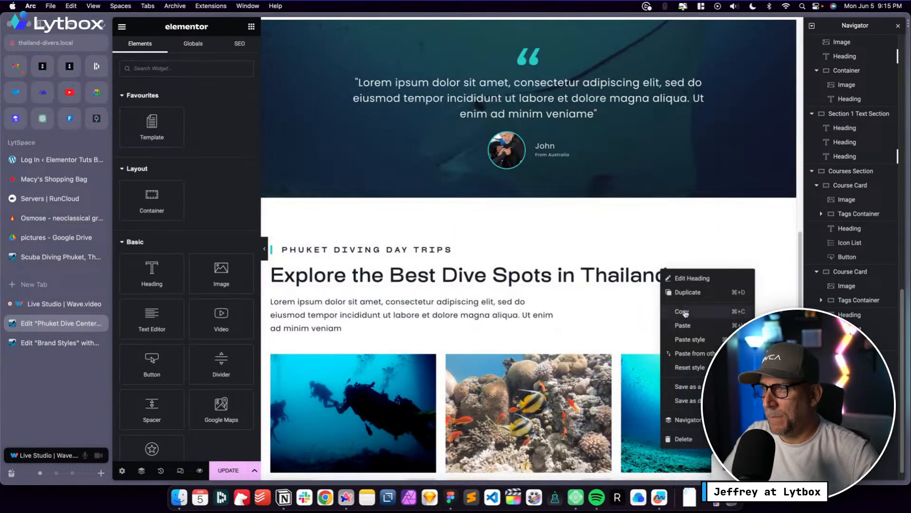
click(686, 325)
scroll(493, 362, down, 5)
right_click(448, 374)
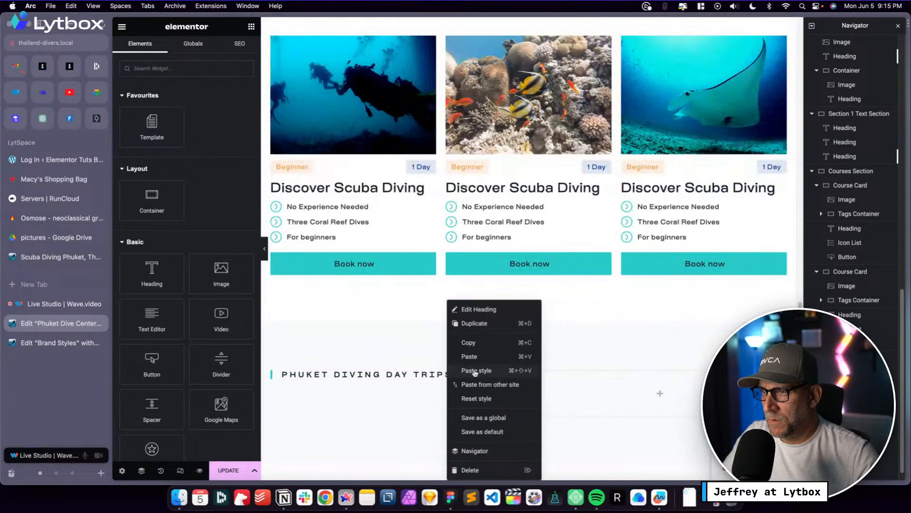
click(472, 356)
Copy the lorem ipsum paragraph from the day trips section and paste it below the new section's main heading
scroll(476, 371, up, 5)
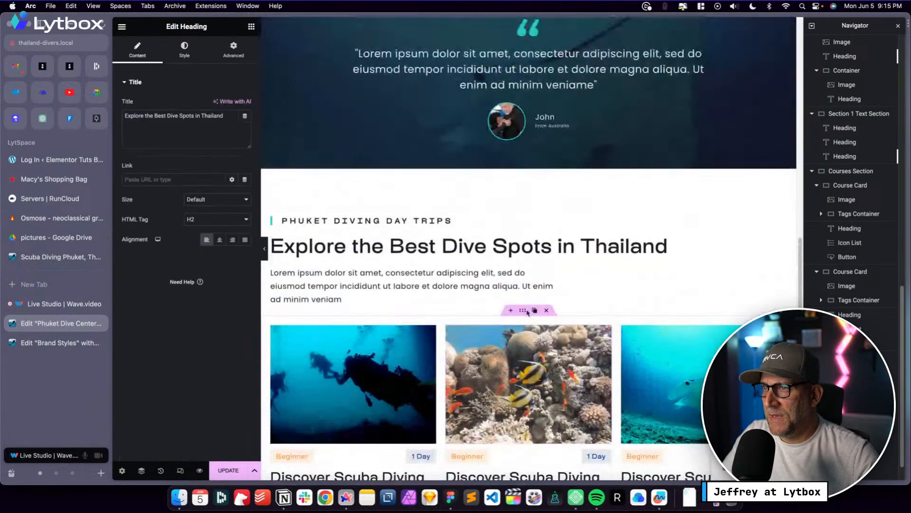
right_click(554, 275)
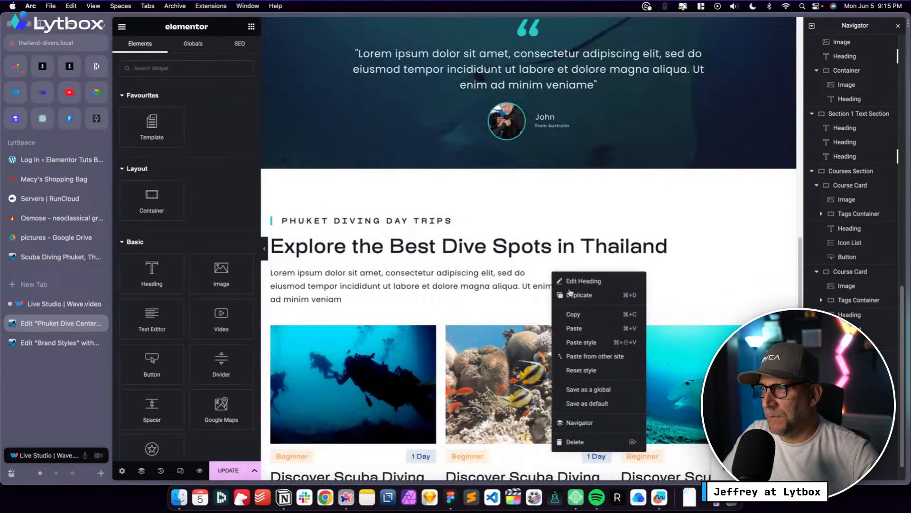
click(572, 313)
scroll(456, 370, down, 5)
right_click(518, 196)
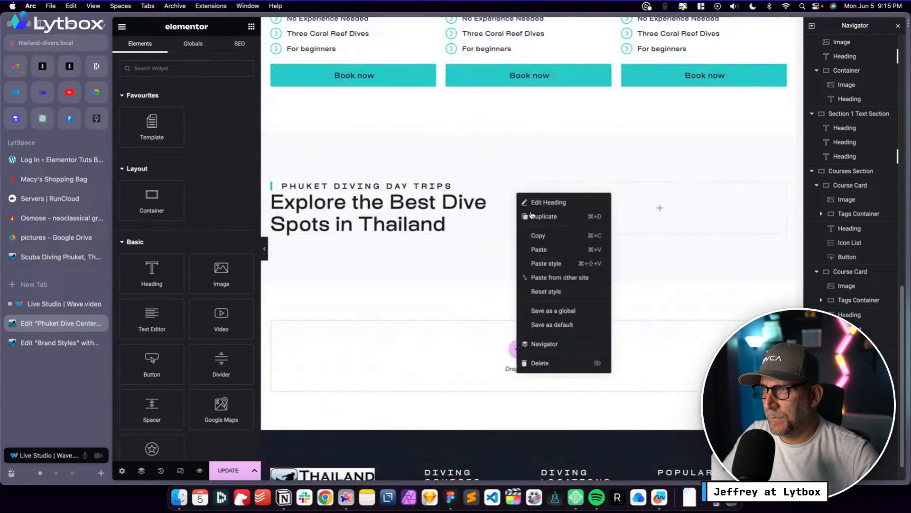
click(545, 249)
drag(161, 137, 120, 120)
key(super+v)
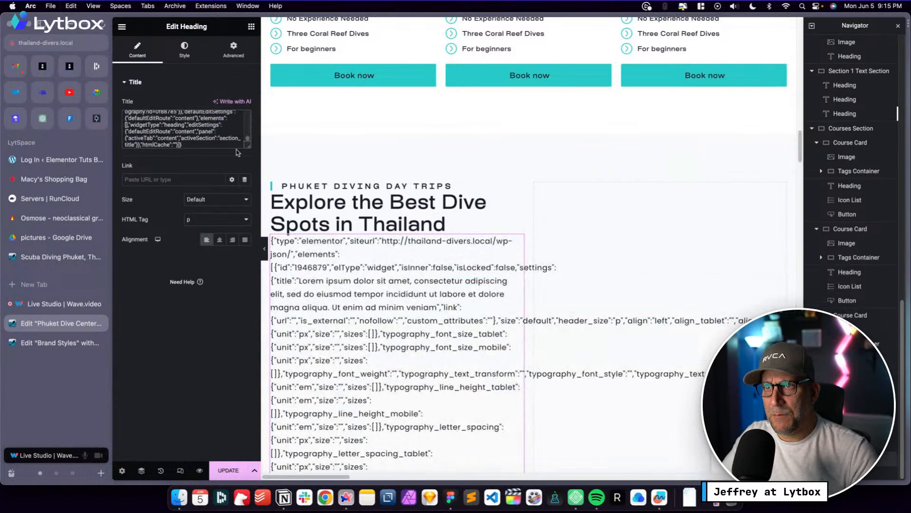
key(super+z)
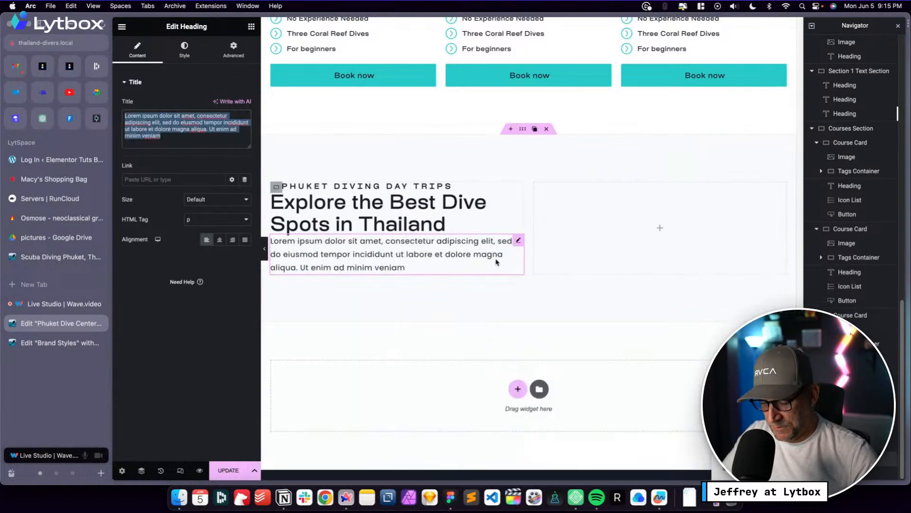
Copy the Scuba Diving Phuket paragraph from the live site and replace the new section's placeholder paragraph with it
click(57, 257)
right_click(425, 323)
click(441, 340)
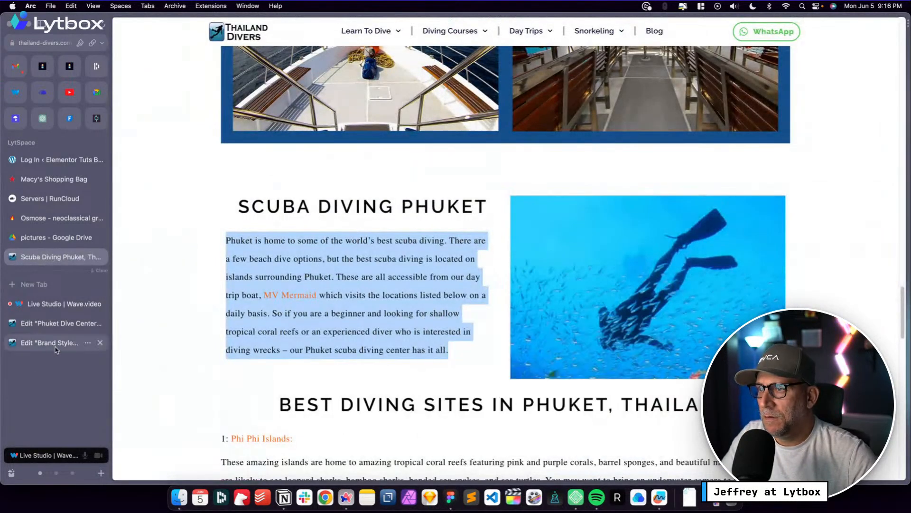
click(60, 342)
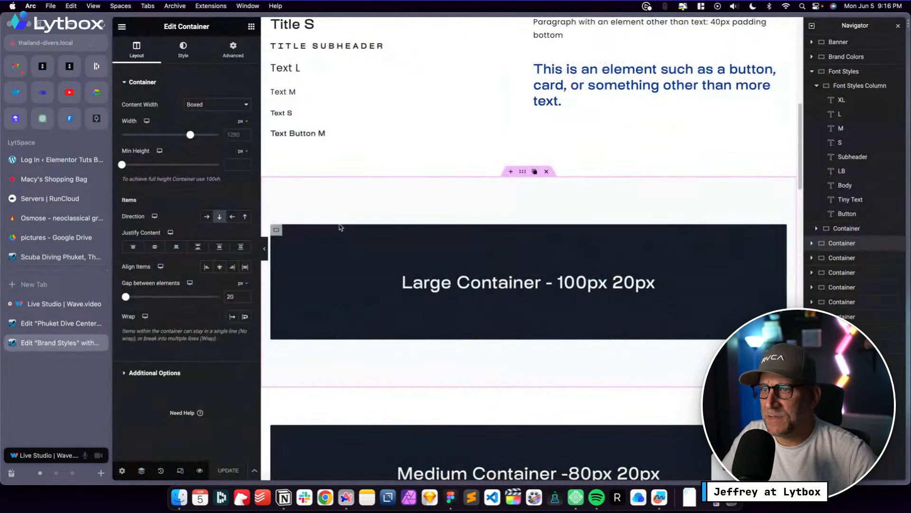
click(61, 323)
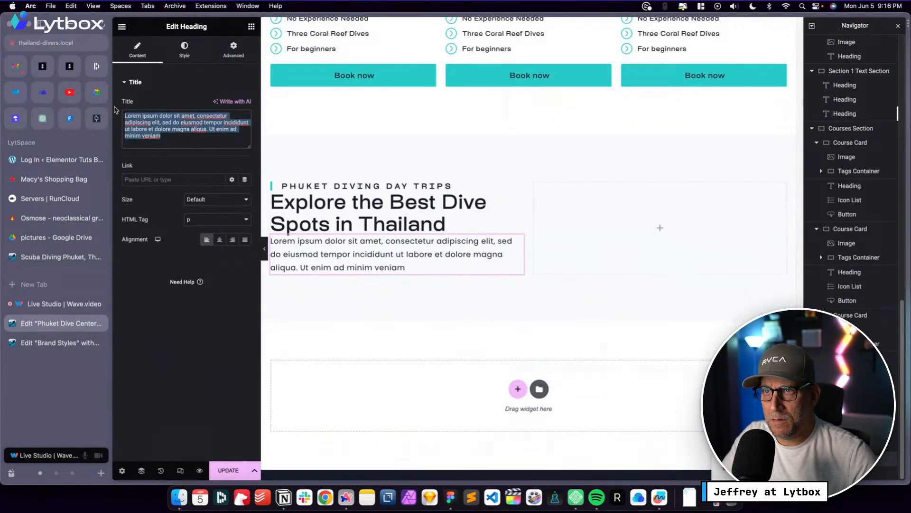
key(super+v)
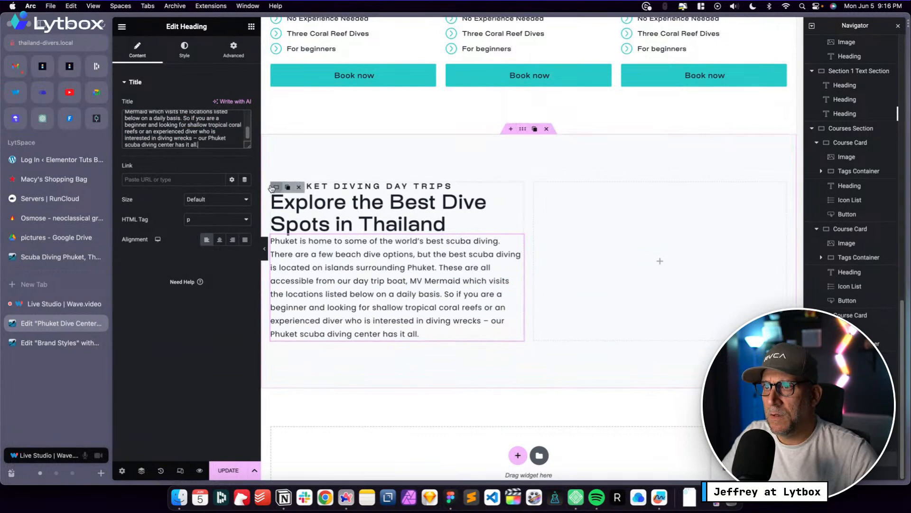
Set the gap between elements in the new section's text column to 2 rem
click(273, 187)
mouse_move(243, 283)
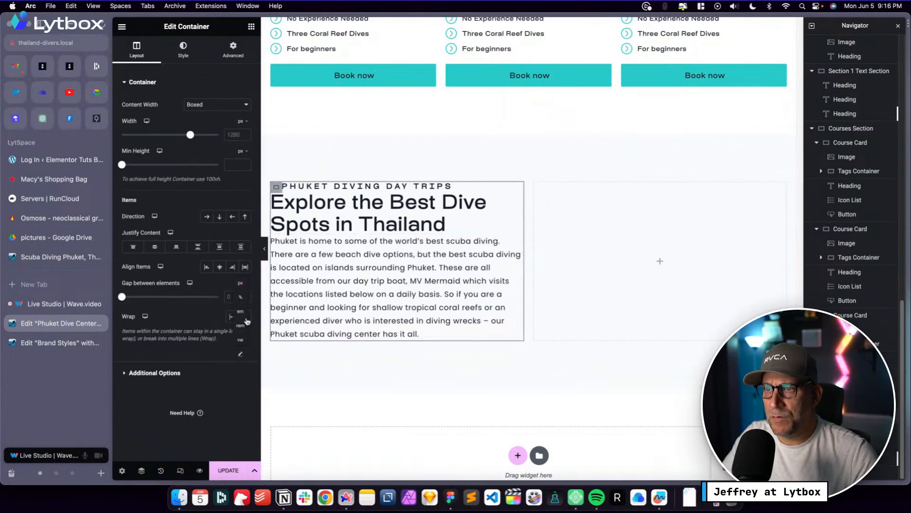
click(240, 326)
click(232, 297)
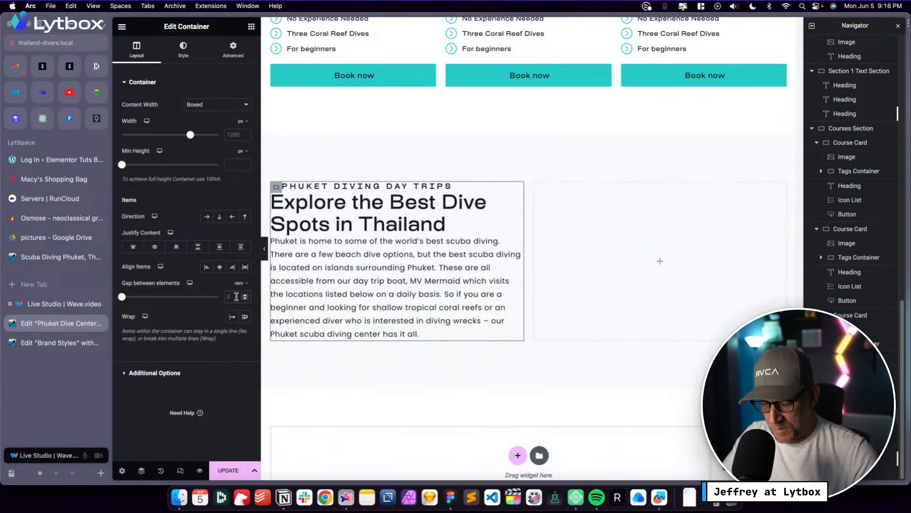
text(2)
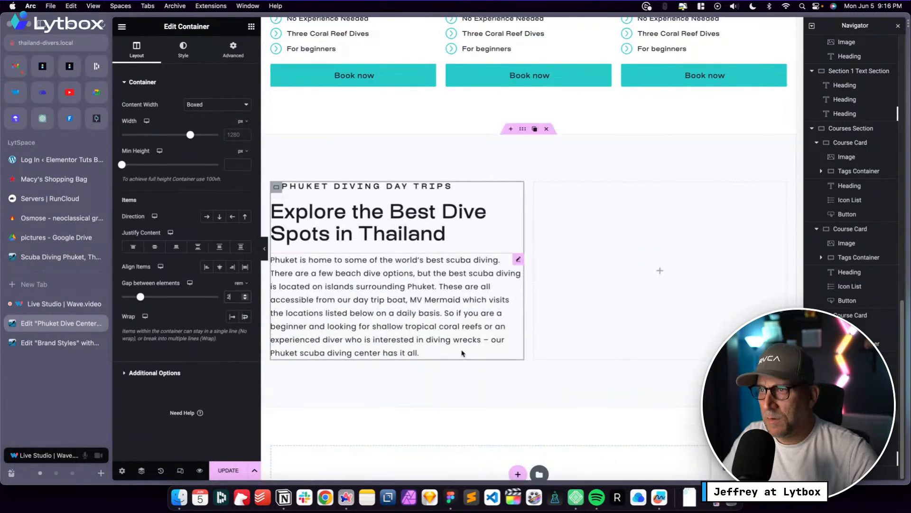
Add an Image widget to the section's empty column, showing the boat photo p2.jpg from the media library at Full size
click(660, 274)
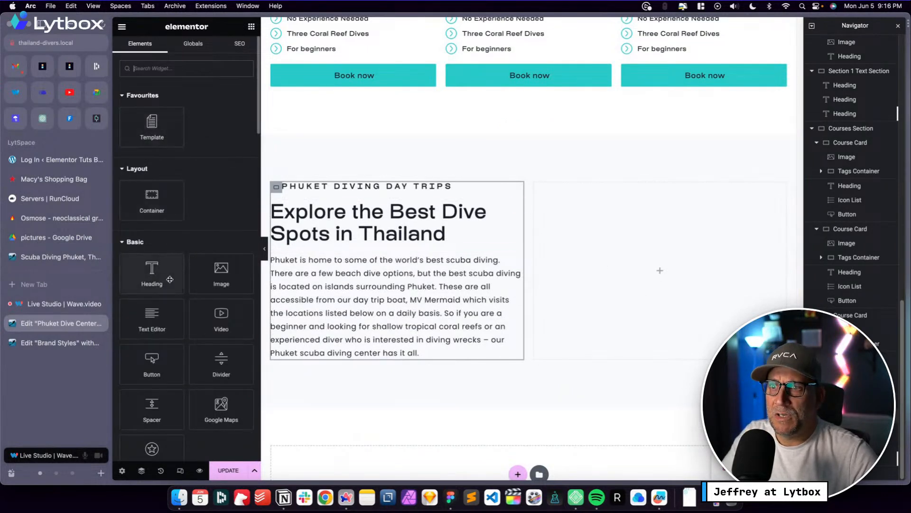
drag(240, 280, 631, 280)
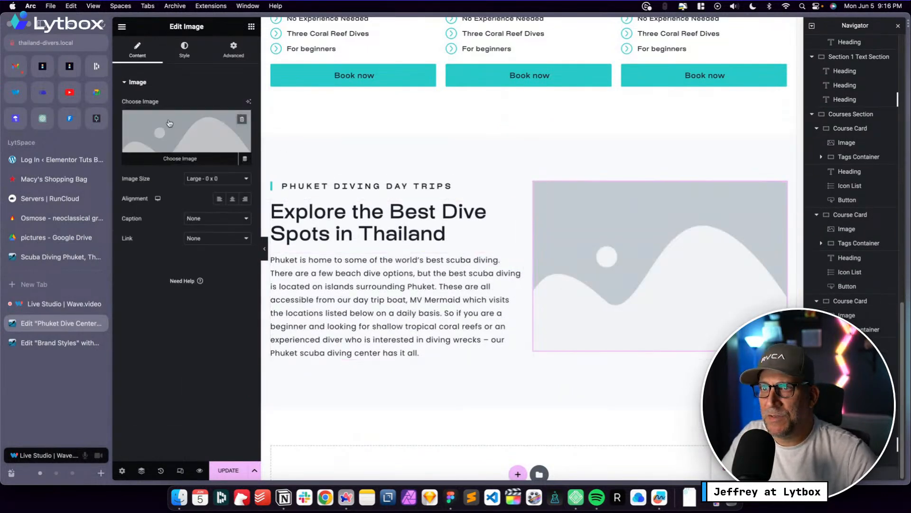
click(185, 135)
click(340, 126)
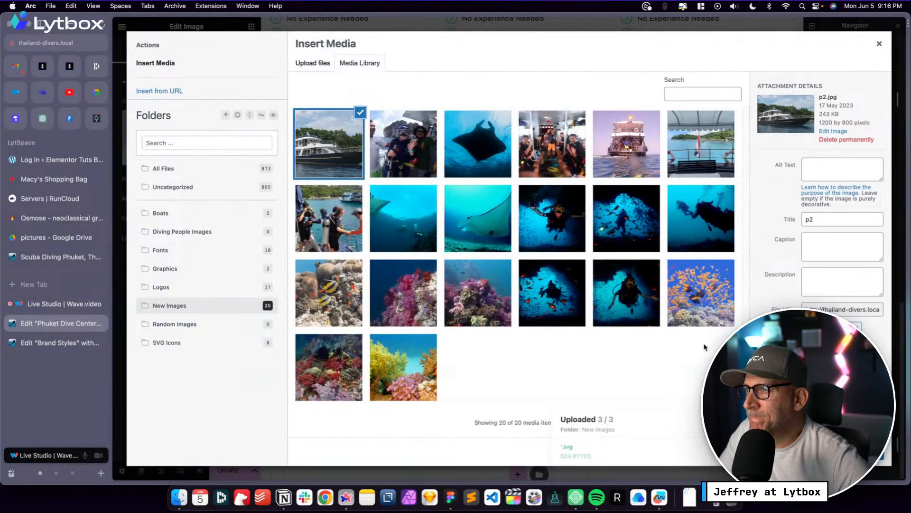
click(333, 228)
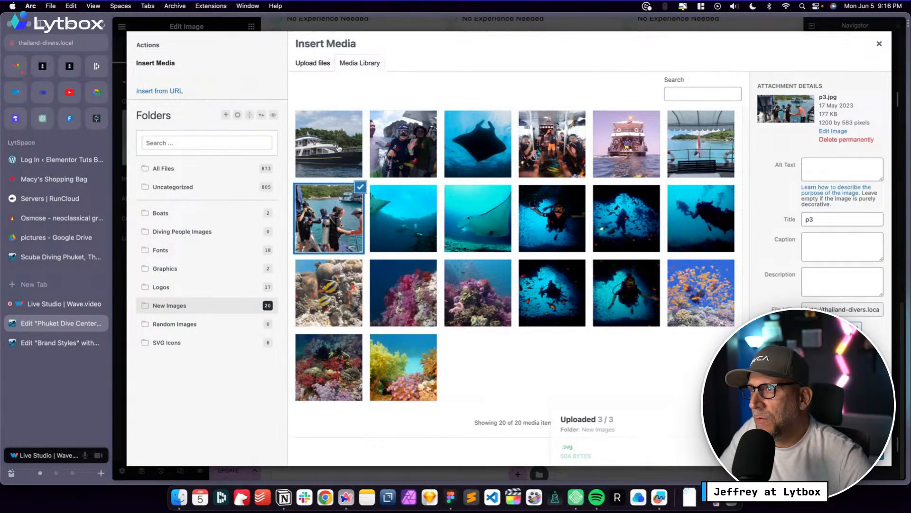
click(339, 149)
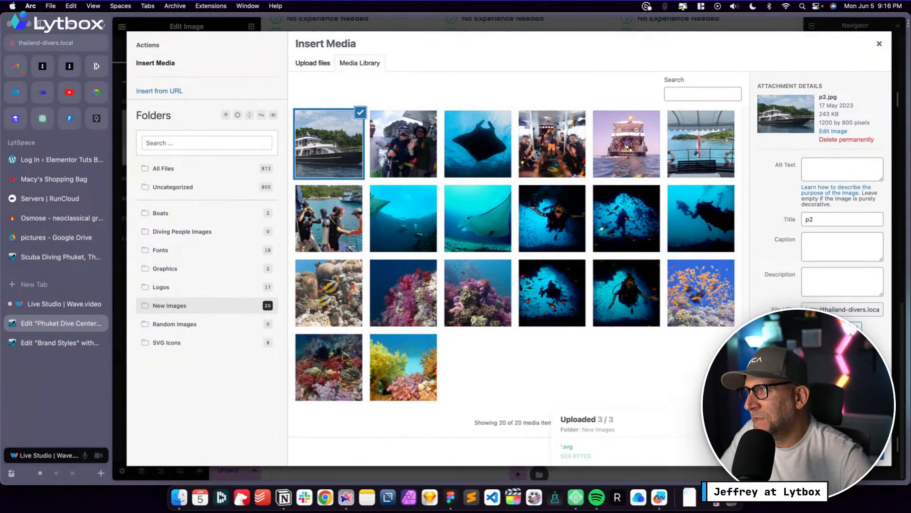
click(862, 452)
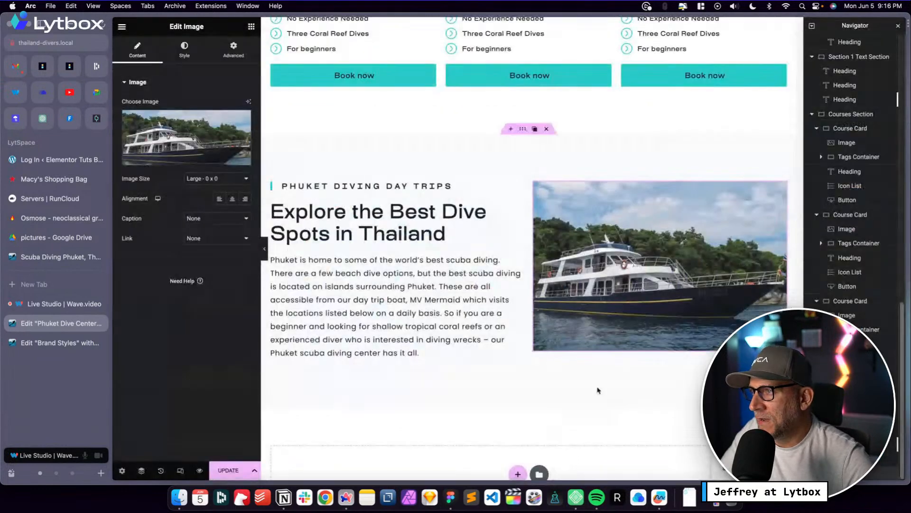
click(220, 180)
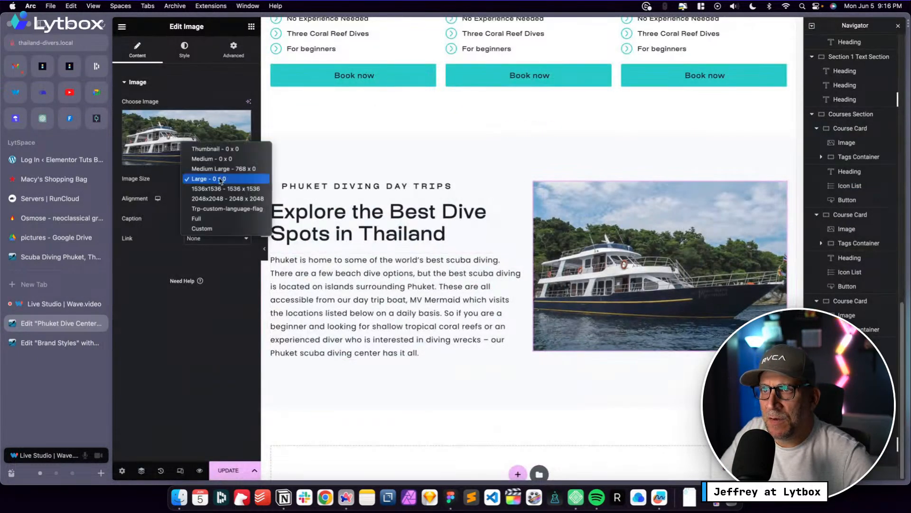
click(204, 218)
Set the boat image's height to 550 px and its object fit to Cover
click(185, 49)
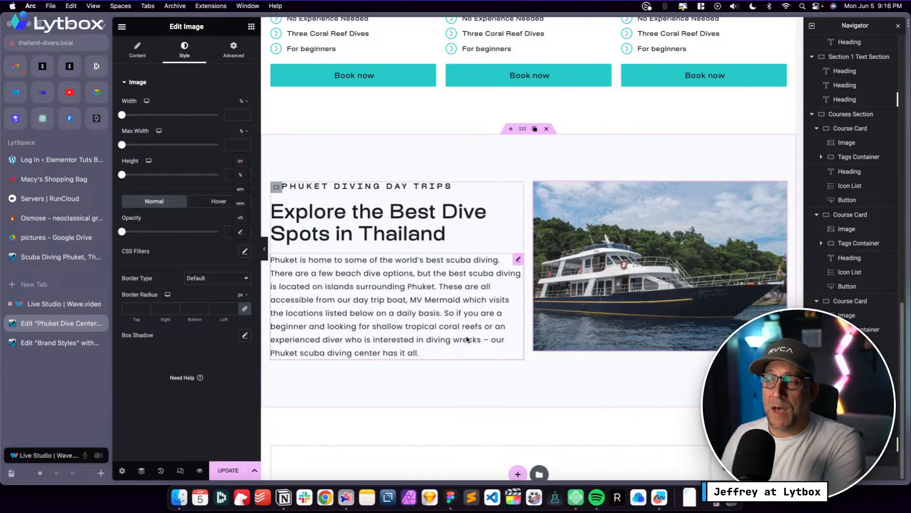
click(518, 260)
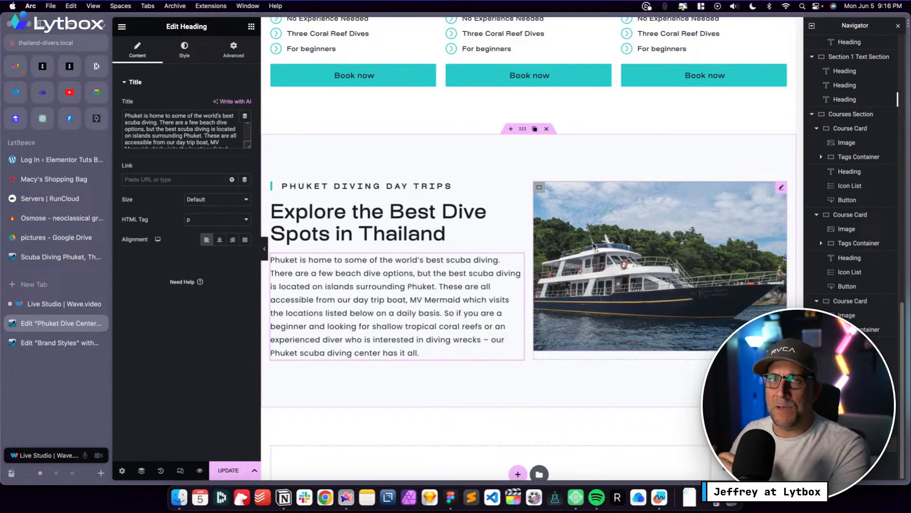
click(581, 244)
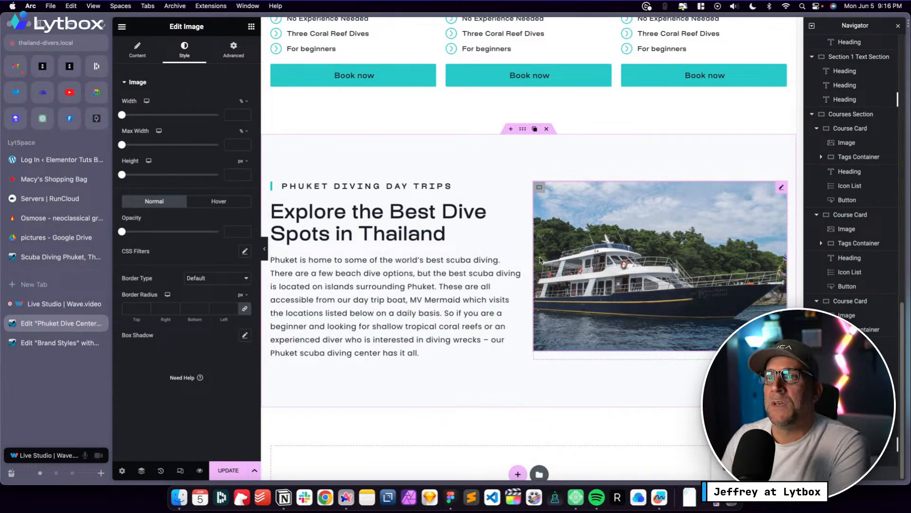
drag(123, 176, 225, 180)
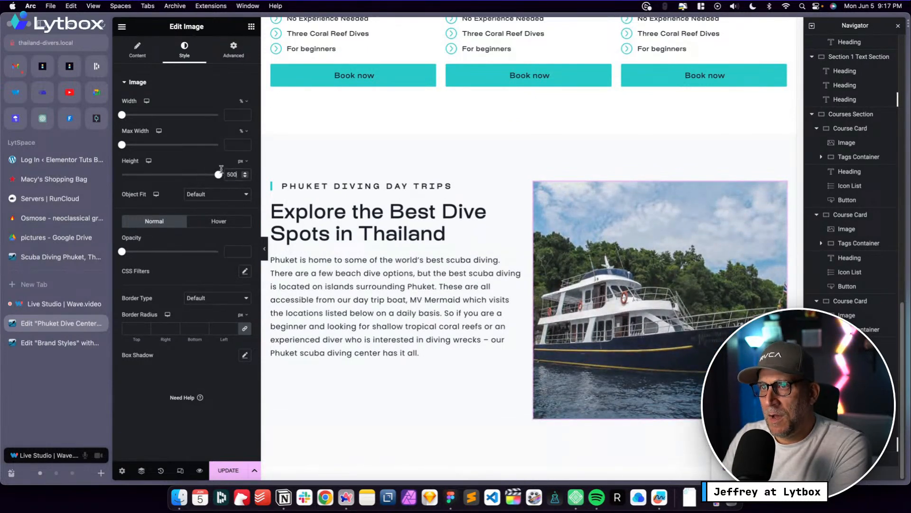
text(600)
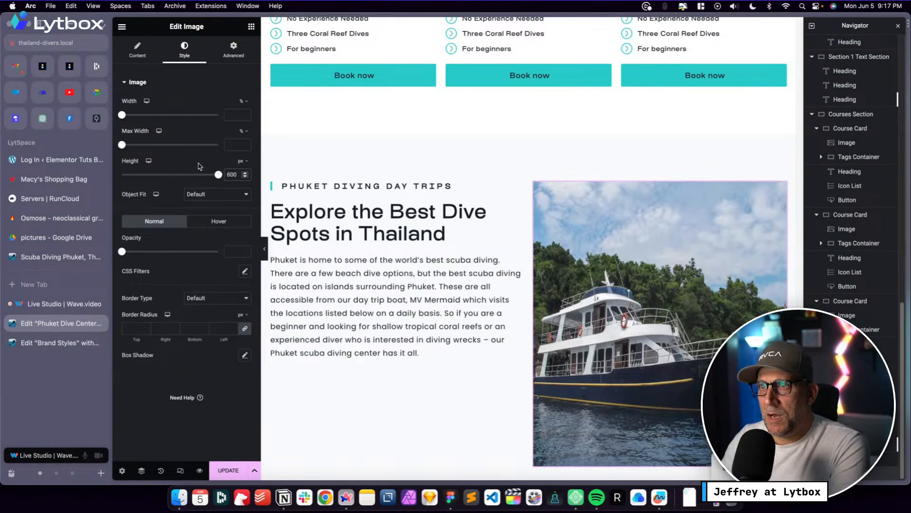
drag(238, 176, 217, 165)
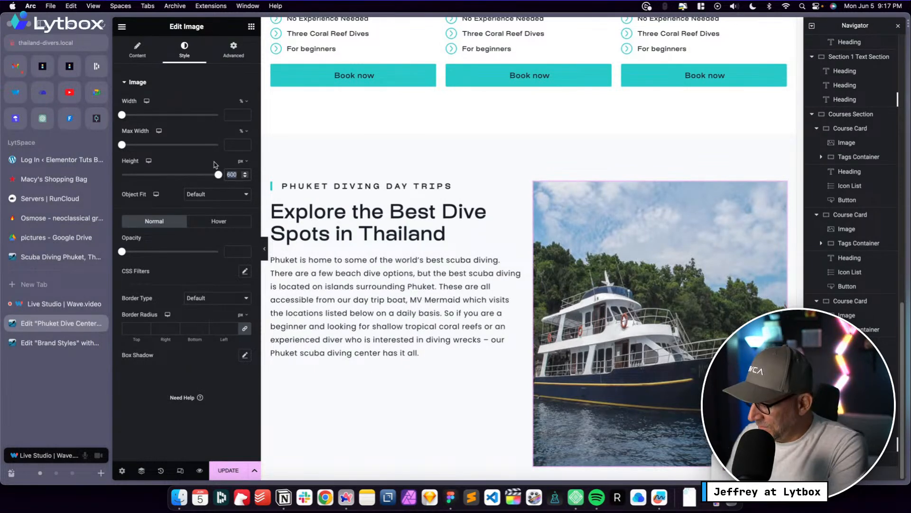
text(550)
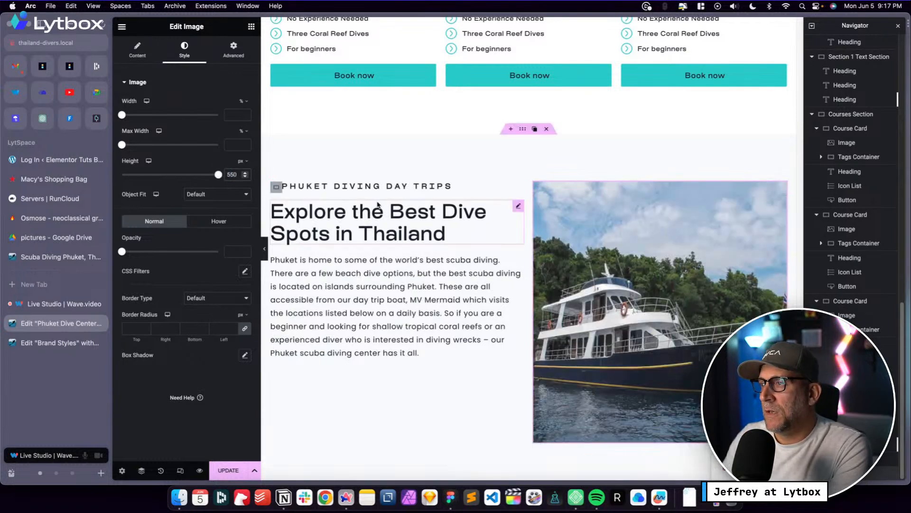
click(209, 195)
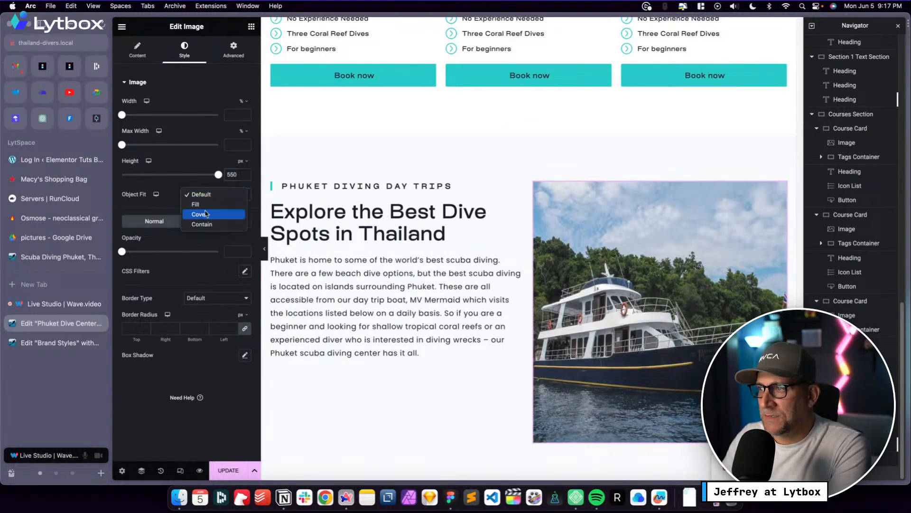
click(205, 214)
scroll(550, 309, down, 4)
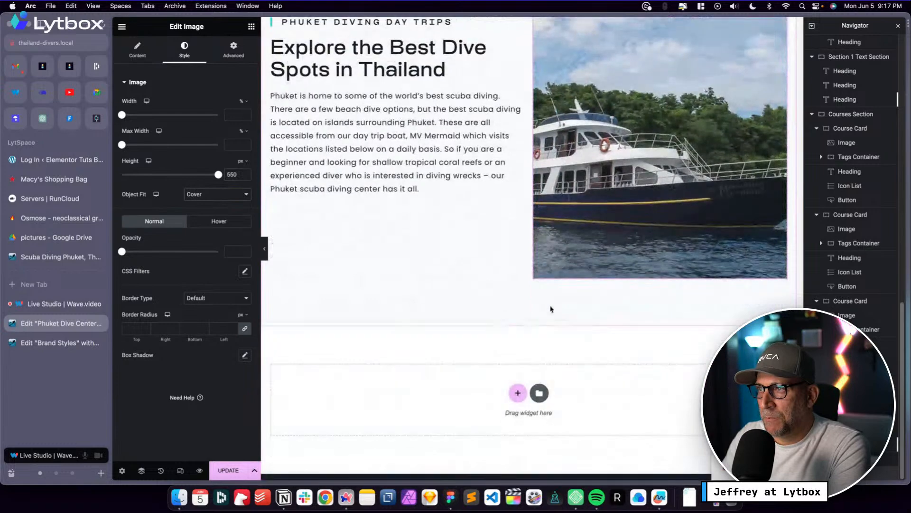
Align the section container's items to the centre so the text column sits vertically centred beside the boat image
scroll(475, 180, up, 2)
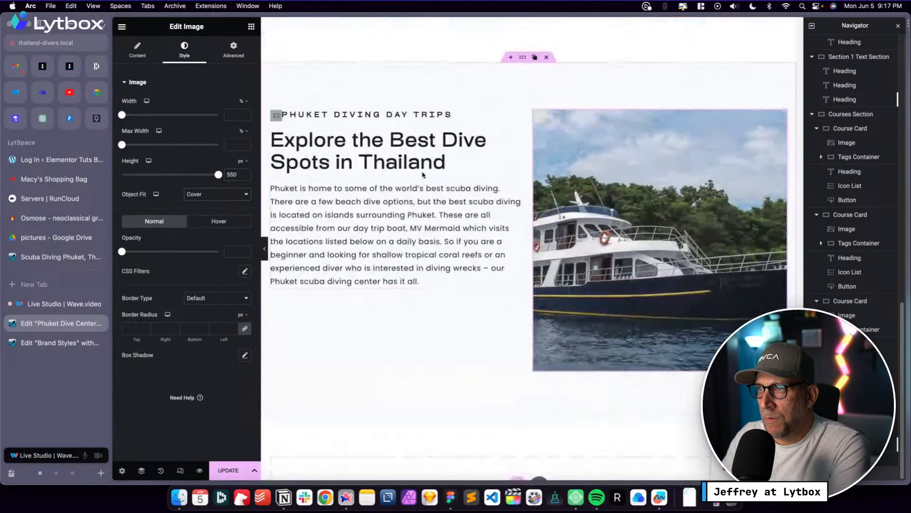
click(523, 57)
click(218, 266)
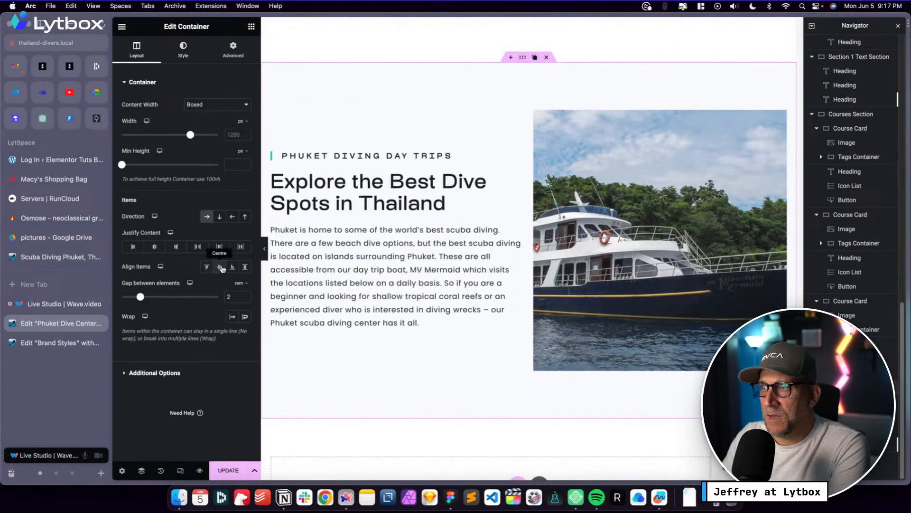
scroll(546, 312, up, 2)
scroll(560, 308, down, 4)
scroll(574, 305, up, 3)
scroll(546, 332, down, 2)
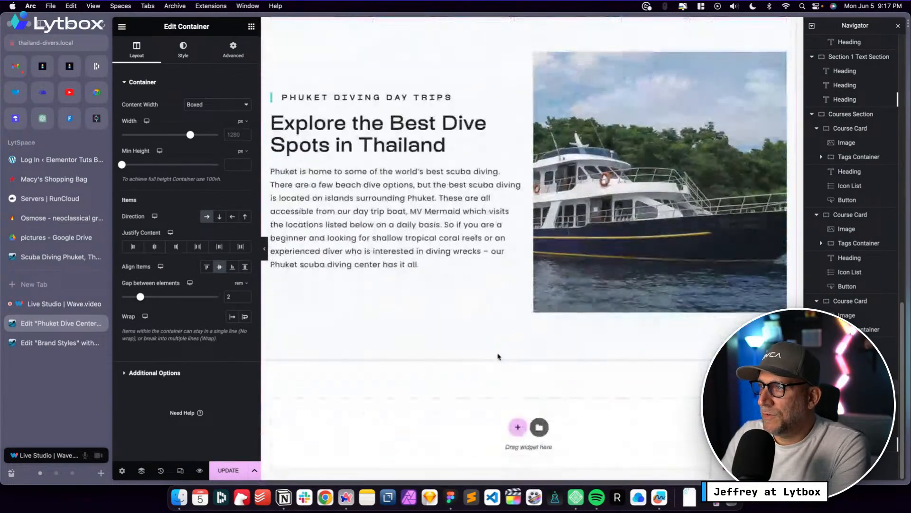
scroll(512, 134, up, 4)
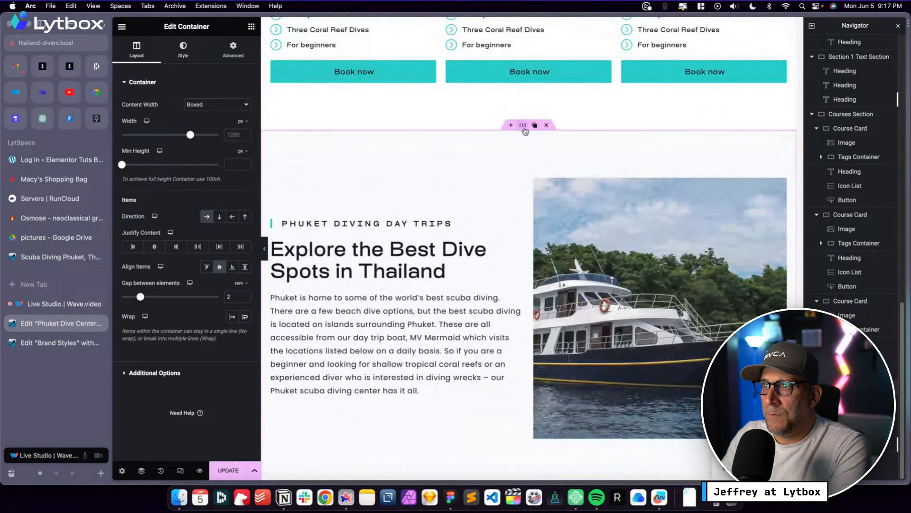
Check the section's background colour choices, and save the page and open a preview of the changes
click(190, 58)
click(232, 145)
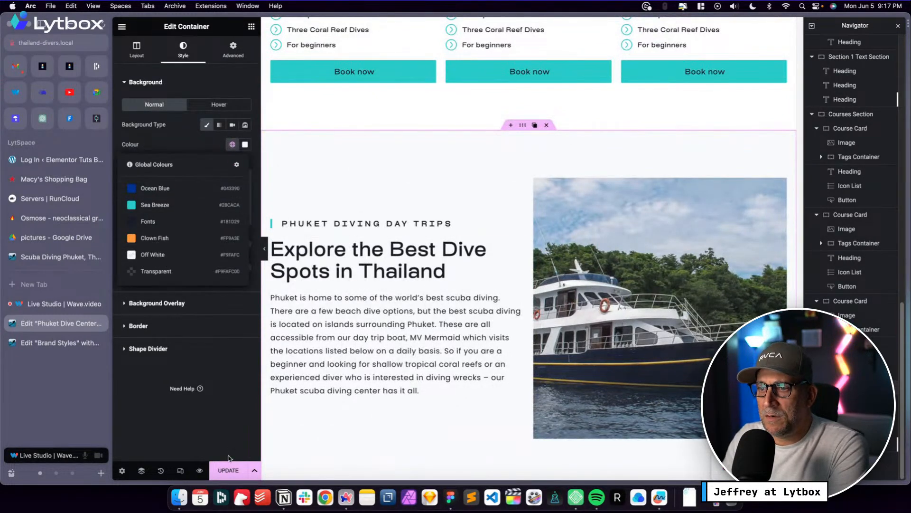
click(223, 469)
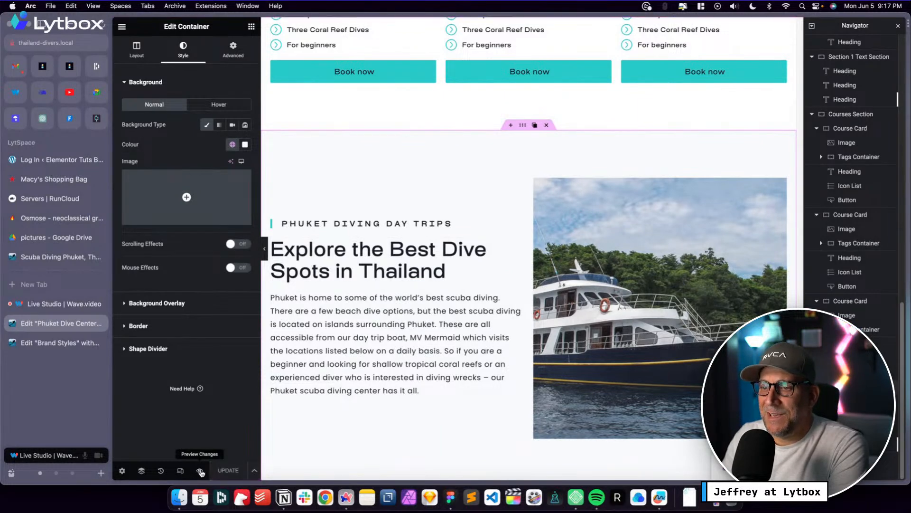
click(201, 471)
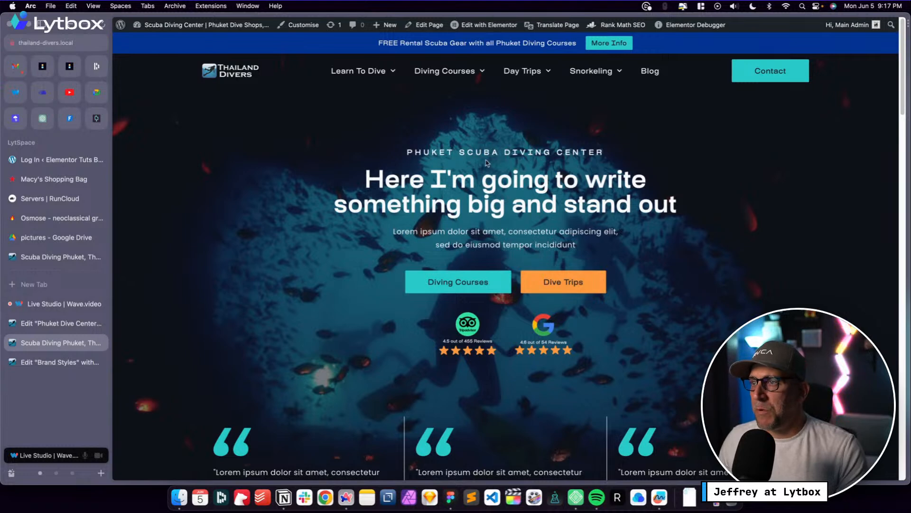
Compare the top of the previewed homepage with the live Thailand Divers homepage
scroll(484, 235, down, 1)
scroll(484, 233, up, 1)
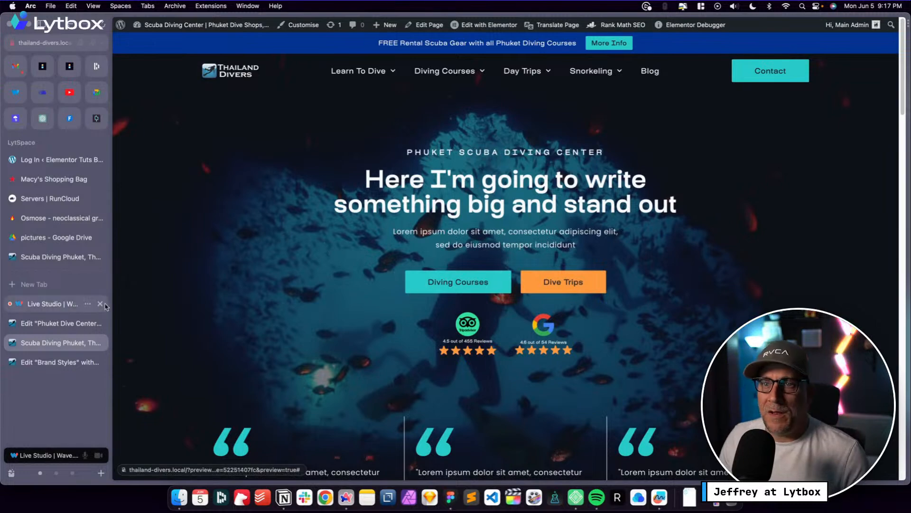
click(61, 257)
scroll(307, 269, up, 20)
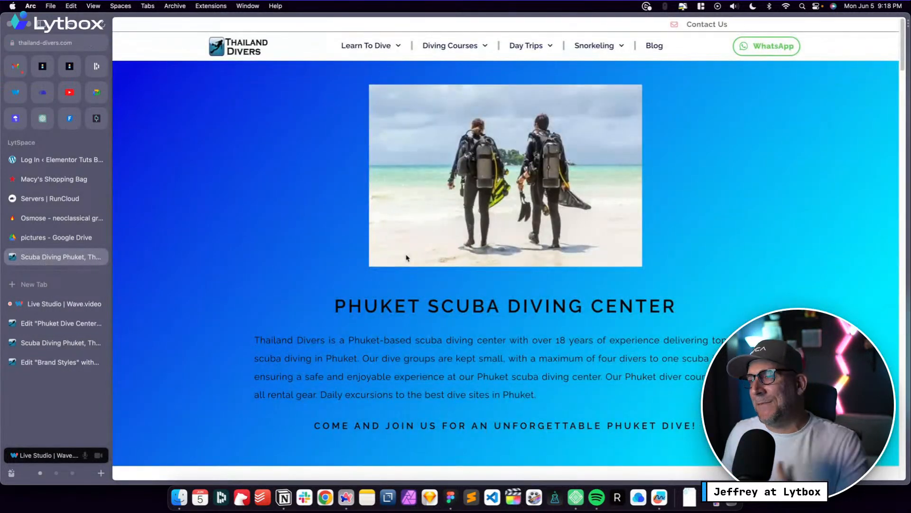
click(61, 323)
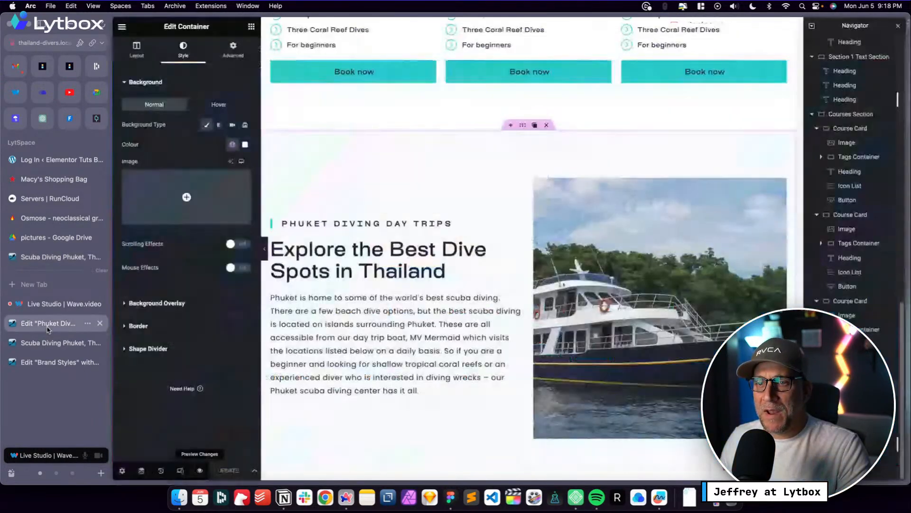
click(61, 342)
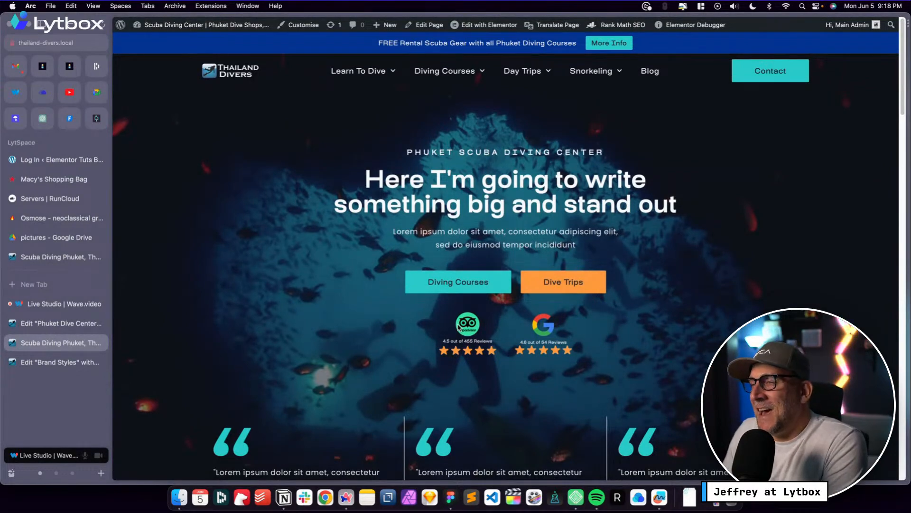
Review the previewed homepage from the hero and testimonials down to the Discover Scuba Diving course cards and their feature lists
scroll(433, 320, down, 3)
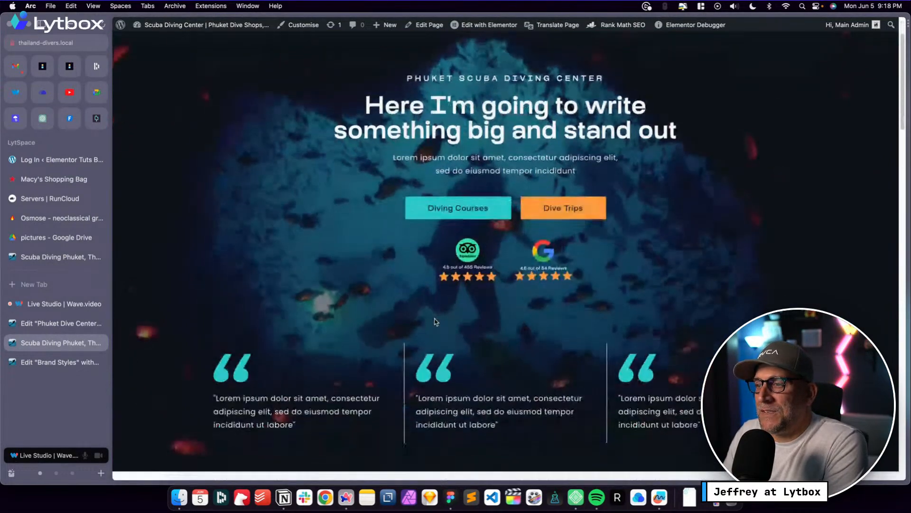
scroll(434, 322, down, 2)
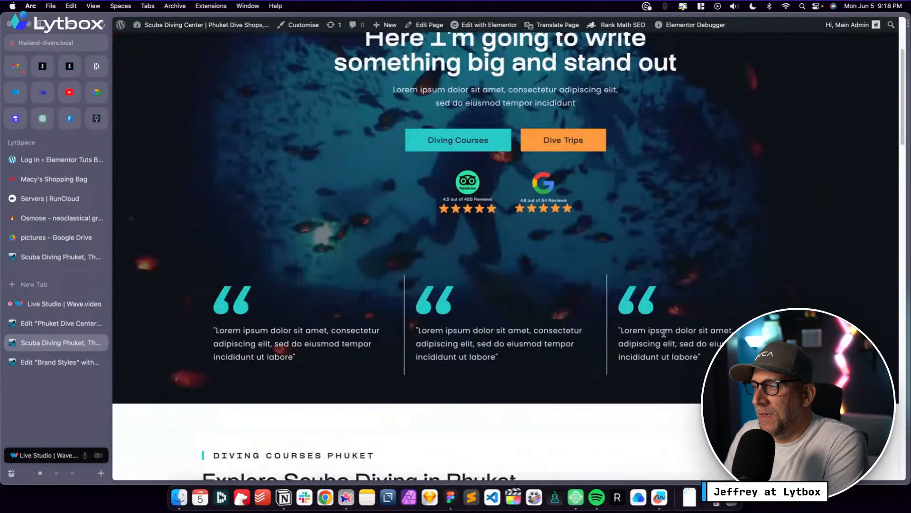
scroll(467, 332, down, 8)
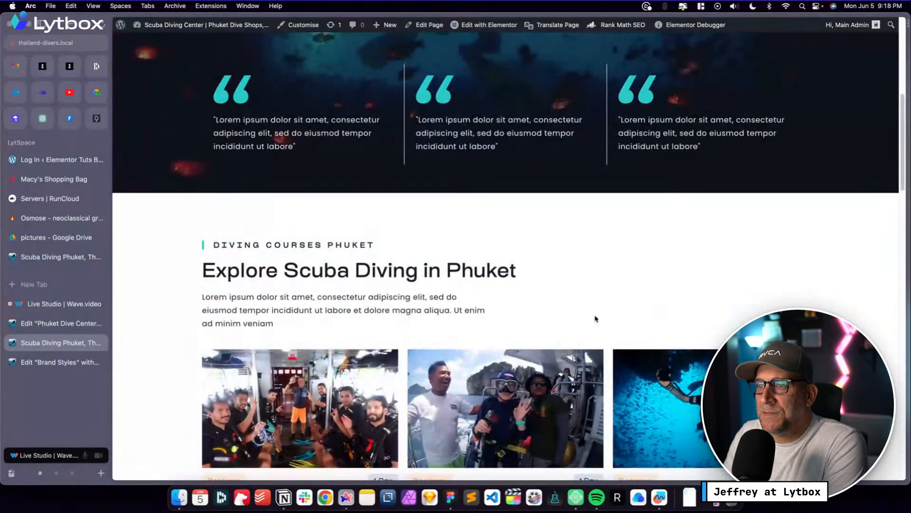
scroll(595, 319, down, 1)
scroll(488, 291, down, 8)
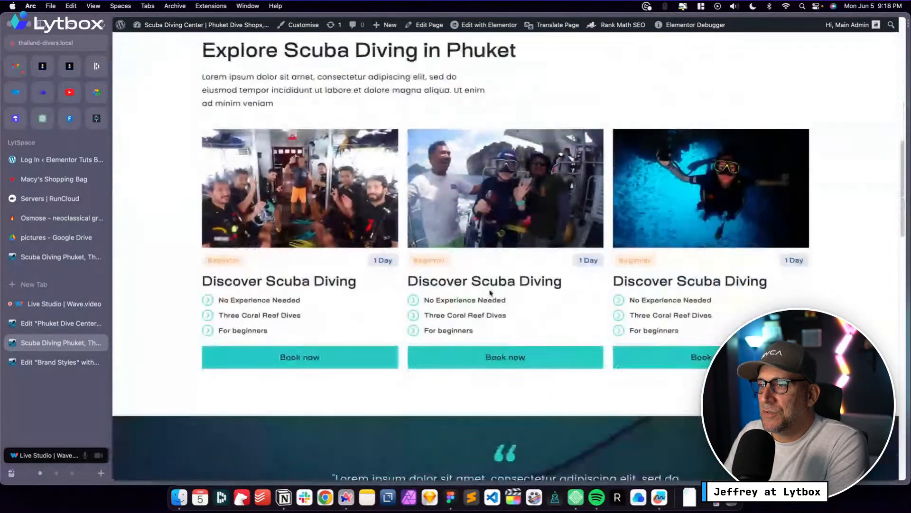
scroll(484, 345, down, 1)
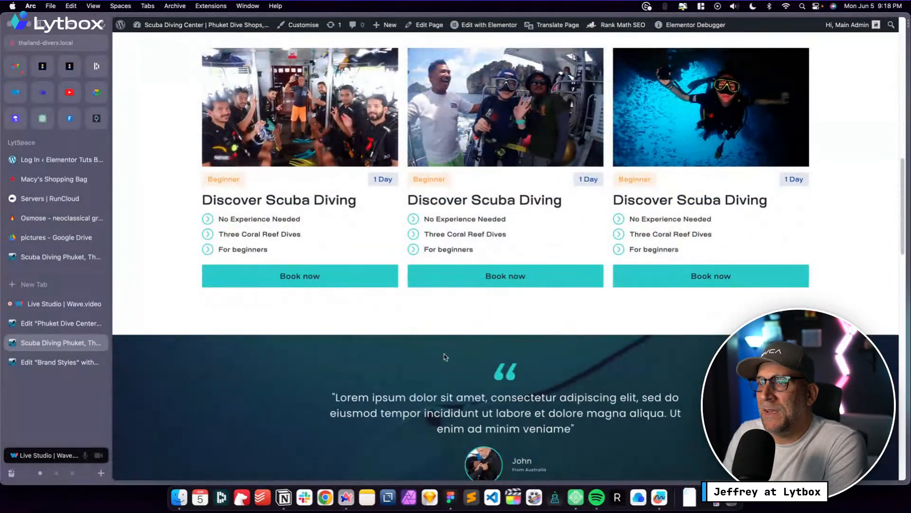
scroll(437, 361, up, 2)
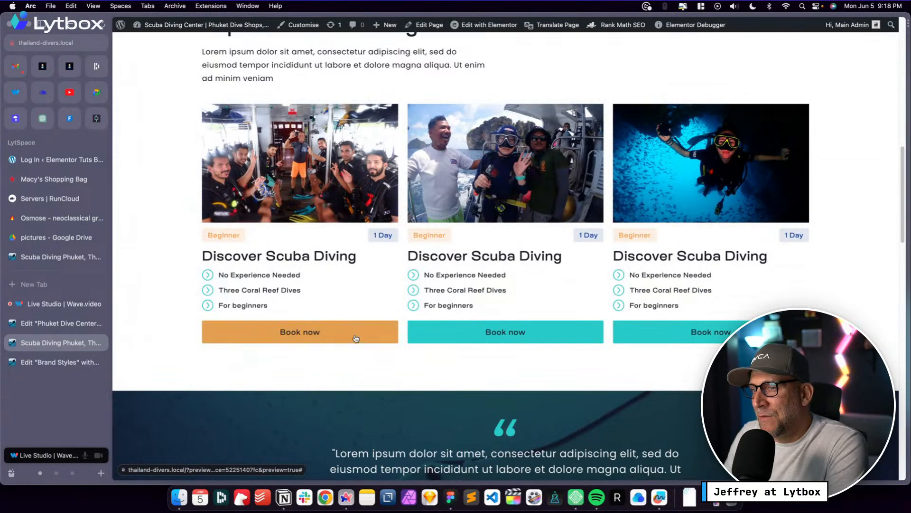
scroll(461, 446, up, 2)
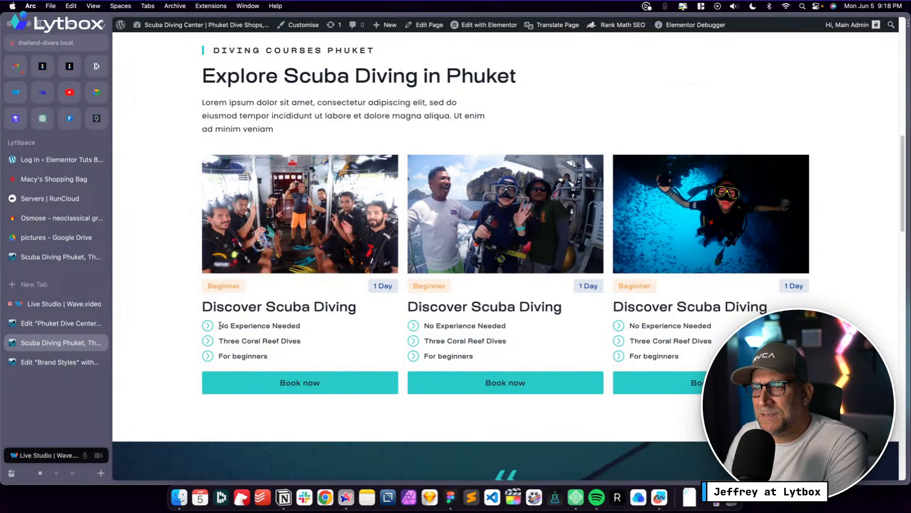
drag(220, 326, 327, 327)
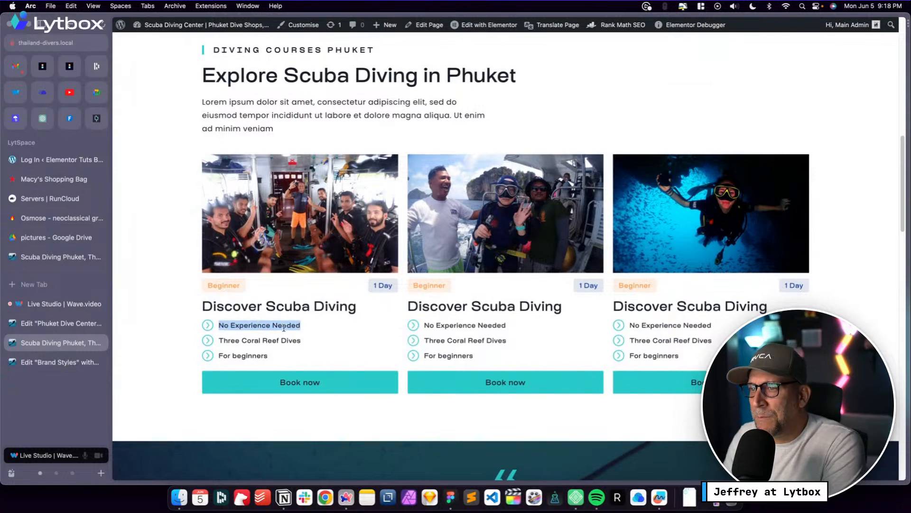
Review the previewed Discover Scuba Diving cards, the dark testimonial band and the introduction of the day trips section
scroll(284, 328, down, 2)
drag(410, 270, 568, 278)
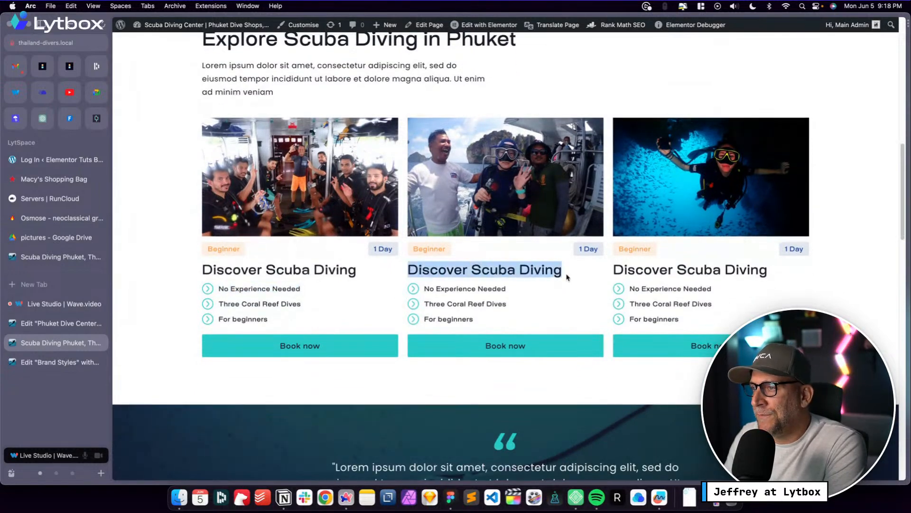
click(539, 321)
scroll(535, 323, down, 4)
scroll(610, 334, up, 1)
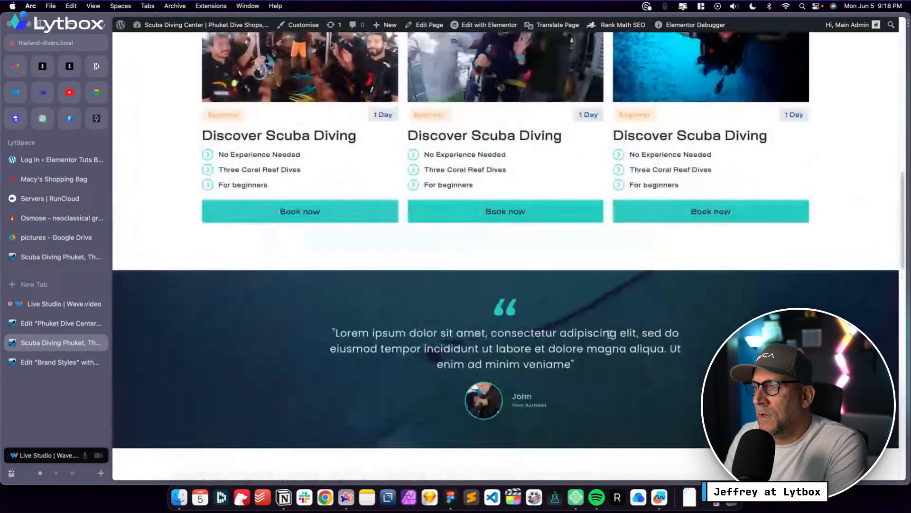
scroll(609, 334, down, 4)
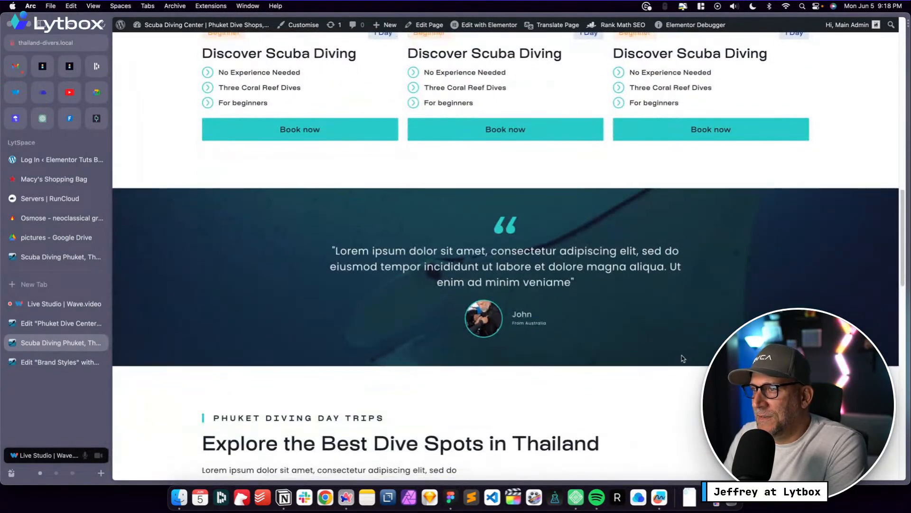
scroll(682, 356, down, 2)
scroll(585, 346, up, 1)
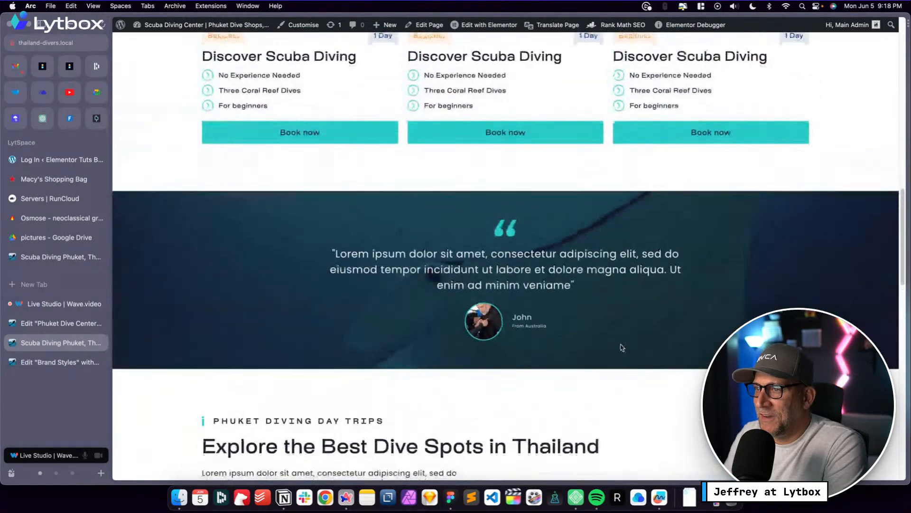
scroll(617, 349, down, 5)
scroll(432, 193, down, 1)
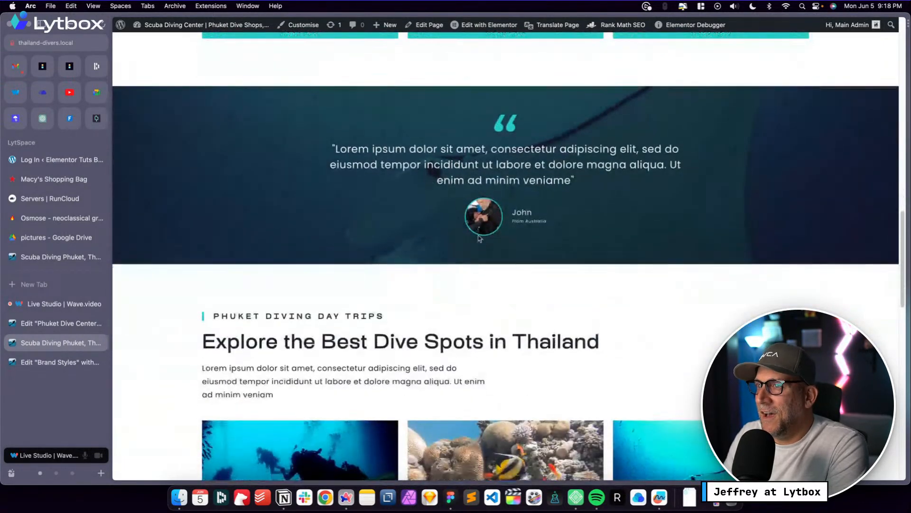
drag(331, 145, 311, 155)
click(320, 182)
drag(241, 317, 386, 315)
click(408, 315)
drag(327, 151, 600, 193)
click(610, 286)
Review the previewed day trip cards, the boat section and the footer, and scan the whole homepage again from the hero
scroll(607, 289, down, 6)
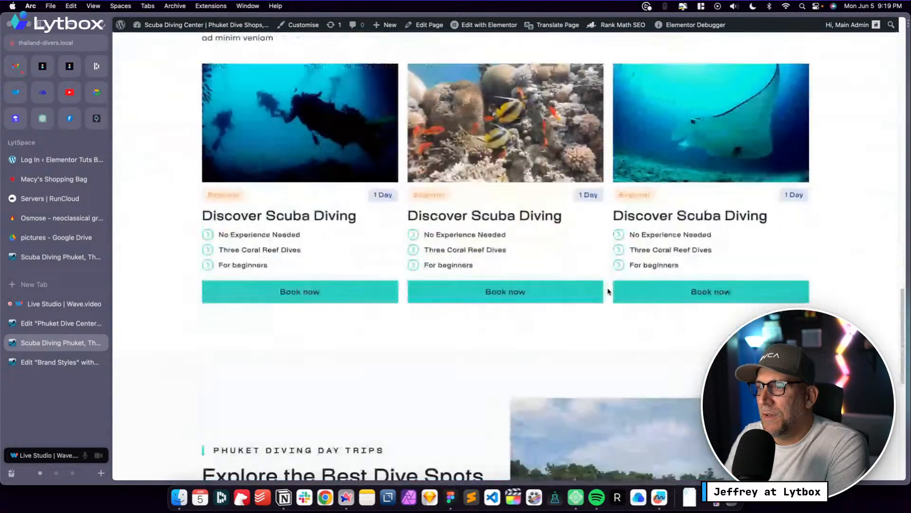
scroll(609, 291, down, 10)
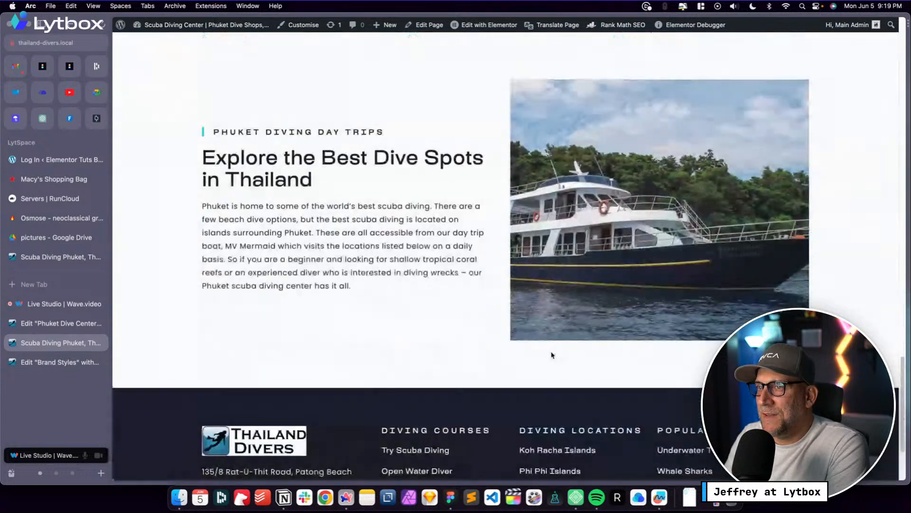
scroll(551, 355, up, 3)
scroll(551, 354, down, 2)
drag(214, 234, 423, 362)
click(423, 362)
scroll(423, 362, down, 4)
scroll(450, 361, up, 2)
scroll(450, 361, up, 20)
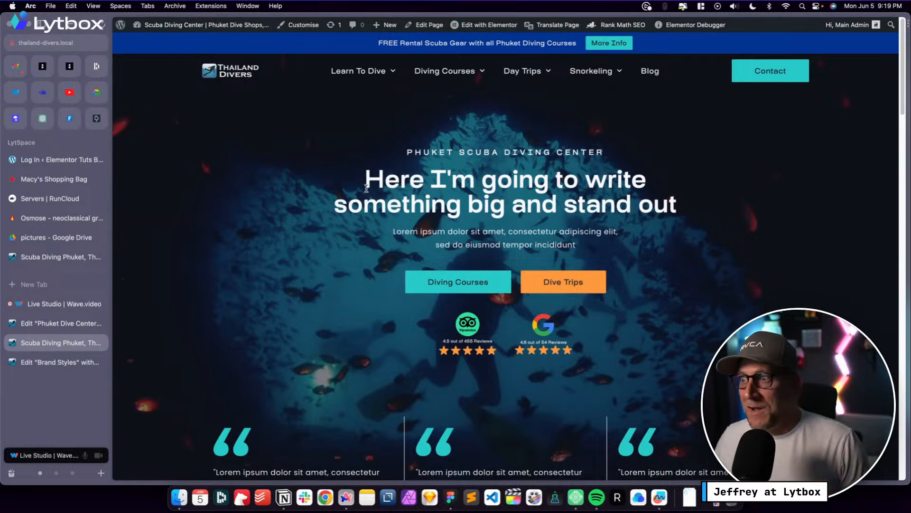
scroll(382, 275, down, 10)
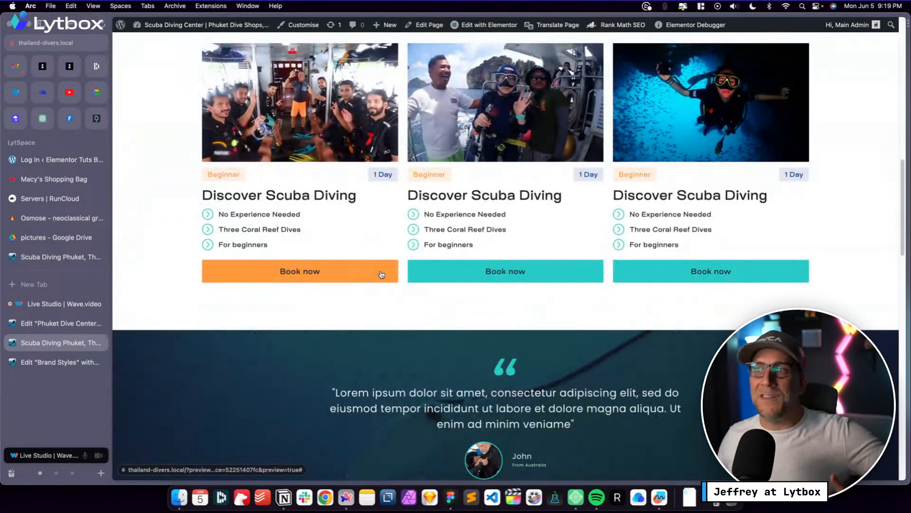
scroll(365, 316, down, 4)
scroll(376, 313, up, 4)
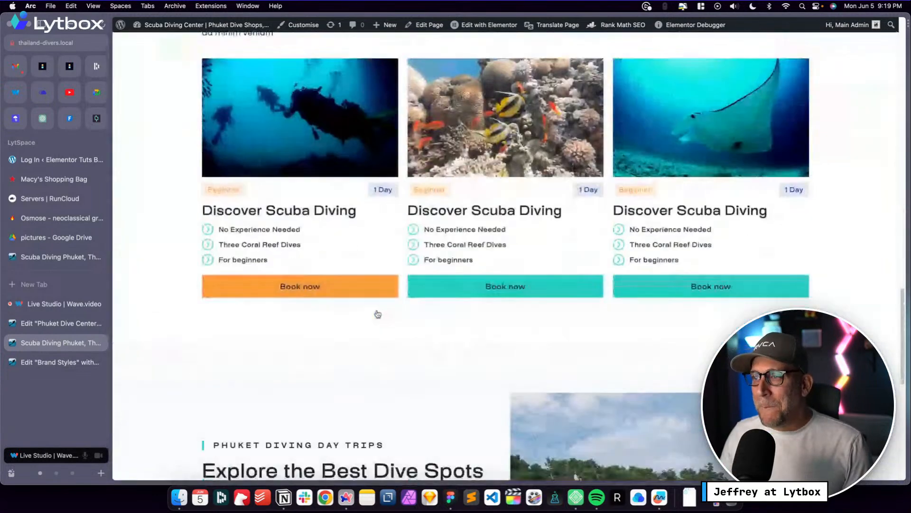
scroll(379, 311, down, 9)
scroll(340, 318, up, 9)
Switch to the Thailand Dive WF board in Freeform and compare its remaining sections and listed challenges with the previewed homepage
key(ctrl+Left)
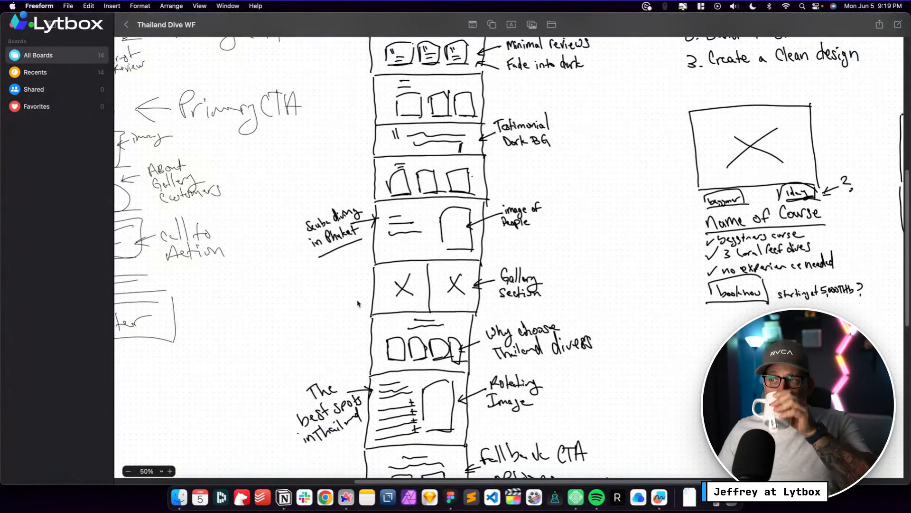
scroll(418, 247, down, 3)
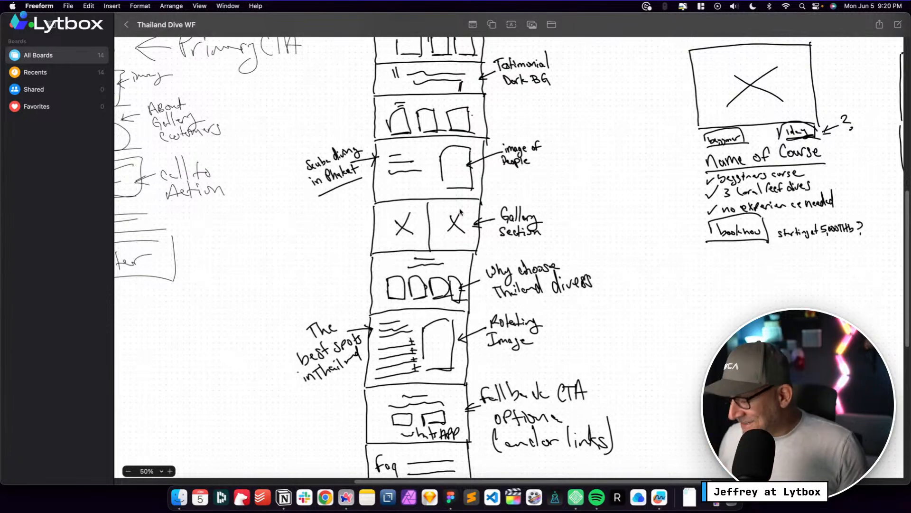
key(ctrl+Right)
scroll(476, 268, down, 6)
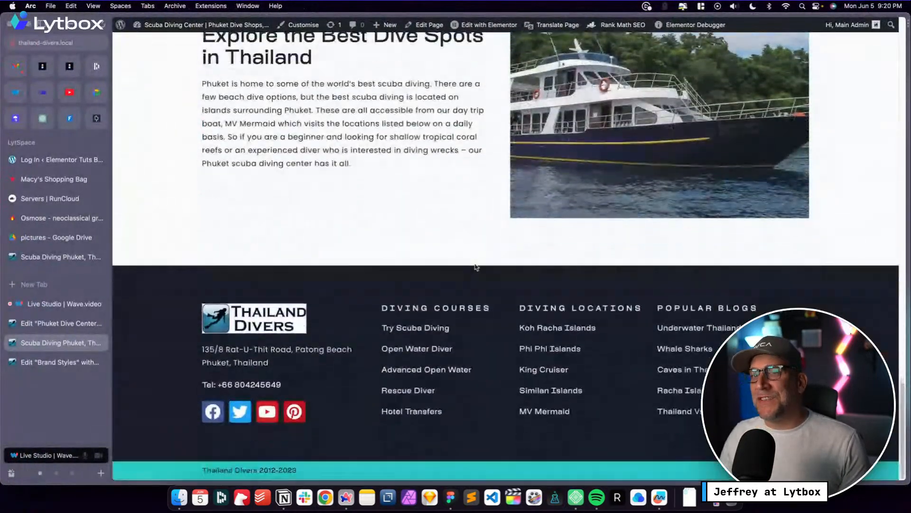
key(ctrl+Left)
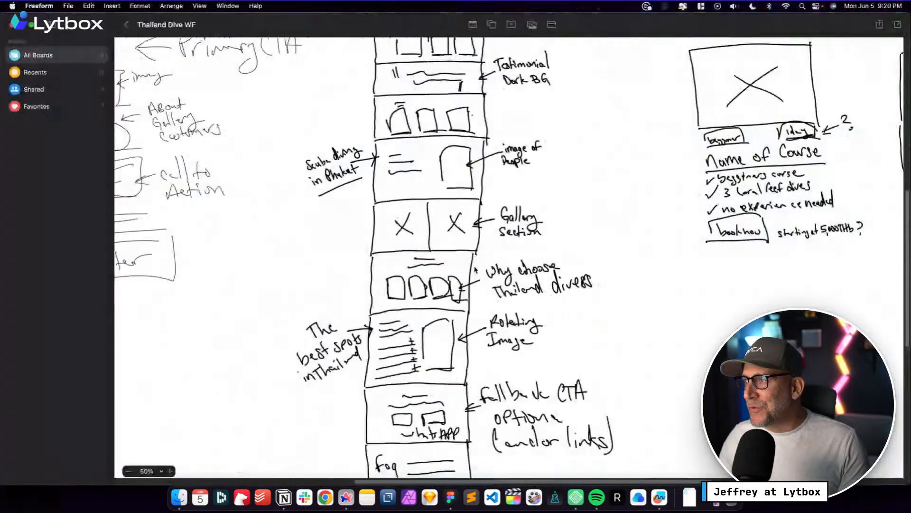
scroll(521, 202, right, 10)
scroll(522, 202, left, 5)
scroll(521, 202, up, 10)
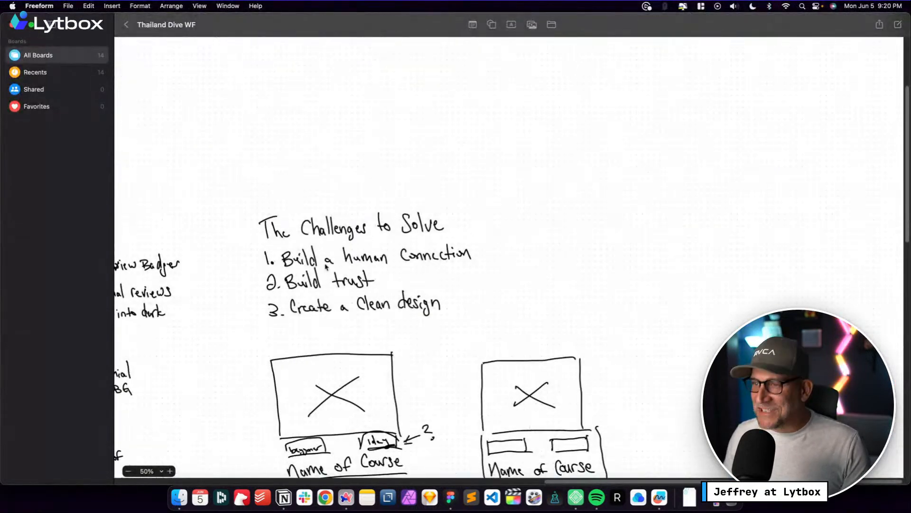
key(ctrl+Right)
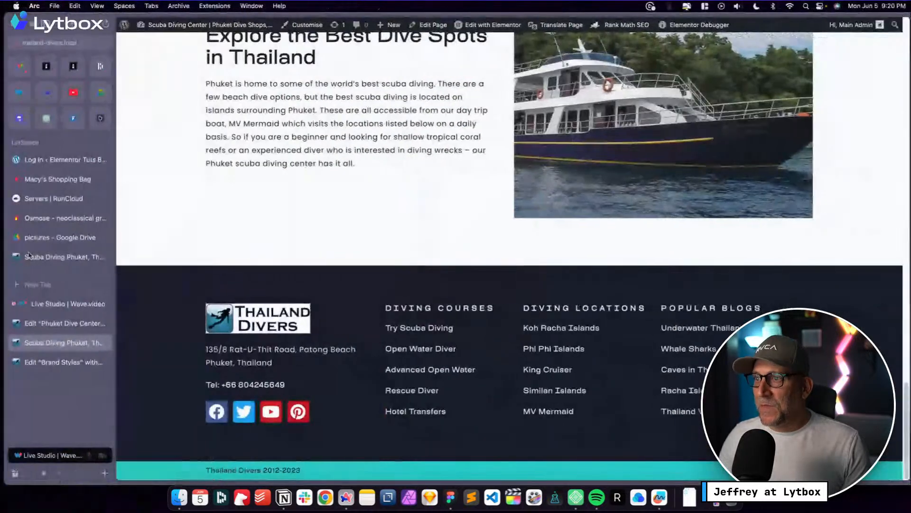
In the Elementor editor, add a container below the boat section with one tall cell beside two stacked cells
scroll(351, 238, up, 5)
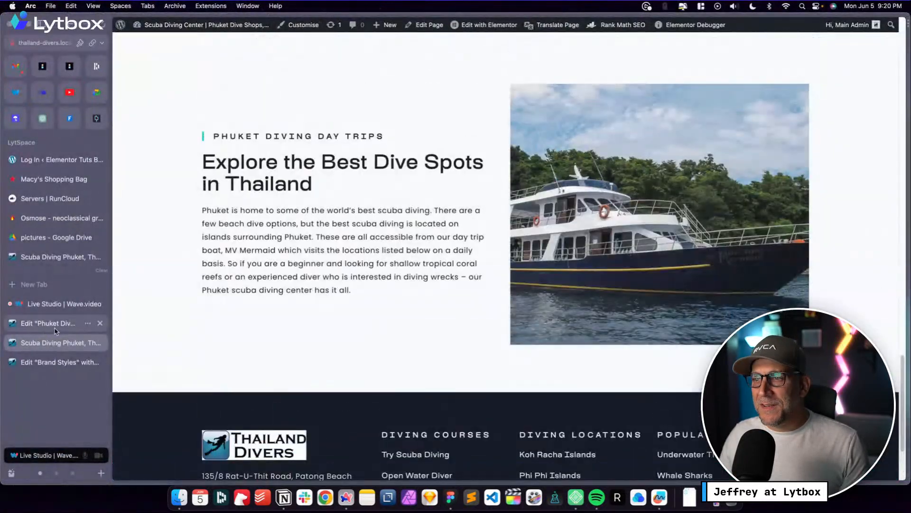
click(52, 324)
scroll(382, 331, down, 5)
click(516, 264)
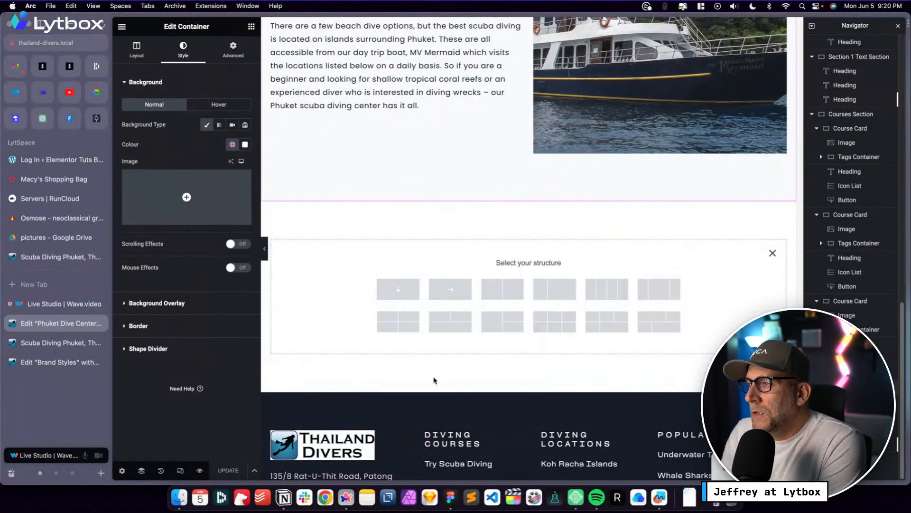
click(517, 328)
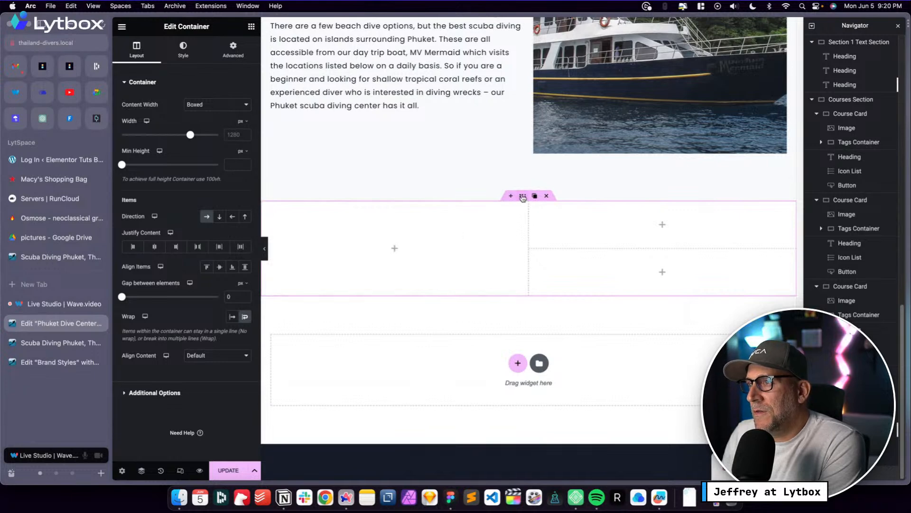
Add an Image widget to the new container's tall cell and insert p1.jpg from the New Images folder
click(251, 27)
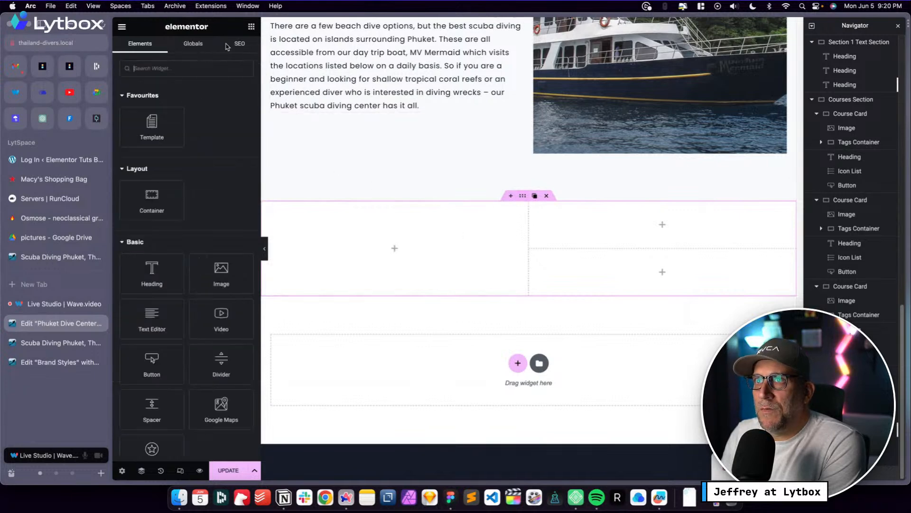
drag(219, 273, 395, 255)
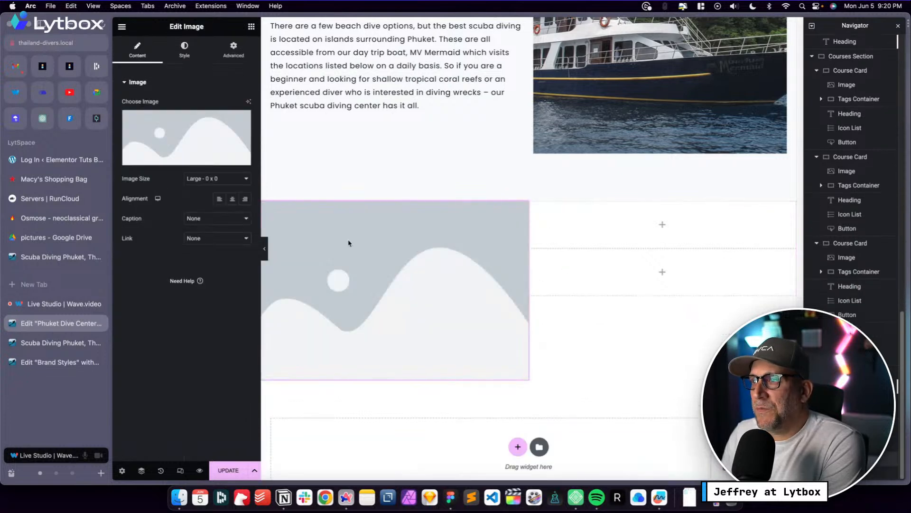
click(161, 130)
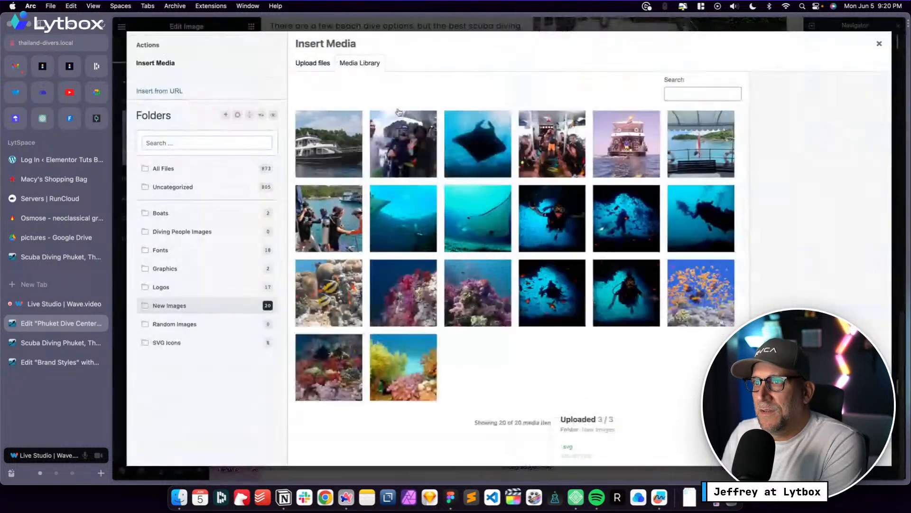
click(395, 161)
click(349, 218)
click(426, 144)
drag(694, 157, 689, 156)
click(414, 148)
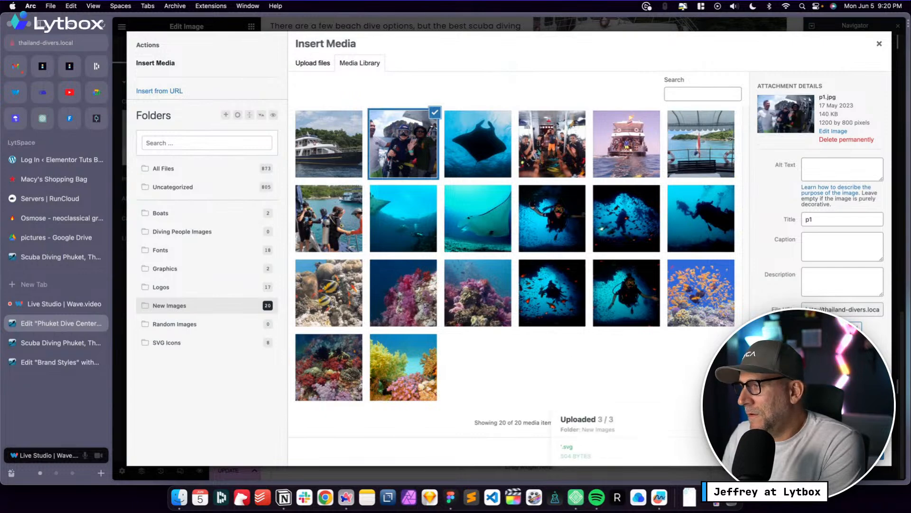
click(862, 454)
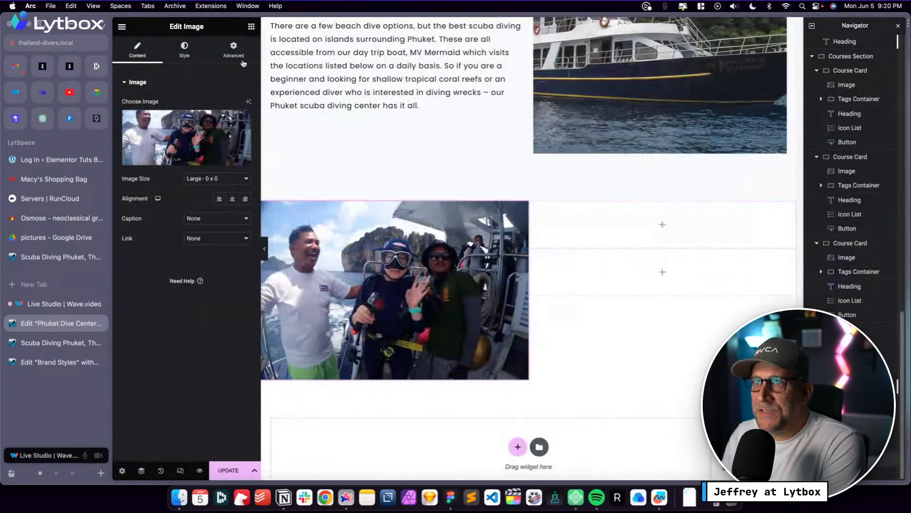
Try heights of 600 px and 400 px on the diver group image
click(221, 56)
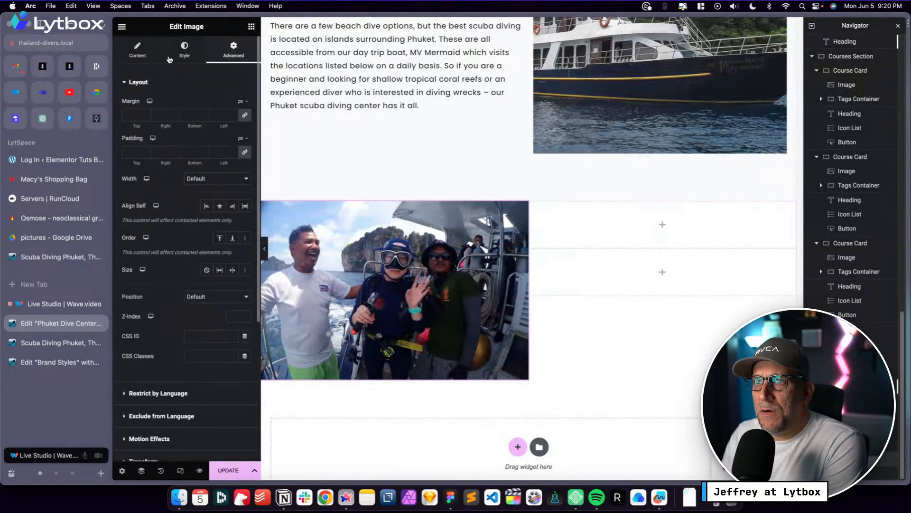
click(179, 59)
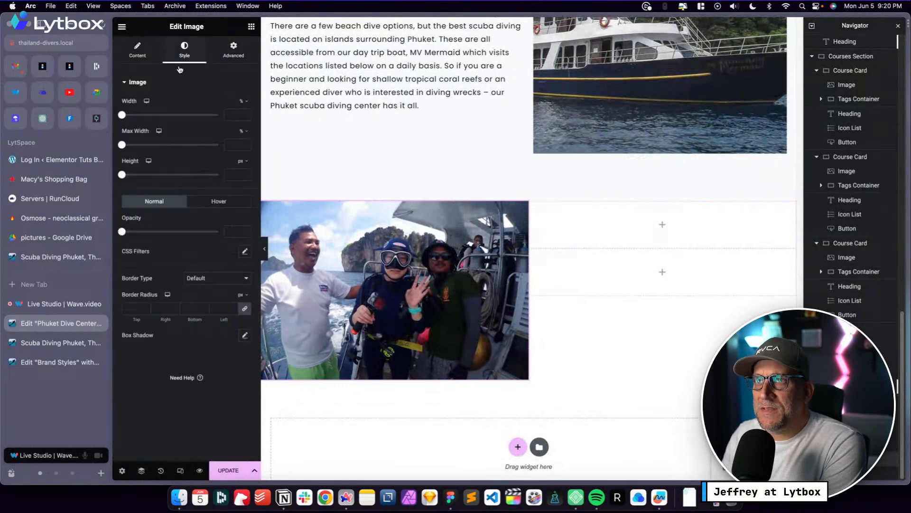
click(227, 174)
text(4)
key(BackSpace)
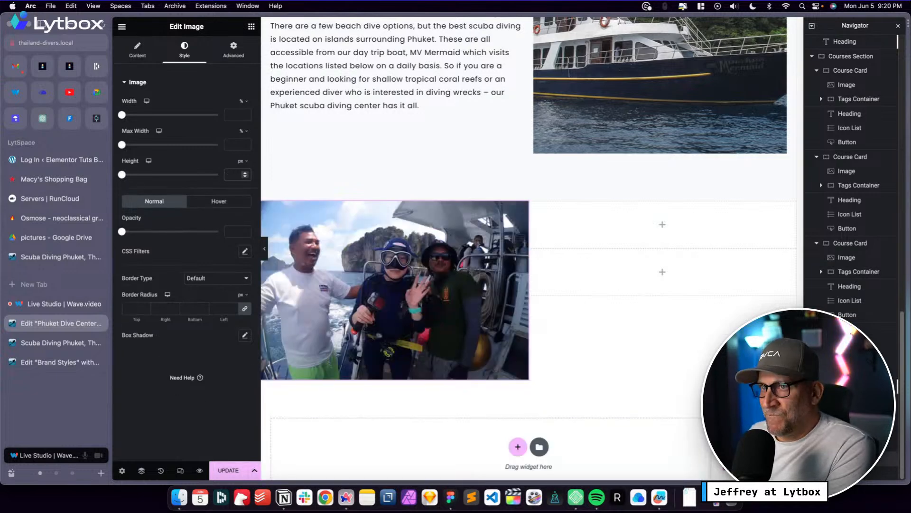
text(600)
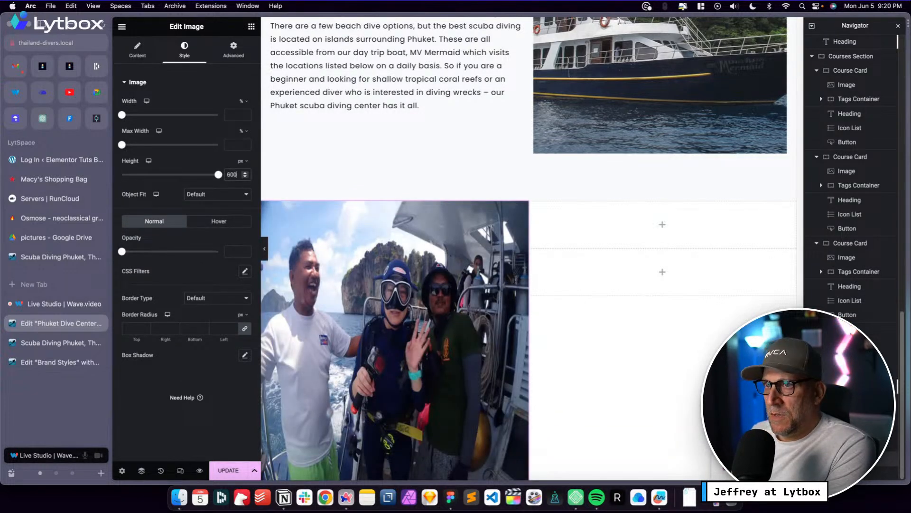
drag(239, 174, 221, 173)
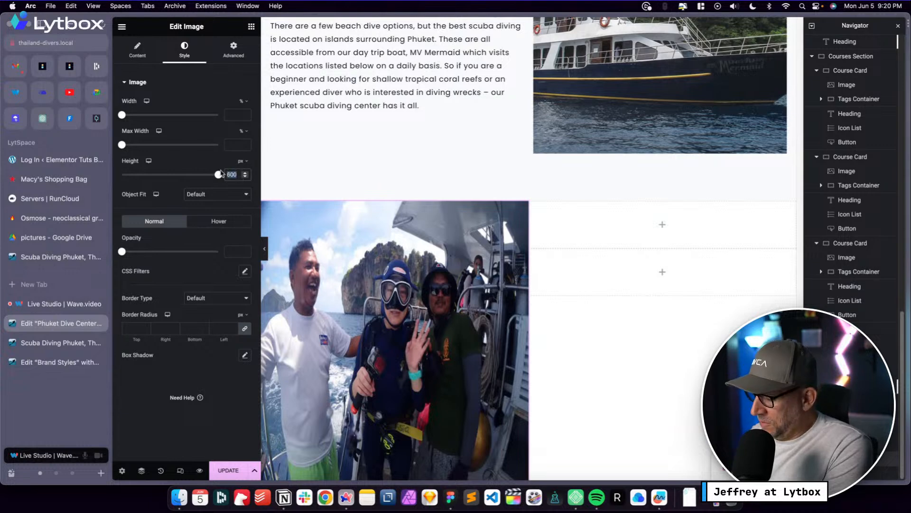
text(400)
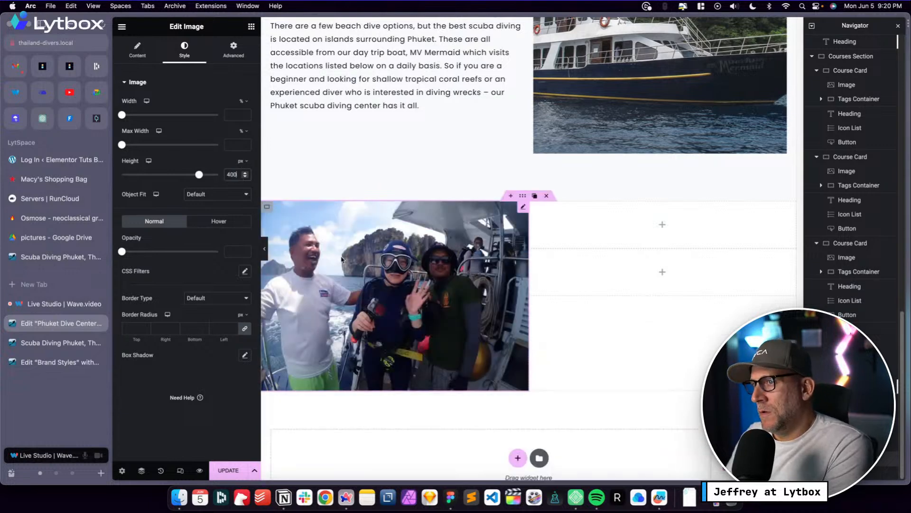
Set the diver group image's height to 500 px and its object fit to Cover
drag(239, 174, 227, 169)
text(500)
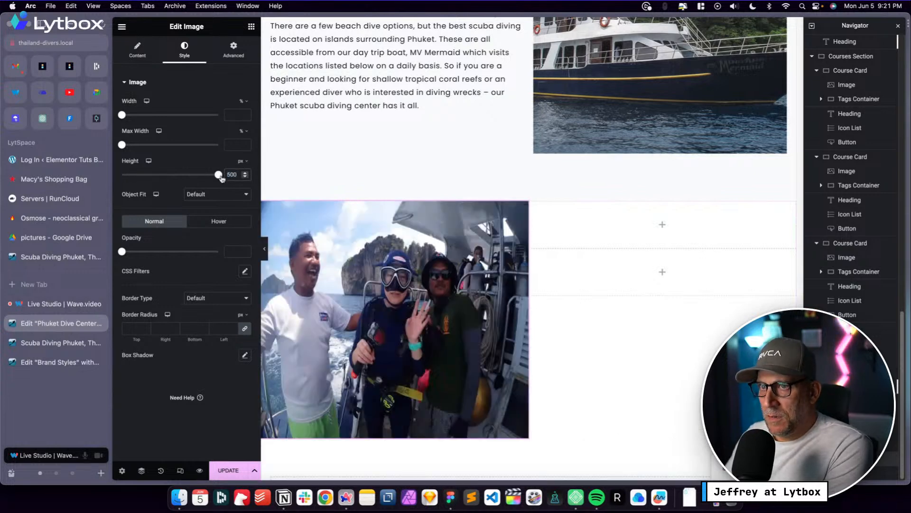
click(221, 192)
click(220, 216)
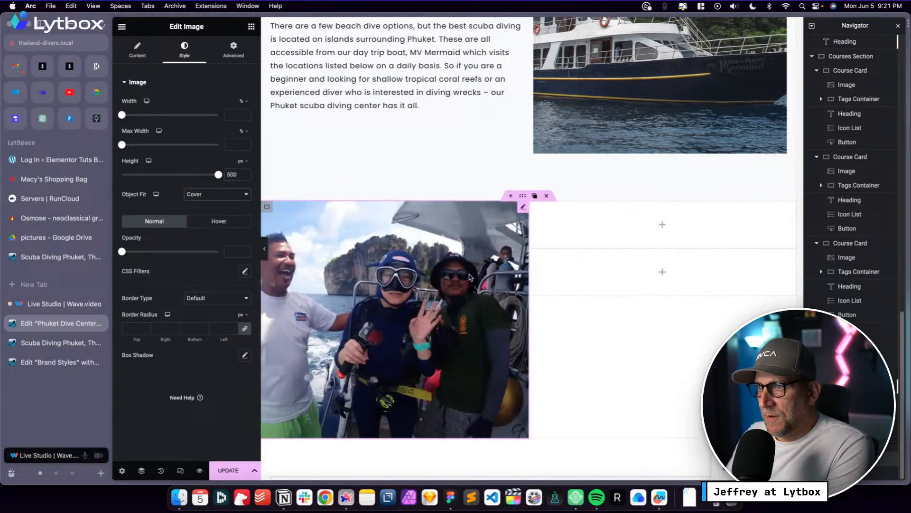
Copy the diver group image and paste it into the upper of the two stacked cells
right_click(523, 208)
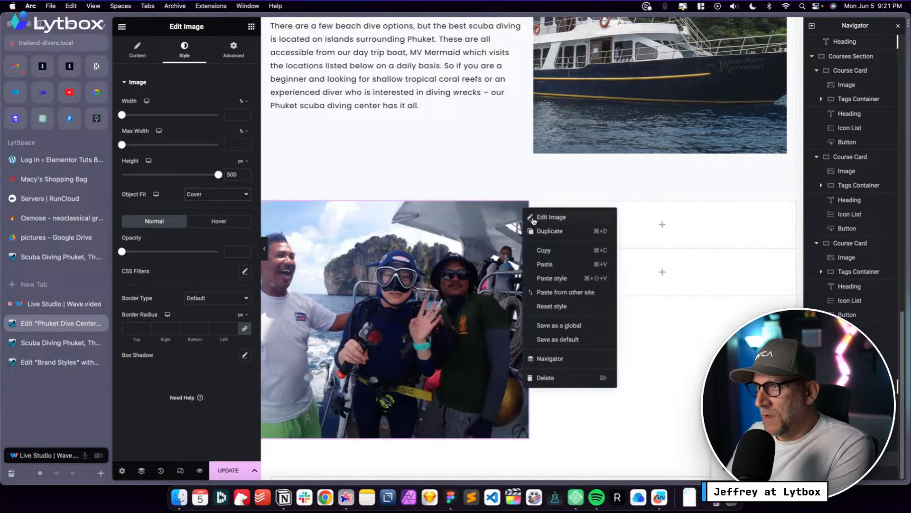
click(542, 250)
click(663, 225)
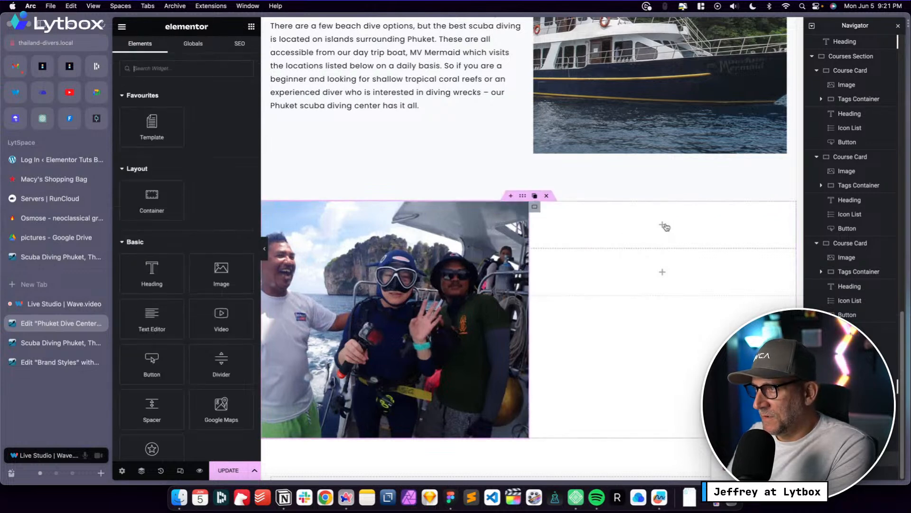
right_click(666, 224)
click(690, 300)
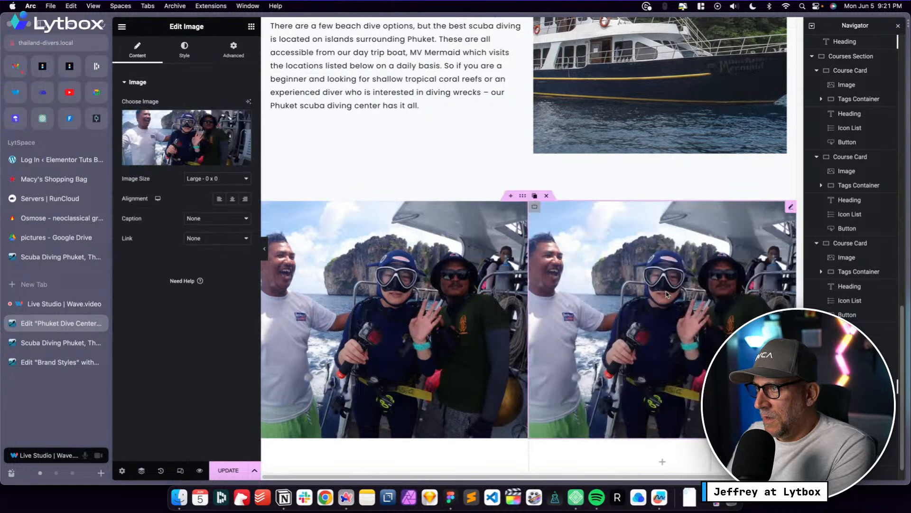
Set the height of the diver group image in the upper stacked cell to 250 px
scroll(658, 308, down, 3)
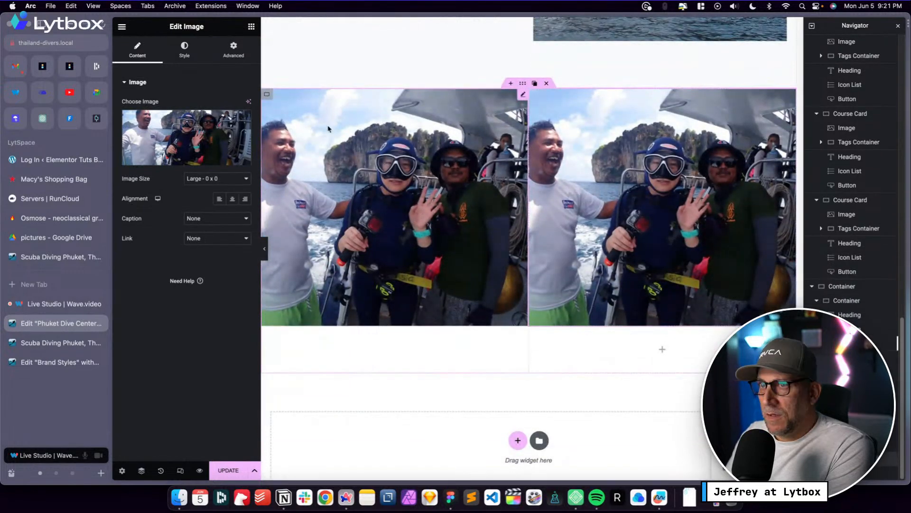
click(233, 49)
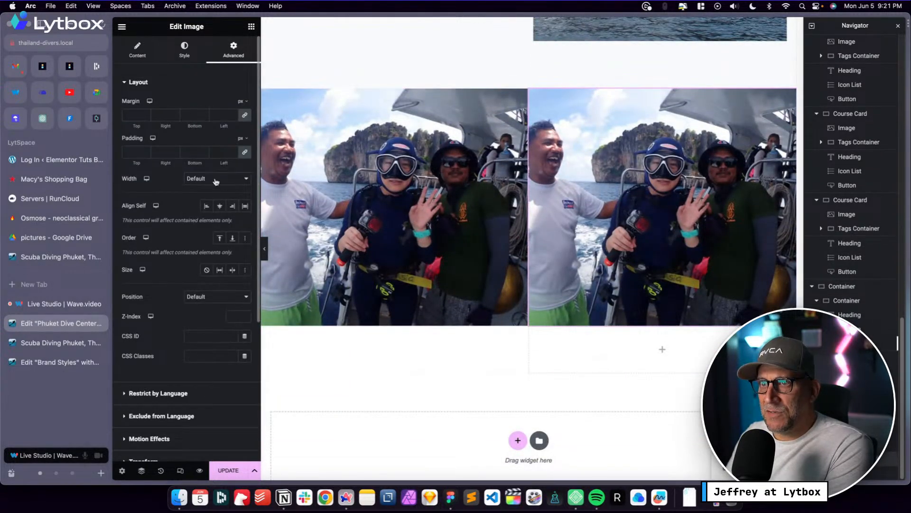
click(185, 47)
double_click(233, 174)
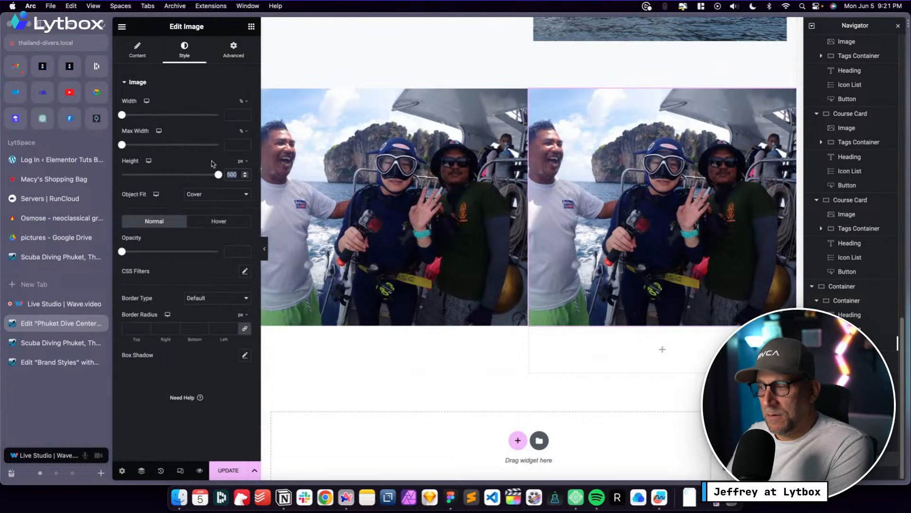
text(250)
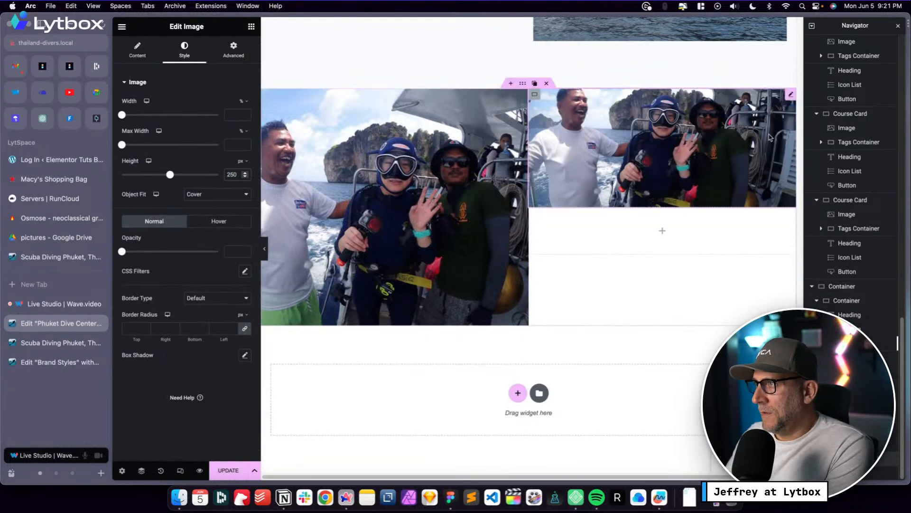
Copy the resized diver group image and paste it into the empty lower stacked cell
right_click(790, 96)
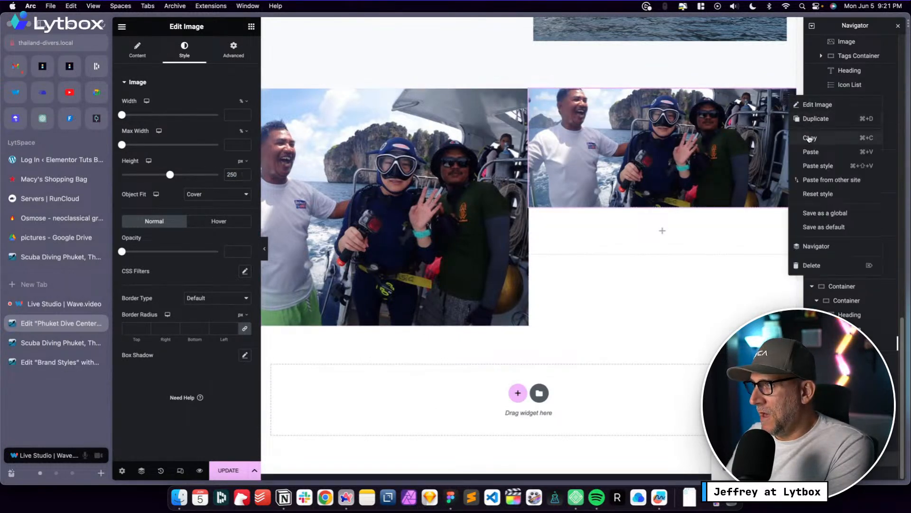
click(810, 137)
right_click(660, 231)
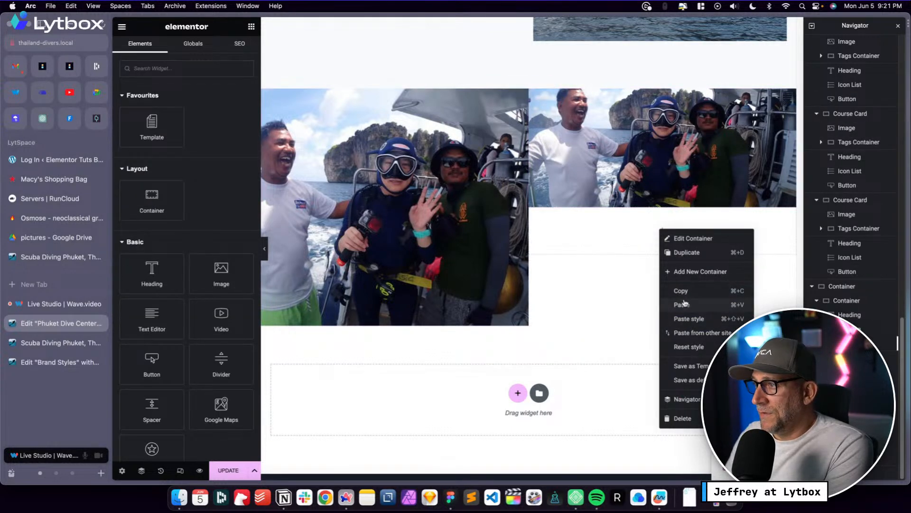
click(682, 304)
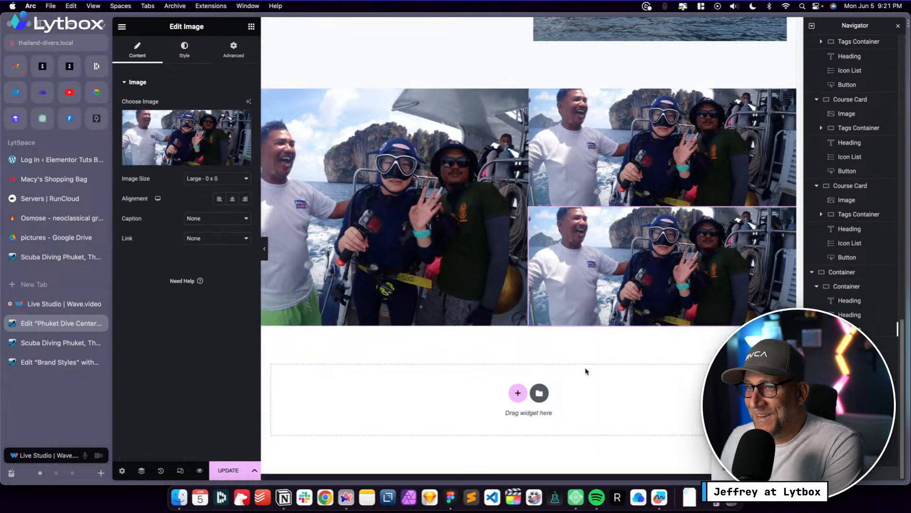
Replace the upper stacked image with the photo of a manta ray above distant divers from the New Images folder
click(664, 143)
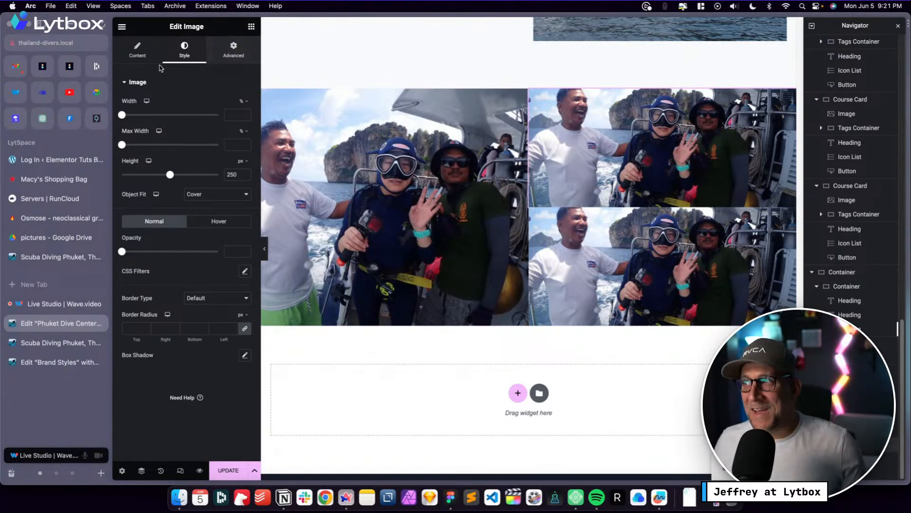
click(137, 47)
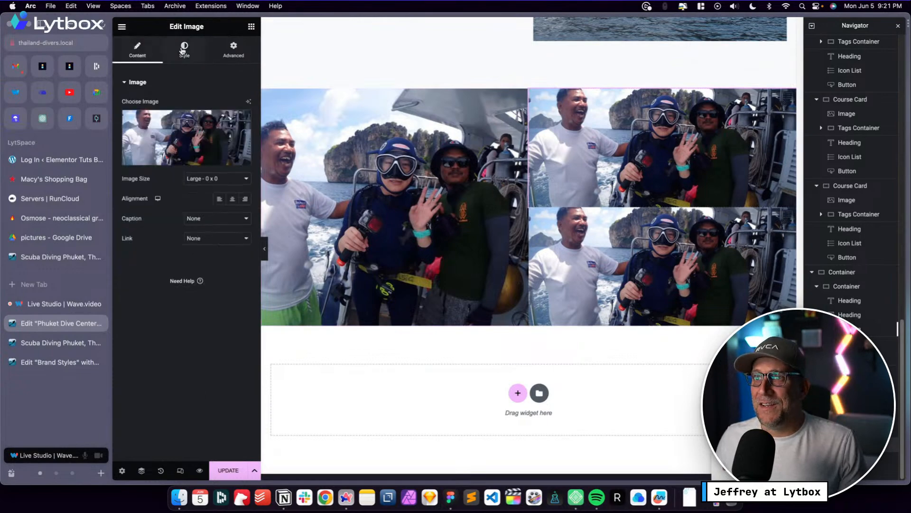
click(182, 122)
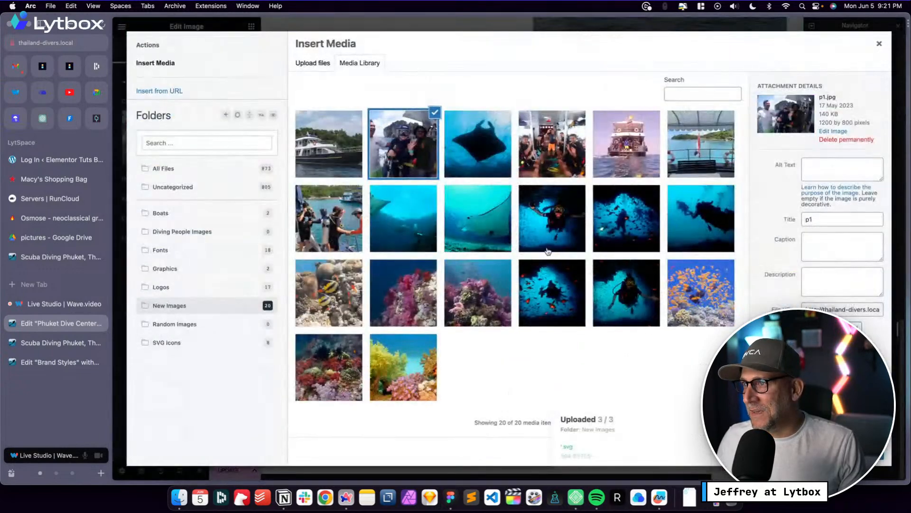
click(406, 223)
click(859, 455)
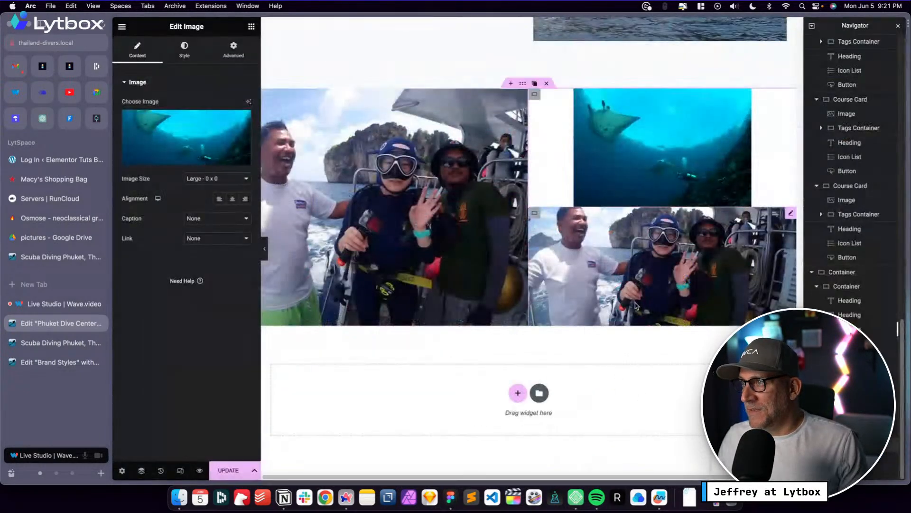
click(189, 58)
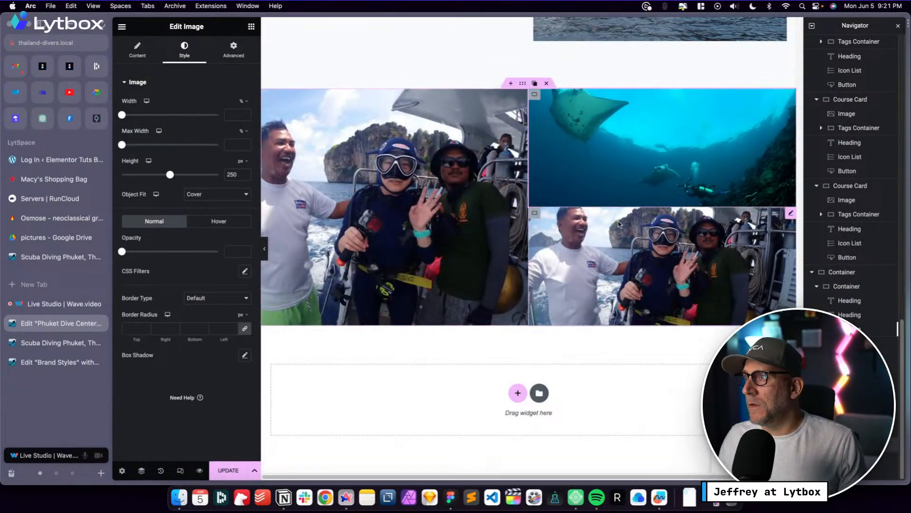
Replace the lower stacked image with d3.jpg from the New Images folder
click(628, 249)
click(168, 139)
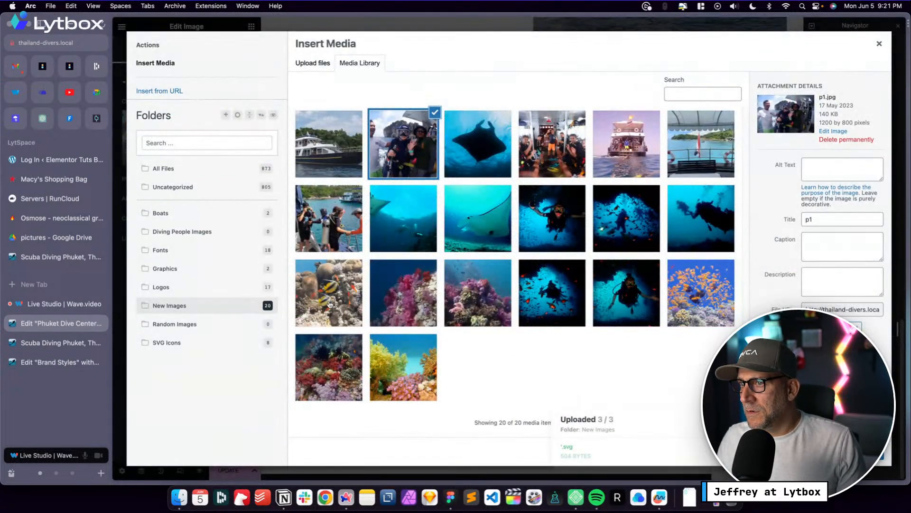
click(634, 301)
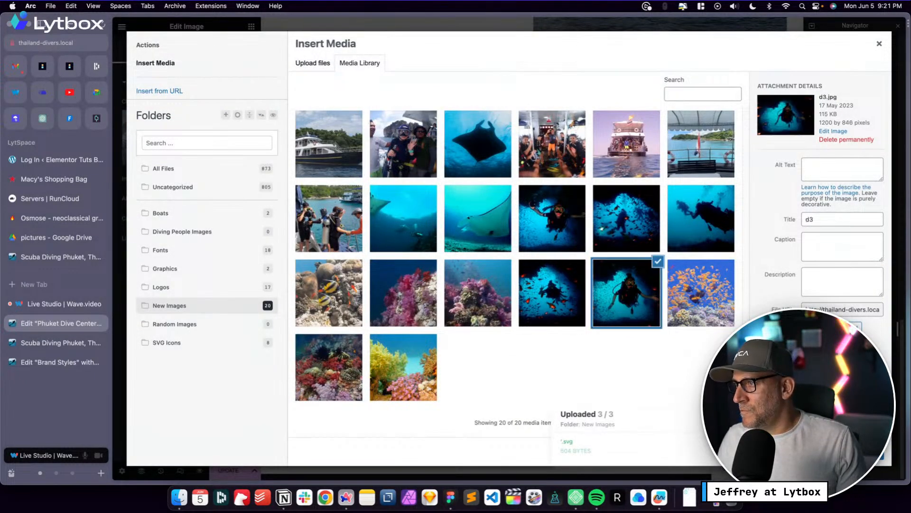
click(887, 467)
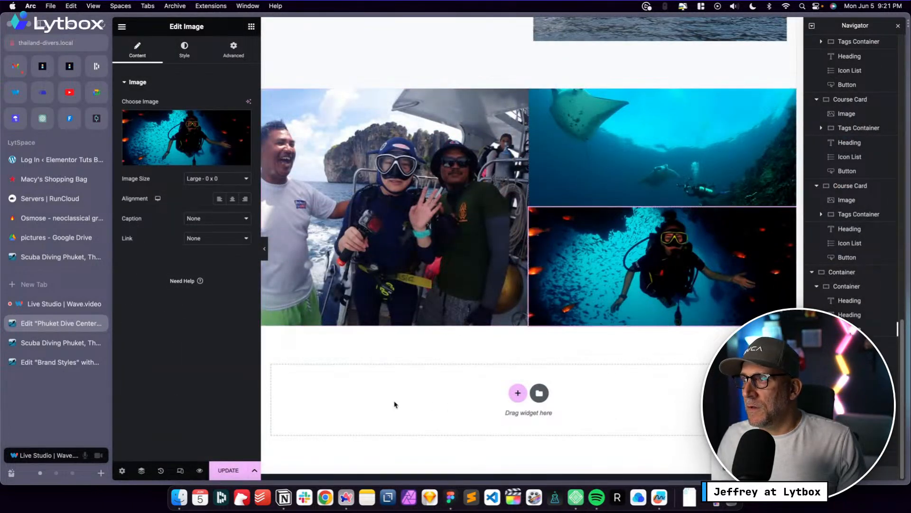
Update the page to save the finished three-image gallery section
scroll(510, 343, down, 1)
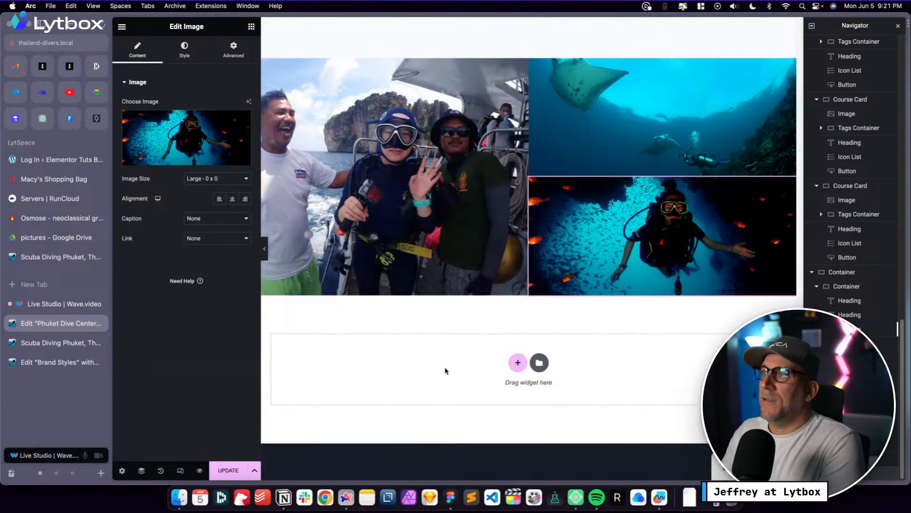
scroll(475, 364, up, 1)
scroll(476, 362, up, 1)
click(228, 470)
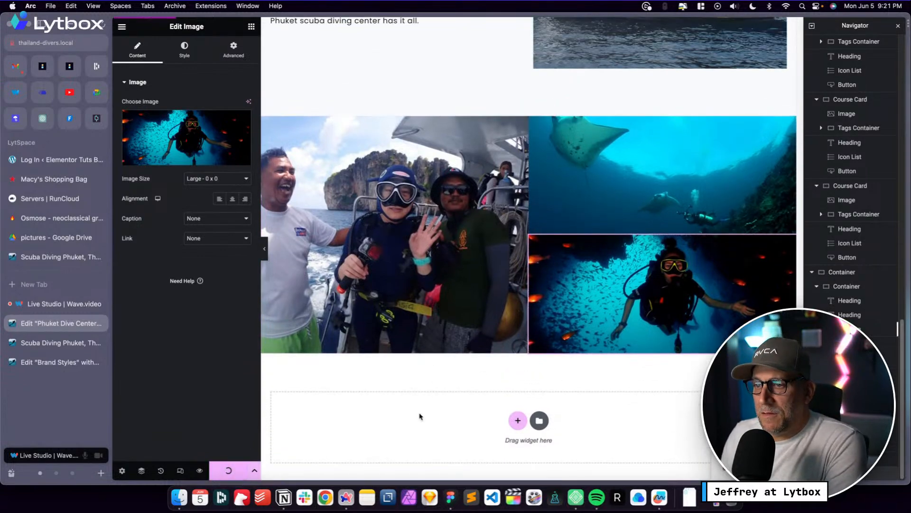
Switch to the Thailand Dive WF board in Freeform and examine which section follows the gallery, then return to the Elementor page in Arc
scroll(436, 402, down, 1)
scroll(436, 403, down, 2)
key(ctrl+Left)
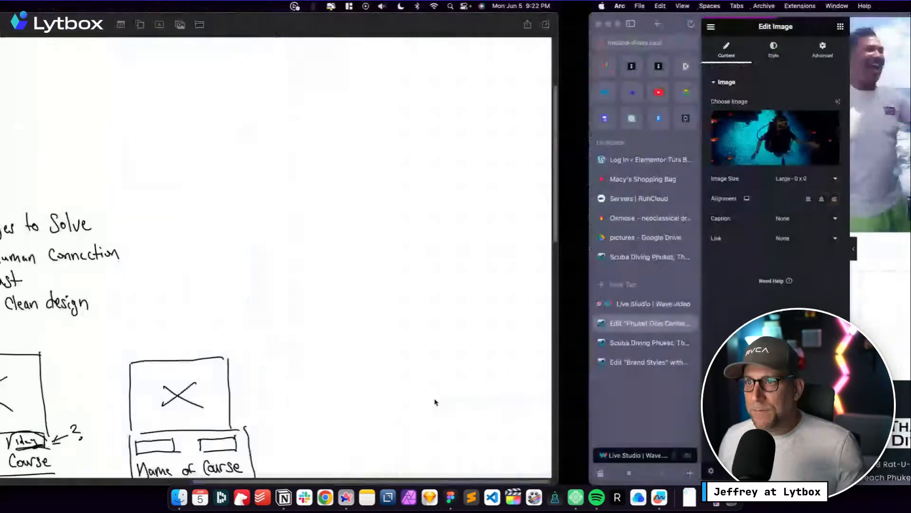
scroll(415, 364, left, 10)
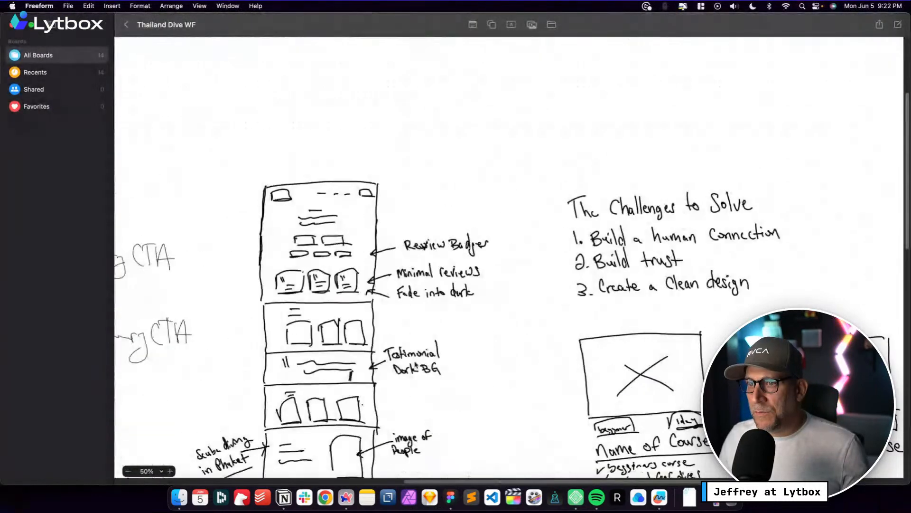
scroll(415, 365, down, 10)
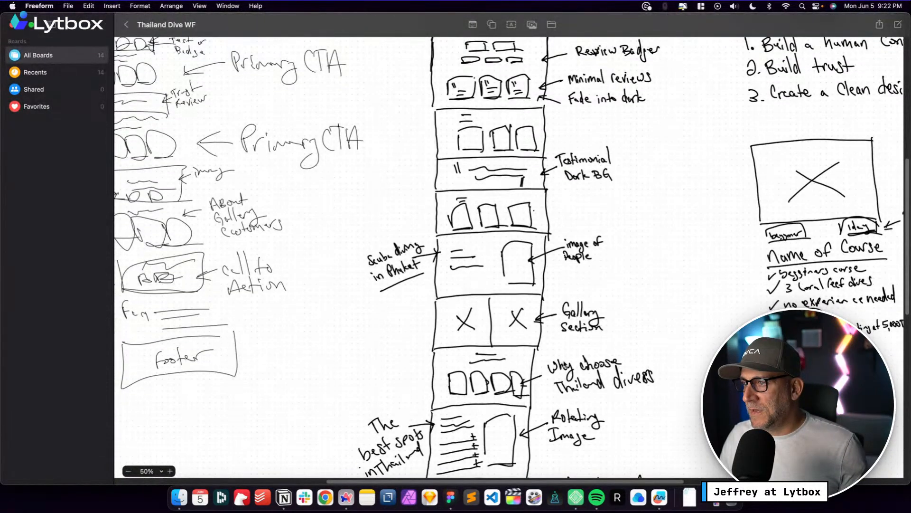
scroll(565, 363, right, 4)
scroll(565, 363, down, 3)
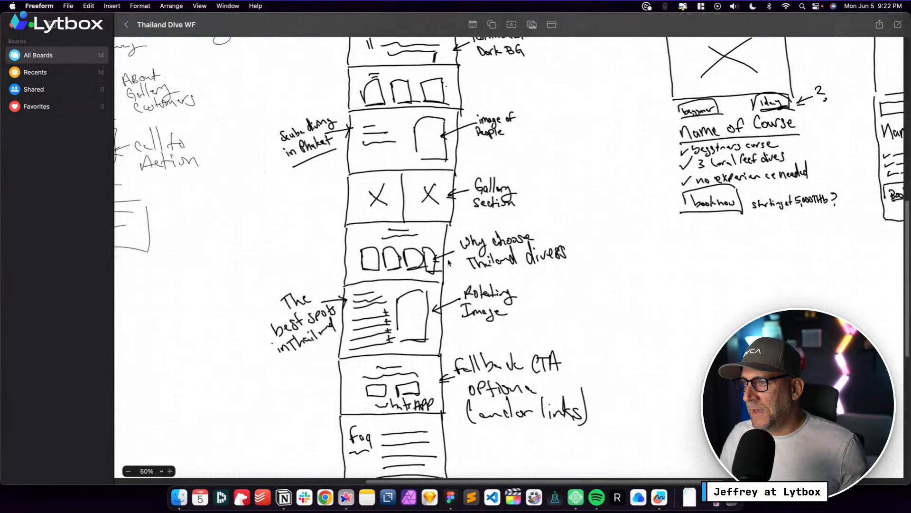
key(ctrl+Right)
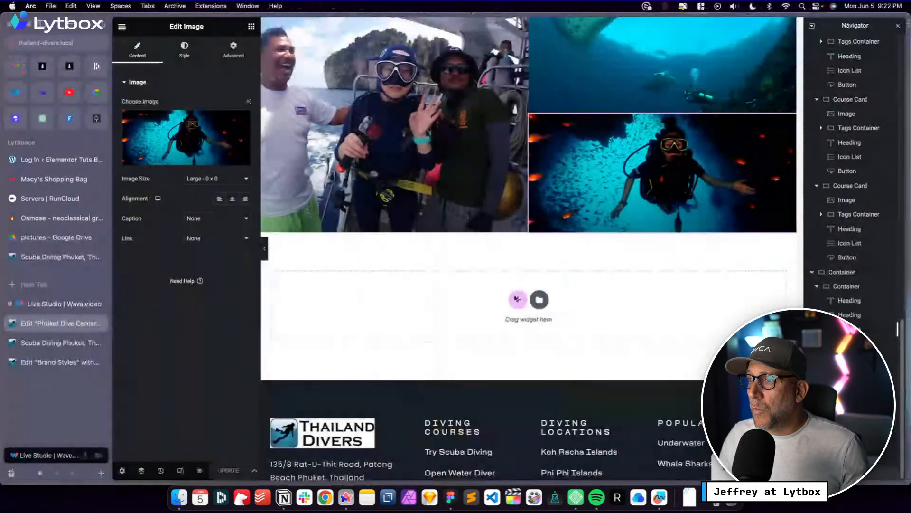
Duplicate the "Explore the Best Dive Spots in Thailand" heading section under the testimonial and move the copy below the image gallery
scroll(492, 321, up, 3)
scroll(490, 321, up, 10)
scroll(489, 272, down, 5)
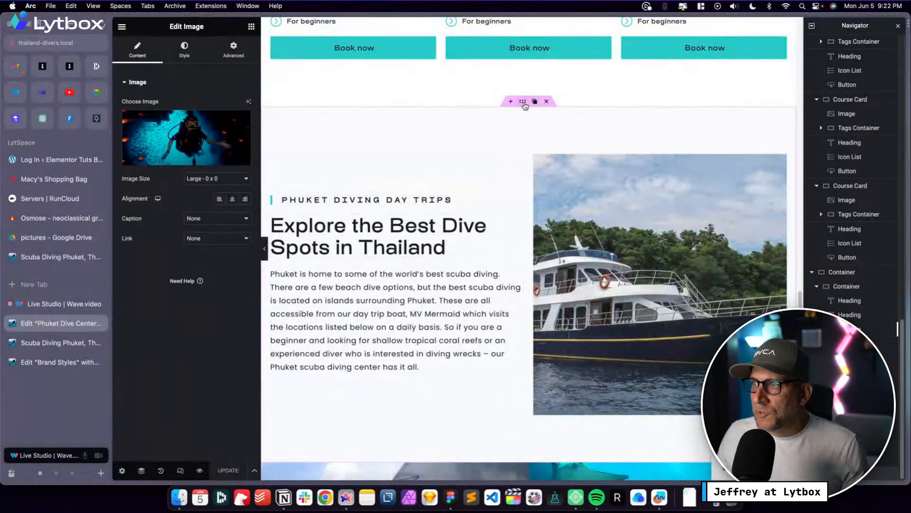
click(522, 102)
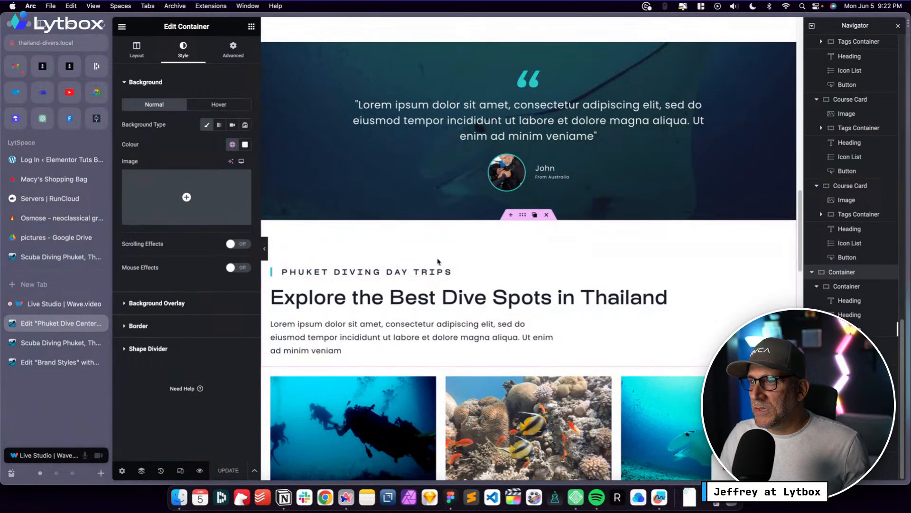
right_click(523, 215)
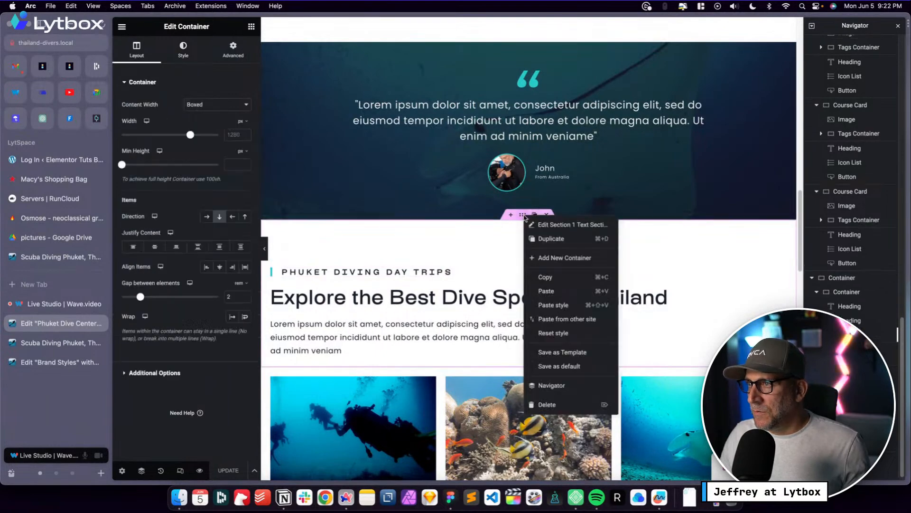
click(536, 241)
drag(523, 362, 556, 360)
scroll(546, 408, down, 5)
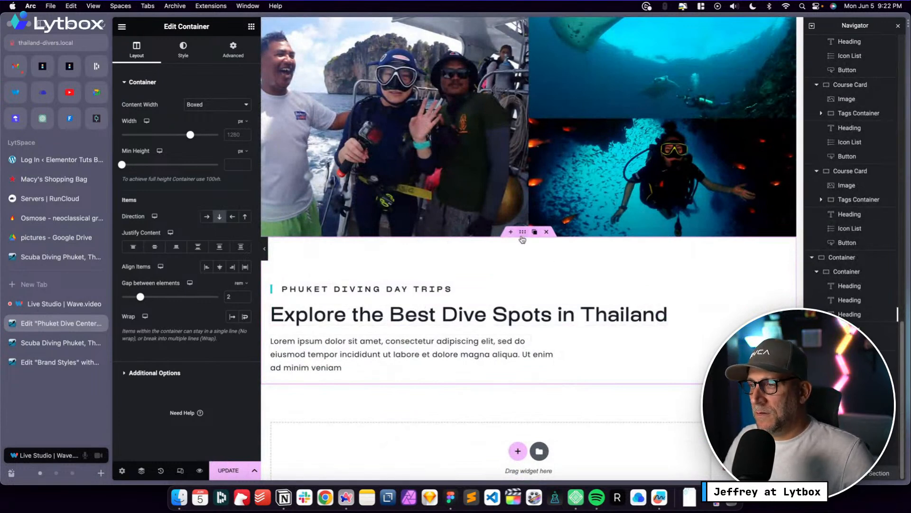
Change the duplicated section's main heading to "Why Choose Thailand Divers?"
scroll(523, 239, down, 1)
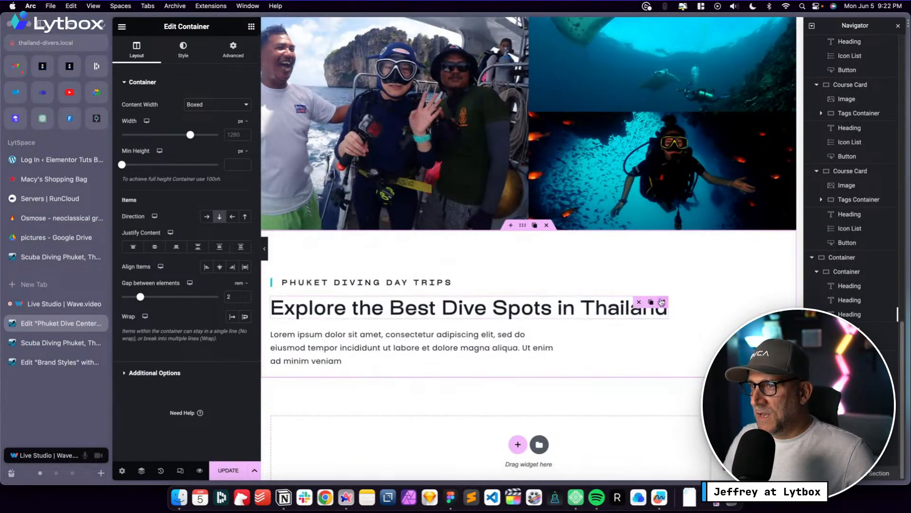
click(661, 300)
drag(225, 116, 159, 105)
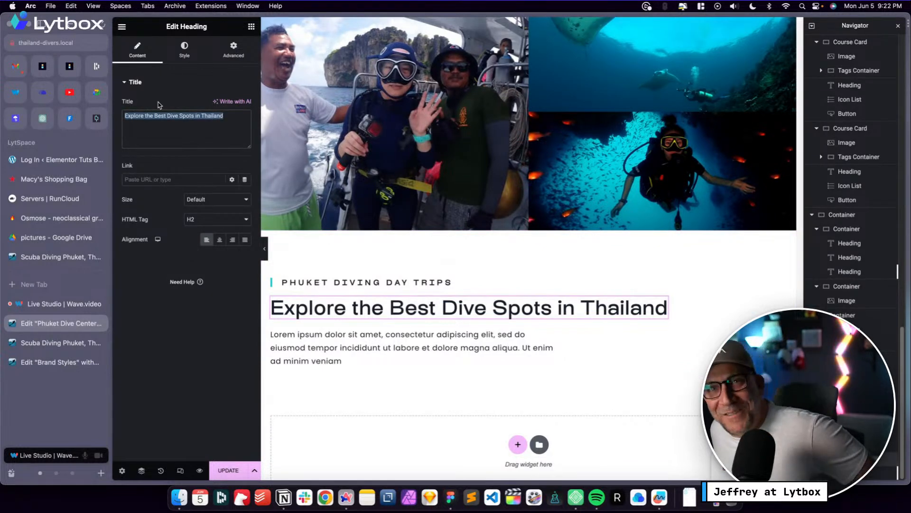
text(Why)
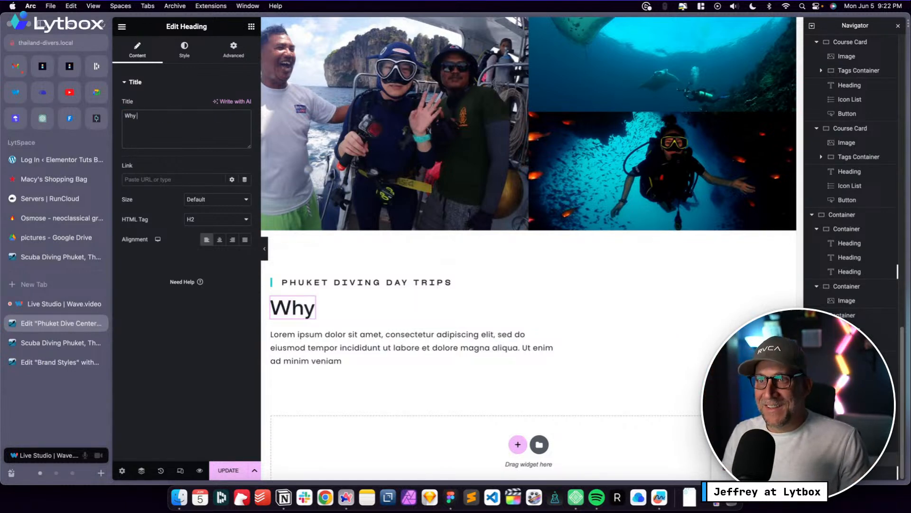
text( Choose )
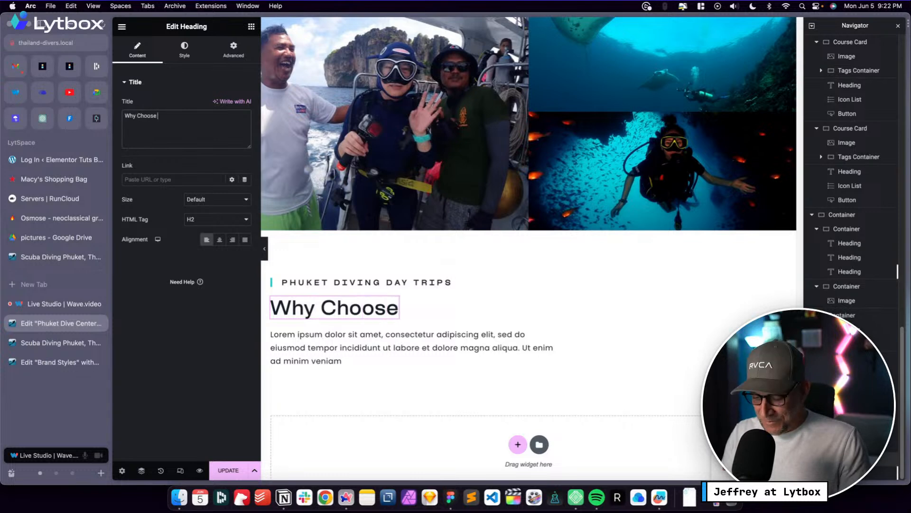
text(Thailand Dive)
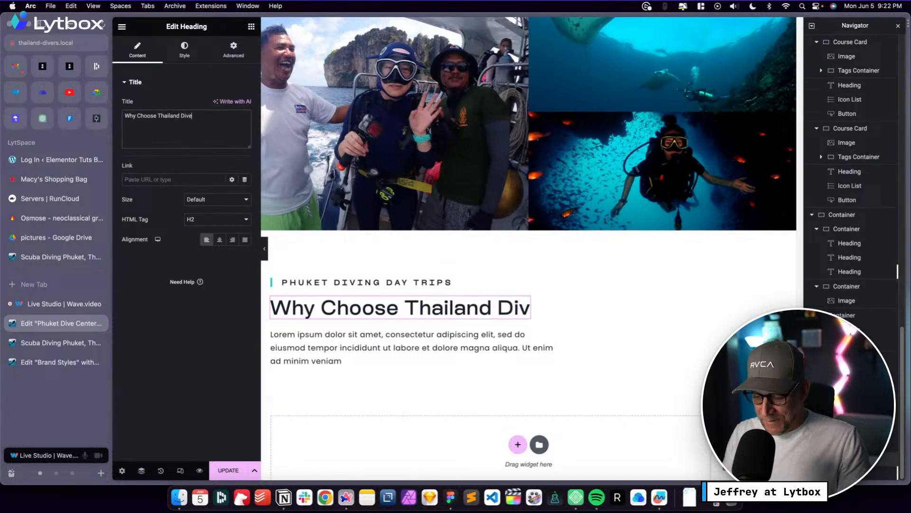
text(rs?)
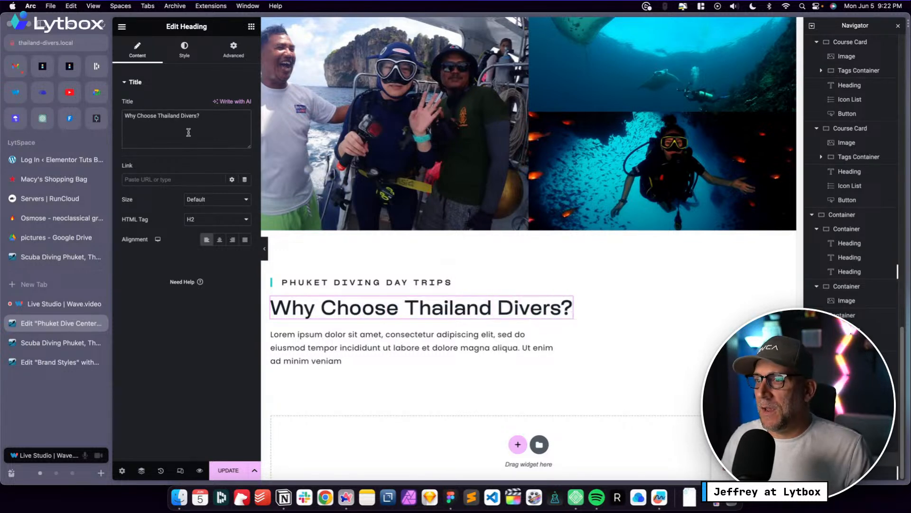
Add an empty row-direction container below the "Why Choose Thailand Divers?" heading section
scroll(535, 327, down, 3)
click(518, 371)
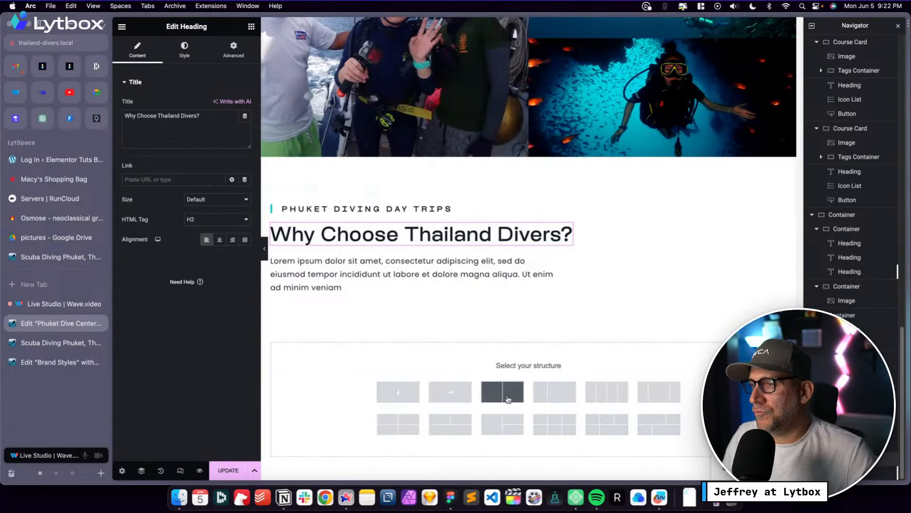
click(449, 392)
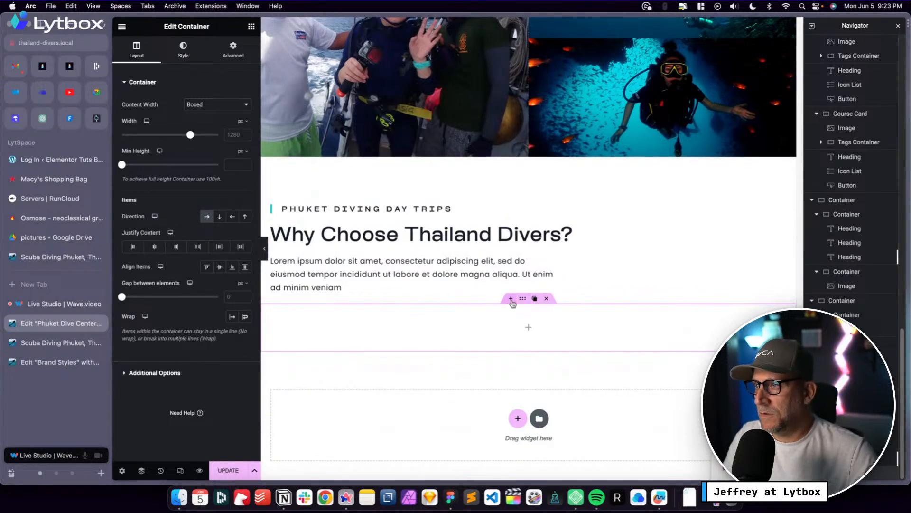
Set the new container's padding in rem to 2 top, 2 right, 10 bottom and 2 left
click(233, 51)
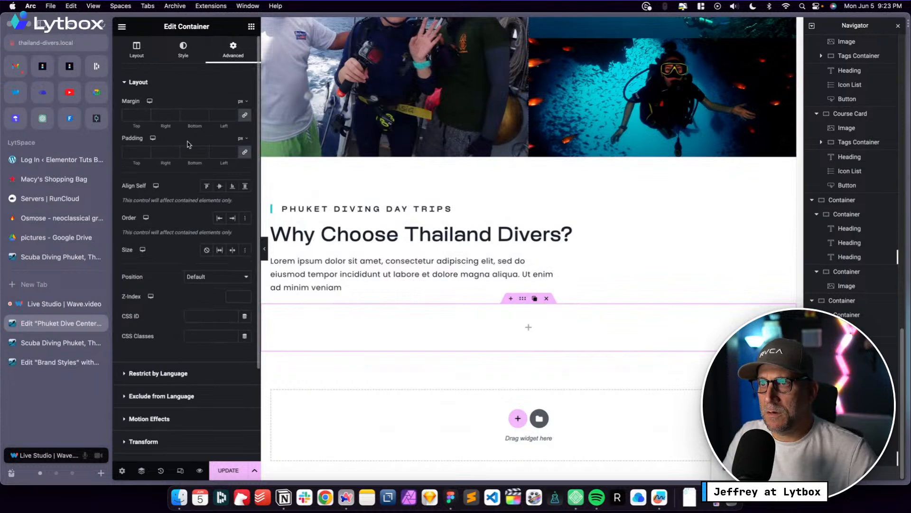
click(241, 138)
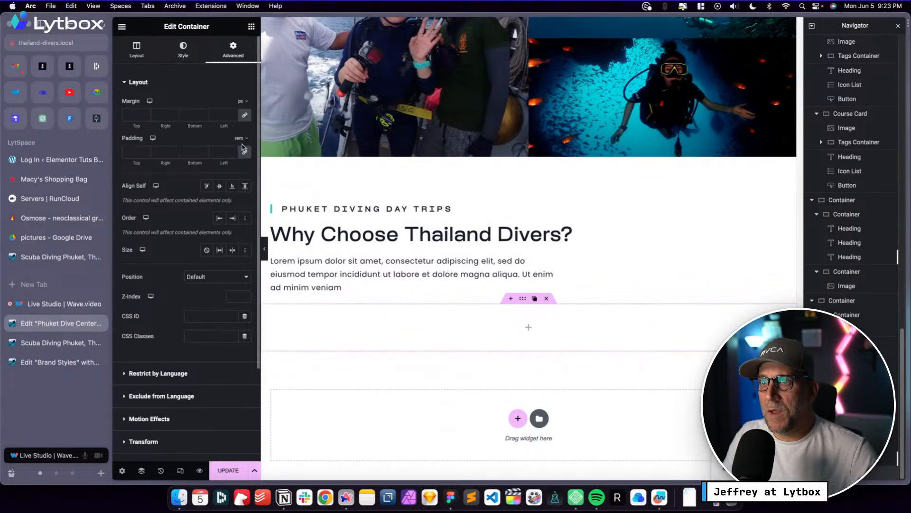
click(242, 181)
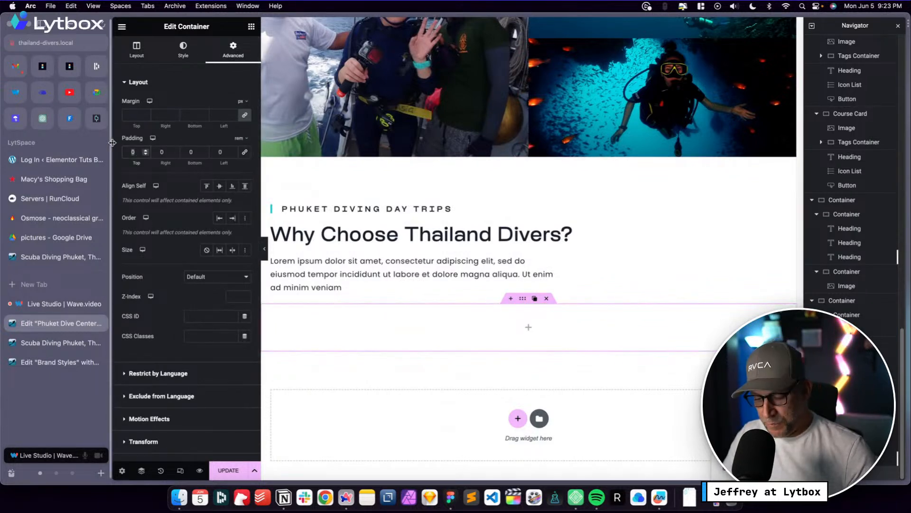
text(2)
drag(167, 152, 153, 147)
text(2)
key(Tab)
key(Tab)
text(2)
click(193, 153)
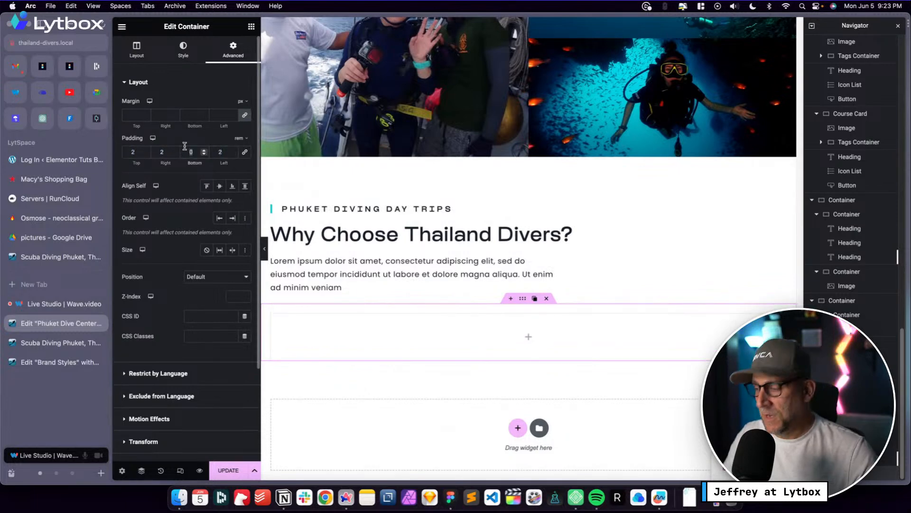
text(10)
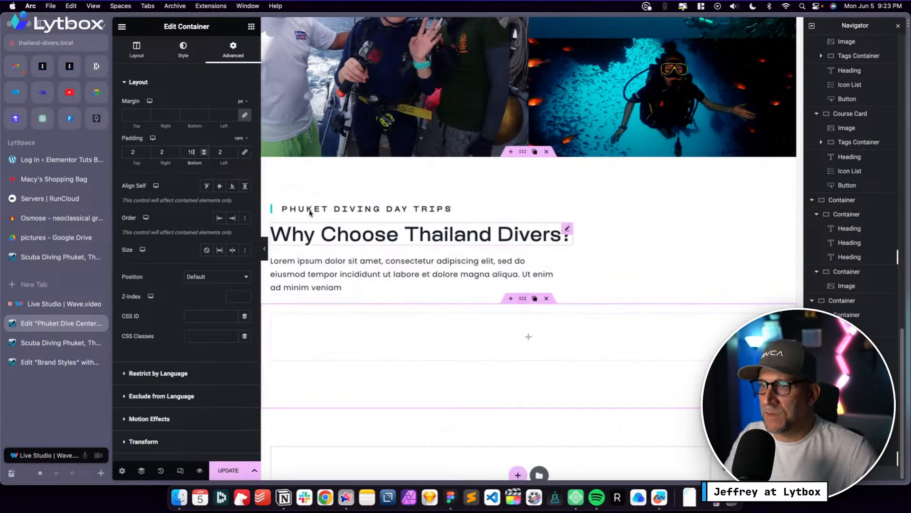
Place an inner container in the new row container and duplicate it twice to form three columns
click(251, 27)
drag(152, 199, 349, 332)
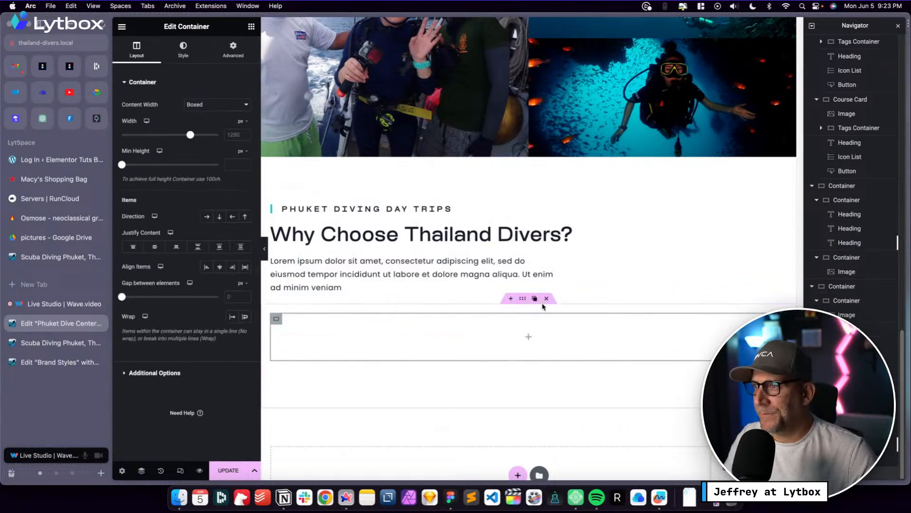
click(524, 301)
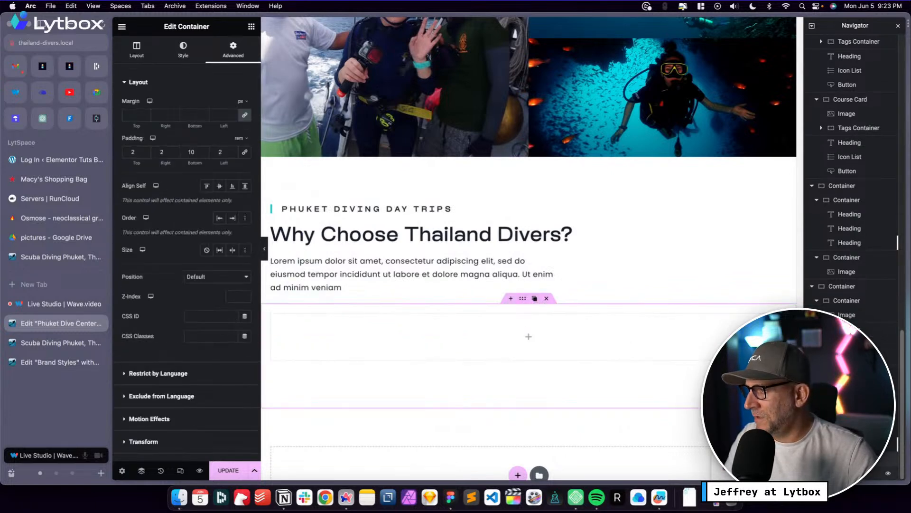
click(817, 459)
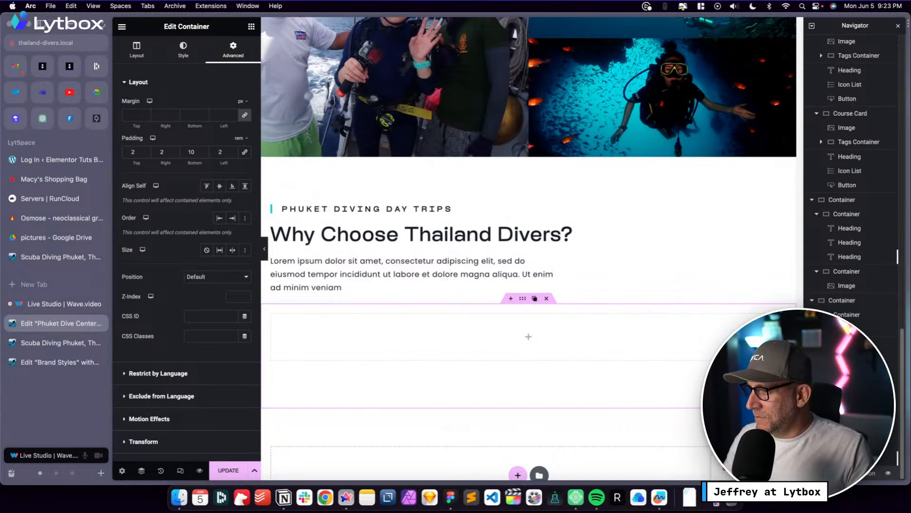
scroll(854, 171, down, 1)
click(847, 473)
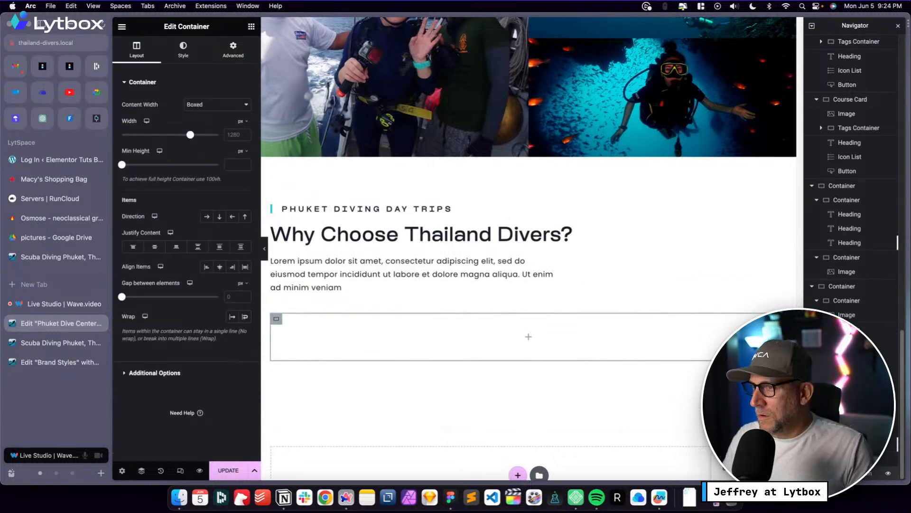
right_click(817, 301)
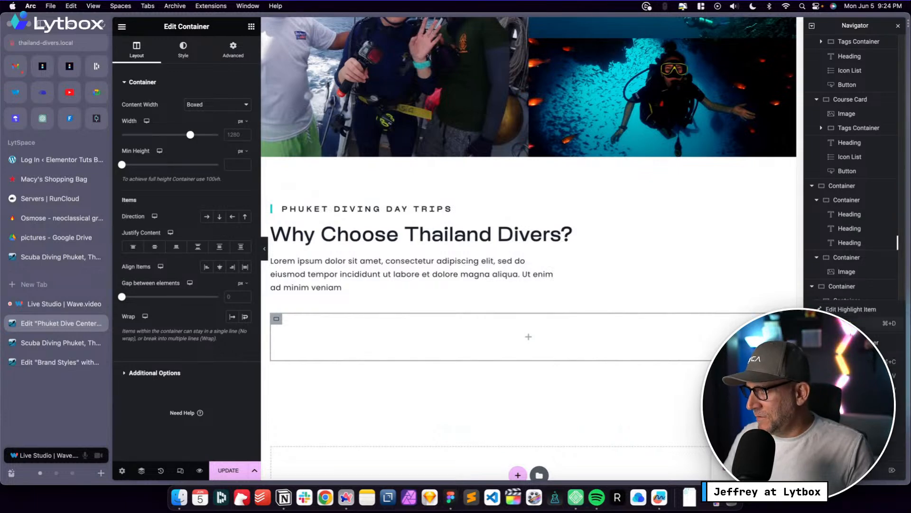
click(847, 323)
right_click(847, 473)
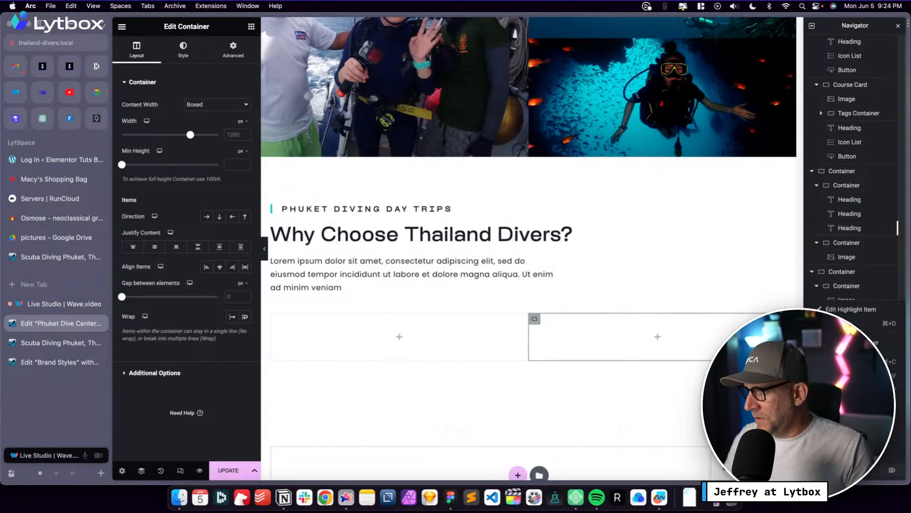
click(847, 323)
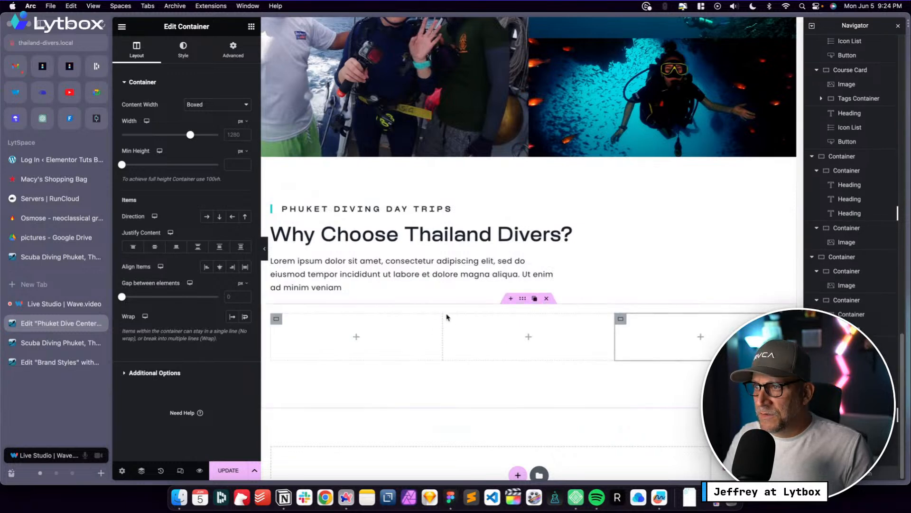
Set the gap between elements of the outer row container to 2 rem
click(525, 301)
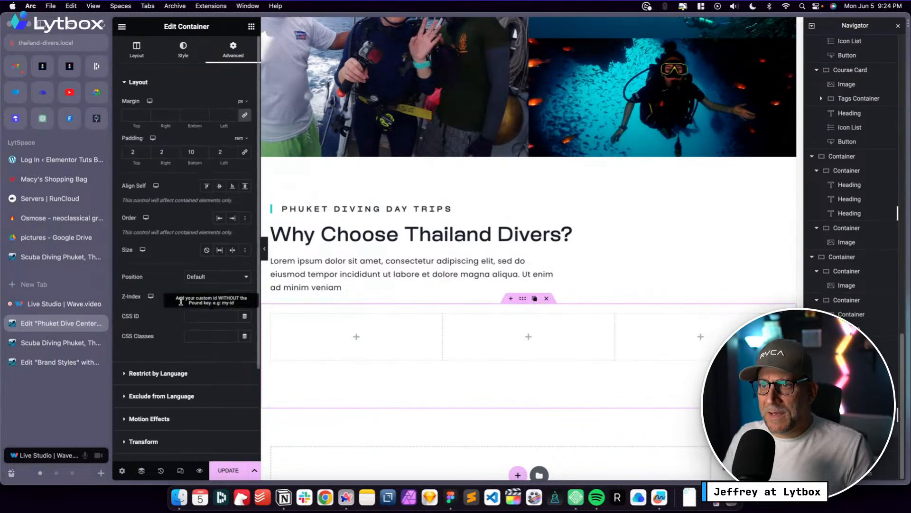
click(136, 52)
mouse_move(241, 285)
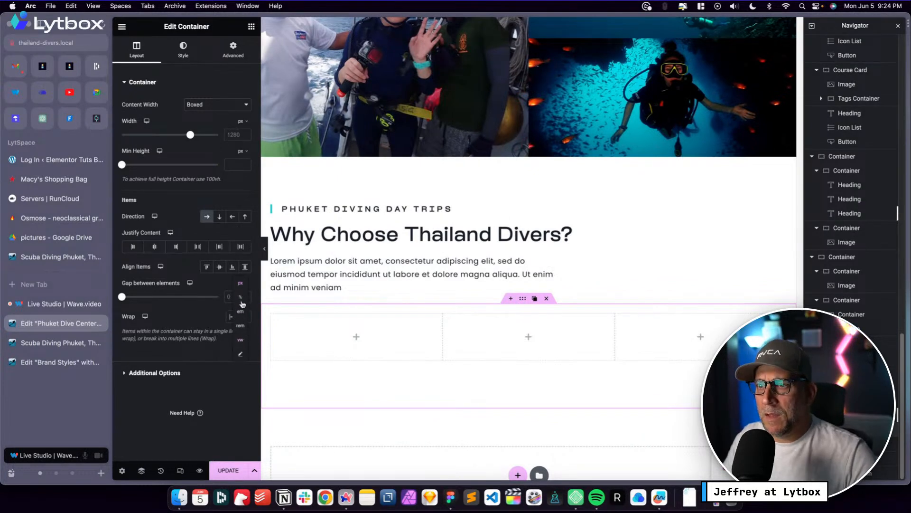
click(240, 326)
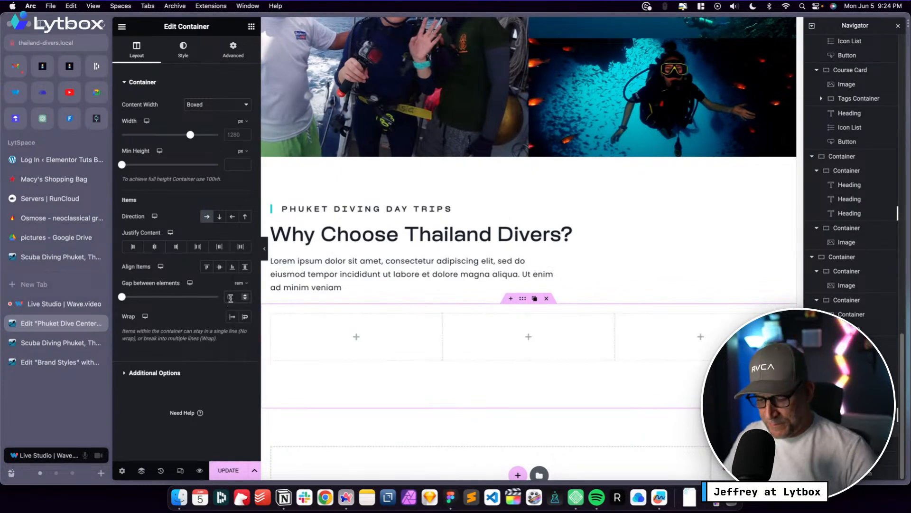
click(231, 298)
text(2)
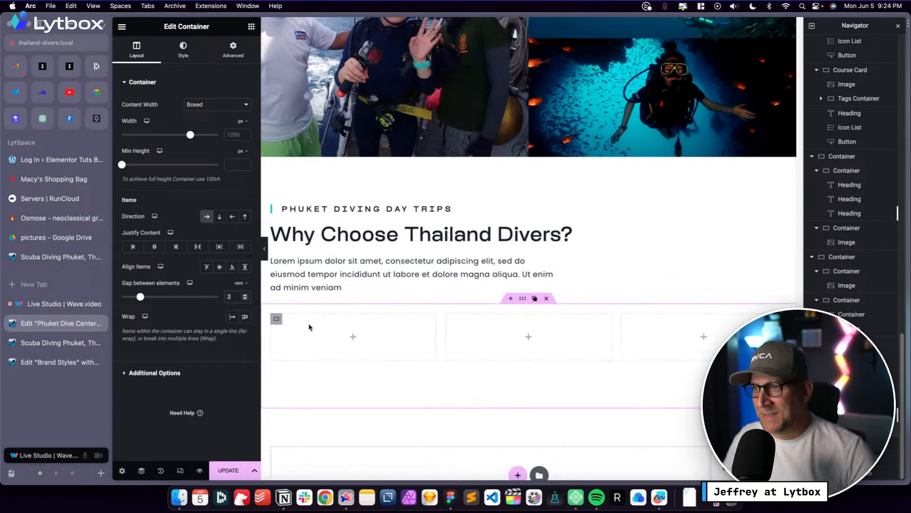
Switch to the Thailand Dive WF board in Freeform, examine the "Why choose Thailand Divers" section sketch, and return to Elementor in Arc
click(353, 337)
key(ctrl+Left)
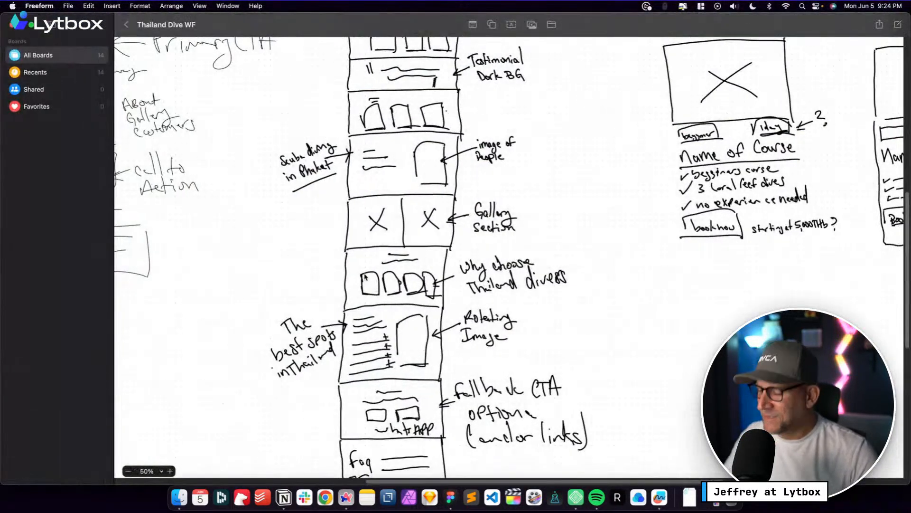
key(ctrl+Right)
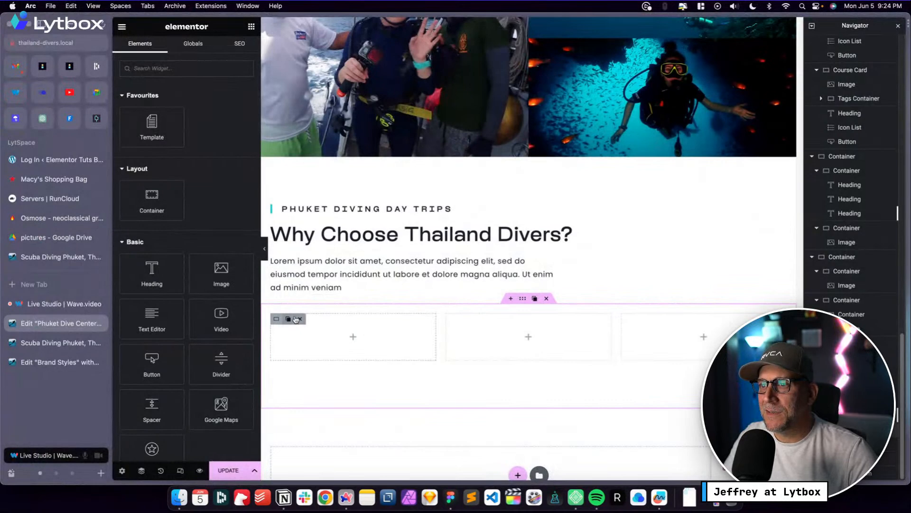
Delete the three inner containers from the row container
click(300, 319)
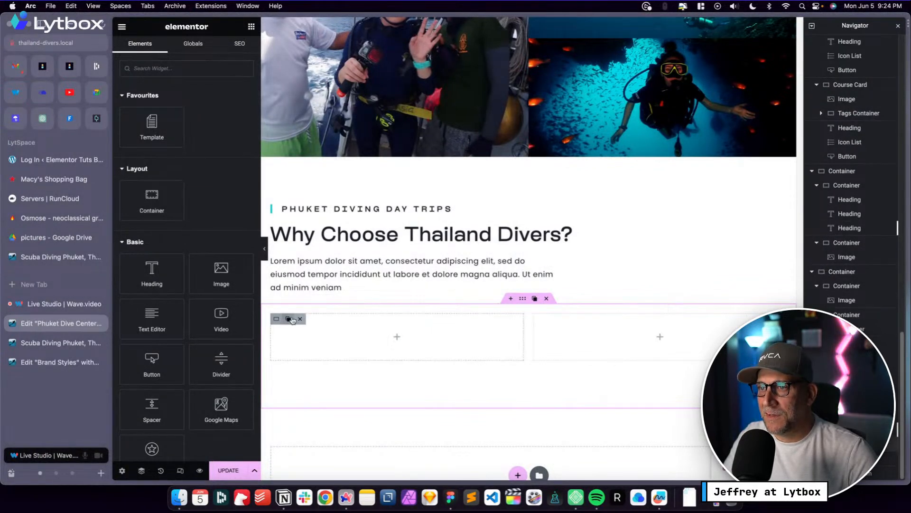
click(301, 319)
click(301, 319)
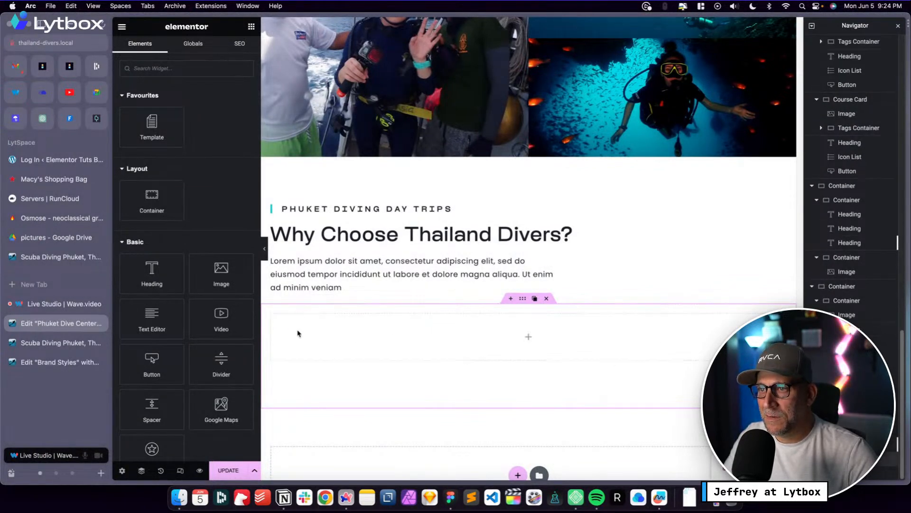
Search the widgets for "icon" and place an Icon Box in the empty row container below the heading
click(522, 298)
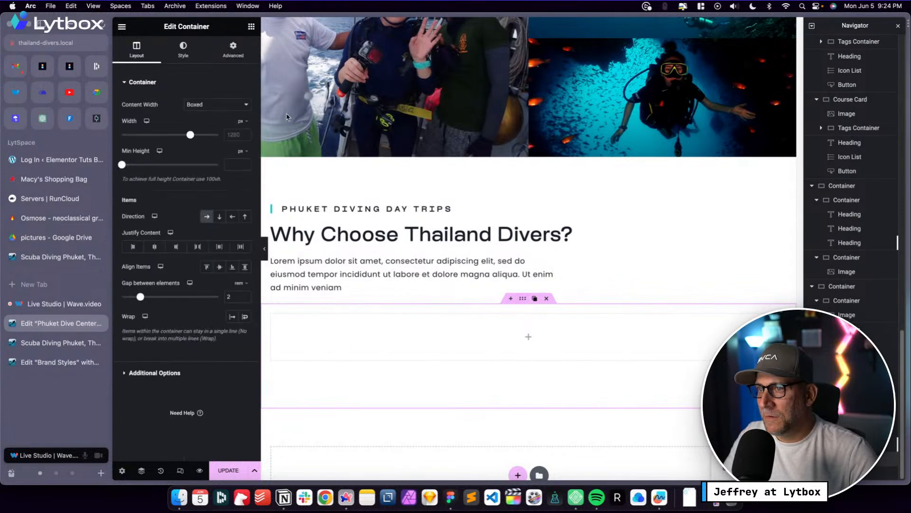
click(250, 27)
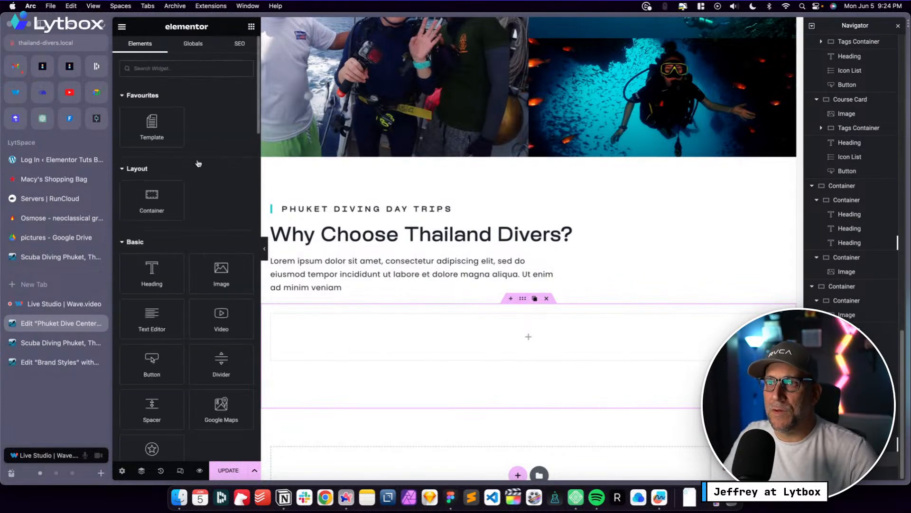
text(icon)
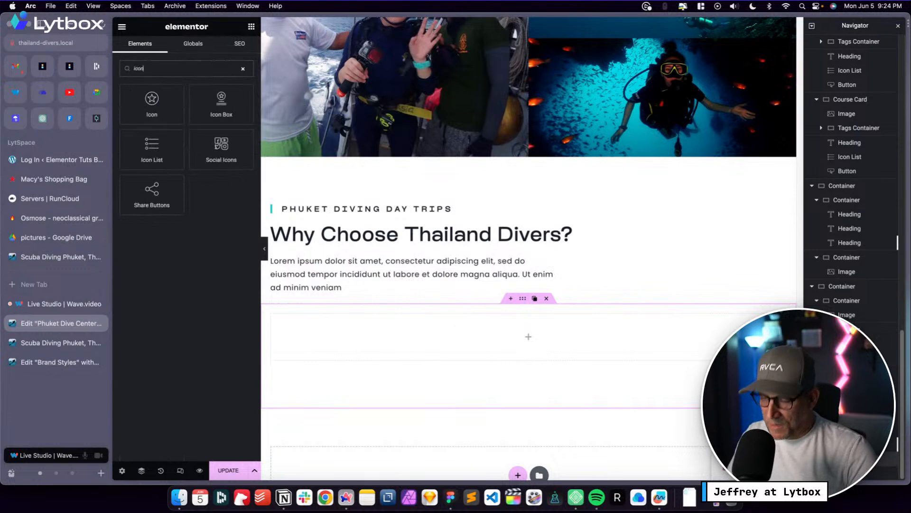
drag(221, 102, 403, 337)
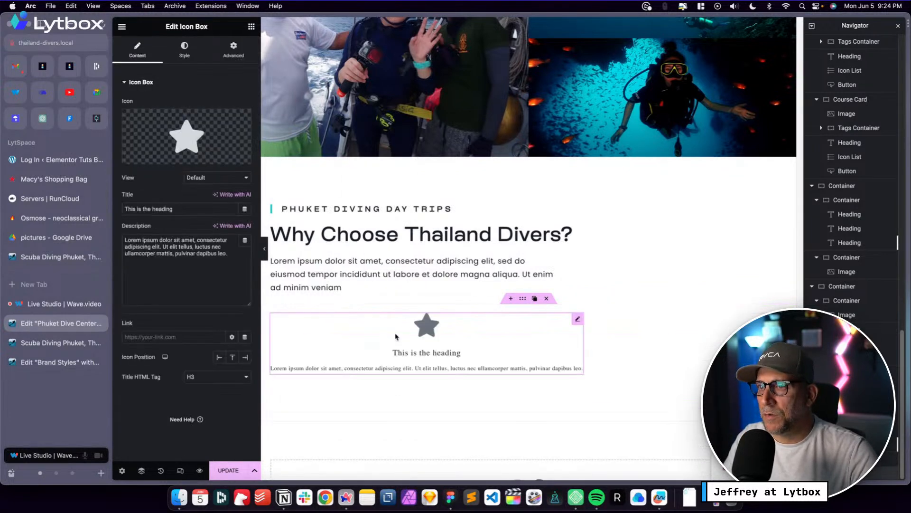
Give the icon box a custom width of 33.33%
click(234, 49)
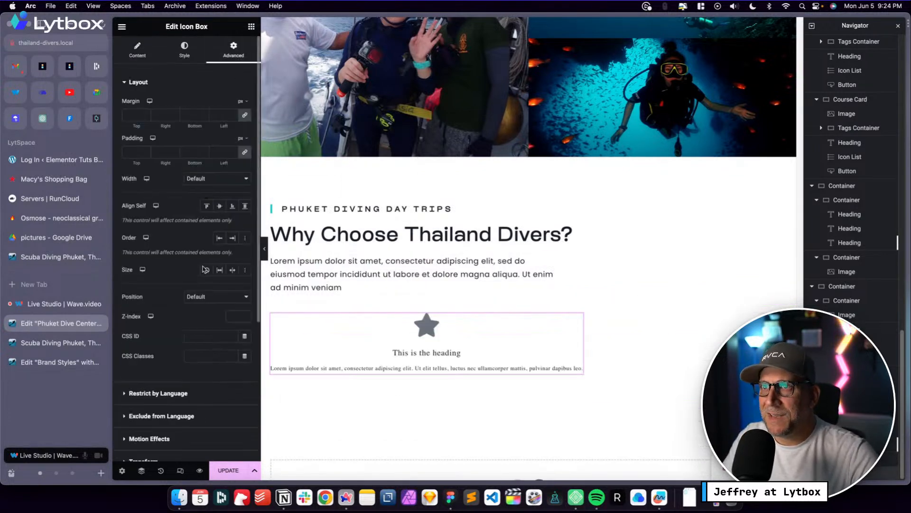
click(220, 180)
click(214, 210)
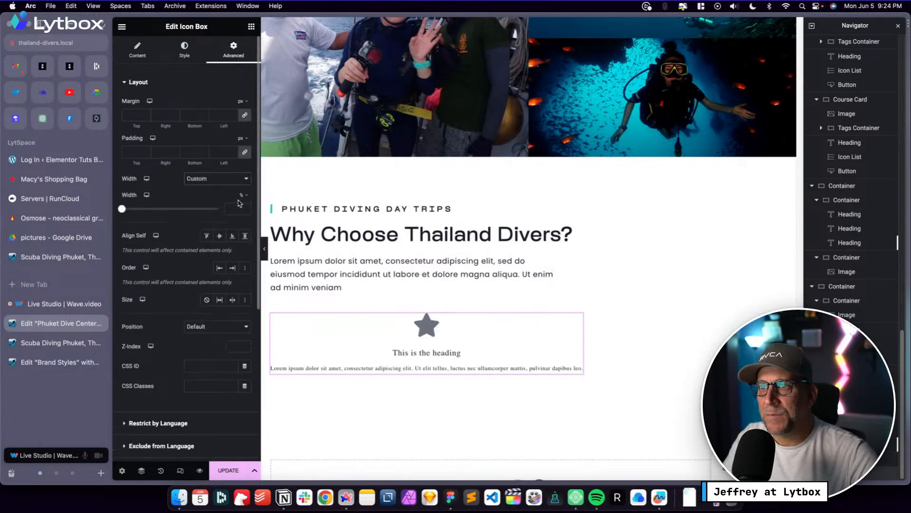
click(238, 207)
text(33)
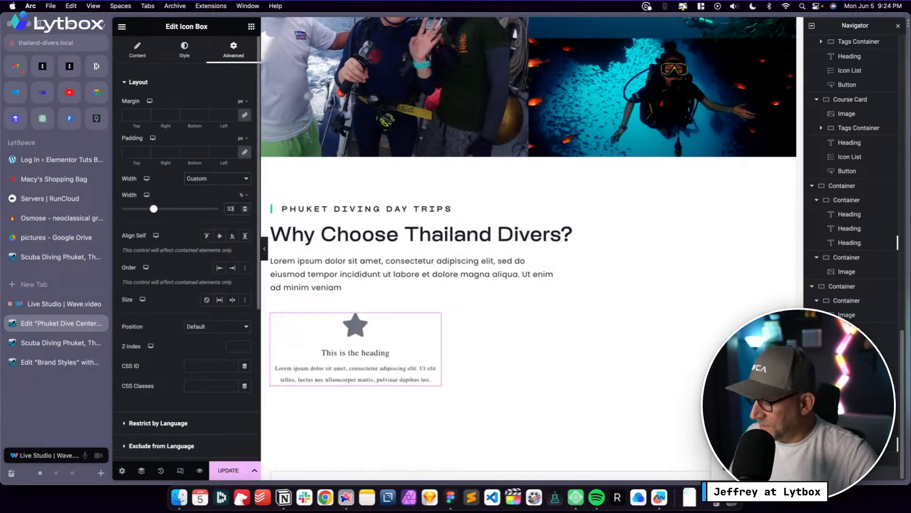
text(.33)
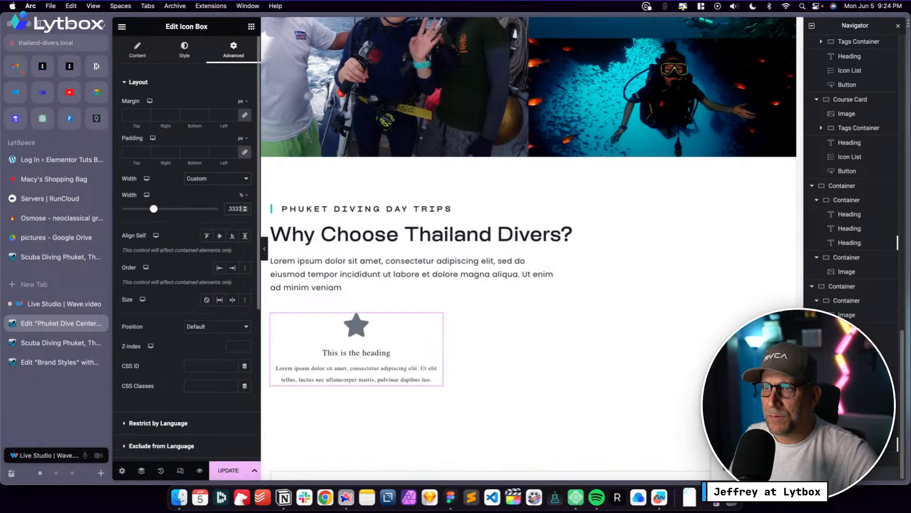
Duplicate the icon box twice to make a row of three
right_click(439, 318)
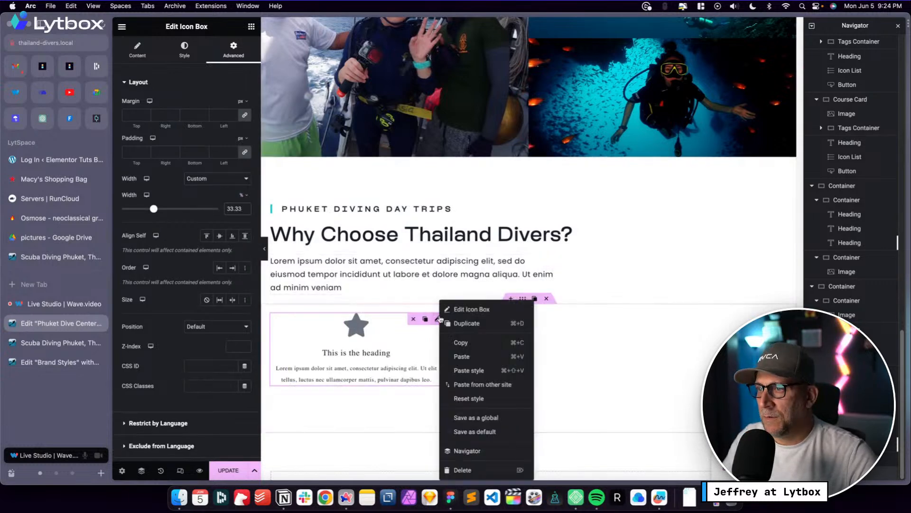
click(468, 323)
right_click(620, 316)
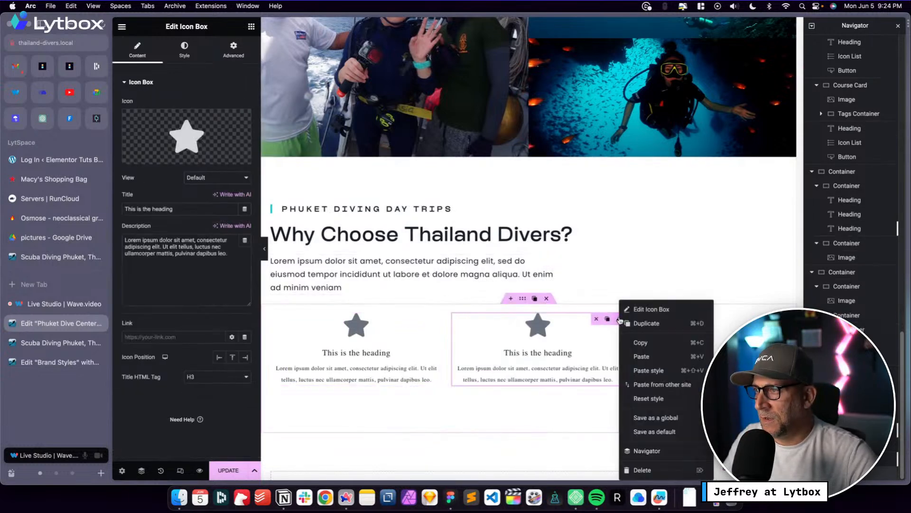
click(647, 326)
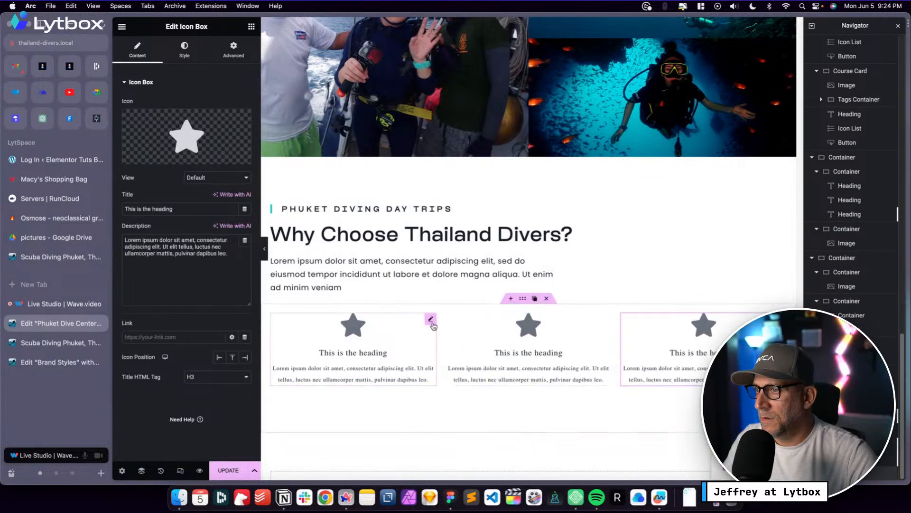
Switch the first icon box's padding unit to rem and set the padding to 2 on all sides
click(431, 317)
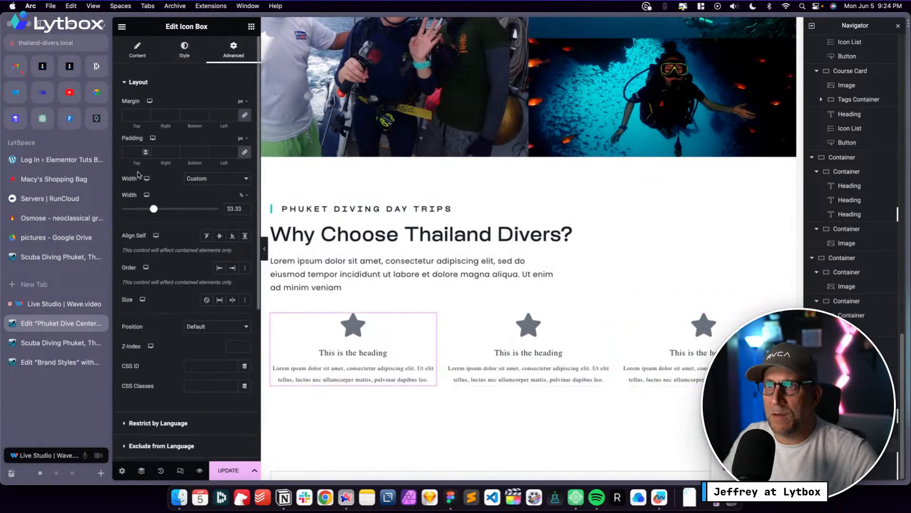
click(241, 139)
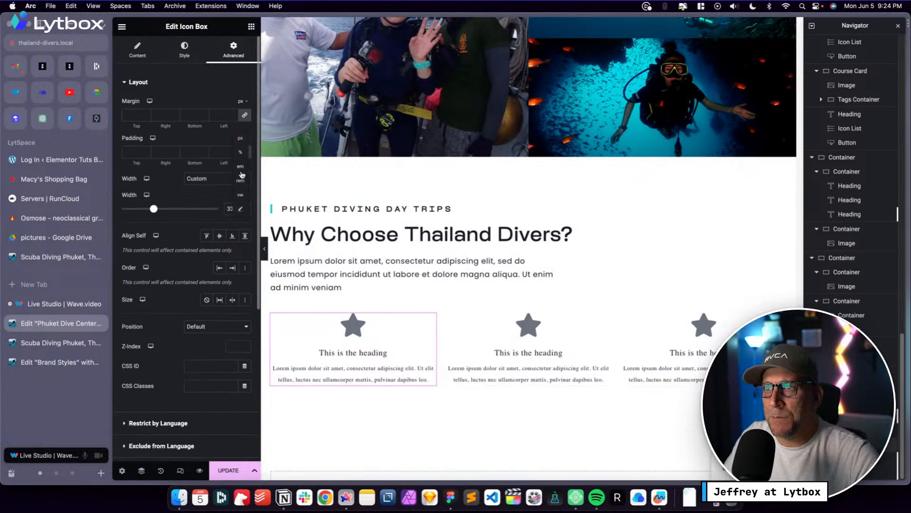
click(242, 182)
click(139, 152)
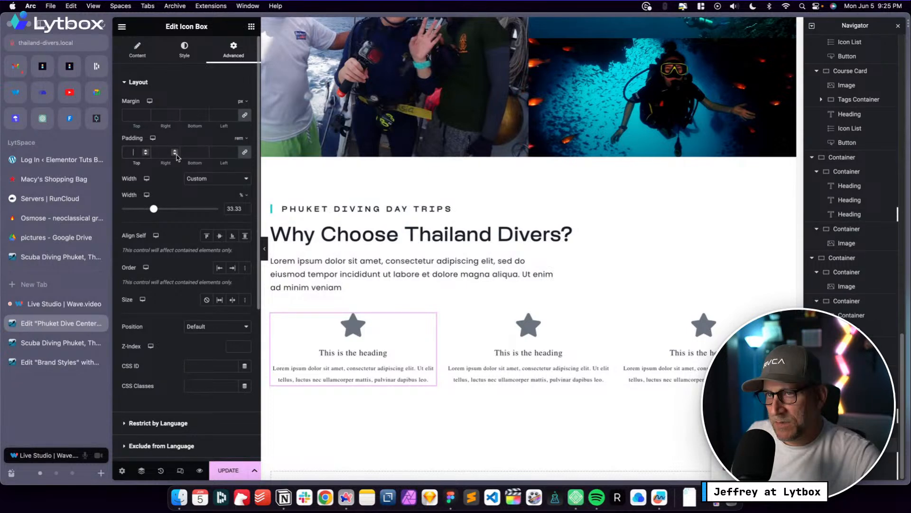
text(42)
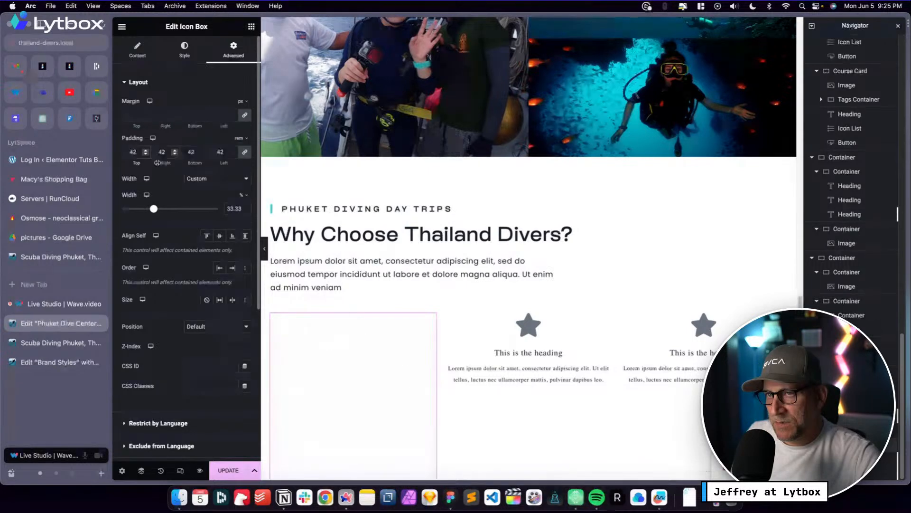
double_click(133, 151)
text(2)
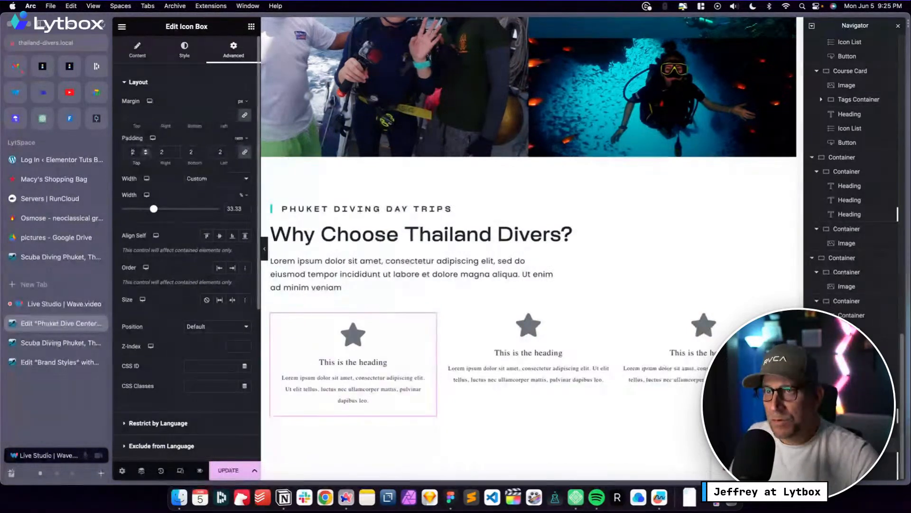
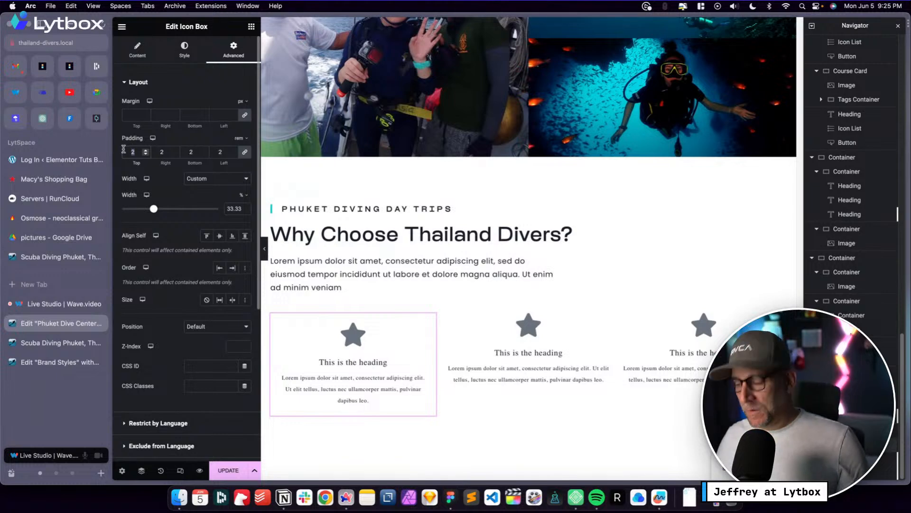
Try paddings of 2.2 rem and 42 rem on all sides of the first icon box
text(.2)
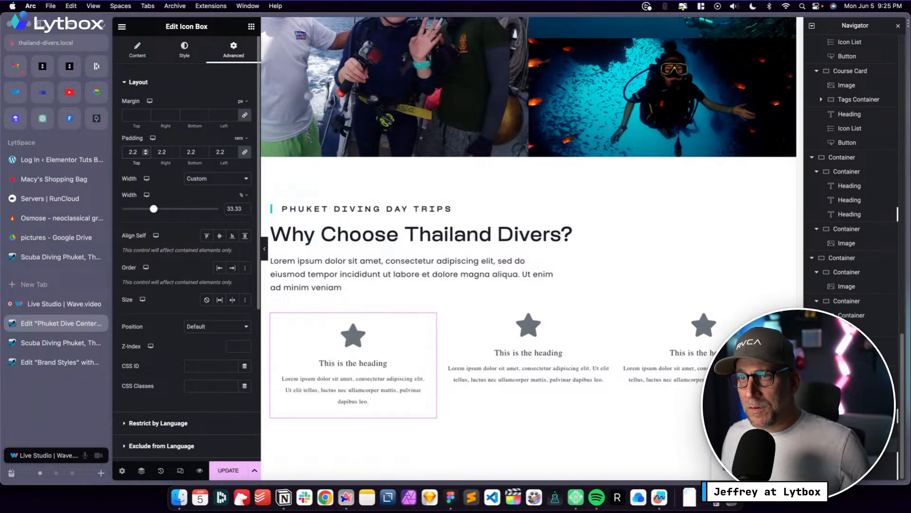
key(BackSpace)
key(BackSpace)
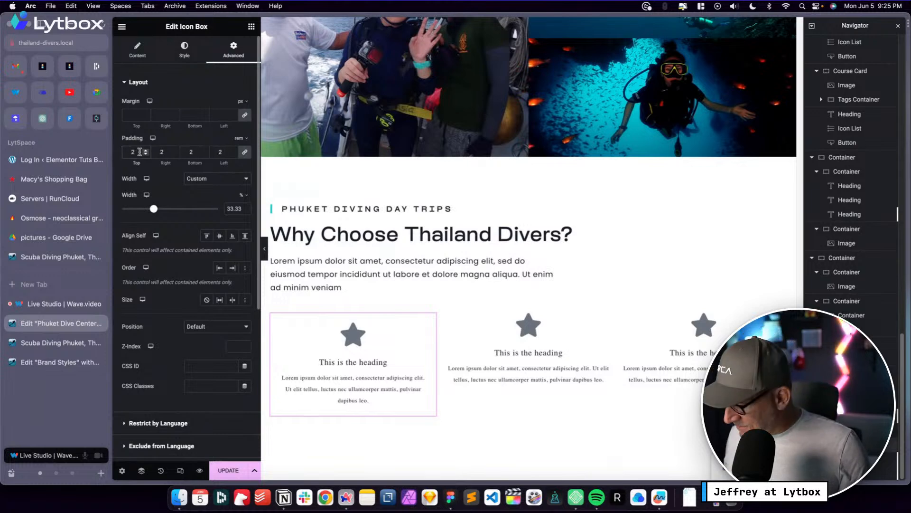
text(.)
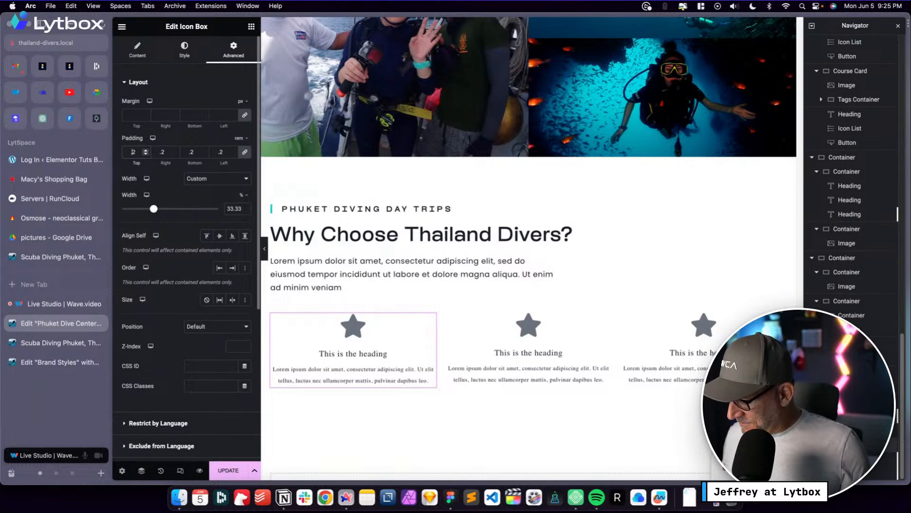
text(2)
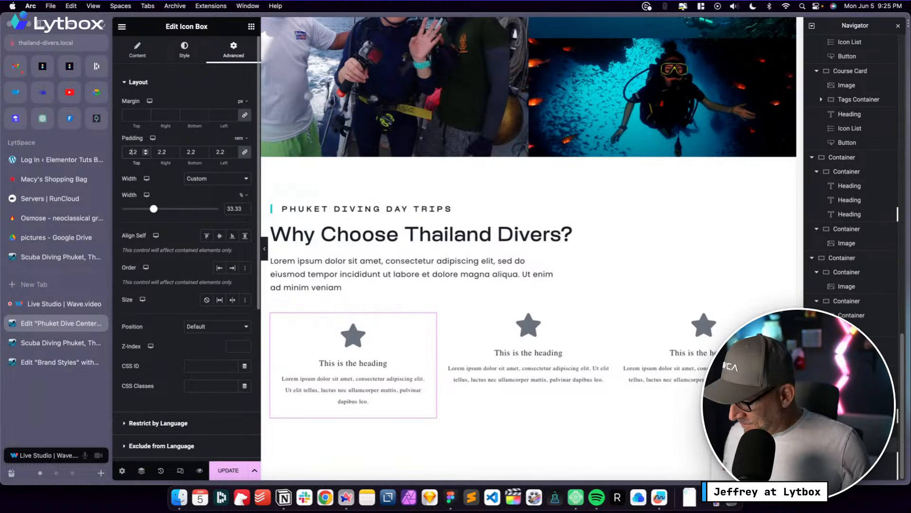
key(BackSpace)
key(BackSpace)
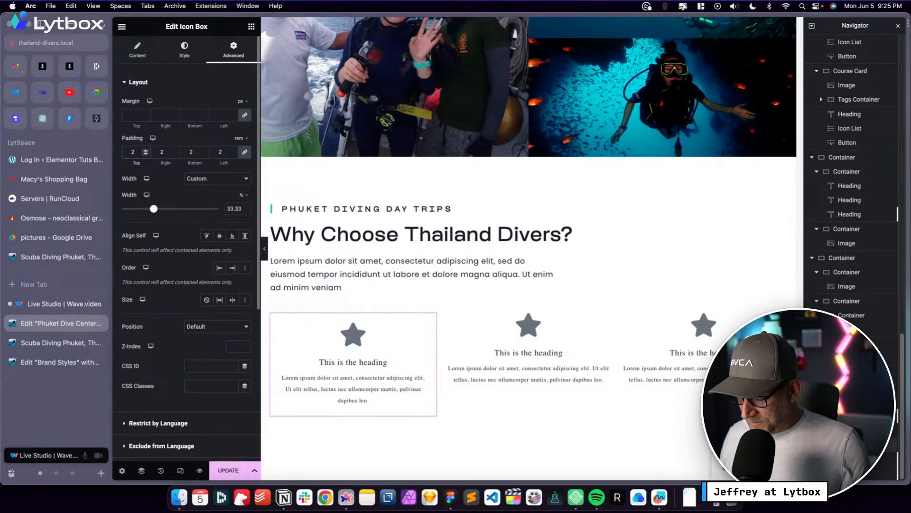
text(4)
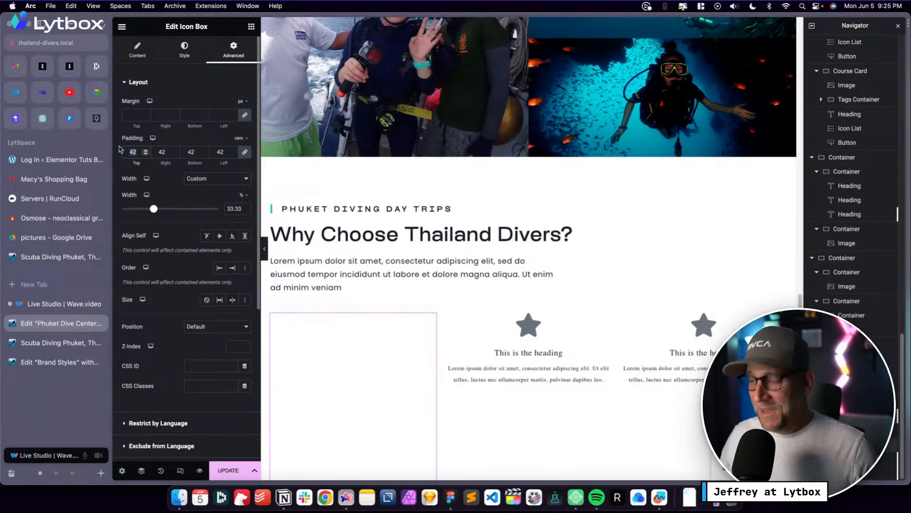
key(BackSpace)
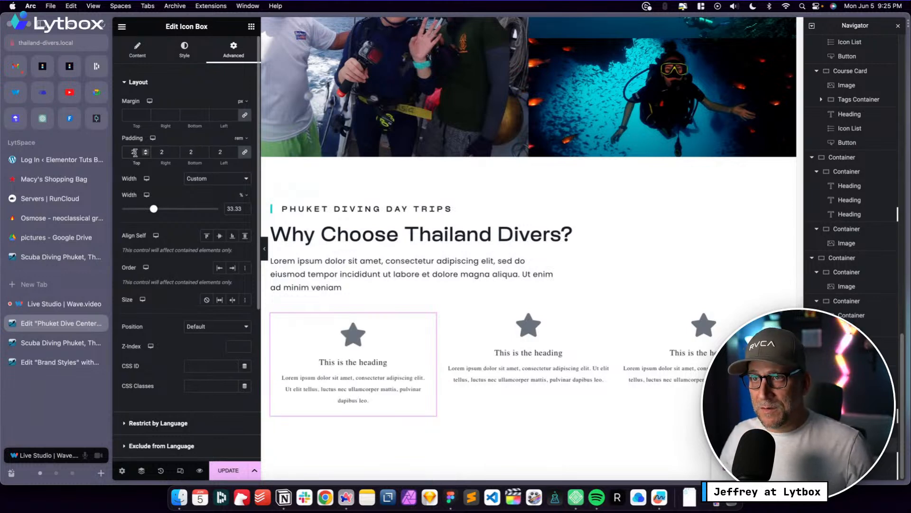
Set the first icon box's padding to 2.4 rem on all sides
text(4)
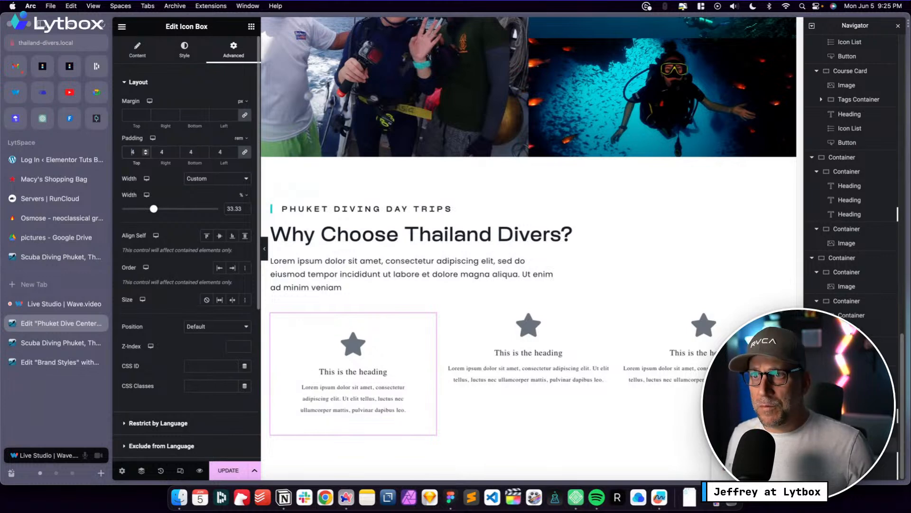
text(.2)
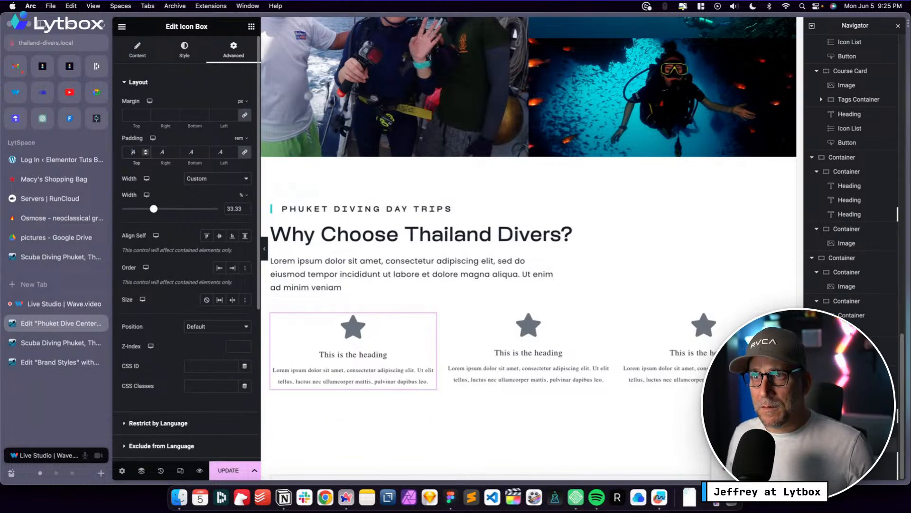
key(BackSpace)
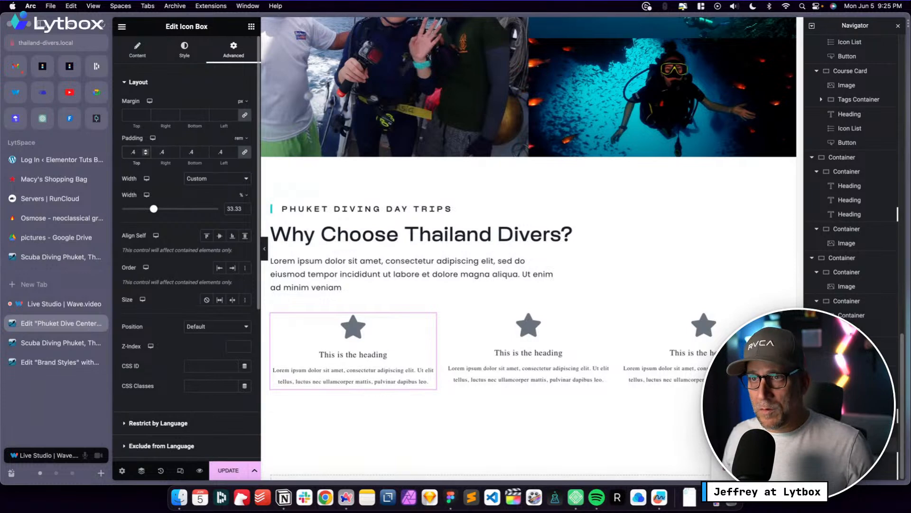
text(2)
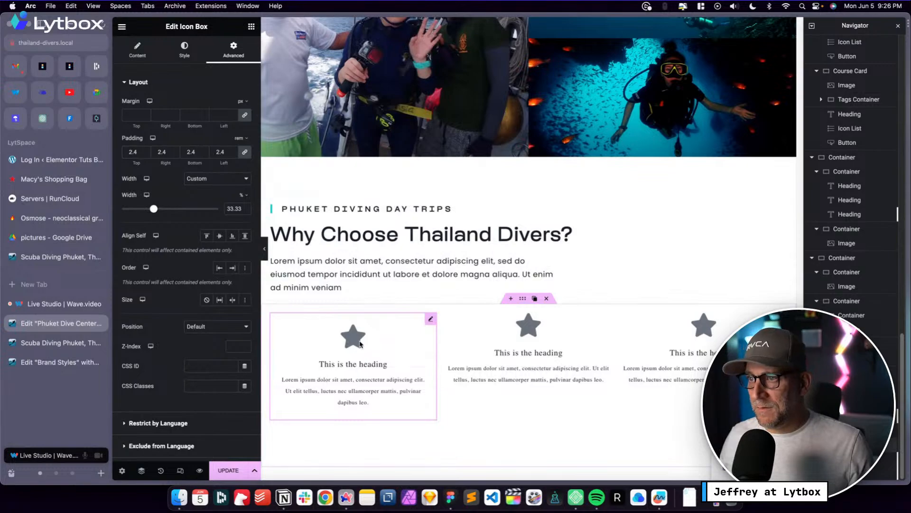
Switch to Figma and copy the outline Location pin from the Location group of the smartmoc icon set
key(ctrl+Right)
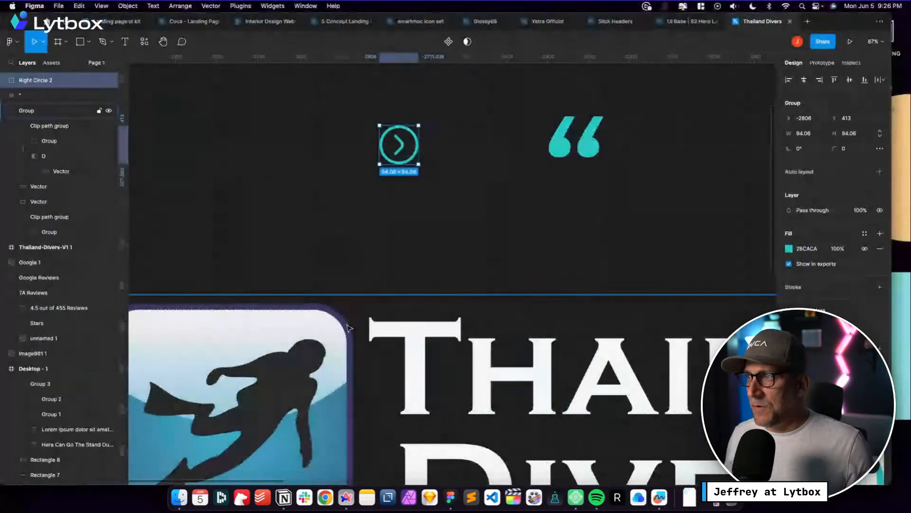
key(ctrl+Left)
key(ctrl+Right)
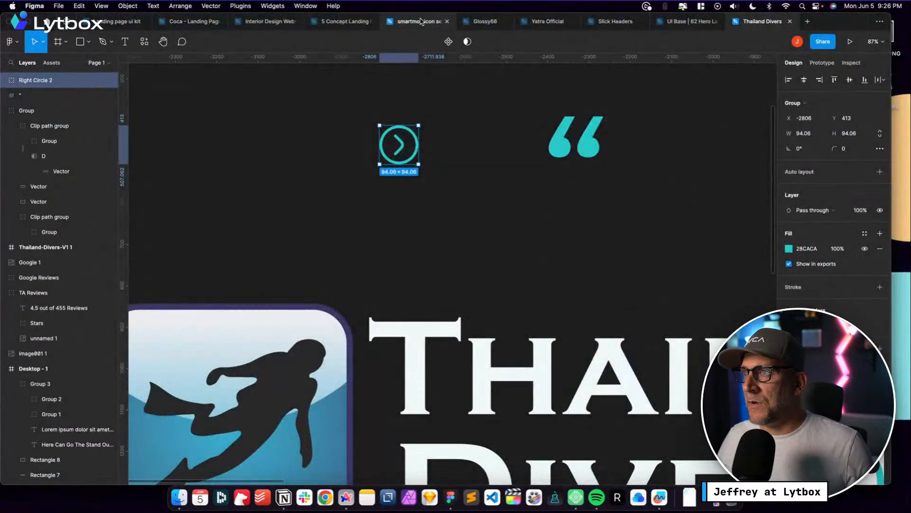
click(421, 21)
scroll(369, 365, down, 10)
scroll(369, 366, down, 3)
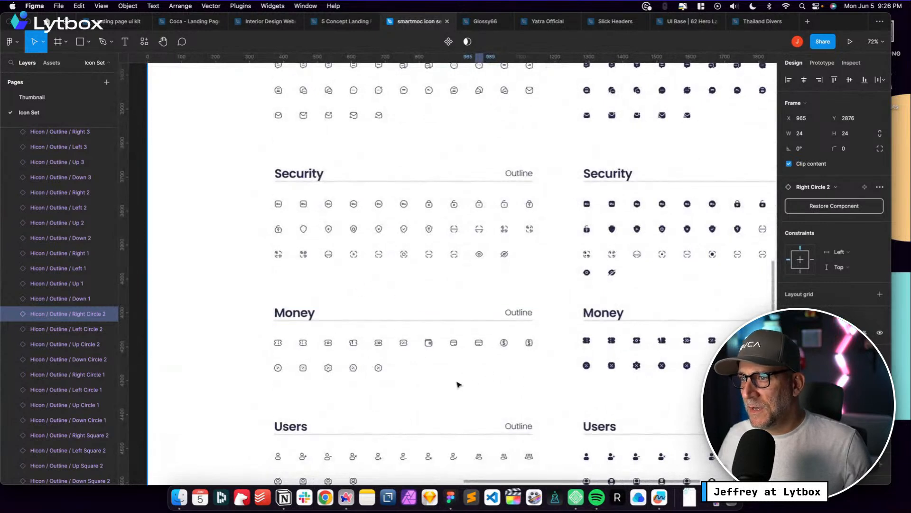
scroll(421, 387, down, 3)
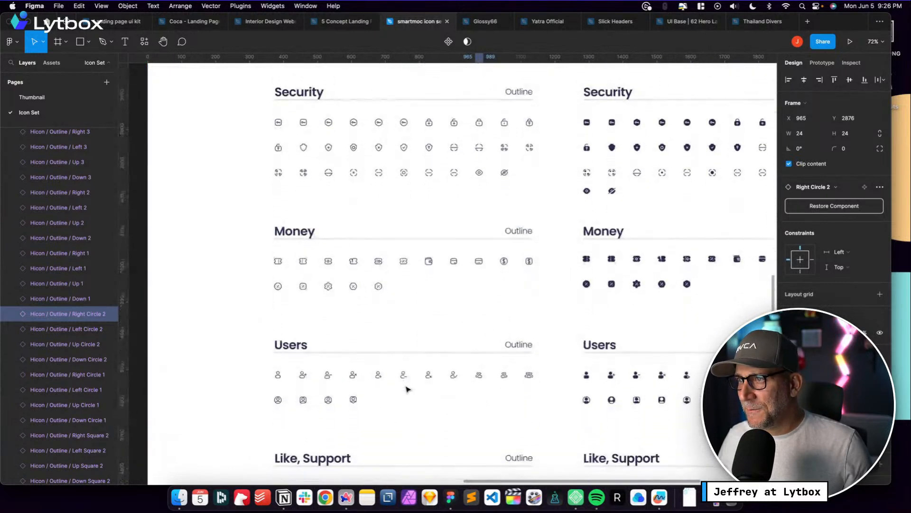
scroll(407, 391, down, 5)
scroll(408, 396, down, 1)
scroll(394, 393, down, 1)
scroll(390, 393, down, 5)
scroll(390, 393, down, 12)
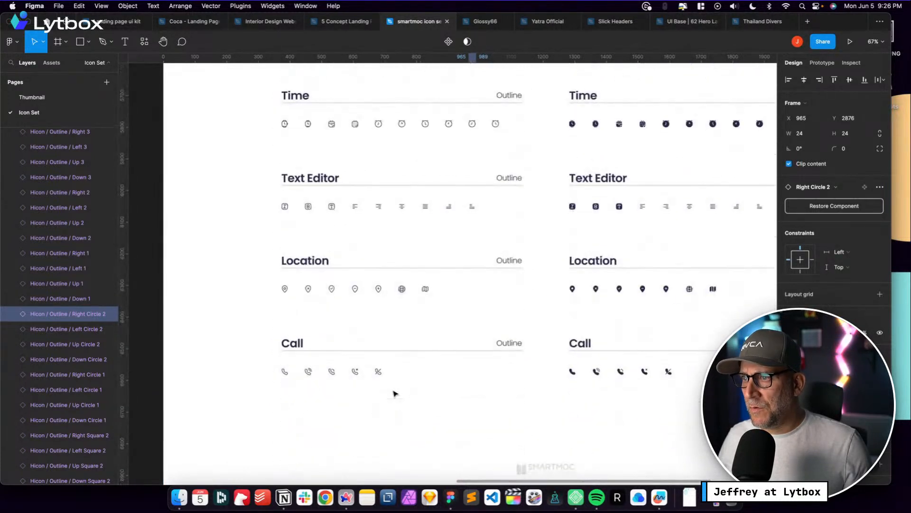
scroll(412, 393, up, 3)
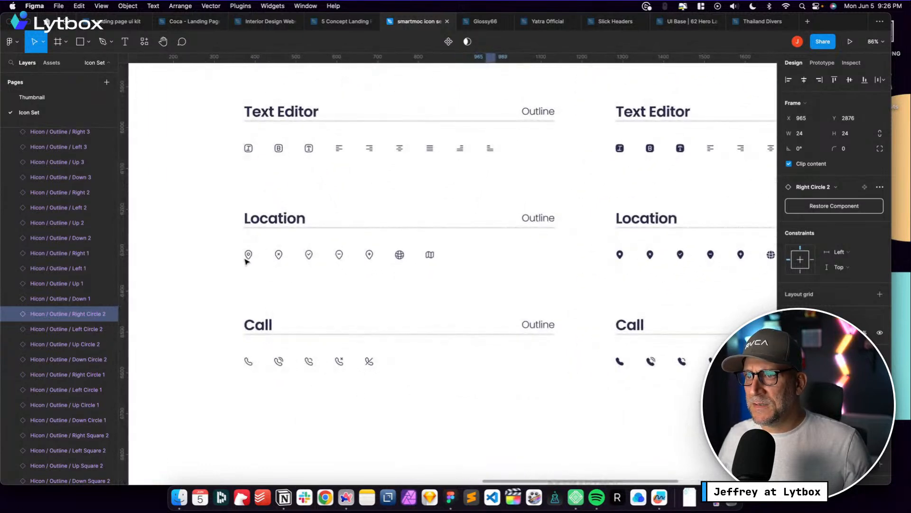
click(248, 255)
right_click(248, 255)
click(266, 181)
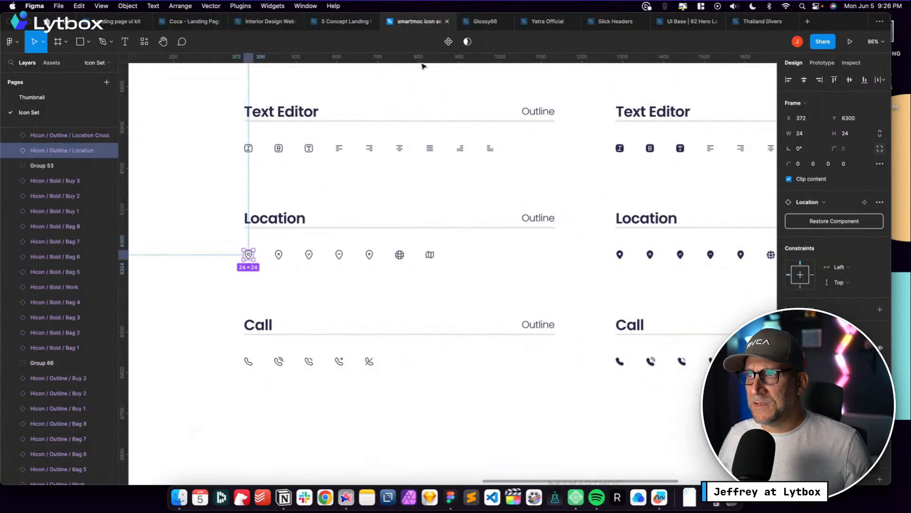
Paste the pin into the Thailand Divers file below the arrow and quote icons and enlarge it to about 101 × 101
click(762, 21)
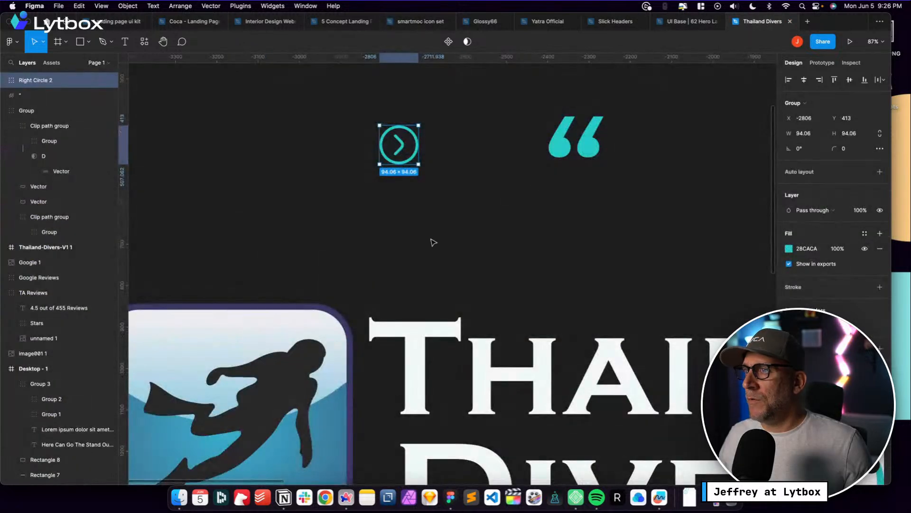
right_click(435, 237)
click(456, 243)
drag(460, 236, 477, 205)
click(481, 230)
Detach the pasted location icon from its main component
super+click(453, 228)
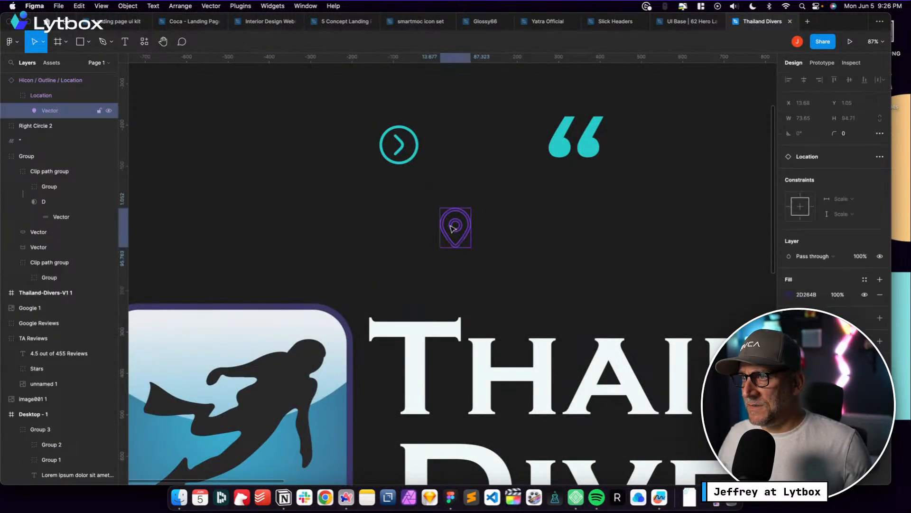
click(43, 80)
right_click(42, 81)
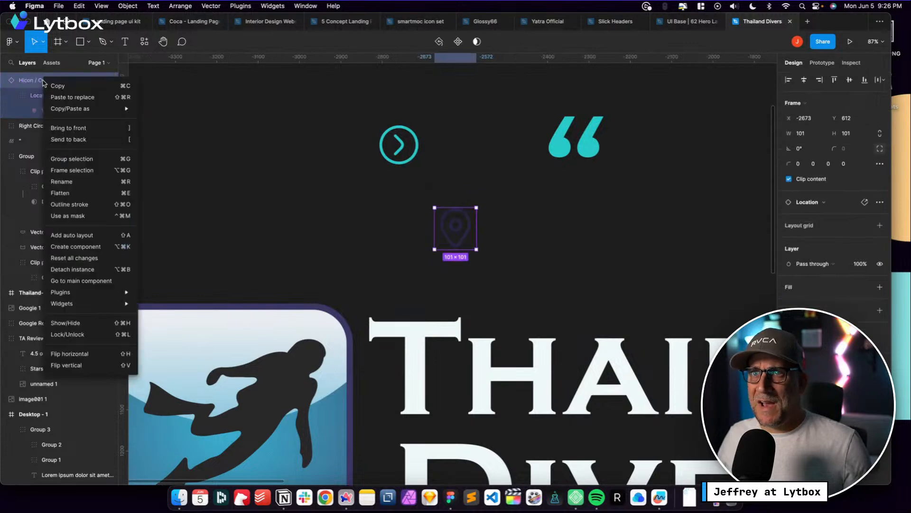
click(74, 259)
Move the pin vector out of its Hicon / Outline / Location frame and delete the empty frame
click(43, 112)
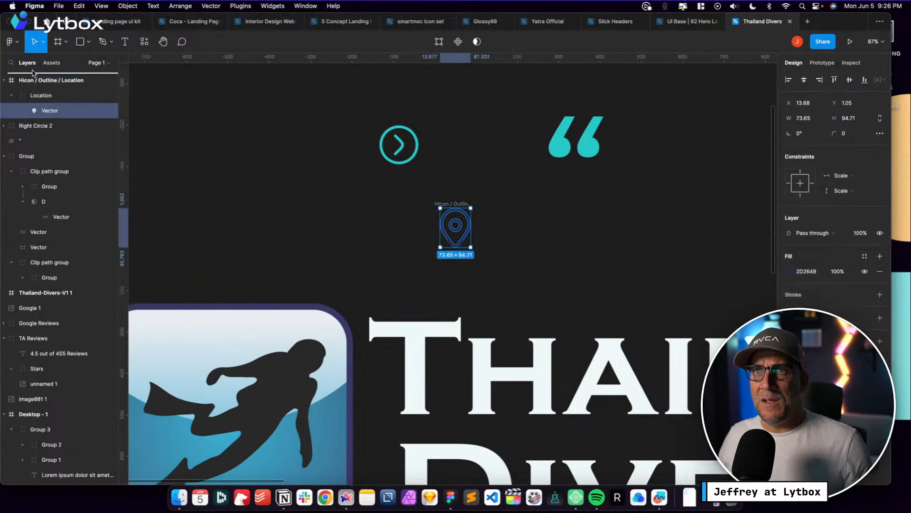
drag(32, 75, 32, 76)
drag(455, 225, 546, 225)
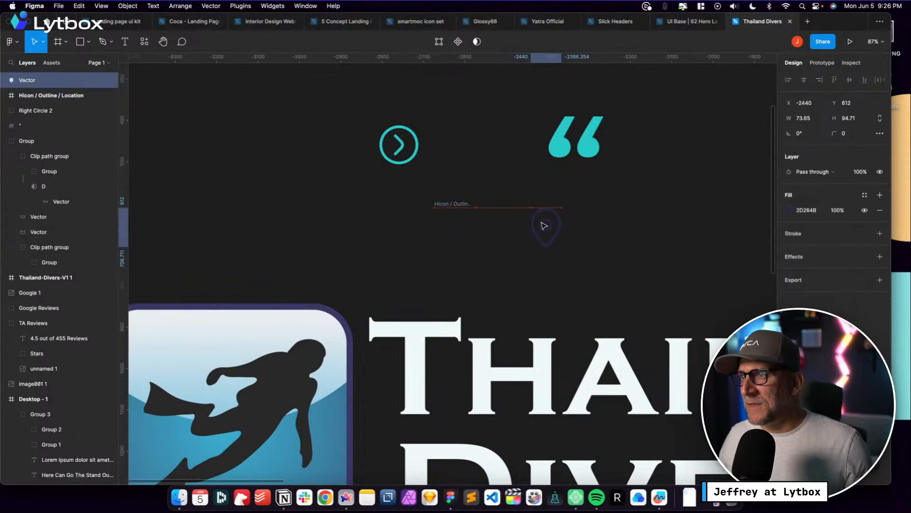
click(462, 203)
key(Delete)
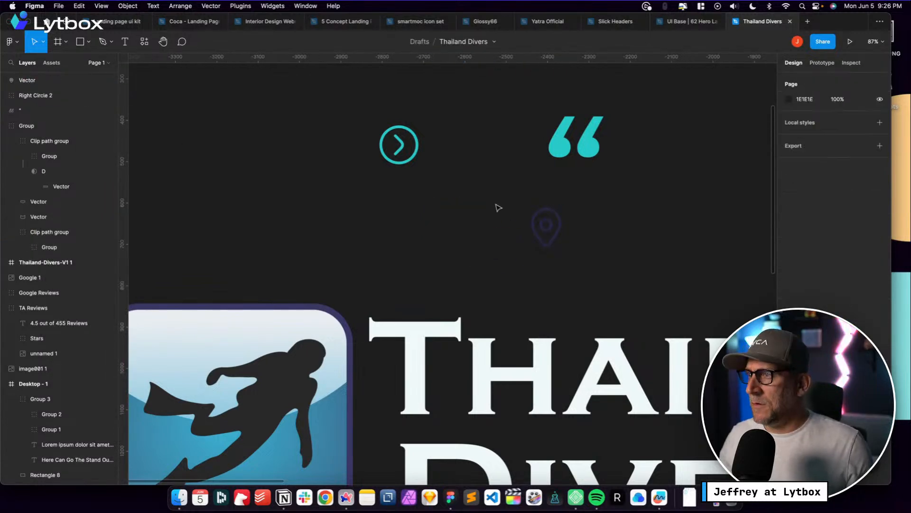
Change the pin vector's fill color to 28CACA
click(546, 226)
click(790, 210)
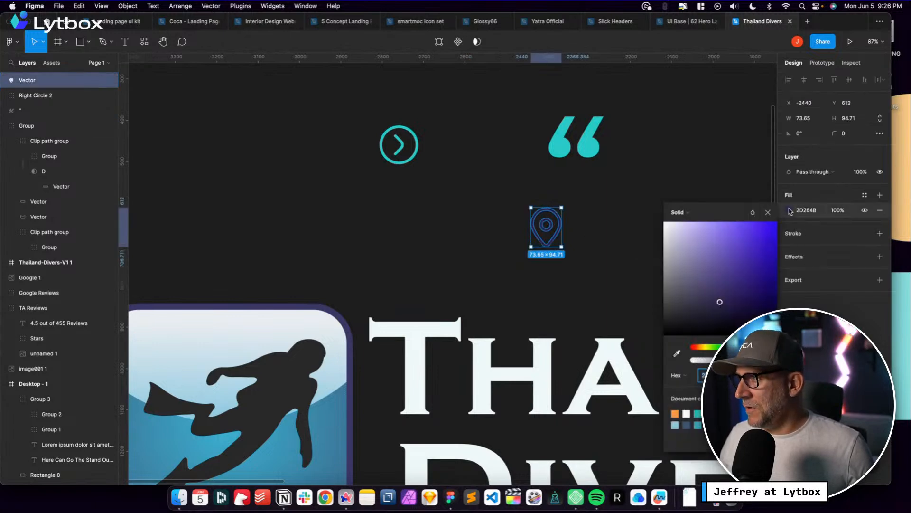
text(28CACA)
key(Return)
click(593, 290)
Export the pin vector as icon.svg to the Downloads folder and return to the Elementor page in Arc
click(557, 227)
click(880, 280)
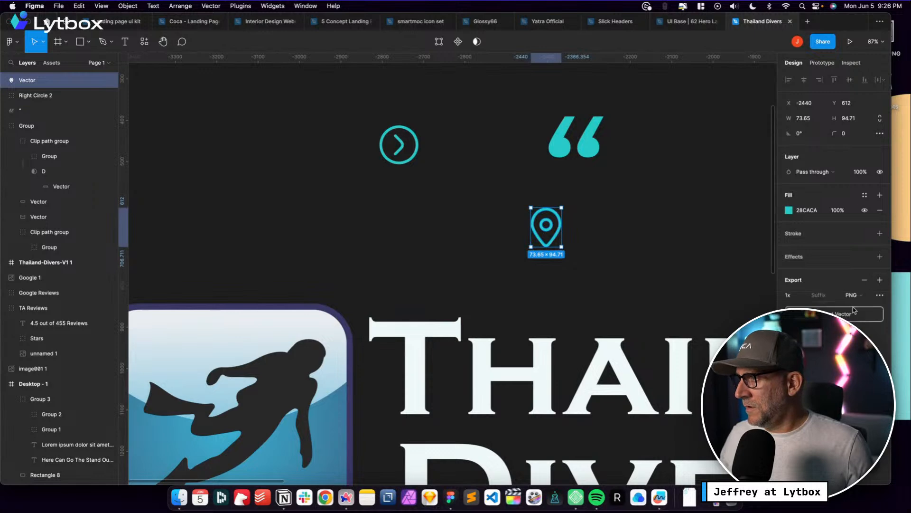
click(858, 294)
click(863, 318)
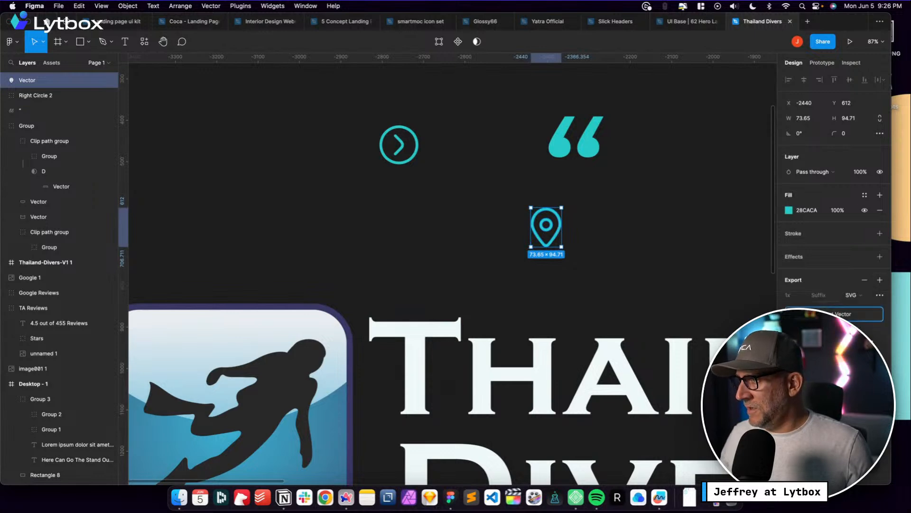
click(854, 314)
text(icon)
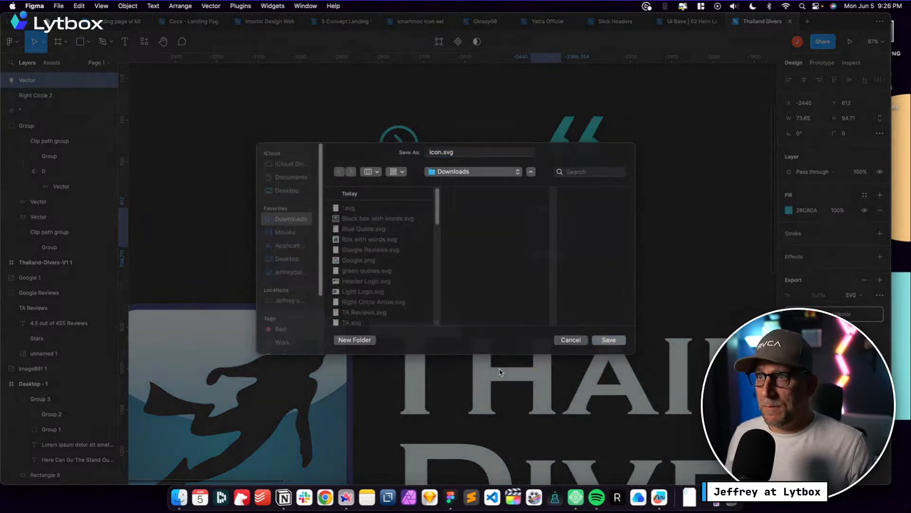
key(Return)
key(ctrl+Left)
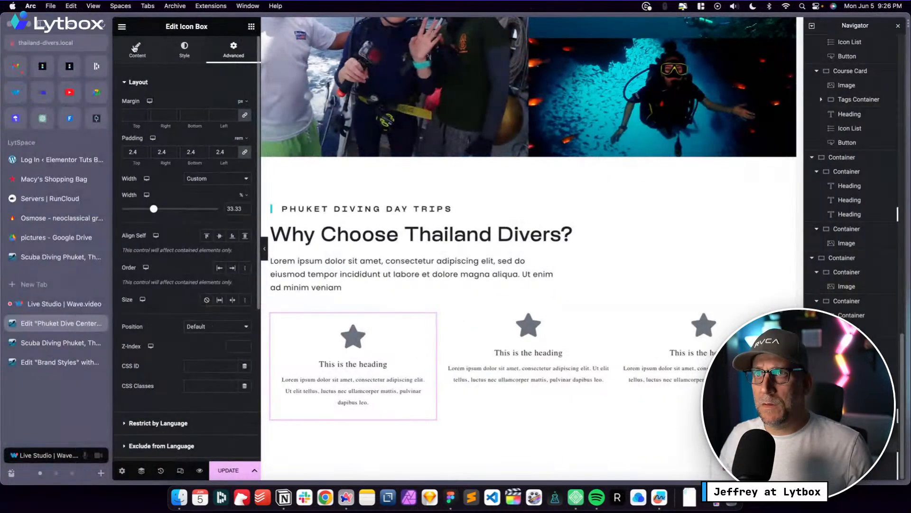
Upload icon.svg from Downloads into the SVG Icons media folder and insert it as the first icon box's icon
click(137, 48)
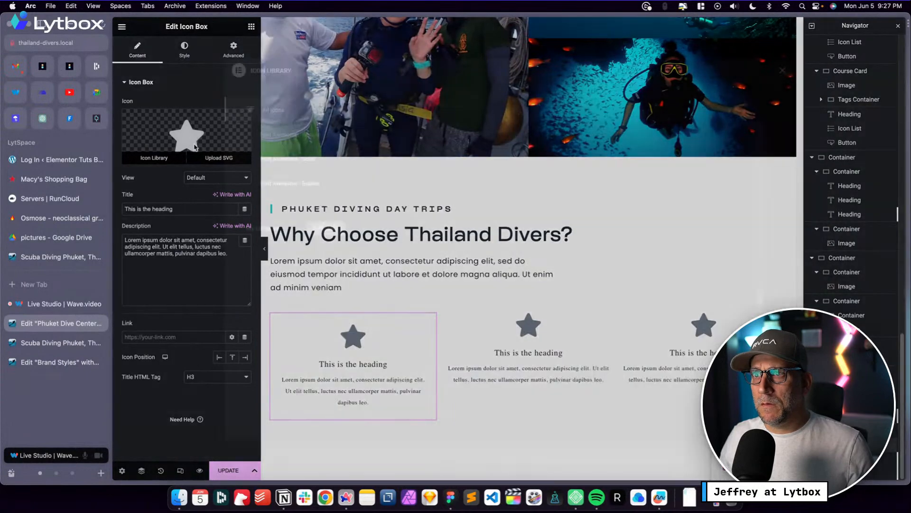
click(190, 146)
click(782, 70)
click(216, 156)
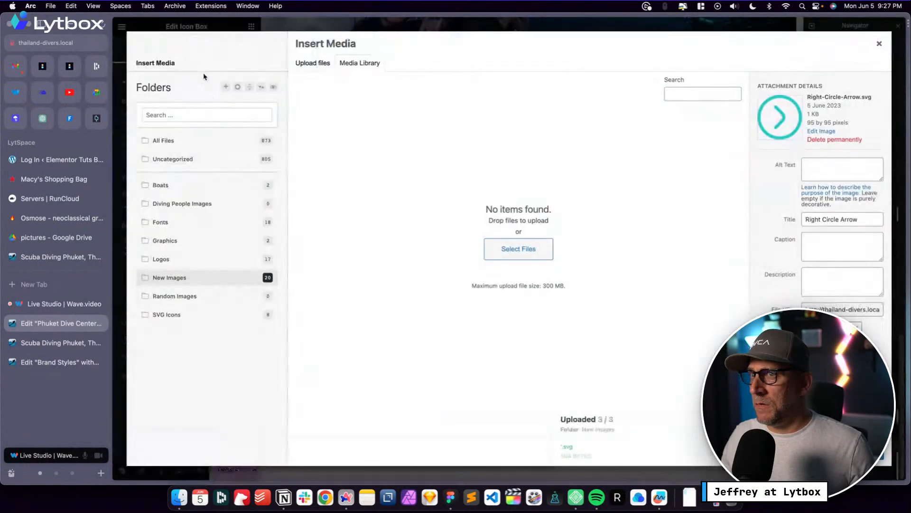
click(162, 313)
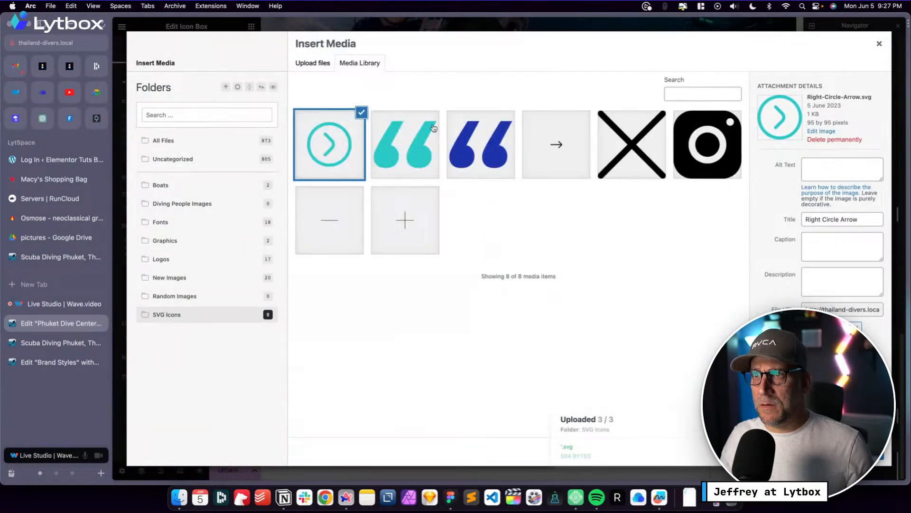
click(311, 62)
click(574, 233)
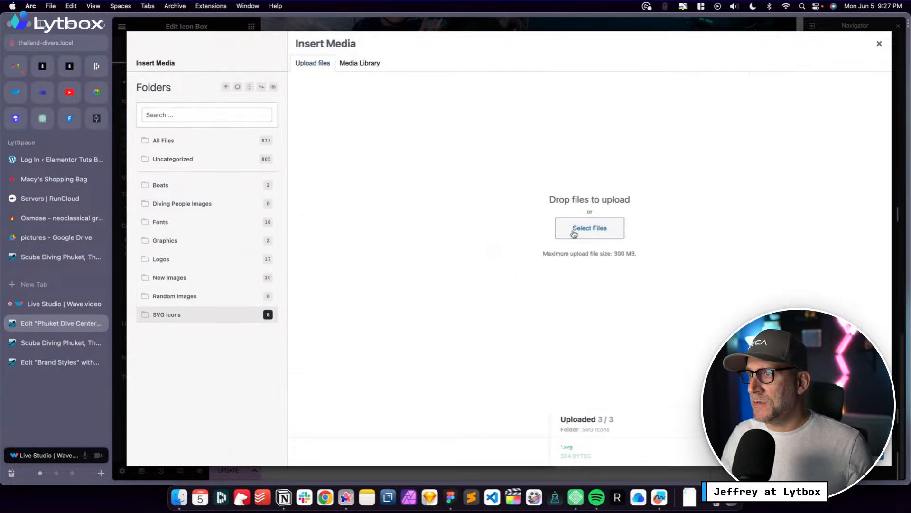
click(372, 272)
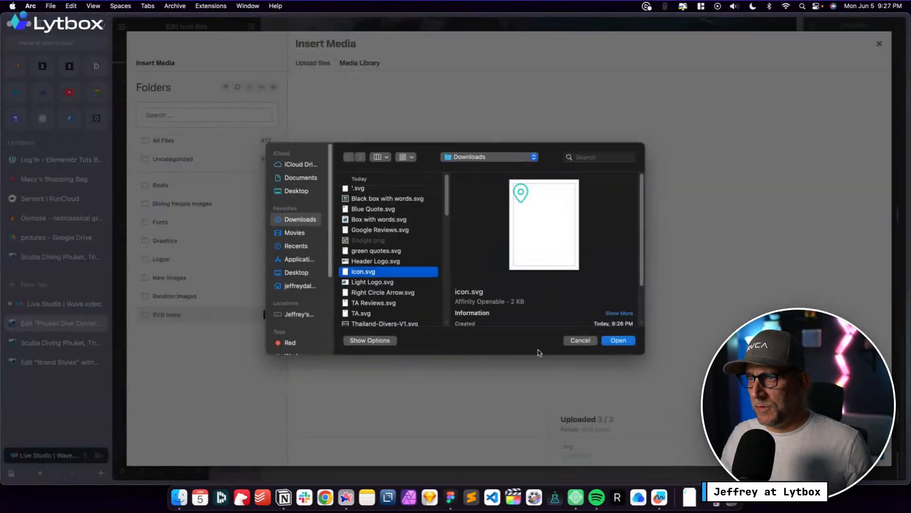
click(619, 340)
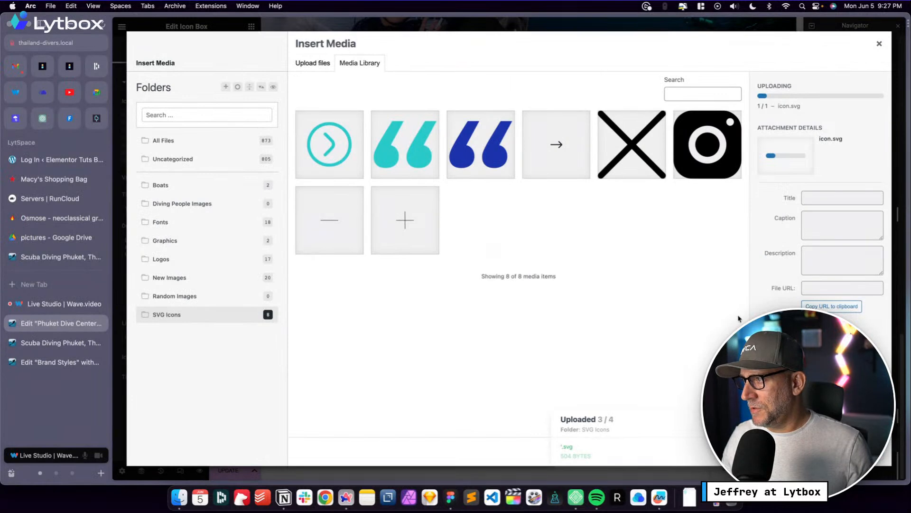
click(860, 451)
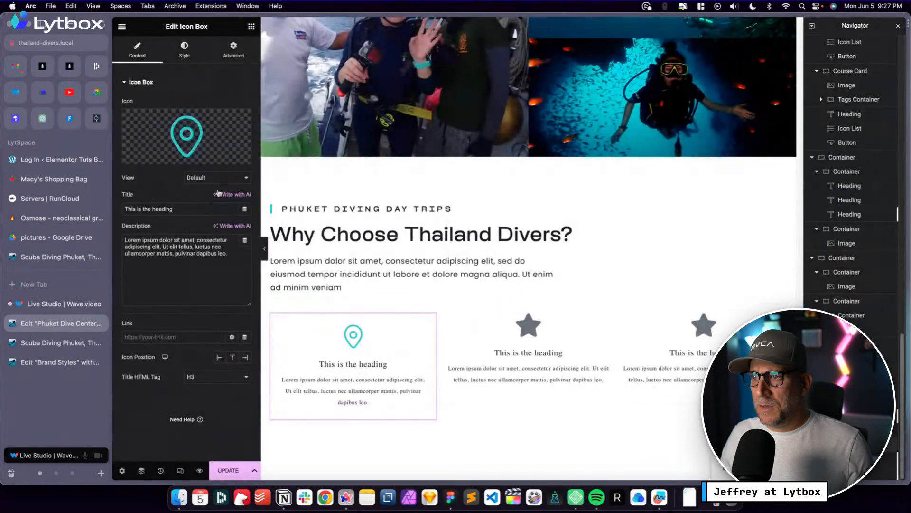
Try the left icon position on the first icon box and restore the icon above the title
click(220, 358)
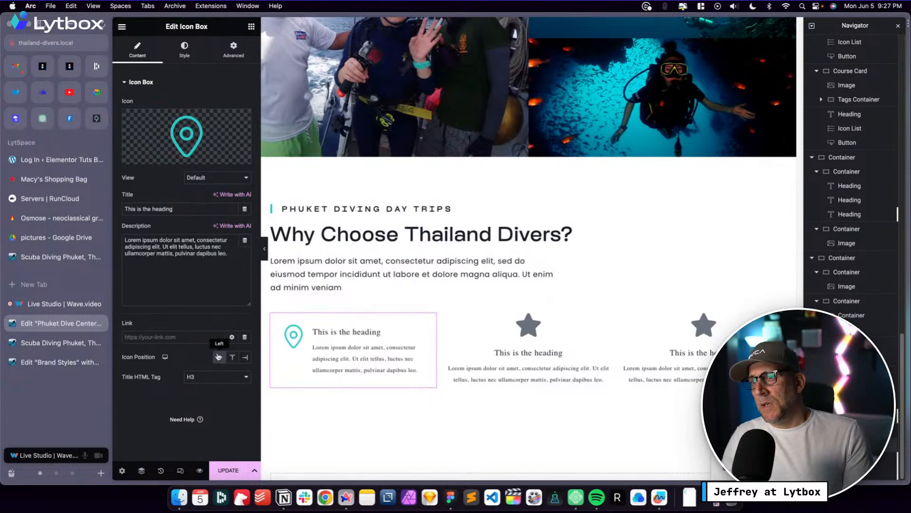
click(231, 357)
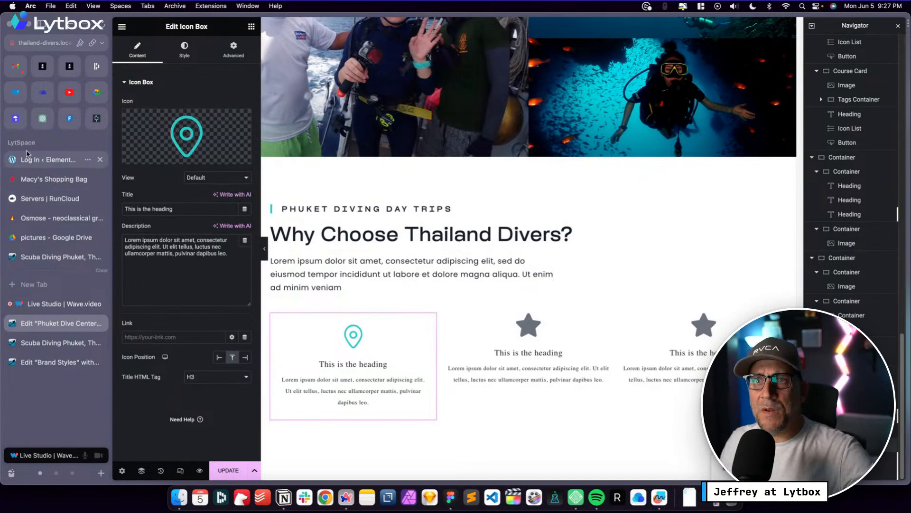
Examine the "Why Choose Thailand Divers?" copy on the live site, especially the Experience item, and glance at the wireframe
click(61, 257)
scroll(415, 284, down, 10)
scroll(415, 283, down, 15)
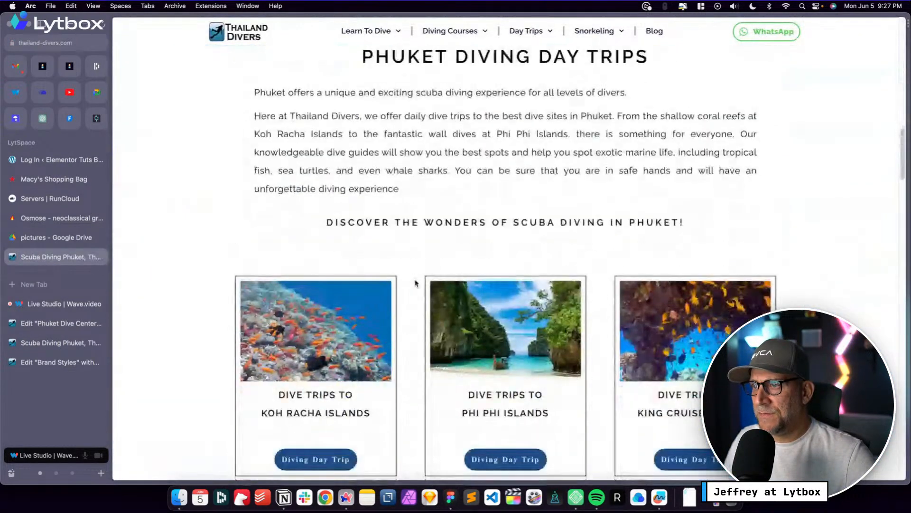
scroll(418, 281, down, 15)
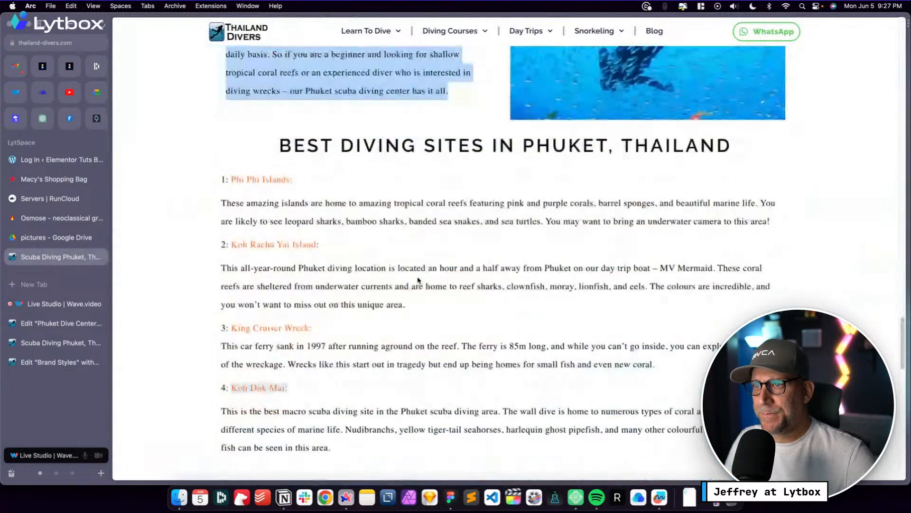
scroll(462, 250, down, 7)
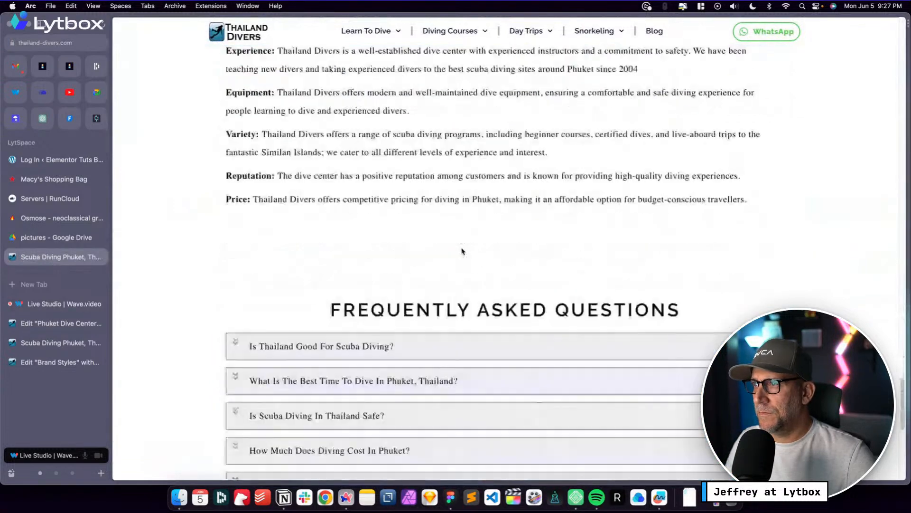
scroll(441, 240, up, 2)
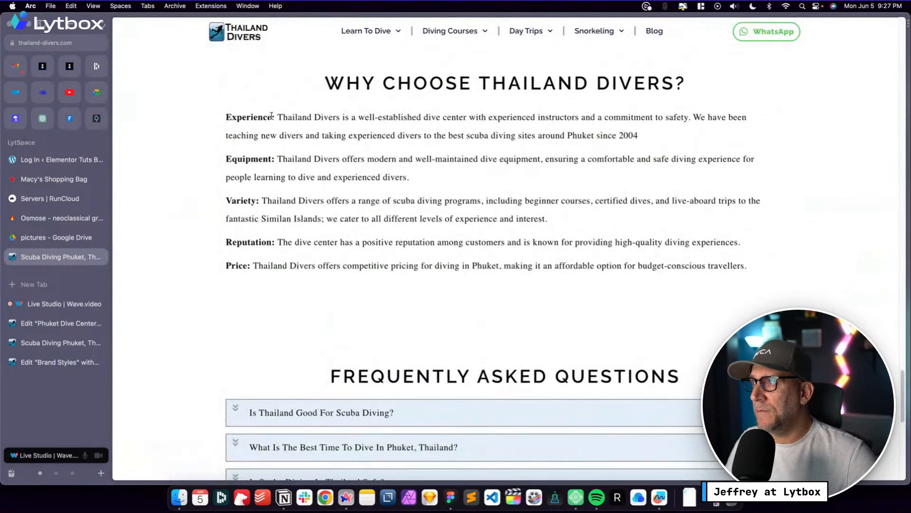
drag(272, 115, 226, 118)
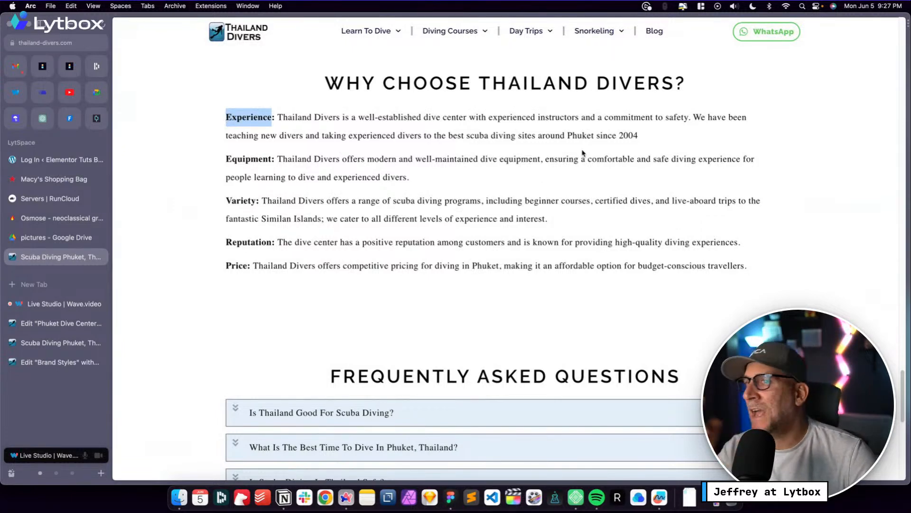
key(ctrl+Left)
key(ctrl+Right)
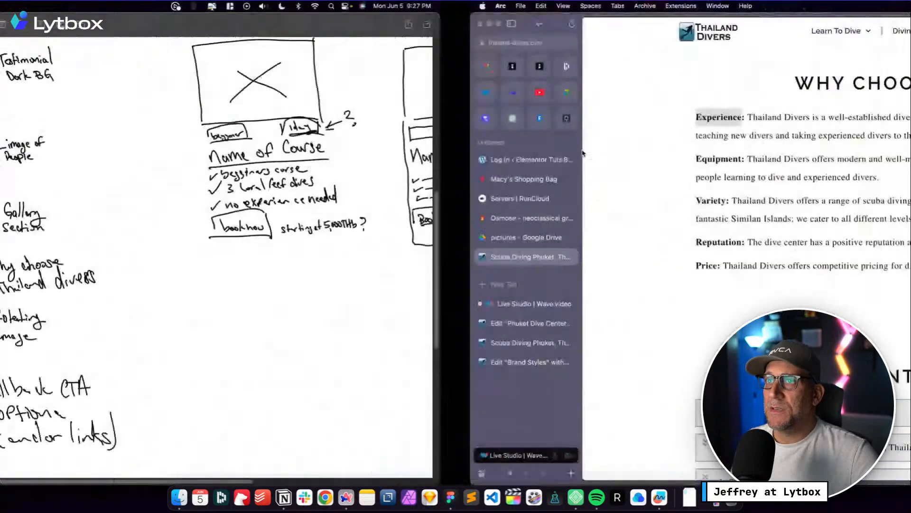
Return to the Elementor page and set the first icon box's title to "19 Years Exerience"
click(60, 323)
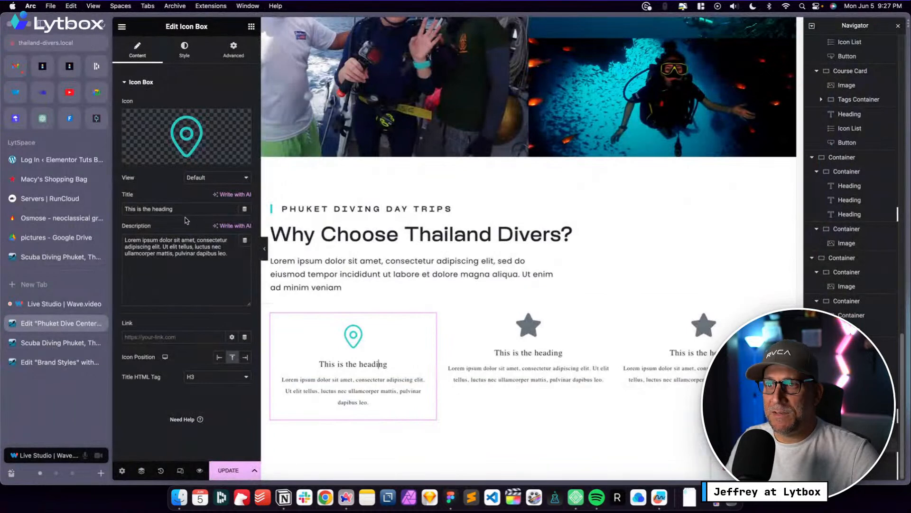
drag(174, 209, 120, 197)
text(1)
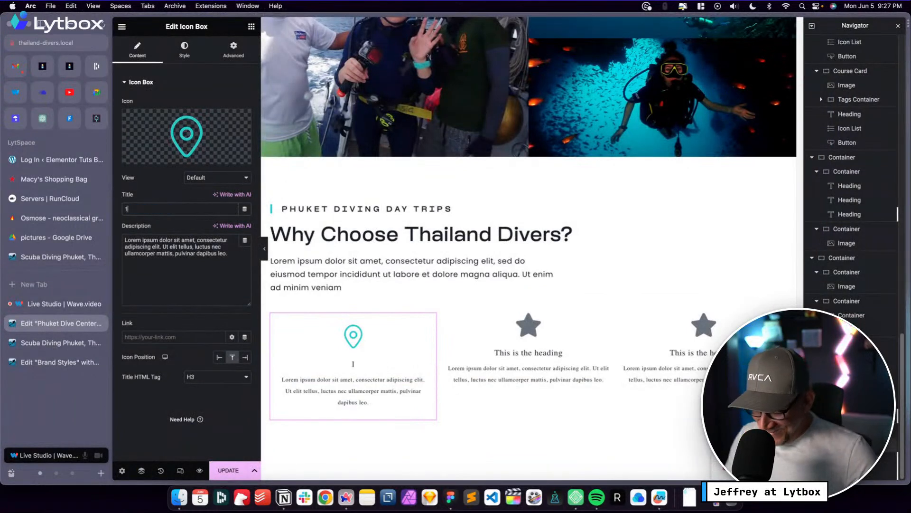
text(9 Years Ex)
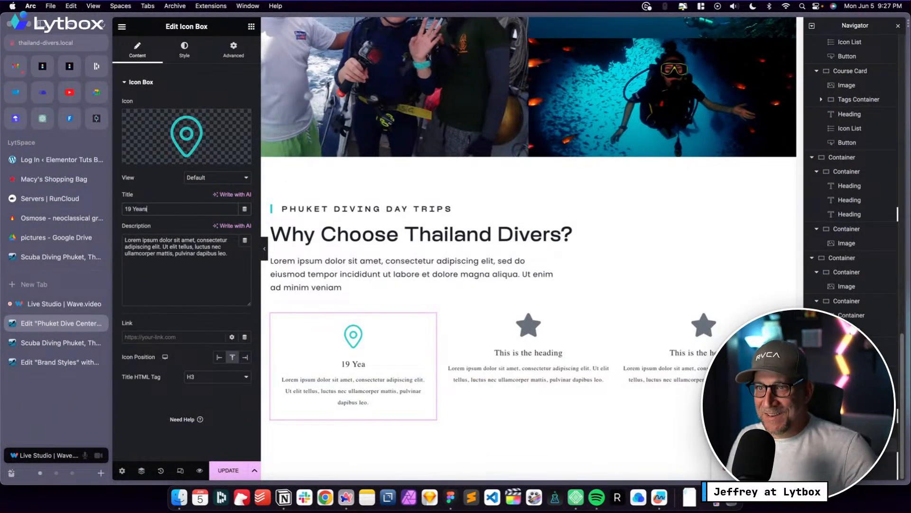
text(ic)
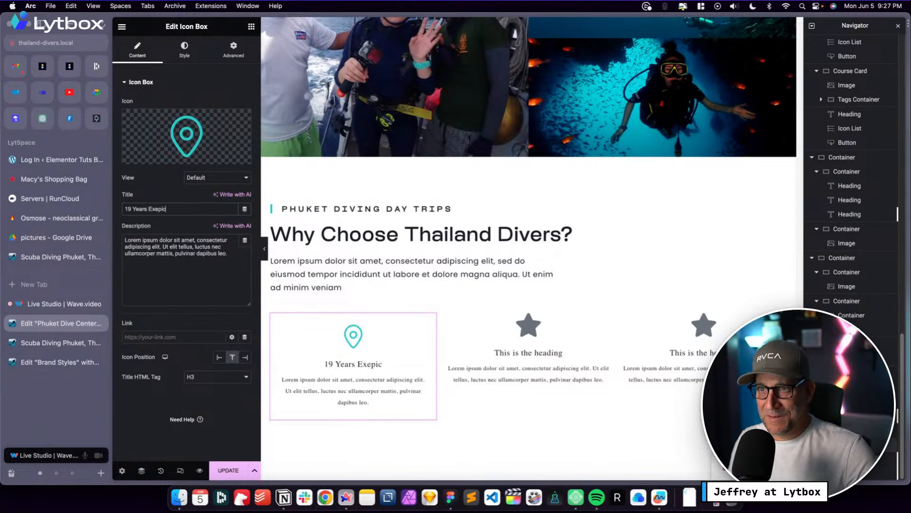
key(BackSpace)
key(BackSpace)
key(BackSpace)
text(rience)
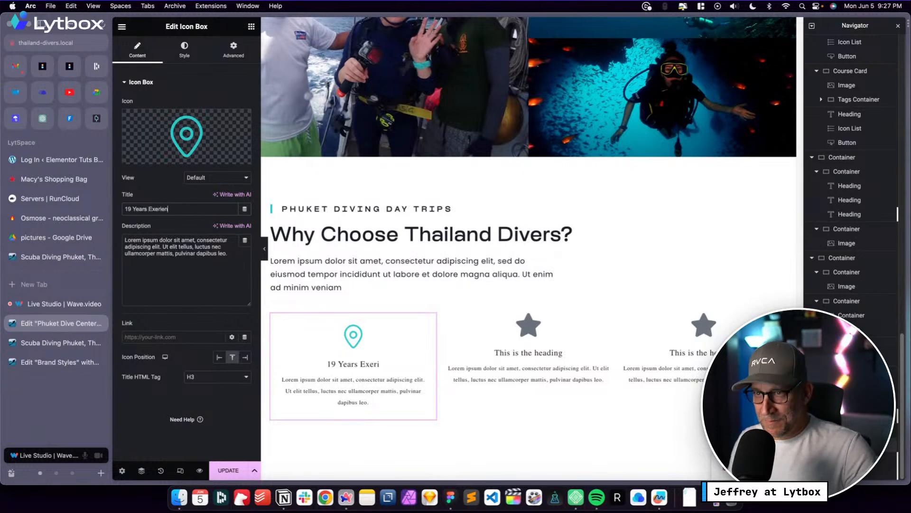
Shorten the first icon box's description so that it ends with "luctus nec."
triple_click(223, 251)
key(BackSpace)
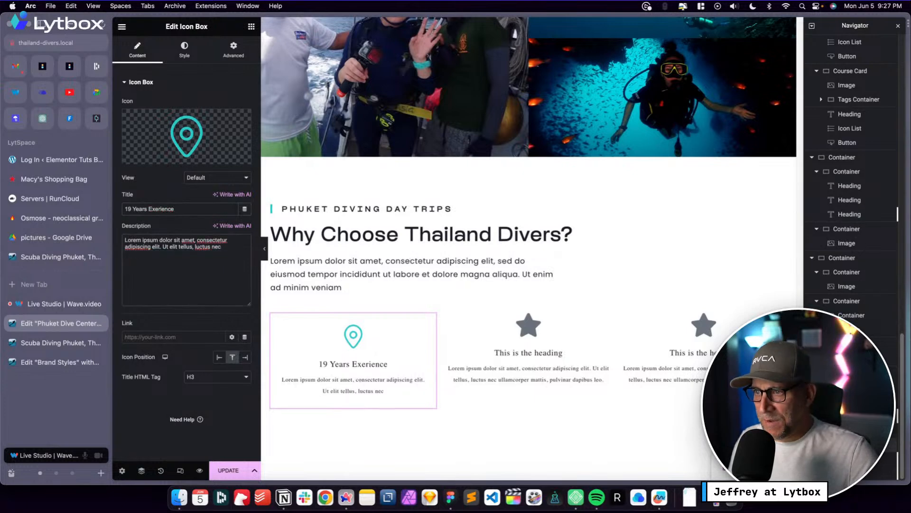
text(.)
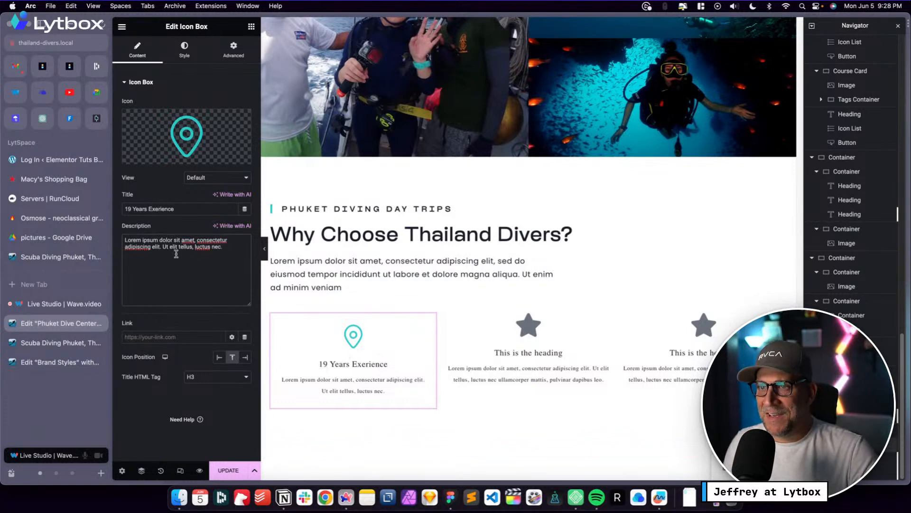
drag(176, 210, 125, 209)
drag(232, 245, 124, 233)
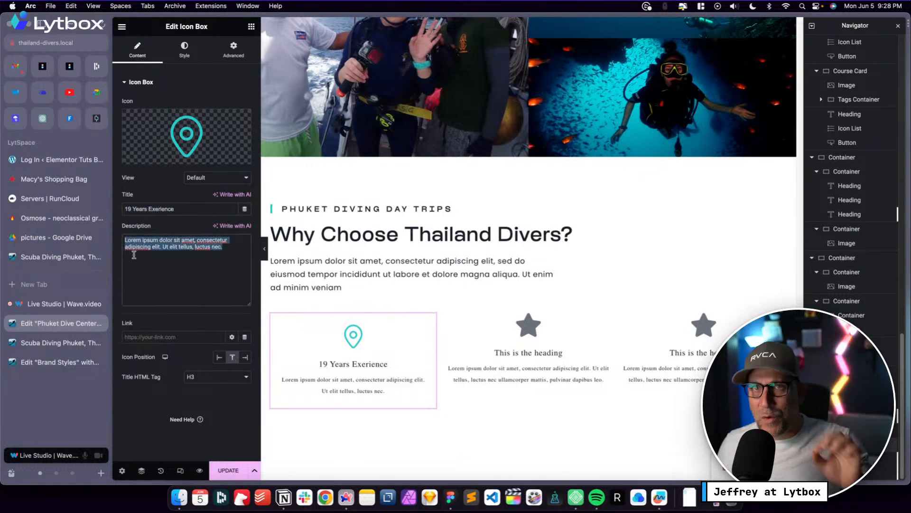
drag(173, 209, 134, 204)
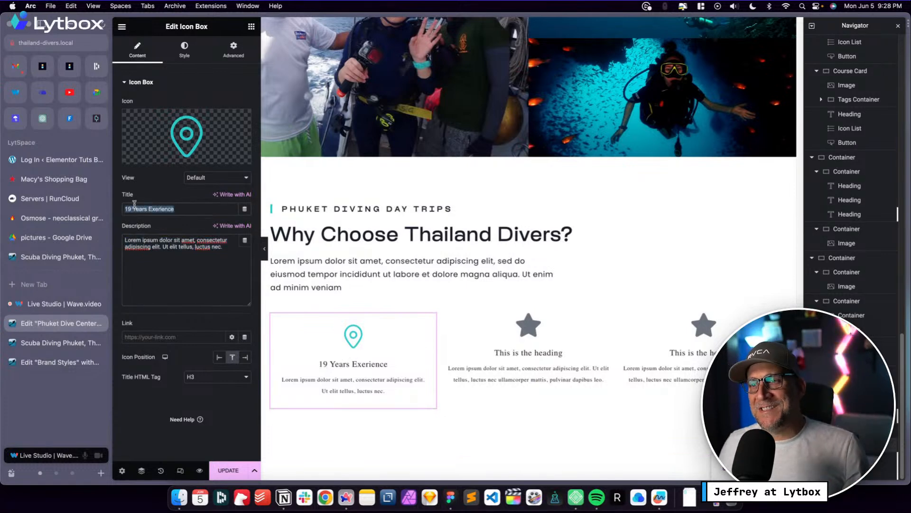
click(162, 247)
drag(143, 243, 219, 252)
click(221, 250)
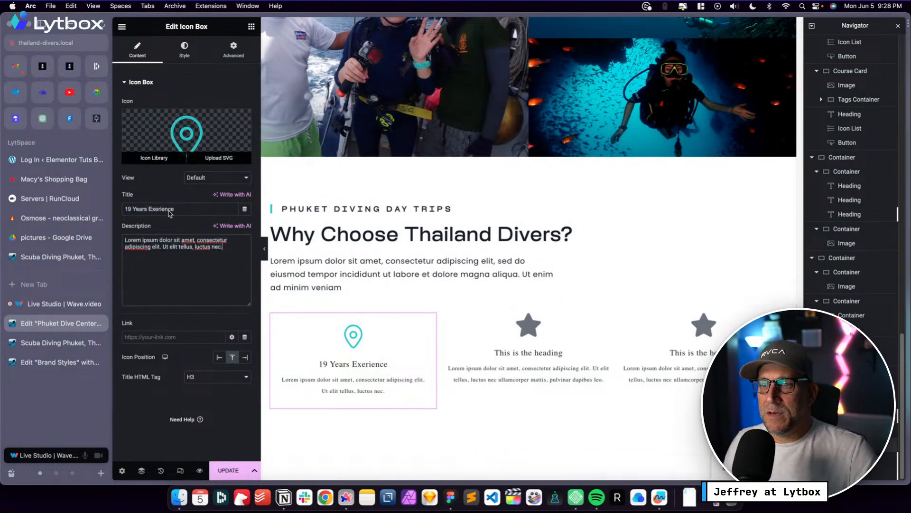
click(195, 377)
click(189, 379)
Apply a global primary colour to the first box's icon and set its size to 48 px and spacing to 12 px
click(185, 50)
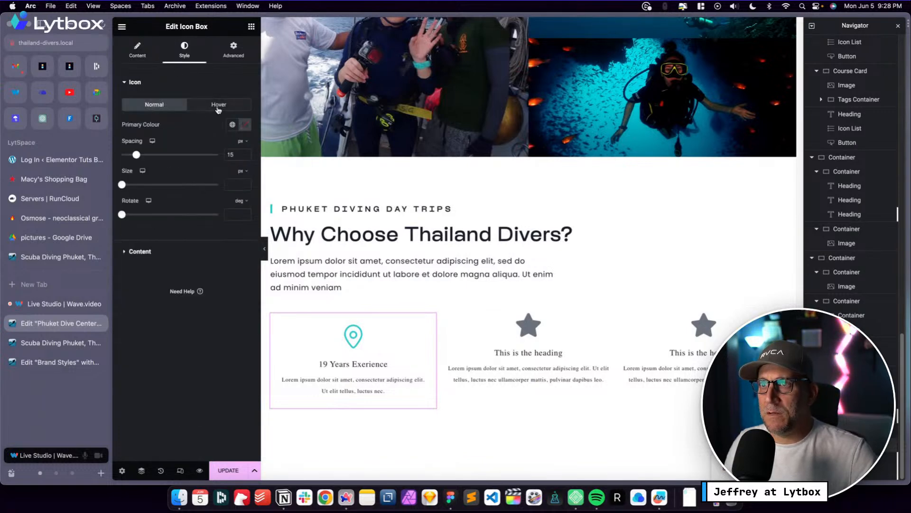
click(232, 125)
click(166, 207)
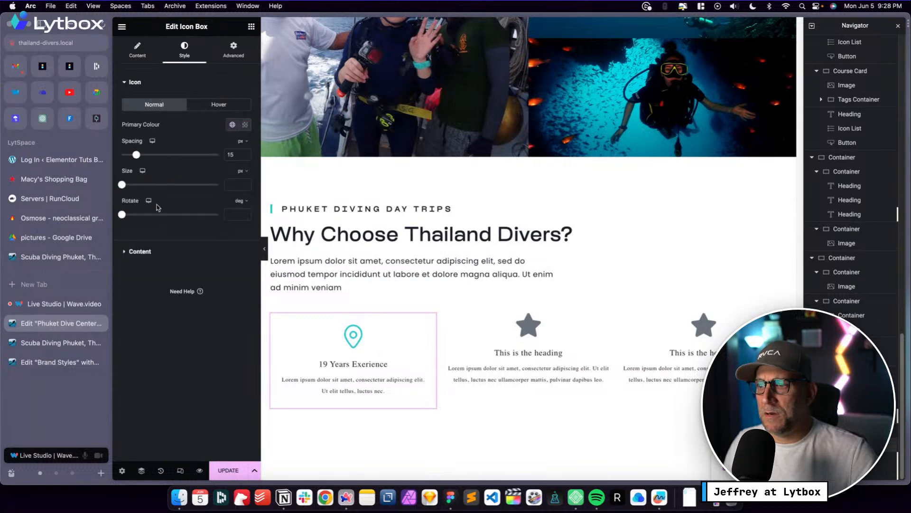
drag(123, 185, 139, 186)
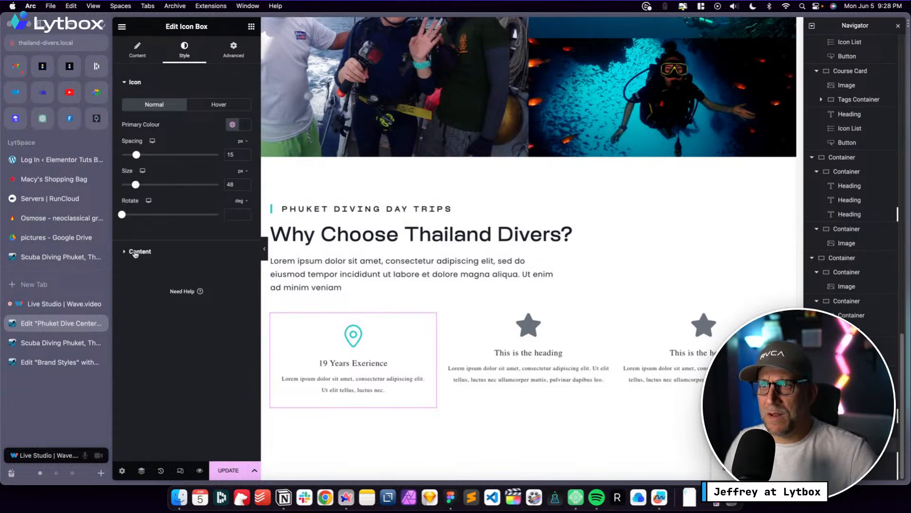
drag(137, 155, 134, 154)
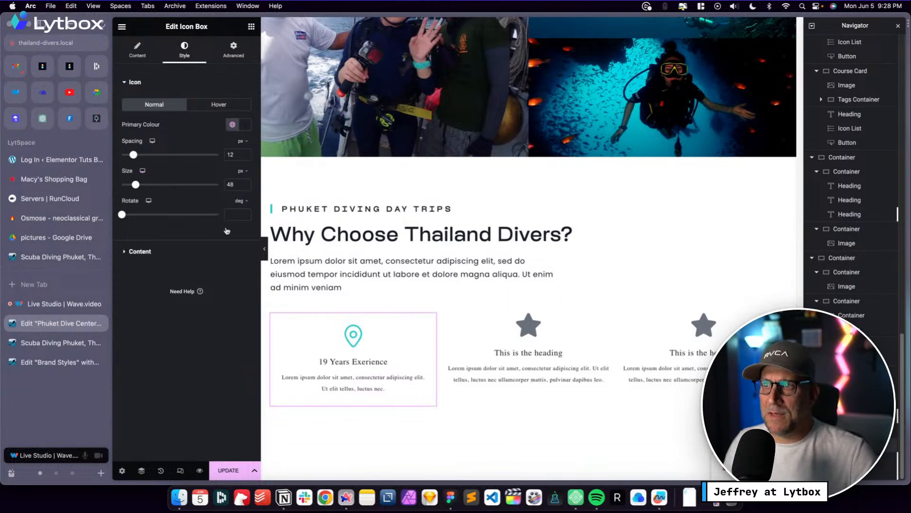
Apply a global heading typography preset to the first icon box's title
click(126, 252)
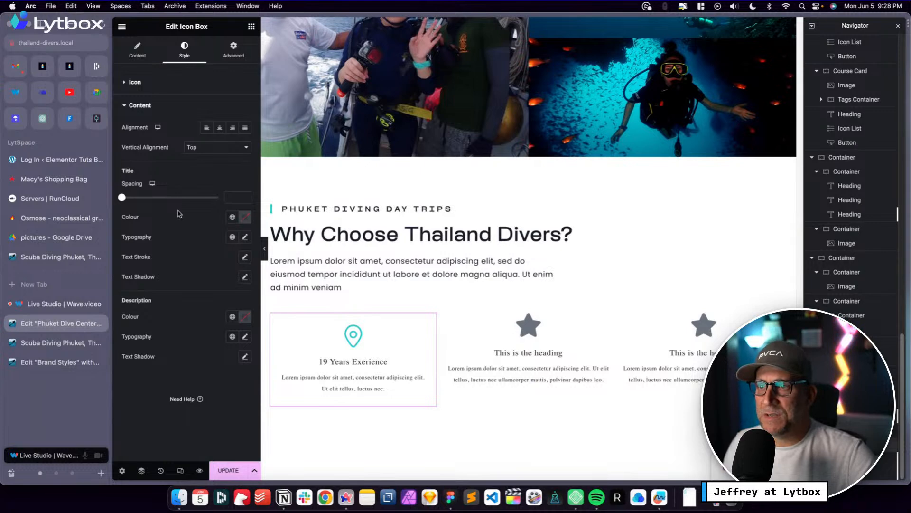
click(232, 237)
scroll(173, 325, down, 3)
click(173, 325)
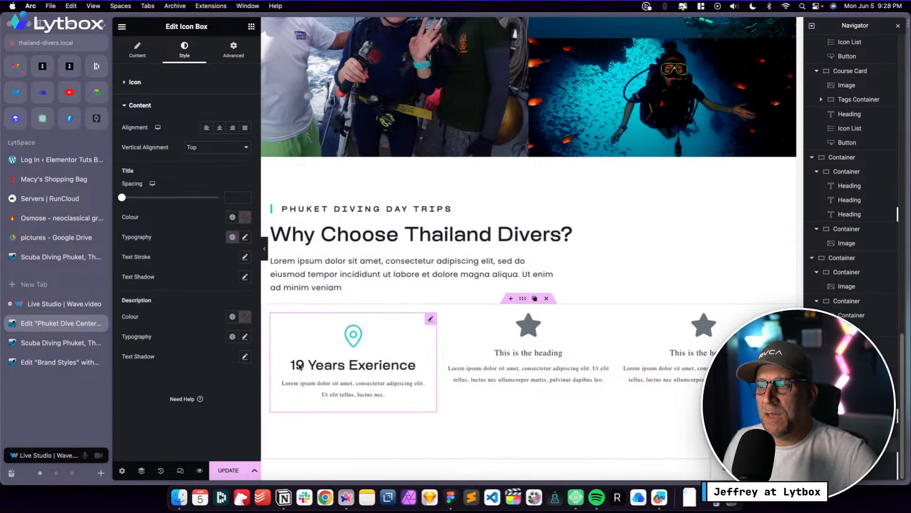
Apply global dark colours to the first icon box's description (#181D29) and title
click(232, 317)
click(169, 380)
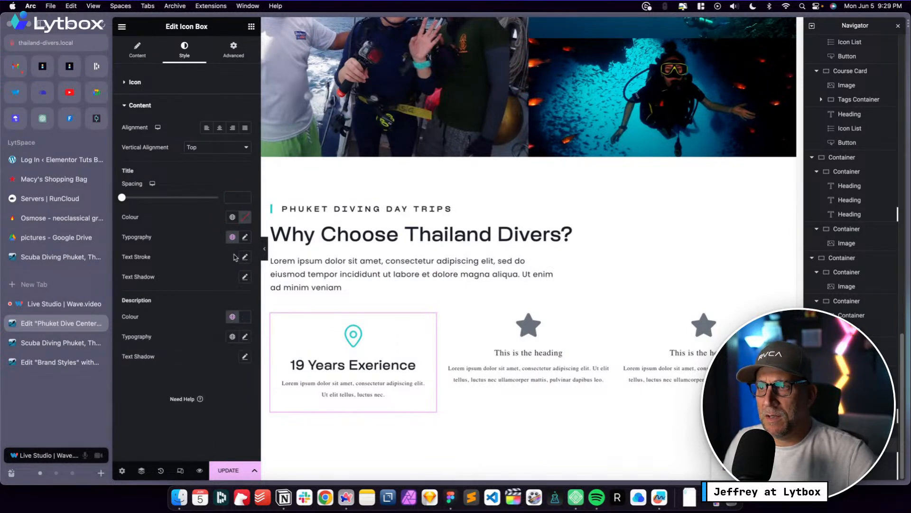
click(232, 217)
click(169, 290)
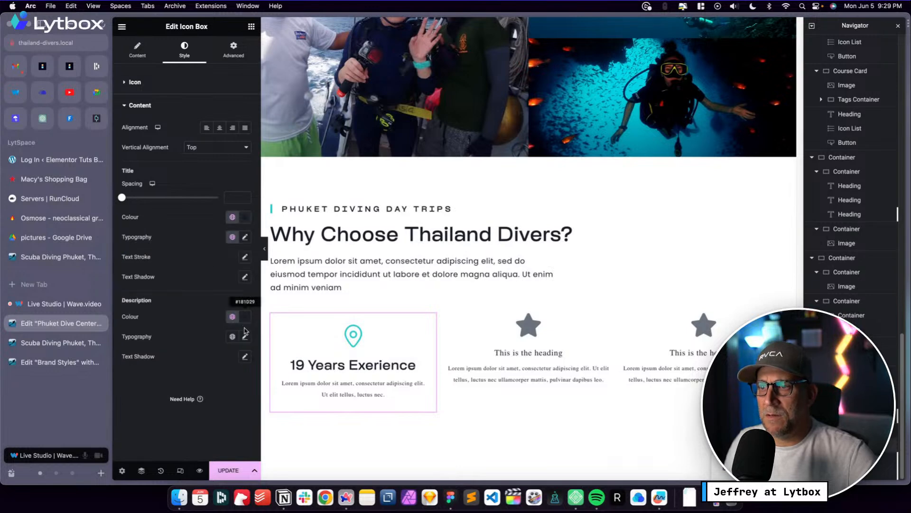
Apply a global body text typography preset to the first icon box's description
click(232, 336)
scroll(180, 276, down, 4)
scroll(176, 293, down, 1)
click(169, 307)
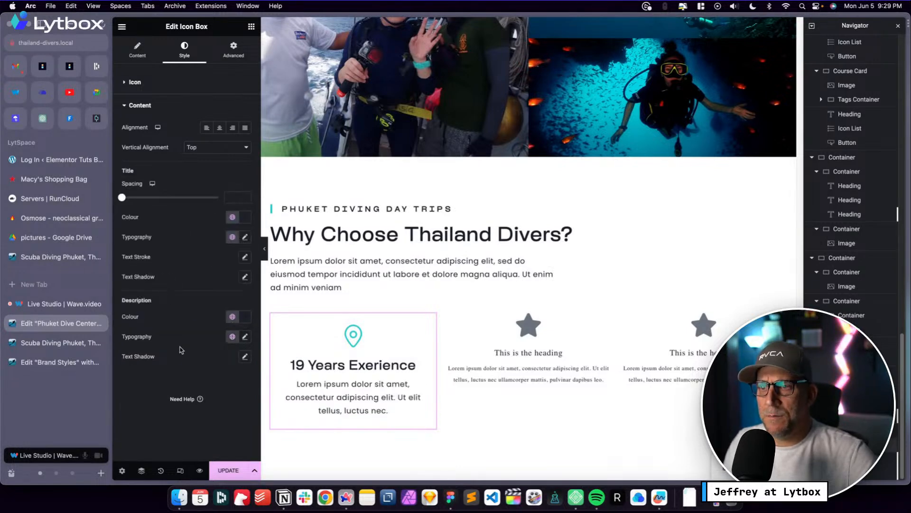
click(386, 411)
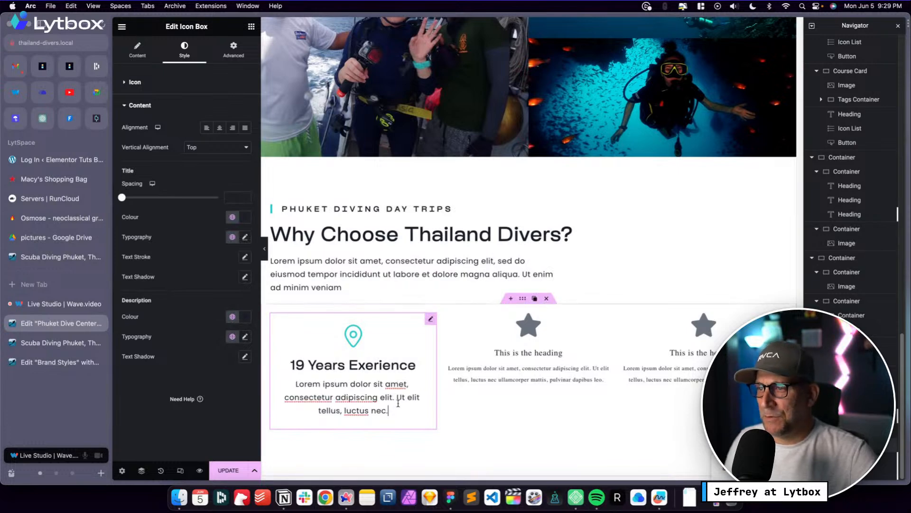
Shorten the first icon box's description to "Lorem ipsum dolor sit amet, consectetur adipiscing elit."
key(BackSpace)
key(BackSpace)
key(BackSpace)
key(BackSpace)
key(BackSpace)
key(BackSpace)
key(BackSpace)
key(BackSpace)
key(BackSpace)
key(BackSpace)
key(BackSpace)
key(BackSpace)
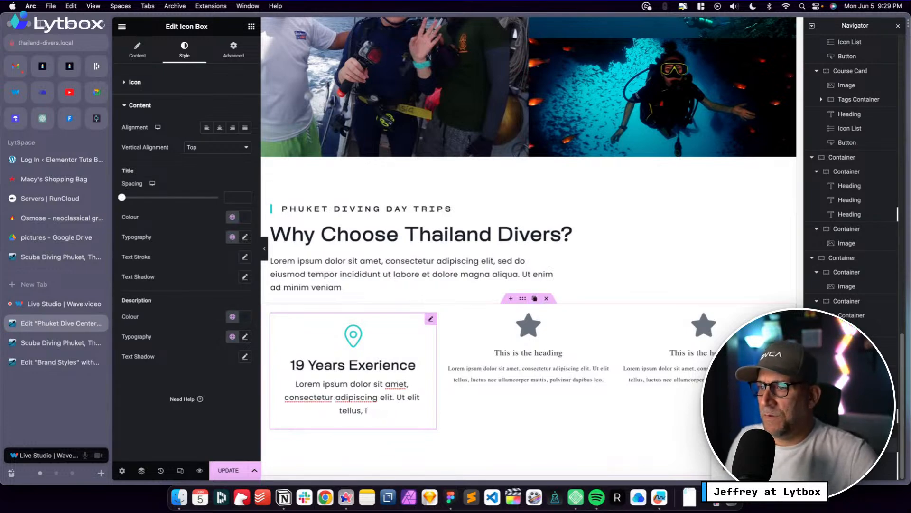
key(BackSpace)
key(BackSpace)
key(BackSpace)
key(BackSpace)
key(BackSpace)
key(BackSpace)
key(BackSpace)
key(BackSpace)
key(BackSpace)
key(BackSpace)
key(BackSpace)
key(BackSpace)
key(BackSpace)
key(BackSpace)
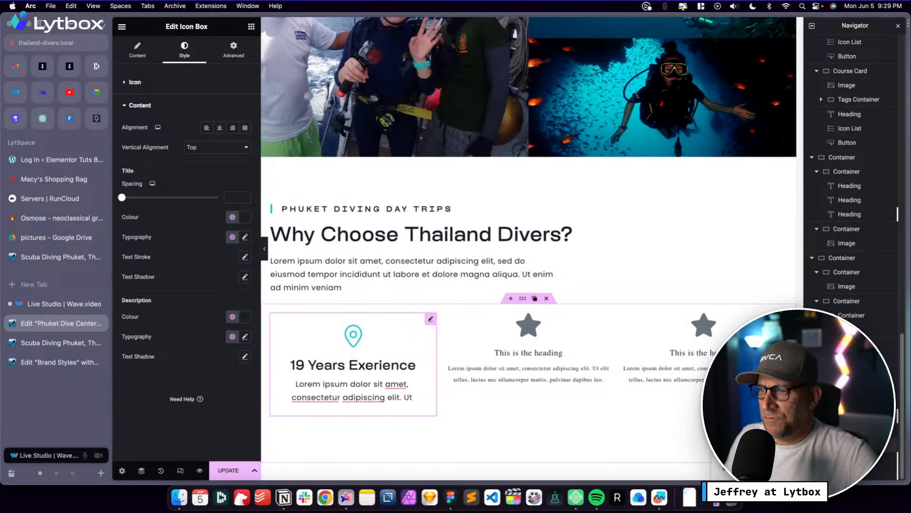
key(BackSpace)
key(BackSpace)
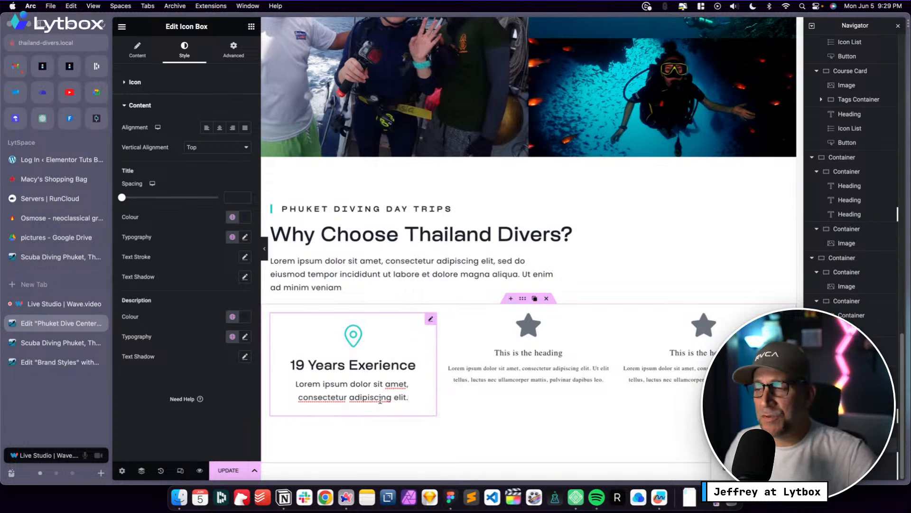
Correct the misspelled word in the first icon box's title so it reads "19 Years Experience"
click(292, 365)
click(401, 365)
double_click(403, 365)
right_click(402, 365)
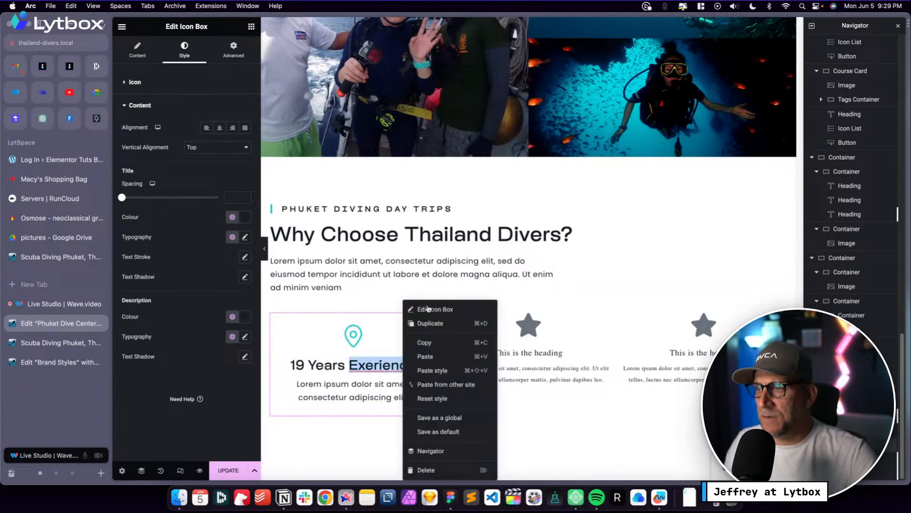
click(373, 365)
click(137, 50)
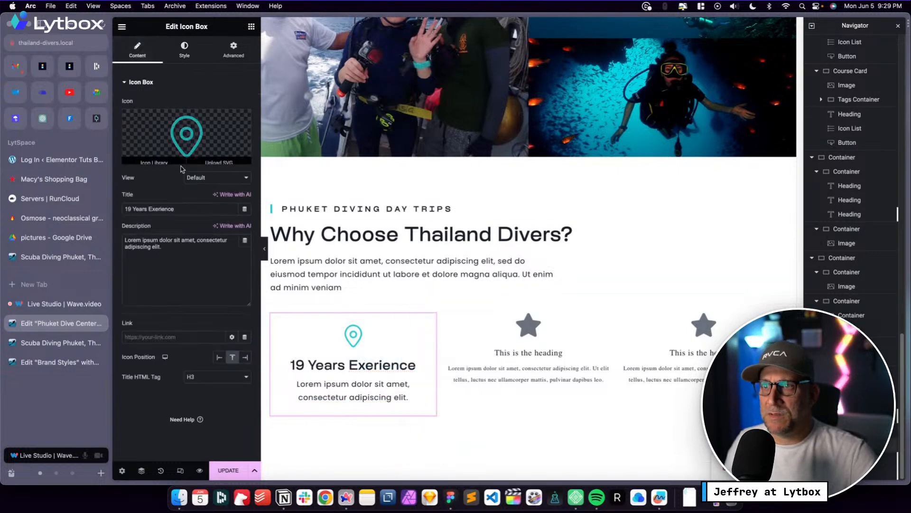
double_click(160, 209)
right_click(161, 209)
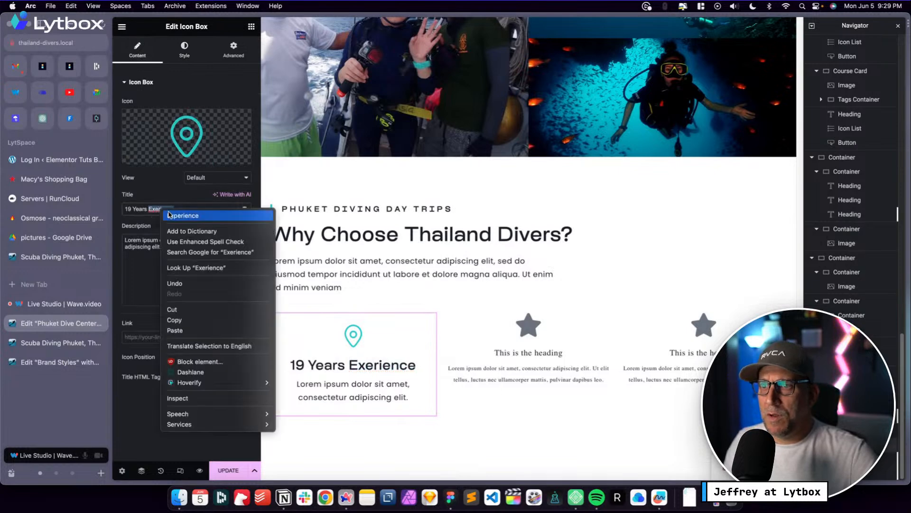
click(182, 216)
drag(164, 248, 126, 244)
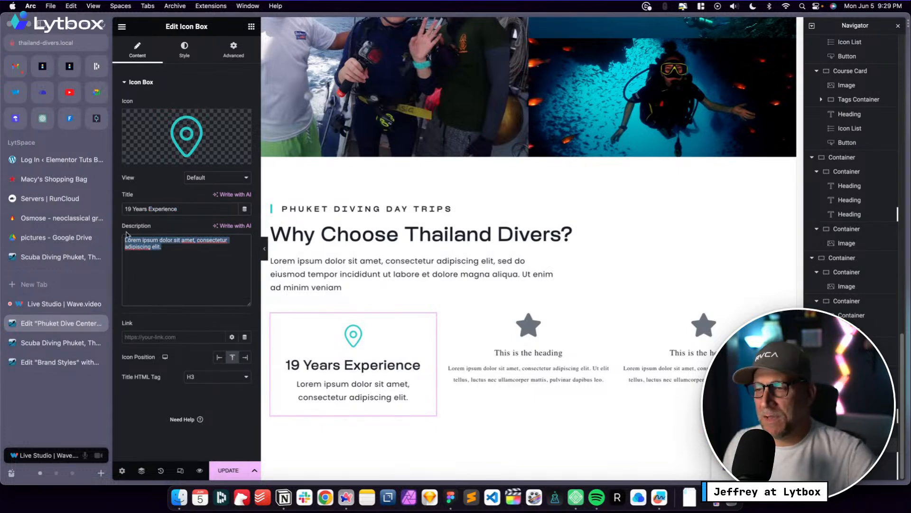
click(417, 364)
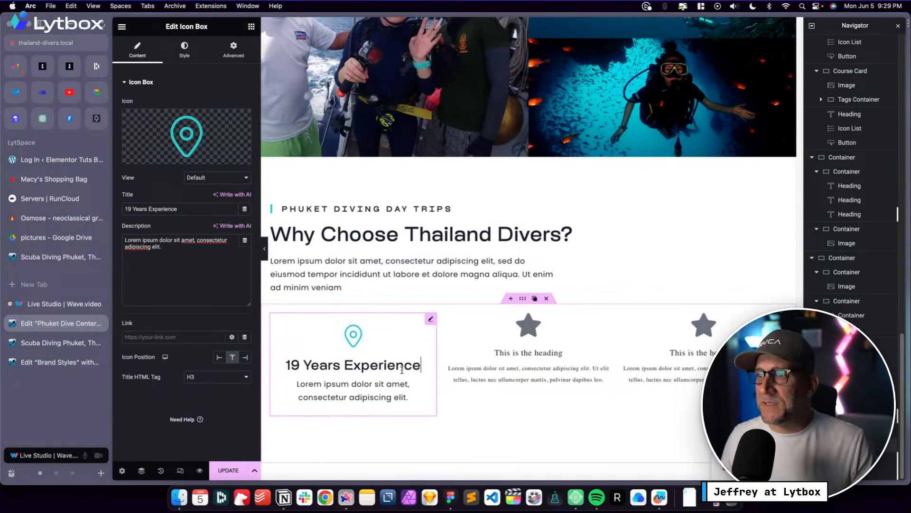
Left-align the content of the first icon box
mouse_move(399, 318)
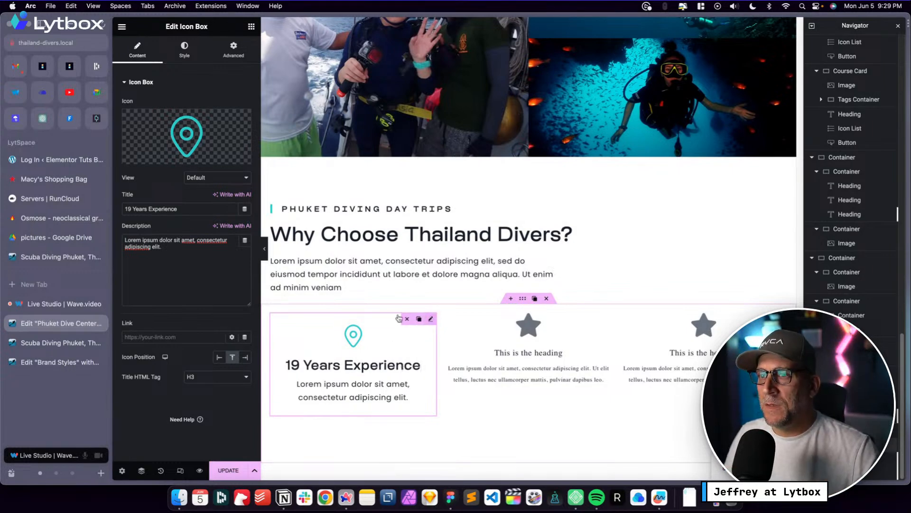
click(184, 48)
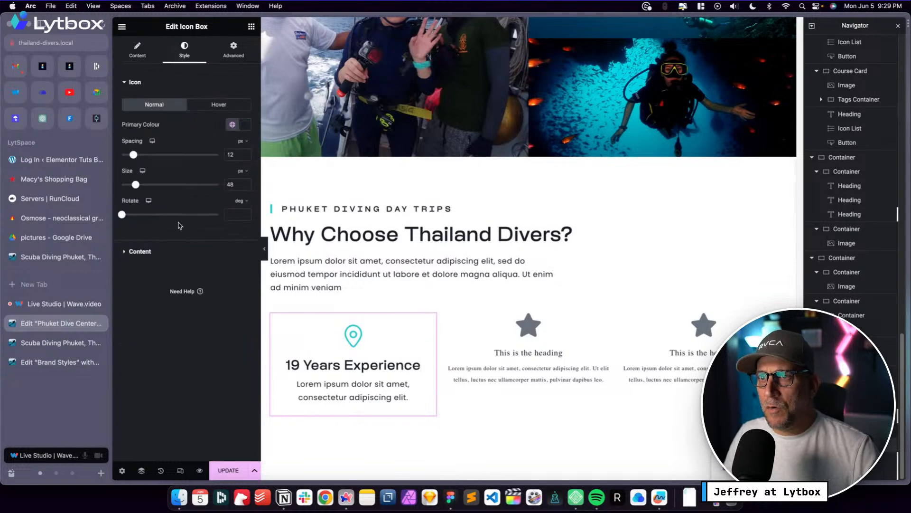
click(127, 252)
click(206, 127)
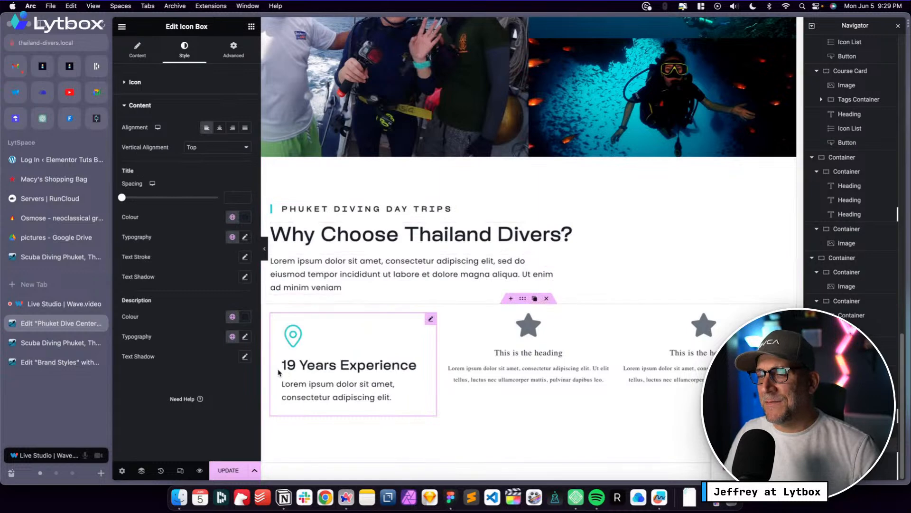
Give the first icon box a solid border 1 px wide on all sides
click(218, 53)
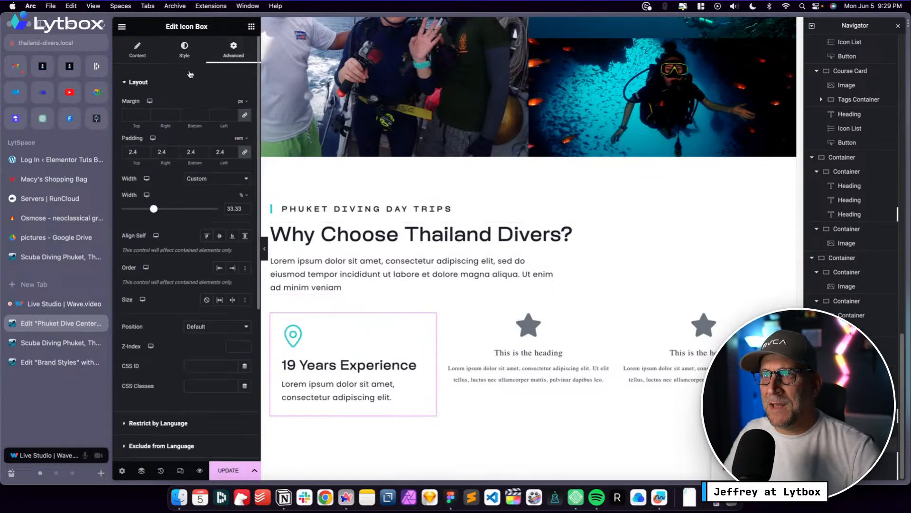
scroll(160, 308, down, 5)
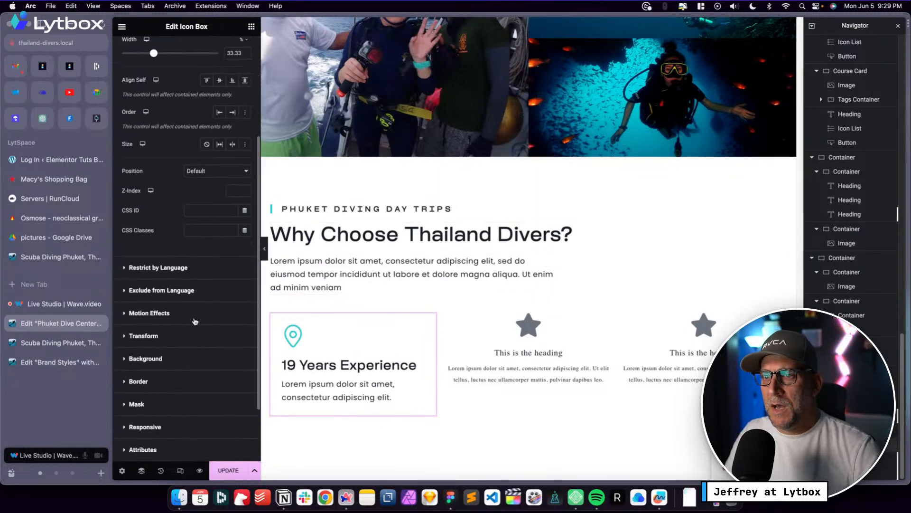
scroll(168, 269, up, 5)
click(184, 50)
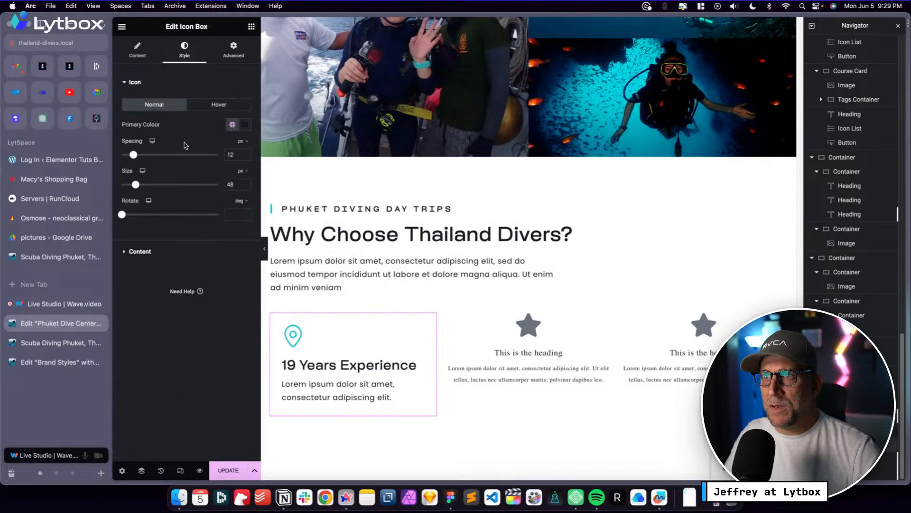
click(233, 53)
scroll(173, 306, down, 5)
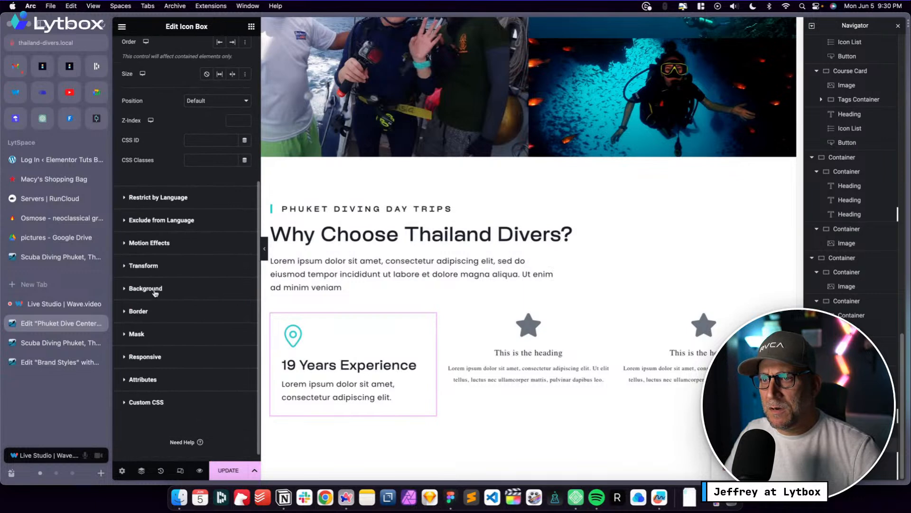
click(142, 311)
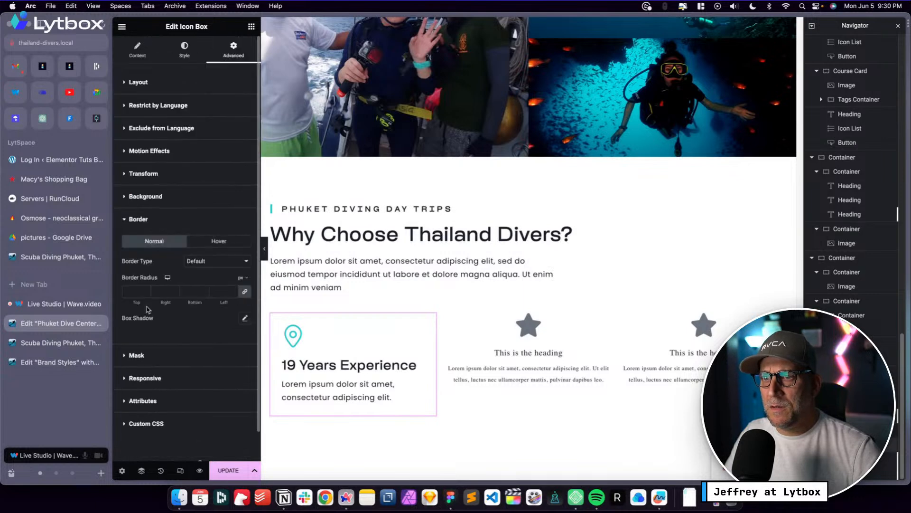
click(188, 261)
click(202, 283)
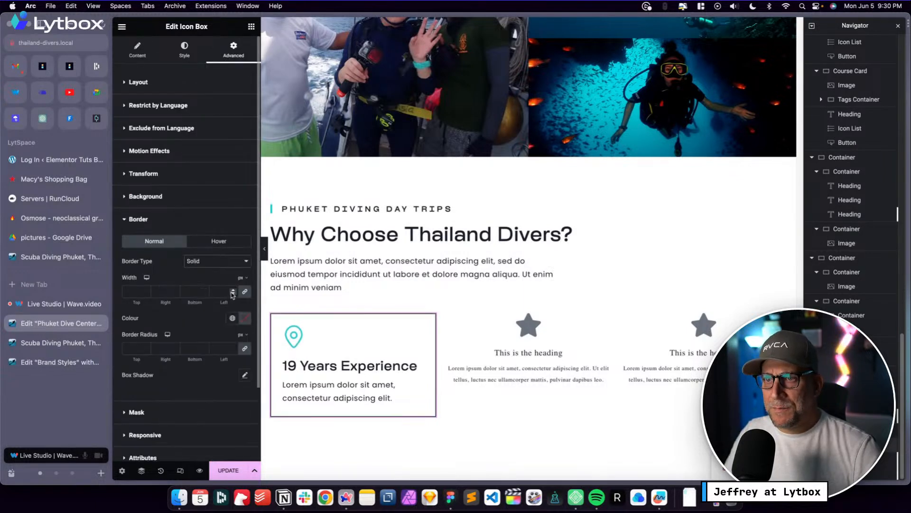
click(233, 292)
Colour the icon box's border with the global Fonts colour at reduced opacity (#181D2926) and set its border radius to 2 px
click(232, 317)
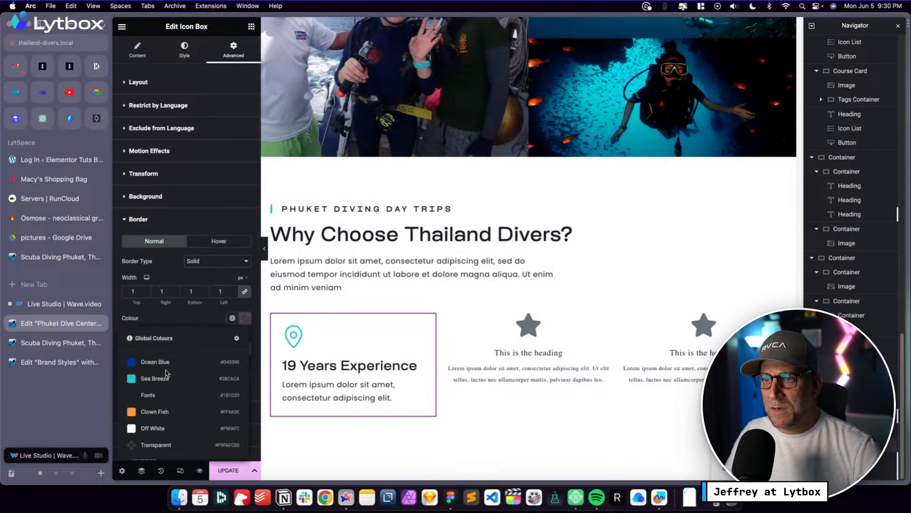
click(158, 393)
click(245, 318)
drag(299, 442, 209, 443)
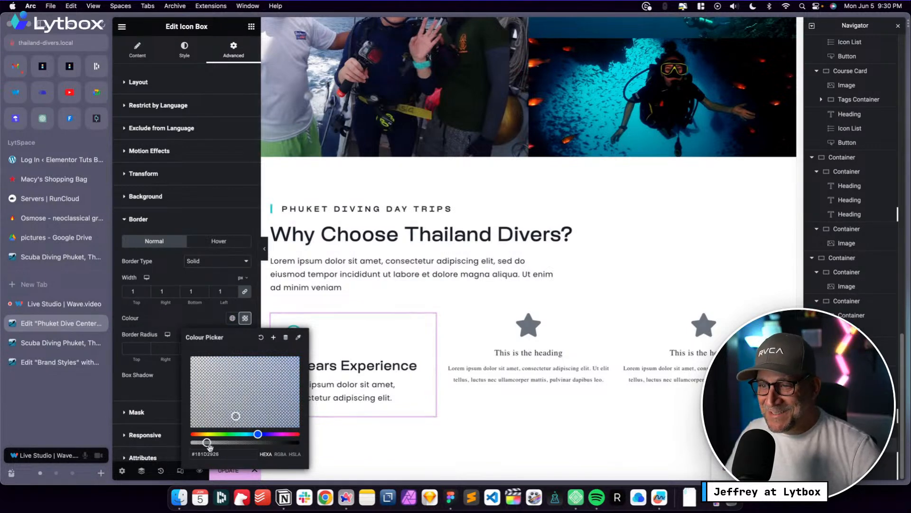
drag(223, 454, 192, 454)
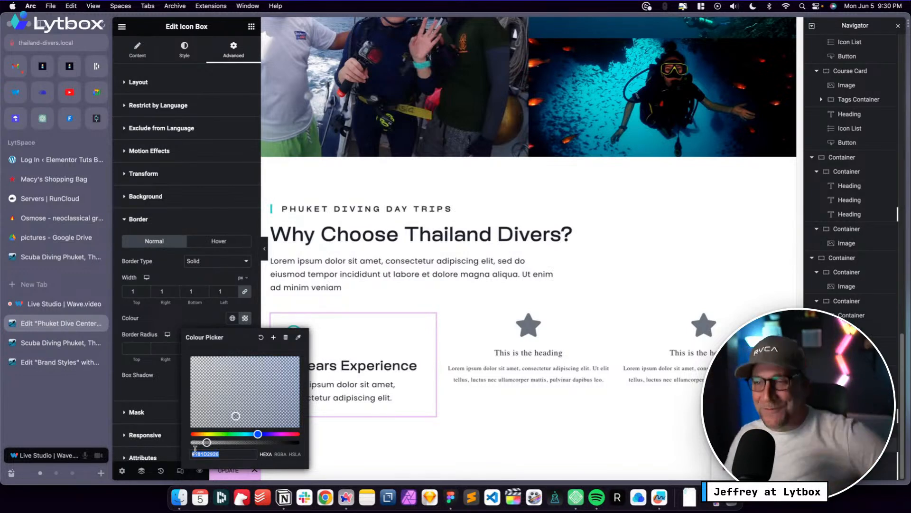
click(149, 395)
click(247, 319)
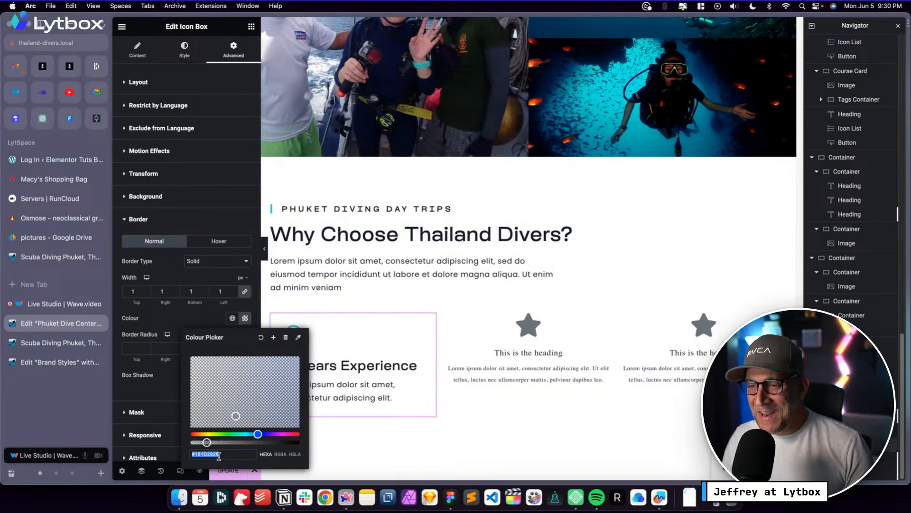
click(206, 320)
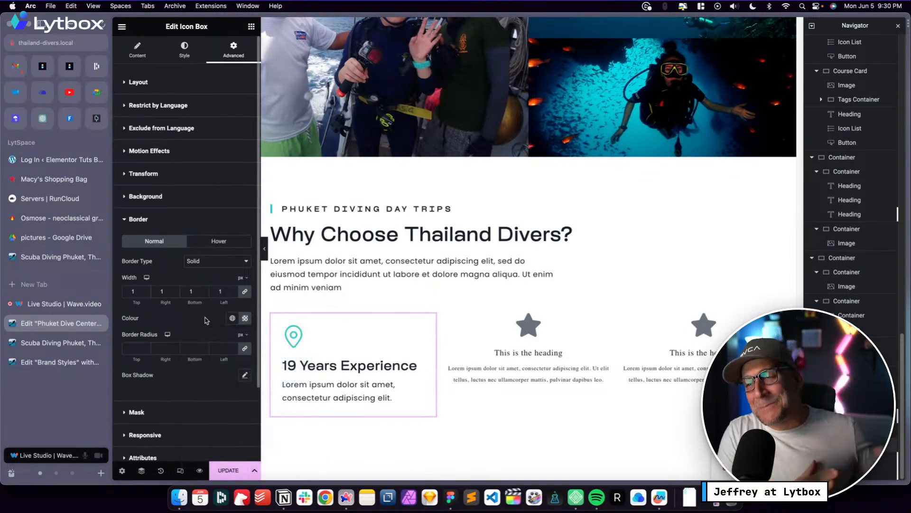
click(245, 318)
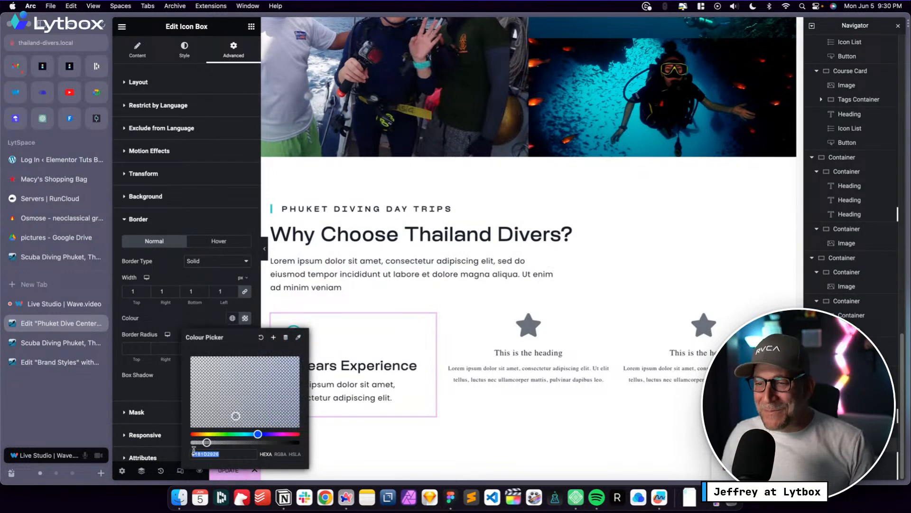
click(197, 317)
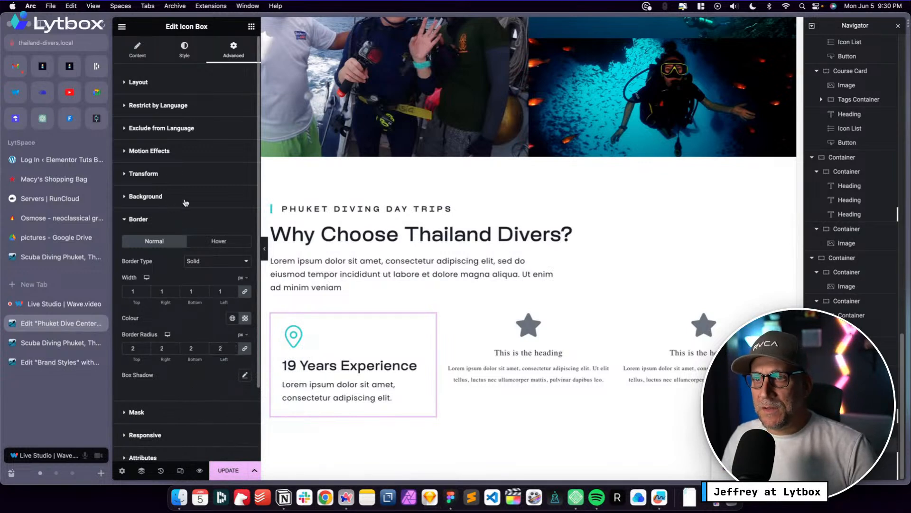
Give the first icon box a classic background in the global Off White colour
click(166, 199)
click(232, 249)
click(232, 269)
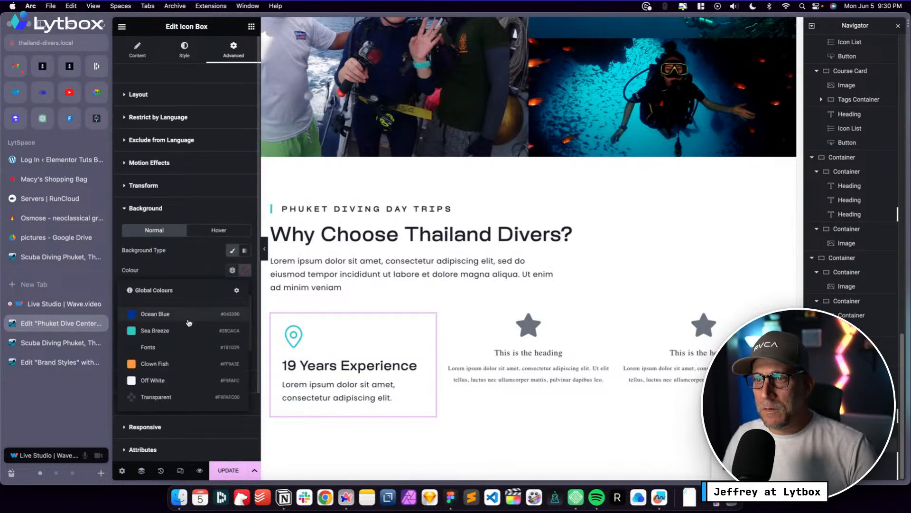
click(162, 380)
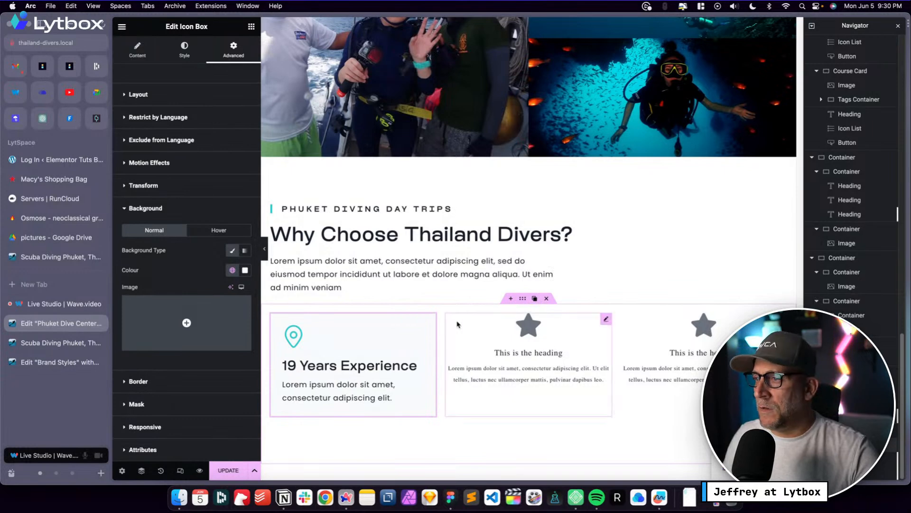
Delete the two unstyled star icon boxes beside the finished one
right_click(607, 318)
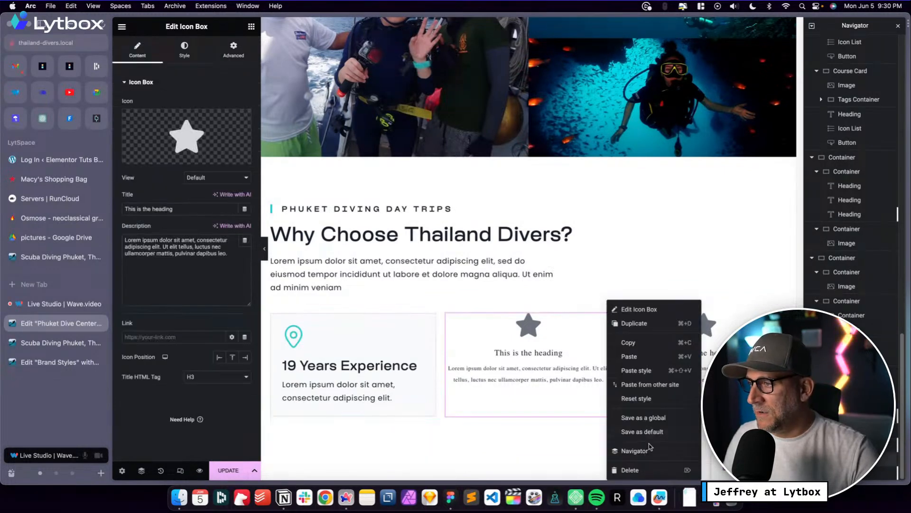
click(631, 470)
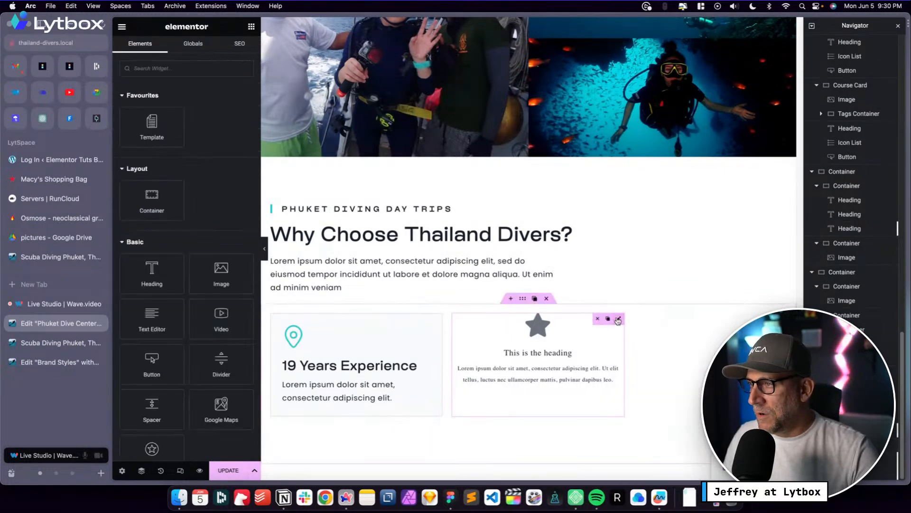
right_click(618, 320)
click(636, 470)
Duplicate the styled "19 Years Experience" icon box twice to fill the row with three boxes
right_click(441, 322)
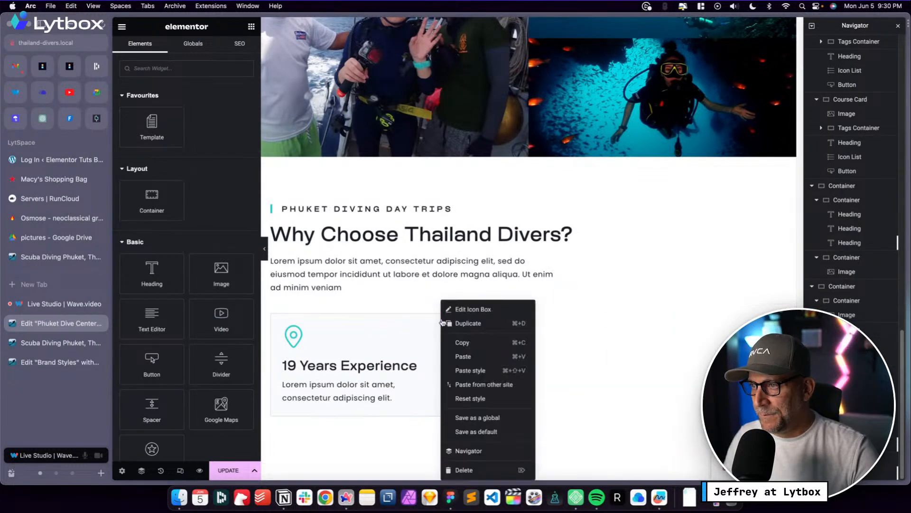
click(479, 324)
right_click(612, 324)
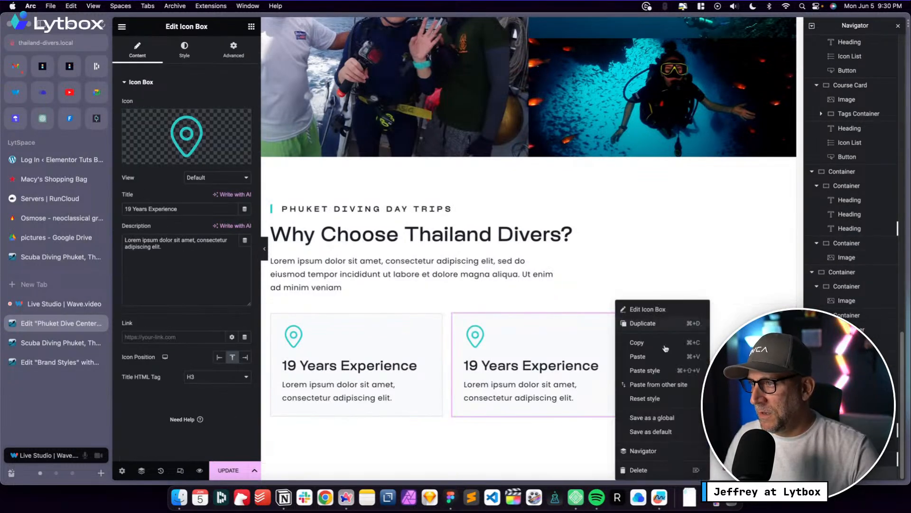
click(645, 325)
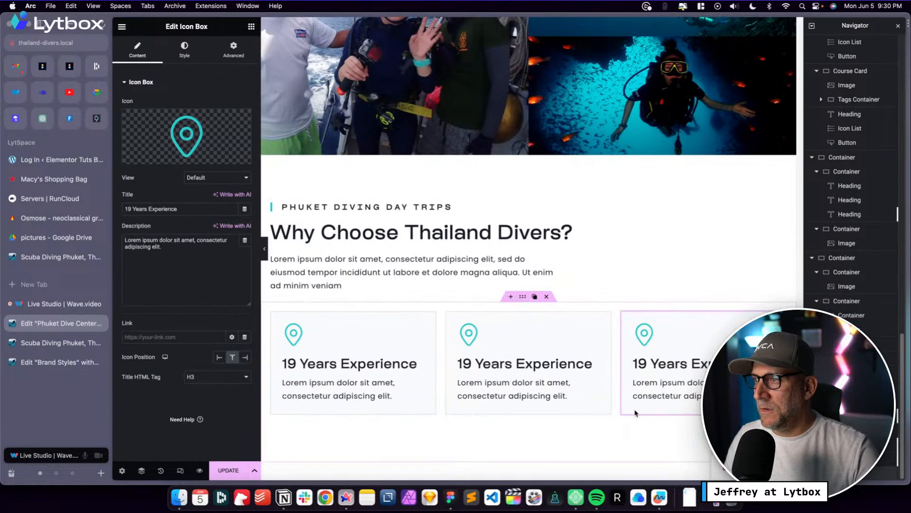
scroll(635, 411, down, 2)
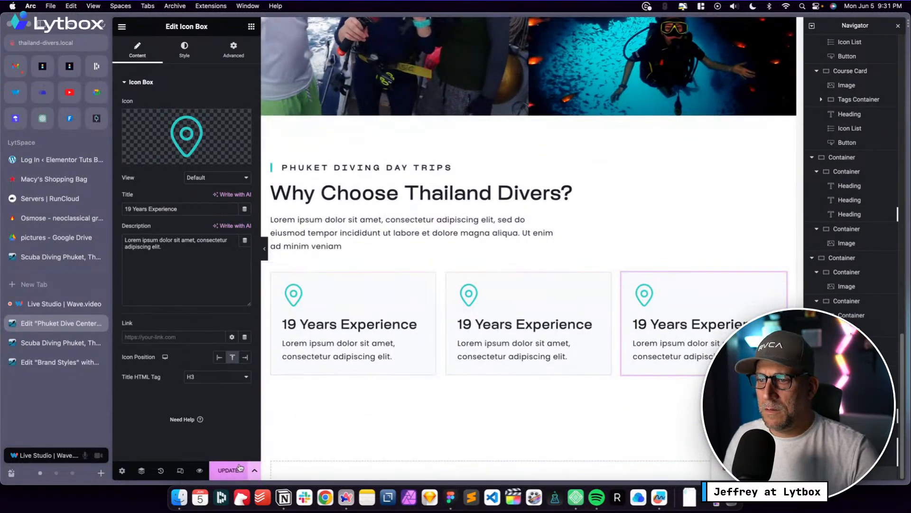
Open the site-wide Global Fonts settings from the Brand Styles page
scroll(334, 328, up, 1)
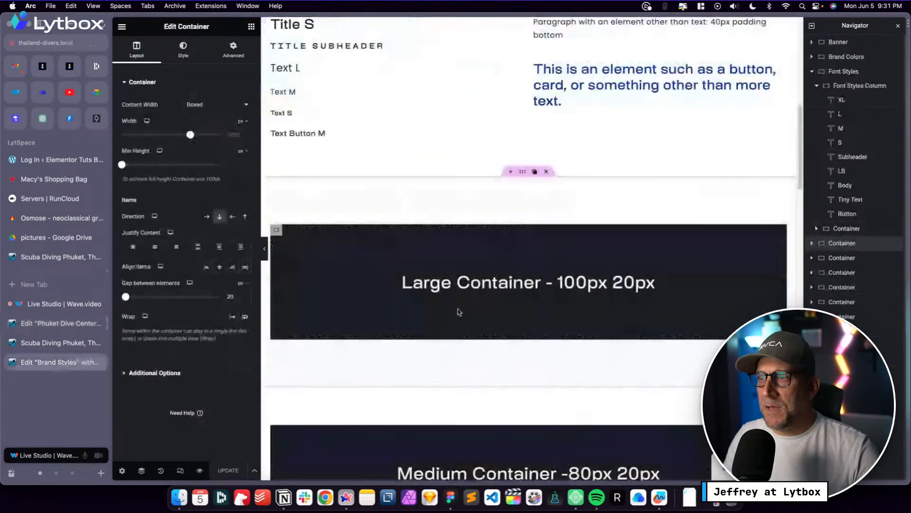
scroll(459, 312, up, 10)
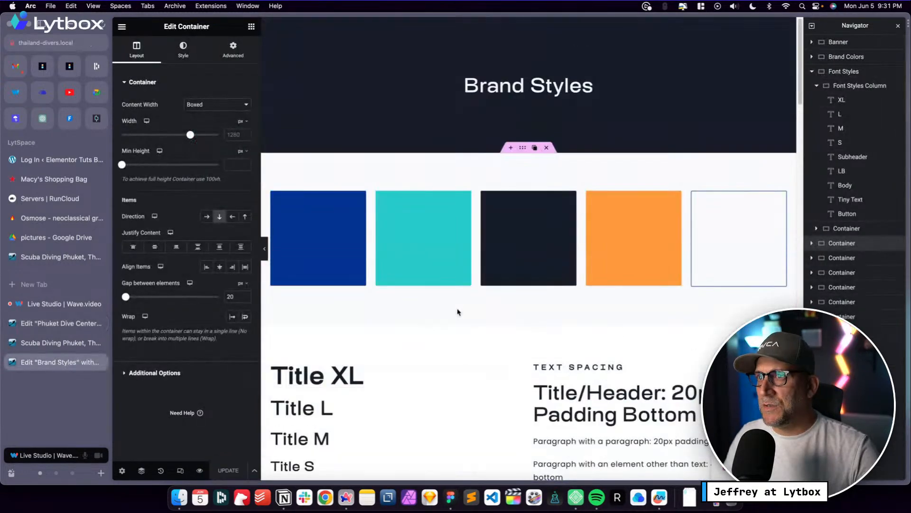
click(313, 403)
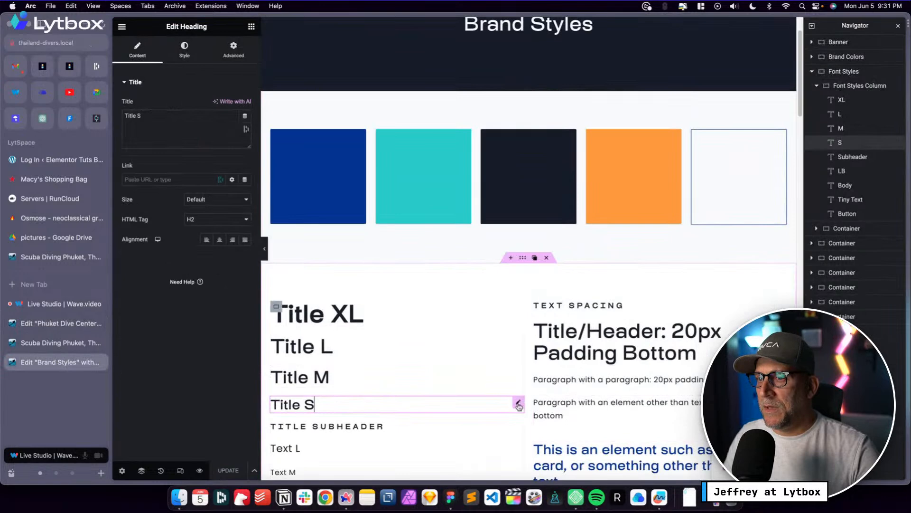
click(122, 27)
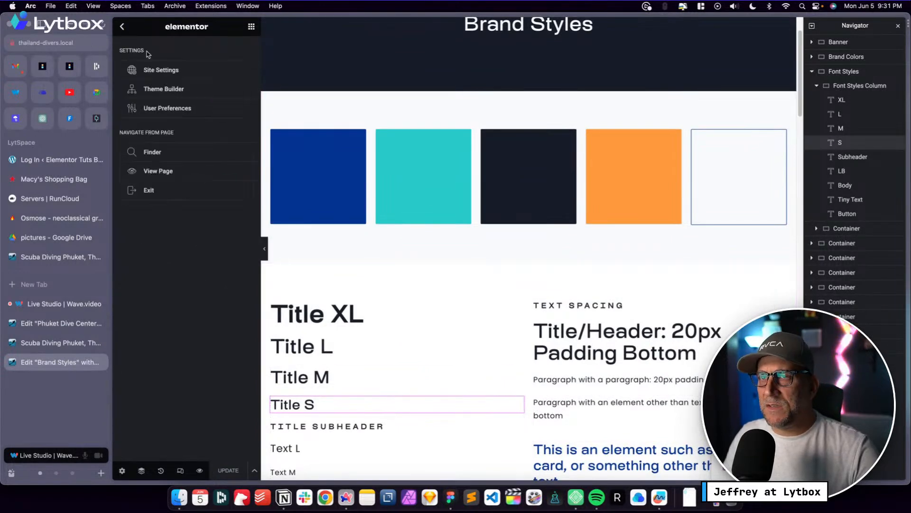
click(151, 70)
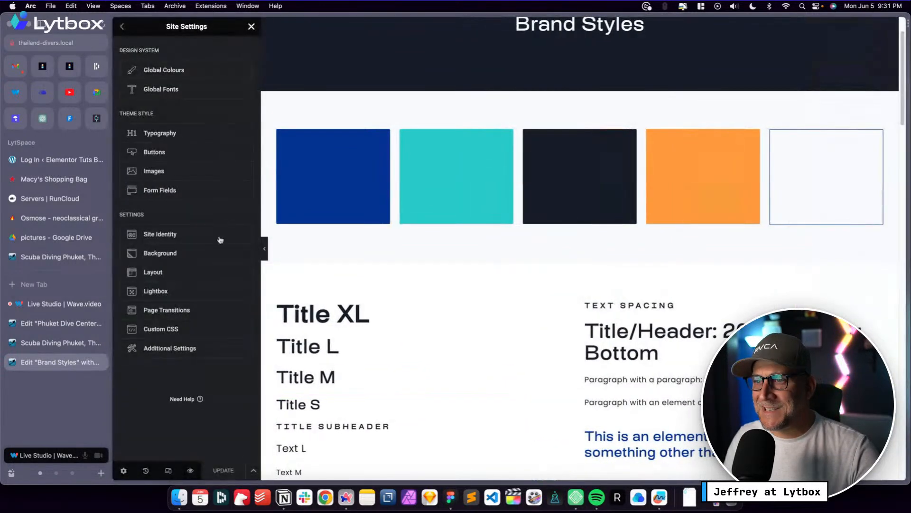
click(174, 89)
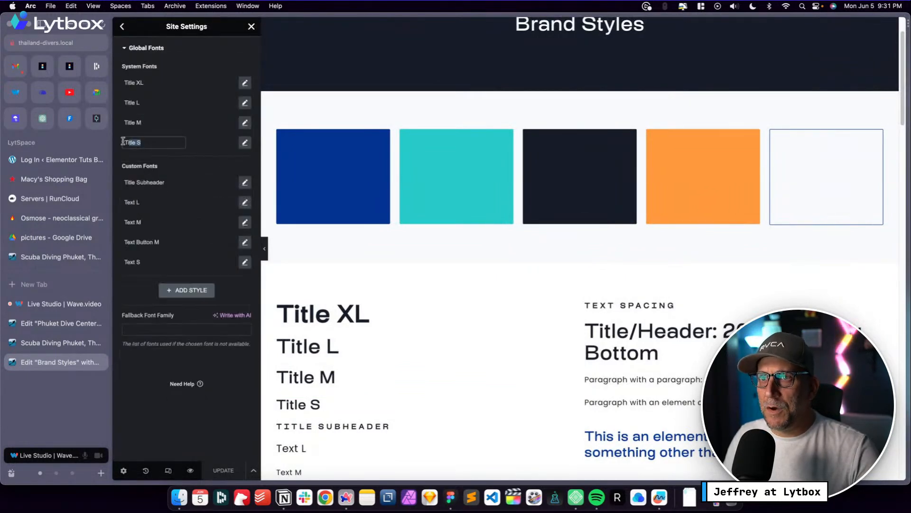
Set the global Title S font to 2.2 rem with weight 700 (Bold) and save the site settings
click(245, 142)
scroll(372, 241, down, 3)
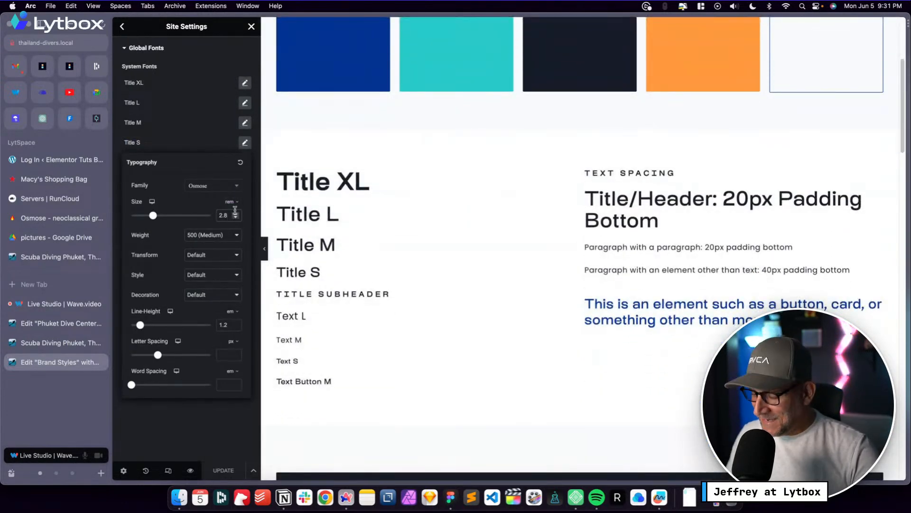
key(BackSpace)
key(BackSpace)
text(.4)
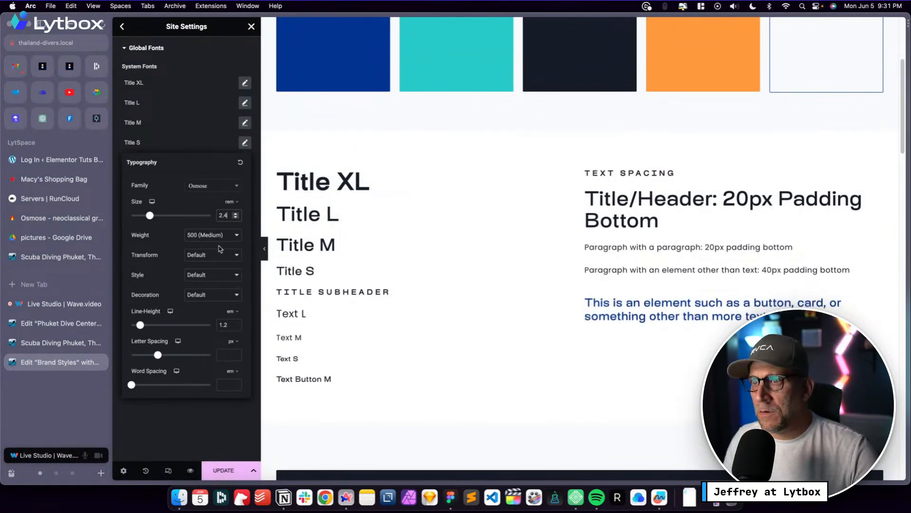
click(201, 236)
click(202, 255)
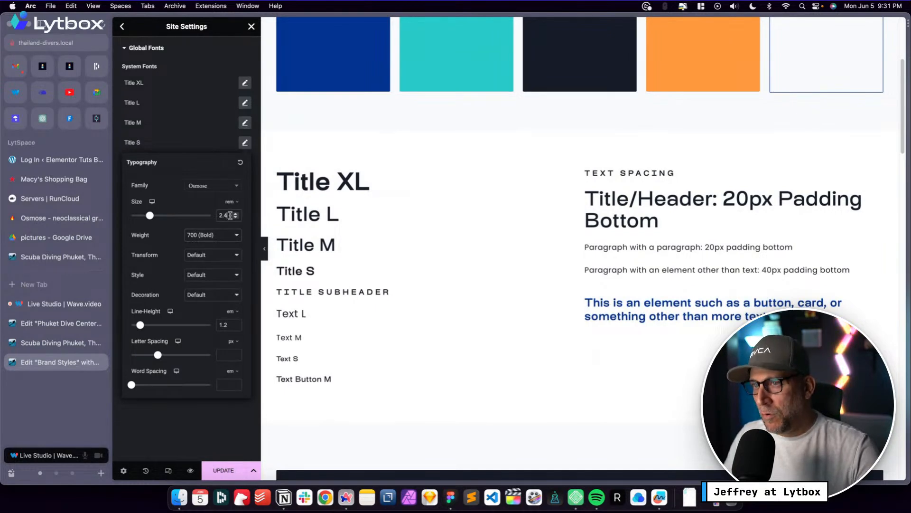
key(BackSpace)
text(2)
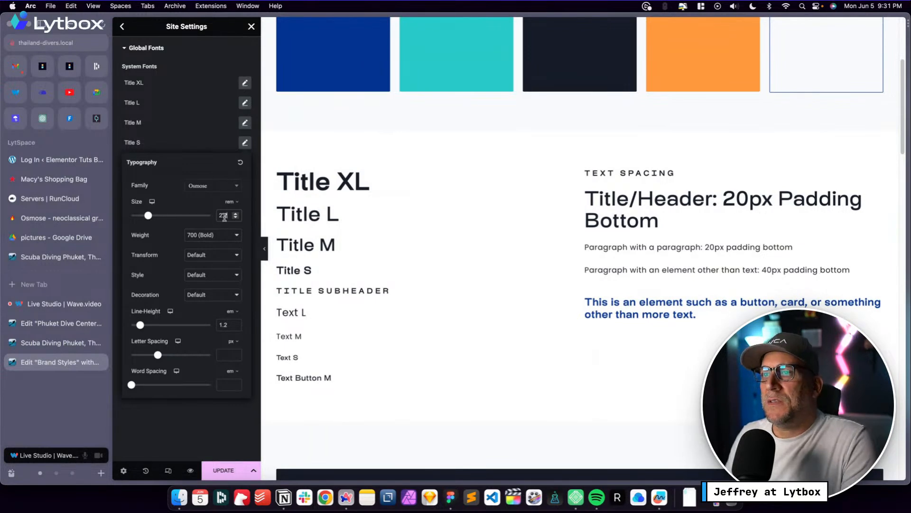
click(223, 470)
Reload the homepage editor and check the Title S headings on the course cards and the "Why Choose Thailand Divers?" icon boxes
click(51, 343)
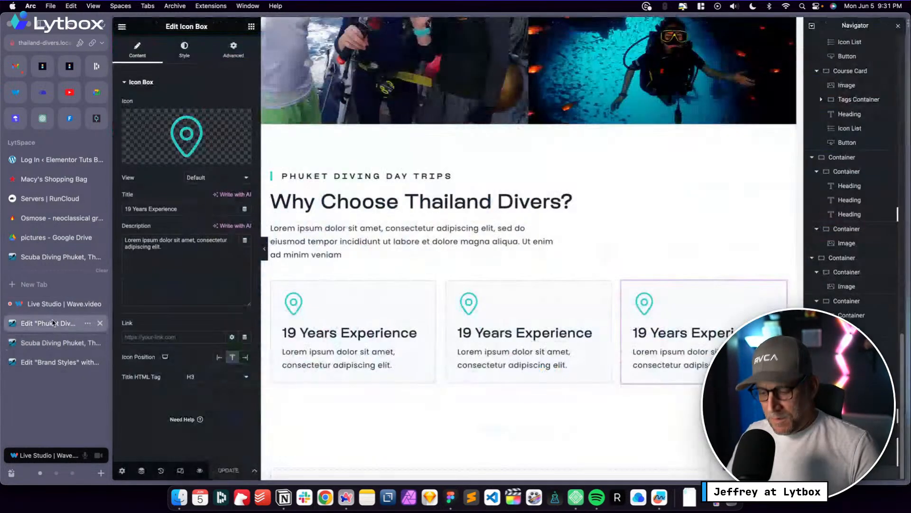
click(60, 323)
key(super+r)
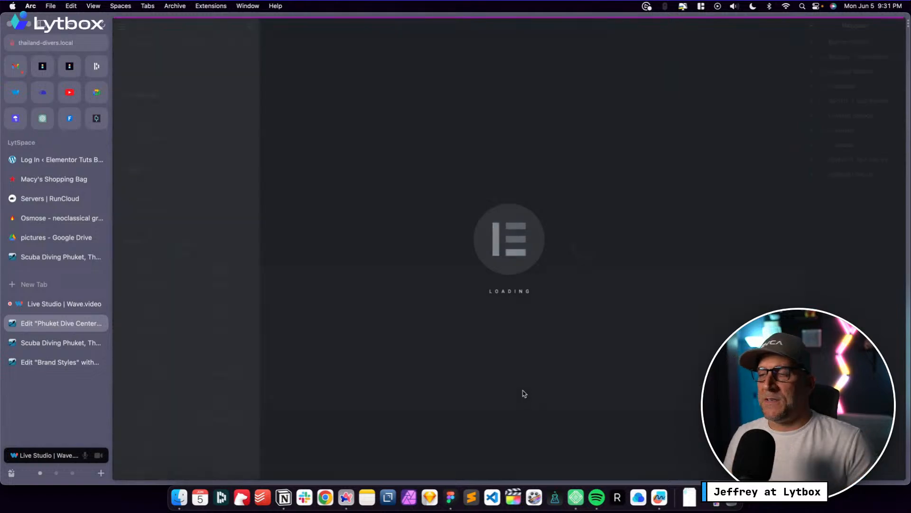
scroll(519, 381, down, 15)
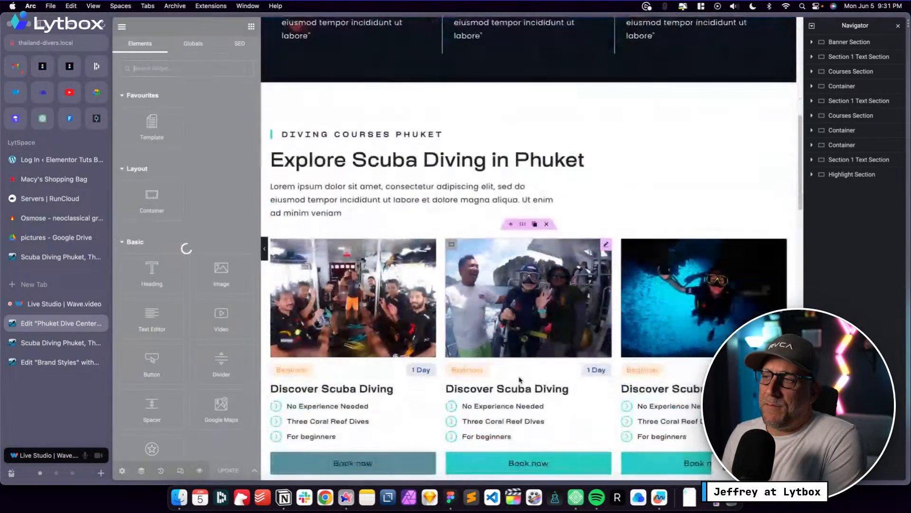
scroll(381, 303, up, 15)
scroll(385, 350, down, 15)
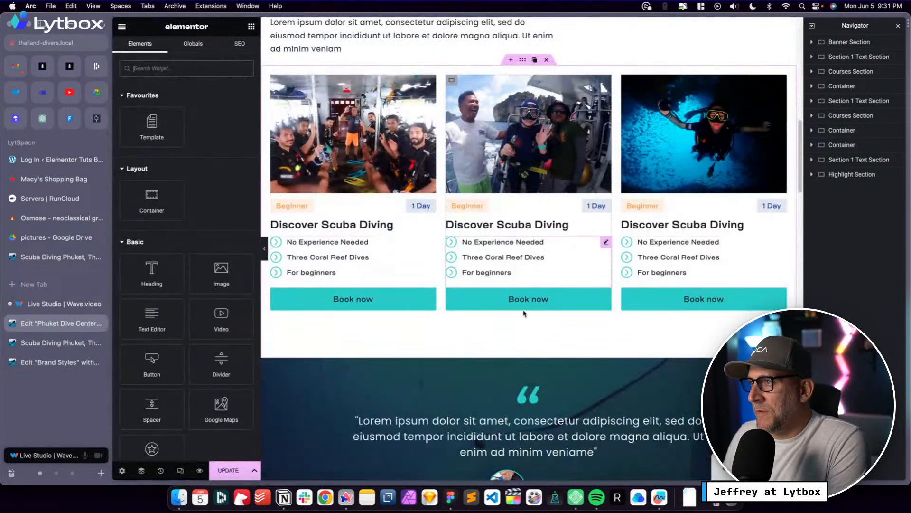
scroll(525, 304, down, 5)
scroll(525, 314, down, 5)
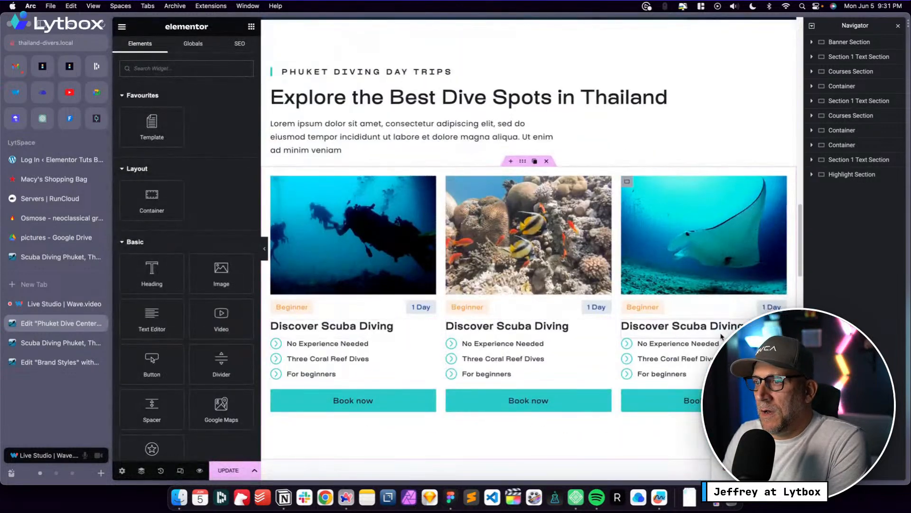
scroll(674, 337, down, 1)
scroll(674, 337, down, 10)
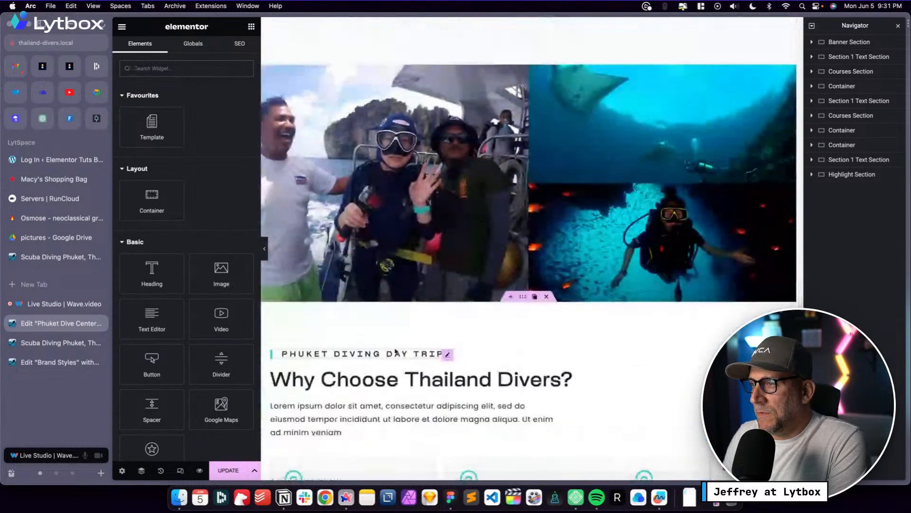
scroll(405, 349, down, 1)
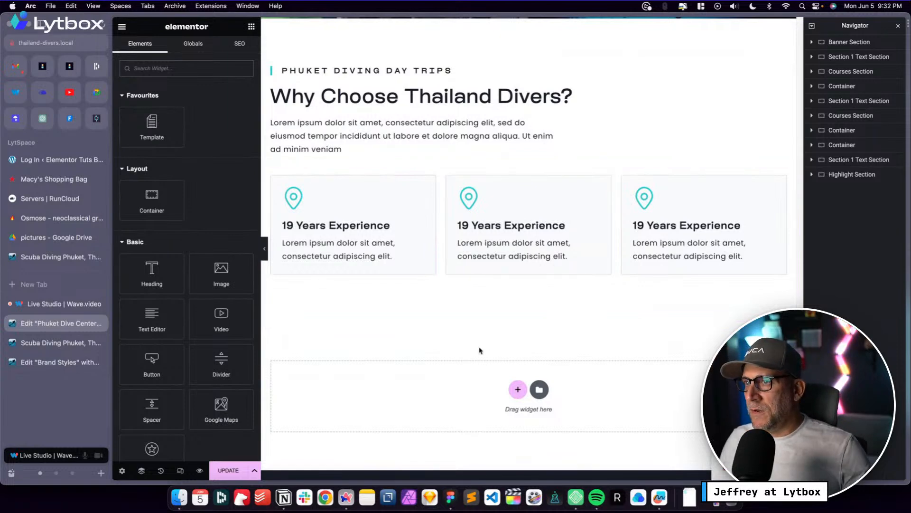
scroll(413, 263, up, 1)
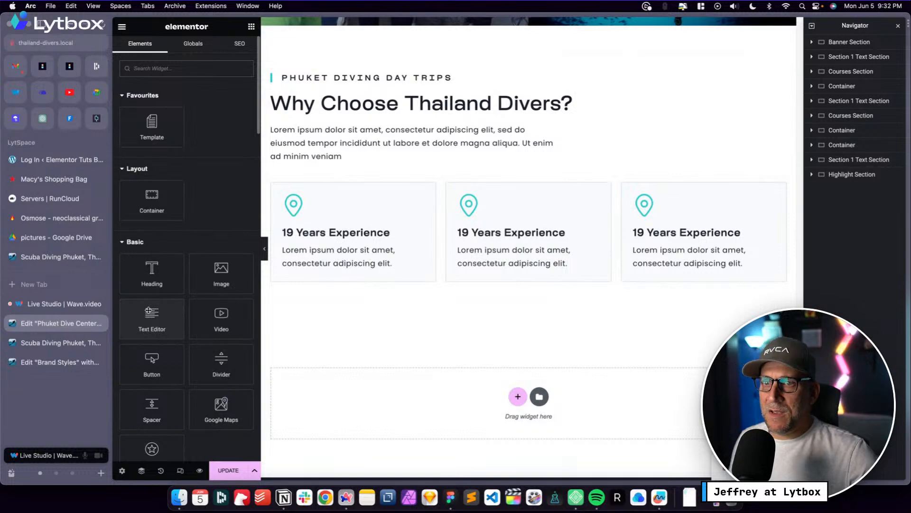
Examine the Experience, Equipment, Variety, Reputation and Price reasons under "Why Choose Thailand Divers?" on the live site
click(57, 256)
scroll(355, 369, down, 3)
scroll(354, 366, up, 5)
drag(272, 223, 223, 228)
click(230, 260)
drag(270, 305, 224, 307)
click(235, 341)
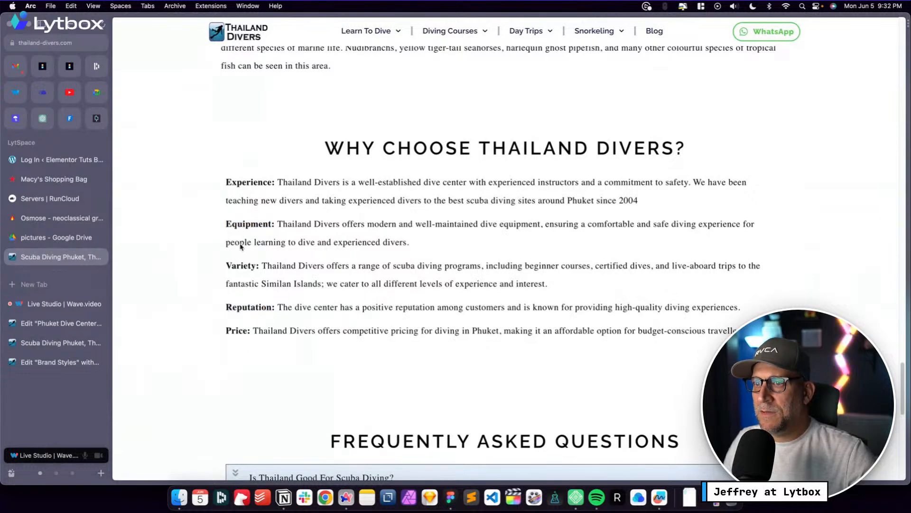
drag(229, 181, 378, 345)
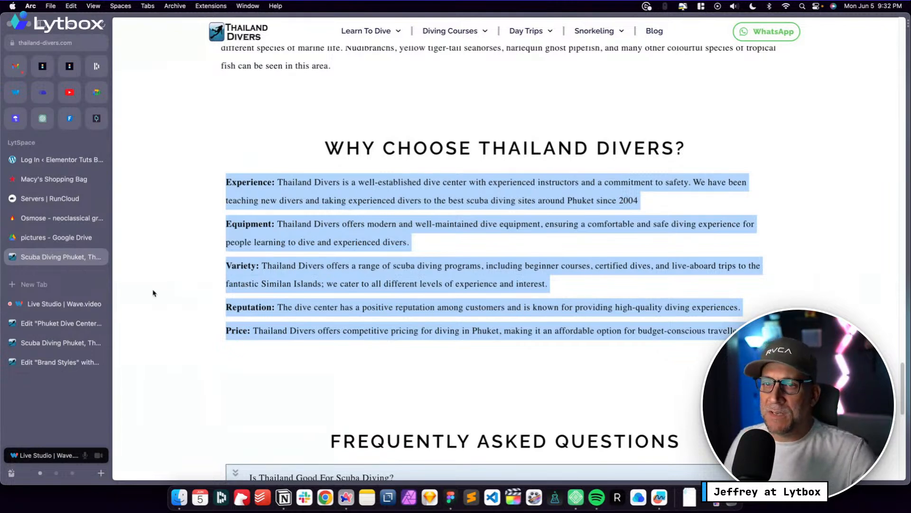
Return to the homepage editor and review the dive spots and course sections built so far
click(61, 323)
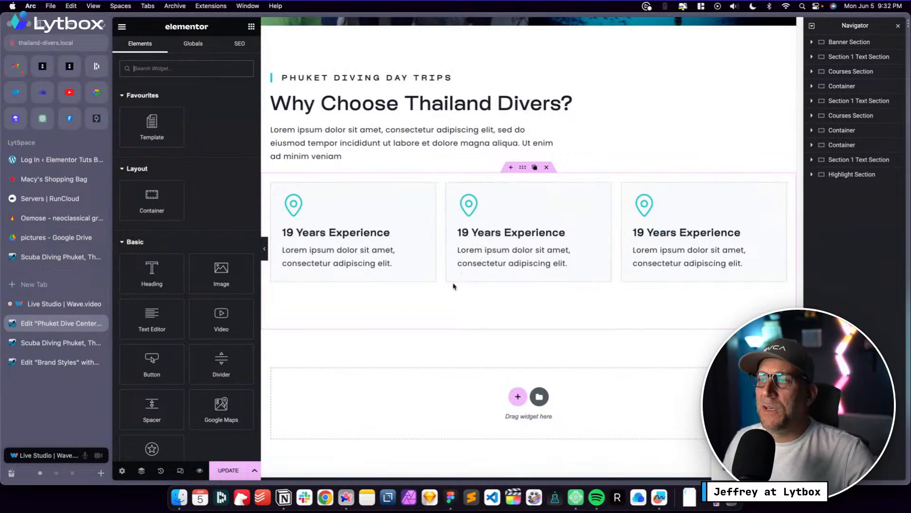
scroll(451, 299, up, 8)
scroll(454, 305, up, 10)
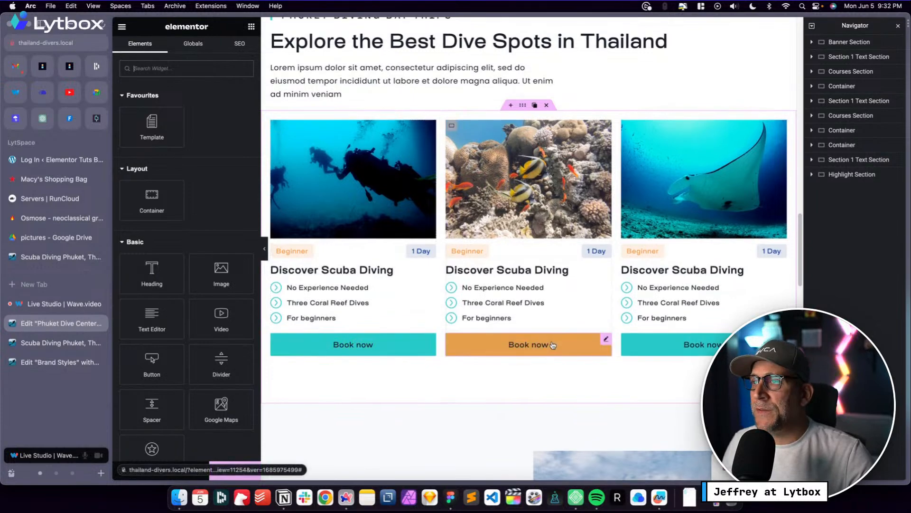
scroll(546, 344, up, 5)
scroll(552, 346, up, 10)
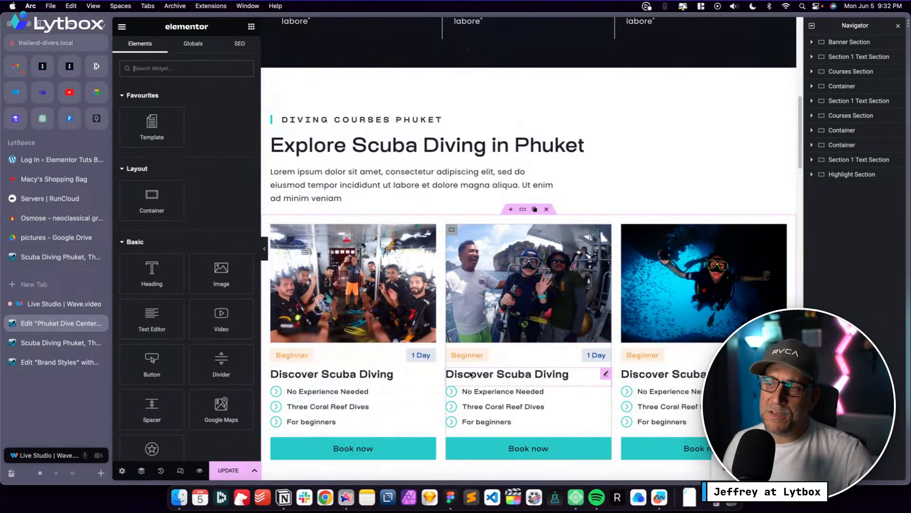
scroll(472, 375, down, 10)
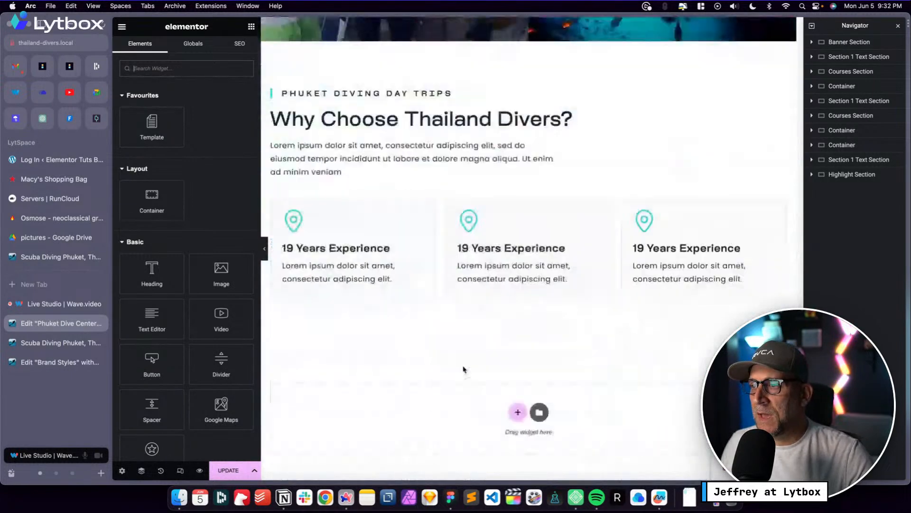
Switch to the Freeform wireframe and examine the sections planned after "Why choose Thailand Divers"
key(super+Tab)
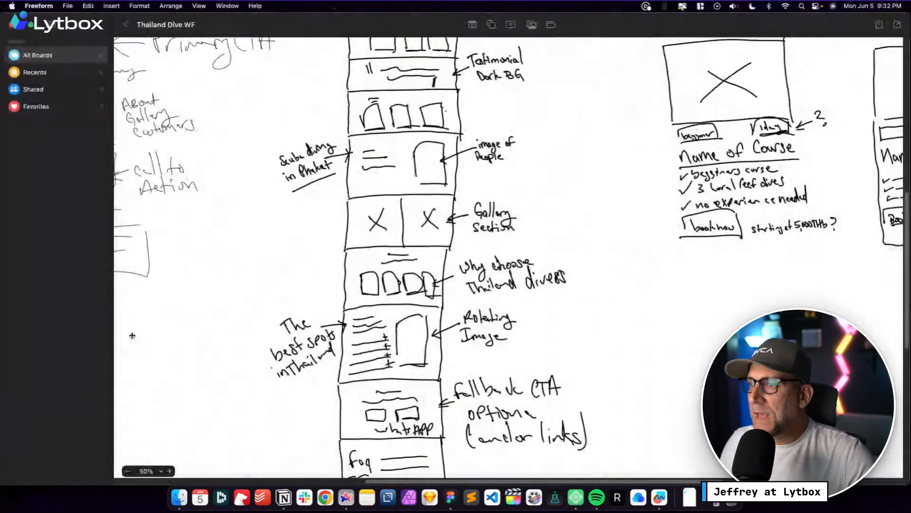
scroll(570, 264, down, 5)
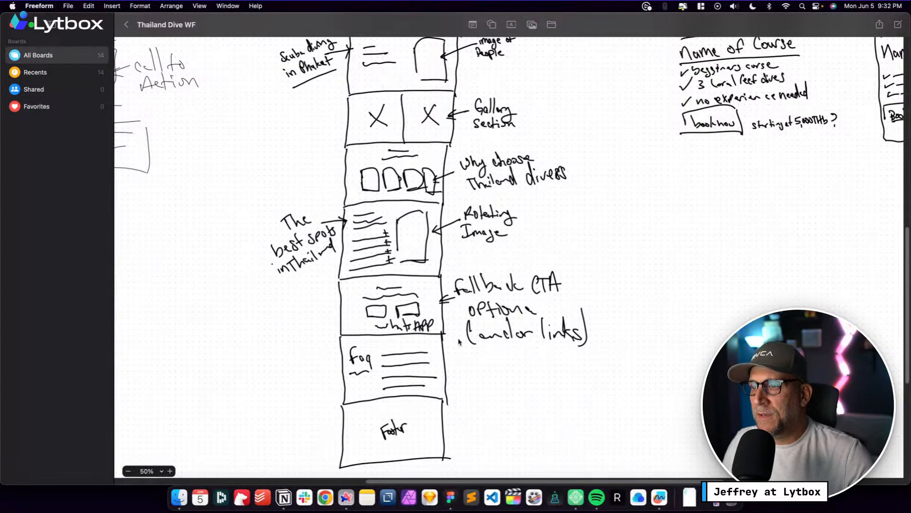
scroll(394, 283, down, 3)
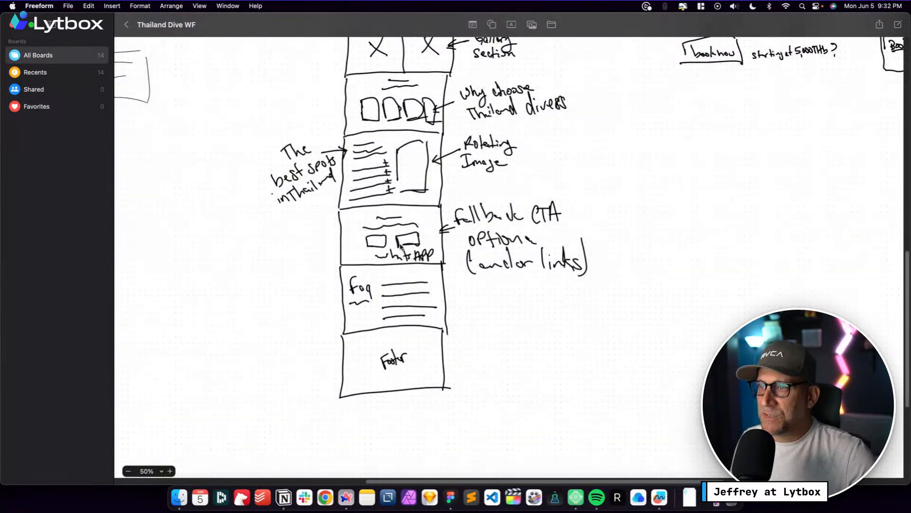
Switch back to the browser and examine the "Best Diving Sites in Phuket, Thailand" section on the live site
key(super+Tab)
scroll(479, 249, up, 10)
scroll(481, 248, up, 15)
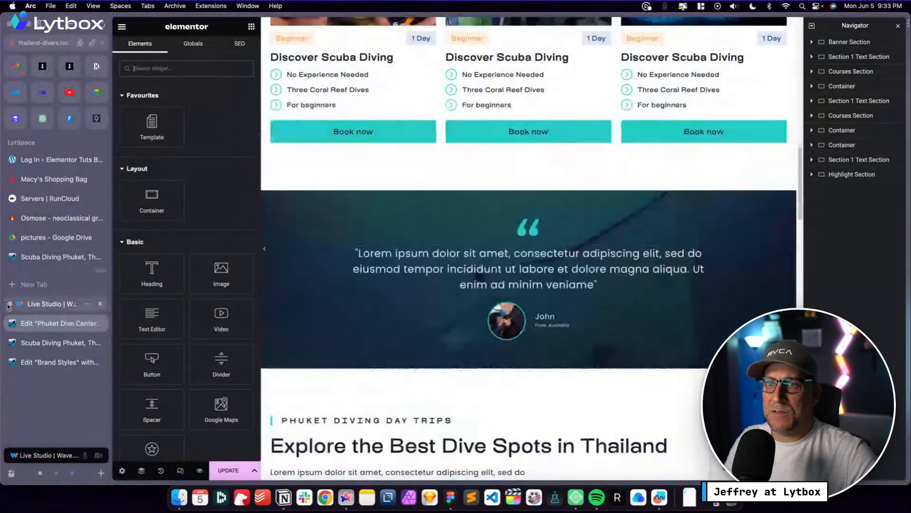
click(55, 257)
scroll(400, 291, down, 8)
scroll(400, 292, up, 9)
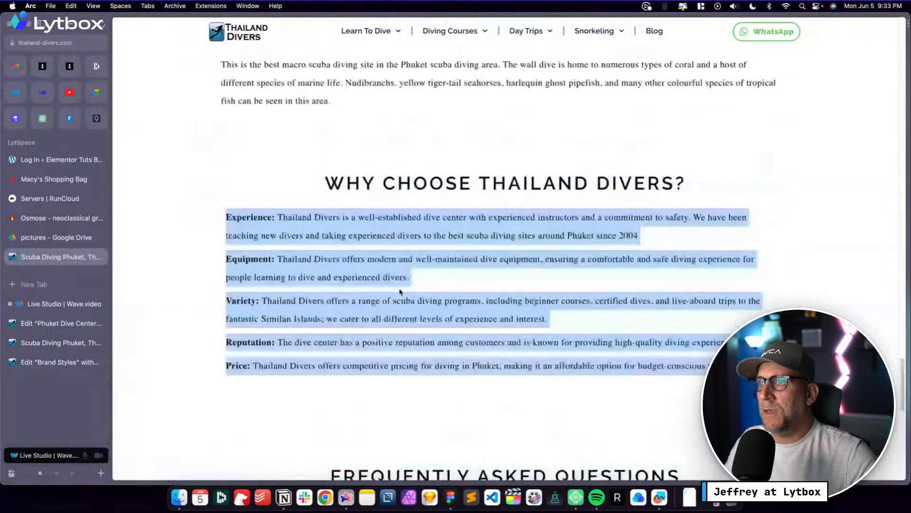
scroll(400, 291, up, 8)
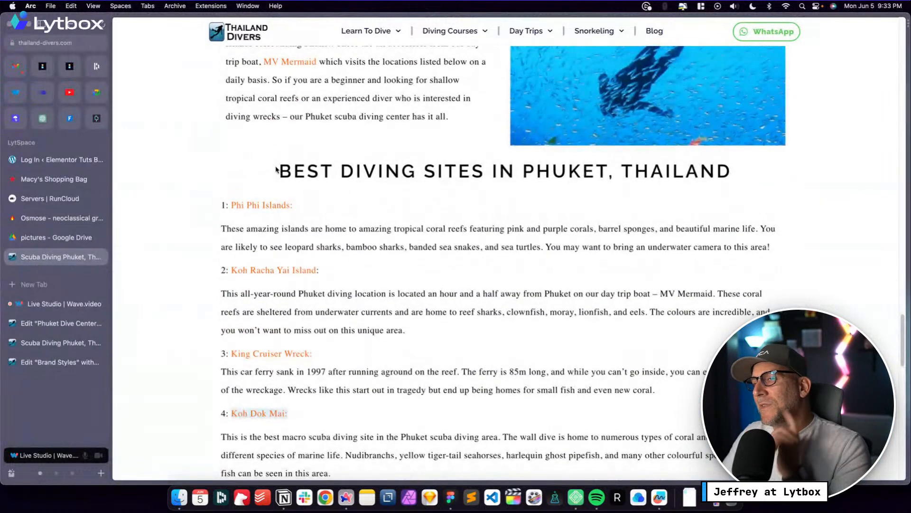
mouse_move(281, 166)
mouse_down()
mouse_move(378, 184)
mouse_move(743, 184)
mouse_move(280, 172)
mouse_up()
click(744, 184)
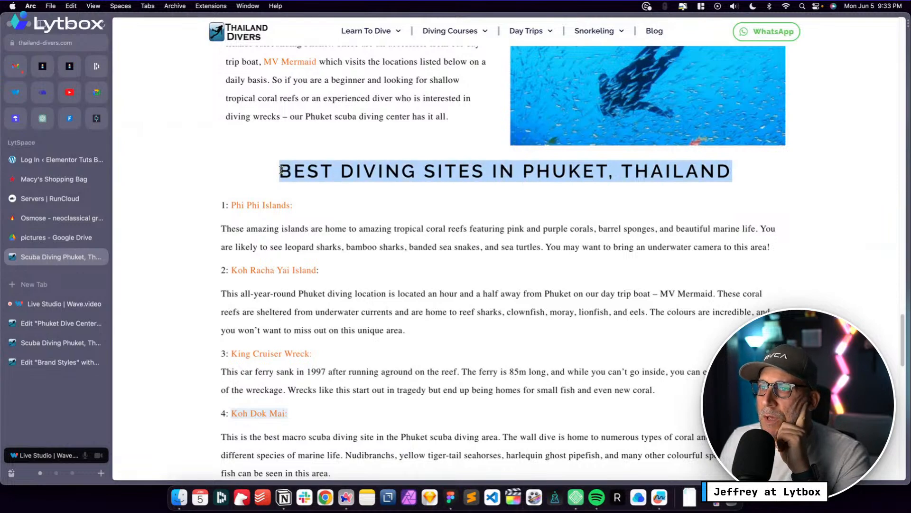
click(281, 171)
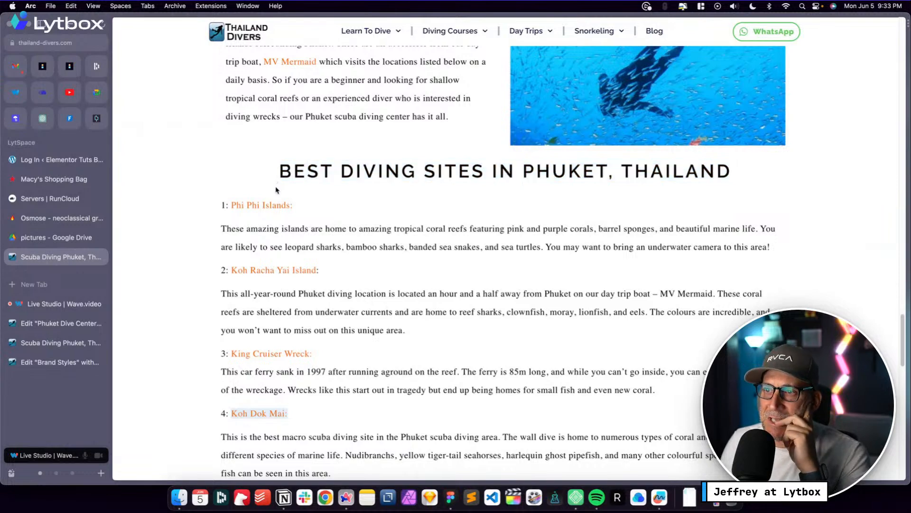
Duplicate the homepage container with the "Explore the Best Dive Spots in Thailand" text and boat image, and move the copy below the icon boxes
click(38, 323)
scroll(440, 358, down, 5)
scroll(439, 359, down, 15)
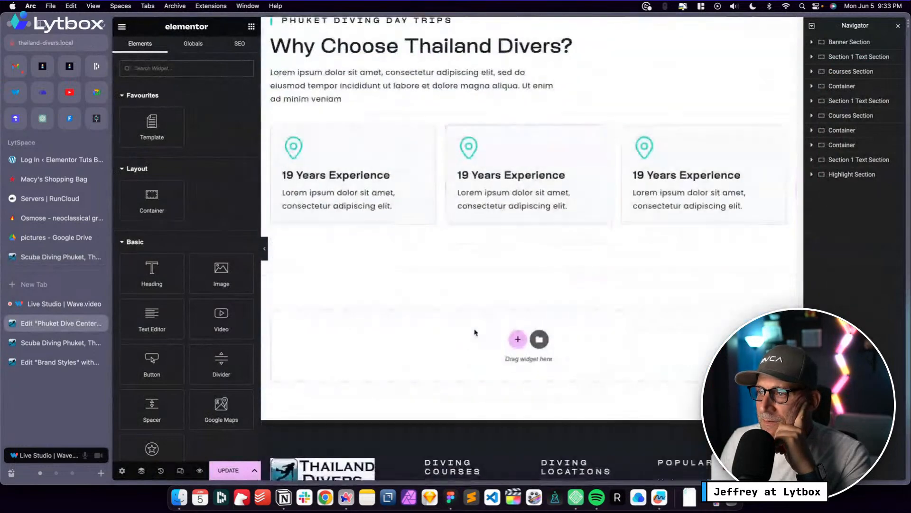
scroll(475, 332, up, 10)
right_click(520, 229)
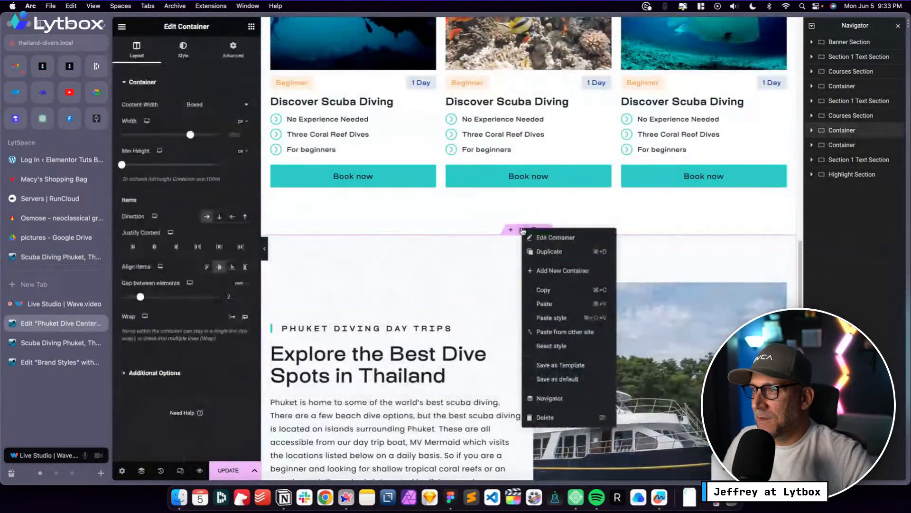
click(543, 256)
scroll(522, 294, down, 8)
drag(521, 185, 536, 318)
scroll(545, 332, down, 5)
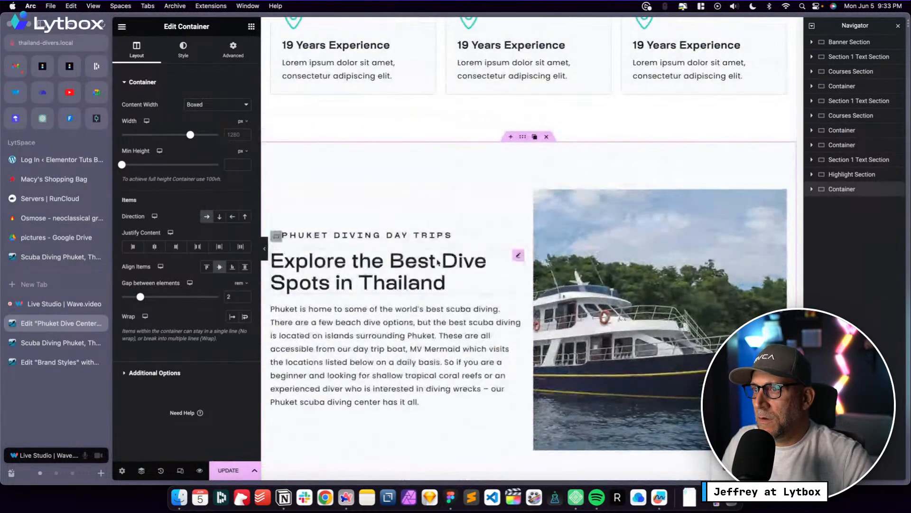
Check the wording of the "Best Diving Sites in Phuket, Thailand" heading on the live site and return to the homepage editor
click(57, 256)
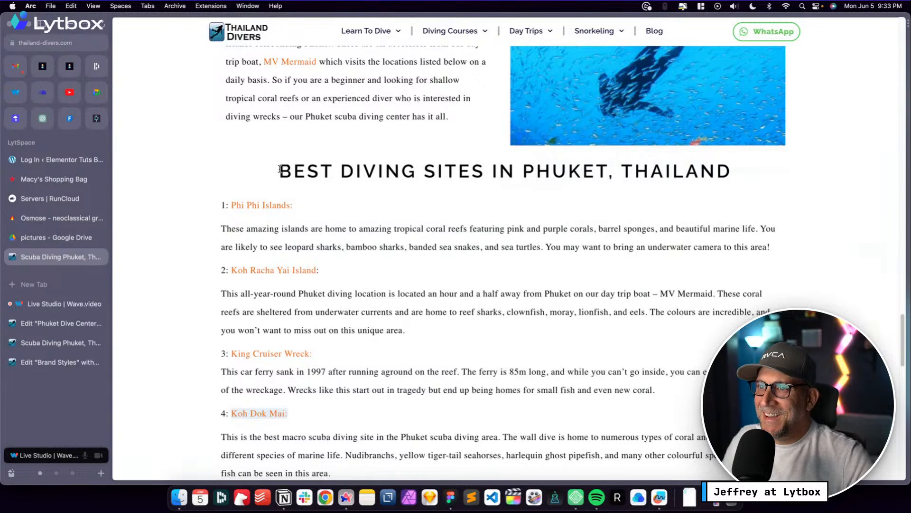
drag(280, 169, 712, 187)
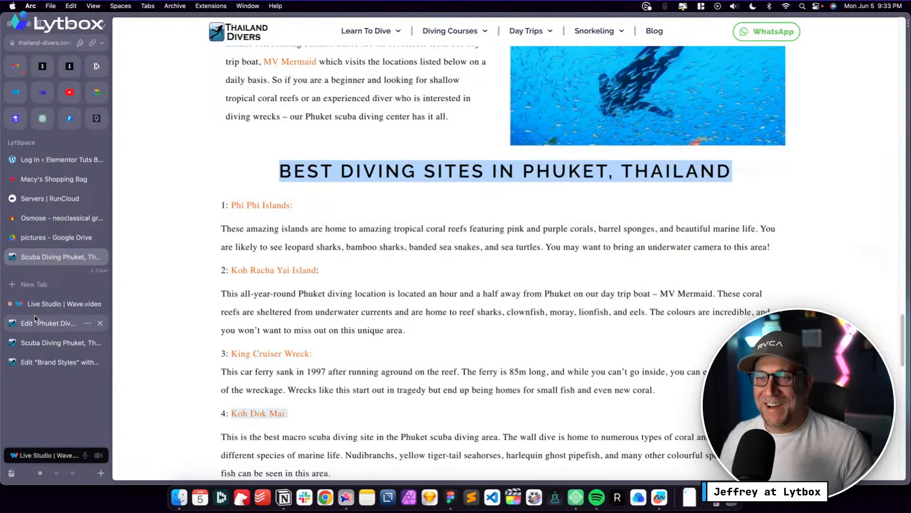
click(61, 323)
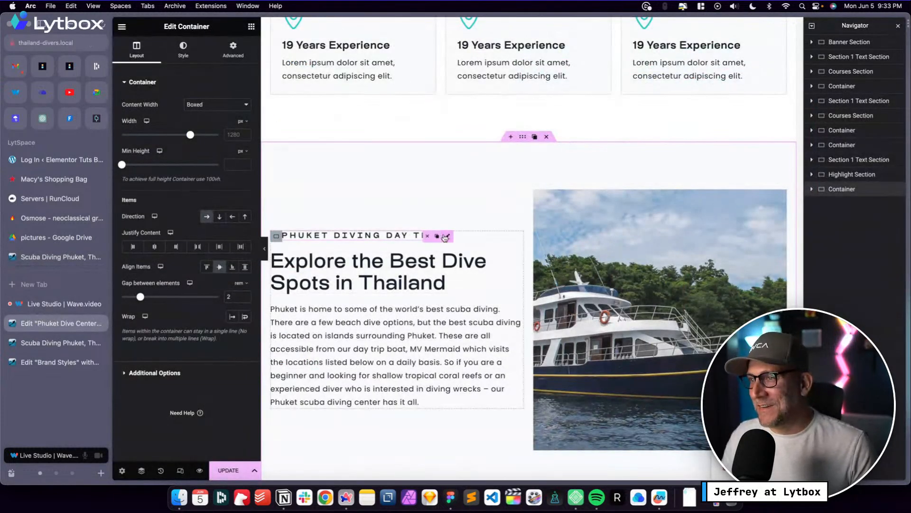
Change the small heading above the duplicated section's main heading to "Best Diving Spots in Phuket Thailand"
click(429, 235)
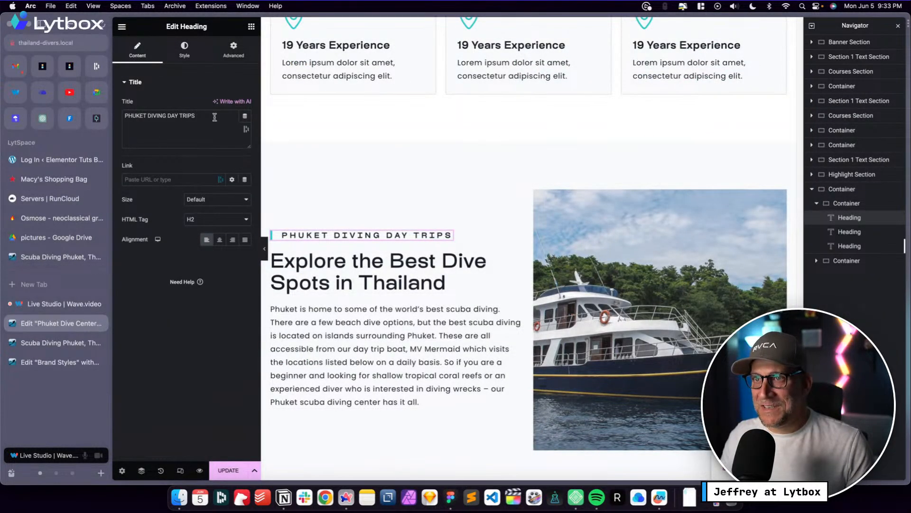
drag(204, 116, 127, 111)
text(Bes)
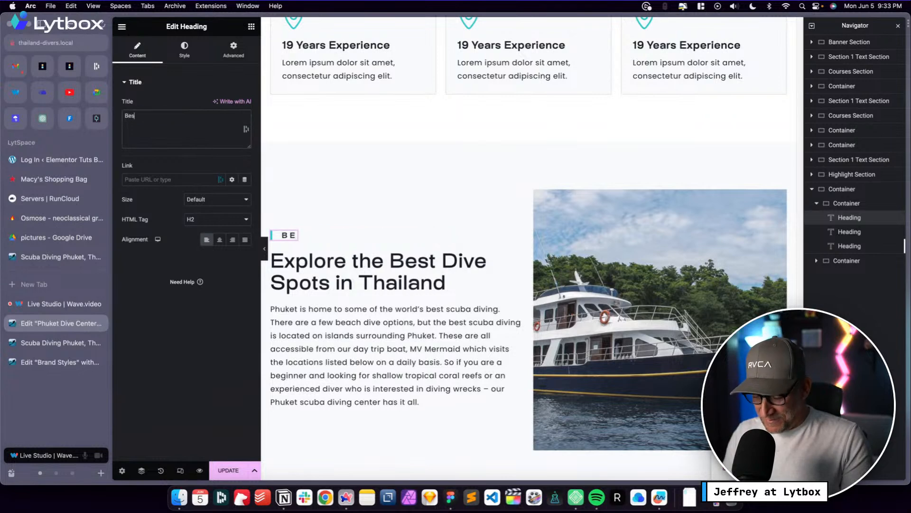
text(t Divinfg)
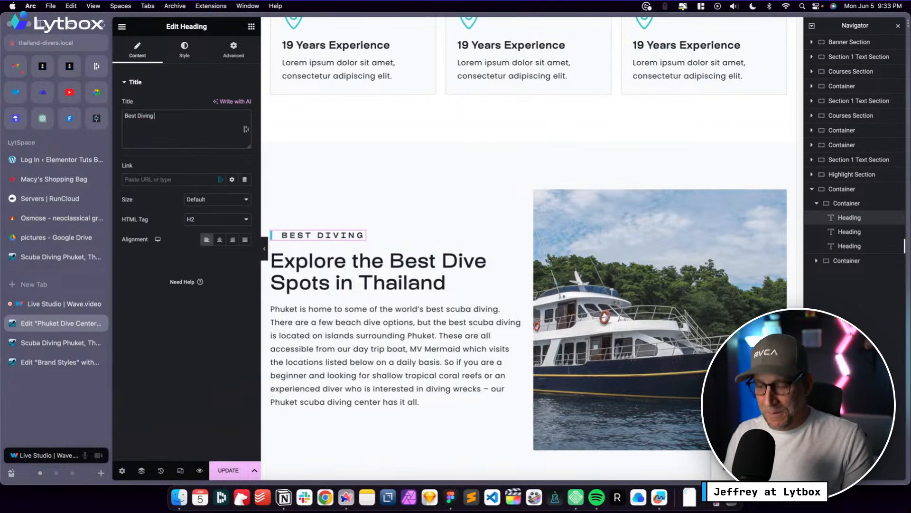
text( Spots in )
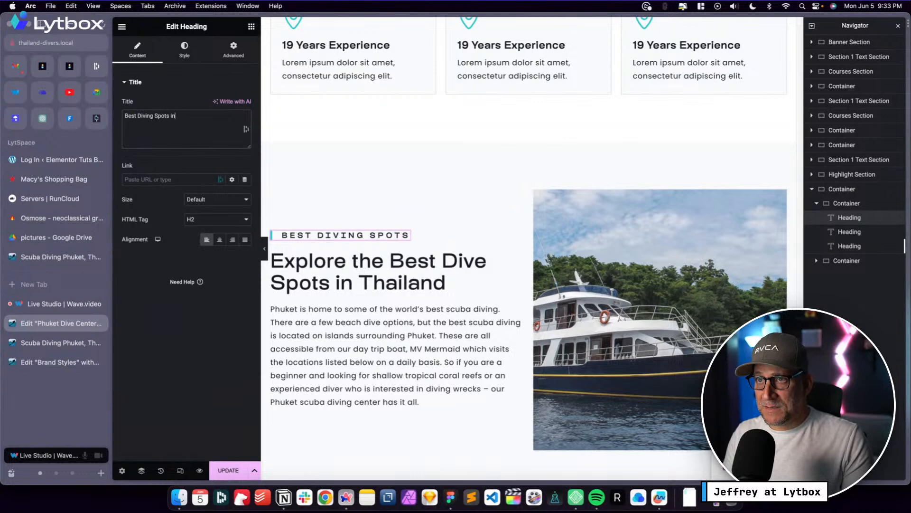
text(Phukte)
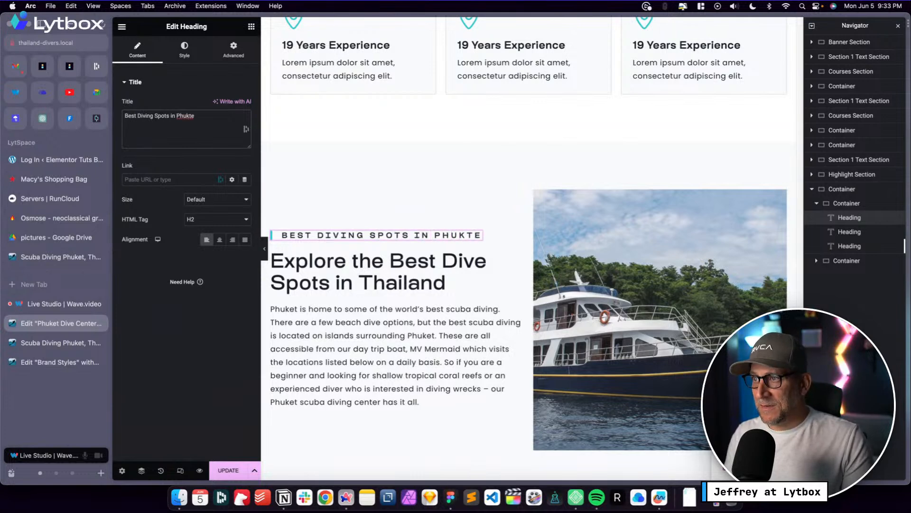
key(BackSpace)
key(BackSpace)
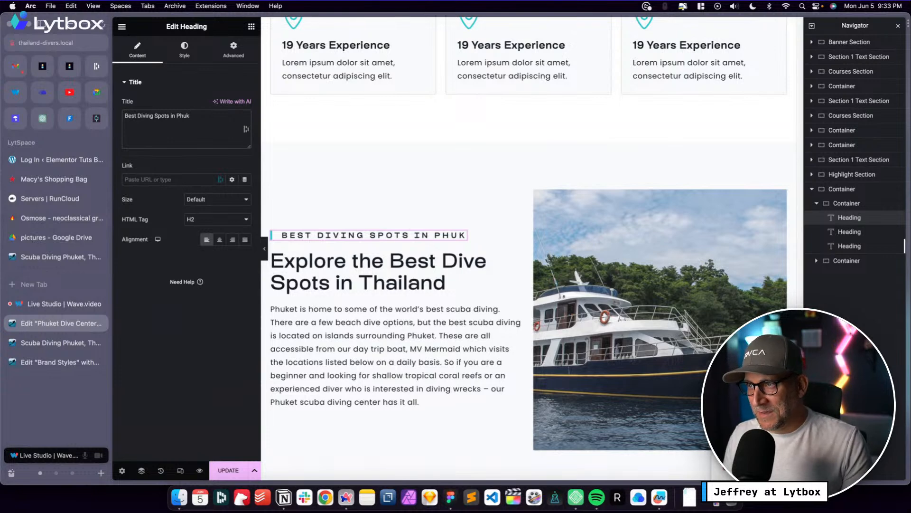
text(e)
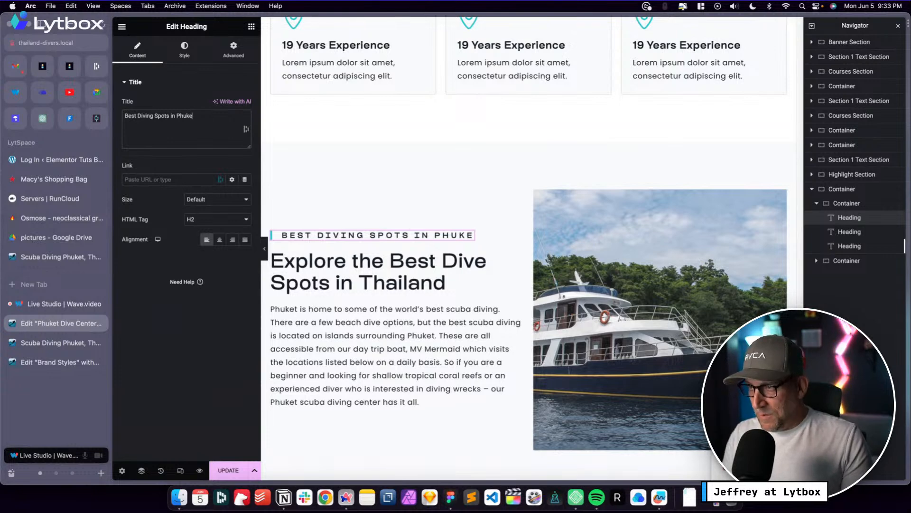
text(t Thai)
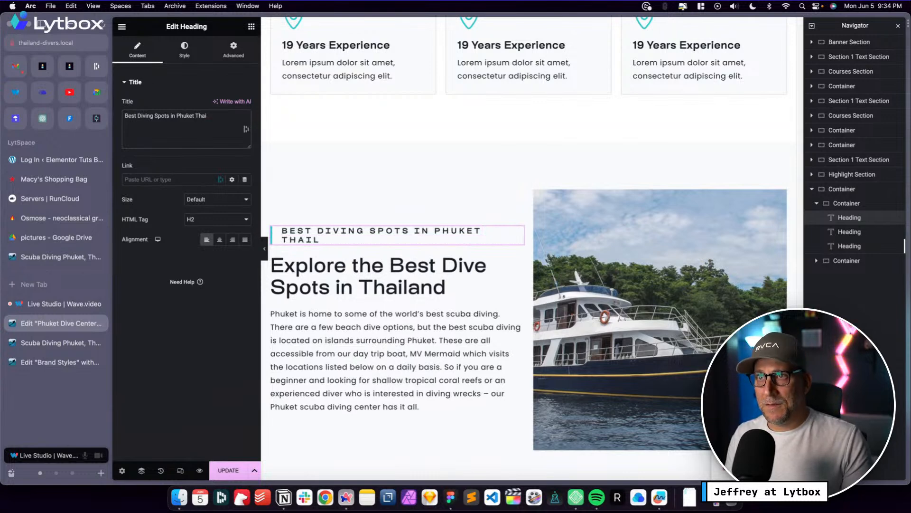
text(lndland)
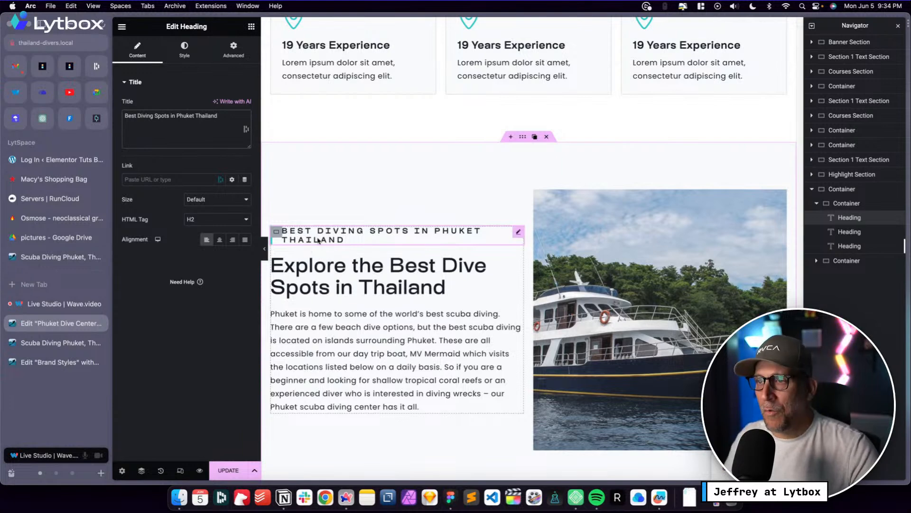
Shorten the duplicated section's main heading to "Explore the Best Dive Spots"
scroll(327, 257, up, 1)
click(520, 266)
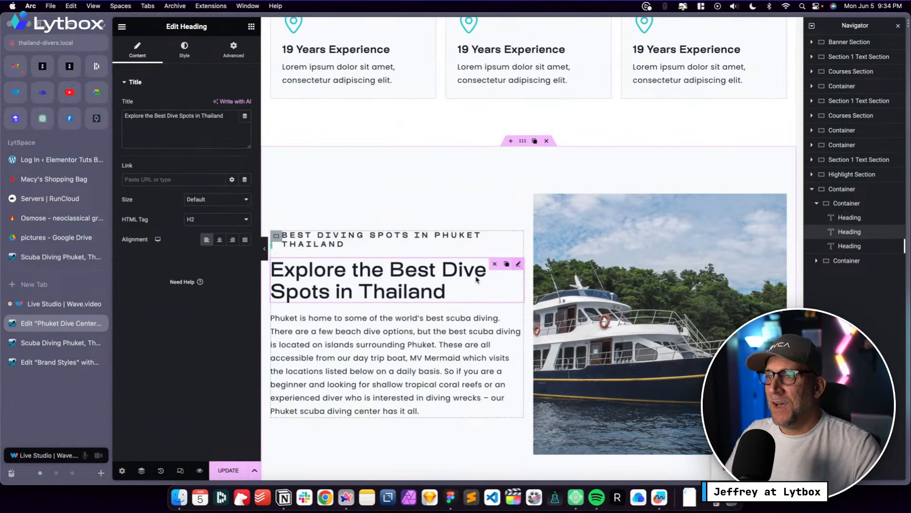
drag(224, 115, 197, 115)
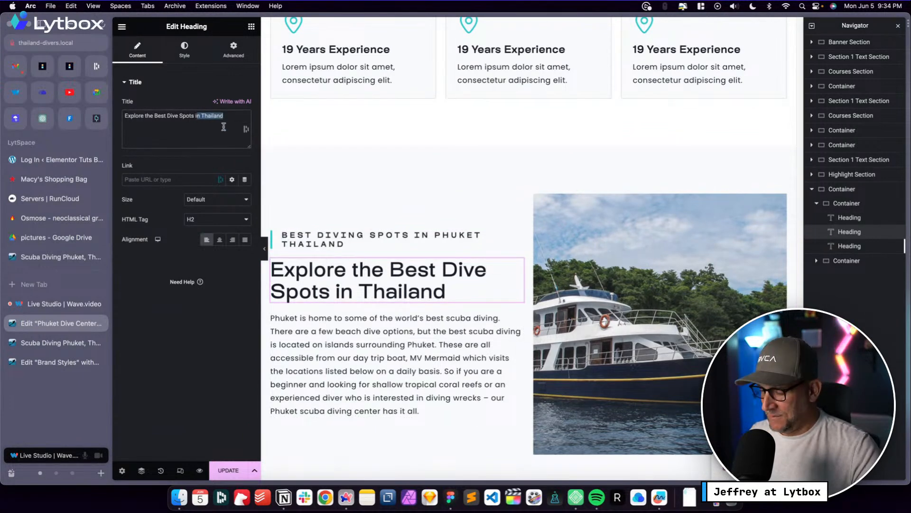
key(BackSpace)
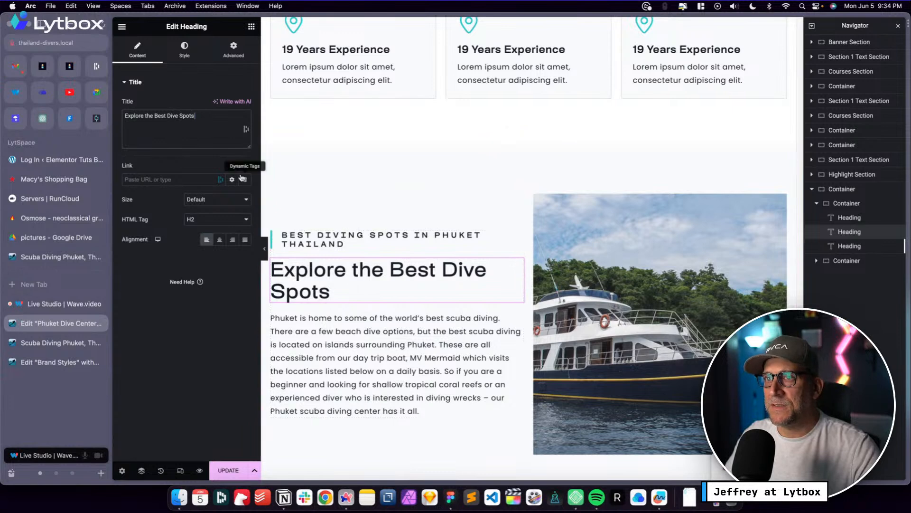
Give the small "Best Diving Spots in Phuket Thailand" heading a custom width of 400 px
click(519, 236)
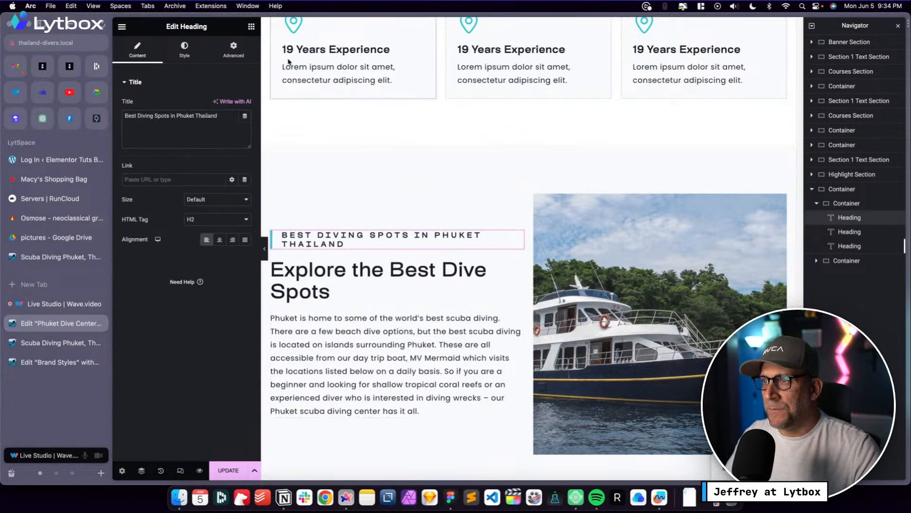
click(235, 52)
click(214, 179)
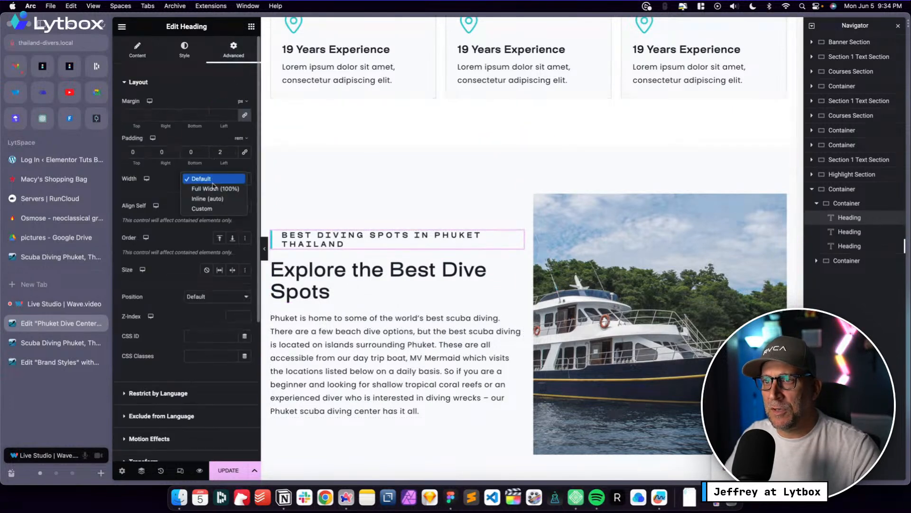
click(202, 208)
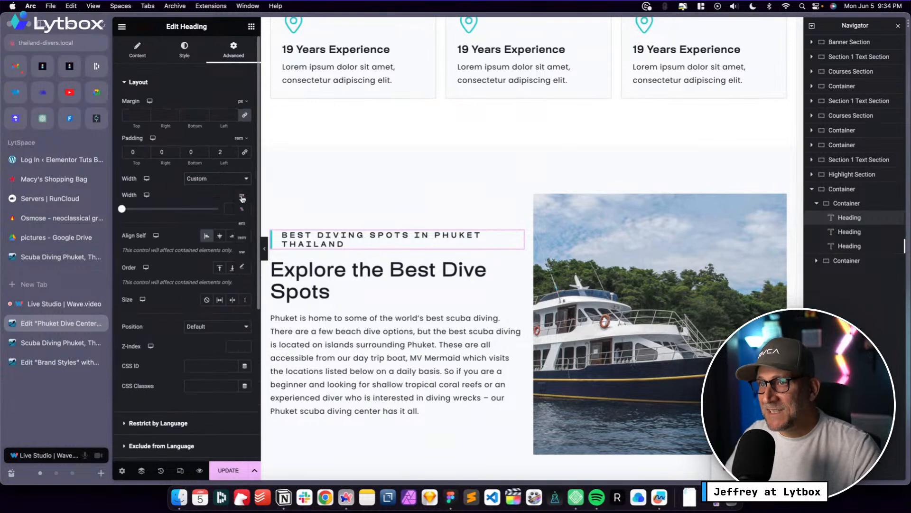
click(242, 196)
drag(121, 208, 157, 211)
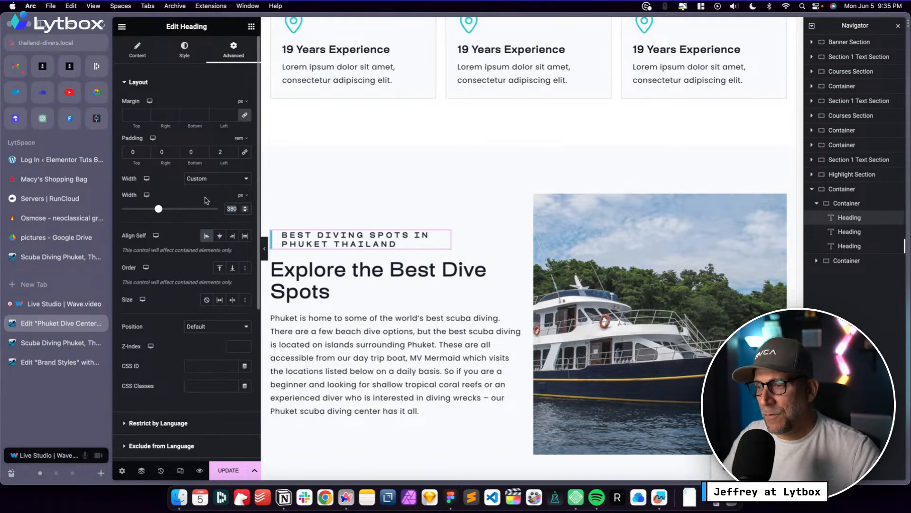
drag(159, 209, 161, 209)
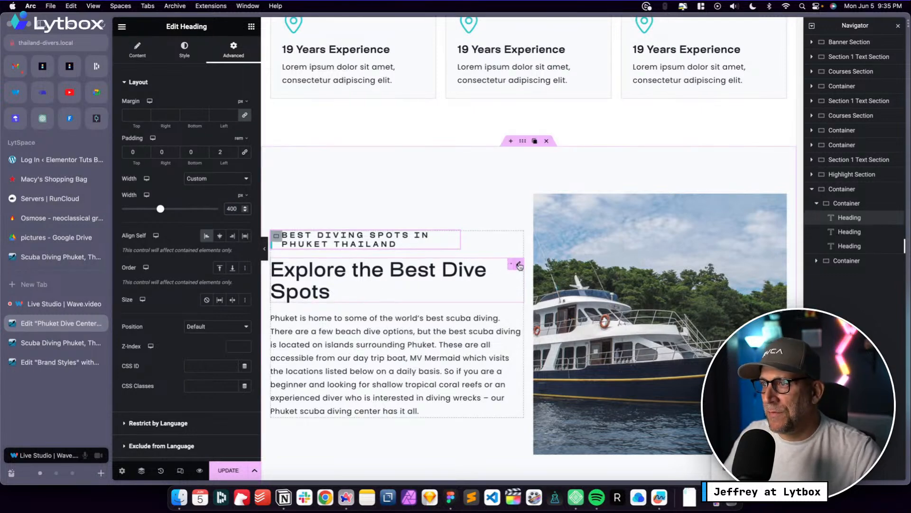
Replace the section's main heading with "We Know the Best Dive Spots!" in title case
click(518, 265)
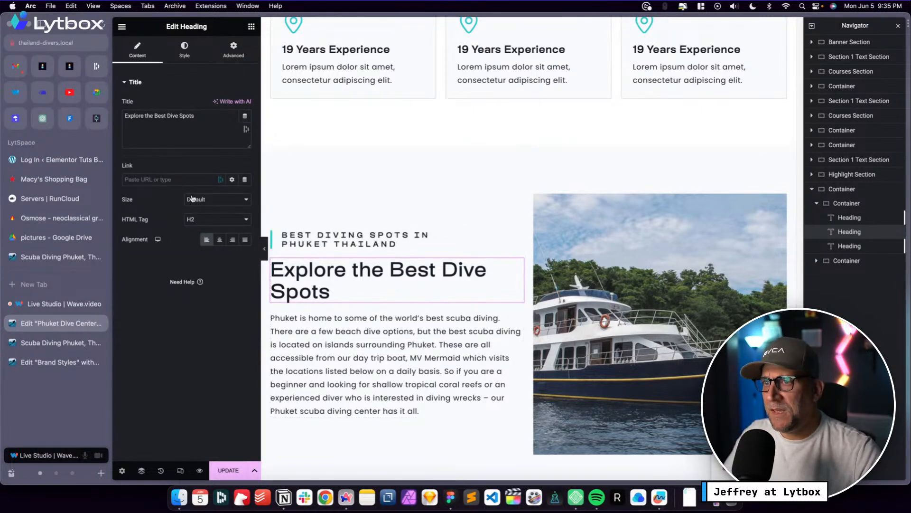
drag(202, 115, 128, 112)
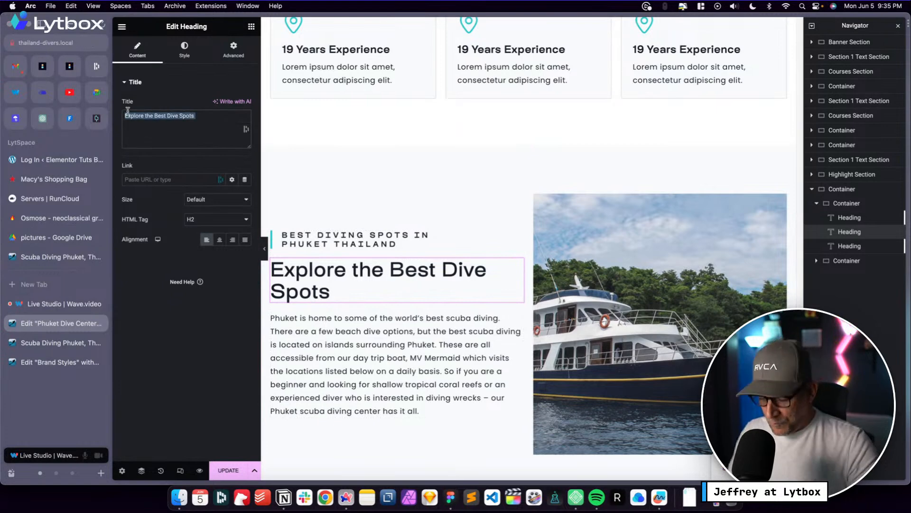
text(We know the)
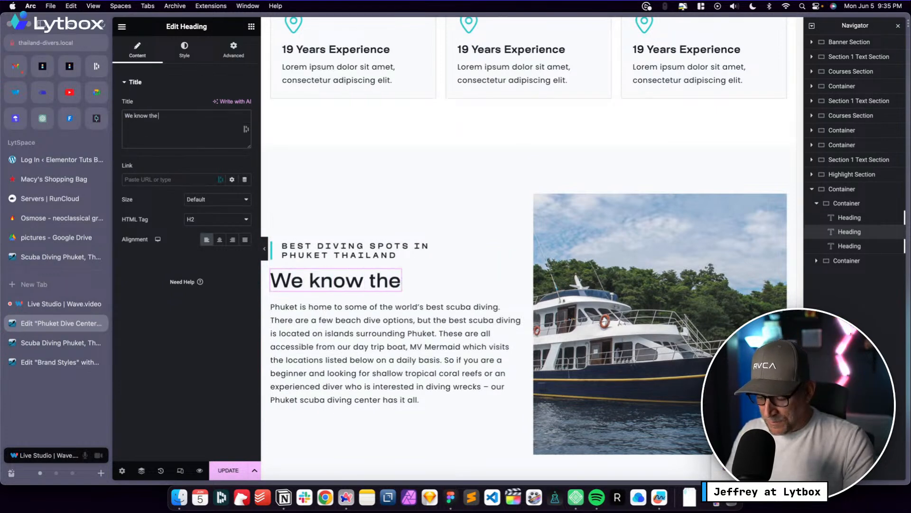
text( best dive spots!)
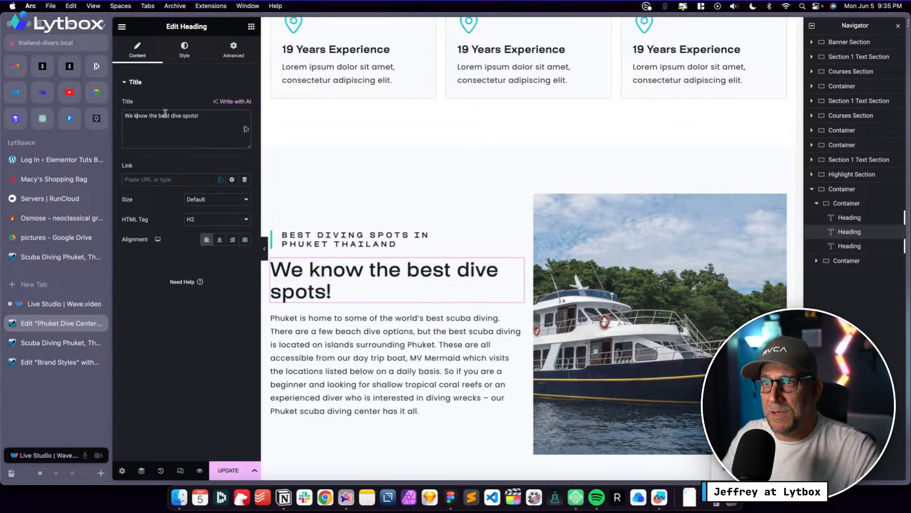
click(137, 116)
key(BackSpace)
text(K)
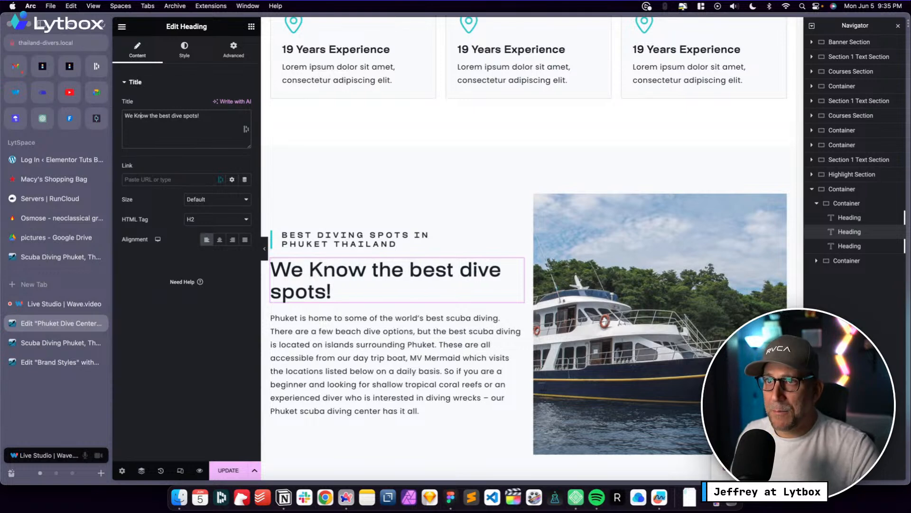
click(160, 115)
key(BackSpace)
text(B)
click(174, 116)
key(BackSpace)
text(D)
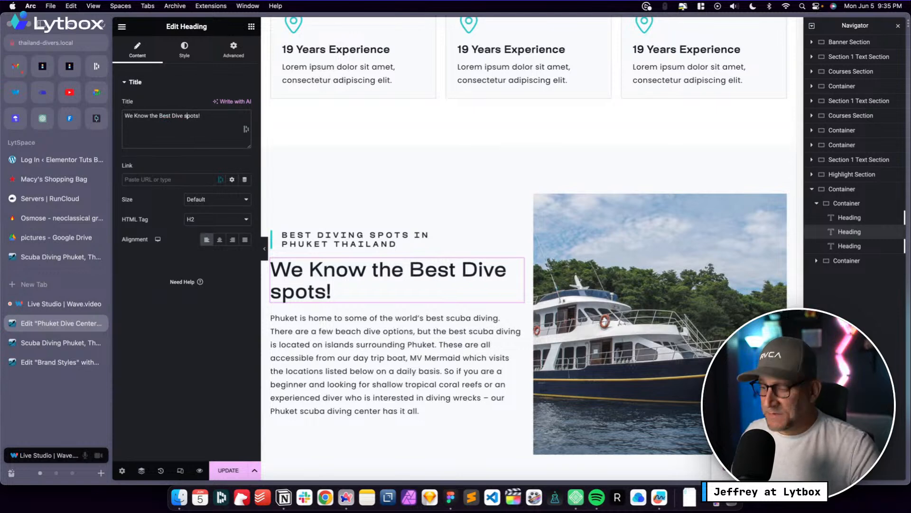
click(186, 116)
key(BackSpace)
text(S)
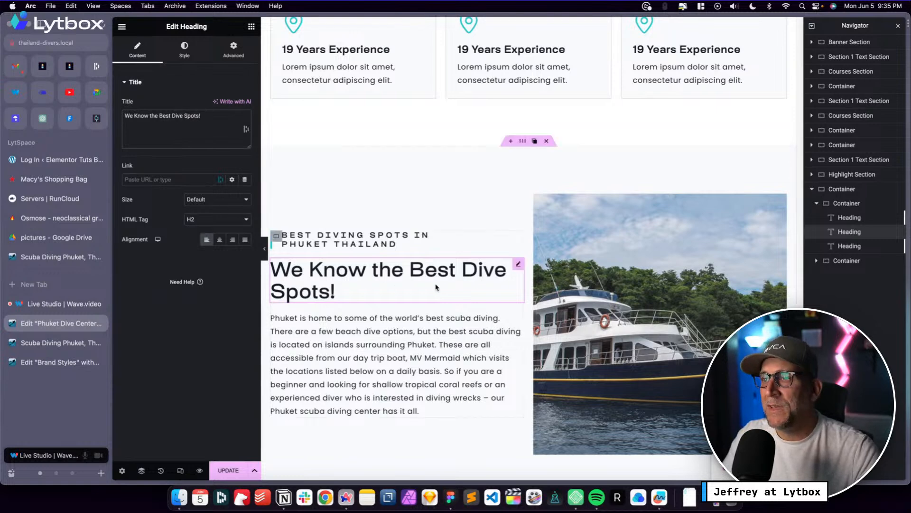
Set the width type of the "We Know the Best Dive Spots!" heading to Custom
click(233, 49)
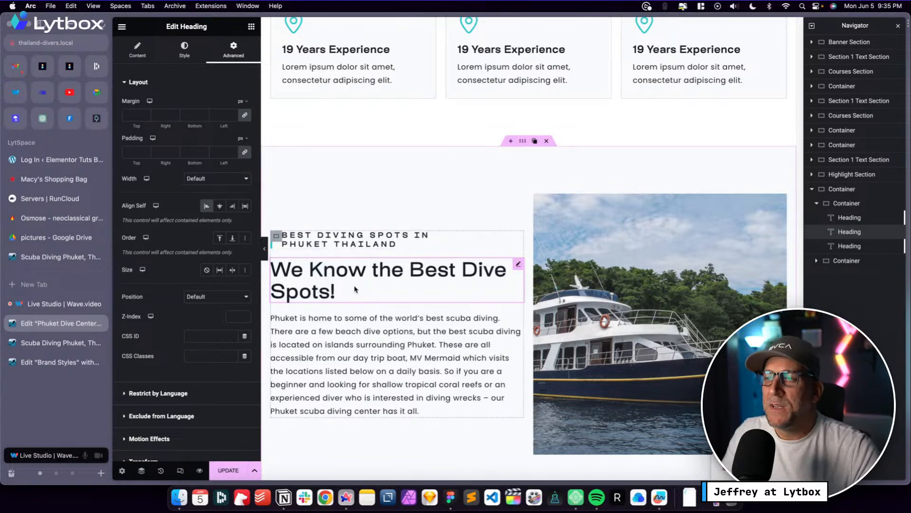
click(209, 179)
click(201, 209)
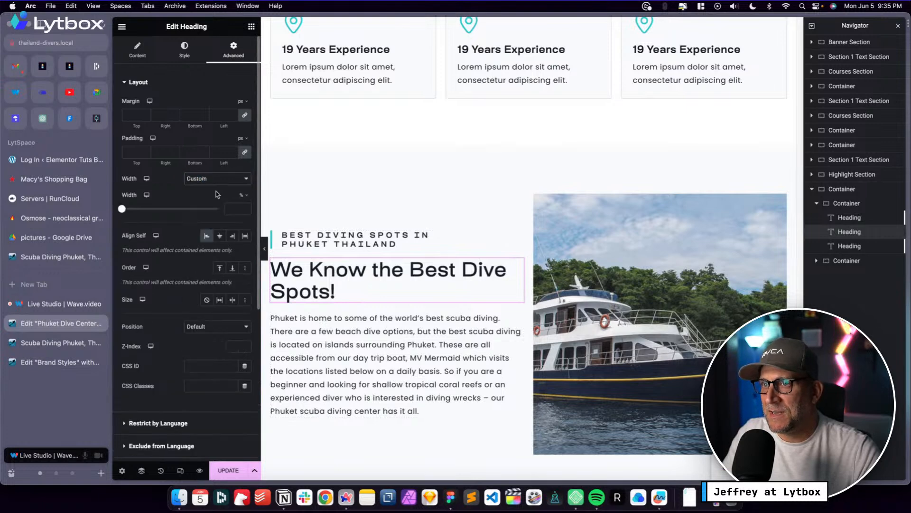
Extend the main heading's title to "We Know the Best Dive Spots Around!"
click(137, 50)
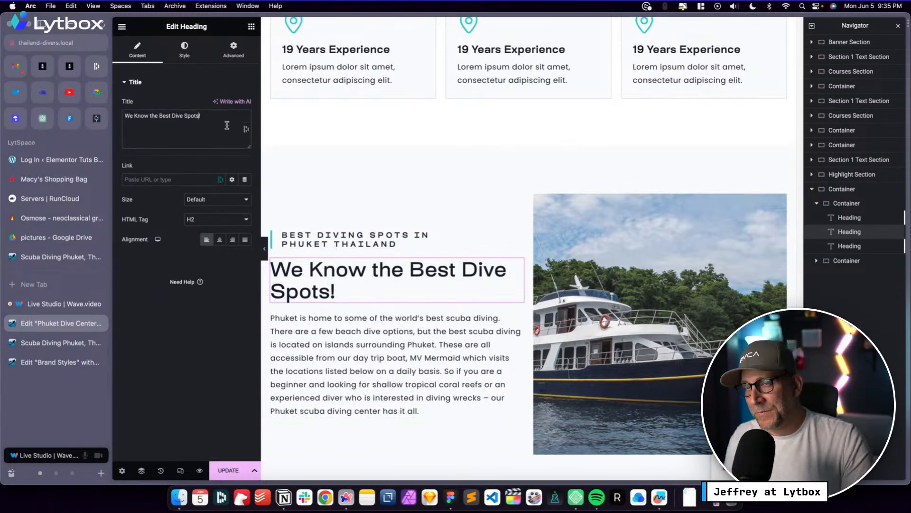
text(Aroiund)
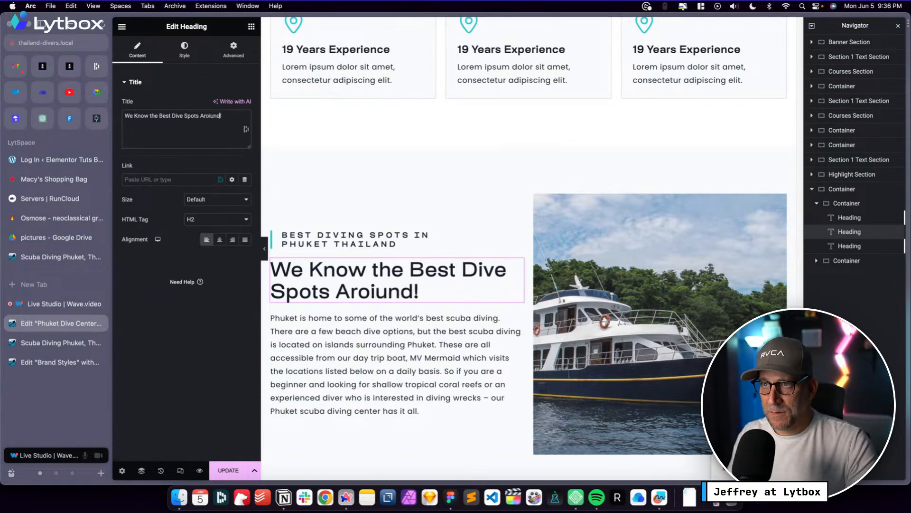
key(BackSpace)
key(BackSpace)
key(BackSpace)
key(BackSpace)
text(und)
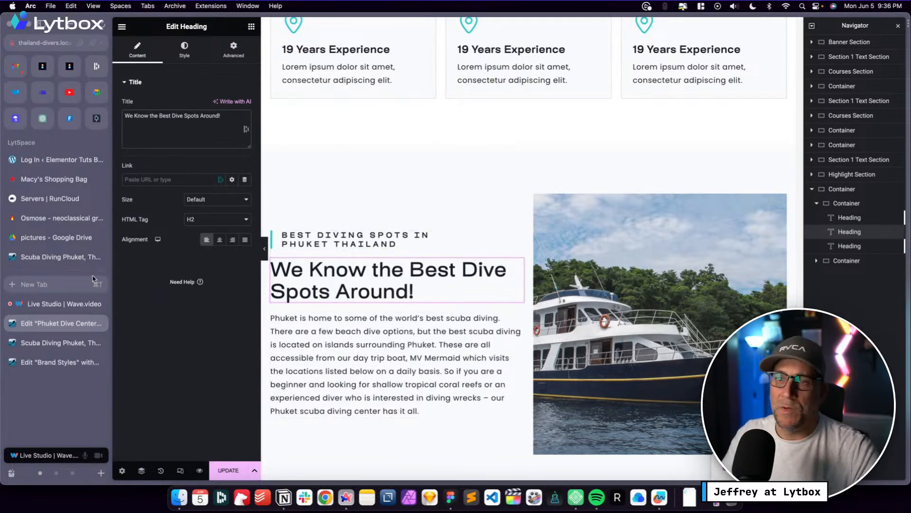
Review the numbered list of best diving sites on the live site and switch to the Freeform wireframe to compare the planned layout
click(60, 343)
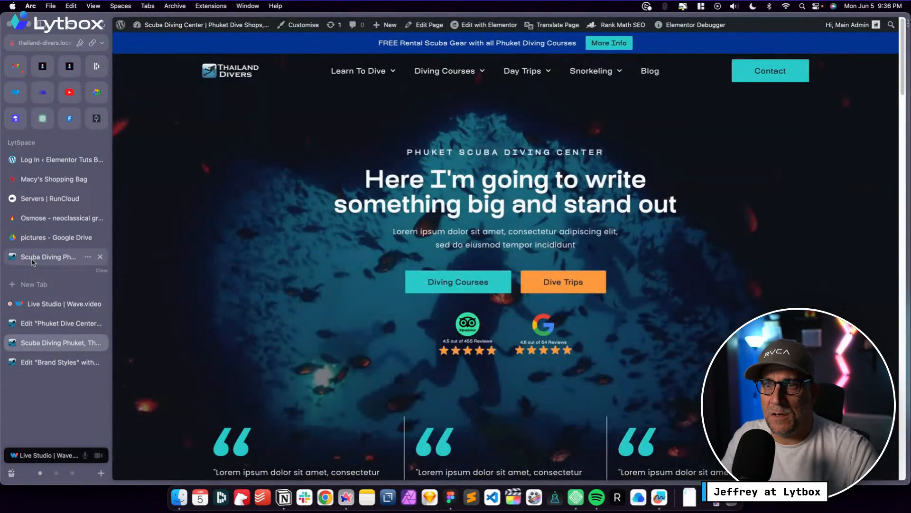
click(60, 257)
scroll(387, 274, down, 1)
scroll(387, 274, down, 3)
scroll(387, 273, up, 2)
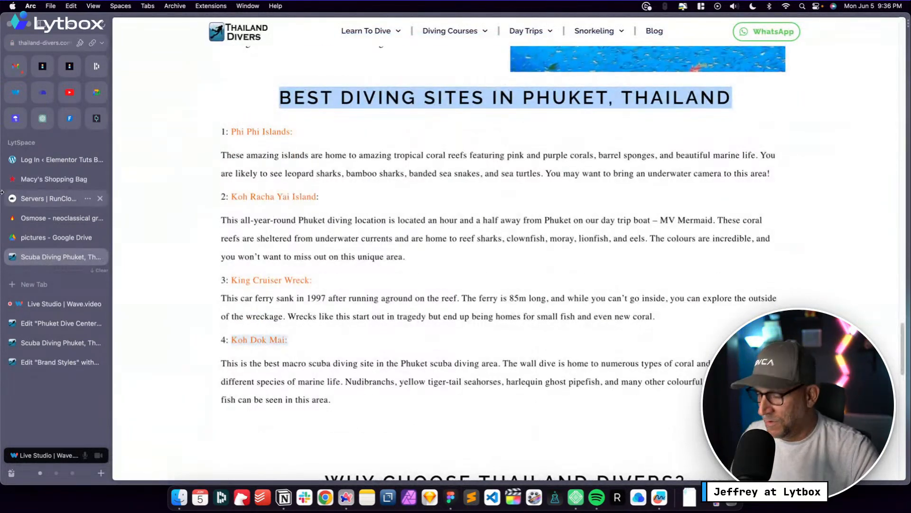
key(super+Tab)
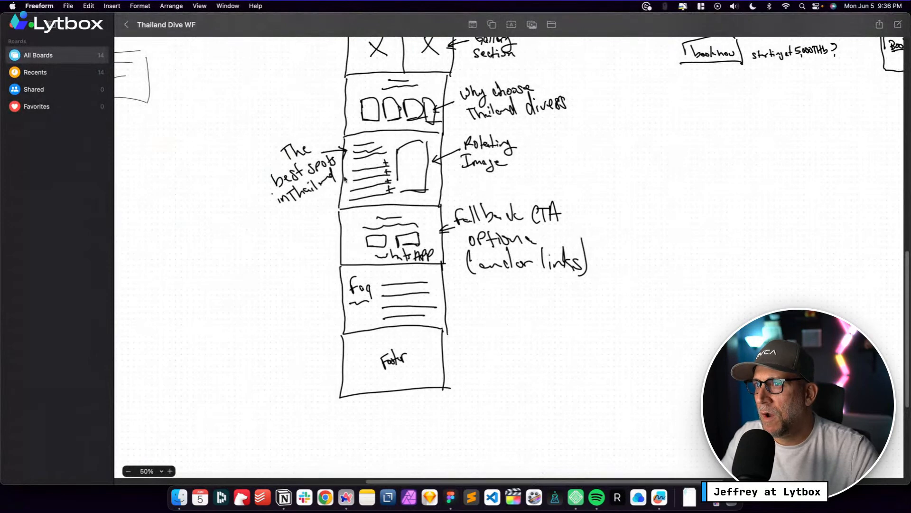
Switch to the live site in the browser and copy the "Phi Phi Islands:" name from the best diving sites list
key(super+Tab)
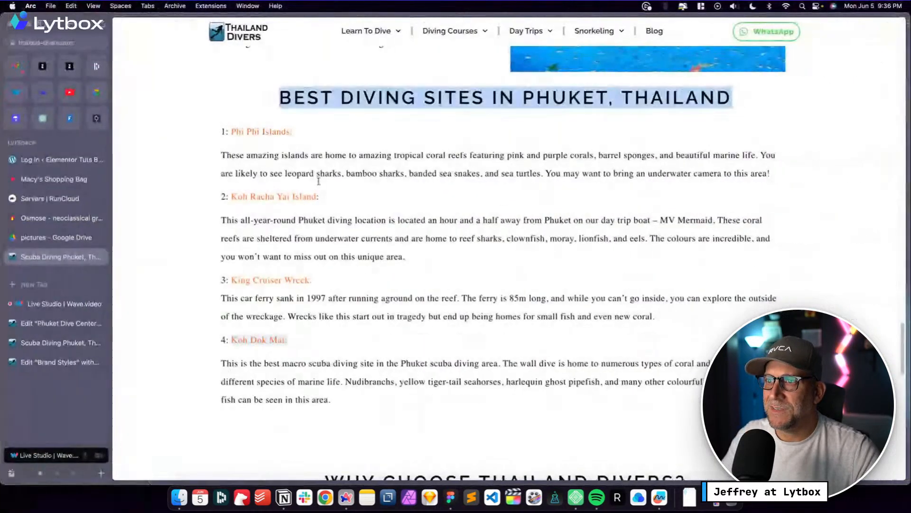
right_click(268, 132)
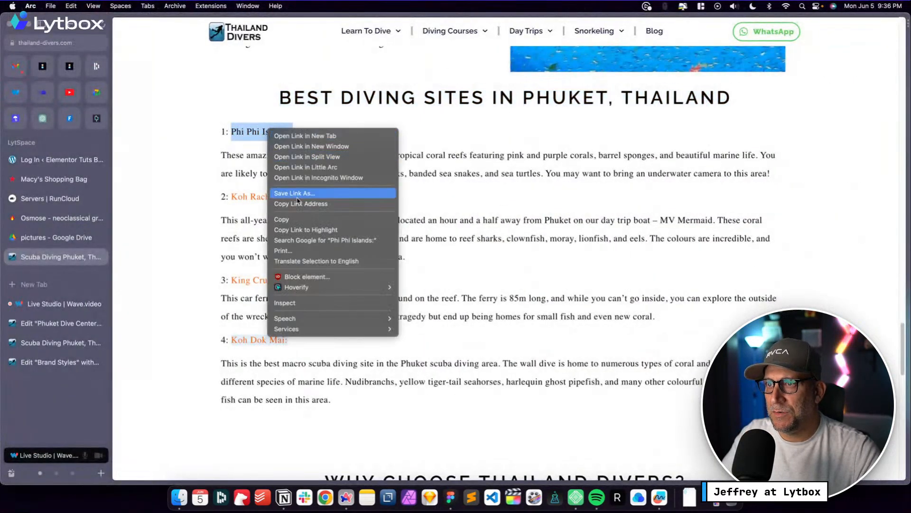
click(295, 220)
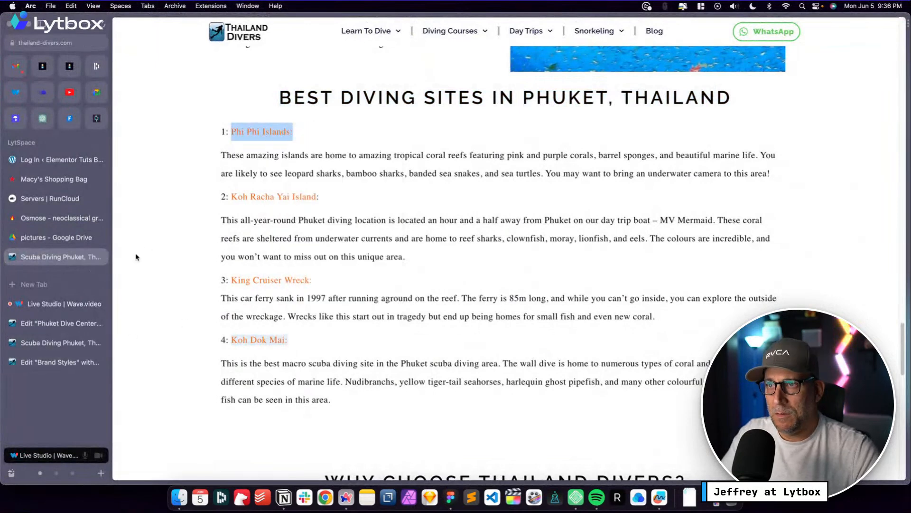
Delete the description paragraph beneath the "We Know the Best Dive Spots Around!" heading in the page editor
click(42, 320)
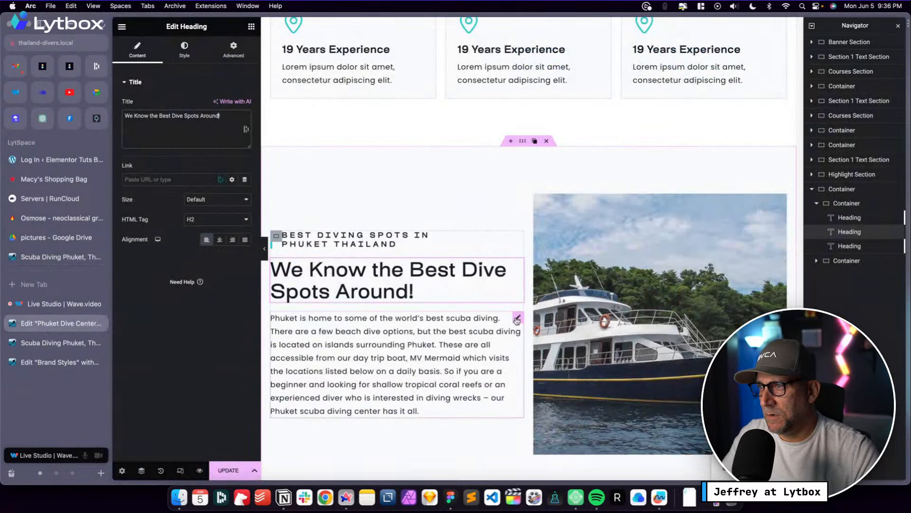
right_click(517, 314)
click(538, 470)
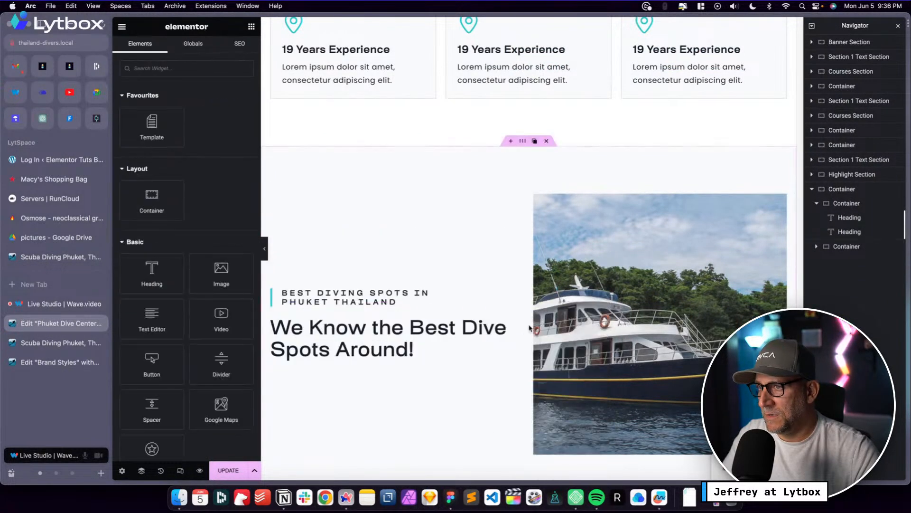
Try a Toggle widget beneath the main heading, expand its second item, and delete the widget
click(177, 70)
text(ad)
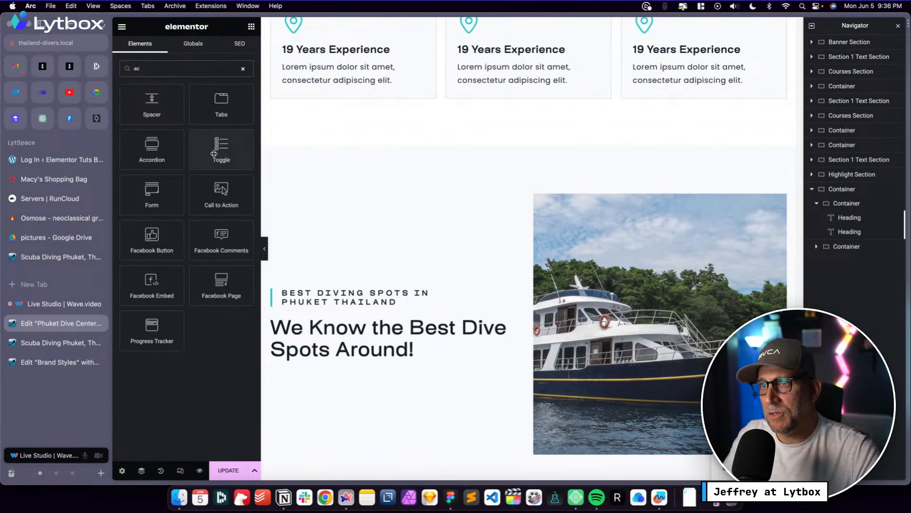
drag(222, 148, 397, 362)
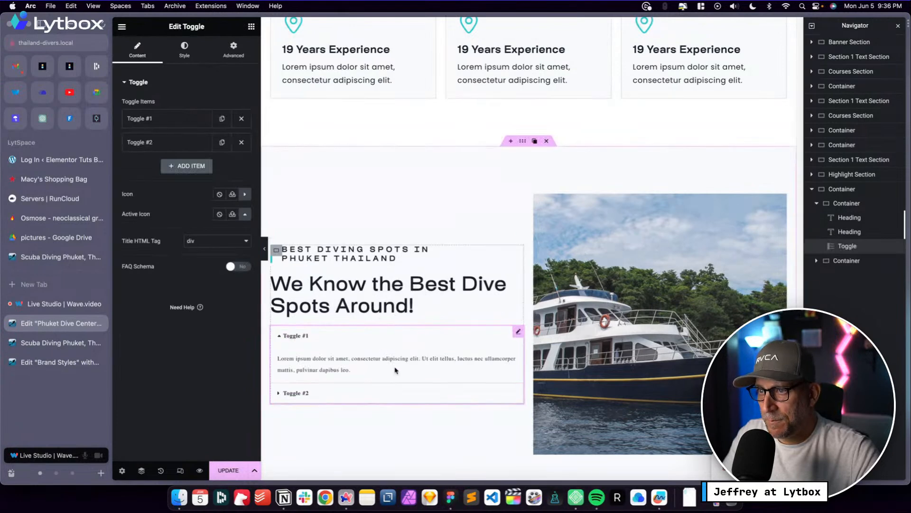
click(285, 393)
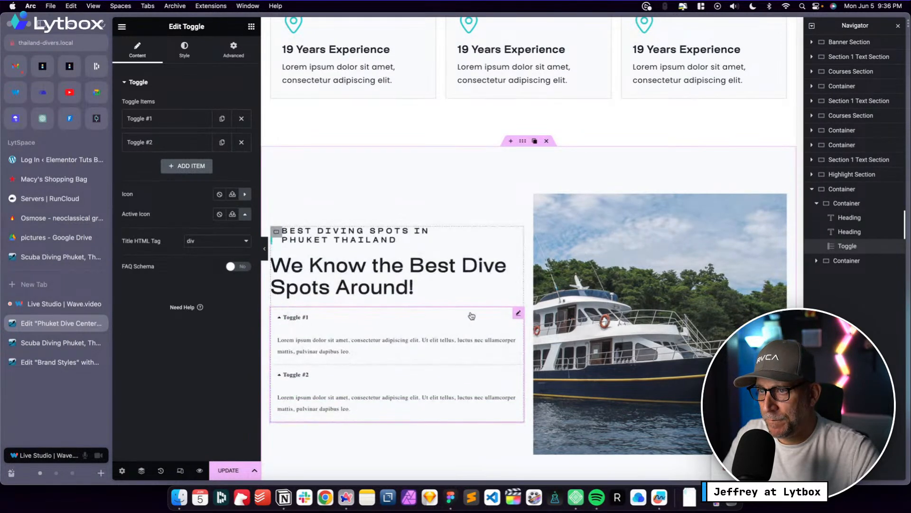
right_click(511, 317)
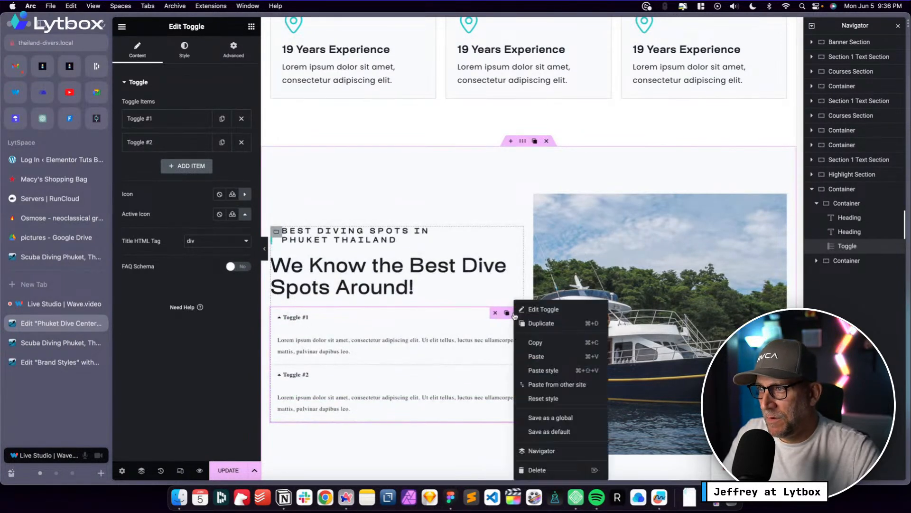
click(544, 473)
Add an Accordion widget beneath the "We Know the Best Dive Spots Around!" heading
click(173, 68)
text(togg)
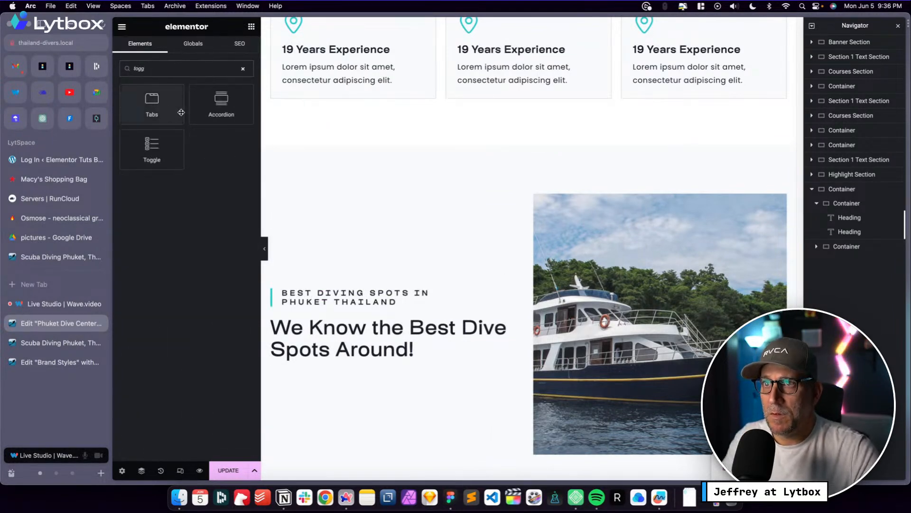
drag(221, 103, 441, 339)
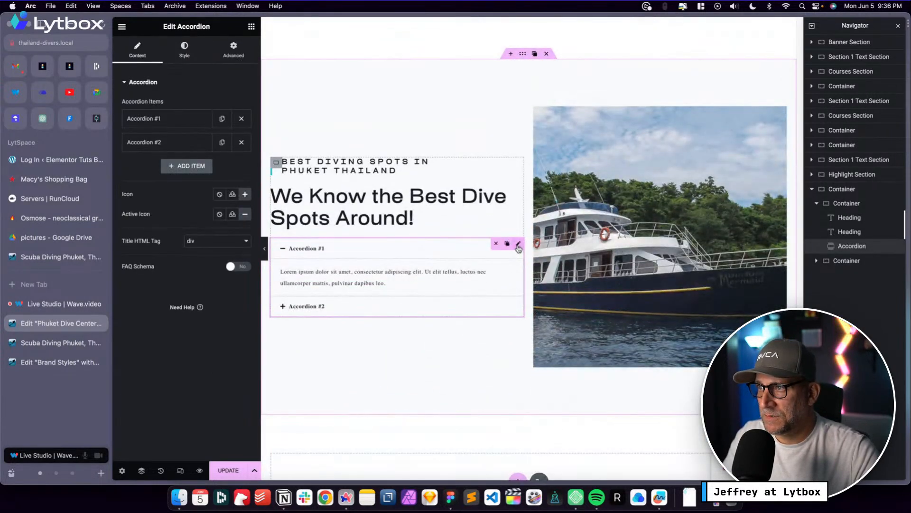
Title the first accordion item "Phi Phi Islands:" and collapse its settings
click(142, 118)
click(168, 153)
key(super+a)
text(Phi Phi Islands:)
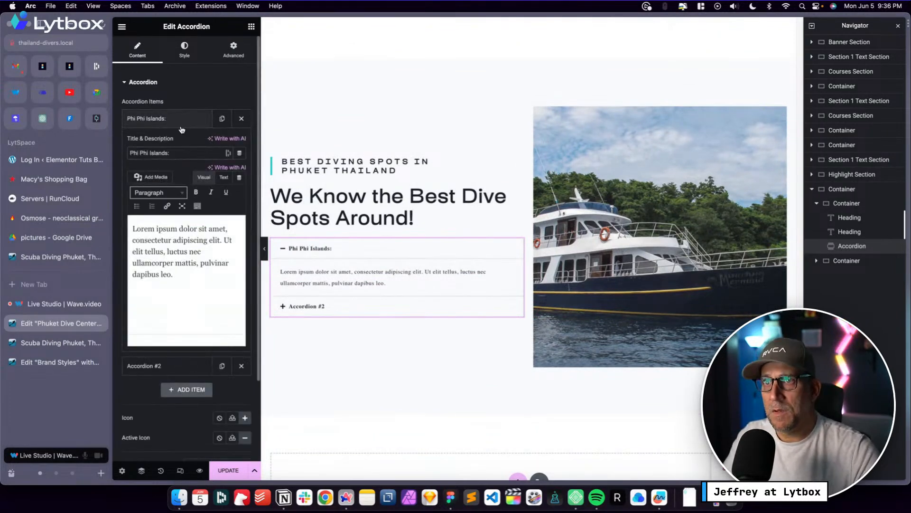
click(182, 122)
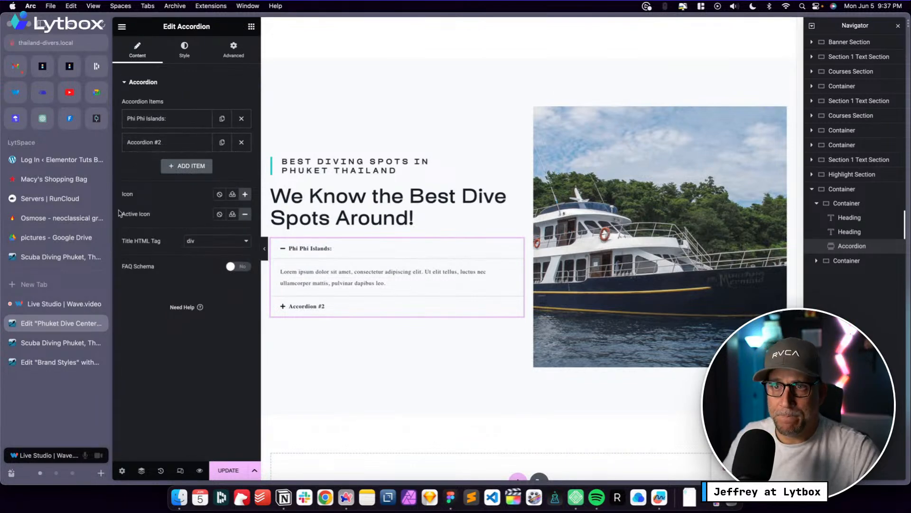
Copy the "Koh Racha Yai Island:" name from the live site's list of best diving sites
click(57, 256)
drag(323, 199, 231, 197)
key(super+c)
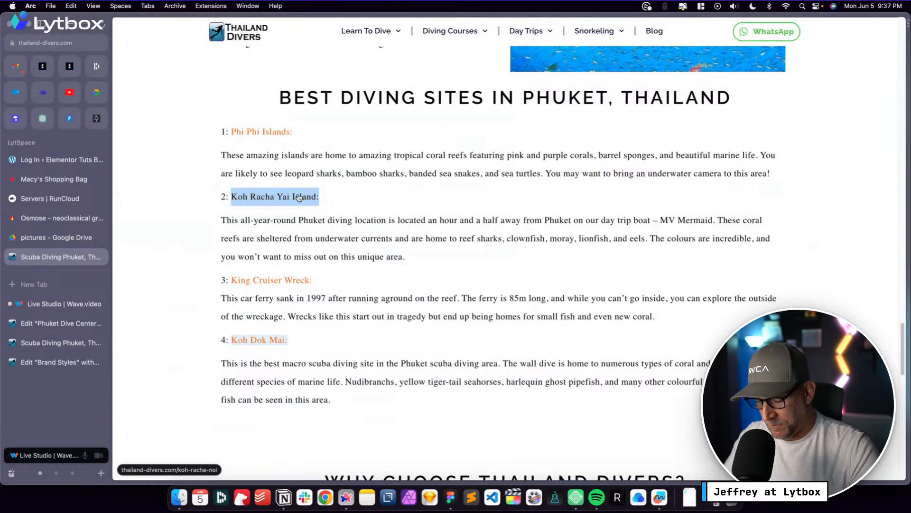
Title the second accordion item "Koh Racha Yai Island" and remove the trailing colon from the "Phi Phi Islands" title
click(57, 304)
click(61, 324)
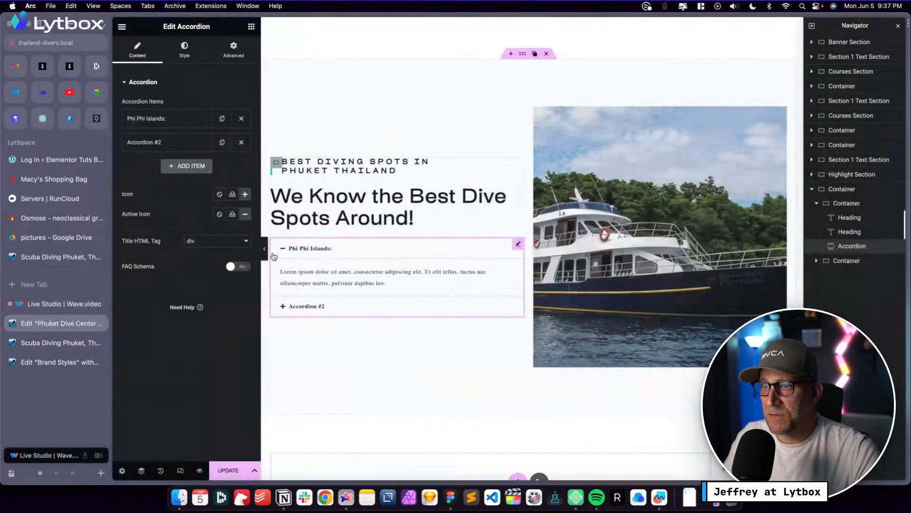
click(175, 142)
key(super+a)
key(super+v)
click(171, 119)
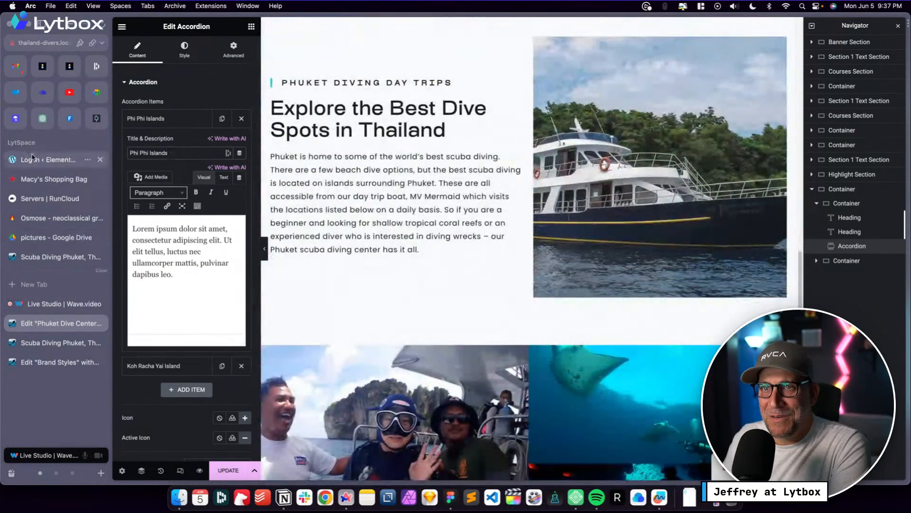
click(41, 306)
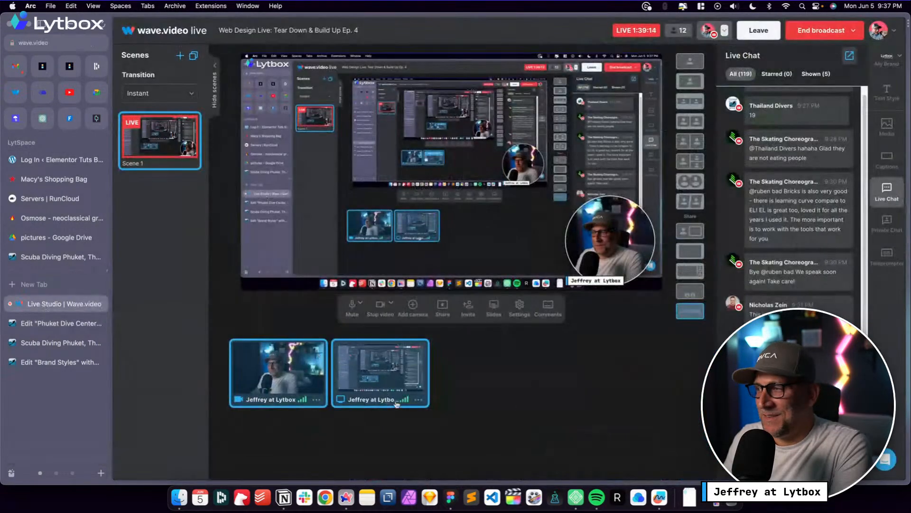
click(386, 357)
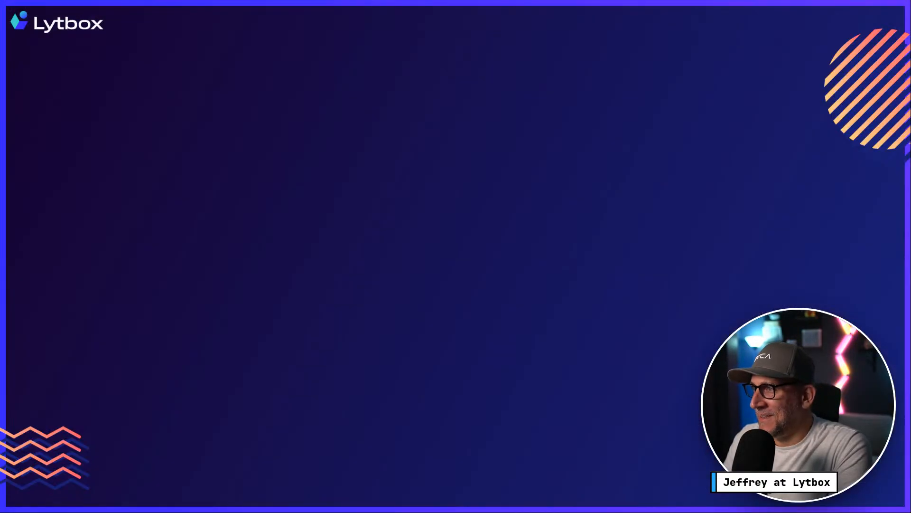
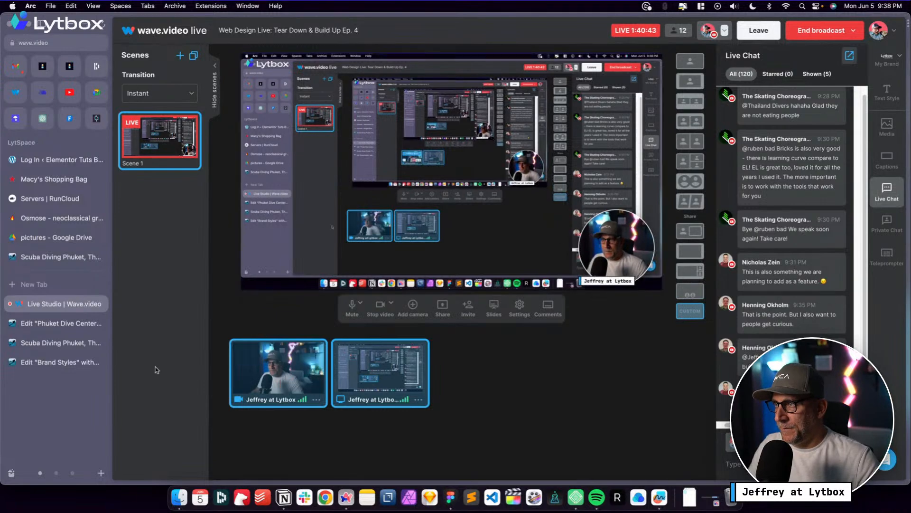
Return to the page editor and save the changes to the homepage
click(55, 323)
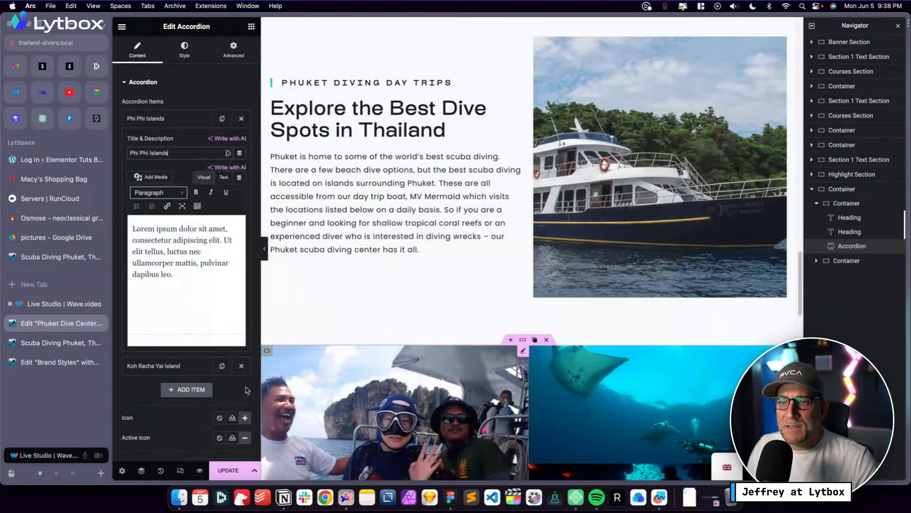
click(226, 469)
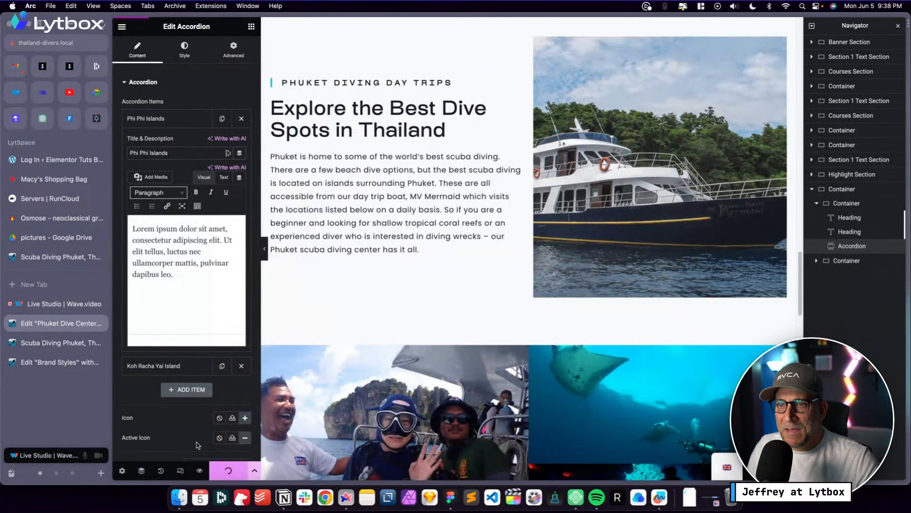
click(61, 306)
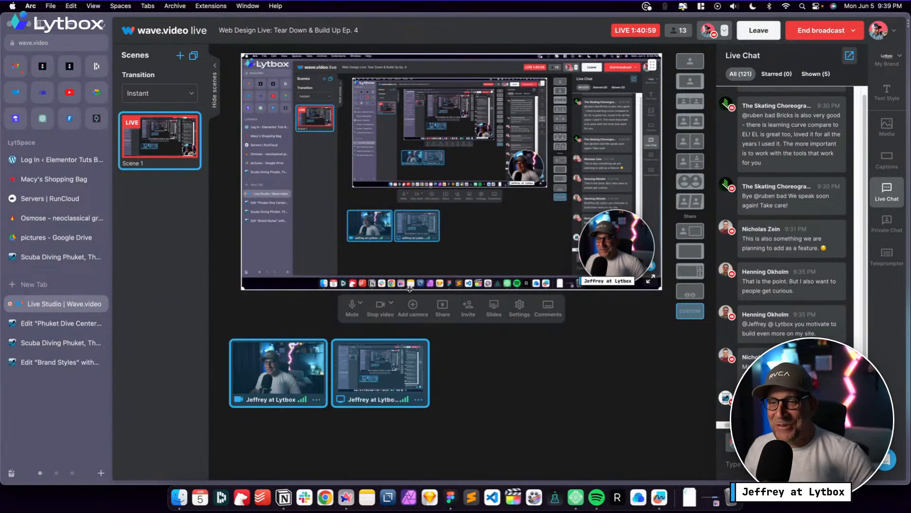
click(57, 323)
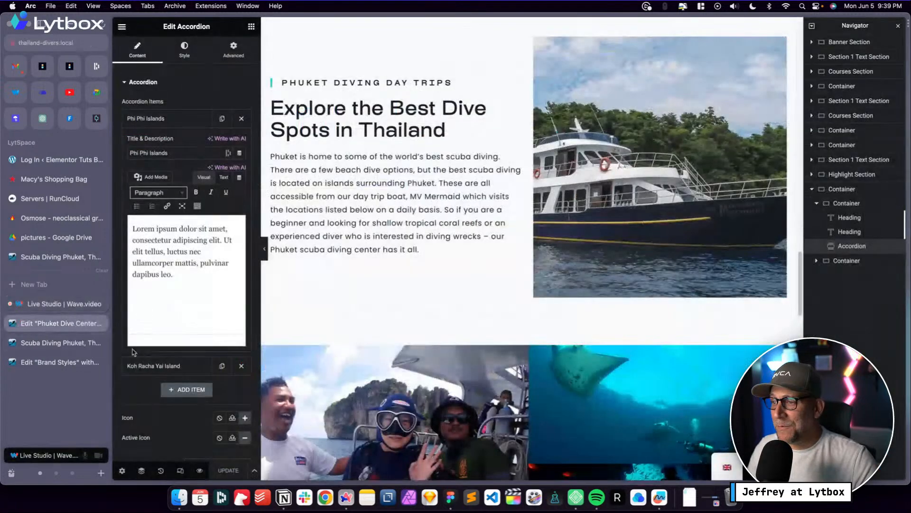
Copy the "King Cruiser Wreck:" name from the live site's list of best diving sites
scroll(492, 409, down, 12)
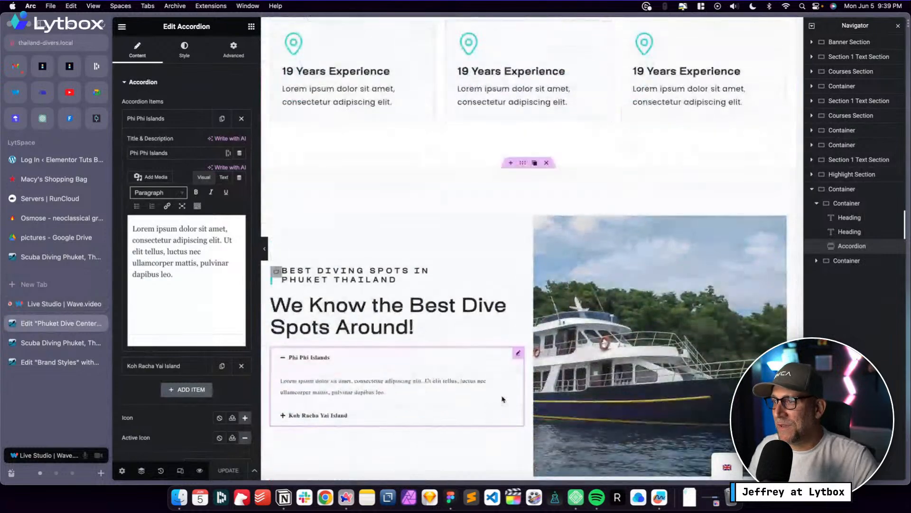
scroll(492, 408, down, 5)
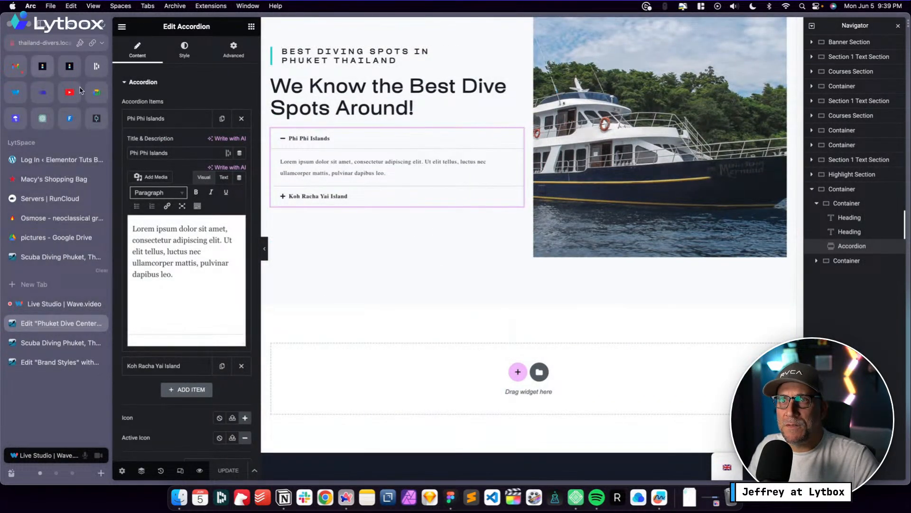
click(56, 258)
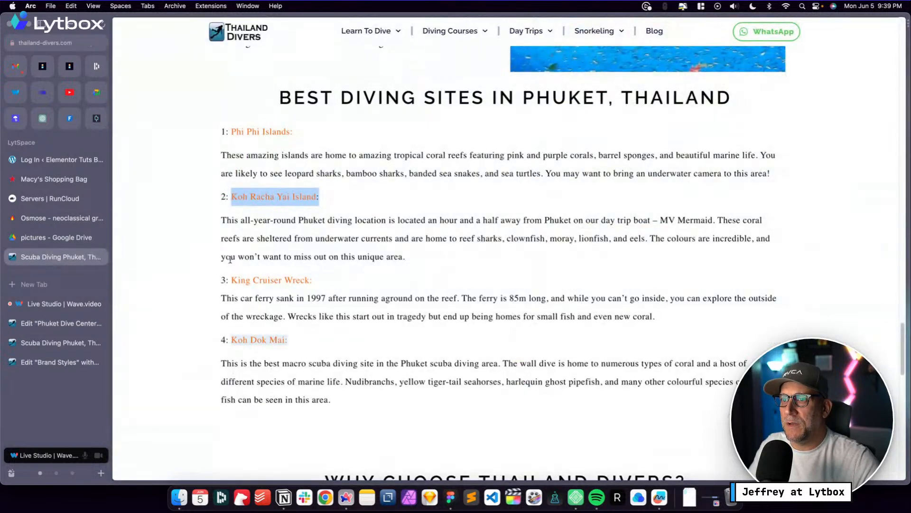
drag(323, 280, 233, 279)
key(super+c)
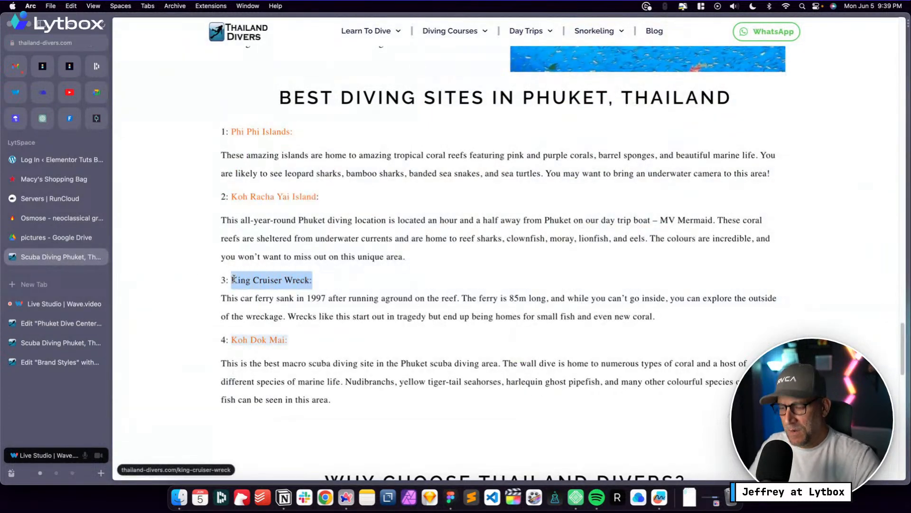
Duplicate the Koh Racha Yai Island accordion item twice and title the third item "King Cruiser Wreck:"
key(ctrl+Tab)
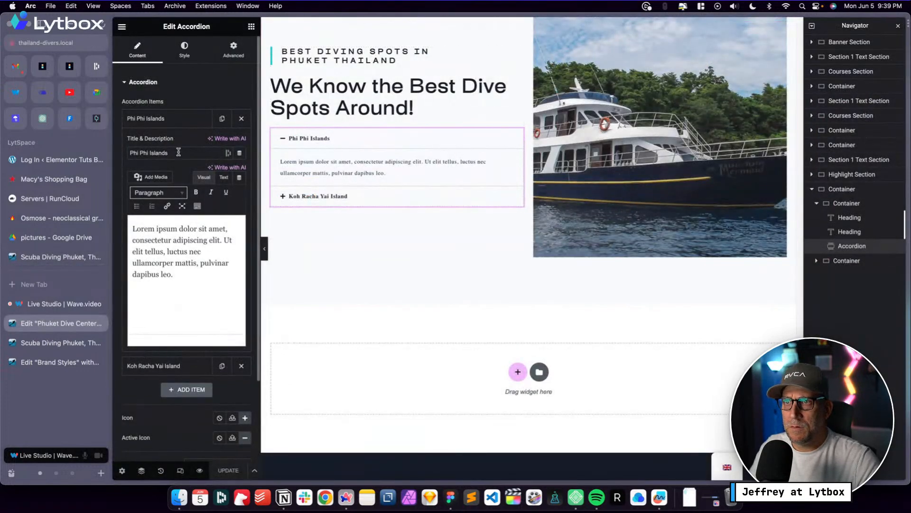
click(186, 126)
click(221, 142)
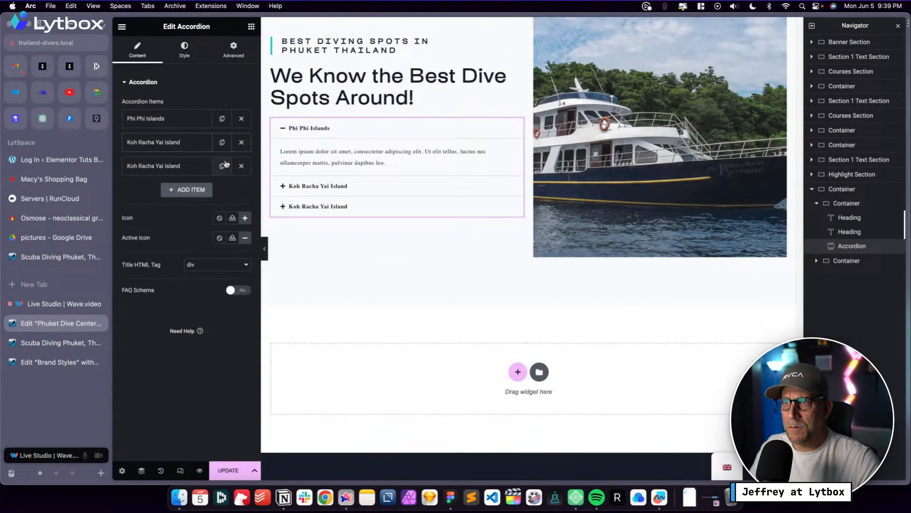
click(222, 165)
click(177, 165)
triple_click(182, 200)
key(super+v)
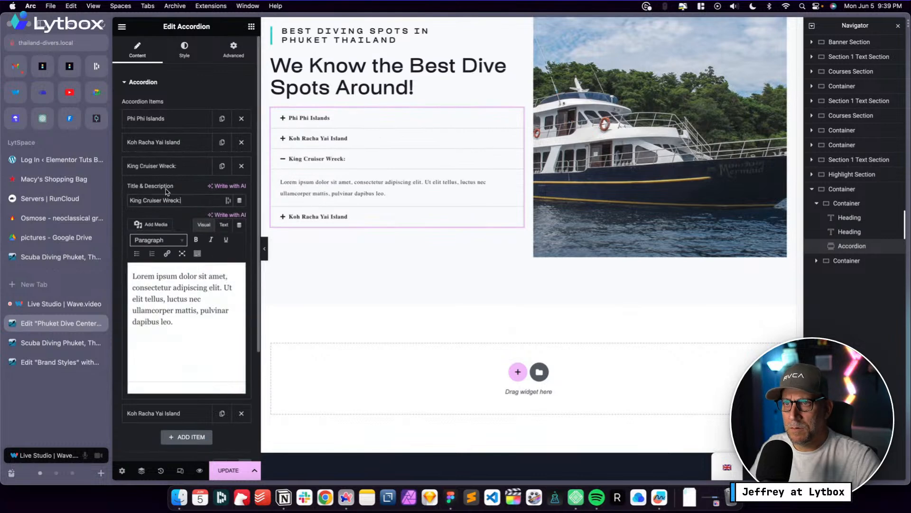
Copy the Koh Dok Mai title from the dive site list on the live Thailand Divers page
click(179, 167)
click(61, 257)
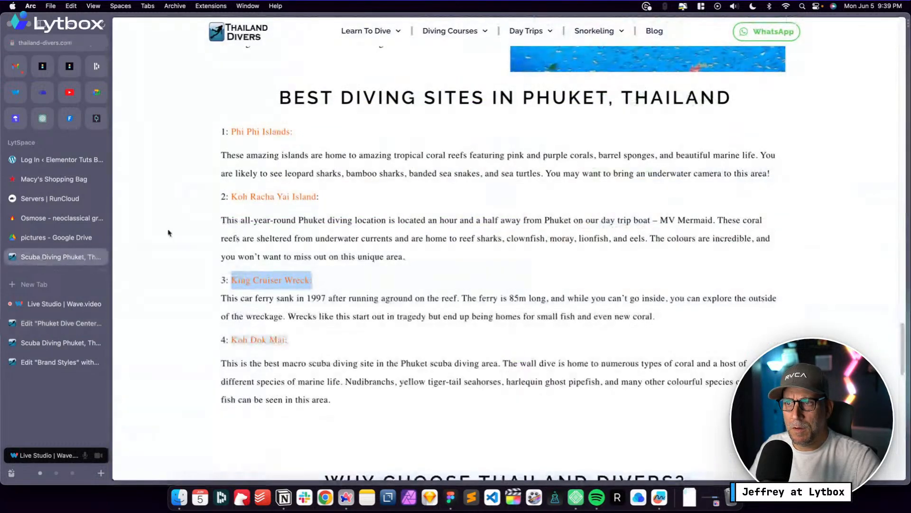
drag(291, 343, 231, 340)
key(super+c)
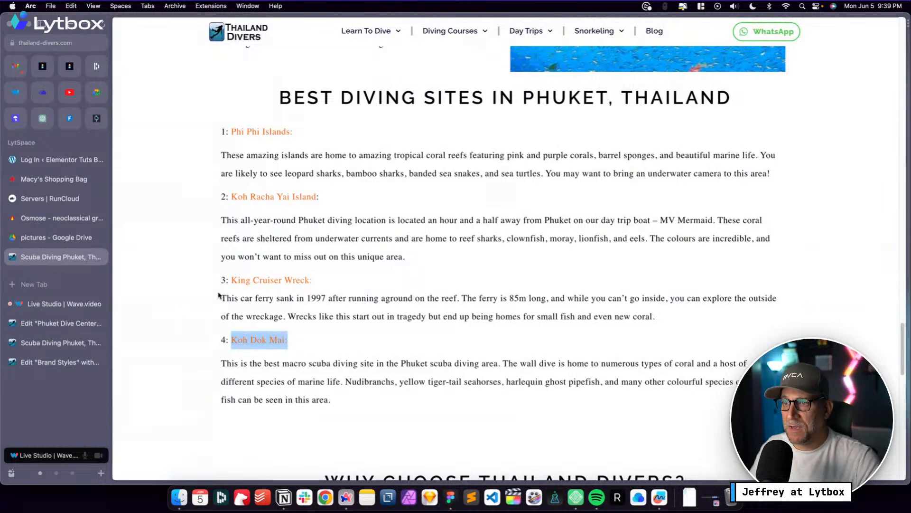
Rename the fourth accordion item in the page editor to "Koh Dok Mai", without the trailing colon
click(43, 323)
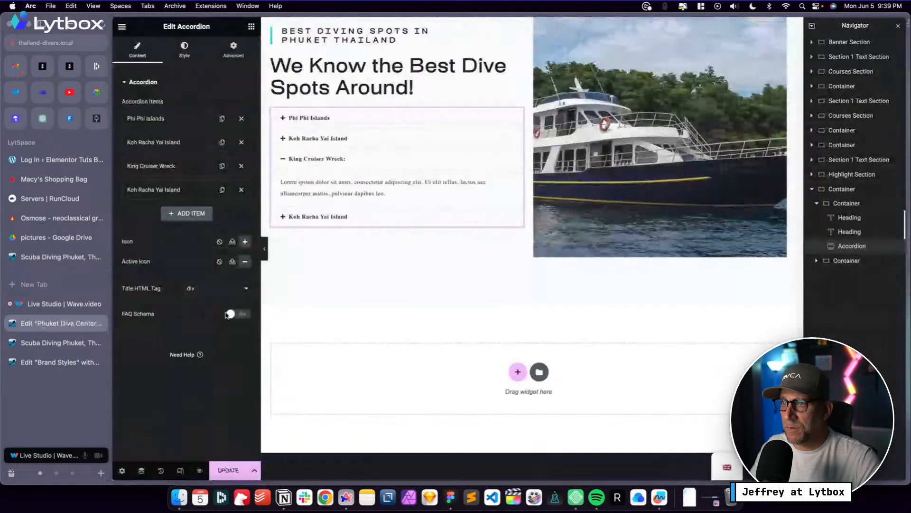
click(185, 193)
drag(195, 223, 133, 221)
key(super+v)
click(169, 195)
click(186, 191)
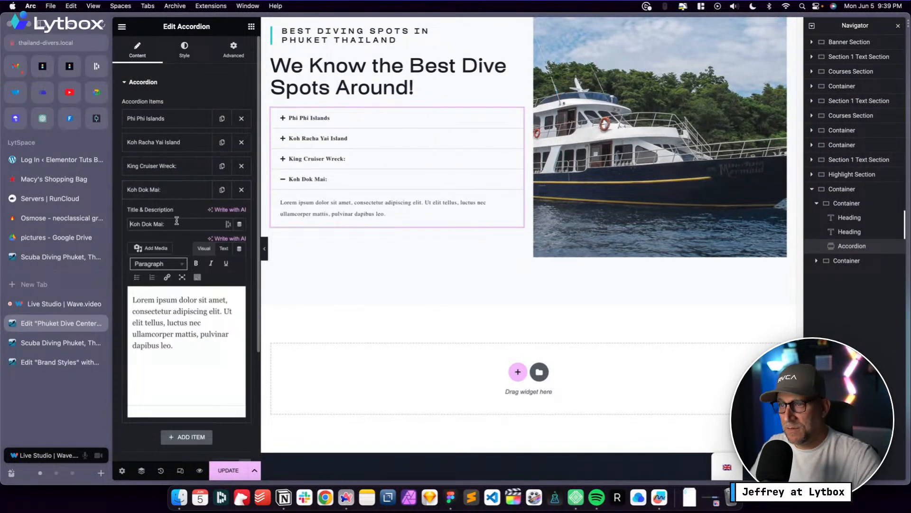
click(183, 190)
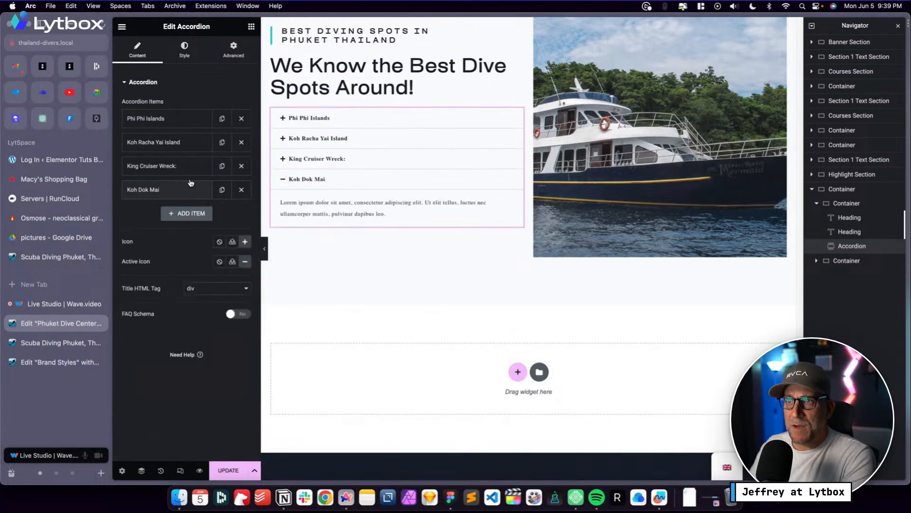
Remove the trailing colon from the King Cruiser Wreck accordion item's title
click(185, 166)
click(186, 200)
key(BackSpace)
click(190, 166)
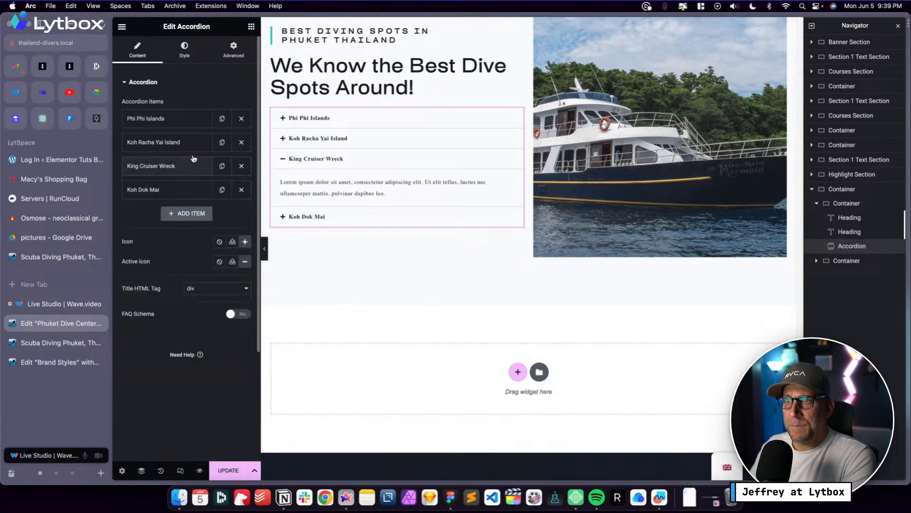
click(192, 144)
click(162, 324)
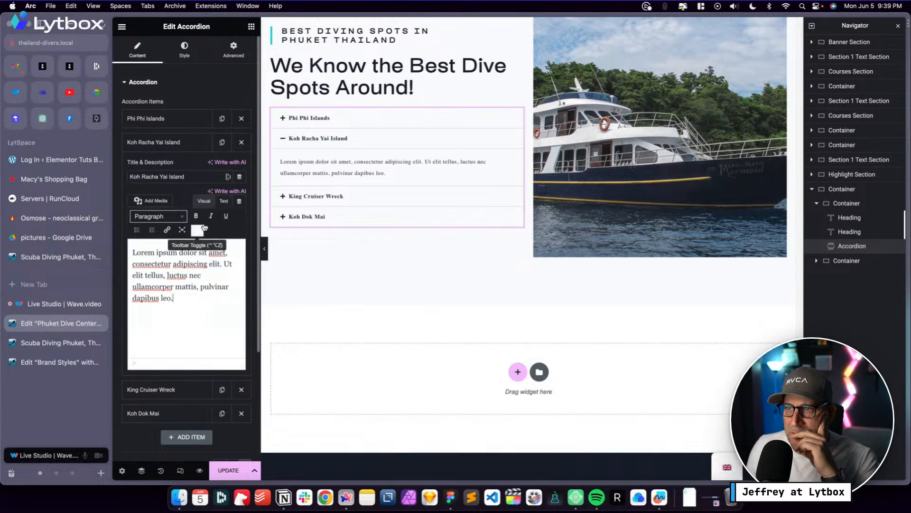
click(223, 205)
click(189, 316)
drag(185, 292, 131, 249)
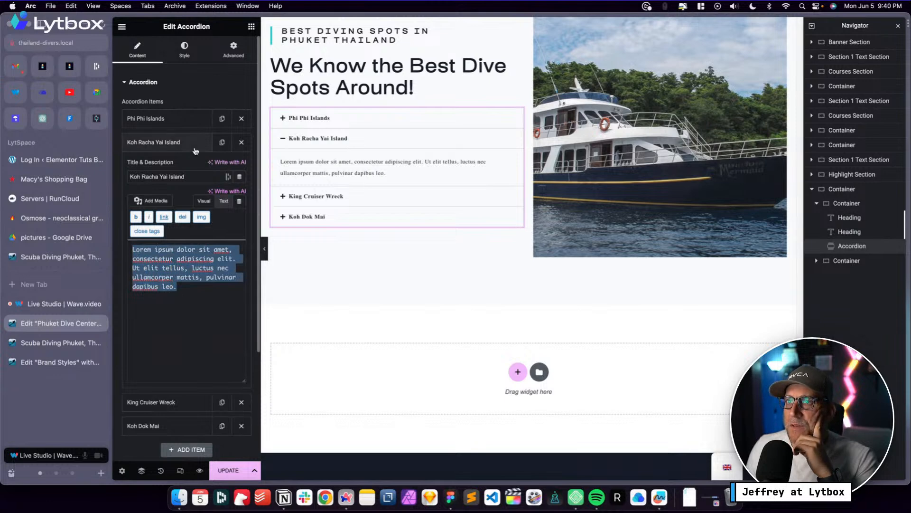
click(161, 142)
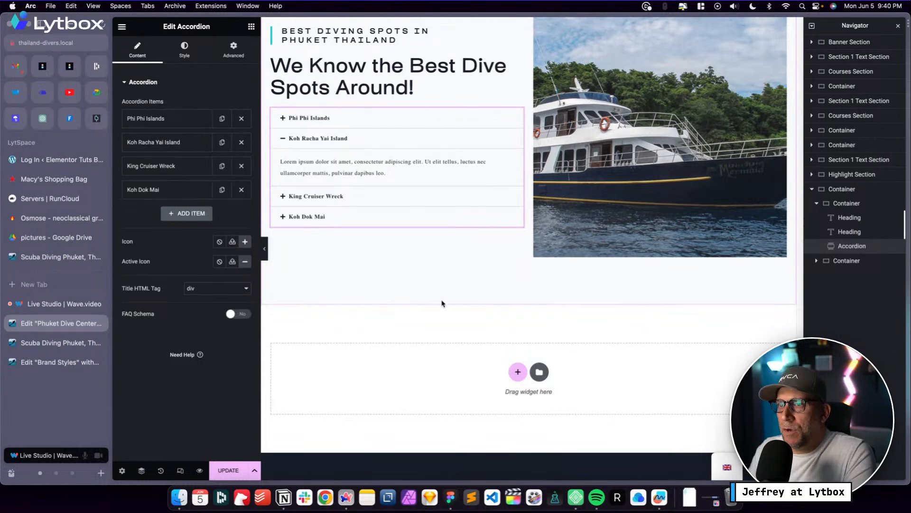
Replace the accordion's icon with the thin plus SVG and its active icon with minis.svg from the media library
click(232, 243)
click(501, 215)
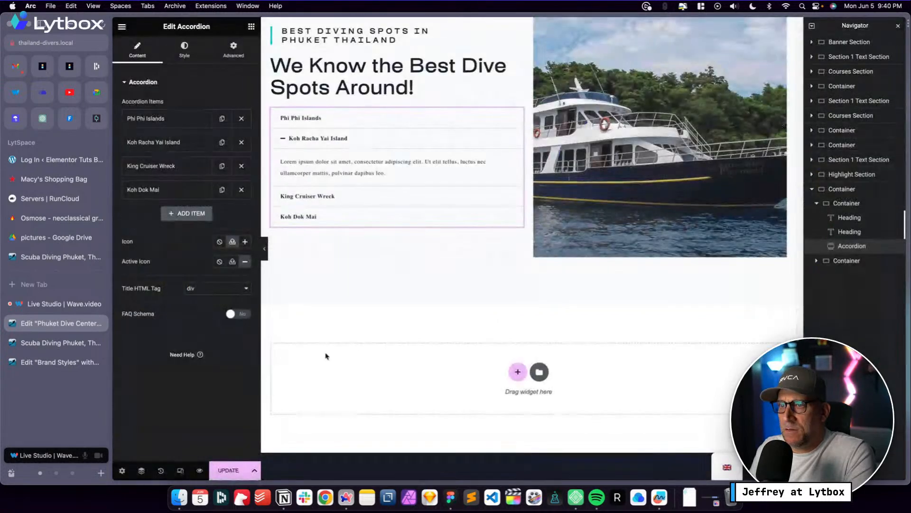
click(231, 243)
click(384, 248)
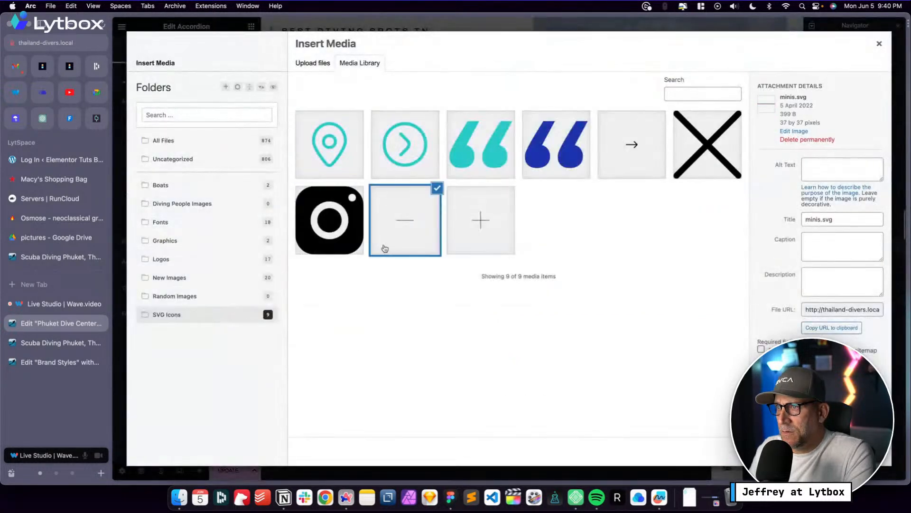
click(859, 451)
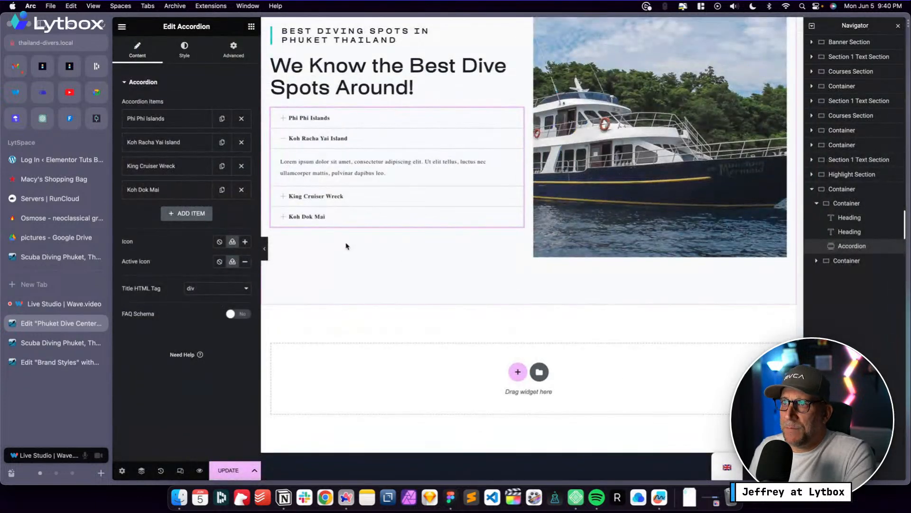
scroll(394, 297, up, 3)
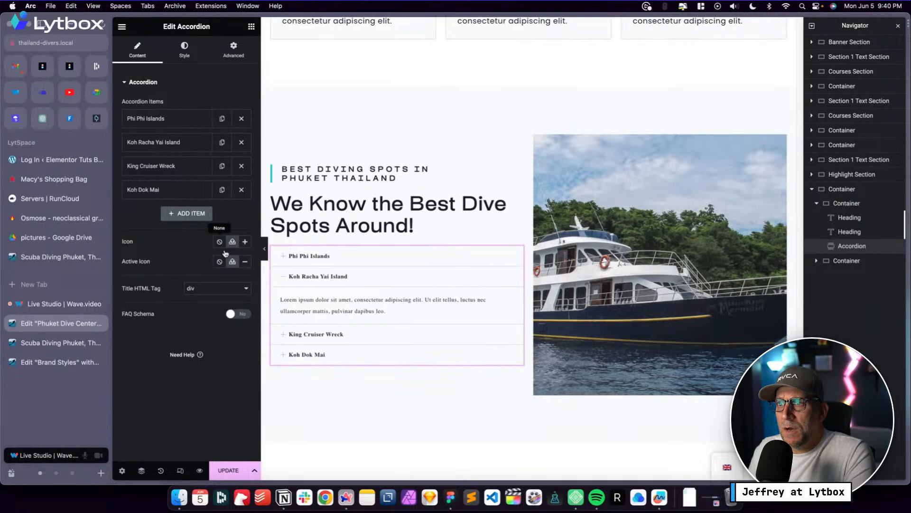
click(209, 289)
click(160, 294)
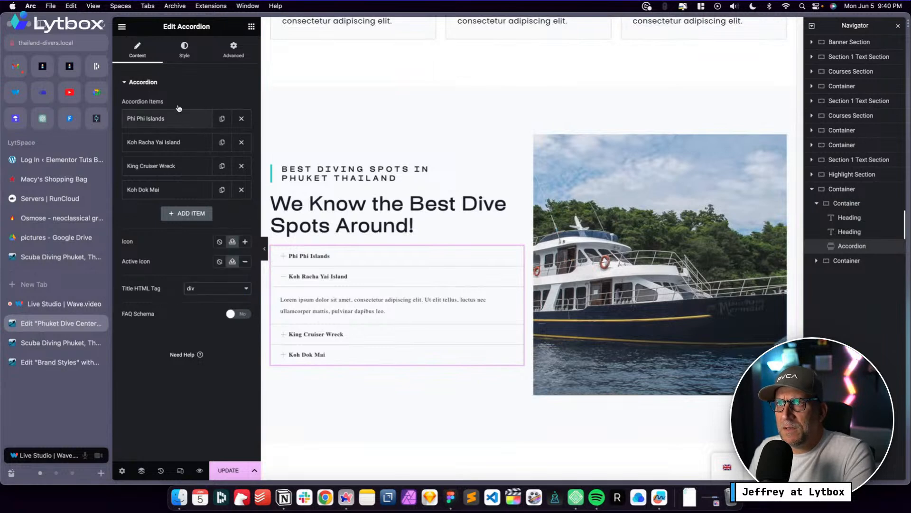
Align the accordion's icons to the end of each title row
click(184, 47)
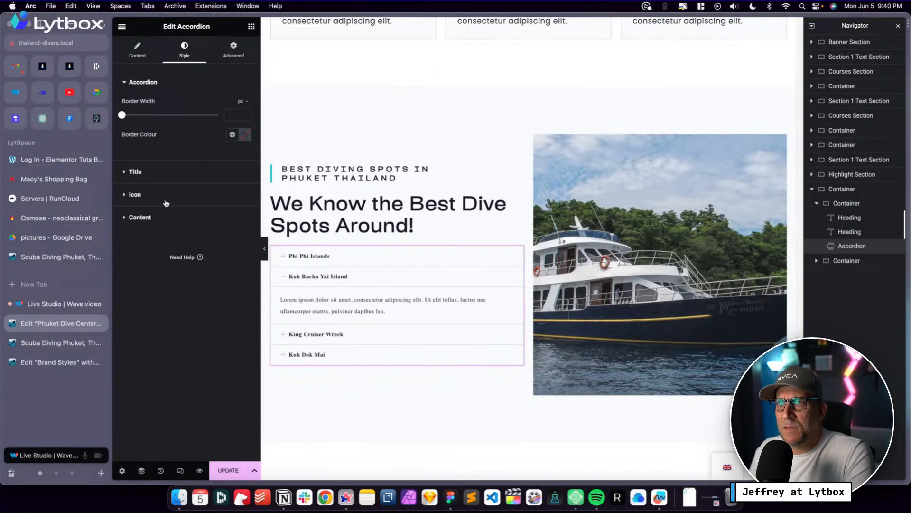
click(166, 199)
click(246, 151)
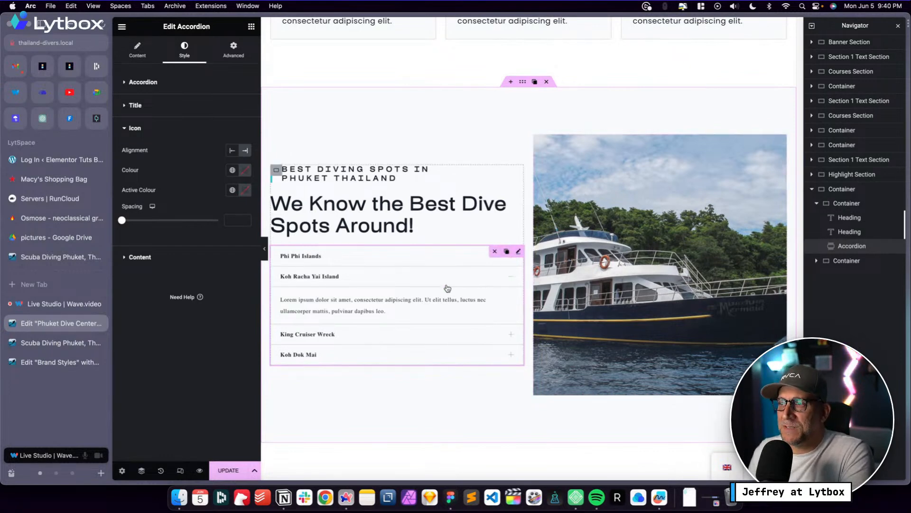
Examine the expanding accordion items and the boat image against the dive site descriptions on the live page
click(397, 262)
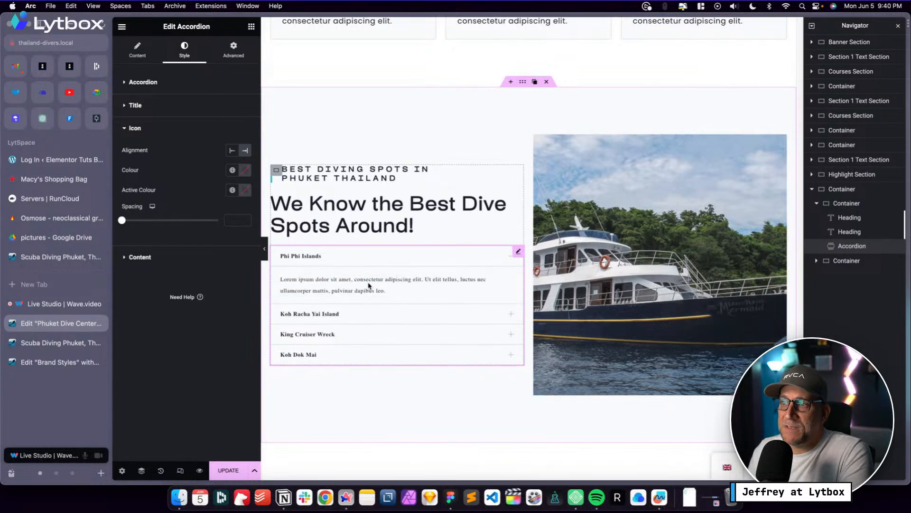
click(35, 257)
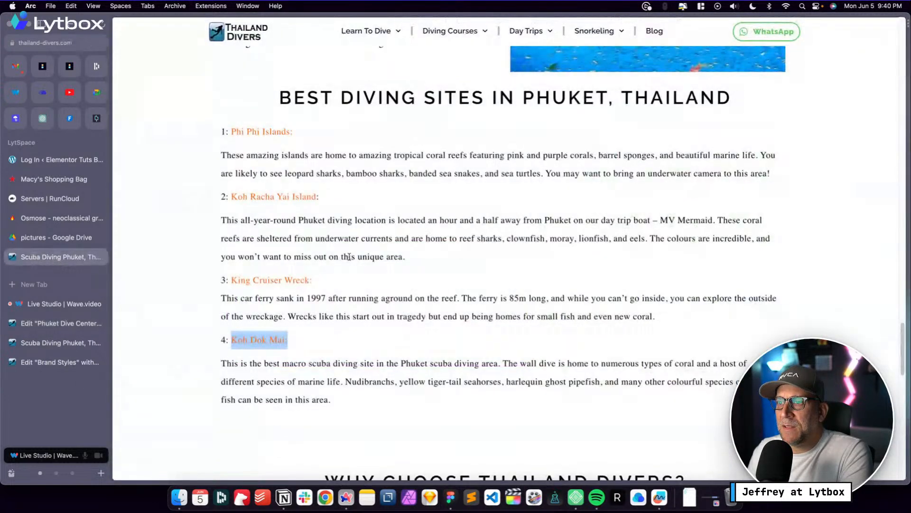
scroll(382, 271, down, 2)
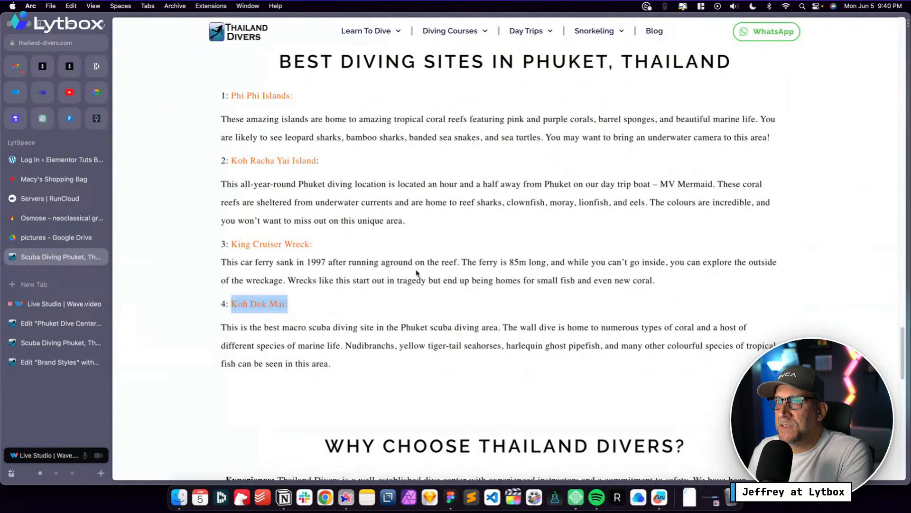
scroll(408, 274, up, 2)
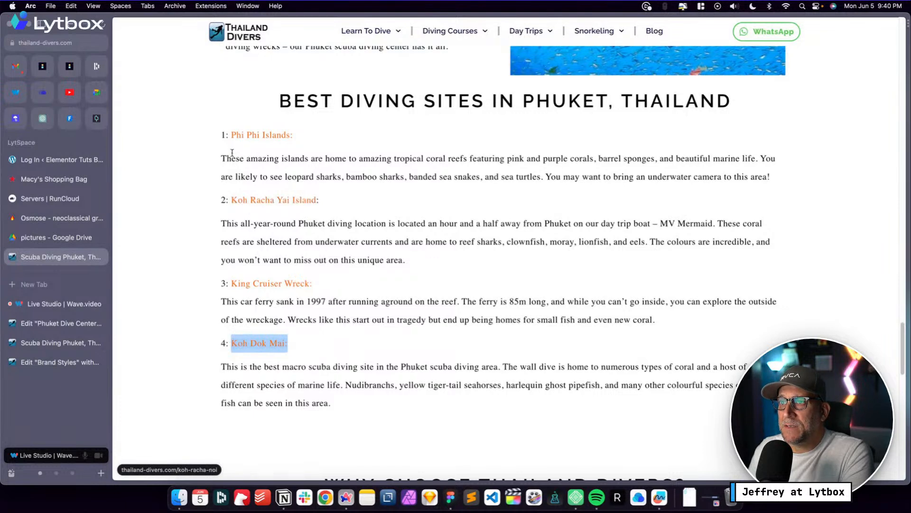
click(48, 323)
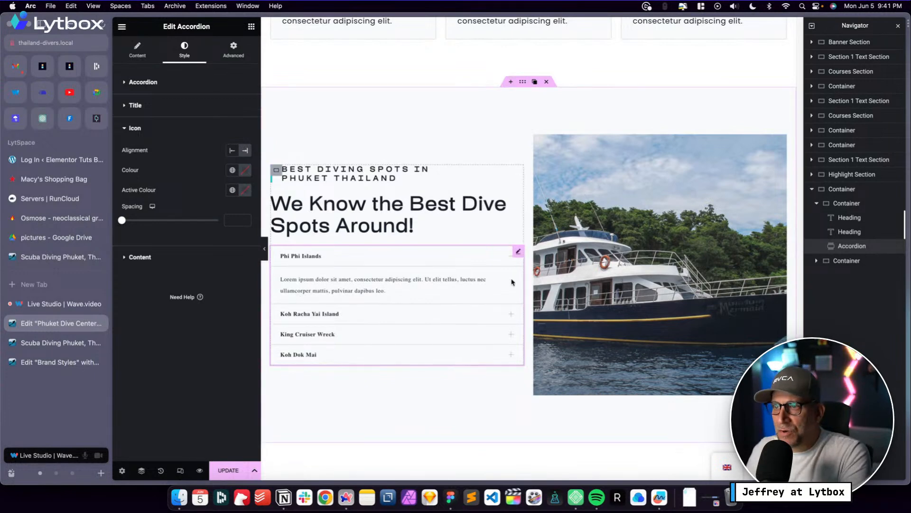
click(653, 194)
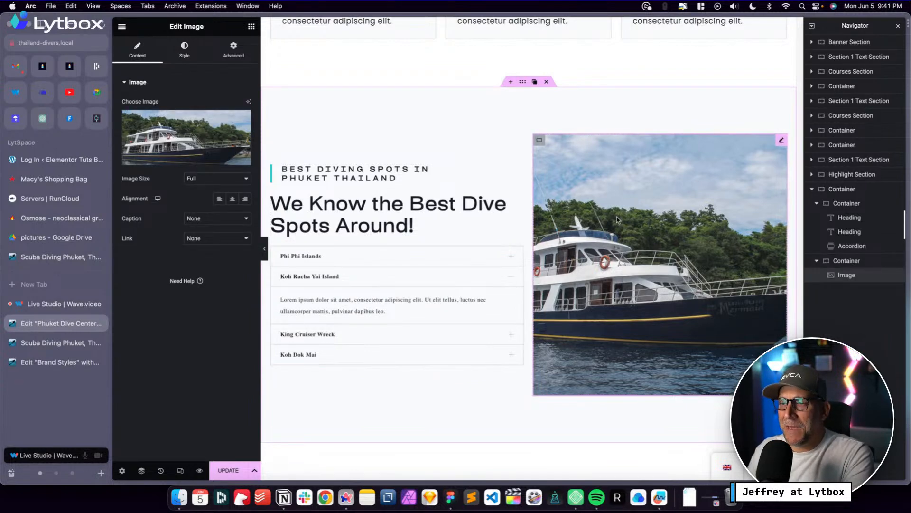
click(321, 259)
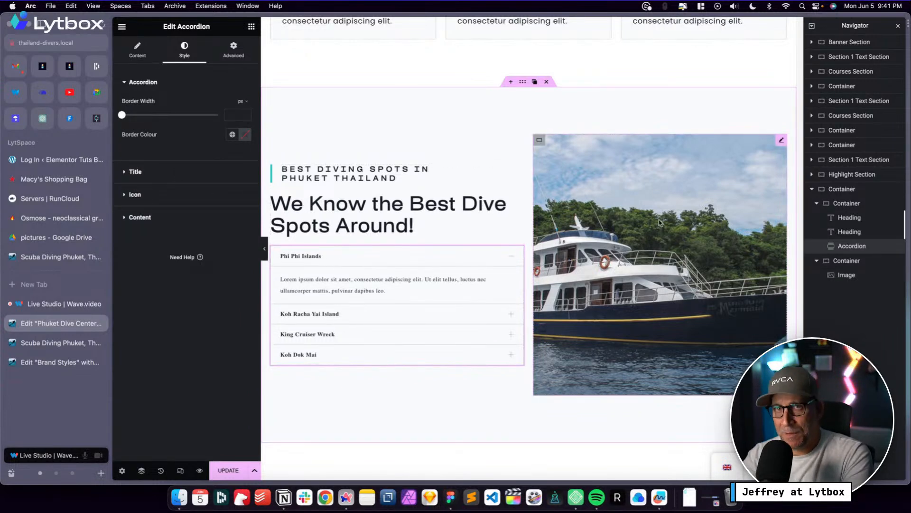
click(333, 317)
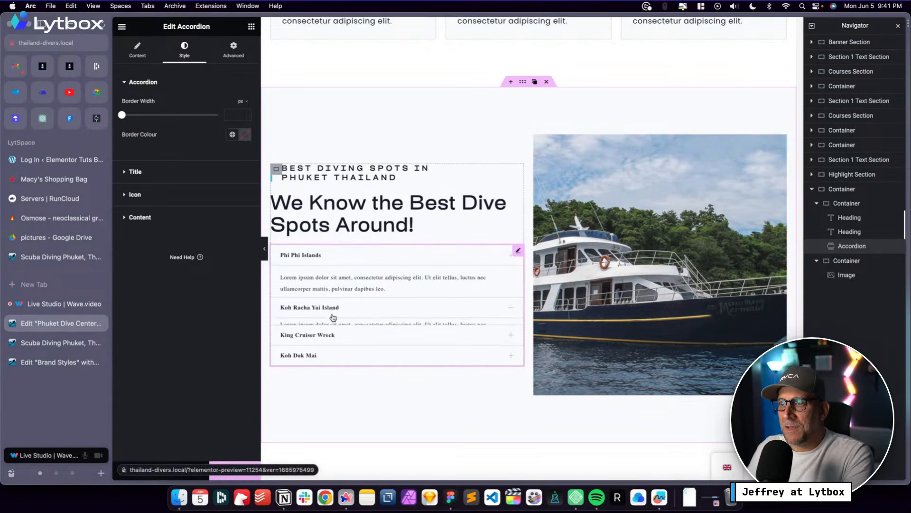
click(673, 270)
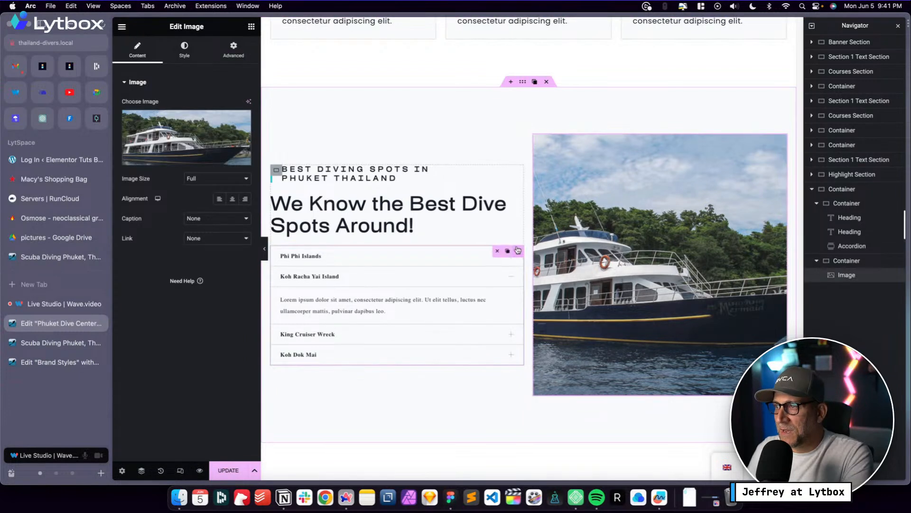
Set the accordion titles' colour to the global Fonts colour
click(517, 251)
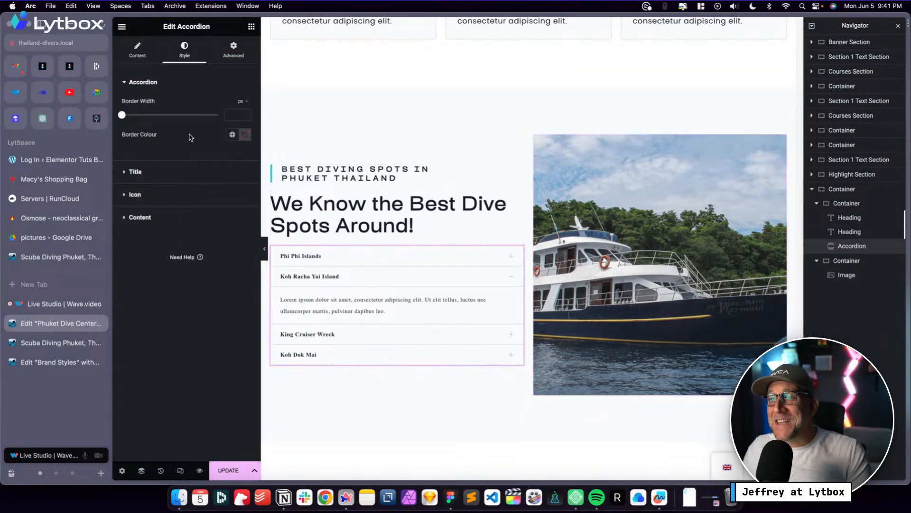
click(151, 177)
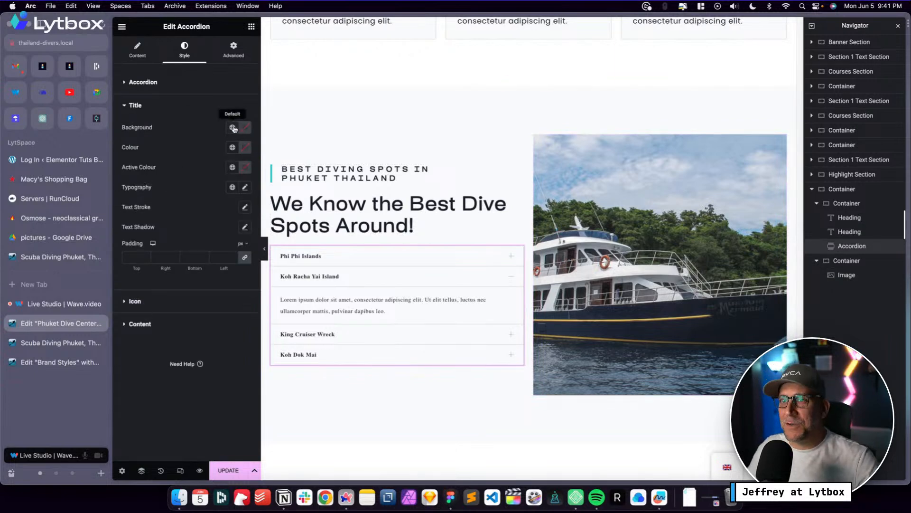
click(232, 147)
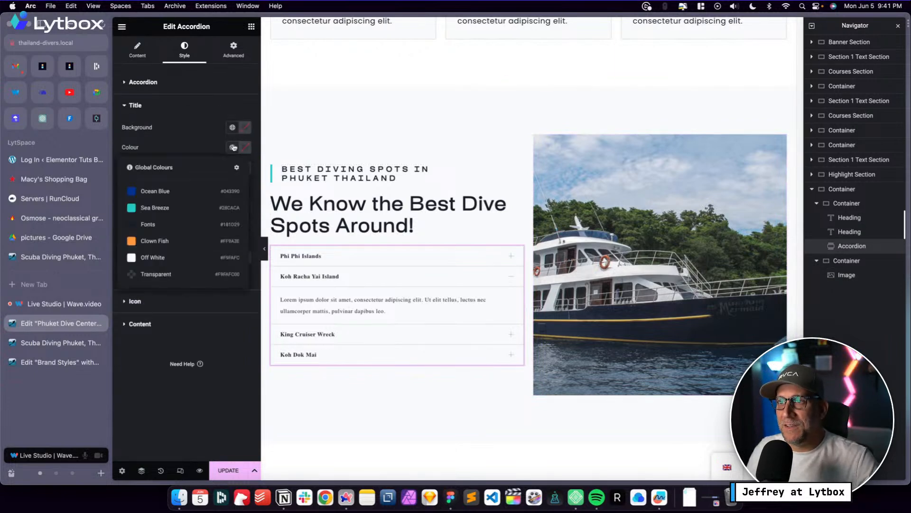
click(157, 226)
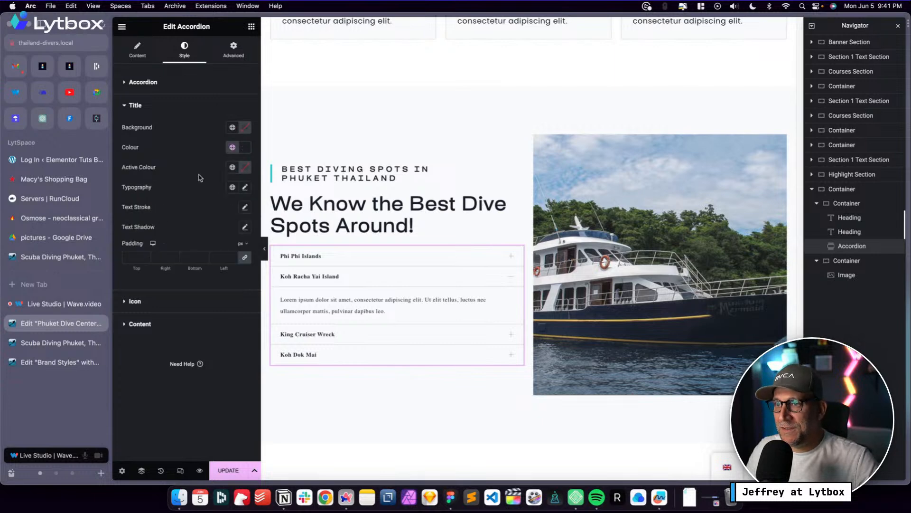
Apply the global Text Button M font to the accordion titles
click(232, 188)
scroll(172, 295, down, 1)
scroll(171, 295, down, 2)
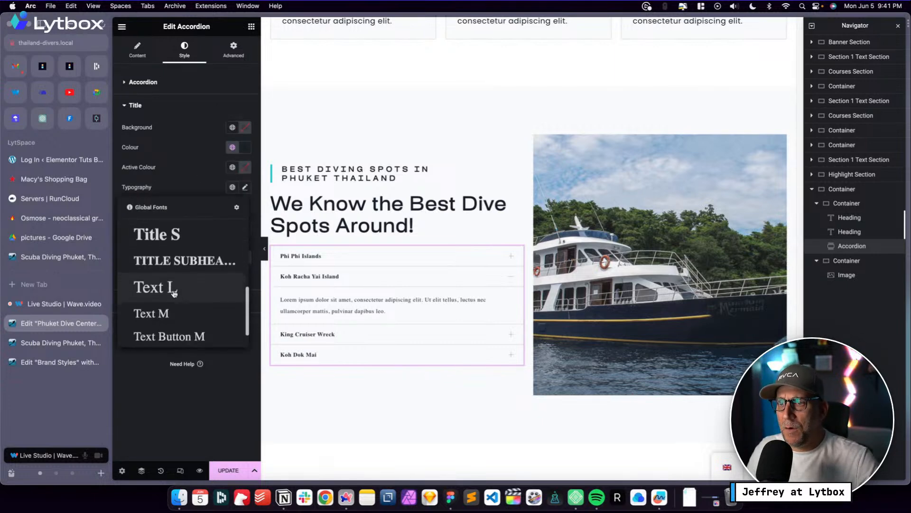
click(173, 299)
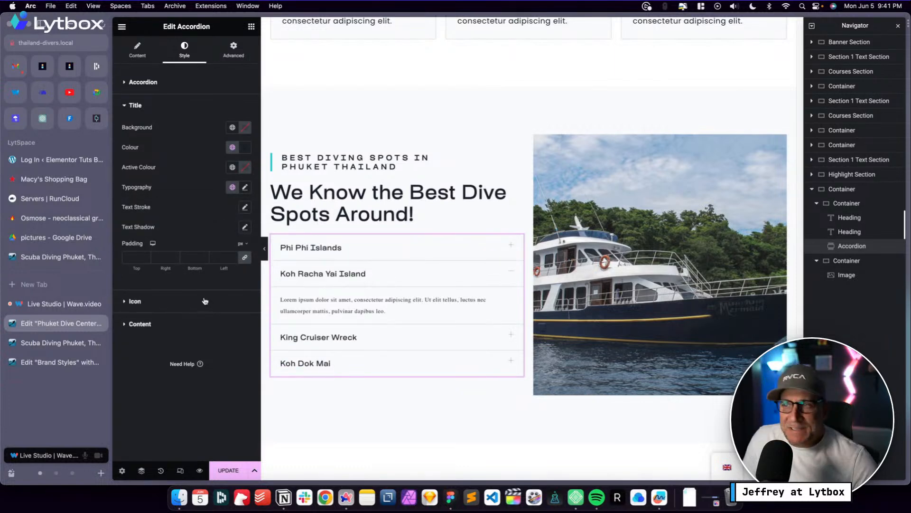
Try the global Text M font on the accordion titles and switch back to Text Button M
click(232, 188)
scroll(201, 278, down, 1)
scroll(201, 278, down, 2)
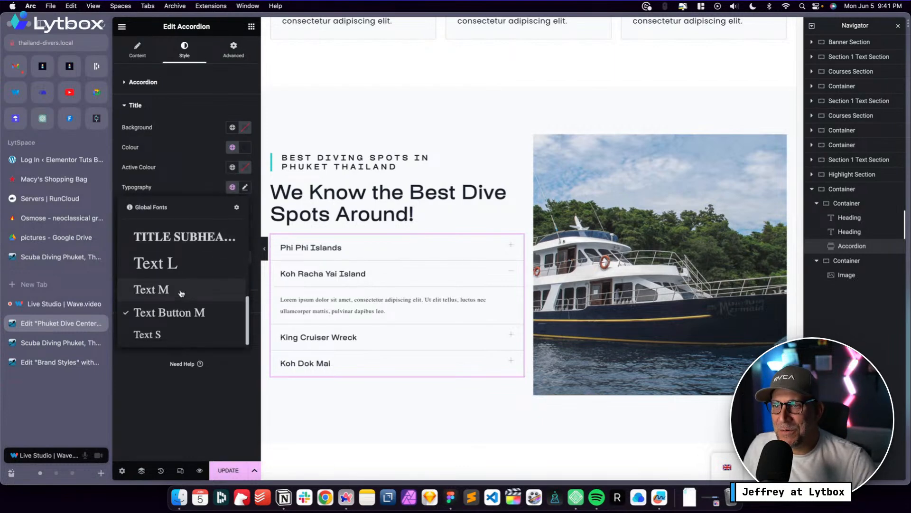
click(180, 293)
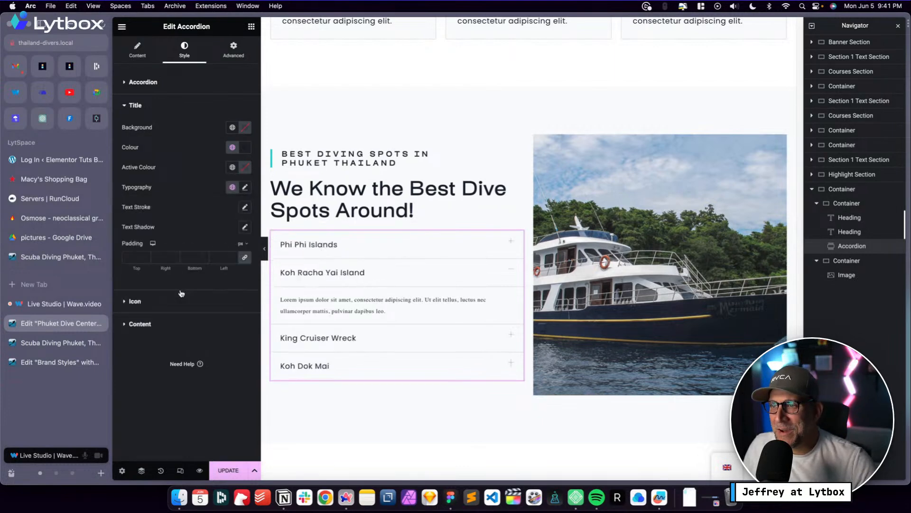
click(231, 186)
scroll(183, 280, down, 3)
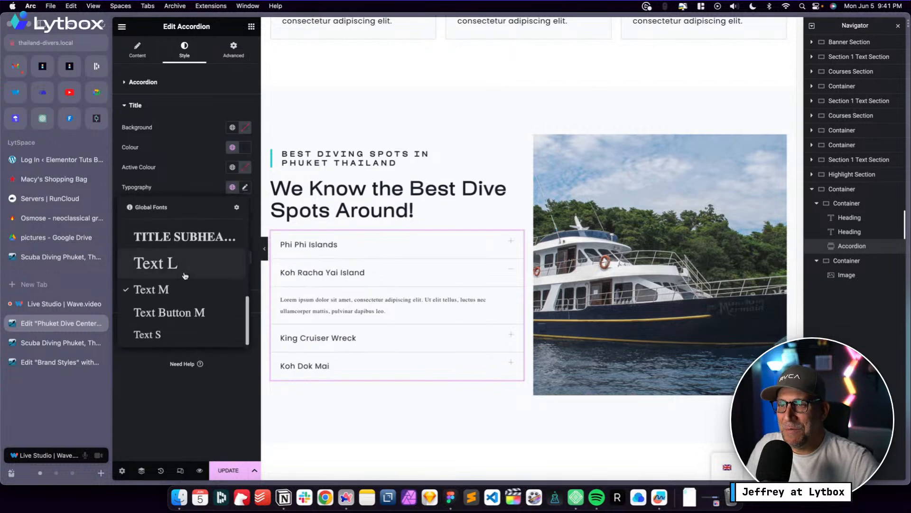
click(183, 314)
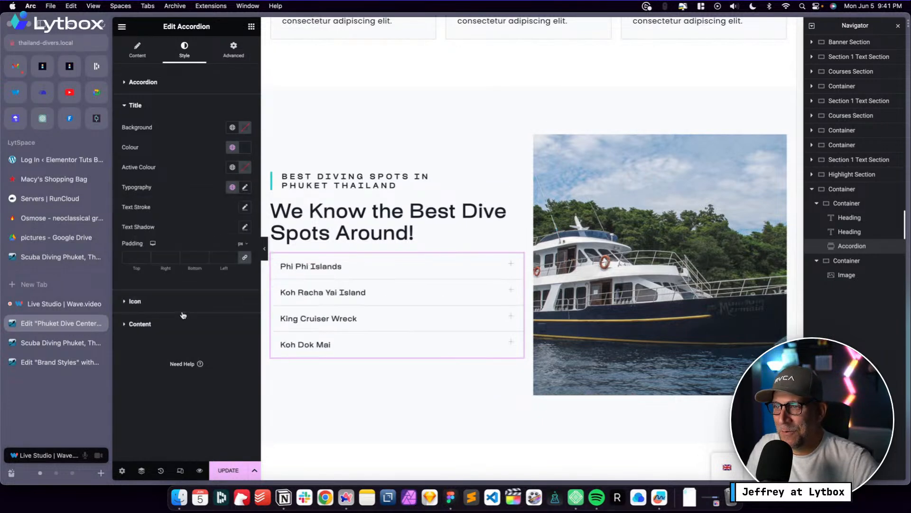
Set the accordion content's colour to the global Fonts colour and apply a global body text font to it
click(156, 324)
click(232, 185)
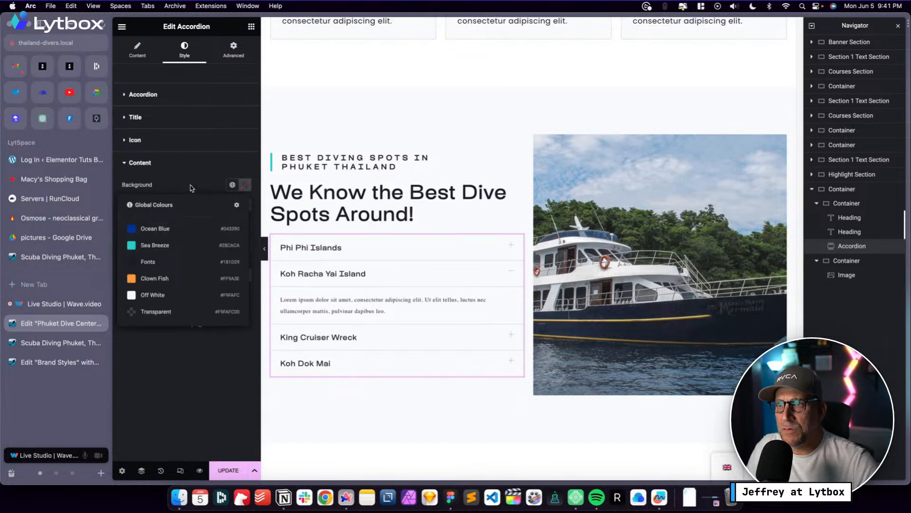
click(232, 184)
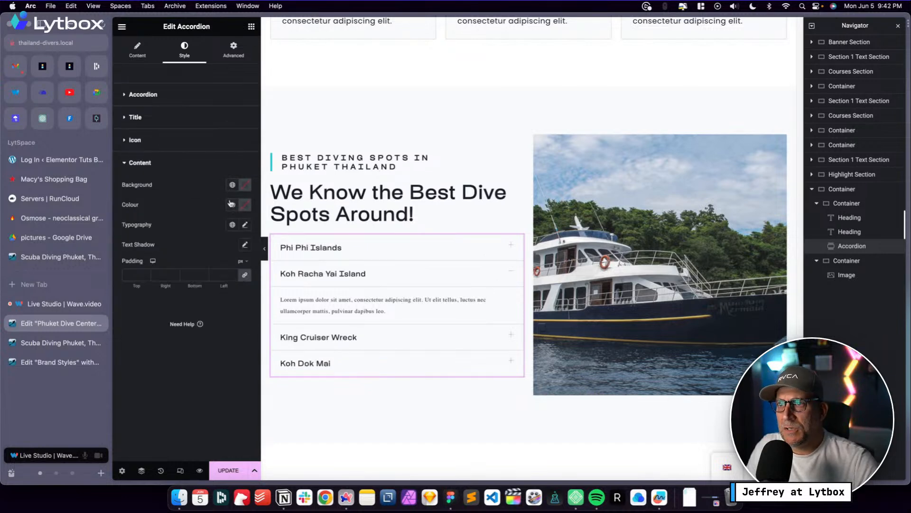
click(232, 204)
click(186, 281)
click(232, 224)
scroll(181, 332, down, 3)
click(173, 356)
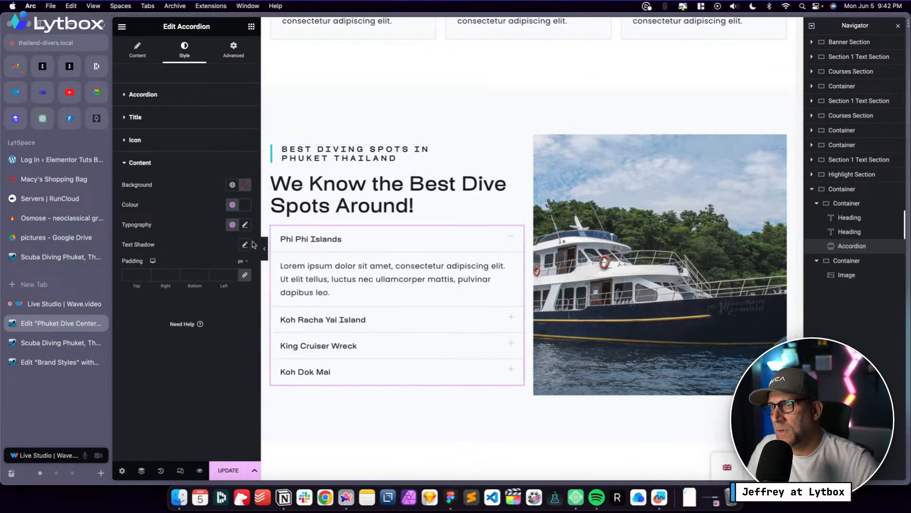
Try the global Title S font on the accordion titles and switch back to Text Button M
click(177, 118)
click(232, 159)
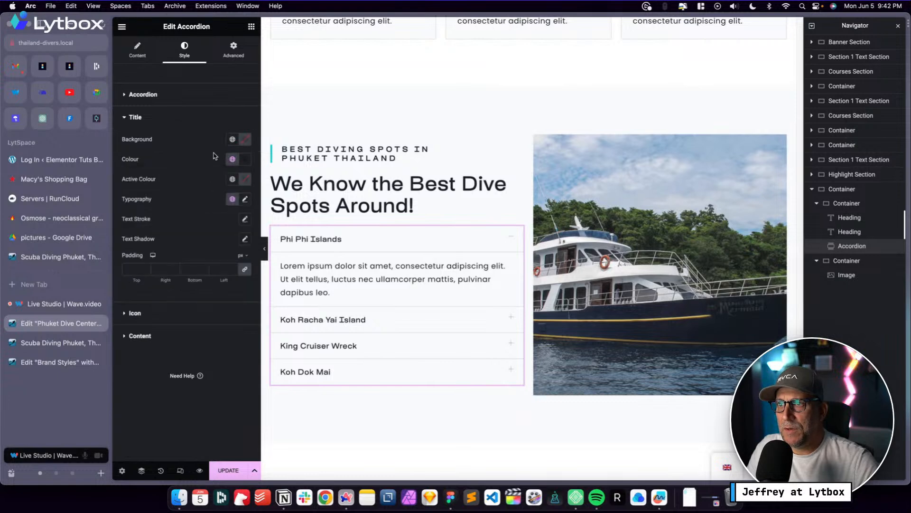
scroll(186, 243, down, 5)
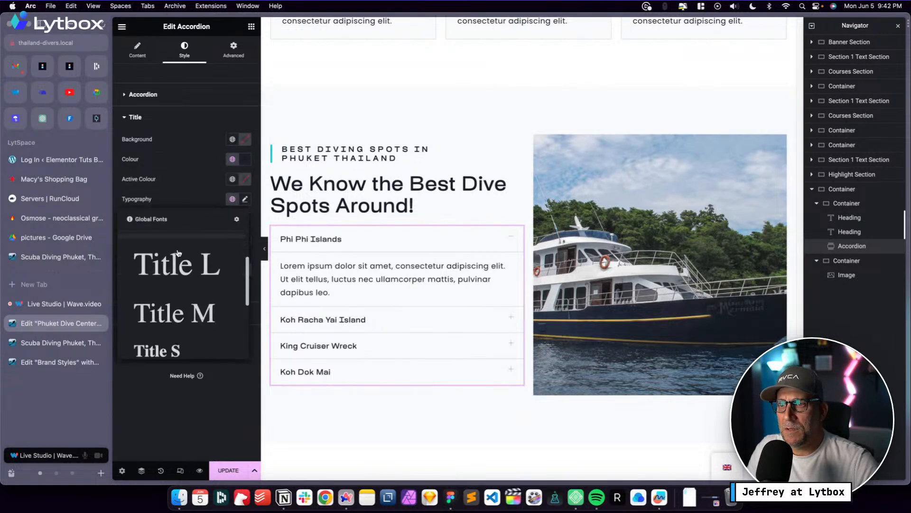
click(168, 322)
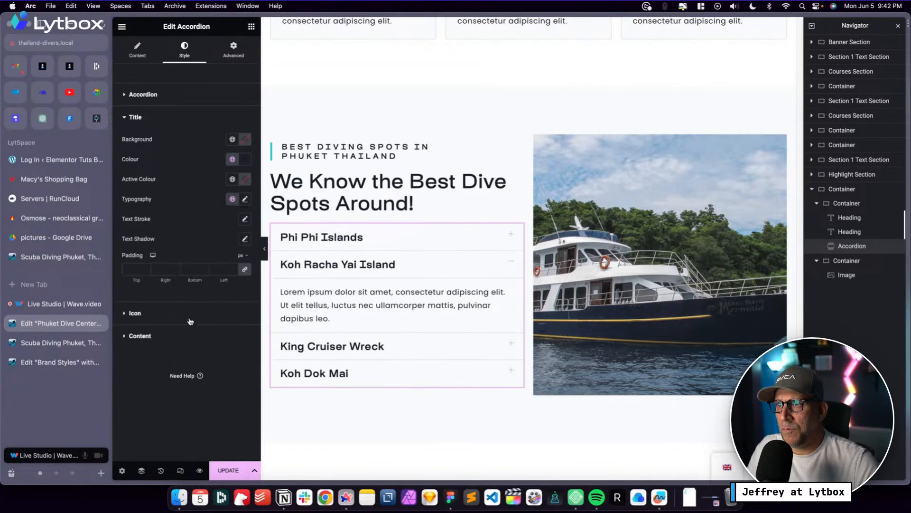
scroll(280, 383, up, 6)
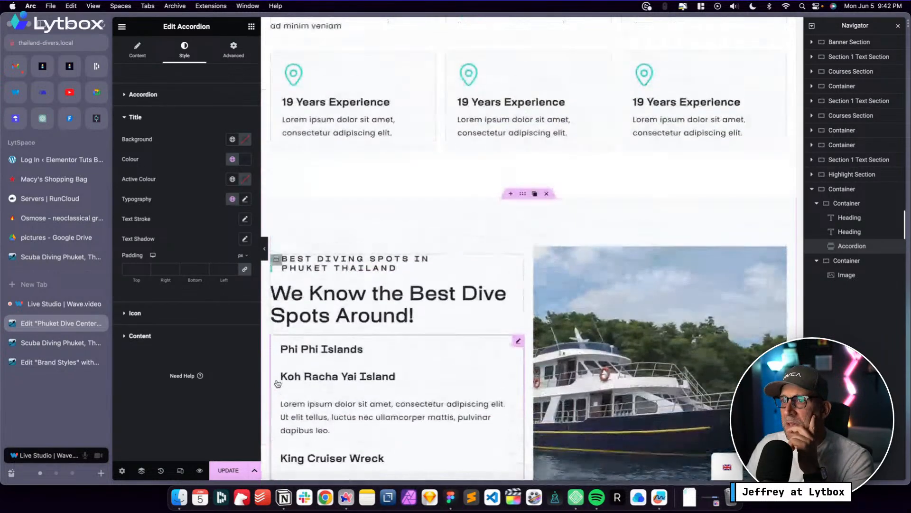
scroll(279, 383, down, 6)
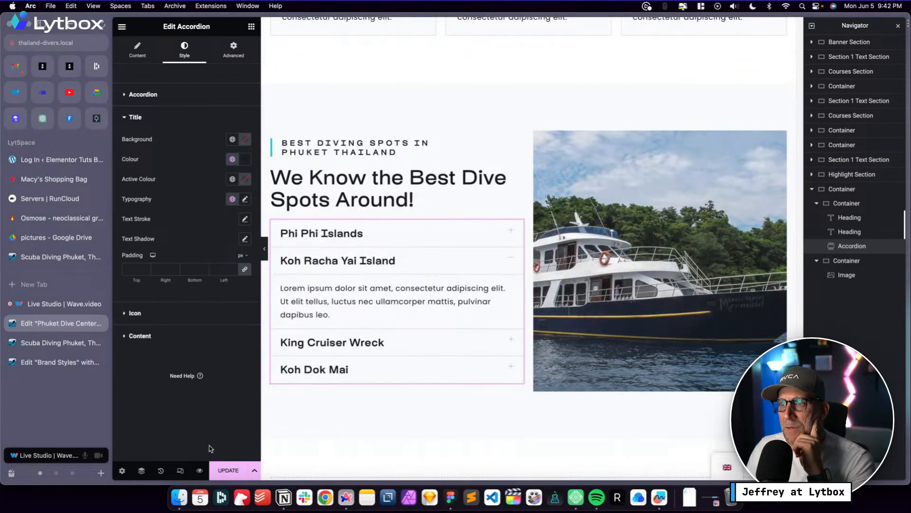
click(233, 199)
scroll(178, 302, down, 5)
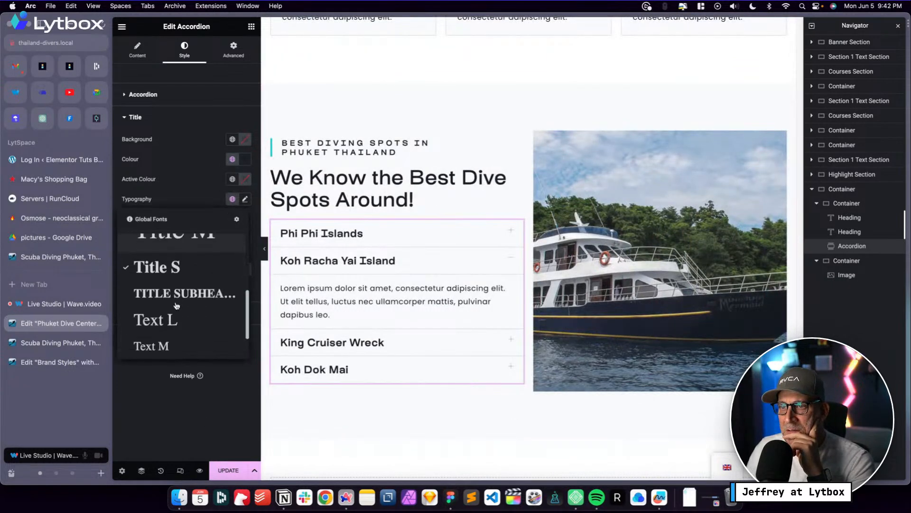
click(199, 326)
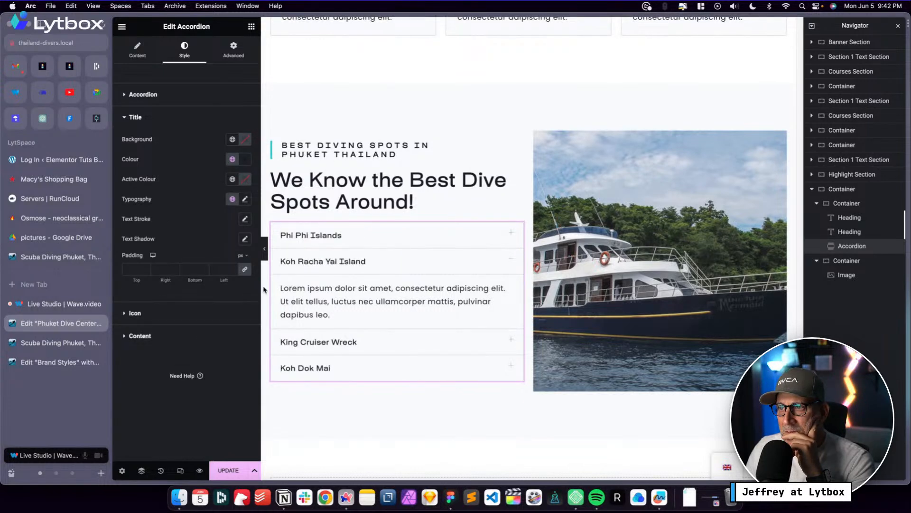
Save the page and check the Freeform wireframe for the section that follows the best dive spots
click(239, 469)
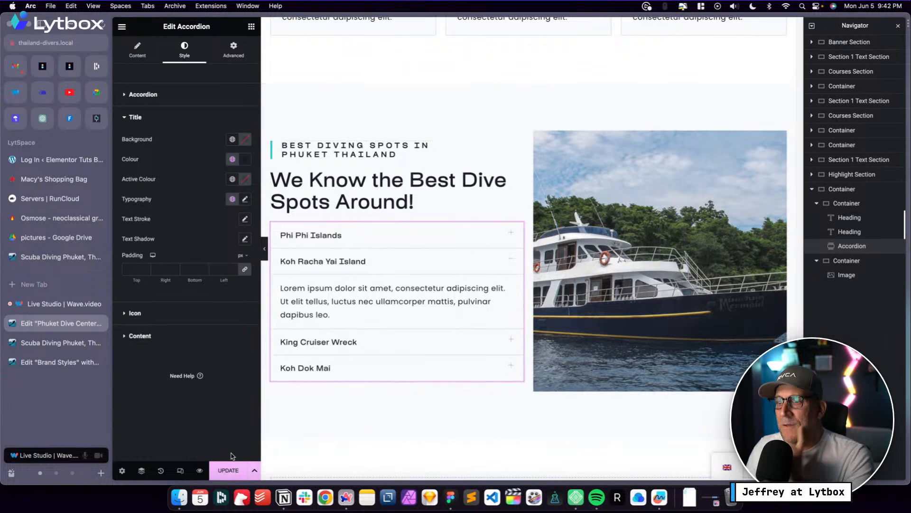
click(227, 474)
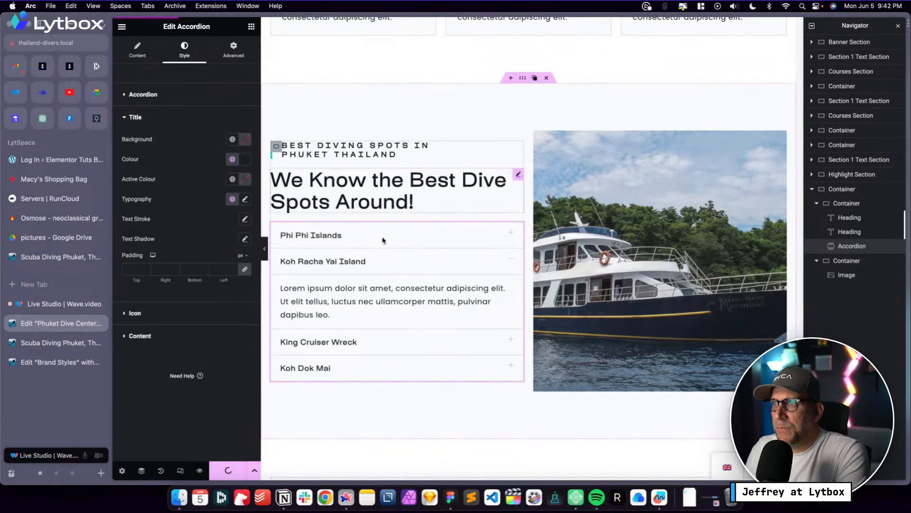
scroll(382, 240, down, 3)
key(ctrl+Left)
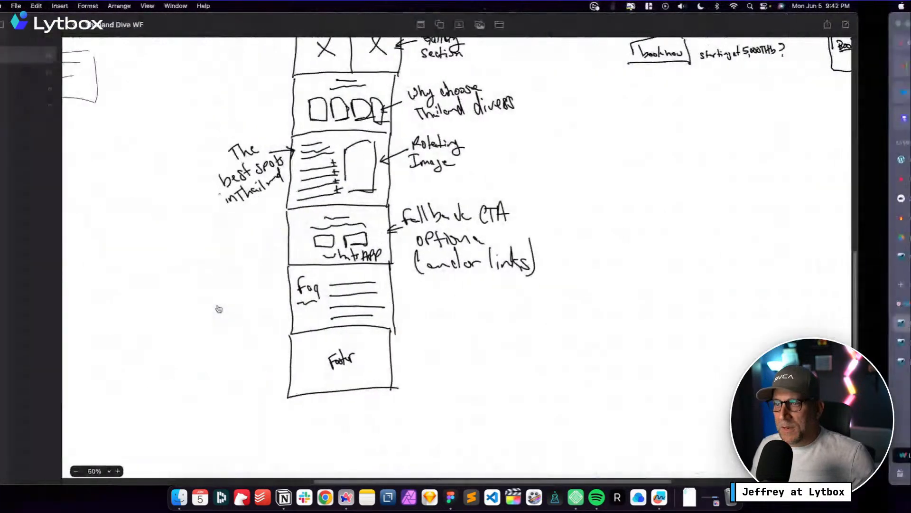
scroll(443, 247, up, 2)
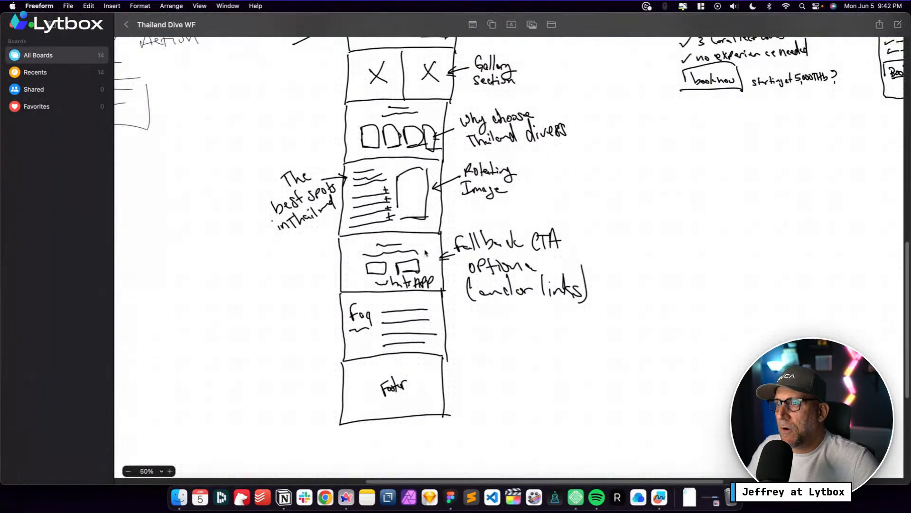
key(ctrl+Right)
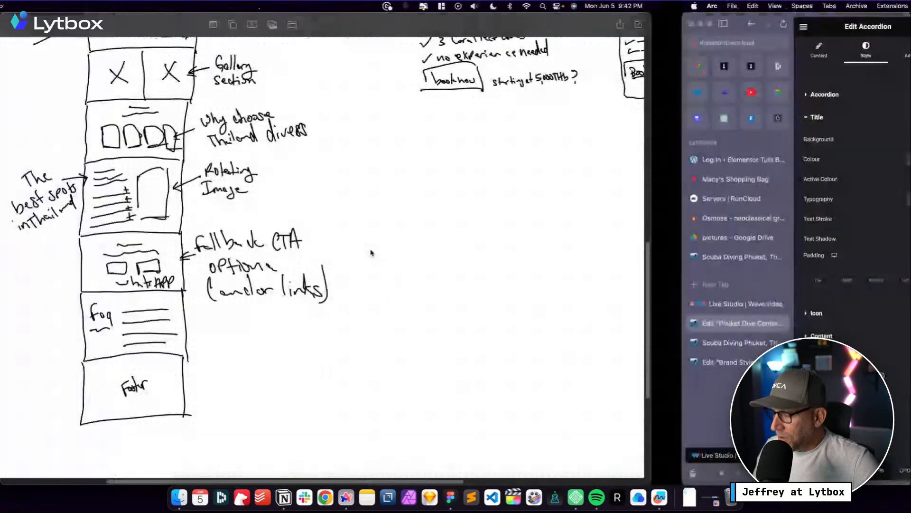
Examine the built page sections from the banner down to the dive spots, following the banner's Diving Courses link
scroll(418, 261, up, 6)
scroll(432, 262, up, 10)
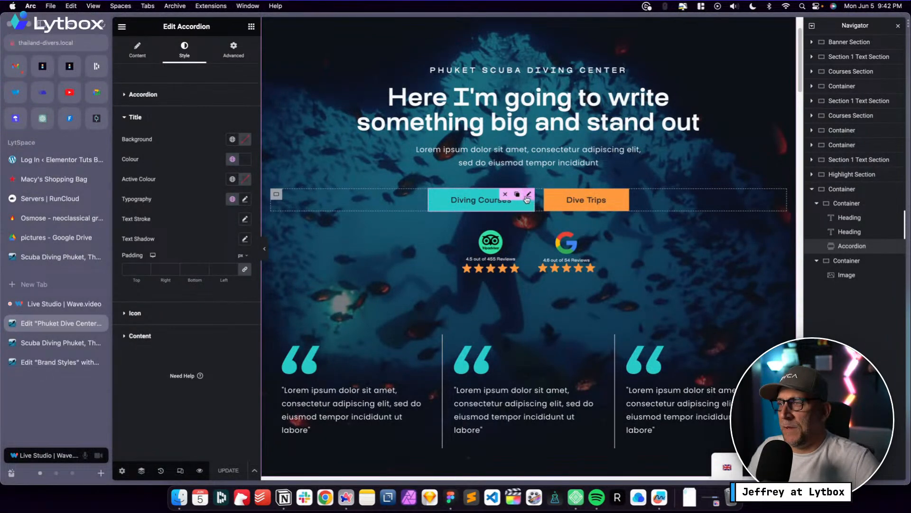
click(469, 205)
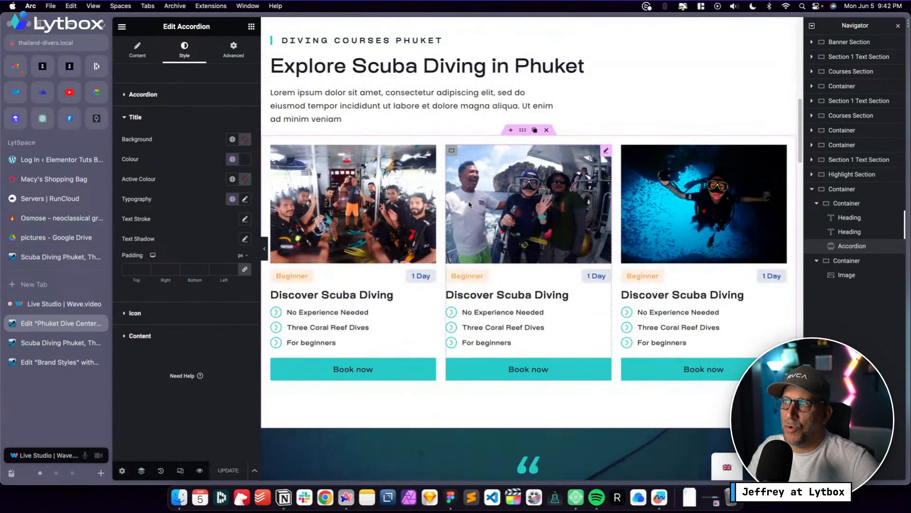
scroll(469, 205, up, 15)
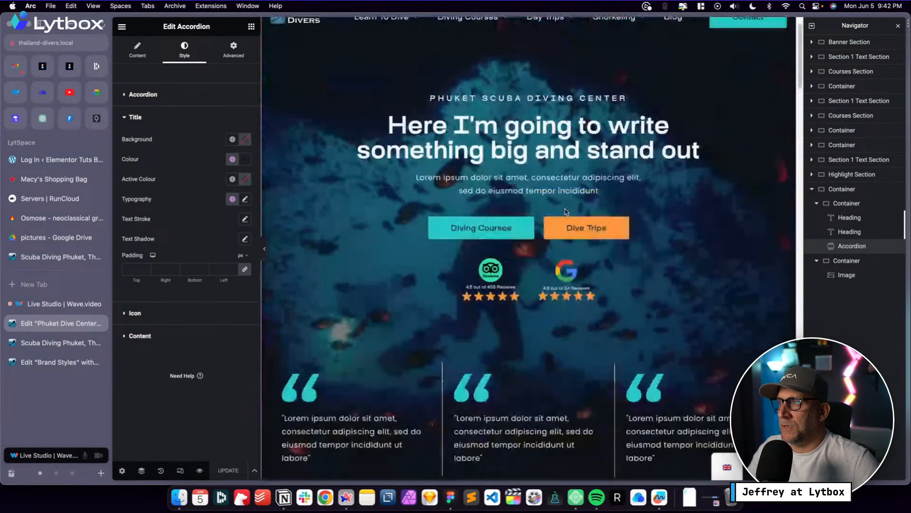
scroll(540, 275, down, 15)
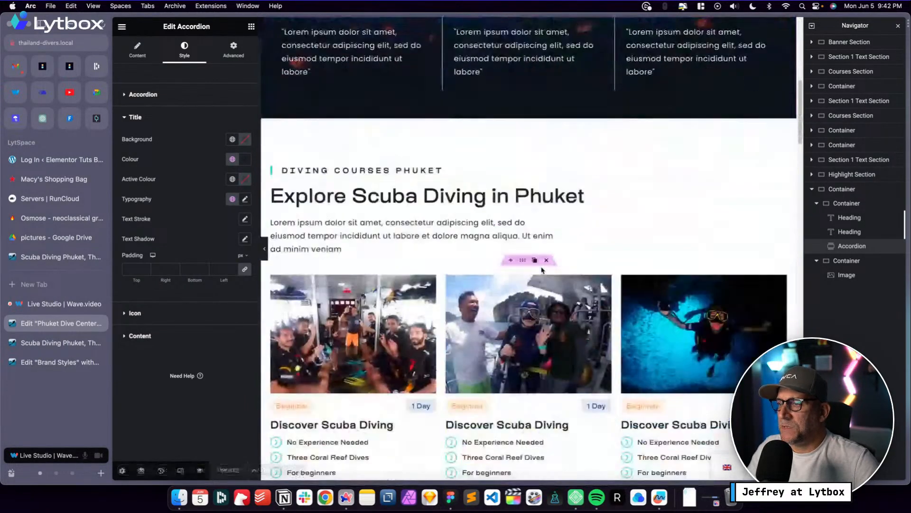
scroll(543, 268, down, 1)
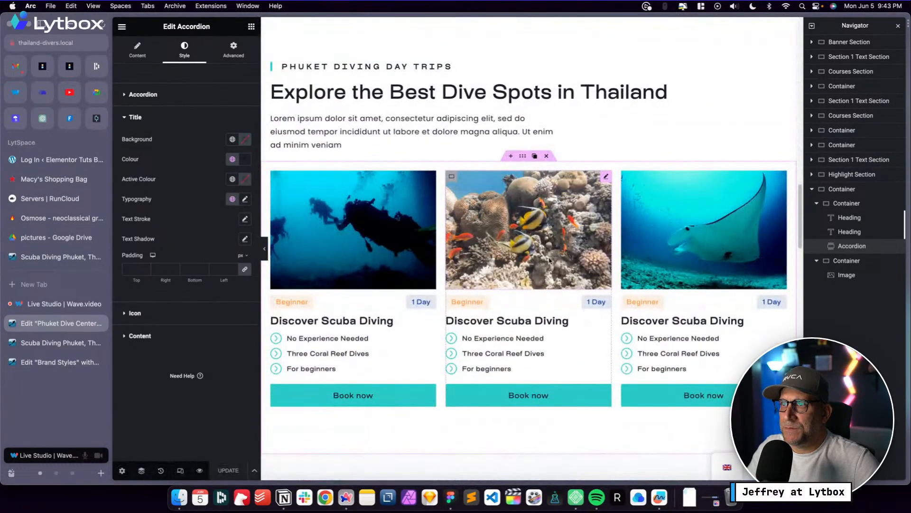
scroll(583, 273, down, 10)
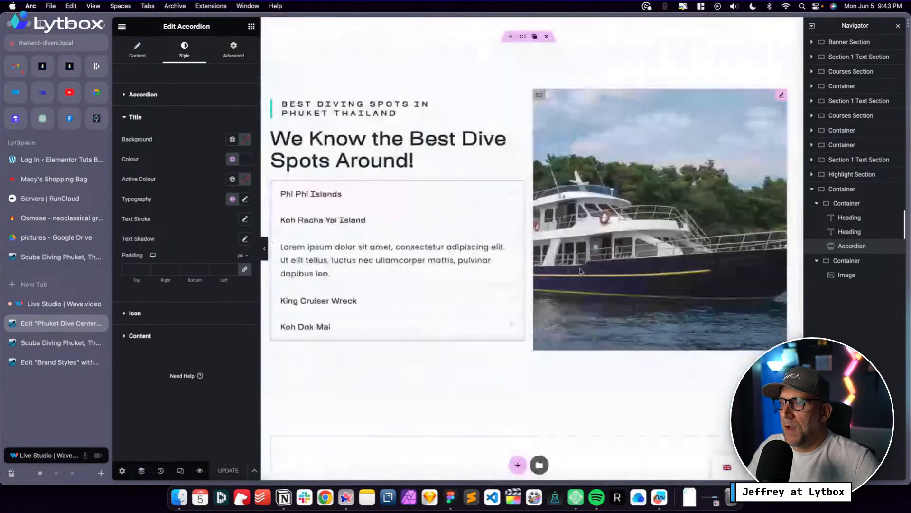
scroll(504, 246, up, 12)
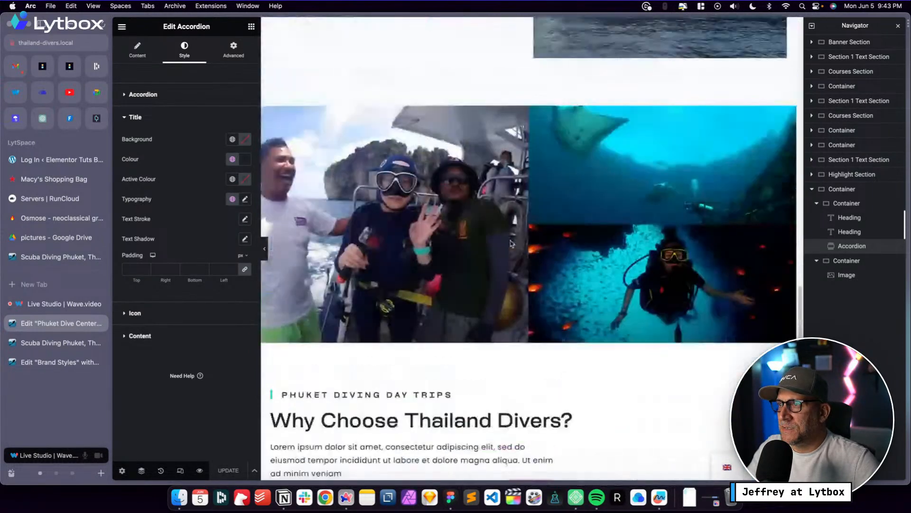
scroll(517, 242, up, 6)
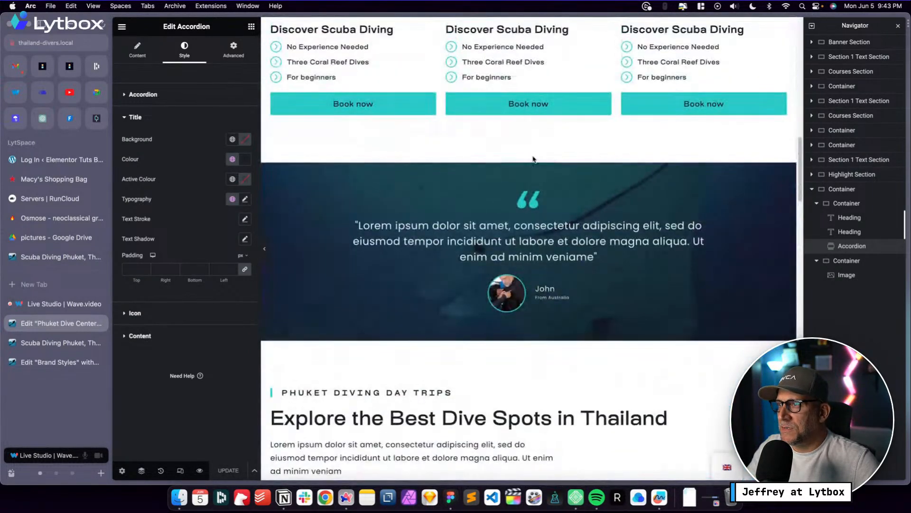
scroll(503, 237, down, 9)
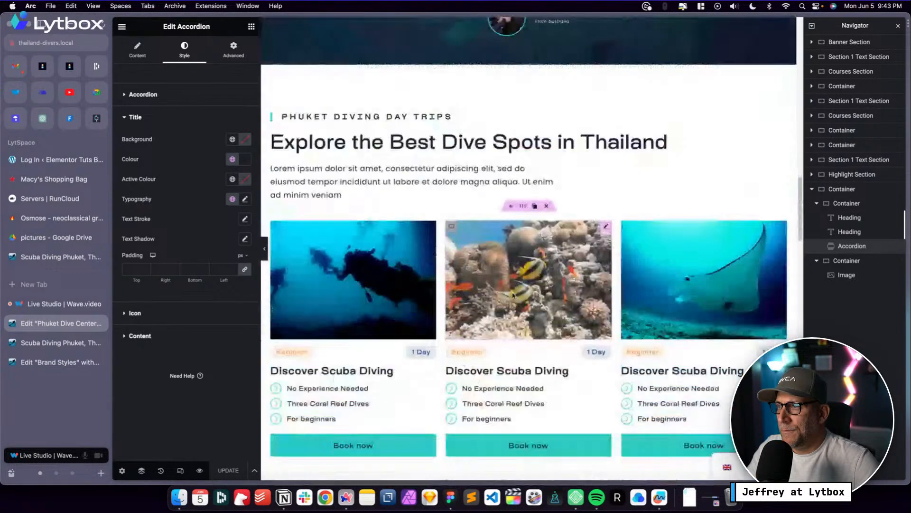
scroll(518, 292, up, 6)
scroll(518, 292, up, 2)
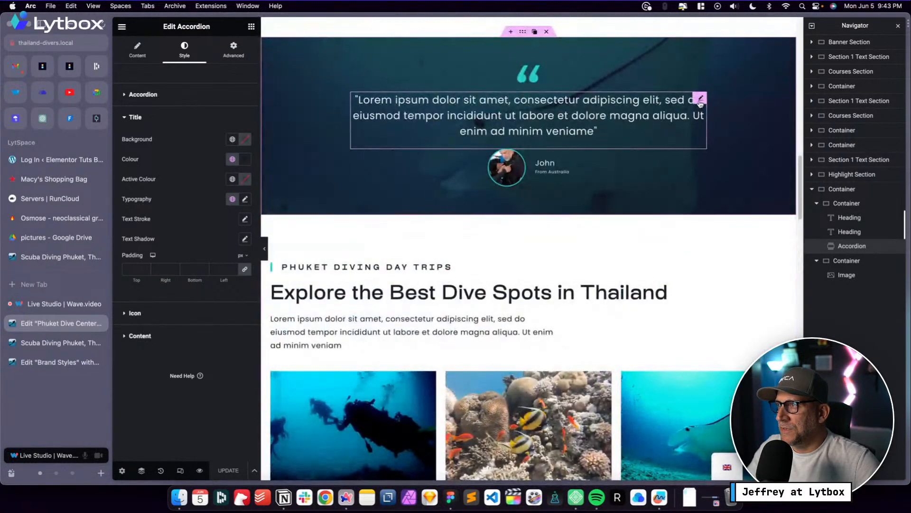
Apply the global Title S font to the testimonial quote above the diving day trips section
click(695, 104)
click(186, 48)
click(232, 125)
scroll(206, 253, down, 3)
click(202, 241)
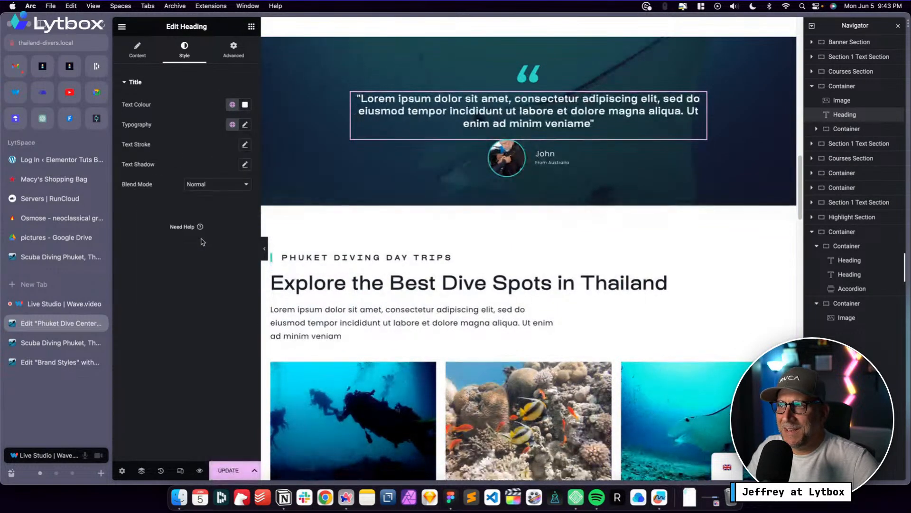
Try the global Title M font on the testimonial quote and switch back to Title S
click(232, 125)
scroll(190, 219, down, 3)
click(191, 233)
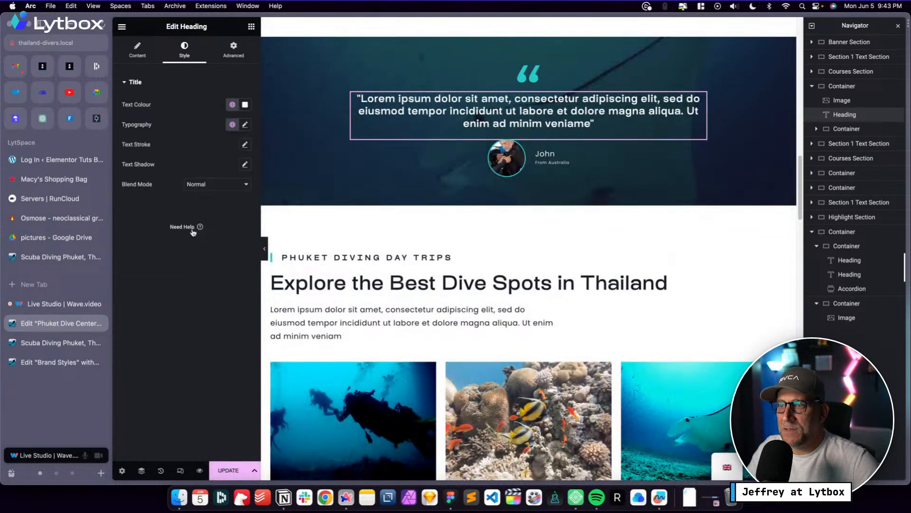
click(232, 125)
scroll(190, 218, down, 3)
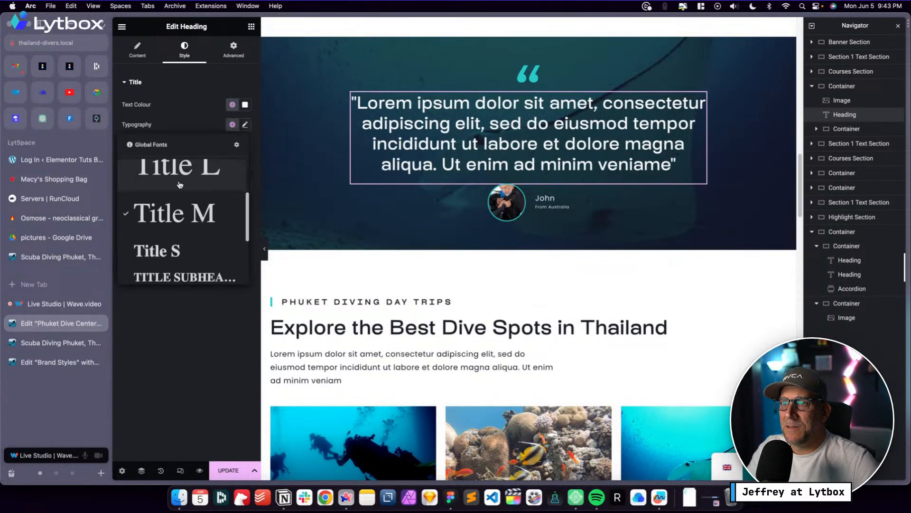
click(184, 234)
scroll(537, 256, up, 3)
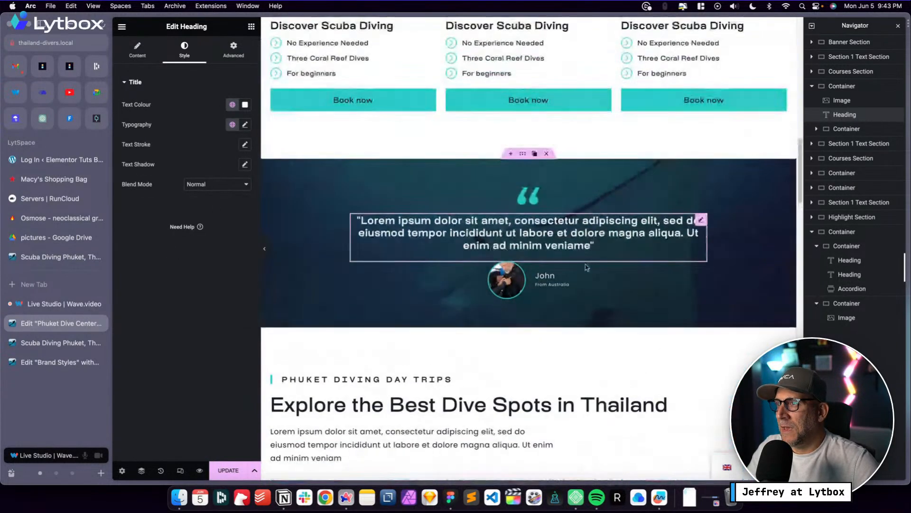
Add a new single container with column direction below the dive spots section
scroll(463, 375, down, 10)
scroll(470, 354, down, 15)
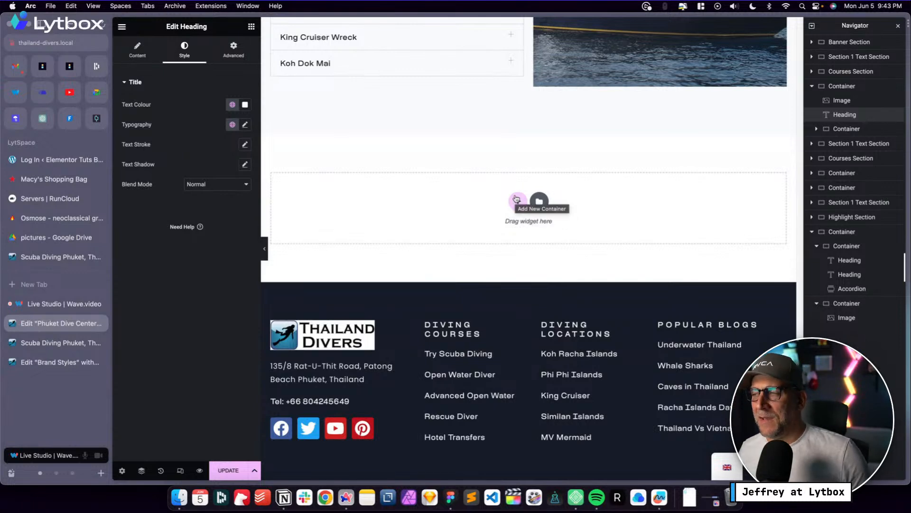
click(517, 199)
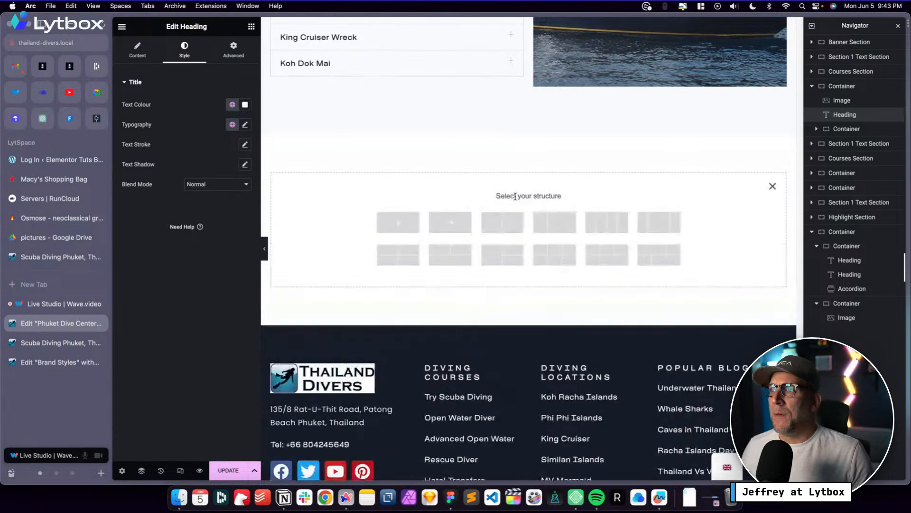
click(435, 223)
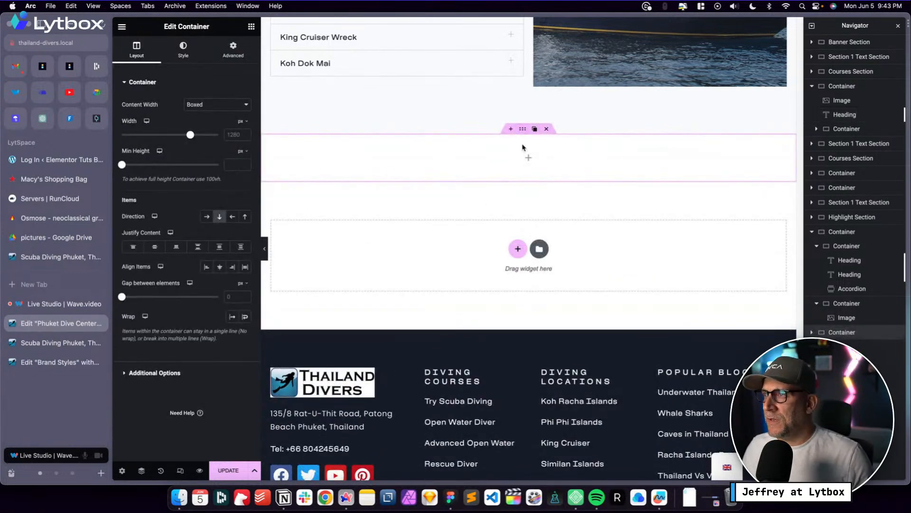
Switch to the Brand Styles editor, save its pending global font changes, and leave the site settings
scroll(522, 133, up, 6)
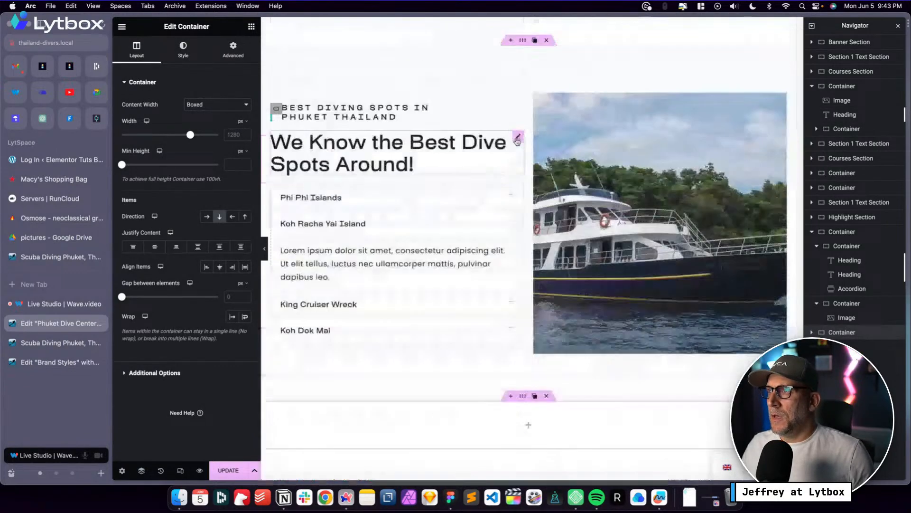
scroll(503, 161, down, 5)
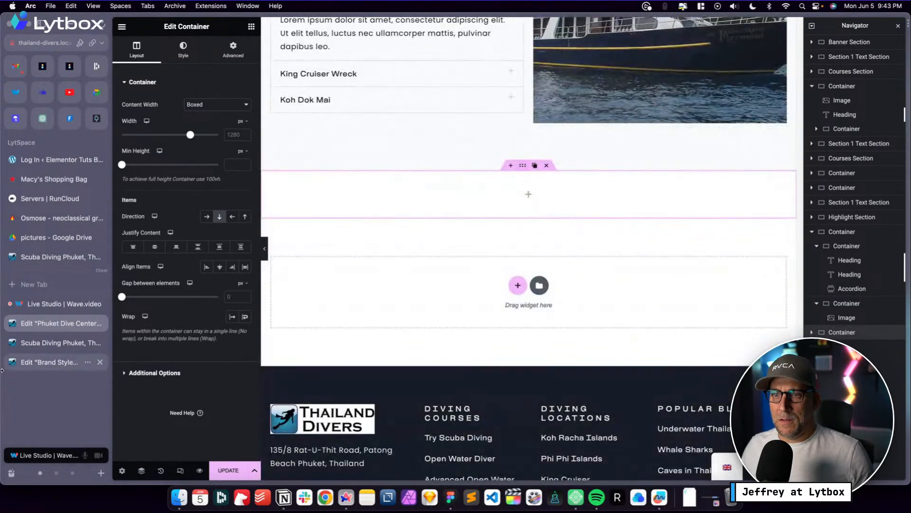
click(28, 360)
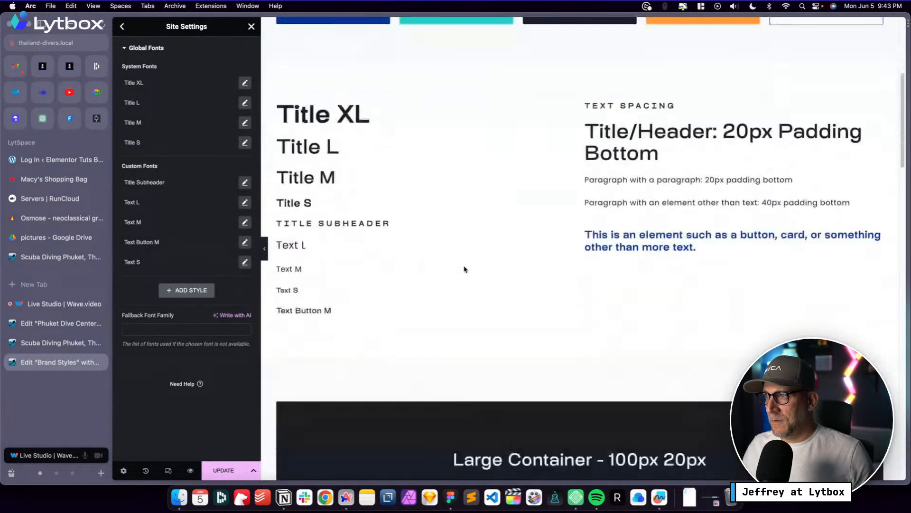
scroll(498, 271, down, 10)
scroll(537, 275, down, 7)
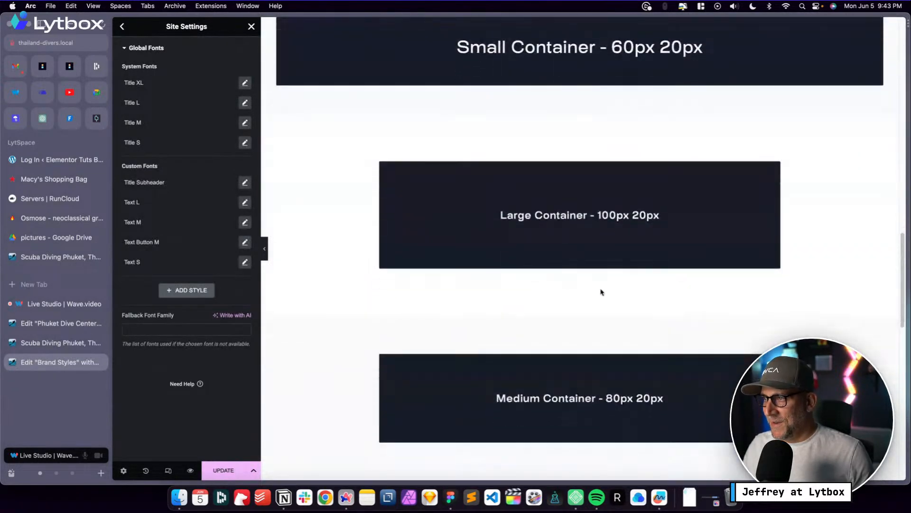
scroll(613, 365, down, 3)
scroll(593, 237, up, 3)
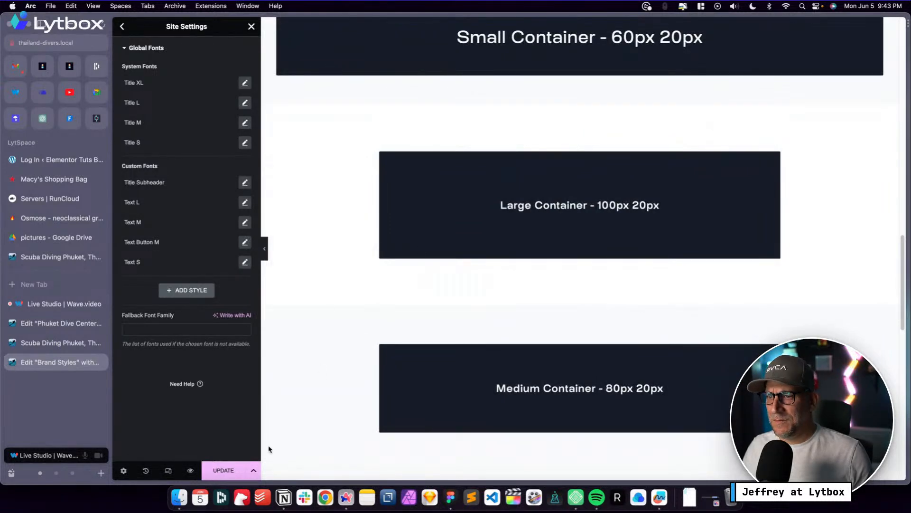
click(222, 468)
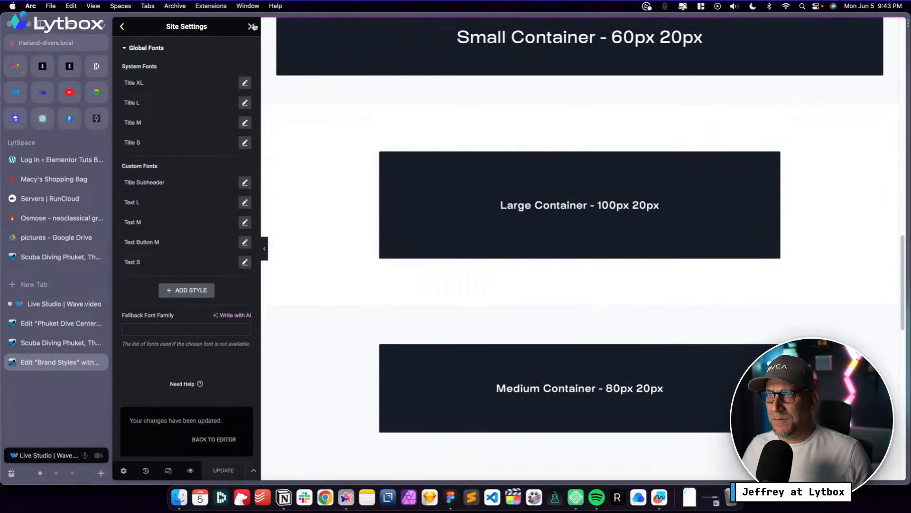
click(252, 27)
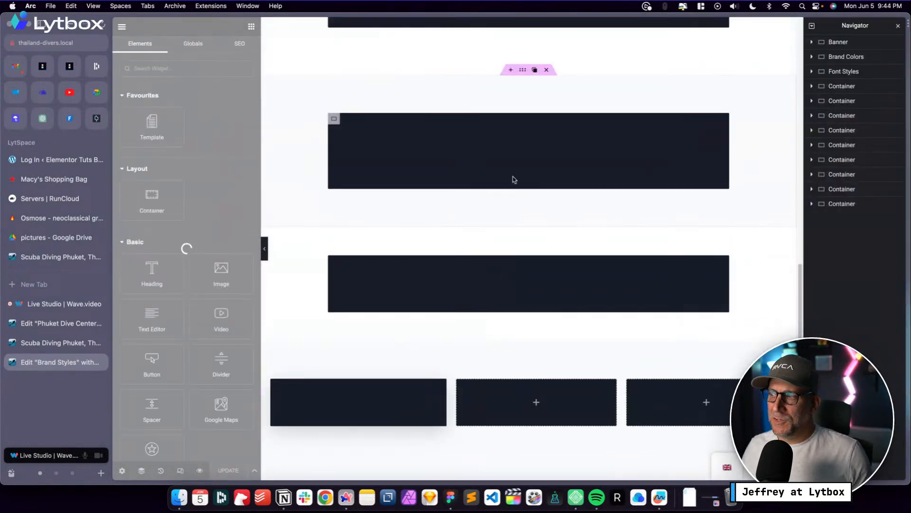
Copy the narrower Medium Container (80px 20px) sample section on the Brand Styles page
scroll(508, 274, up, 10)
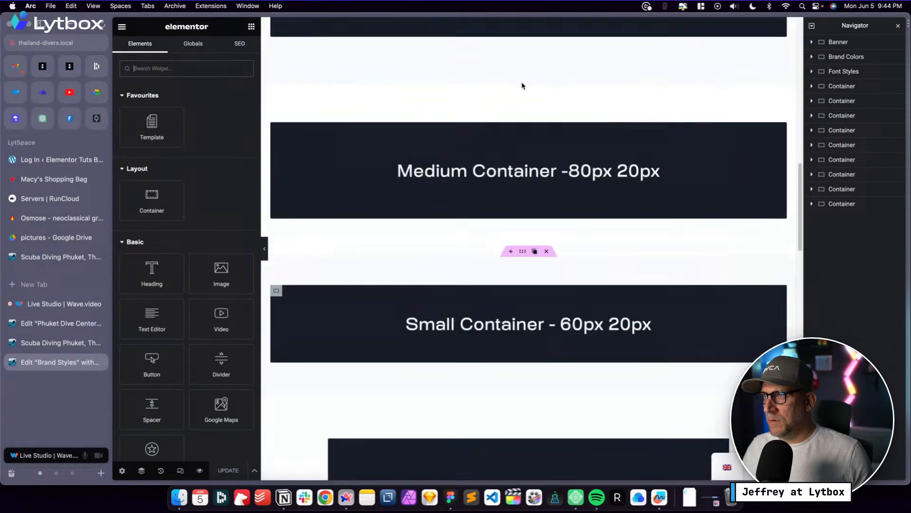
scroll(543, 291, down, 10)
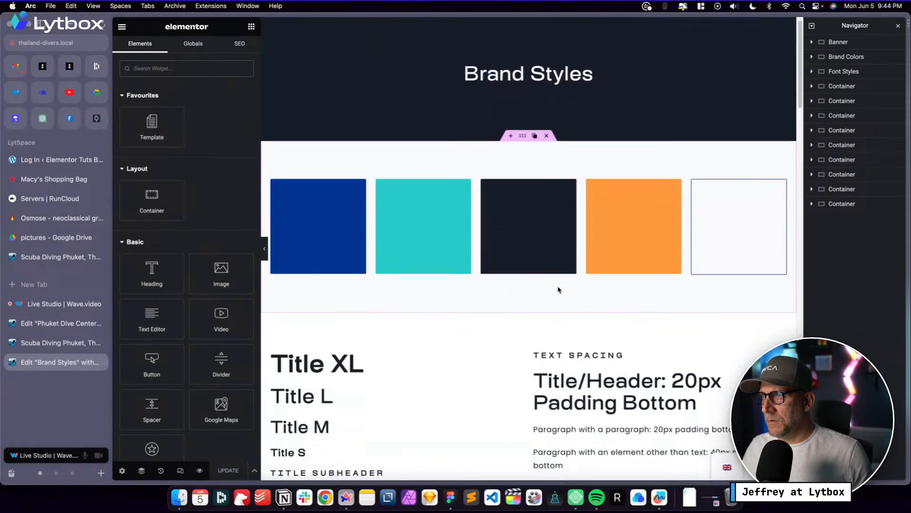
scroll(549, 298, down, 8)
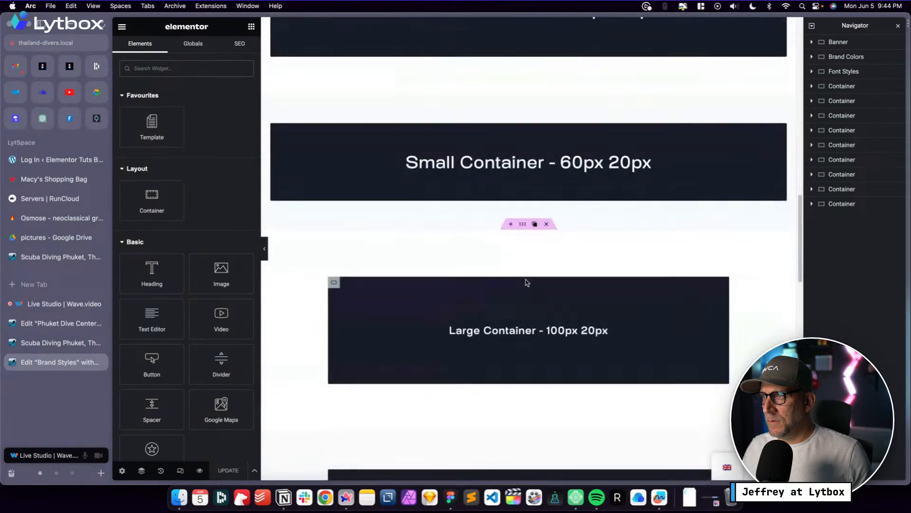
scroll(527, 280, up, 5)
scroll(550, 342, down, 1)
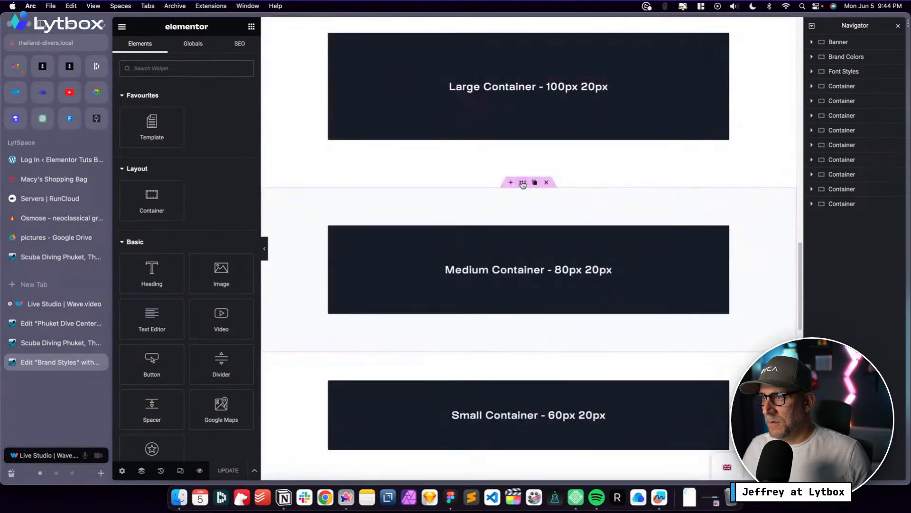
right_click(522, 181)
click(551, 256)
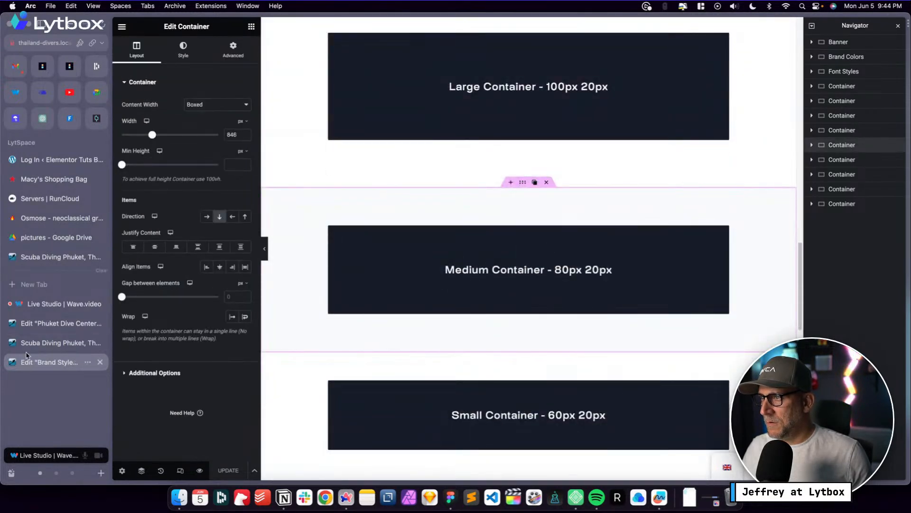
Return to the Phuket Dive Center page and paste the copied container style onto the empty container below the dive spots
click(57, 342)
key(ctrl+Tab)
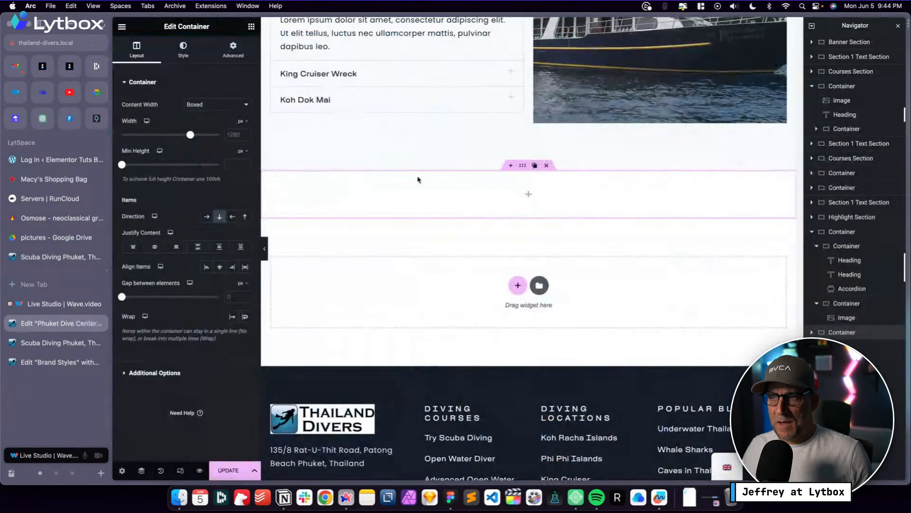
right_click(522, 166)
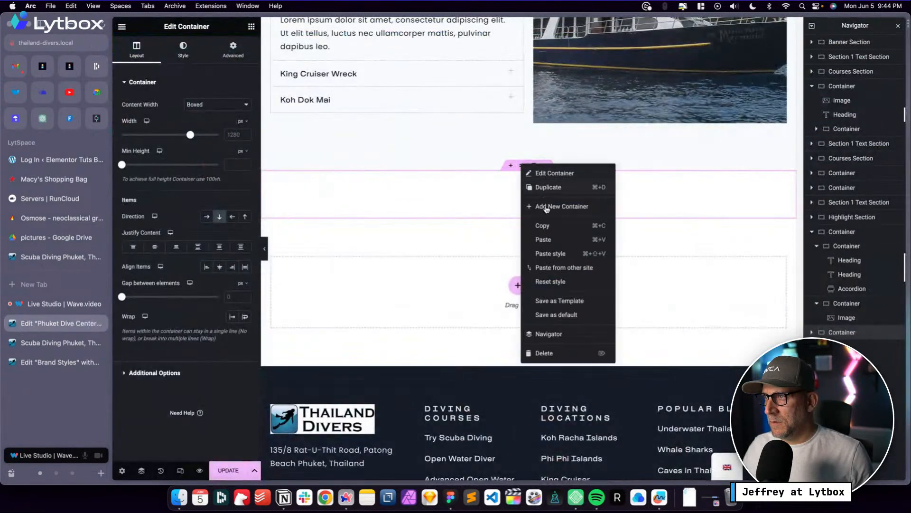
click(545, 253)
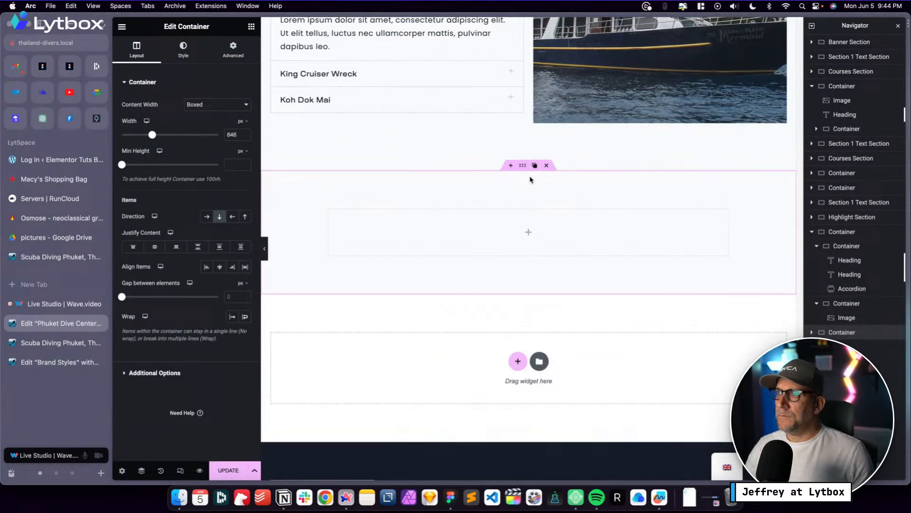
Add a Heading widget inside the newly styled empty container
click(189, 59)
click(529, 231)
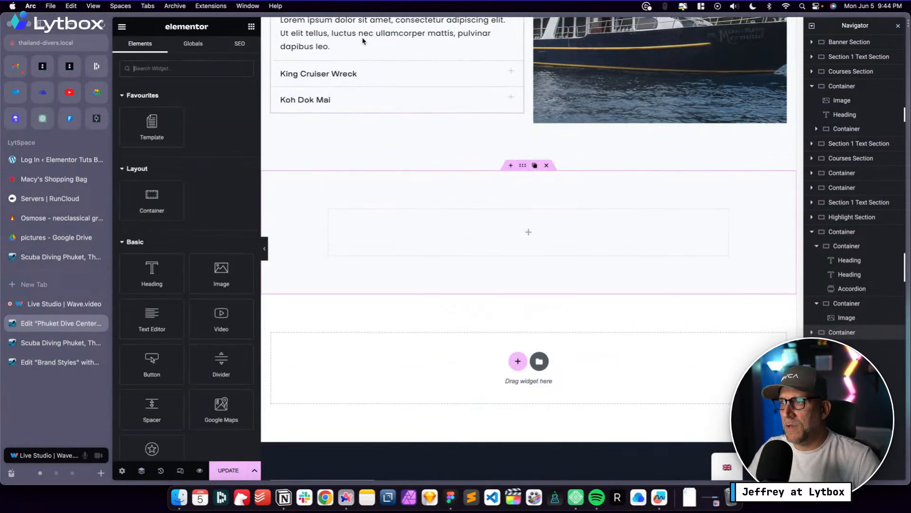
drag(152, 268, 482, 211)
right_click(493, 217)
click(509, 234)
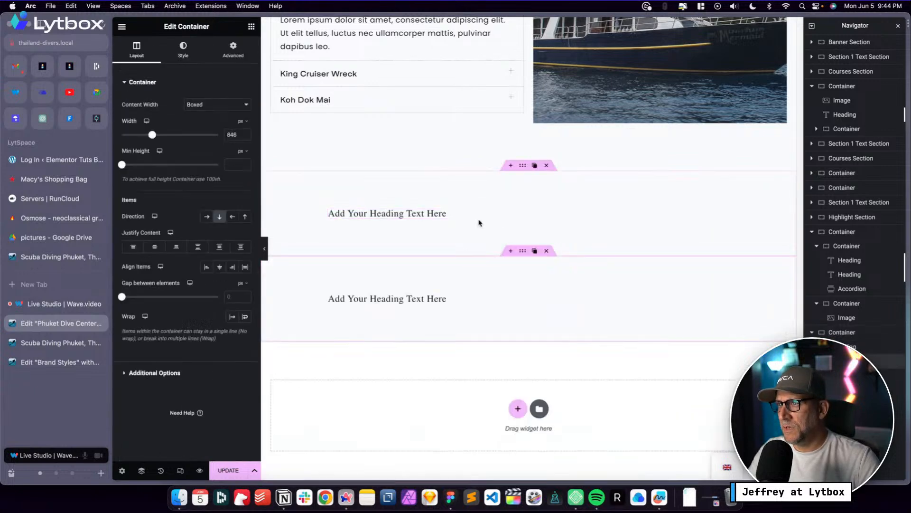
click(545, 251)
Duplicate the new heading twice within the container to make three stacked headings
right_click(473, 215)
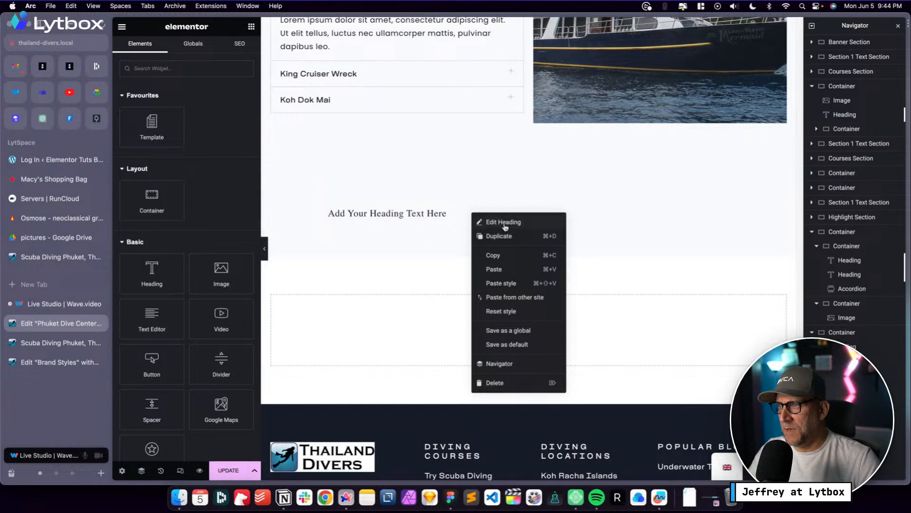
click(504, 240)
right_click(480, 225)
click(502, 247)
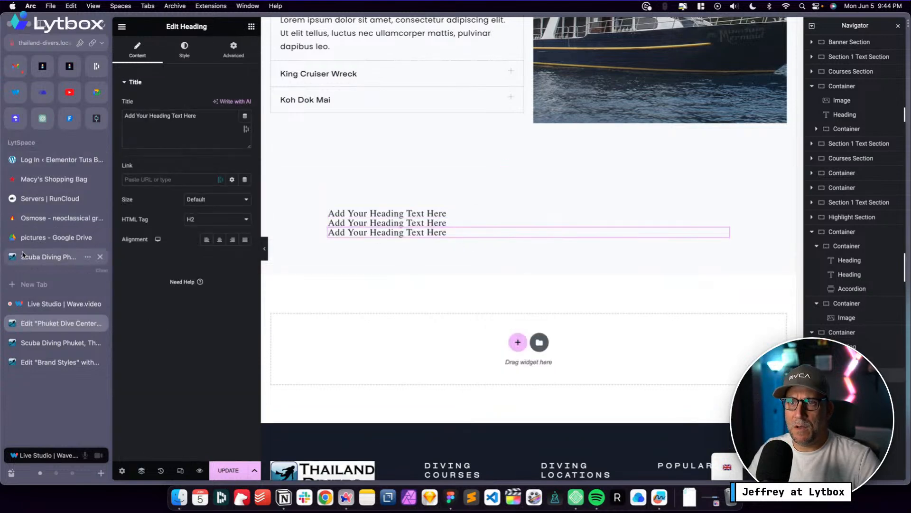
Replace the third heading's text with "Lorem ipsum" through "incididunt", copied from the paragraph under "Why Choose Thailand Divers?"
scroll(392, 216, up, 4)
scroll(392, 216, up, 8)
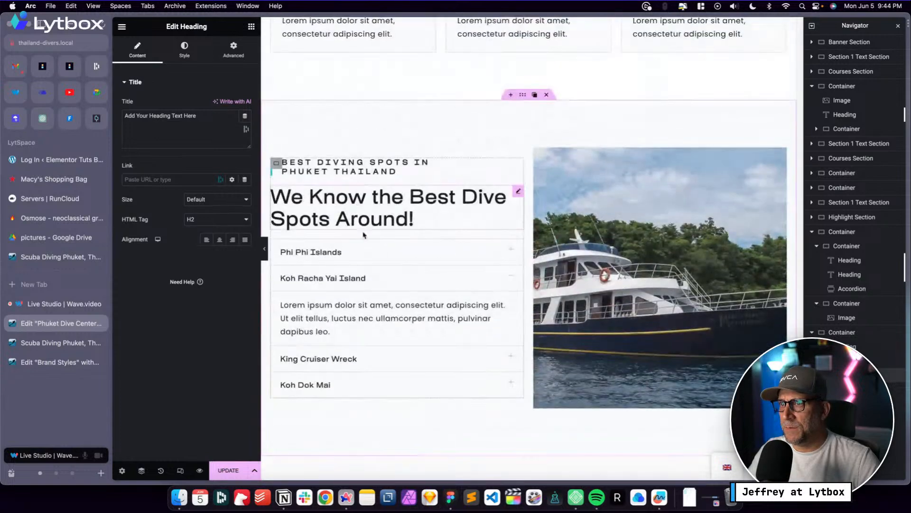
click(452, 217)
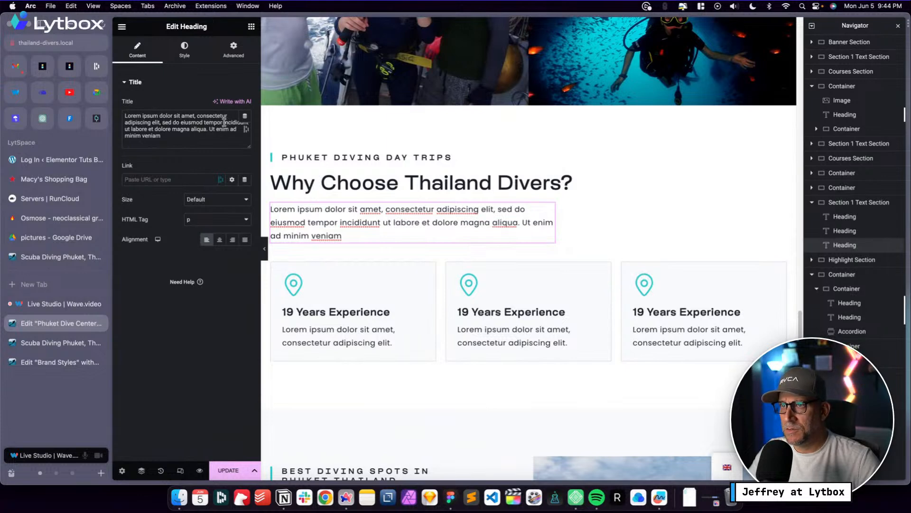
drag(126, 116, 247, 122)
key(ctrl+c)
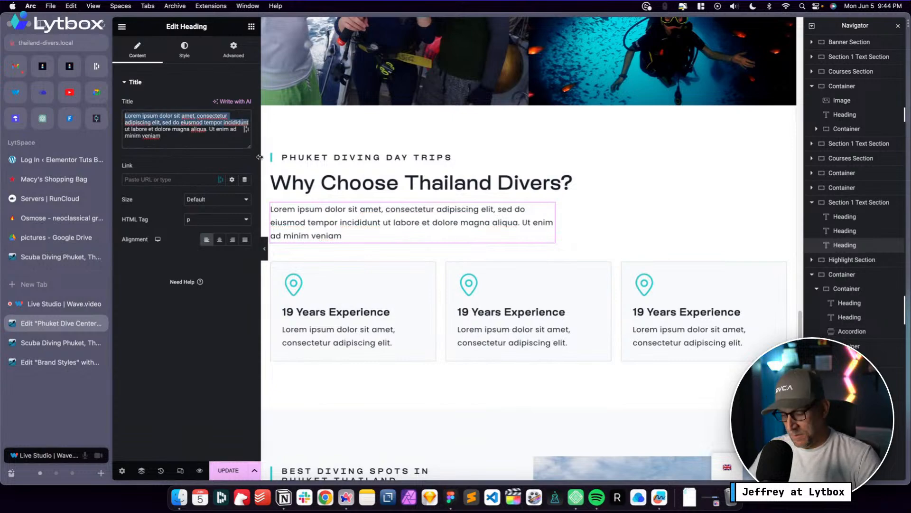
scroll(466, 301, down, 15)
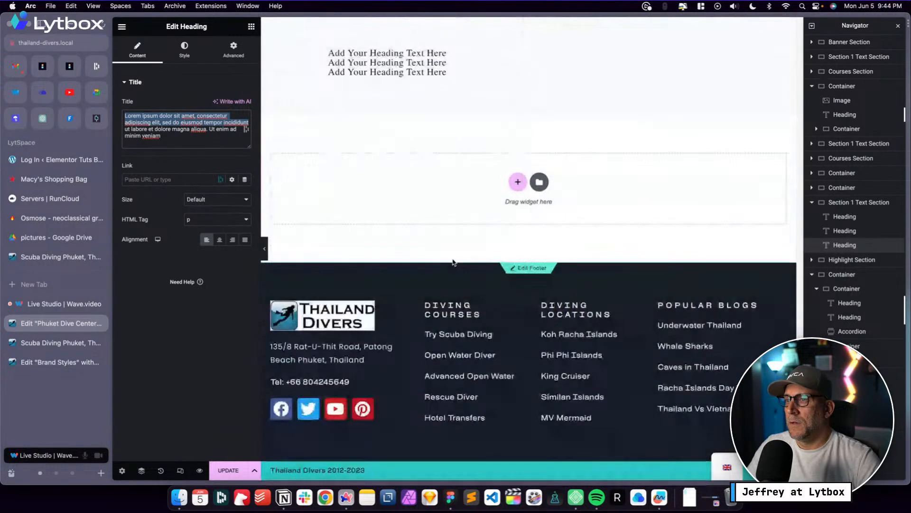
click(397, 75)
key(ctrl+a)
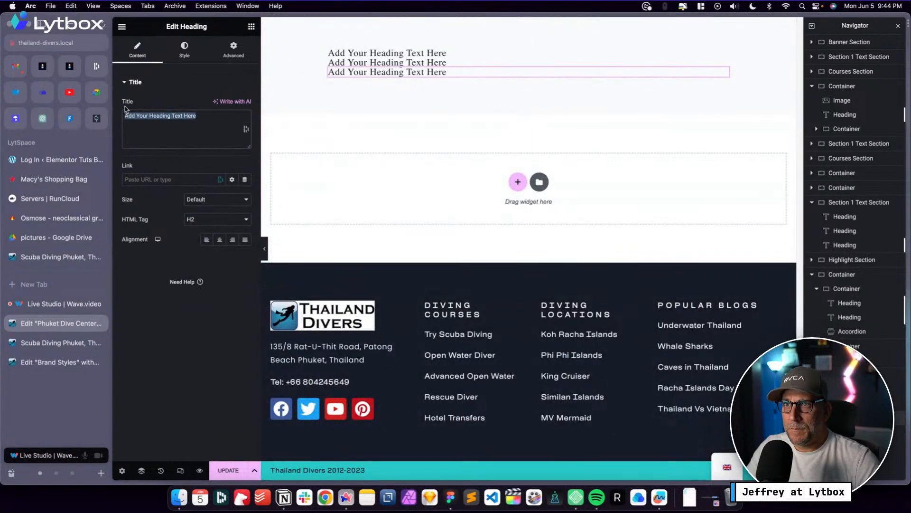
key(ctrl+v)
Change the first heading's text to "Book Your Drive Trip Today"
click(446, 52)
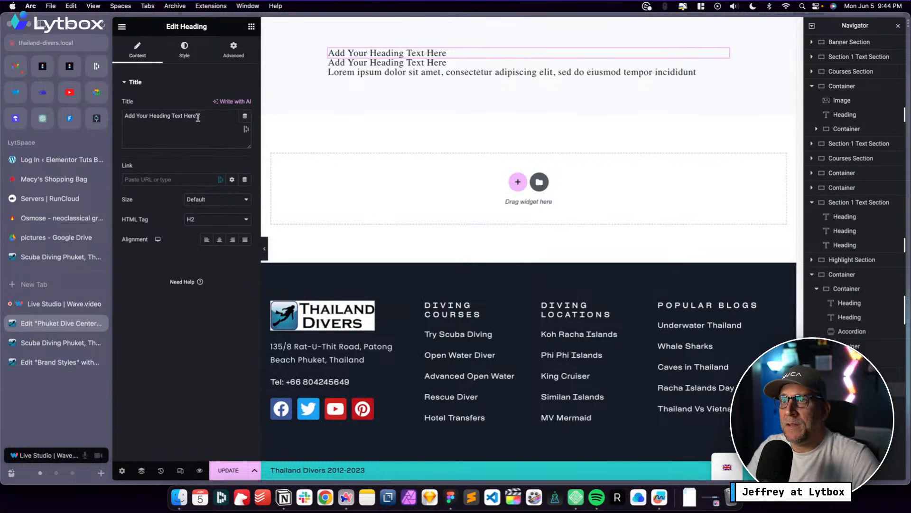
drag(198, 118, 127, 115)
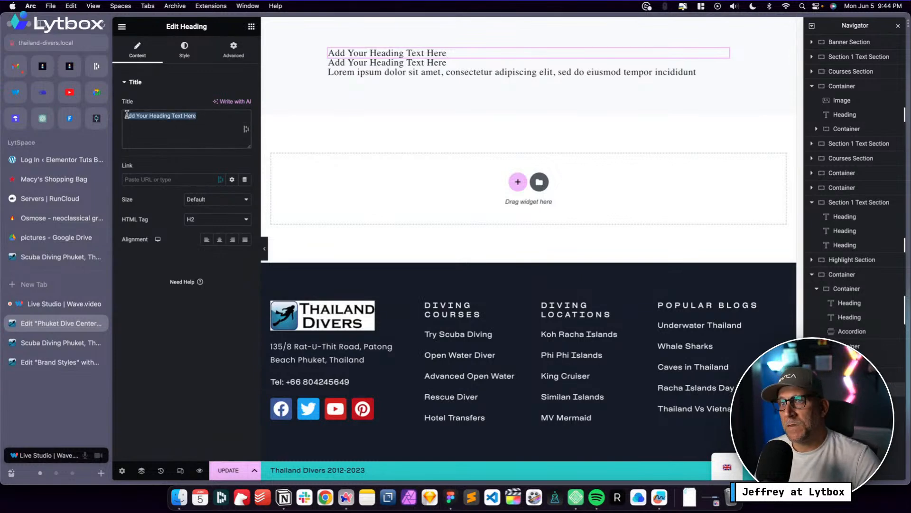
key(BackSpace)
text(Book Your Drive Trip Today)
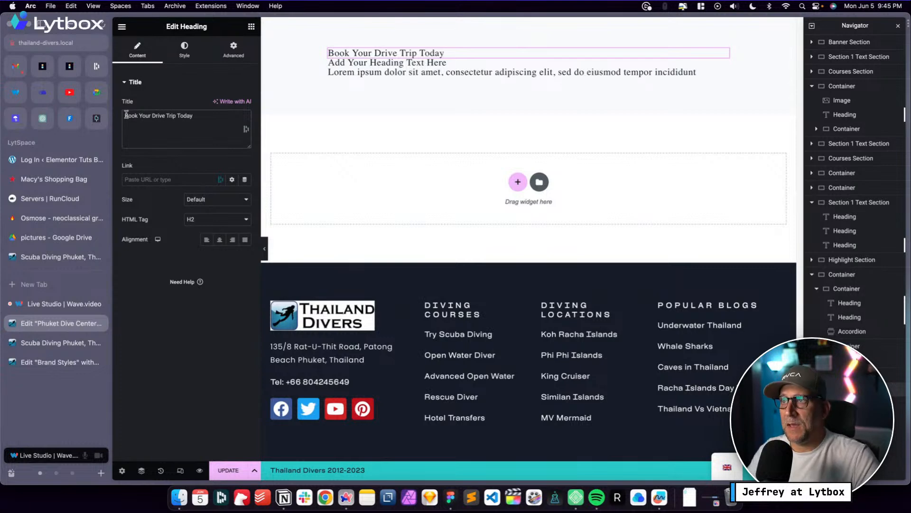
Set the second heading's text to "Your Next Adventure Is Ready for You!" and align it to the center
click(417, 63)
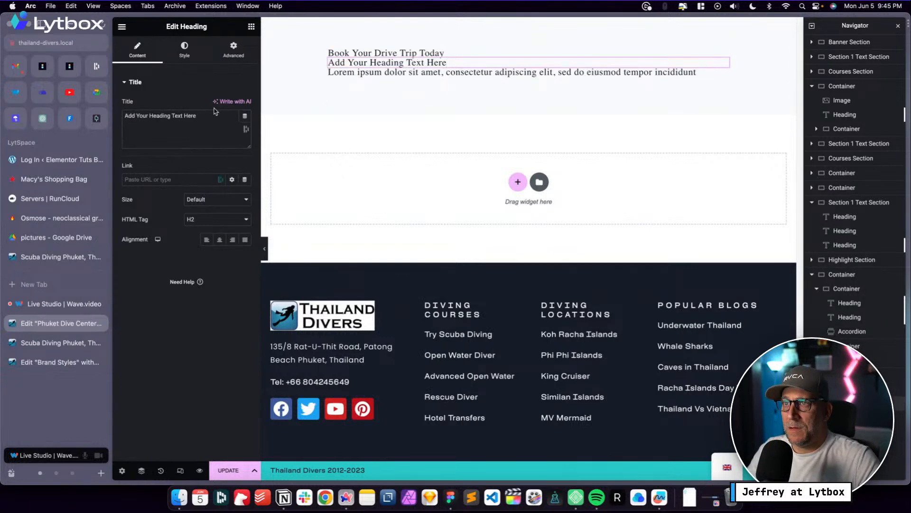
drag(201, 115, 123, 112)
text(Your Next Ade)
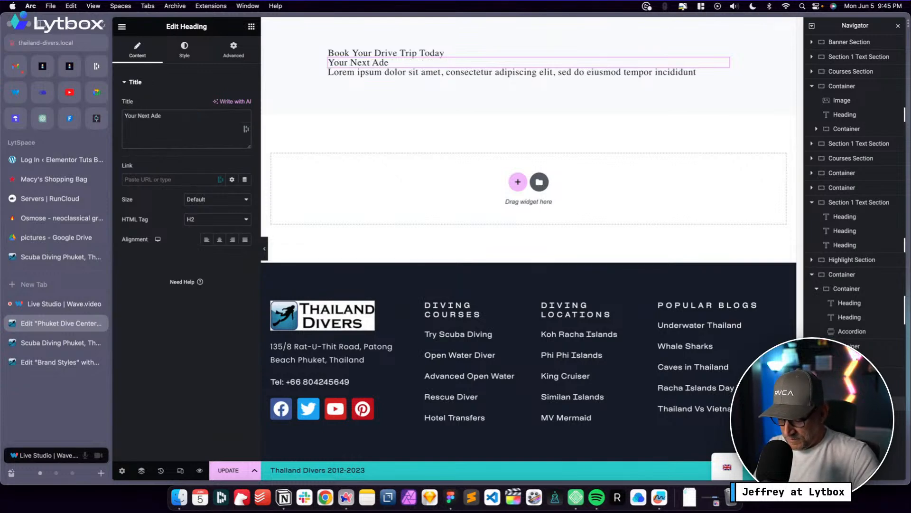
text(vneture Is Ready for You!)
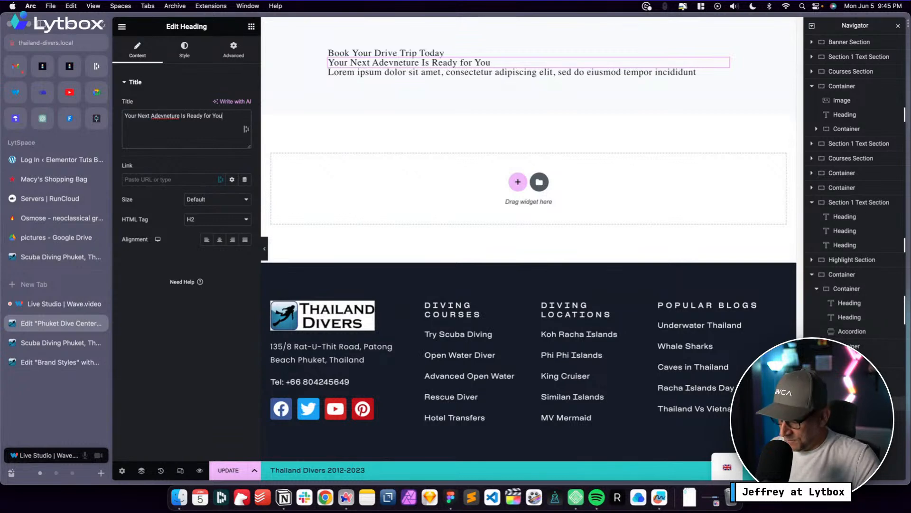
triple_click(169, 115)
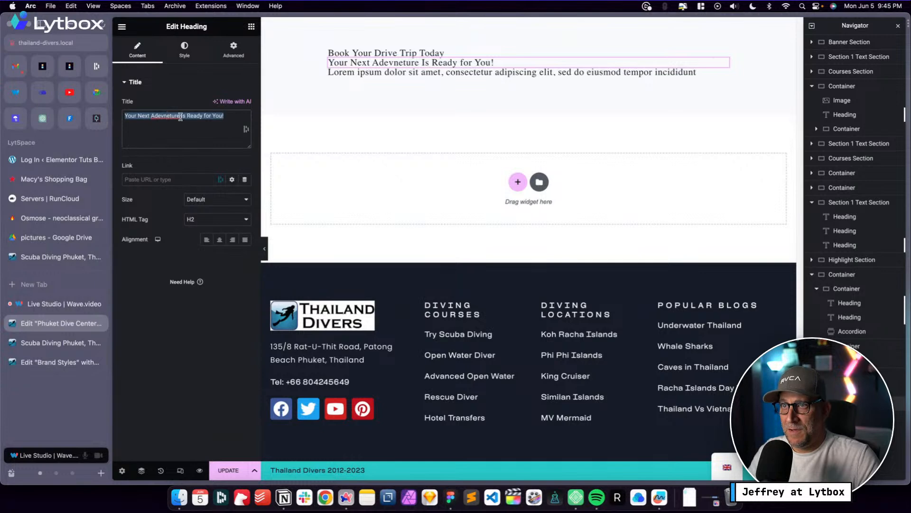
click(172, 125)
triple_click(170, 115)
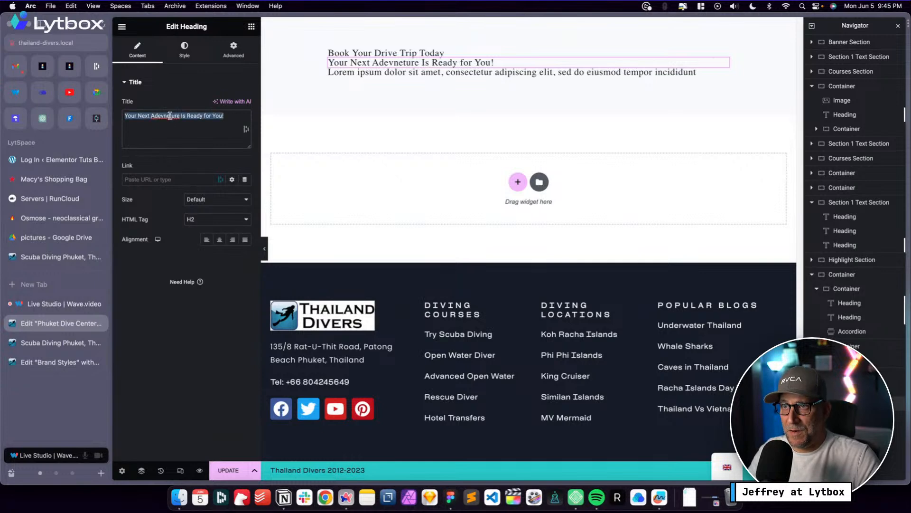
click(179, 135)
double_click(171, 119)
right_click(172, 119)
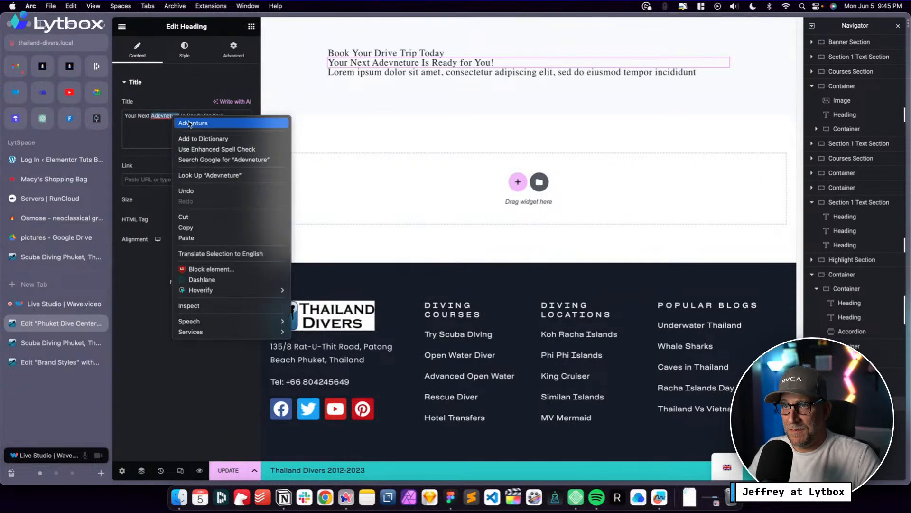
click(189, 123)
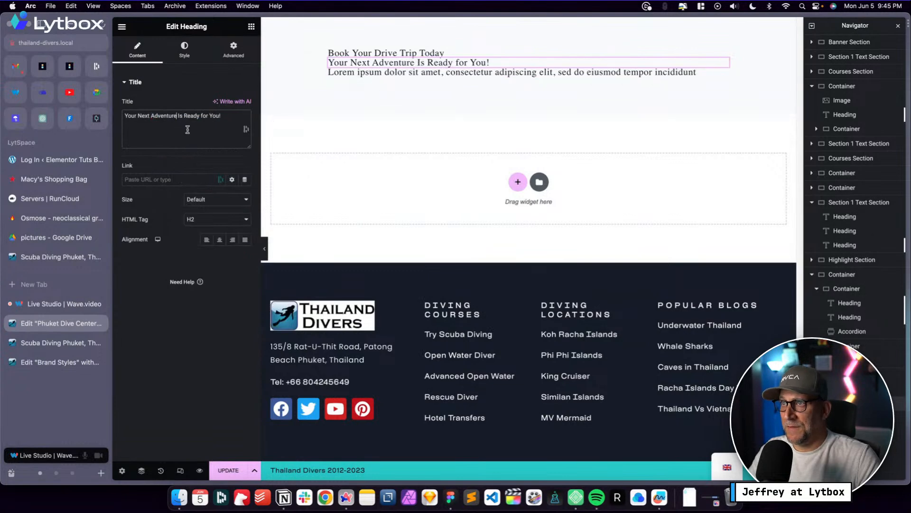
click(219, 240)
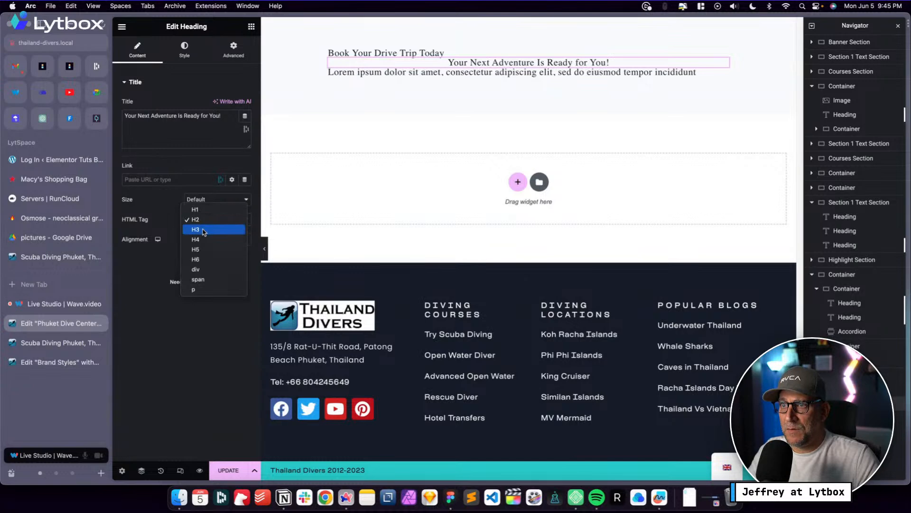
Set the second heading's HTML tag to H3 and style it with the Off White global colour and Title L global font
click(206, 229)
click(184, 50)
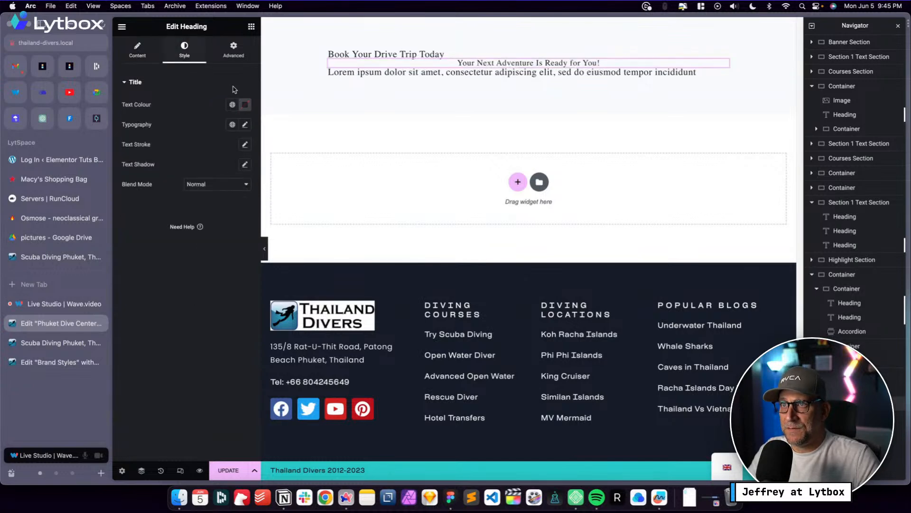
scroll(291, 146, up, 4)
click(232, 104)
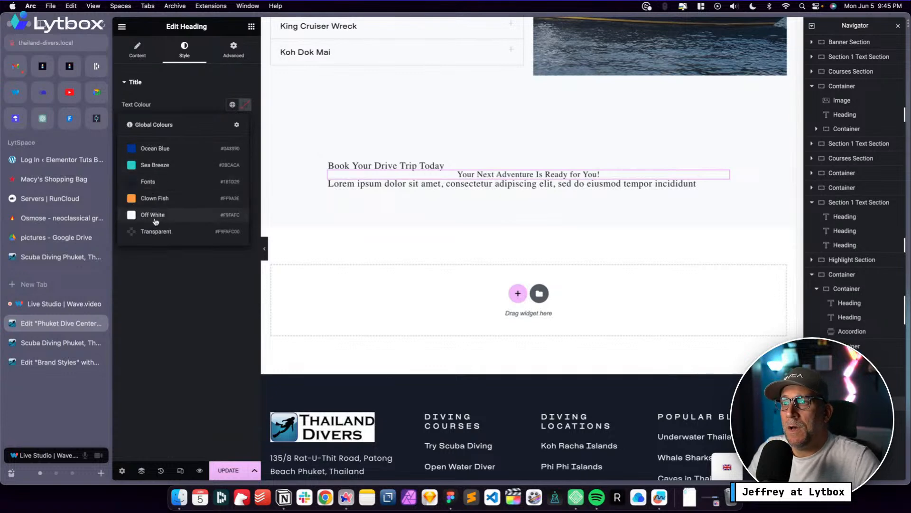
click(155, 215)
click(233, 124)
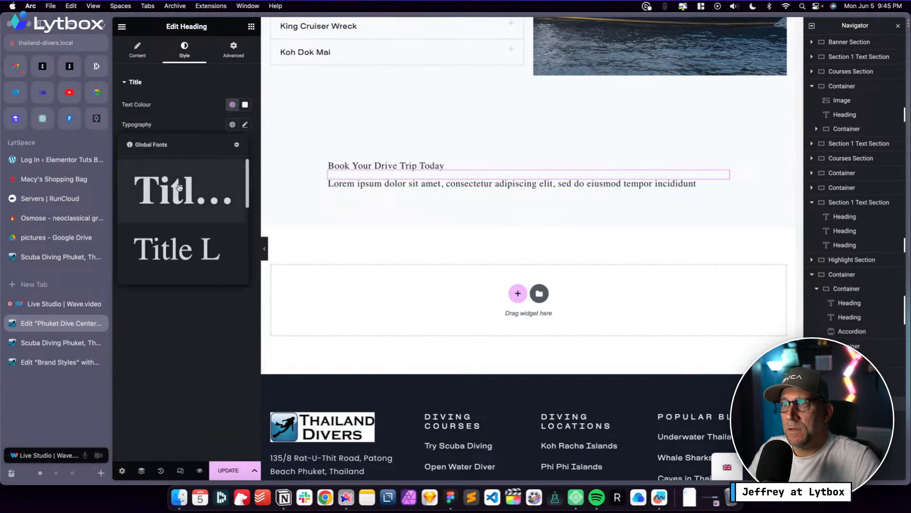
click(177, 249)
click(232, 124)
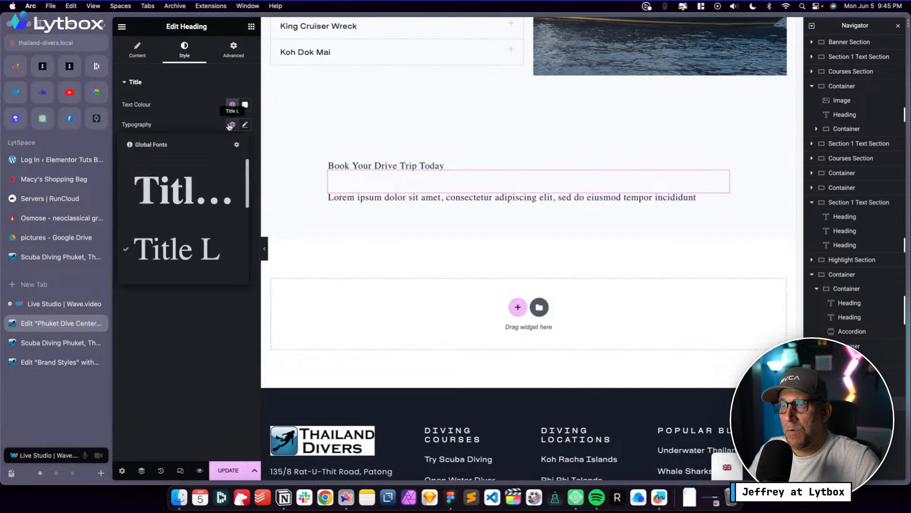
Style the "Book Your Drive Trip Today" heading with the Off White global colour and the title subheading global font
click(439, 167)
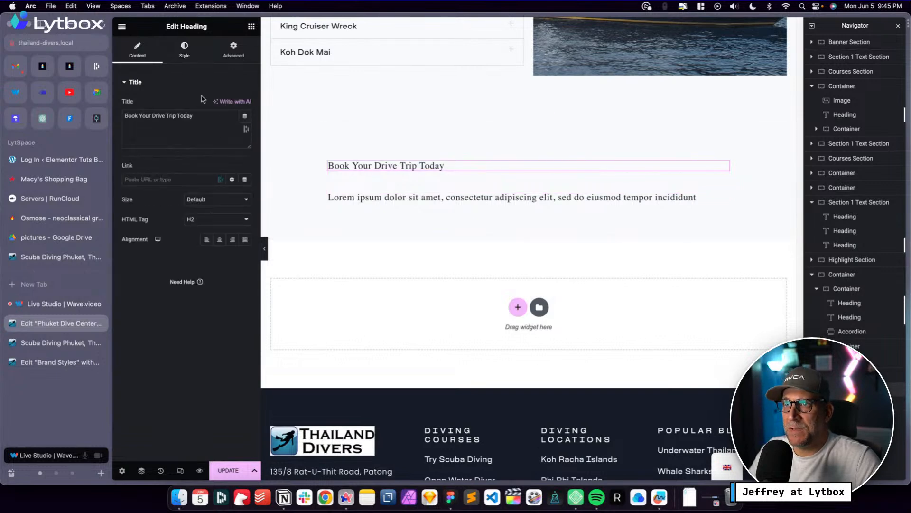
click(185, 52)
click(233, 104)
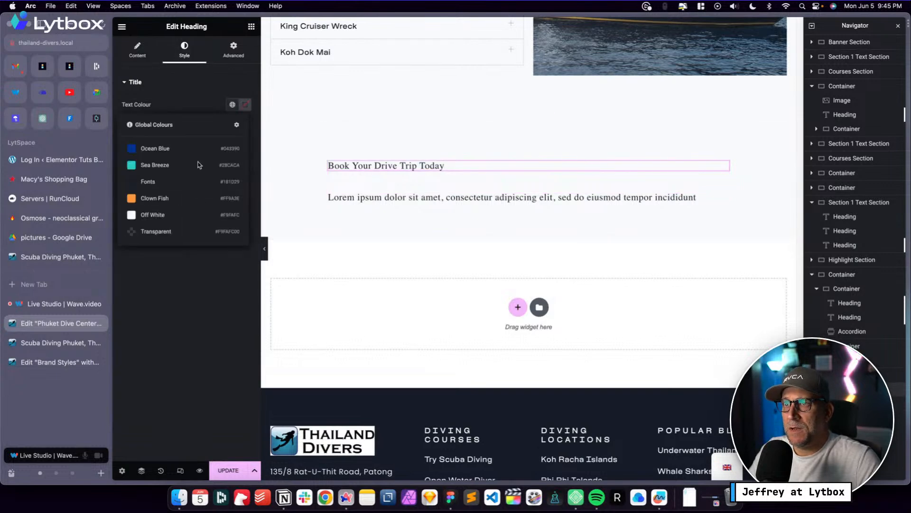
click(163, 229)
click(231, 125)
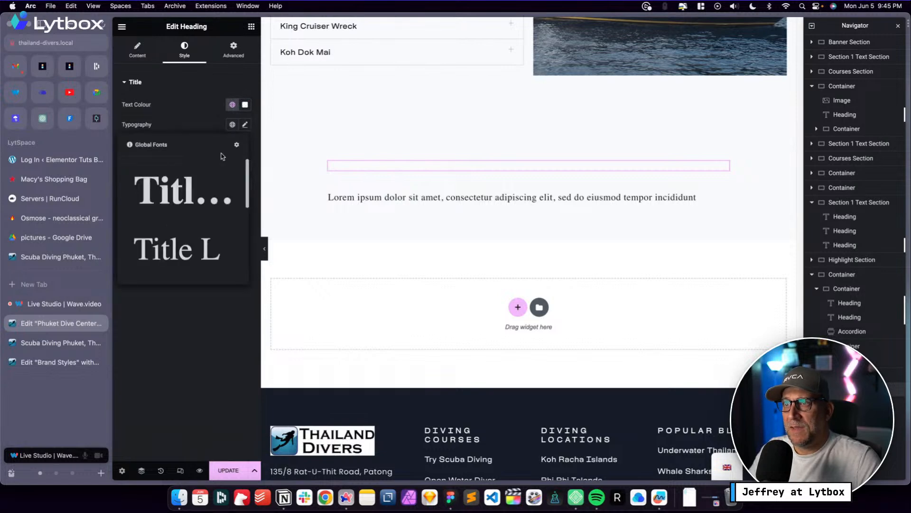
scroll(194, 221, down, 5)
click(196, 177)
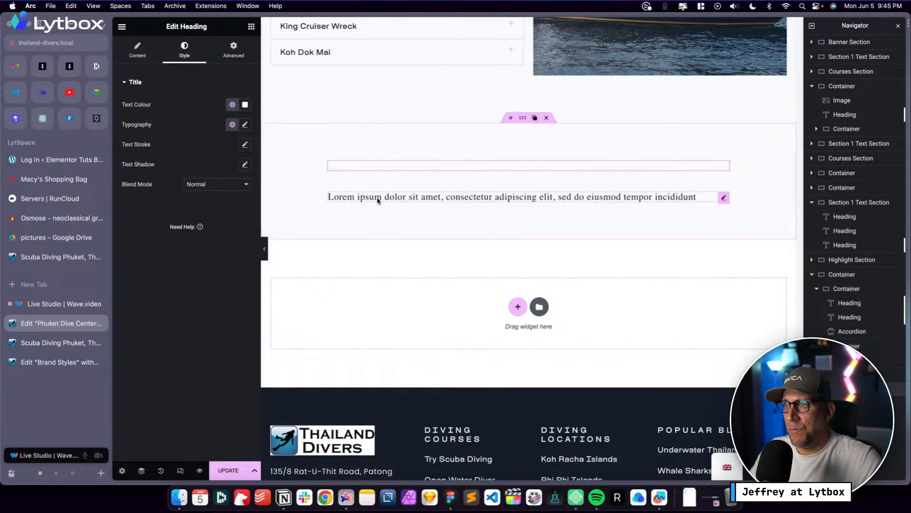
Set the lorem ipsum heading's HTML tag to p and style it with the Off White global colour and Text L global font
click(378, 199)
click(207, 220)
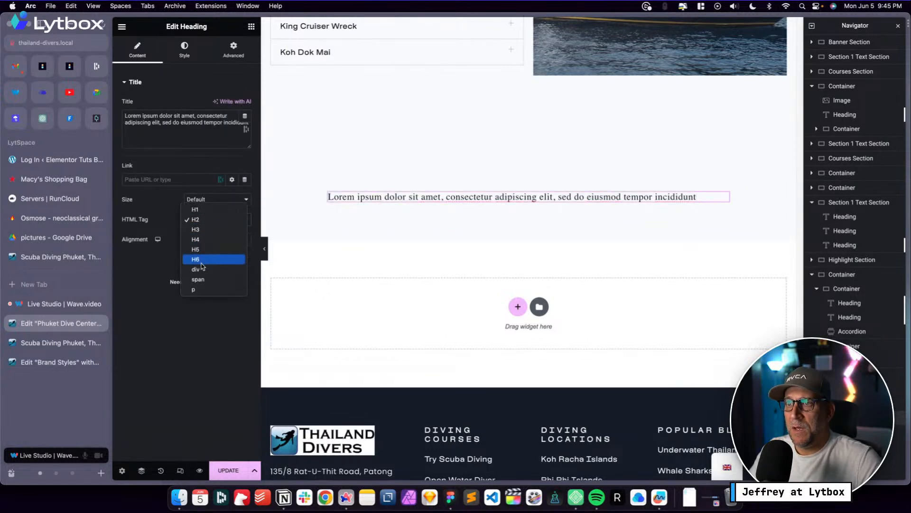
click(193, 289)
click(186, 45)
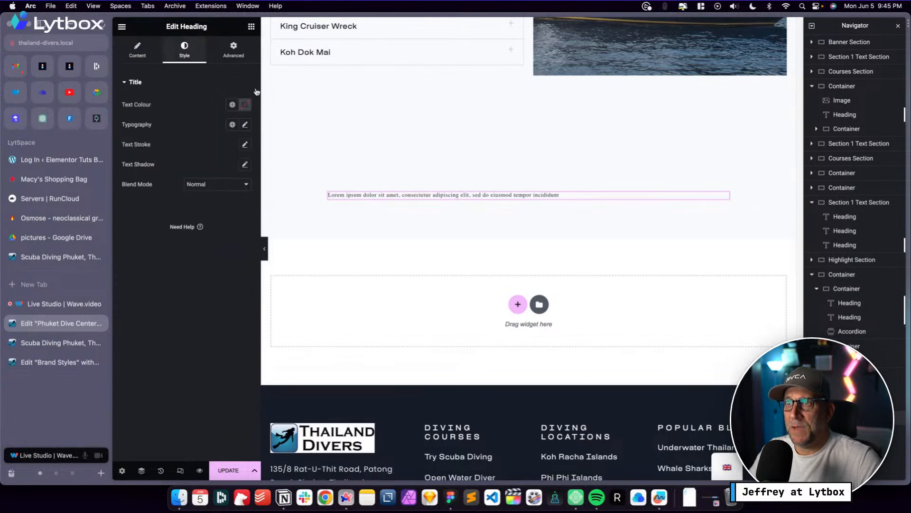
click(232, 104)
click(157, 215)
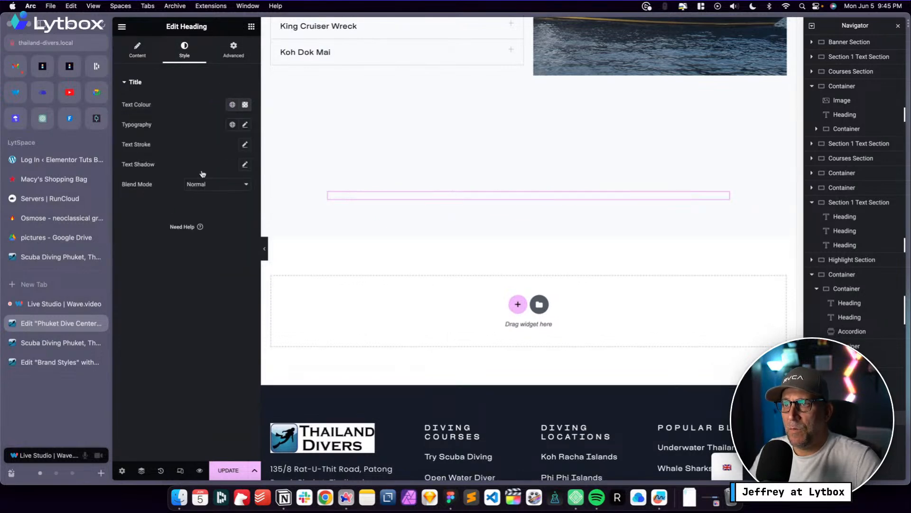
click(232, 124)
scroll(192, 224, down, 3)
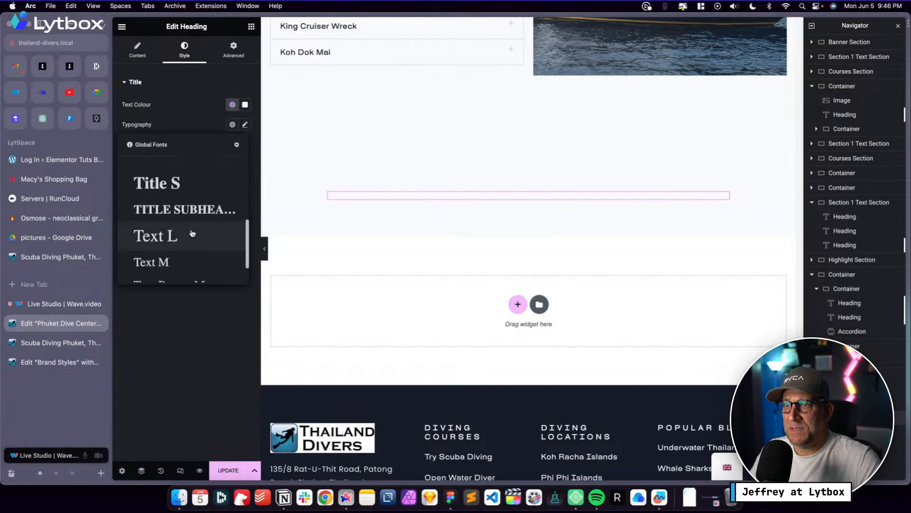
click(191, 236)
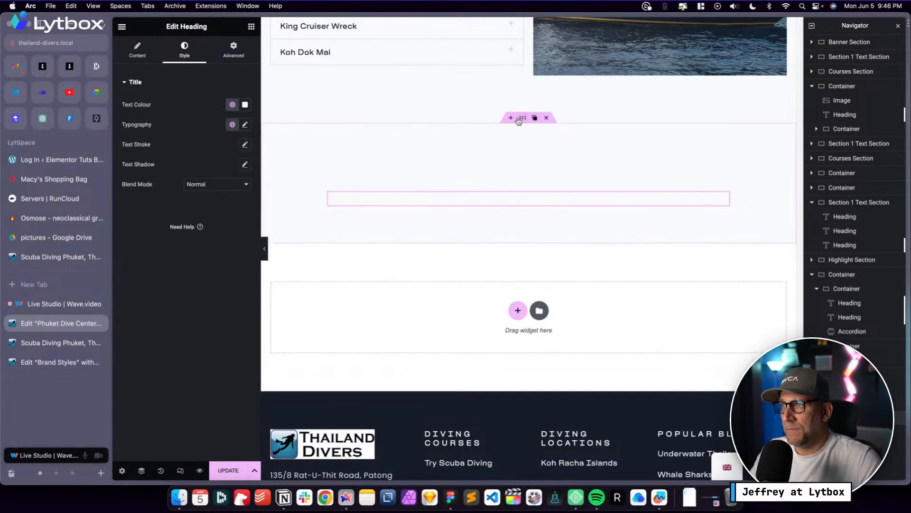
Clear the call-to-action container's background colour and insert the diver photo d5.jpg from the New Images folder as its background image
click(520, 119)
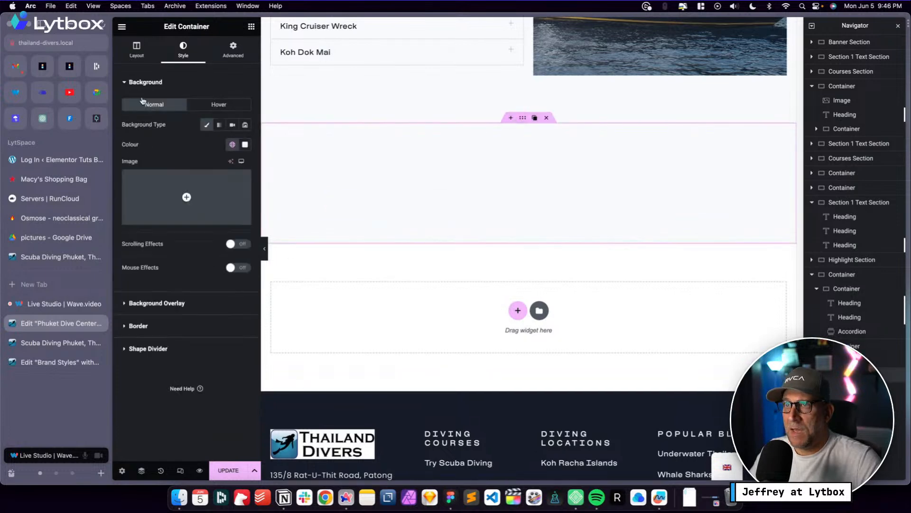
click(245, 145)
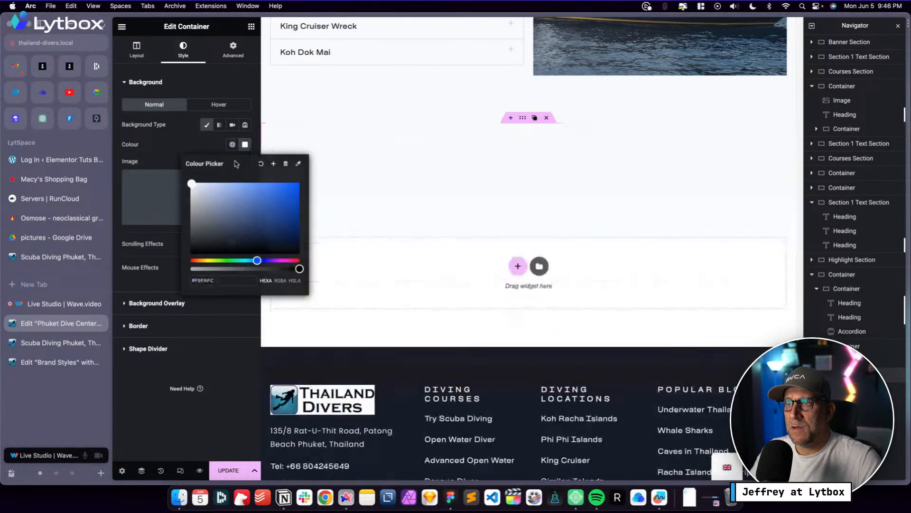
click(186, 196)
click(188, 198)
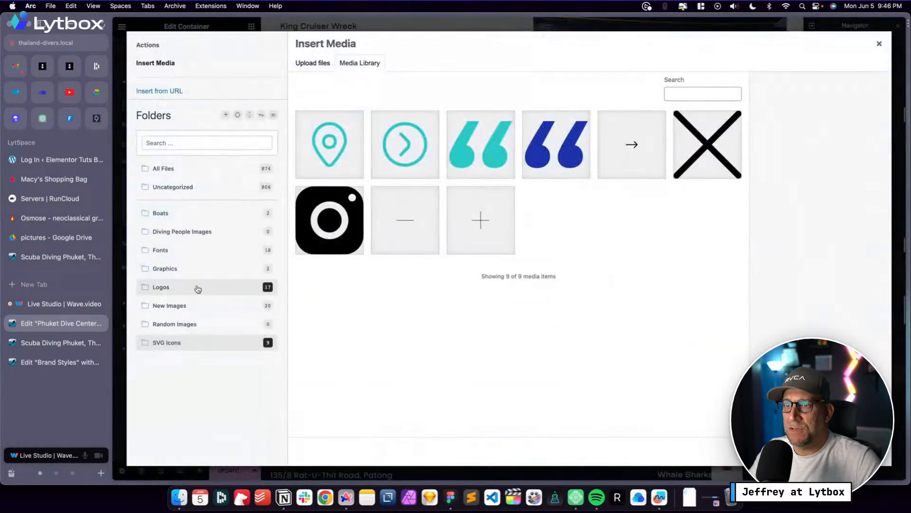
click(179, 309)
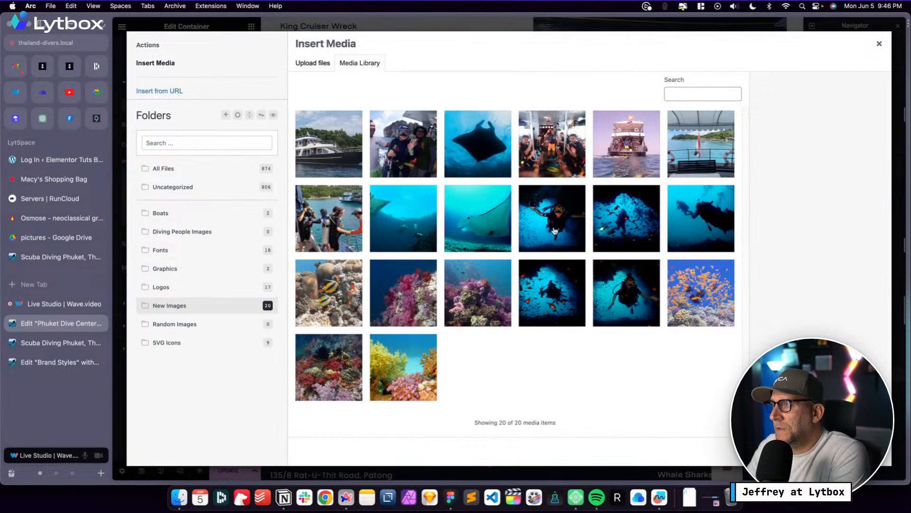
click(555, 232)
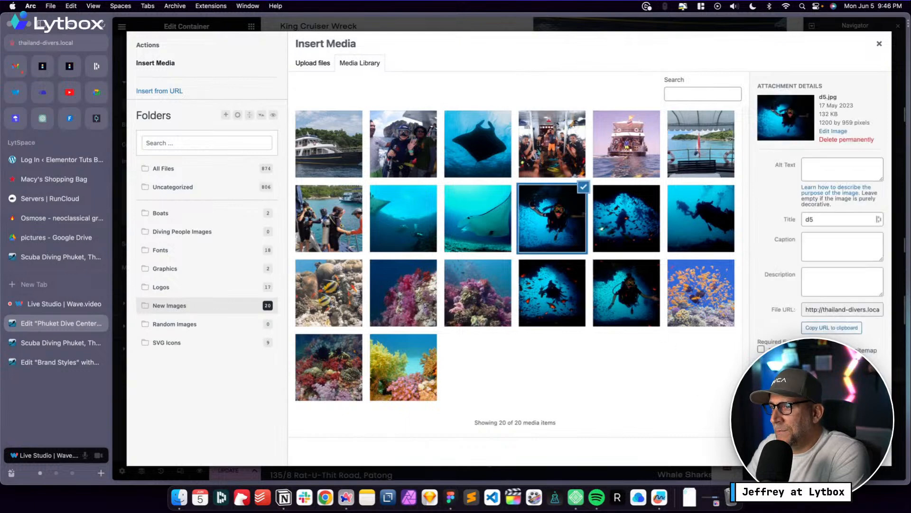
click(860, 451)
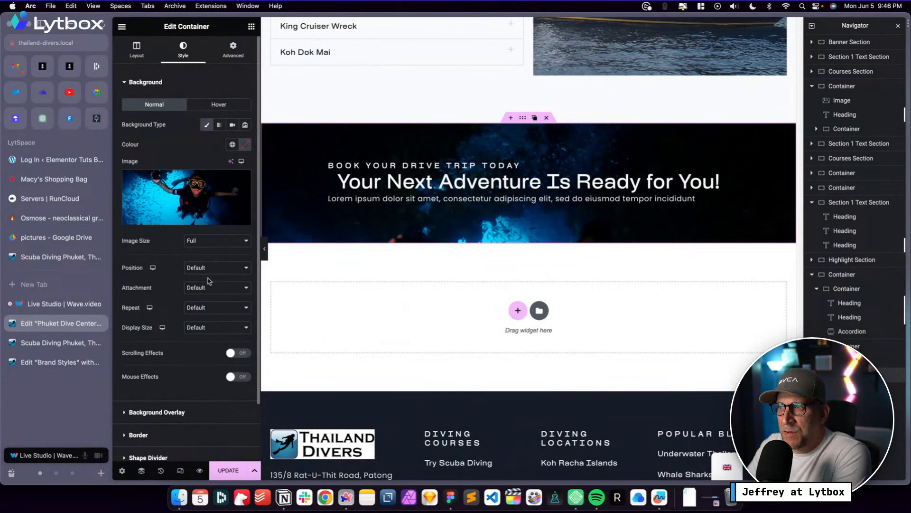
Set the container's background image position to Centre Centre, repeat to No-repeat and display size to Cover
click(205, 268)
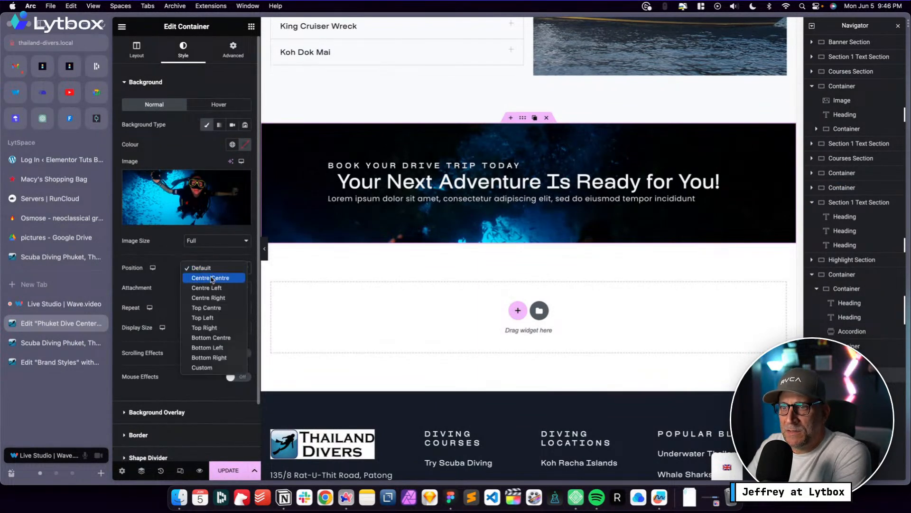
click(205, 276)
click(208, 309)
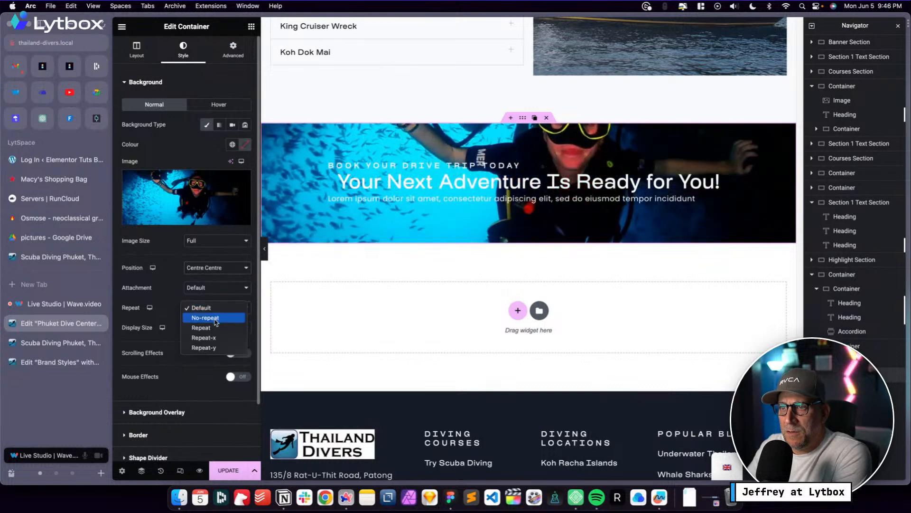
click(216, 317)
click(214, 327)
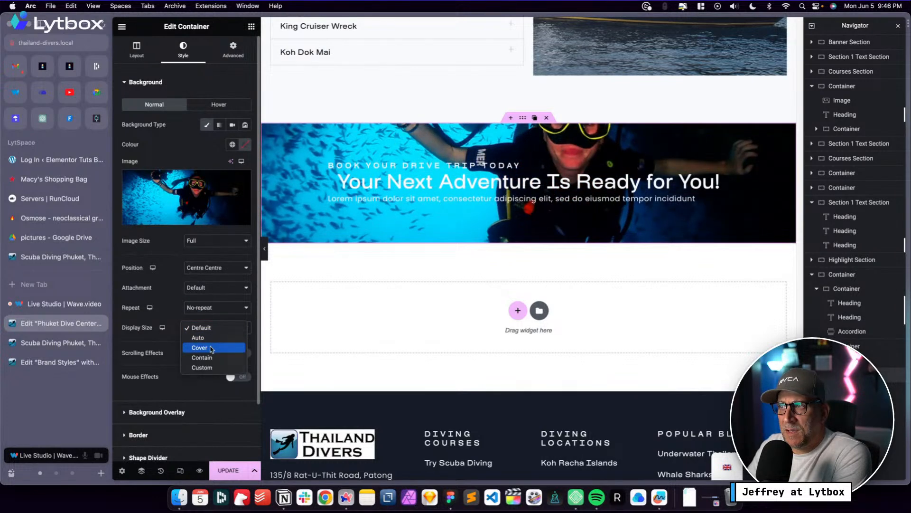
click(201, 347)
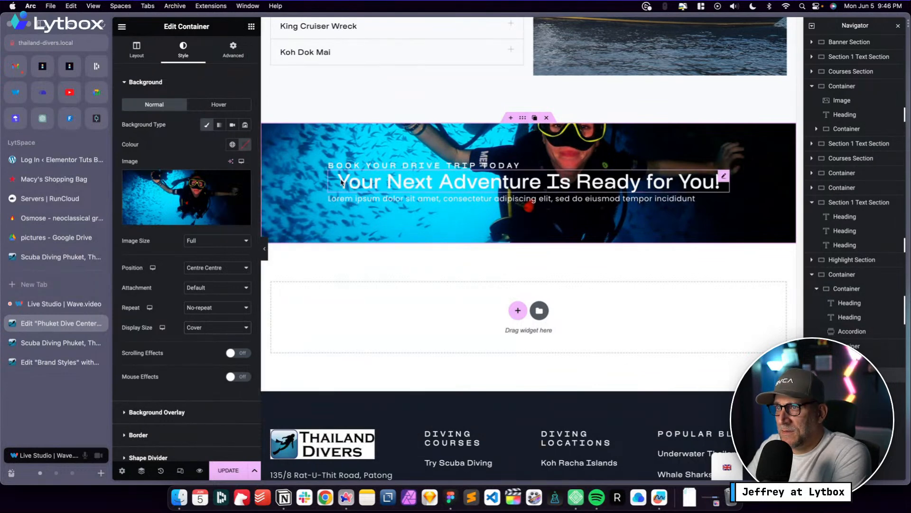
Align the "Book Your Drive Trip Today" heading and the lorem ipsum text to the center
click(526, 166)
click(137, 50)
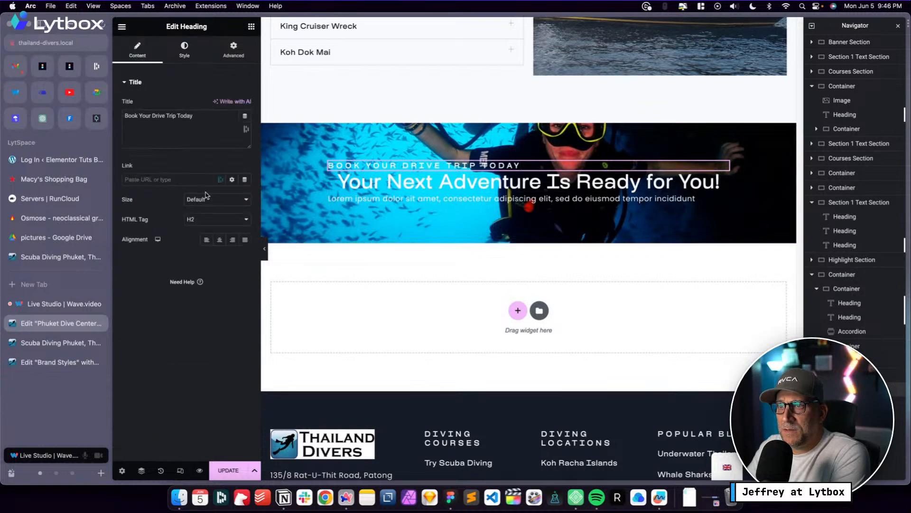
click(227, 243)
click(380, 195)
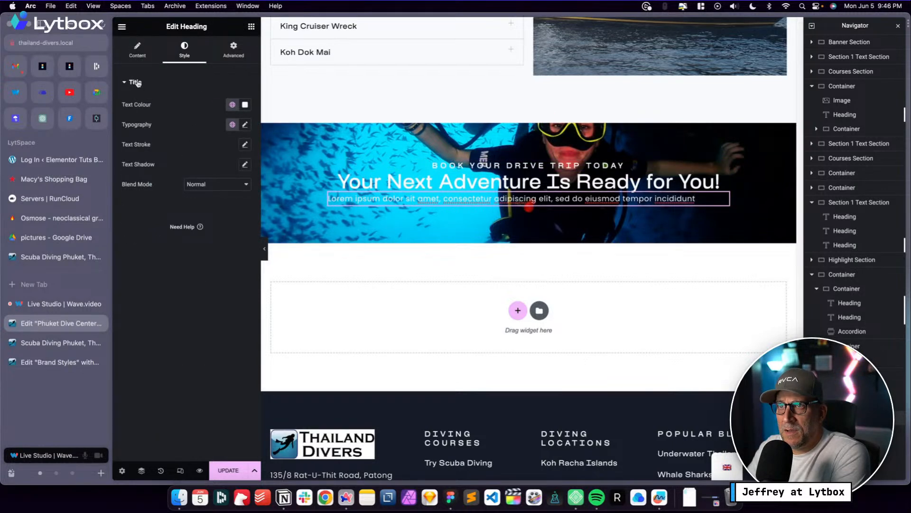
click(137, 49)
click(227, 240)
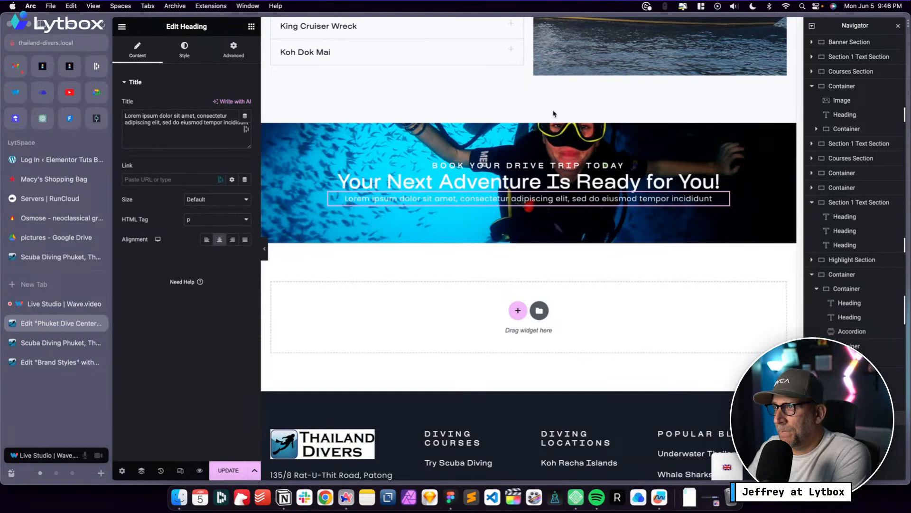
Align the call-to-action container's items to the centre and set the gap between elements to 2 rem
click(523, 117)
click(184, 50)
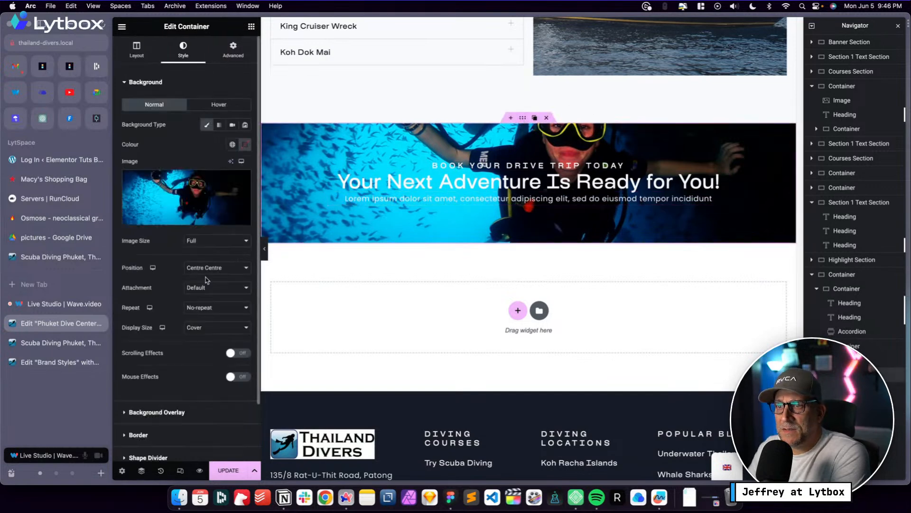
click(137, 49)
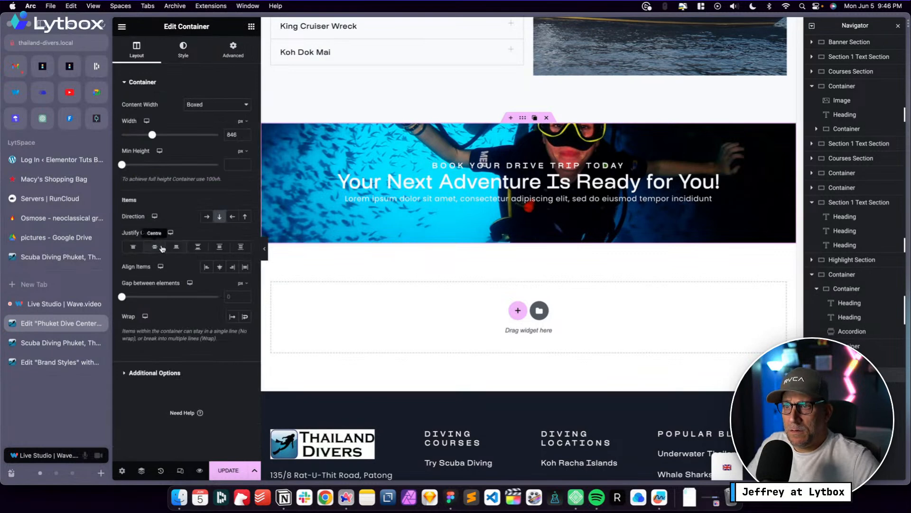
click(220, 267)
click(243, 283)
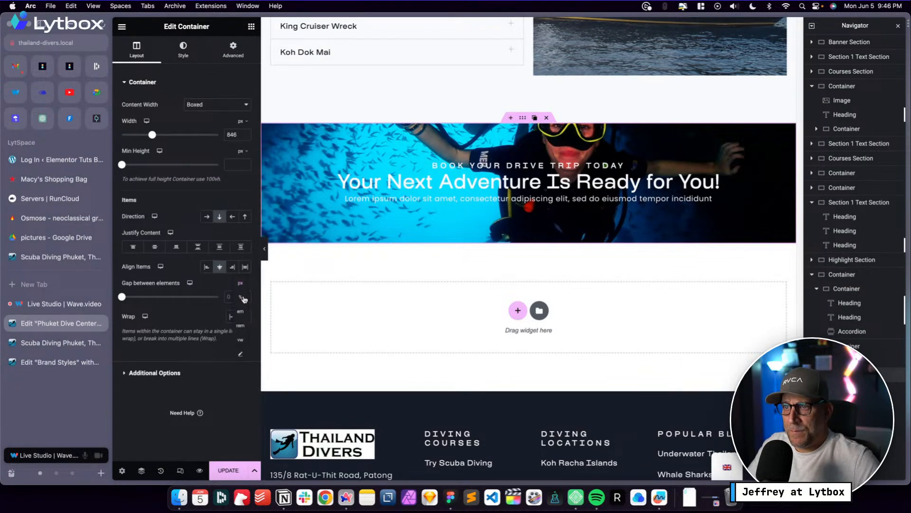
click(241, 327)
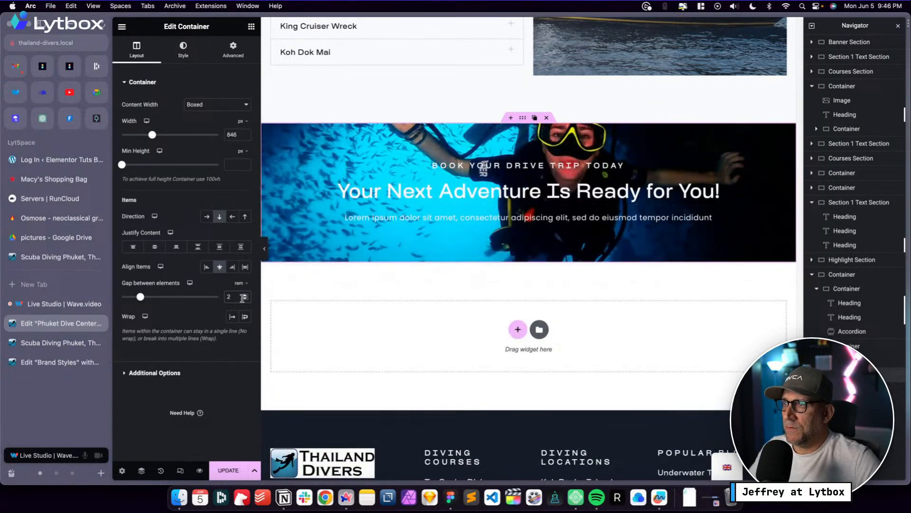
Give the lorem ipsum text a custom width of 450 px
click(693, 218)
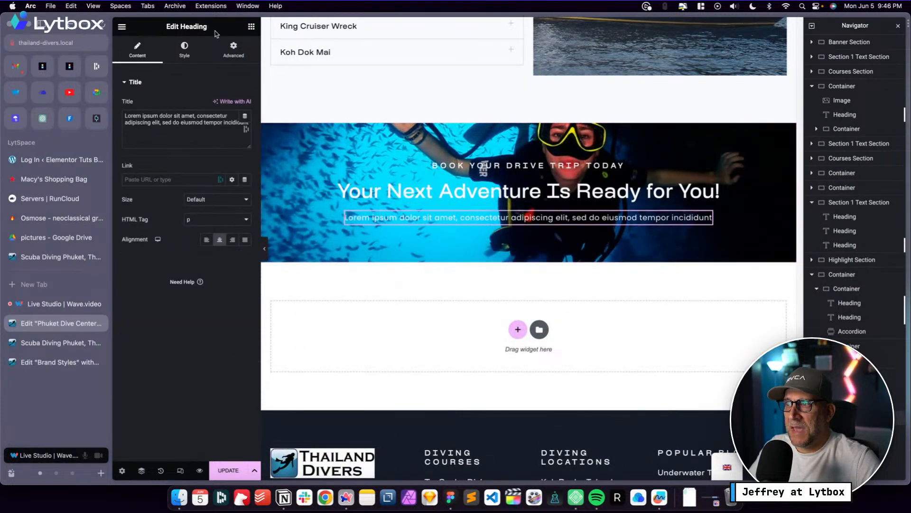
click(233, 50)
click(223, 179)
click(222, 209)
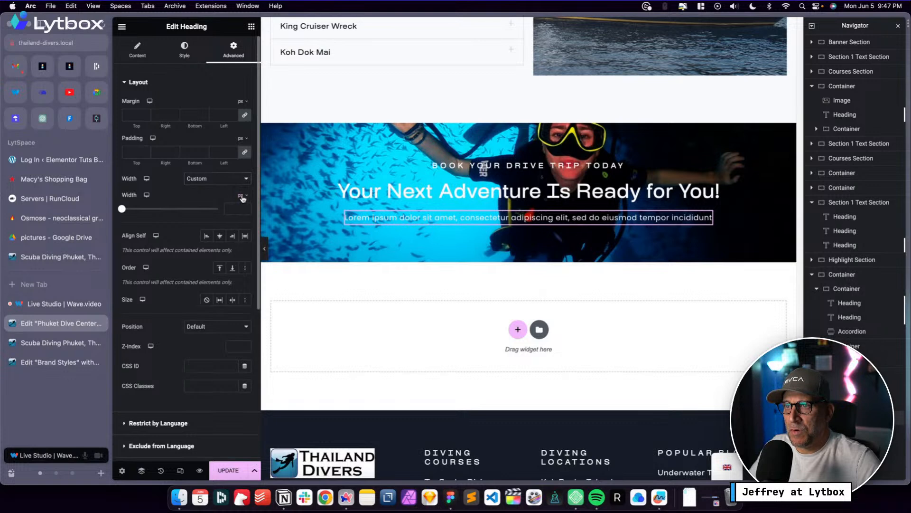
drag(122, 211, 165, 209)
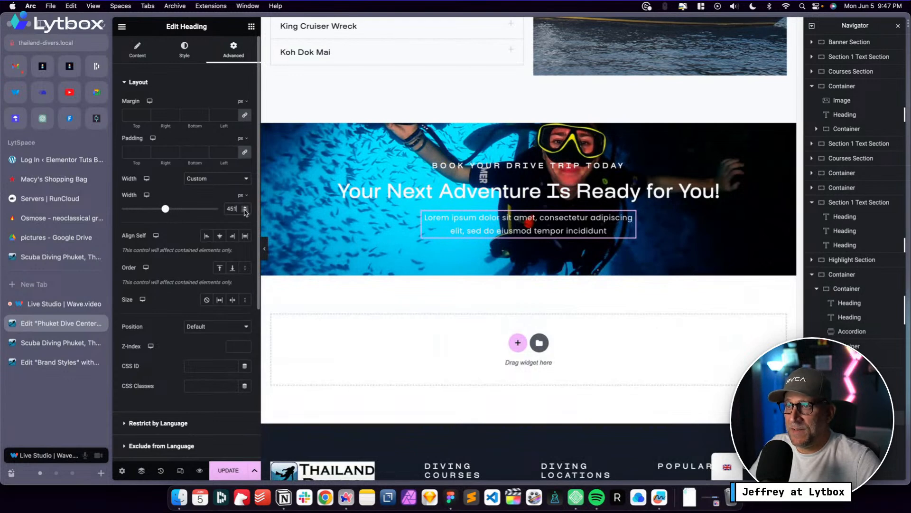
Give the "Your Next Adventure Is Ready for You!" heading a custom width of 550 px
click(351, 191)
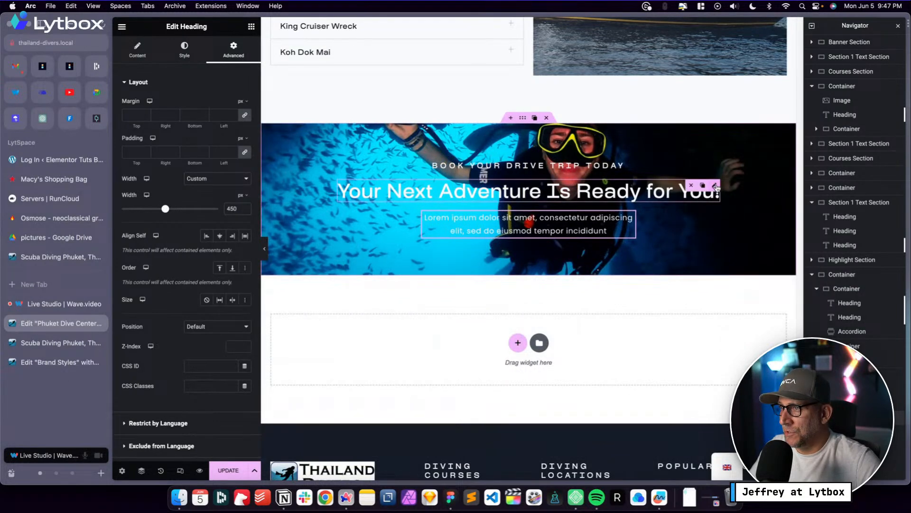
click(185, 50)
click(233, 50)
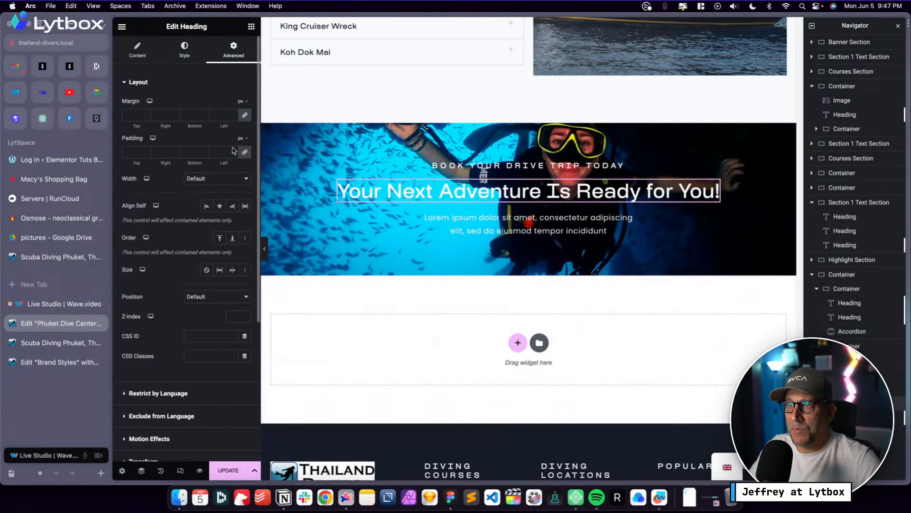
click(208, 178)
click(215, 209)
mouse_move(247, 212)
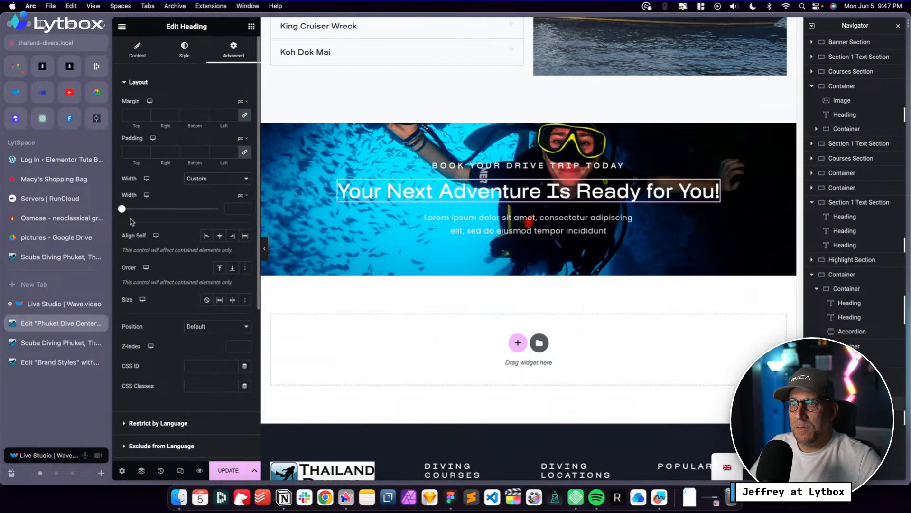
drag(122, 210, 175, 210)
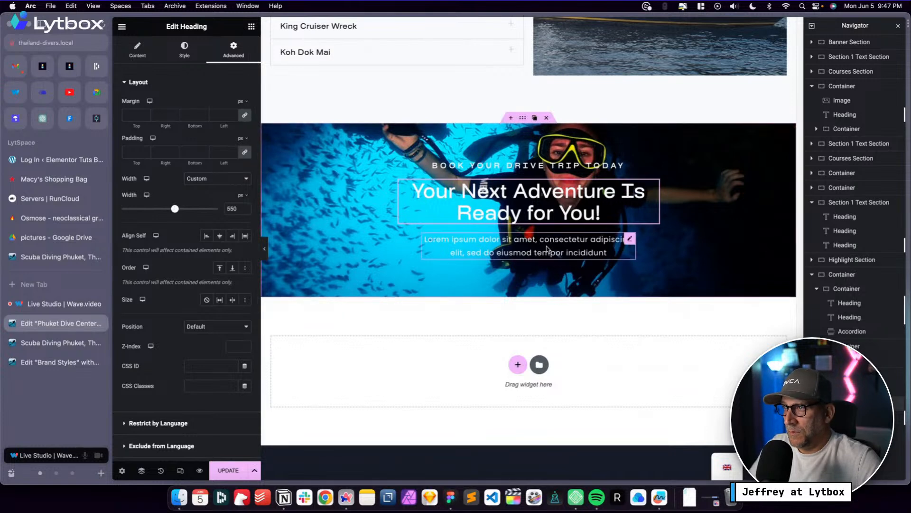
Copy the CTAs container with the Diving Courses and Dive Trips buttons from the banner section
click(629, 239)
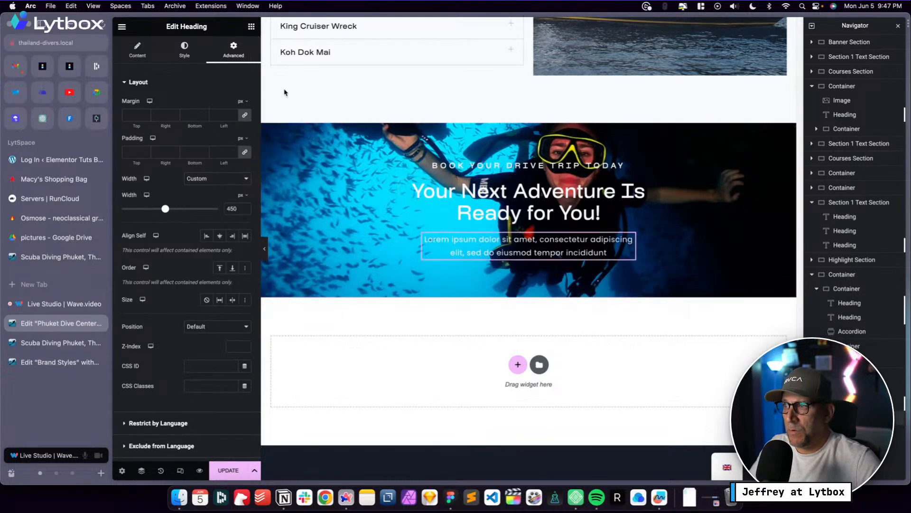
click(251, 29)
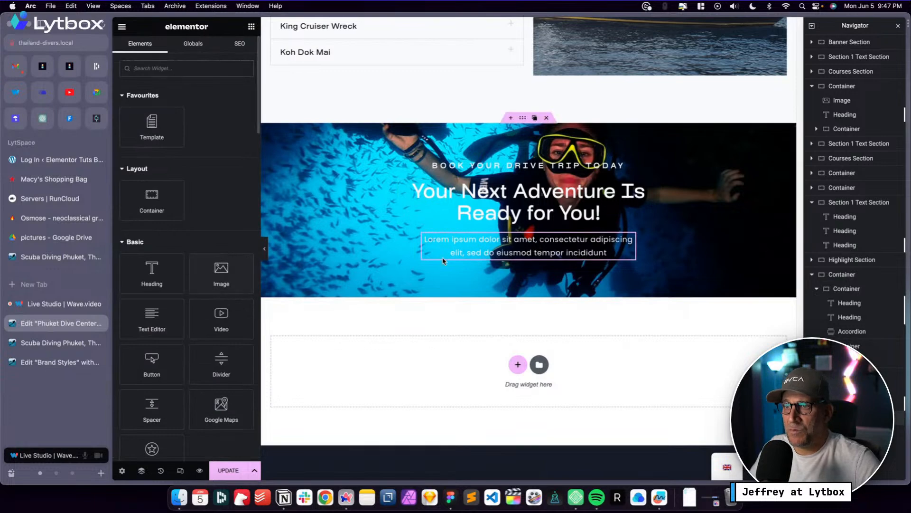
scroll(562, 231, down, 6)
scroll(561, 231, up, 15)
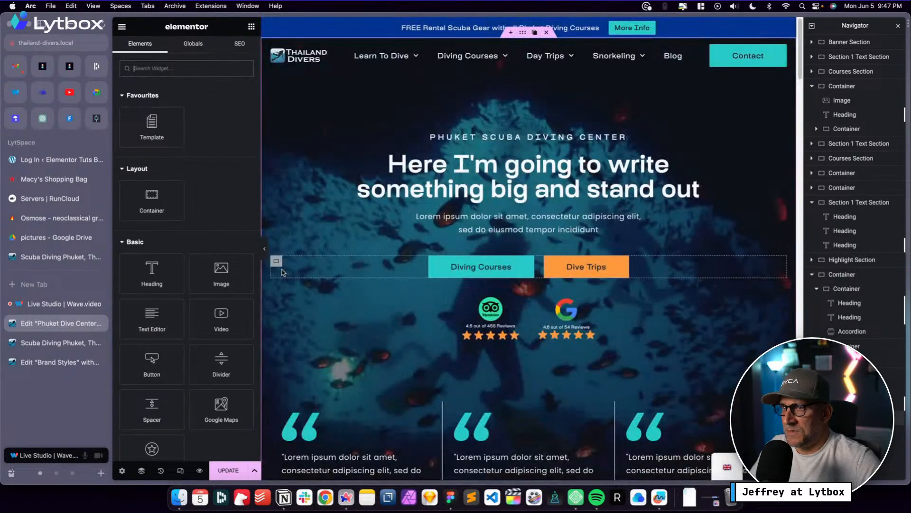
click(276, 261)
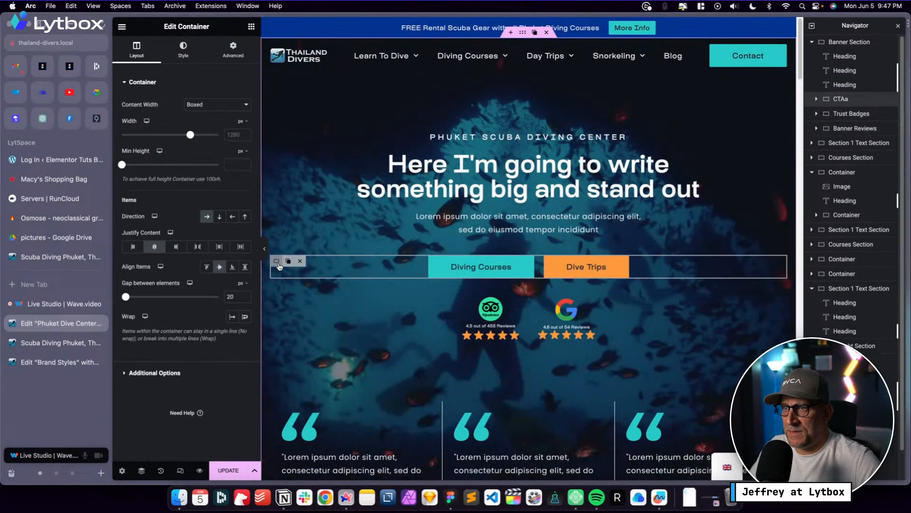
right_click(279, 264)
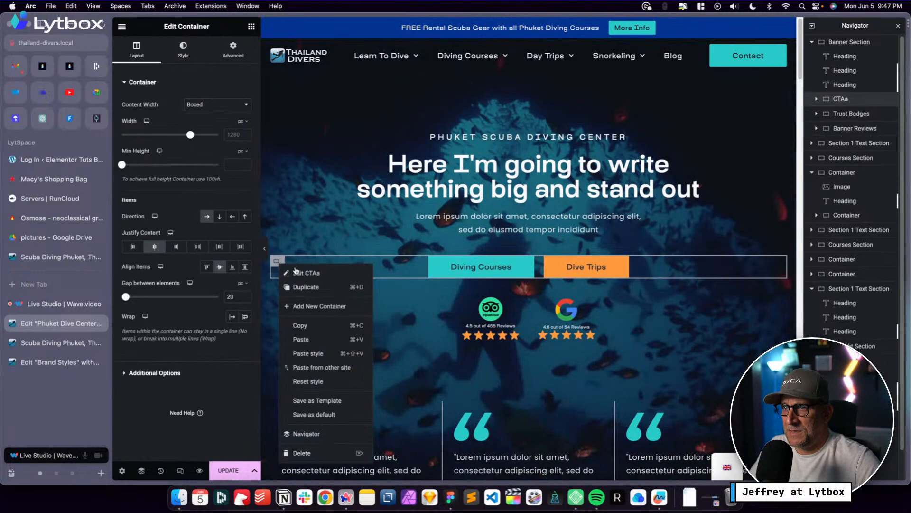
click(299, 324)
Paste the copied buttons container into the call-to-action container below the lorem ipsum text
scroll(497, 319, down, 20)
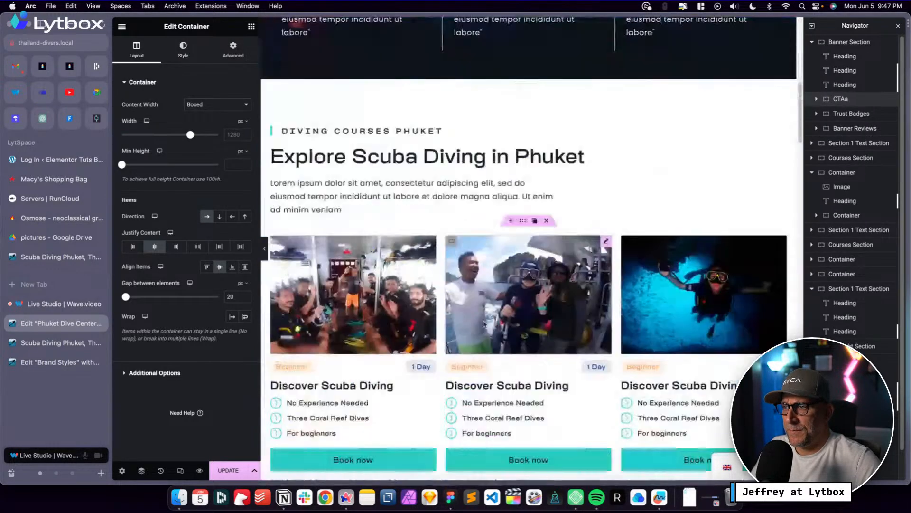
scroll(497, 319, down, 15)
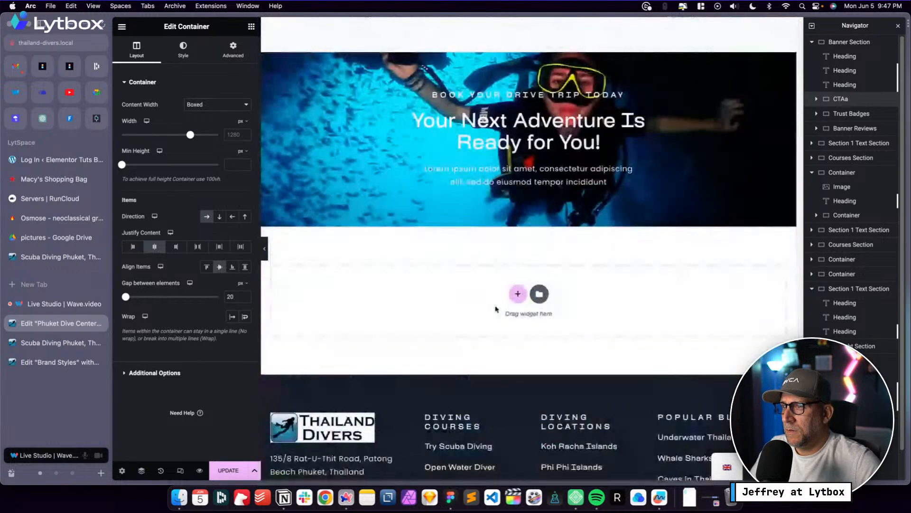
right_click(631, 170)
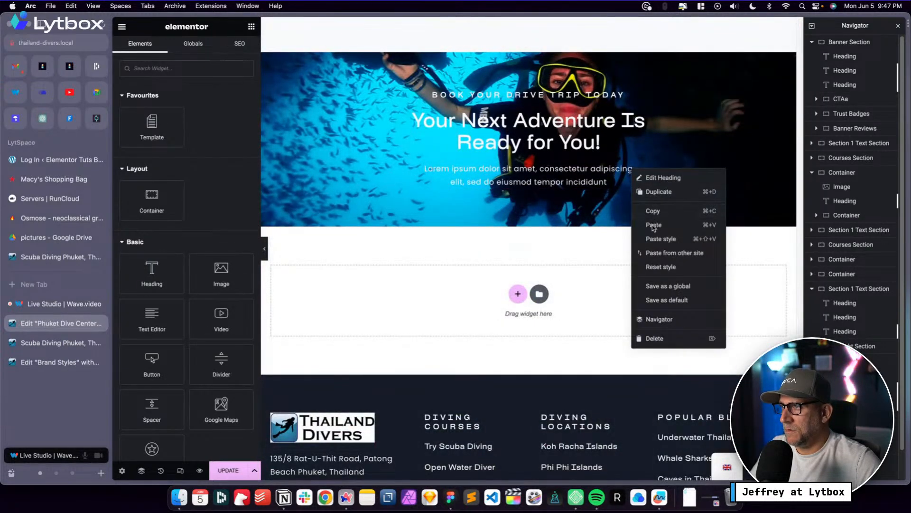
right_click(521, 50)
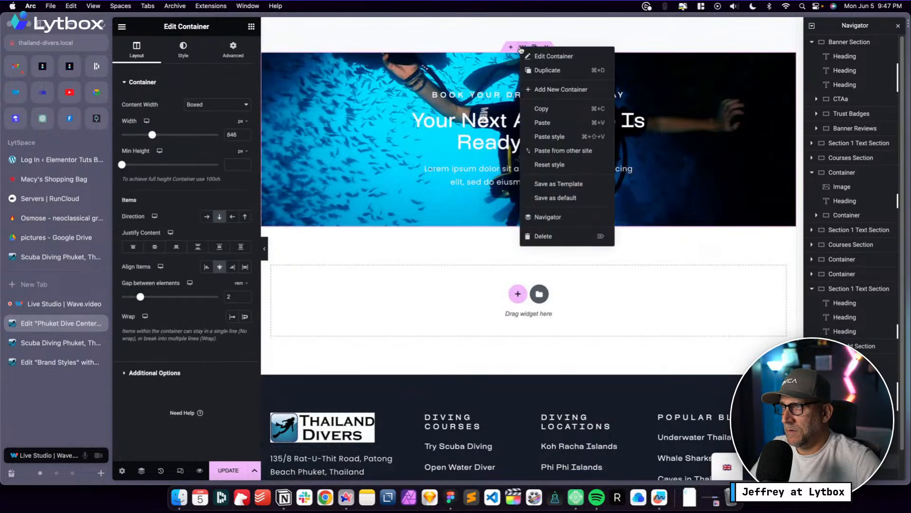
click(552, 123)
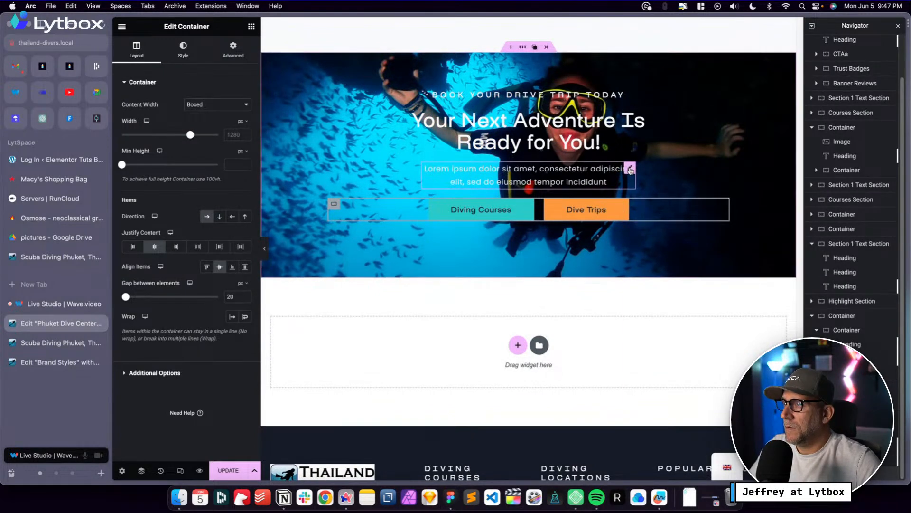
Set the bottom padding of the call-to-action's lorem ipsum text to 2 rem
click(630, 170)
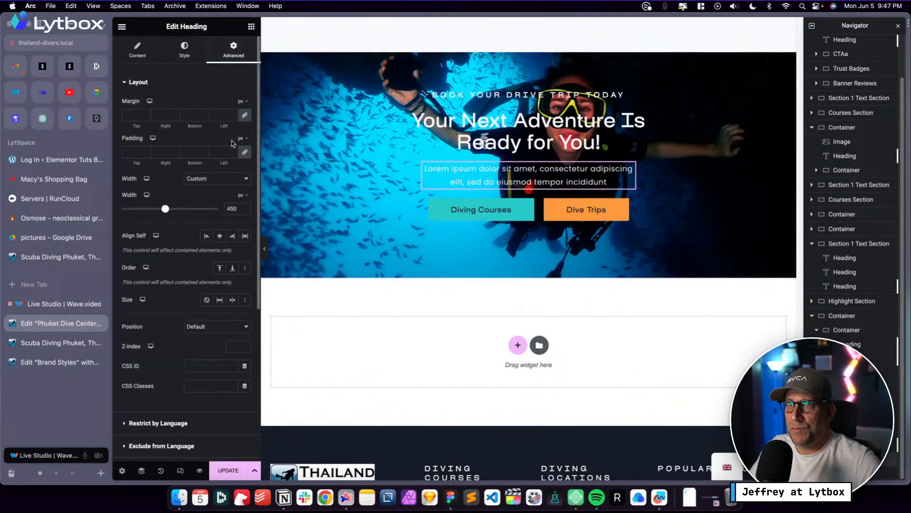
click(247, 139)
click(240, 181)
click(193, 152)
text(2)
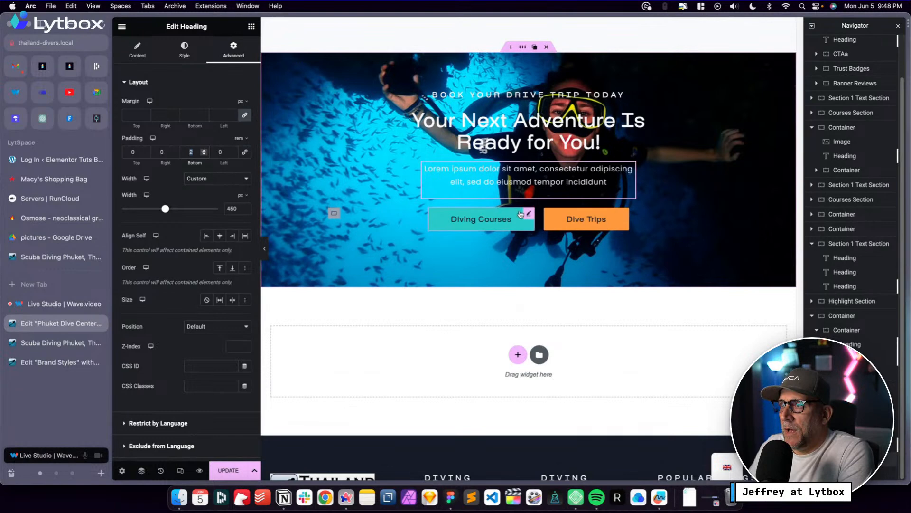
Switch the padding unit of the call-to-action container to rem
click(523, 47)
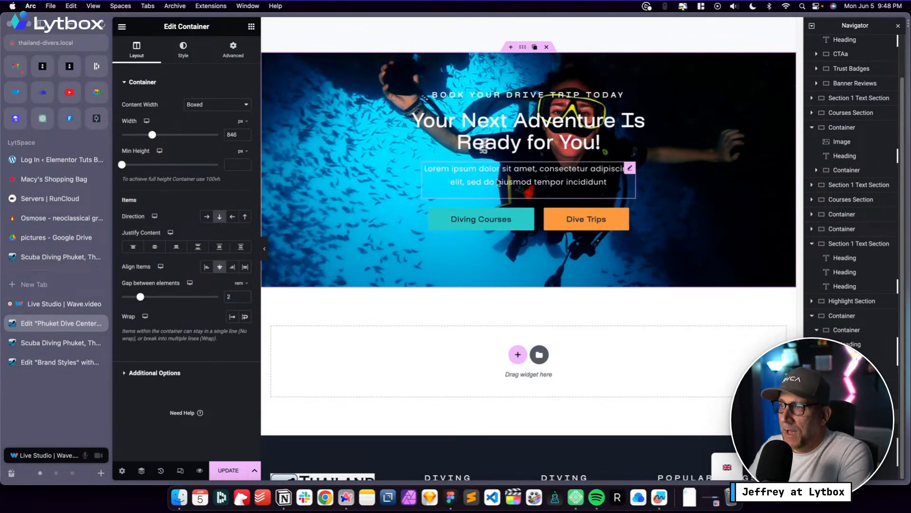
scroll(508, 249, down, 1)
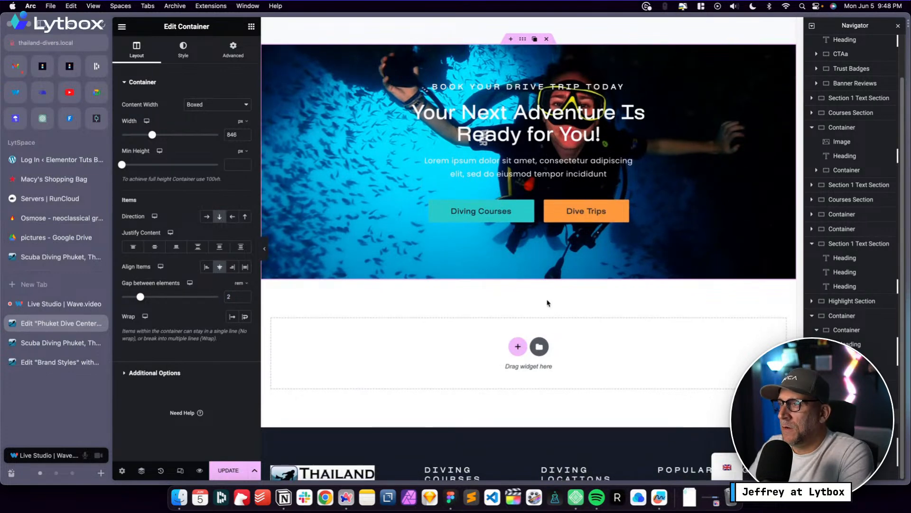
scroll(518, 190, up, 3)
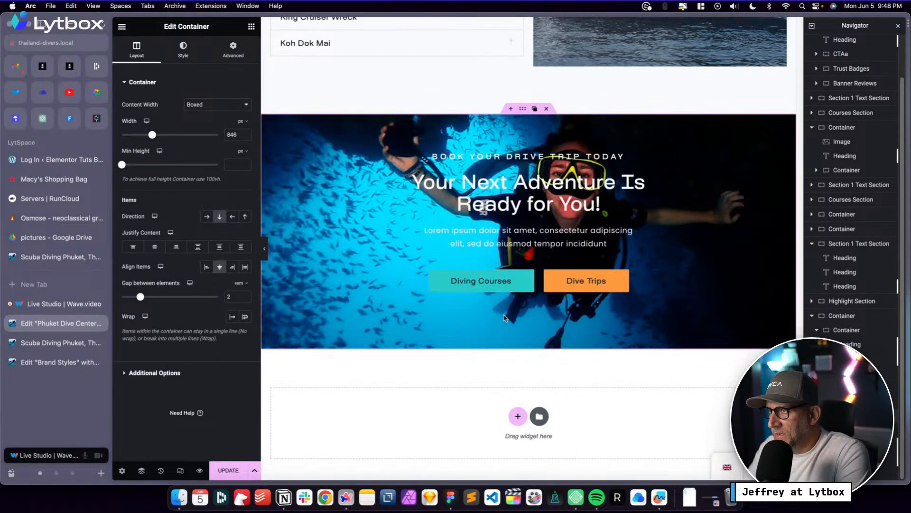
click(237, 56)
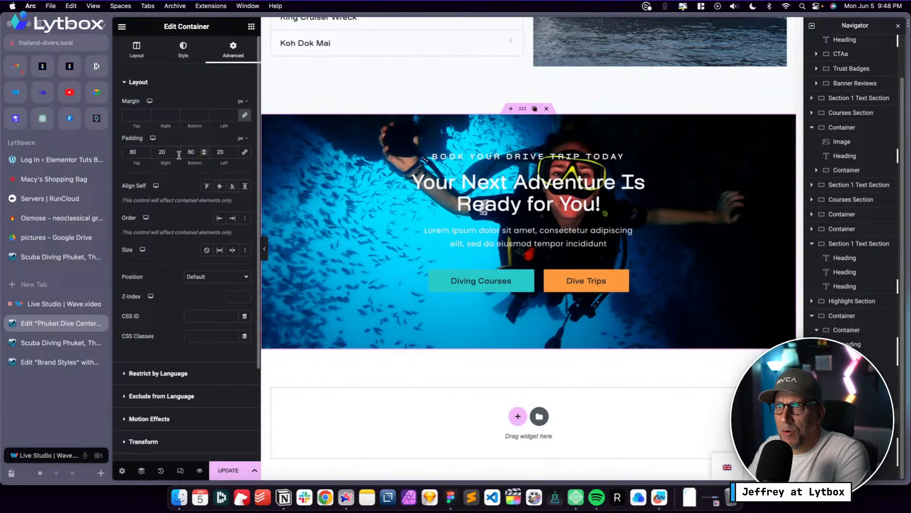
click(243, 138)
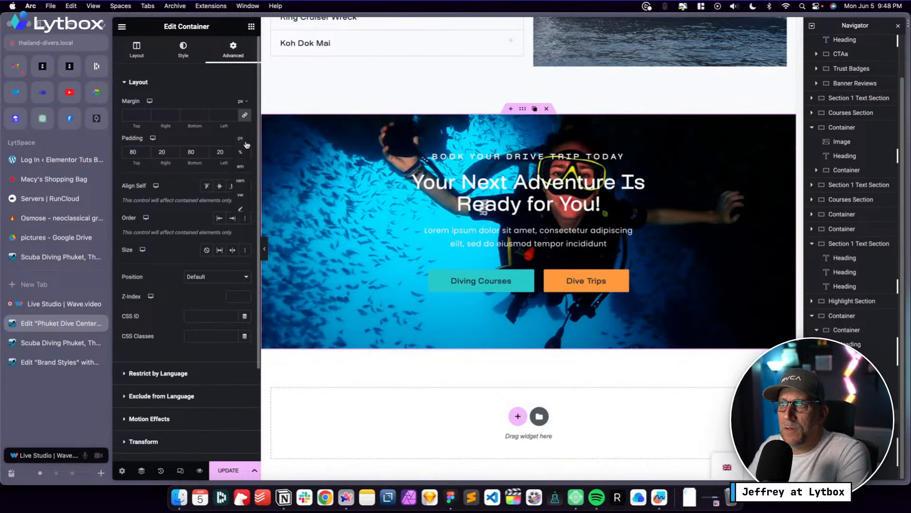
click(242, 182)
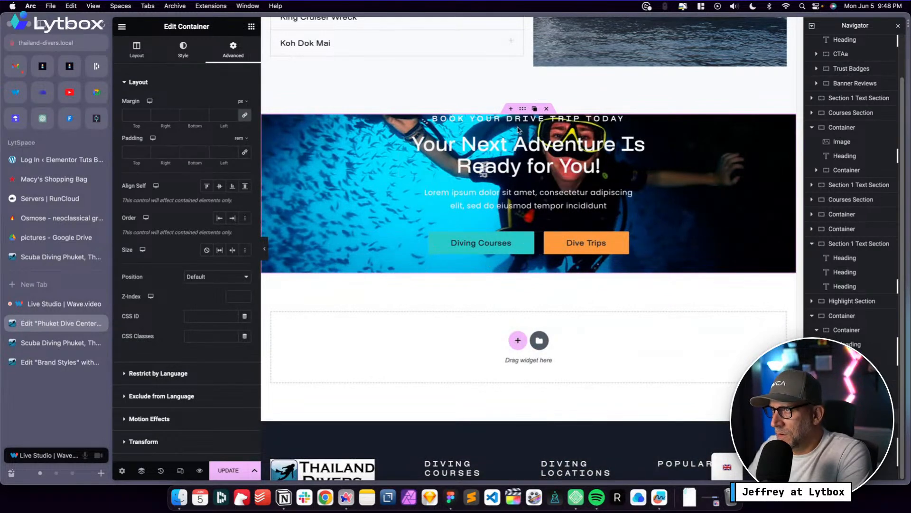
Set the bottom margin of the call-to-action's buttons container to 0 rem
click(262, 116)
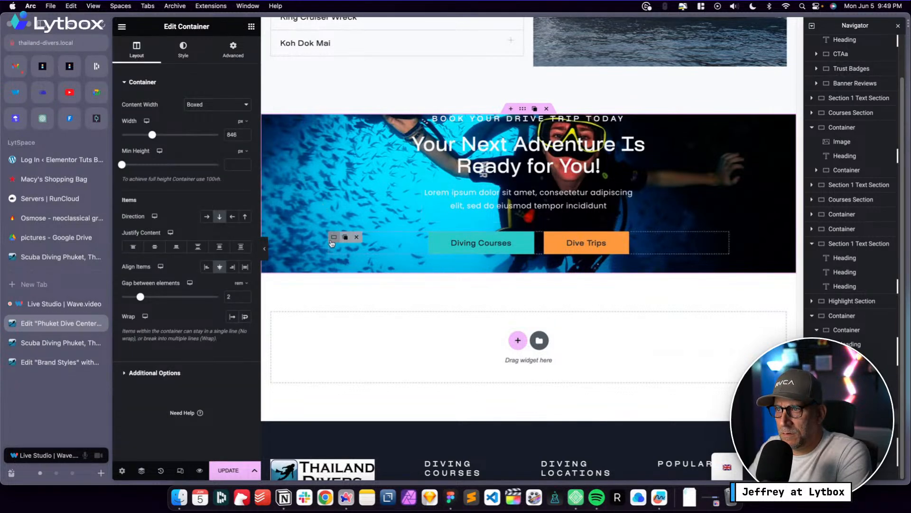
click(335, 237)
click(233, 49)
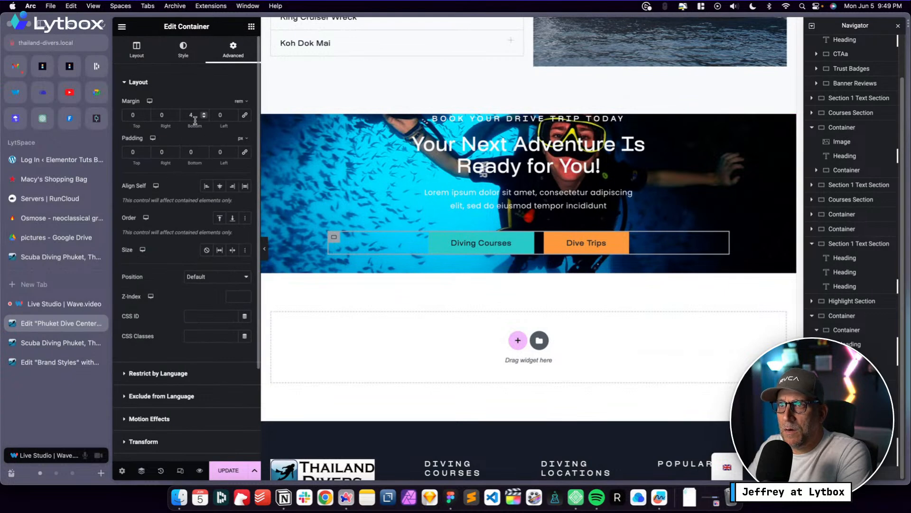
text(0)
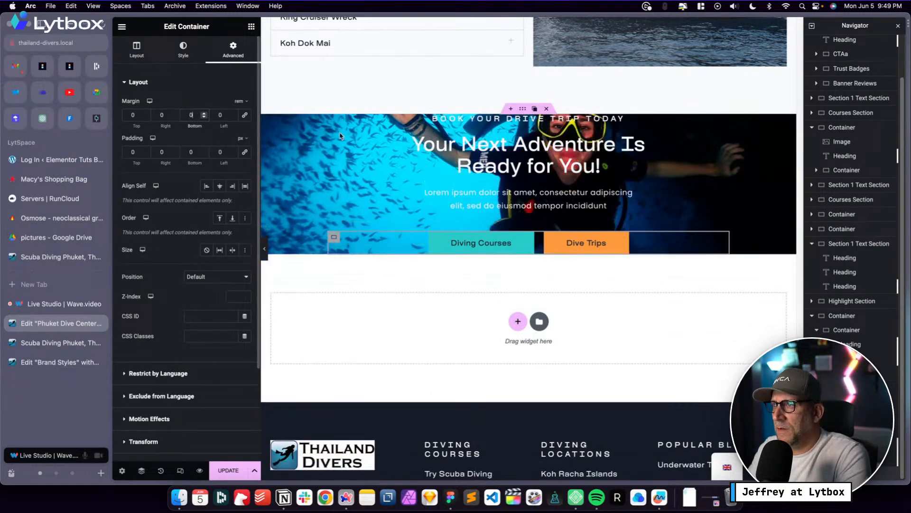
Set the call-to-action container's padding to 8 rem top and bottom and 2 rem left and right
click(524, 109)
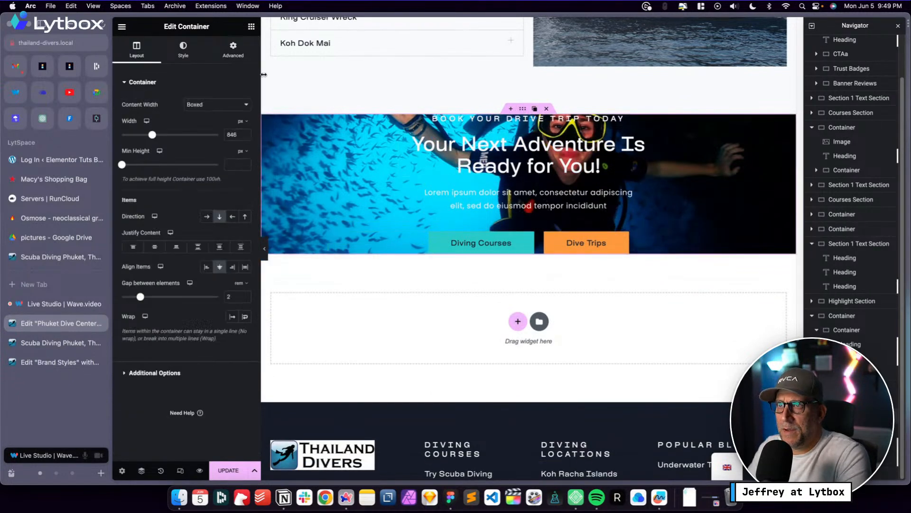
click(233, 49)
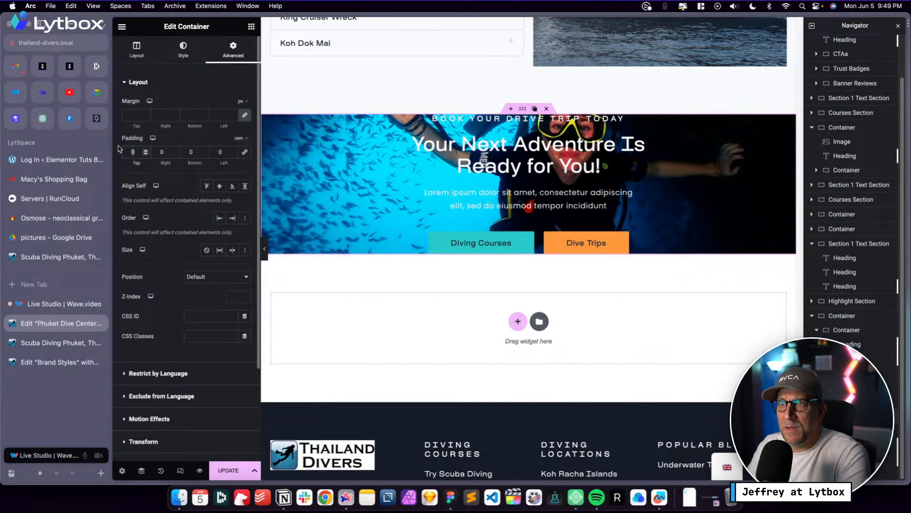
text(8)
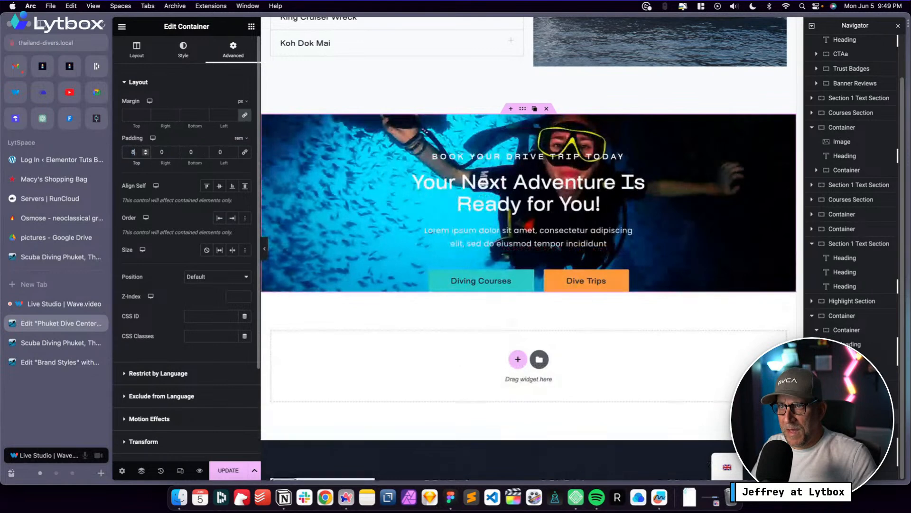
key(Tab)
text(2)
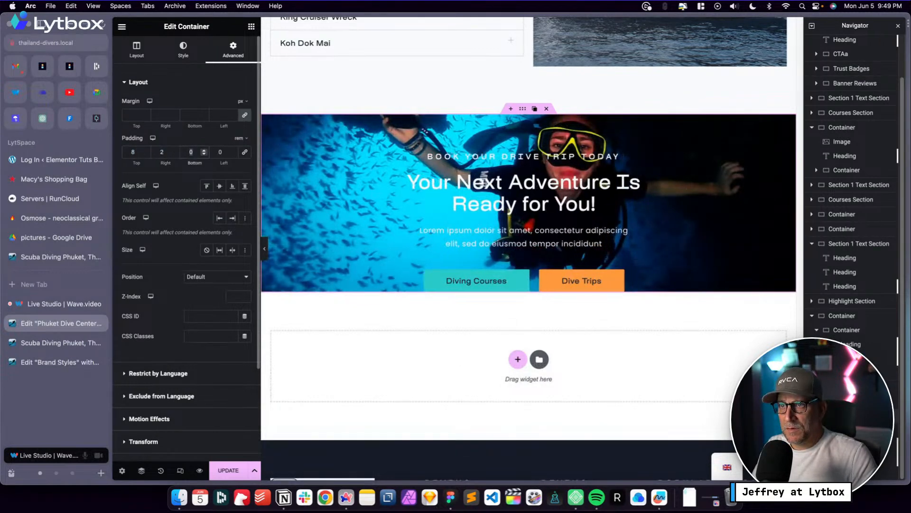
text(8)
key(Tab)
text(2)
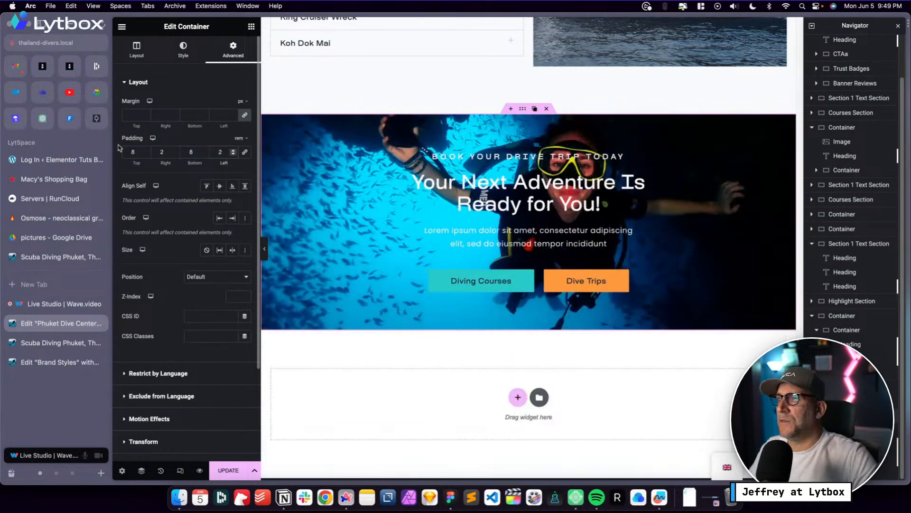
Change the call-to-action container's top and bottom padding to 6 rem
double_click(137, 151)
text(6)
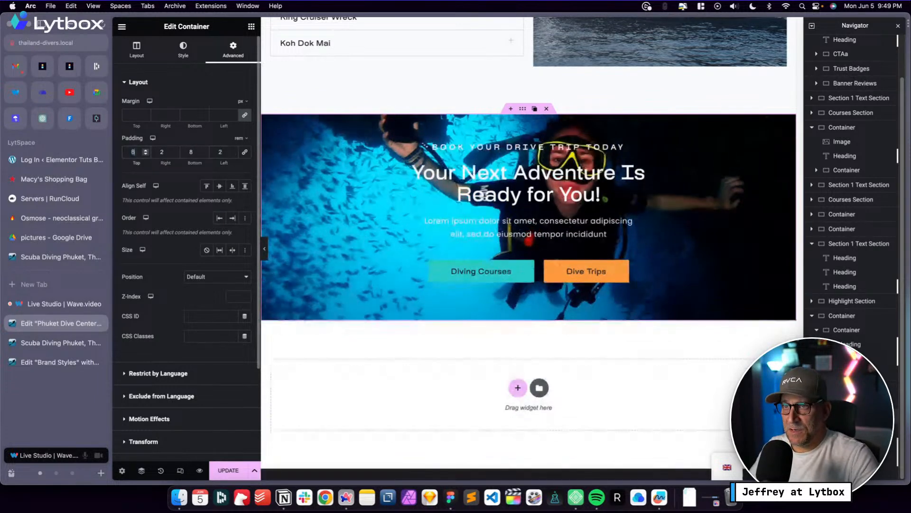
double_click(191, 152)
text(6)
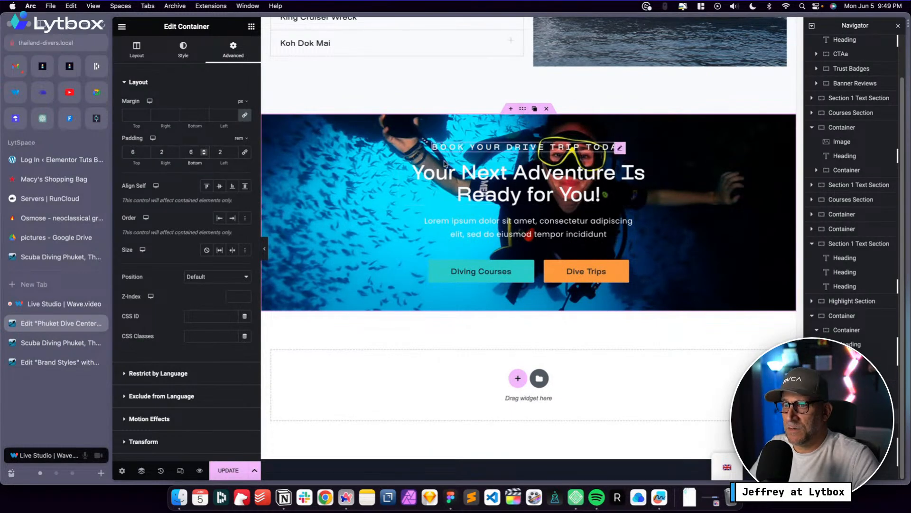
Add a background overlay to the call-to-action container using the global Fonts colour with an opacity of 0.75
click(191, 57)
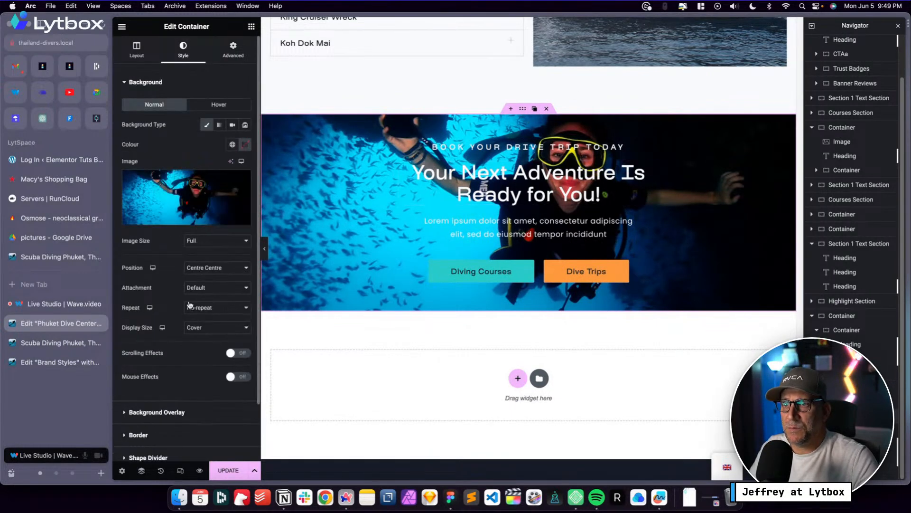
scroll(185, 285, down, 3)
click(186, 348)
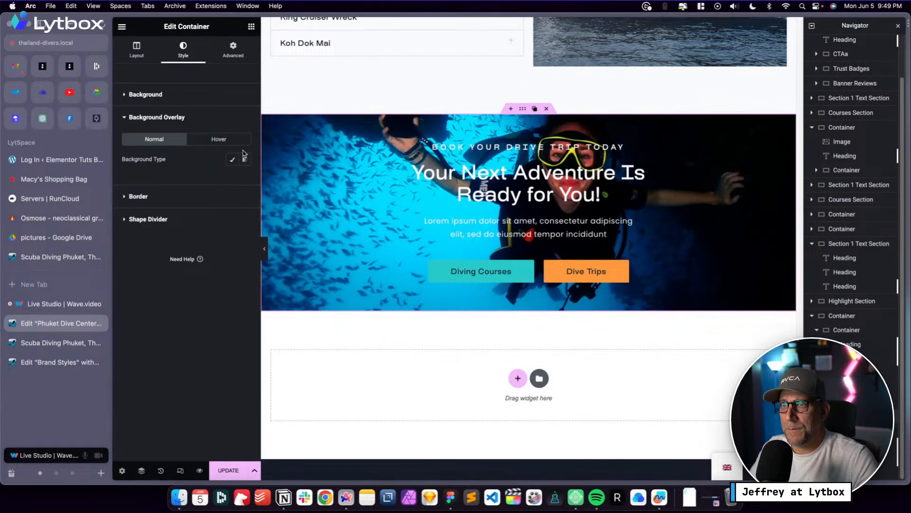
click(232, 160)
click(233, 182)
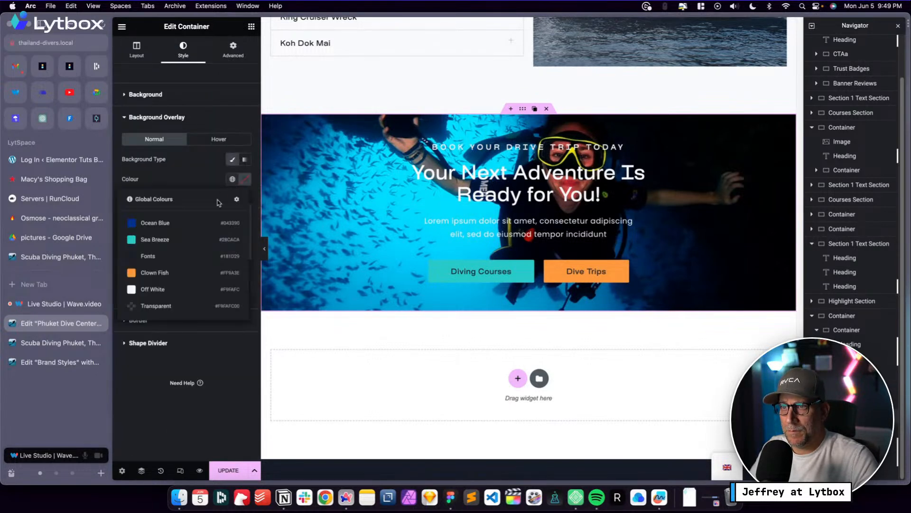
click(163, 264)
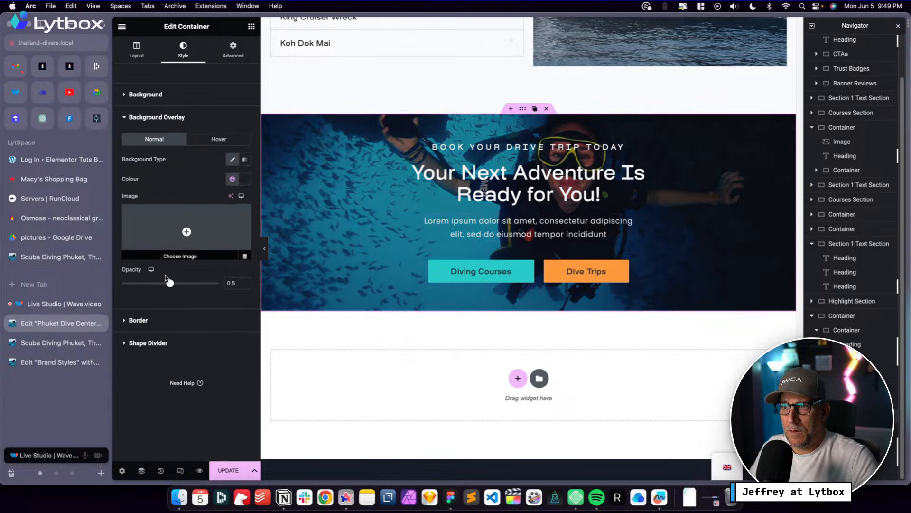
drag(170, 283, 190, 283)
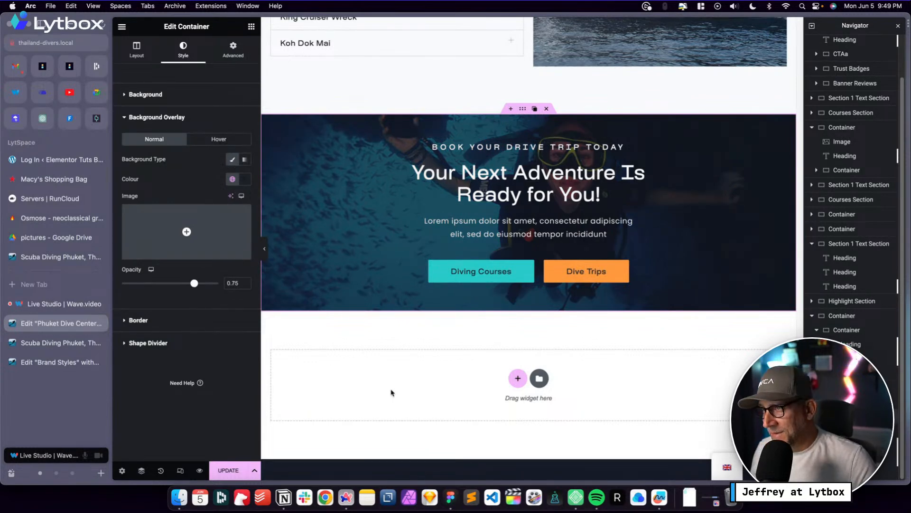
Switch to Figma to examine the dark background rectangle in the Desktop - 1 frame, and return to the page editor
key(ctrl+Right)
scroll(409, 345, down, 10)
scroll(475, 340, right, 3)
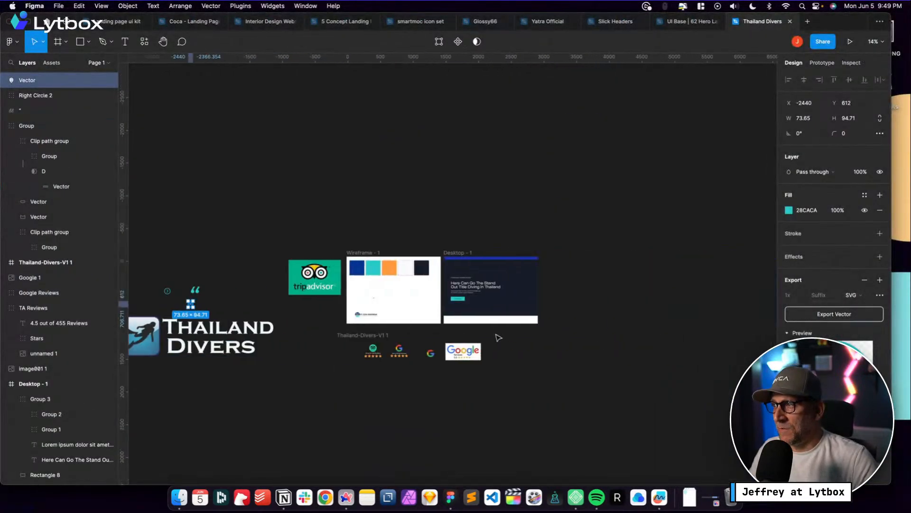
scroll(499, 338, right, 2)
click(494, 288)
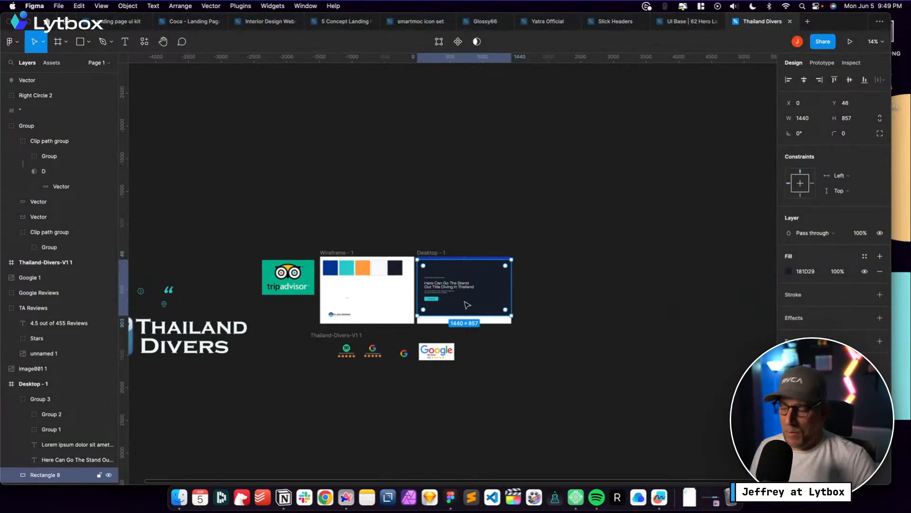
key(ctrl+Left)
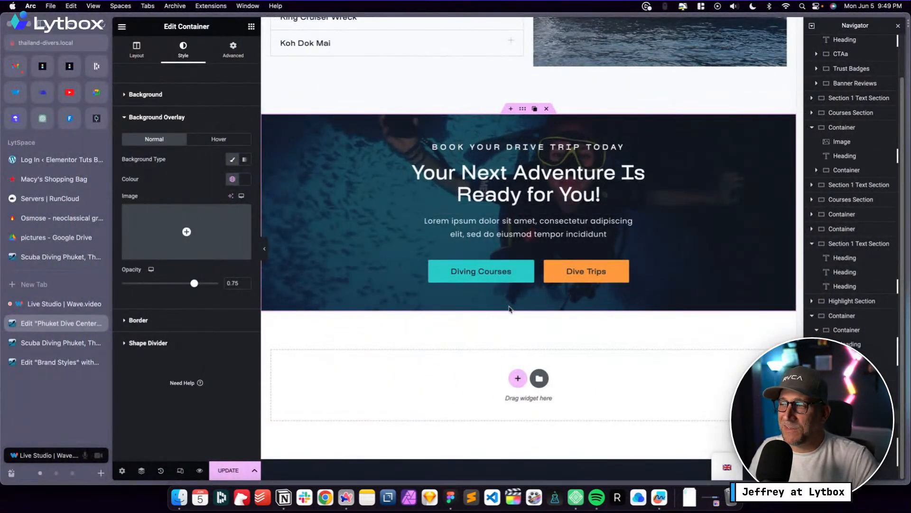
Save the page with the new overlay and open its preview
click(228, 470)
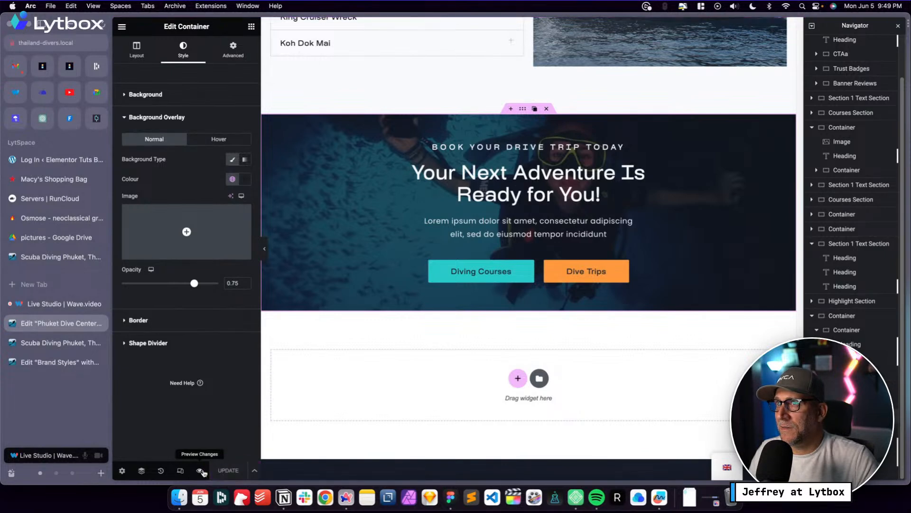
scroll(478, 252, up, 5)
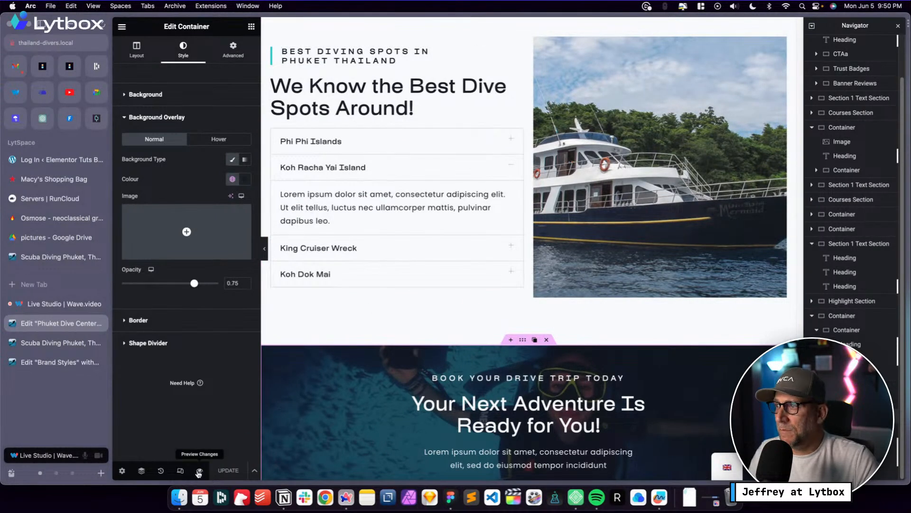
click(199, 471)
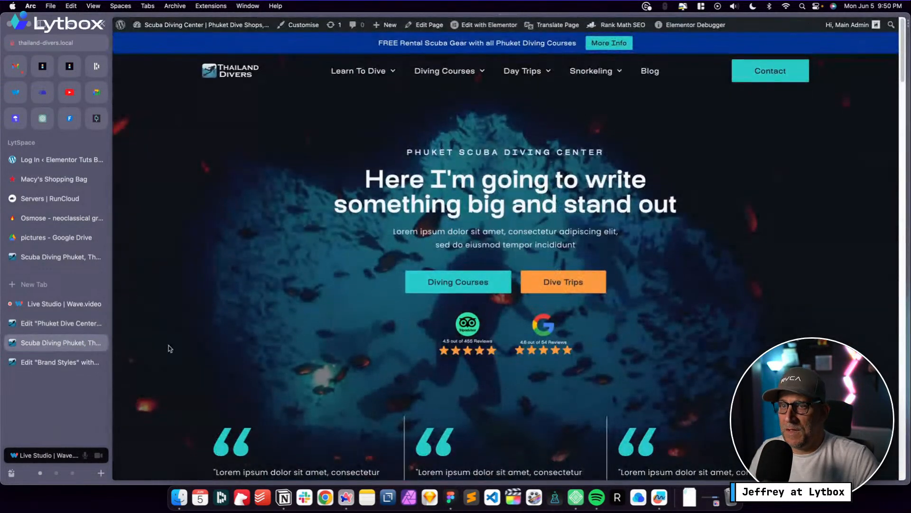
Replace the boat image beside the dive spots accordion with tropical-paradise-thailand-1.webp from the Uncategorized media folder and update the page
click(57, 323)
click(597, 174)
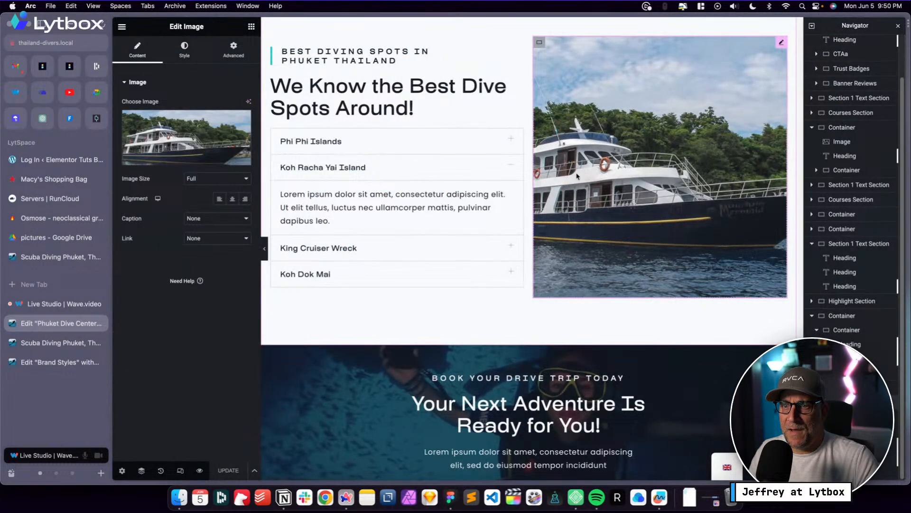
click(218, 138)
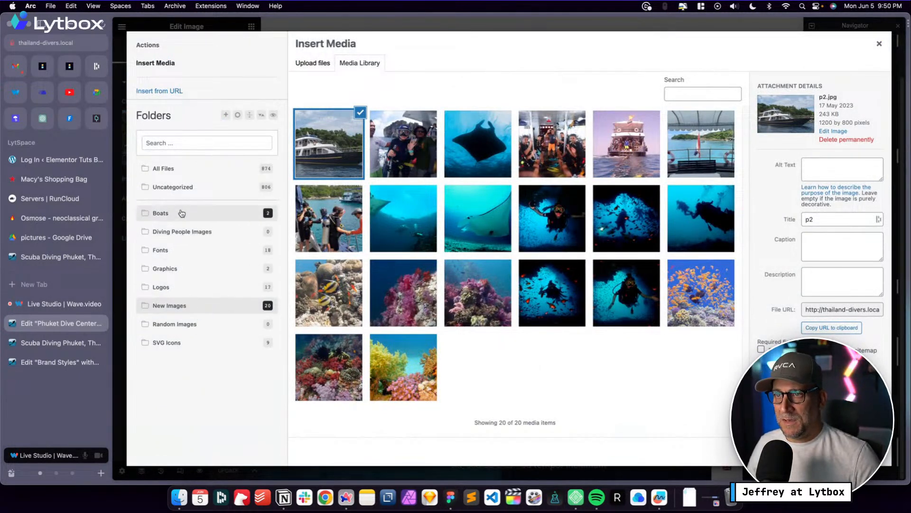
click(185, 194)
scroll(613, 387, down, 10)
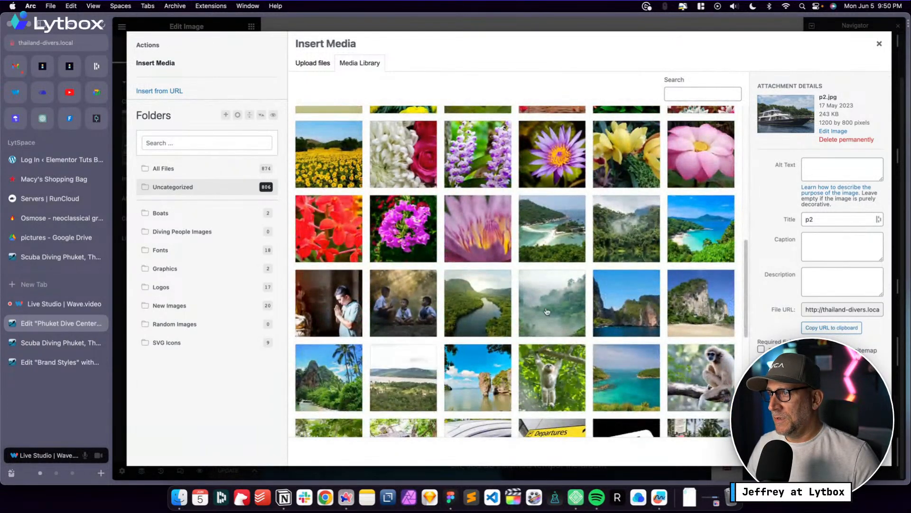
click(560, 216)
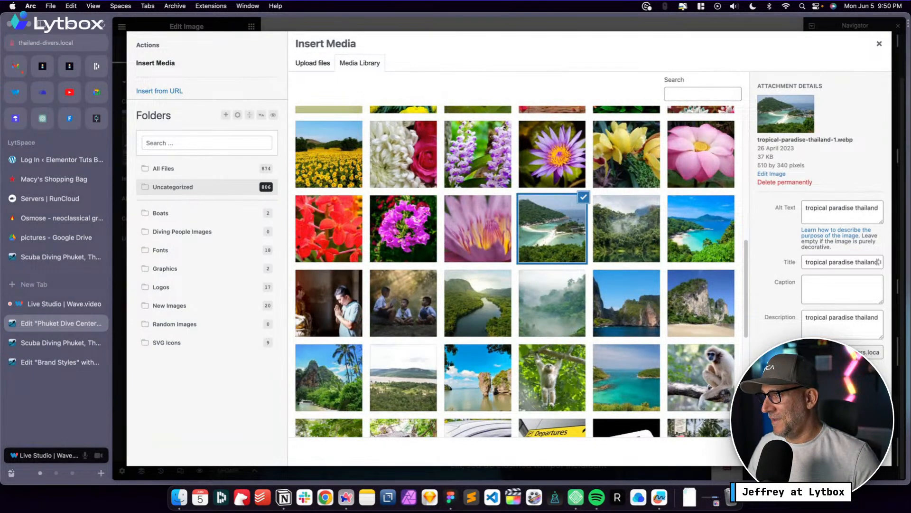
click(637, 386)
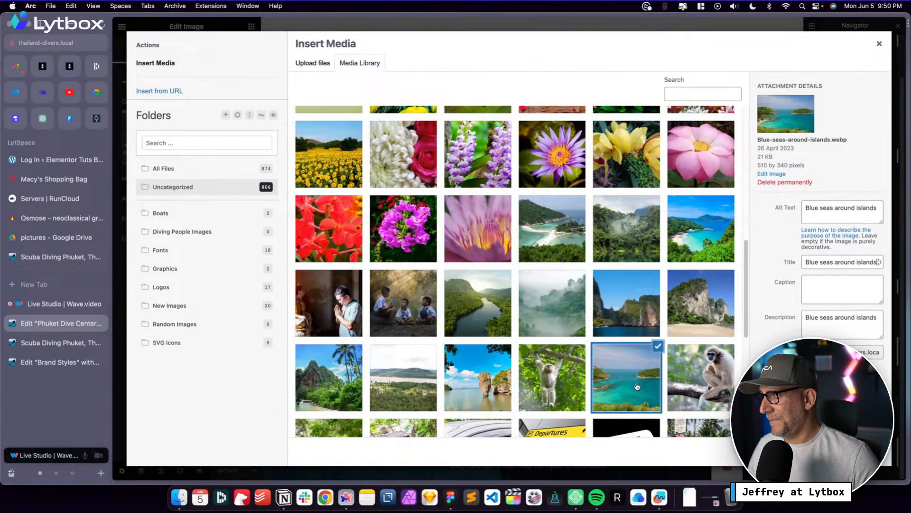
click(549, 221)
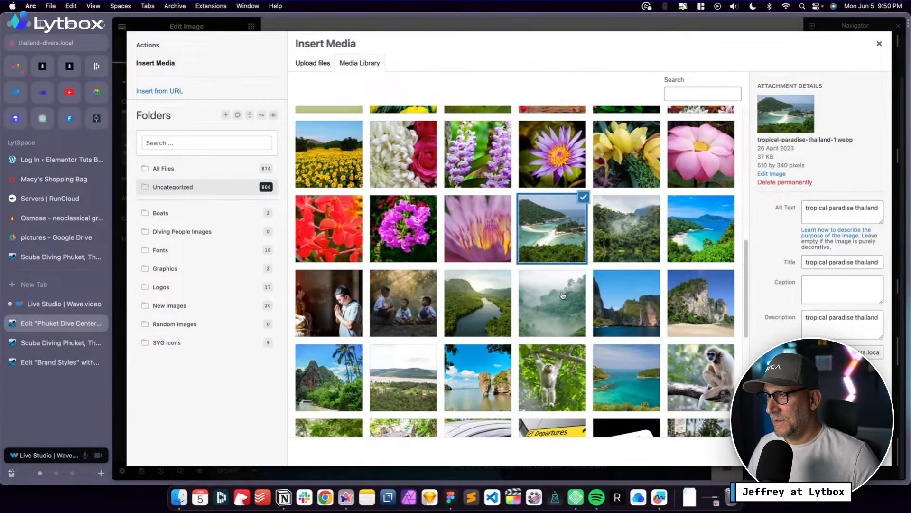
click(861, 451)
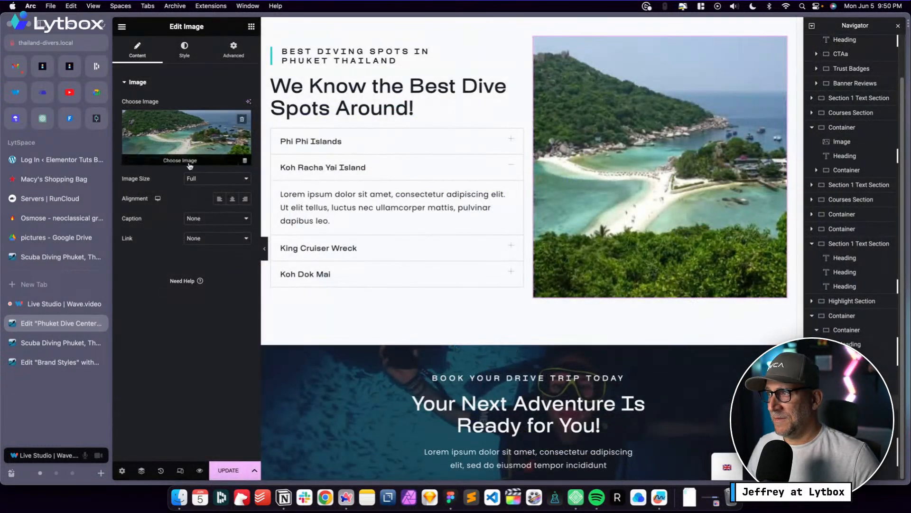
click(236, 473)
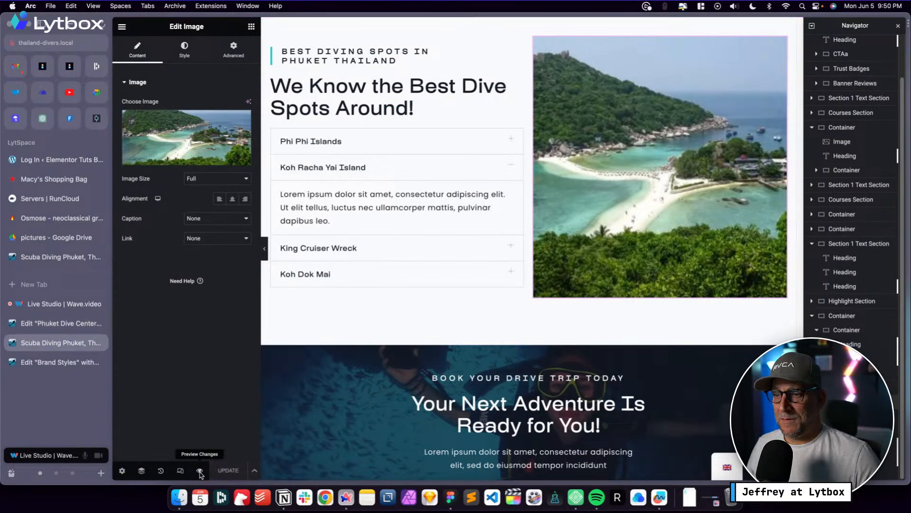
Preview the updated page and examine the hero's headings, the review quotes and the start of the diving courses section
click(200, 472)
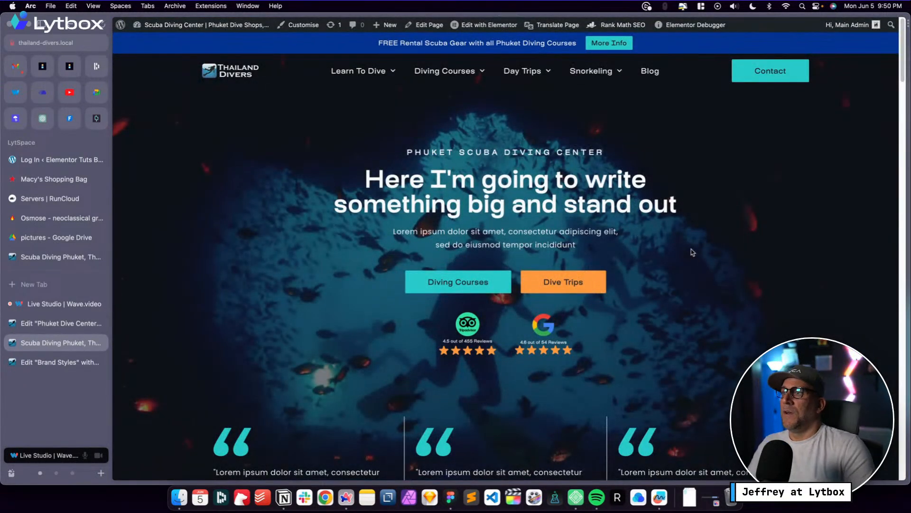
scroll(620, 305, down, 5)
scroll(618, 304, up, 5)
scroll(620, 305, down, 1)
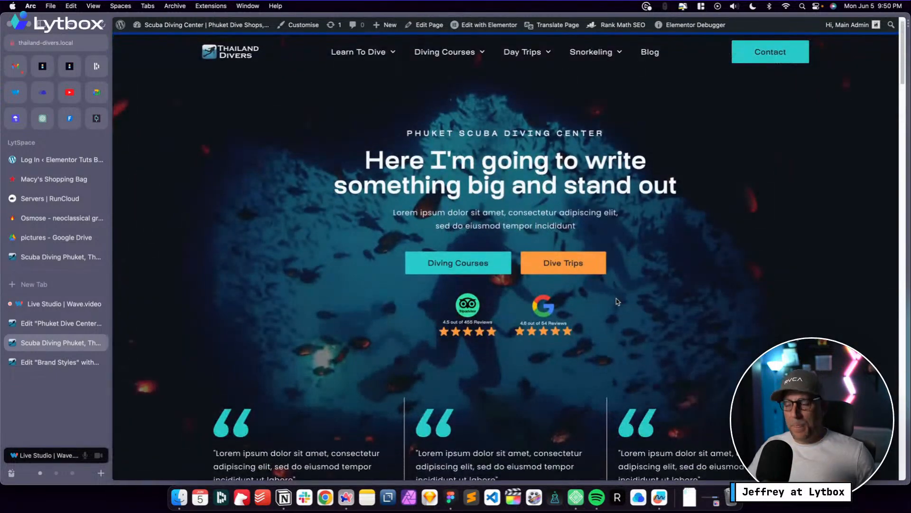
scroll(608, 296, down, 5)
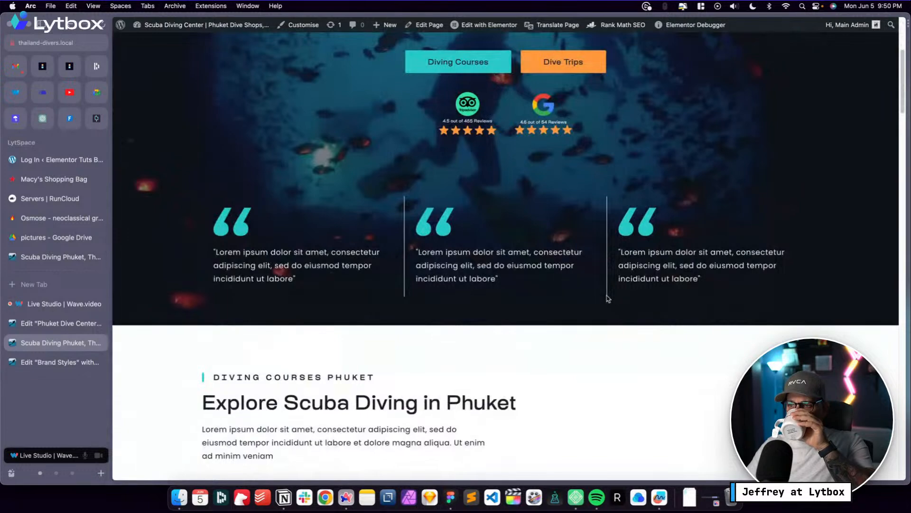
scroll(608, 298, down, 5)
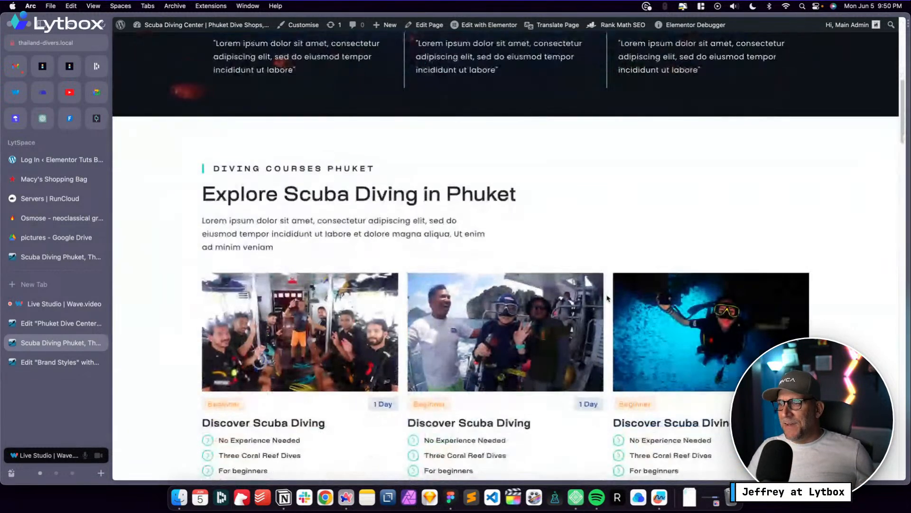
scroll(605, 291, down, 3)
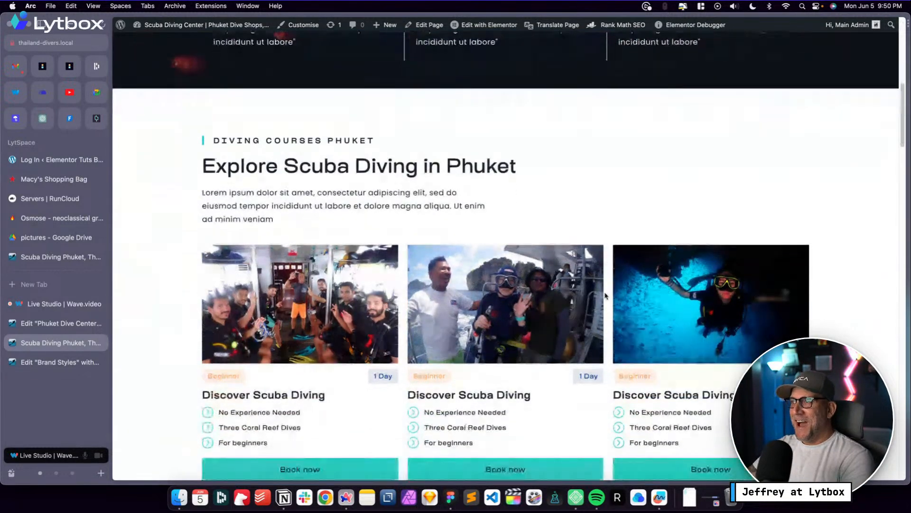
scroll(602, 288, up, 13)
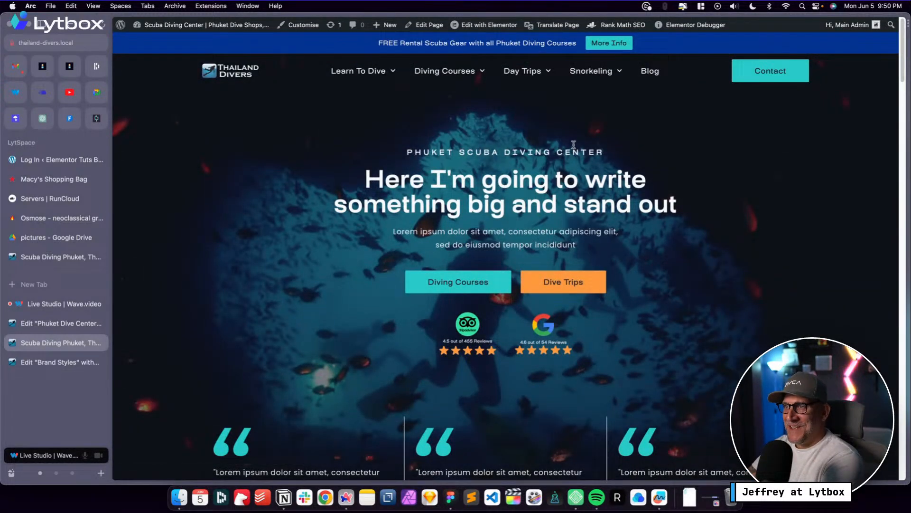
drag(367, 177, 489, 205)
click(476, 205)
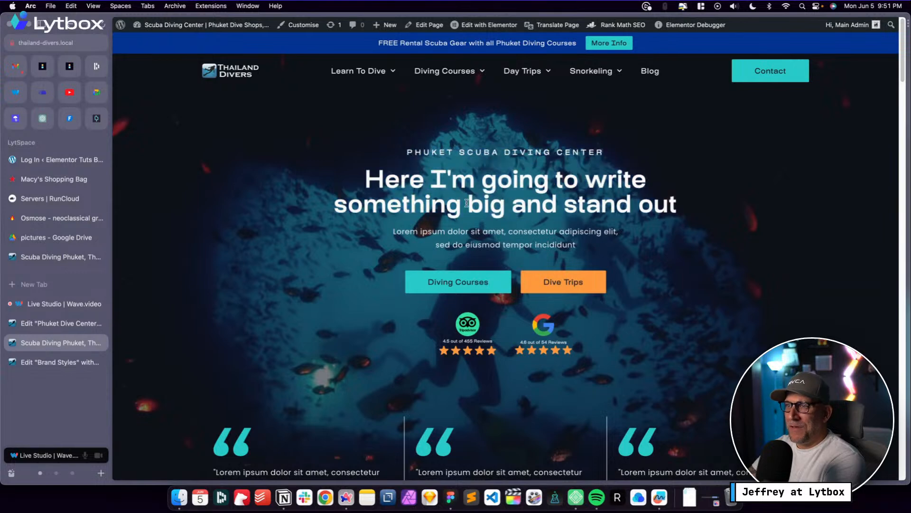
drag(373, 177, 687, 216)
click(691, 220)
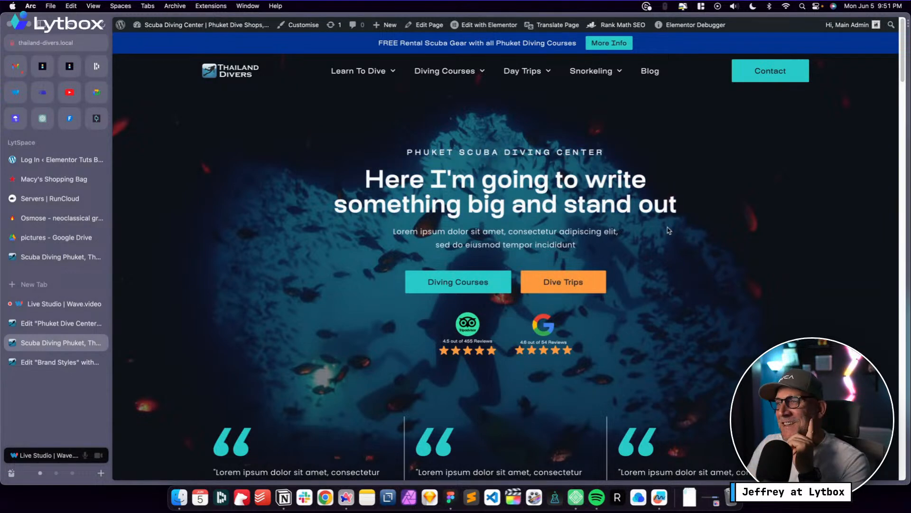
drag(404, 145, 607, 155)
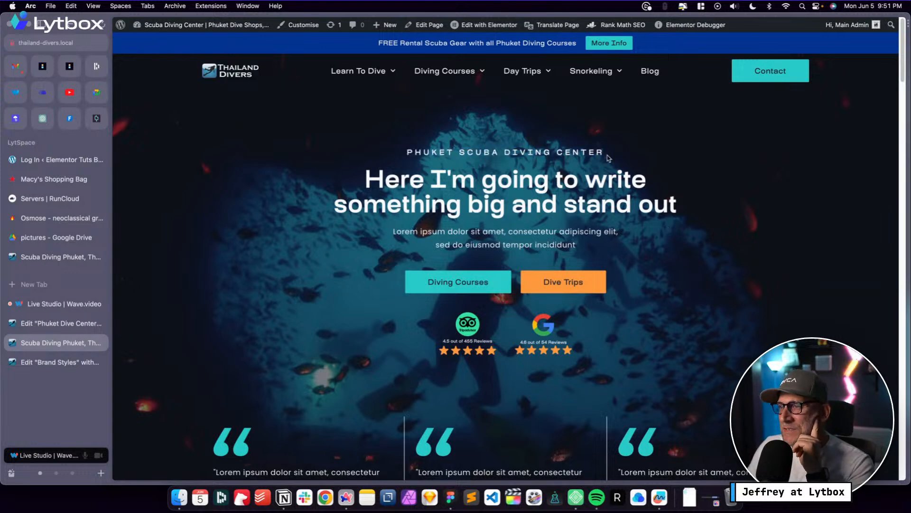
Examine the preview's hero section, from the navigation and headings down to the three review quotes
scroll(641, 245, down, 2)
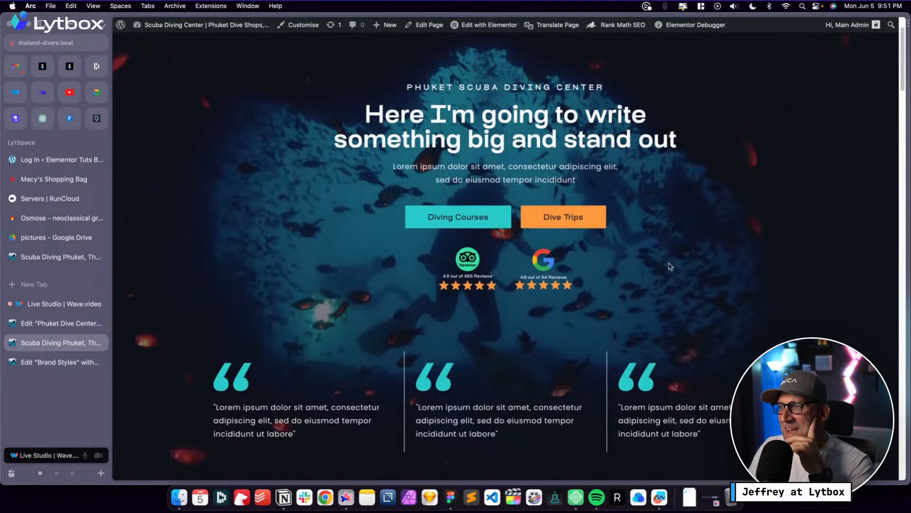
scroll(670, 267, down, 2)
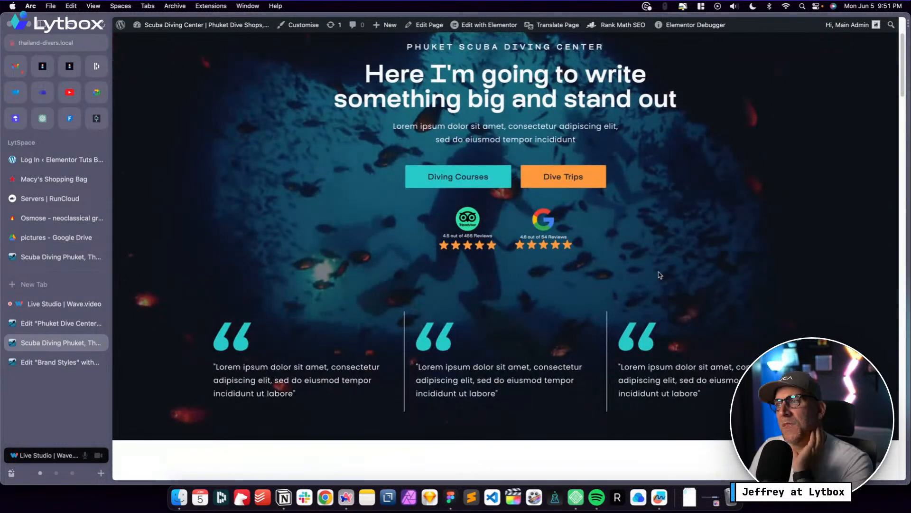
scroll(660, 272, down, 8)
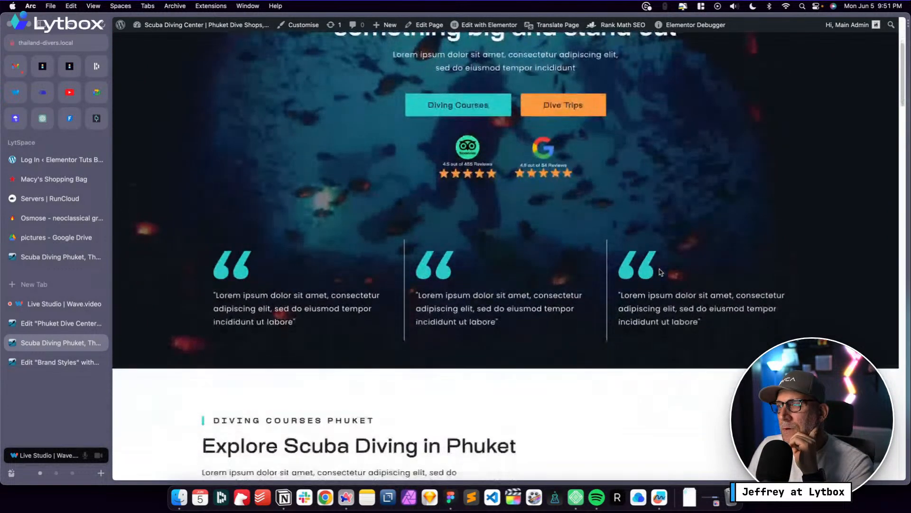
scroll(712, 266, up, 10)
scroll(758, 256, down, 3)
scroll(758, 254, up, 3)
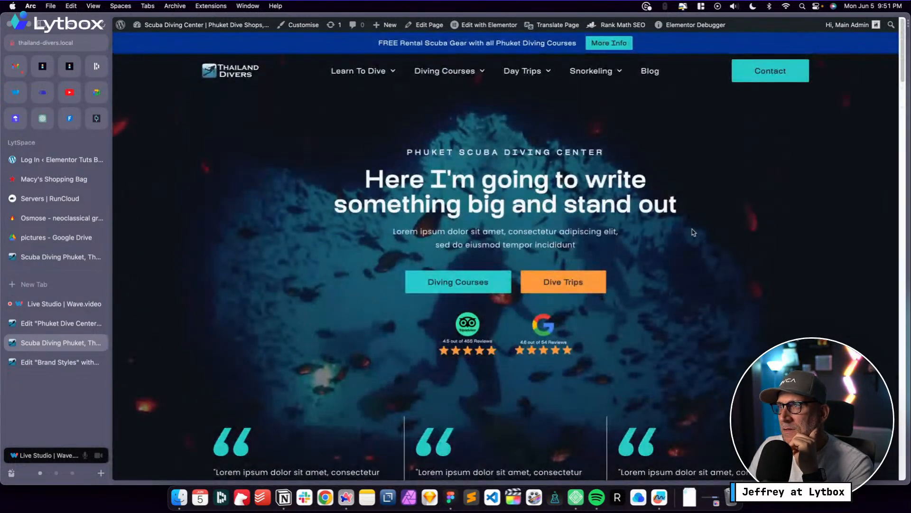
scroll(693, 232, down, 1)
scroll(694, 232, up, 1)
scroll(693, 233, down, 7)
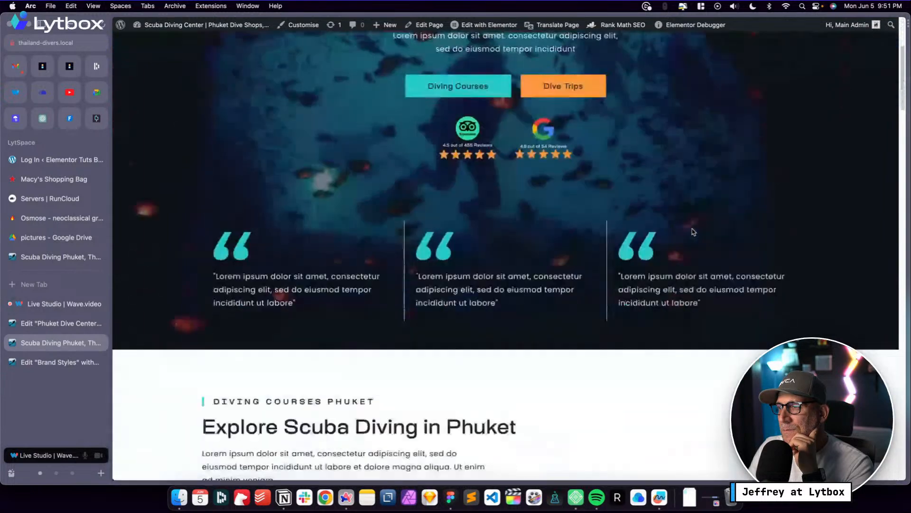
Review the preview from the diving course cards through the testimonial, day trips and boat section to the three-photo gallery
scroll(694, 232, down, 10)
scroll(693, 232, down, 2)
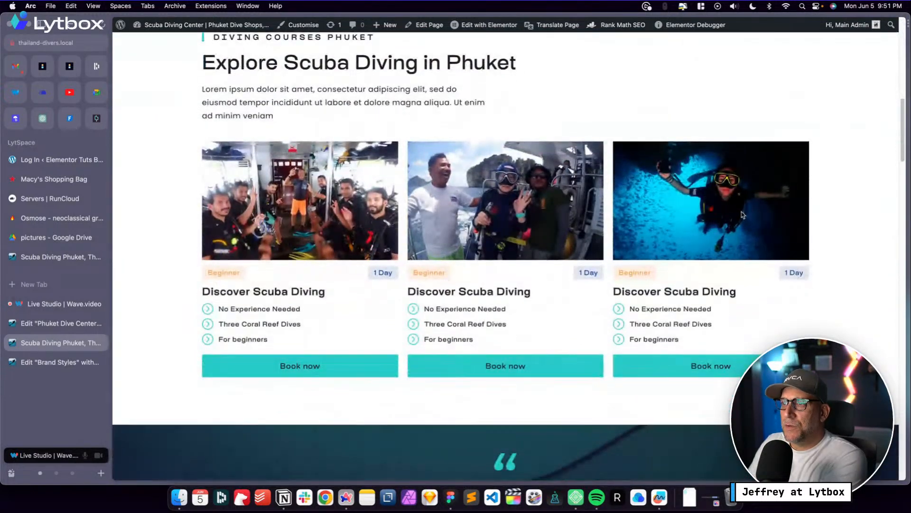
scroll(744, 210, down, 3)
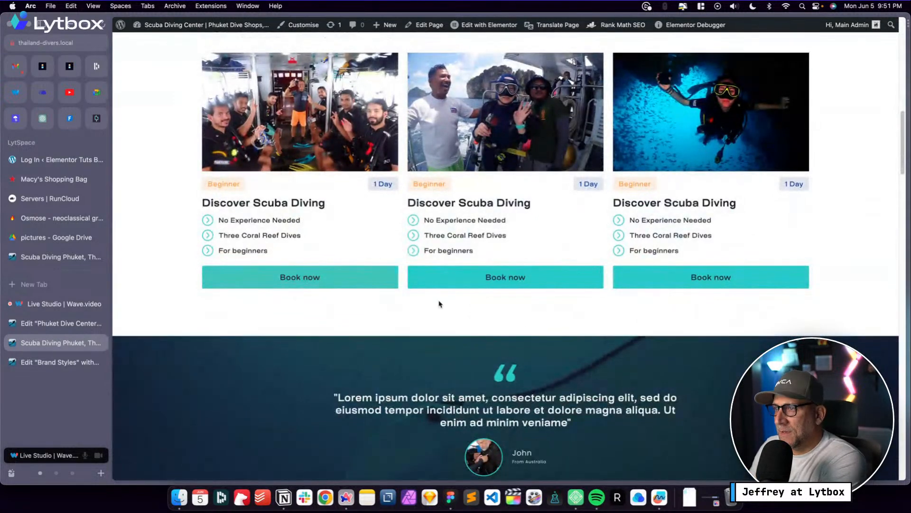
scroll(427, 304, up, 6)
scroll(498, 319, down, 1)
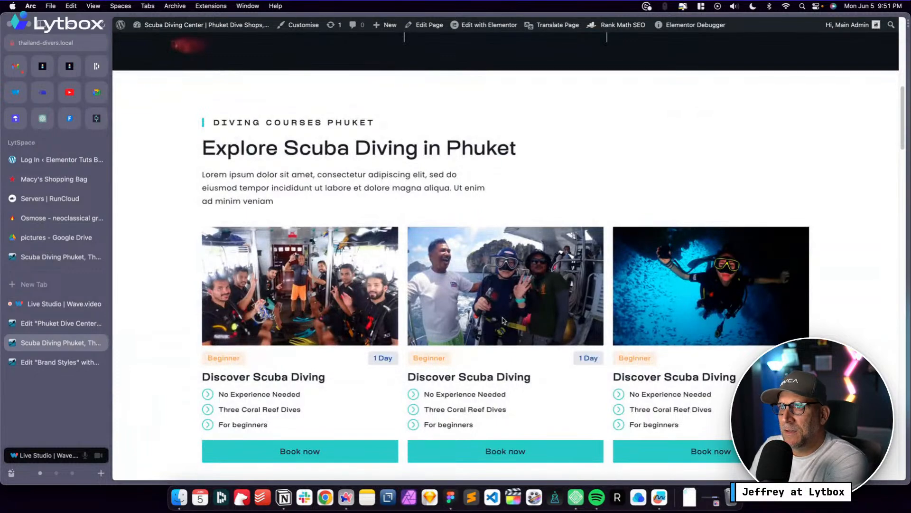
scroll(507, 317, down, 12)
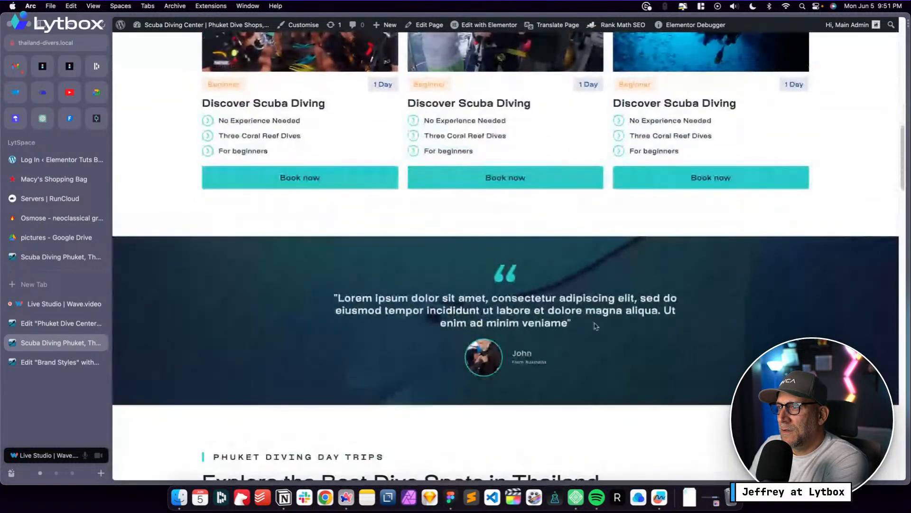
scroll(595, 326, down, 4)
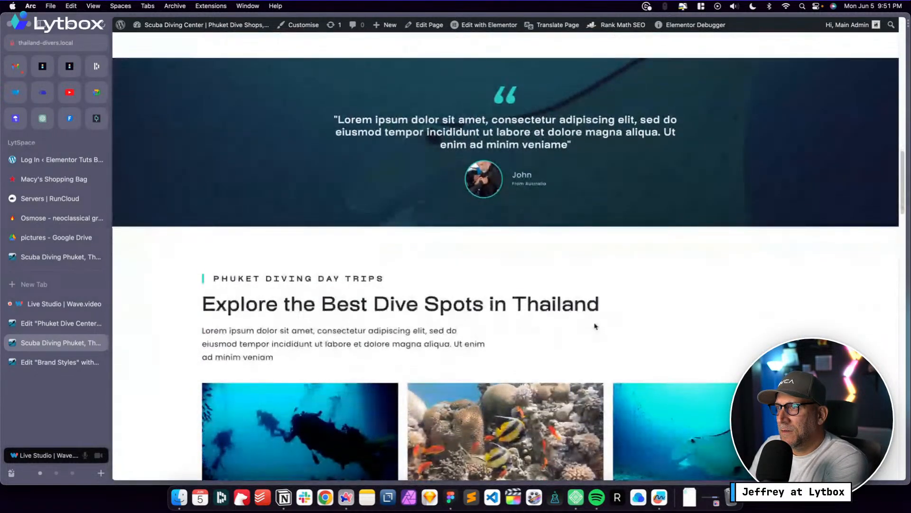
scroll(595, 326, down, 5)
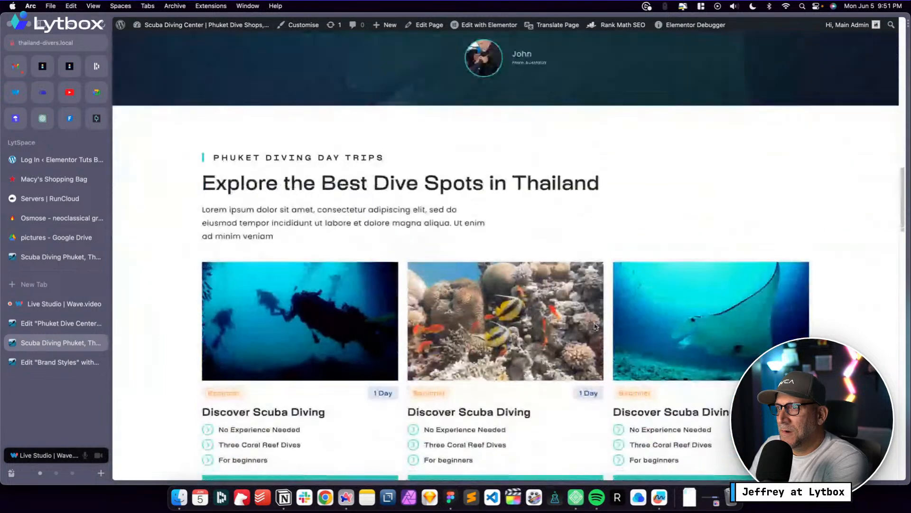
scroll(594, 325, down, 13)
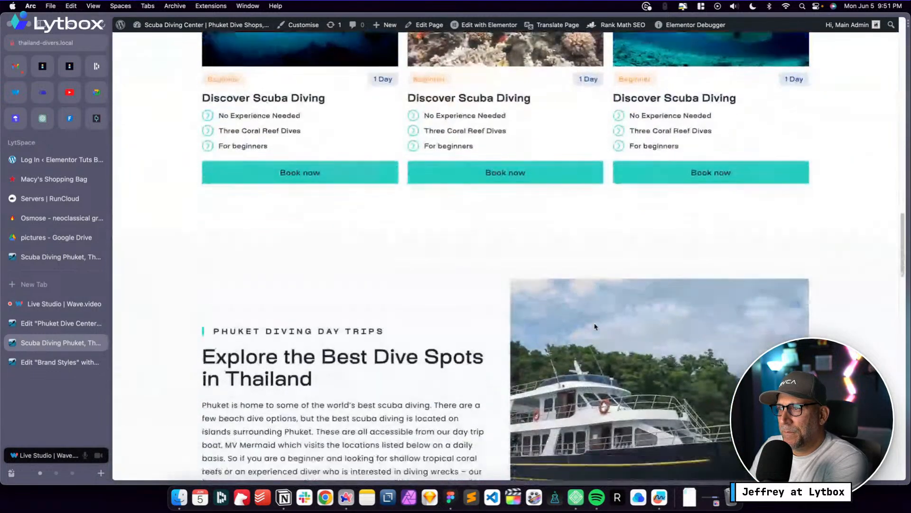
scroll(595, 326, down, 5)
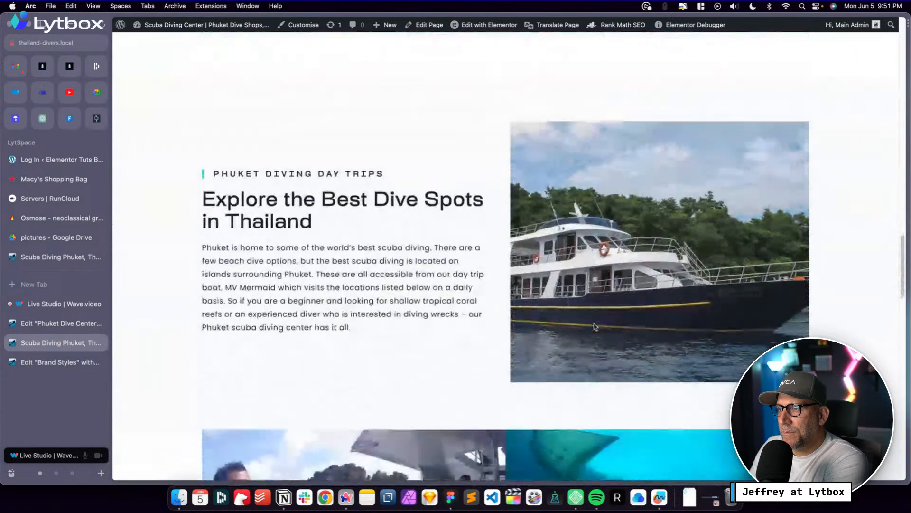
scroll(595, 326, down, 9)
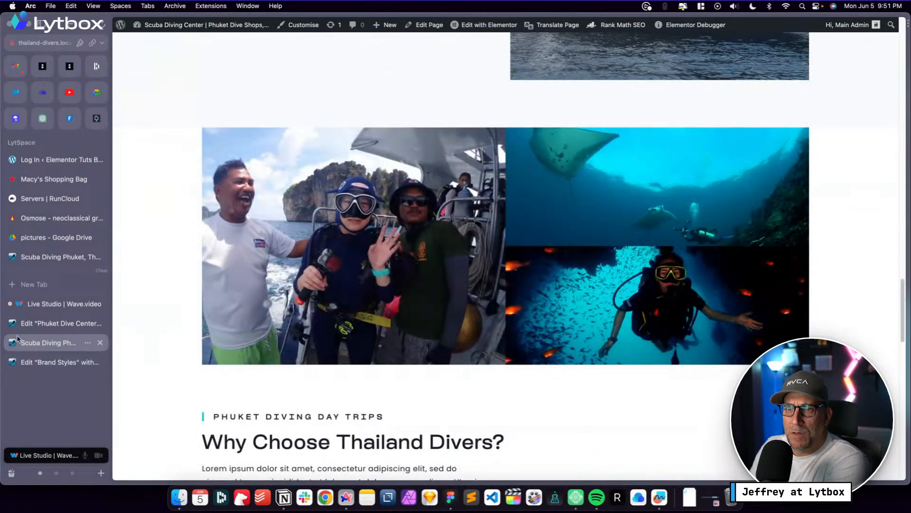
Return to the page editor, close the Navigator and set the three-photo gallery container's content width to Full Width
click(61, 323)
scroll(426, 264, down, 12)
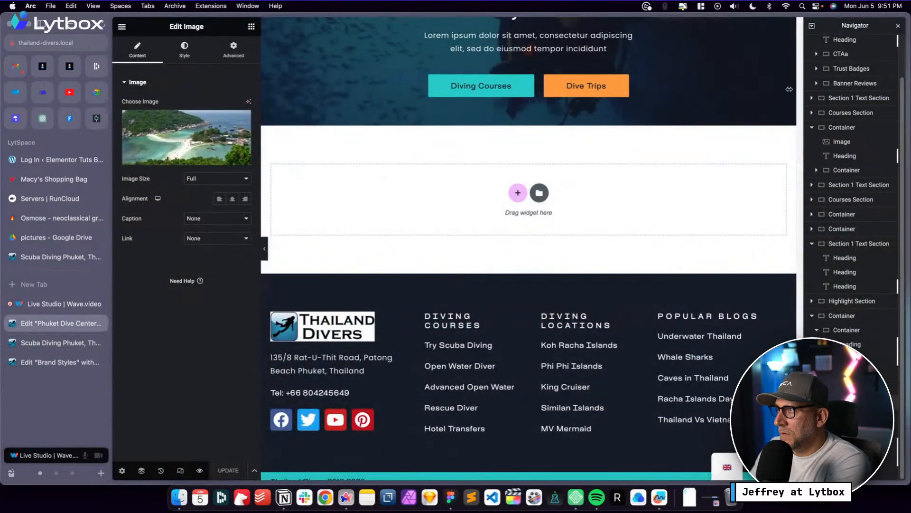
click(897, 27)
scroll(574, 209, up, 15)
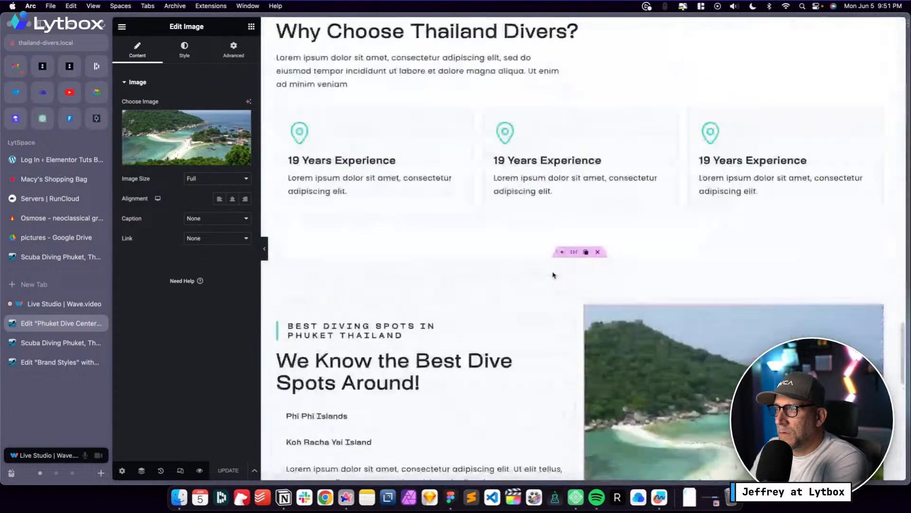
scroll(565, 197, down, 3)
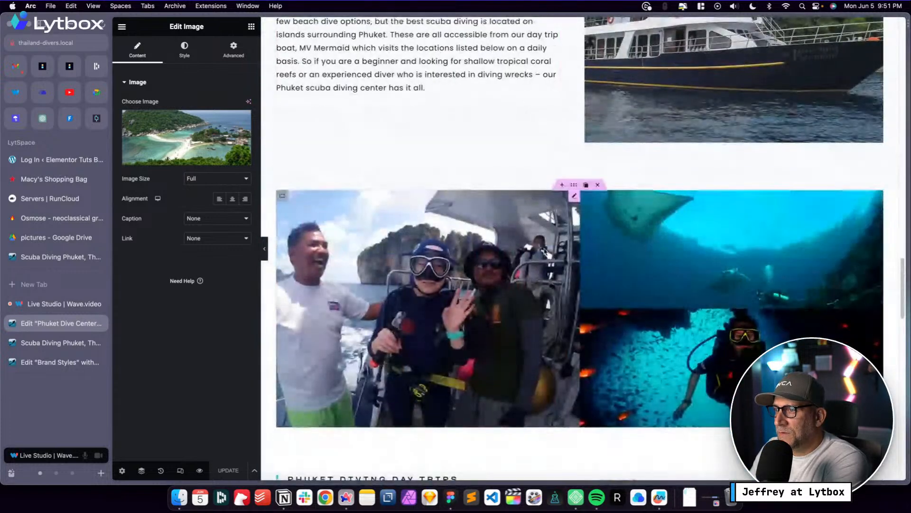
click(574, 185)
click(195, 104)
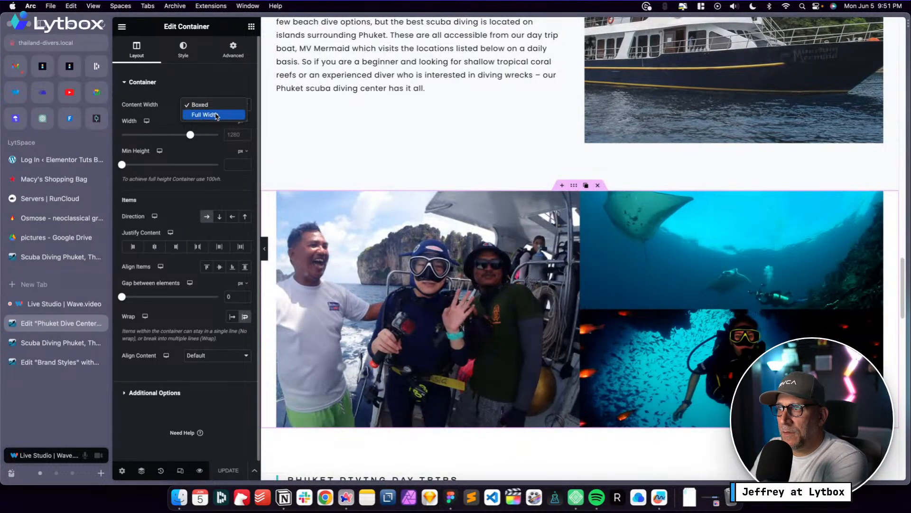
click(216, 116)
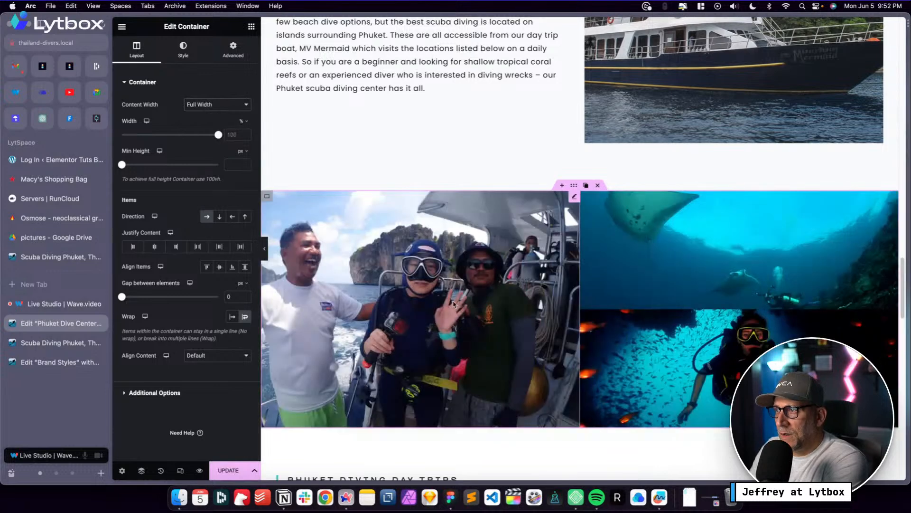
Set the height of the gallery's large photo of people on the boat to 600 px
click(574, 196)
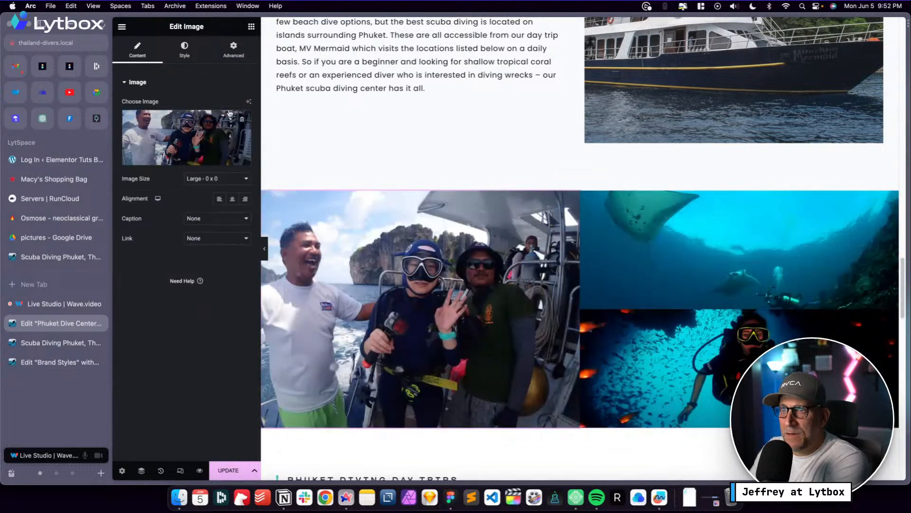
click(186, 50)
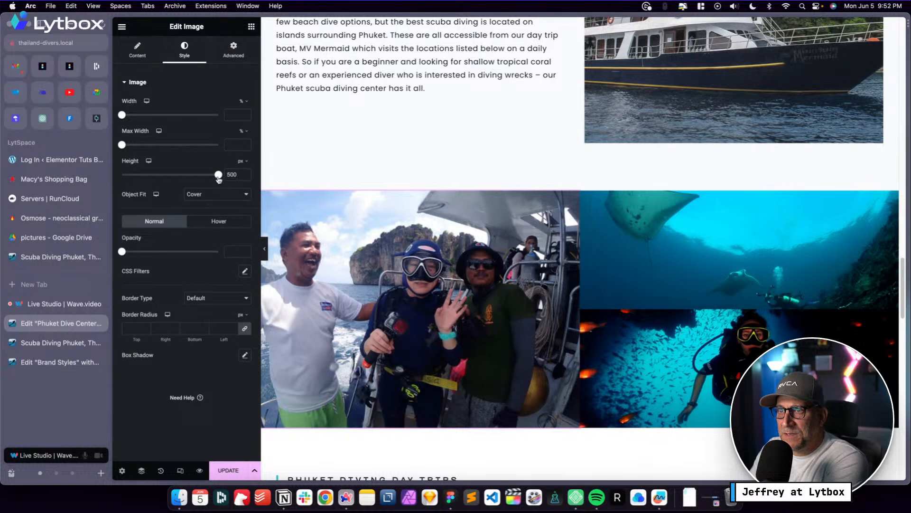
drag(238, 173, 221, 171)
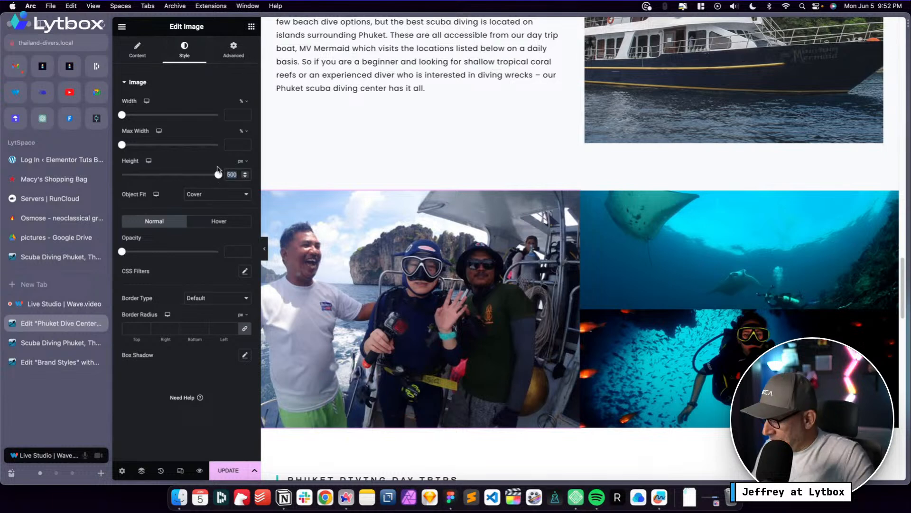
text(600)
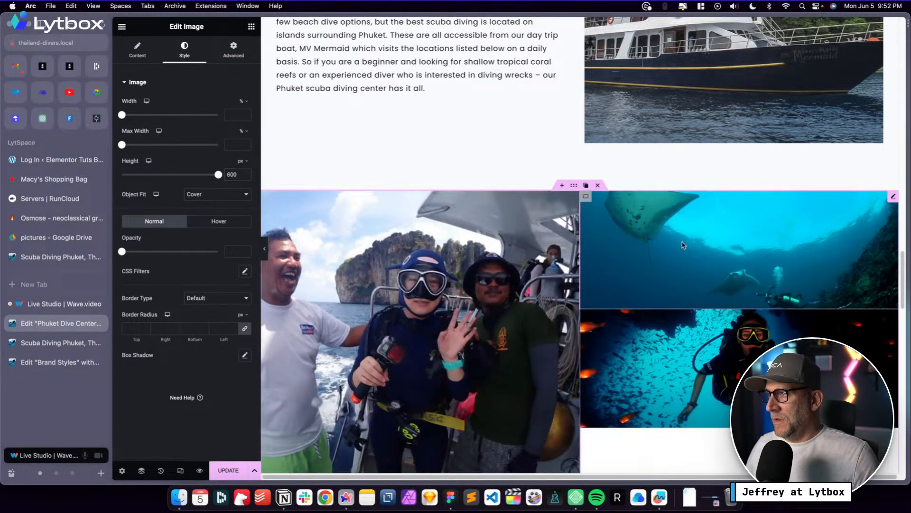
Set the heights of the gallery's stacked manta ray and diver photos to 300 px each
click(735, 246)
click(184, 49)
drag(239, 173, 221, 171)
text(300)
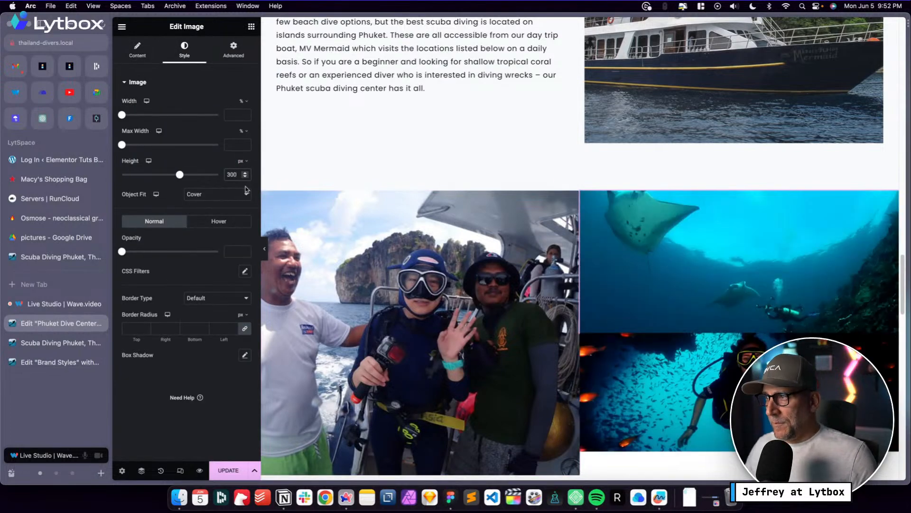
click(699, 348)
click(189, 53)
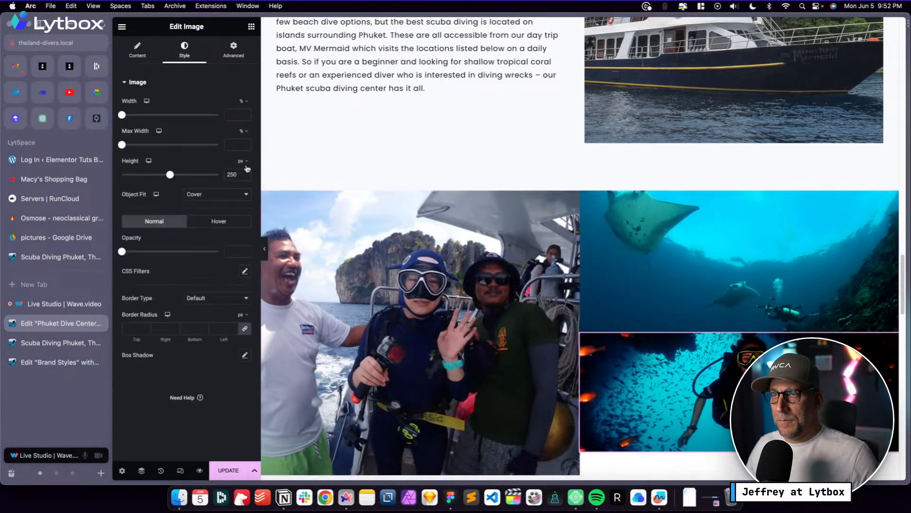
text(300)
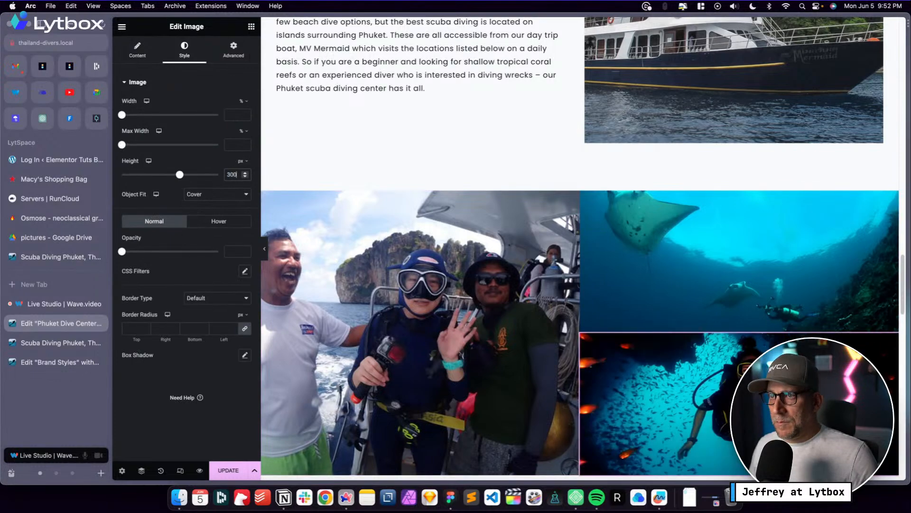
Update the page with the enlarged gallery and reload its preview
scroll(408, 294, down, 3)
click(244, 471)
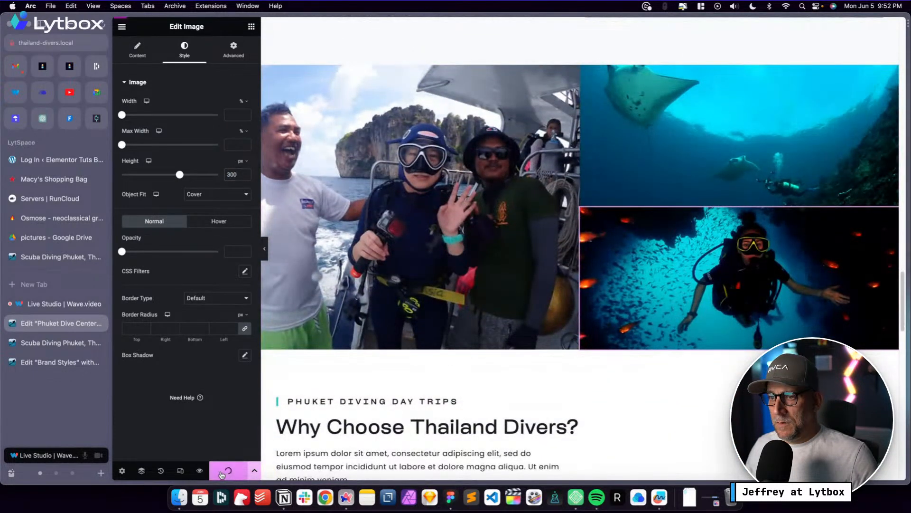
click(42, 342)
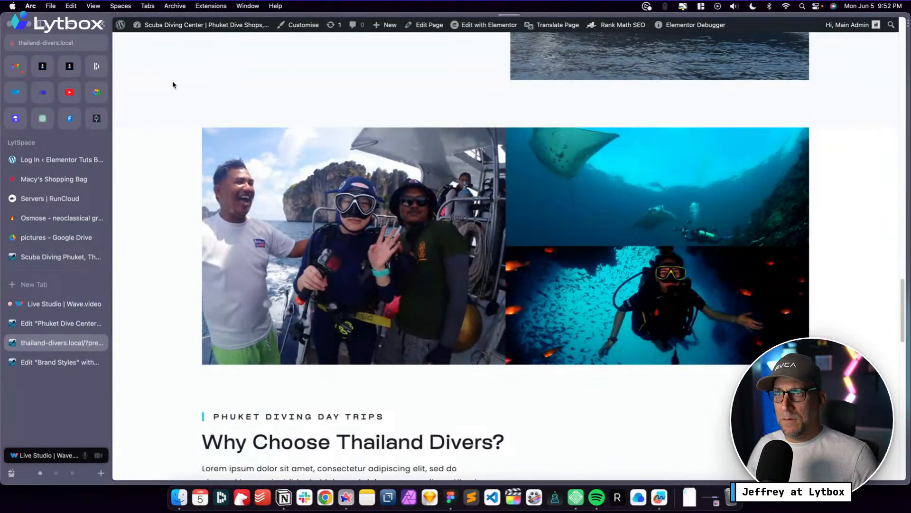
key(super+r)
Review the reloaded preview from the review quotes to the footer, including the full-width gallery, dive spots accordion and call-to-action section
scroll(506, 228, down, 8)
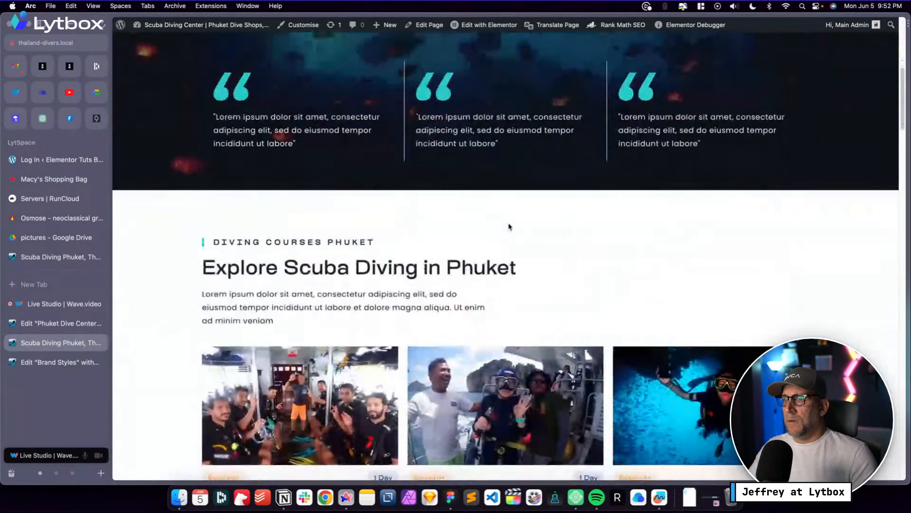
scroll(509, 227, down, 12)
scroll(513, 243, up, 2)
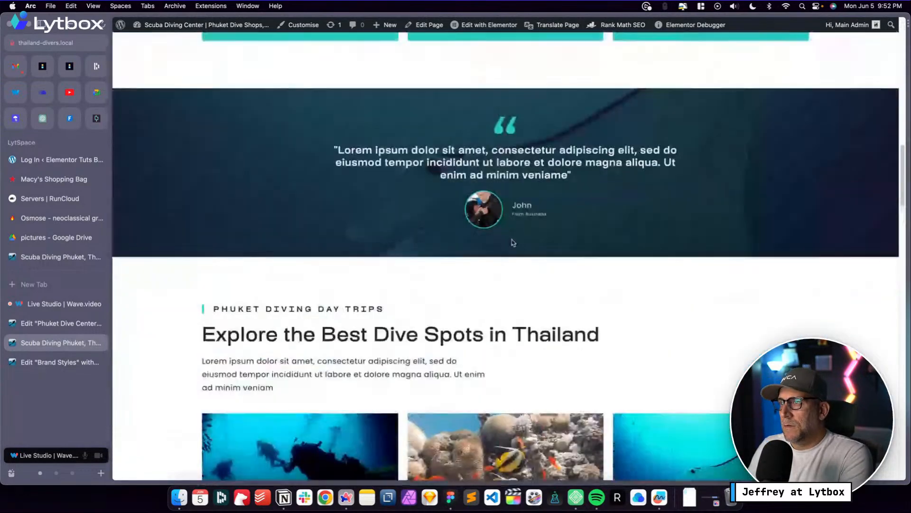
scroll(514, 242, down, 15)
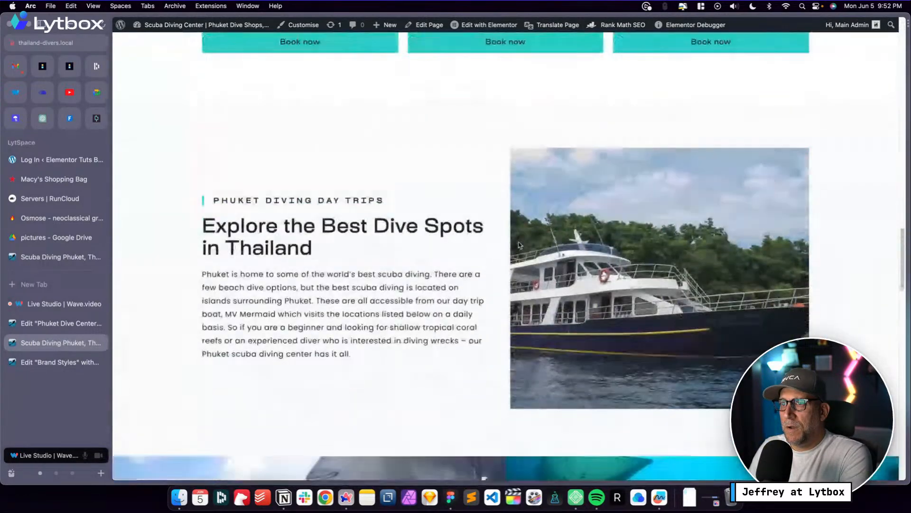
scroll(519, 245, down, 10)
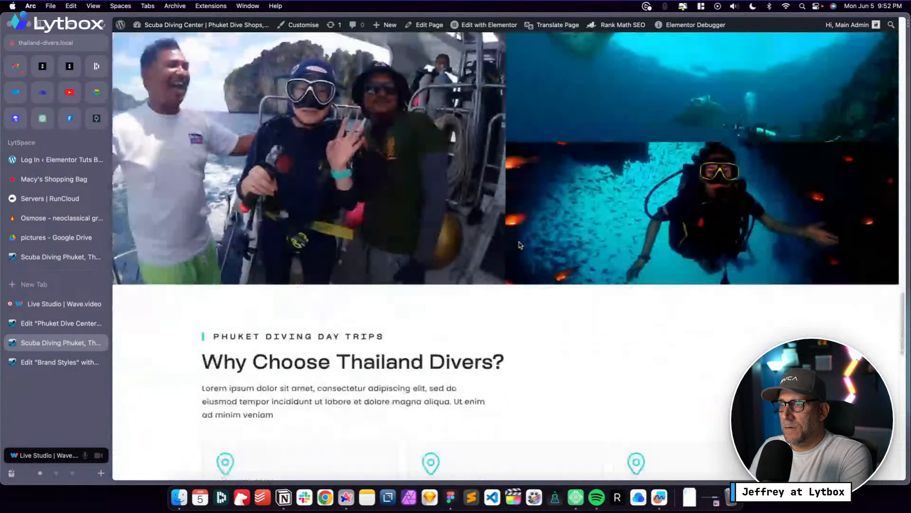
scroll(519, 245, down, 12)
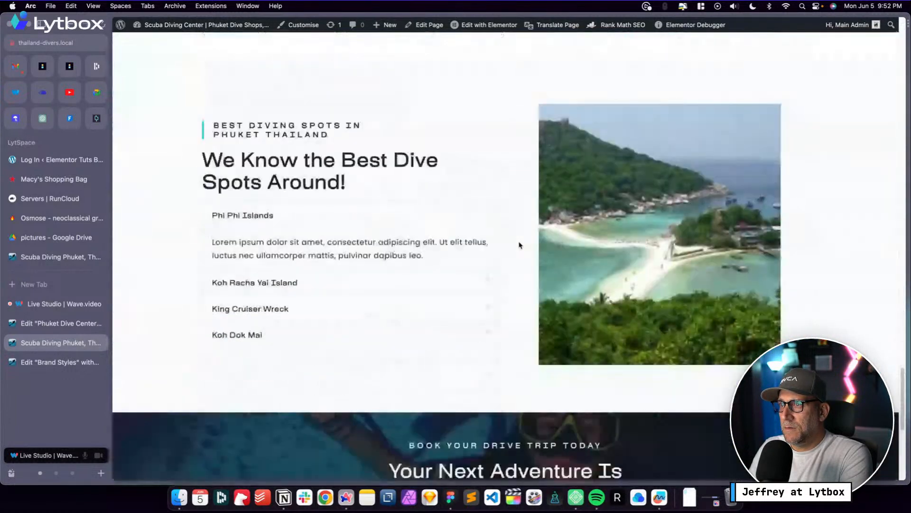
scroll(519, 245, down, 10)
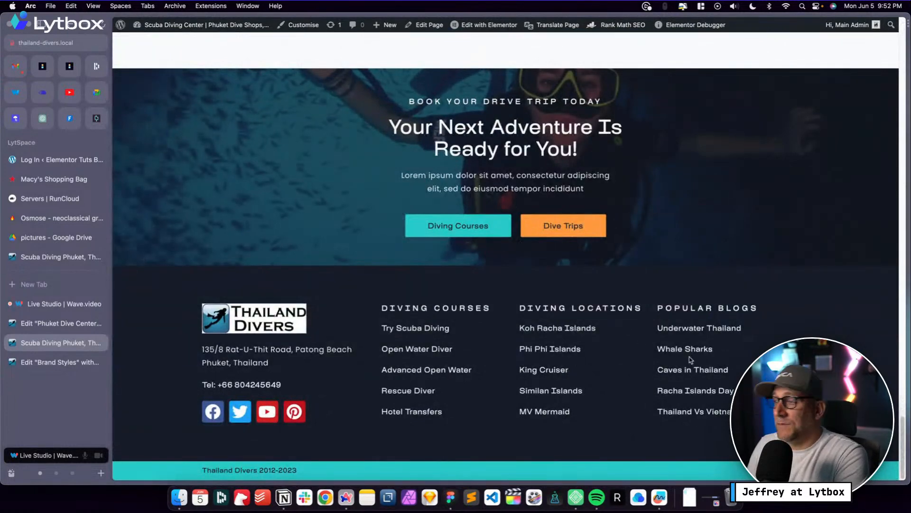
scroll(689, 360, up, 20)
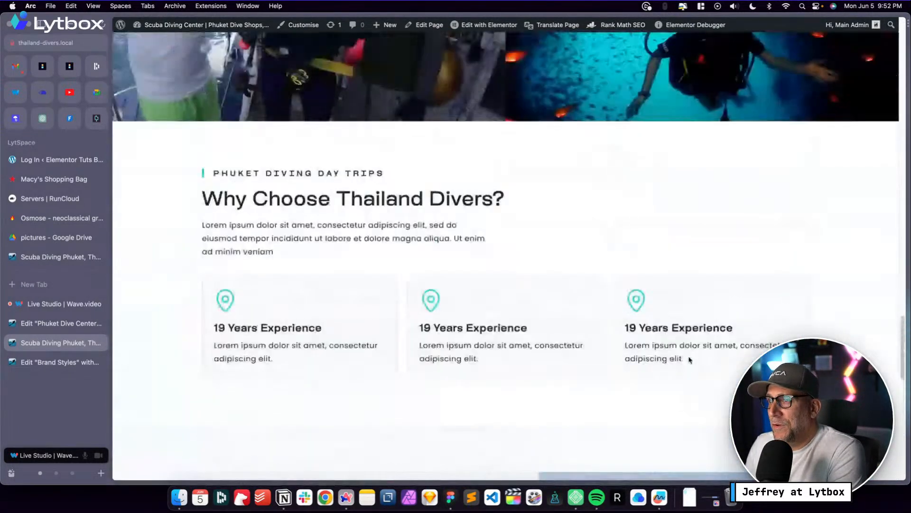
Compare the redesigned page preview with the existing Thailand Divers site, from its hero section through the frequently asked questions to the footer
scroll(686, 355, up, 15)
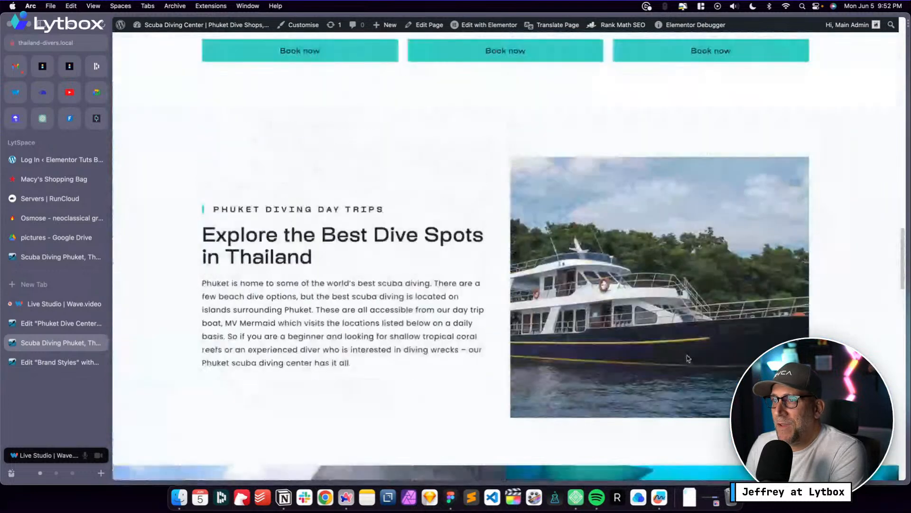
scroll(687, 358, up, 15)
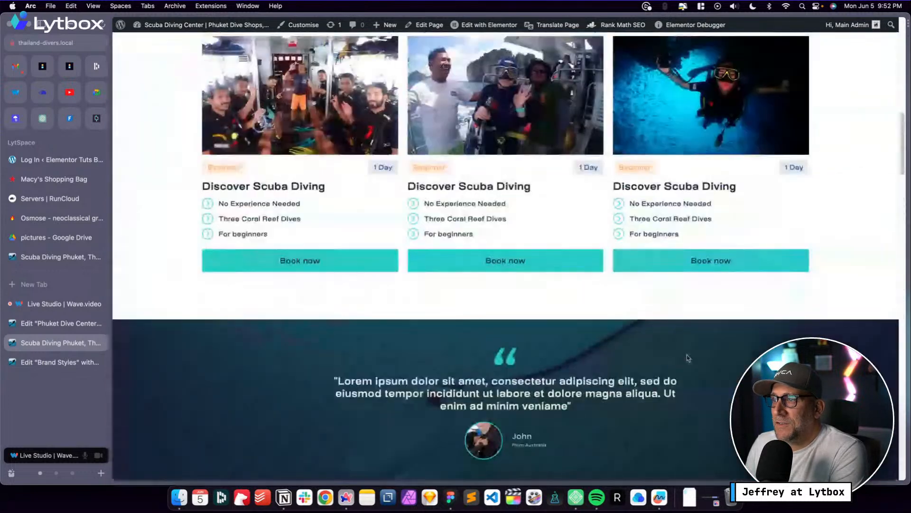
scroll(671, 363, up, 5)
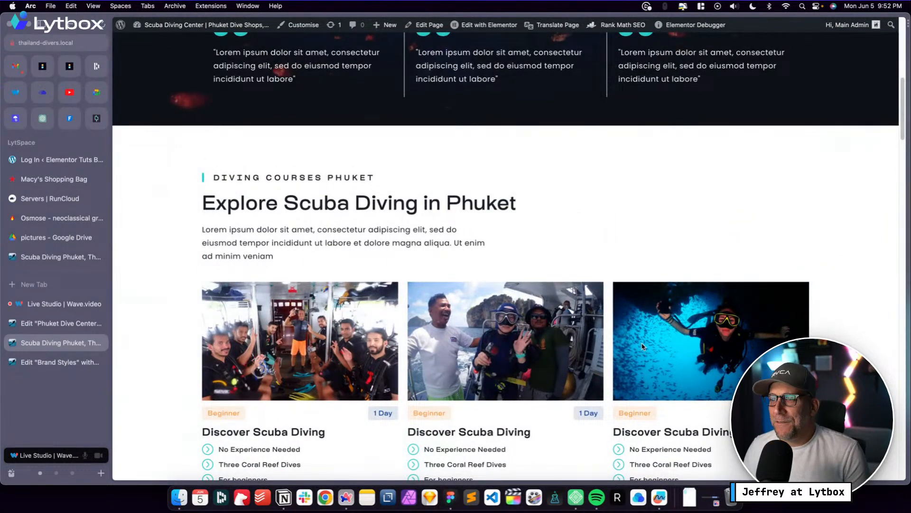
scroll(642, 347, up, 10)
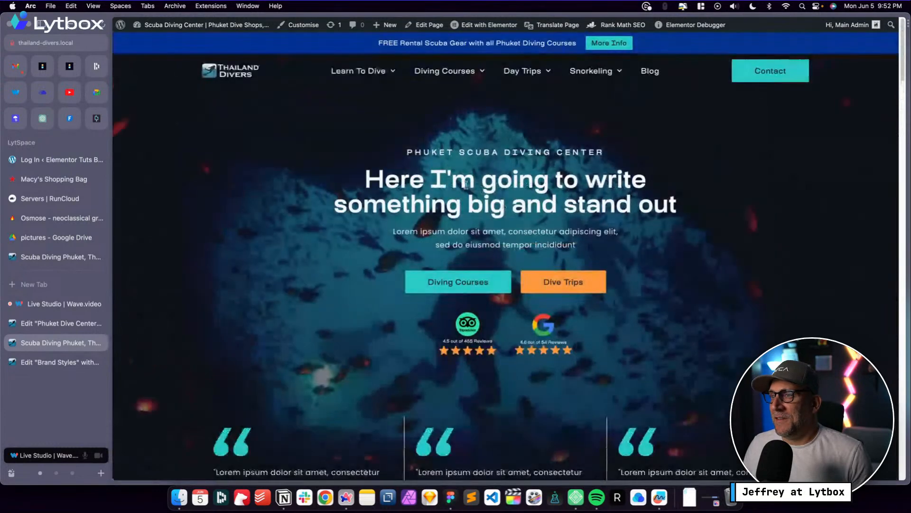
click(61, 257)
scroll(599, 294, up, 15)
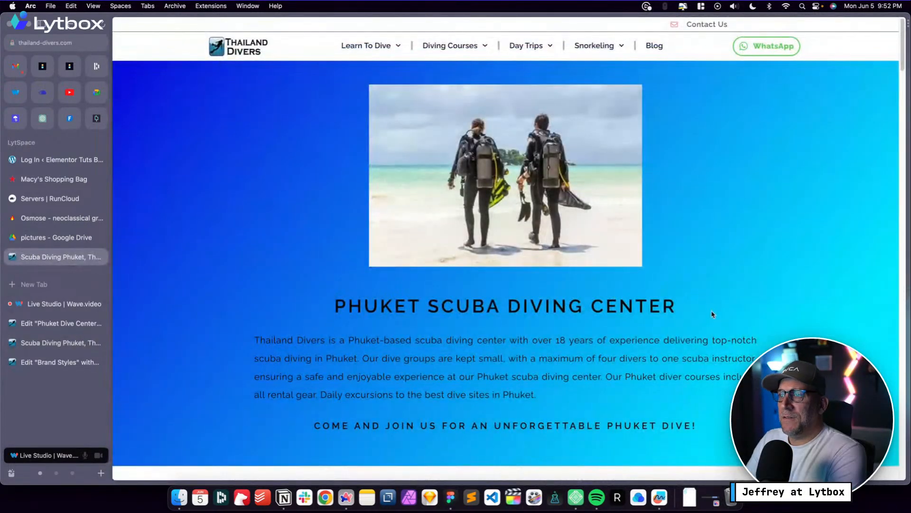
scroll(712, 314, down, 12)
scroll(716, 311, down, 10)
scroll(716, 311, down, 12)
scroll(717, 314, down, 14)
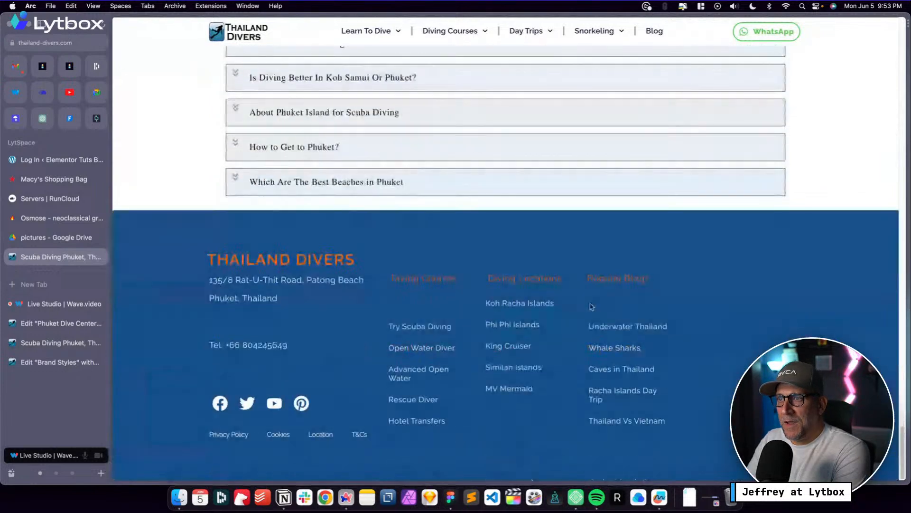
scroll(620, 313, up, 3)
click(368, 227)
click(368, 227)
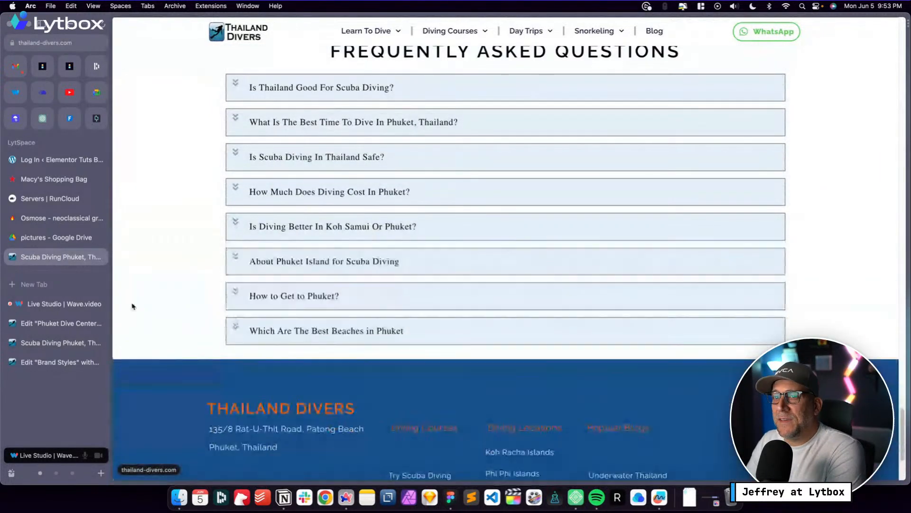
Check the page's closing section in the editor and review the preview's hero heading, diving course cards and testimonial band
click(61, 323)
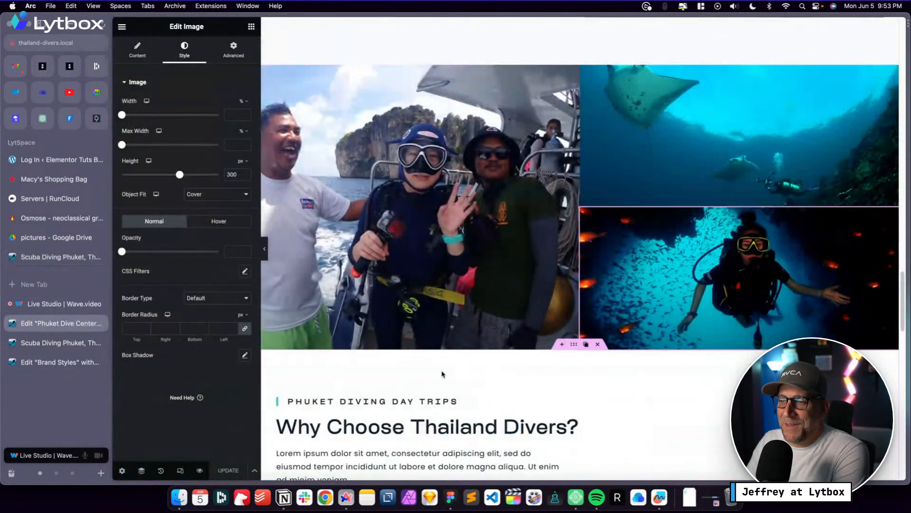
scroll(442, 374, down, 15)
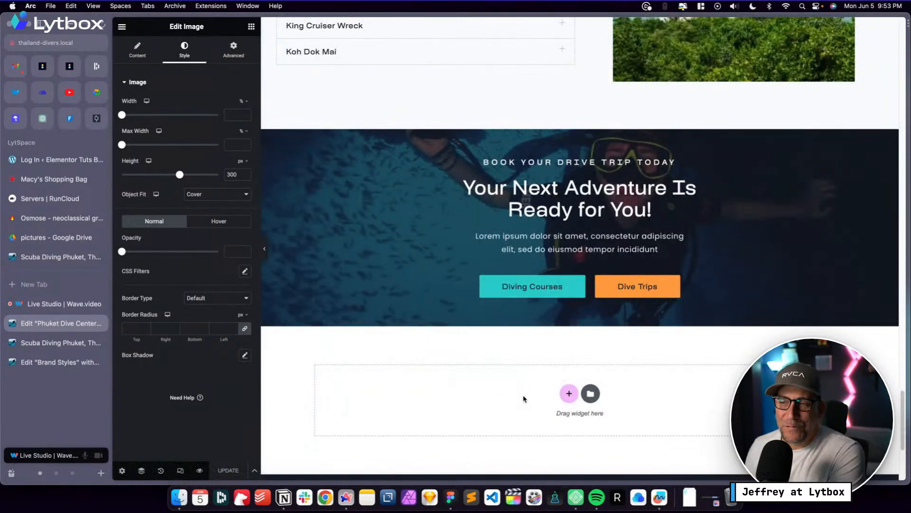
click(71, 342)
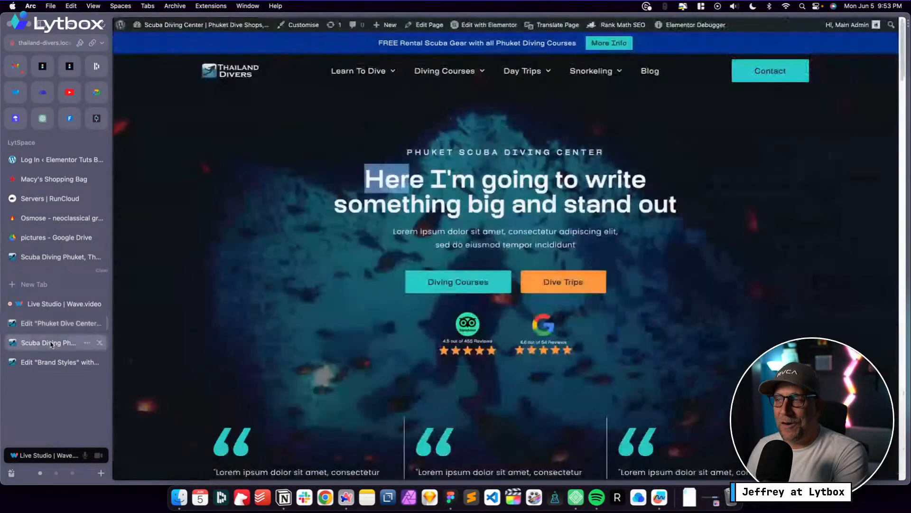
click(760, 315)
scroll(692, 325, down, 1)
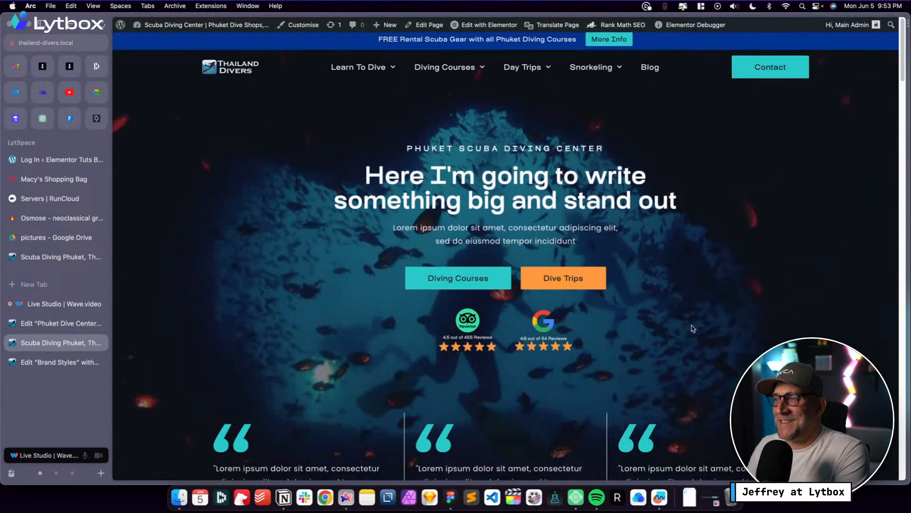
drag(363, 174, 638, 201)
click(692, 203)
click(384, 174)
click(638, 201)
scroll(659, 275, down, 3)
scroll(654, 282, down, 15)
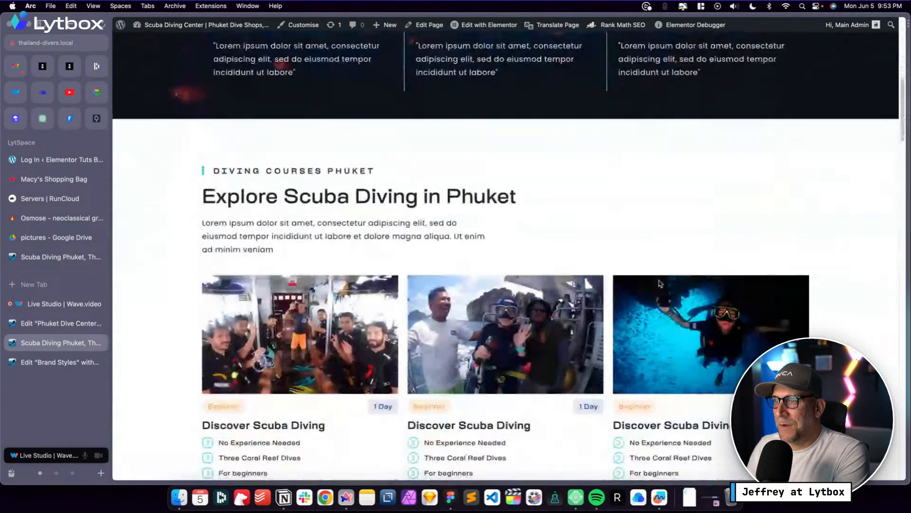
scroll(658, 305, up, 4)
scroll(657, 306, down, 5)
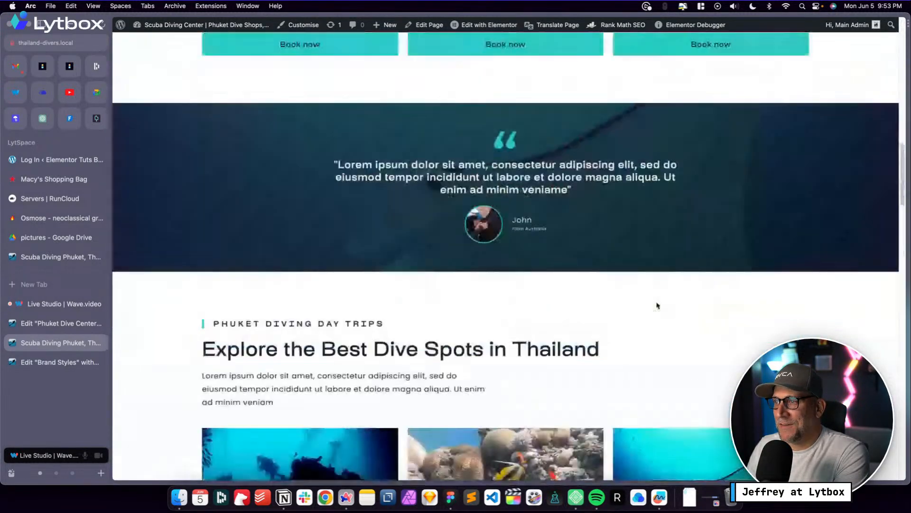
scroll(655, 305, up, 8)
scroll(655, 306, down, 5)
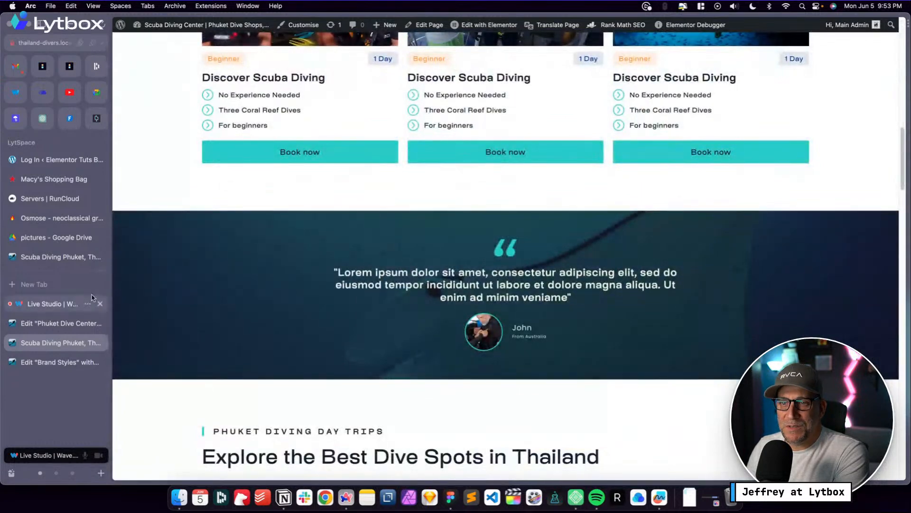
In the page editor's site settings, set the weight of the Title XL global font to 500 (Medium)
click(61, 323)
scroll(447, 331, up, 20)
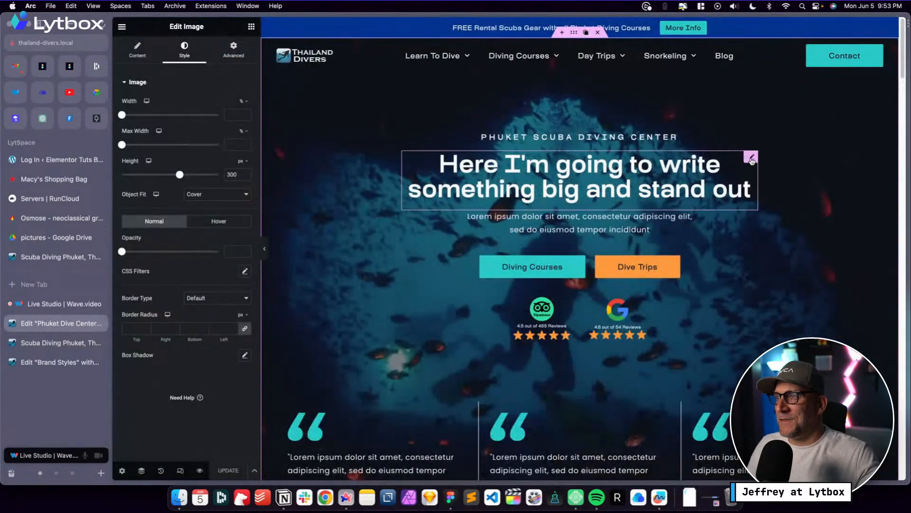
click(746, 164)
click(122, 26)
click(161, 72)
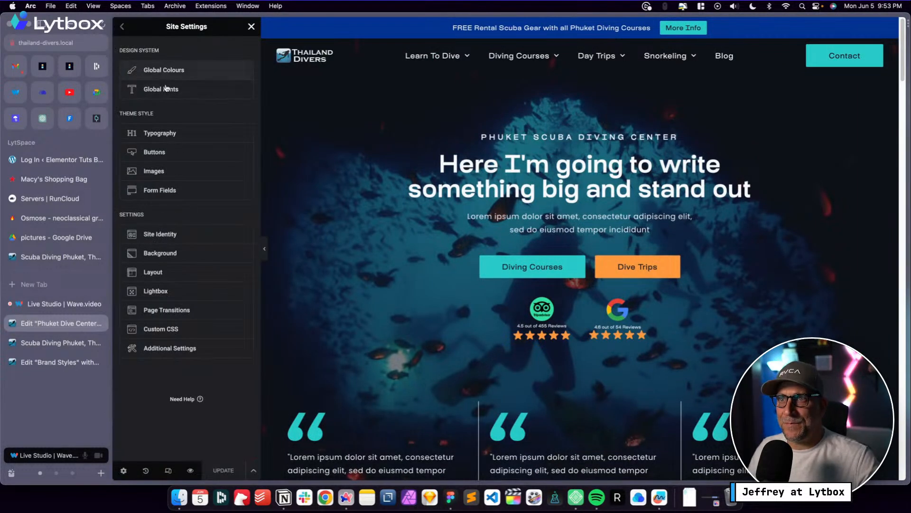
click(161, 89)
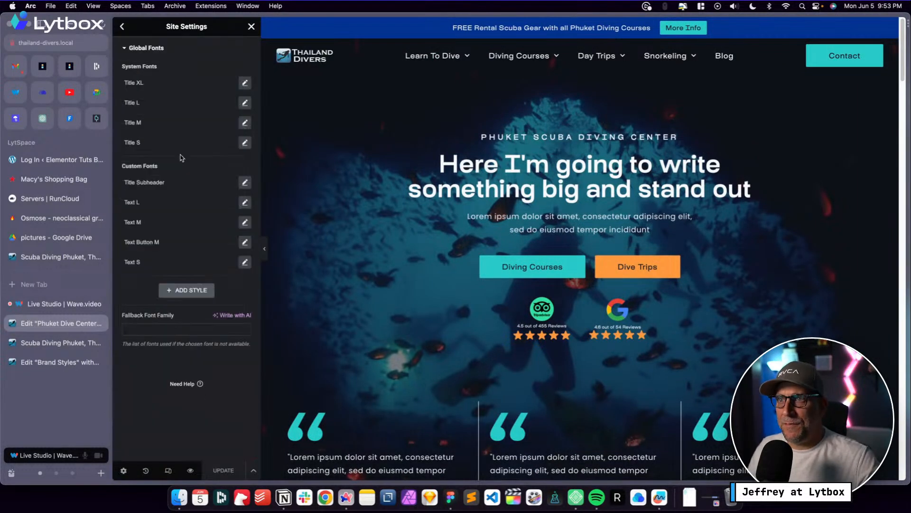
click(245, 83)
click(208, 176)
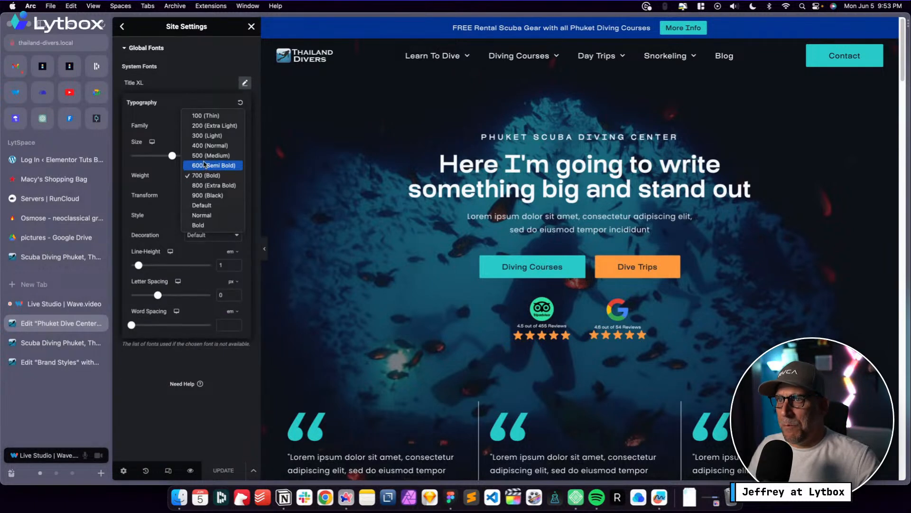
click(205, 155)
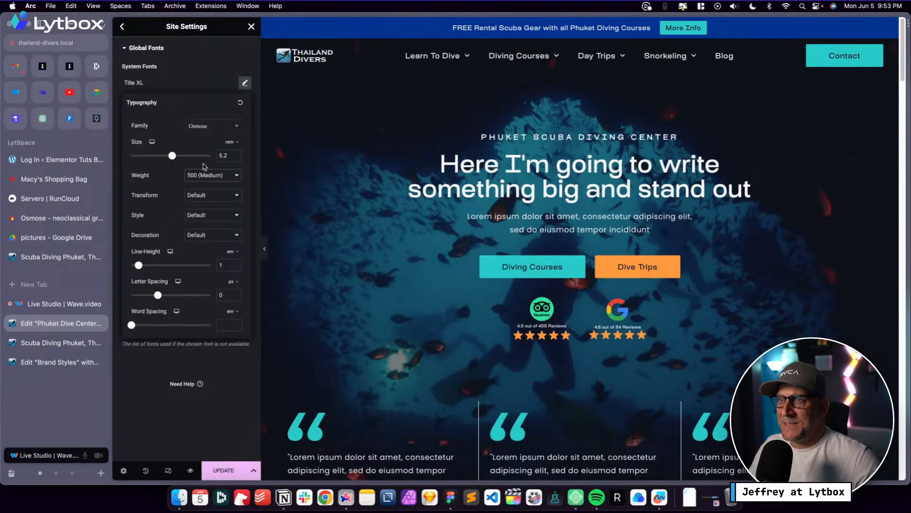
Try the 300 (Light) and 400 (Normal) weights on the Title XL font and return it to 500 (Medium)
click(203, 176)
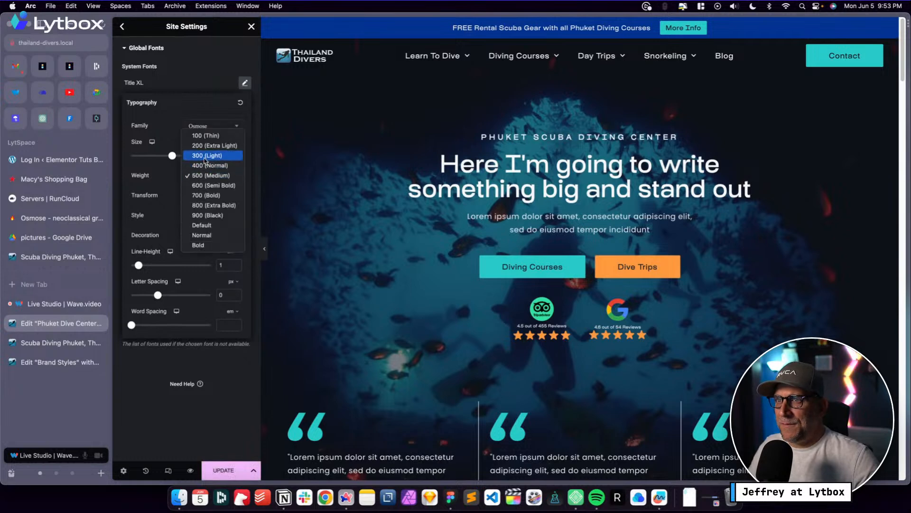
click(205, 156)
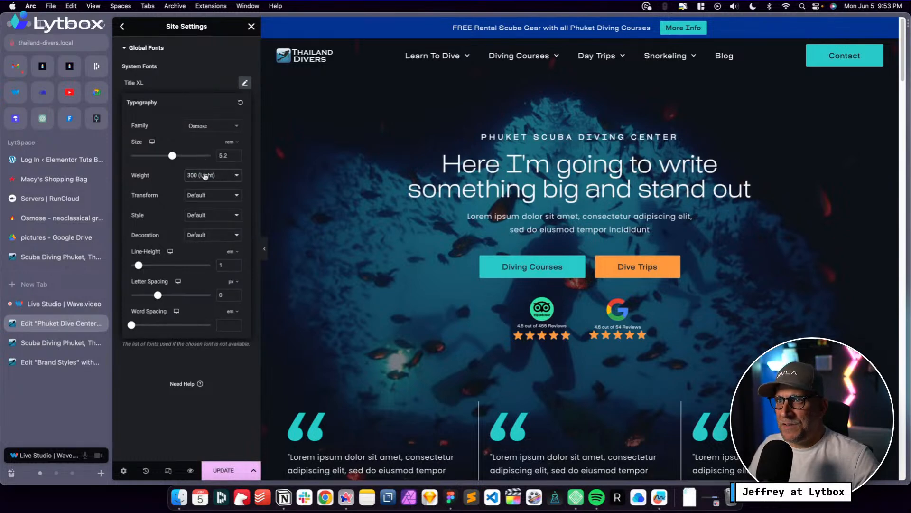
click(205, 176)
click(204, 186)
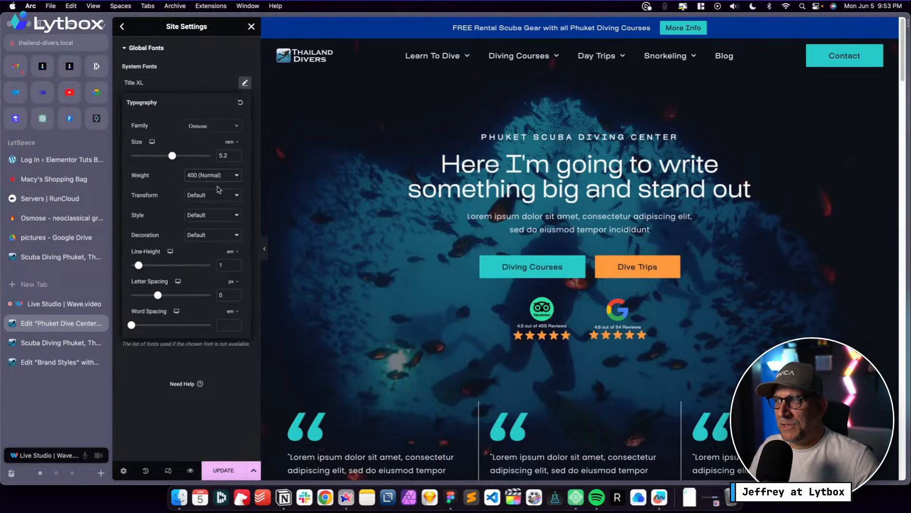
click(198, 176)
click(200, 185)
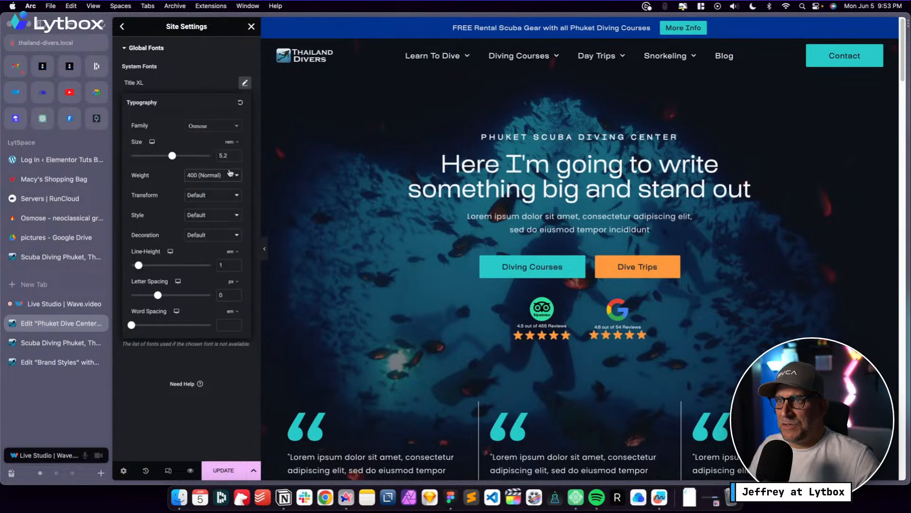
Try a Title XL font size of 7.2 rem, settle on 6.8 rem, and save and close the site settings
double_click(226, 155)
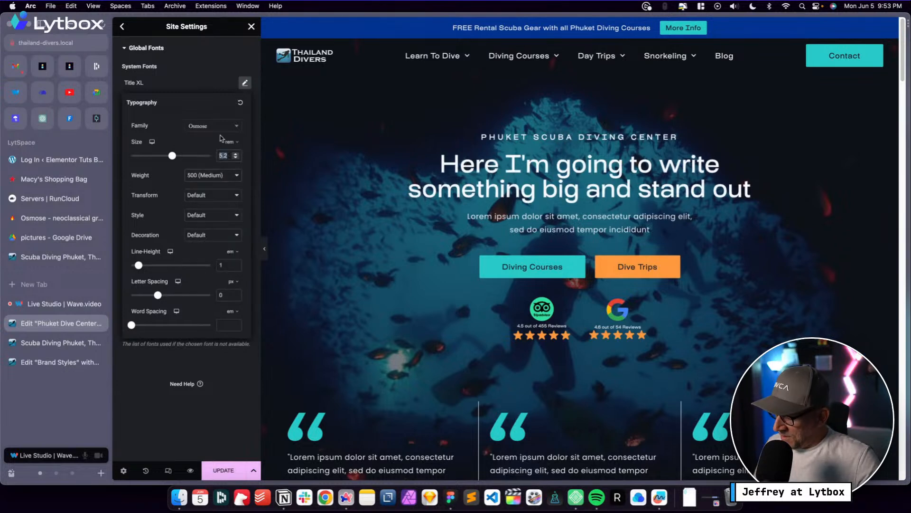
text(7.2)
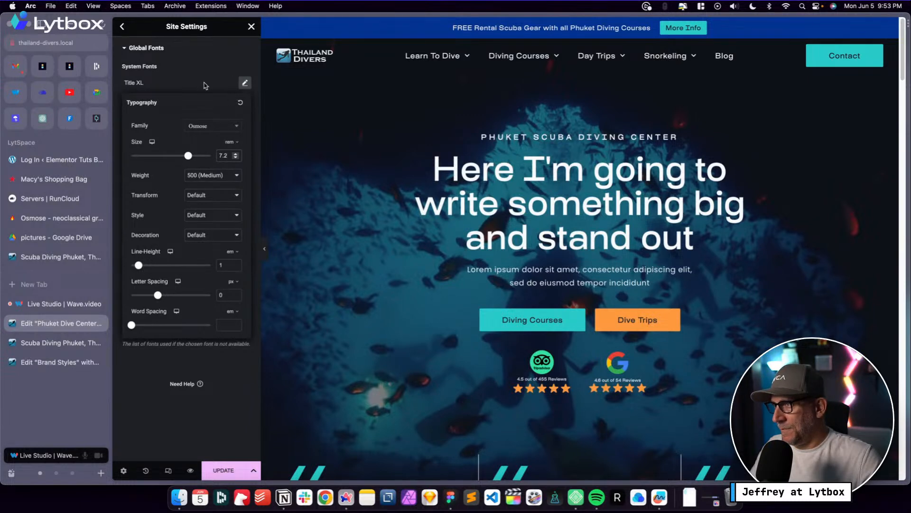
drag(226, 157, 212, 150)
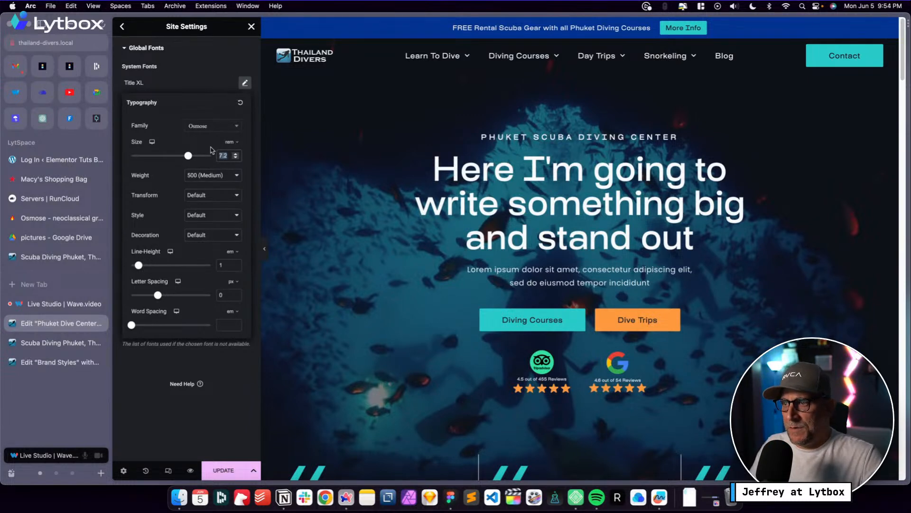
text(6.8)
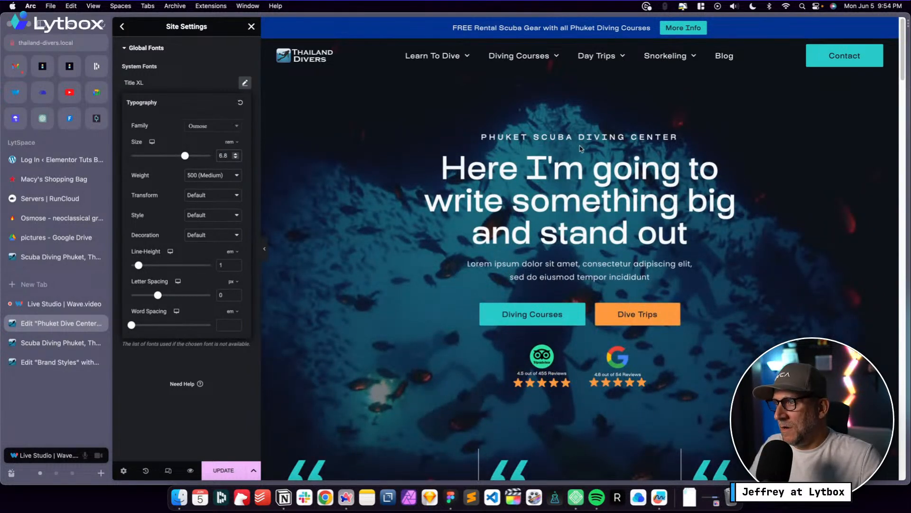
click(221, 468)
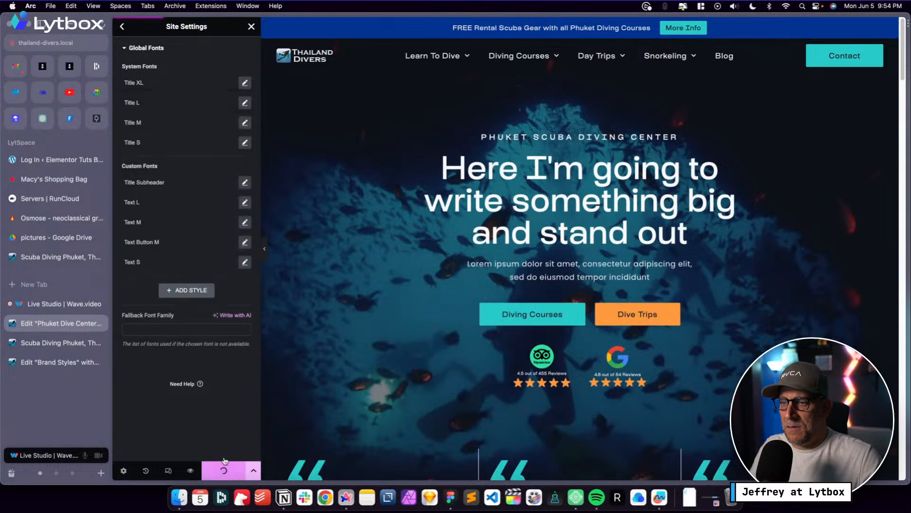
click(251, 27)
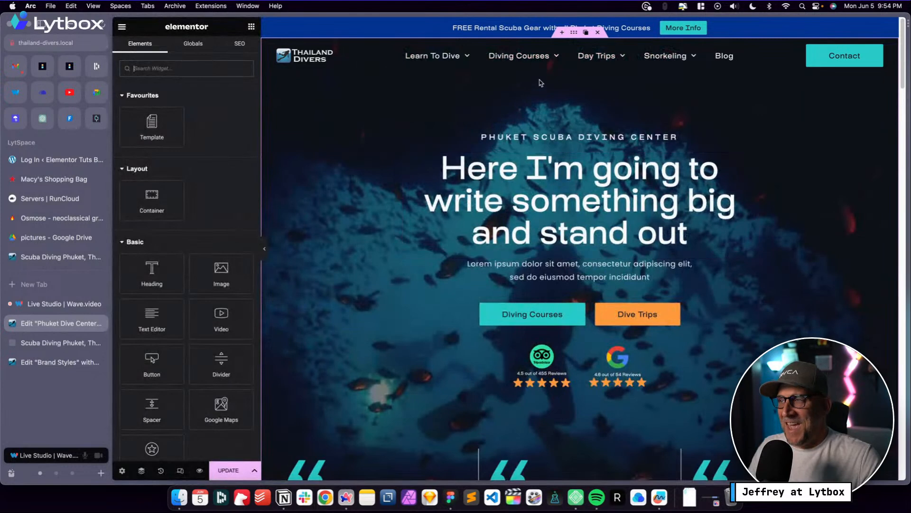
Set the top padding of the hero section's container to 24 rem
right_click(533, 91)
click(560, 98)
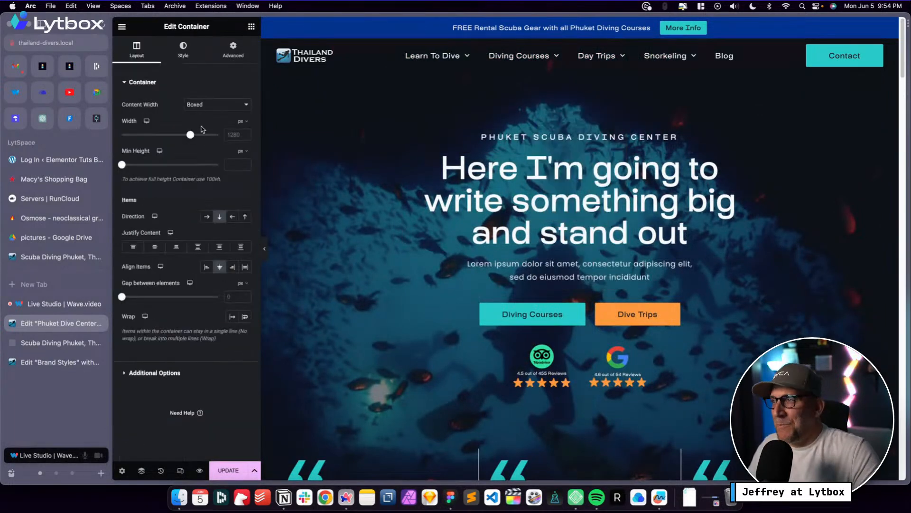
click(194, 58)
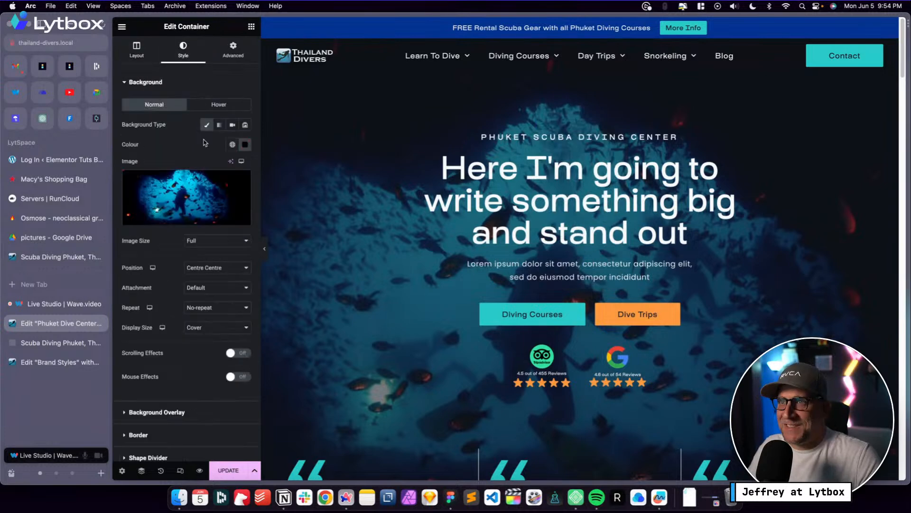
click(234, 54)
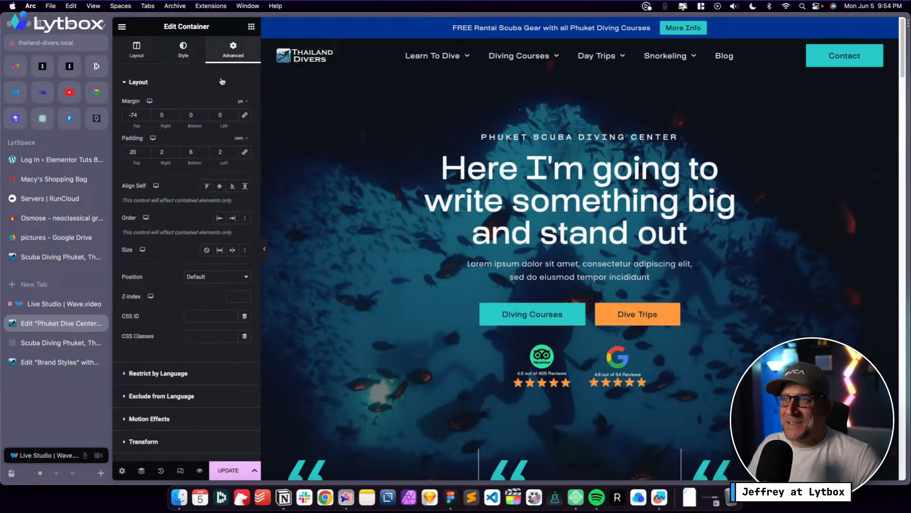
click(146, 150)
click(146, 151)
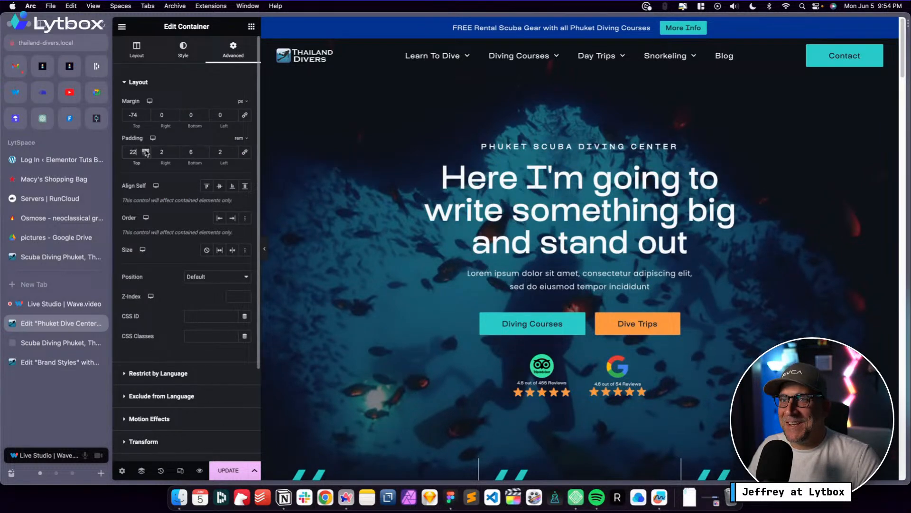
click(146, 151)
click(146, 151)
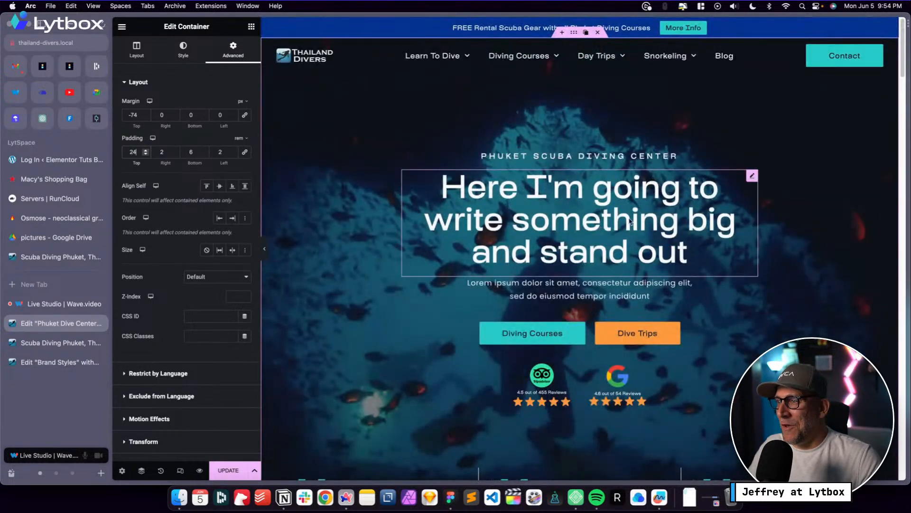
mouse_move(673, 158)
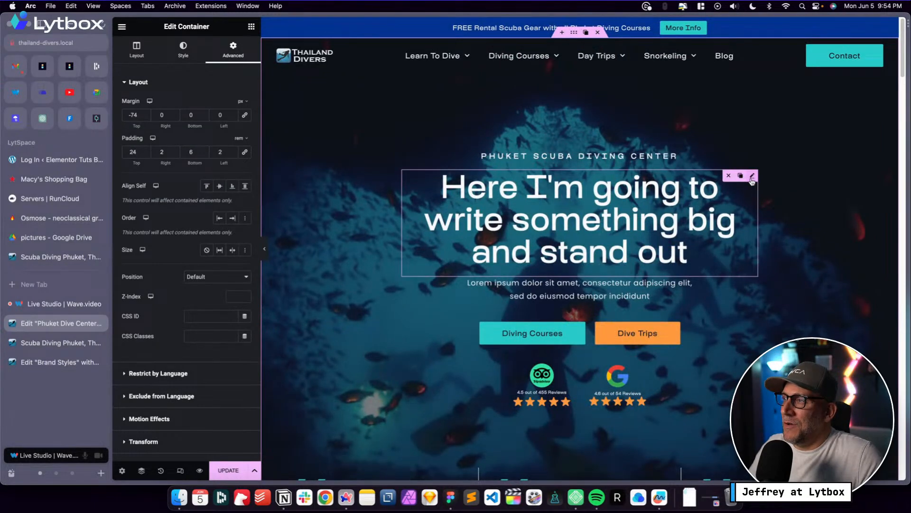
Open the AI text writer for the hero heading's title and approve the Elementor AI terms to get started
click(752, 178)
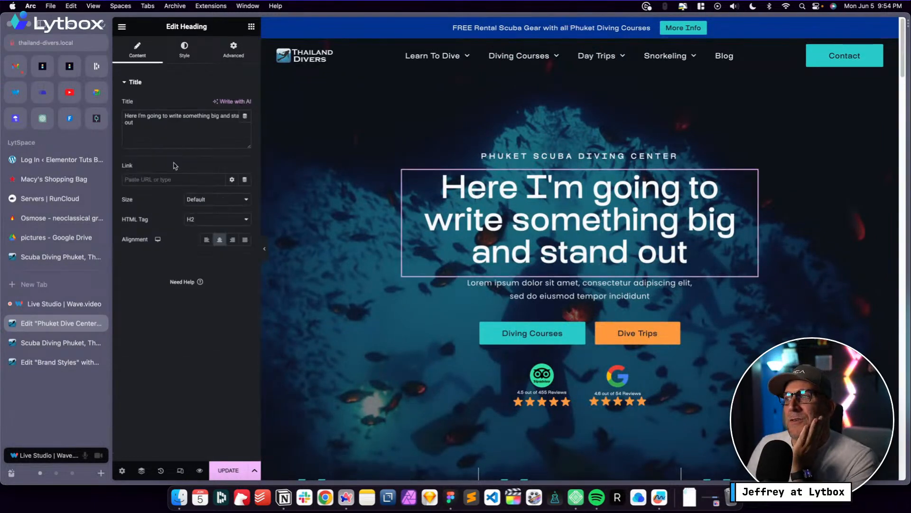
click(232, 101)
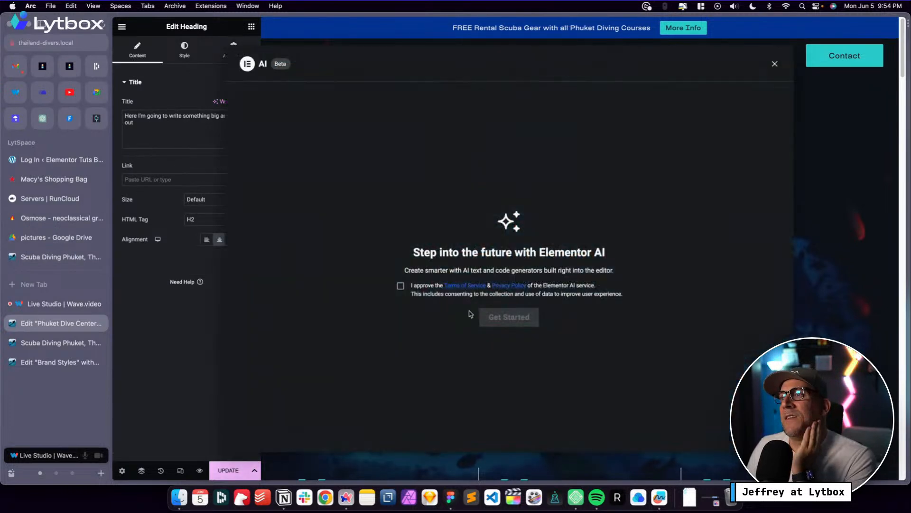
click(400, 285)
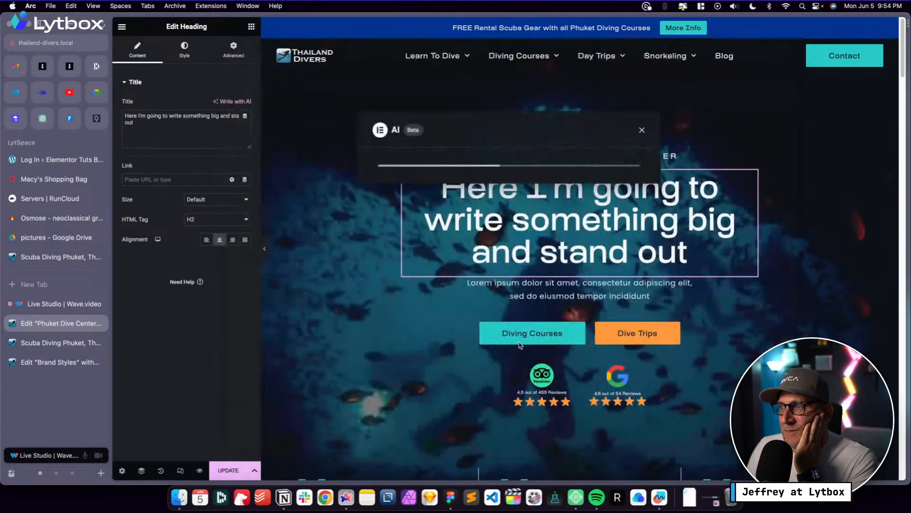
Replace the AI writer's text with "Write a fun and catchy title for the banner of a dive company's website" and use it as the title
drag(541, 170, 375, 167)
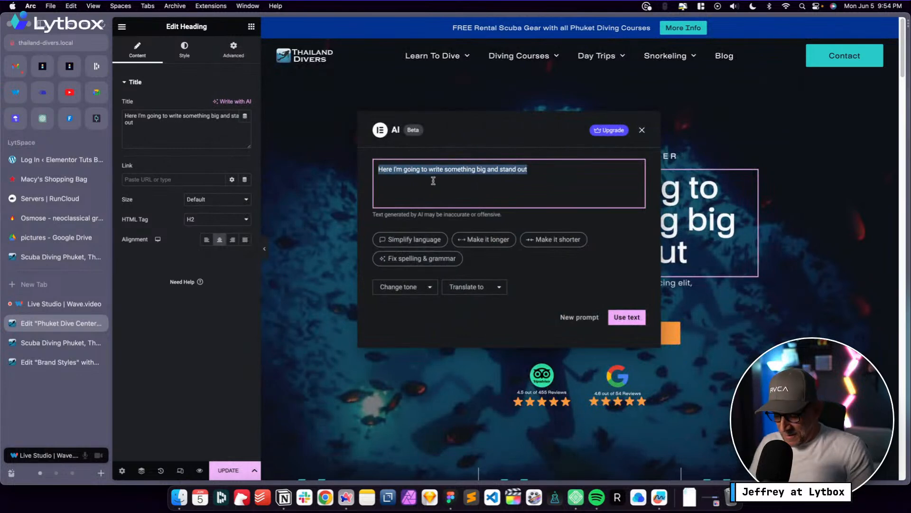
text(W)
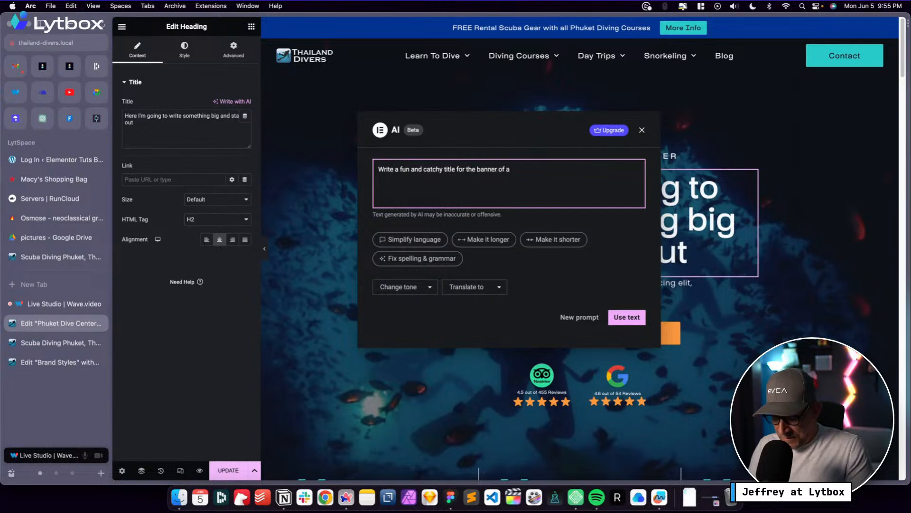
text(ompany's website)
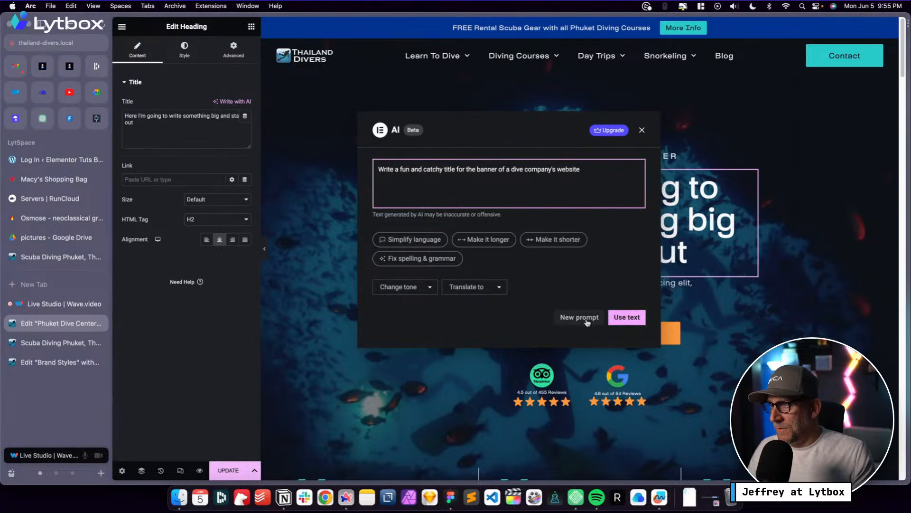
click(626, 317)
click(239, 101)
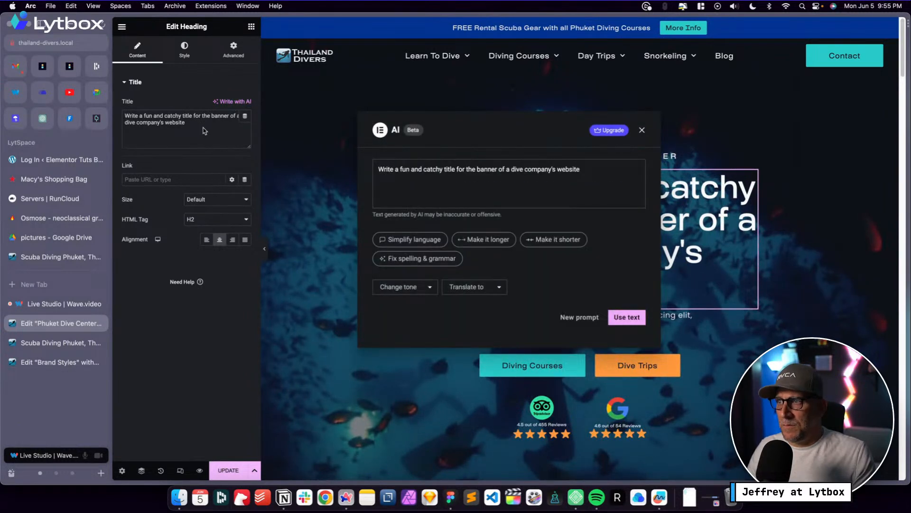
click(141, 118)
click(222, 94)
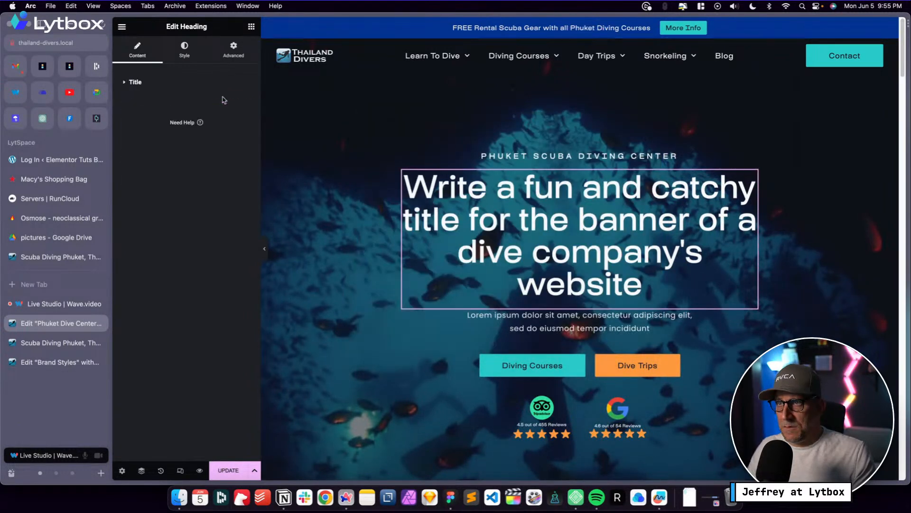
click(144, 91)
click(234, 101)
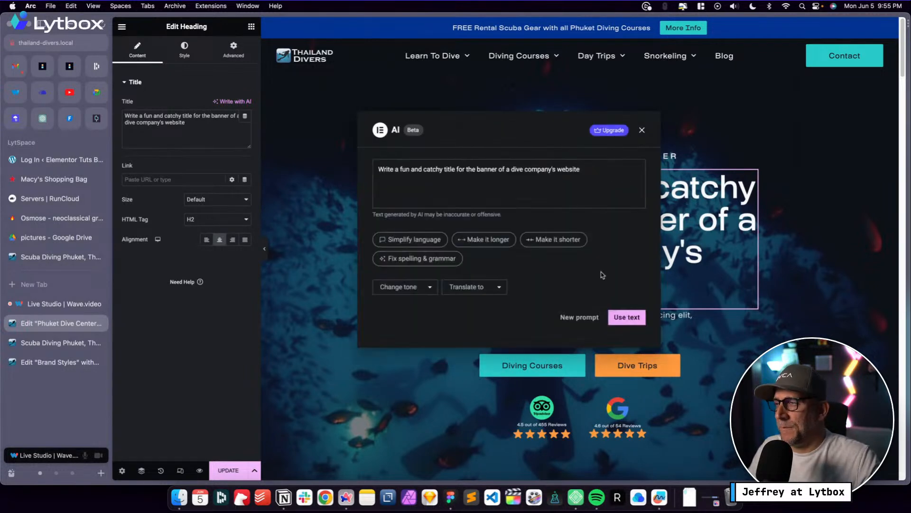
click(593, 317)
key(Escape)
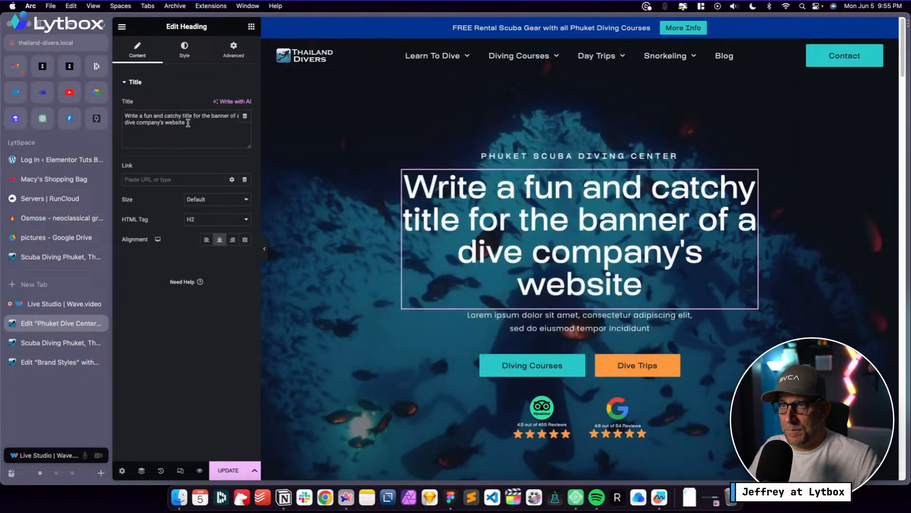
Copy the title text into a new AI prompt, generate a title from it, and try simplifying the language before leaving the AI writer
drag(187, 124, 131, 110)
key(super+c)
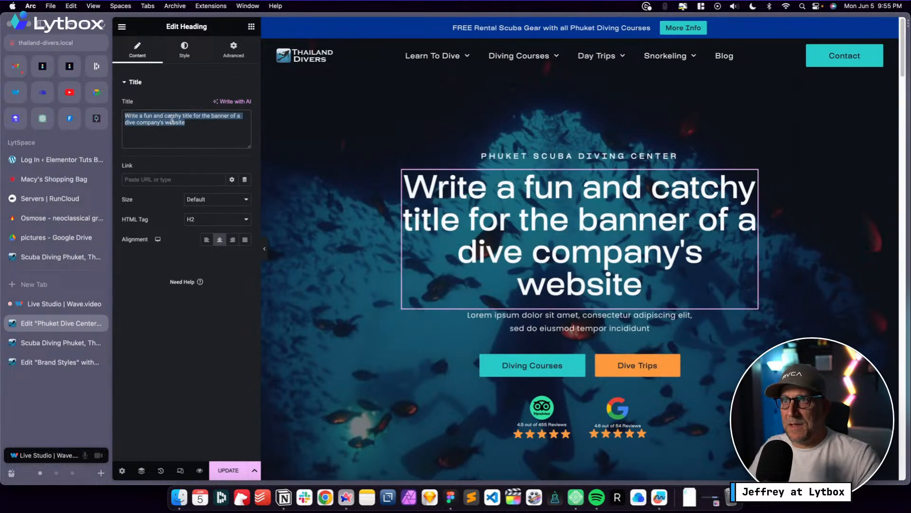
click(233, 101)
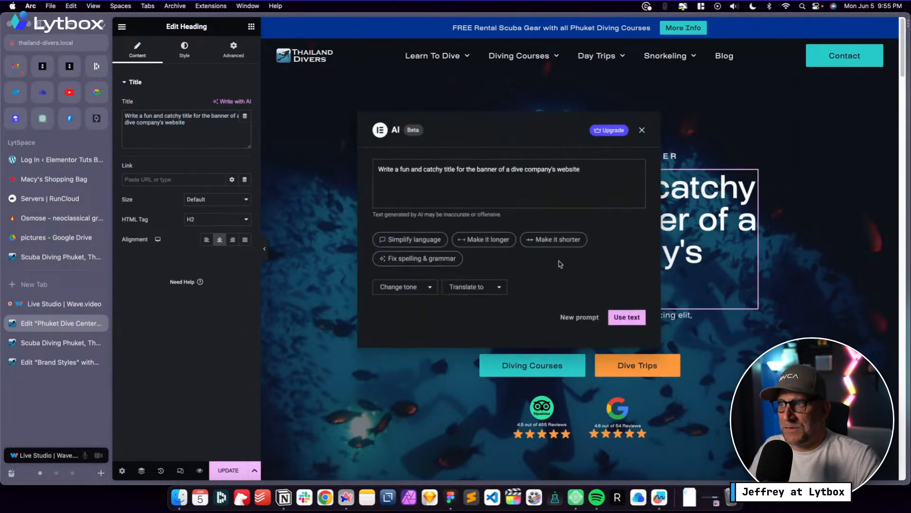
click(577, 316)
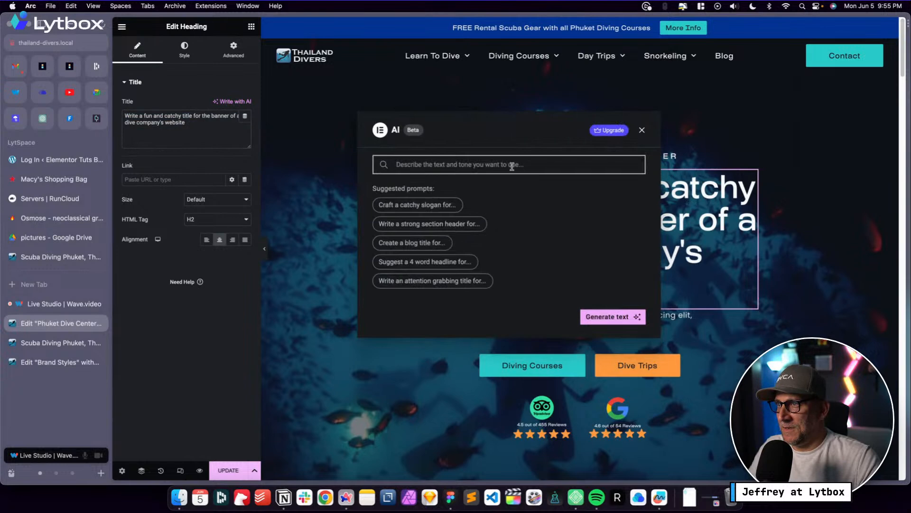
key(super+v)
click(588, 206)
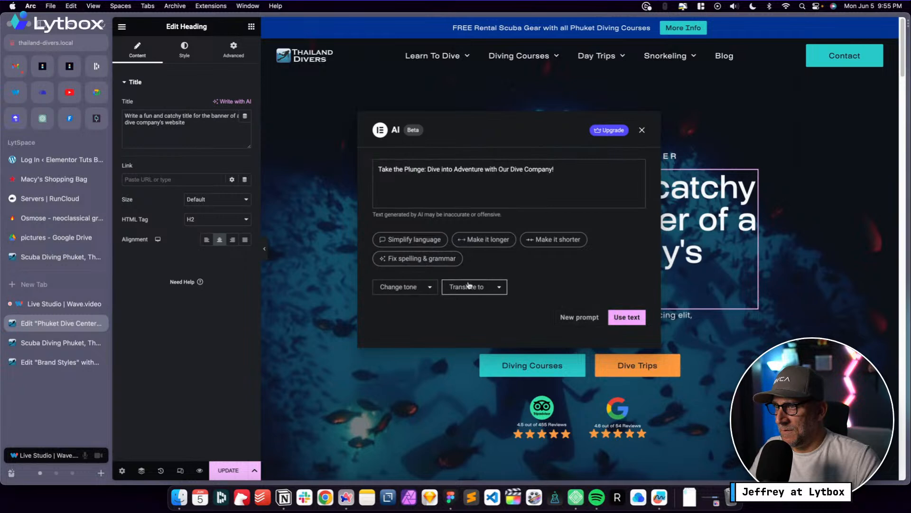
click(427, 243)
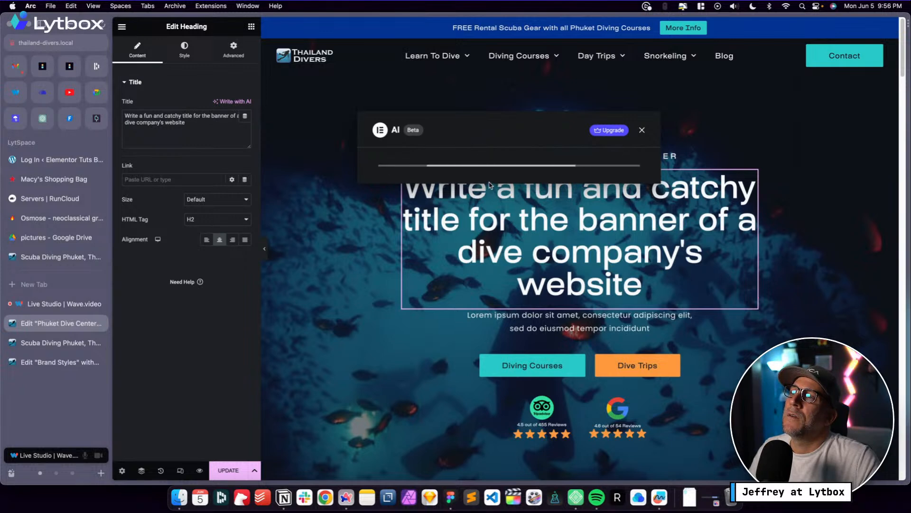
click(192, 121)
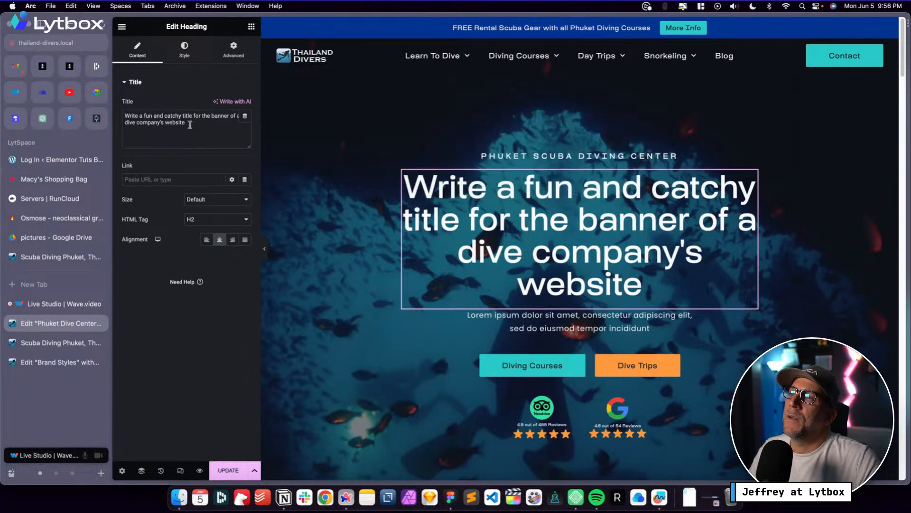
Replace the heading's title with AI text generated from the prompt "Write a fun and catchy title for the banner of a dive company's website"
drag(189, 124, 120, 107)
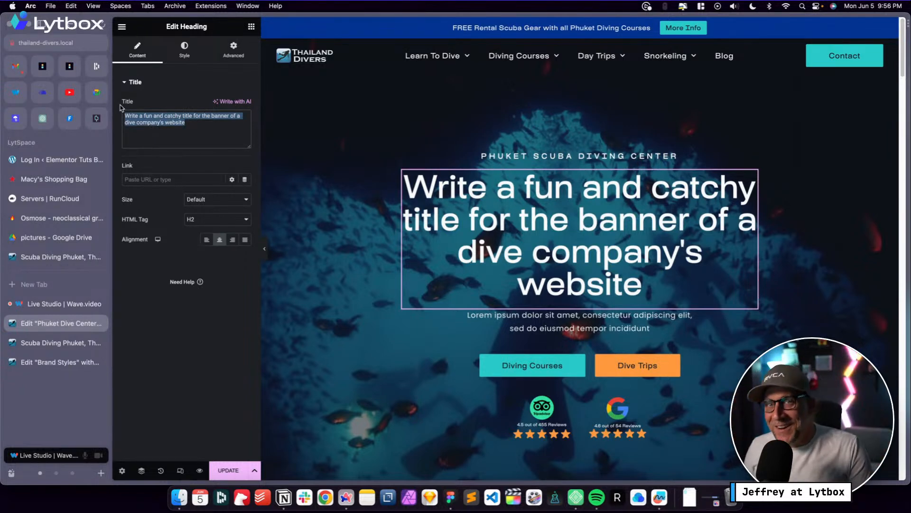
key(BackSpace)
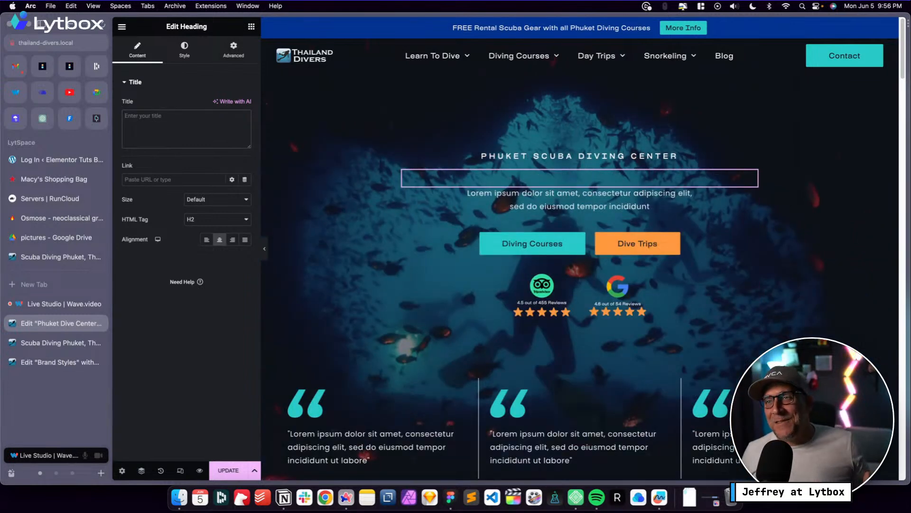
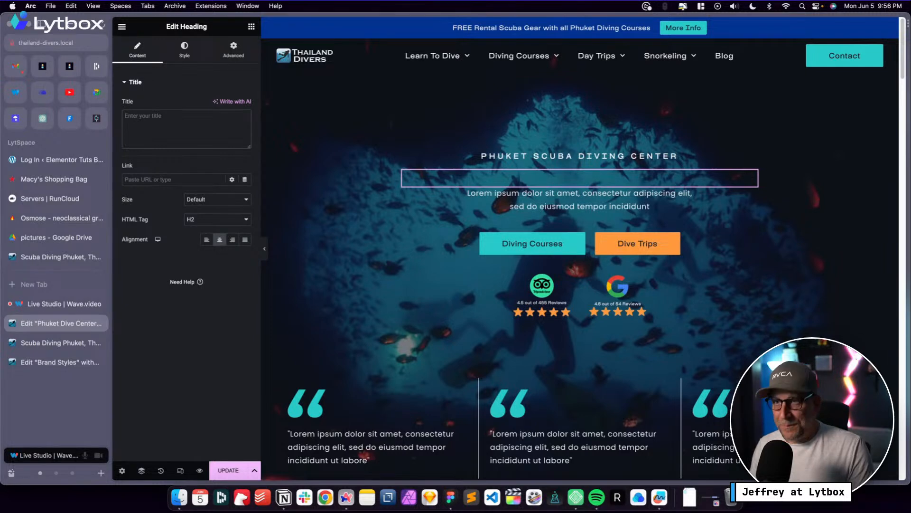
click(241, 102)
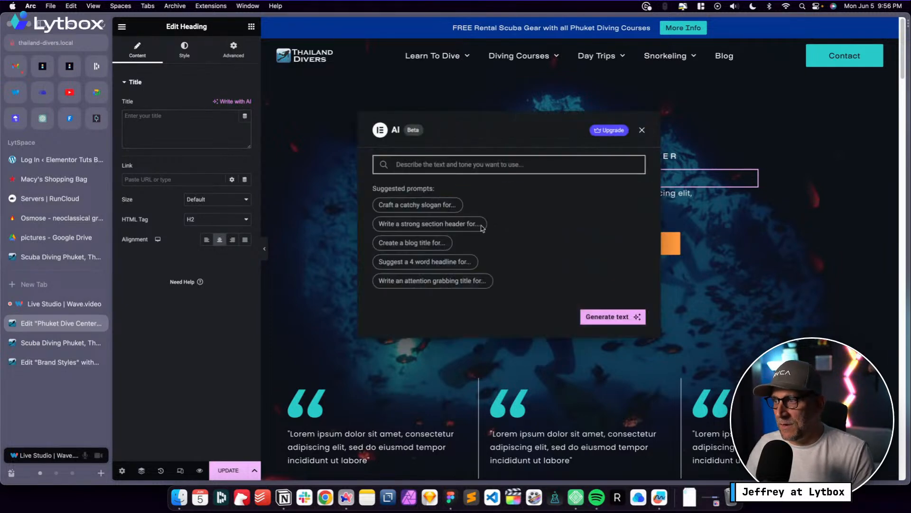
click(581, 318)
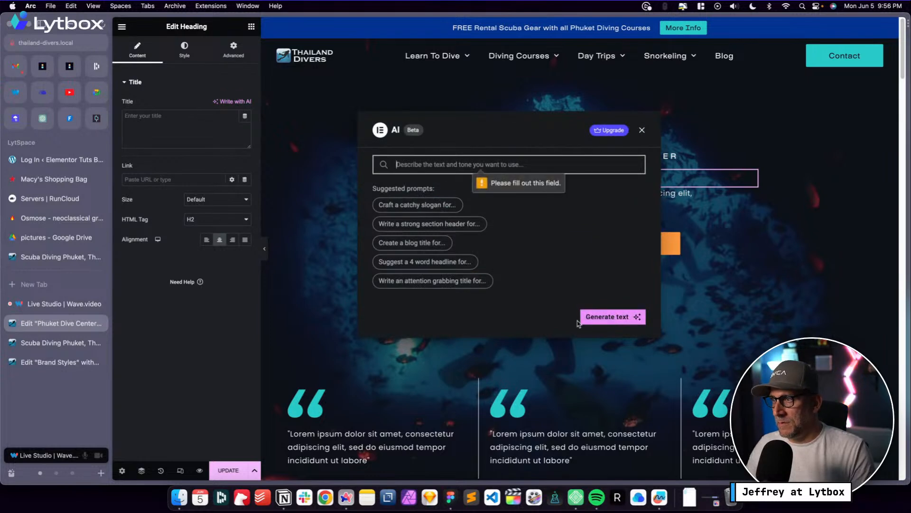
text(Write a fun and catchy title for the business of a dive company's website)
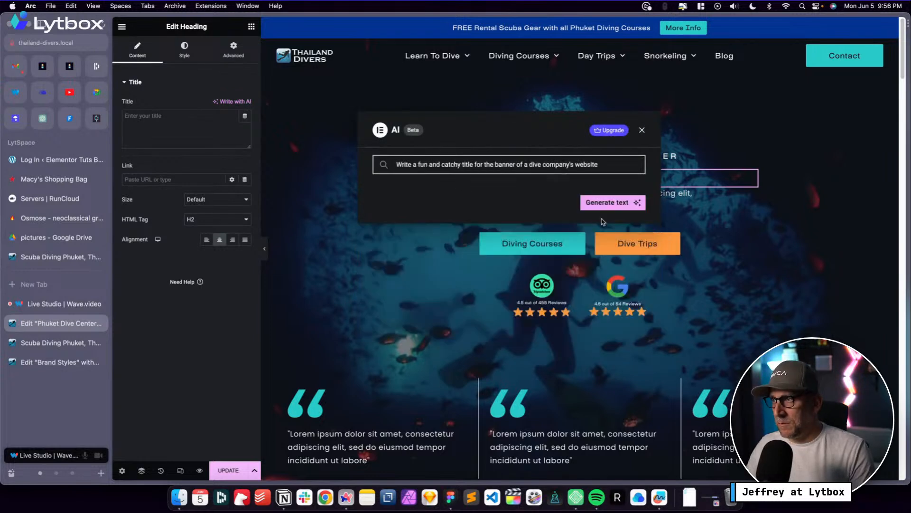
key(Return)
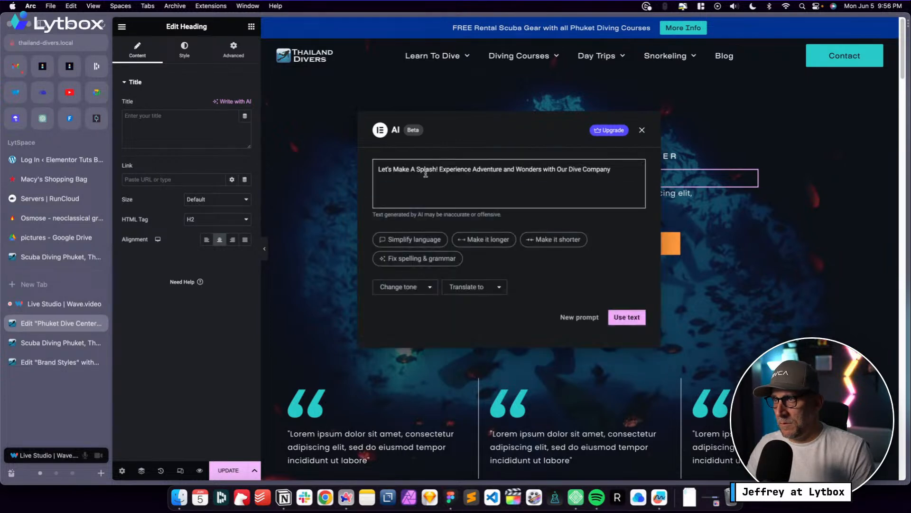
click(629, 318)
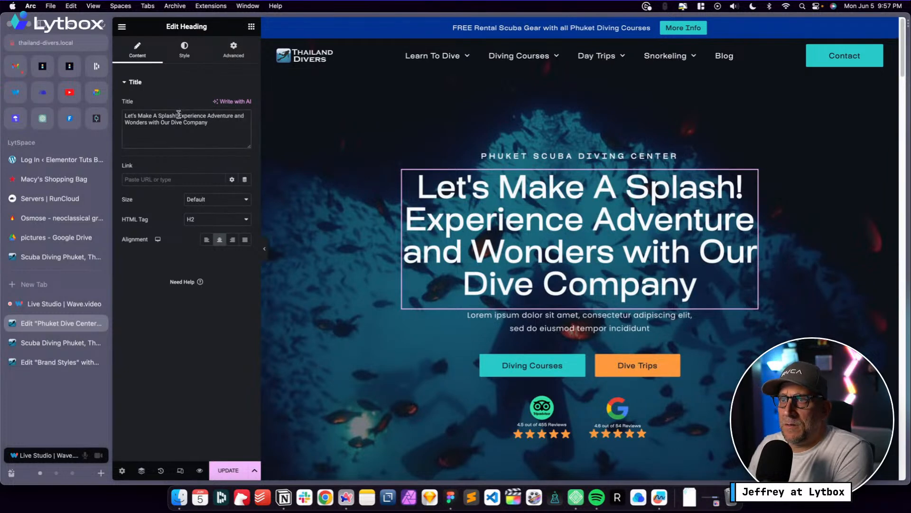
Remove "Let's Make A Splash!" from the hero title, leaving "Experience Adventure and Wonders with Our Dive Company", and review the hero section
drag(178, 114, 123, 110)
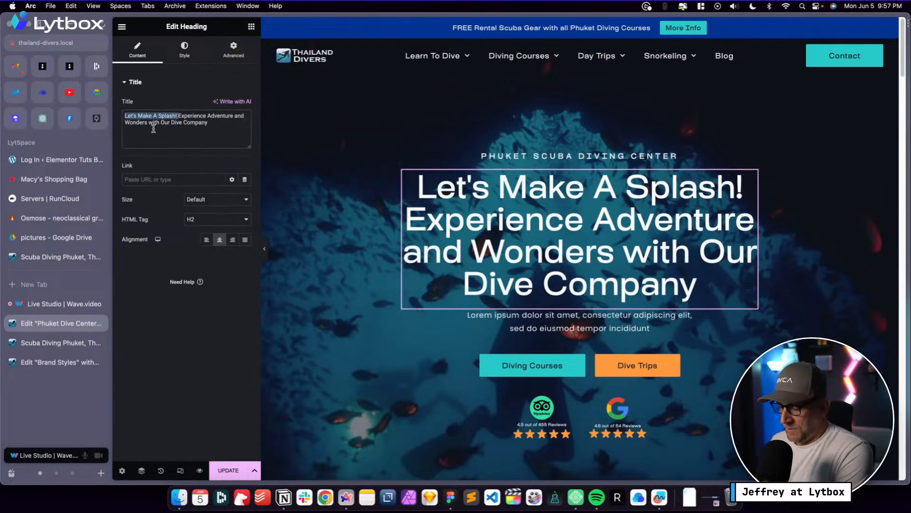
key(BackSpace)
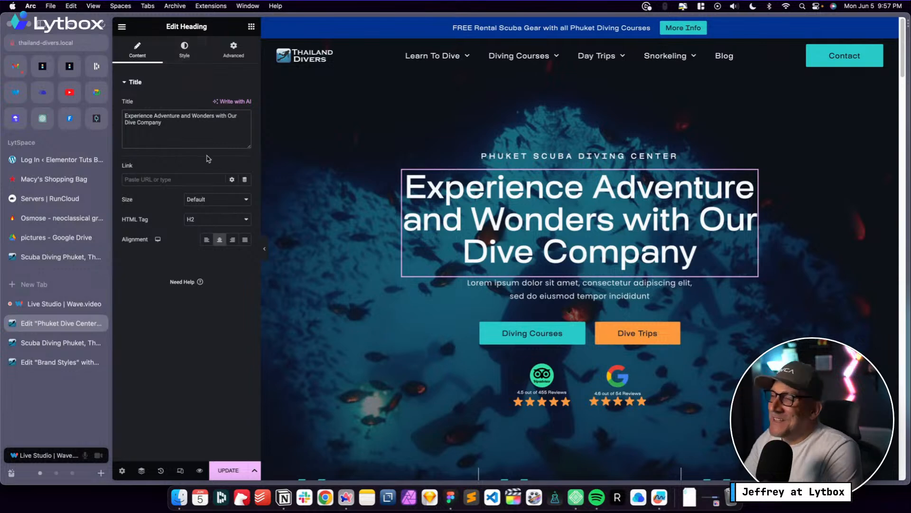
scroll(464, 334, down, 5)
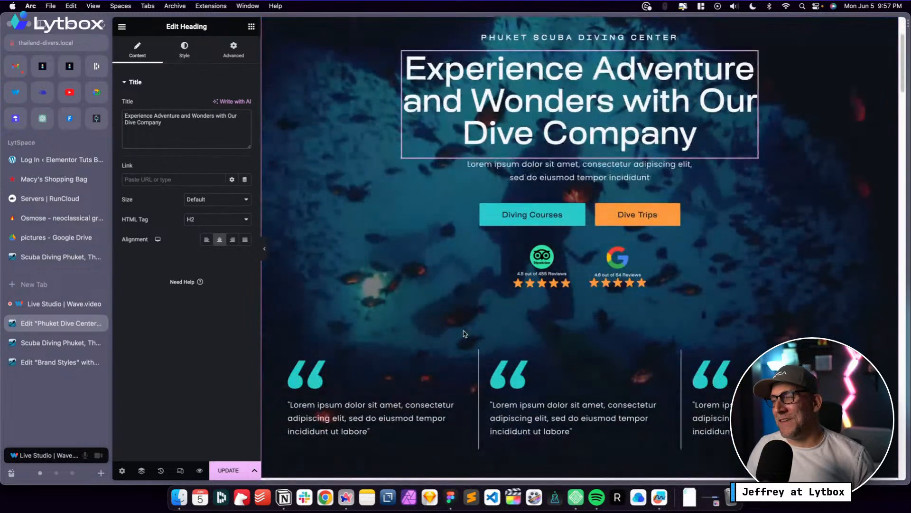
scroll(475, 261, up, 5)
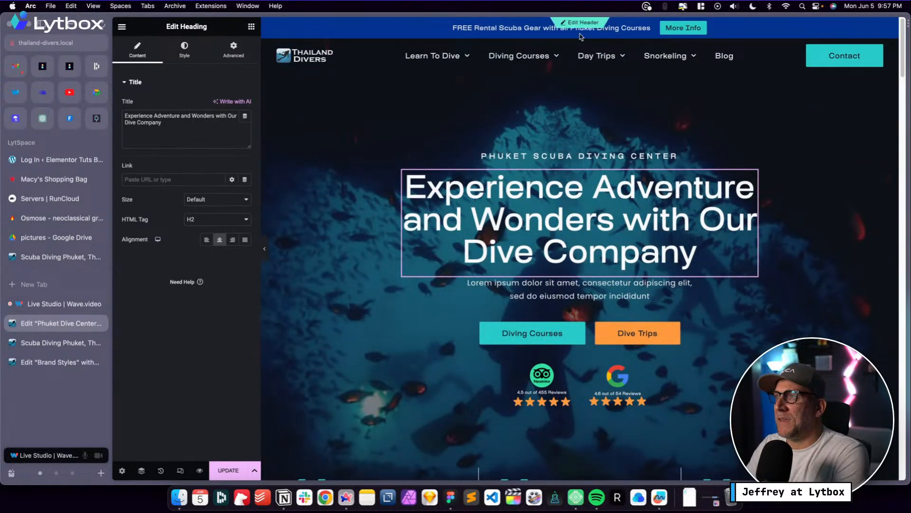
Replace the hero container's background image with d5.jpg from the New Images folder of the media library
right_click(580, 35)
click(591, 44)
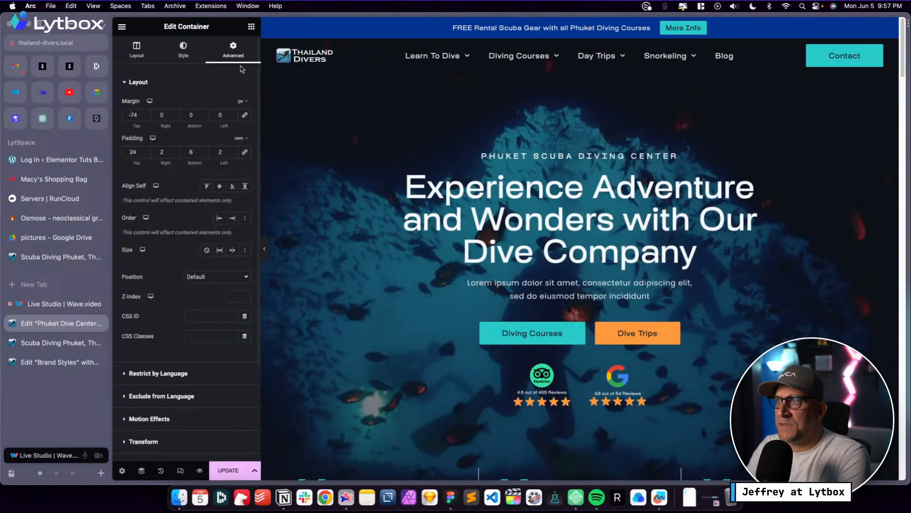
click(184, 47)
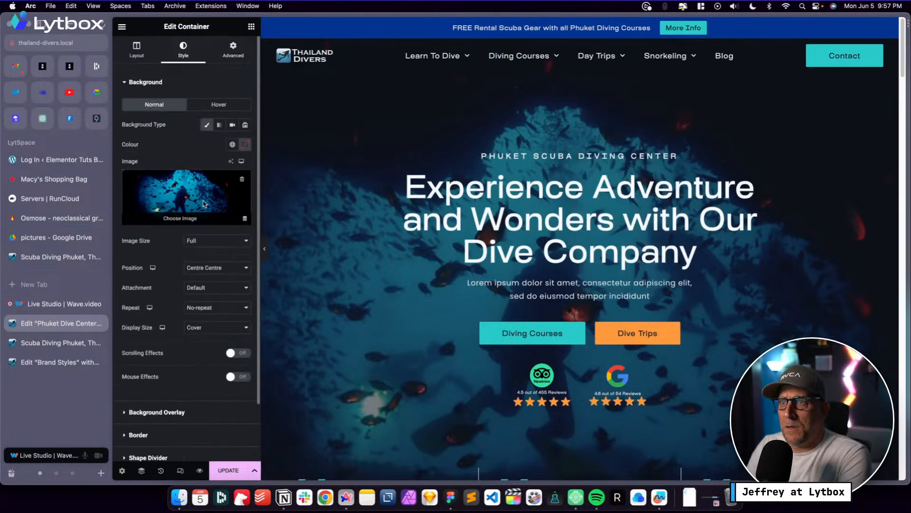
click(205, 204)
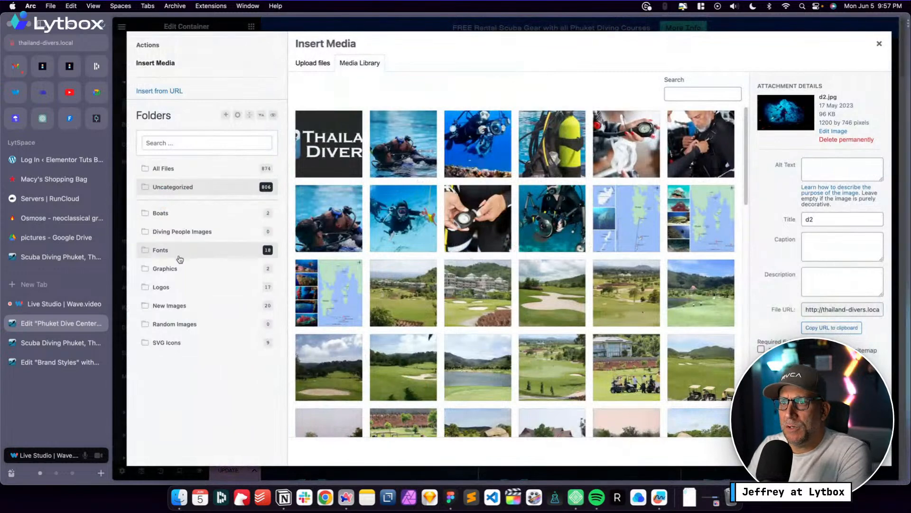
click(171, 306)
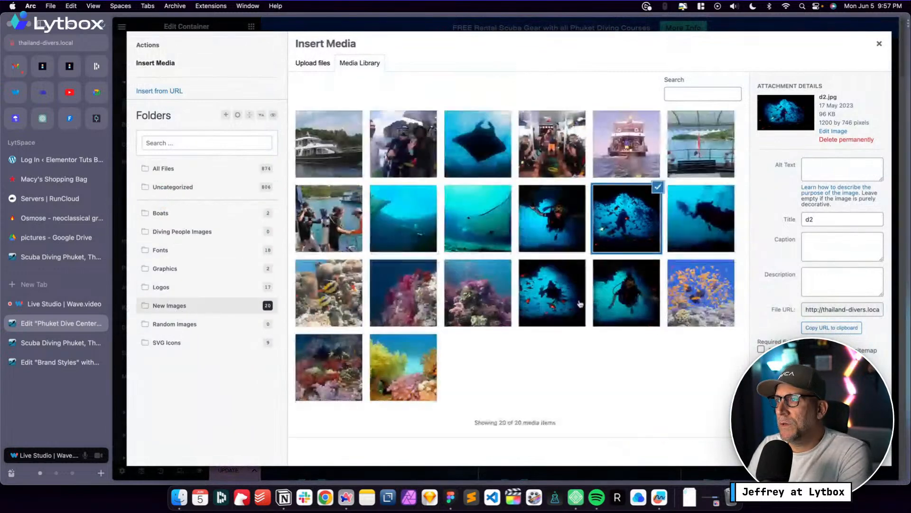
click(633, 302)
click(569, 232)
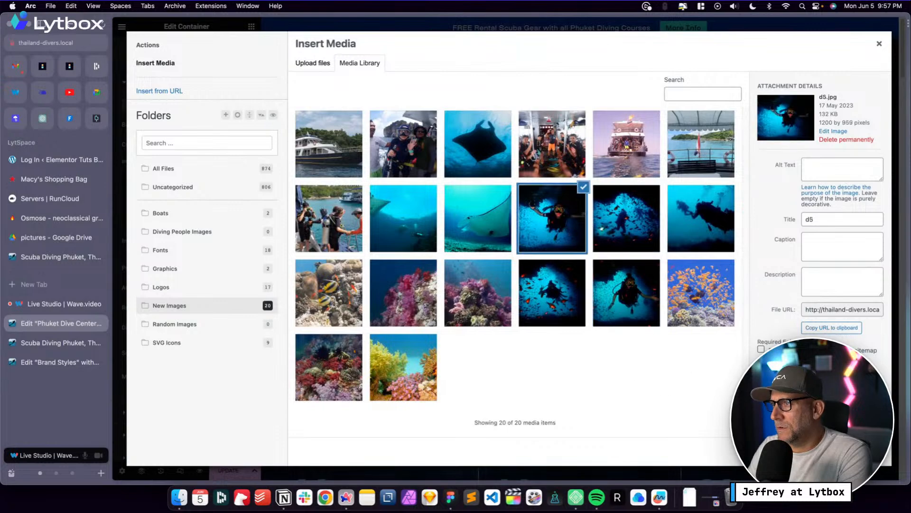
click(854, 451)
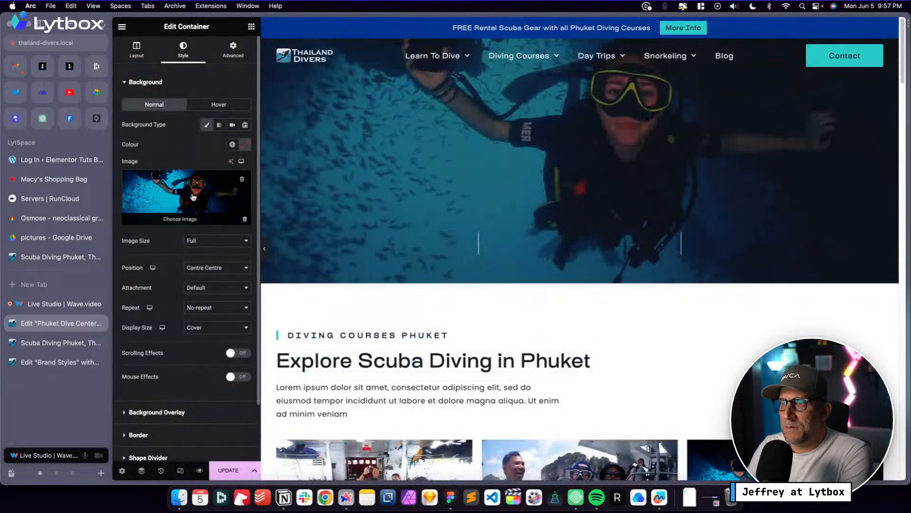
scroll(435, 332, up, 5)
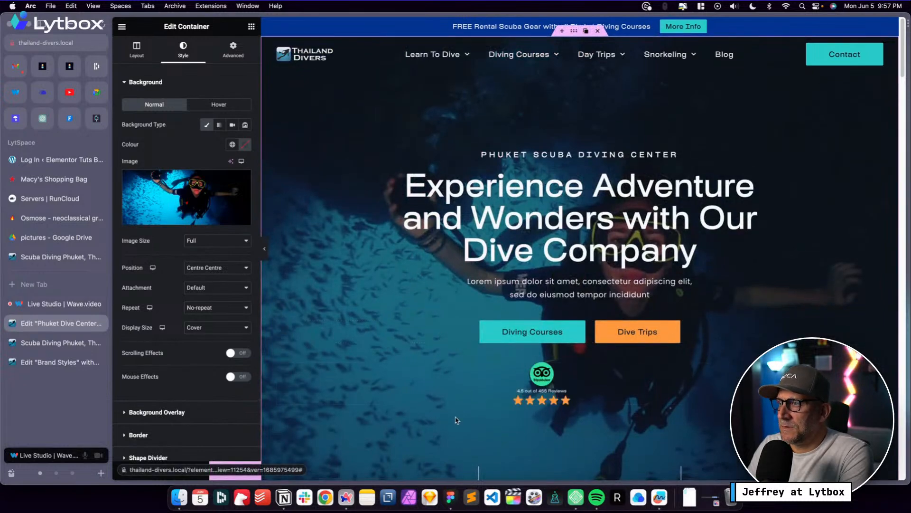
Review the hero with its new background image, update the page, and select the hero heading
scroll(462, 417, down, 8)
scroll(462, 416, up, 3)
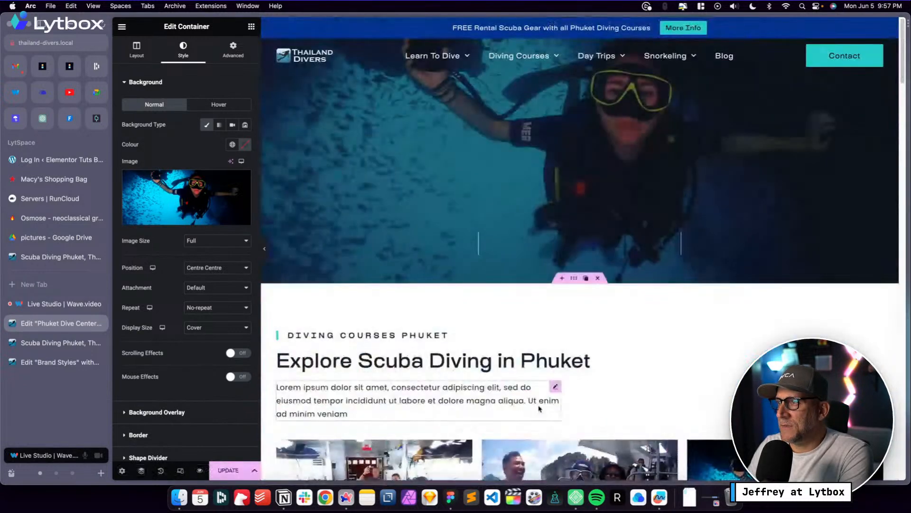
click(220, 470)
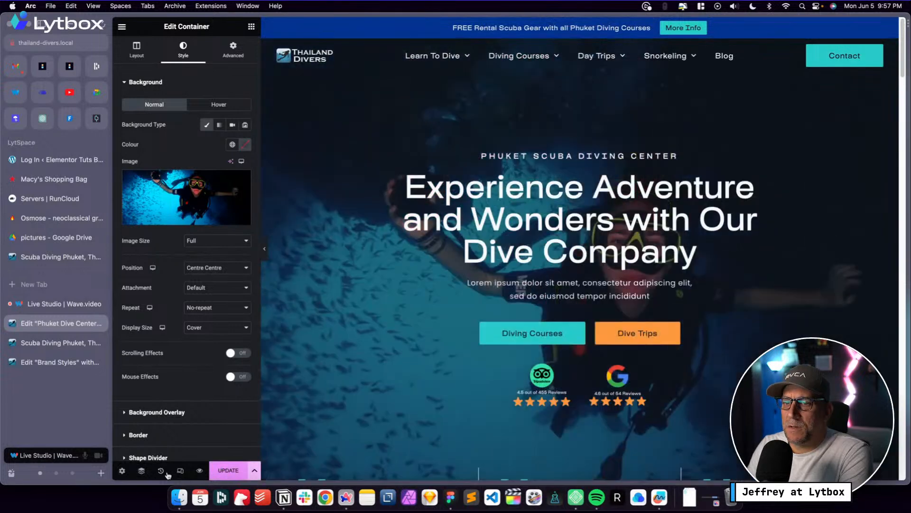
mouse_move(56, 462)
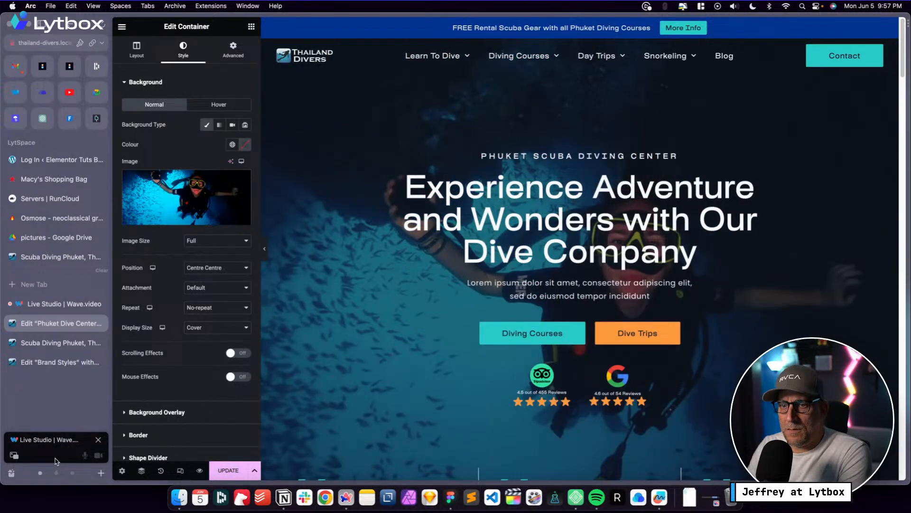
click(228, 470)
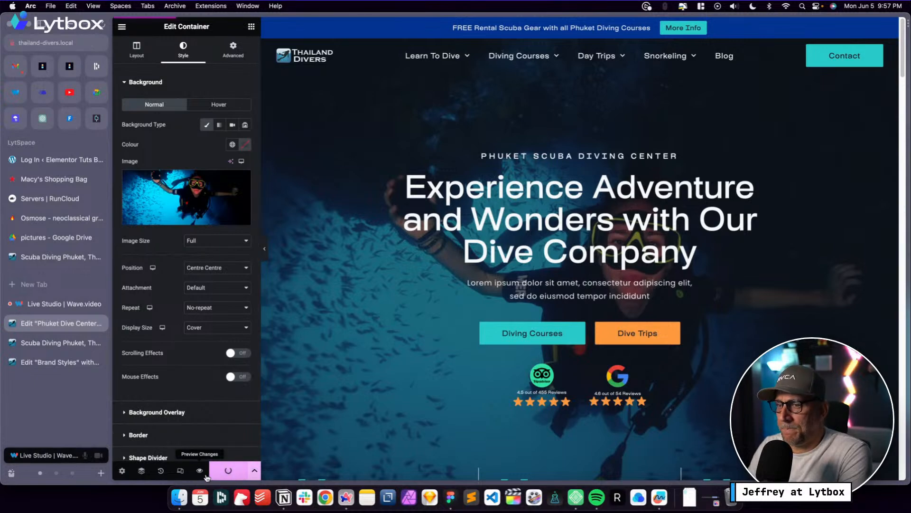
click(697, 252)
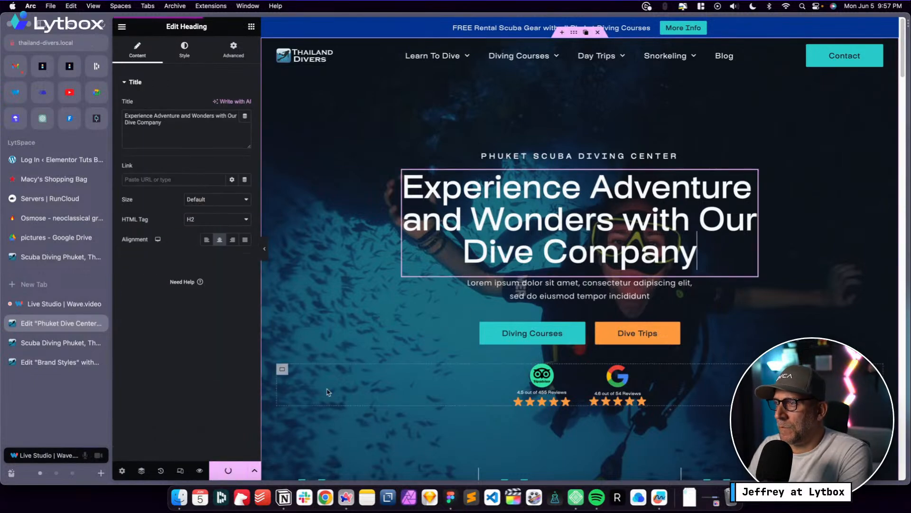
Switch the padding unit of the testimonial quote container below the diving courses to rem and unlink its four sides
scroll(327, 394, down, 10)
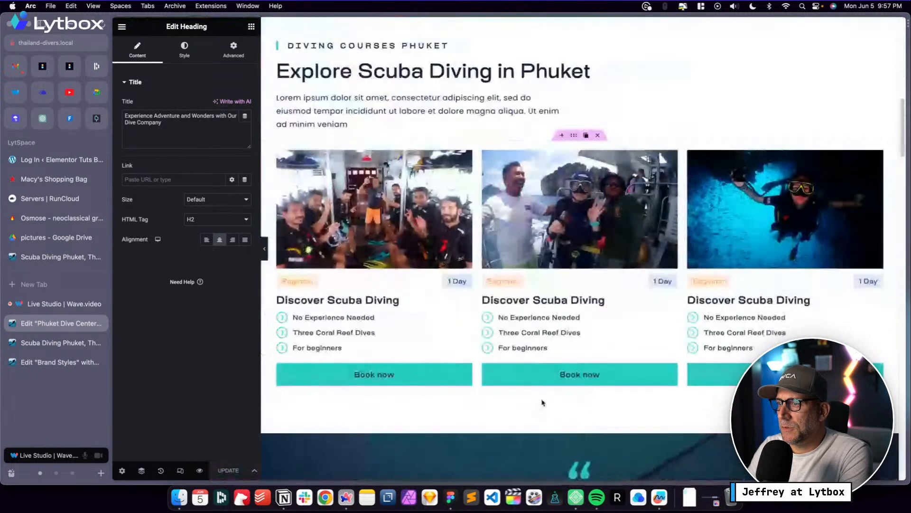
scroll(543, 402, down, 5)
click(574, 182)
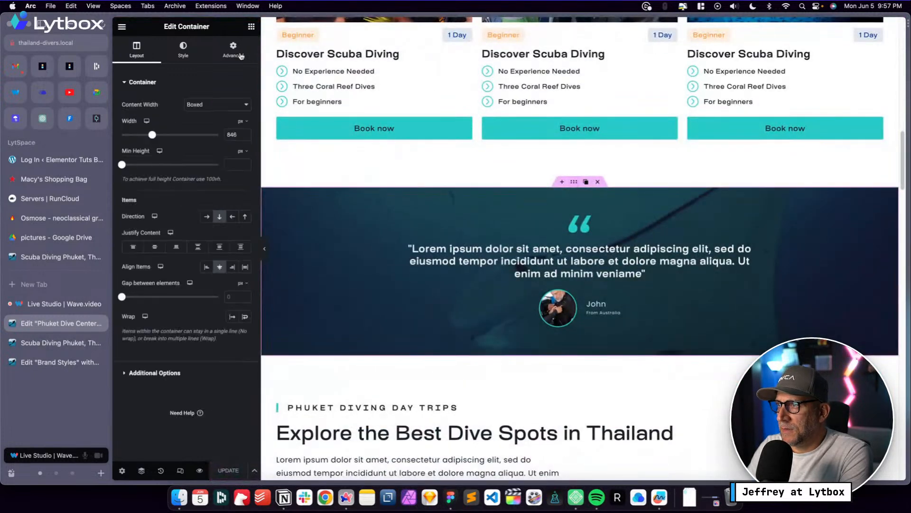
click(233, 48)
click(146, 150)
click(146, 150)
click(146, 154)
click(145, 154)
click(243, 138)
click(239, 181)
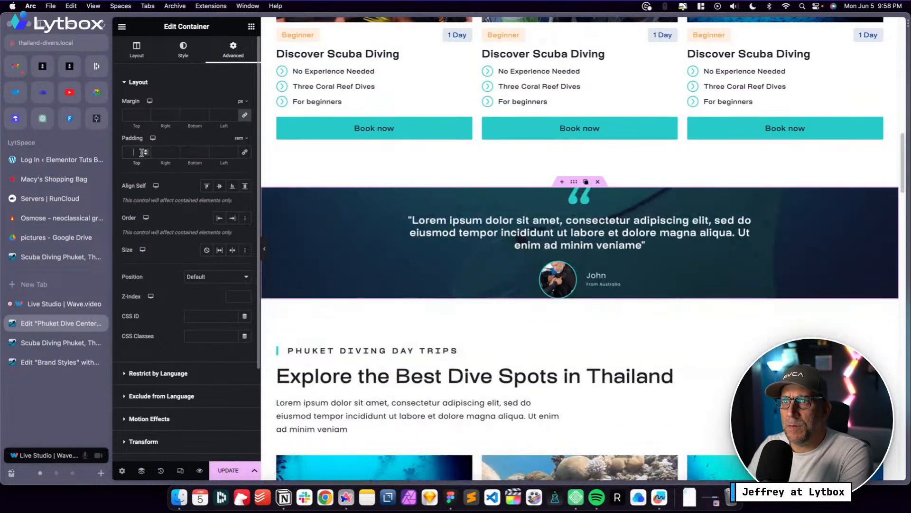
click(244, 153)
click(244, 152)
Set the testimonial container's padding to 8 rem at the top and bottom and 2 rem at the right and left
click(135, 150)
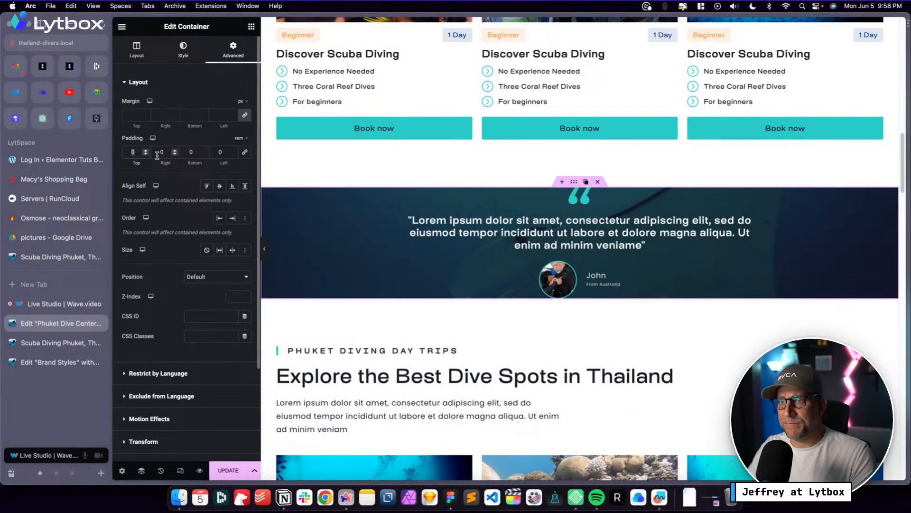
text(8)
key(Tab)
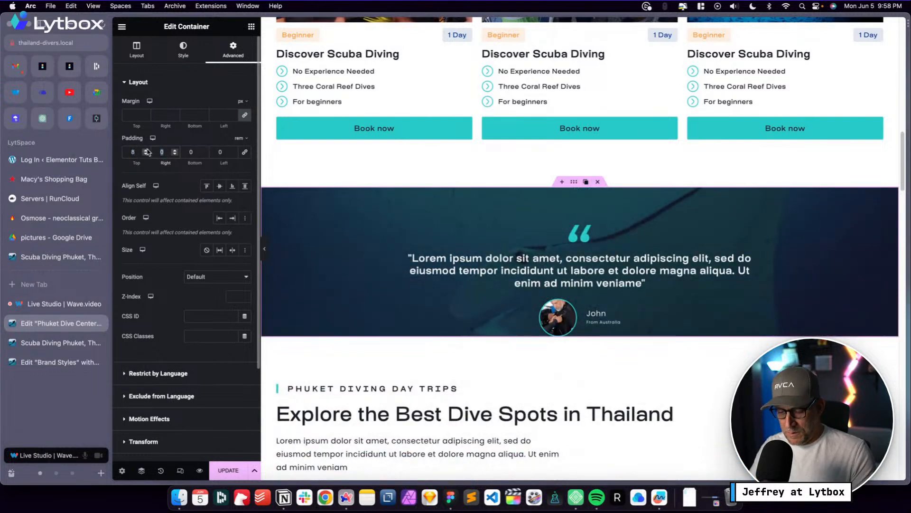
text(2)
key(Tab)
text(8)
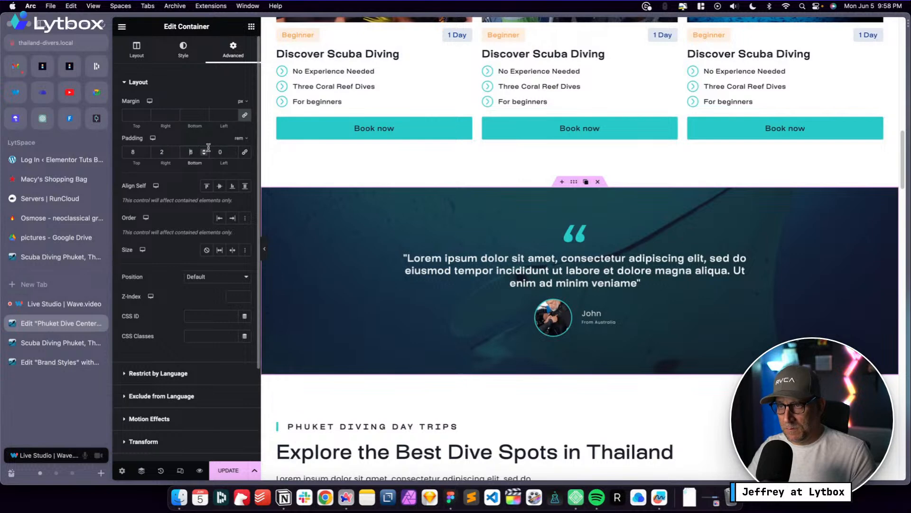
drag(225, 152, 217, 151)
text(2)
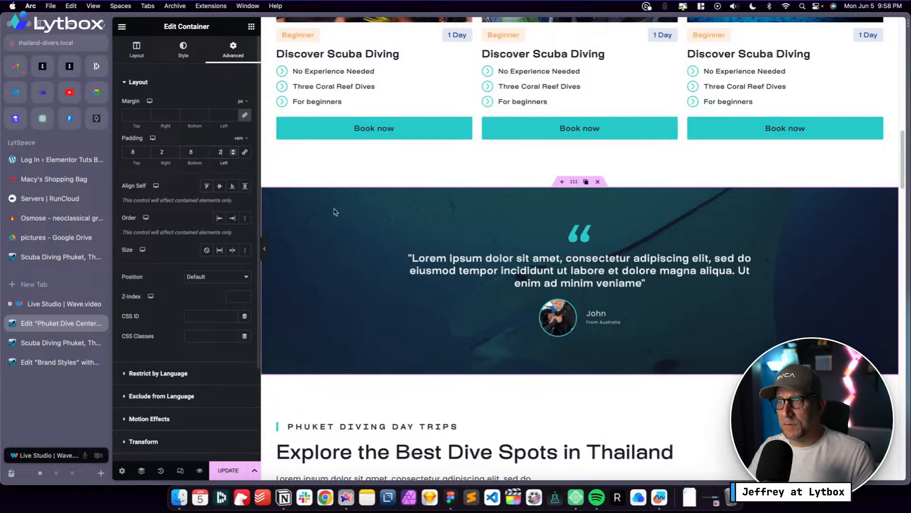
Enlarge the testimonial's quotation mark image to a width of 80 px and save the page
click(579, 234)
click(194, 59)
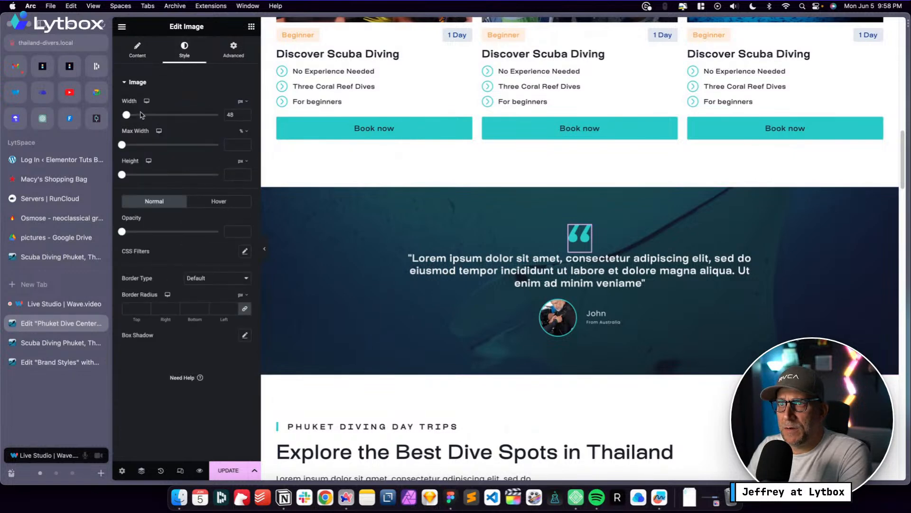
drag(126, 116, 133, 117)
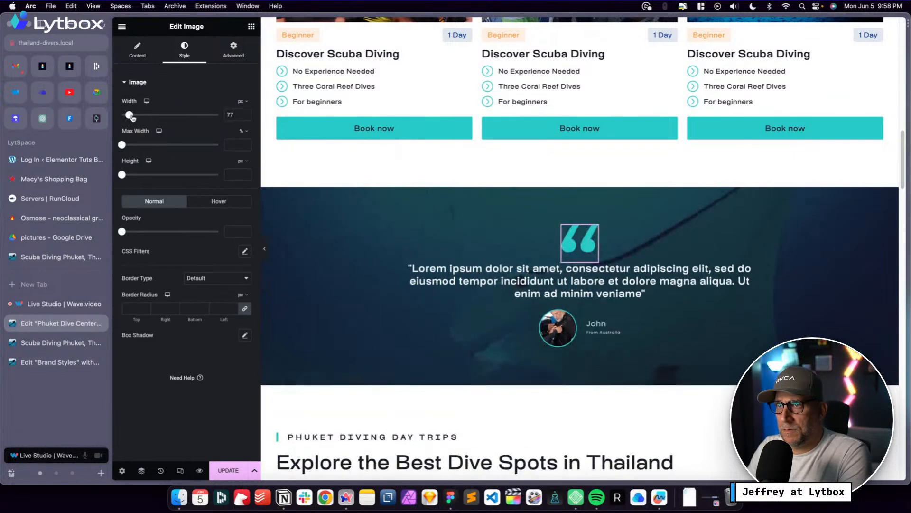
click(245, 114)
click(244, 114)
click(245, 113)
scroll(504, 329, down, 4)
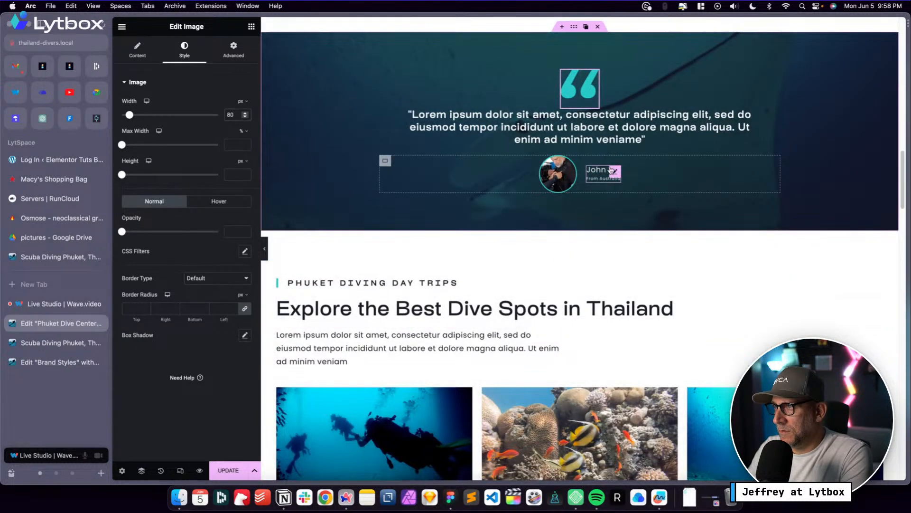
scroll(542, 224, down, 7)
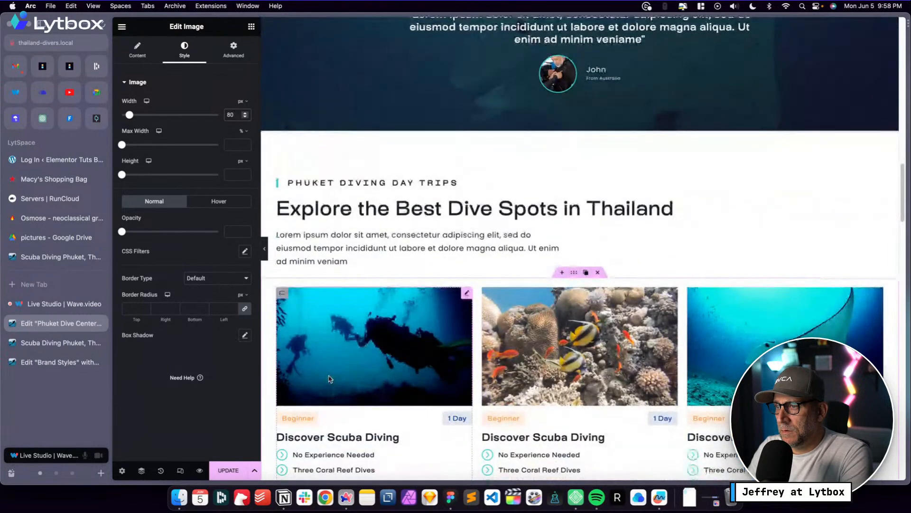
key(super+s)
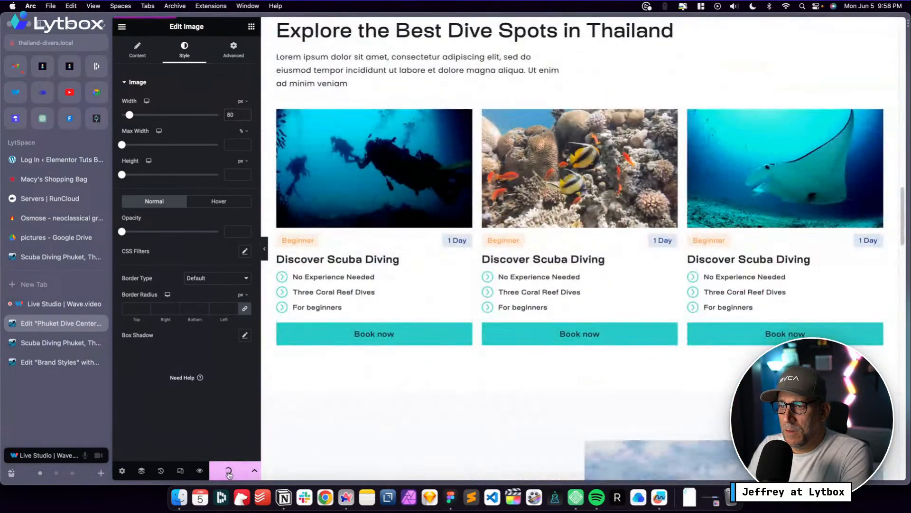
Review the page's upper sections and check the style settings of the paragraph under "Explore Scuba Diving in Phuket"
scroll(385, 404, up, 15)
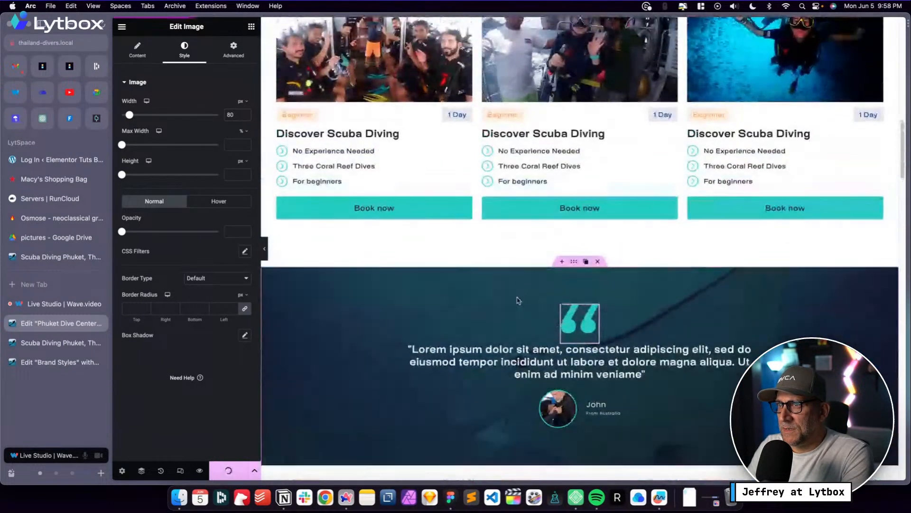
scroll(518, 301, up, 1)
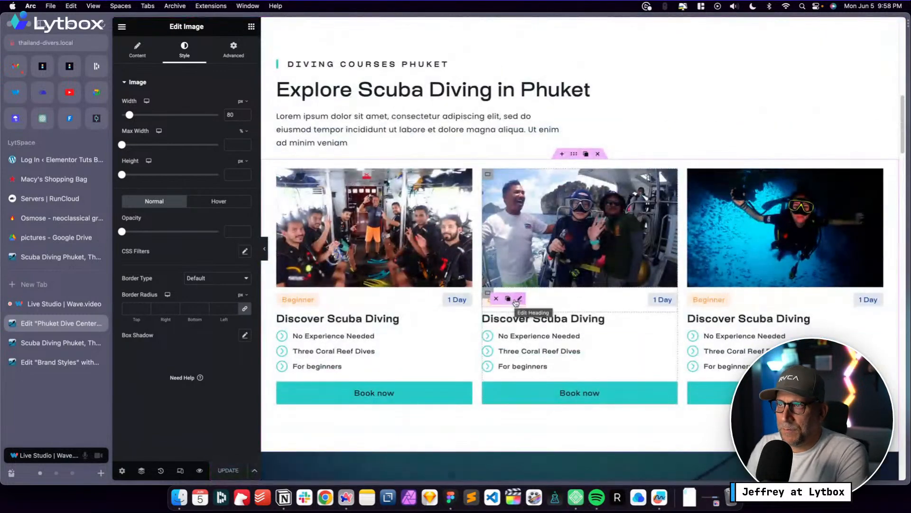
scroll(517, 302, up, 4)
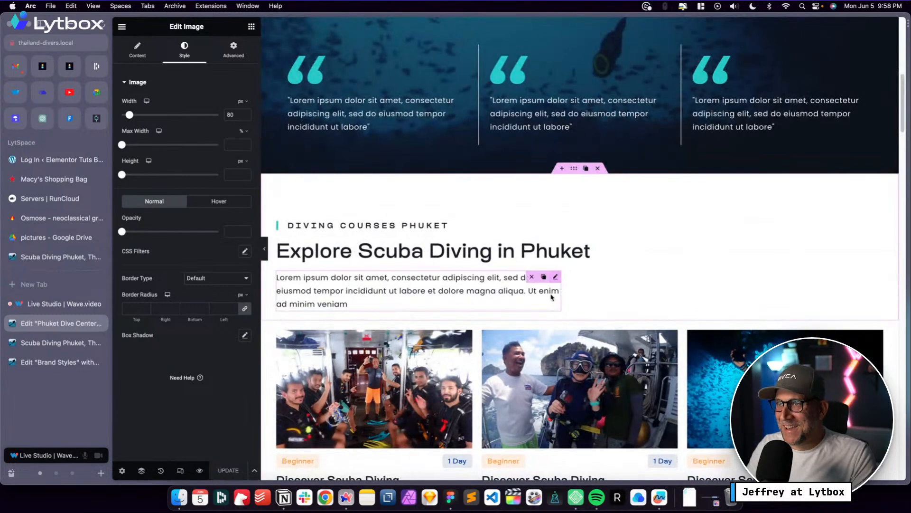
scroll(548, 294, up, 10)
scroll(545, 302, down, 5)
scroll(545, 302, down, 4)
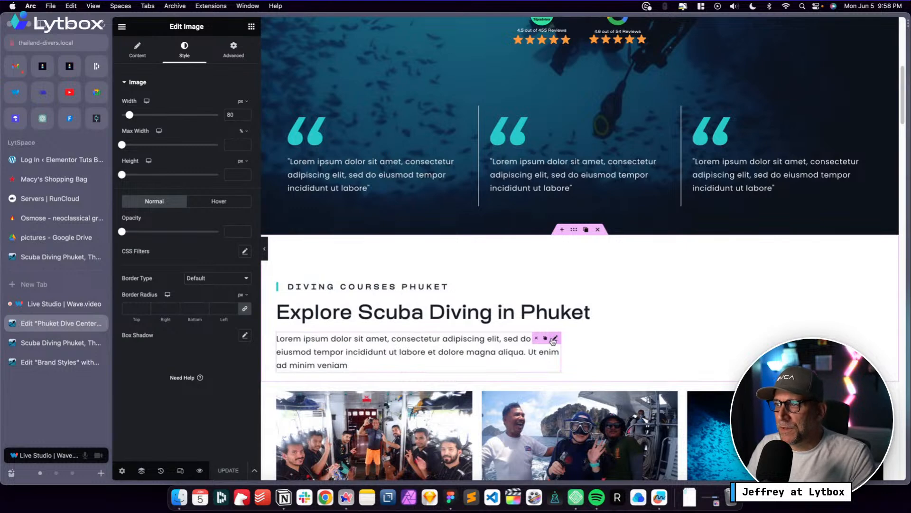
click(553, 339)
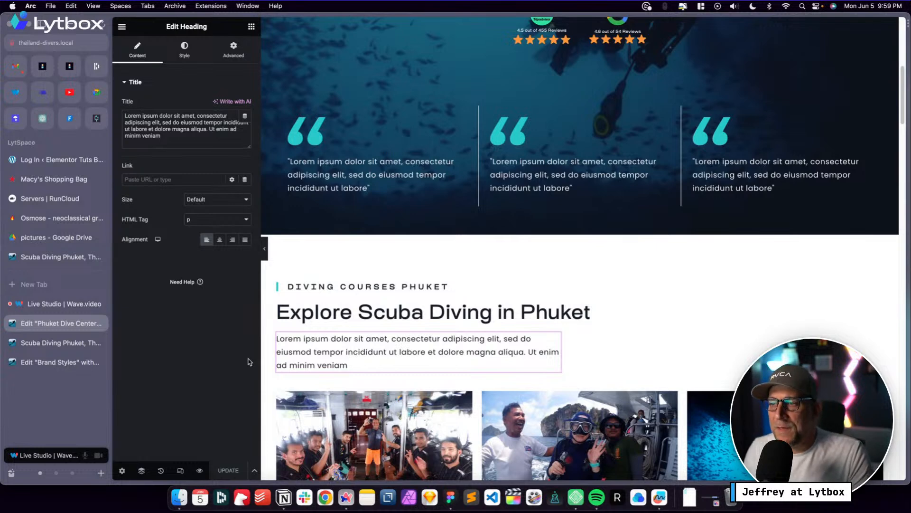
click(183, 49)
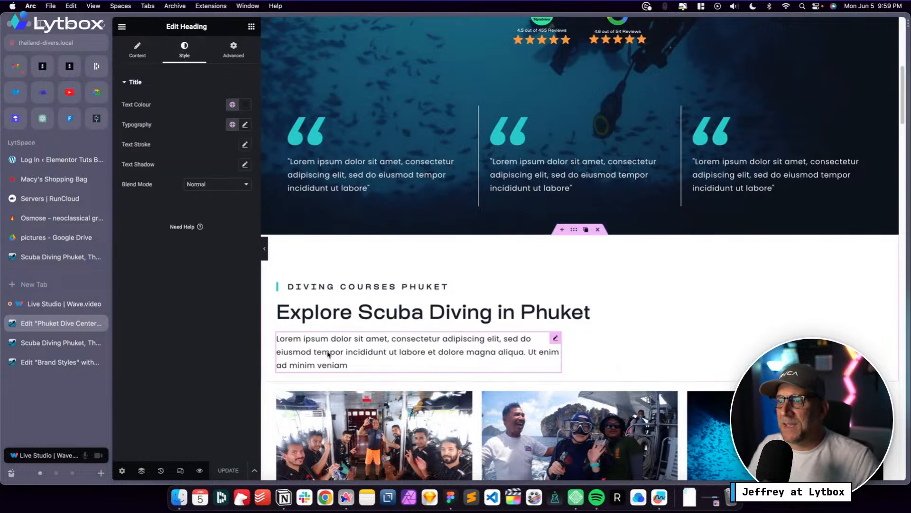
Change the family of the global custom font Text M to Osmose in the site settings and save
click(122, 27)
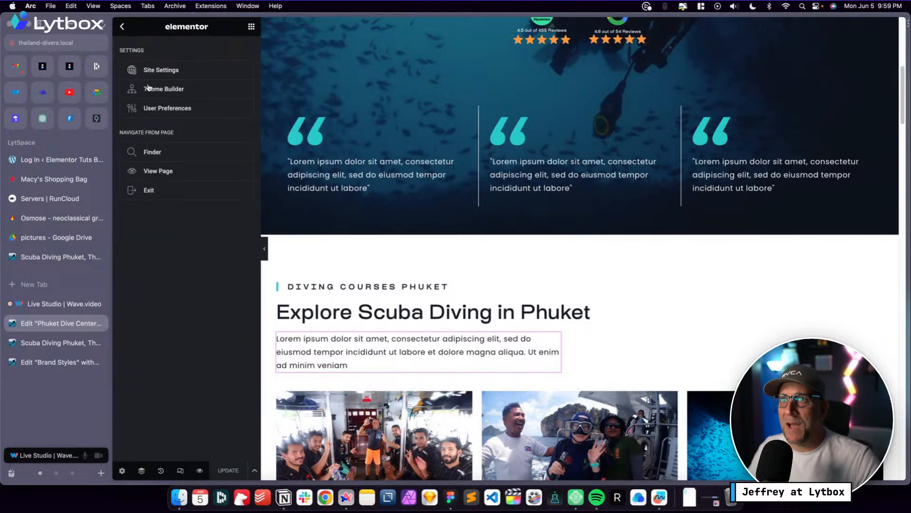
click(158, 72)
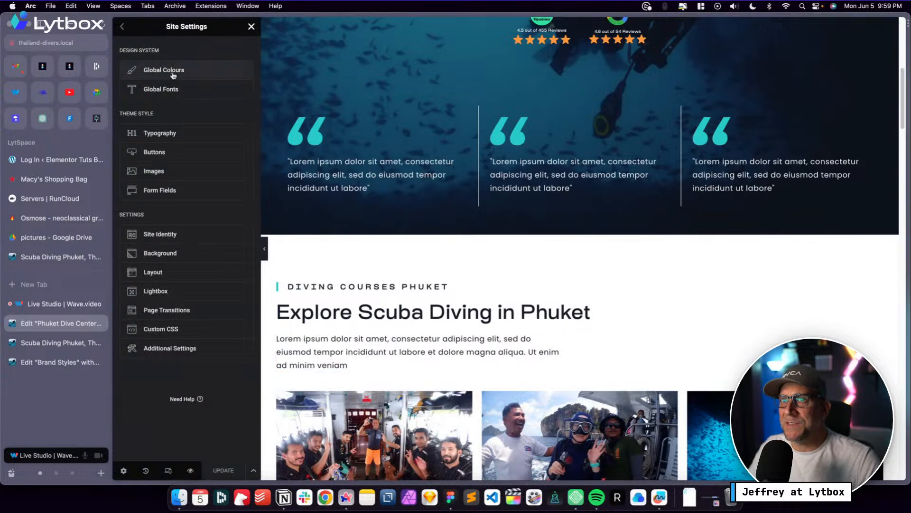
click(178, 91)
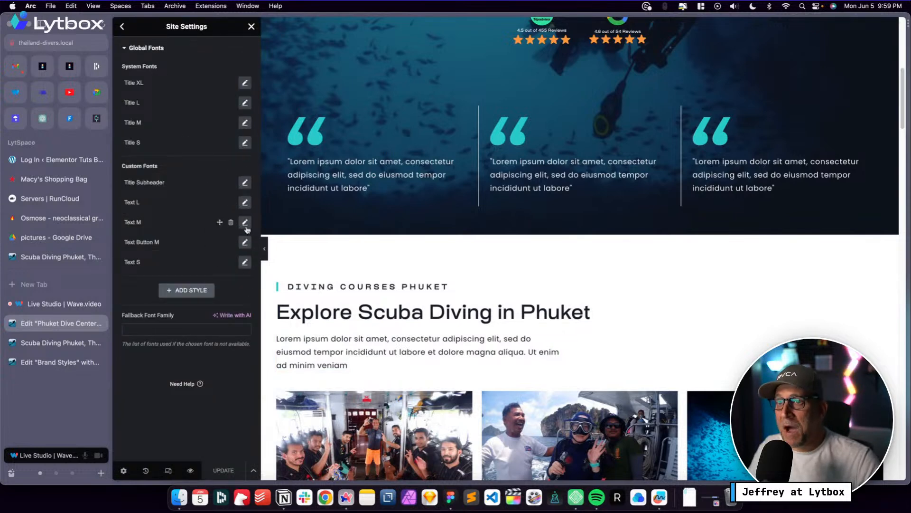
click(244, 242)
click(226, 269)
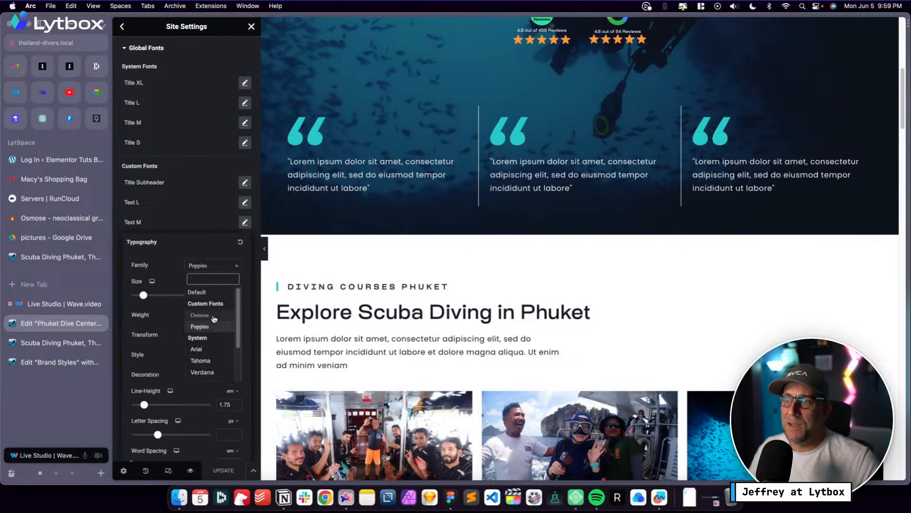
click(211, 319)
click(227, 469)
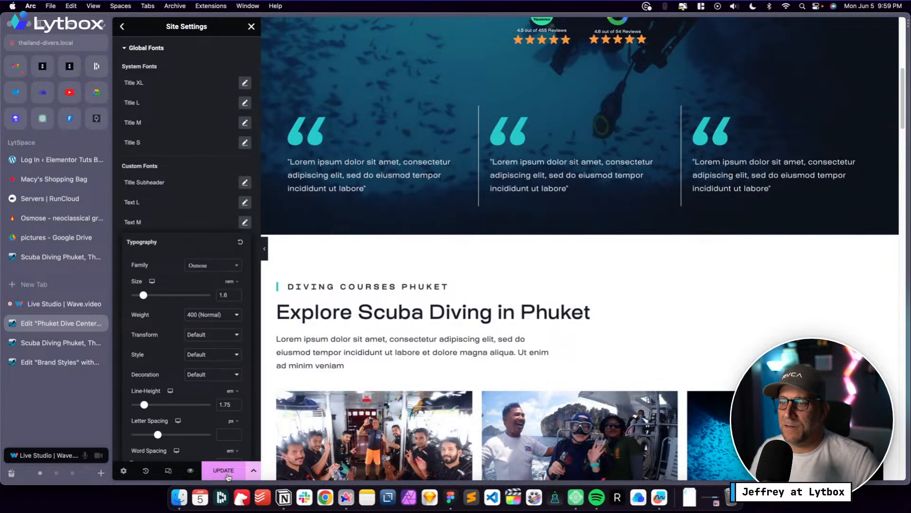
Preview the published page with the new body font, return to the editor, and leave the site settings
click(190, 472)
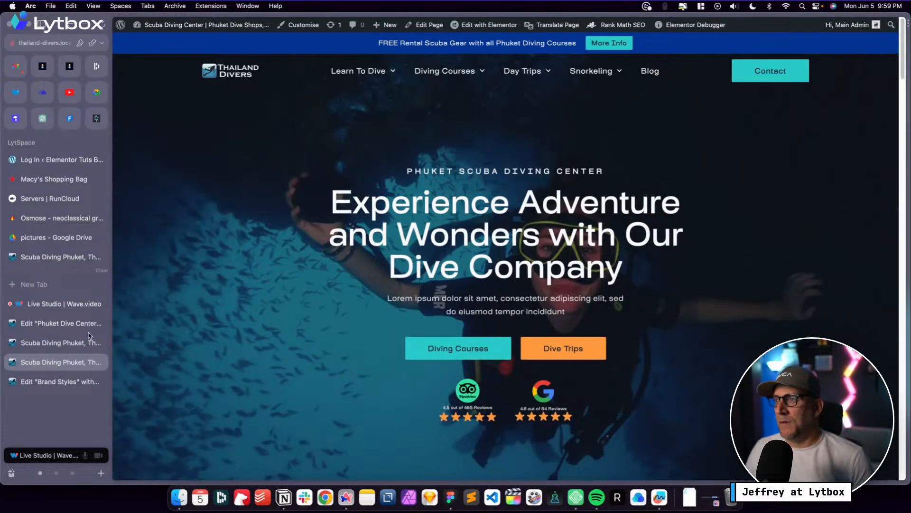
click(57, 342)
click(97, 329)
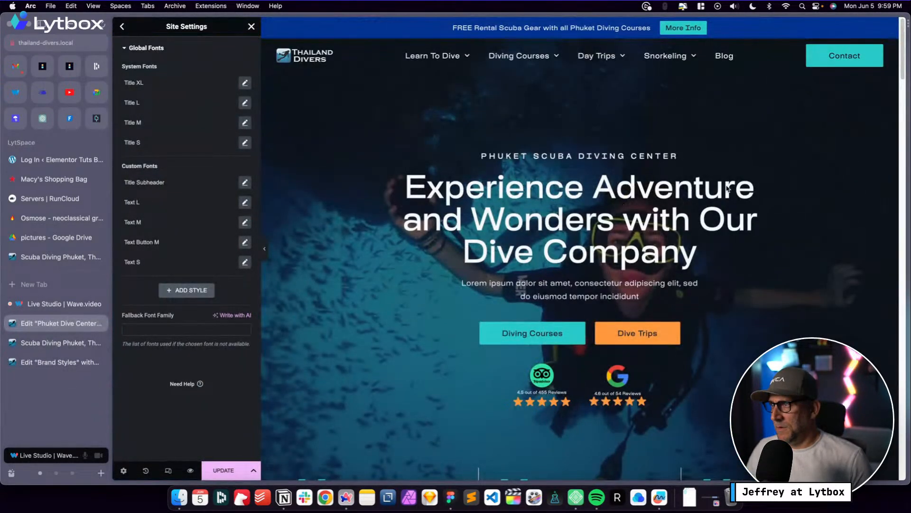
click(251, 26)
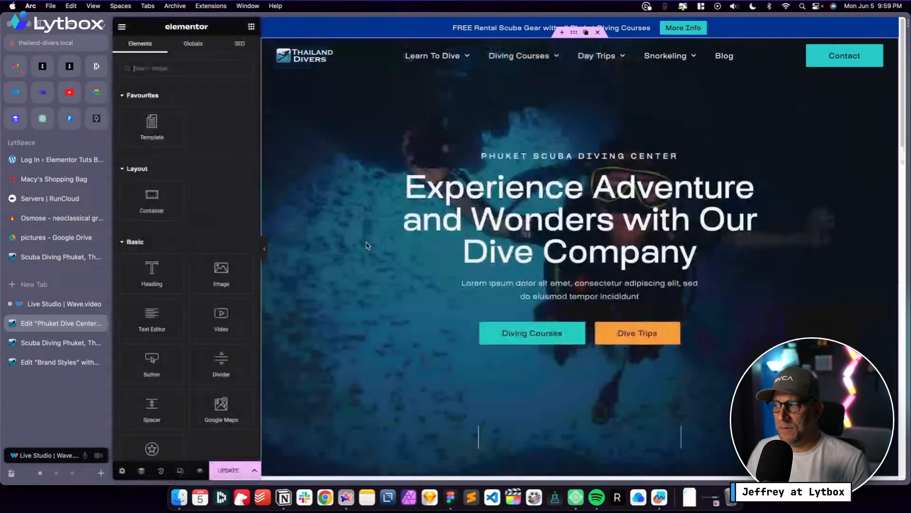
Widen the hero heading to a custom width of 1000 px and update the page
click(752, 176)
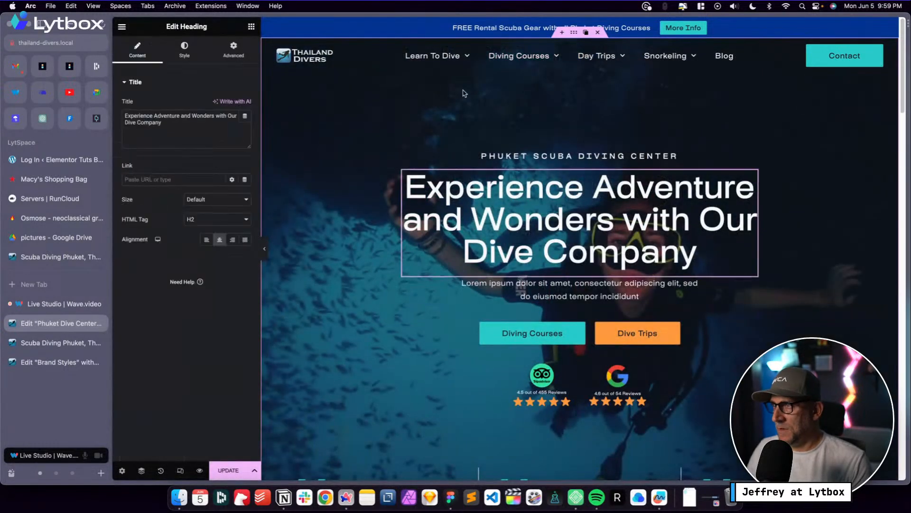
click(234, 50)
drag(198, 213, 244, 206)
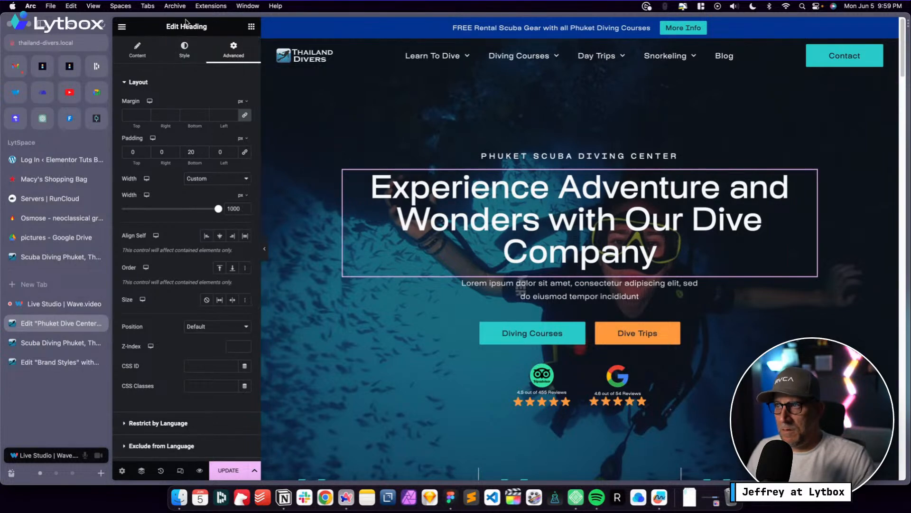
click(226, 473)
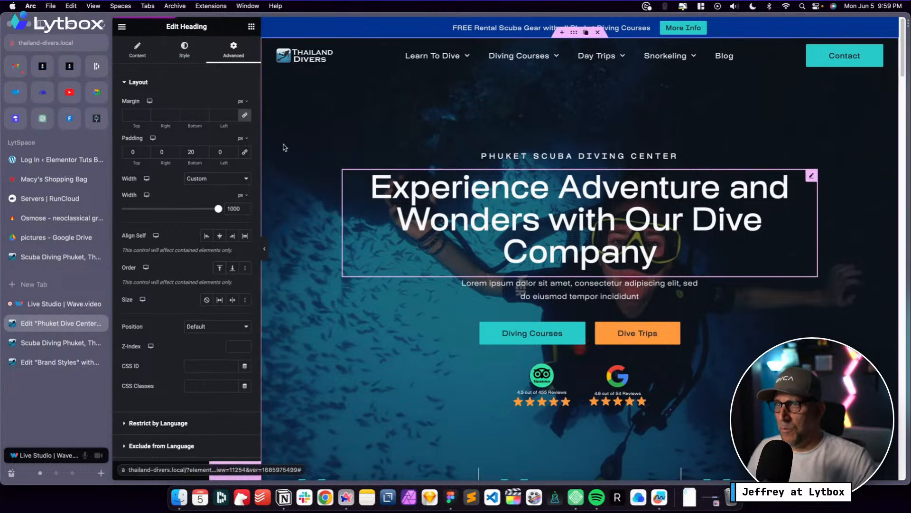
Set the custom width of the hero heading to 850 px and update the page
click(122, 27)
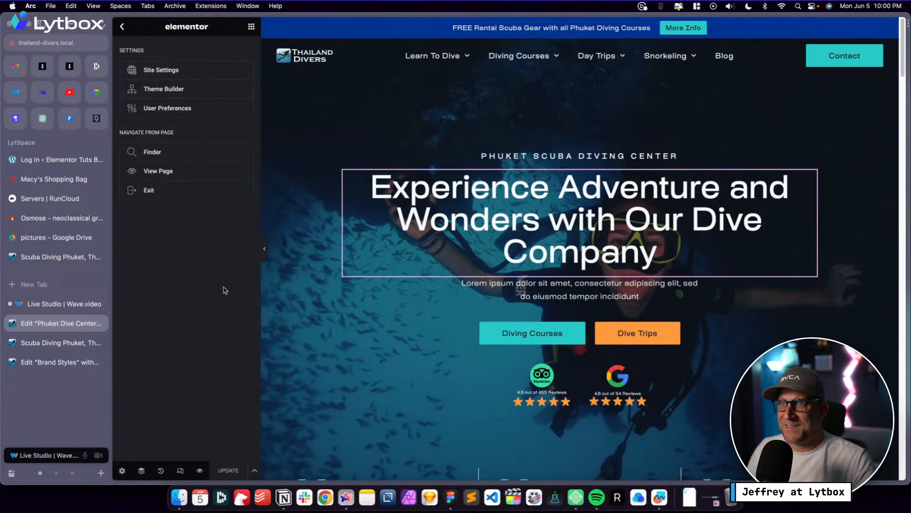
click(443, 224)
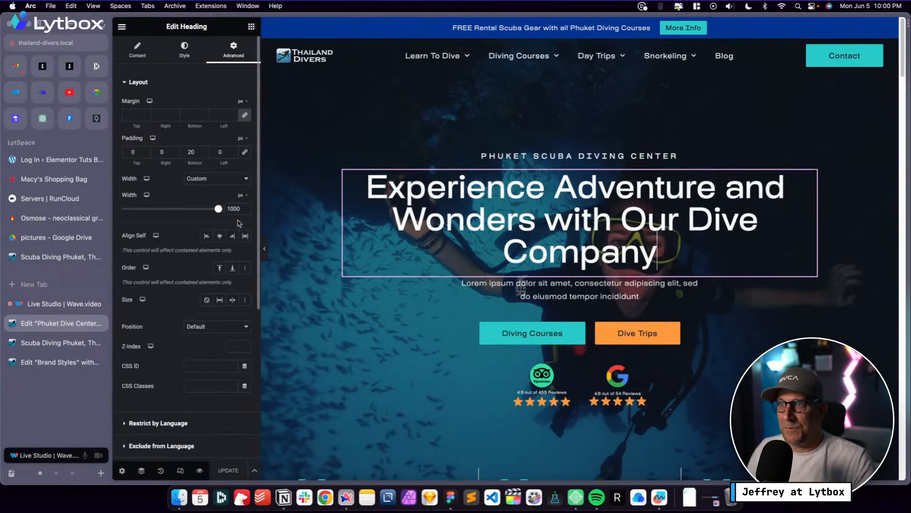
drag(241, 209, 211, 203)
text(850)
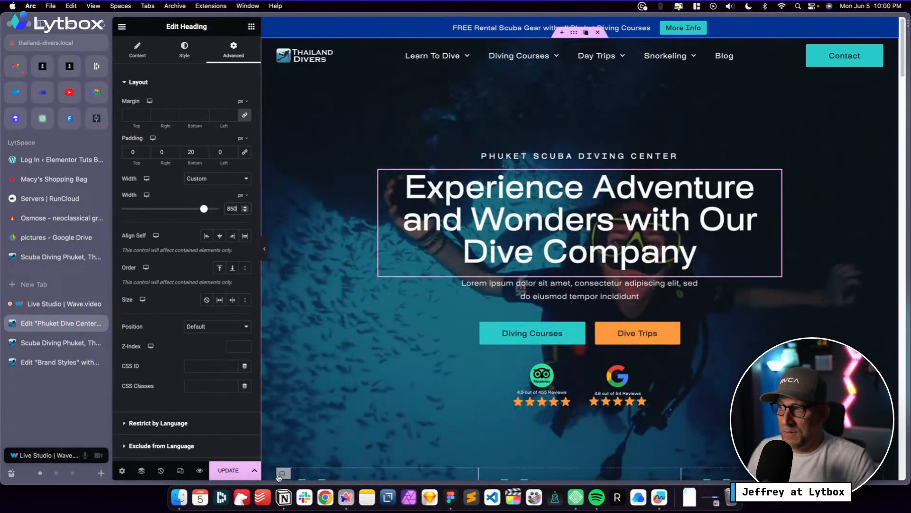
click(229, 470)
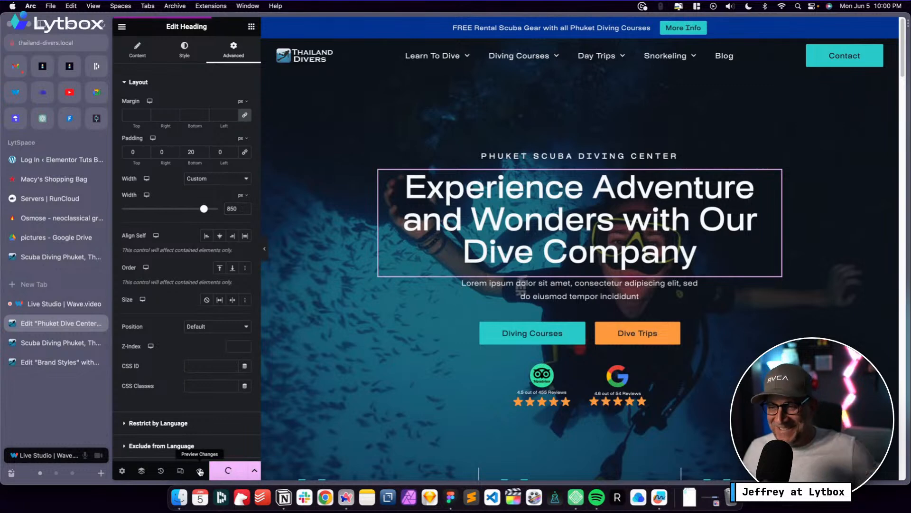
Preview the published page and review its sections from the hero to "Why Choose Thailand Divers?"
click(200, 471)
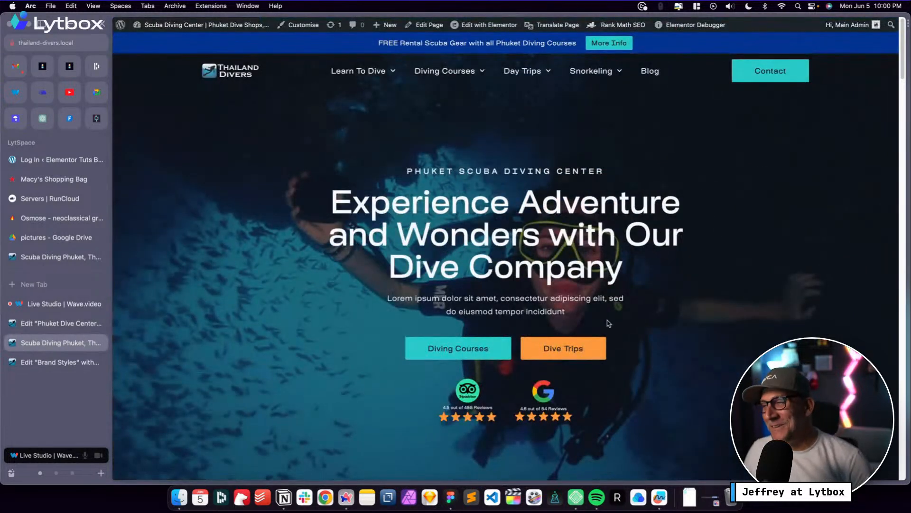
scroll(656, 343, down, 3)
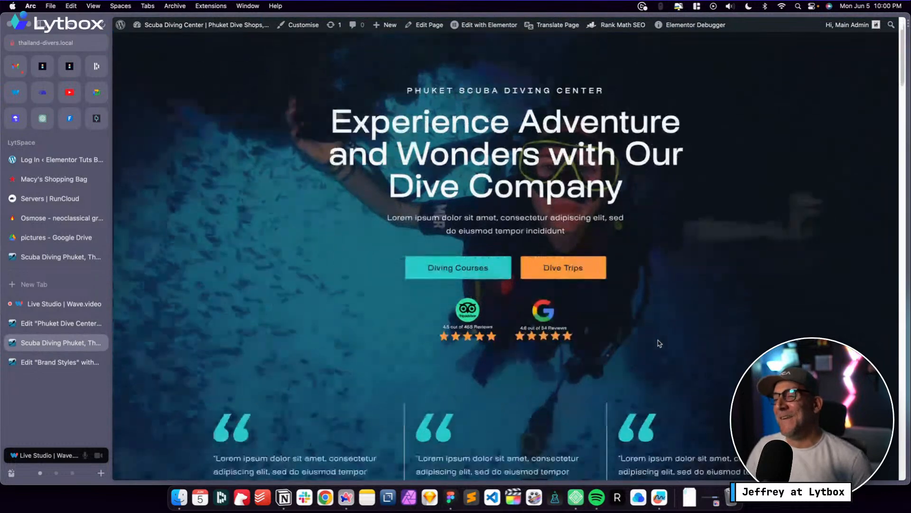
scroll(658, 343, down, 7)
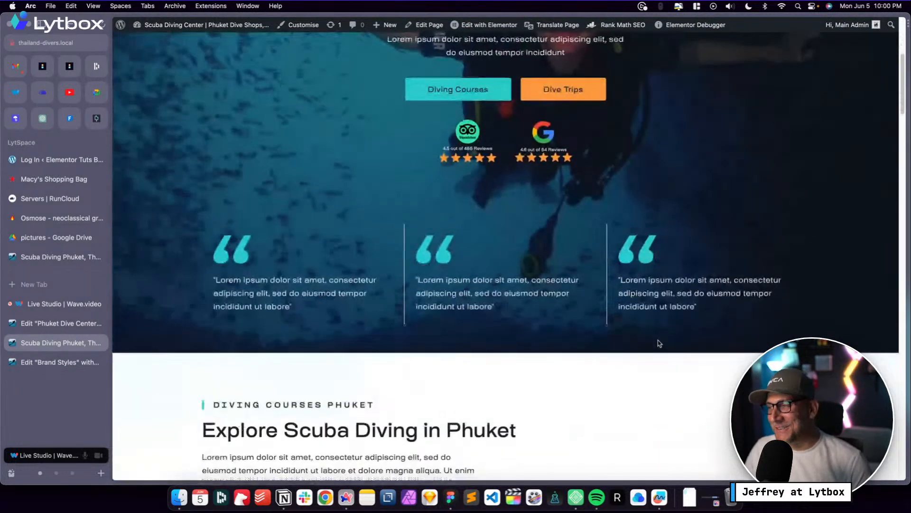
scroll(658, 342, down, 2)
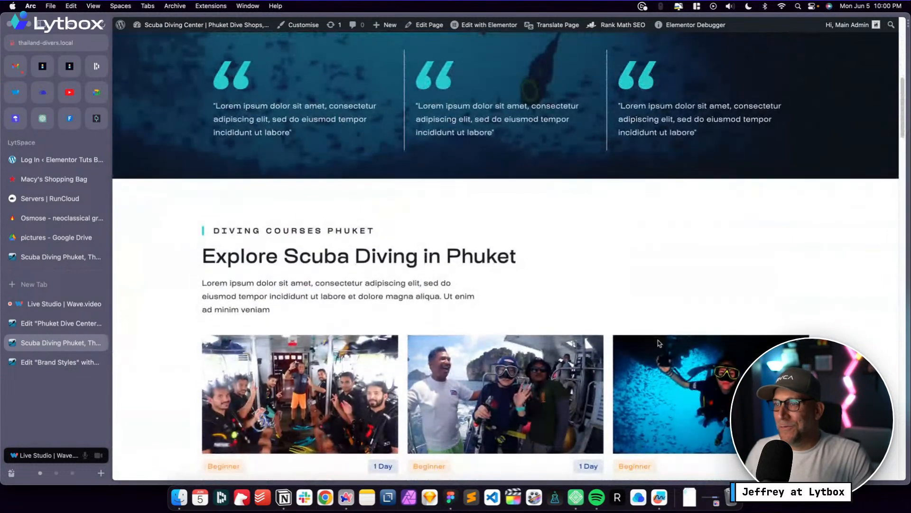
scroll(658, 342, down, 1)
scroll(513, 298, down, 10)
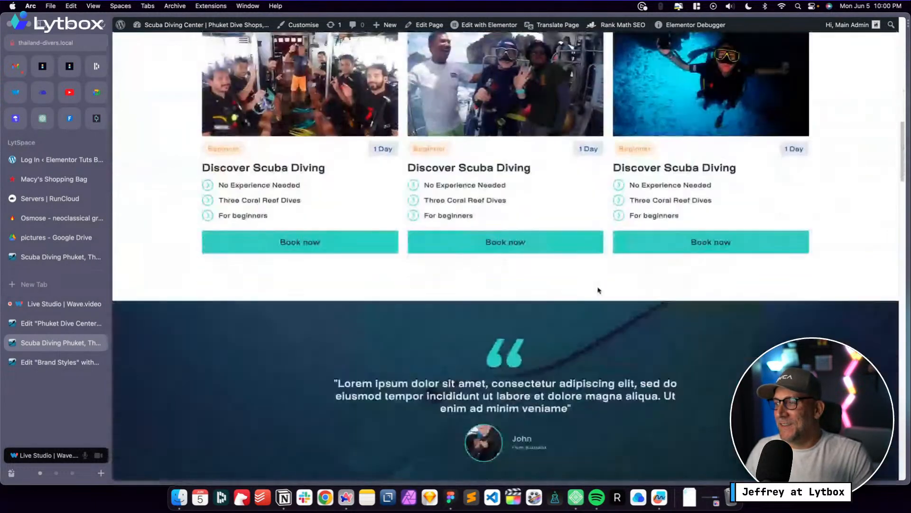
scroll(646, 282, down, 10)
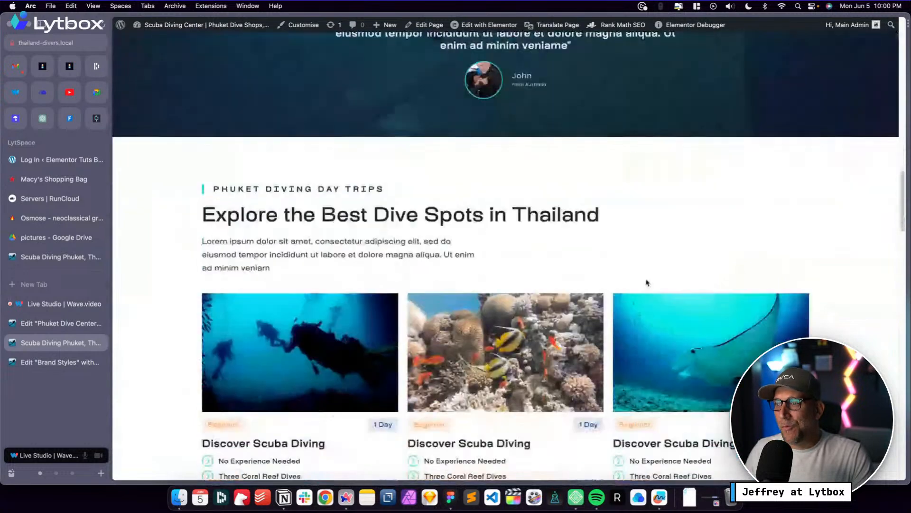
scroll(647, 283, down, 10)
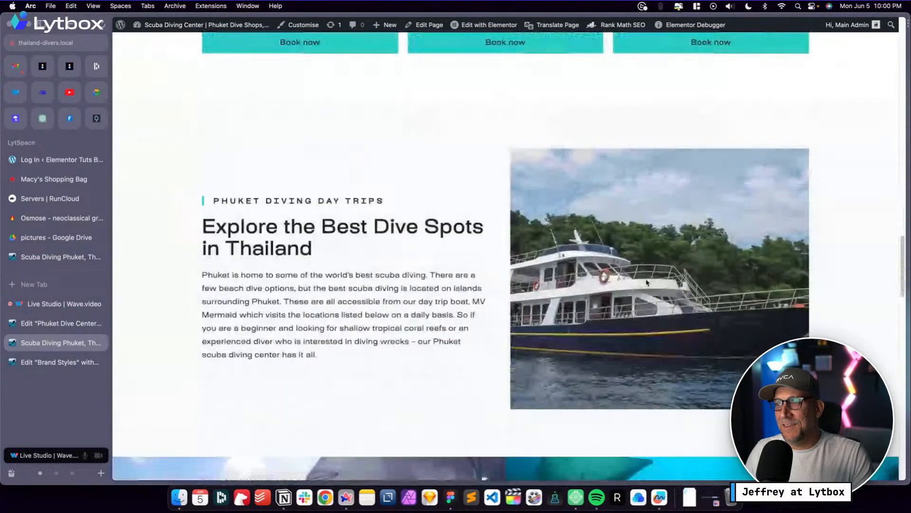
scroll(646, 282, down, 10)
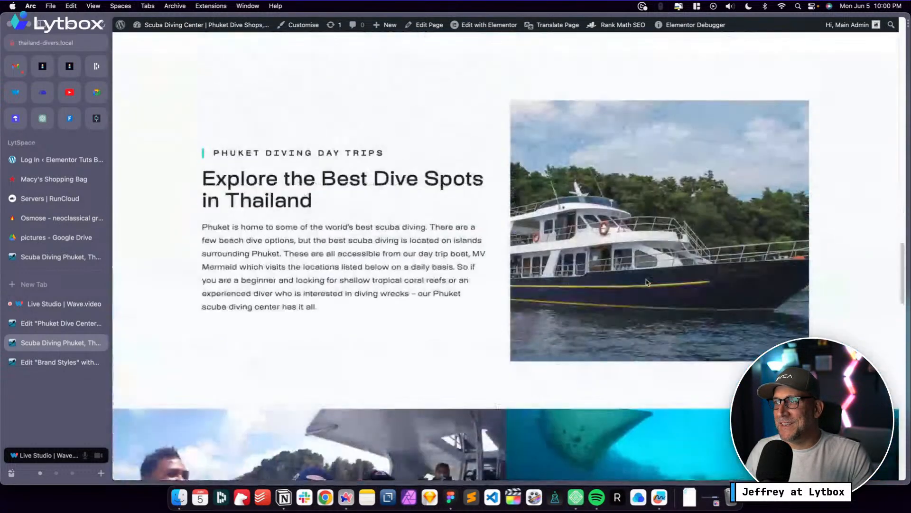
scroll(647, 283, down, 8)
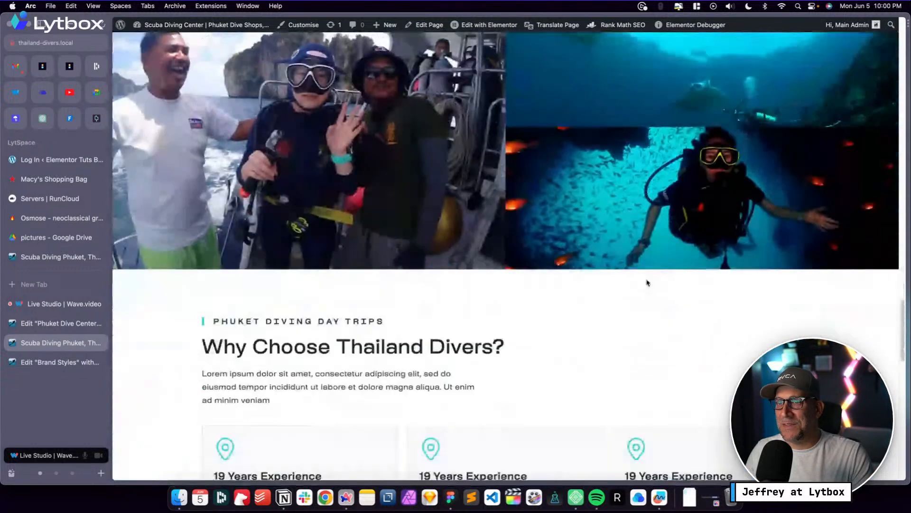
scroll(647, 283, down, 6)
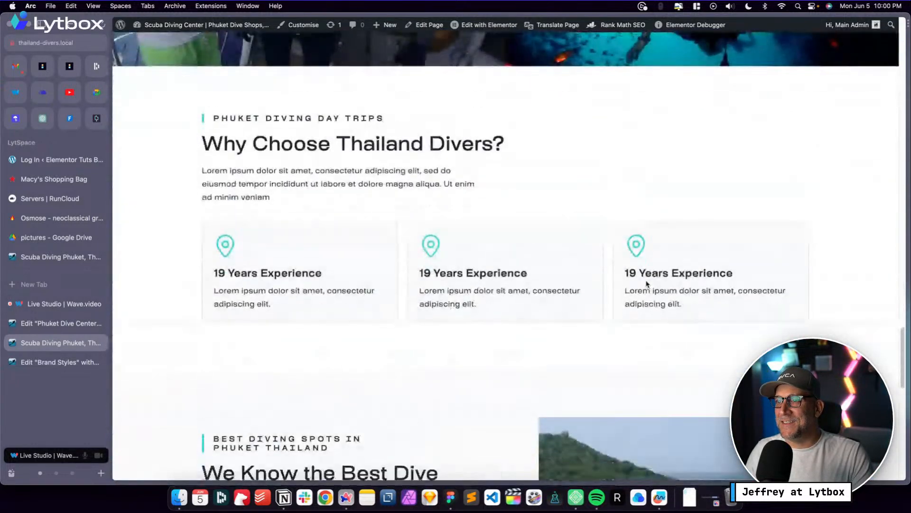
scroll(646, 284, up, 8)
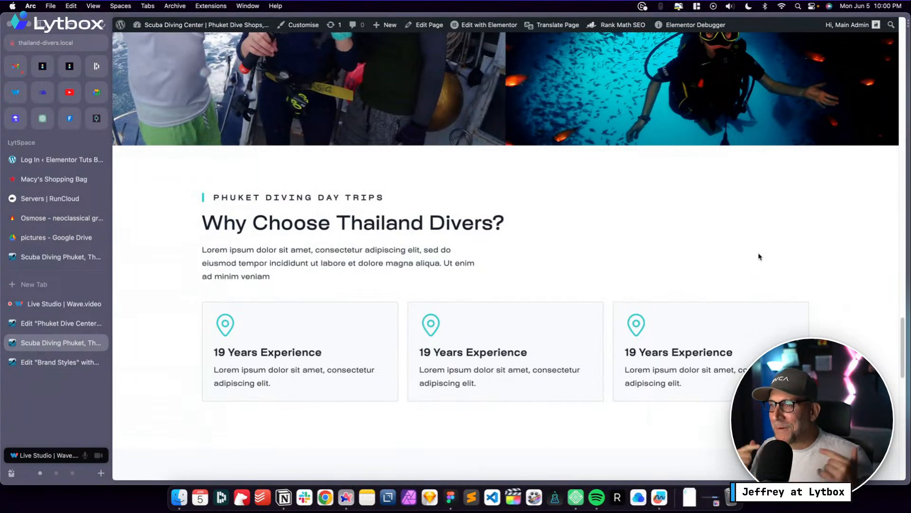
Switch to Figma and look through the Service Agency design in the 5 Concept Landing Page file for section ideas
key(ctrl+Right)
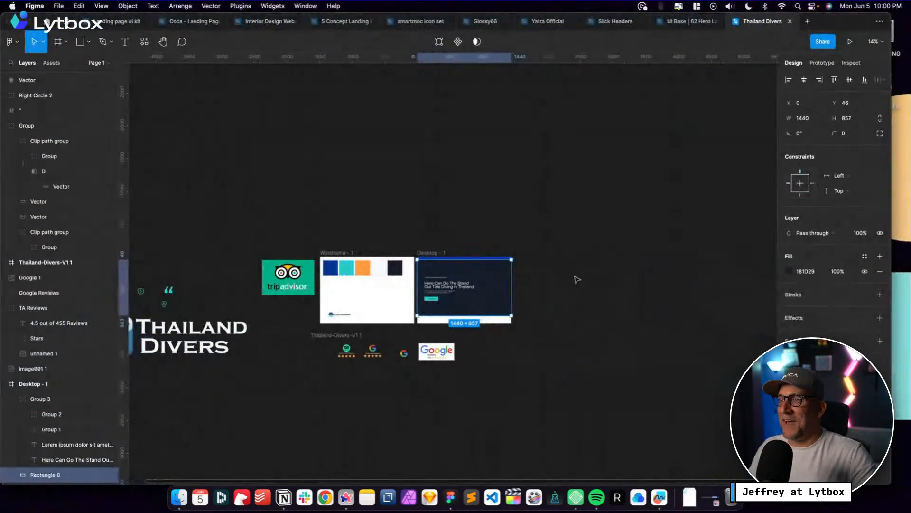
click(333, 24)
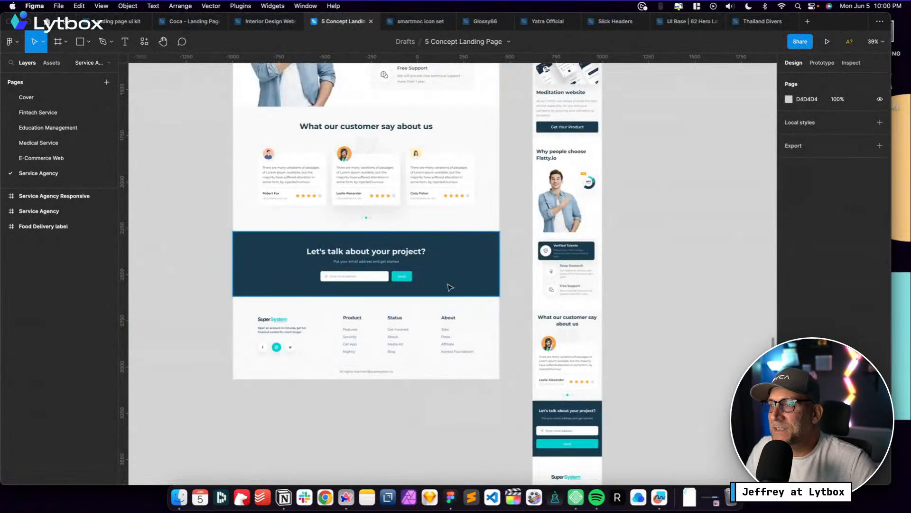
ctrl+scroll(426, 326, up, 3)
scroll(423, 326, up, 10)
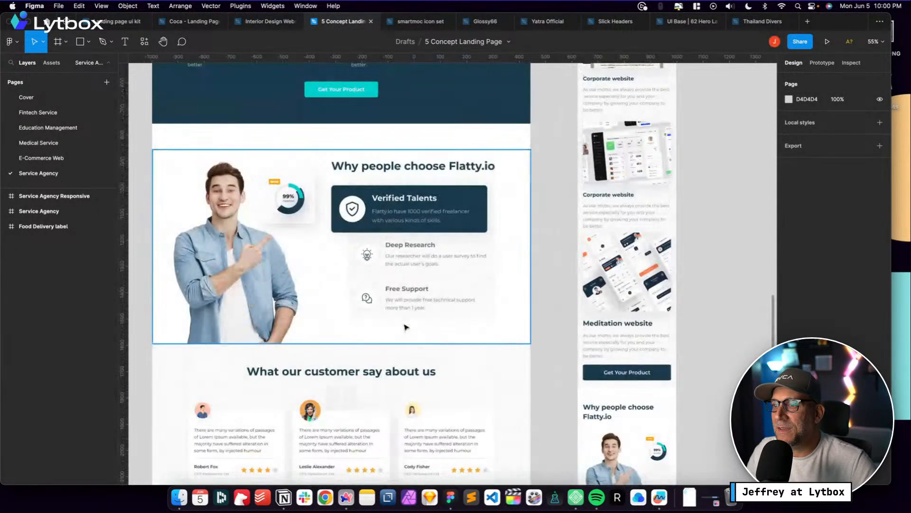
scroll(387, 357, up, 15)
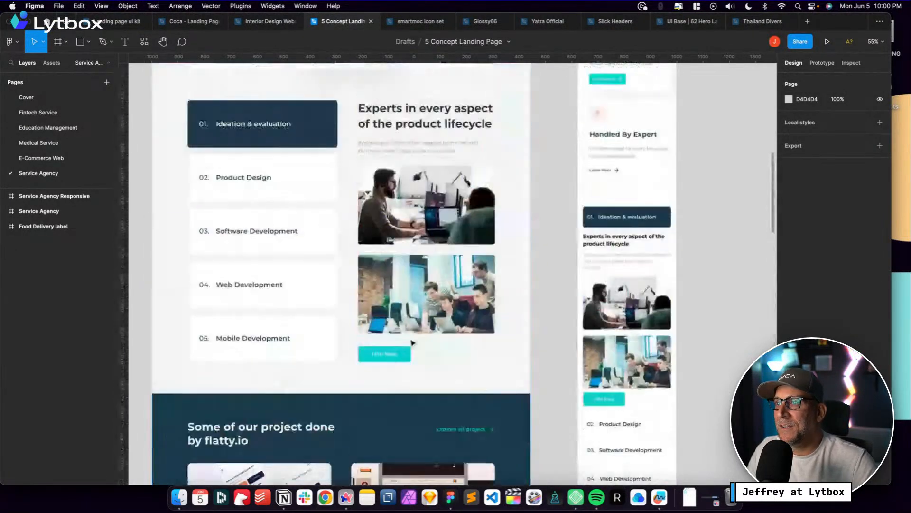
Examine the interior design file and the Coca landing page kit, inspecting the decorative letter and dotted ornament in its sections
click(268, 21)
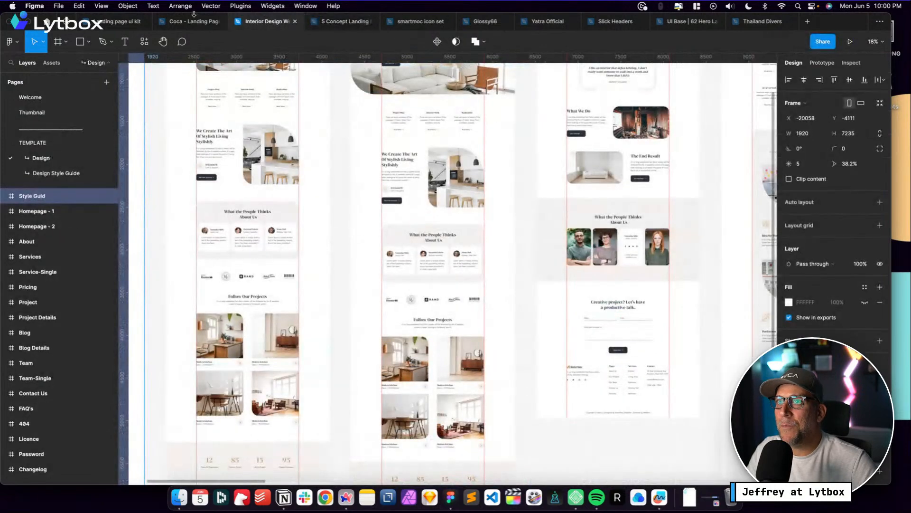
click(194, 22)
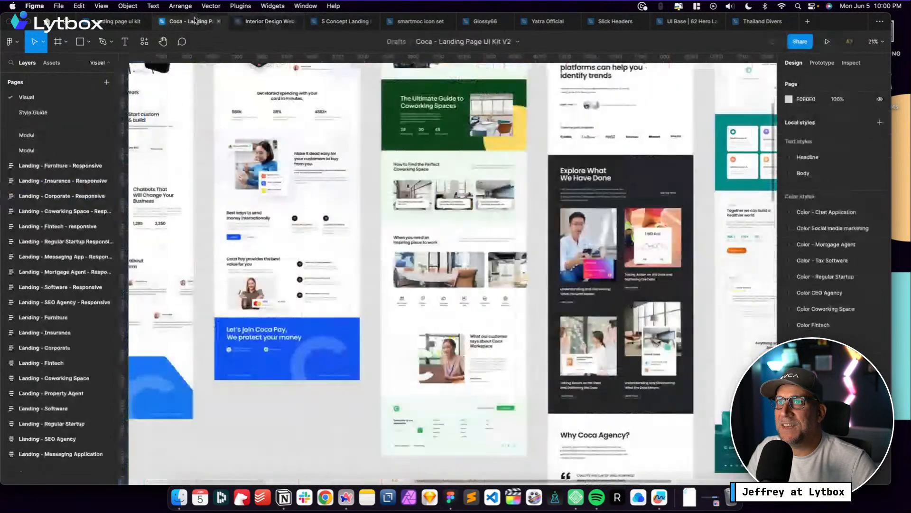
double_click(336, 351)
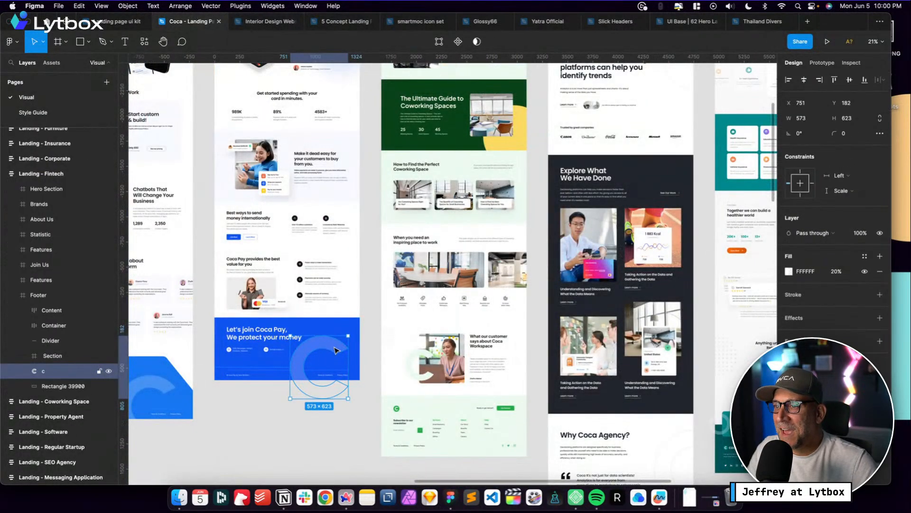
click(550, 340)
scroll(526, 350, up, 1)
scroll(526, 350, up, 3)
scroll(527, 350, right, 6)
scroll(529, 349, down, 4)
double_click(450, 319)
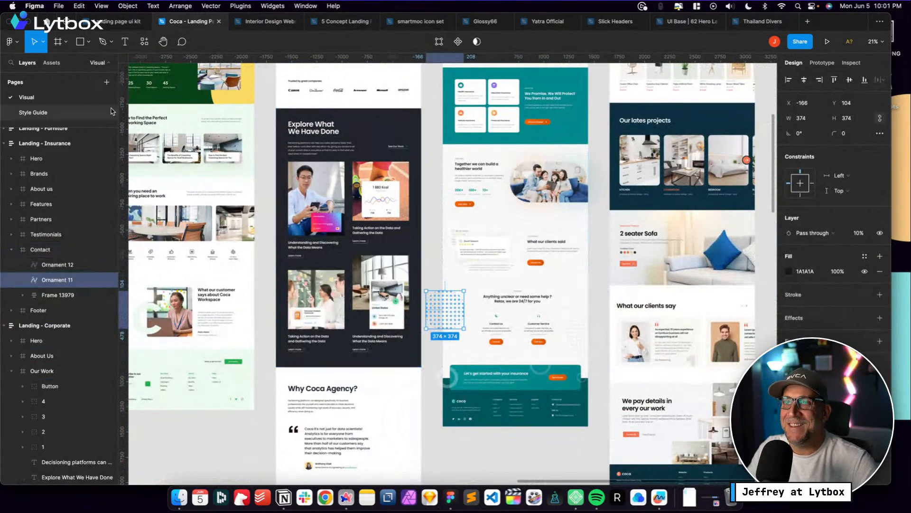
Switch back to the published dive center page in Arc, review it from hero to footer, and open the Live Studio page
key(ctrl+Left)
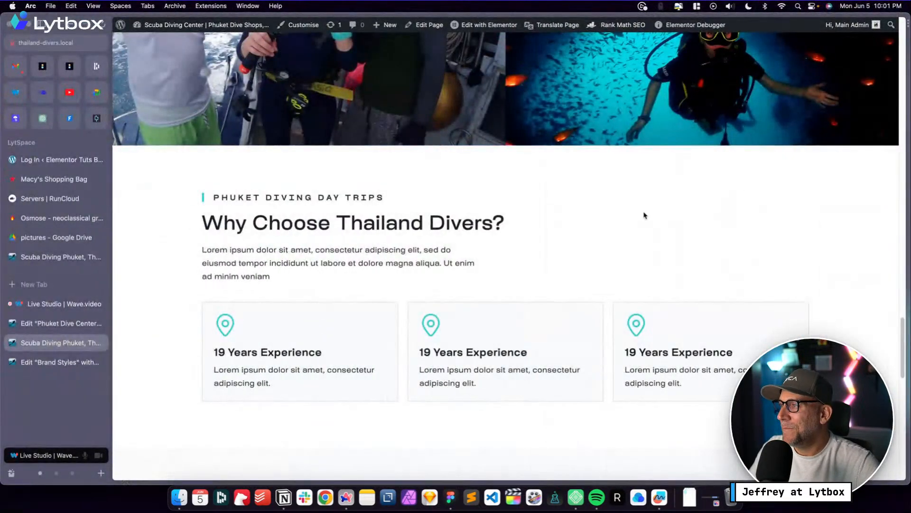
scroll(707, 272, up, 20)
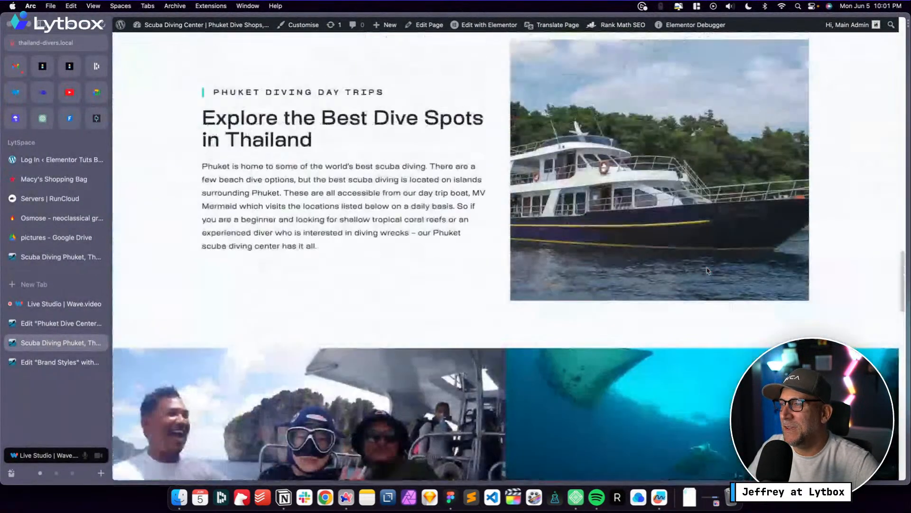
scroll(681, 278, up, 15)
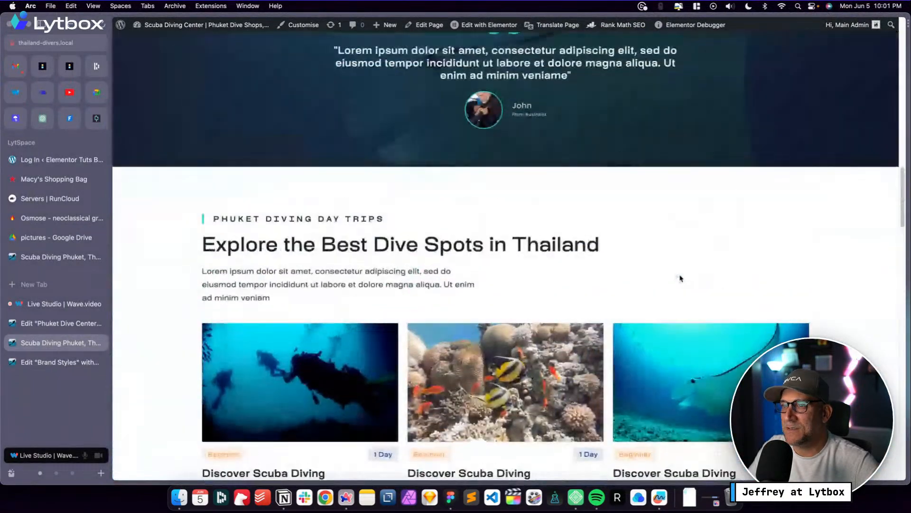
scroll(679, 275, down, 5)
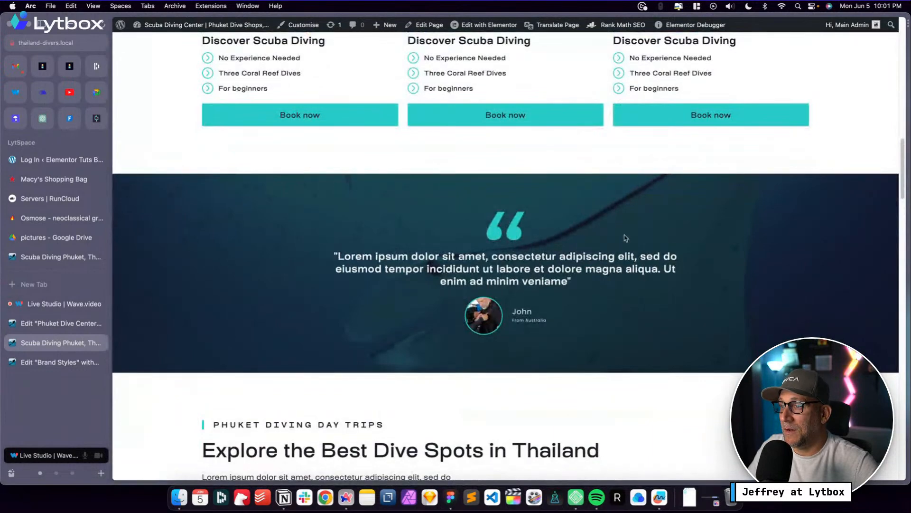
scroll(625, 237, up, 20)
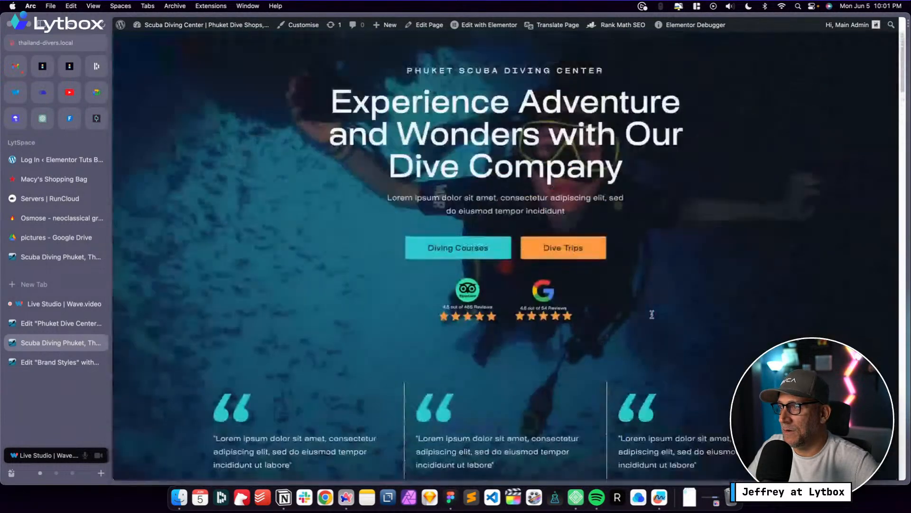
scroll(652, 314, up, 3)
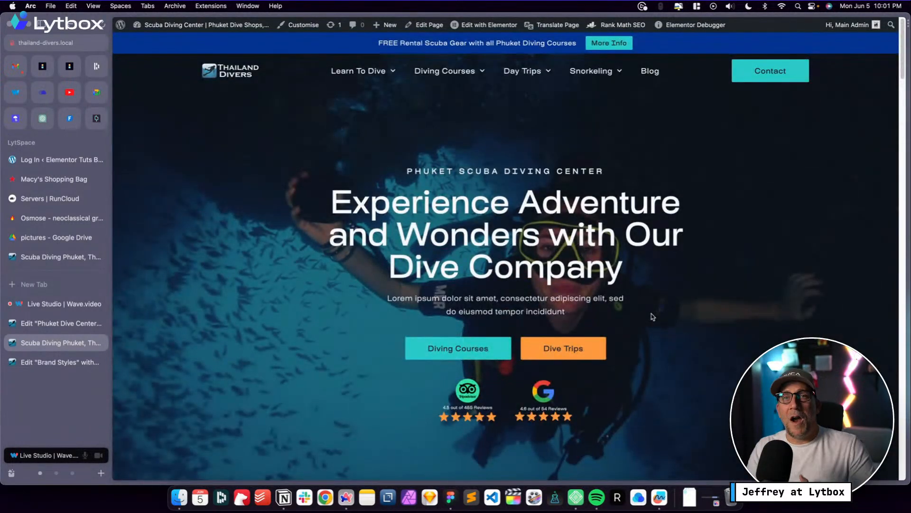
scroll(652, 315, down, 10)
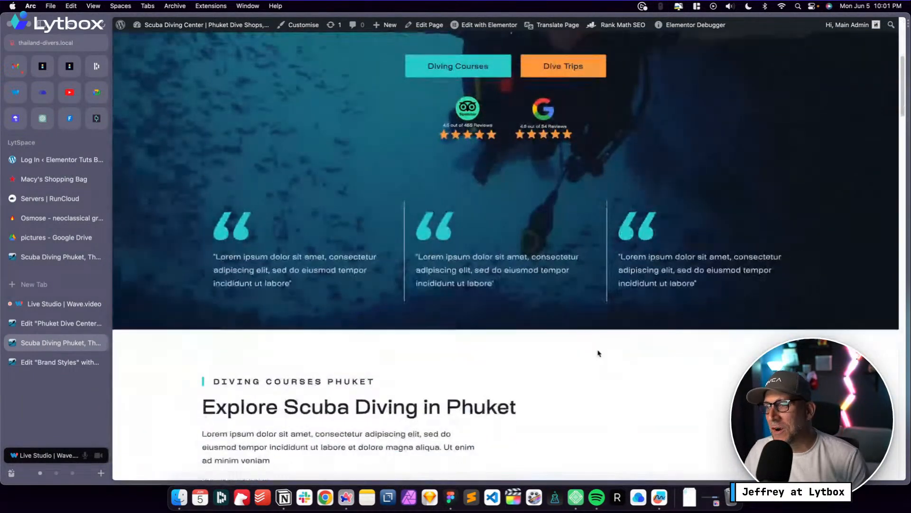
scroll(598, 353, down, 15)
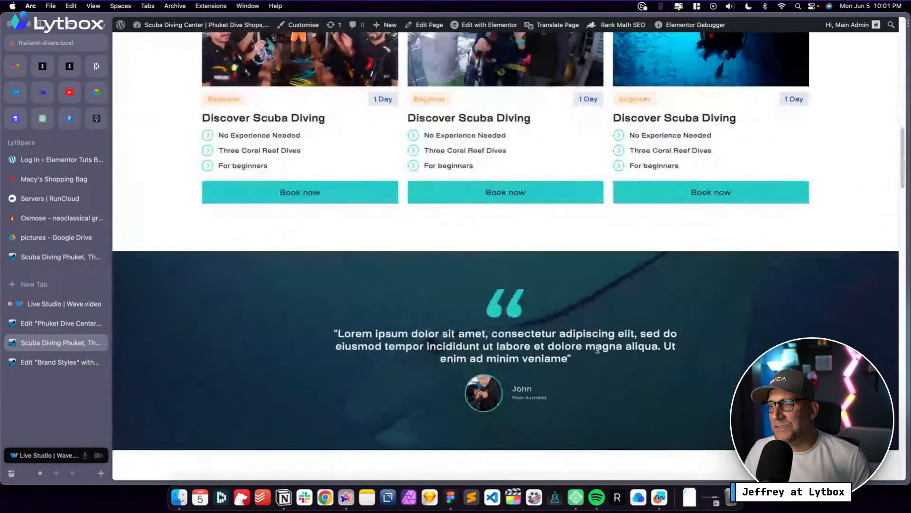
scroll(598, 349, down, 15)
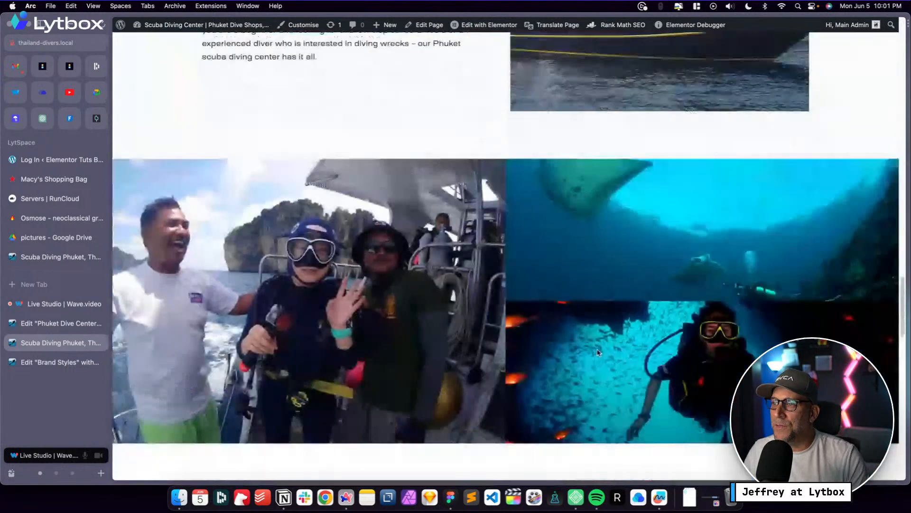
scroll(601, 350, down, 10)
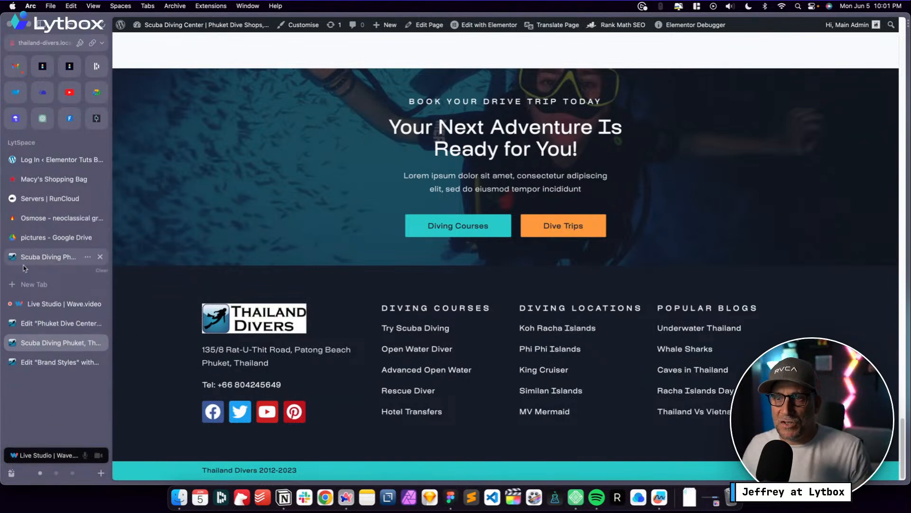
click(52, 303)
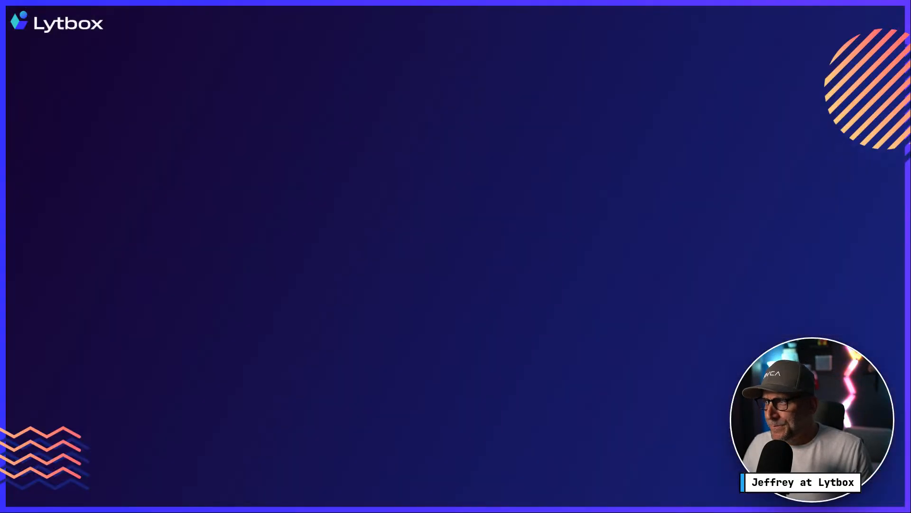